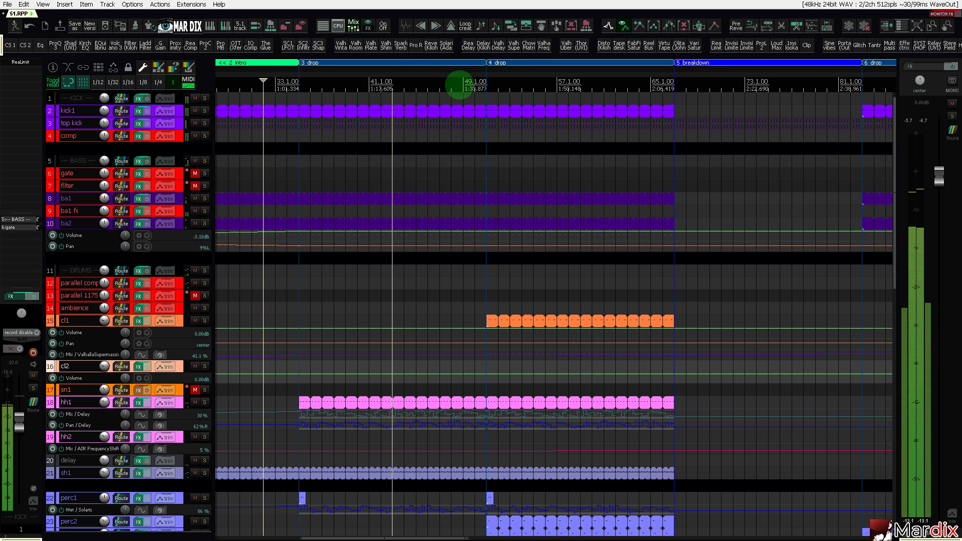
# Play from one bar before the 4 drop region and review the arrangement from the kick tracks down to the pa1 track.
pyautogui.scroll(2, 463, 99)
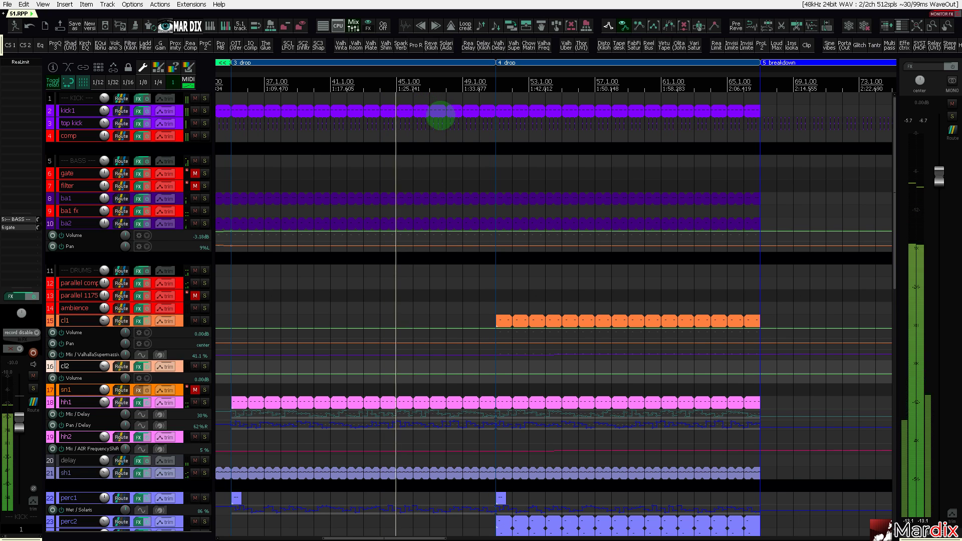
pyautogui.click(478, 94)
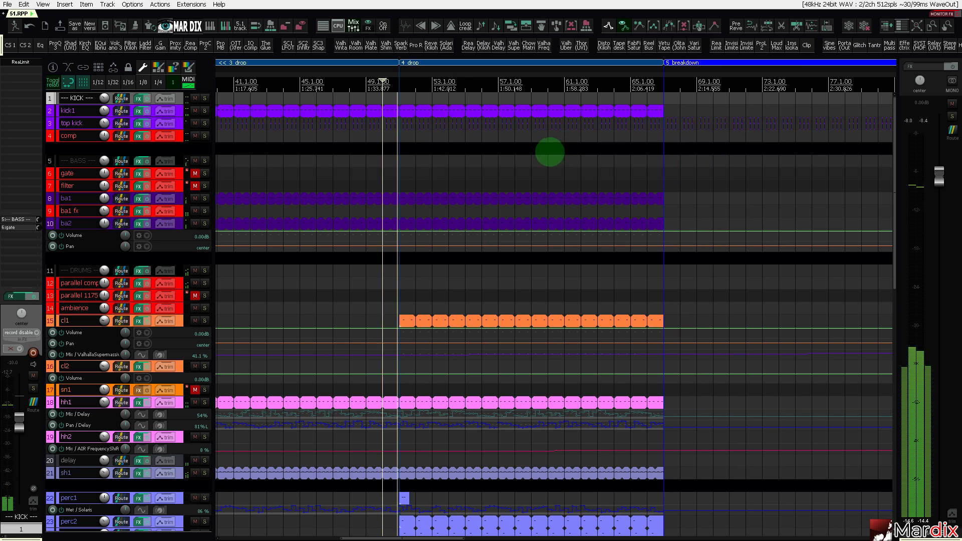
pyautogui.scroll(2, 466, 160)
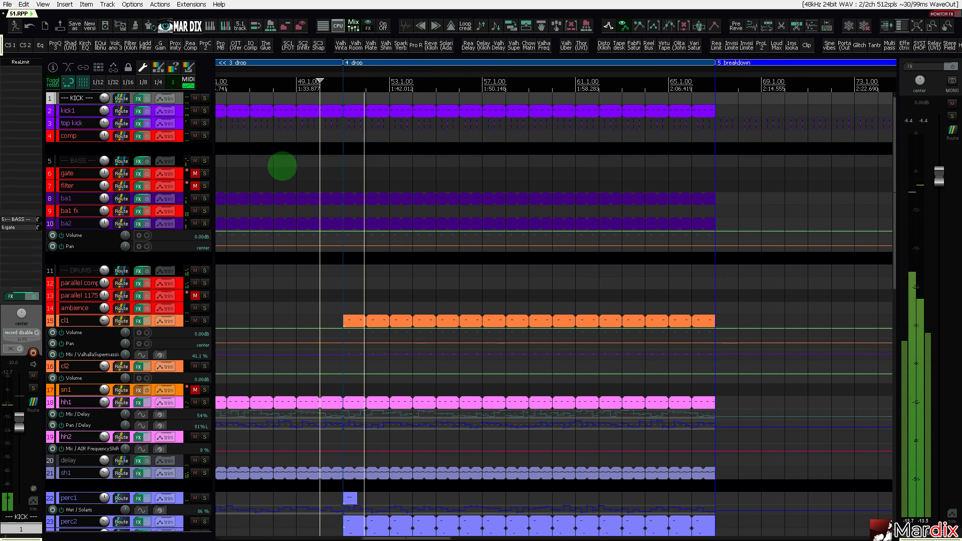
pyautogui.scroll(-15, 189, 209)
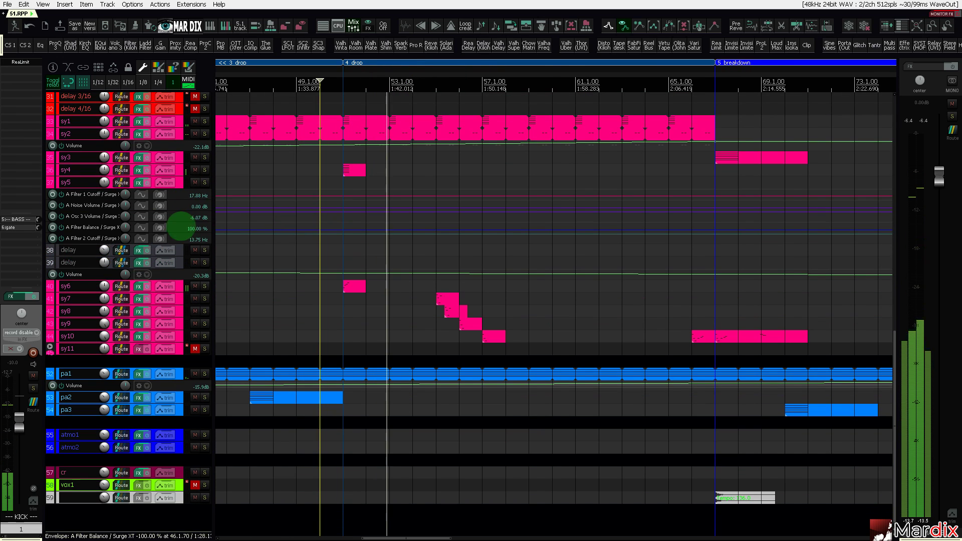
pyautogui.click(182, 373)
pyautogui.scroll(5, 172, 370)
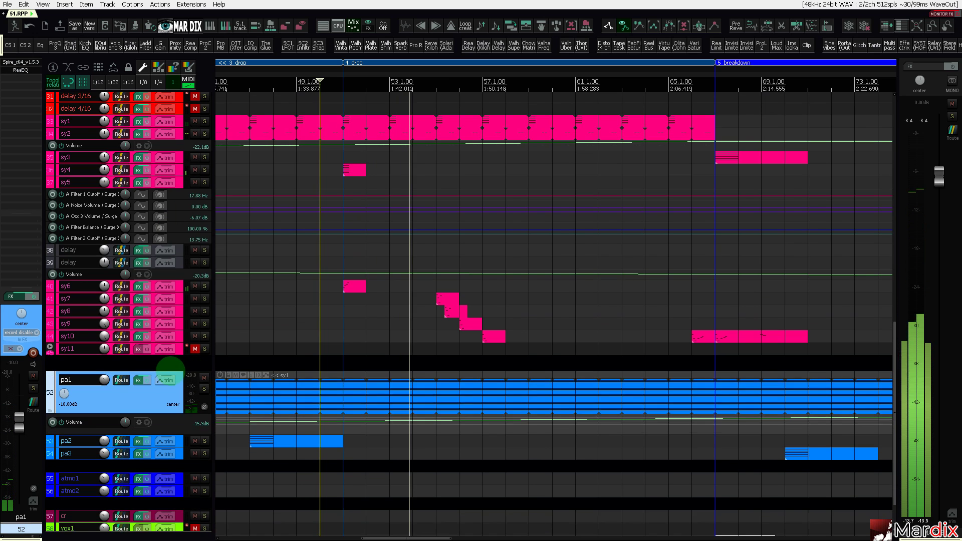
pyautogui.scroll(-3, 166, 358)
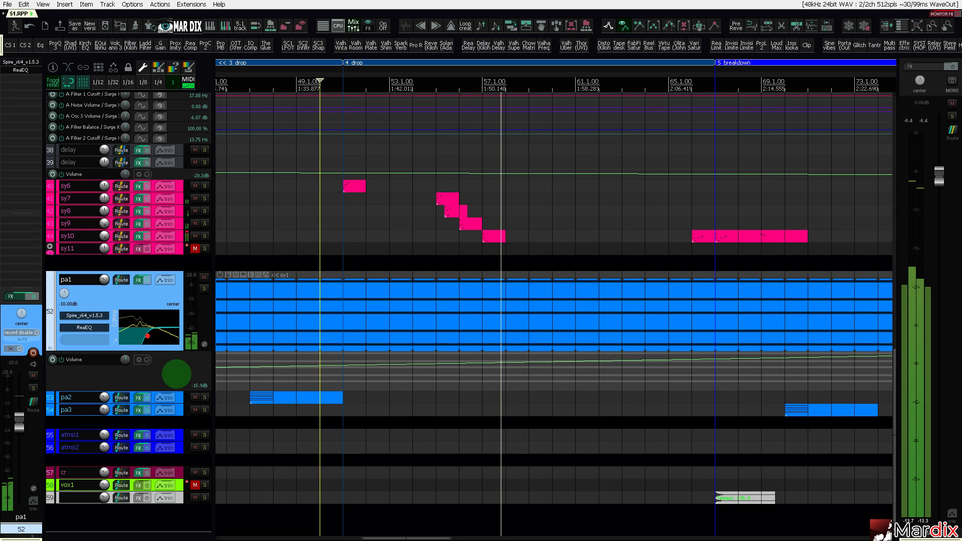
pyautogui.scroll(-4, 426, 374)
pyautogui.scroll(4, 462, 374)
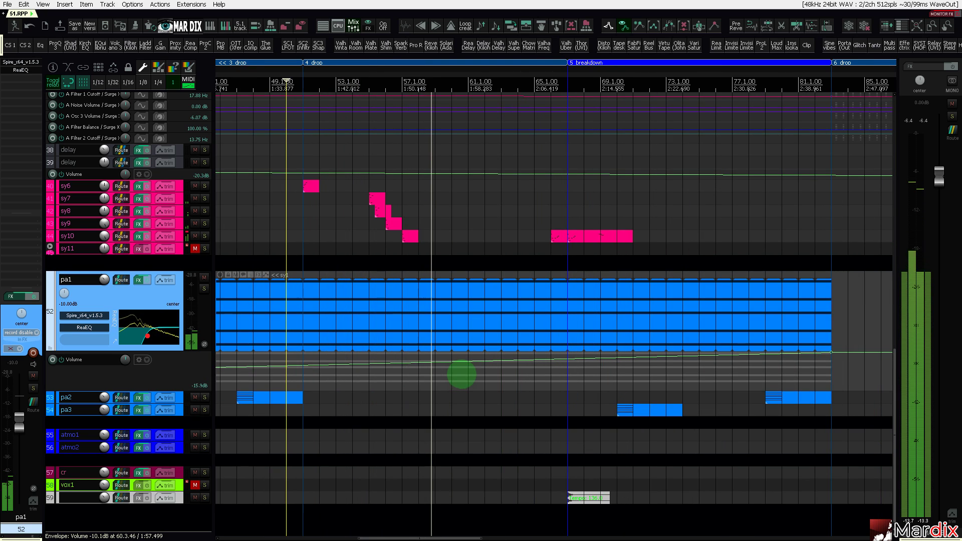
# Show the Media Explorer and browse from Samples into the Drum Machines folder and its Drum Machines 02 subfolder.
pyautogui.click(402, 28)
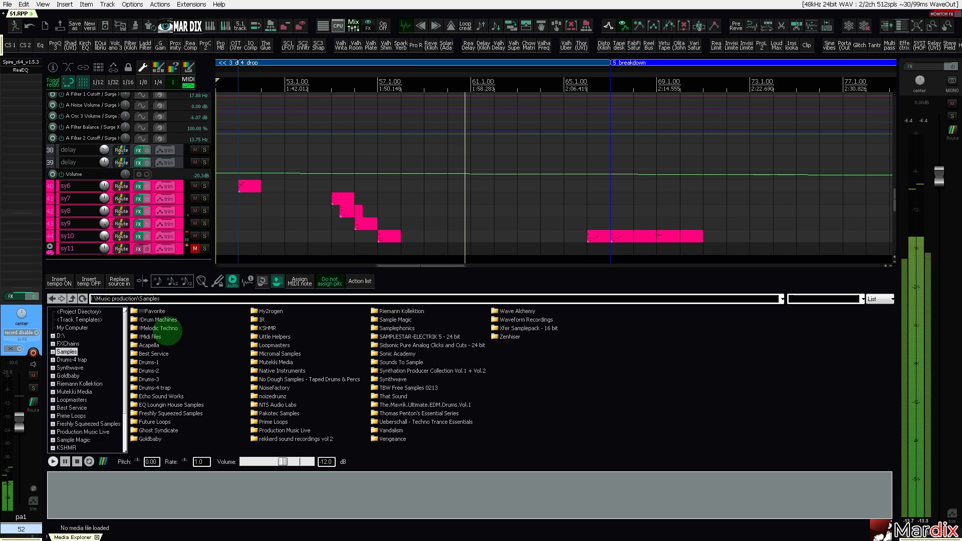
pyautogui.doubleClick(159, 319)
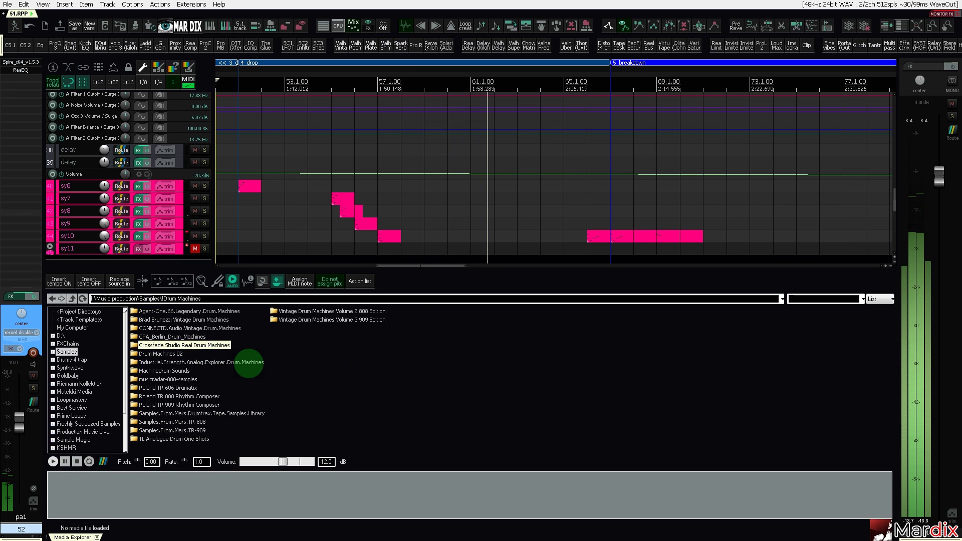
pyautogui.press('Down')
pyautogui.press('Down')
pyautogui.press('Down')
pyautogui.press('Down')
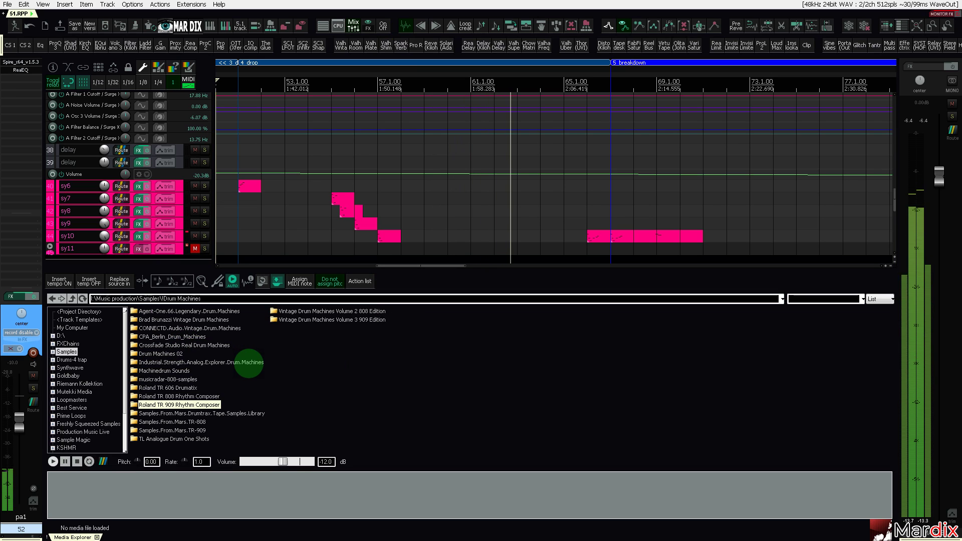
pyautogui.press('Up')
pyautogui.press('Up')
pyautogui.press('Up')
pyautogui.press('Up')
pyautogui.press('Up')
pyautogui.press('Up')
pyautogui.press('Return')
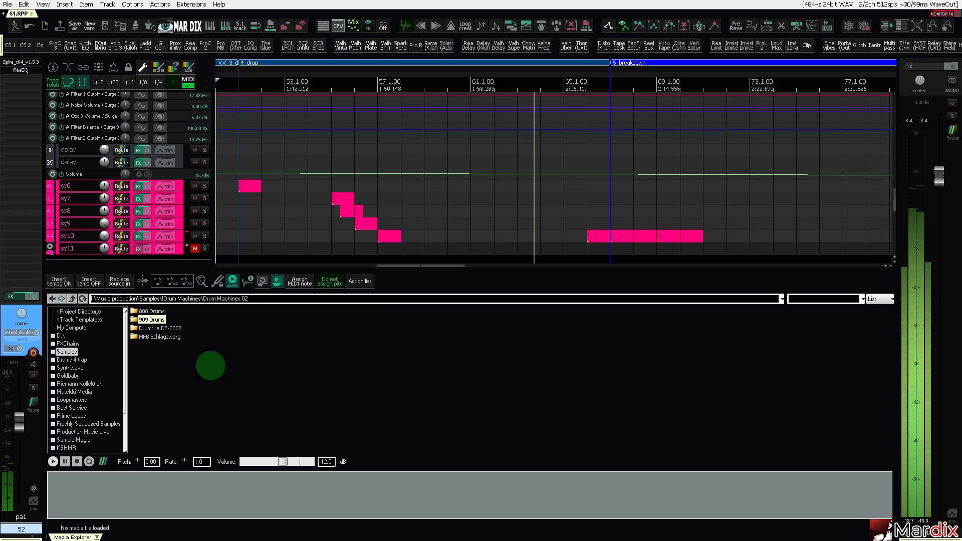
# Look through the Drumfire DF-2000 and MFB Schlagzwerg kits and open the MFB Schlagzwerg Toms folder.
pyautogui.press('BackSpace')
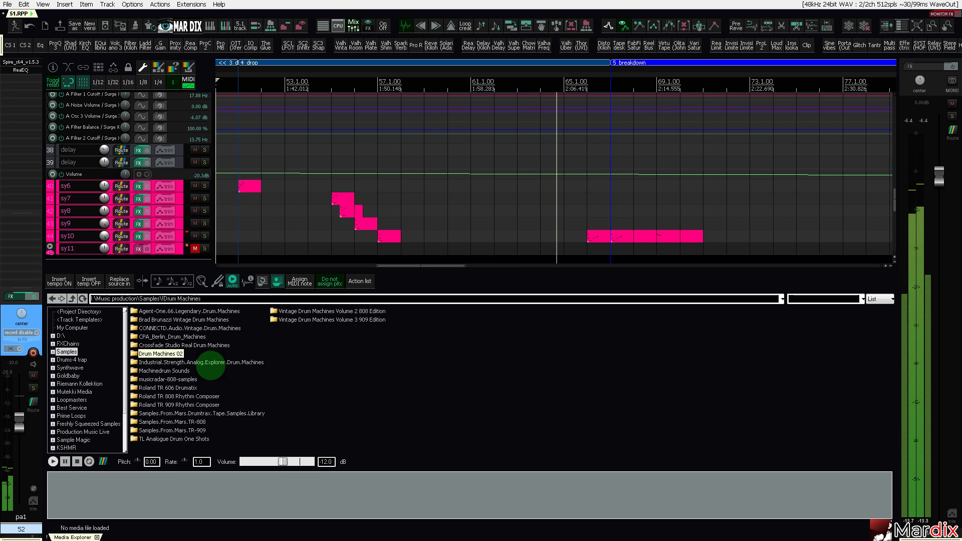
pyautogui.press('Return')
pyautogui.press('Down')
pyautogui.press('Return')
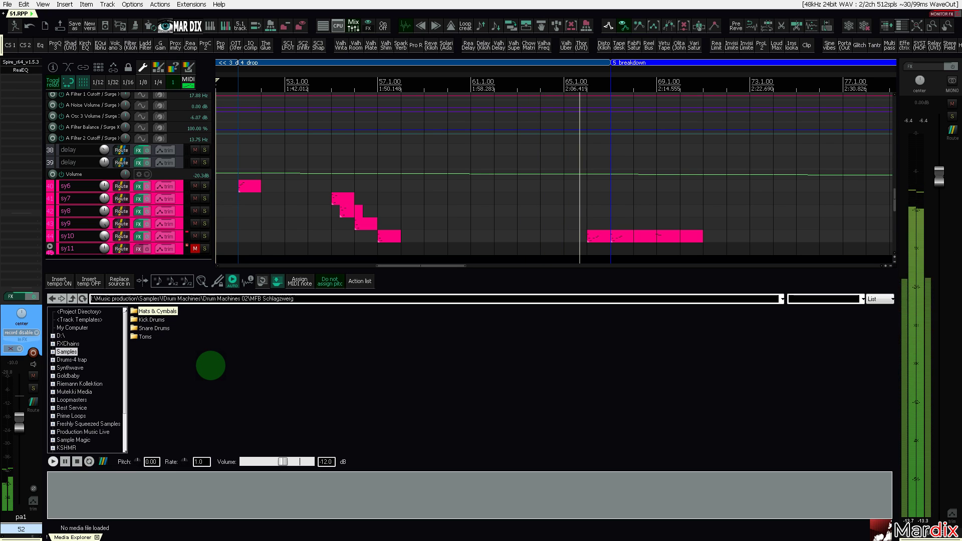
pyautogui.press('Up')
pyautogui.press('Return')
pyautogui.press('Down')
pyautogui.press('BackSpace')
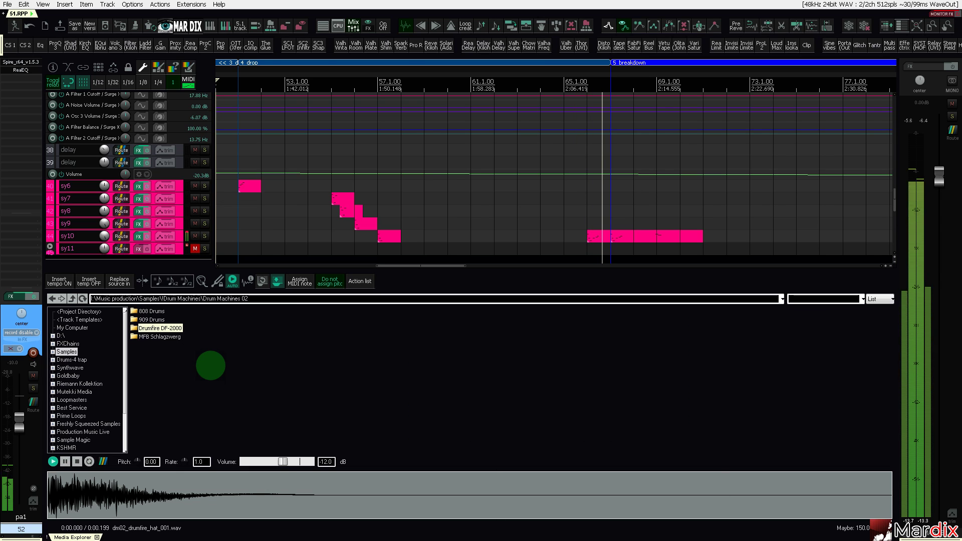
pyautogui.press('Down')
pyautogui.press('Return')
pyautogui.press('Down')
pyautogui.press('Return')
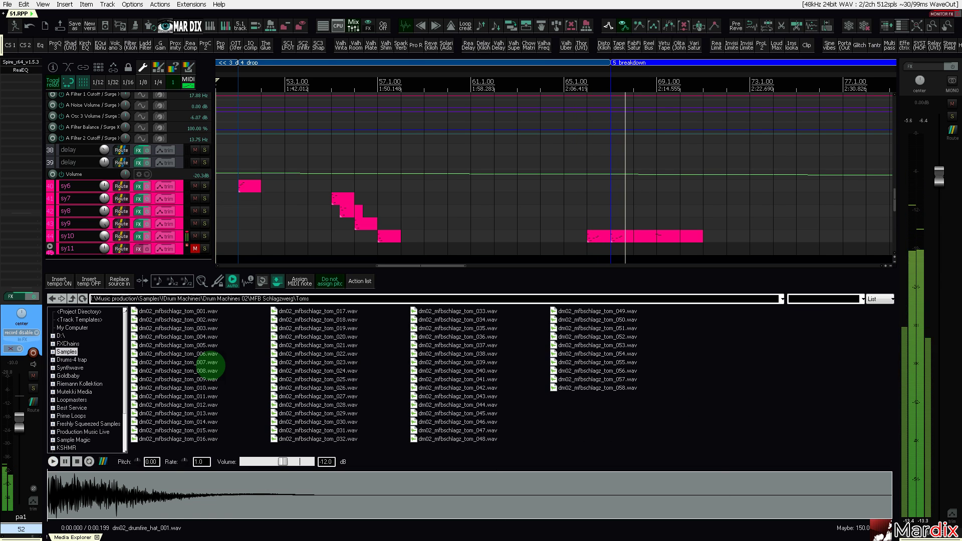
# Audition the first tom samples in the Toms folder, down to dm02_mfbschlagz_tom_005.wav.
pyautogui.press('Down')
pyautogui.press('Down')
pyautogui.press('Down')
pyautogui.press('Down')
pyautogui.press('Down')
# Duplicate the perc6 track at the end of the percussion group, without any items.
pyautogui.scroll(-4, 359, 207)
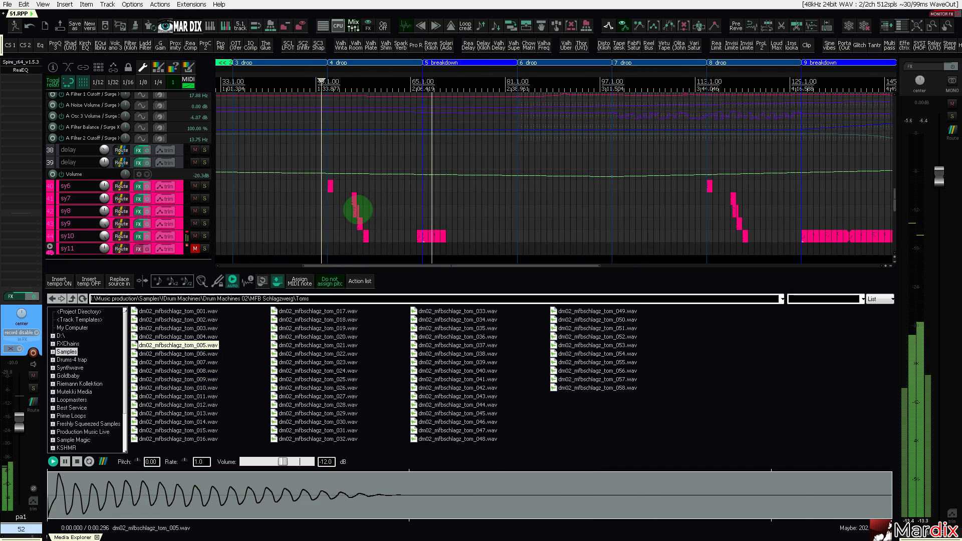
pyautogui.scroll(5, 150, 201)
pyautogui.scroll(-6, 151, 202)
pyautogui.scroll(8, 152, 201)
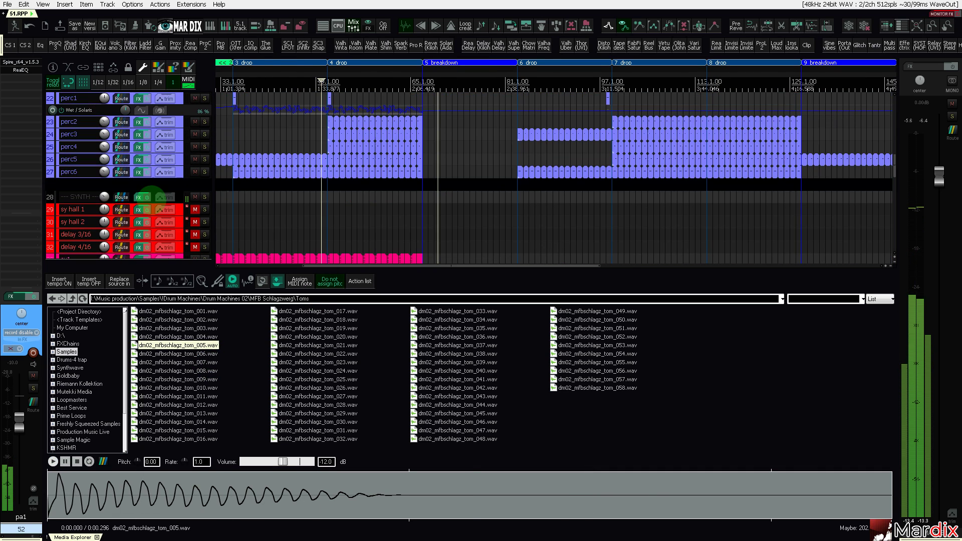
pyautogui.scroll(3, 479, 95)
pyautogui.moveTo(477, 74); pyautogui.dragTo(457, 74)
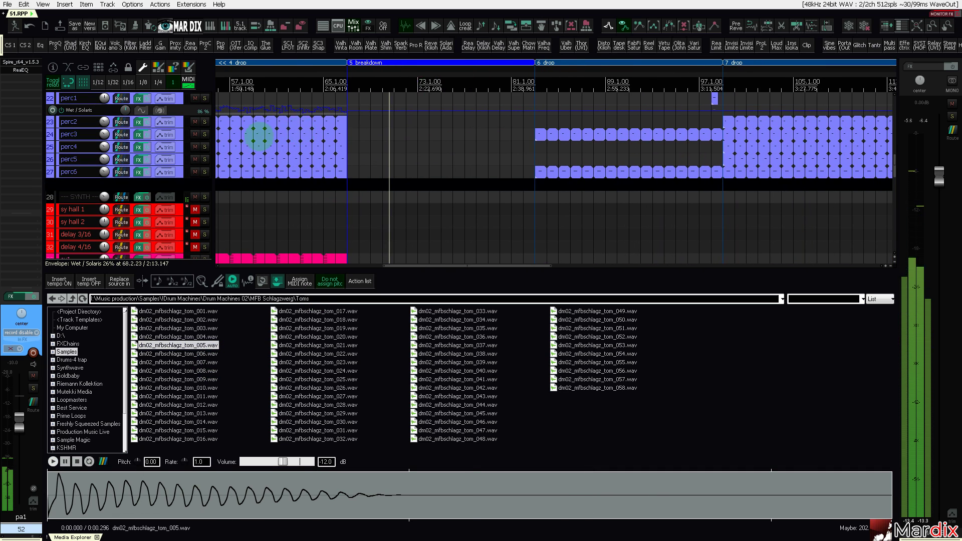
pyautogui.scroll(2, 180, 212)
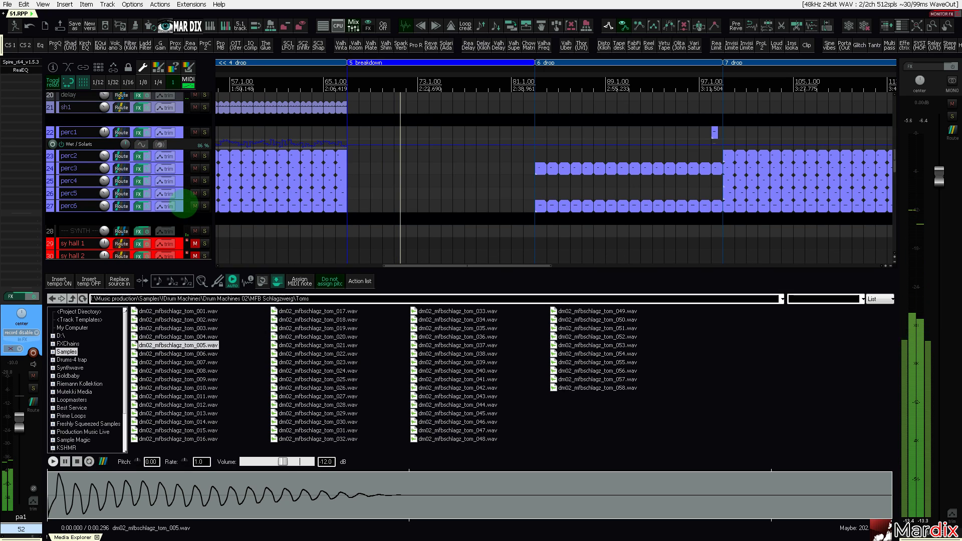
pyautogui.click(184, 204)
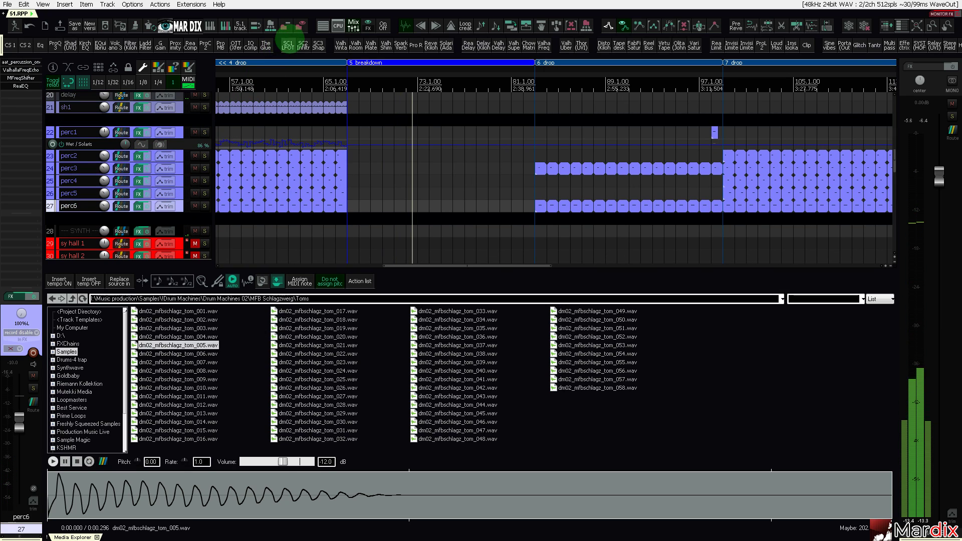
pyautogui.hotkey('ctrl', 'd')
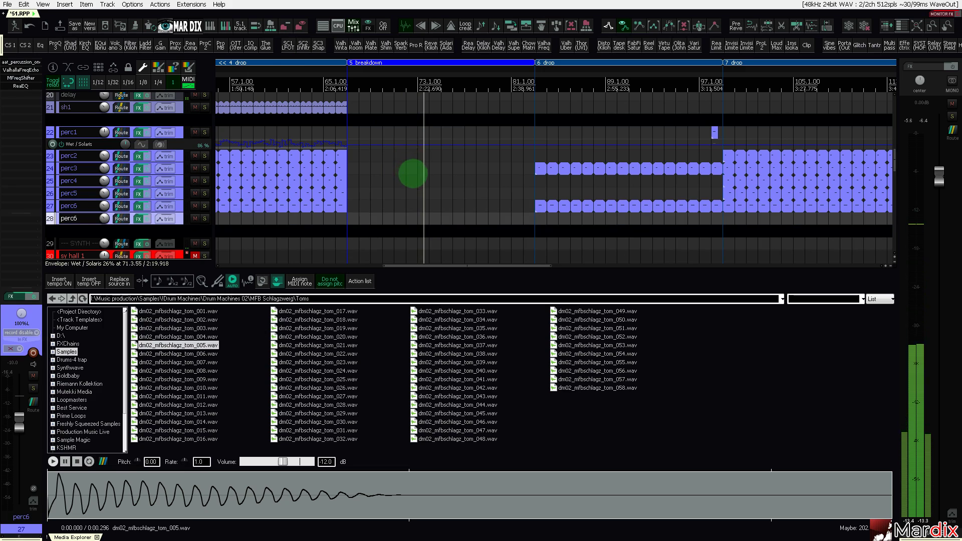
# Play the project from bar 82, one bar before the 6 drop region, with the duplicated perc6 track in view.
pyautogui.scroll(4, 399, 179)
pyautogui.scroll(2, 477, 128)
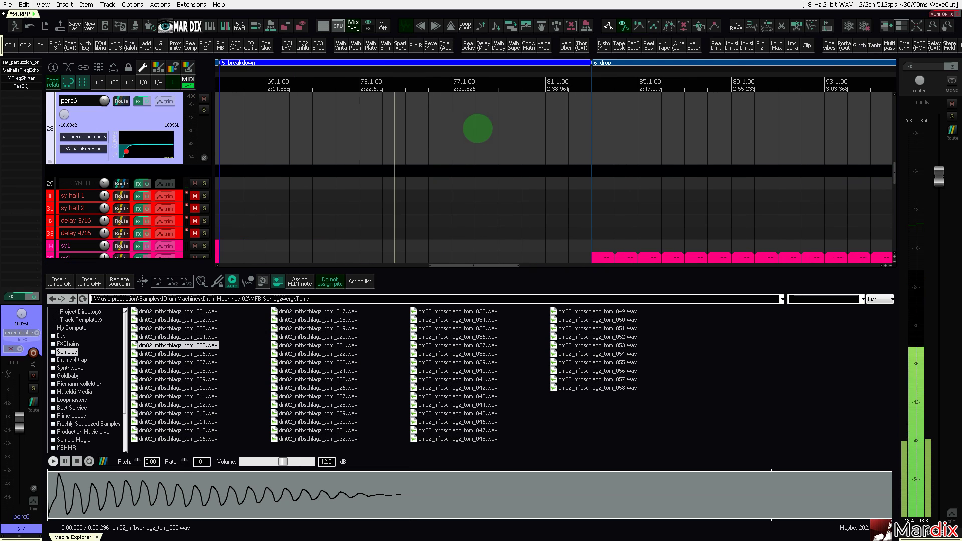
pyautogui.moveTo(513, 76); pyautogui.dragTo(429, 76)
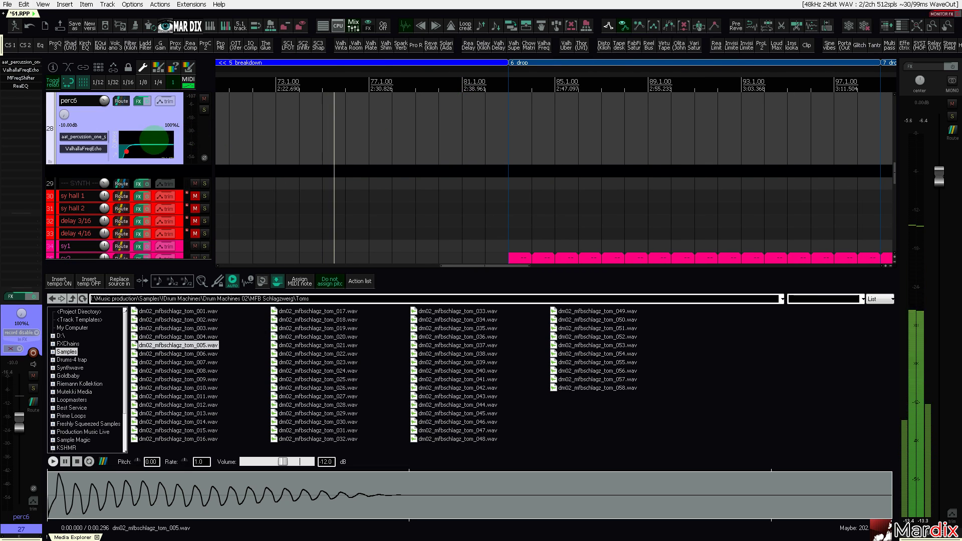
pyautogui.scroll(2, 551, 178)
pyautogui.click(479, 87)
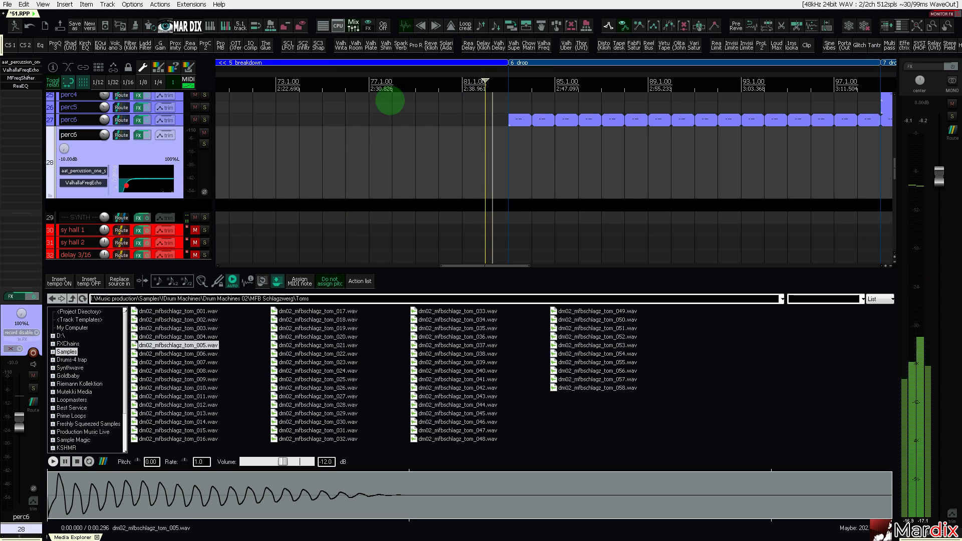
# Delete all top kick items inside the 5 breakdown region, between bars 67 and 83.
pyautogui.scroll(10, 159, 155)
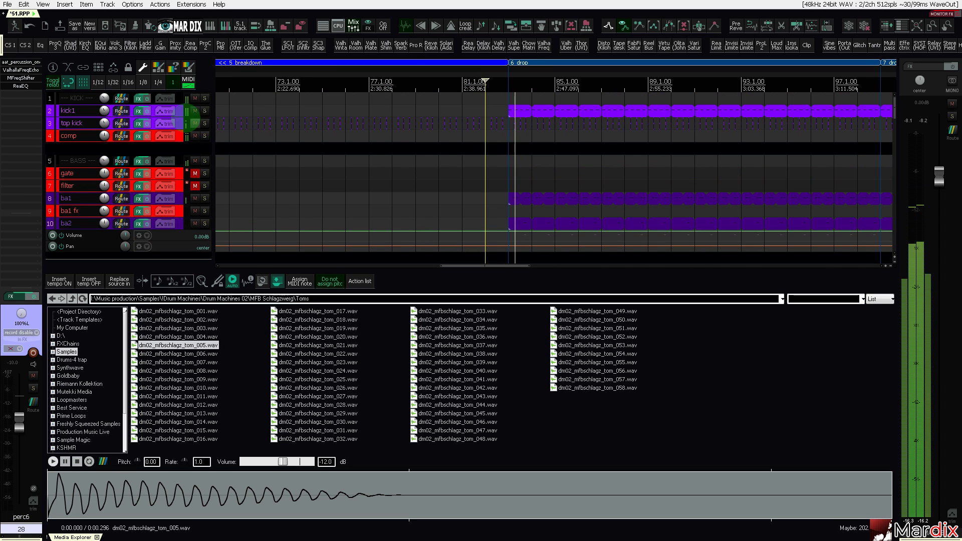
pyautogui.click(178, 120)
pyautogui.scroll(3, 300, 111)
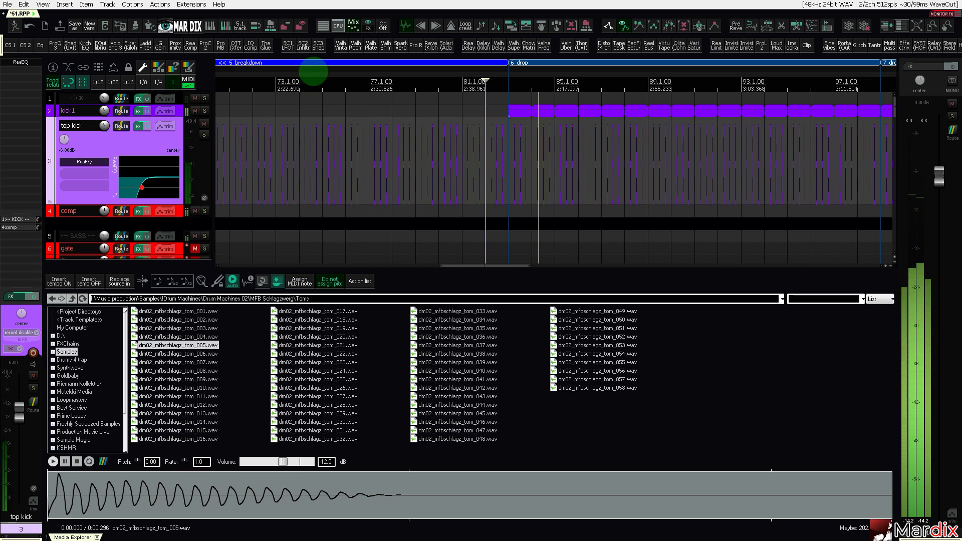
pyautogui.moveTo(313, 73); pyautogui.dragTo(359, 75)
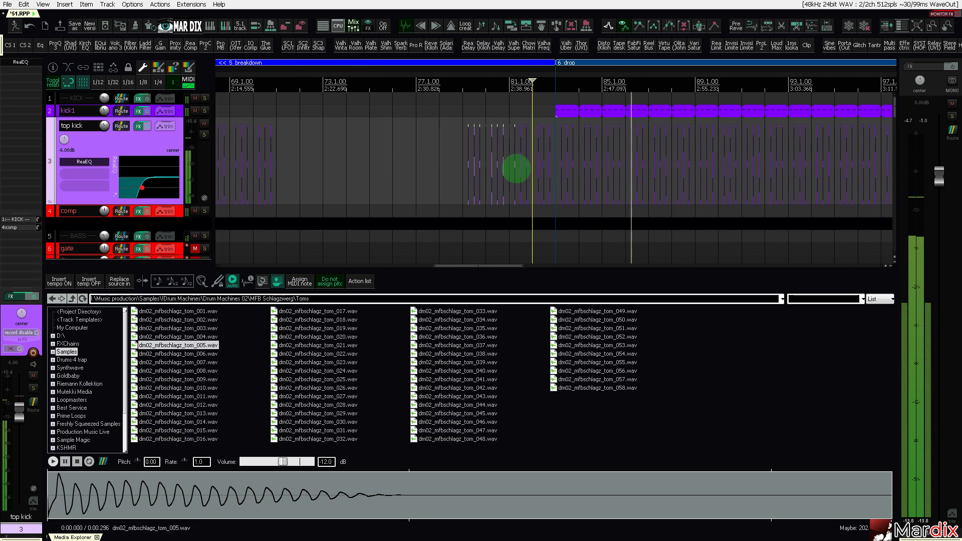
pyautogui.scroll(5, 555, 164)
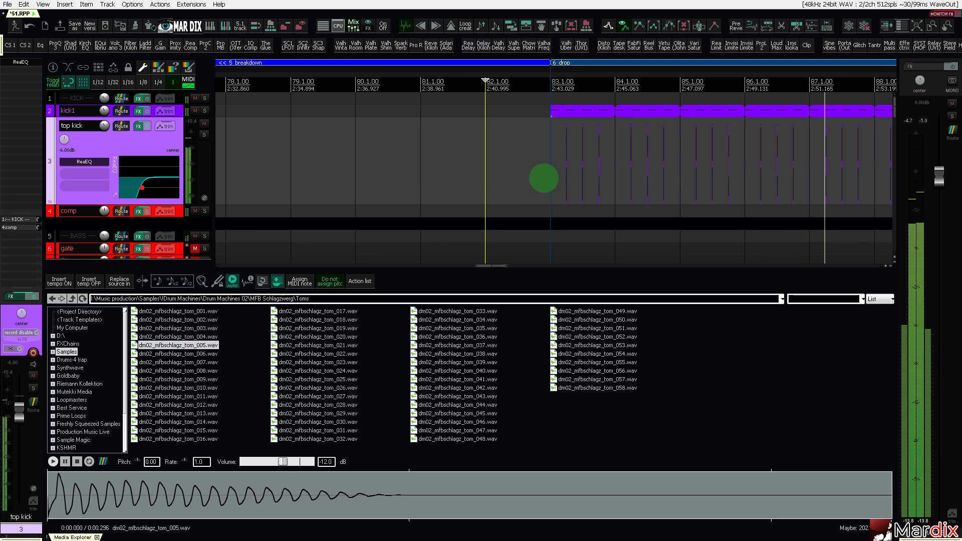
pyautogui.scroll(8, 545, 167)
pyautogui.scroll(-9, 545, 167)
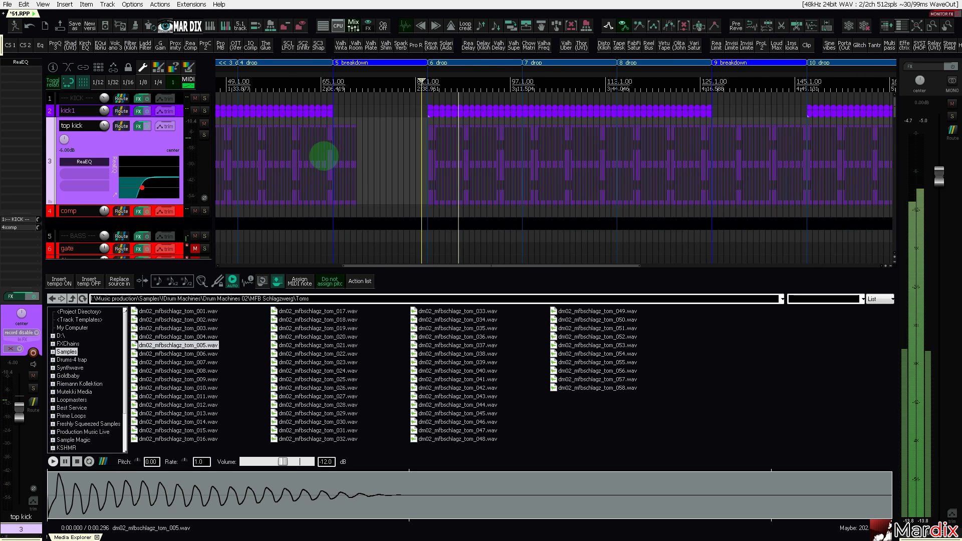
pyautogui.scroll(3, 322, 156)
pyautogui.moveTo(748, 133); pyautogui.dragTo(434, 166)
pyautogui.press('Delete')
pyautogui.scroll(2, 441, 160)
pyautogui.scroll(-10, 444, 159)
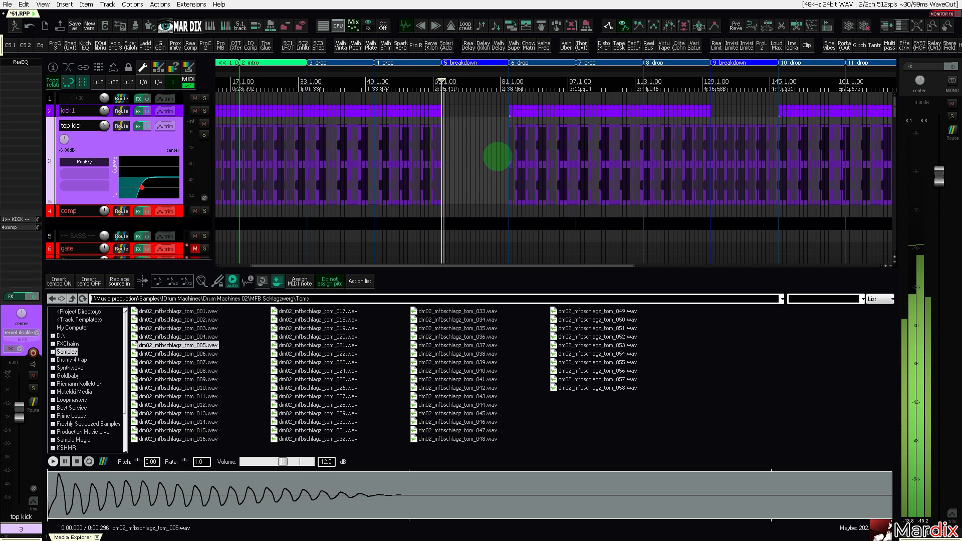
# Insert dm02_mfbschlagz_tom_003.wav on the duplicated perc6 track at 83.1.00, the start of the 6 drop region.
pyautogui.click(498, 156)
pyautogui.scroll(-8, 281, 170)
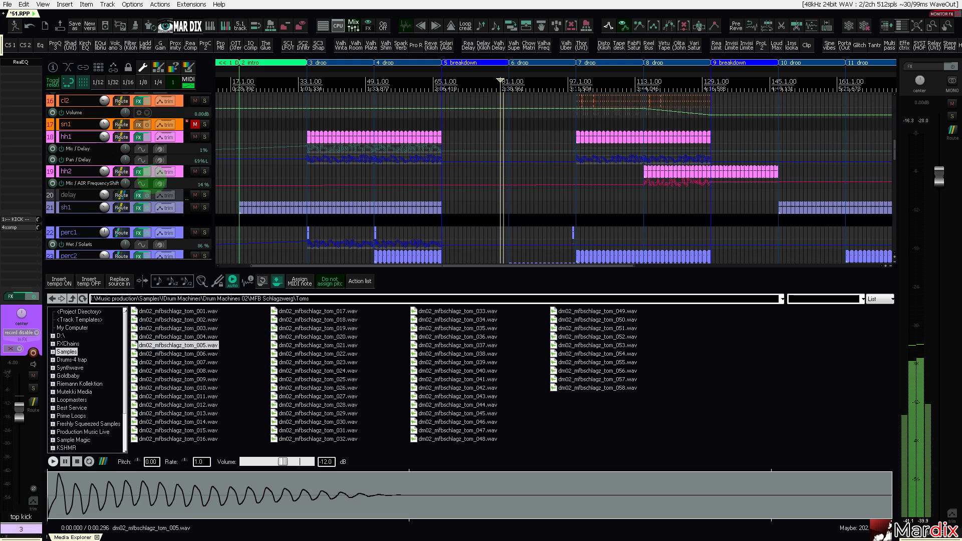
pyautogui.scroll(-4, 152, 182)
pyautogui.click(171, 197)
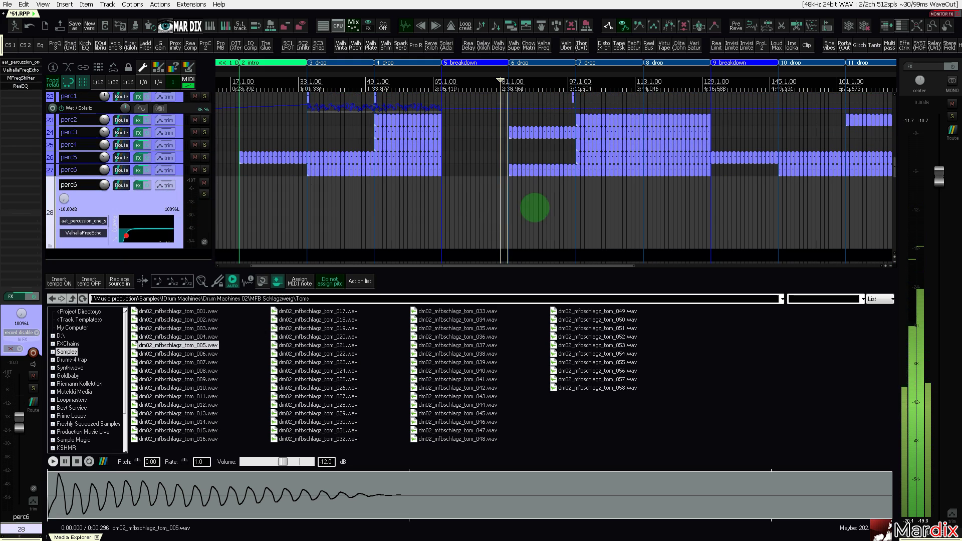
pyautogui.scroll(10, 536, 208)
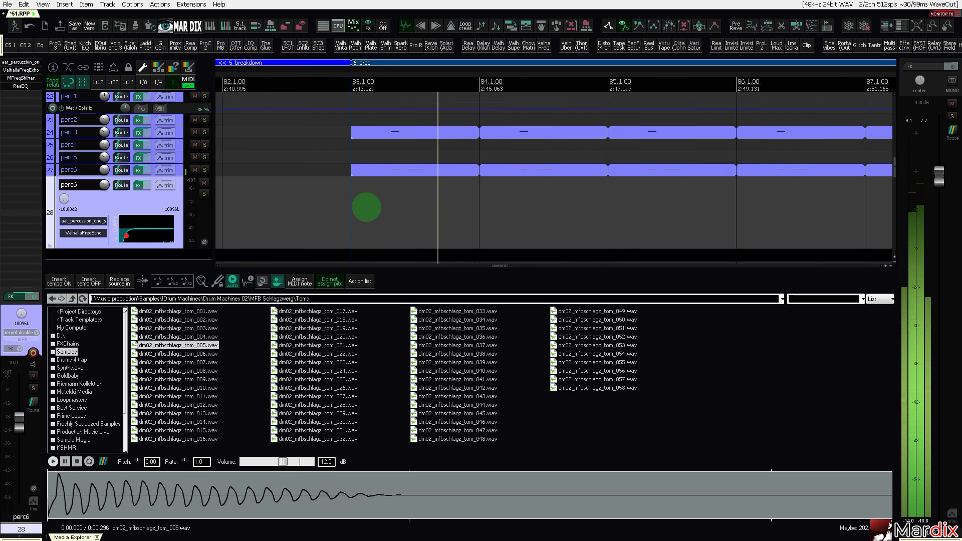
pyautogui.scroll(4, 336, 193)
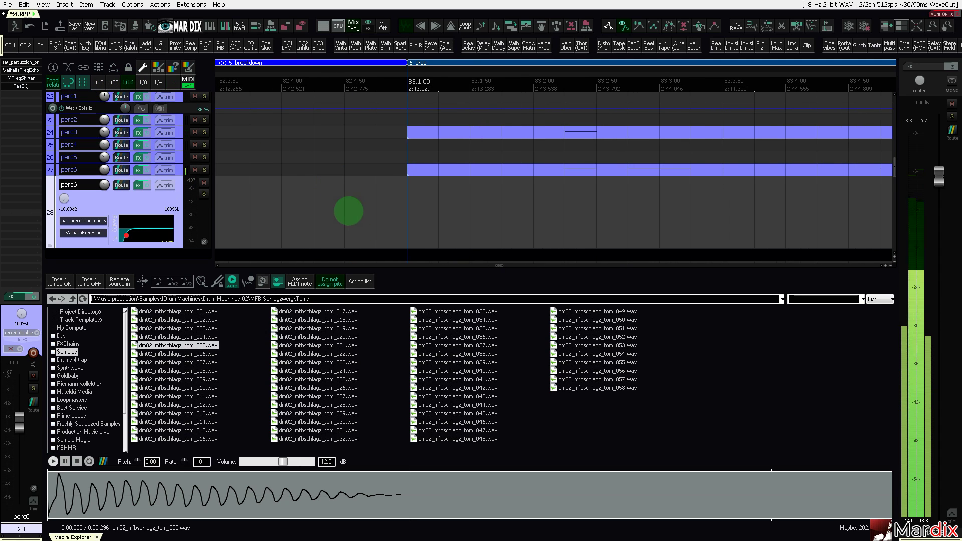
pyautogui.moveTo(194, 328); pyautogui.dragTo(408, 222)
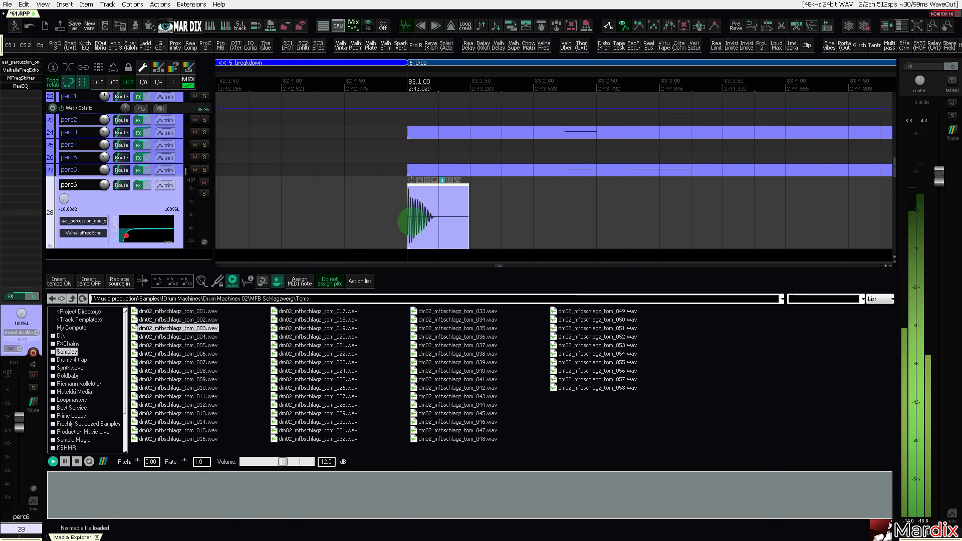
# Trim the tom item to a single 1/16 note and duplicate it three times to fill the first beat of bar 83.
pyautogui.scroll(1, 425, 206)
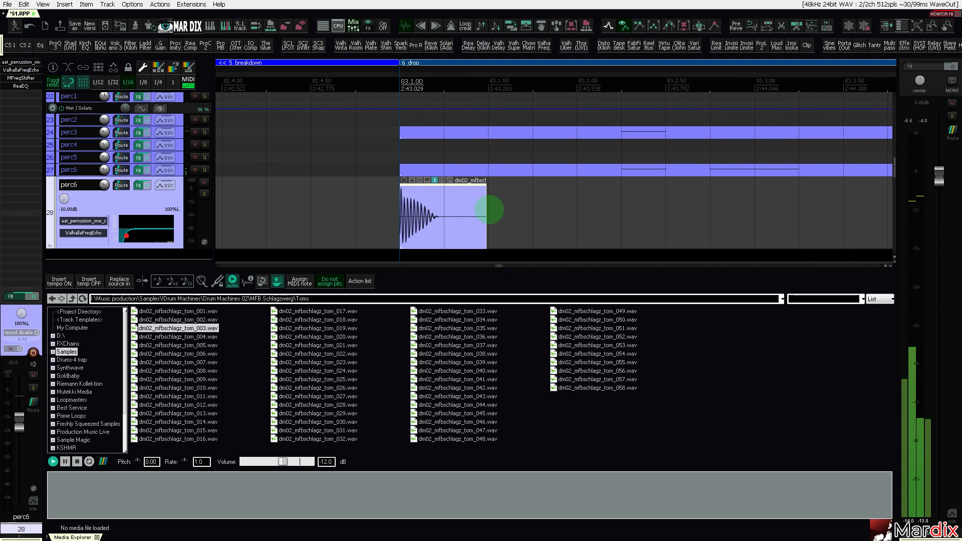
pyautogui.scroll(1, 484, 212)
pyautogui.moveTo(484, 216); pyautogui.dragTo(446, 223)
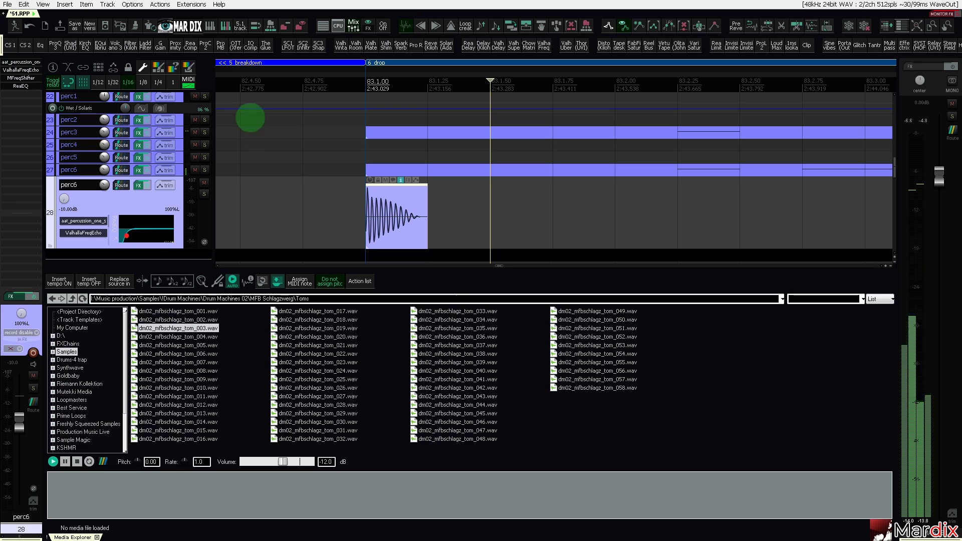
pyautogui.hotkey('ctrl', 'd')
pyautogui.hotkey('ctrl', 'd')
pyautogui.hotkey('ctrl', 'd')
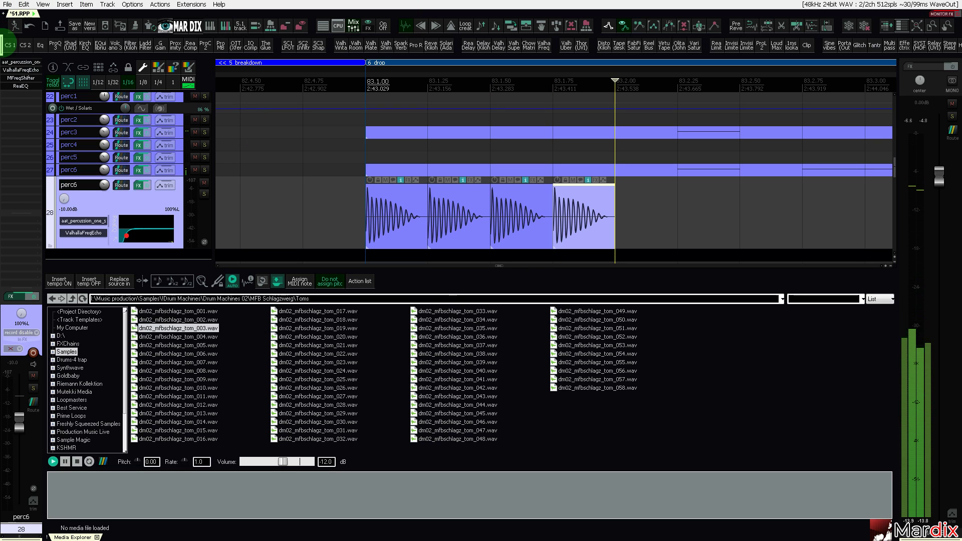
# Duplicate the four tom items three times so they fill bar 83 up to 84.1.00.
pyautogui.press('-')
pyautogui.moveTo(315, 77); pyautogui.dragTo(379, 78)
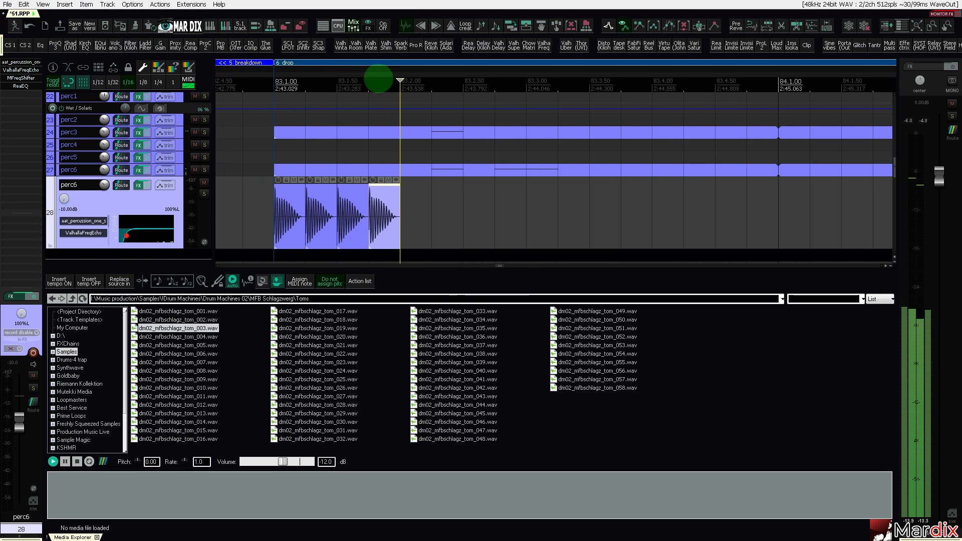
pyautogui.scroll(-2, 370, 109)
pyautogui.moveTo(284, 203); pyautogui.dragTo(395, 214)
pyautogui.hotkey('ctrl', 'd')
pyautogui.hotkey('ctrl', 'd')
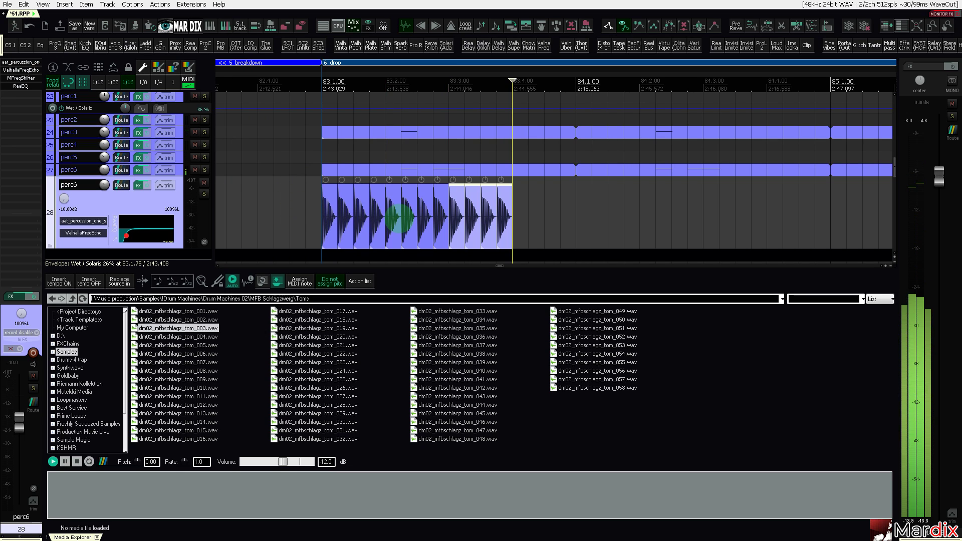
pyautogui.hotkey('ctrl', 'd')
# Play from 83.1.00 with a loop selection over bar 83, ending at 84.1.00, and select all tom items in it.
pyautogui.moveTo(306, 207); pyautogui.dragTo(574, 221)
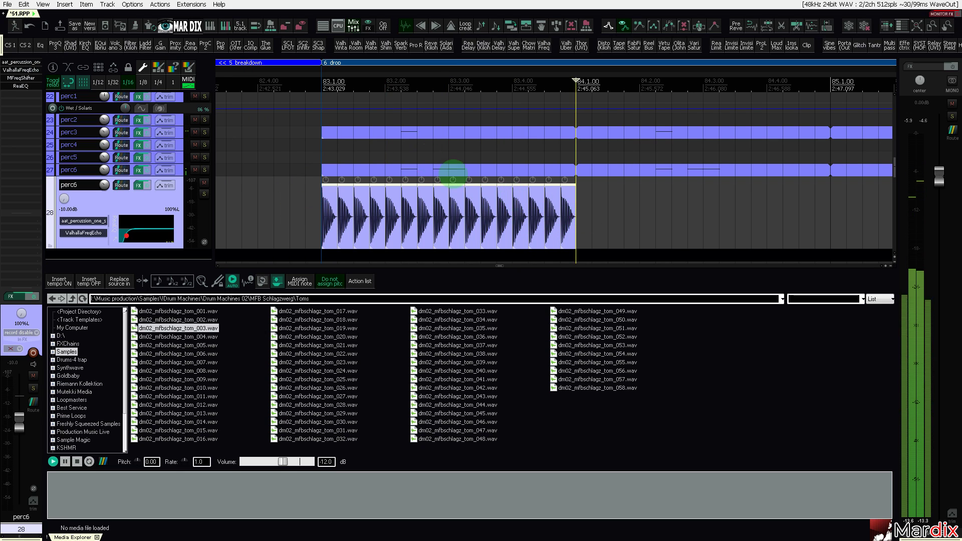
pyautogui.click(320, 81)
pyautogui.press('space')
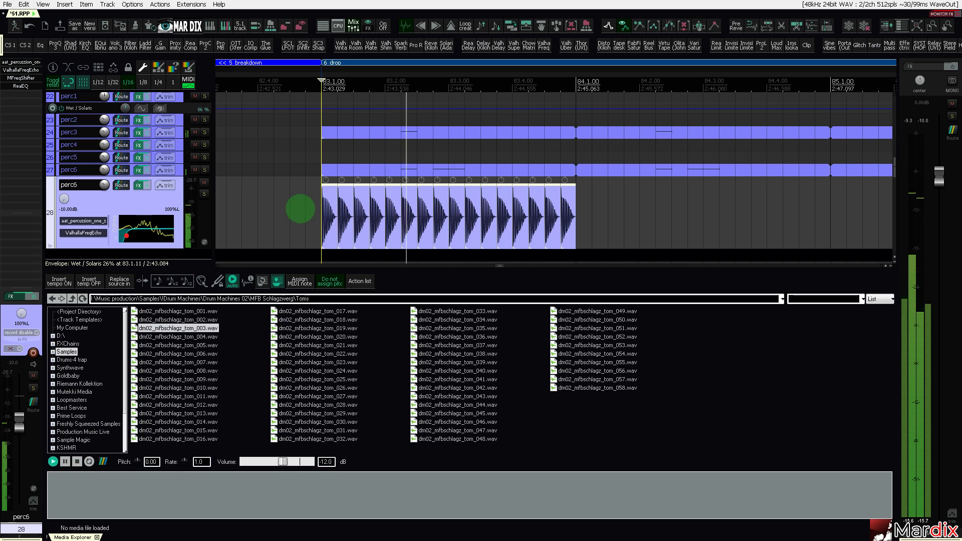
pyautogui.moveTo(323, 83); pyautogui.dragTo(574, 89)
pyautogui.moveTo(292, 202); pyautogui.dragTo(621, 212)
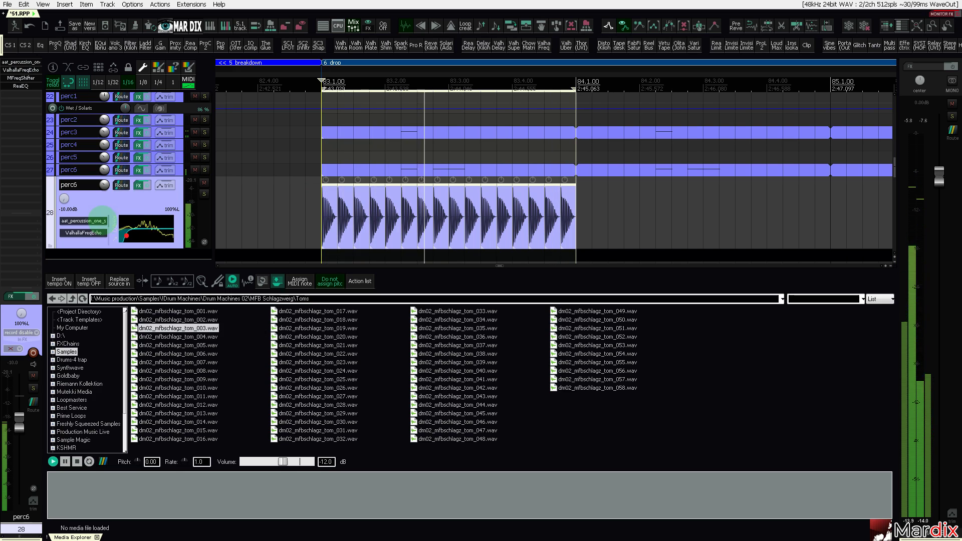
# Remove all effects from the duplicated perc6 track and randomize the selected tom items with the Loop creator.
pyautogui.keyDown('alt'); pyautogui.click(99, 218); pyautogui.keyUp('alt')
pyautogui.keyDown('alt'); pyautogui.click(84, 221); pyautogui.keyUp('alt')
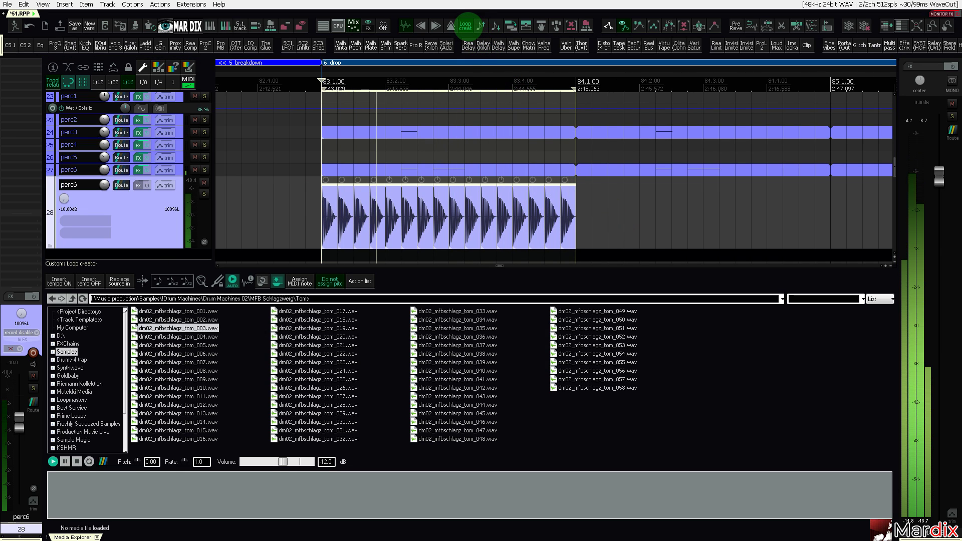
pyautogui.click(465, 25)
pyautogui.moveTo(459, 70); pyautogui.dragTo(452, 69)
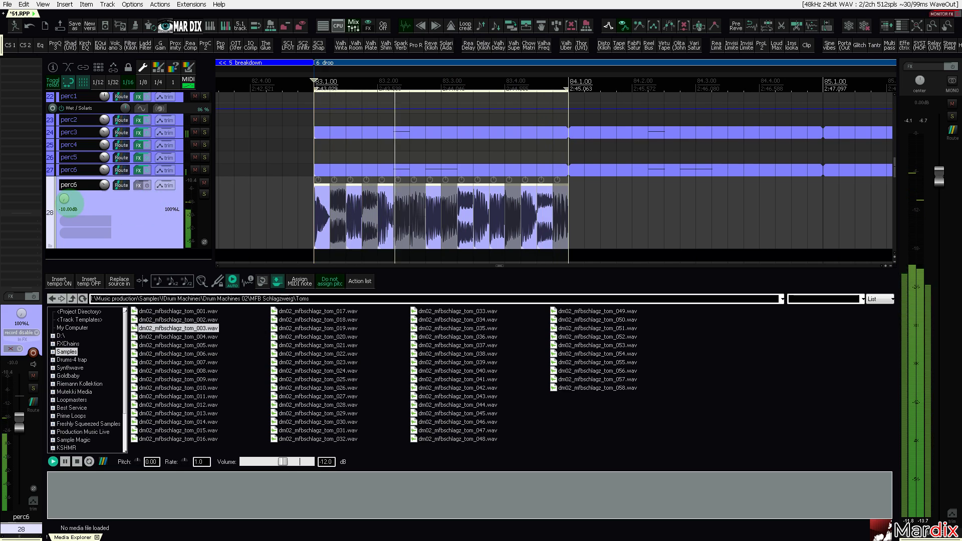
# Reset the duplicated perc6 track's pan to center and randomize the tom items again with the Loop creator.
pyautogui.doubleClick(64, 198)
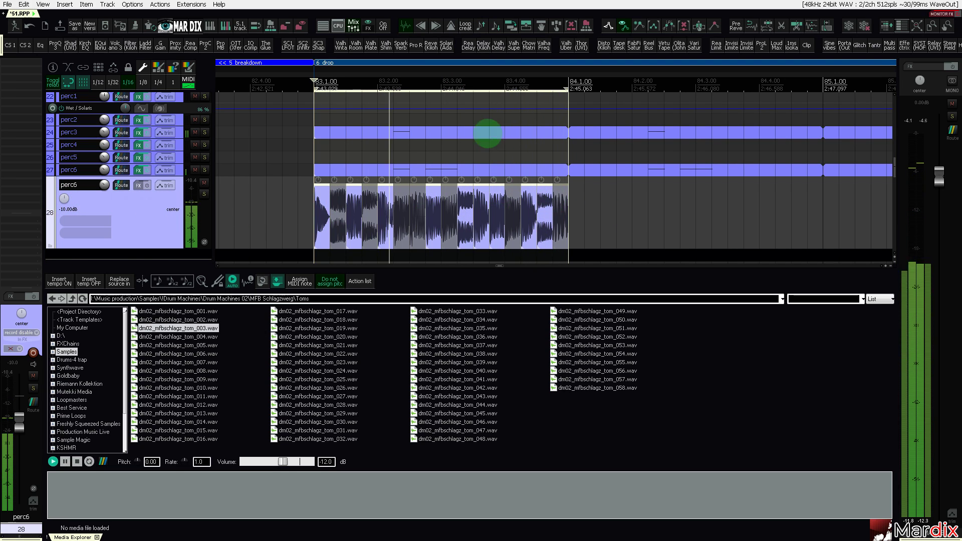
pyautogui.click(465, 25)
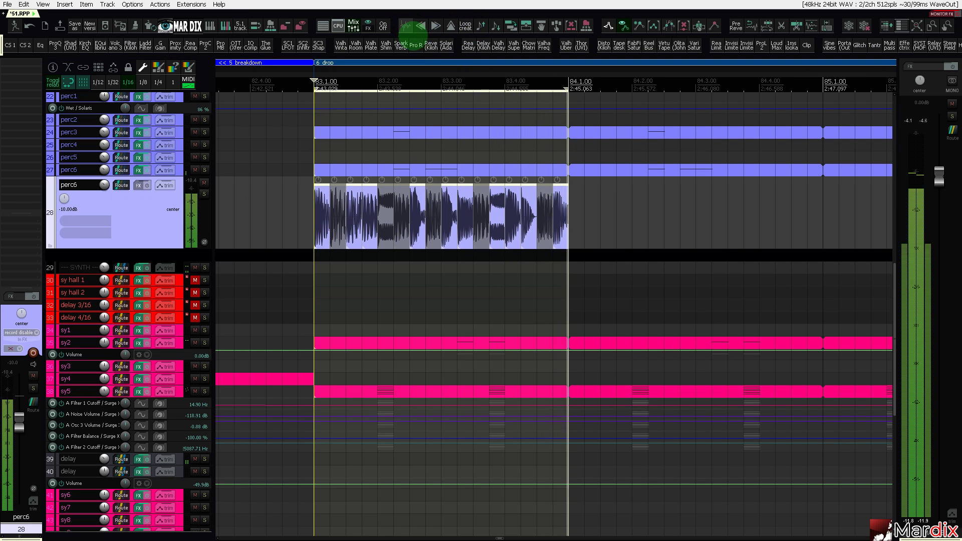
pyautogui.click(405, 25)
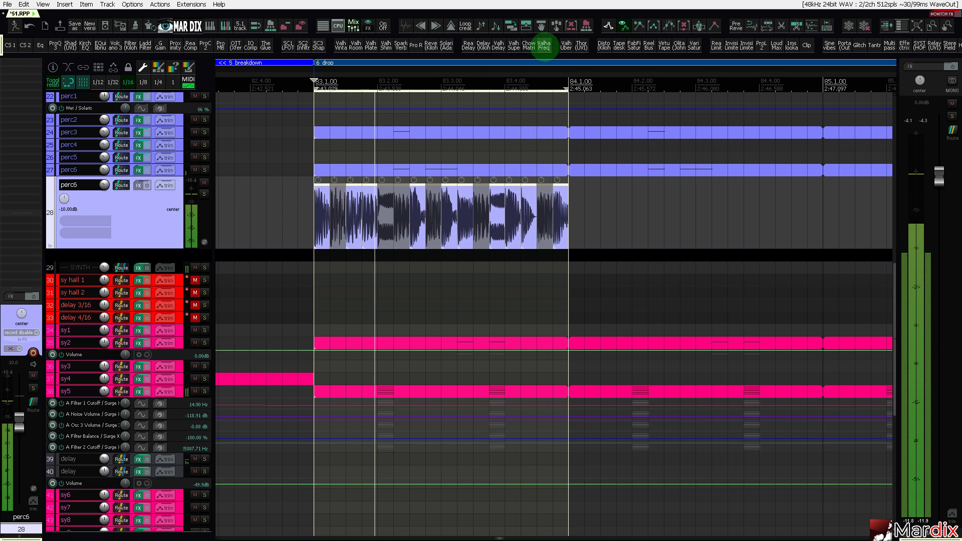
# Add ValhallaFreqEcho to the duplicated perc6 track with Mix 10%, Shift -44.16 Hz, Feedback 0% and dotted 1/8 Delay Sync.
pyautogui.click(544, 44)
pyautogui.moveTo(151, 35); pyautogui.dragTo(443, 190)
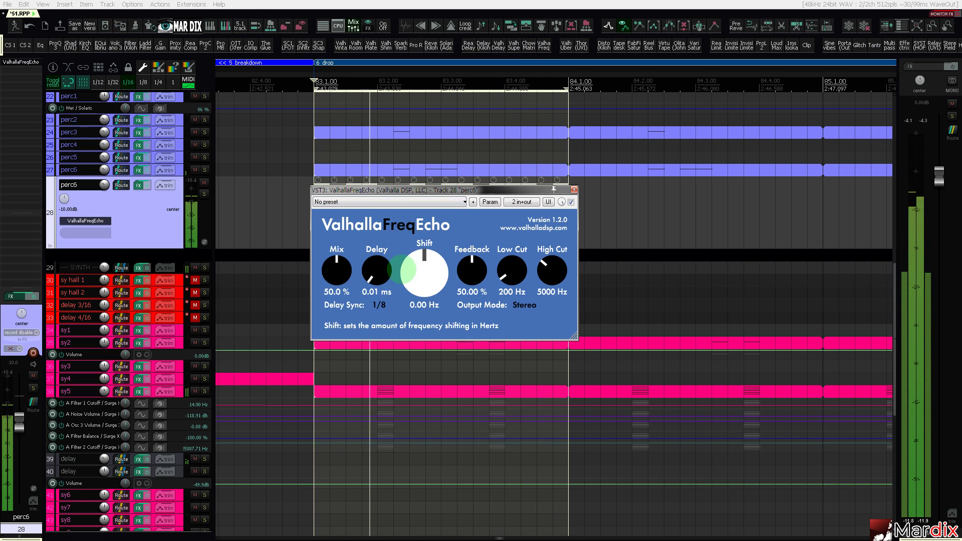
pyautogui.moveTo(336, 287); pyautogui.dragTo(336, 321)
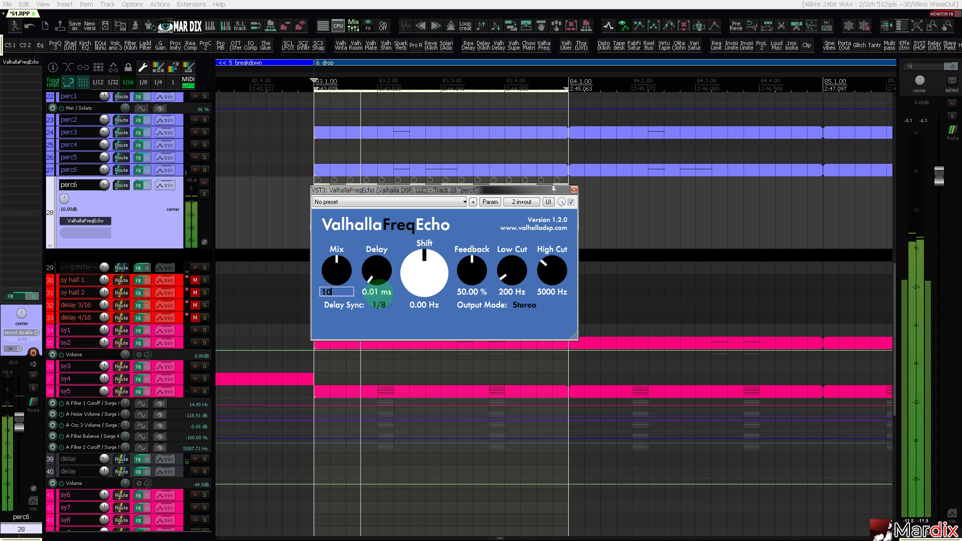
pyautogui.moveTo(425, 273); pyautogui.dragTo(426, 321)
pyautogui.moveTo(472, 271); pyautogui.dragTo(473, 369)
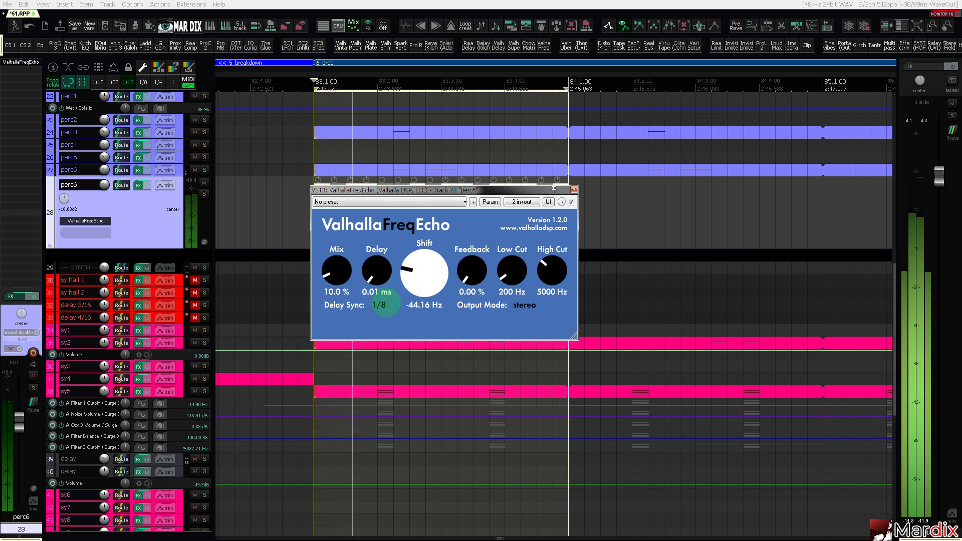
pyautogui.click(385, 303)
pyautogui.click(389, 187)
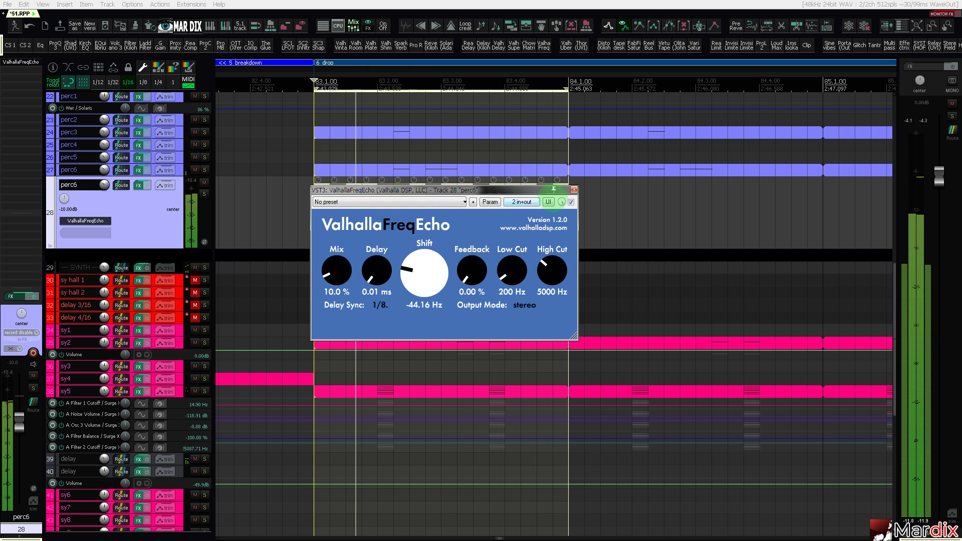
pyautogui.click(574, 190)
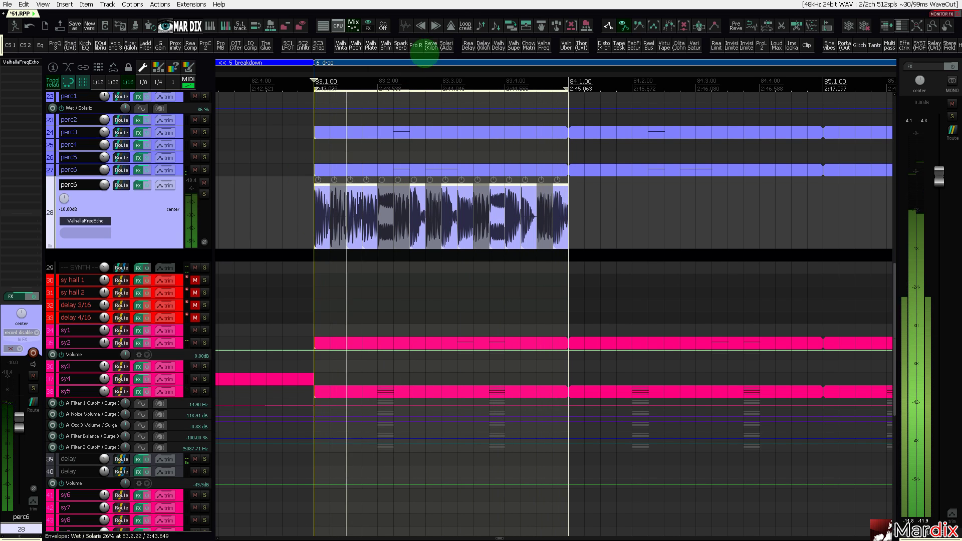
# Run the Loop creator on the tom items once more and delete the item on the second 1/16 of bar 83.
pyautogui.click(451, 25)
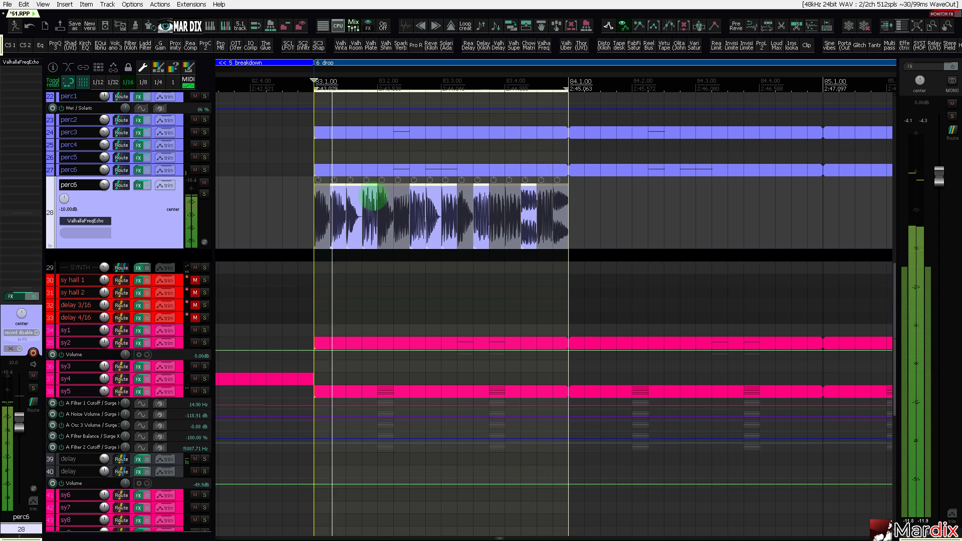
pyautogui.click(338, 198)
pyautogui.press('Delete')
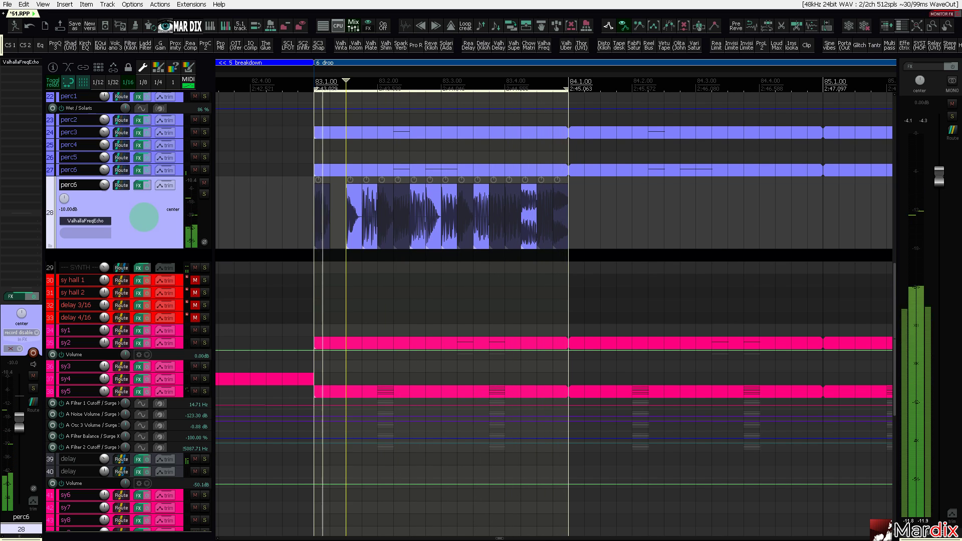
# Lower the duplicated perc6 track to -12 dB and randomize the remaining tom items repeatedly with the Loop creator at a probability of 50.
pyautogui.scroll(-2, 145, 215)
pyautogui.moveTo(265, 211); pyautogui.dragTo(614, 214)
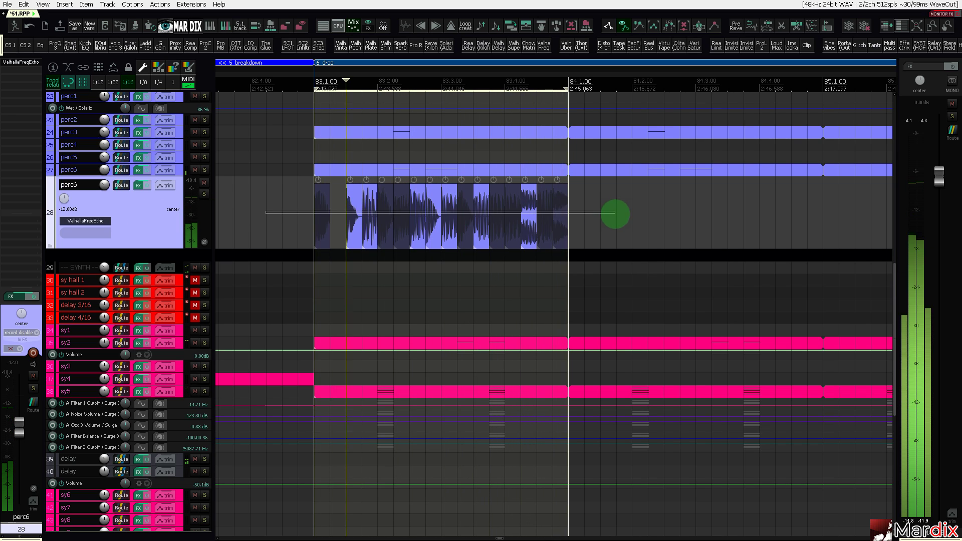
pyautogui.click(470, 25)
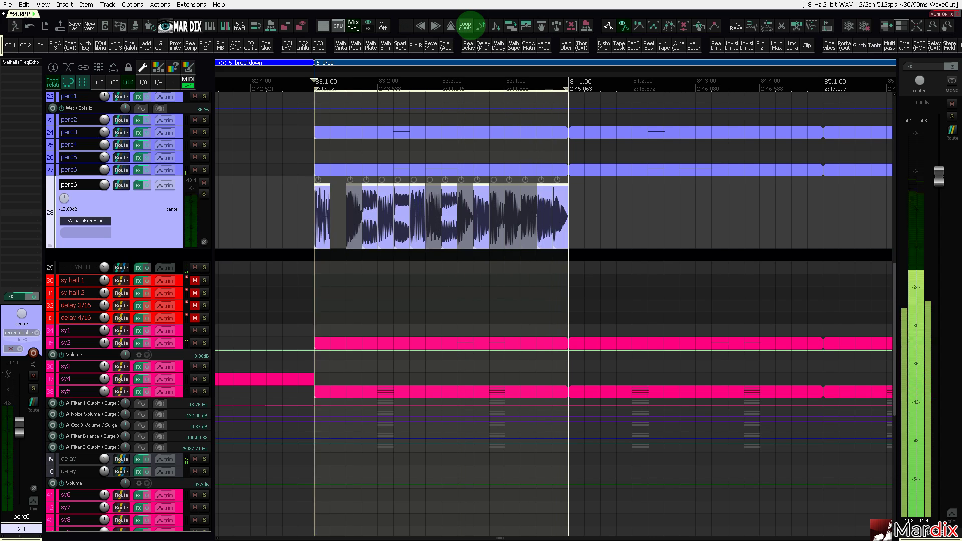
pyautogui.click(469, 25)
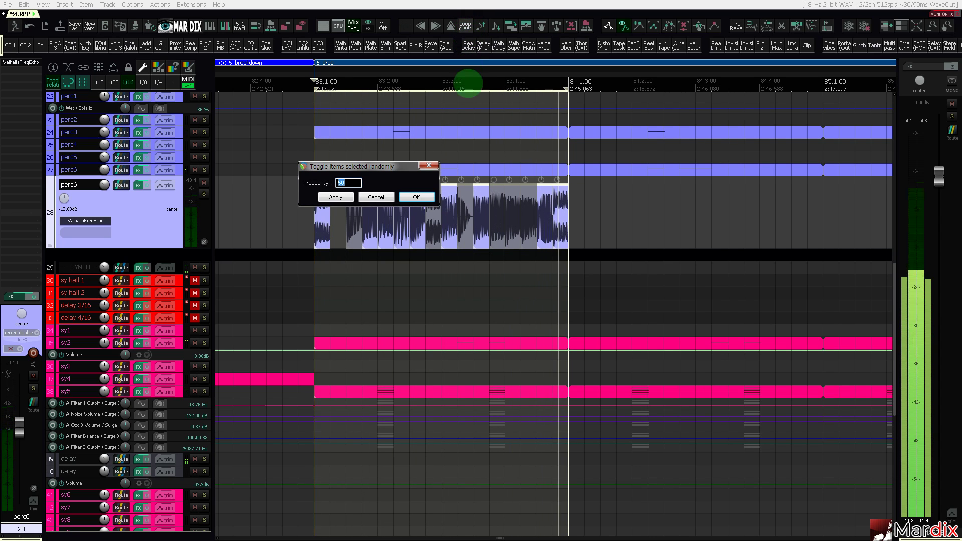
pyautogui.click(416, 196)
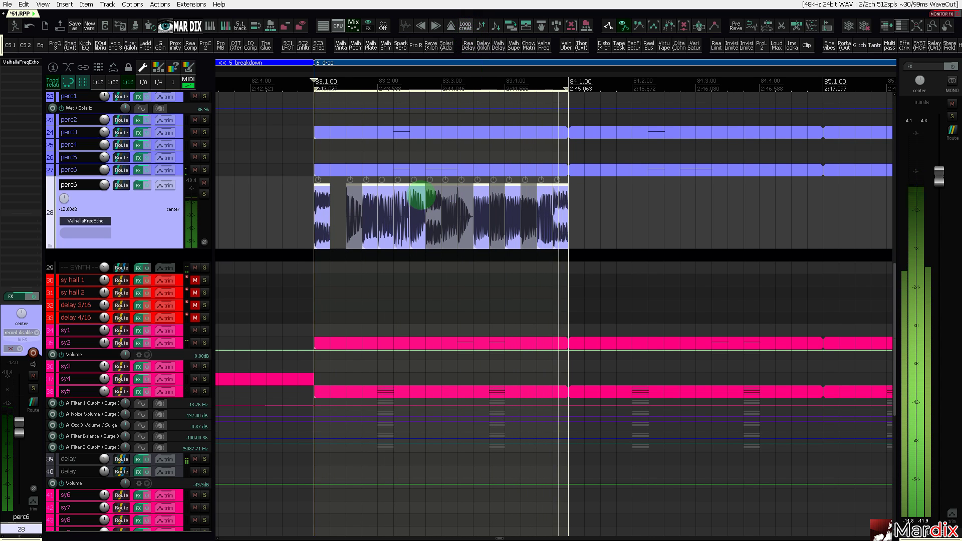
pyautogui.click(466, 25)
pyautogui.press('Return')
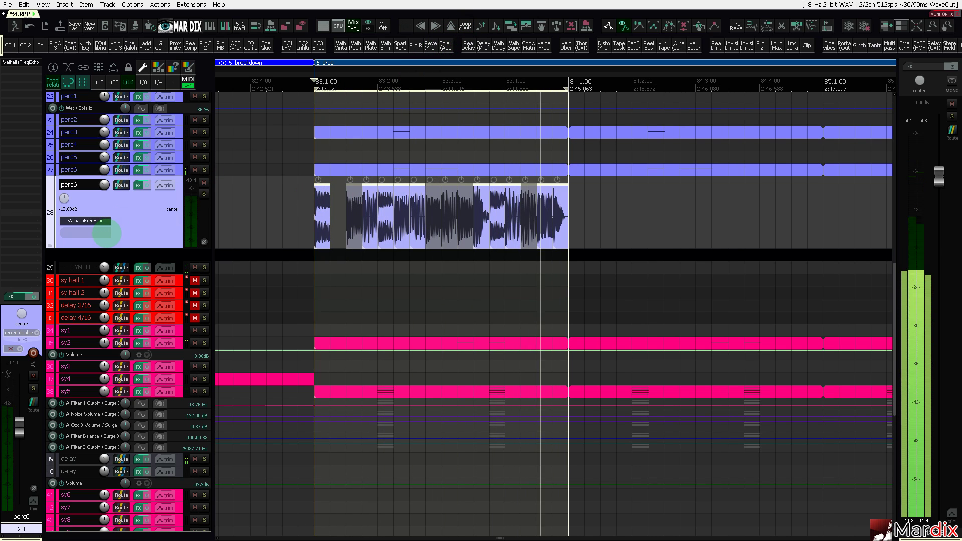
# Add MFreqShifter after ValhallaFreqEcho on the duplicated perc6 track and set its Shift to -20 Hz.
pyautogui.doubleClick(109, 233)
pyautogui.doubleClick(418, 187)
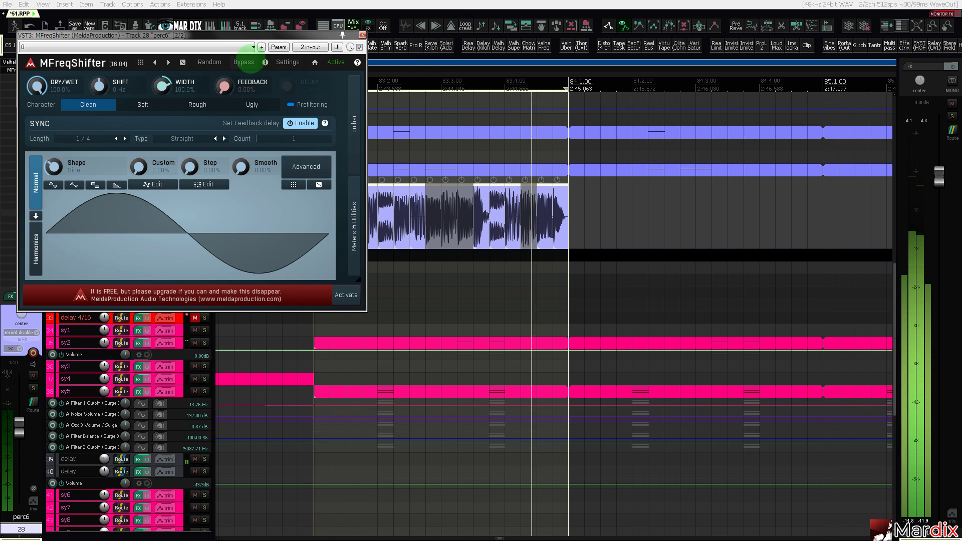
pyautogui.moveTo(247, 39); pyautogui.dragTo(522, 195)
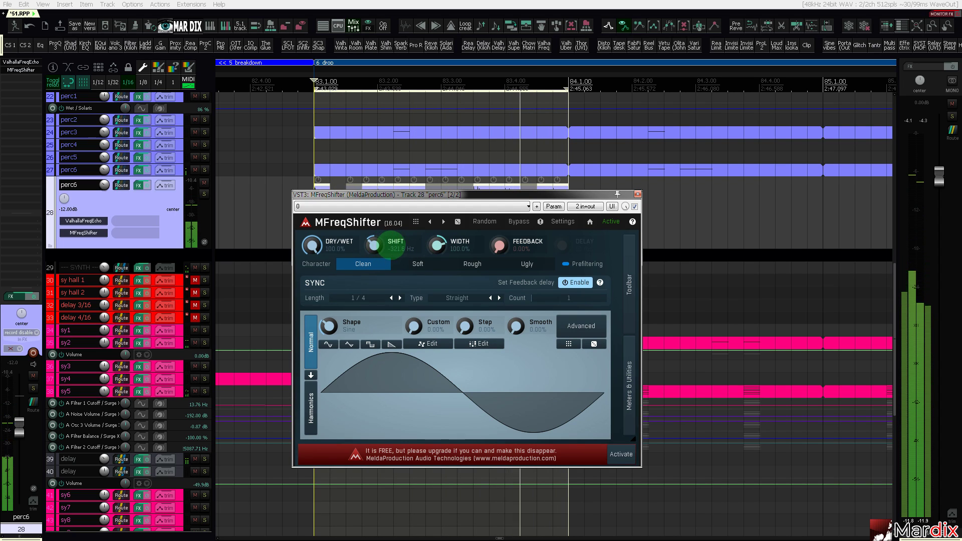
pyautogui.doubleClick(389, 245)
pyautogui.click(375, 332)
pyautogui.click(365, 351)
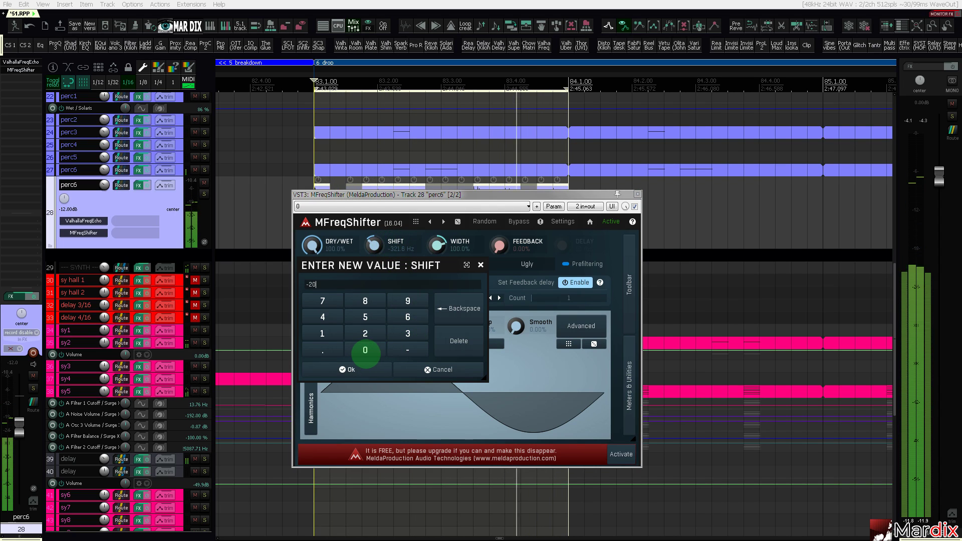
pyautogui.press('Return')
pyautogui.click(636, 194)
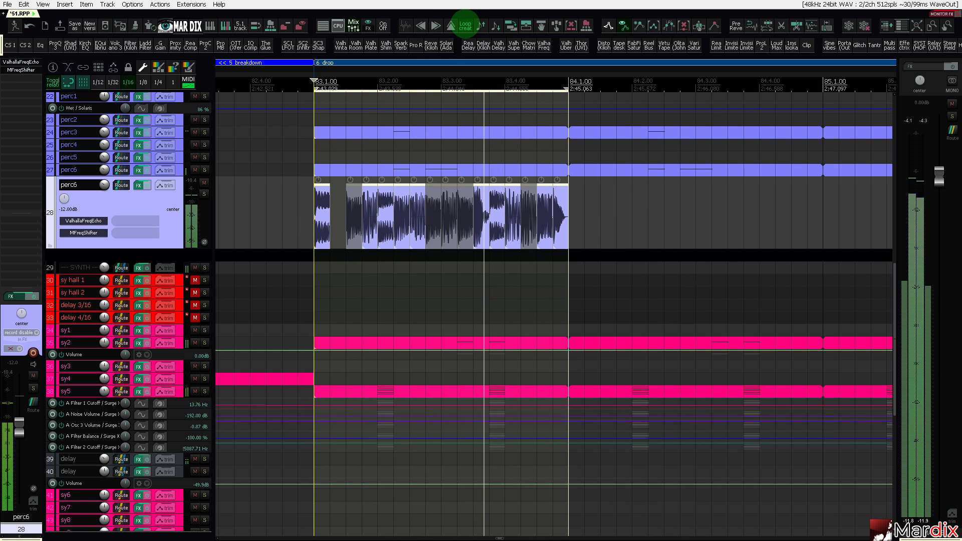
# Generate further random variations of the bar 83 tom loop with the Loop creator, keeping the probability at 50.
pyautogui.click(464, 28)
pyautogui.moveTo(456, 71); pyautogui.dragTo(447, 72)
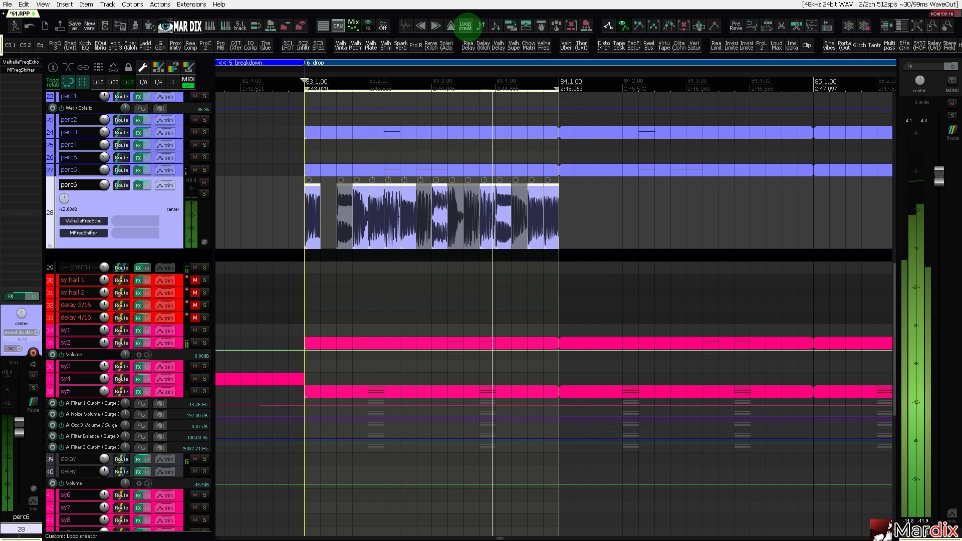
pyautogui.click(468, 27)
pyautogui.press('Return')
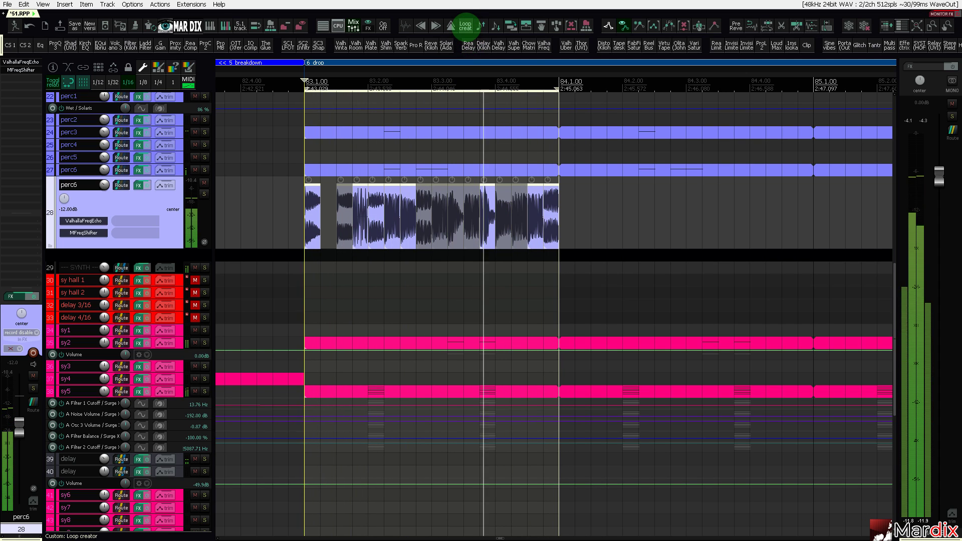
pyautogui.click(467, 28)
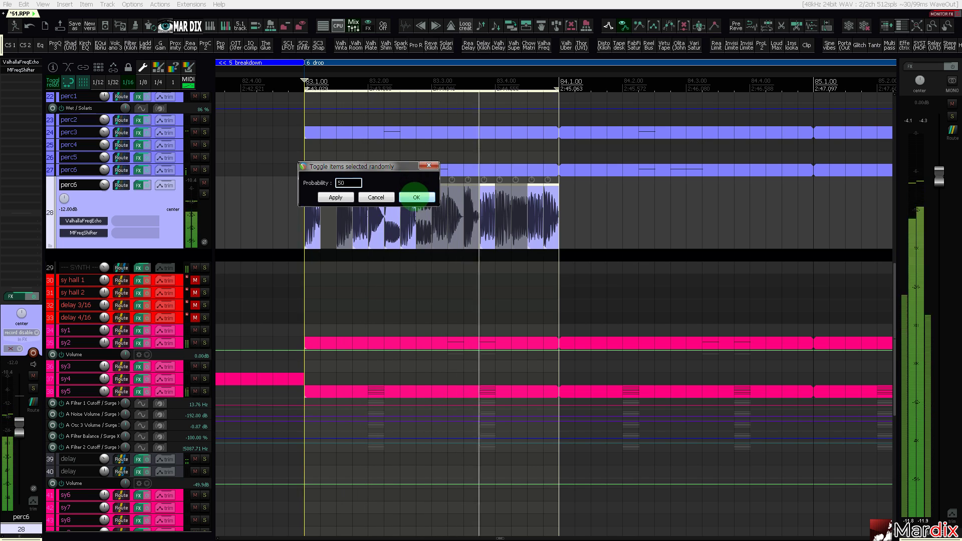
pyautogui.click(416, 197)
pyautogui.click(465, 26)
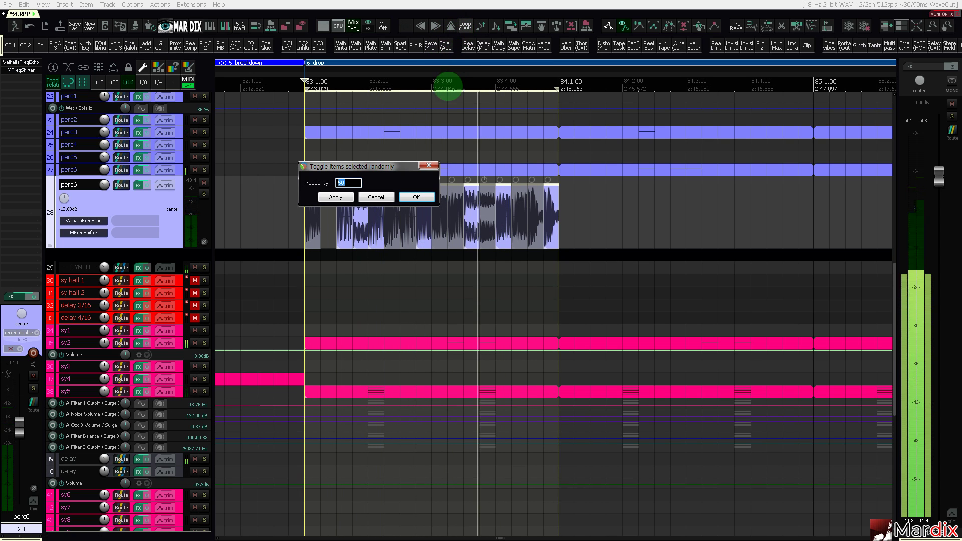
pyautogui.click(431, 164)
pyautogui.scroll(-4, 424, 152)
pyautogui.moveTo(449, 74); pyautogui.dragTo(417, 75)
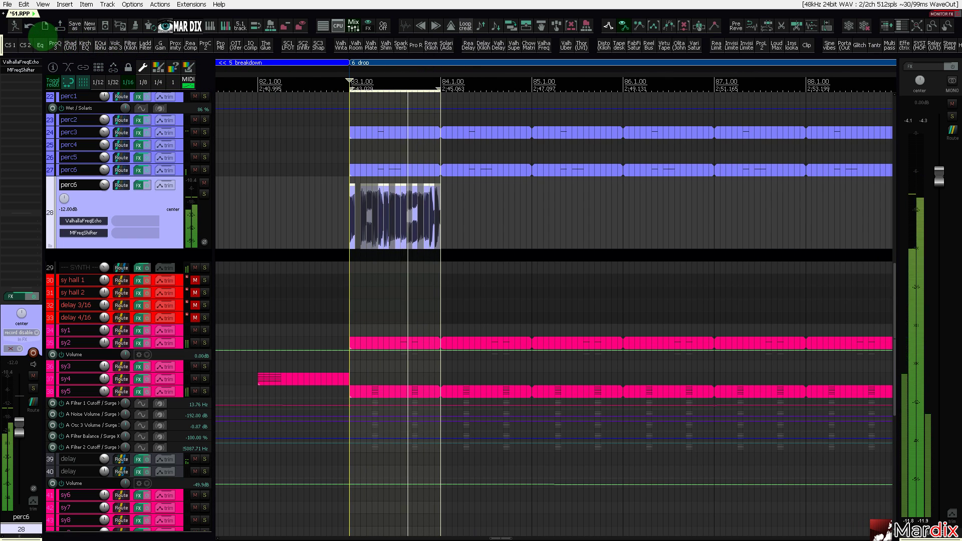
pyautogui.scroll(4, 364, 189)
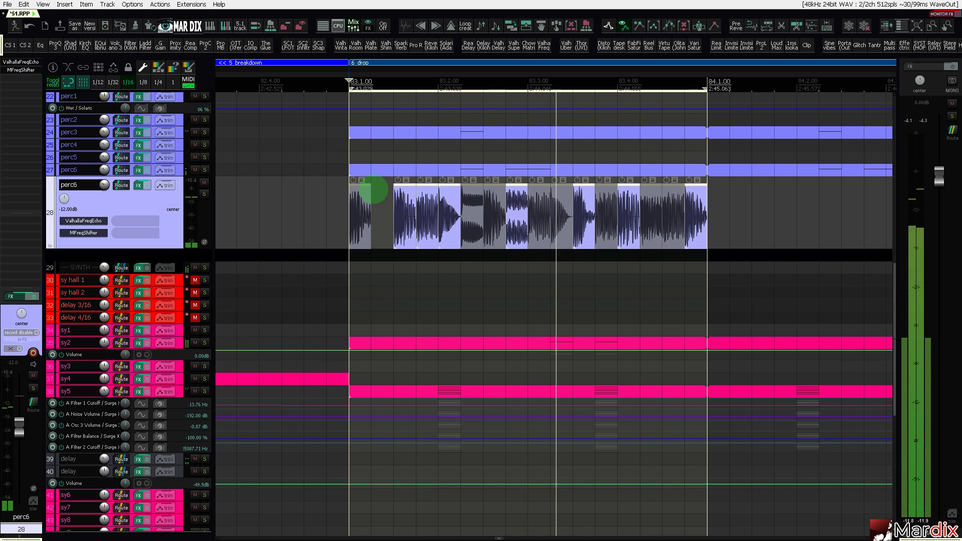
# Duplicate the bar 83 tom loop across bars 84 to 86 on the duplicated perc6 track and select all four bars.
pyautogui.scroll(-5, 354, 188)
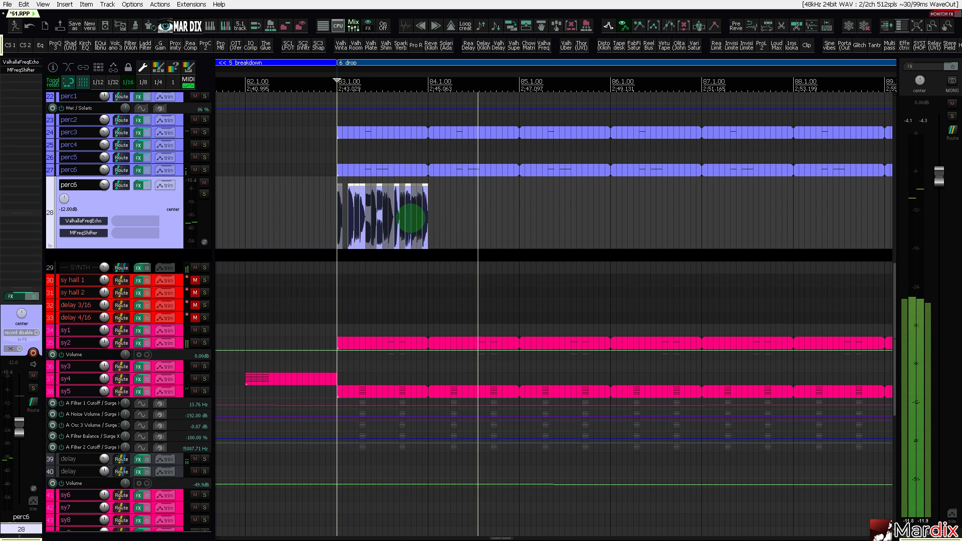
pyautogui.moveTo(362, 208); pyautogui.dragTo(448, 217)
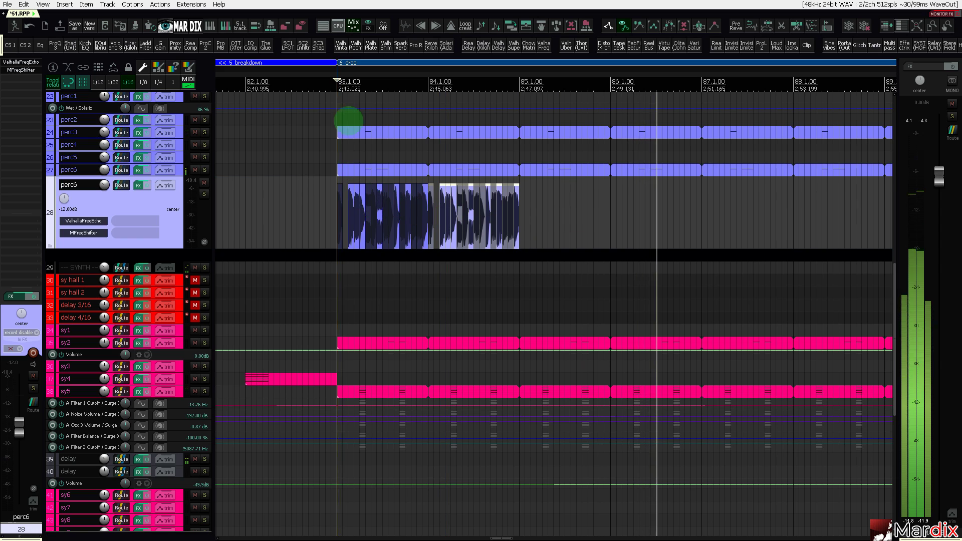
pyautogui.click(337, 80)
pyautogui.moveTo(545, 214)
pyautogui.mouseDown()
pyautogui.moveTo(309, 219)
pyautogui.moveTo(599, 227)
pyautogui.moveTo(537, 227)
pyautogui.mouseUp()
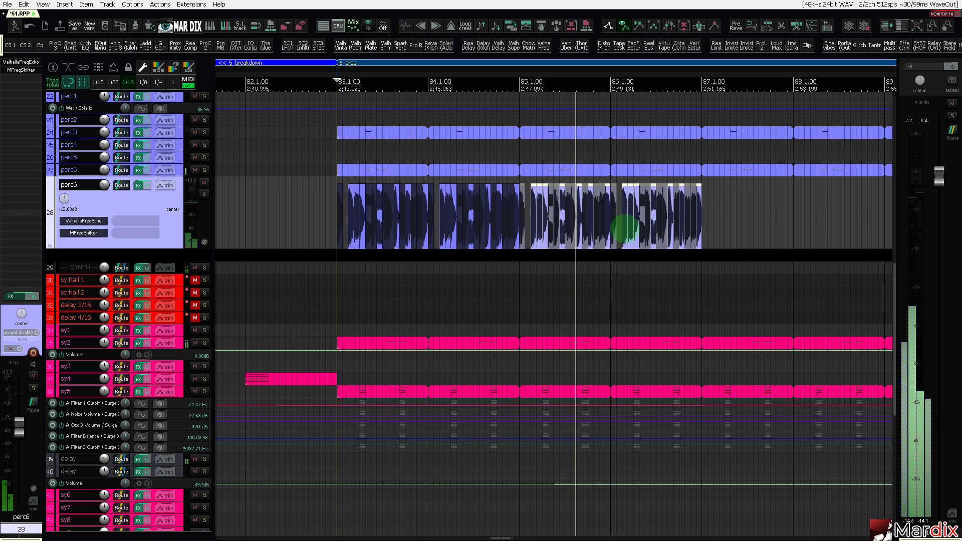
pyautogui.moveTo(716, 211); pyautogui.dragTo(348, 215)
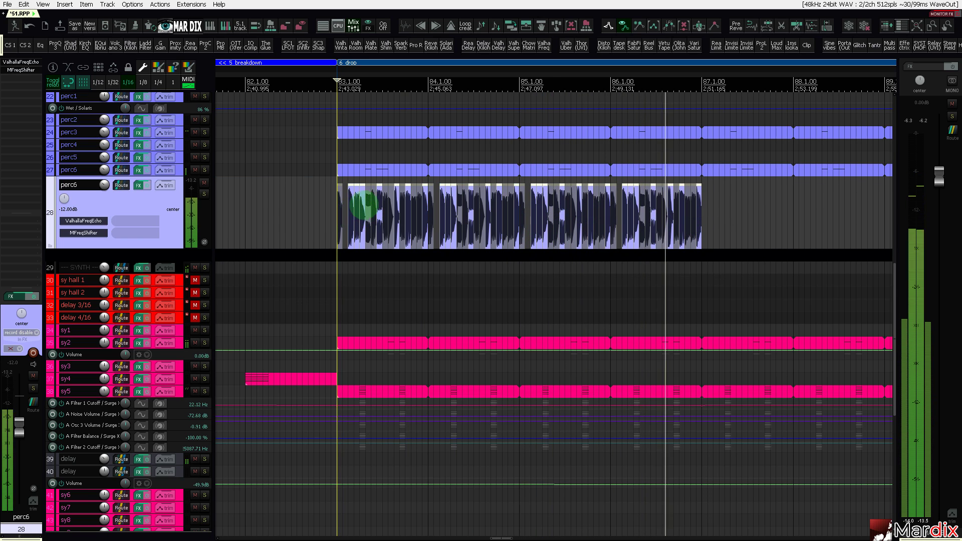
# Audition the 6 drop beyond the tom loop from around bars 88 and 92 and examine the surrounding percussion tracks.
pyautogui.scroll(-5, 365, 214)
pyautogui.click(481, 99)
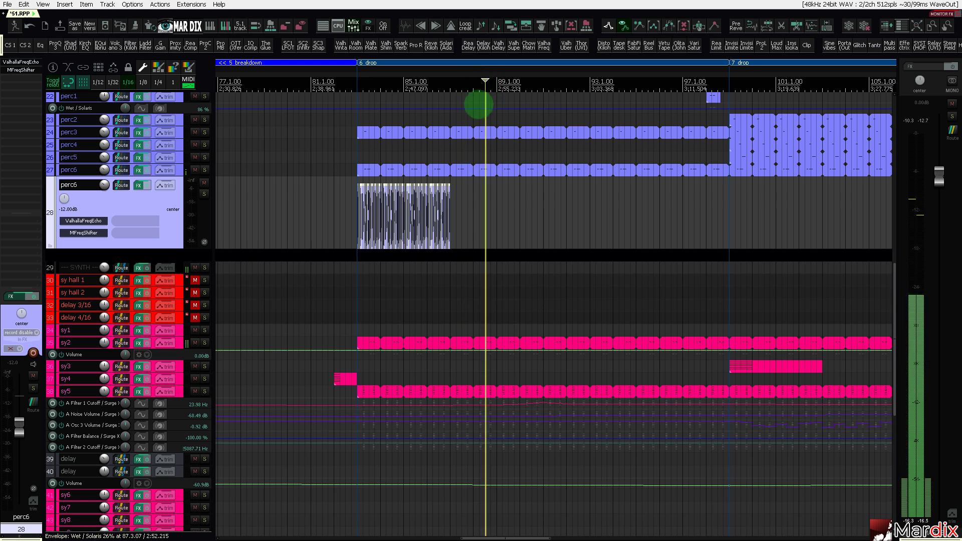
pyautogui.click(577, 89)
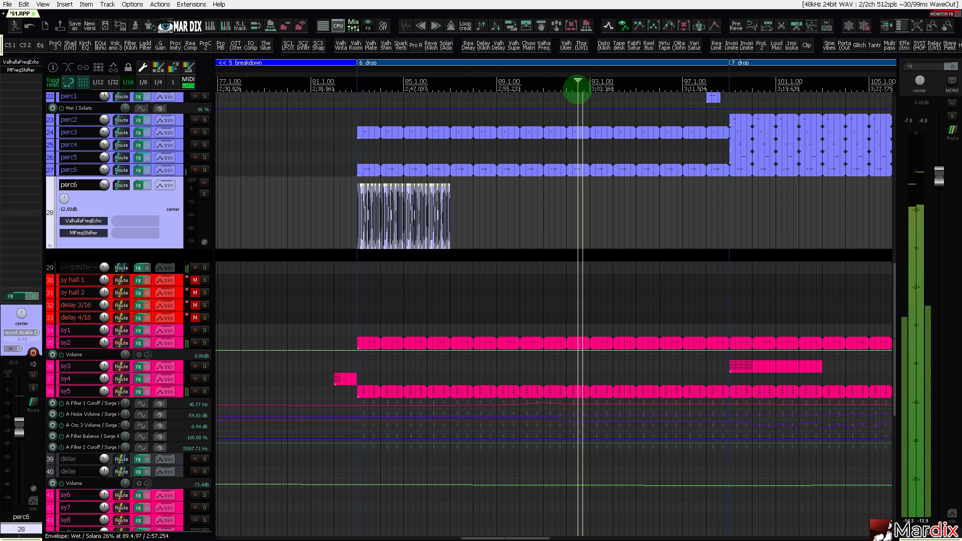
pyautogui.scroll(-2, 524, 101)
pyautogui.scroll(3, 499, 143)
pyautogui.scroll(-5, 499, 142)
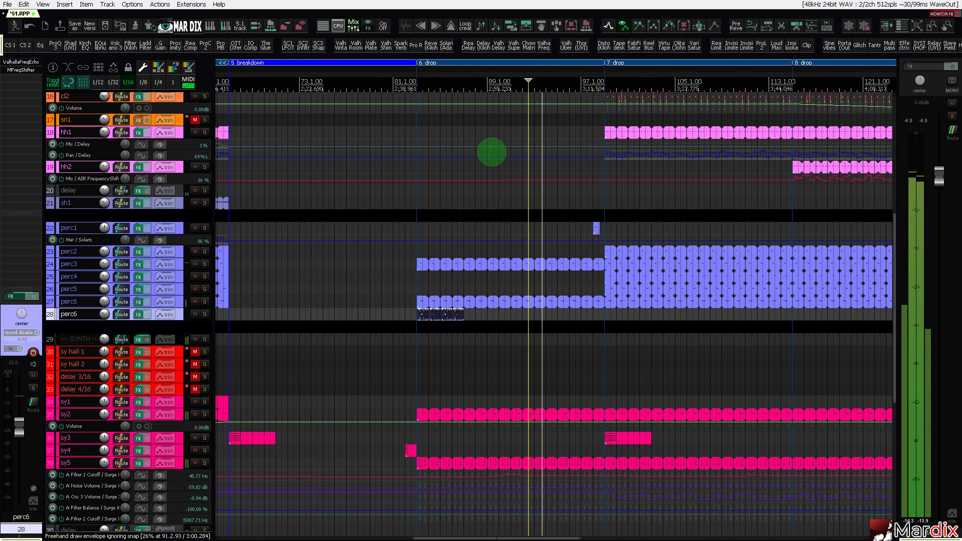
pyautogui.scroll(4, 493, 153)
pyautogui.scroll(2, 495, 155)
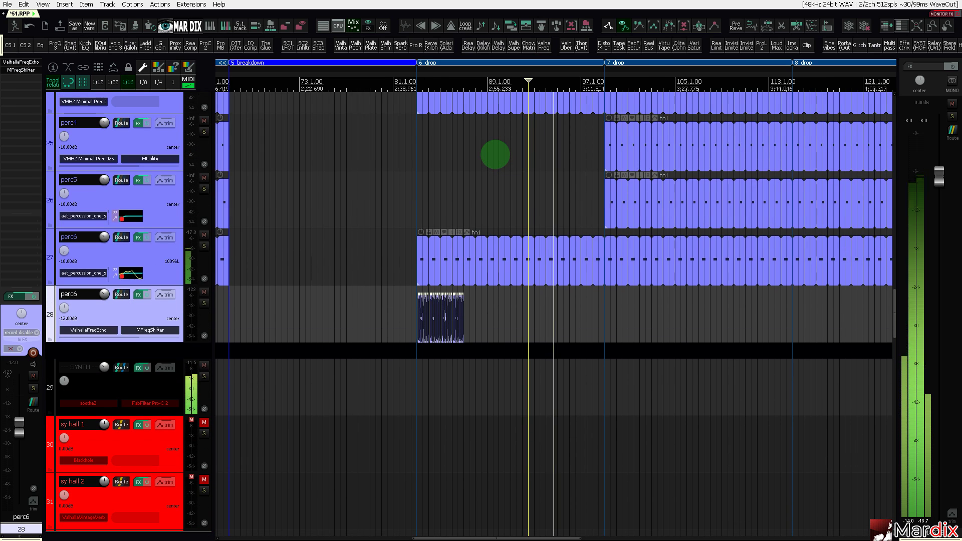
pyautogui.scroll(-1, 495, 155)
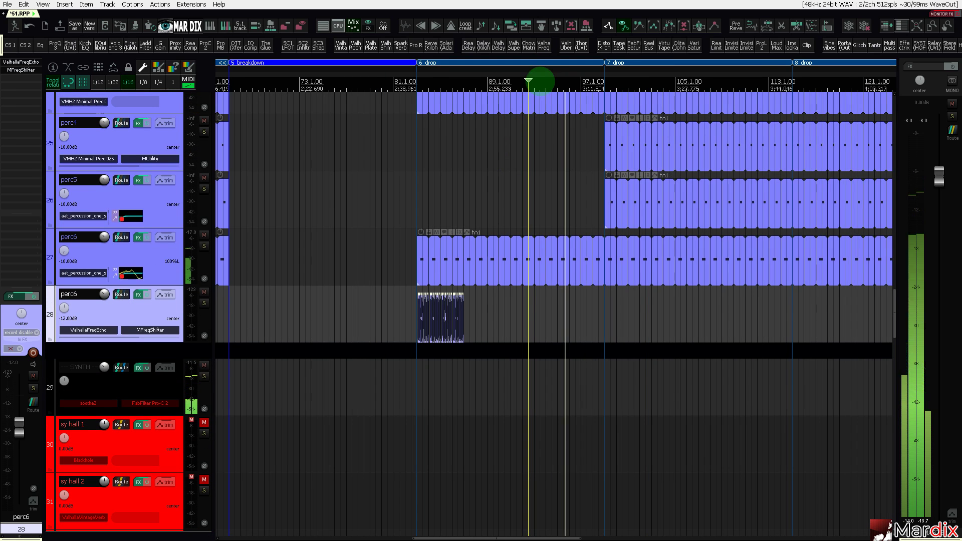
# Place the four-bar tom loop at the start of the 7 drop section, at bar 99.
pyautogui.moveTo(545, 69); pyautogui.dragTo(458, 74)
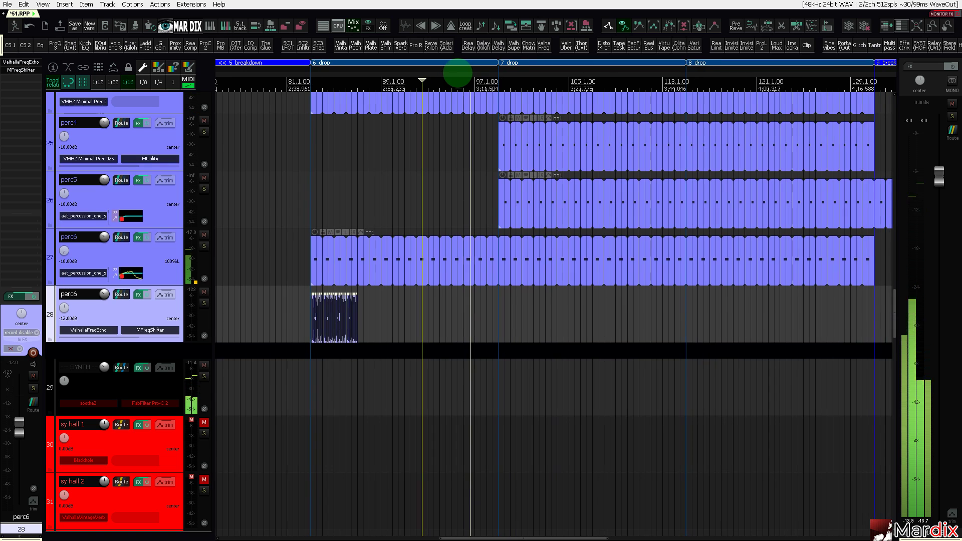
pyautogui.moveTo(332, 308); pyautogui.dragTo(525, 306)
pyautogui.scroll(5, 514, 309)
pyautogui.scroll(5, 511, 308)
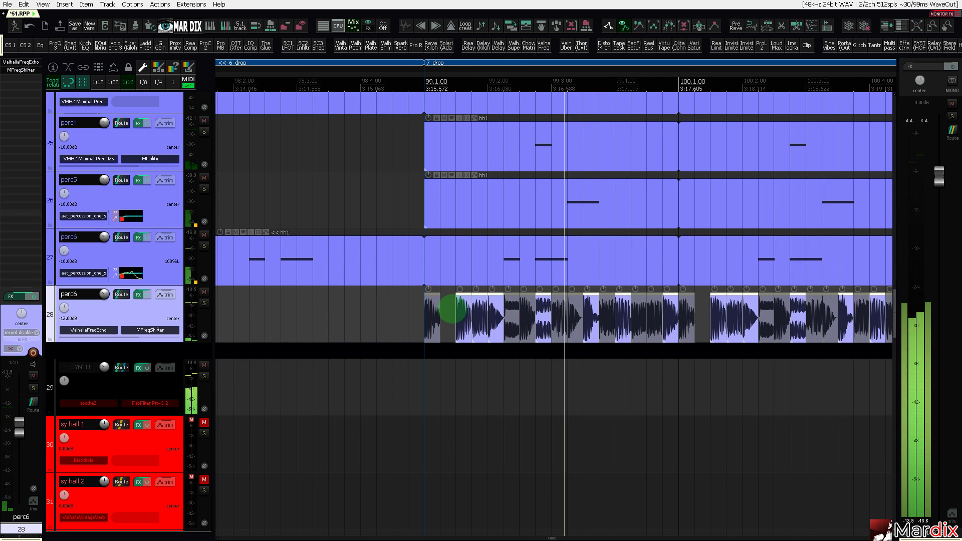
pyautogui.moveTo(435, 305); pyautogui.dragTo(414, 299)
pyautogui.scroll(-5, 414, 299)
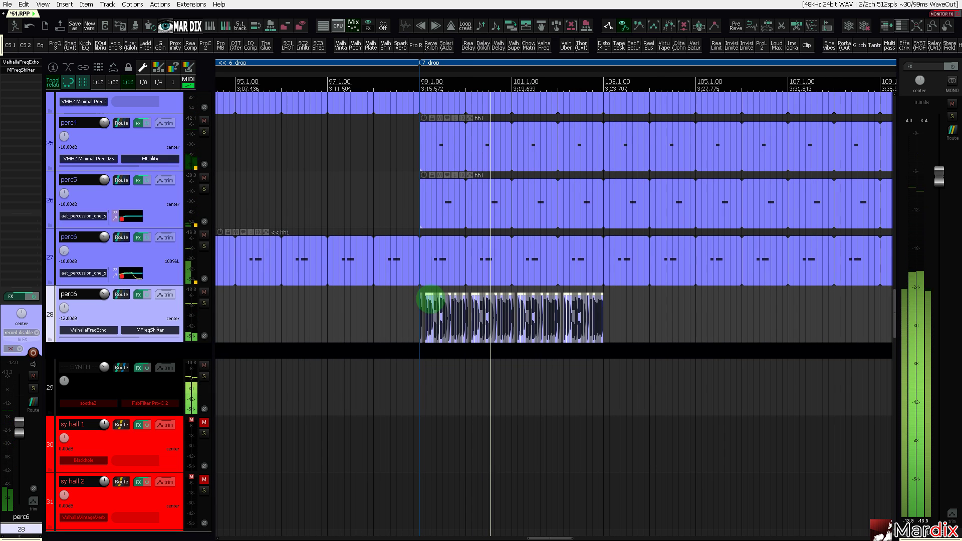
# Compare the loop with MFreqShifter bypassed and enabled on the duplicated perc6 track, and set its Shift to about -38.5 Hz.
pyautogui.click(145, 330)
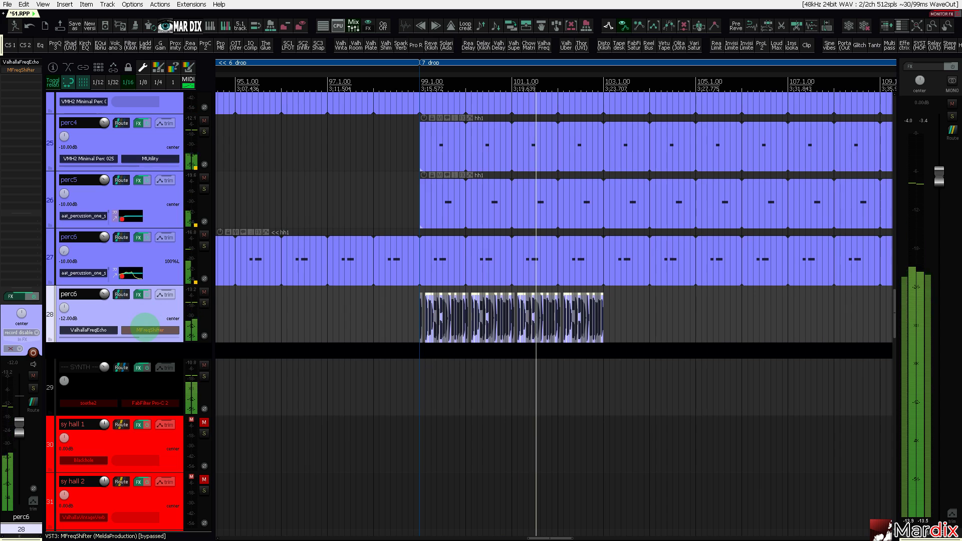
pyautogui.keyDown('shift'); pyautogui.click(145, 328); pyautogui.keyUp('shift')
pyautogui.click(145, 328)
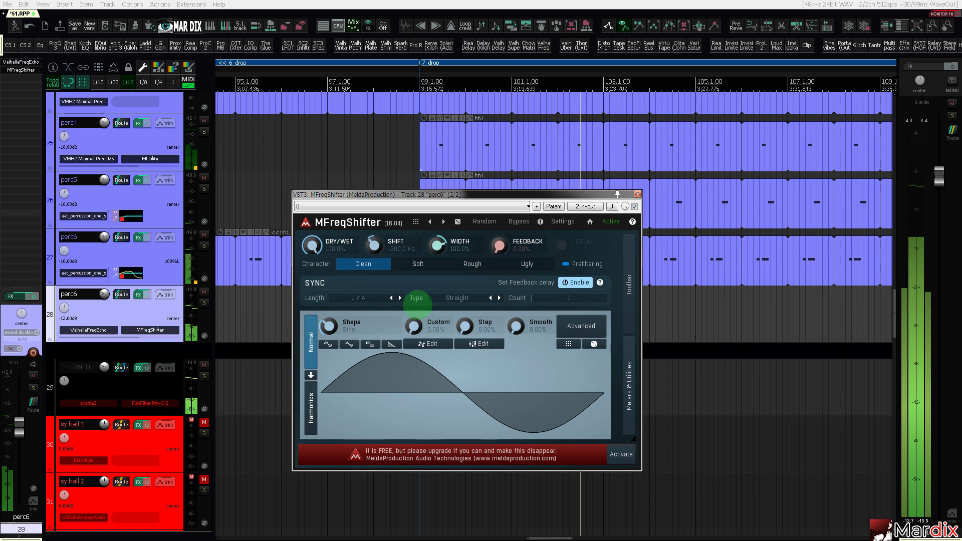
pyautogui.moveTo(377, 261)
pyautogui.mouseDown()
pyautogui.moveTo(377, 280)
pyautogui.moveTo(376, 248)
pyautogui.mouseUp()
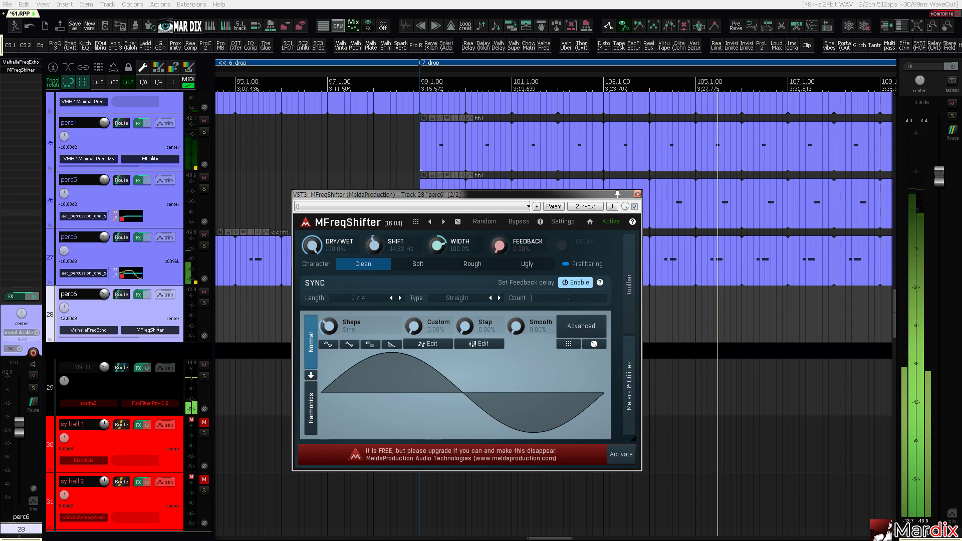
pyautogui.moveTo(374, 244); pyautogui.dragTo(454, 107)
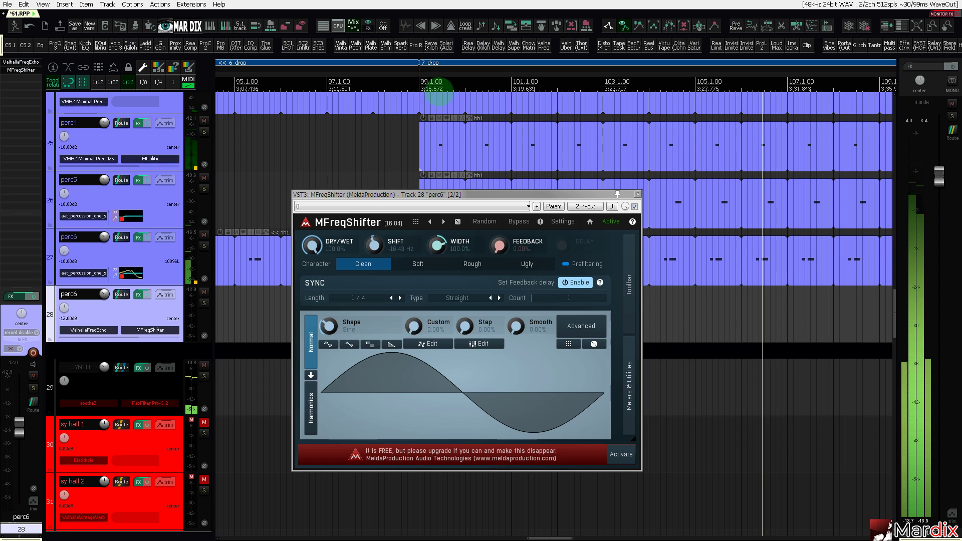
pyautogui.click(447, 85)
pyautogui.click(374, 245)
pyautogui.moveTo(375, 244); pyautogui.dragTo(374, 260)
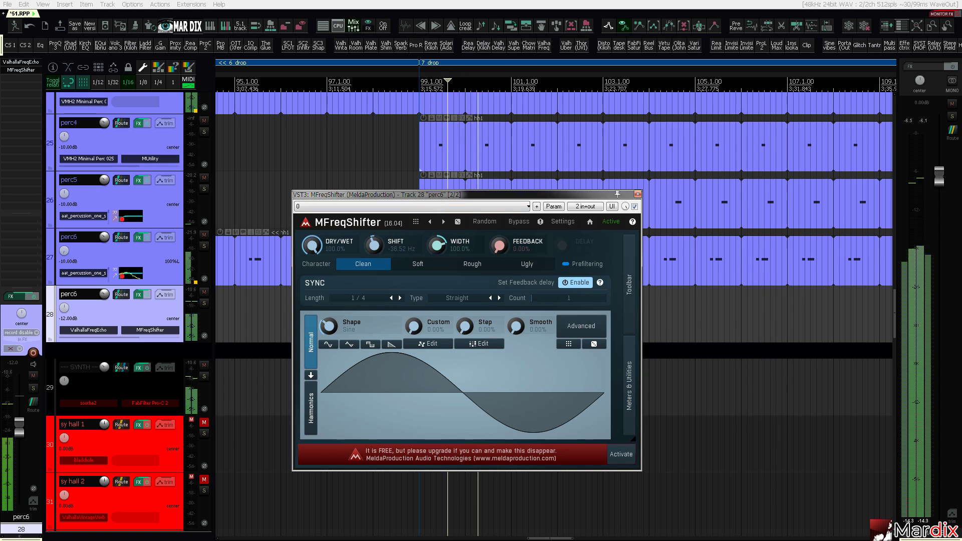
pyautogui.click(637, 194)
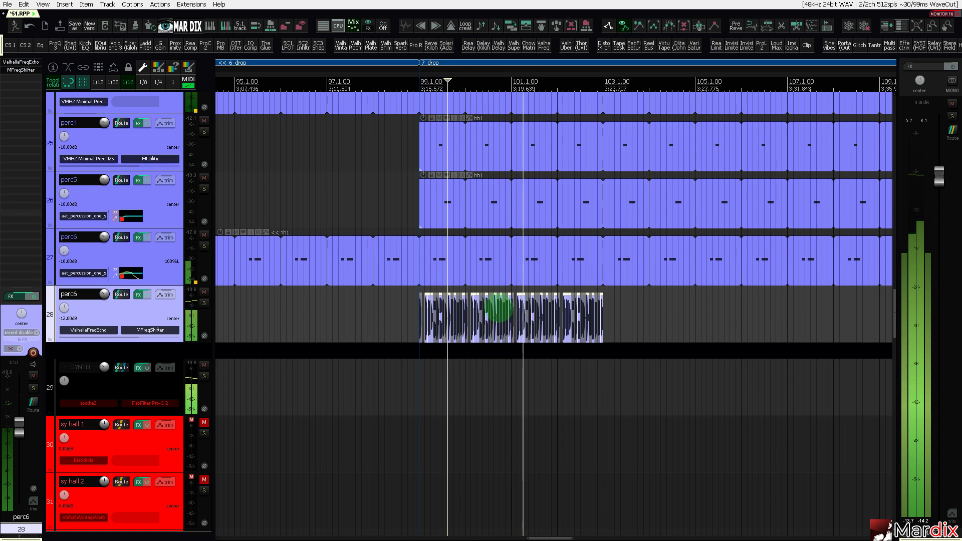
# Set the loop time selection from bar 99 to bar 103 and open the Media Explorer.
pyautogui.scroll(3, 498, 308)
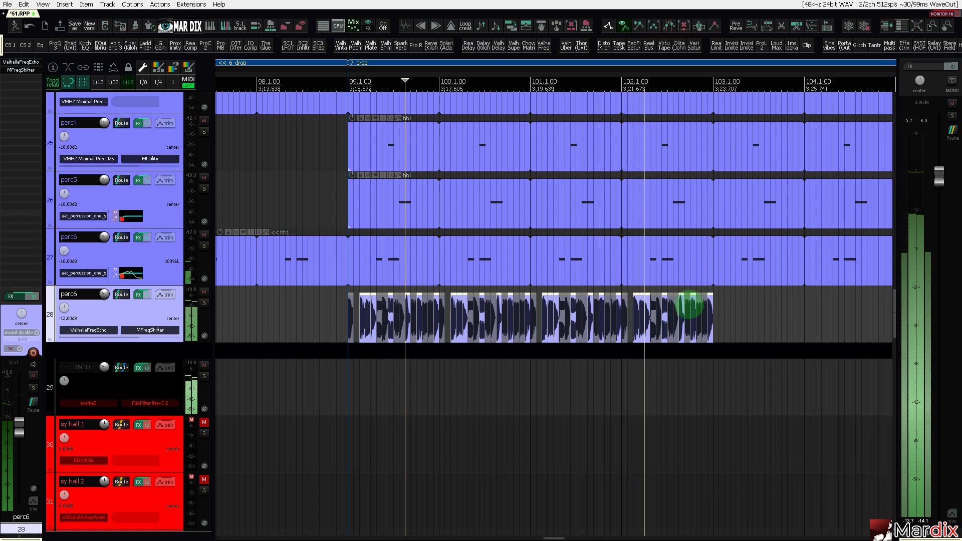
pyautogui.moveTo(360, 87); pyautogui.dragTo(686, 88)
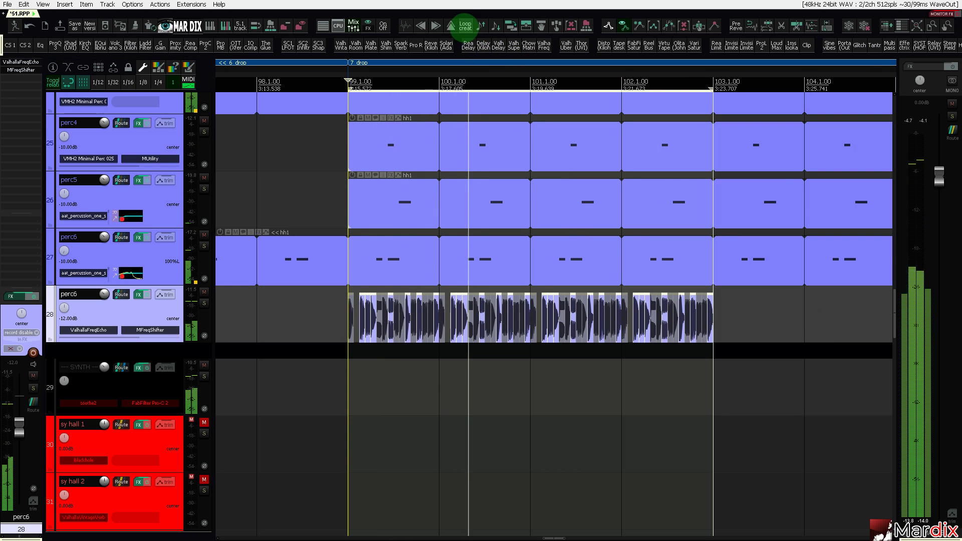
pyautogui.click(405, 25)
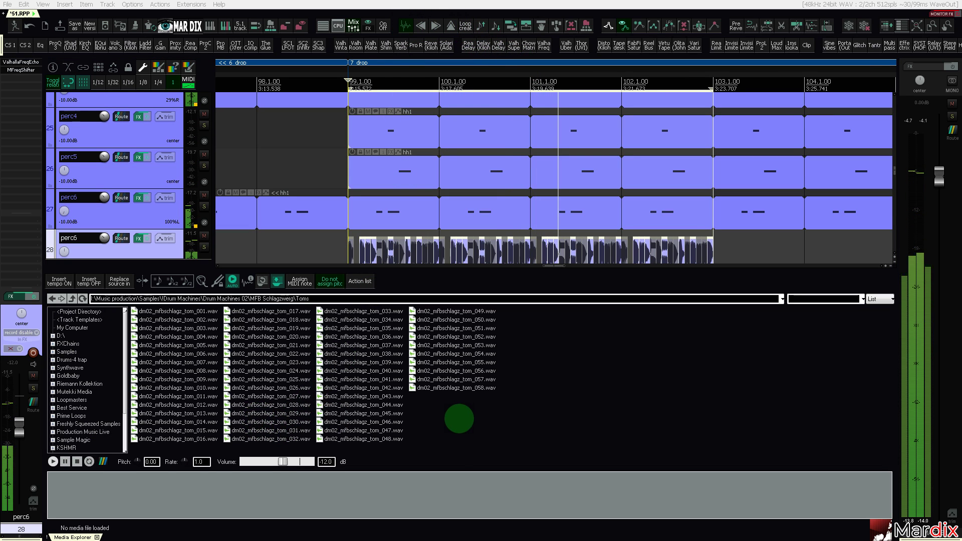
# Replace the loop items' source with dm02_drumfire_hat_004.wav from Drumfire DF-2000 and randomize them with the Loop creator.
pyautogui.press('BackSpace')
pyautogui.press('BackSpace')
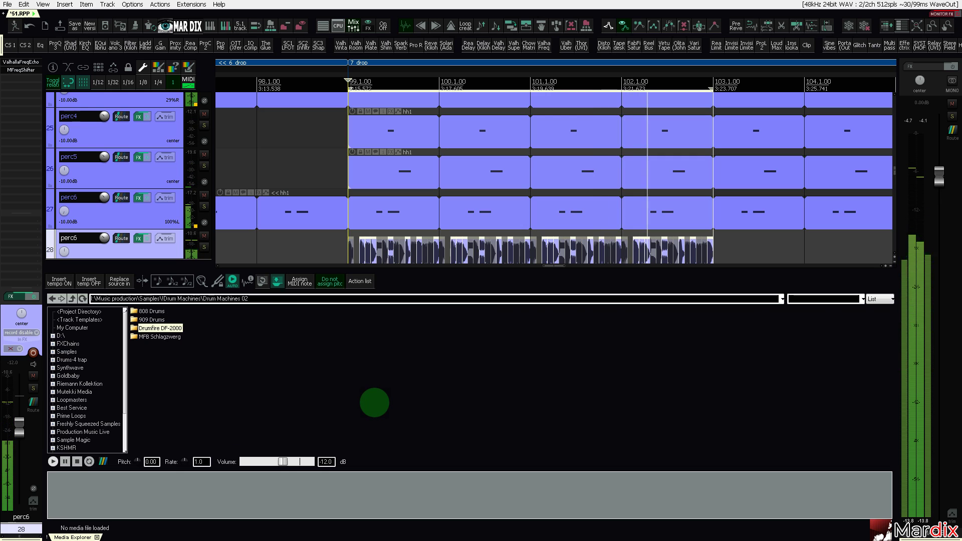
pyautogui.press('Return')
pyautogui.press('Down')
pyautogui.press('Down')
pyautogui.press('Down')
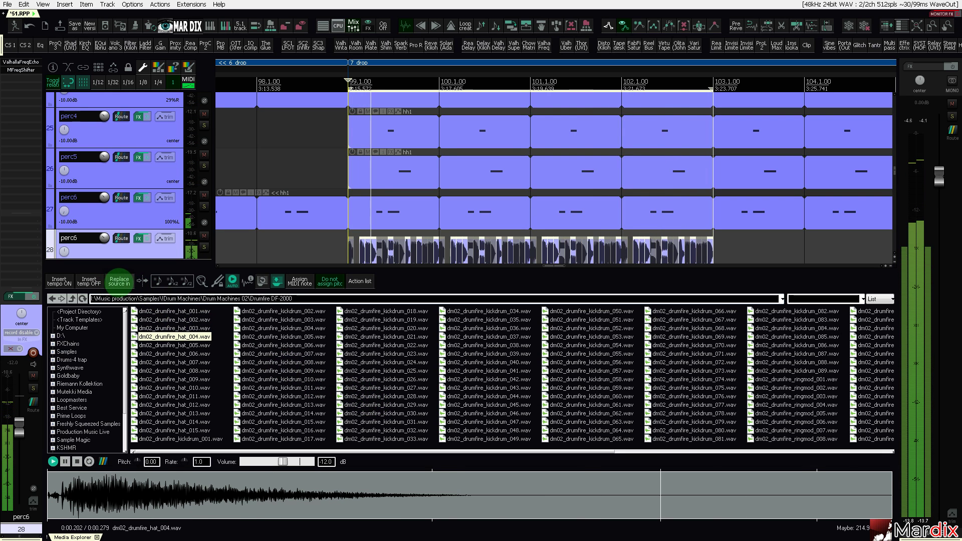
pyautogui.click(119, 281)
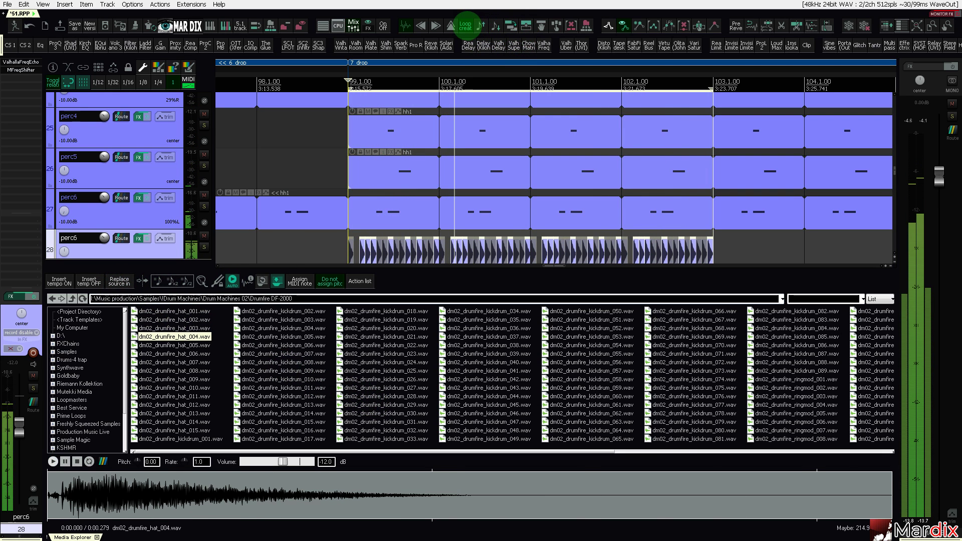
pyautogui.click(465, 25)
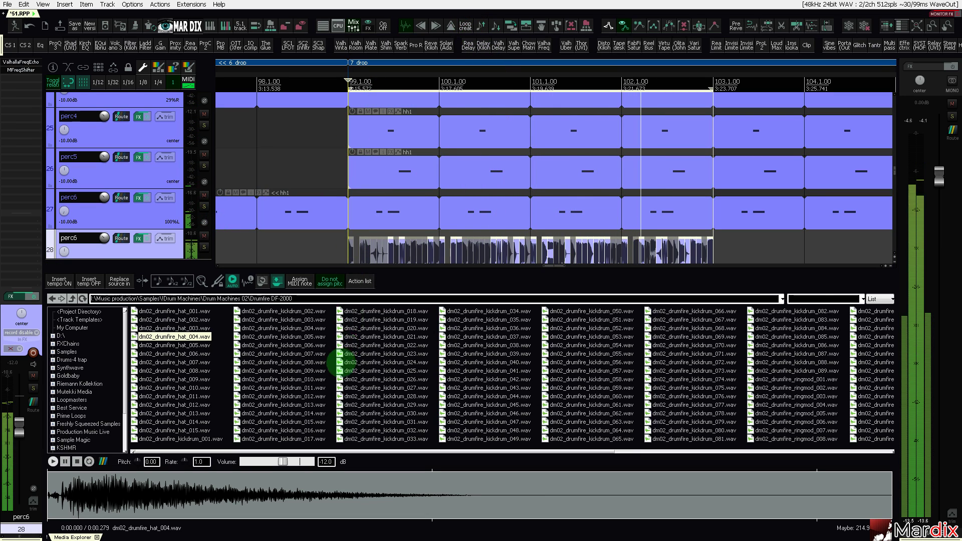
# Replace the loop items' source with dm02_909_clap_001.wav from 909 Drums\Percussion and randomize them with the Loop creator.
pyautogui.press('BackSpace')
pyautogui.press('Return')
pyautogui.press('Down')
pyautogui.press('Down')
pyautogui.press('Return')
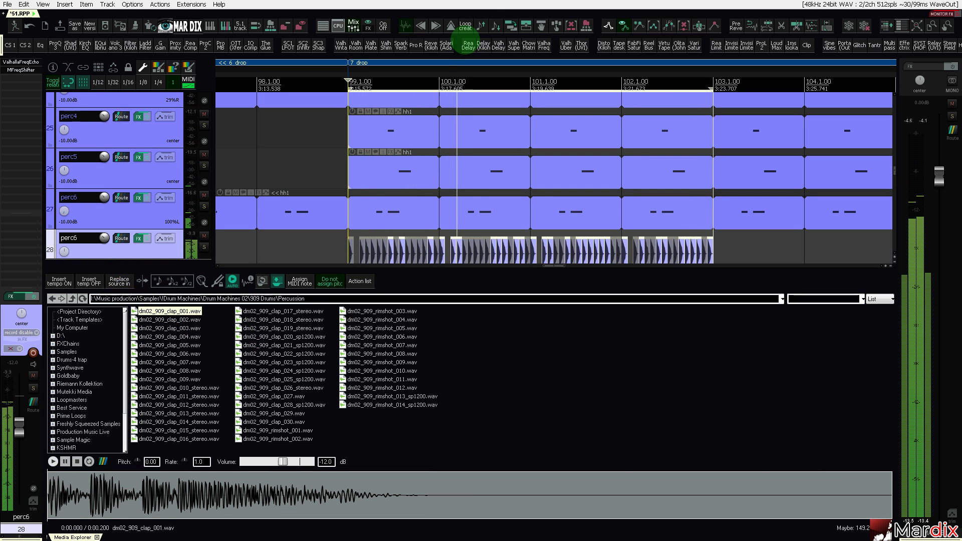
pyautogui.click(465, 25)
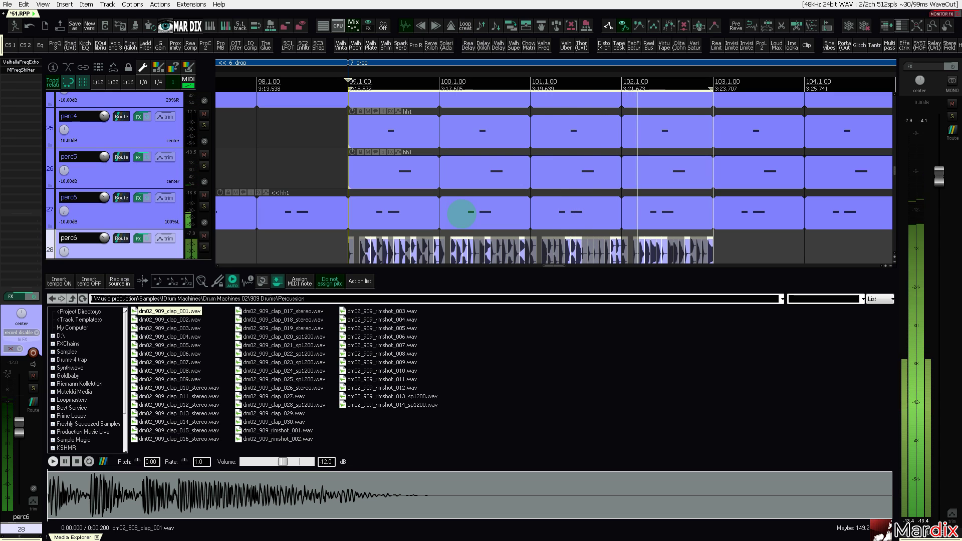
# Browse the musicradar-808-samples, Drum Machines 02 and Machinedrum Sounds folders in the Drum Machines library for another percussion source.
pyautogui.press('BackSpace')
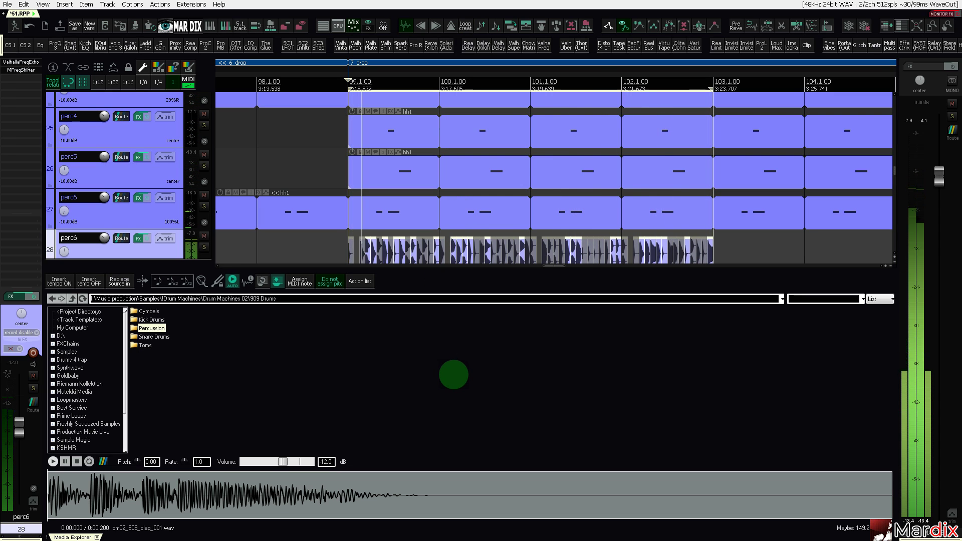
pyautogui.press('BackSpace')
pyautogui.press('Down')
pyautogui.press('Down')
pyautogui.press('Down')
pyautogui.press('Up')
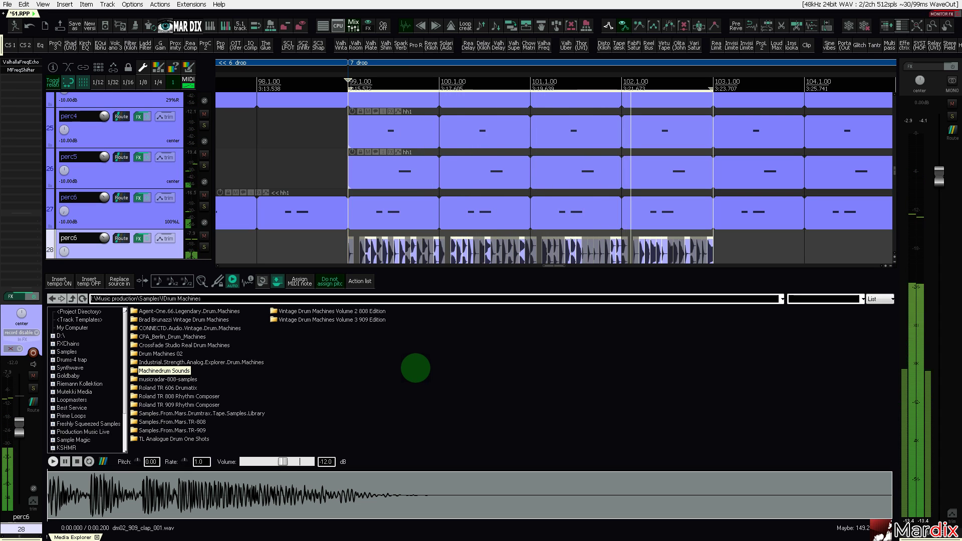
pyautogui.press('Return')
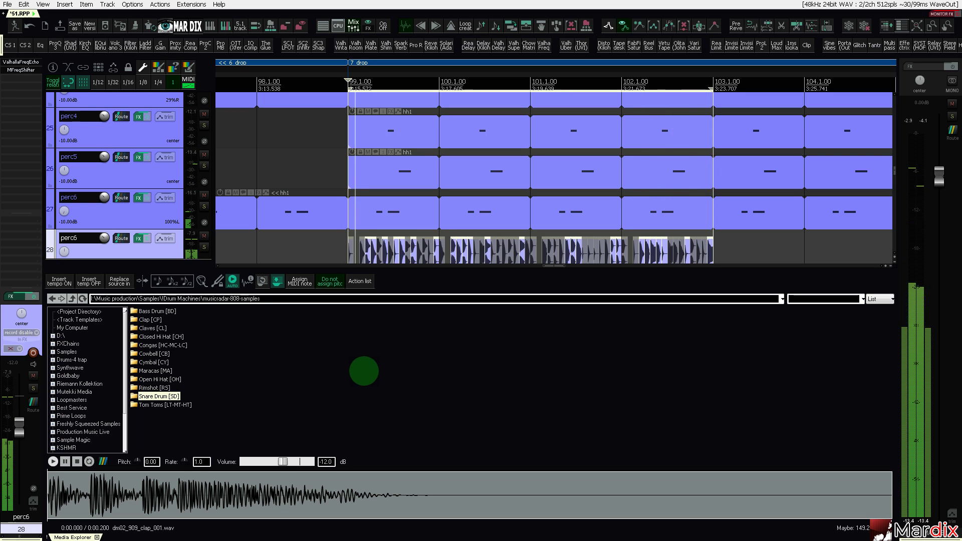
pyautogui.press('BackSpace')
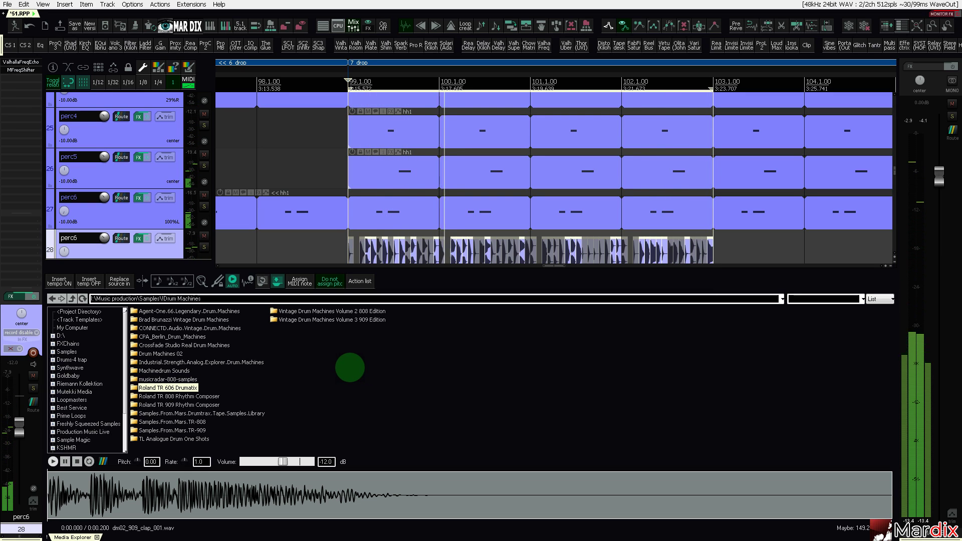
pyautogui.press('Up')
pyautogui.press('Return')
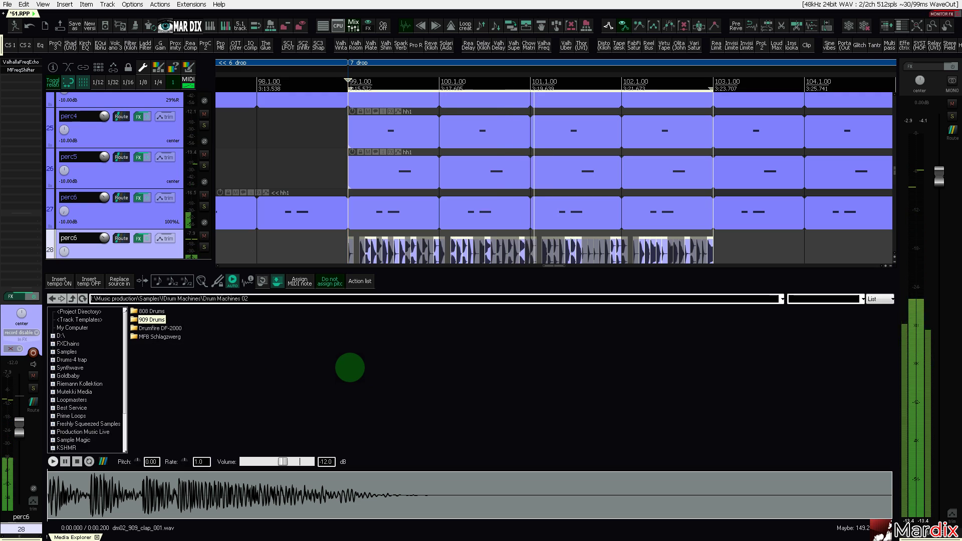
pyautogui.press('BackSpace')
pyautogui.press('Down')
pyautogui.press('Return')
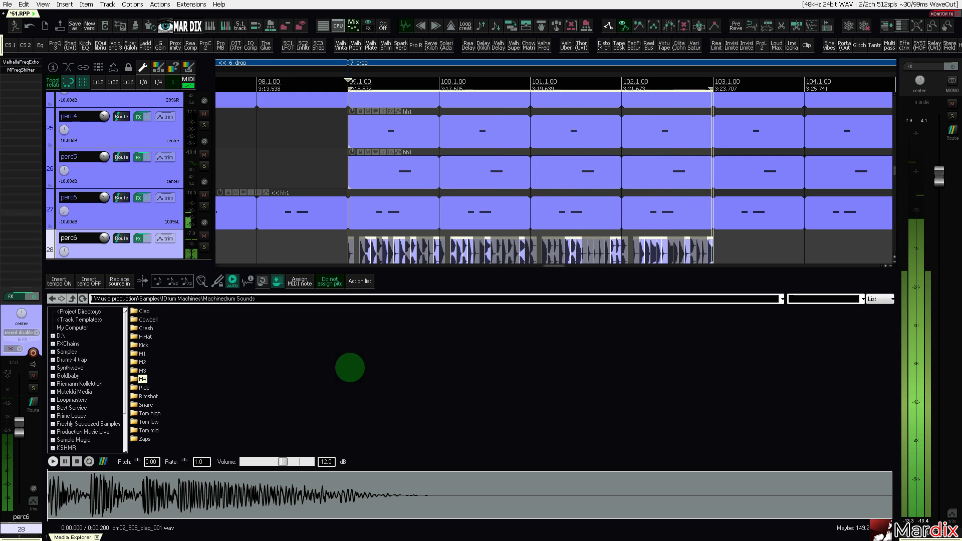
# Open the Roland TR-66 folder of the Crossfade Studio Real Drum Machines library and pick hhTR-66.wav.
pyautogui.press('BackSpace')
pyautogui.press('Up')
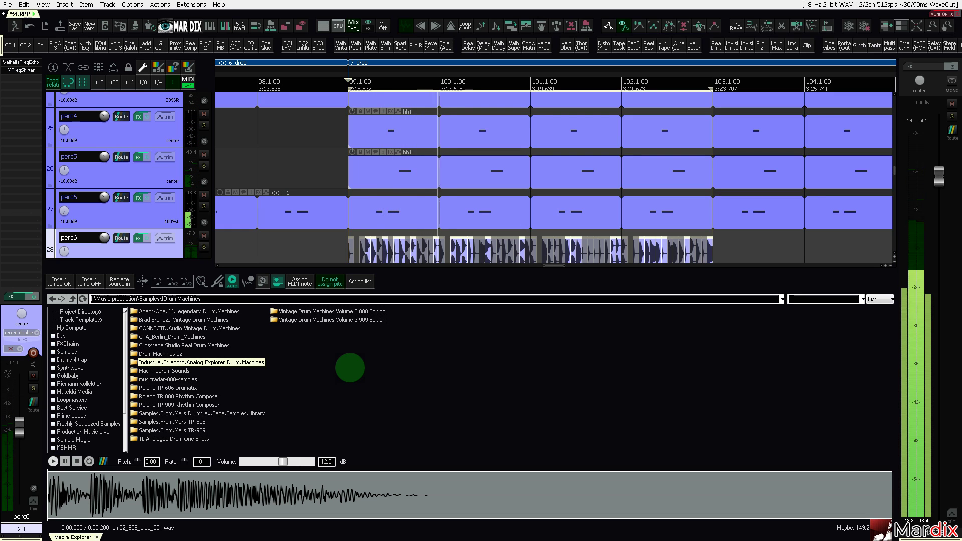
pyautogui.press('Up')
pyautogui.press('Return')
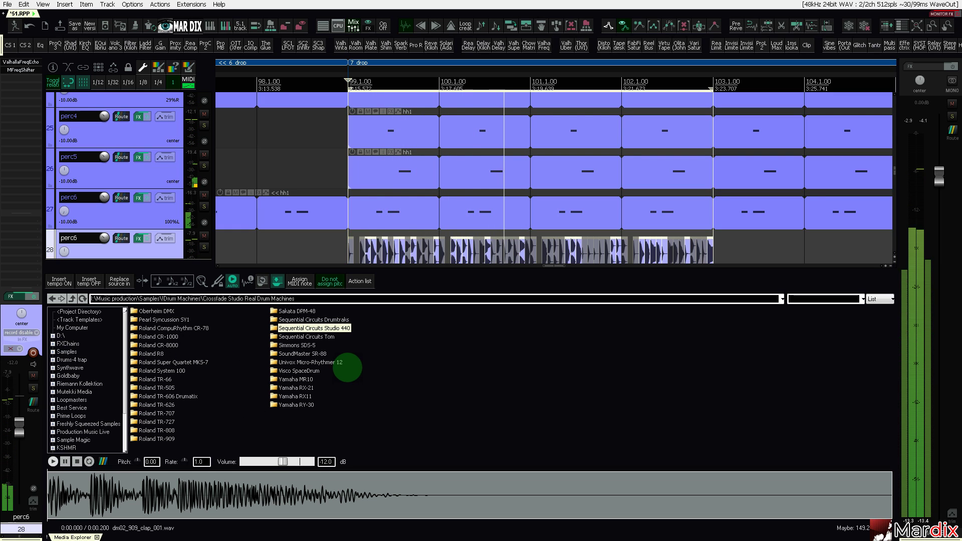
pyautogui.doubleClick(159, 355)
pyautogui.press('BackSpace')
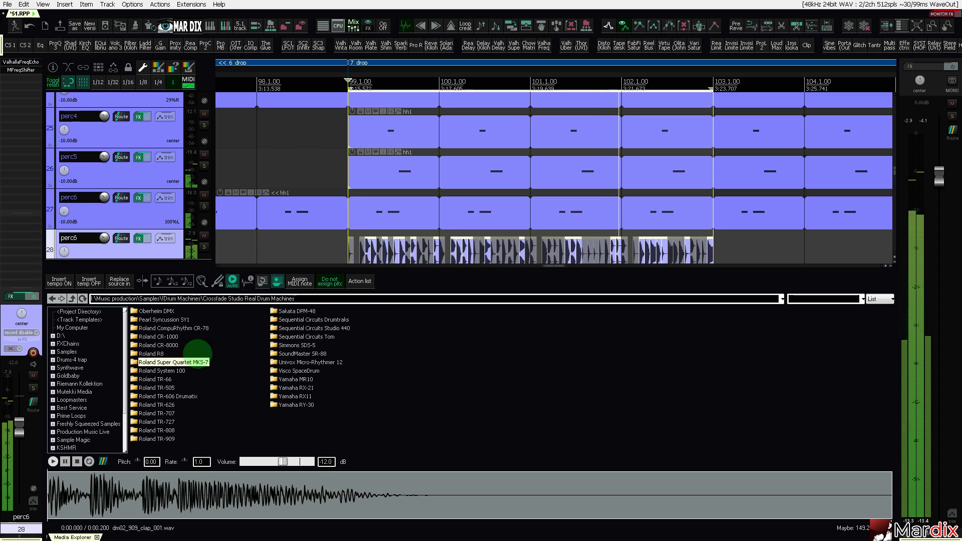
pyautogui.press('Down')
pyautogui.press('Down')
pyautogui.press('Return')
pyautogui.press('Down')
# Replace the loop items' source with hhTR-66.wav and randomize them with the Loop creator.
pyautogui.click(120, 278)
pyautogui.press('space')
pyautogui.click(466, 25)
pyautogui.press('Return')
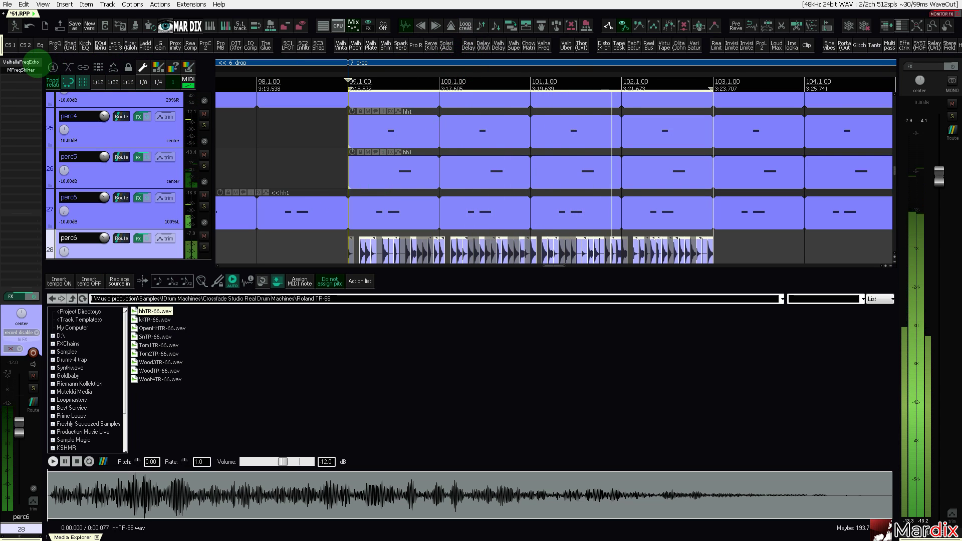
# Set the Delay Sync of ValhallaFreqEcho on the looped perc6 track to 1/8.
pyautogui.click(21, 62)
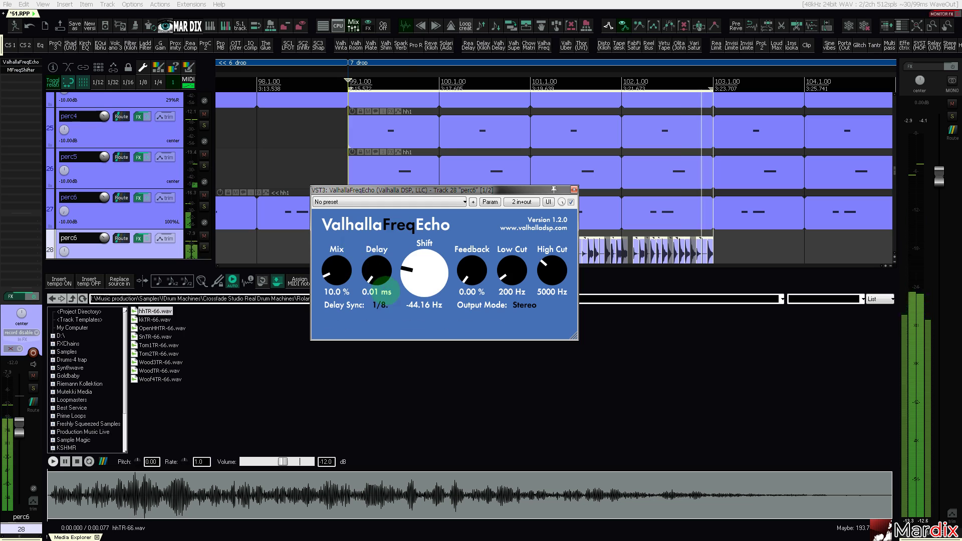
pyautogui.click(385, 302)
pyautogui.click(386, 113)
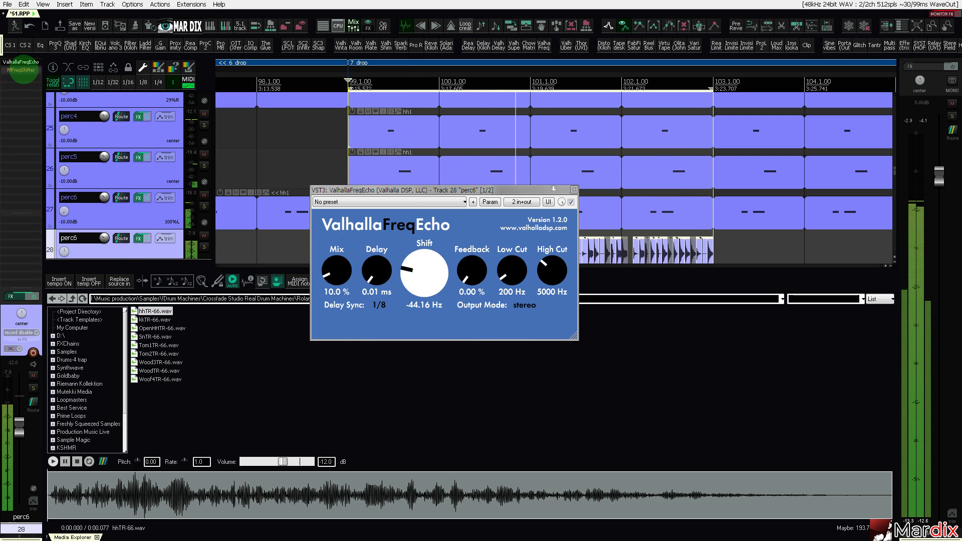
# In the track's MFreqShifter, set the shift to -100 Hz and the width to about 51%, and close the plugin.
pyautogui.click(21, 70)
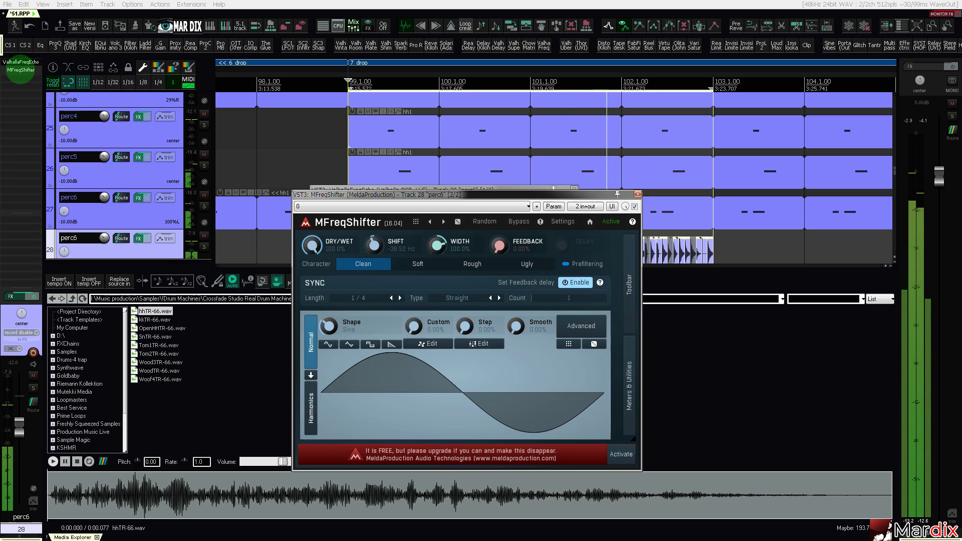
pyautogui.doubleClick(374, 245)
pyautogui.click(407, 350)
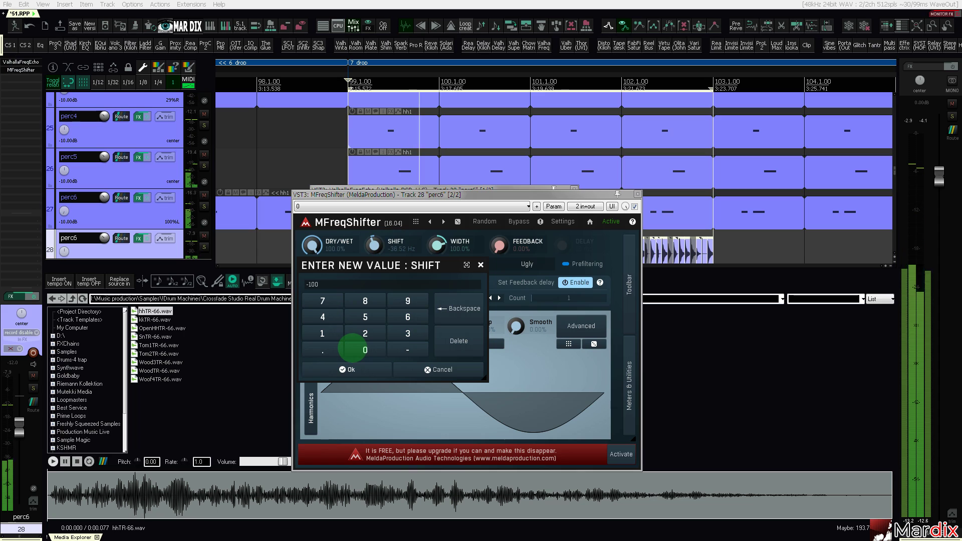
pyautogui.press('Return')
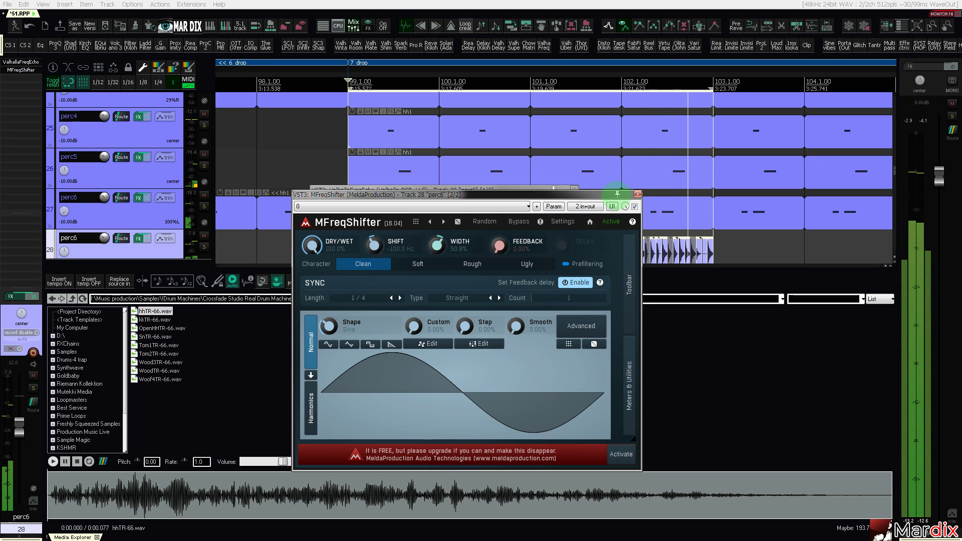
pyautogui.click(637, 194)
# In ValhallaFreqEcho, set Mix to 20%, Delay Sync to 1/8. and Shift to about -6 Hz, and close the plugin.
pyautogui.moveTo(554, 189); pyautogui.dragTo(603, 247)
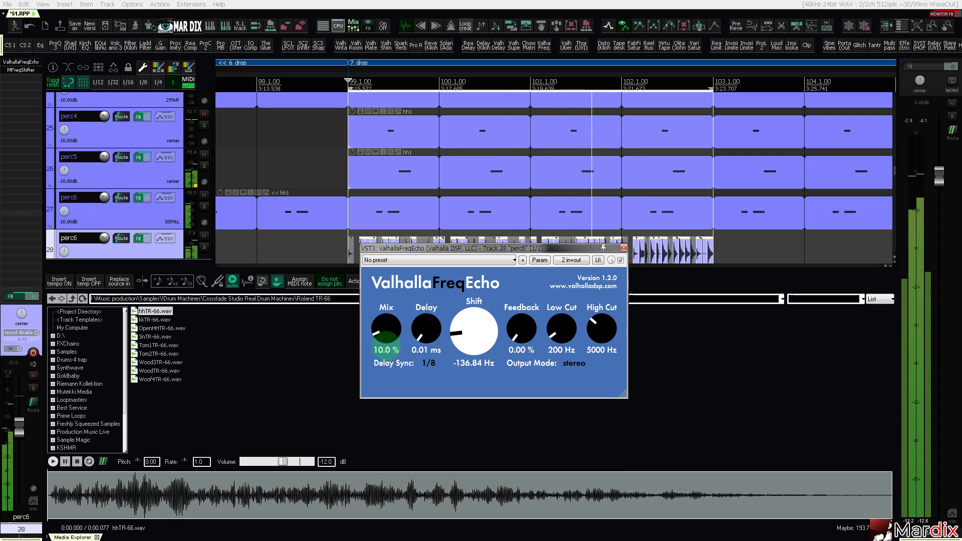
pyautogui.click(425, 362)
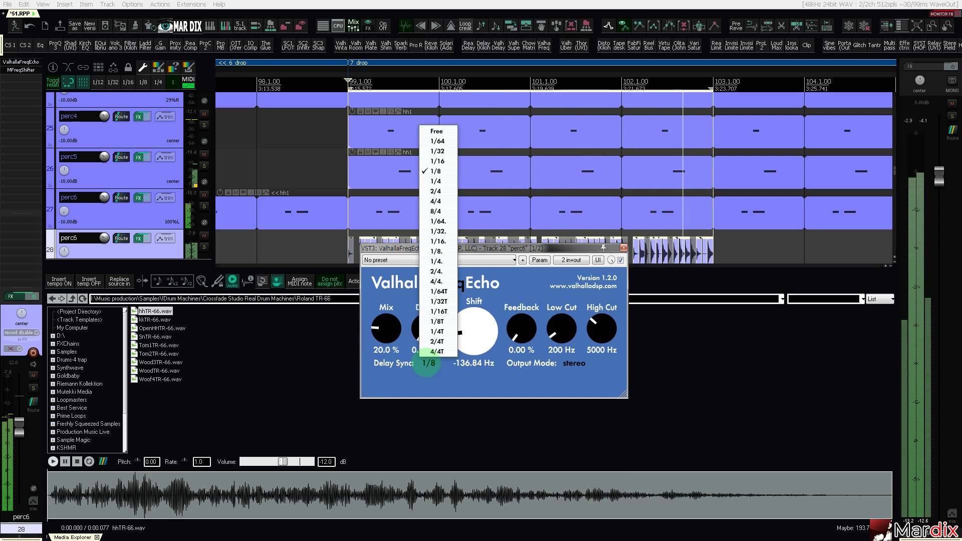
pyautogui.click(437, 251)
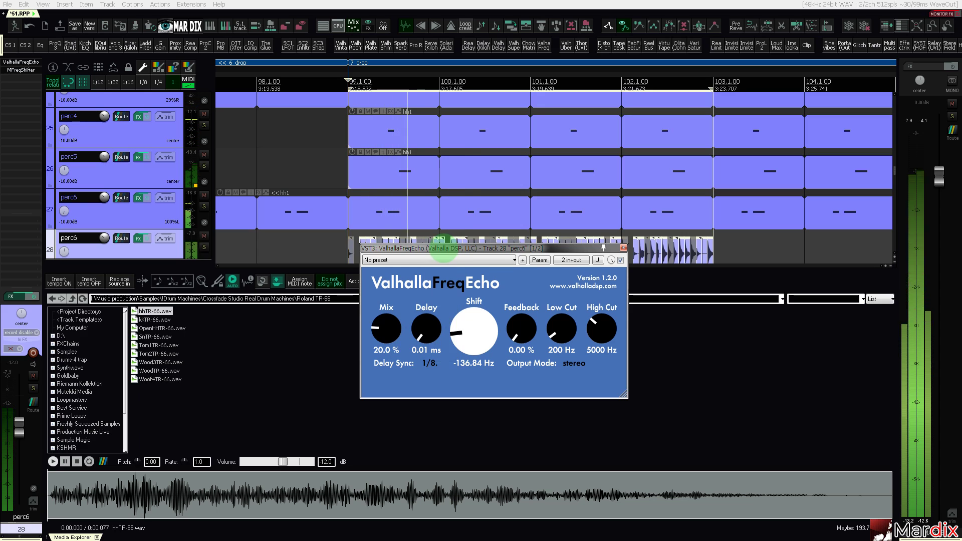
pyautogui.moveTo(471, 346)
pyautogui.mouseDown()
pyautogui.moveTo(458, 368)
pyautogui.moveTo(473, 337)
pyautogui.mouseUp()
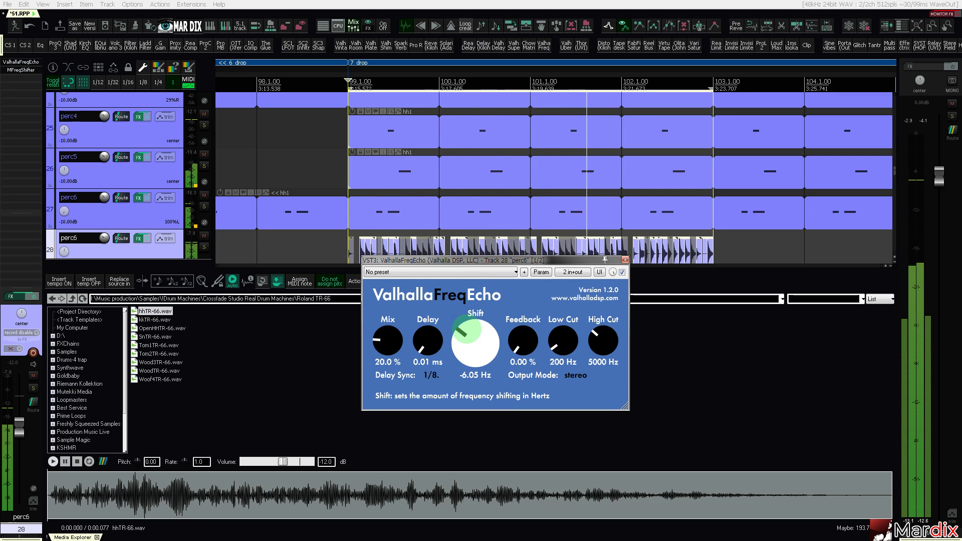
pyautogui.click(624, 259)
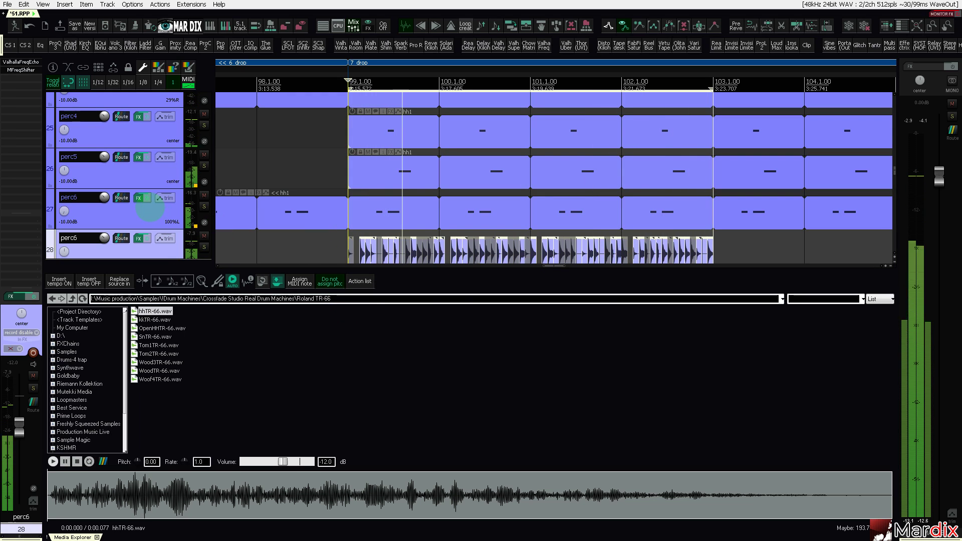
# Run the Loop creator once more on the perc6 items between bars 99 and 103 for a new random variation.
pyautogui.scroll(-3, 288, 225)
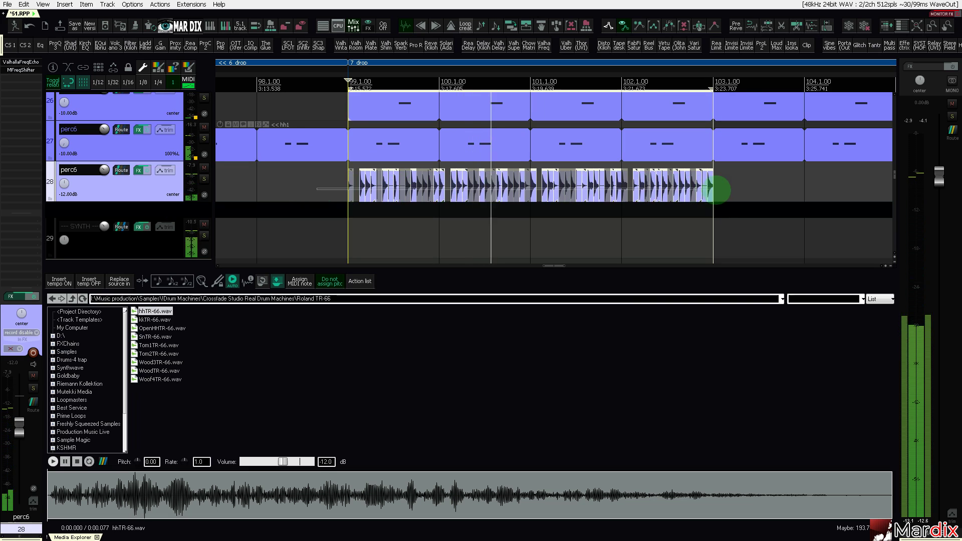
pyautogui.click(466, 26)
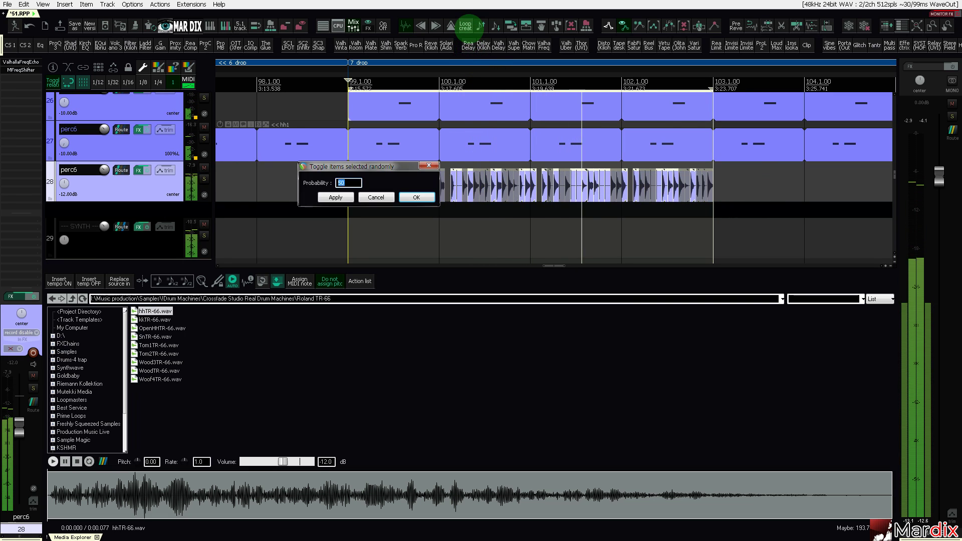
pyautogui.press('Return')
pyautogui.click(491, 165)
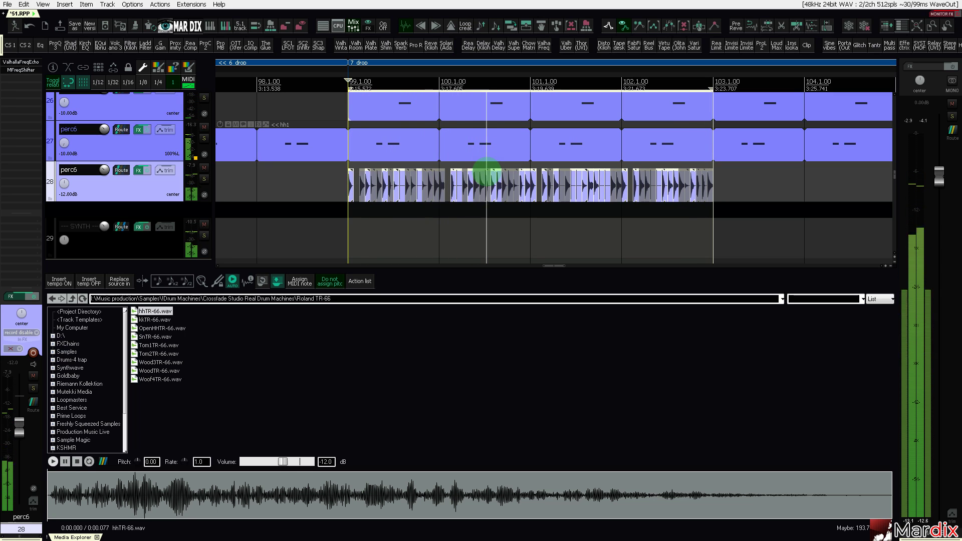
# Clear the loop time selection and place the playback position at bar 98, just before the 7 drop.
pyautogui.scroll(-2, 483, 176)
pyautogui.moveTo(505, 65); pyautogui.dragTo(472, 69)
pyautogui.scroll(-1, 473, 131)
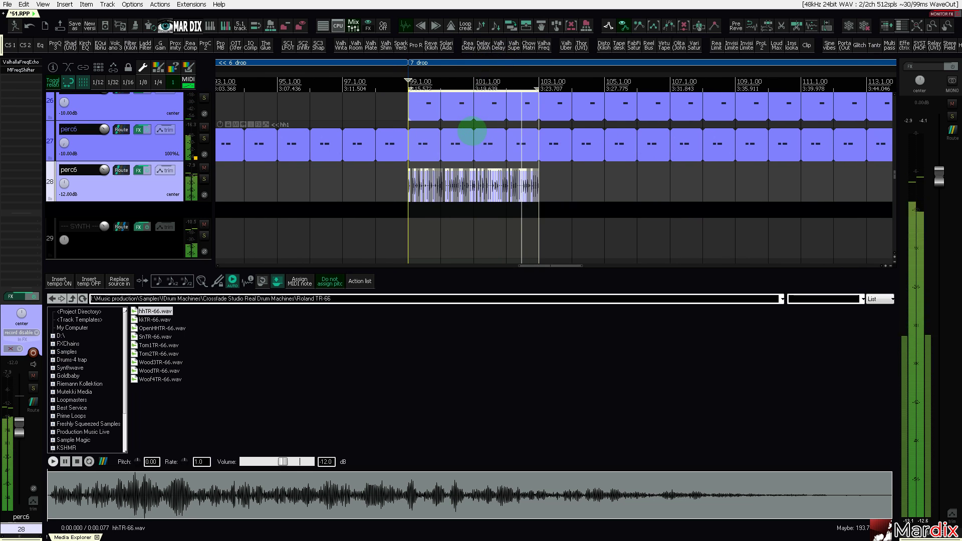
pyautogui.click(320, 95)
pyautogui.click(385, 77)
pyautogui.press('Escape')
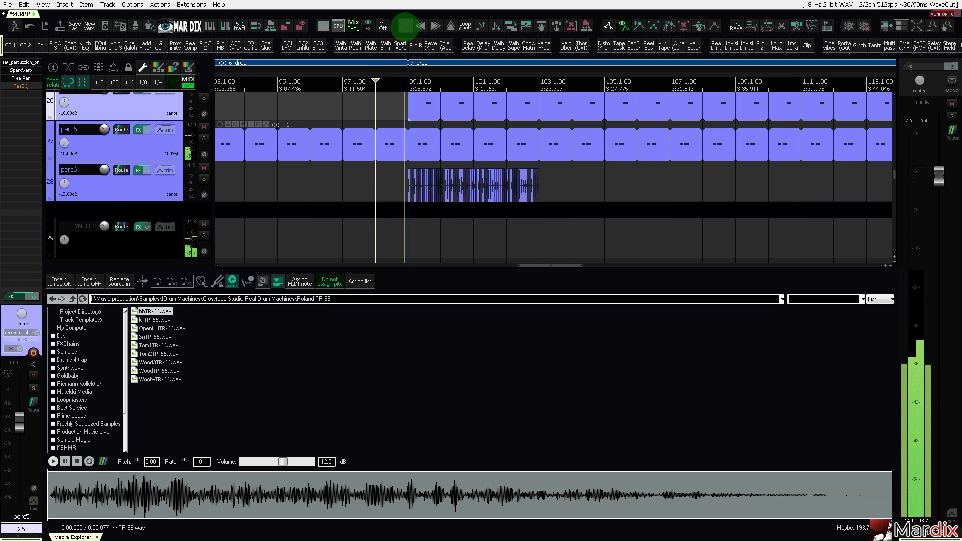
# Close the Media Explorer and mute the looped perc6 track 28.
pyautogui.hotkey('shift', '/')
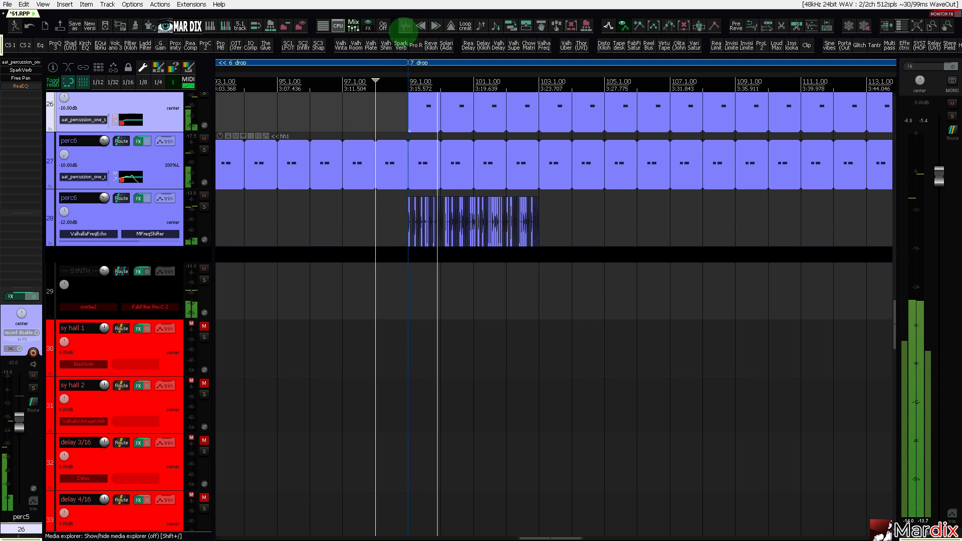
pyautogui.click(204, 195)
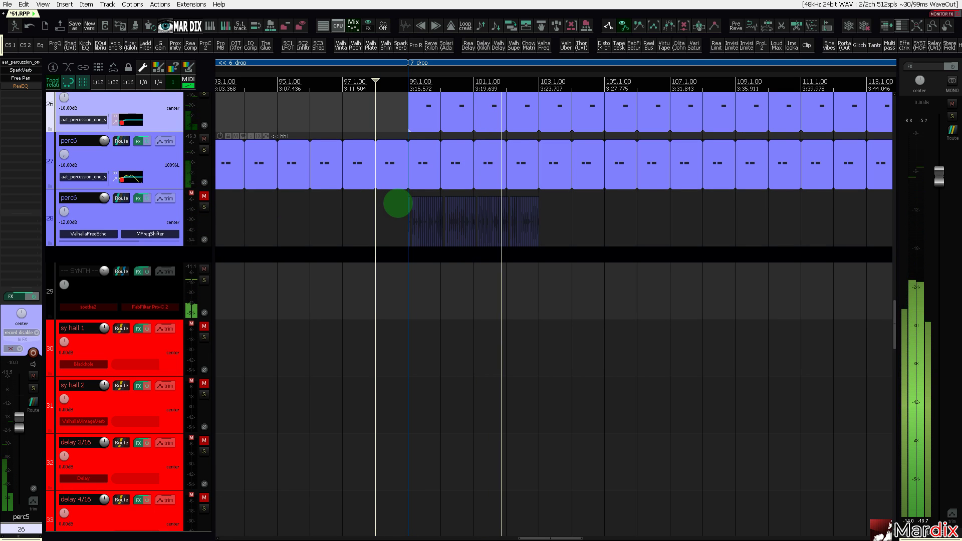
# Review all tracks from kick to vox across the 6, 7 and 8 drop sections with the track heights minimized.
pyautogui.press('`')
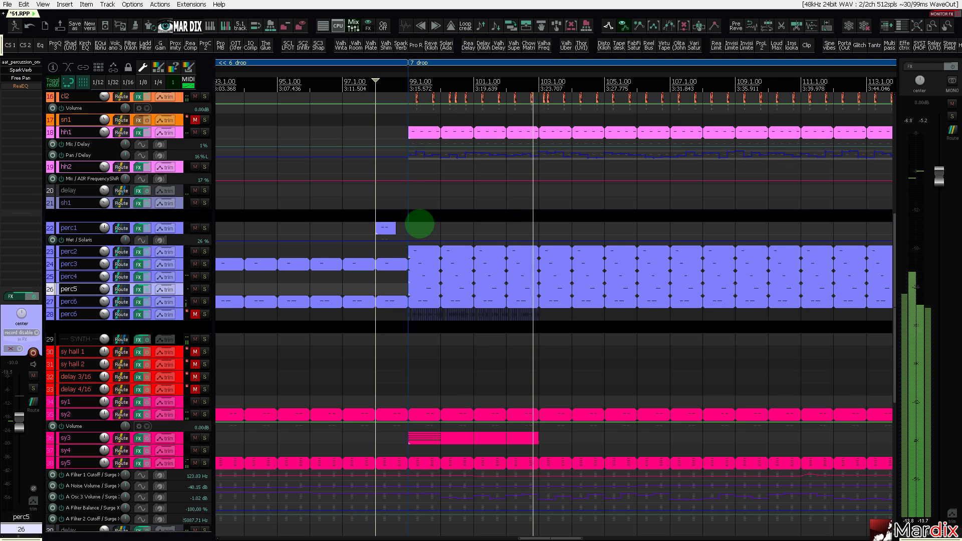
pyautogui.scroll(-1, 467, 140)
pyautogui.moveTo(501, 68); pyautogui.dragTo(427, 68)
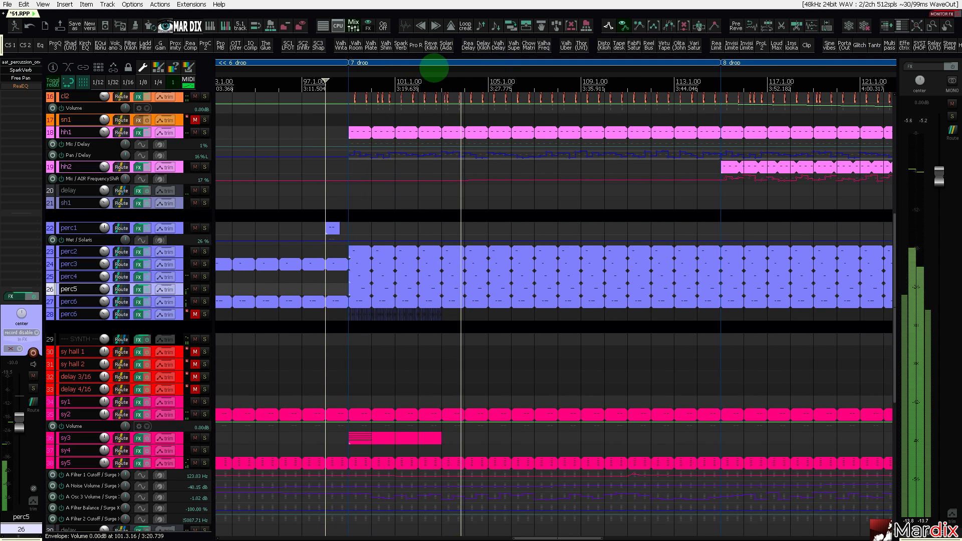
pyautogui.scroll(5, 171, 198)
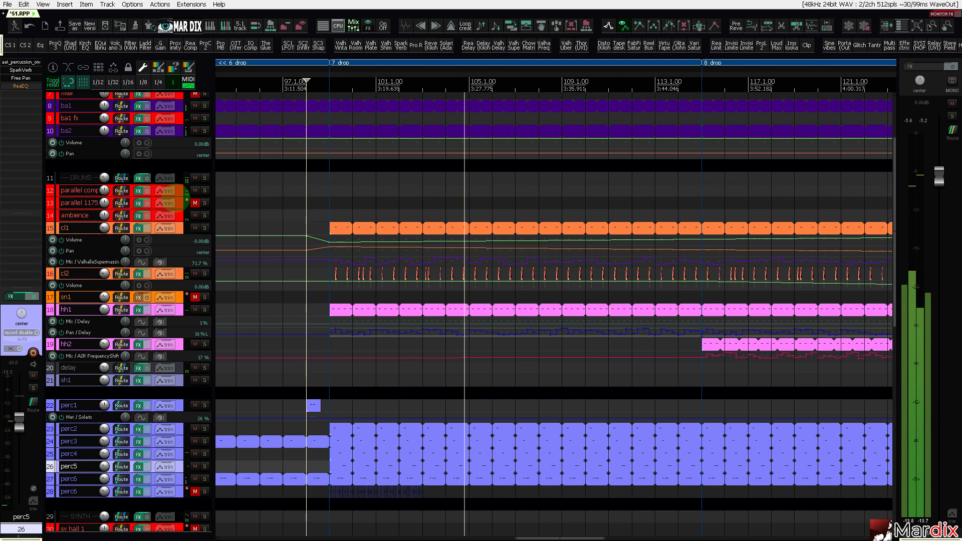
pyautogui.scroll(-5, 170, 198)
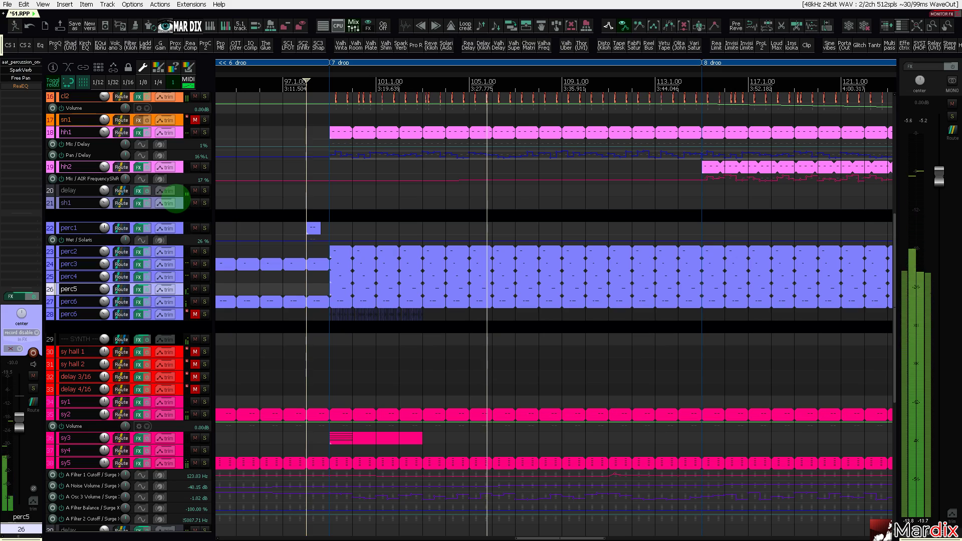
pyautogui.scroll(5, 176, 199)
pyautogui.scroll(3, 176, 200)
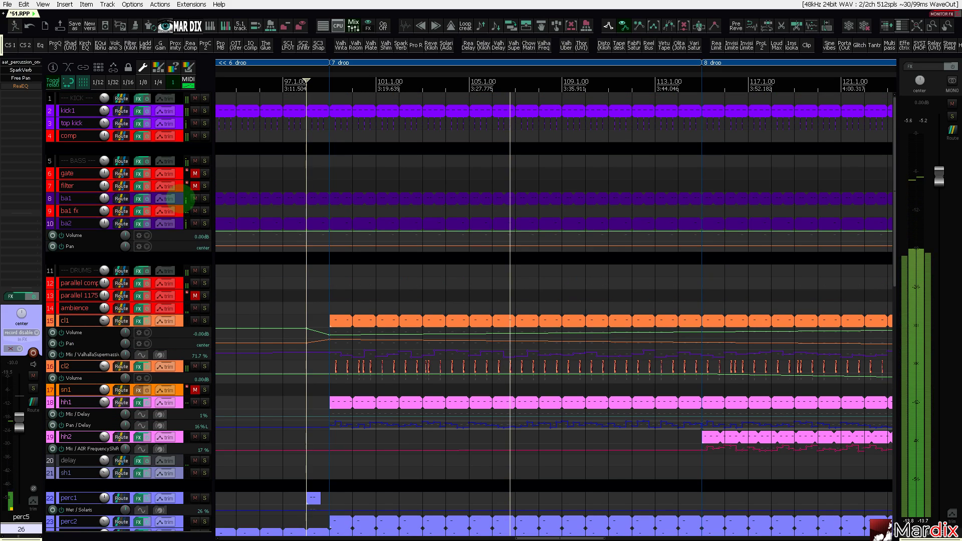
pyautogui.scroll(-15, 176, 199)
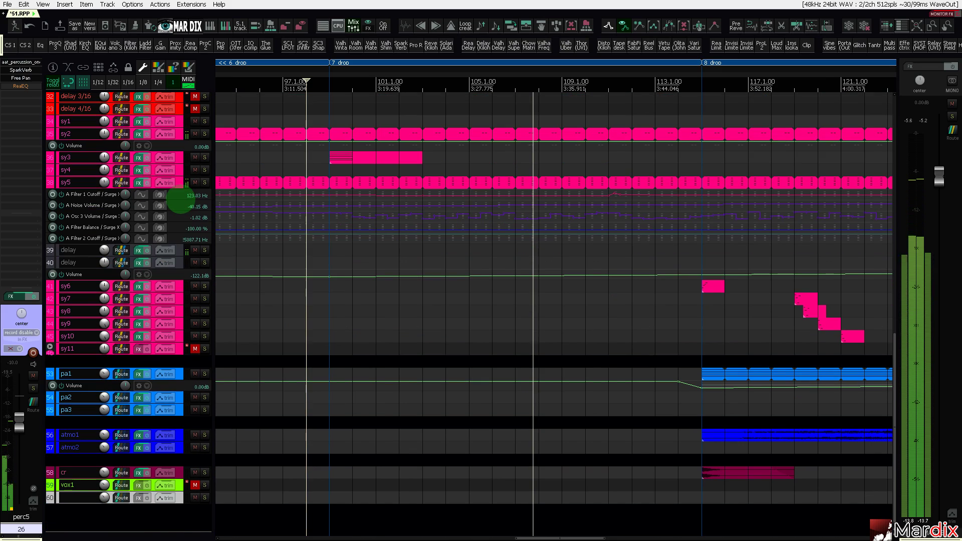
pyautogui.scroll(-3, 420, 224)
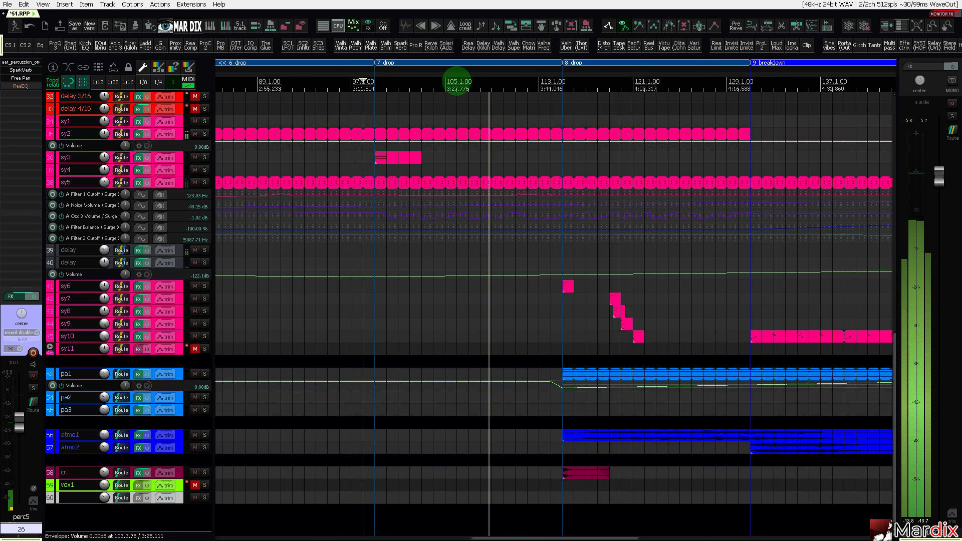
pyautogui.hscroll(-1, 457, 73)
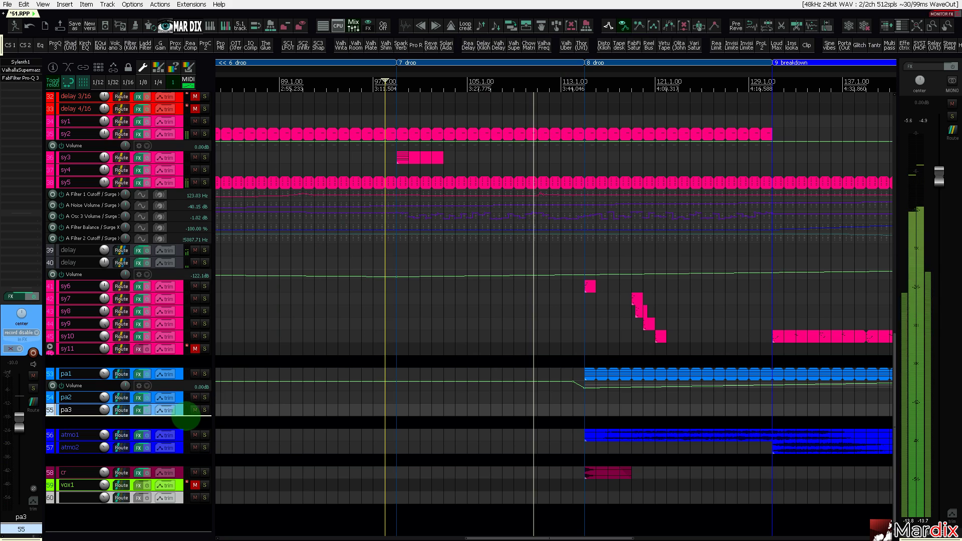
# Duplicate the pa3 track and rename the copy pa4.
pyautogui.hotkey('ctrl', 'd')
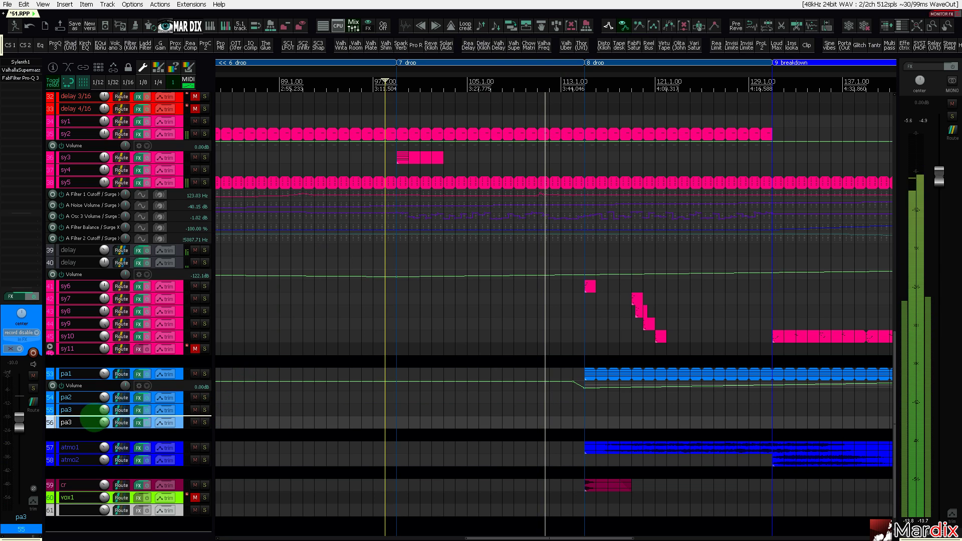
pyautogui.doubleClick(76, 423)
pyautogui.write('pa4')
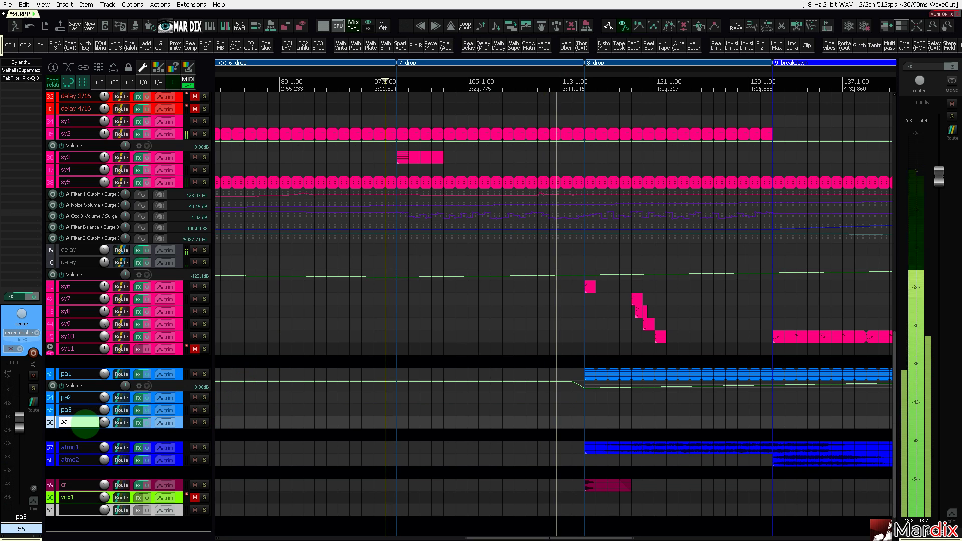
pyautogui.press('Return')
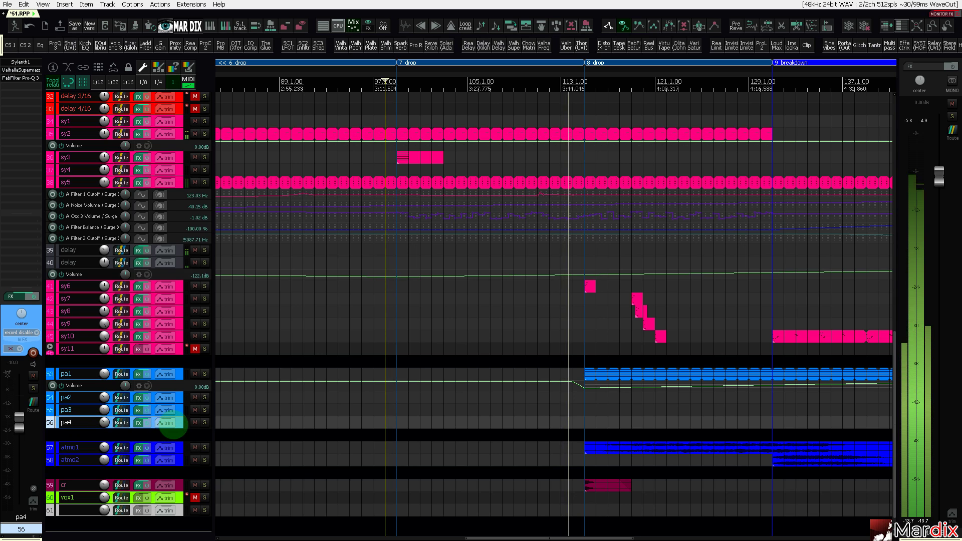
# Remove Sylenth1, ValhallaSupermassive and FabFilter Pro-Q 3 from track pa4 and insert the DUNE 3 synth on it.
pyautogui.scroll(5, 172, 425)
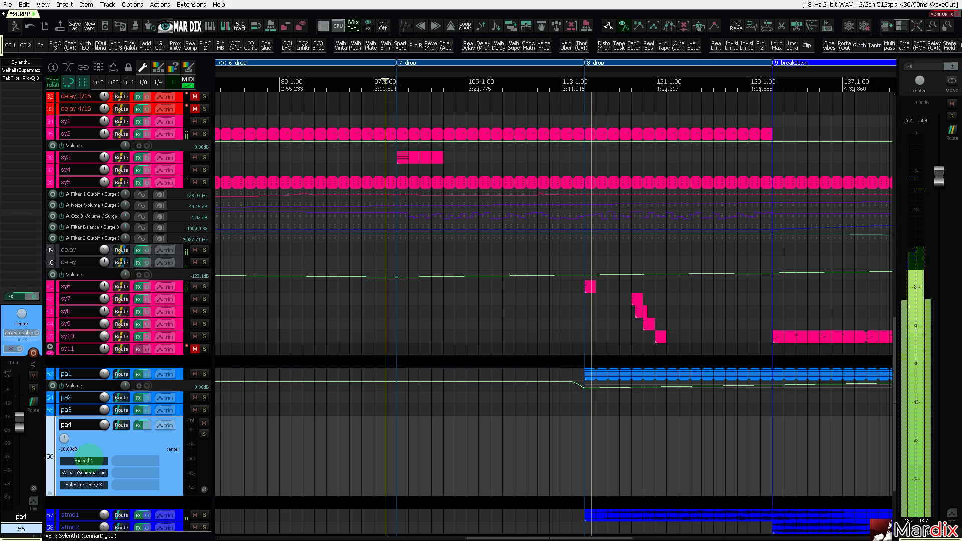
pyautogui.keyDown('alt'); pyautogui.click(89, 458); pyautogui.keyUp('alt')
pyautogui.keyDown('alt'); pyautogui.click(89, 458); pyautogui.keyUp('alt')
pyautogui.keyDown('alt'); pyautogui.click(89, 458); pyautogui.keyUp('alt')
pyautogui.press('i')
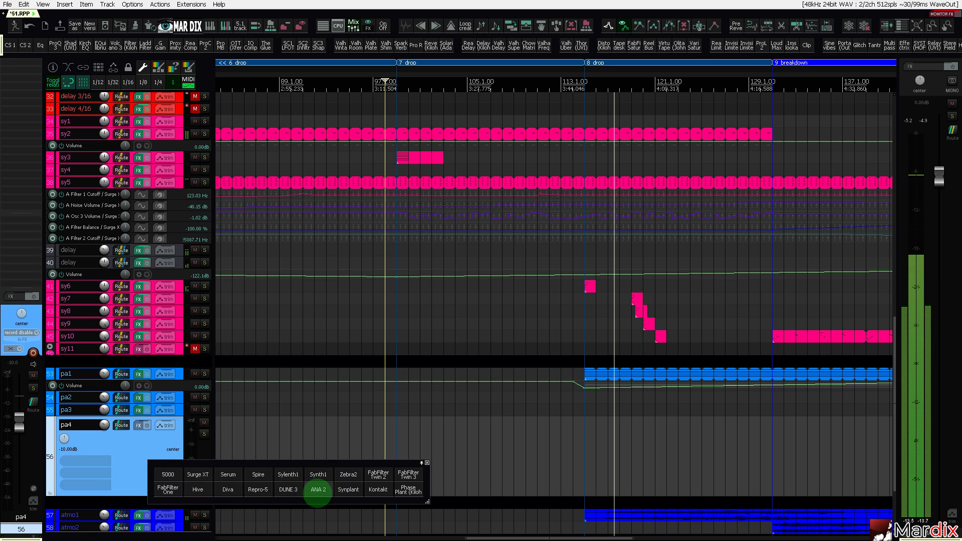
pyautogui.click(290, 493)
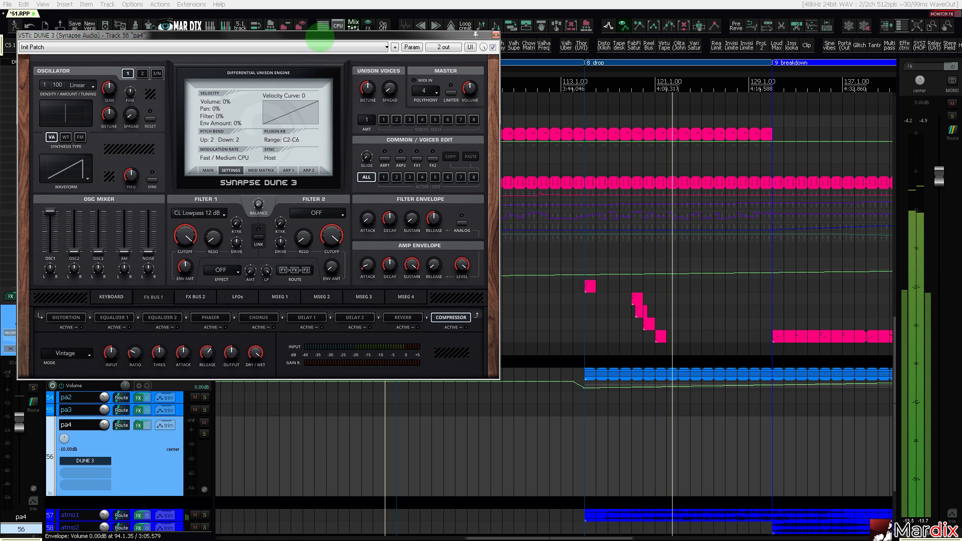
# Load the Ambient Sounds Part B (NeBULA XMAS) soundbank in pa4's DUNE 3 and choose patch 039: Newby4.
pyautogui.moveTo(319, 36); pyautogui.dragTo(564, 140)
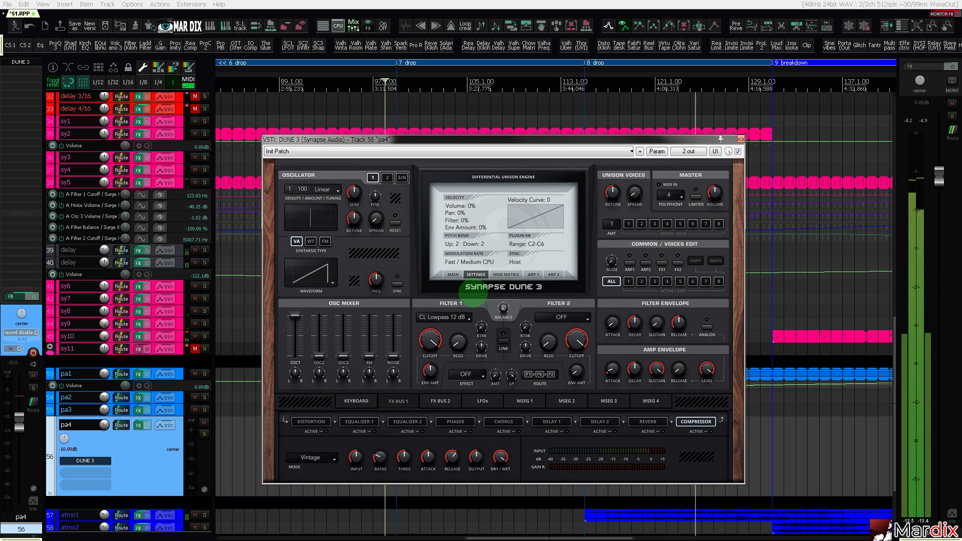
pyautogui.click(454, 275)
pyautogui.click(467, 186)
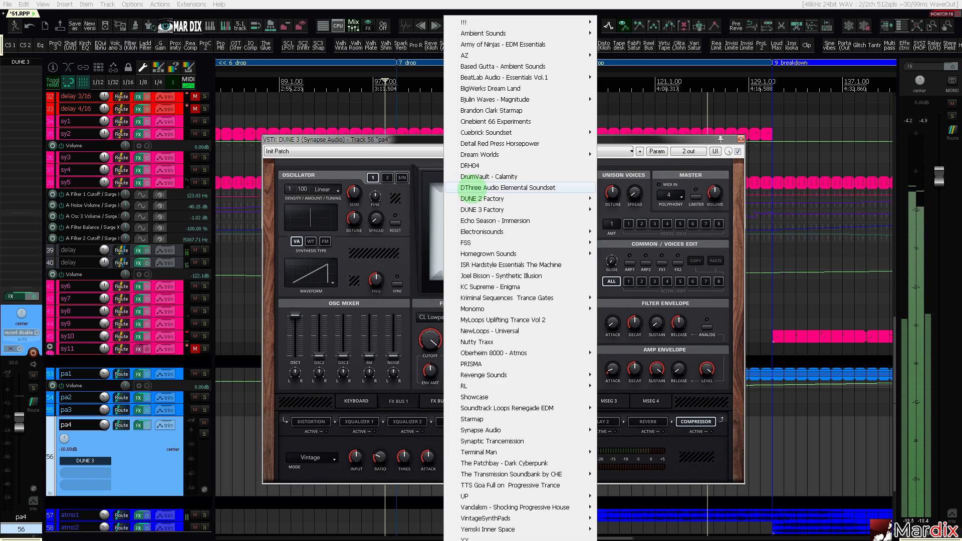
pyautogui.moveTo(509, 153)
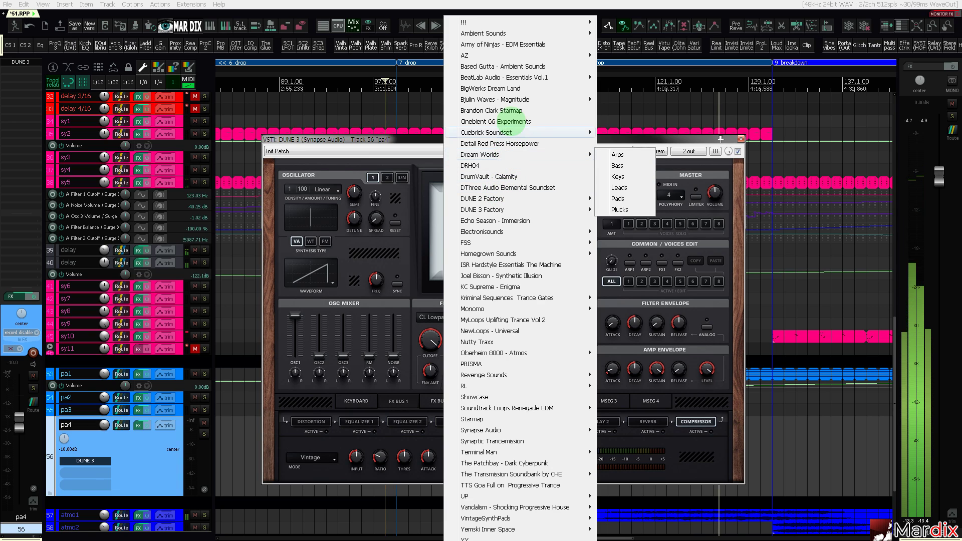
pyautogui.moveTo(565, 33)
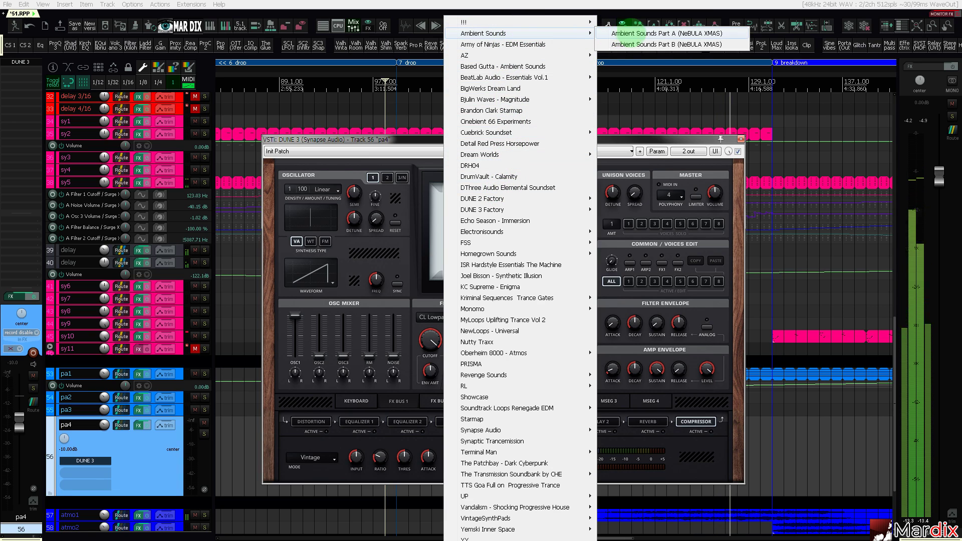
pyautogui.click(644, 44)
pyautogui.click(516, 188)
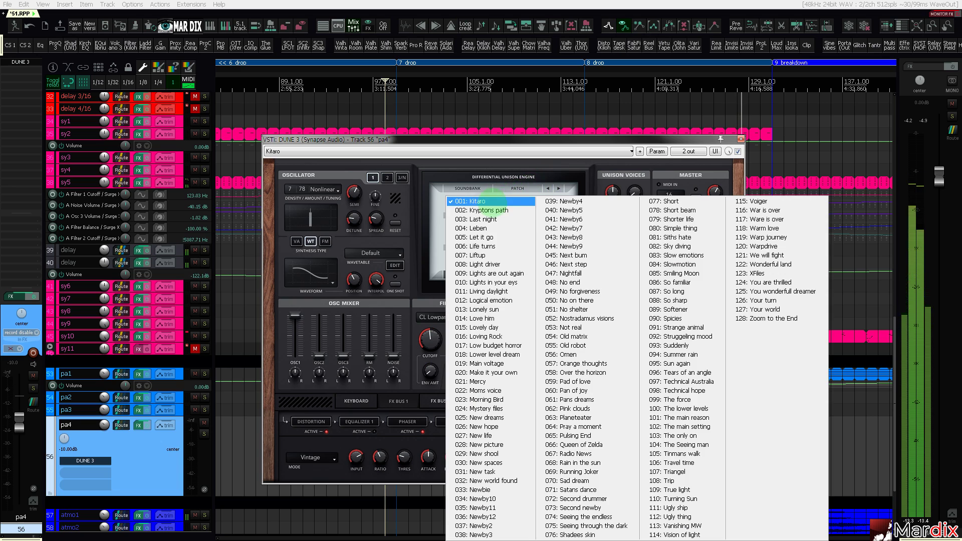
pyautogui.click(576, 201)
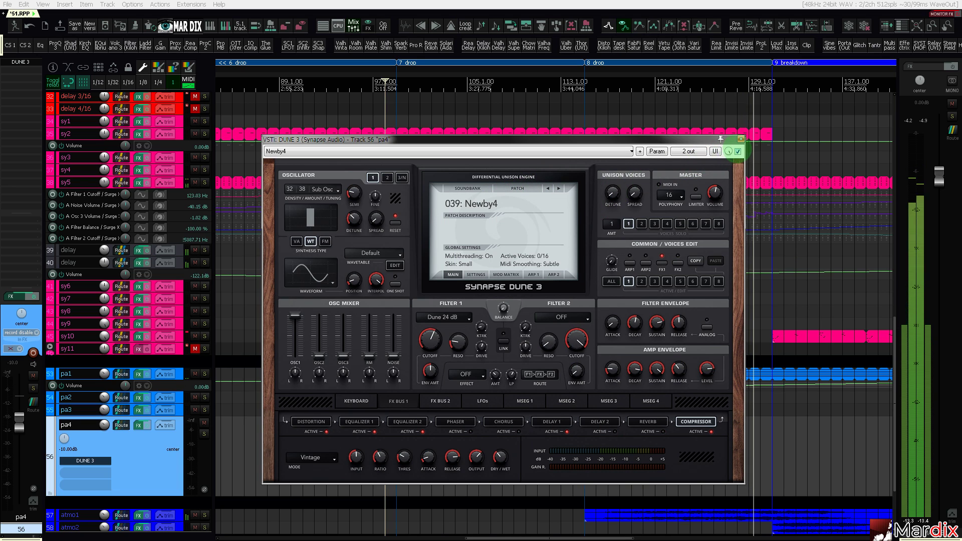
pyautogui.click(740, 139)
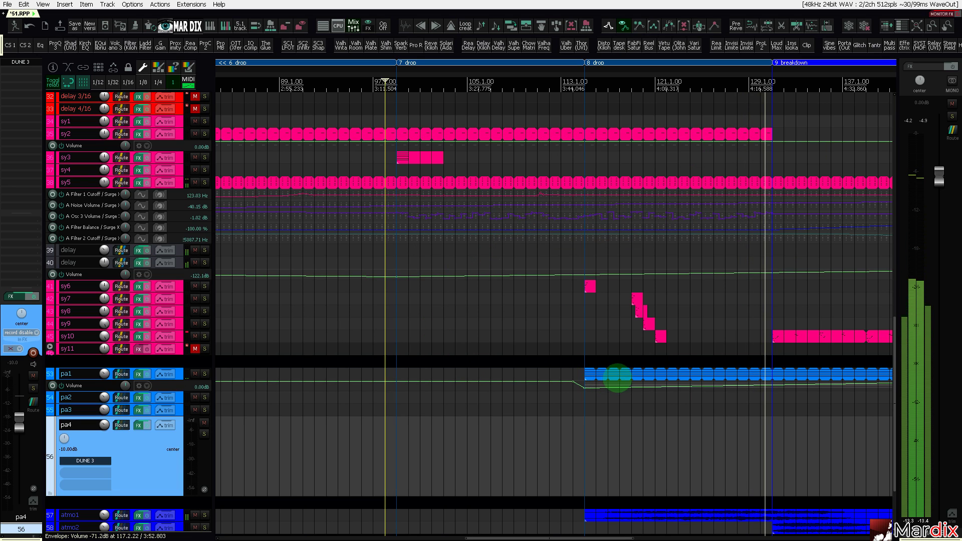
# Copy the pa1 chord item from the 8 drop onto track pa4 at the start of the 7 drop.
pyautogui.click(607, 377)
pyautogui.moveTo(608, 376)
pyautogui.mouseDown()
pyautogui.moveTo(494, 412)
pyautogui.moveTo(381, 427)
pyautogui.mouseUp()
pyautogui.click(383, 427)
pyautogui.moveTo(457, 75); pyautogui.dragTo(506, 79)
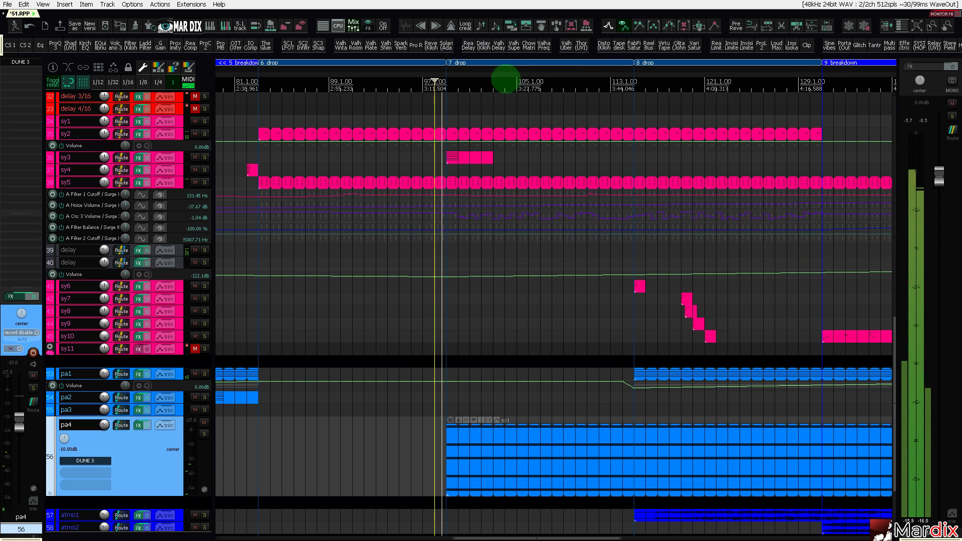
# Transpose all chord notes of the pa4 MIDI item up two octaves, so the lowest note is G4.
pyautogui.click(475, 439)
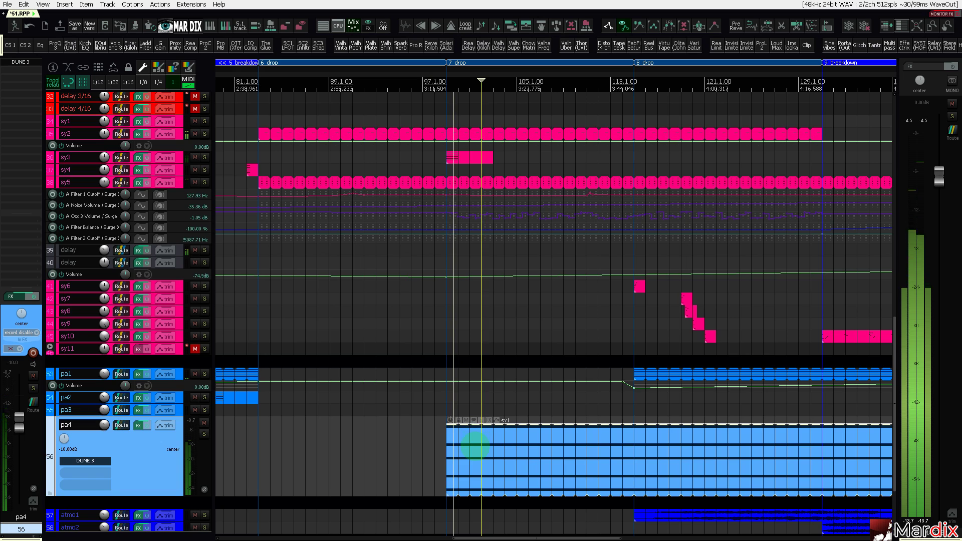
pyautogui.doubleClick(474, 444)
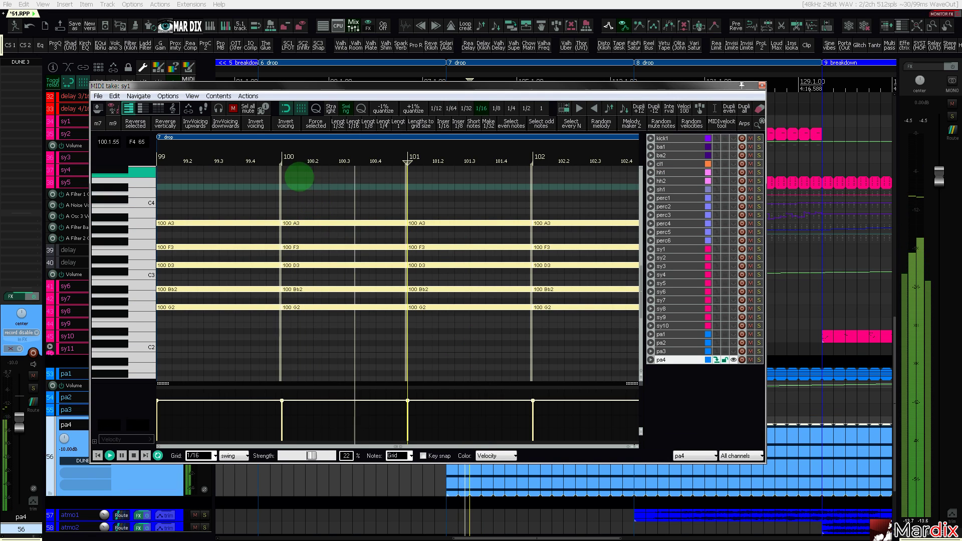
pyautogui.hotkey('shift', 'Up')
pyautogui.moveTo(334, 157); pyautogui.dragTo(494, 157)
pyautogui.hotkey('shift', 'Up')
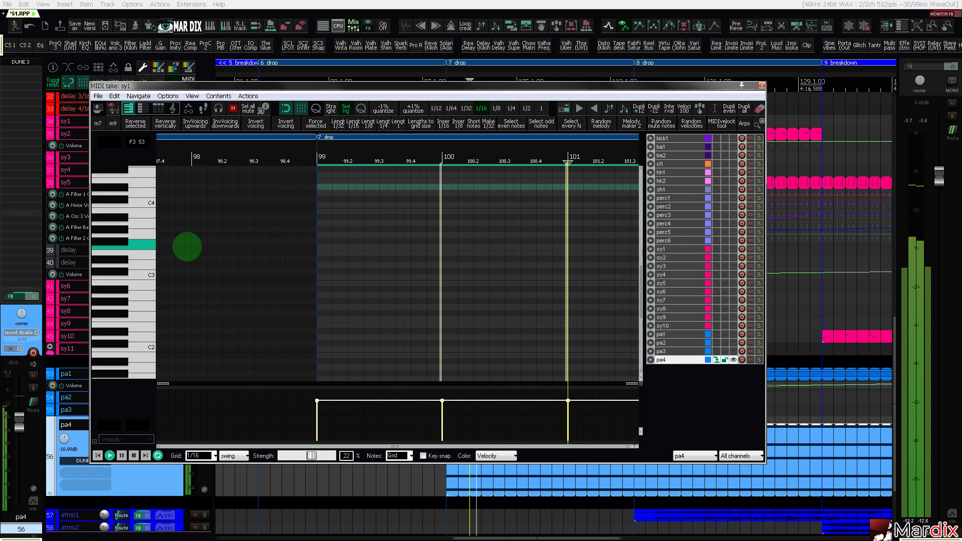
pyautogui.scroll(8, 151, 239)
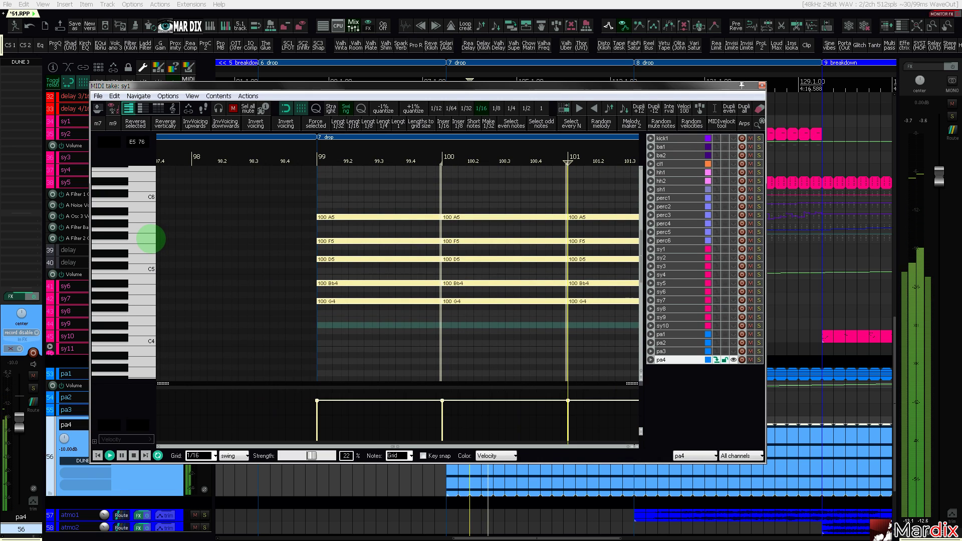
pyautogui.scroll(1, 150, 239)
pyautogui.scroll(2, 392, 216)
pyautogui.scroll(2, 393, 217)
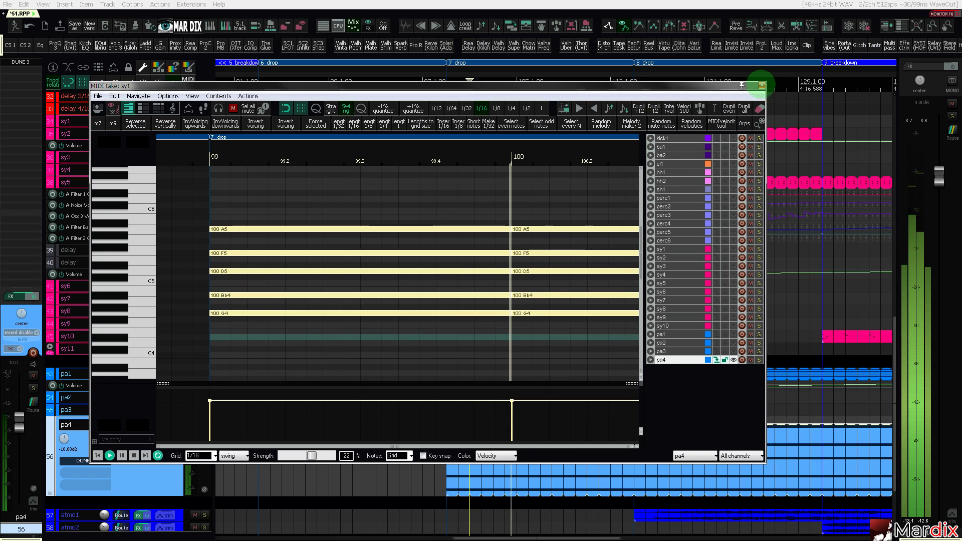
pyautogui.click(761, 85)
# Switch pa4's DUNE 3 to patch 041: Newby6 and insert ReaEQ on the track.
pyautogui.click(102, 460)
pyautogui.click(483, 198)
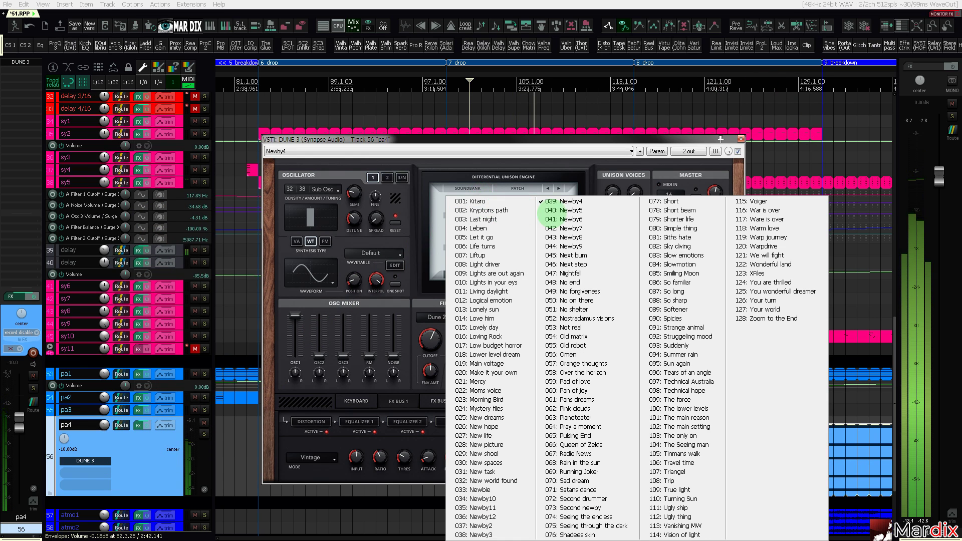
pyautogui.click(573, 210)
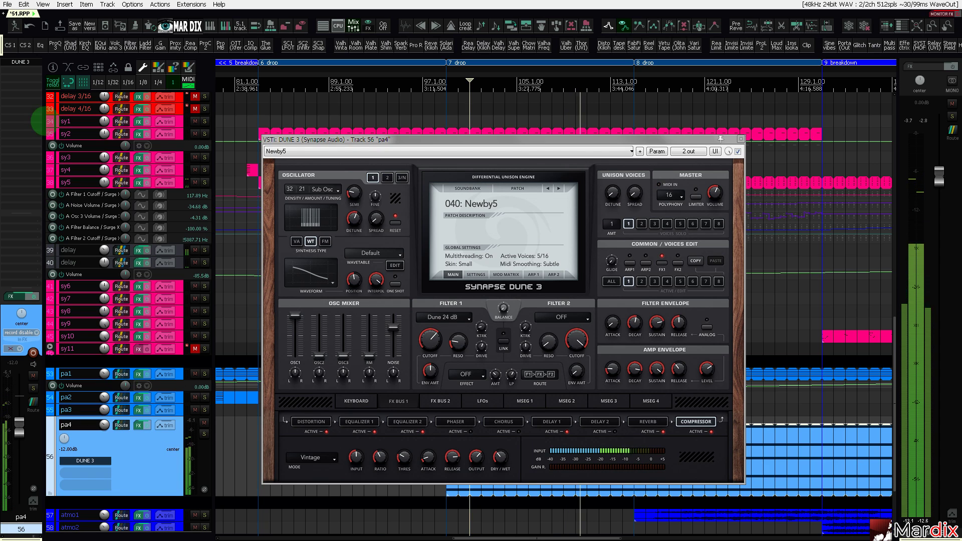
pyautogui.click(40, 42)
pyautogui.press('Escape')
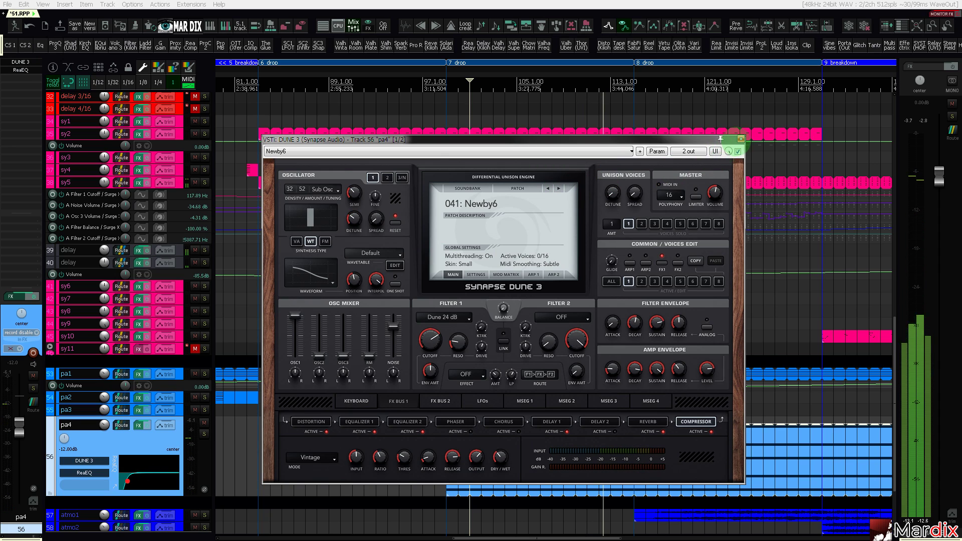
pyautogui.click(741, 138)
# Check the chord notes of the pa4 MIDI item at bar 99.
pyautogui.doubleClick(512, 443)
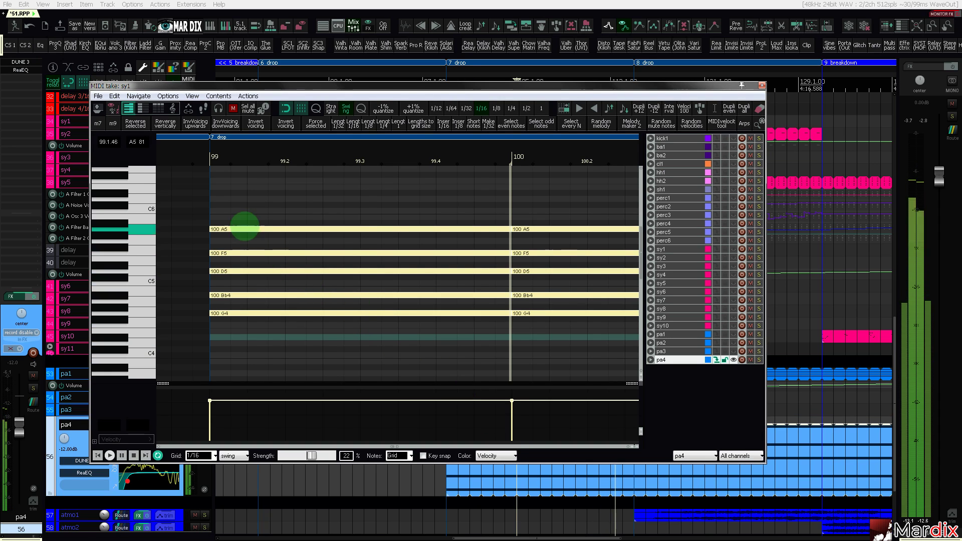
pyautogui.moveTo(295, 151); pyautogui.dragTo(329, 156)
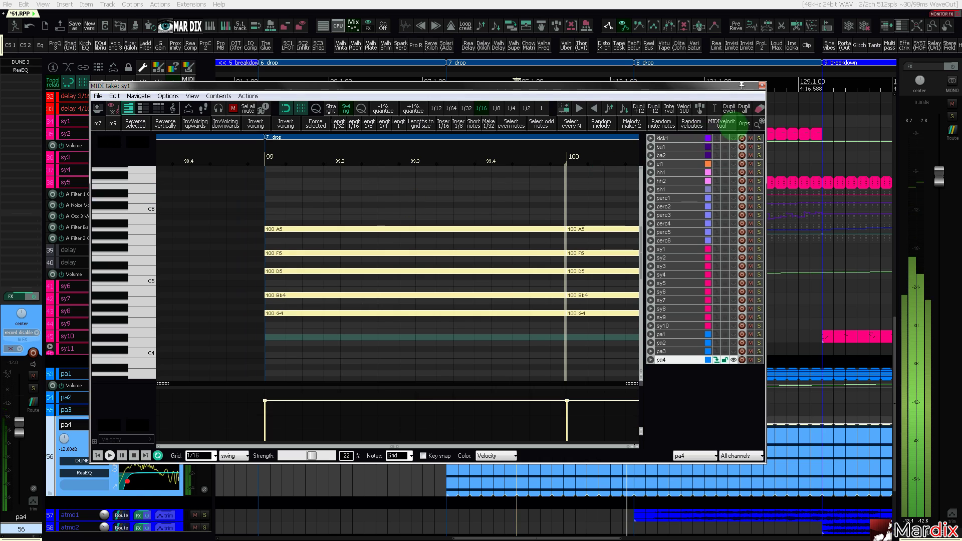
pyautogui.click(762, 85)
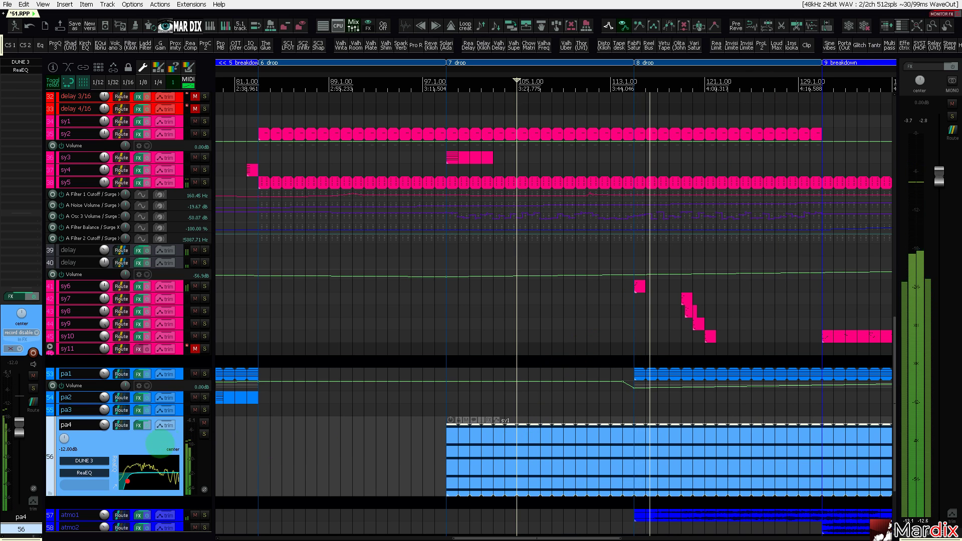
# Raise the high-pass band of pa4's ReaEQ to between 1 and 2 kHz while playing from the 7 drop.
pyautogui.click(84, 473)
pyautogui.moveTo(359, 396); pyautogui.dragTo(581, 396)
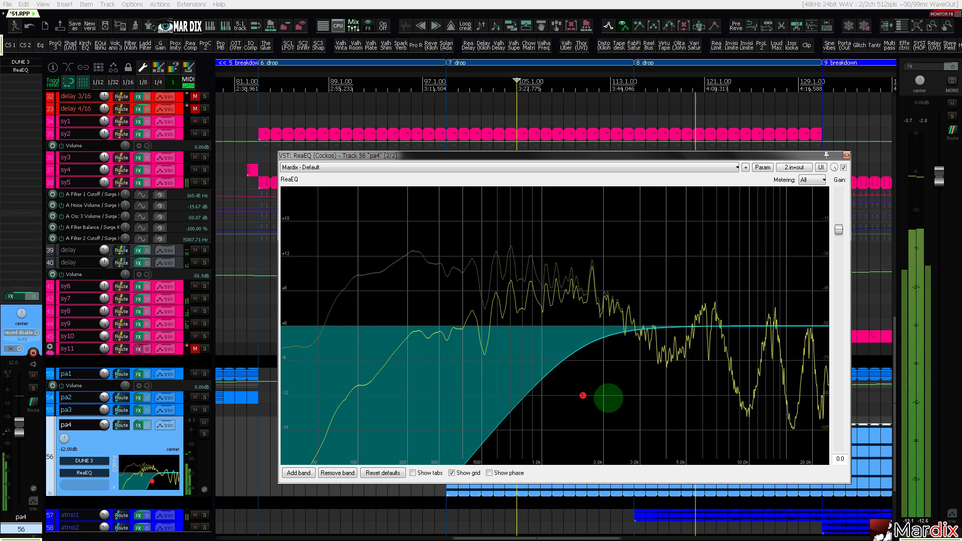
pyautogui.click(445, 88)
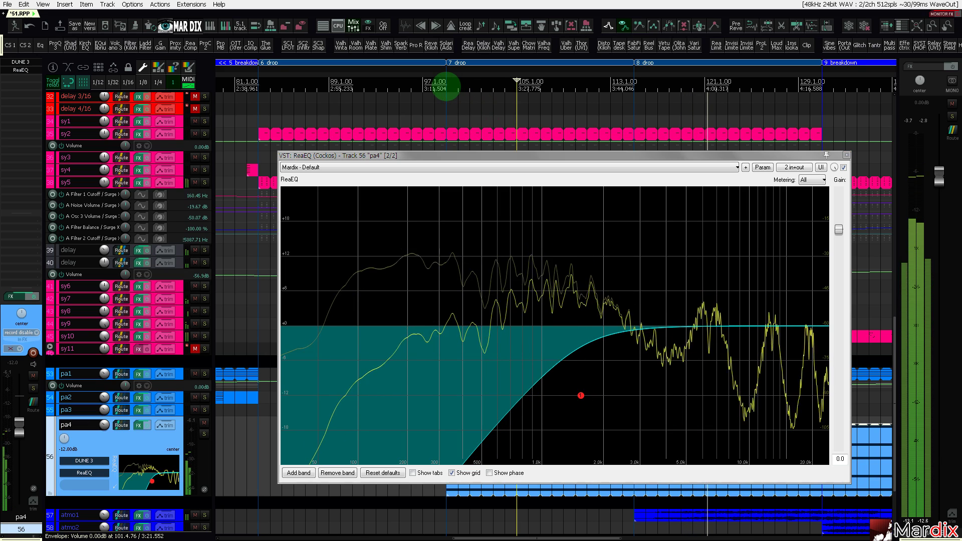
pyautogui.moveTo(580, 396); pyautogui.dragTo(577, 395)
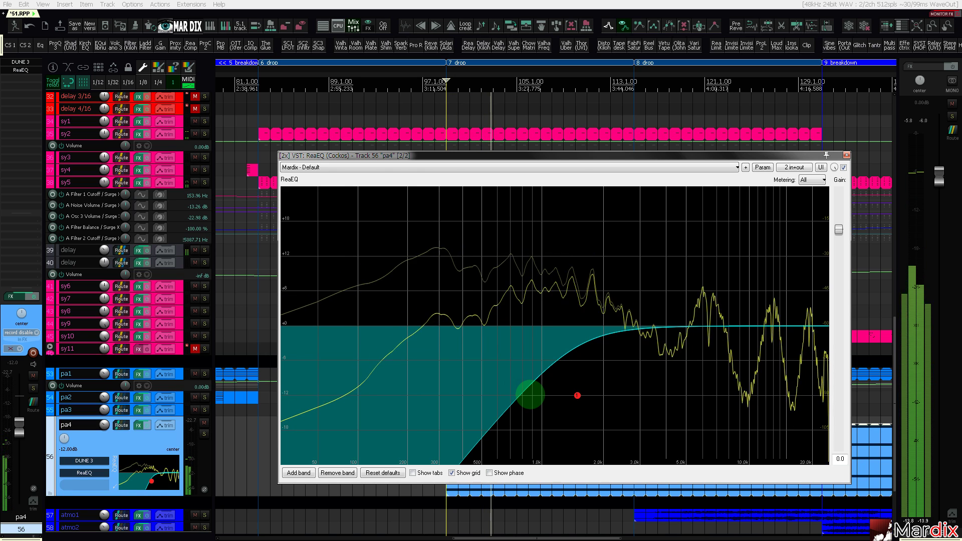
# Insert ValhallaFreqEcho on pa4 with Shift -1000 Hz, Mix 44.0 % and Delay Sync dotted 1/8.
pyautogui.click(170, 440)
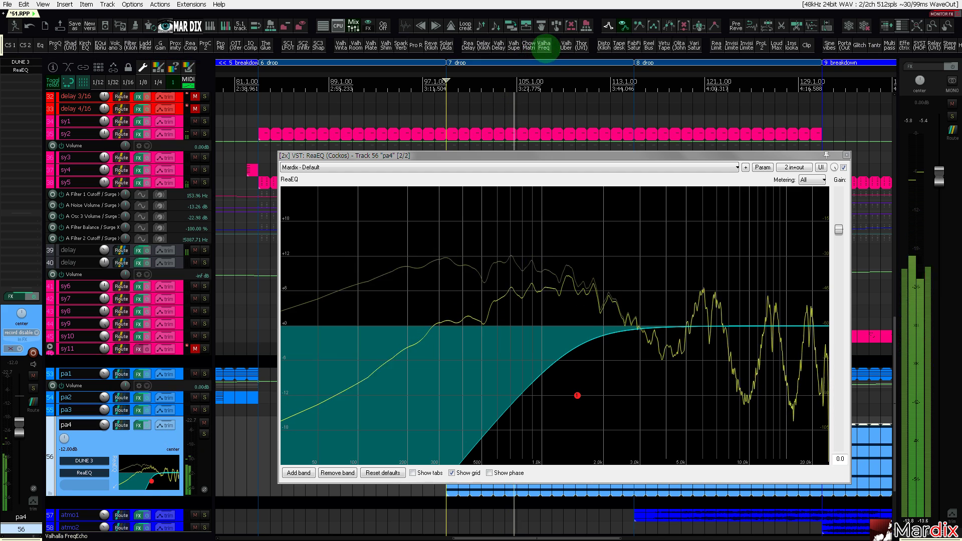
pyautogui.click(544, 46)
pyautogui.moveTo(453, 170); pyautogui.dragTo(622, 243)
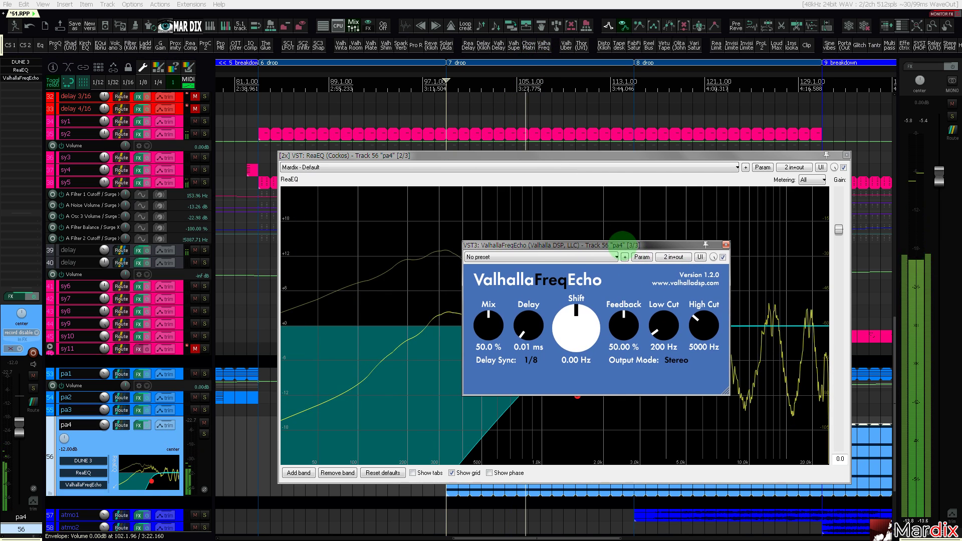
pyautogui.moveTo(576, 328); pyautogui.dragTo(571, 410)
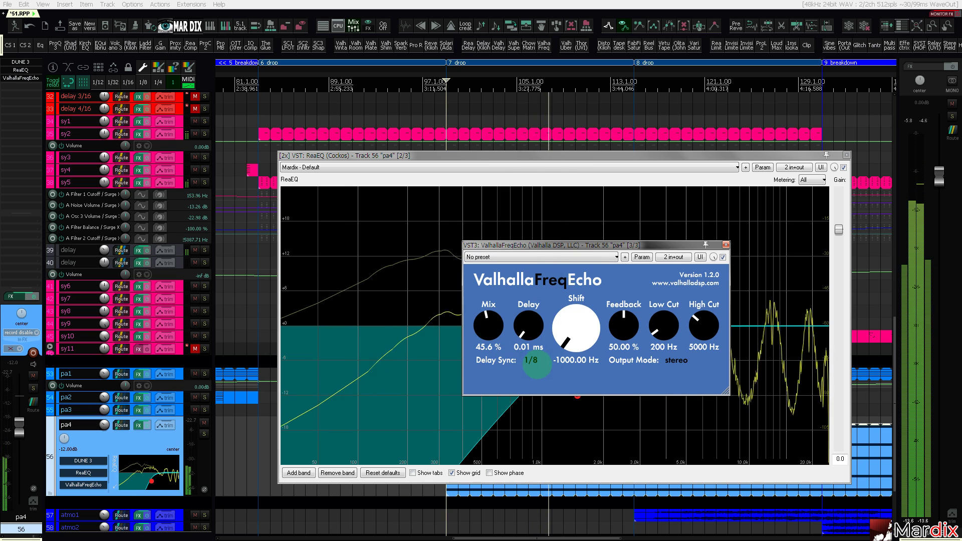
pyautogui.click(534, 362)
pyautogui.click(542, 249)
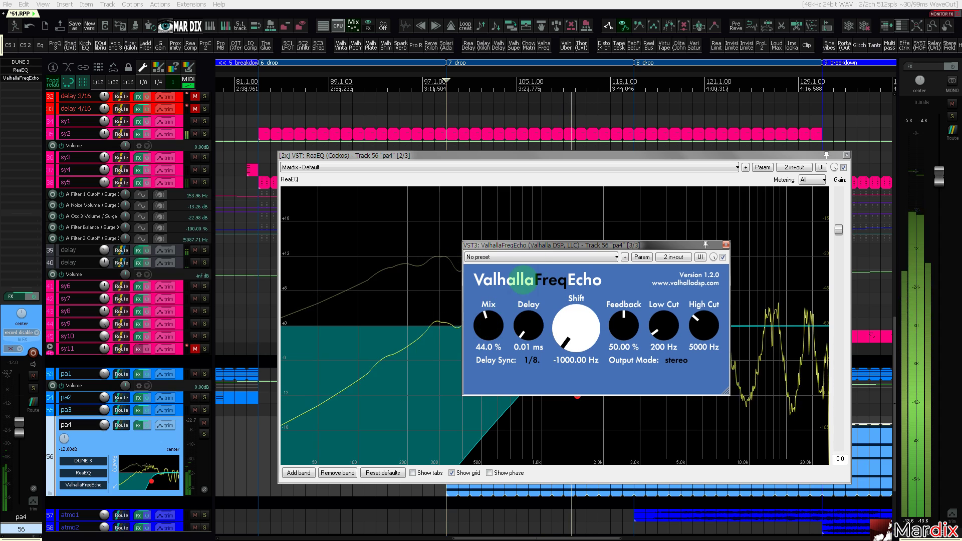
pyautogui.moveTo(539, 247); pyautogui.dragTo(469, 269)
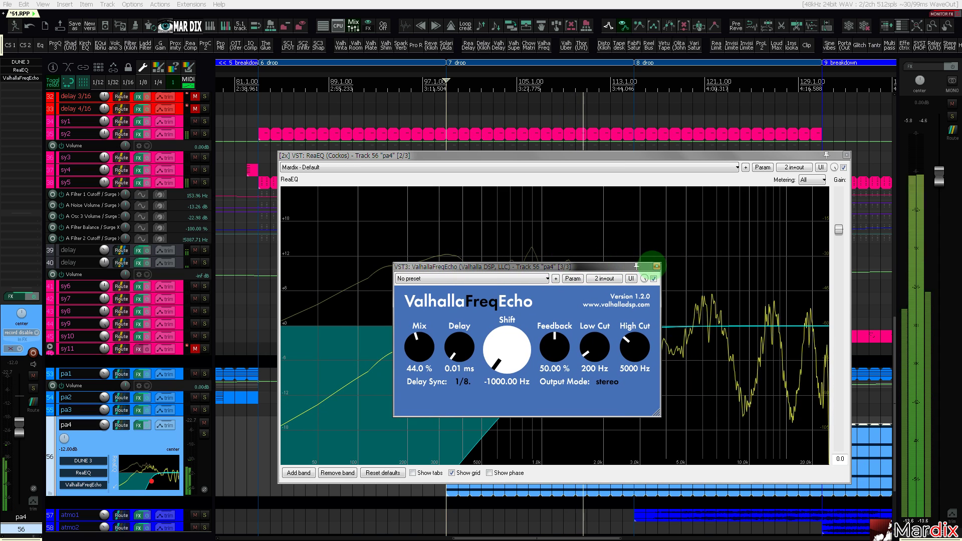
pyautogui.click(656, 266)
# Review pa4's filtered spectrum in ReaEQ during playback of the 7 drop and close the equalizer.
pyautogui.moveTo(609, 157); pyautogui.dragTo(587, 167)
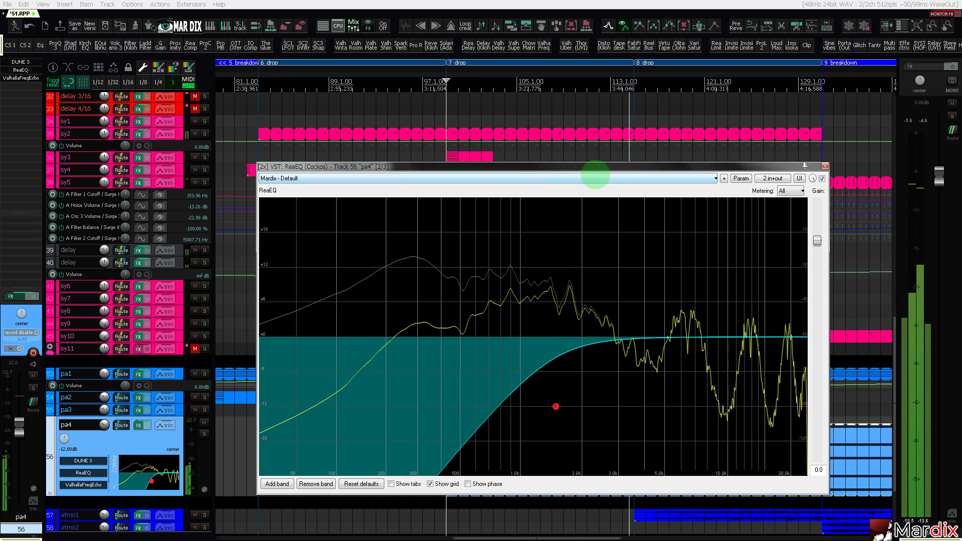
pyautogui.moveTo(593, 167); pyautogui.dragTo(580, 171)
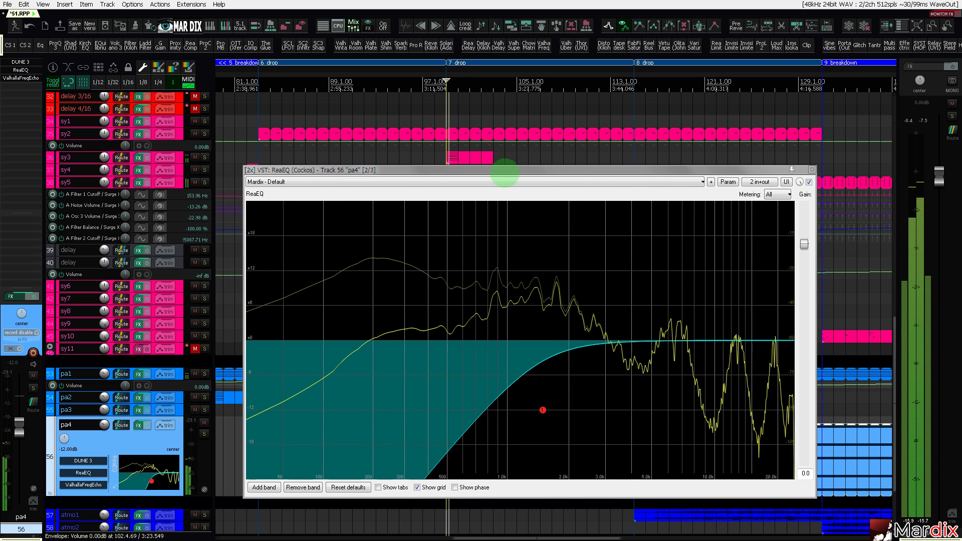
pyautogui.moveTo(505, 171); pyautogui.dragTo(498, 173)
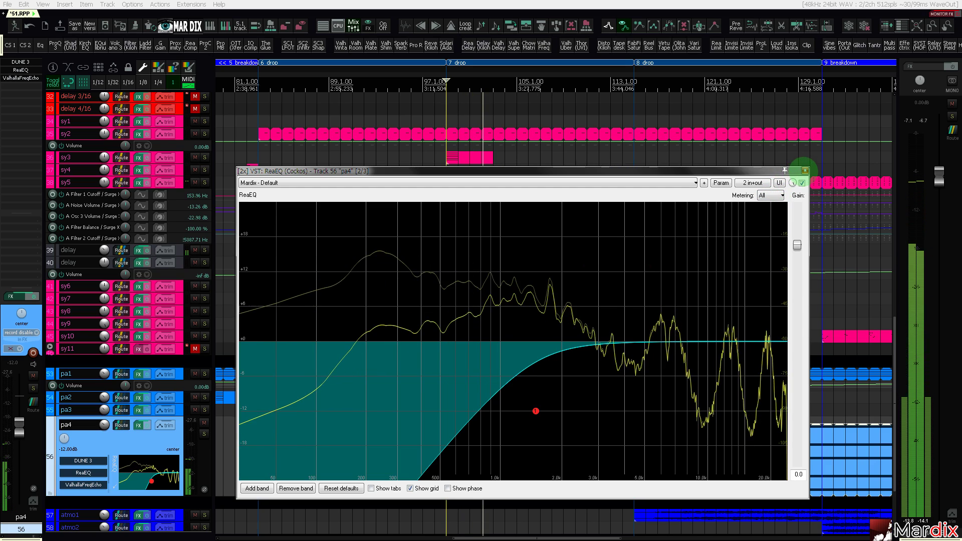
pyautogui.click(805, 171)
# Mute and unmute the cl1 and cl2 clap tracks in turn to compare the 7 drop without each.
pyautogui.scroll(12, 333, 269)
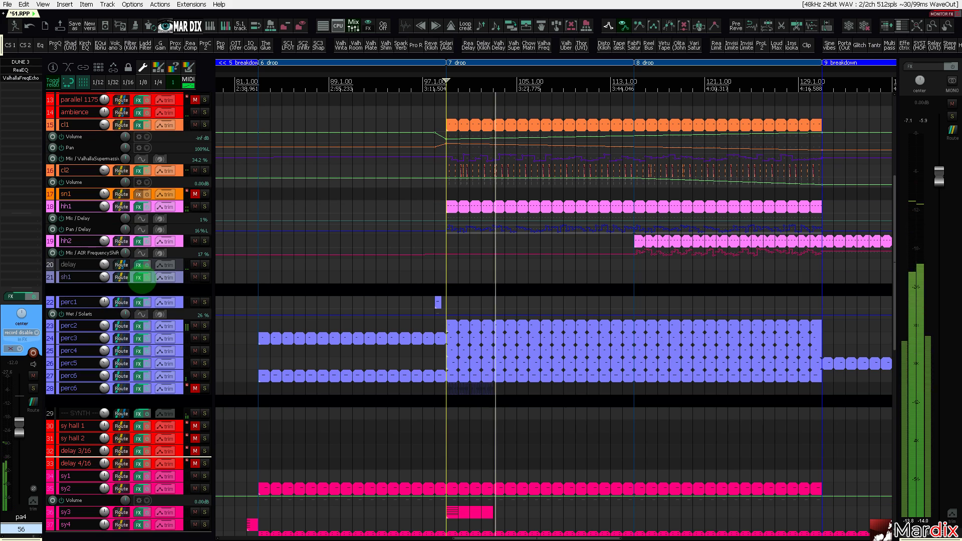
pyautogui.scroll(-3, 555, 315)
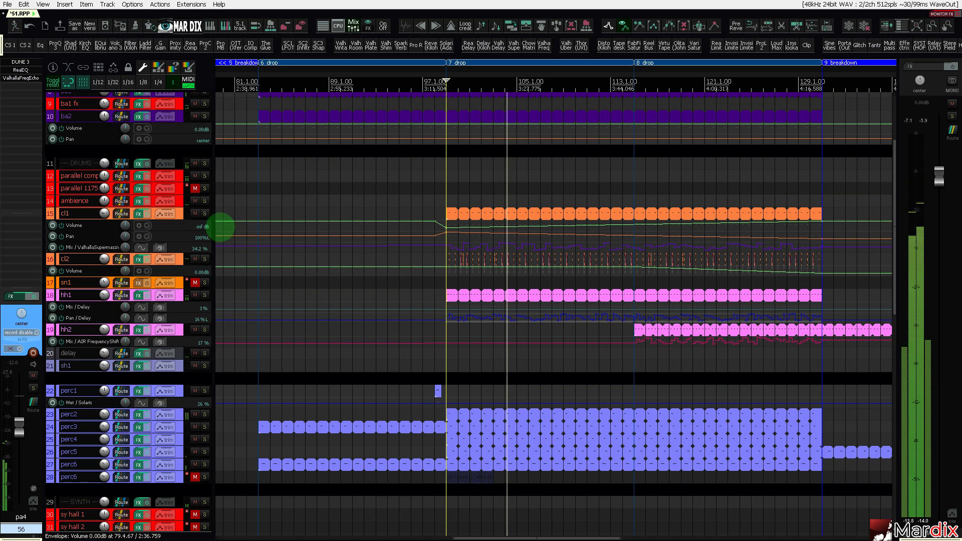
pyautogui.click(195, 214)
pyautogui.click(196, 214)
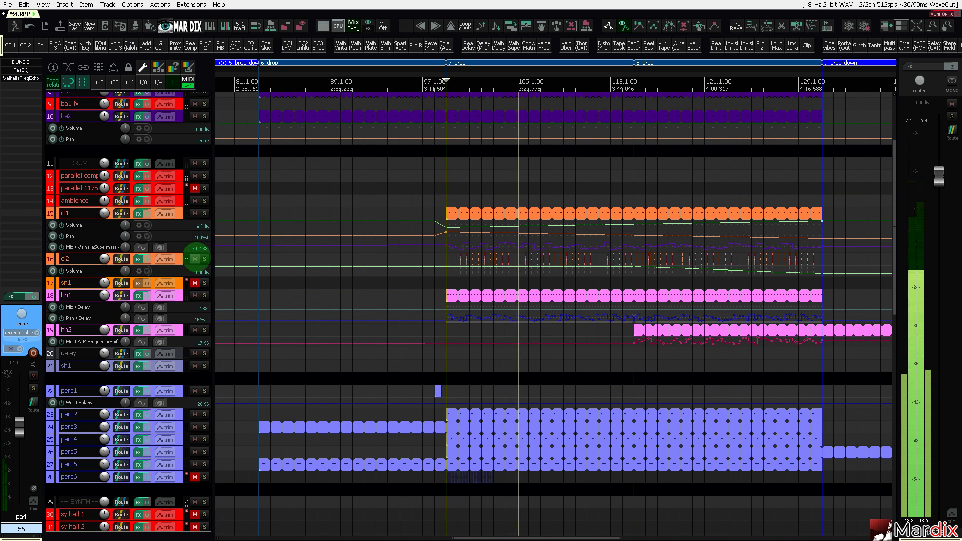
pyautogui.click(196, 259)
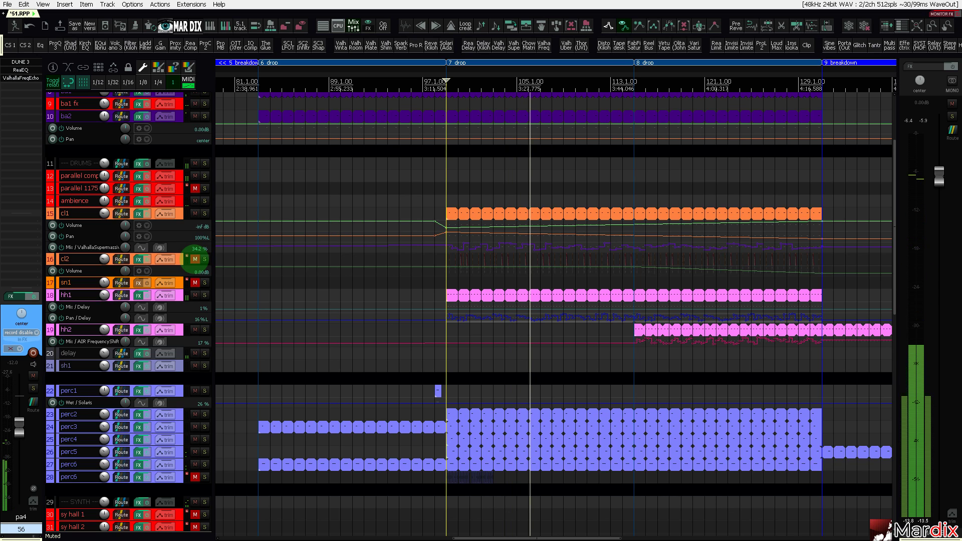
pyautogui.click(195, 259)
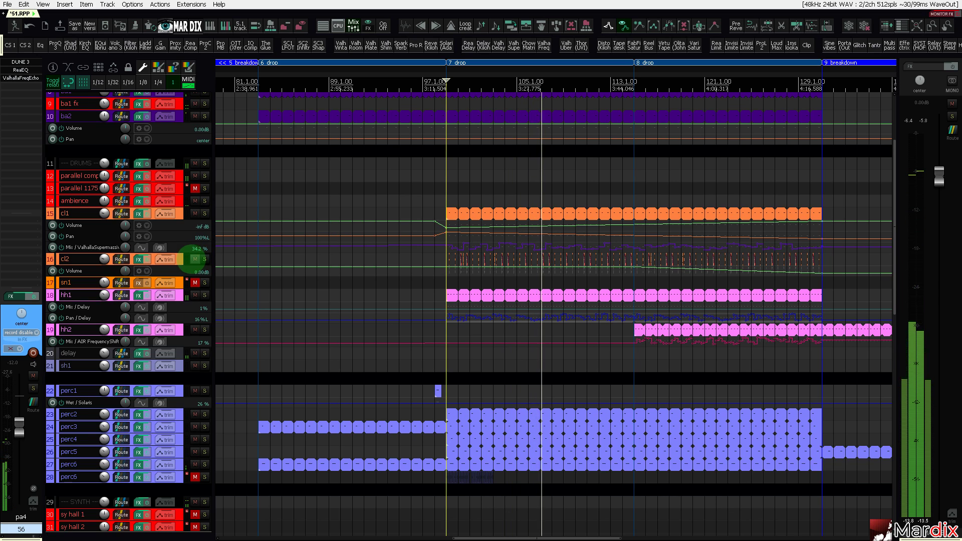
# Mute and unmute the perc2 track to compare the 7 drop with and without it.
pyautogui.scroll(-3, 192, 261)
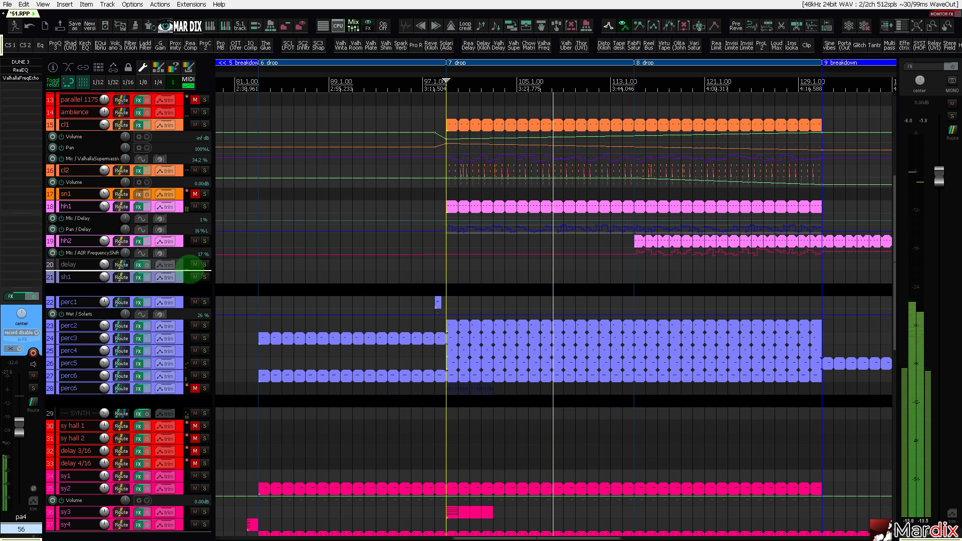
pyautogui.click(195, 326)
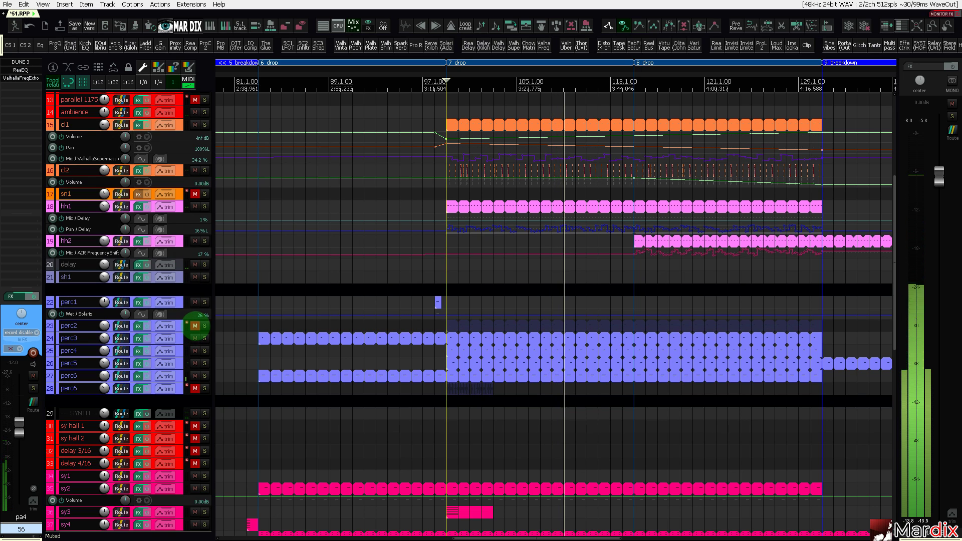
pyautogui.click(196, 326)
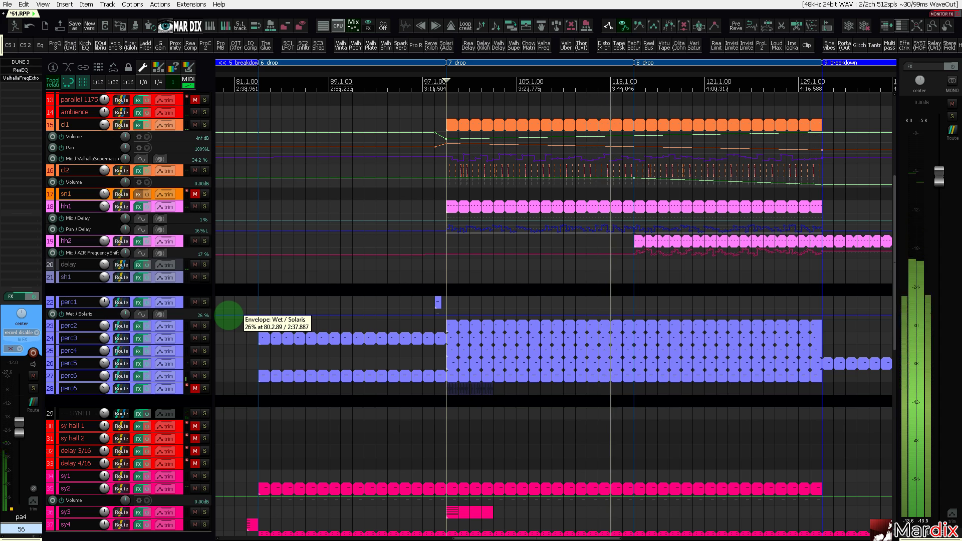
# Examine the synth, pad and atmo tracks from the 7 drop through to the 12 outro during playback.
pyautogui.scroll(-10, 529, 409)
pyautogui.click(540, 391)
pyautogui.scroll(1, 557, 379)
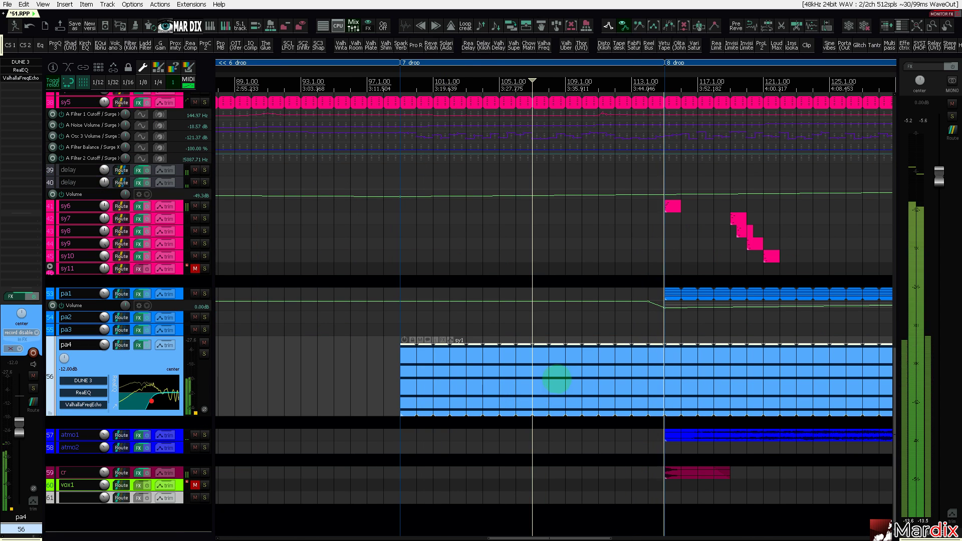
pyautogui.scroll(-3, 556, 380)
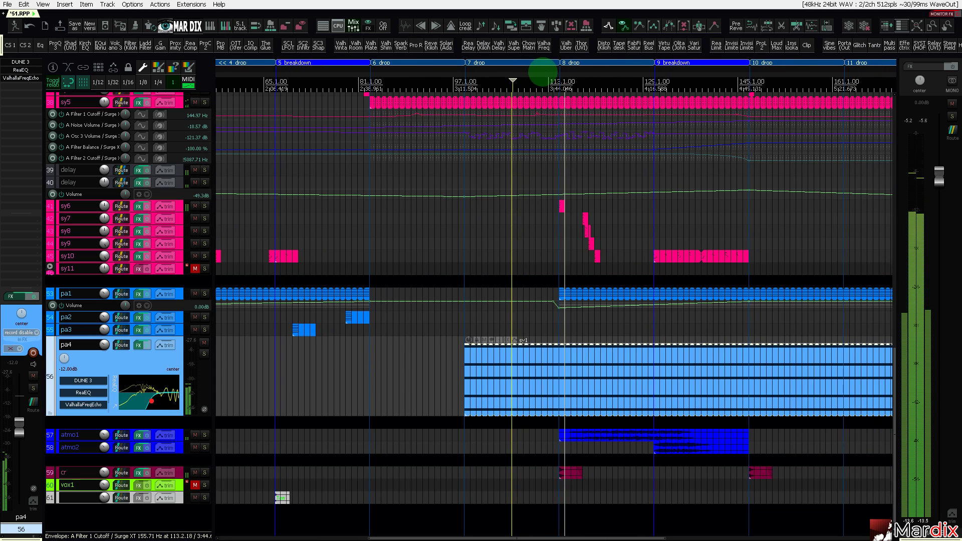
pyautogui.moveTo(543, 72); pyautogui.dragTo(539, 72)
pyautogui.moveTo(624, 72); pyautogui.dragTo(571, 72)
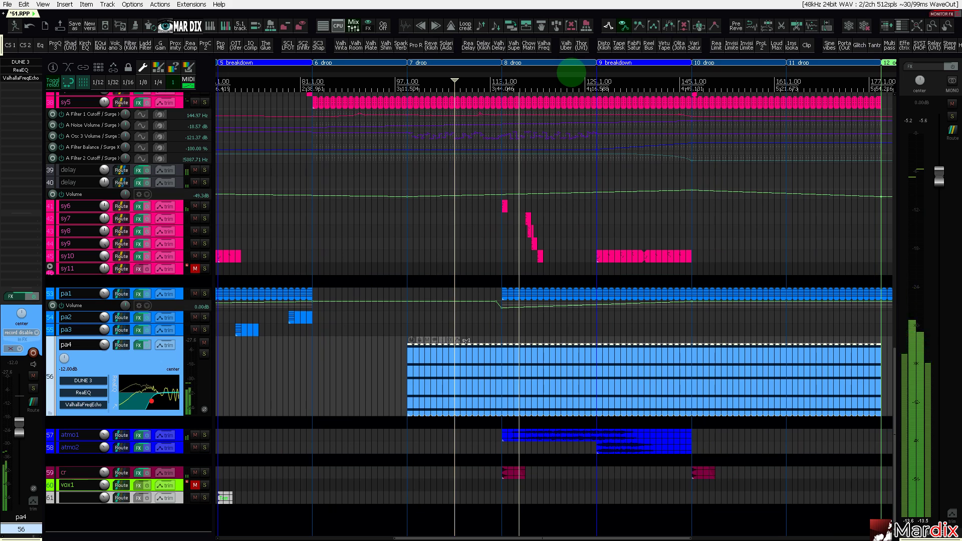
pyautogui.hscroll(1, 571, 73)
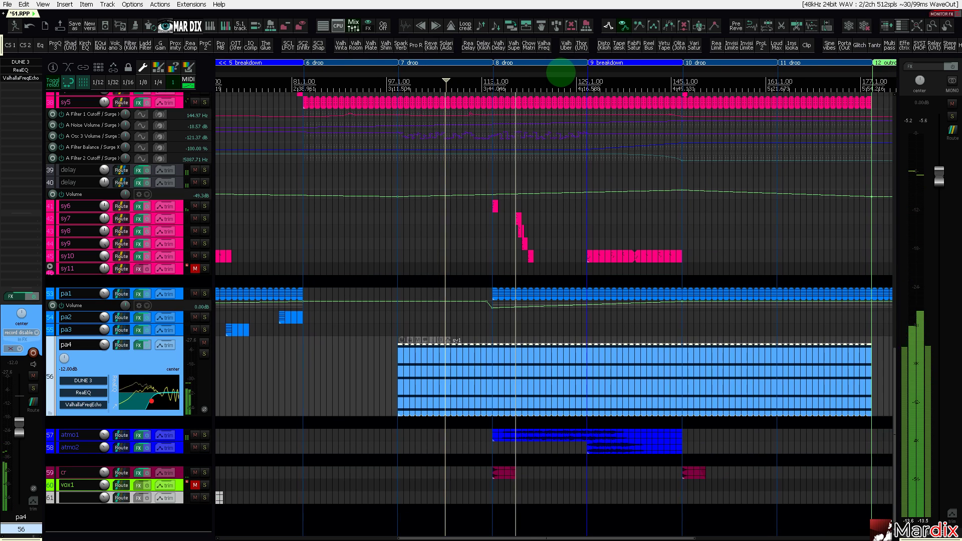
pyautogui.hscroll(3, 562, 69)
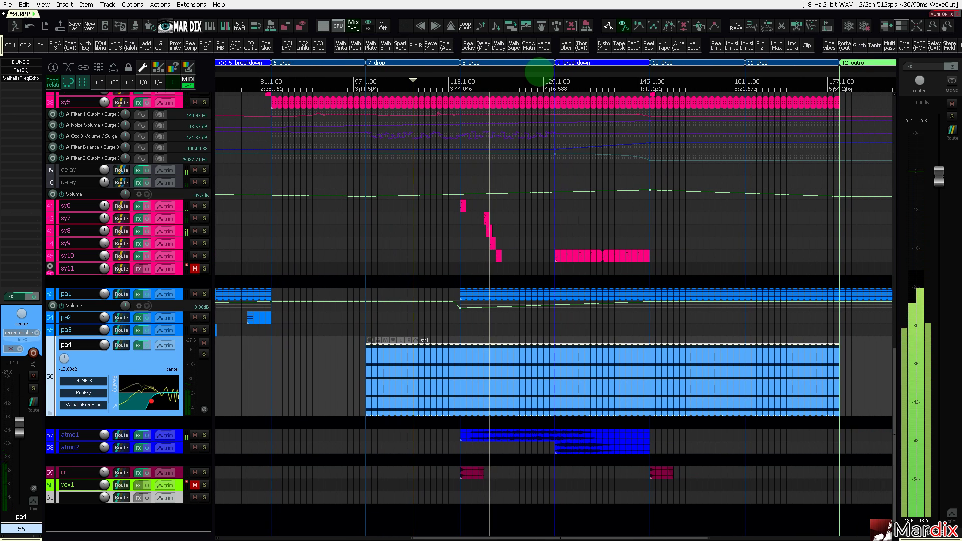
pyautogui.hscroll(1, 539, 71)
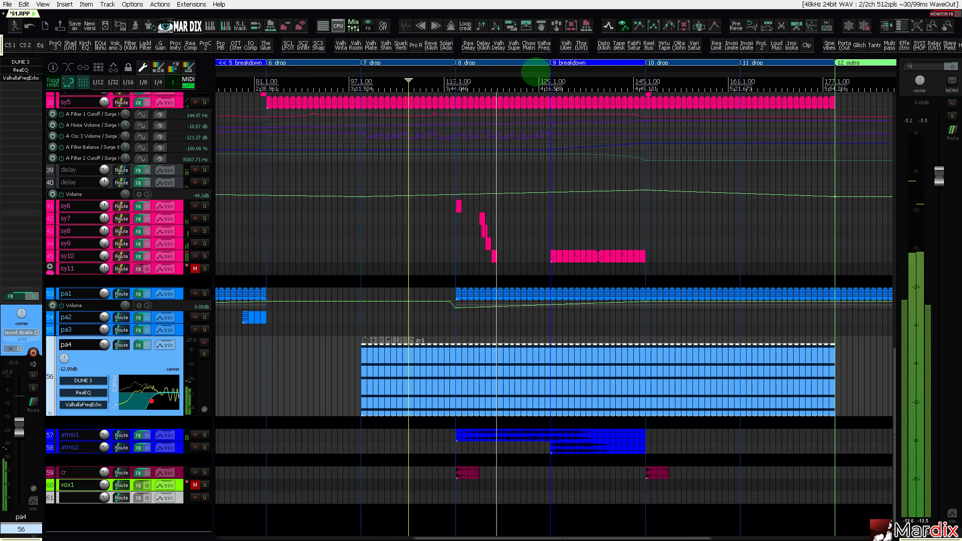
pyautogui.hscroll(1, 534, 71)
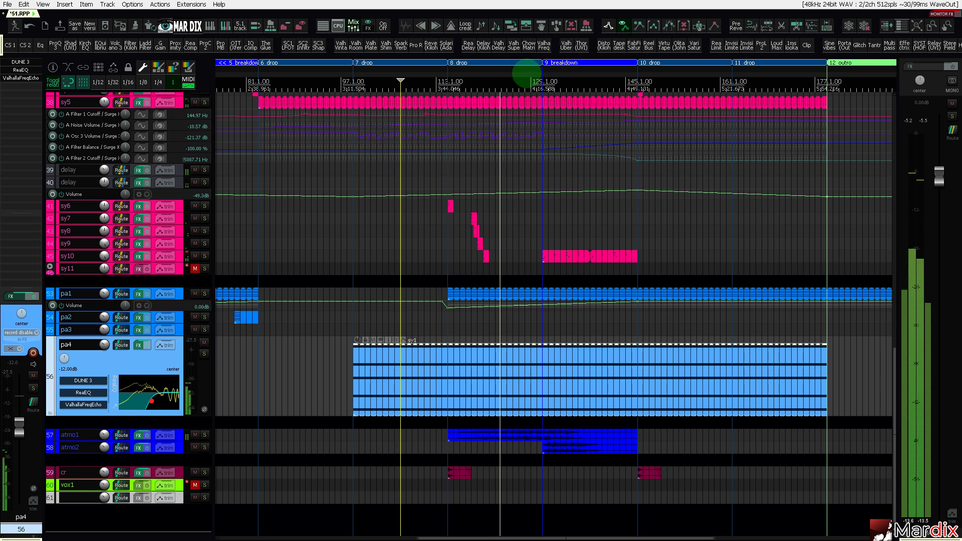
# Raise the high-pass band of atmo1's ReaEQ to between 500 Hz and 1 kHz and close the equalizer.
pyautogui.scroll(2, 526, 97)
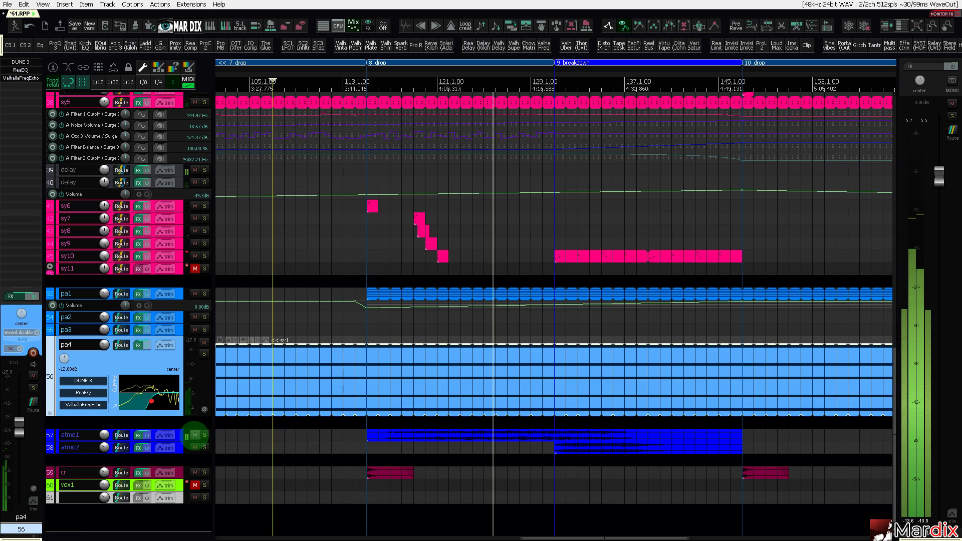
pyautogui.moveTo(215, 440); pyautogui.dragTo(225, 439)
pyautogui.click(185, 432)
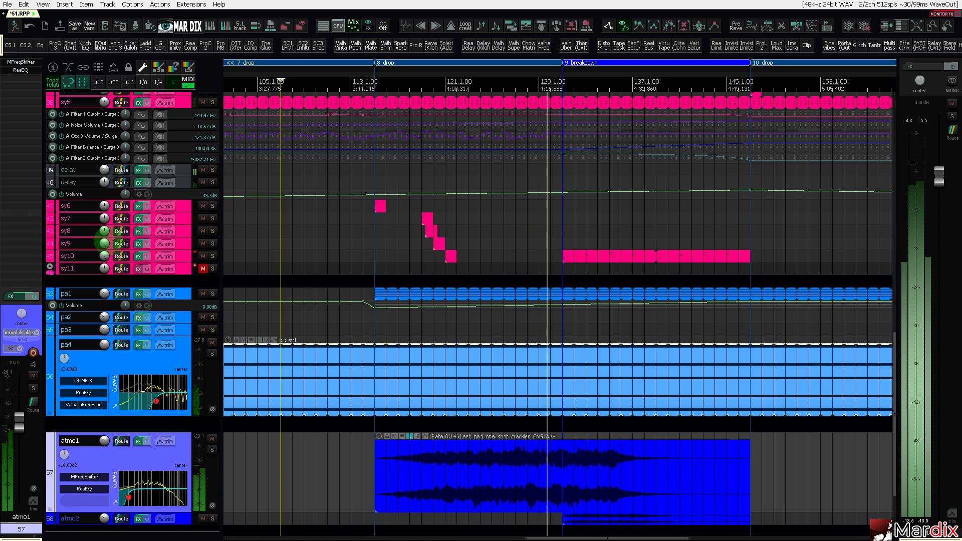
pyautogui.click(21, 70)
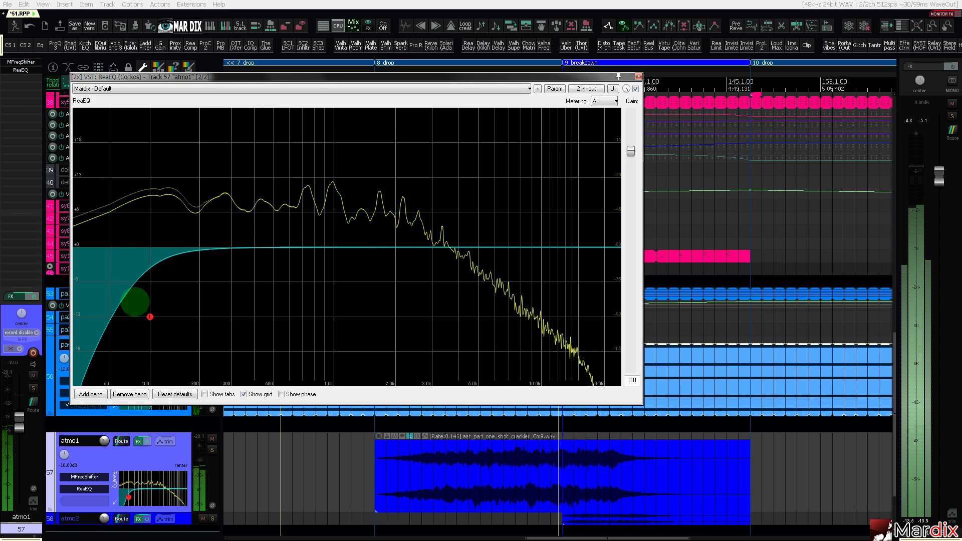
pyautogui.moveTo(150, 318); pyautogui.dragTo(297, 333)
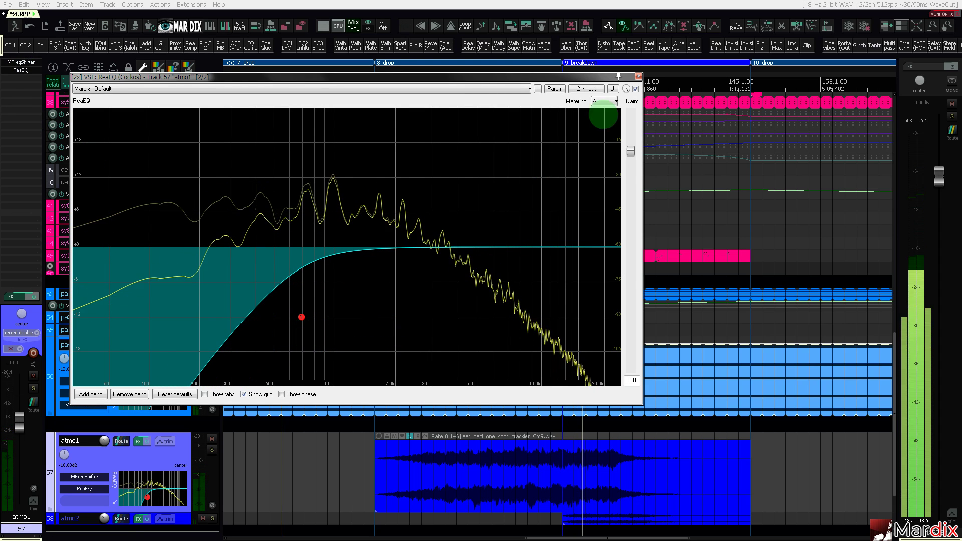
pyautogui.click(638, 76)
# Examine the 9 breakdown on all tracks, from the atmo layers up to the kick, with compact track heights.
pyautogui.hscroll(-3, 533, 68)
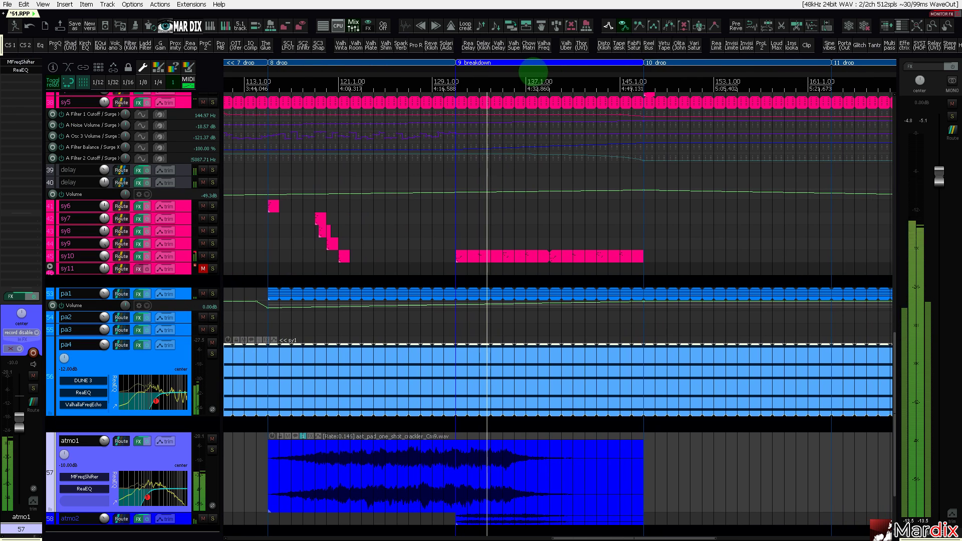
pyautogui.scroll(-2, 396, 290)
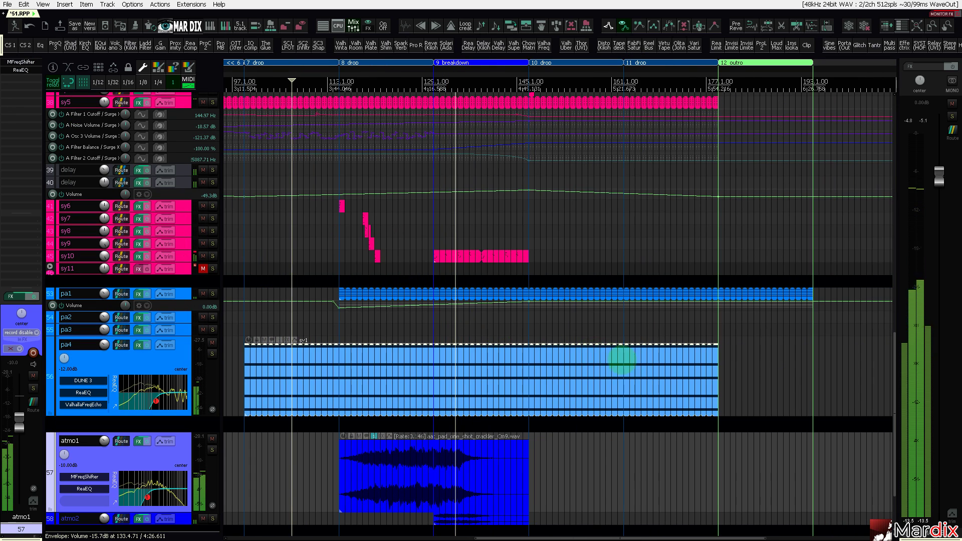
pyautogui.scroll(3, 484, 340)
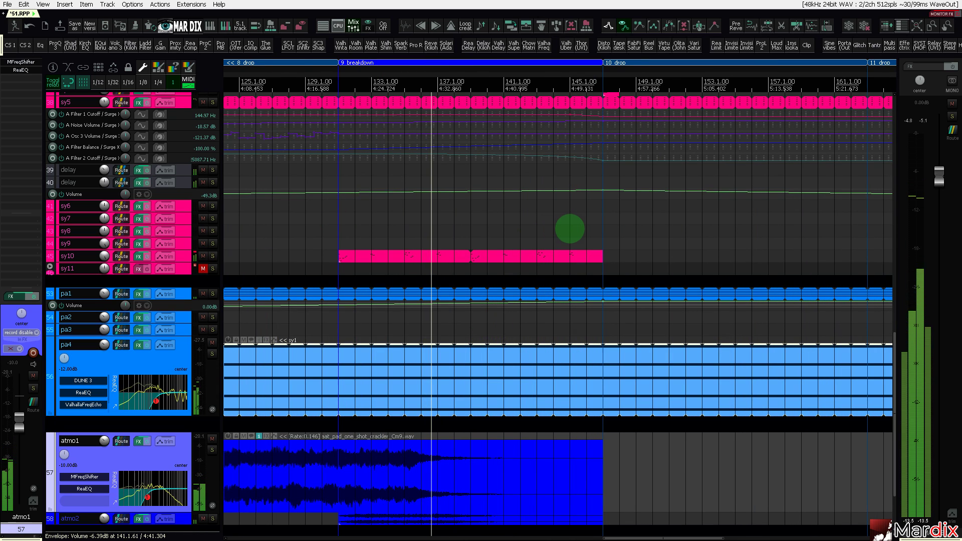
pyautogui.press('`')
pyautogui.press('`')
pyautogui.press('`')
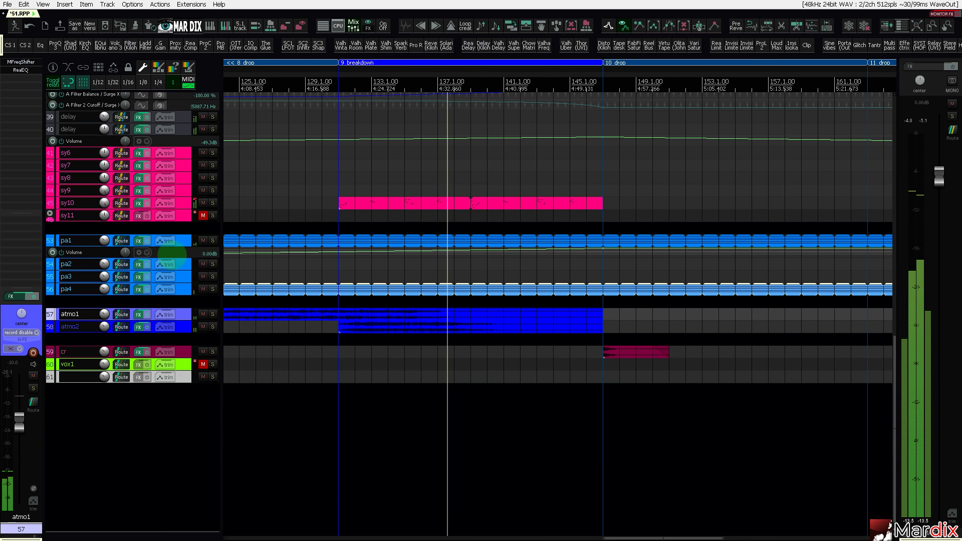
pyautogui.scroll(15, 161, 253)
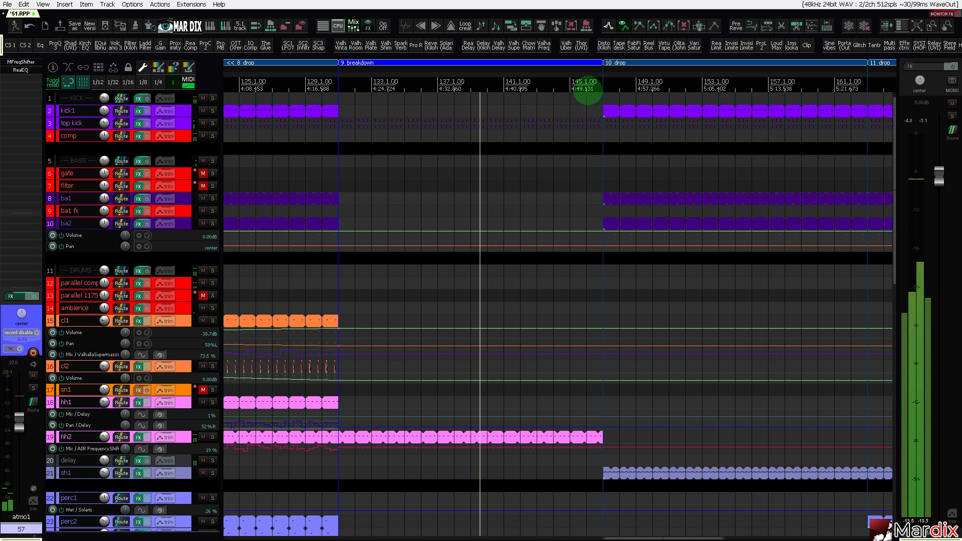
# Play from just before the 10 drop and check its layers from the kick down to the last track.
pyautogui.click(586, 79)
pyautogui.moveTo(585, 79); pyautogui.dragTo(449, 82)
pyautogui.scroll(-2, 423, 186)
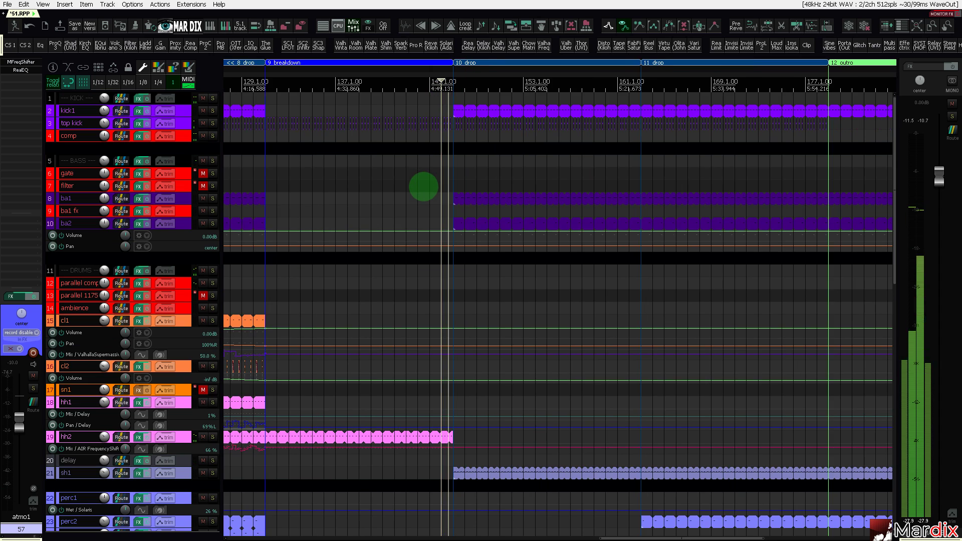
pyautogui.scroll(-5, 178, 260)
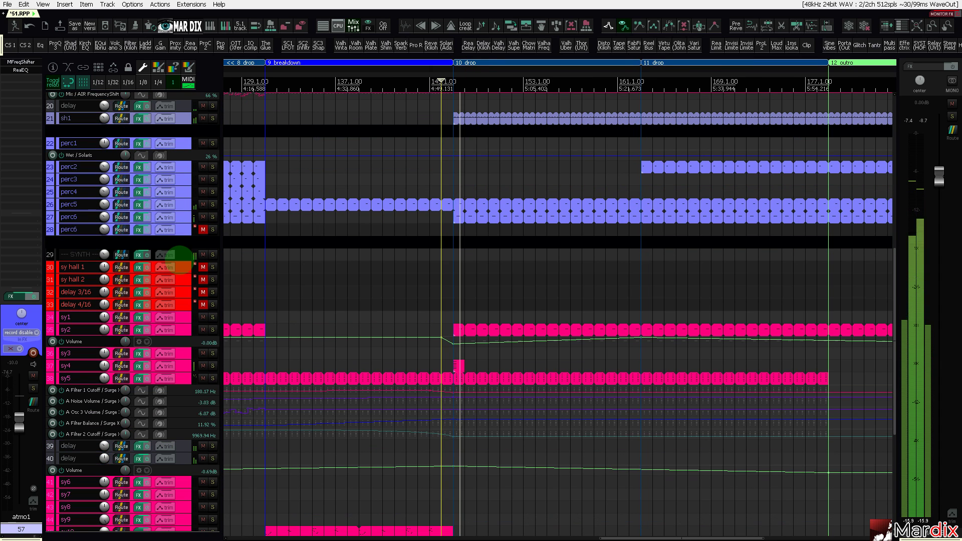
pyautogui.scroll(-5, 181, 261)
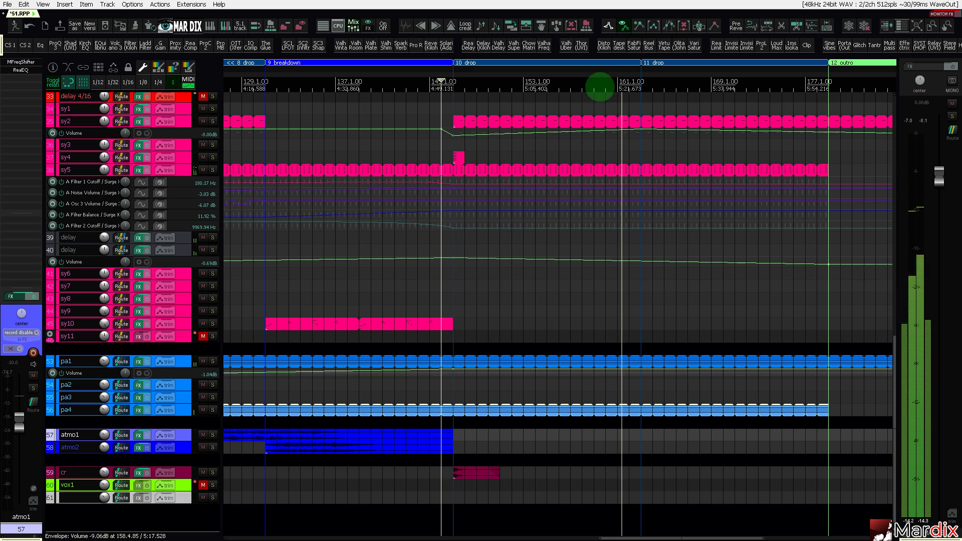
# Copy the cr crash item from the 10 drop to the start of the 12 outro.
pyautogui.moveTo(611, 73); pyautogui.dragTo(507, 71)
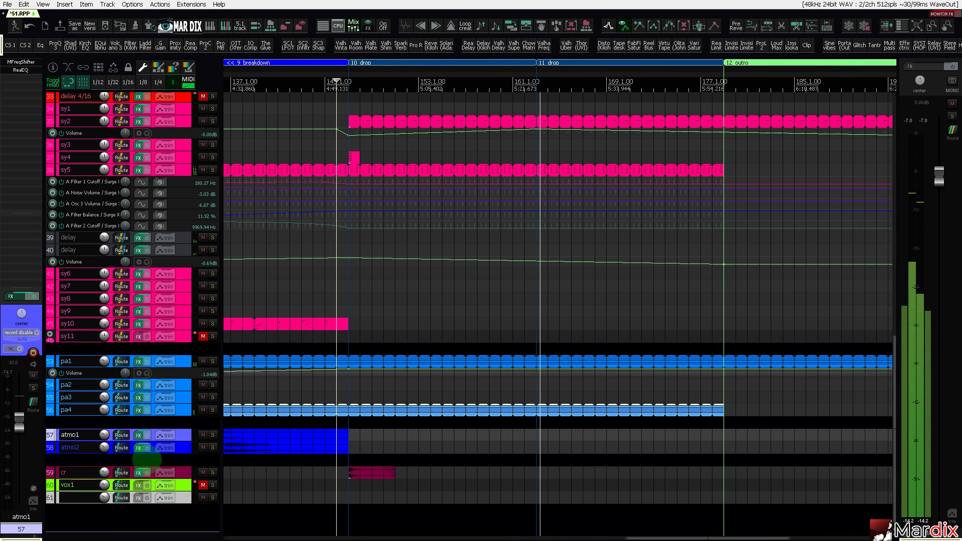
pyautogui.click(182, 471)
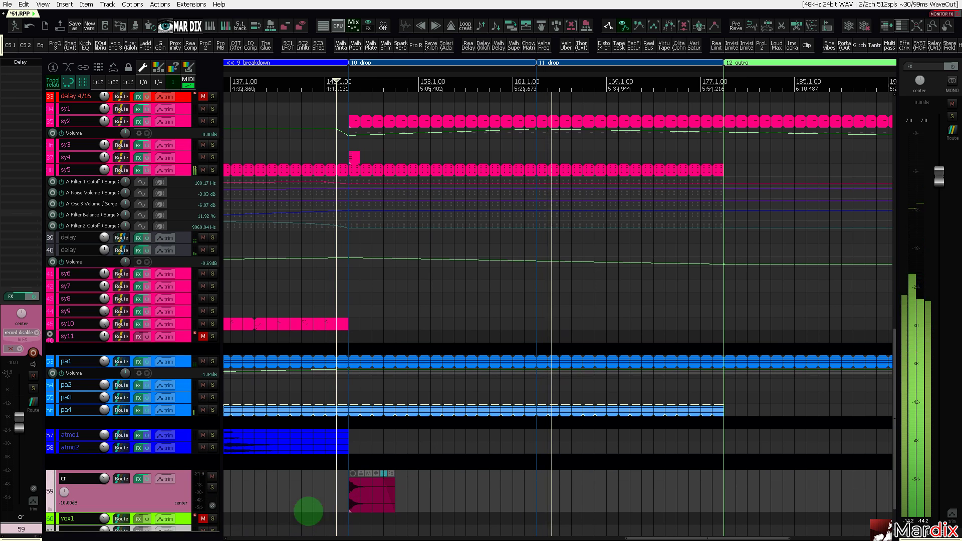
pyautogui.click(360, 495)
pyautogui.press('`')
pyautogui.moveTo(361, 496); pyautogui.dragTo(442, 508)
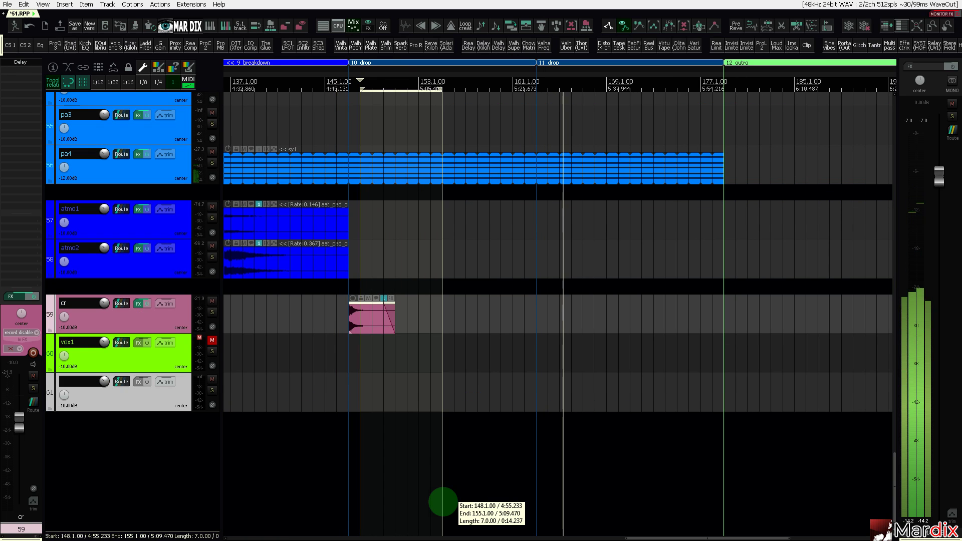
pyautogui.press('Escape')
pyautogui.moveTo(368, 318); pyautogui.dragTo(743, 318)
pyautogui.scroll(-2, 703, 318)
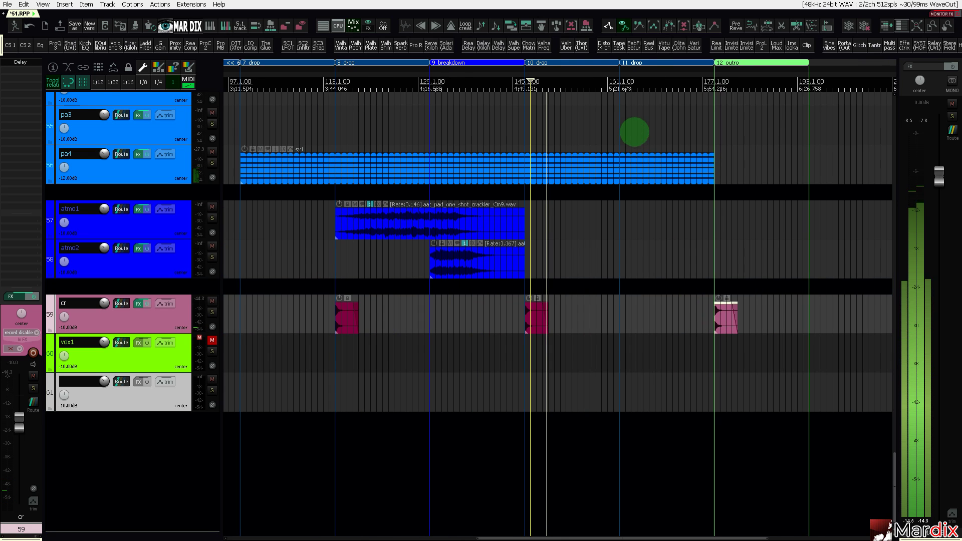
pyautogui.moveTo(651, 76); pyautogui.dragTo(598, 76)
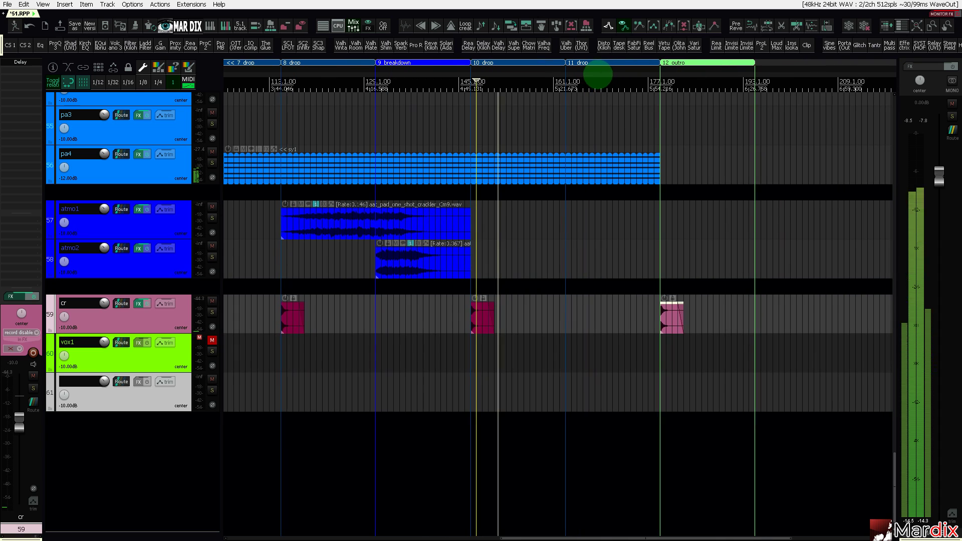
pyautogui.scroll(2, 586, 159)
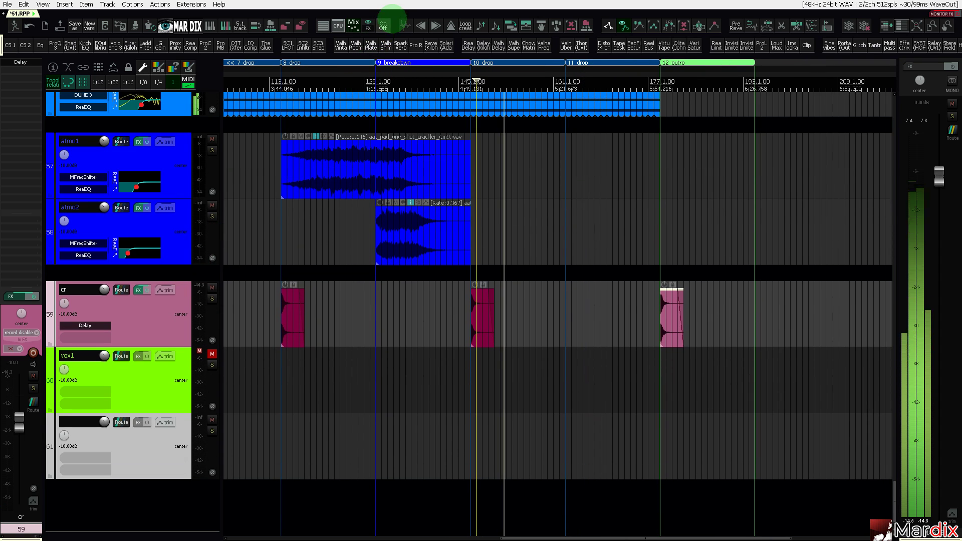
pyautogui.click(405, 25)
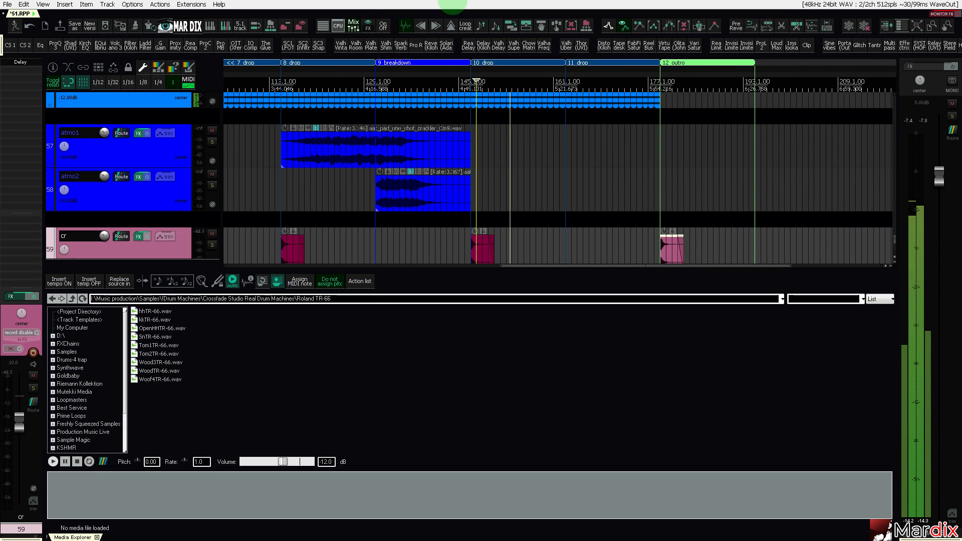
pyautogui.click(405, 25)
# Examine the pad and synth tracks with their automation across the 10 and 11 drops during playback.
pyautogui.scroll(5, 163, 251)
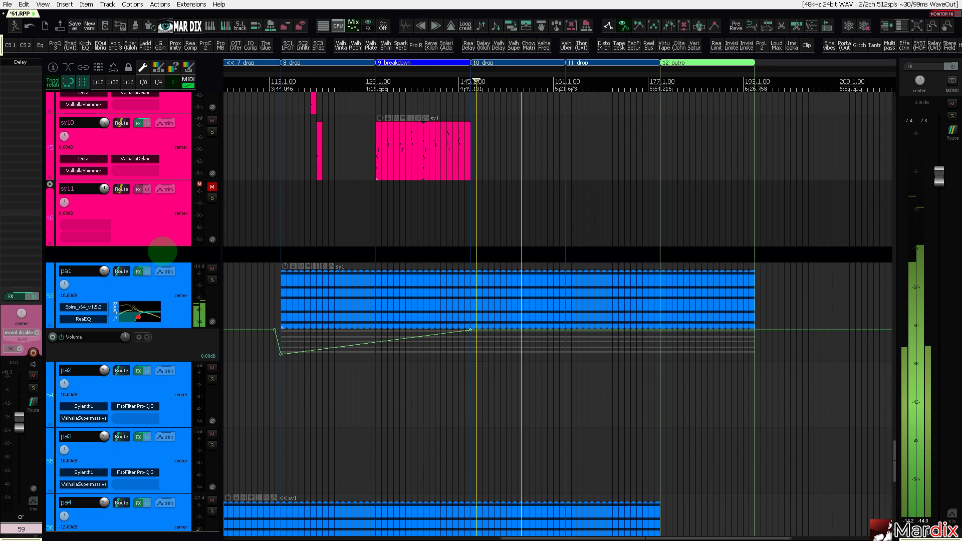
pyautogui.scroll(4, 165, 255)
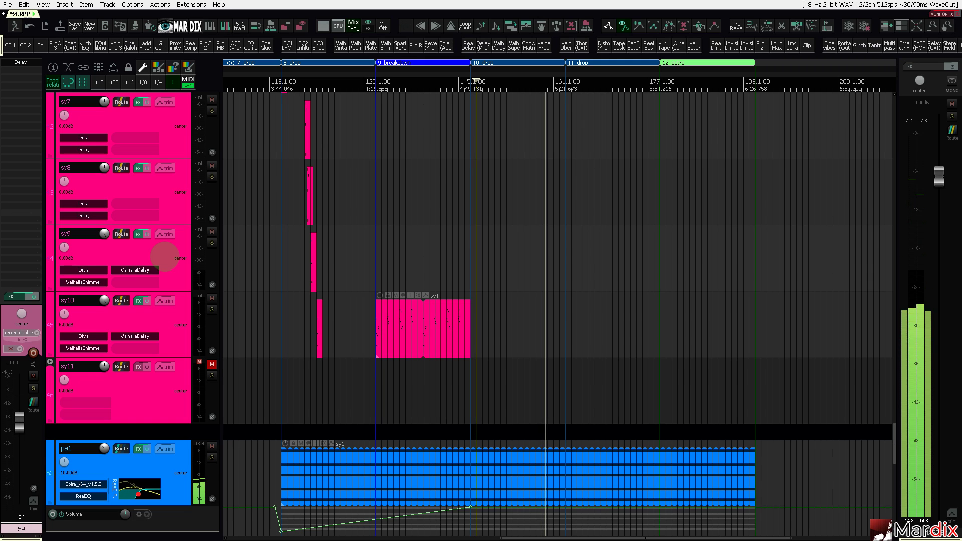
pyautogui.scroll(-4, 129, 281)
pyautogui.scroll(6, 130, 283)
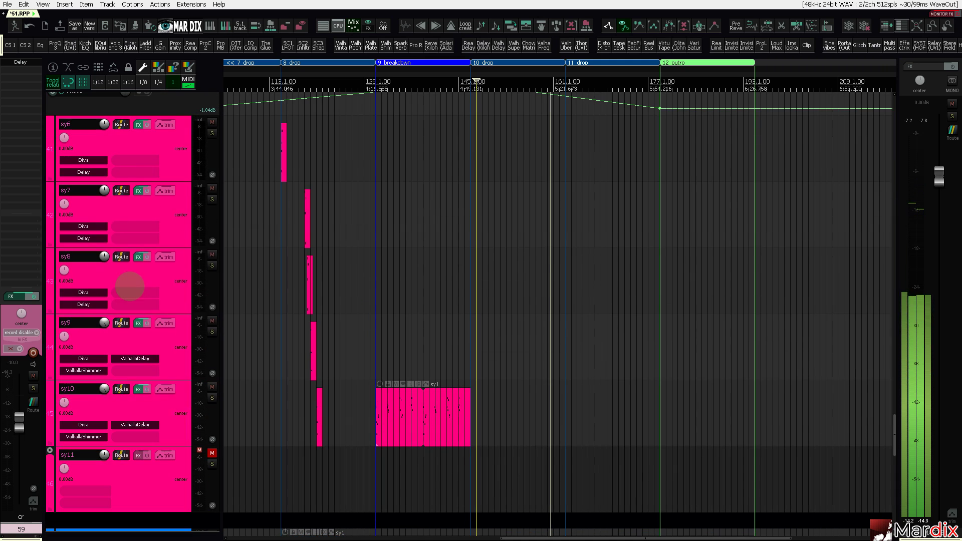
pyautogui.scroll(4, 131, 286)
pyautogui.scroll(5, 132, 286)
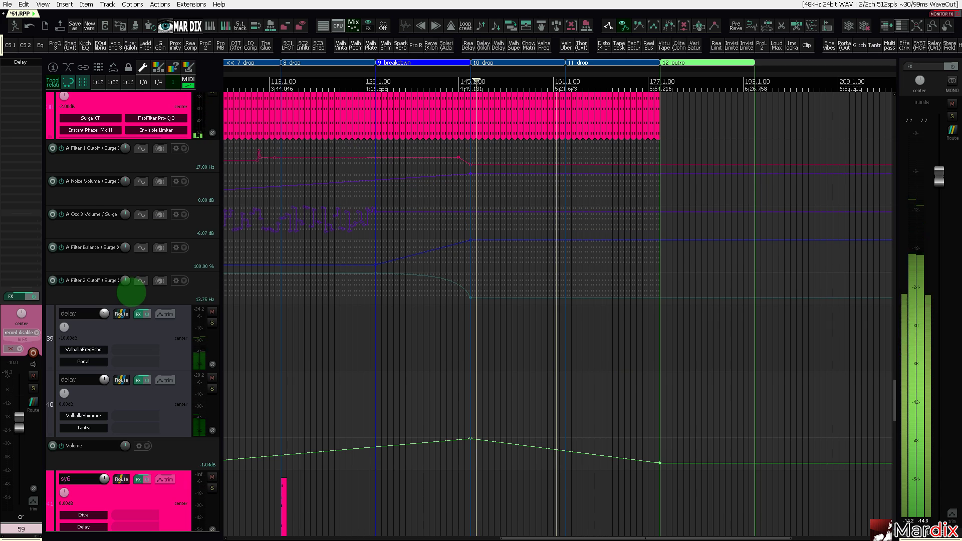
pyautogui.scroll(3, 131, 293)
pyautogui.scroll(6, 132, 292)
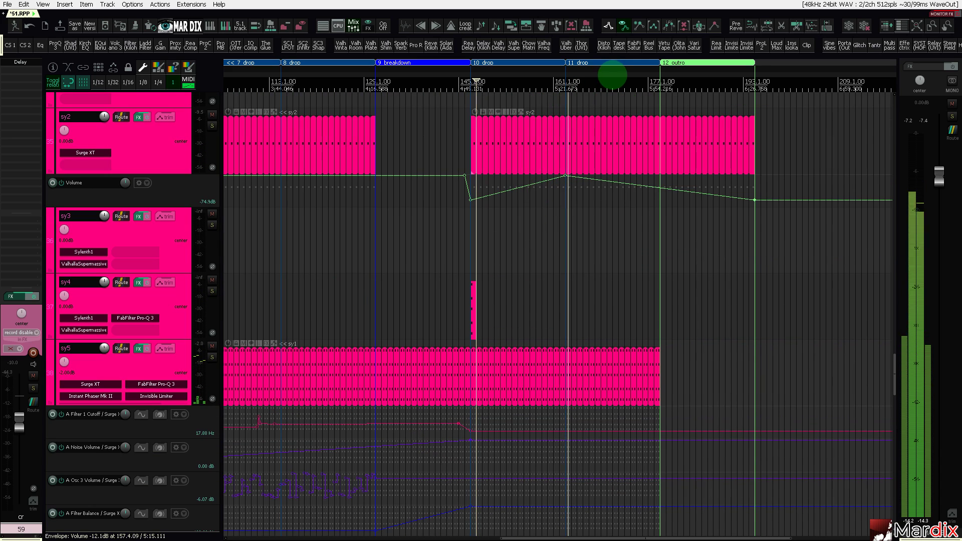
pyautogui.moveTo(612, 75); pyautogui.dragTo(583, 79)
pyautogui.scroll(15, 188, 216)
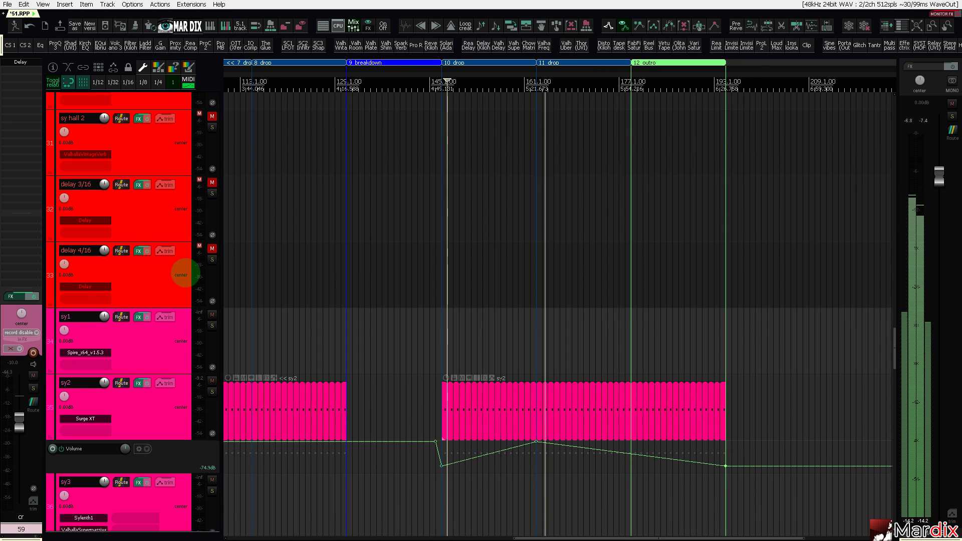
# Play from just before the end of the 8 drop with the hh2 track soloed.
pyautogui.scroll(6, 184, 273)
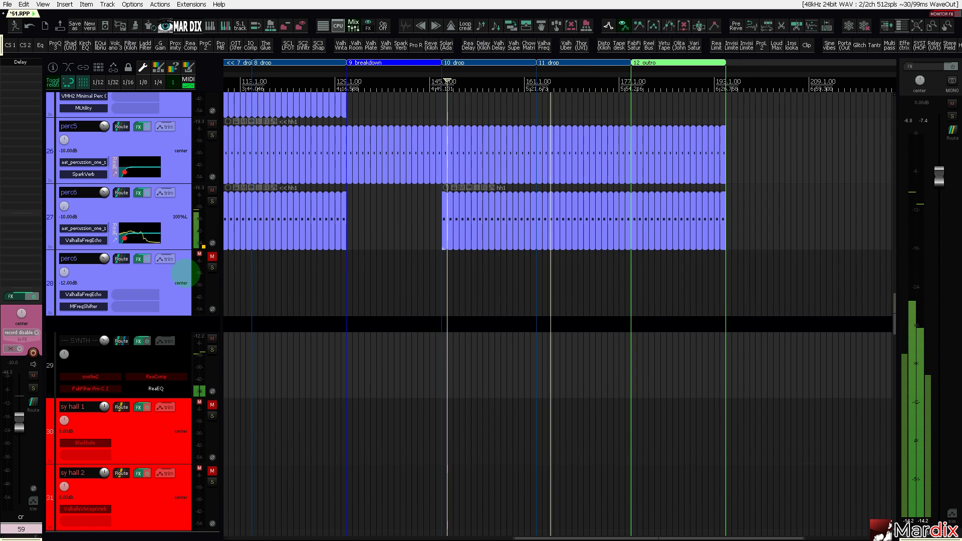
pyautogui.scroll(6, 184, 273)
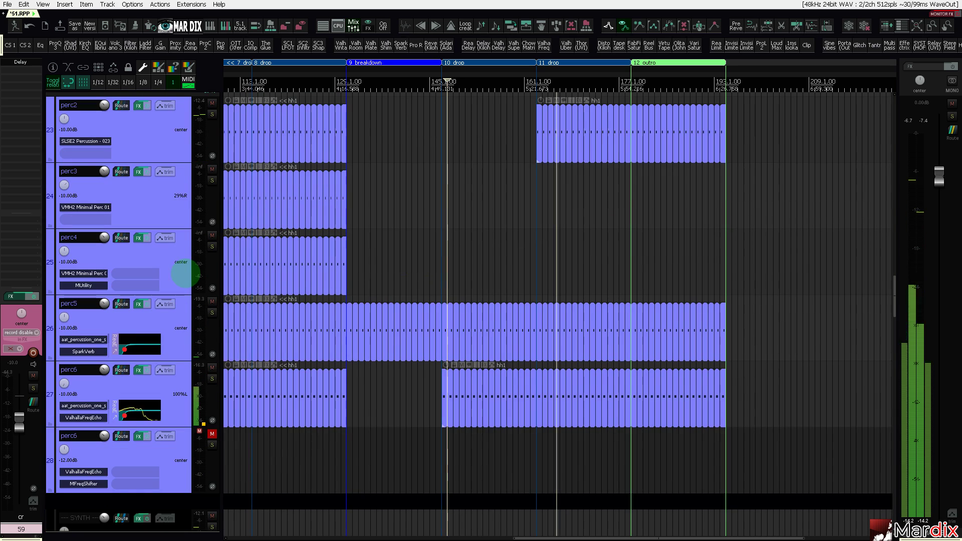
pyautogui.scroll(9, 184, 273)
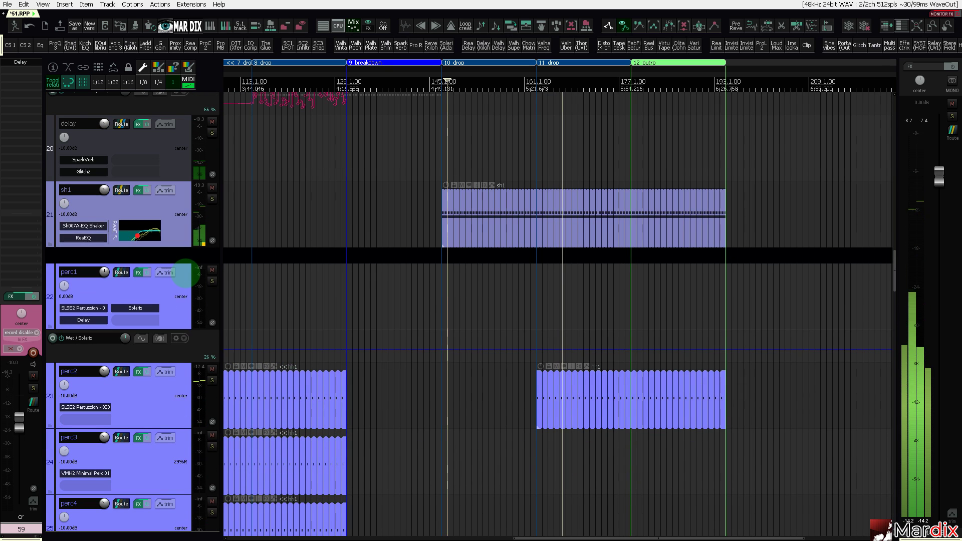
pyautogui.scroll(6, 184, 273)
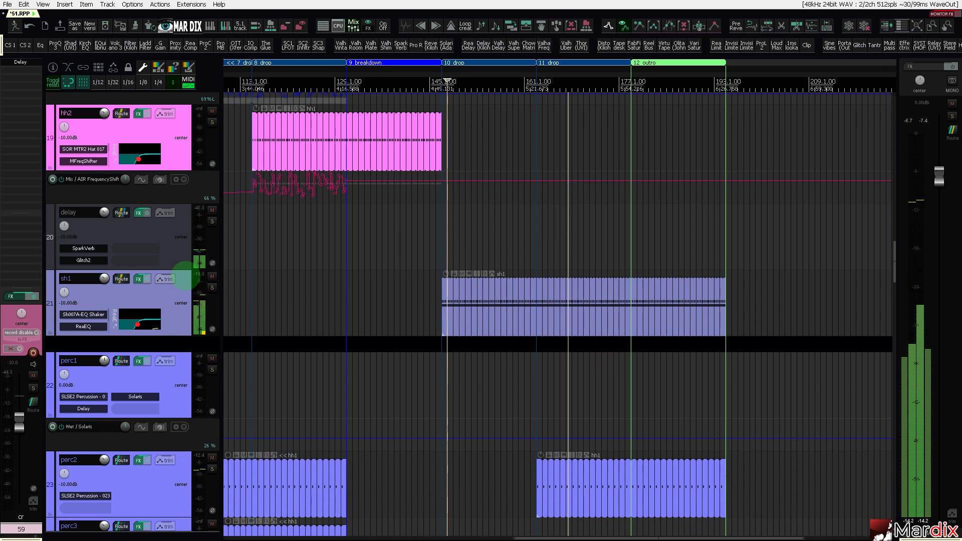
pyautogui.click(333, 215)
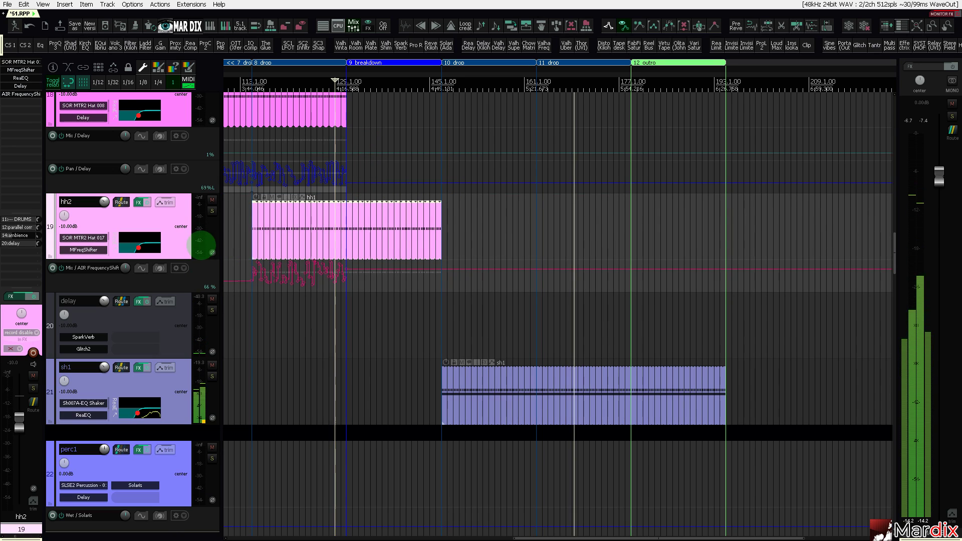
pyautogui.click(212, 211)
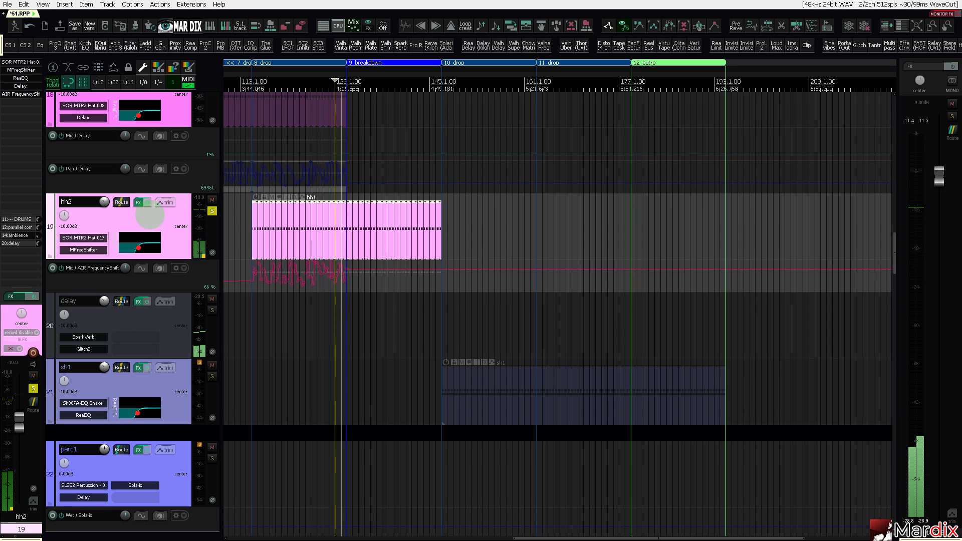
# Examine the AIR FrequencyShifter on hh2 while playing from the middle of the 8 drop, first soloed and then in the full mix.
pyautogui.click(20, 93)
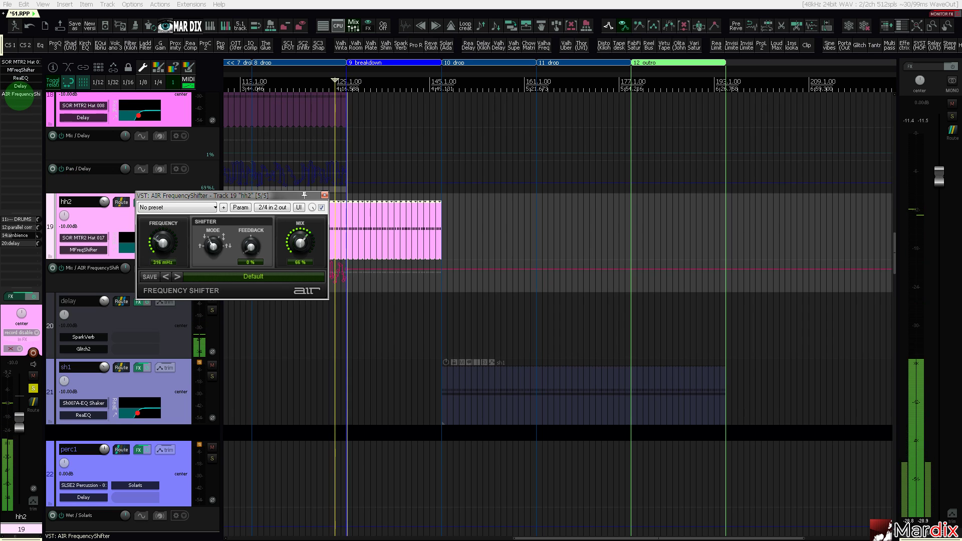
pyautogui.moveTo(252, 195); pyautogui.dragTo(418, 305)
pyautogui.click(296, 82)
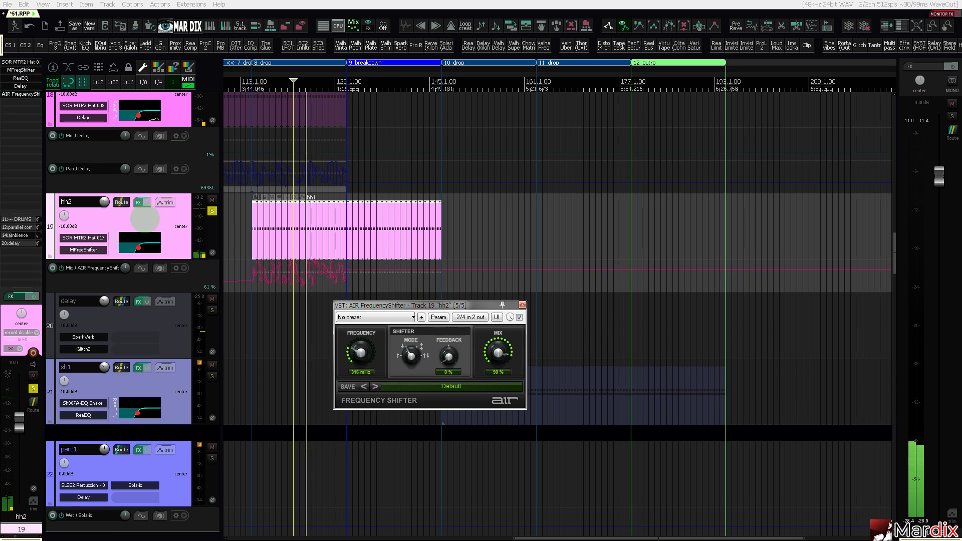
pyautogui.click(181, 219)
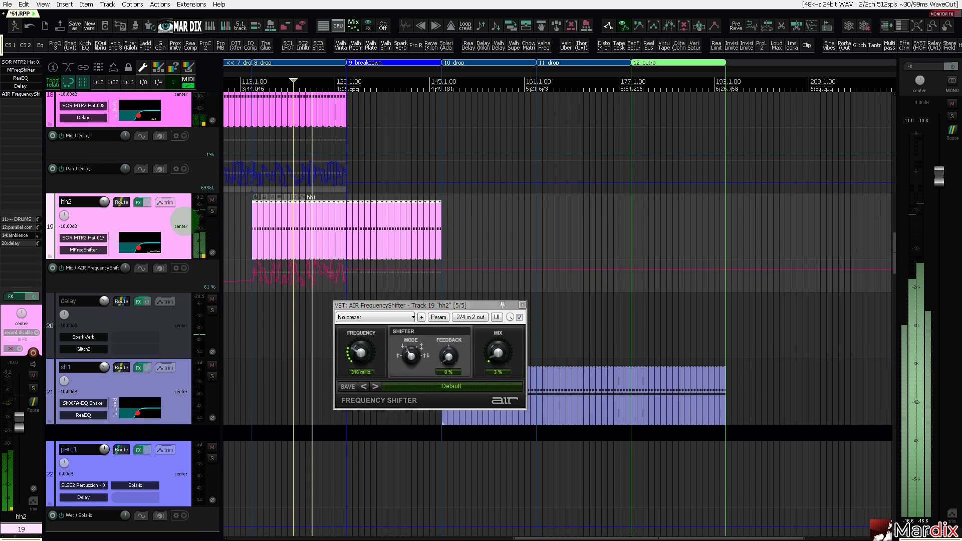
pyautogui.moveTo(516, 306); pyautogui.dragTo(845, 370)
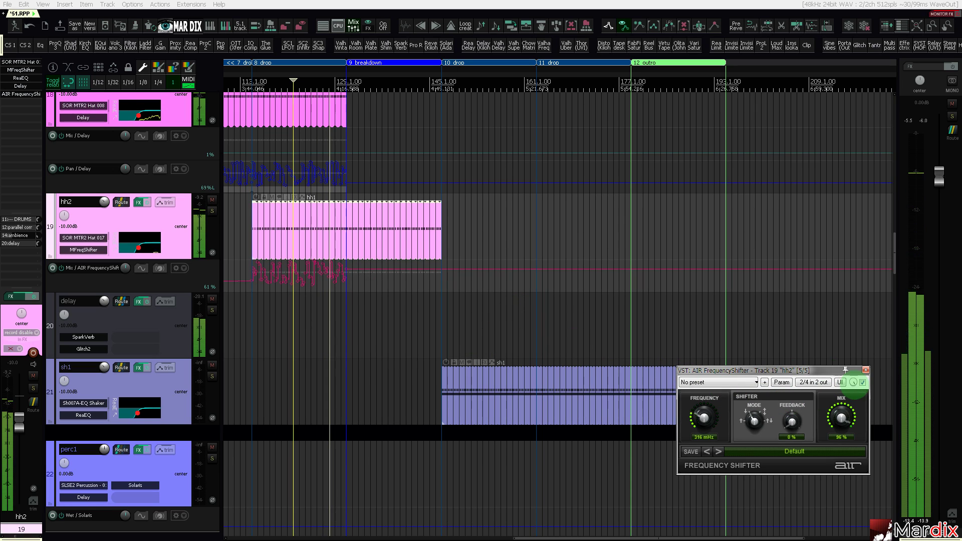
pyautogui.click(866, 370)
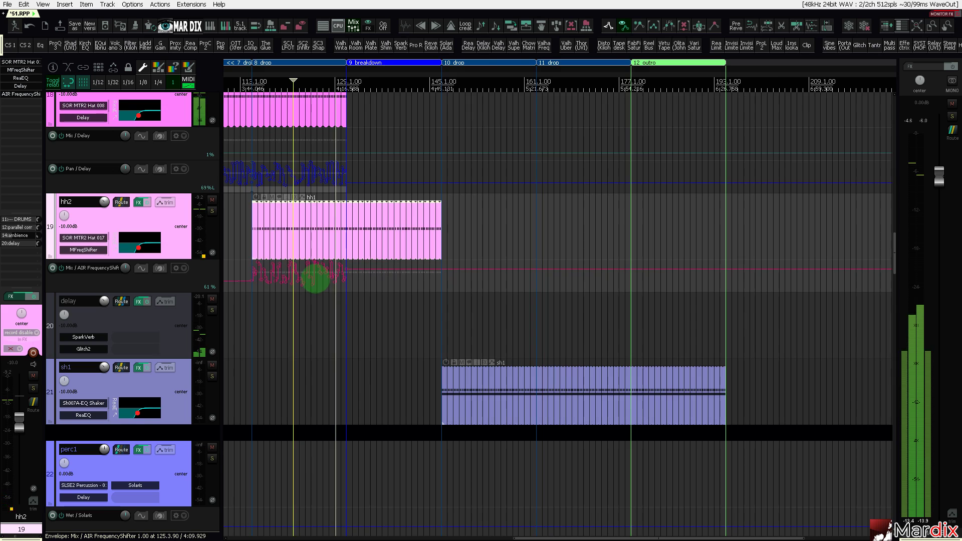
# Play from the start of the 9 breakdown and try adjusting the hh2 frequency shifter mix envelope near its end.
pyautogui.scroll(3, 346, 280)
pyautogui.click(397, 146)
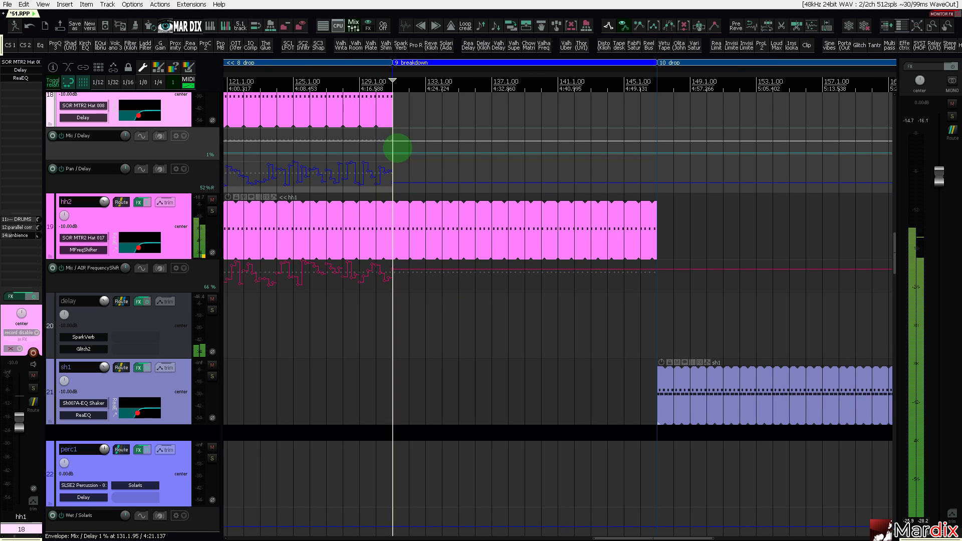
pyautogui.scroll(-1, 435, 240)
pyautogui.scroll(2, 584, 293)
pyautogui.moveTo(599, 286); pyautogui.dragTo(600, 294)
pyautogui.keyDown('alt'); pyautogui.click(601, 286); pyautogui.keyUp('alt')
pyautogui.scroll(-2, 590, 284)
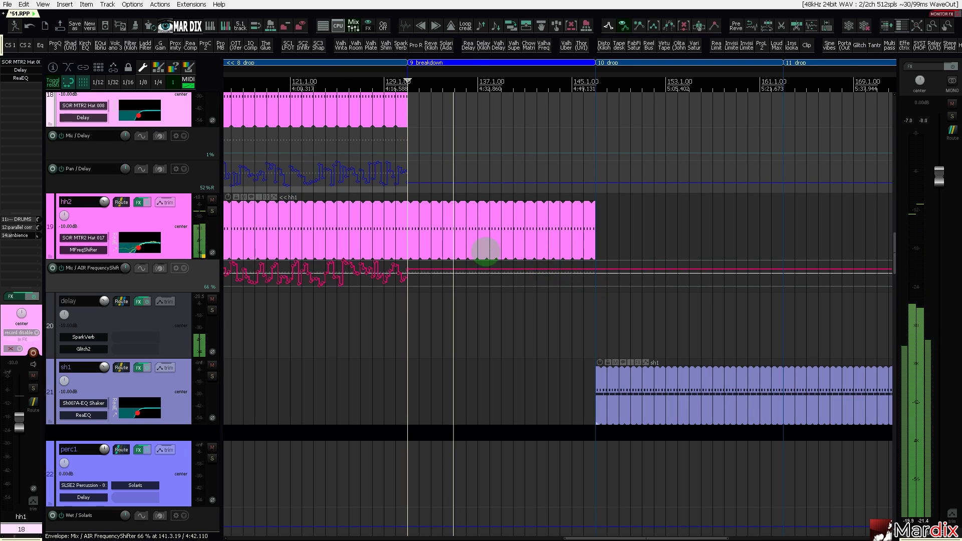
# Show the Volume envelope of the hh2 track.
pyautogui.click(163, 214)
pyautogui.click(166, 203)
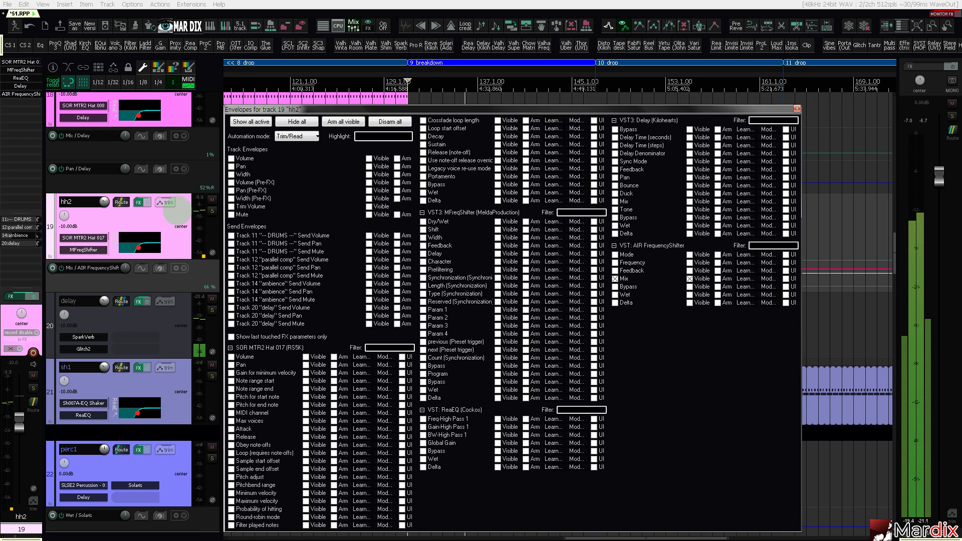
pyautogui.click(232, 158)
pyautogui.press('Escape')
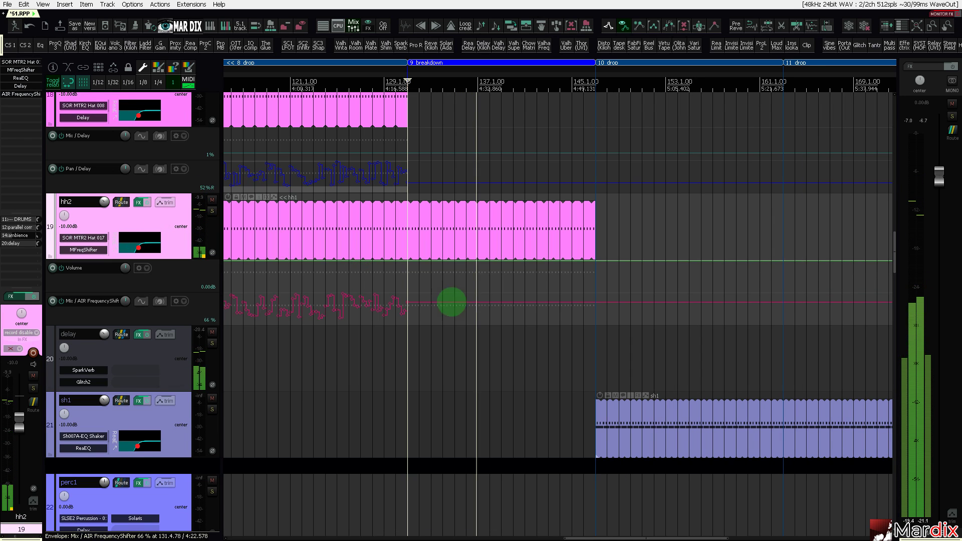
# Fade the hh2 volume envelope down from the start of the 9 breakdown to the start of the 10 drop.
pyautogui.click(434, 261)
pyautogui.moveTo(433, 262); pyautogui.dragTo(409, 240)
pyautogui.moveTo(599, 273); pyautogui.dragTo(592, 346)
pyautogui.scroll(-3, 556, 300)
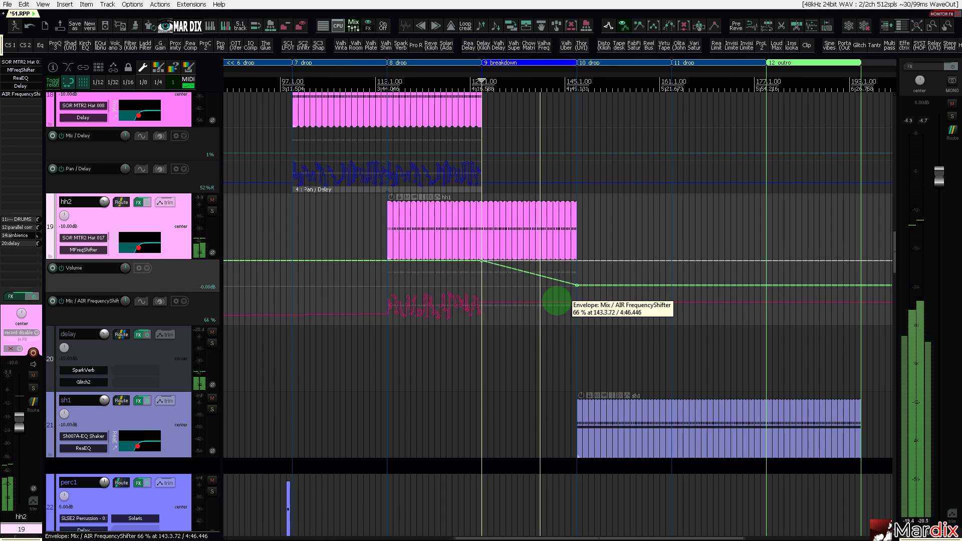
pyautogui.moveTo(539, 66); pyautogui.dragTo(445, 73)
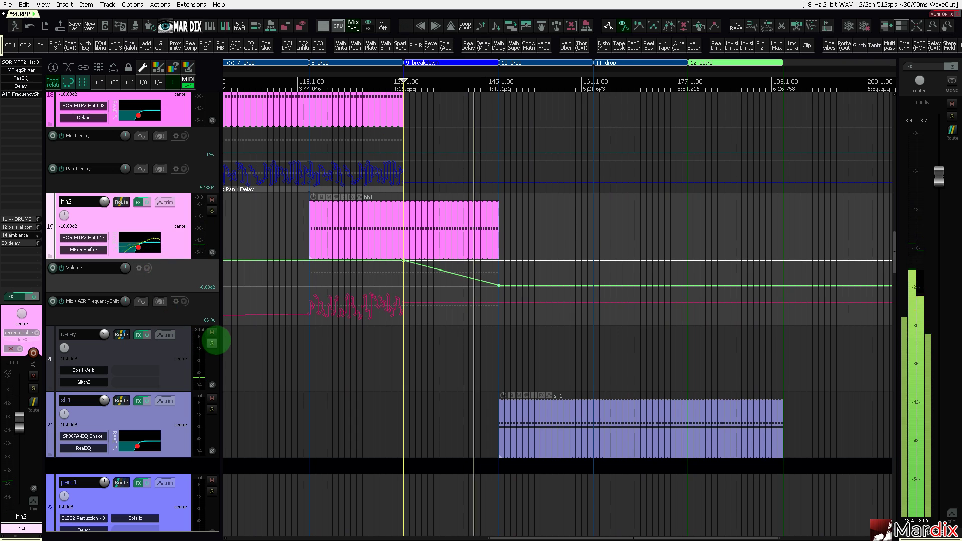
# Toggle solo on the delay track and examine the tracks up to the kick around the 9 breakdown and 10 drop.
pyautogui.click(212, 343)
pyautogui.click(212, 344)
pyautogui.scroll(10, 193, 327)
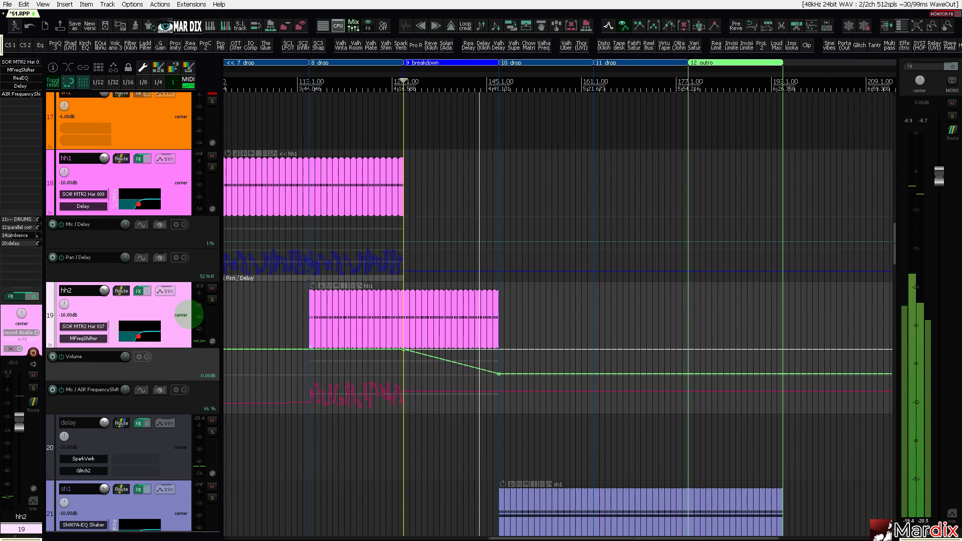
pyautogui.scroll(-3, 189, 314)
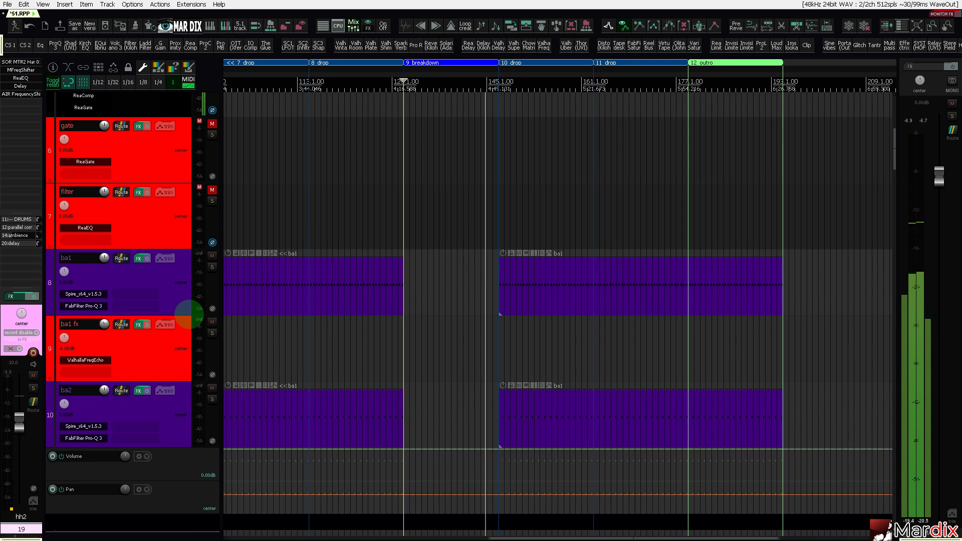
pyautogui.scroll(15, 189, 315)
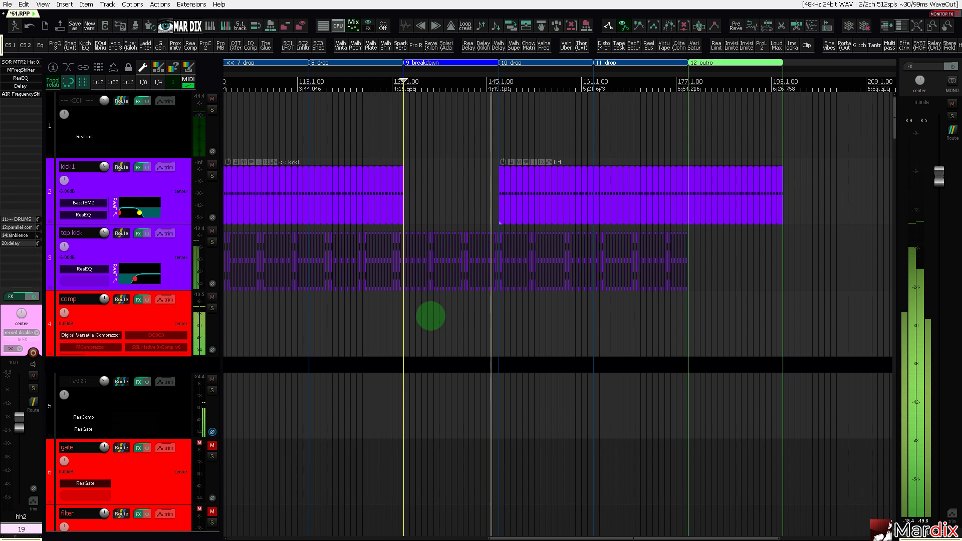
pyautogui.scroll(3, 438, 272)
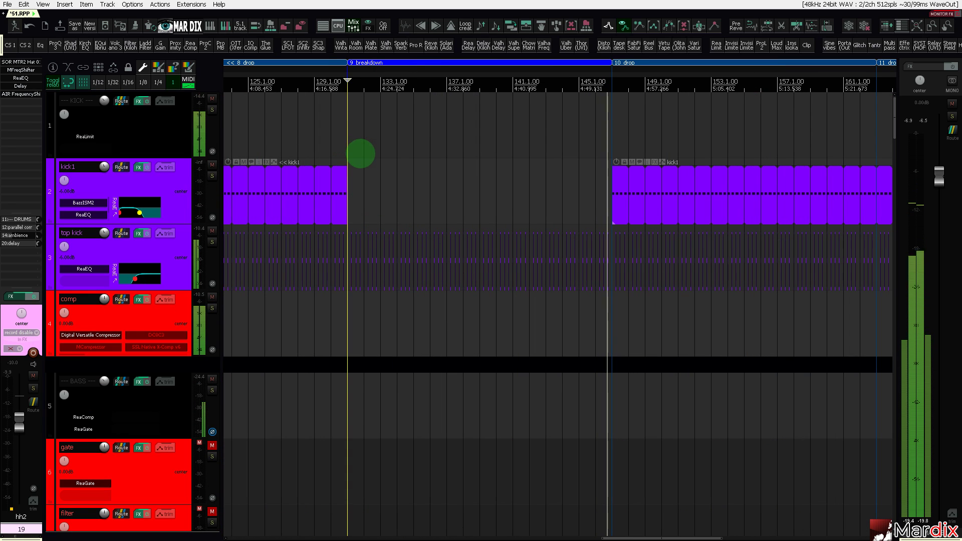
pyautogui.scroll(-2, 380, 170)
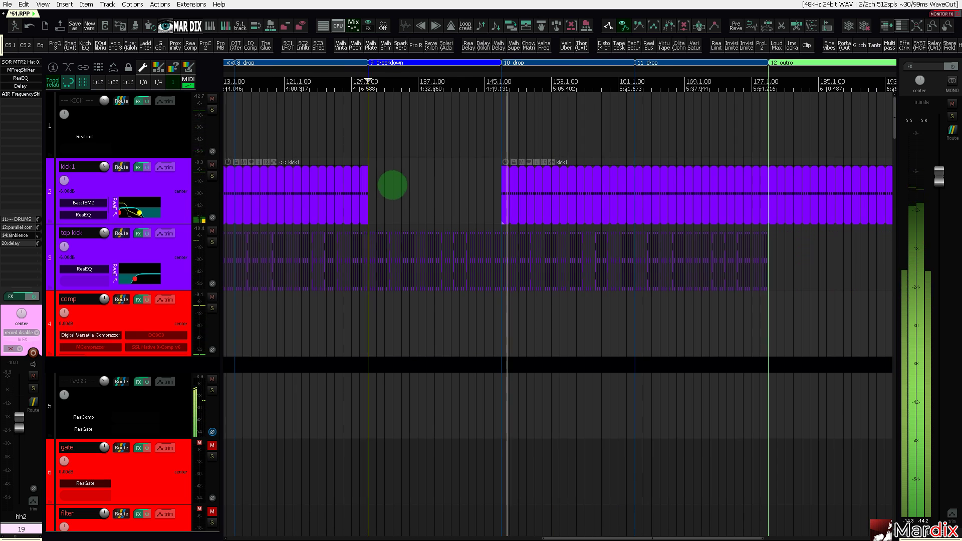
pyautogui.scroll(-2, 392, 185)
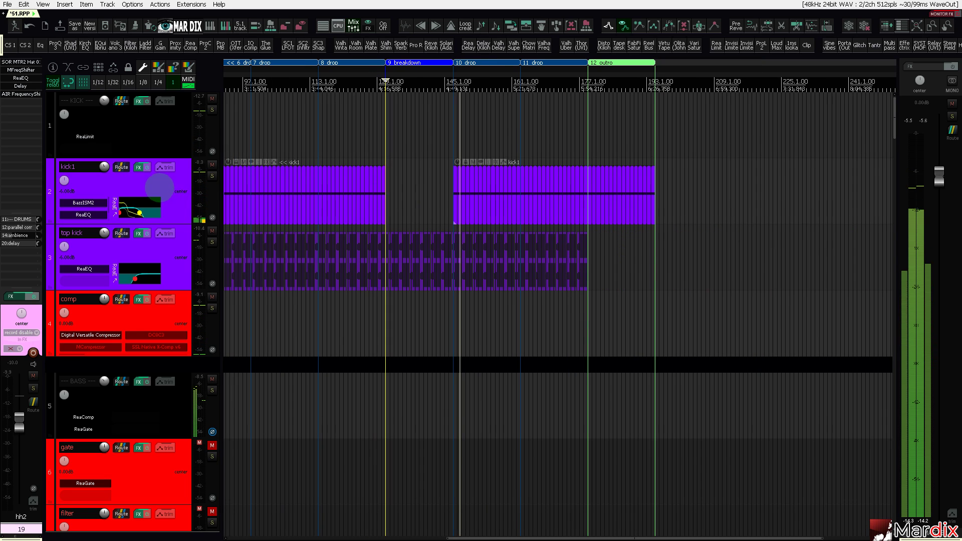
# Select the kick1 track and check the sends and receives of the KICK bus.
pyautogui.click(159, 188)
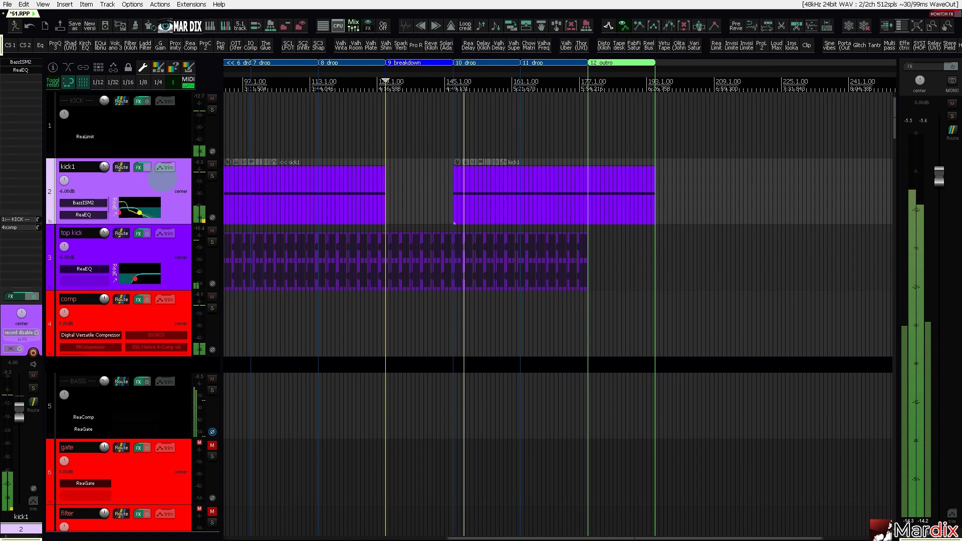
pyautogui.click(121, 100)
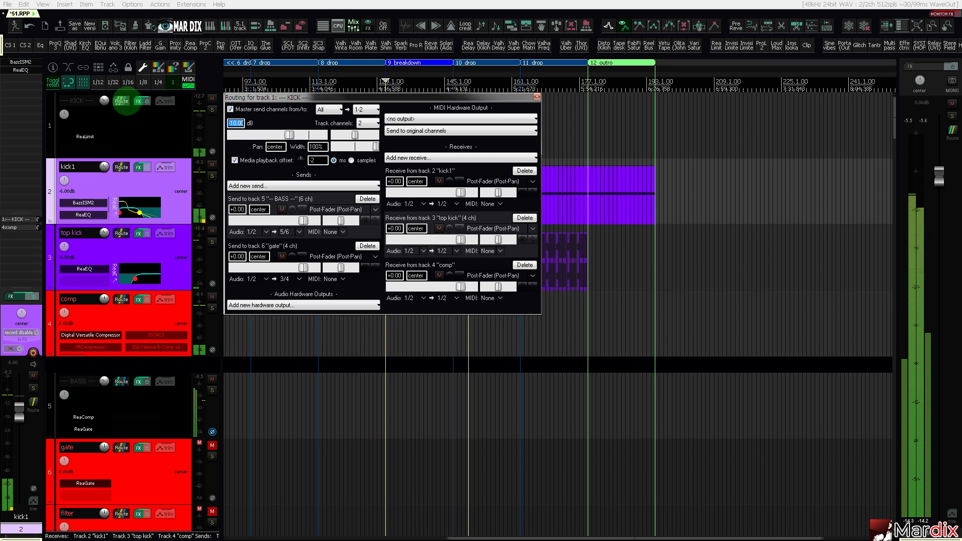
pyautogui.click(388, 116)
pyautogui.moveTo(485, 80); pyautogui.dragTo(470, 82)
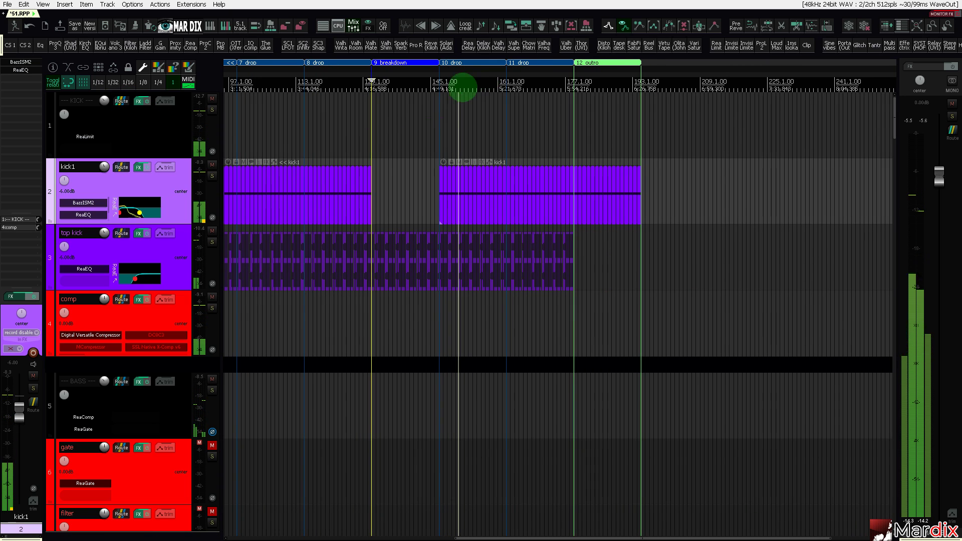
# Examine the bass, hi-hat and percussion tracks across the 10 and 11 drops during playback.
pyautogui.scroll(-10, 156, 284)
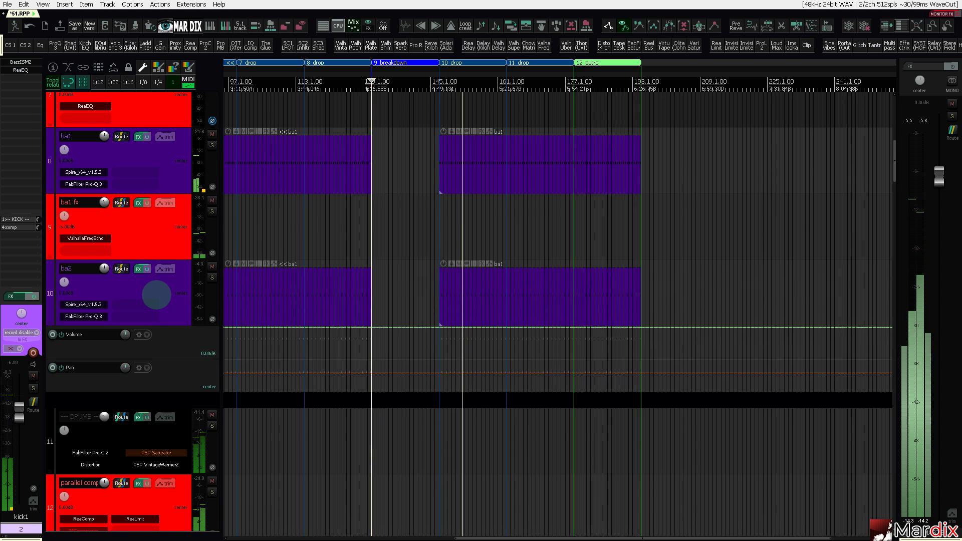
pyautogui.scroll(-5, 155, 302)
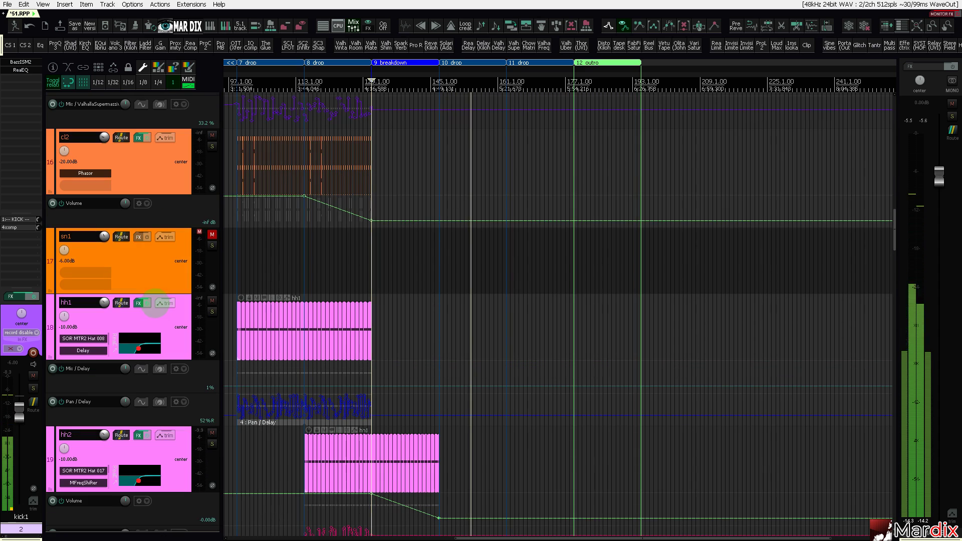
pyautogui.scroll(-8, 155, 303)
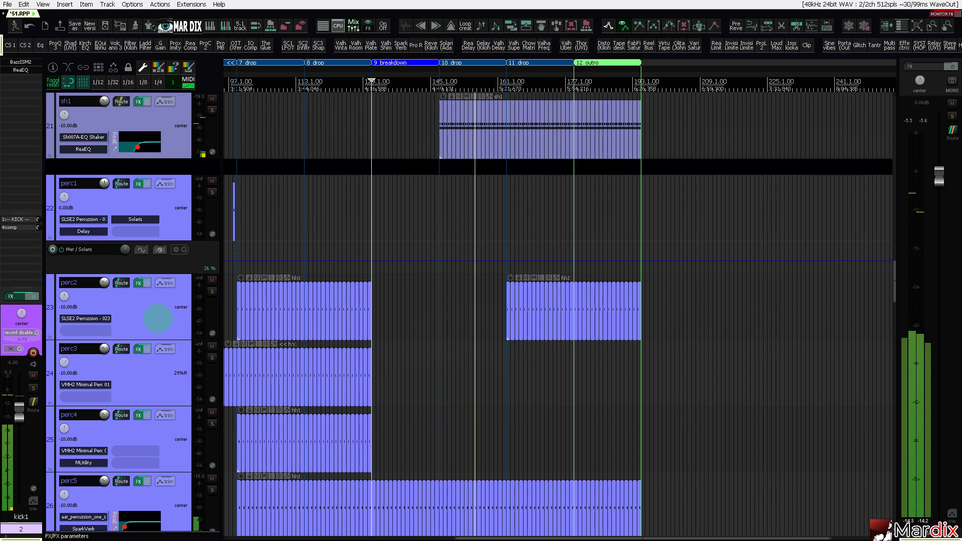
pyautogui.scroll(-3, 158, 318)
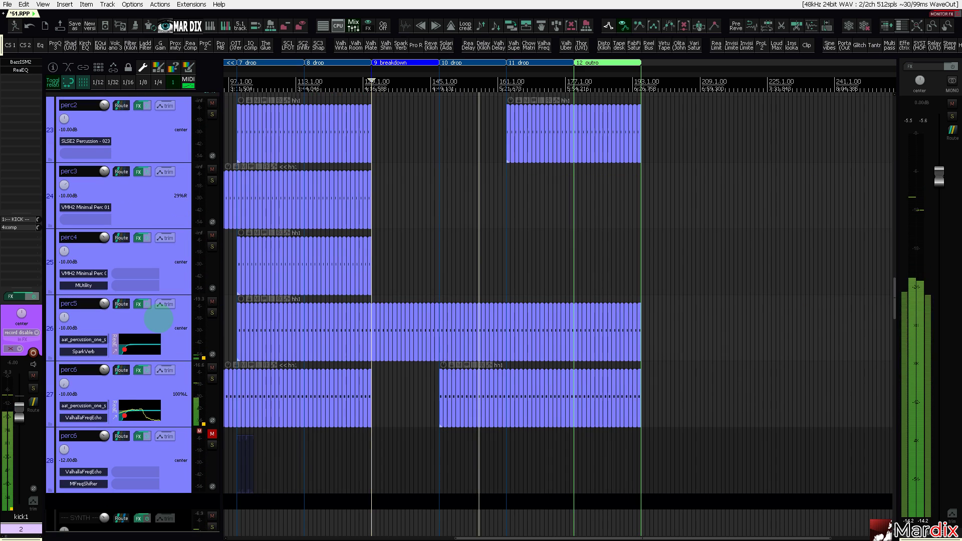
pyautogui.scroll(-3, 159, 319)
pyautogui.scroll(1, 160, 321)
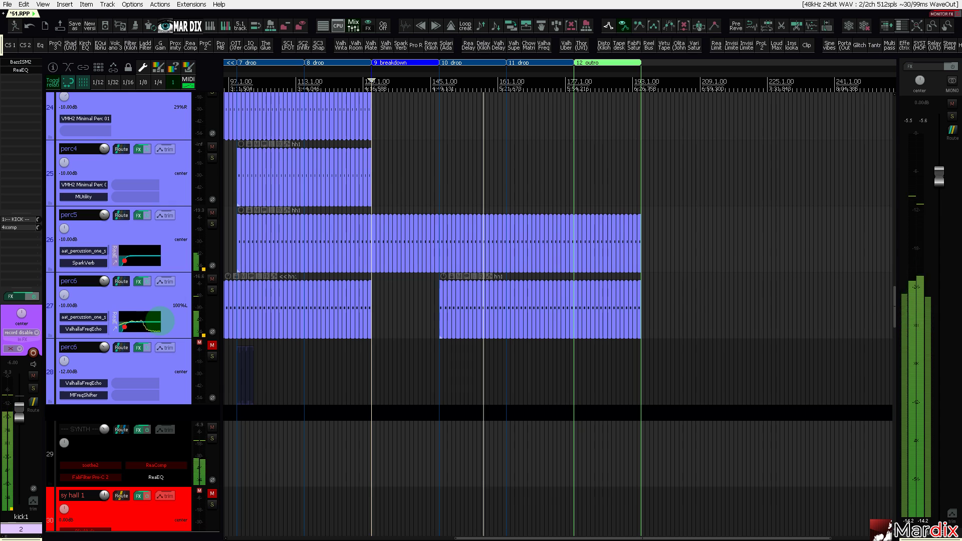
pyautogui.scroll(1, 160, 322)
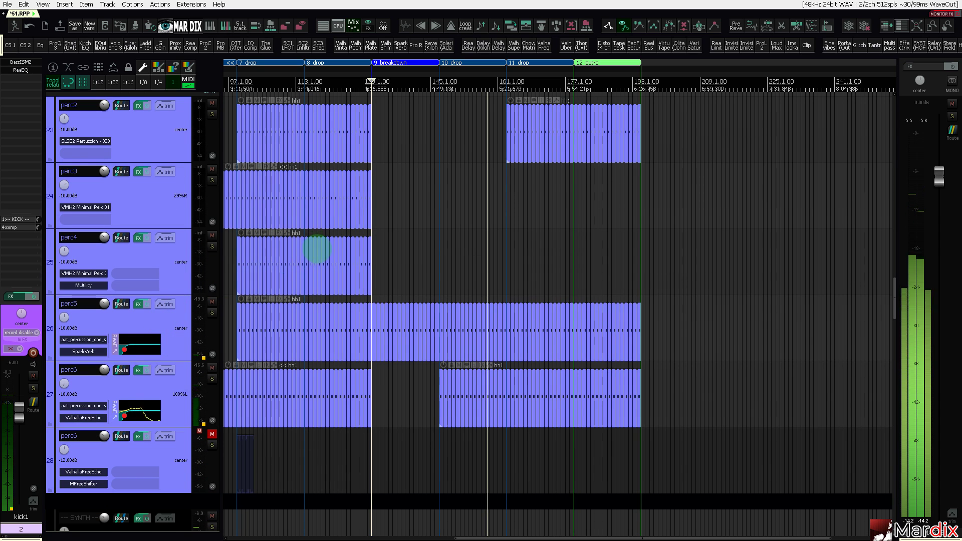
# Copy the perc4 item from the 7 and 8 drops to the start of the 11 drop, running through the 12 outro.
pyautogui.click(316, 268)
pyautogui.moveTo(310, 263)
pyautogui.mouseDown()
pyautogui.moveTo(518, 269)
pyautogui.moveTo(389, 265)
pyautogui.mouseUp()
pyautogui.scroll(4, 507, 268)
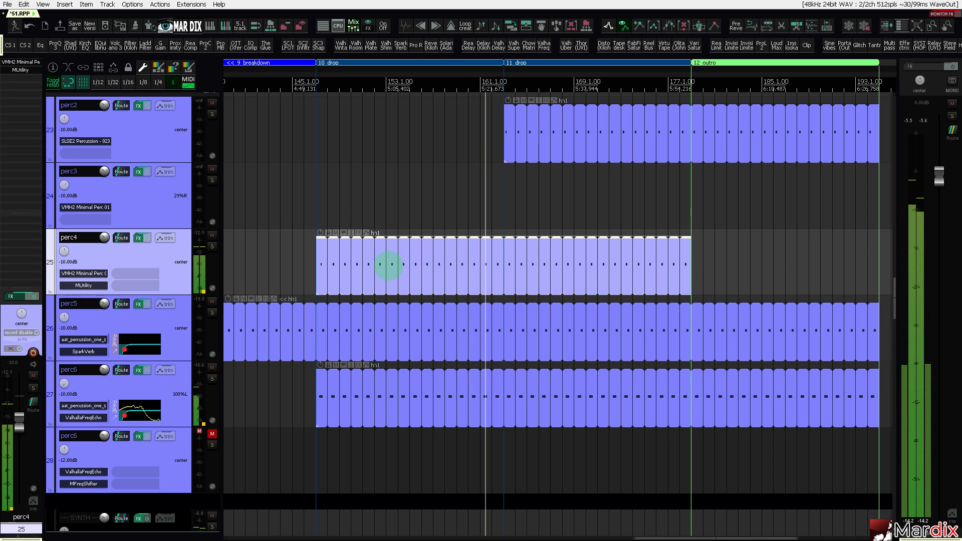
pyautogui.moveTo(361, 265); pyautogui.dragTo(553, 270)
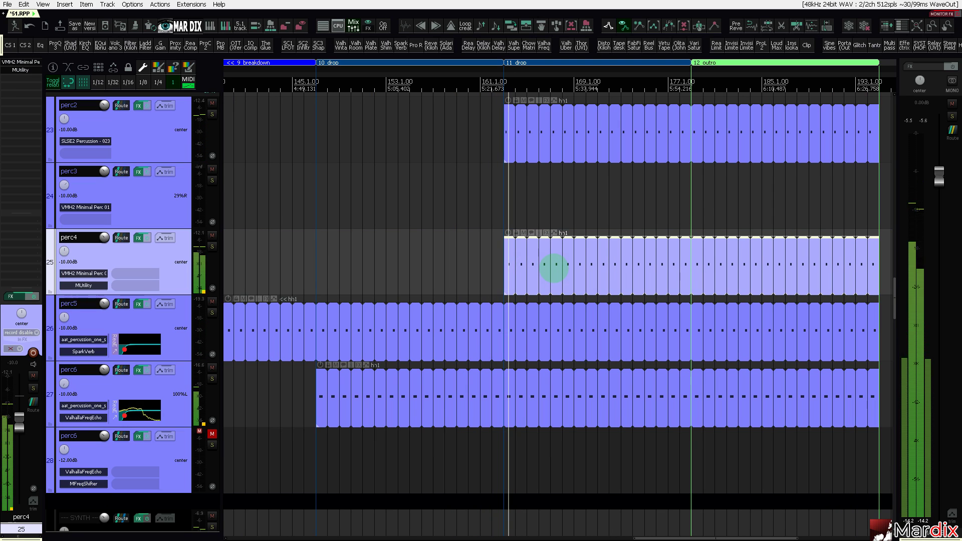
pyautogui.scroll(-2, 550, 272)
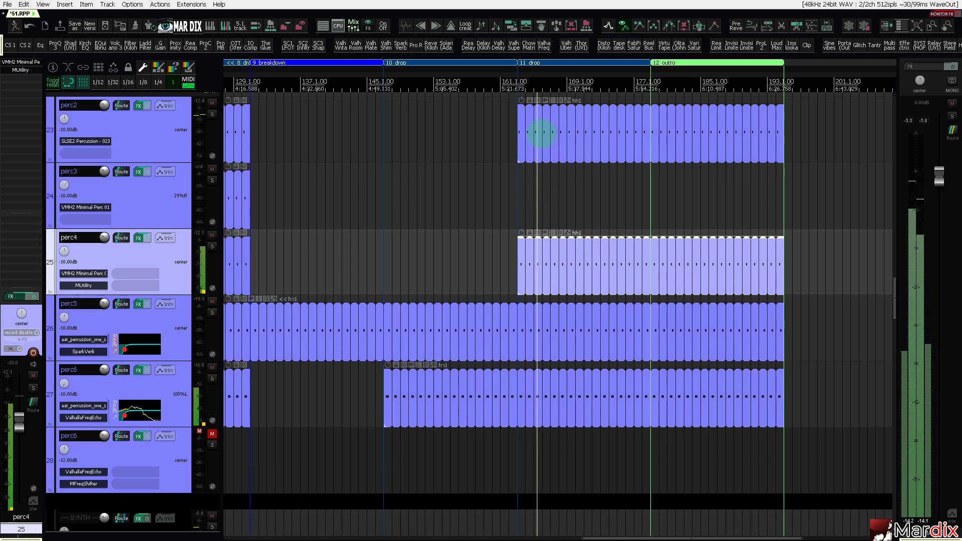
# Unmute the second perc6 track, the one with ValhallaFreqEcho and MFreqShifter.
pyautogui.scroll(-3, 541, 167)
pyautogui.scroll(-2, 541, 167)
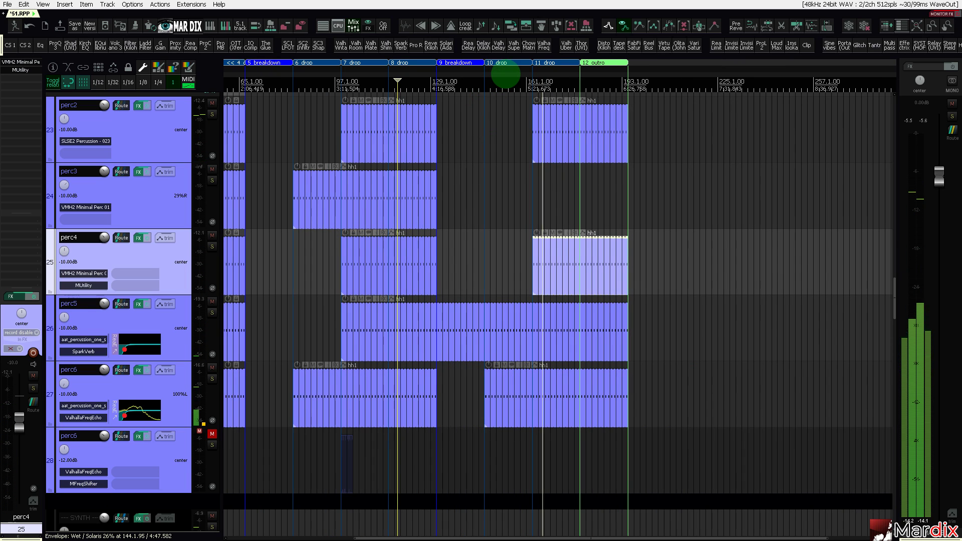
pyautogui.moveTo(505, 74); pyautogui.dragTo(524, 74)
pyautogui.scroll(-3, 179, 250)
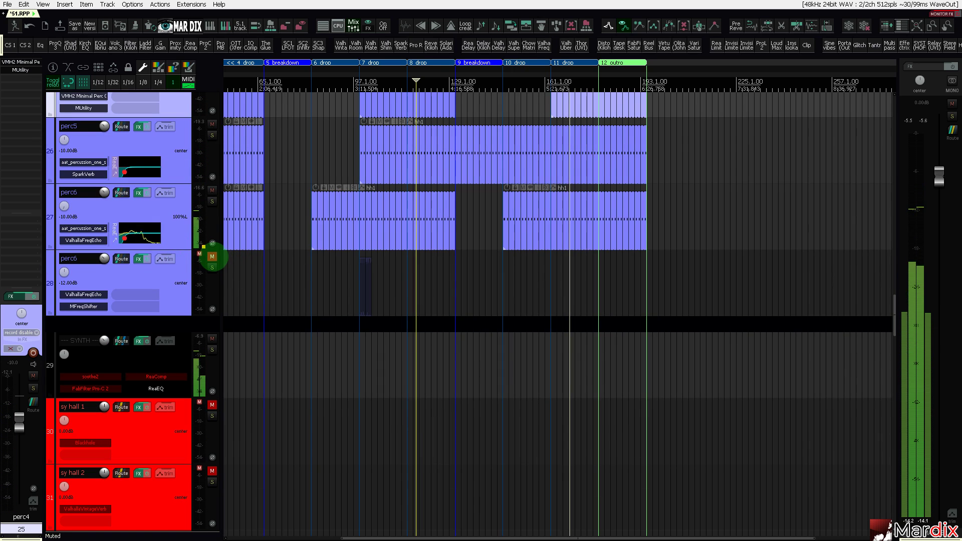
pyautogui.click(212, 256)
pyautogui.scroll(6, 351, 286)
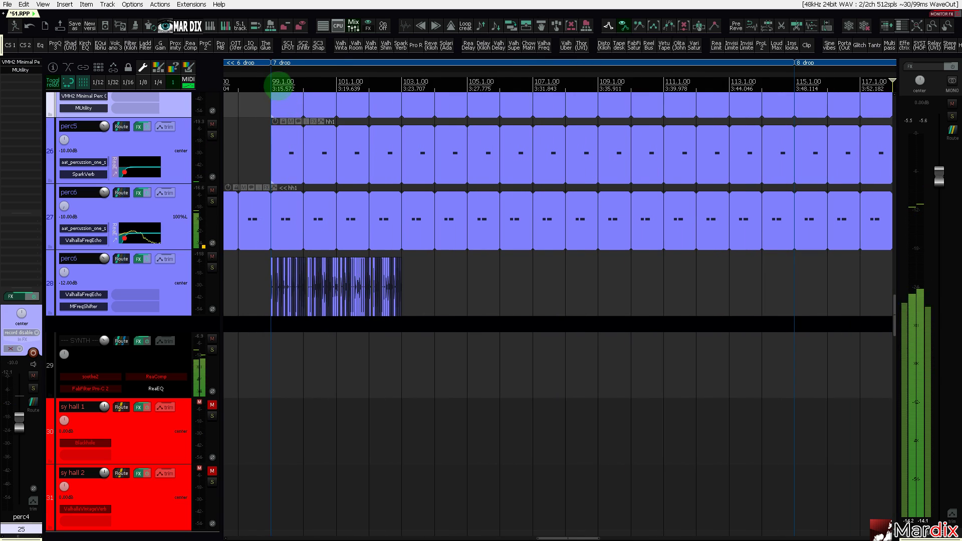
# Play back the unmuted perc6 part from the start of the 7 drop and again from bar 101.
pyautogui.scroll(1, 278, 86)
pyautogui.click(275, 86)
pyautogui.scroll(-2, 354, 300)
pyautogui.scroll(3, 333, 298)
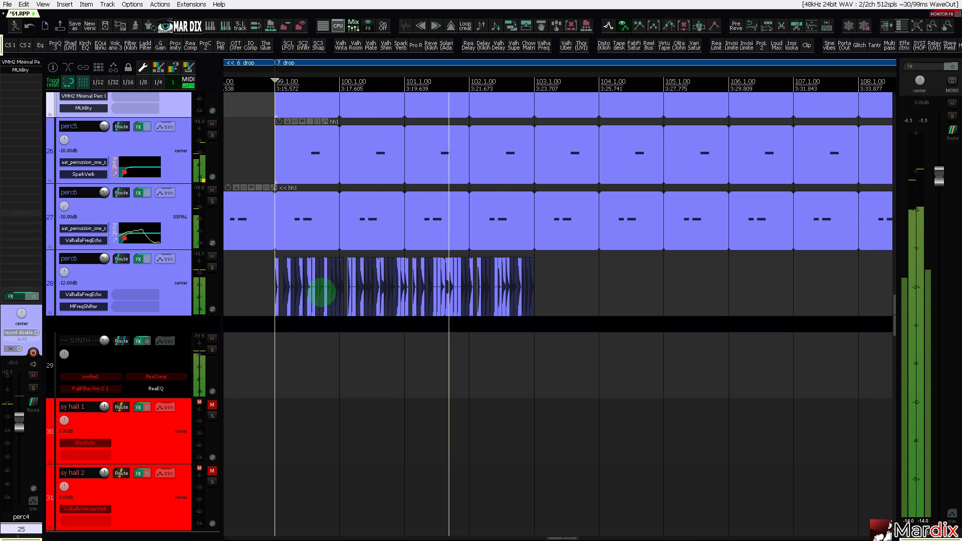
pyautogui.click(414, 85)
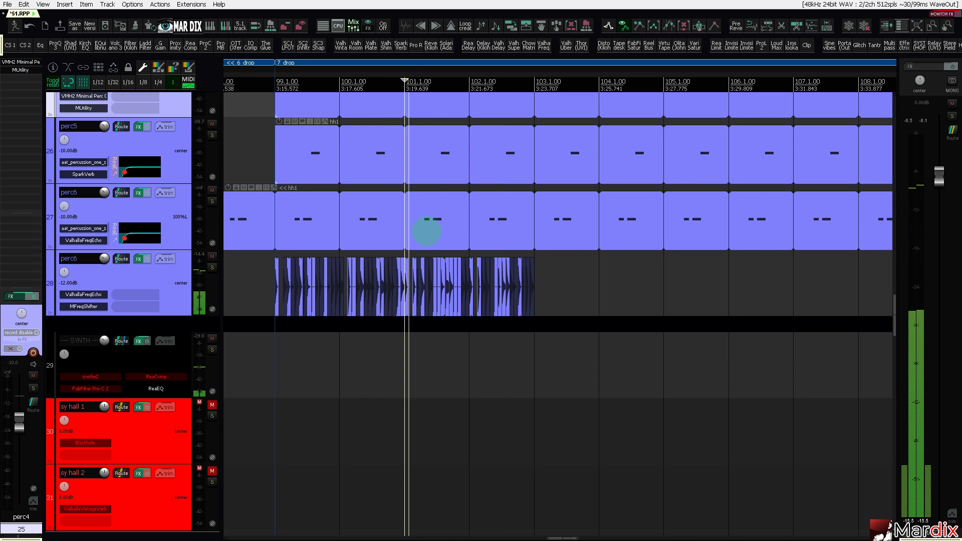
pyautogui.scroll(3, 428, 200)
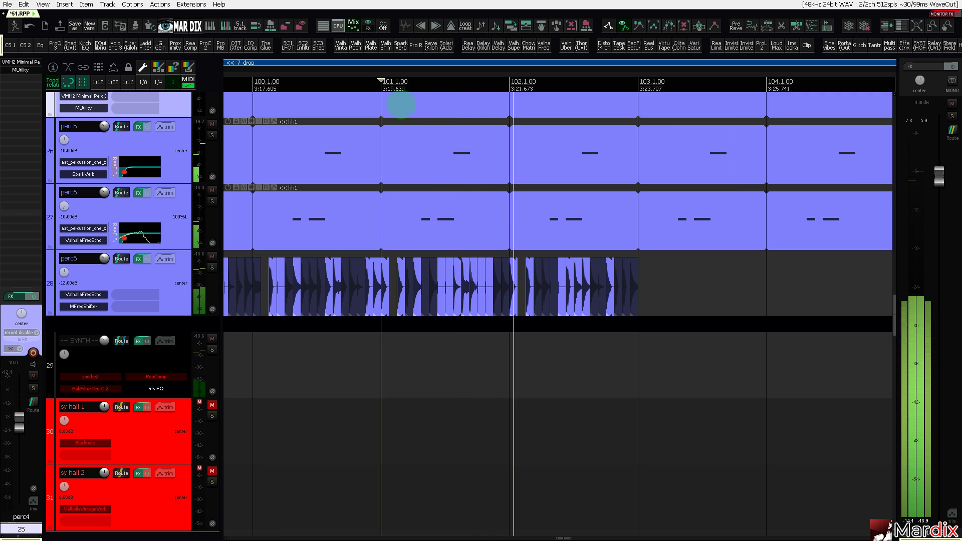
pyautogui.click(389, 83)
pyautogui.scroll(-3, 393, 172)
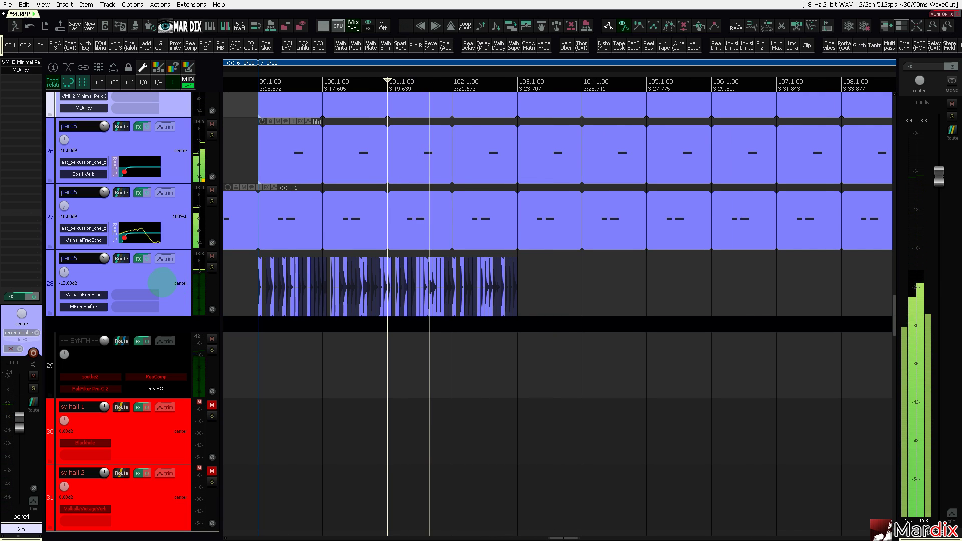
# Select all slices of the four-bar perc6 part at bar 99 and duplicate them to fill the 7 drop.
pyautogui.click(174, 280)
pyautogui.scroll(-2, 278, 279)
pyautogui.moveTo(246, 277); pyautogui.dragTo(536, 288)
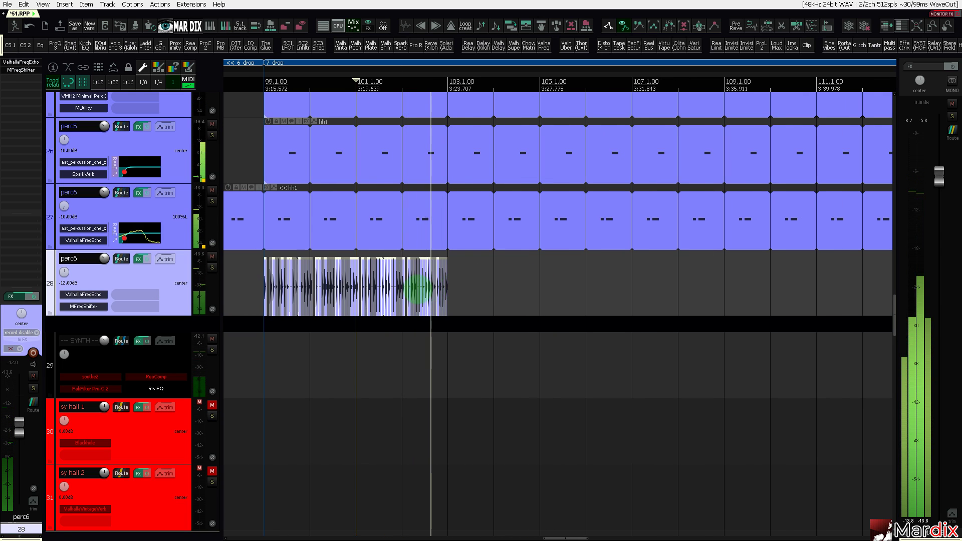
pyautogui.moveTo(393, 283); pyautogui.dragTo(601, 286)
pyautogui.moveTo(657, 276)
pyautogui.mouseDown()
pyautogui.moveTo(258, 290)
pyautogui.moveTo(687, 284)
pyautogui.moveTo(657, 282)
pyautogui.mouseUp()
pyautogui.scroll(-2, 658, 282)
pyautogui.moveTo(673, 76); pyautogui.dragTo(533, 74)
# Copy the whole perc6 block of the 7 drop so it also fills the 8 drop up to the 9 breakdown.
pyautogui.moveTo(711, 272); pyautogui.dragTo(293, 285)
pyautogui.moveTo(386, 281); pyautogui.dragTo(766, 285)
pyautogui.scroll(-3, 660, 75)
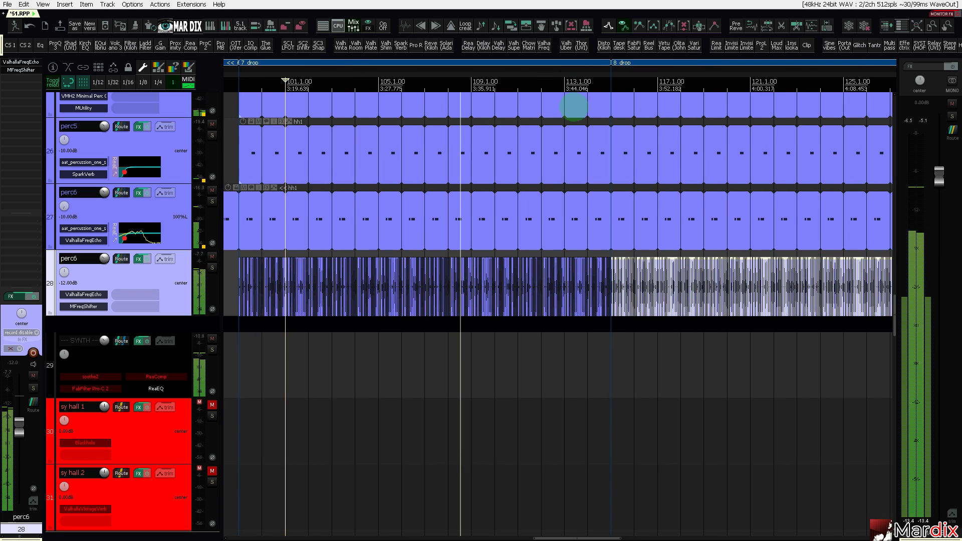
pyautogui.moveTo(627, 73); pyautogui.dragTo(559, 74)
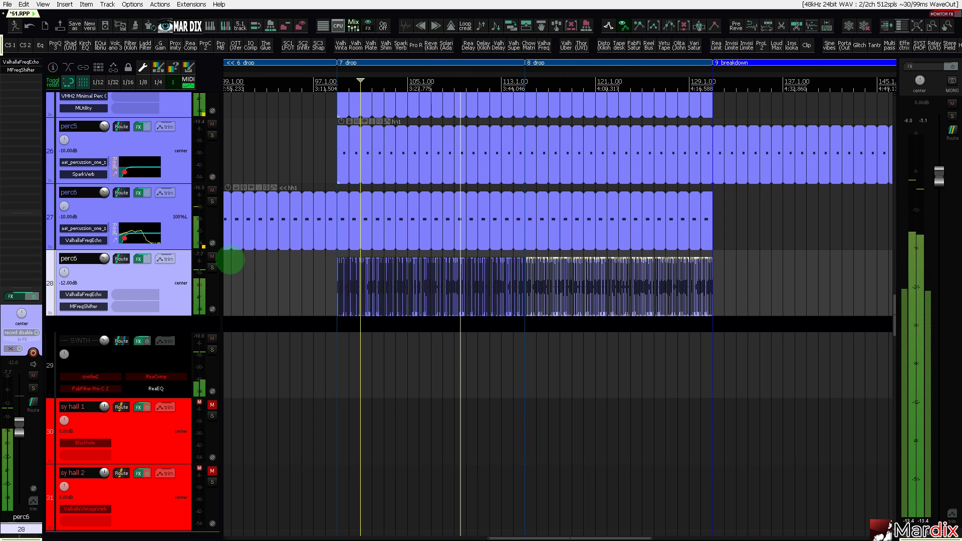
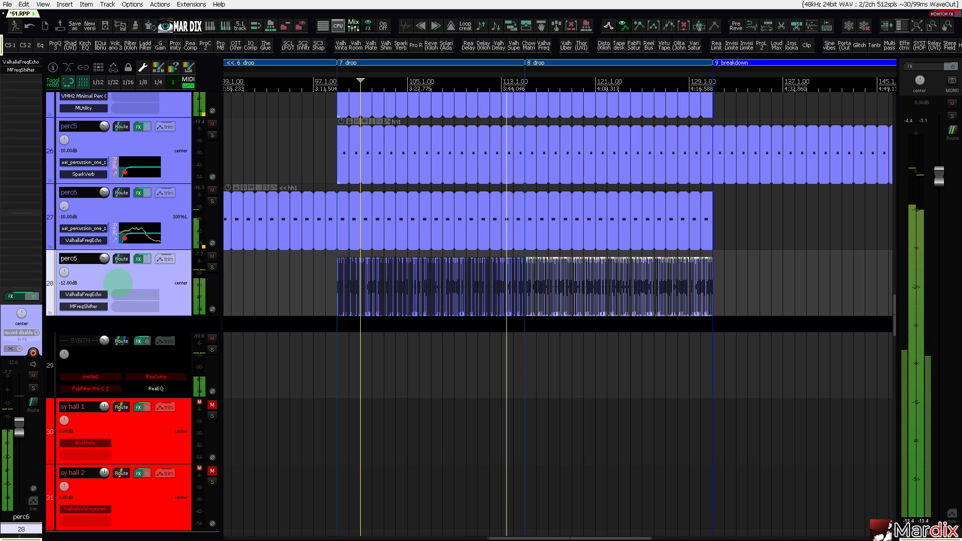
# Open ValhallaFreqEcho on the second perc6 track and set its mix to 40% and its shift to 0.05 Hz.
pyautogui.click(83, 294)
pyautogui.moveTo(381, 258); pyautogui.dragTo(324, 245)
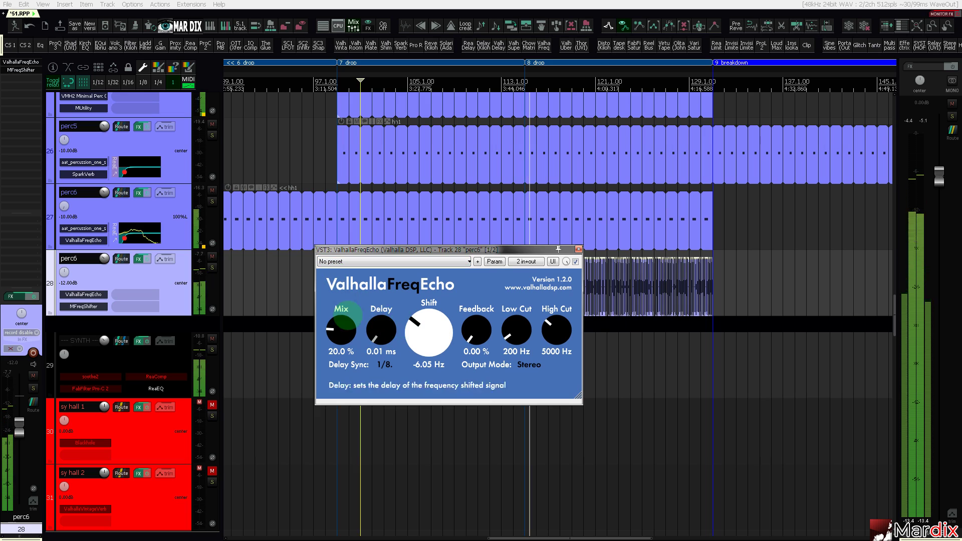
pyautogui.click(90, 296)
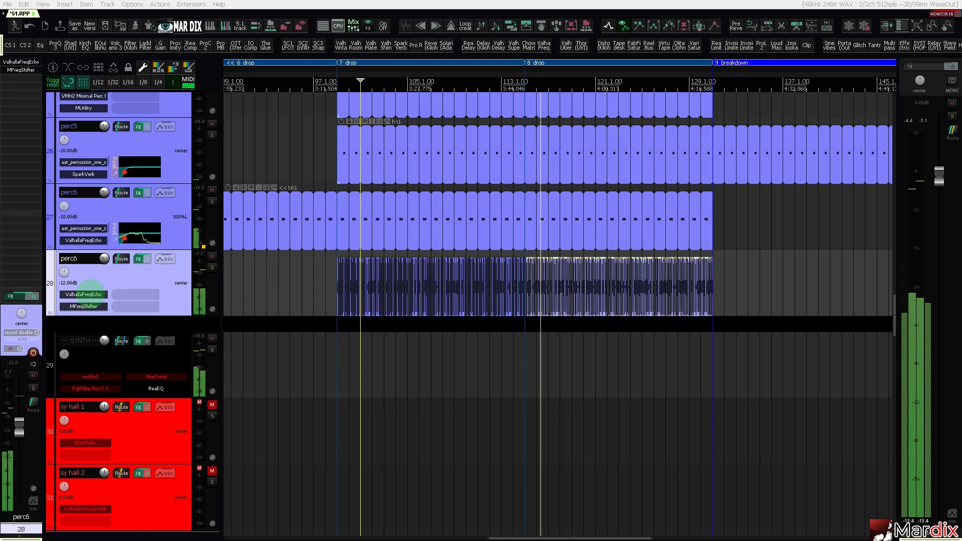
pyautogui.click(90, 296)
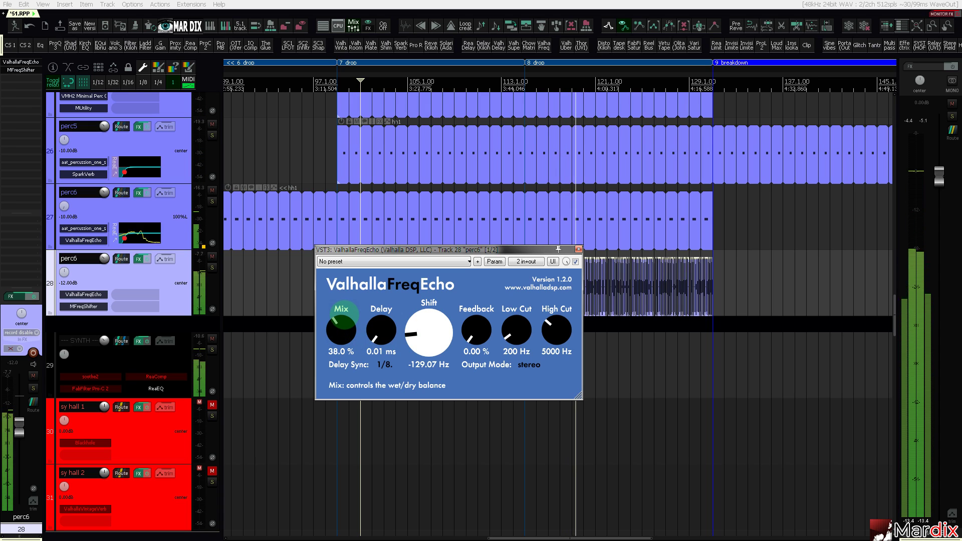
pyautogui.press('Return')
pyautogui.moveTo(437, 339); pyautogui.dragTo(441, 288)
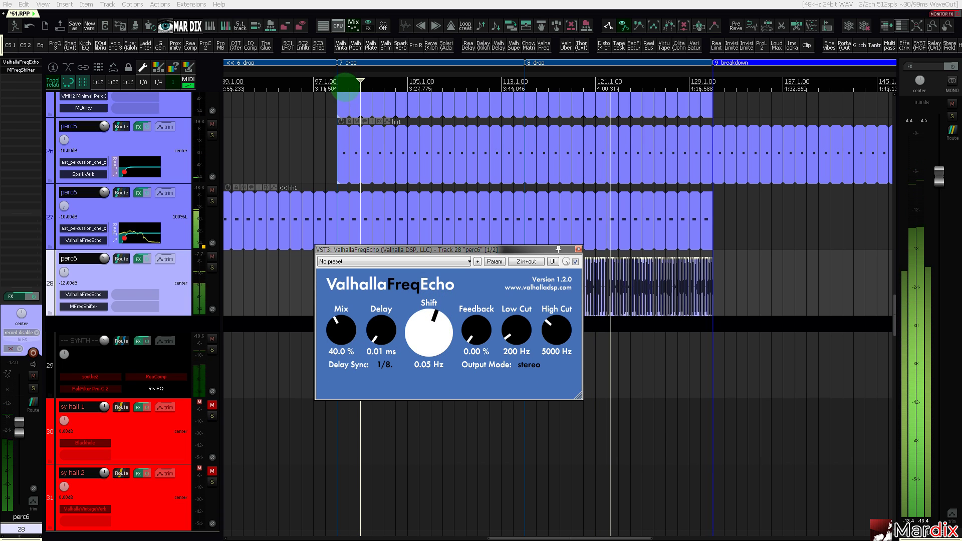
pyautogui.moveTo(397, 250); pyautogui.dragTo(331, 369)
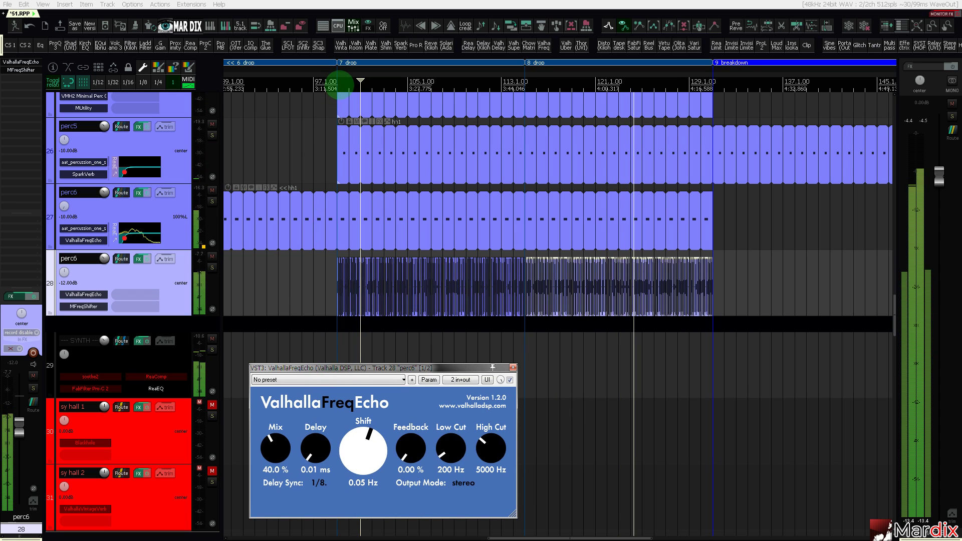
# Solo the second perc6 track from the 7 drop and set ValhallaFreqEcho's shift to 1000 Hz, feedback to 20% and low cut to 20 Hz.
pyautogui.click(339, 86)
pyautogui.moveTo(366, 369); pyautogui.dragTo(364, 112)
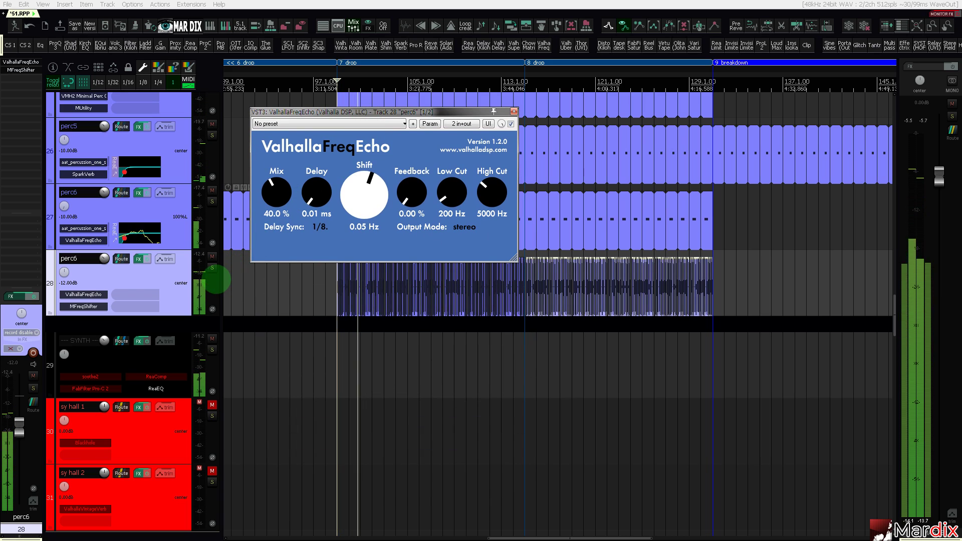
pyautogui.click(213, 268)
pyautogui.moveTo(350, 112); pyautogui.dragTo(376, 248)
pyautogui.moveTo(393, 286); pyautogui.dragTo(405, 268)
pyautogui.moveTo(434, 325); pyautogui.dragTo(517, 306)
pyautogui.doubleClick(436, 350)
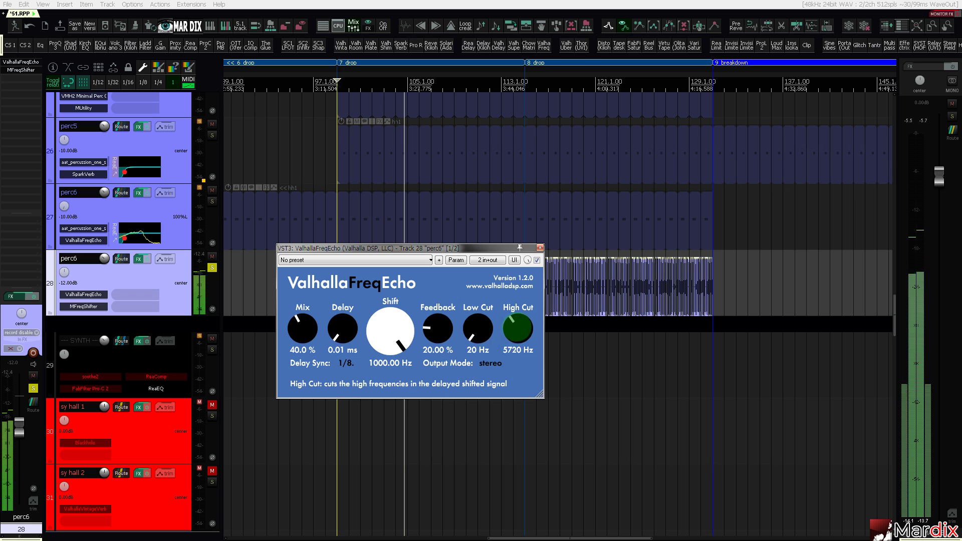
# Modulate ValhallaFreqEcho's high cut with a tempo-synced sine LFO at full strength and a speed of 32 QN.
pyautogui.moveTo(516, 248); pyautogui.dragTo(516, 275)
pyautogui.click(457, 261)
pyautogui.click(536, 311)
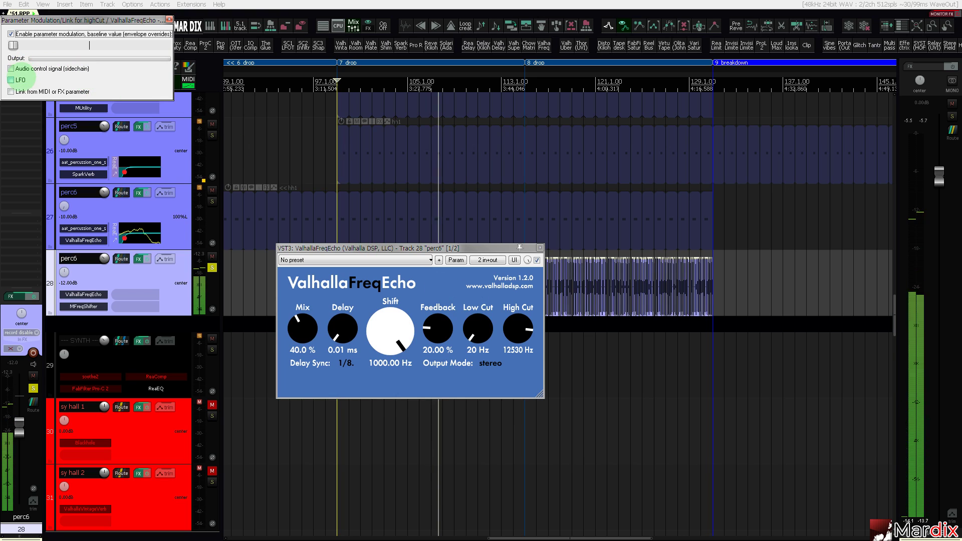
pyautogui.click(25, 79)
pyautogui.moveTo(79, 103); pyautogui.dragTo(38, 106)
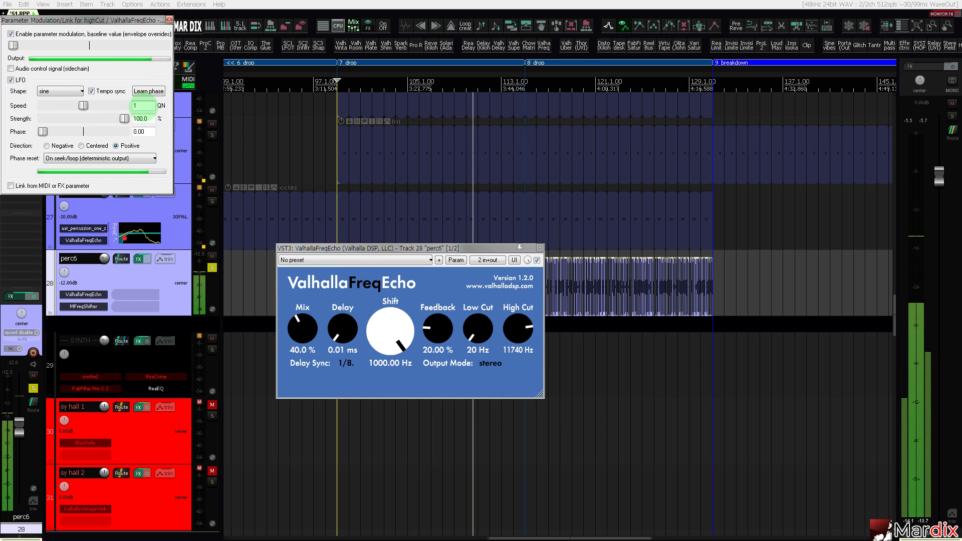
pyautogui.write('6')
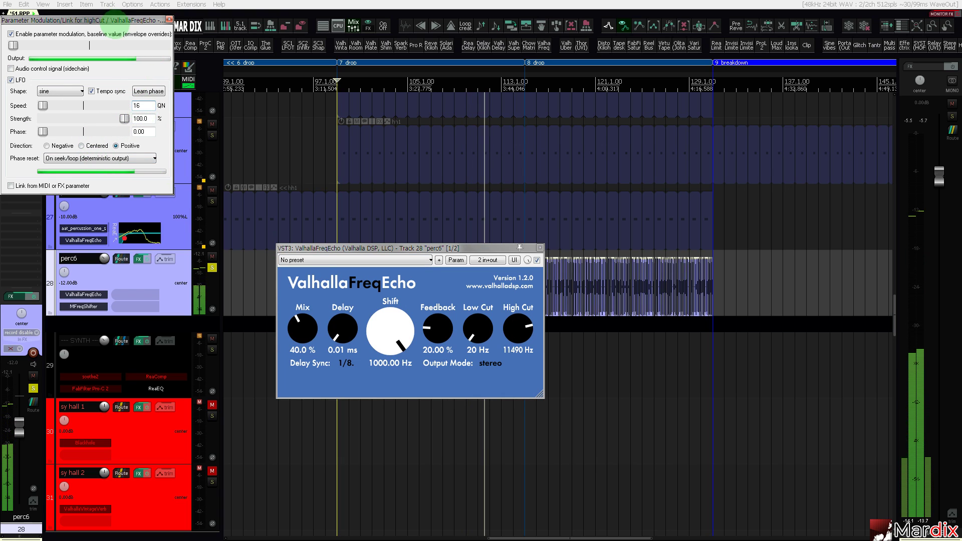
pyautogui.moveTo(144, 105); pyautogui.dragTo(121, 105)
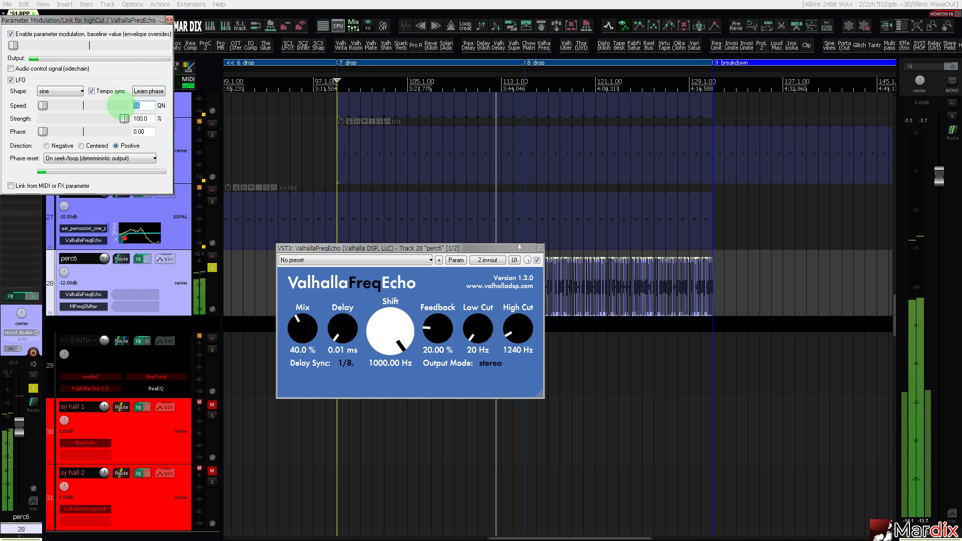
pyautogui.write('32')
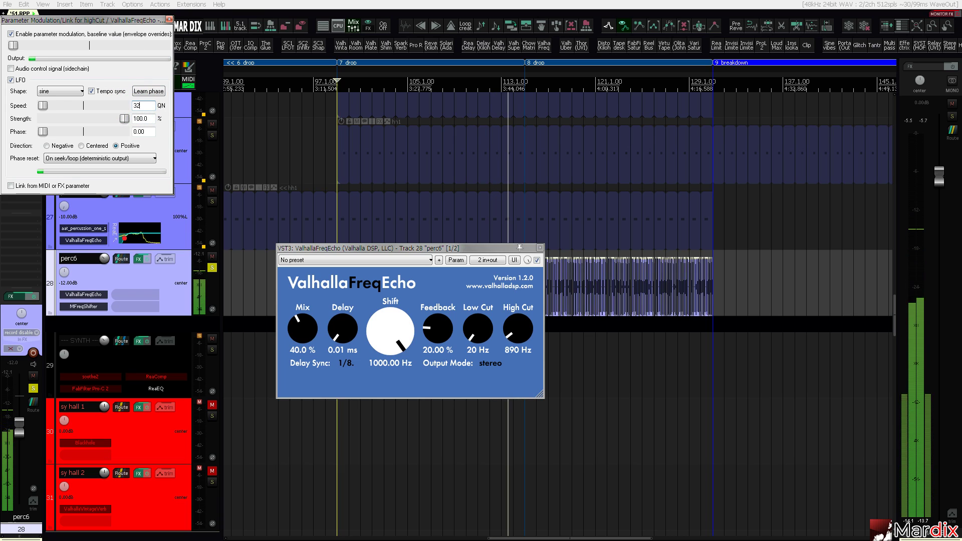
pyautogui.click(169, 19)
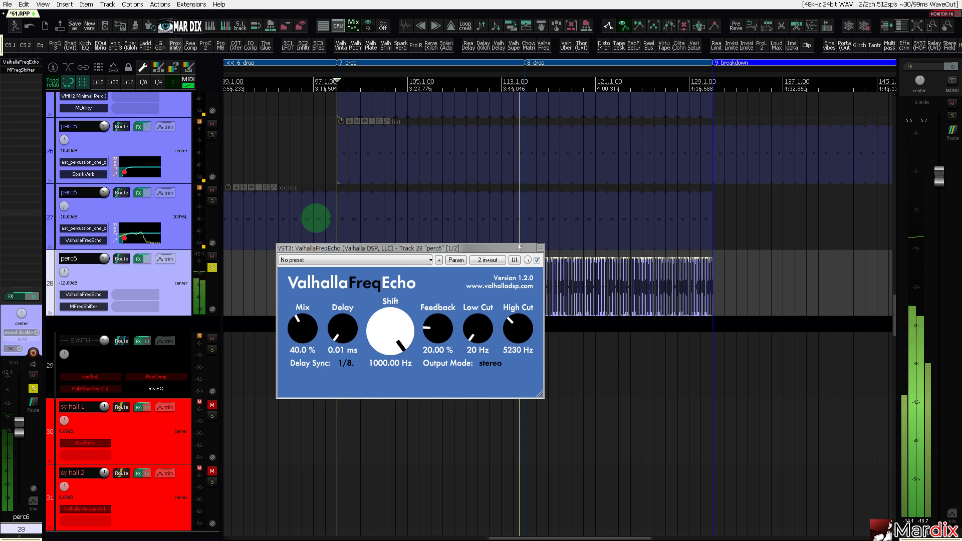
# Set ValhallaFreqEcho's low cut to 1000 Hz and enable a tempo-synced LFO on it at 1 QN and 100% strength.
pyautogui.moveTo(422, 250); pyautogui.dragTo(425, 240)
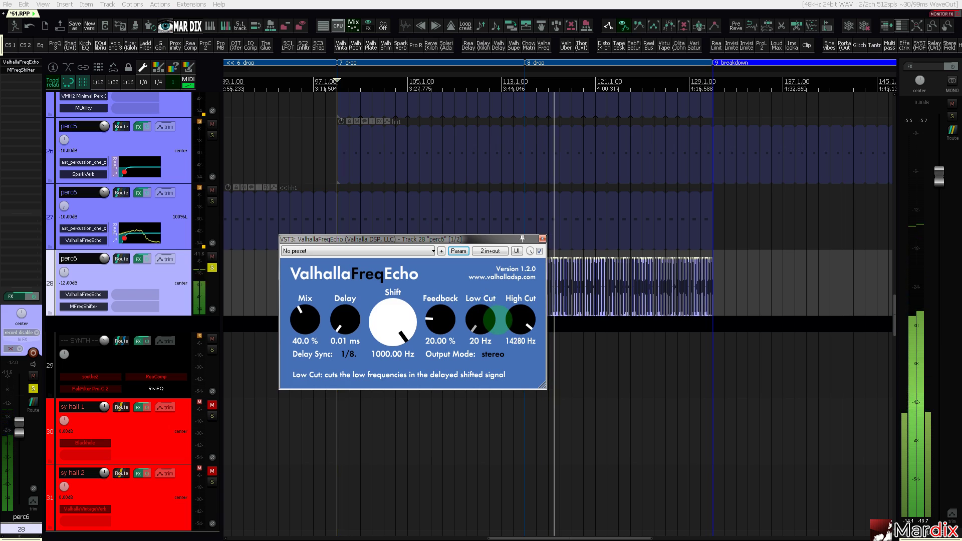
pyautogui.moveTo(484, 319); pyautogui.dragTo(484, 297)
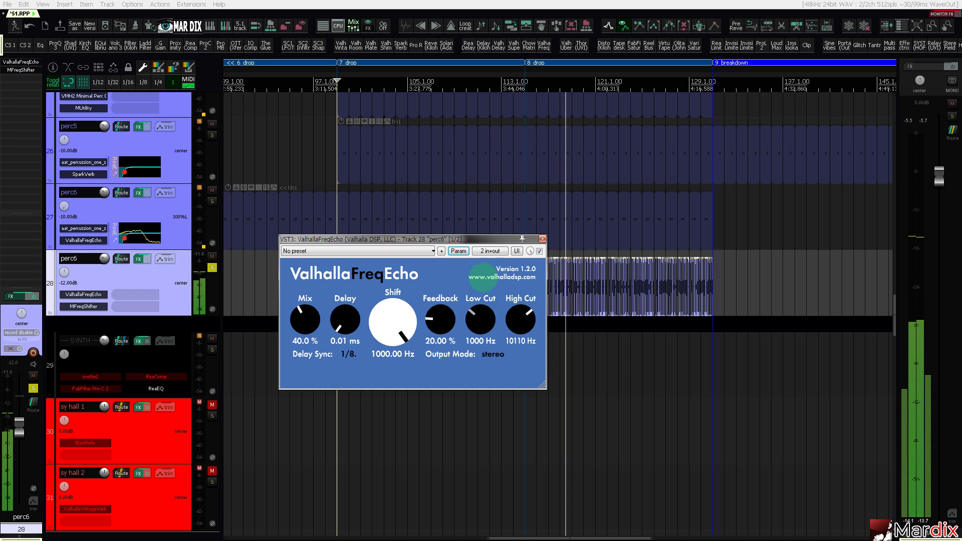
pyautogui.moveTo(482, 258)
pyautogui.mouseDown()
pyautogui.moveTo(481, 232)
pyautogui.moveTo(490, 325)
pyautogui.moveTo(495, 244)
pyautogui.moveTo(470, 263)
pyautogui.mouseUp()
pyautogui.click(459, 251)
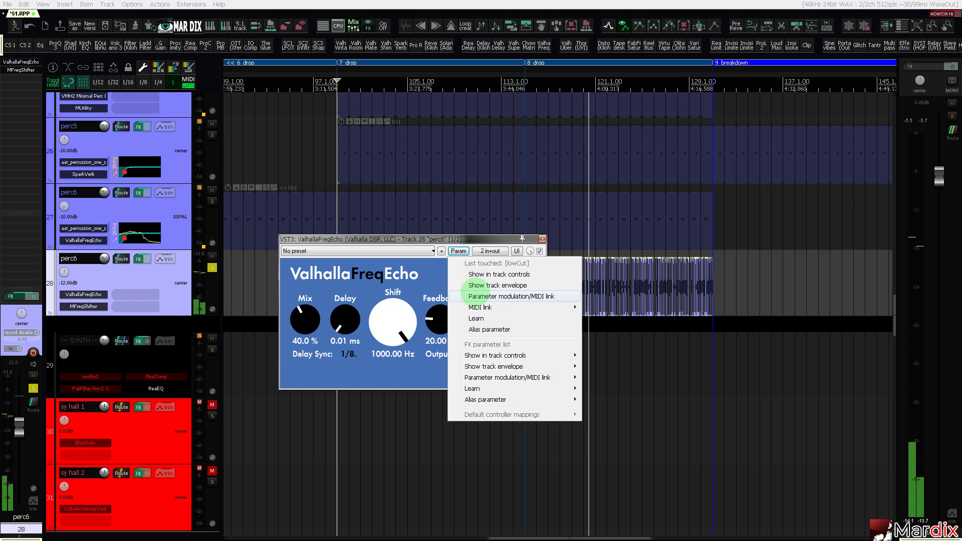
pyautogui.click(474, 293)
pyautogui.click(11, 80)
pyautogui.click(92, 106)
pyautogui.moveTo(92, 105); pyautogui.dragTo(140, 105)
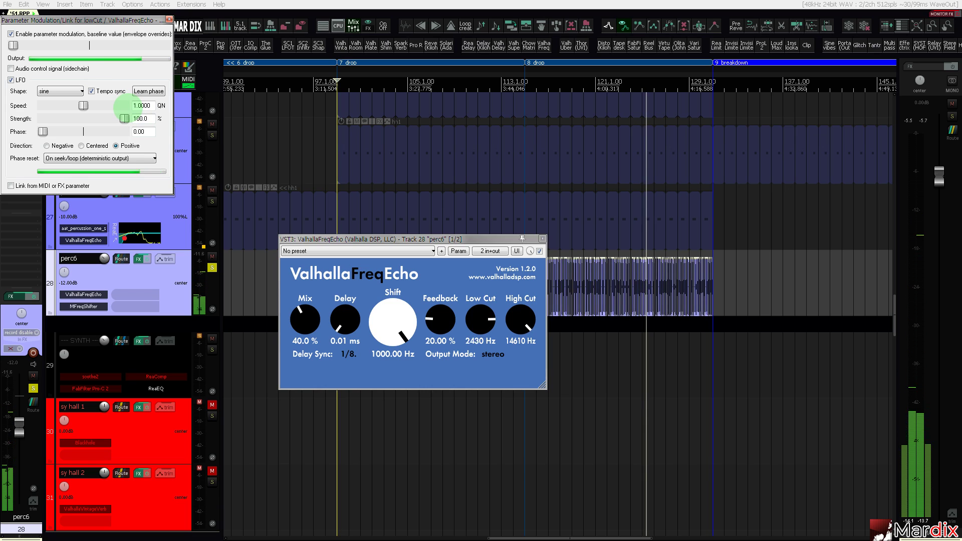
# Change the low-cut LFO's shape to square and close its modulation window.
pyautogui.moveTo(90, 20); pyautogui.dragTo(189, 230)
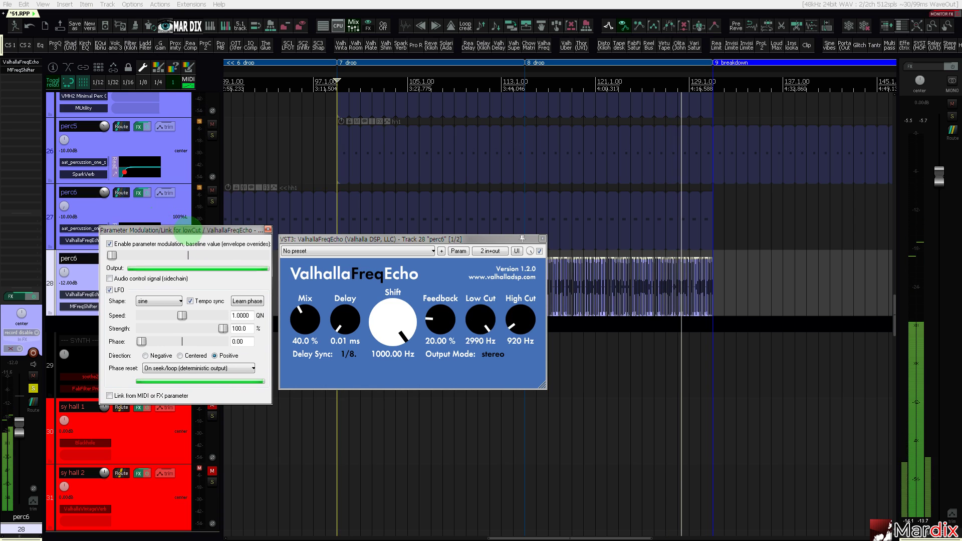
pyautogui.click(174, 301)
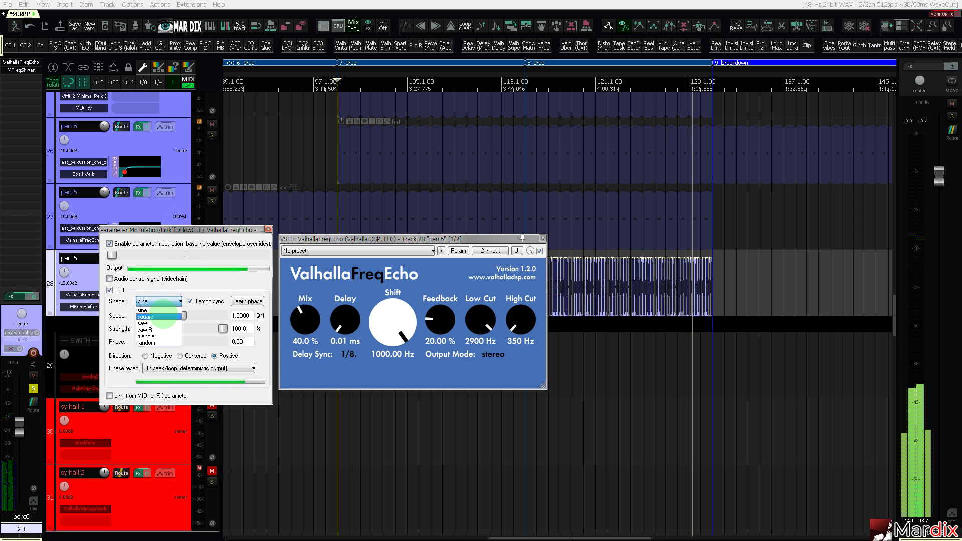
pyautogui.click(168, 315)
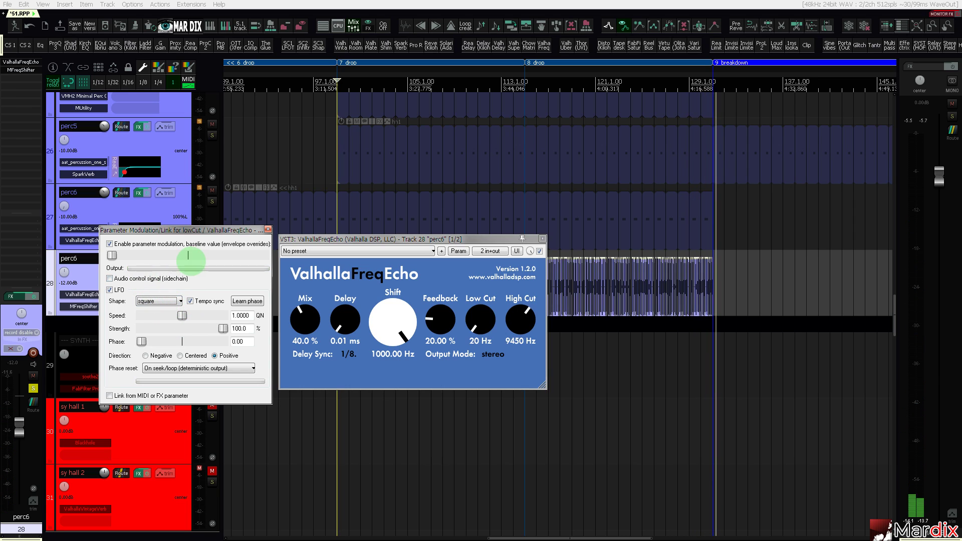
pyautogui.click(268, 230)
# Play from about bar 103, set ValhallaFreqEcho's shift to 11.31 Hz, and unsolo the second perc6 track.
pyautogui.click(418, 201)
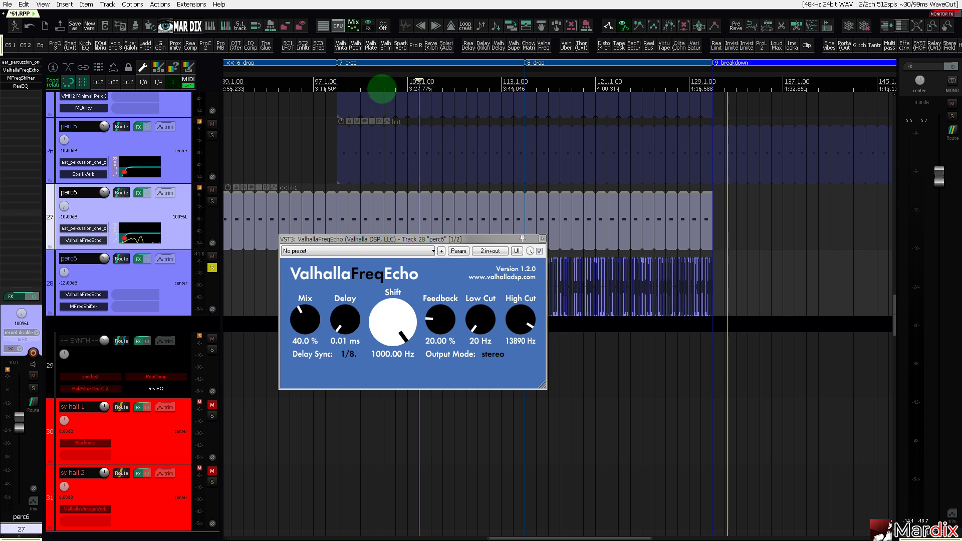
pyautogui.click(384, 85)
pyautogui.moveTo(354, 240); pyautogui.dragTo(354, 234)
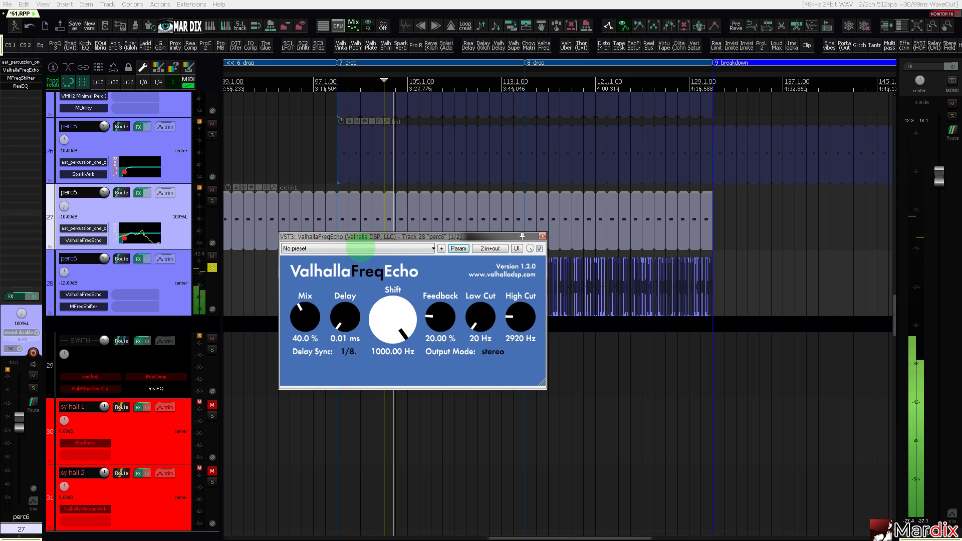
pyautogui.moveTo(390, 323); pyautogui.dragTo(394, 364)
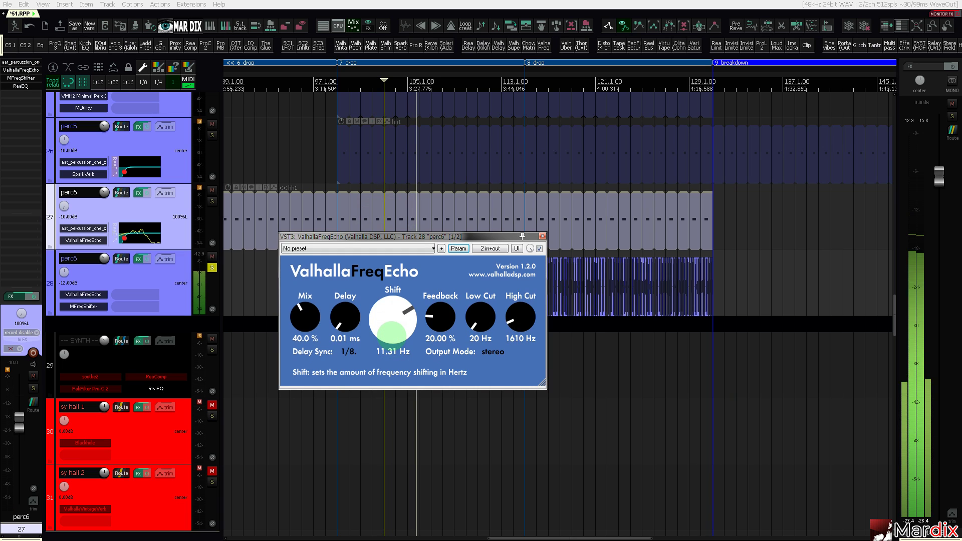
pyautogui.click(212, 268)
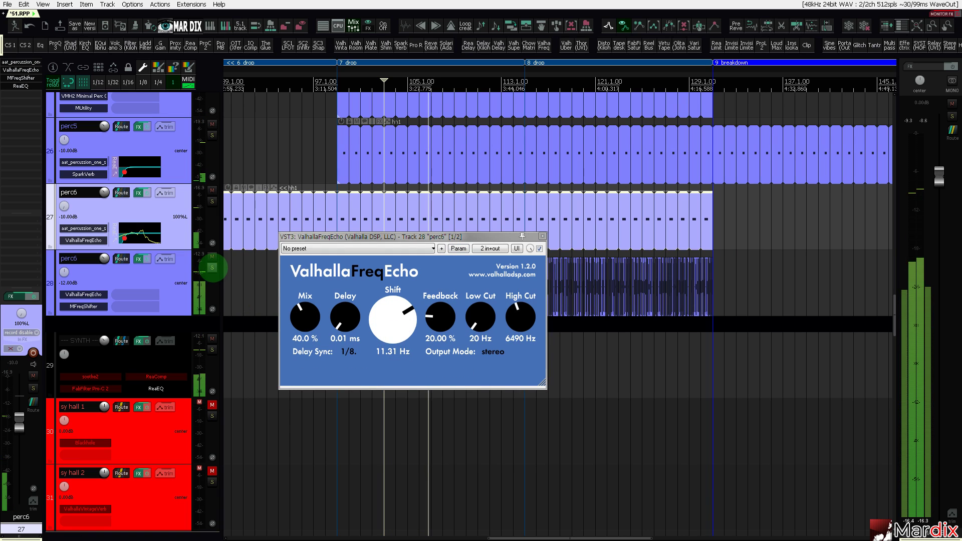
# Set ValhallaFreqEcho's shift to 1000 Hz, try a dotted 1/16 delay sync and change it to straight 1/8.
pyautogui.moveTo(303, 239); pyautogui.dragTo(286, 305)
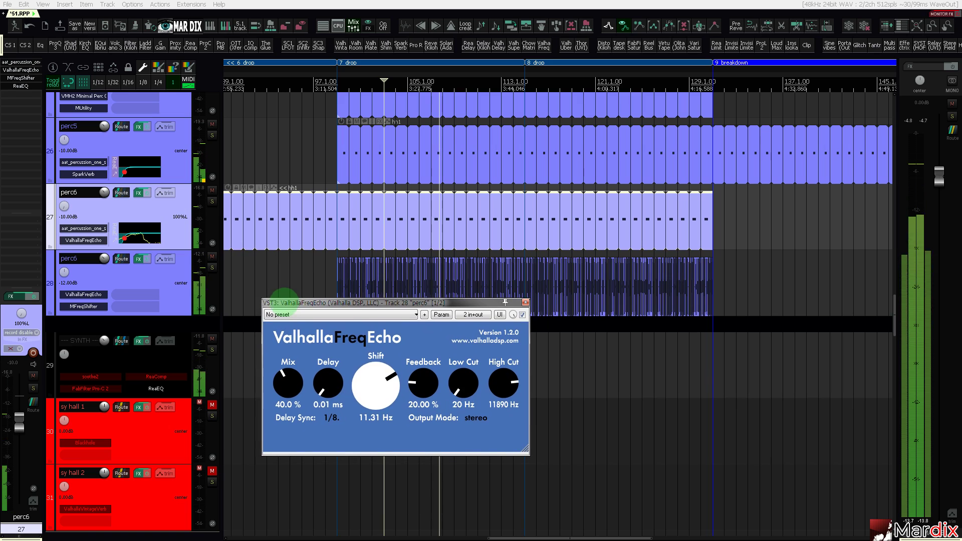
pyautogui.moveTo(364, 388); pyautogui.dragTo(322, 243)
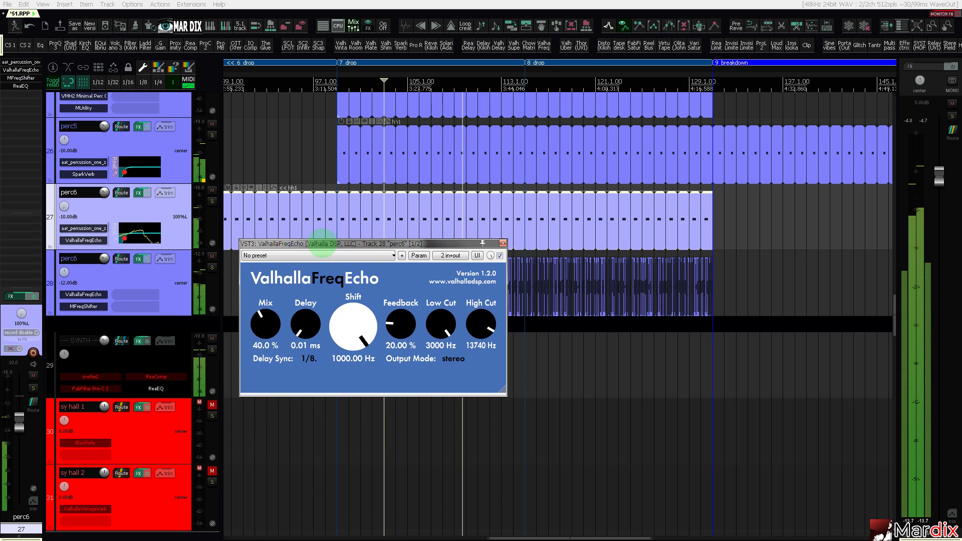
pyautogui.click(309, 358)
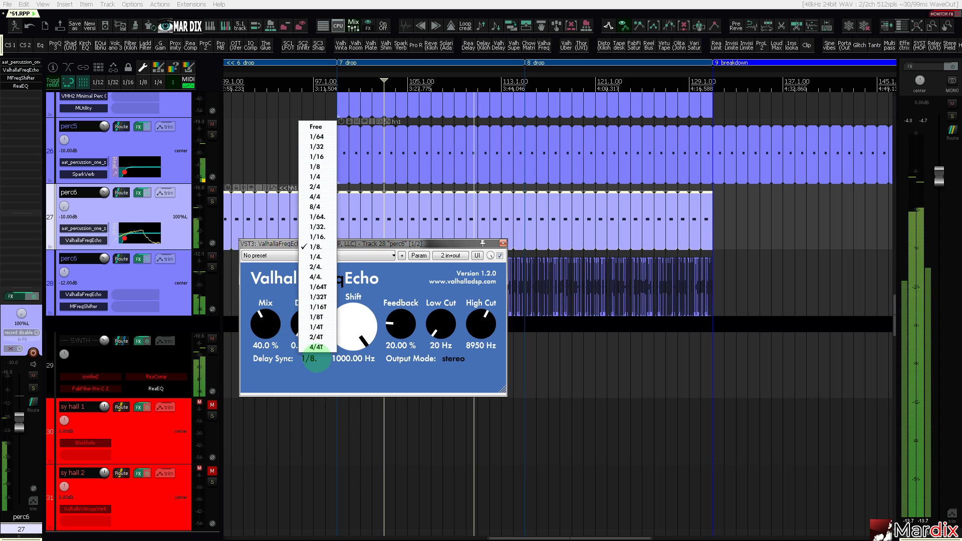
pyautogui.click(316, 237)
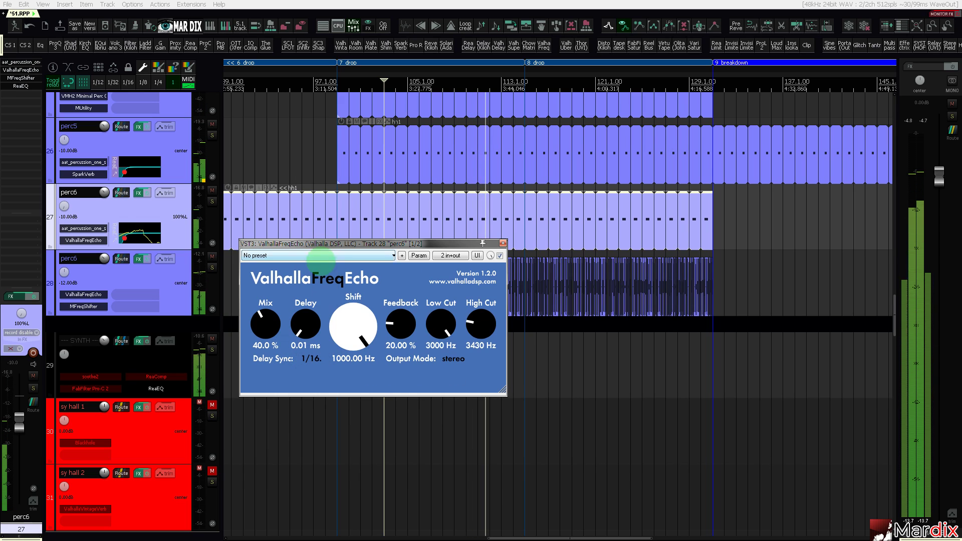
pyautogui.click(311, 355)
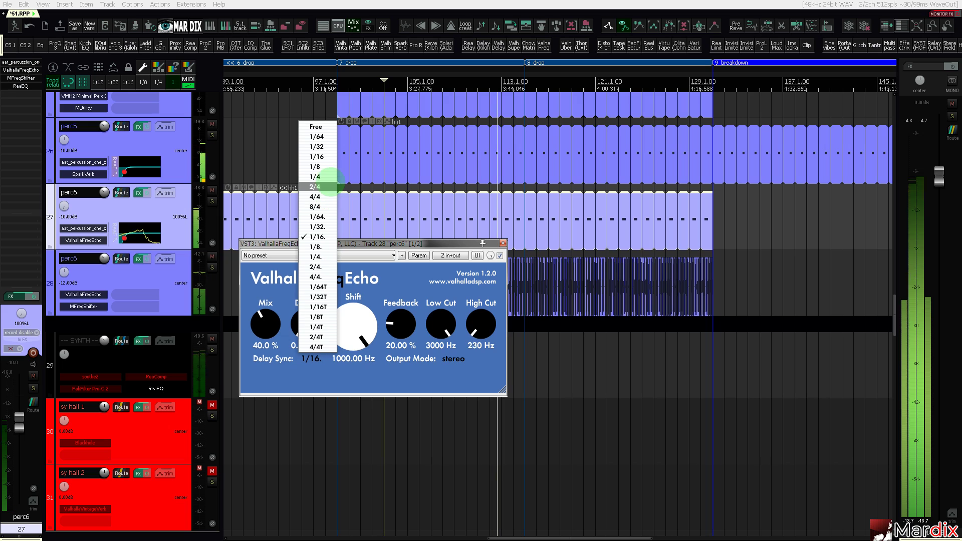
pyautogui.click(315, 166)
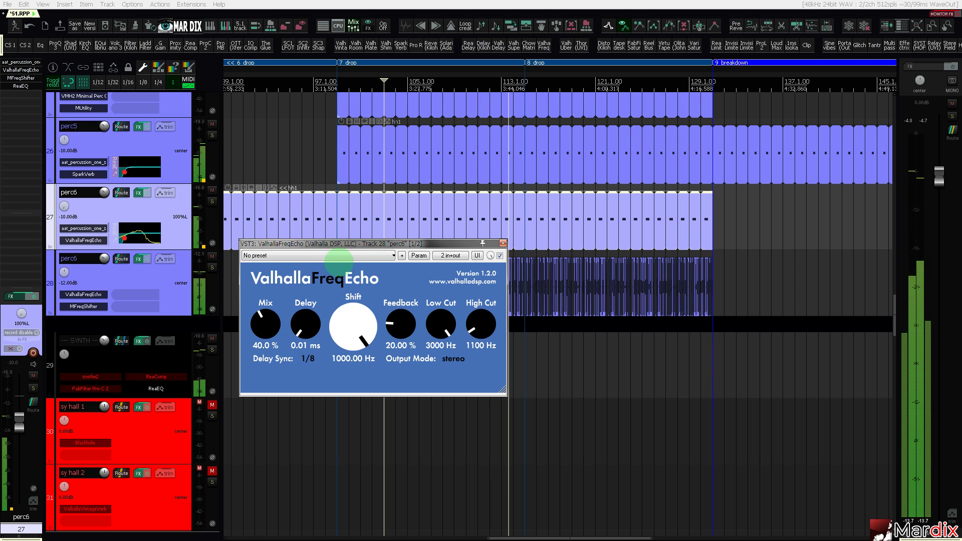
pyautogui.moveTo(322, 243); pyautogui.dragTo(324, 279)
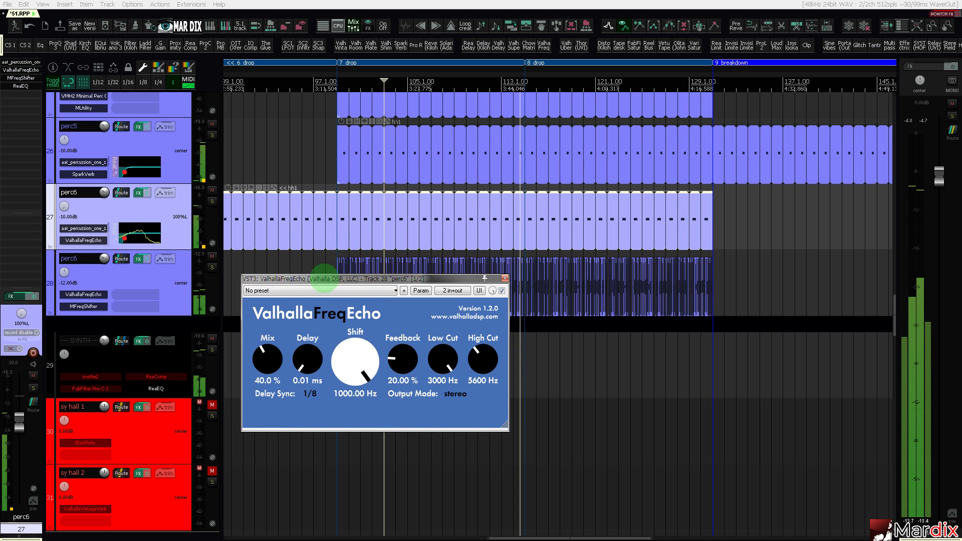
# Solo the second perc6 track, try ValhallaFreqEcho delay syncs of 1/16 and 1/8T, and unsolo it.
pyautogui.click(212, 268)
pyautogui.click(309, 392)
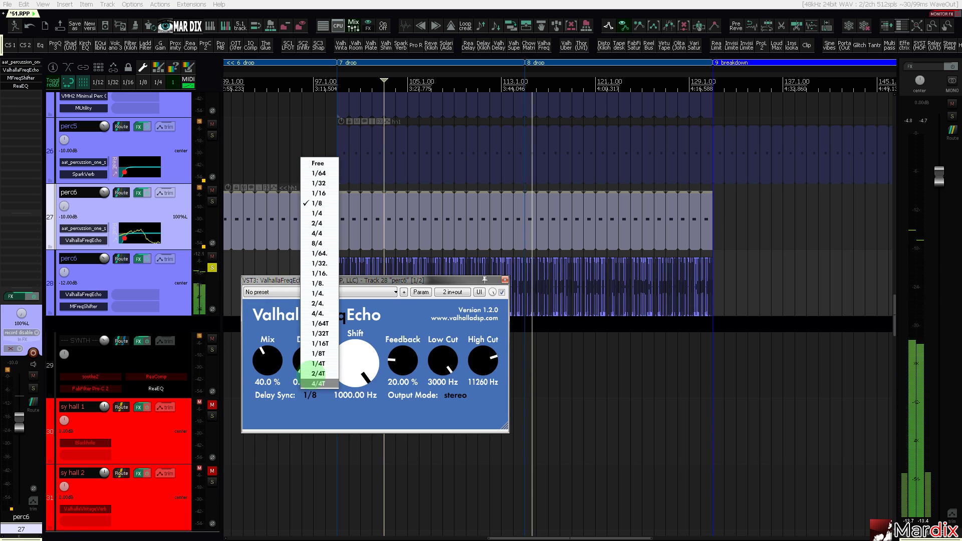
pyautogui.click(319, 191)
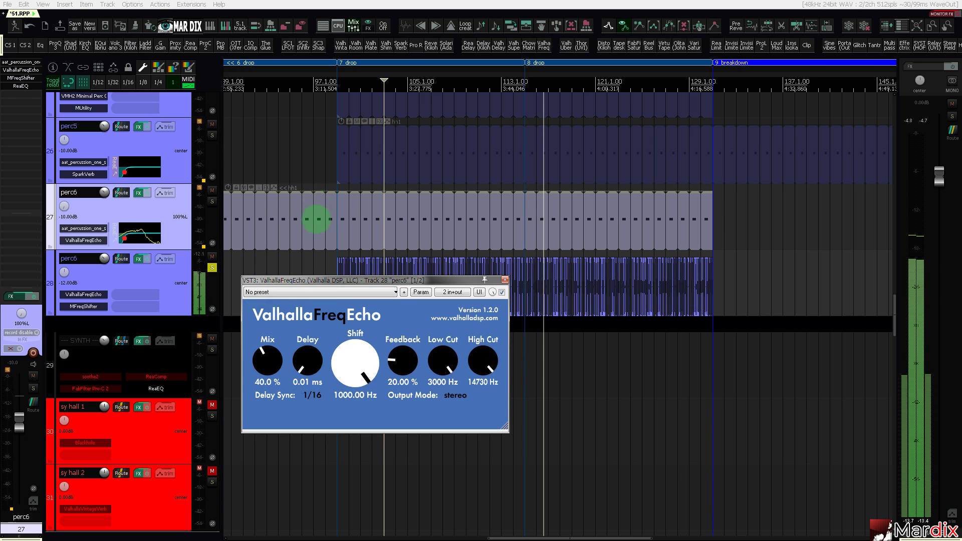
pyautogui.click(312, 394)
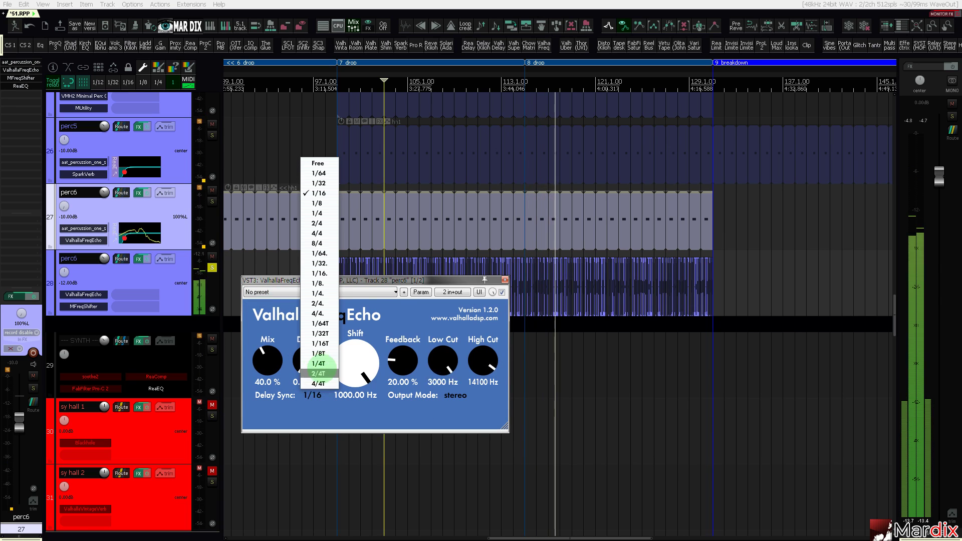
pyautogui.click(318, 353)
pyautogui.moveTo(319, 282); pyautogui.dragTo(318, 285)
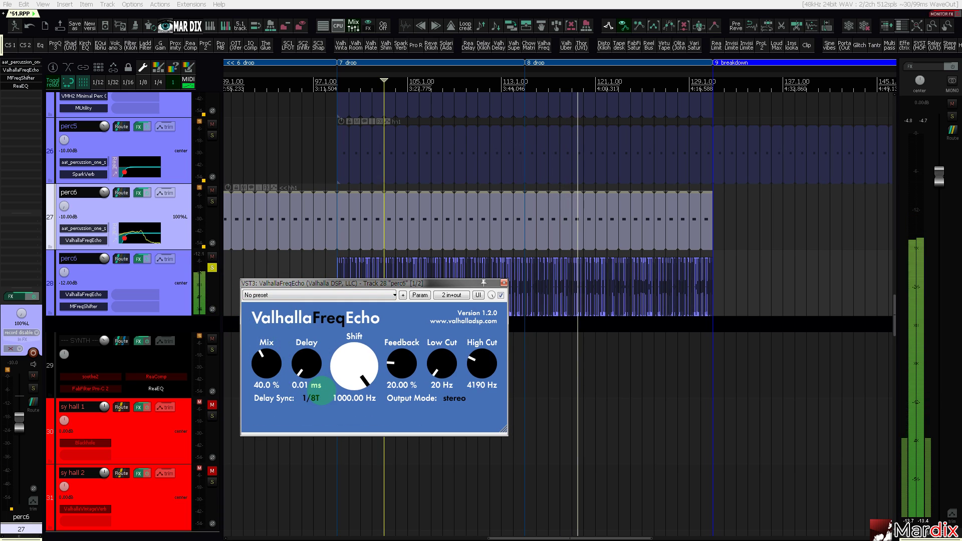
pyautogui.click(212, 268)
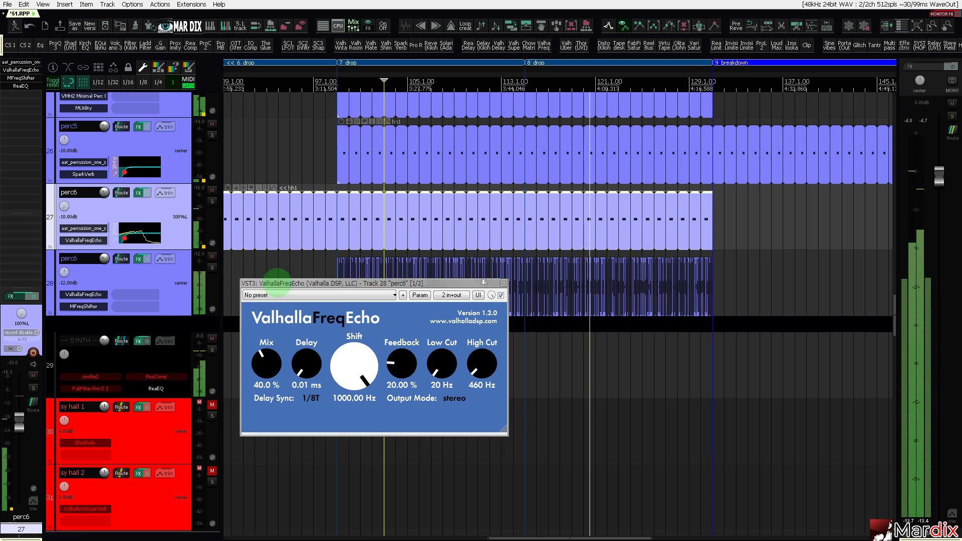
# Try a dotted 1/8 delay sync in ValhallaFreqEcho, then set the sync to straight 1/8.
pyautogui.click(310, 398)
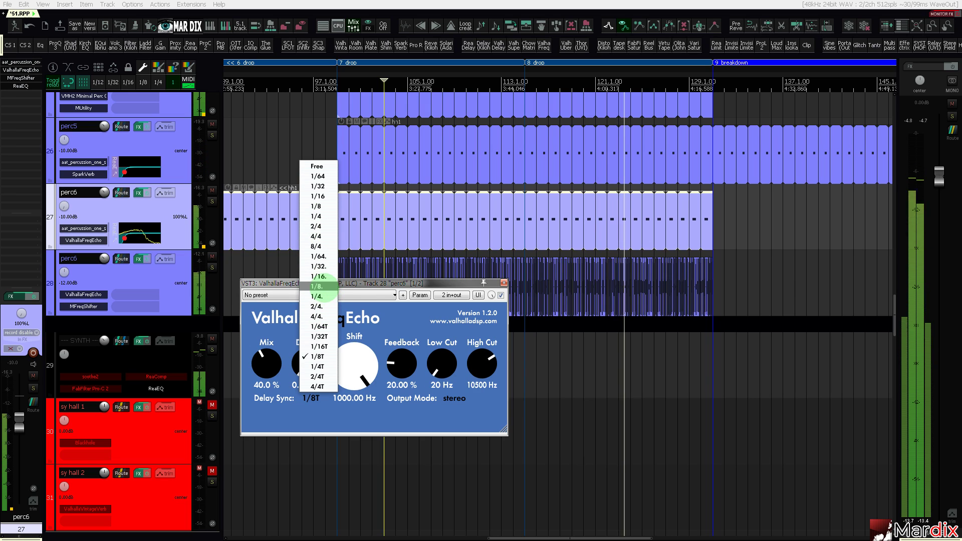
pyautogui.click(317, 287)
pyautogui.moveTo(317, 284); pyautogui.dragTo(322, 321)
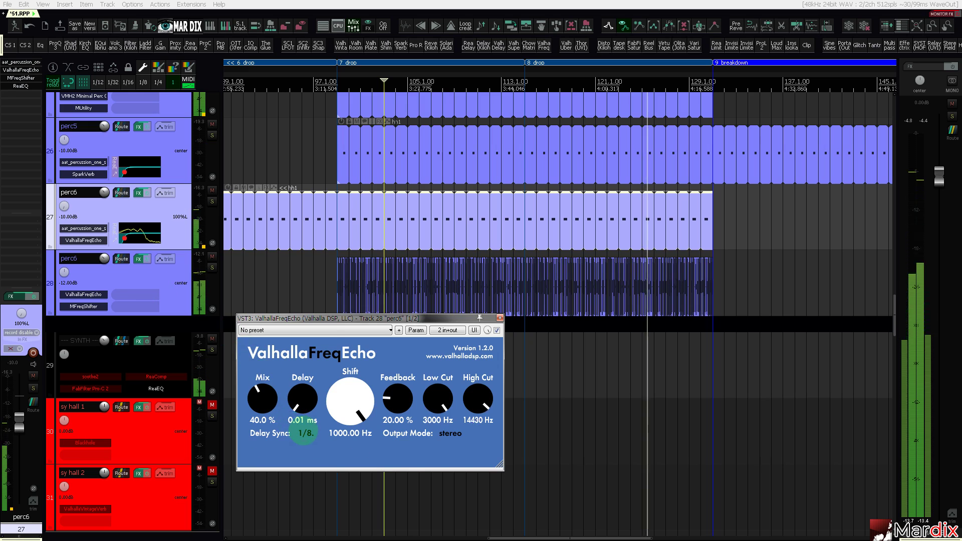
pyautogui.click(307, 432)
pyautogui.click(311, 241)
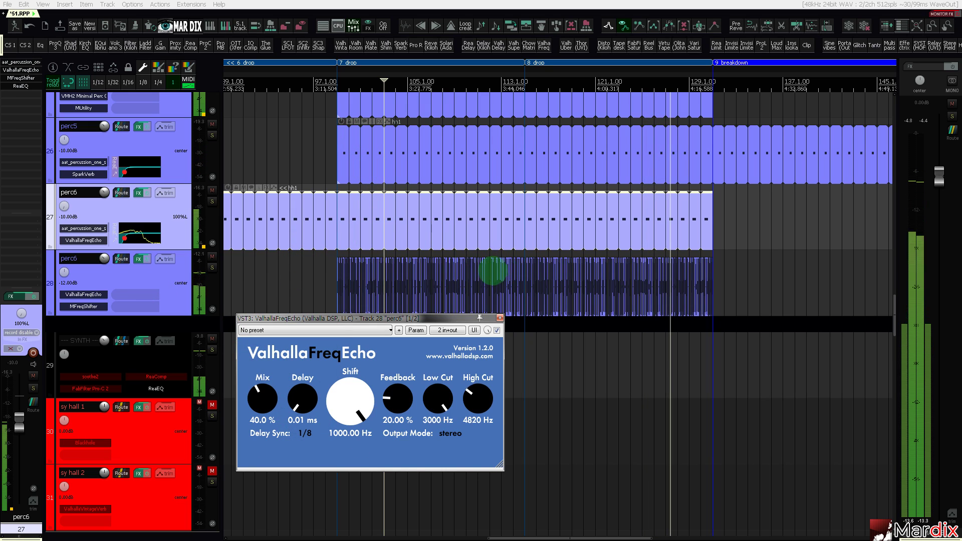
pyautogui.moveTo(460, 318); pyautogui.dragTo(479, 376)
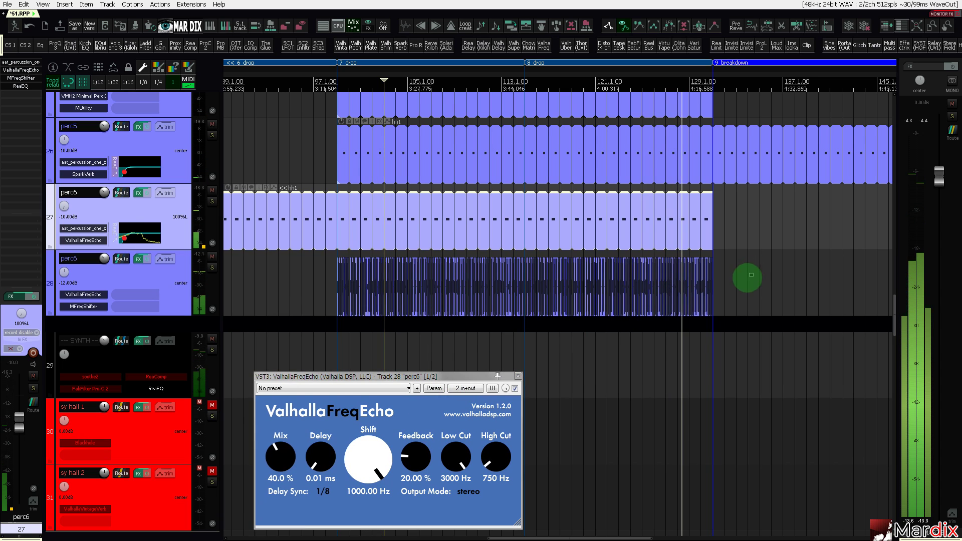
# Play from about bar 146, just before the 10 drop, and close the ValhallaFreqEcho window.
pyautogui.moveTo(353, 280)
pyautogui.mouseDown()
pyautogui.moveTo(917, 279)
pyautogui.moveTo(486, 289)
pyautogui.mouseUp()
pyautogui.click(458, 221)
pyautogui.press('space')
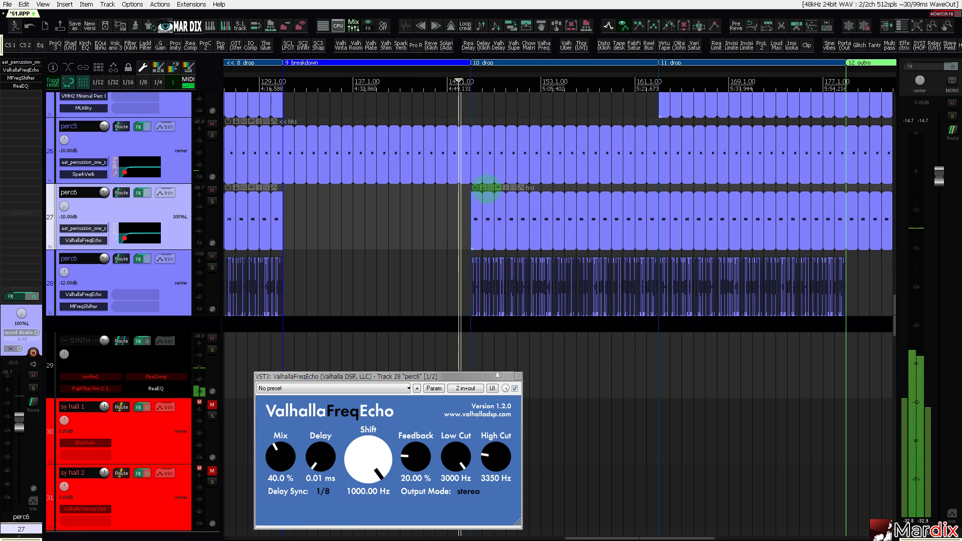
pyautogui.click(518, 376)
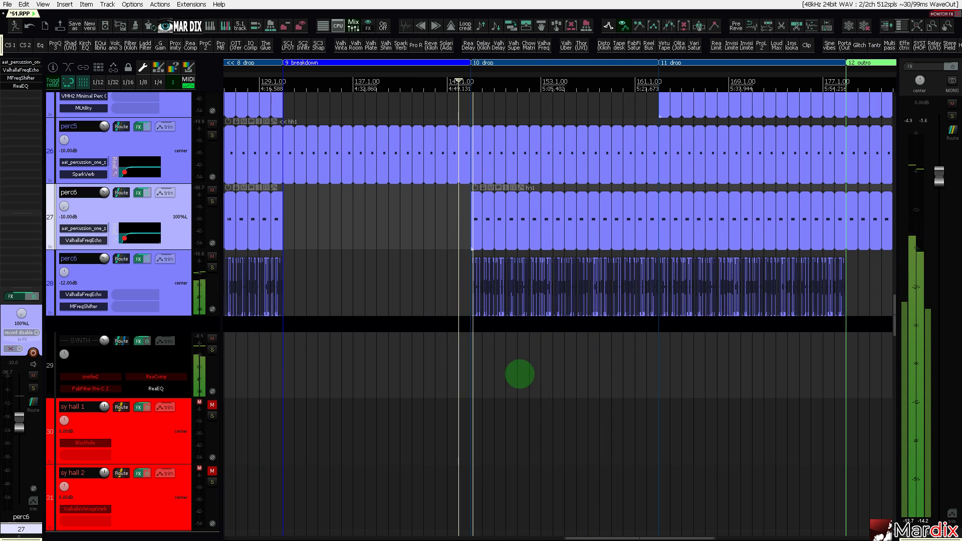
pyautogui.moveTo(551, 75); pyautogui.dragTo(452, 94)
pyautogui.scroll(2, 453, 95)
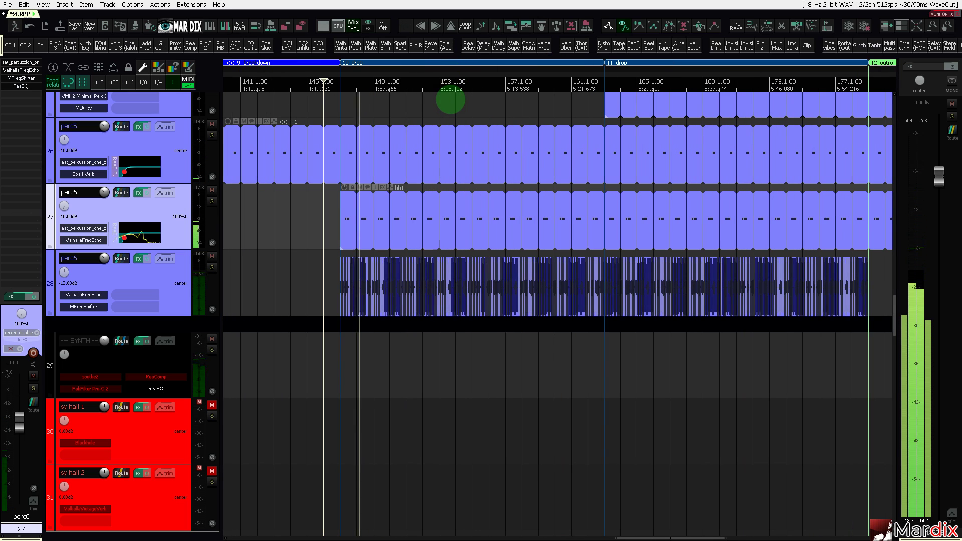
pyautogui.scroll(-2, 449, 103)
# Set the dry/wet of MFreqShifter on the second perc6 track to 50% and close the track's effect windows.
pyautogui.click(65, 274)
pyautogui.click(75, 293)
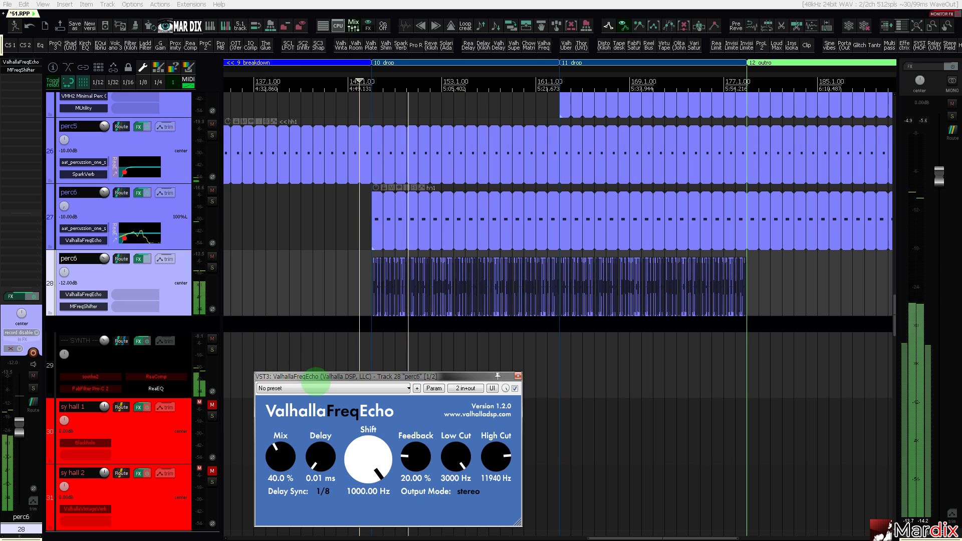
pyautogui.moveTo(312, 361); pyautogui.dragTo(347, 278)
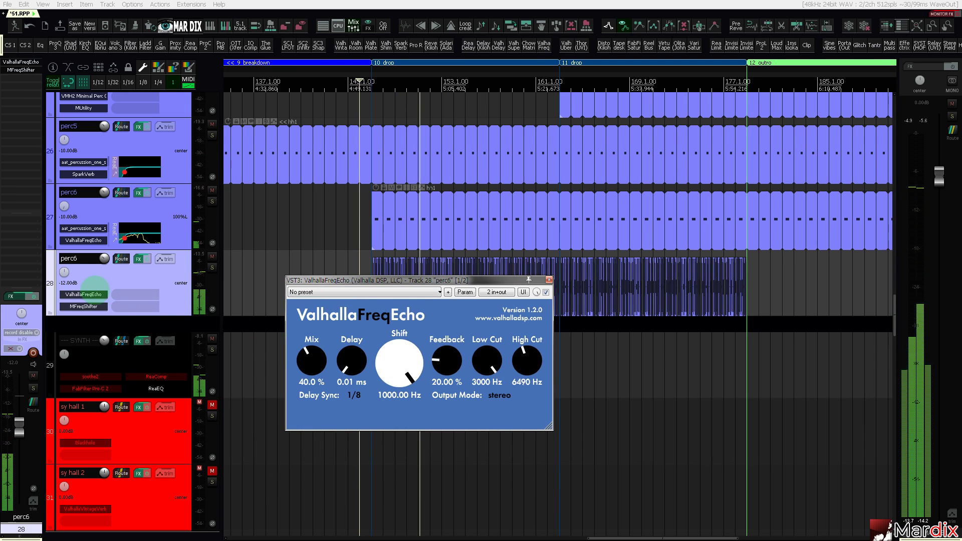
pyautogui.click(84, 306)
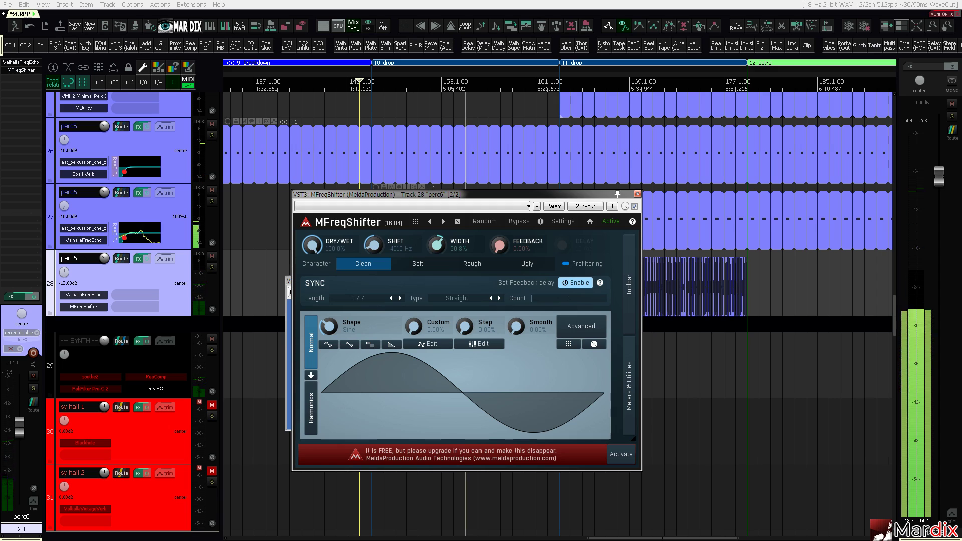
pyautogui.click(339, 243)
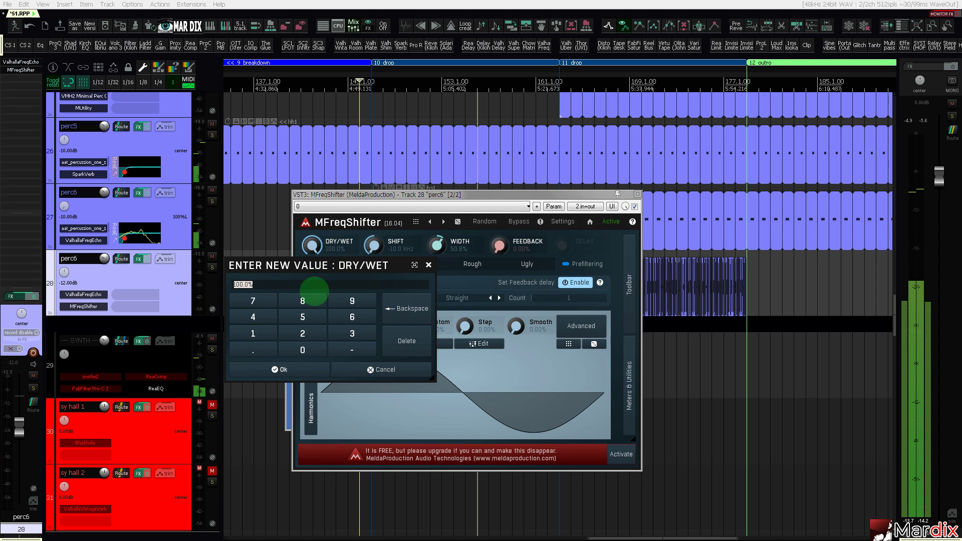
pyautogui.click(303, 317)
pyautogui.press('Return')
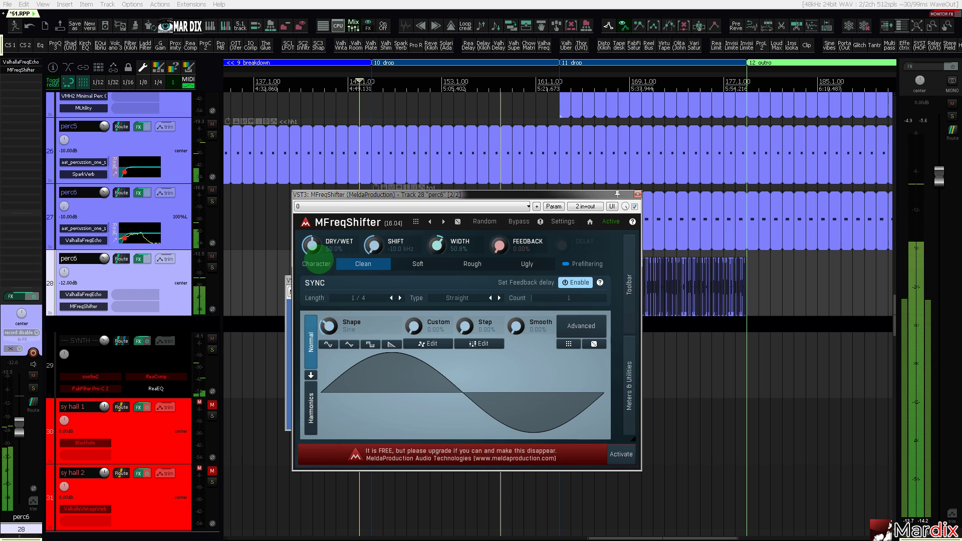
pyautogui.moveTo(372, 194); pyautogui.dragTo(375, 207)
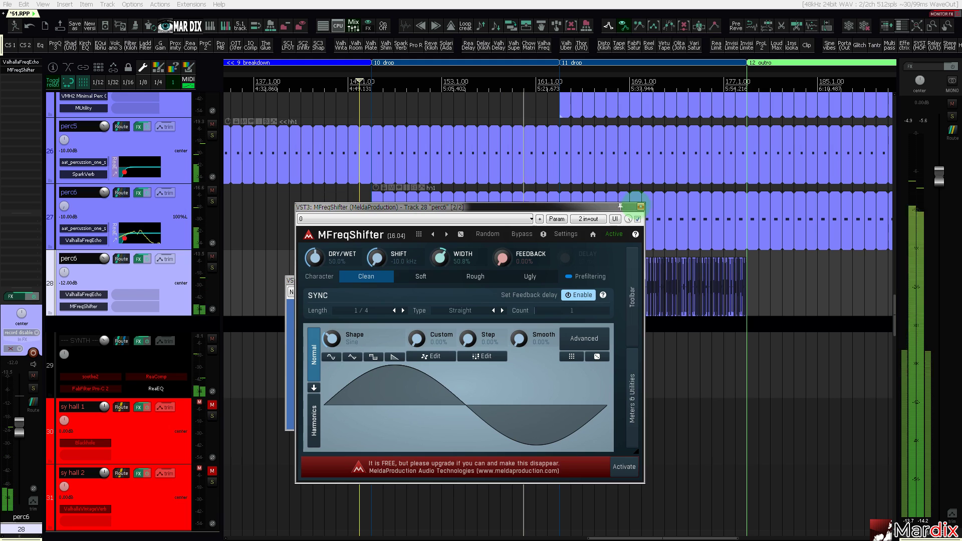
pyautogui.click(640, 207)
pyautogui.moveTo(546, 277); pyautogui.dragTo(536, 233)
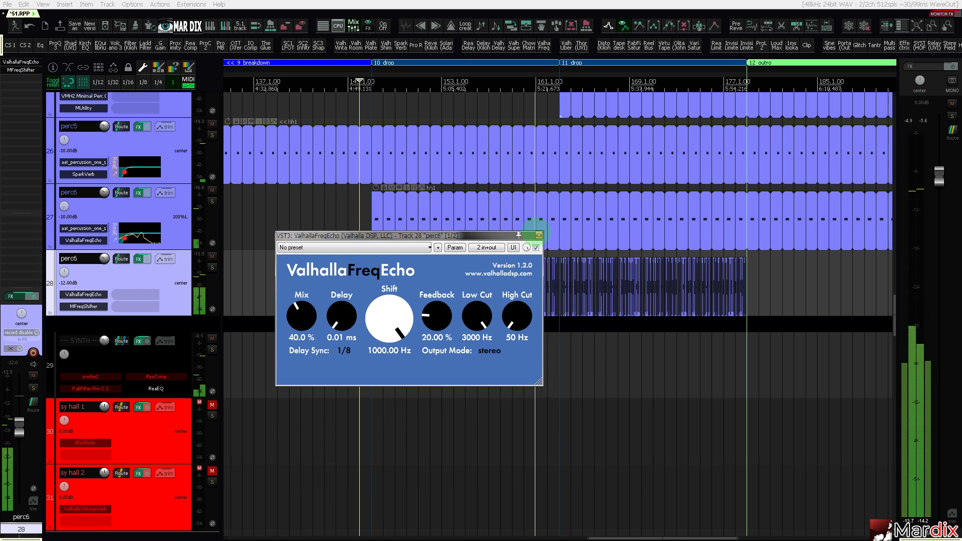
pyautogui.click(539, 235)
# Duplicate the second perc6 track and remove ValhallaFreqEcho and MFreqShifter from the new copy.
pyautogui.hscroll(2, 451, 88)
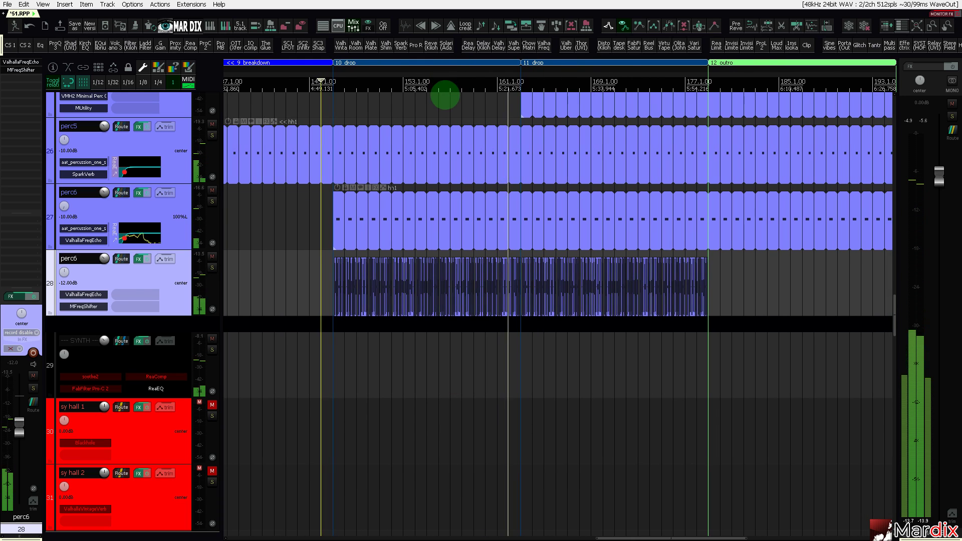
pyautogui.scroll(-2, 445, 92)
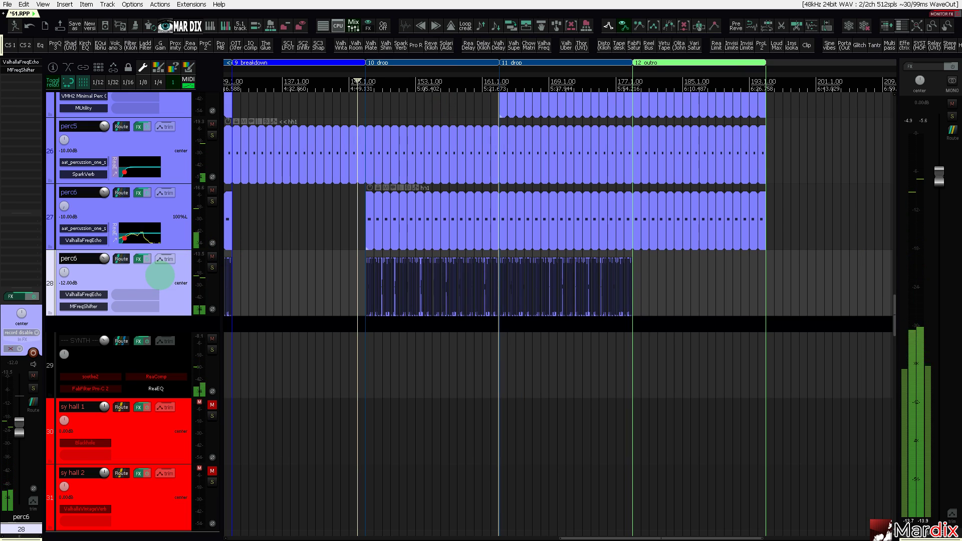
pyautogui.hotkey('ctrl', 'd')
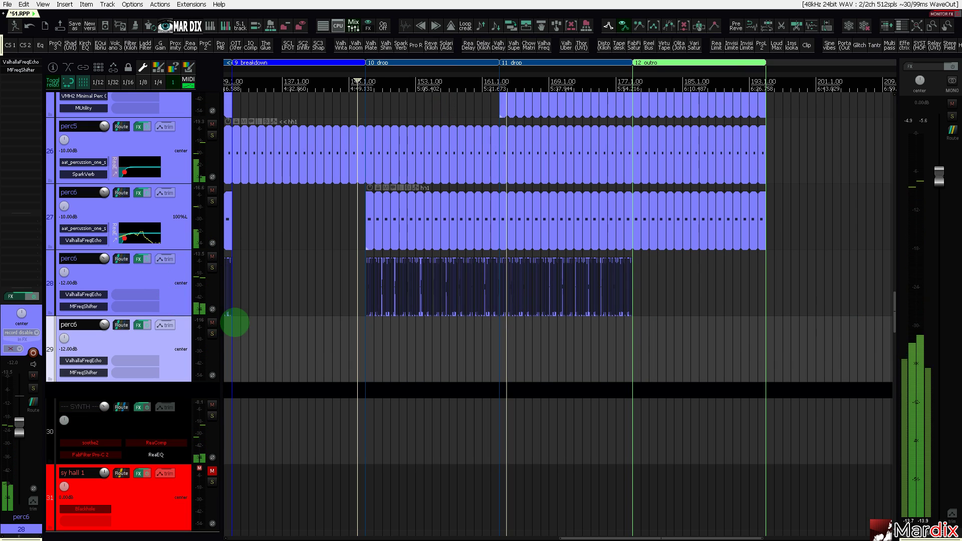
pyautogui.click(178, 337)
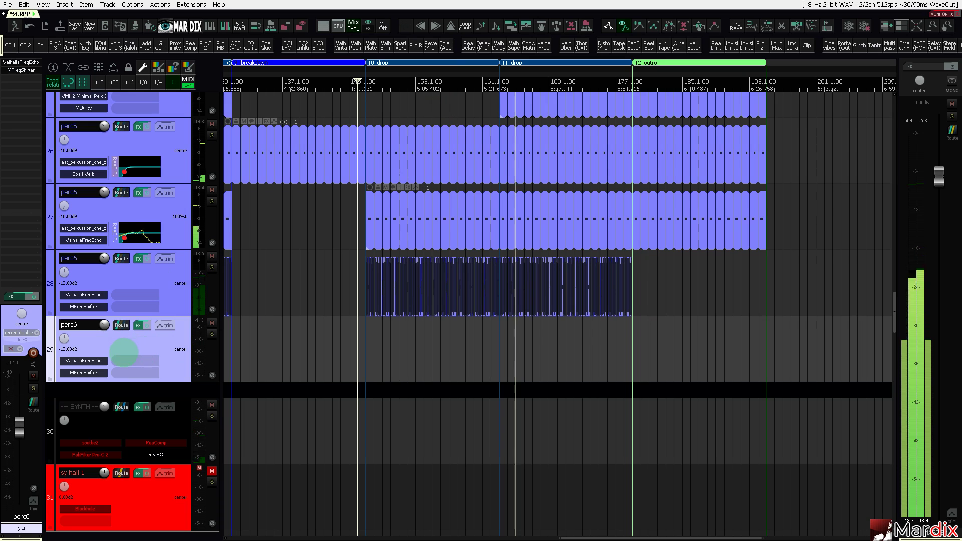
pyautogui.keyDown('alt'); pyautogui.click(87, 360); pyautogui.keyUp('alt')
pyautogui.keyDown('alt'); pyautogui.click(87, 361); pyautogui.keyUp('alt')
pyautogui.click(273, 358)
pyautogui.click(151, 350)
pyautogui.click(288, 349)
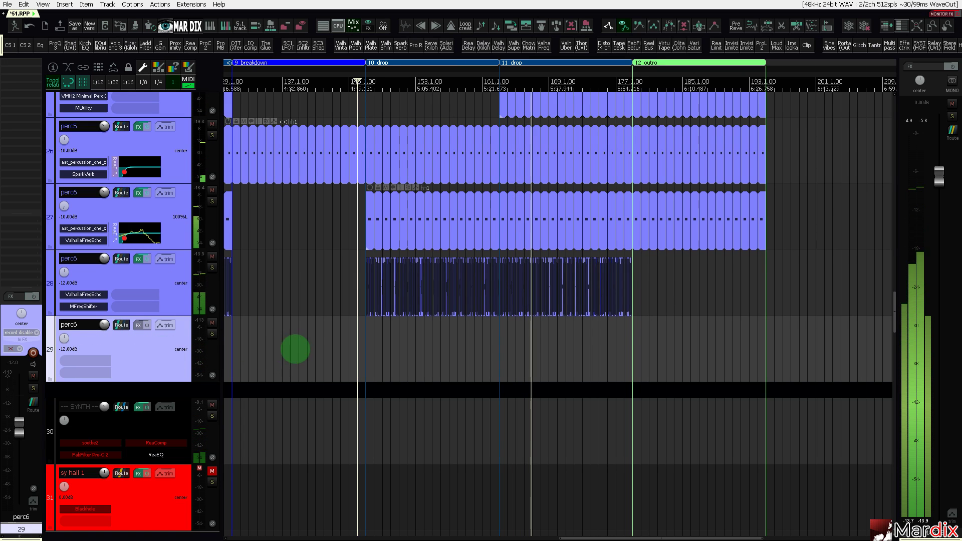
# Mute the second perc6 track and play from bar 147 at the start of the 10 drop.
pyautogui.click(212, 256)
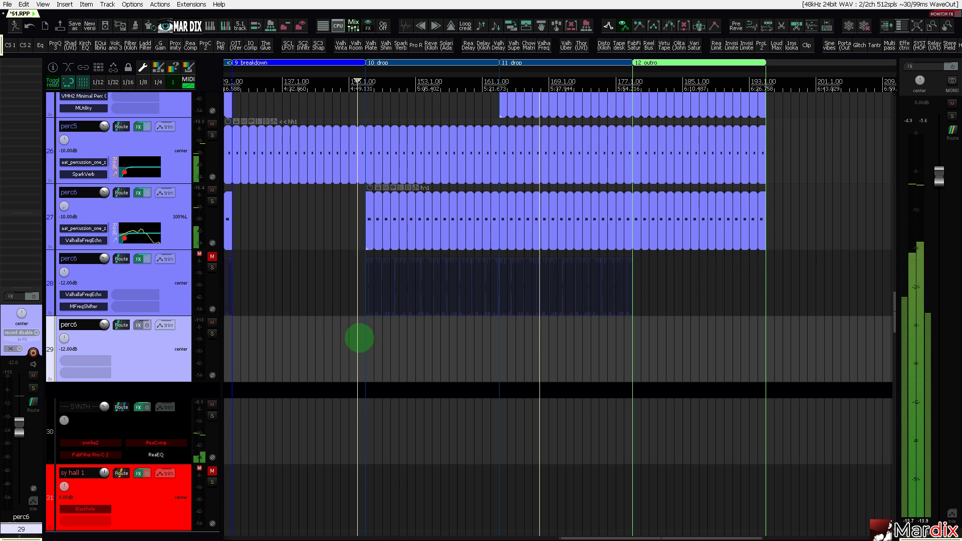
pyautogui.scroll(8, 359, 338)
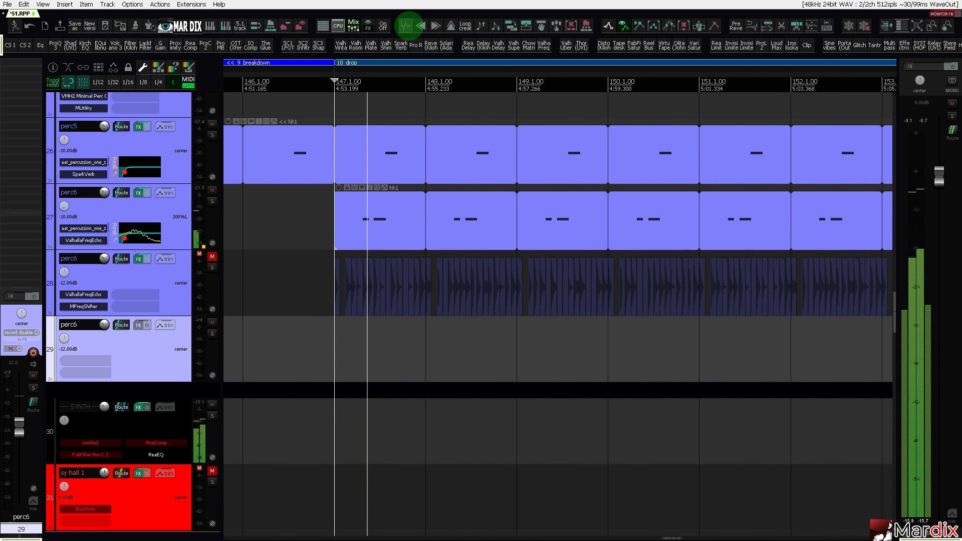
# Audition the Simmons SDS-5 drum samples in the Crossfade Studio Real Drum Machines library, through to Simmons_sds5_tom70.wav.
pyautogui.click(405, 25)
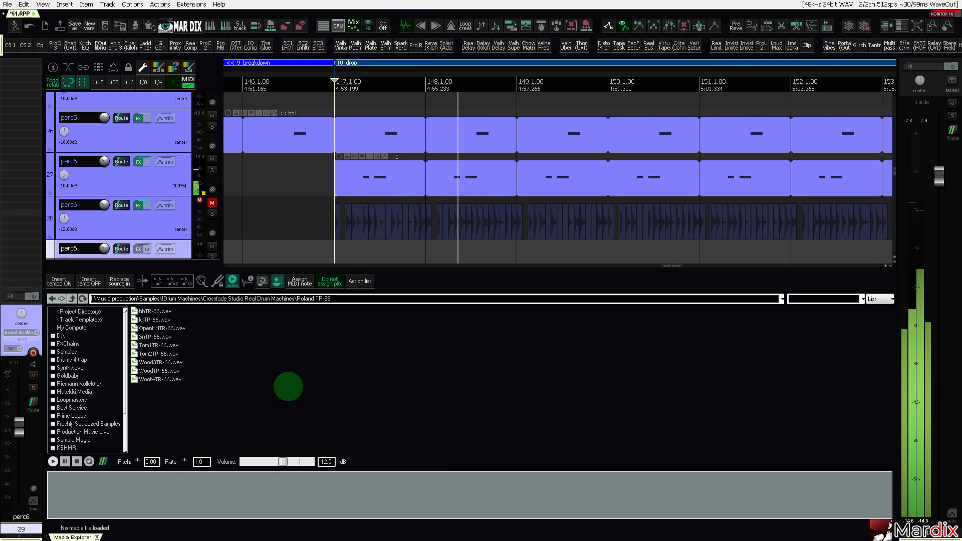
pyautogui.press('BackSpace')
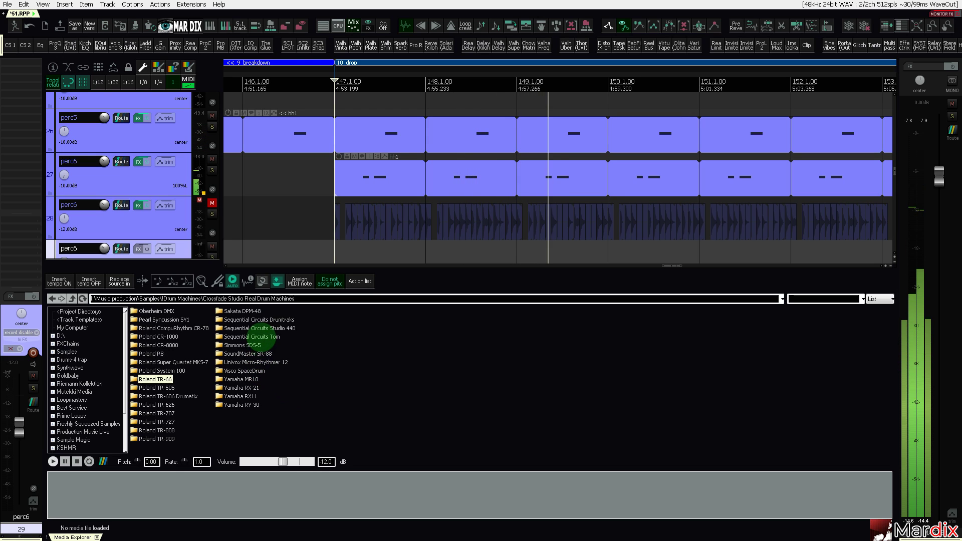
pyautogui.doubleClick(255, 345)
pyautogui.press('Down')
pyautogui.press('Down')
pyautogui.press('Down')
pyautogui.press('Down')
pyautogui.press('Down')
pyautogui.press('Down')
pyautogui.press('Down')
pyautogui.press('Down')
pyautogui.press('Down')
pyautogui.press('Down')
pyautogui.press('Down')
pyautogui.press('Down')
pyautogui.press('Down')
pyautogui.press('Down')
pyautogui.press('Down')
pyautogui.press('Down')
pyautogui.press('Down')
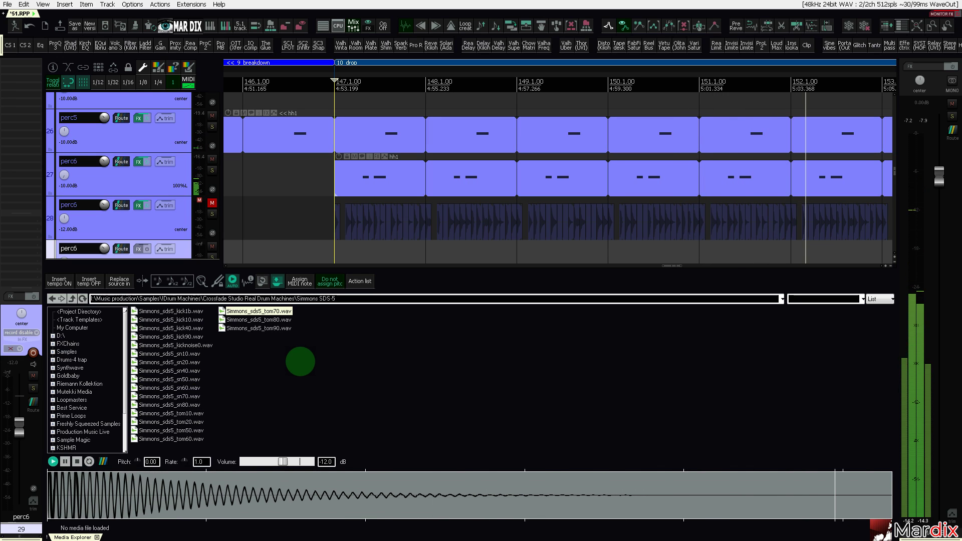
# Browse the Loopmasters Glimpse field recordings to the GLFR_GLITCH_&_CRACKLE folder and preview GLFR_120_GLFRitch_17.wav.
pyautogui.press('BackSpace')
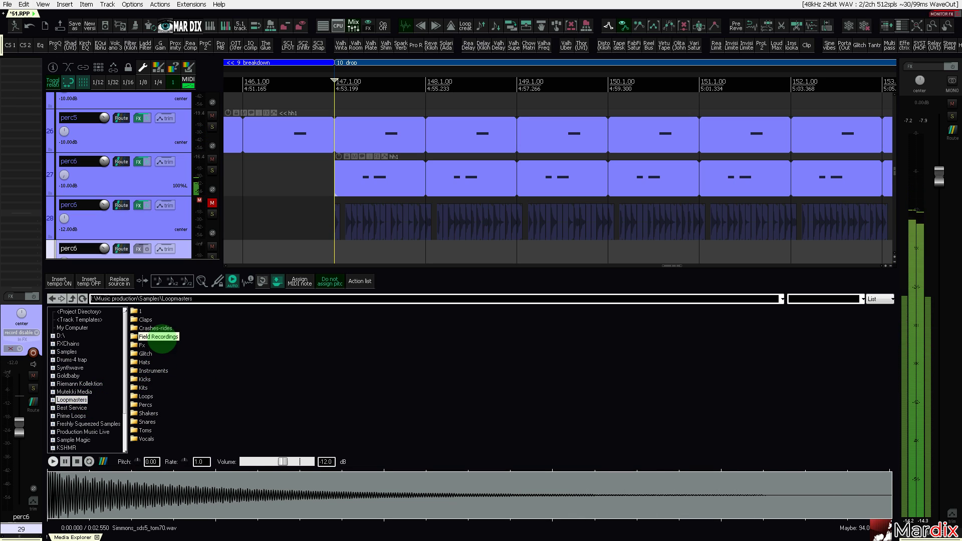
pyautogui.doubleClick(162, 340)
pyautogui.press('Return')
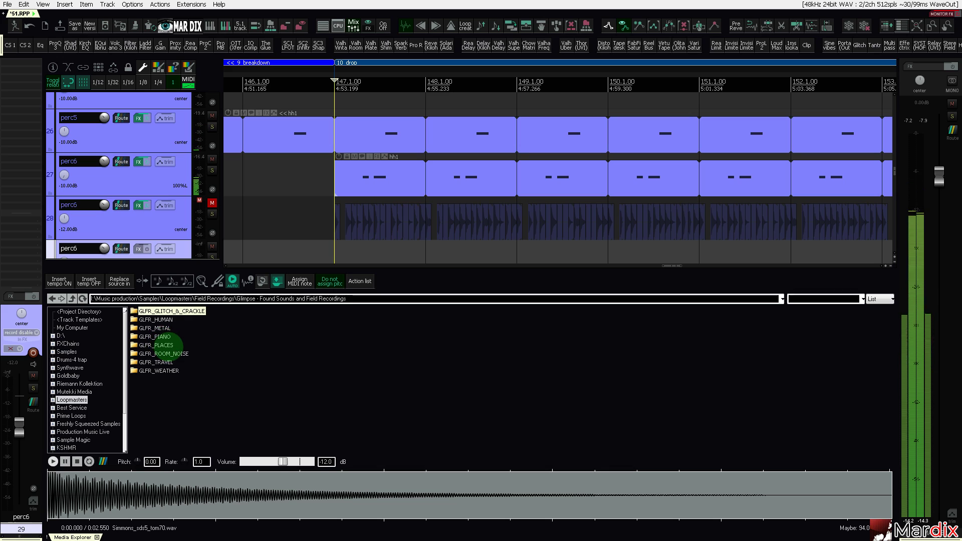
pyautogui.press('Return')
pyautogui.press('Down')
pyautogui.press('Down')
pyautogui.scroll(-1, 147, 187)
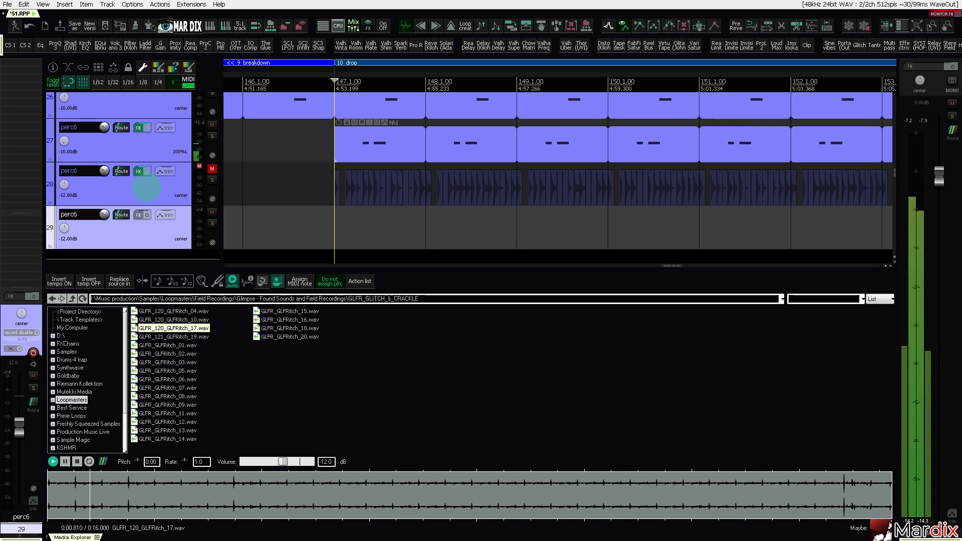
# Insert GLFR_120_GLFRitch_17.wav at bar 147 on the newest perc6 track and cut it to a single 1/16 slice.
pyautogui.moveTo(182, 326); pyautogui.dragTo(348, 234)
pyautogui.click(125, 82)
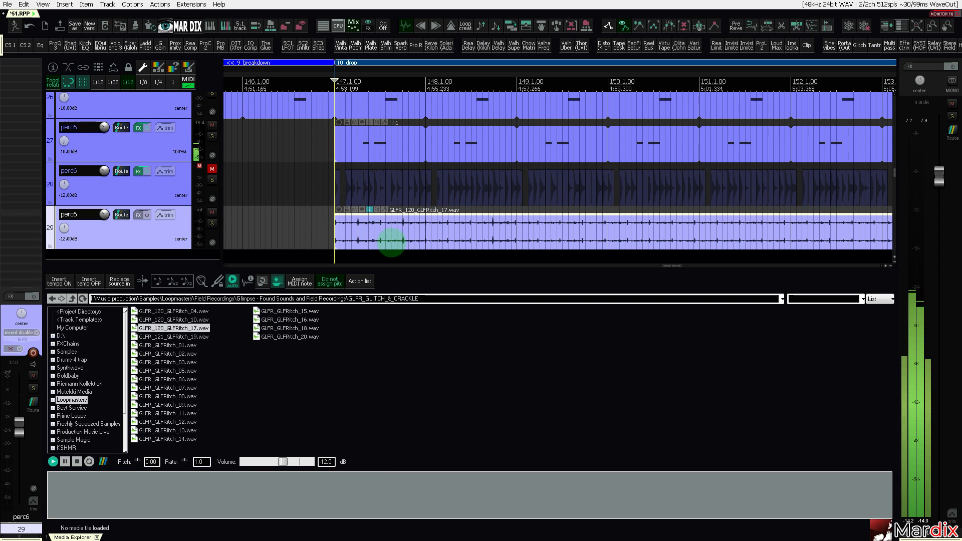
pyautogui.scroll(8, 301, 230)
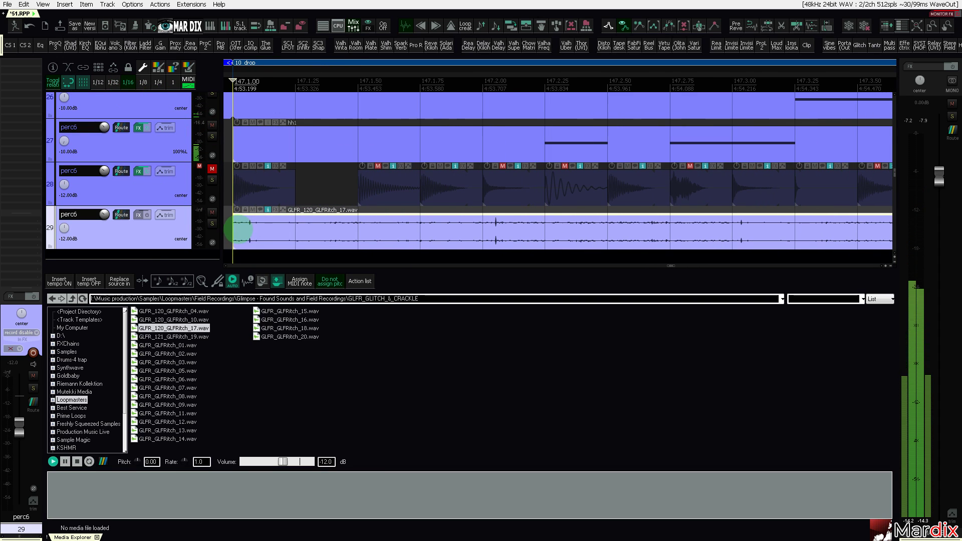
pyautogui.click(301, 229)
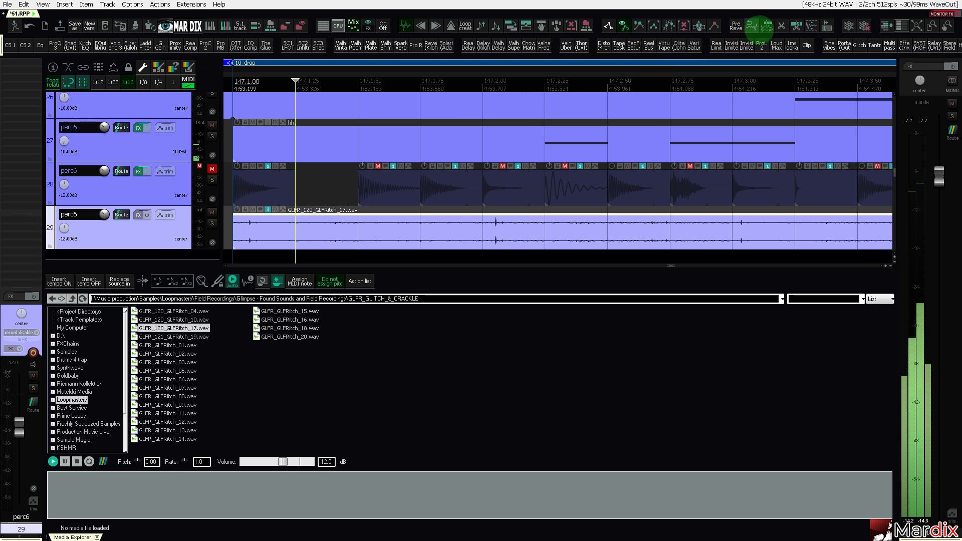
pyautogui.click(780, 26)
pyautogui.press('Delete')
pyautogui.scroll(-3, 349, 217)
pyautogui.click(321, 228)
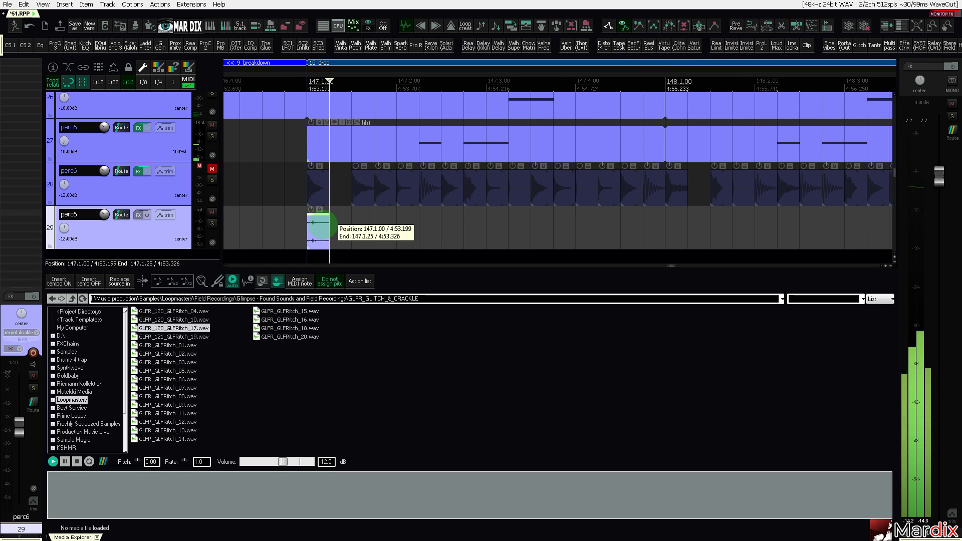
# Duplicate the 1/16 glitch slice on the newest perc6 track until the copies fill bars 147 and 148.
pyautogui.scroll(3, 320, 229)
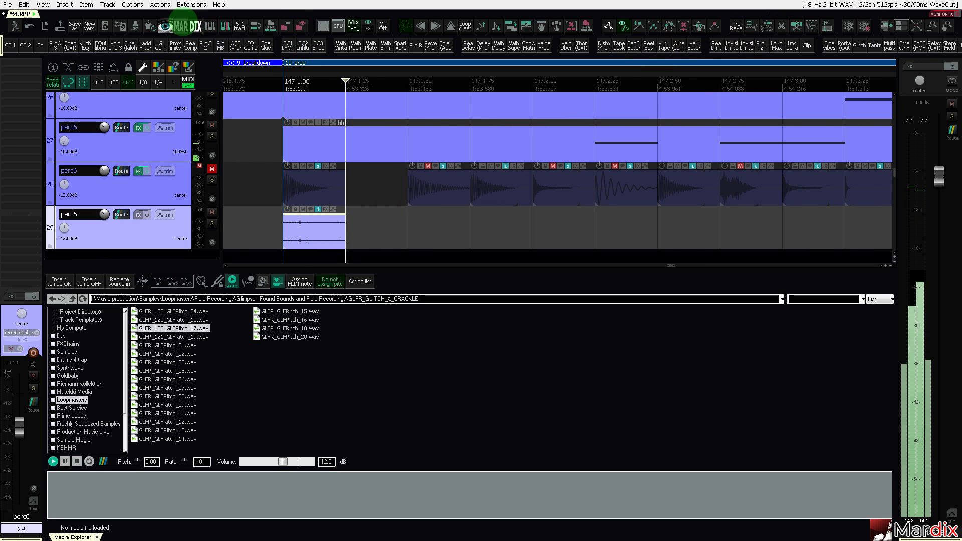
pyautogui.click(181, 26)
pyautogui.click(179, 25)
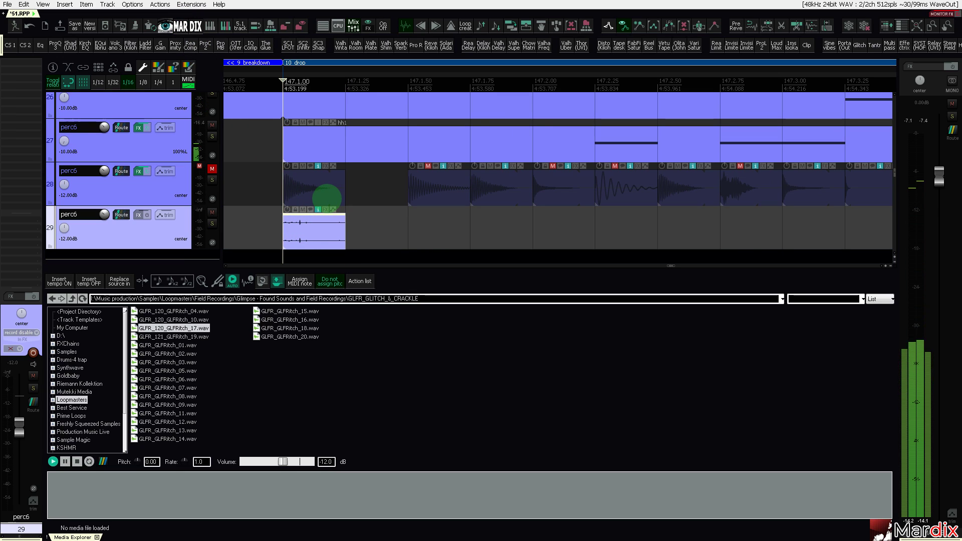
pyautogui.hotkey('ctrl', 'd')
pyautogui.hotkey('ctrl', 'd')
pyautogui.hotkey('ctrl', 'd')
pyautogui.scroll(-3, 353, 206)
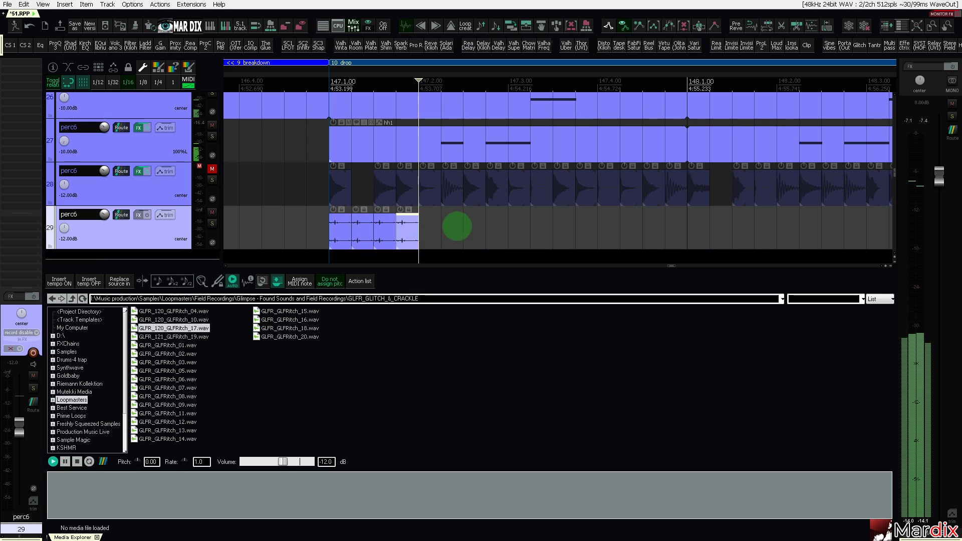
pyautogui.moveTo(321, 237); pyautogui.dragTo(309, 235)
pyautogui.hotkey('ctrl', 'd')
pyautogui.hotkey('ctrl', 'd')
pyautogui.hotkey('ctrl', 'd')
pyautogui.scroll(-2, 309, 235)
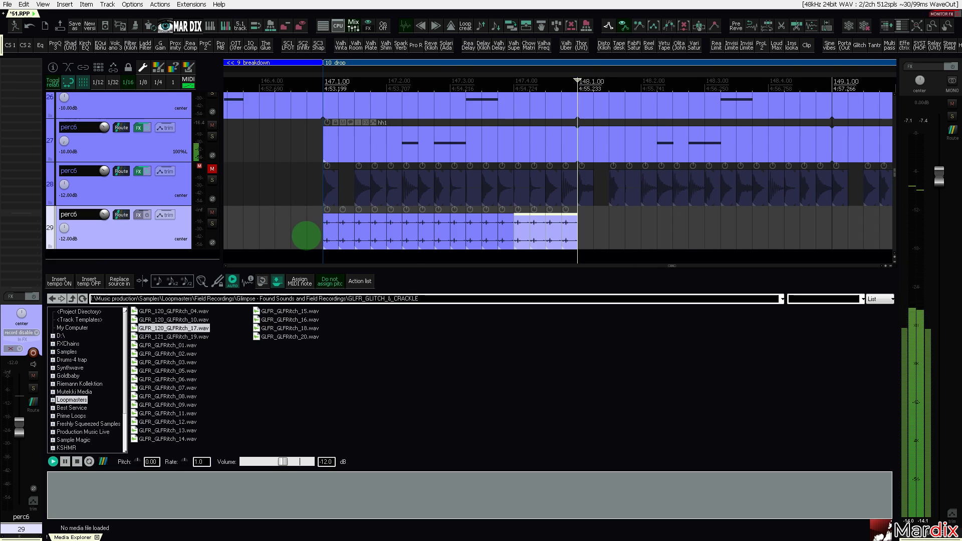
pyautogui.moveTo(458, 231); pyautogui.dragTo(521, 230)
pyautogui.hotkey('ctrl', 'd')
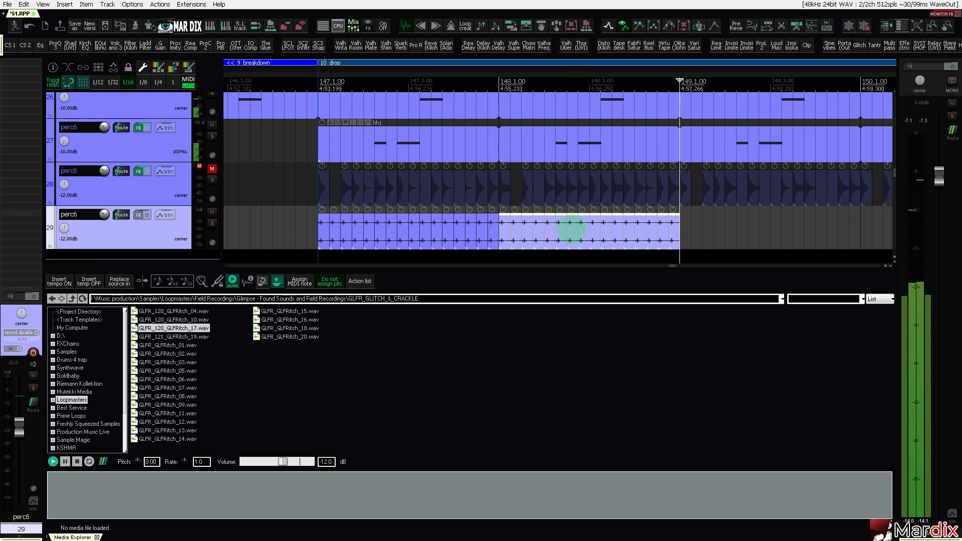
# Loop playback from bar 147 to bar 149 and listen to the glitch slices against the synth tracks.
pyautogui.moveTo(329, 78); pyautogui.dragTo(680, 85)
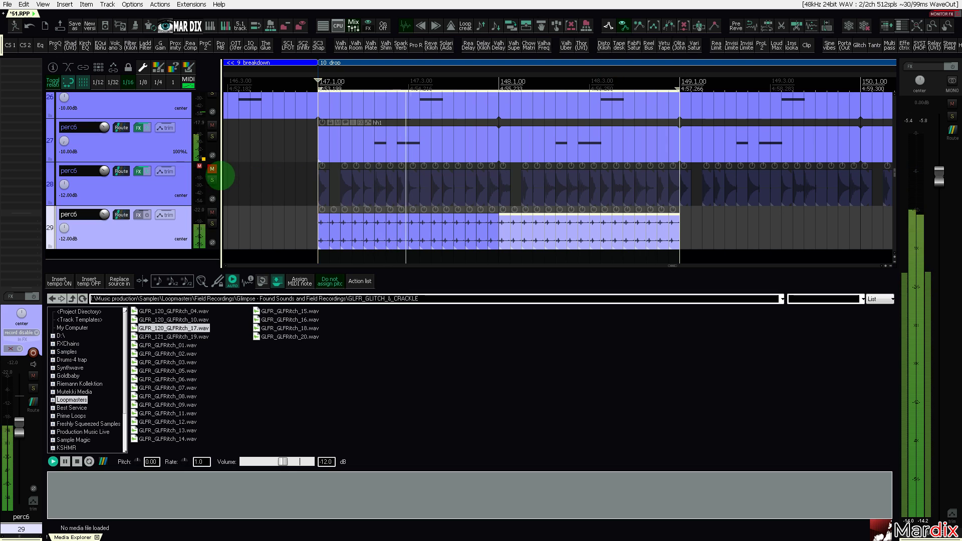
pyautogui.scroll(-4, 160, 190)
pyautogui.scroll(-10, 160, 190)
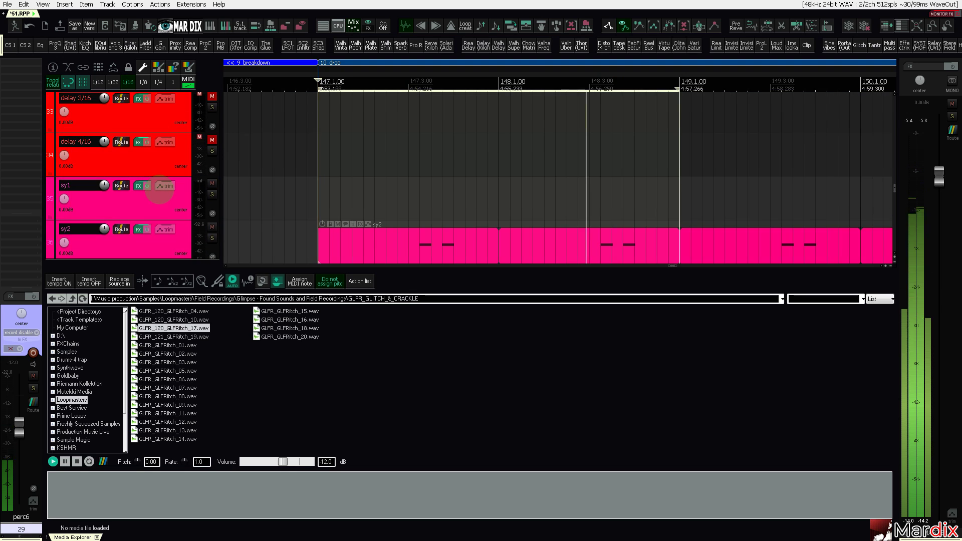
pyautogui.scroll(14, 158, 192)
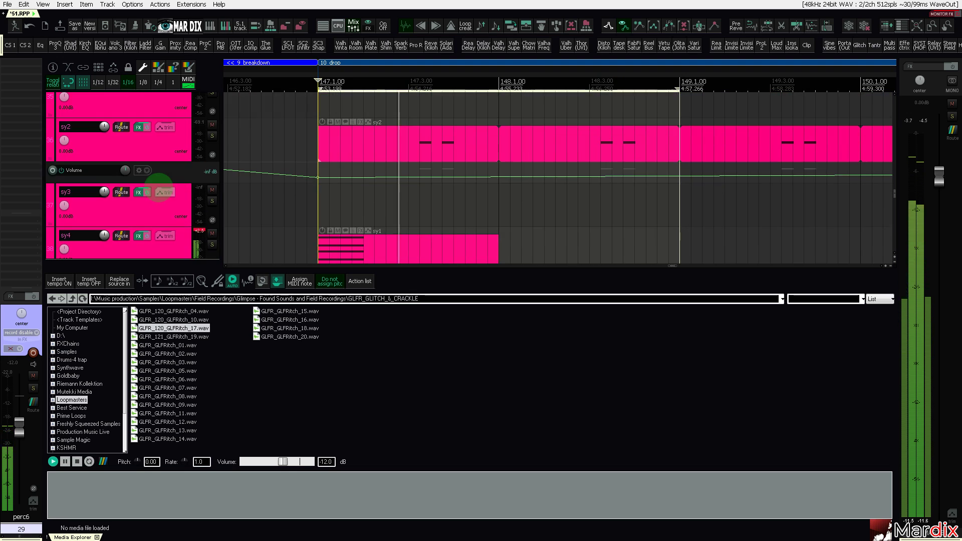
# Move all the glitch slices on the newest perc6 track to bar 149 and set the loop range to bars 149–151.
pyautogui.moveTo(269, 195); pyautogui.dragTo(703, 204)
pyautogui.moveTo(317, 194); pyautogui.dragTo(682, 193)
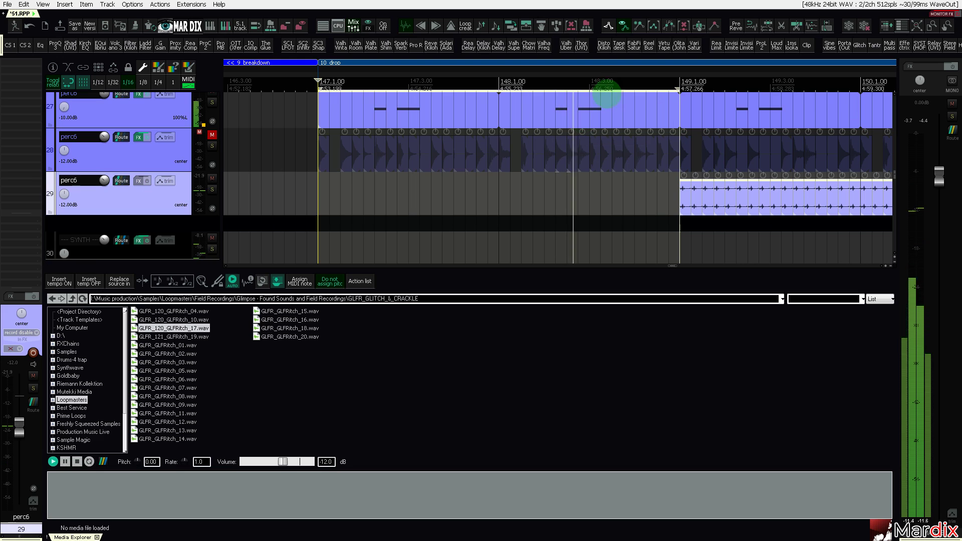
pyautogui.moveTo(605, 74); pyautogui.dragTo(259, 74)
pyautogui.moveTo(325, 82); pyautogui.dragTo(660, 87)
# Randomize the audio of the glitch slices in bars 149–151 and randomly toggle which slices are selected.
pyautogui.moveTo(597, 70); pyautogui.dragTo(578, 71)
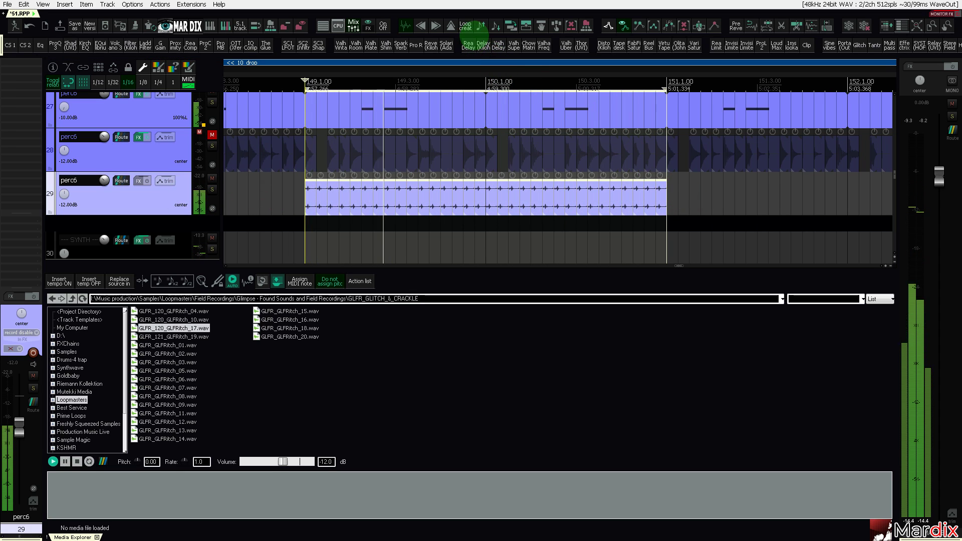
pyautogui.click(471, 24)
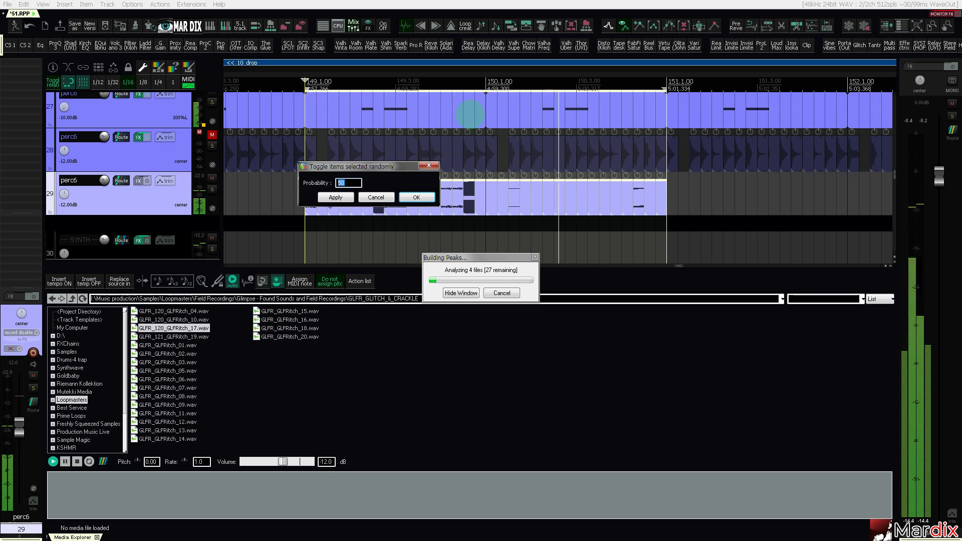
pyautogui.press('Return')
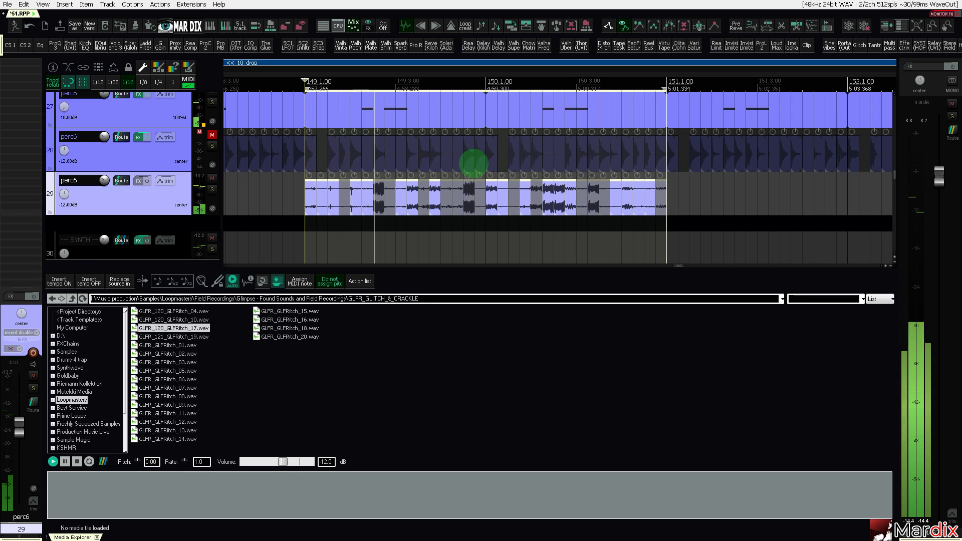
# Audition the field recordings in the GLFR_HUMAN folder against the loop, through to GLFR_Children_07.wav.
pyautogui.press('BackSpace')
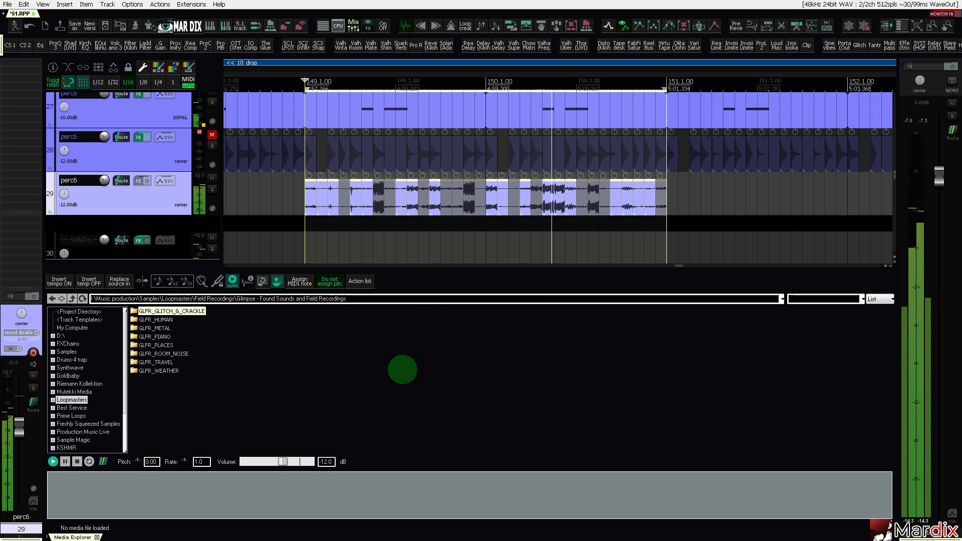
pyautogui.press('Return')
pyautogui.press('Down')
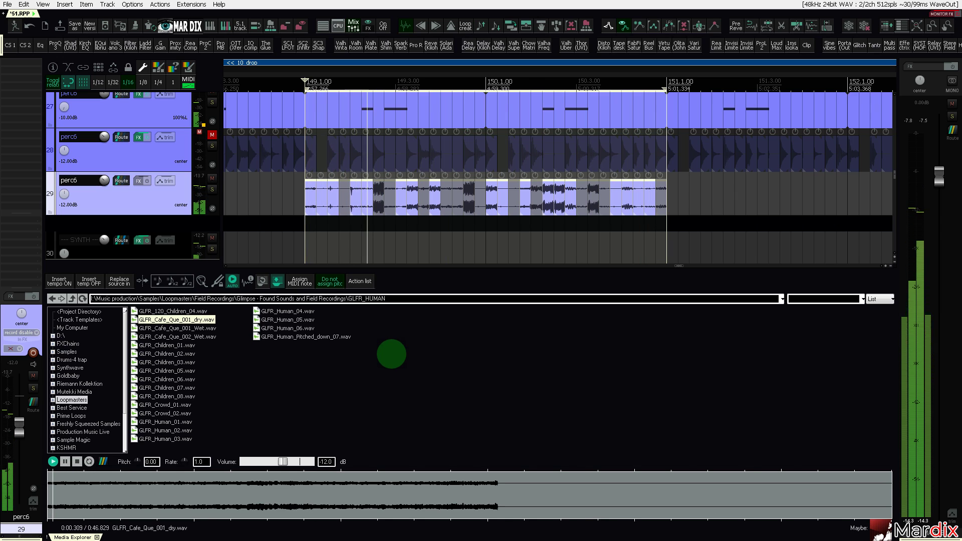
pyautogui.press('Down')
pyautogui.press('Down')
pyautogui.press('Down')
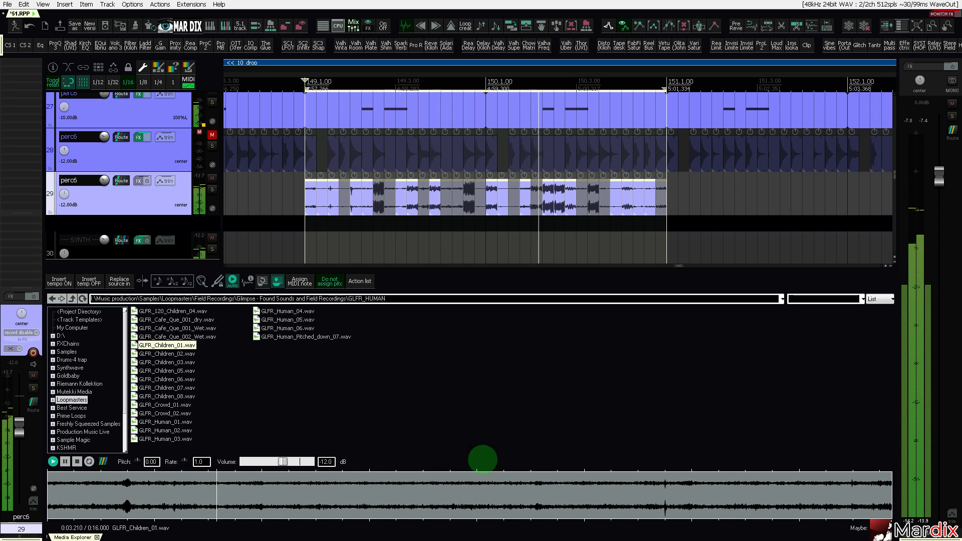
pyautogui.press('Down')
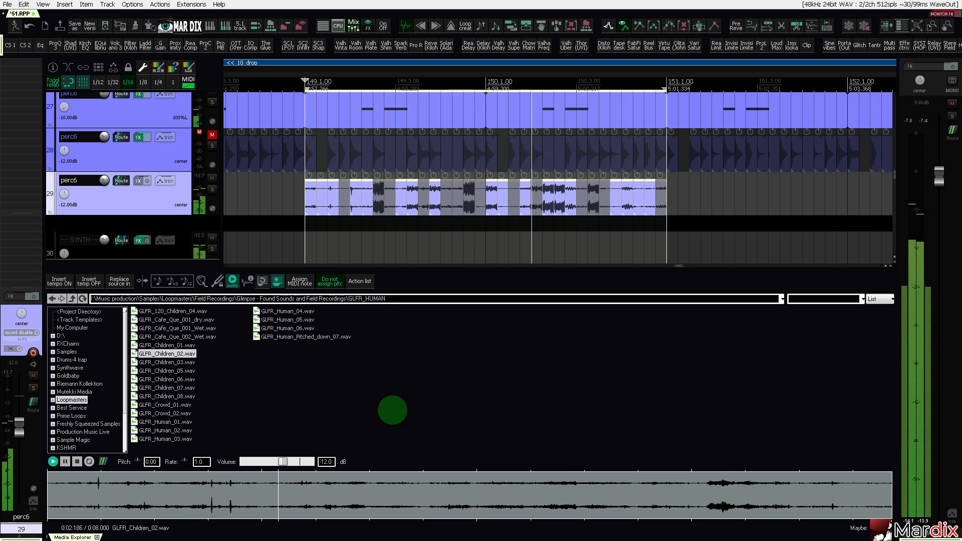
pyautogui.press('Down')
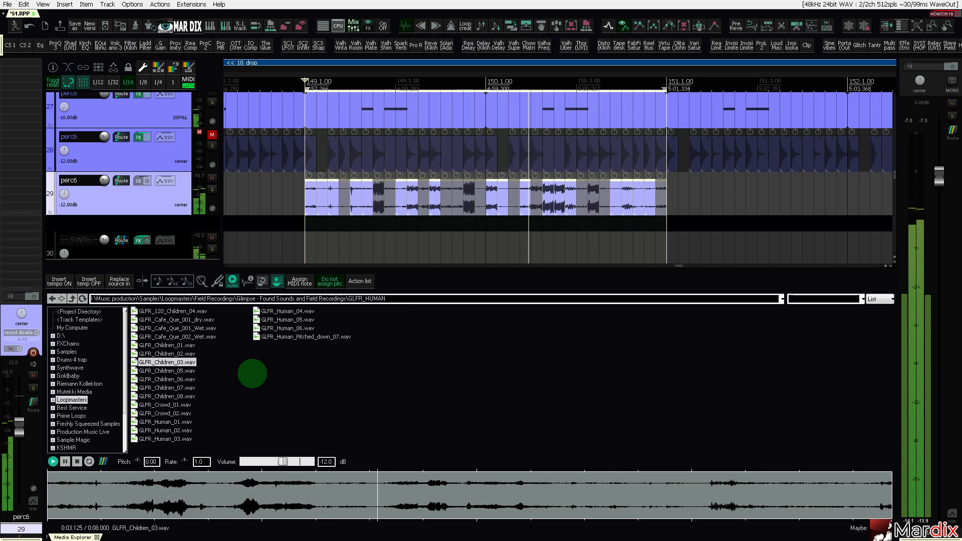
pyautogui.press('Down')
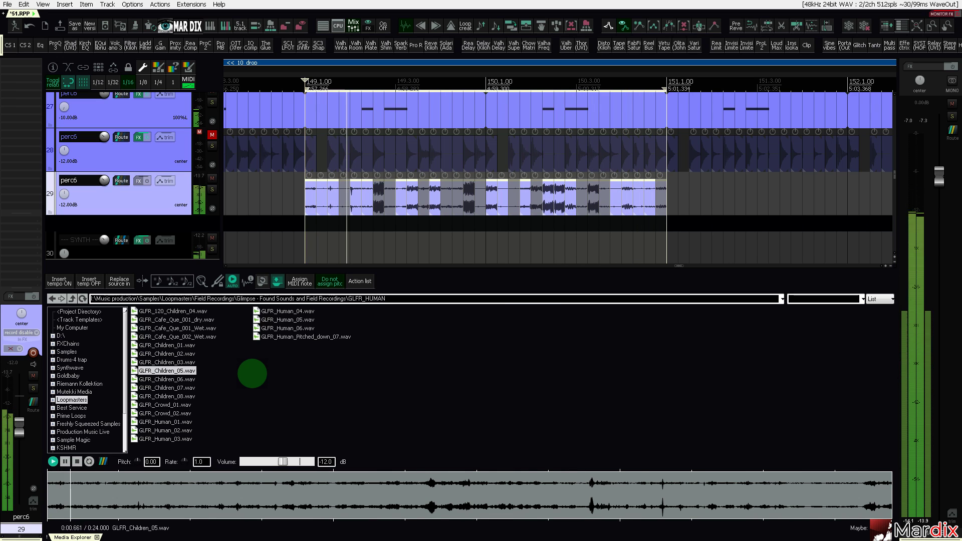
pyautogui.scroll(-1, 179, 190)
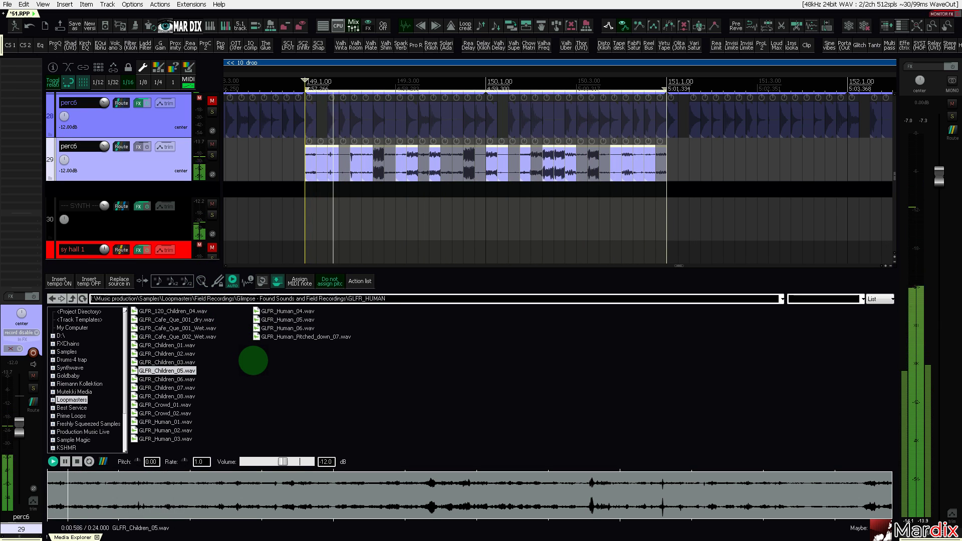
pyautogui.press('Down')
pyautogui.press('Down')
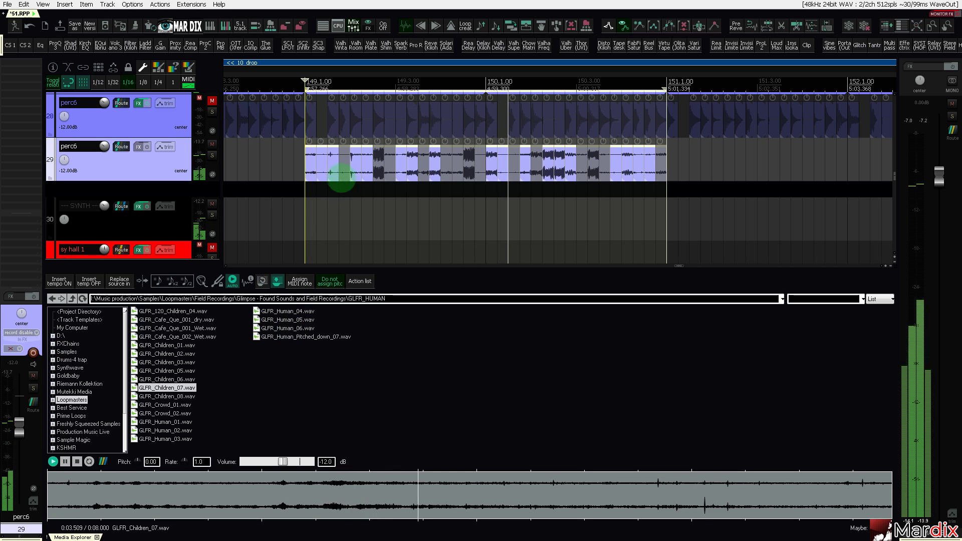
# Duplicate the atmo2 track and rename the copy atmo3.
pyautogui.scroll(-4, 343, 154)
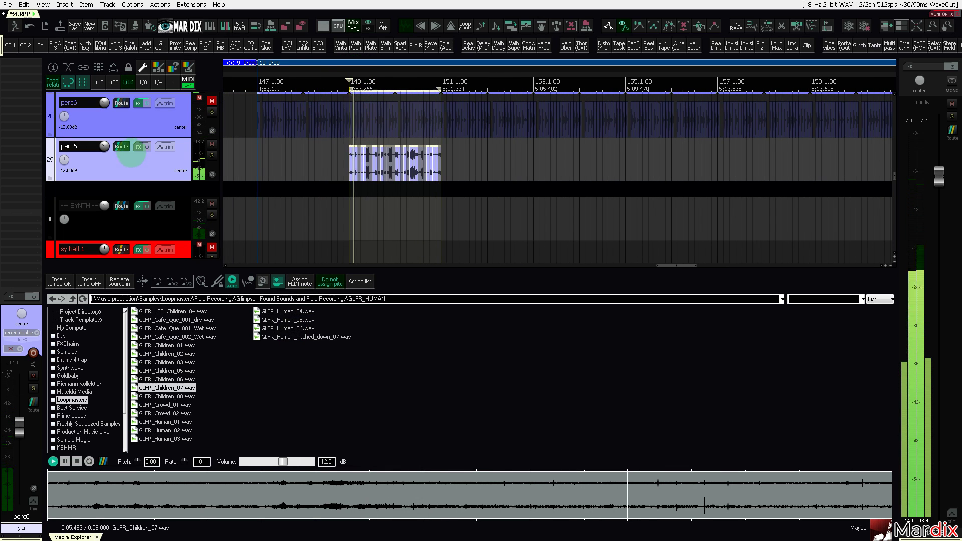
pyautogui.scroll(-10, 128, 145)
pyautogui.scroll(-12, 141, 170)
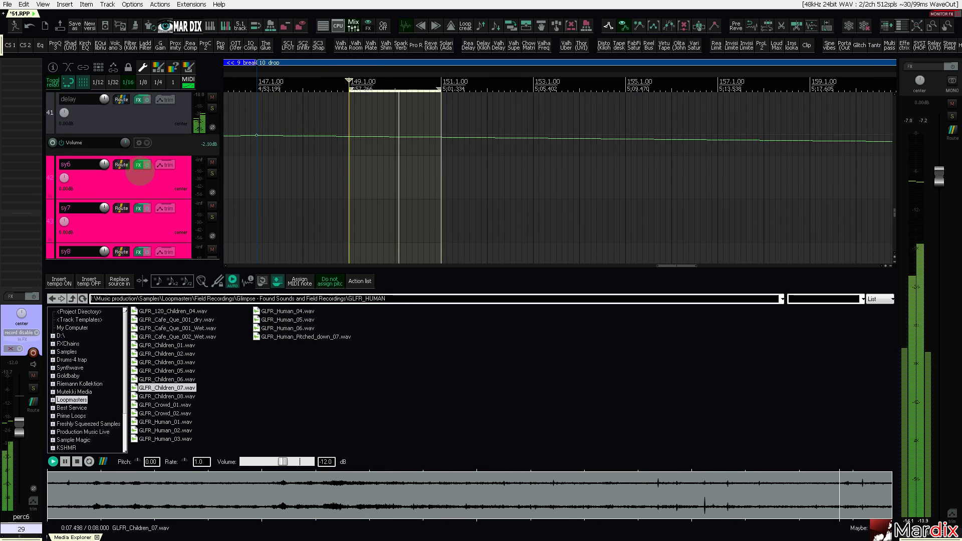
pyautogui.scroll(-3, 145, 177)
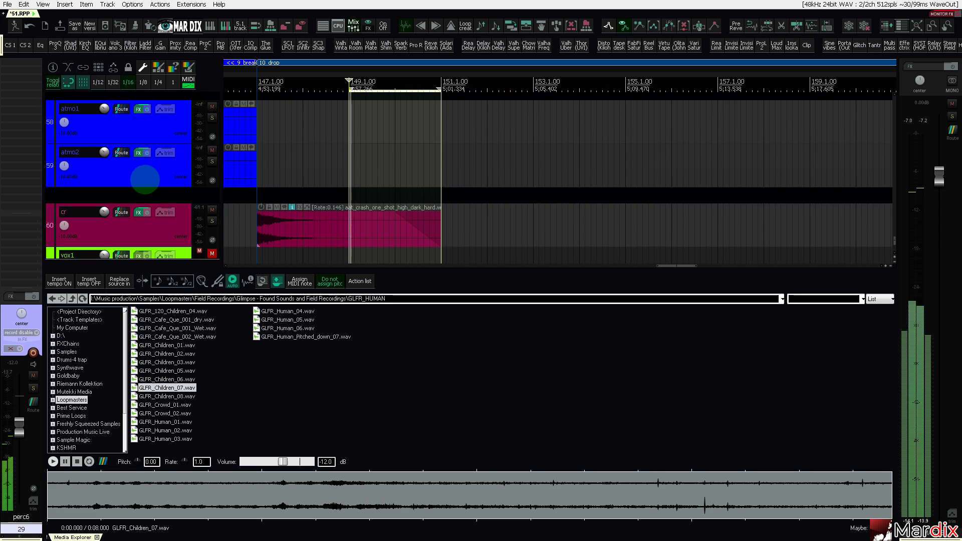
pyautogui.click(142, 213)
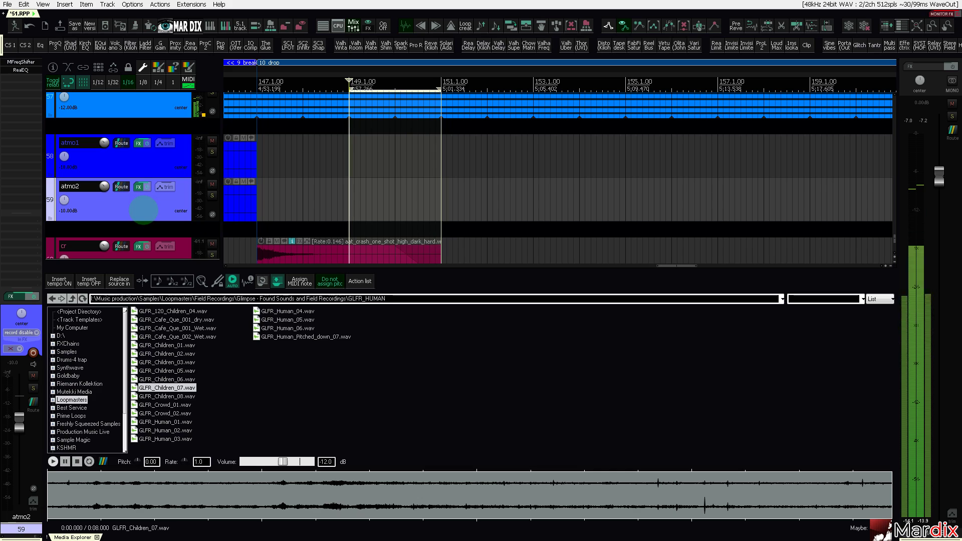
pyautogui.hotkey('ctrl', 'd')
pyautogui.doubleClick(79, 230)
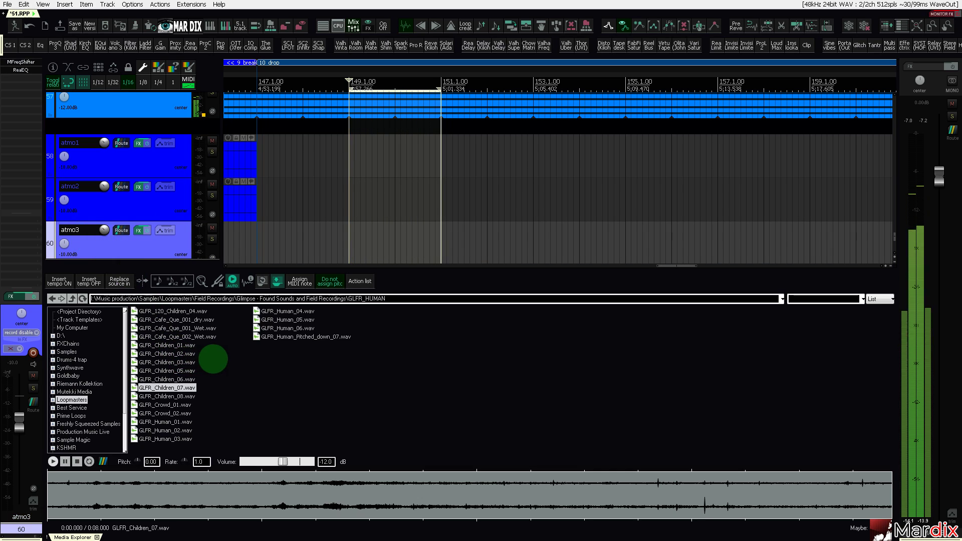
# Insert GLFR_Children_07.wav on the atmo3 track starting at bar 149.
pyautogui.moveTo(181, 388); pyautogui.dragTo(350, 241)
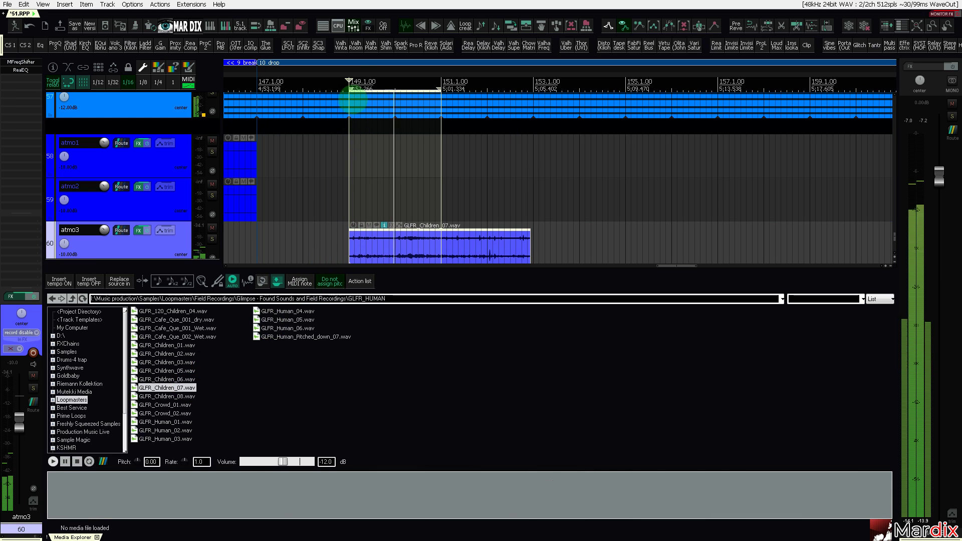
pyautogui.moveTo(327, 180); pyautogui.dragTo(418, 180)
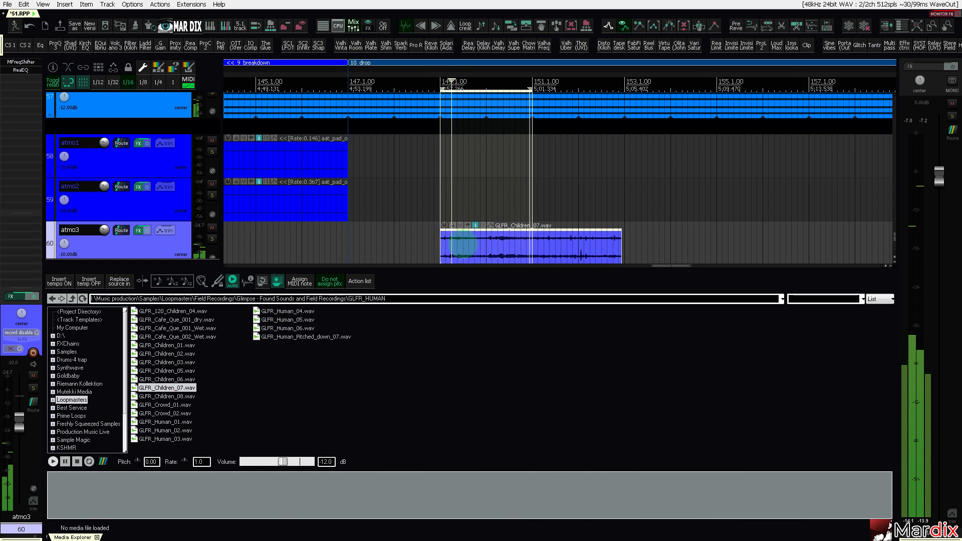
pyautogui.click(240, 244)
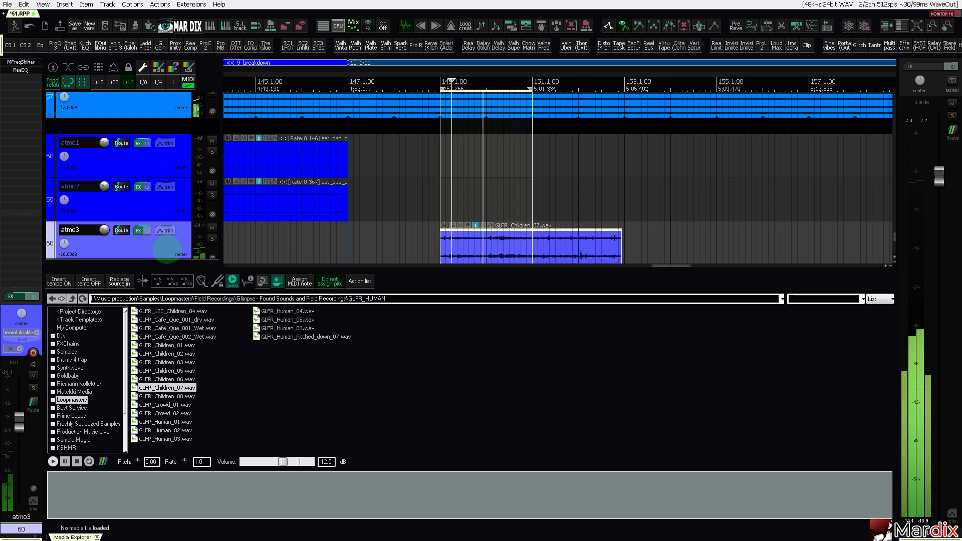
# Remove MFreqShifter and ReaEQ from the atmo3 track and add ValhallaFreqEcho to it.
pyautogui.click(20, 62)
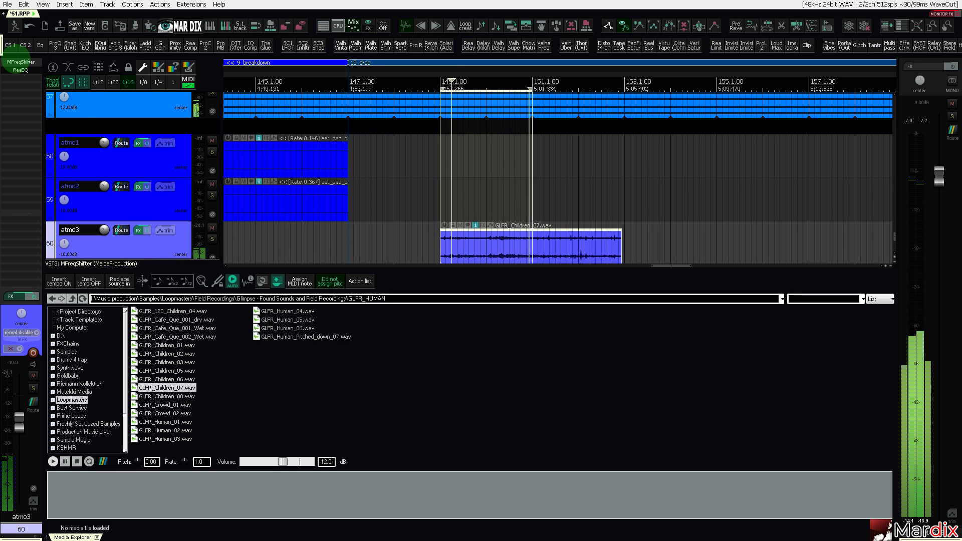
pyautogui.moveTo(20, 62); pyautogui.dragTo(154, 250)
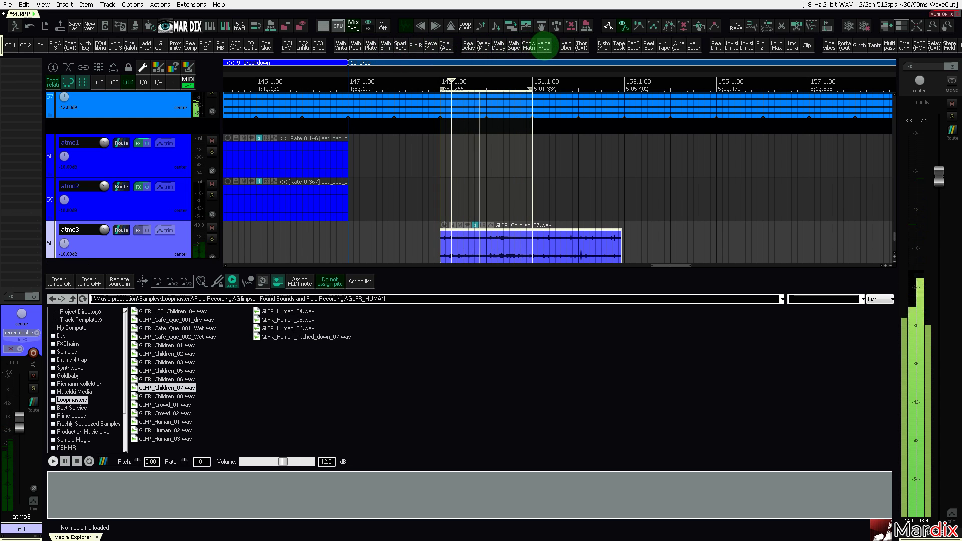
pyautogui.click(544, 45)
pyautogui.moveTo(206, 35); pyautogui.dragTo(336, 131)
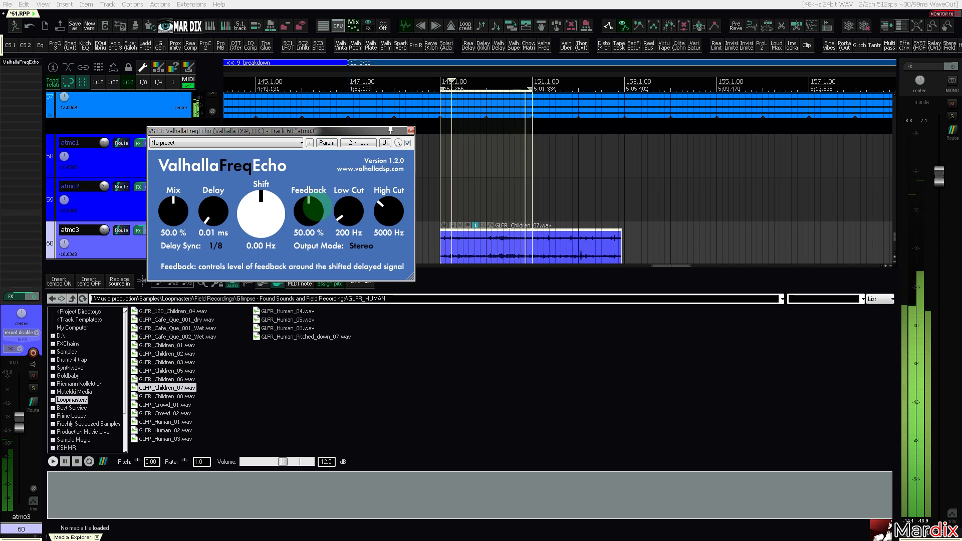
# Set ValhallaFreqEcho's feedback to 60.80 %, mix to 43.6 % and delay sync to 1/8. (dotted), and close its window.
pyautogui.moveTo(317, 200); pyautogui.dragTo(317, 197)
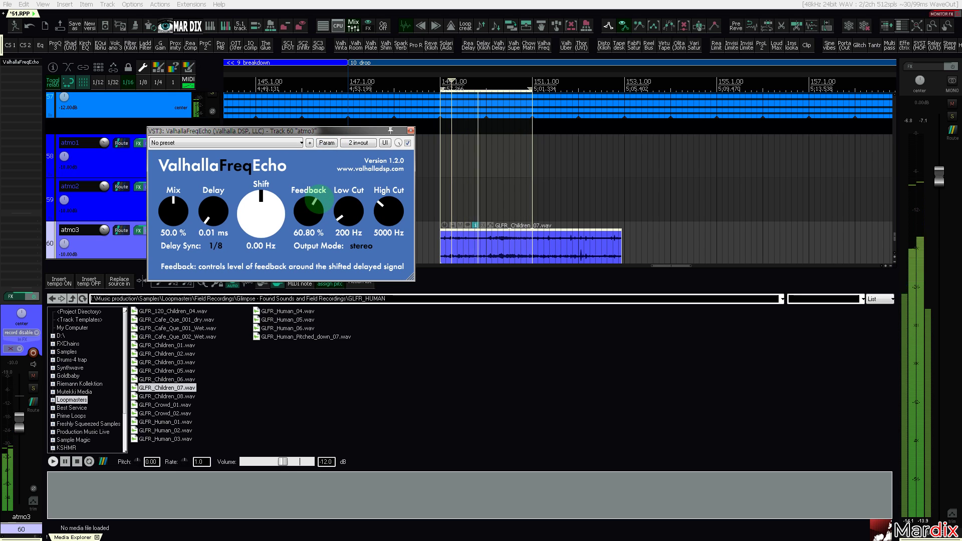
pyautogui.moveTo(178, 212); pyautogui.dragTo(176, 220)
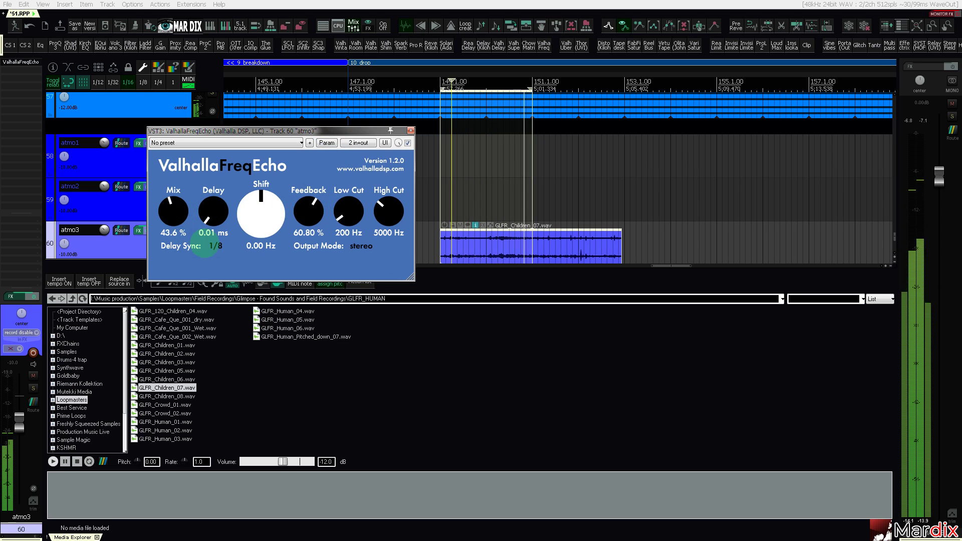
pyautogui.click(196, 245)
pyautogui.click(224, 380)
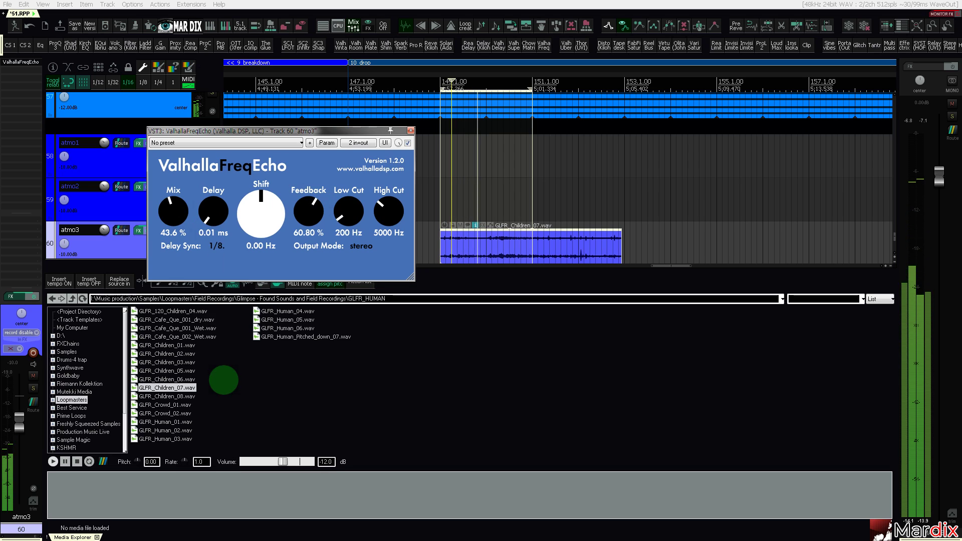
pyautogui.click(410, 130)
# Move the GLFR_Children_07.wav item on atmo3 to bar 147 at the start of the 10 drop and play into it.
pyautogui.moveTo(477, 246); pyautogui.dragTo(384, 231)
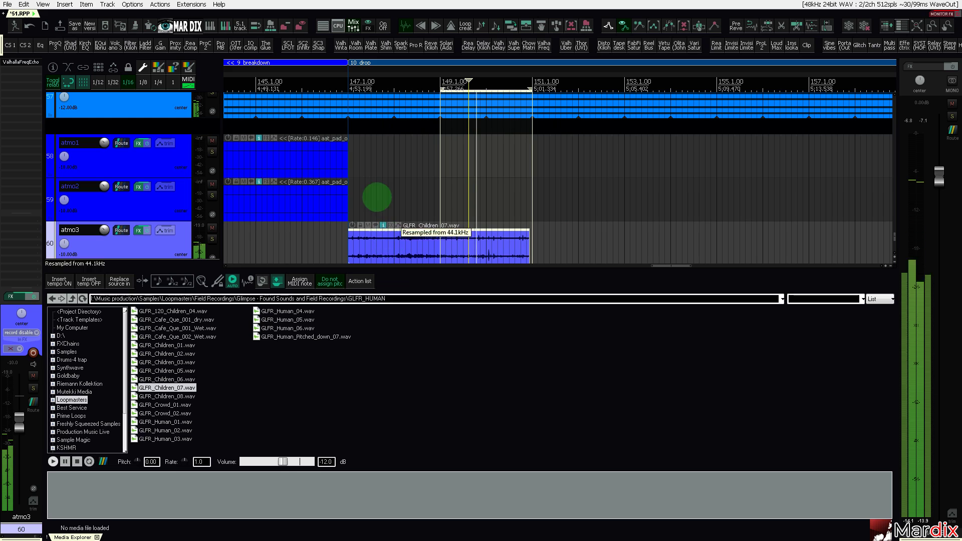
pyautogui.click(342, 86)
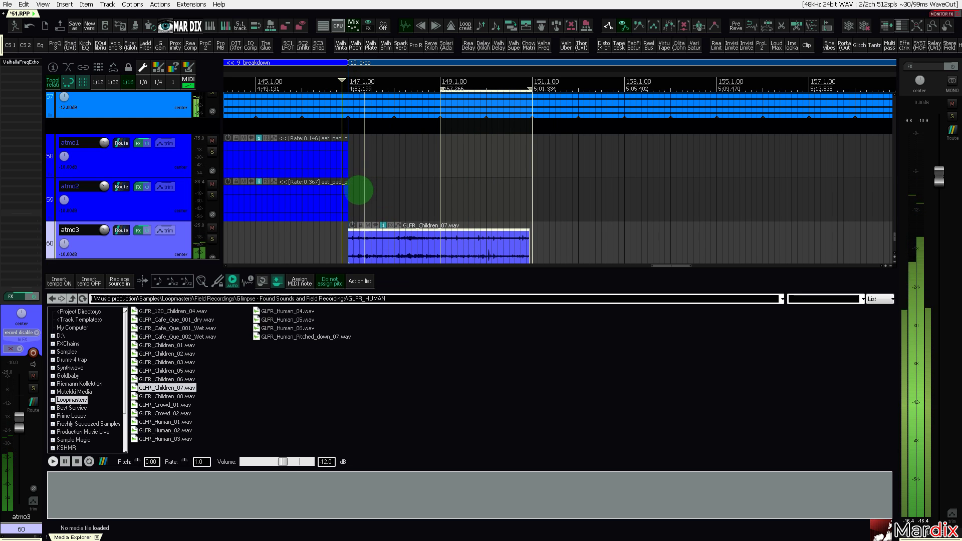
pyautogui.moveTo(390, 75); pyautogui.dragTo(367, 75)
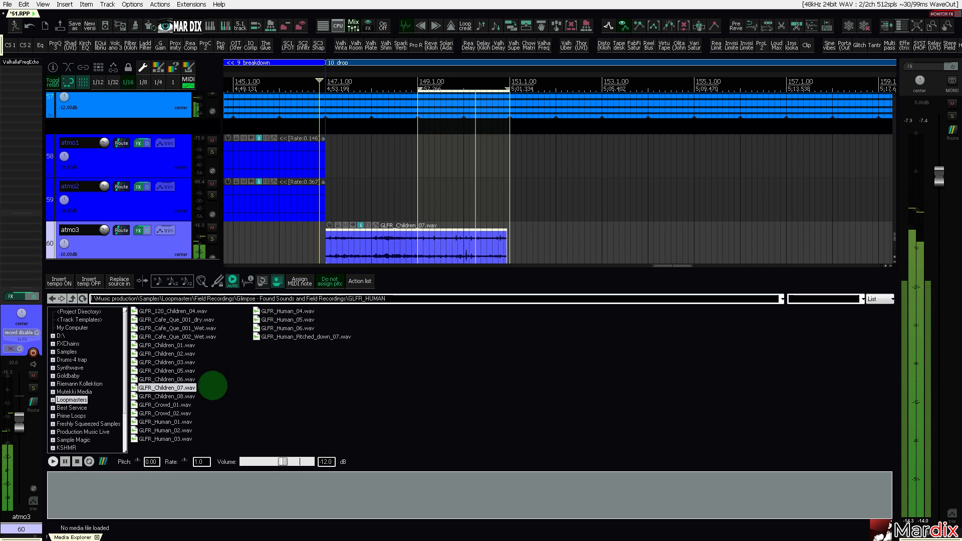
# Audition the remaining GLFR_HUMAN recordings through to GLFR_Human_Pitched_down_07.wav, and GLFR_120_Metal_13.wav in the GLFR_METAL folder.
pyautogui.click(182, 396)
pyautogui.press('Down')
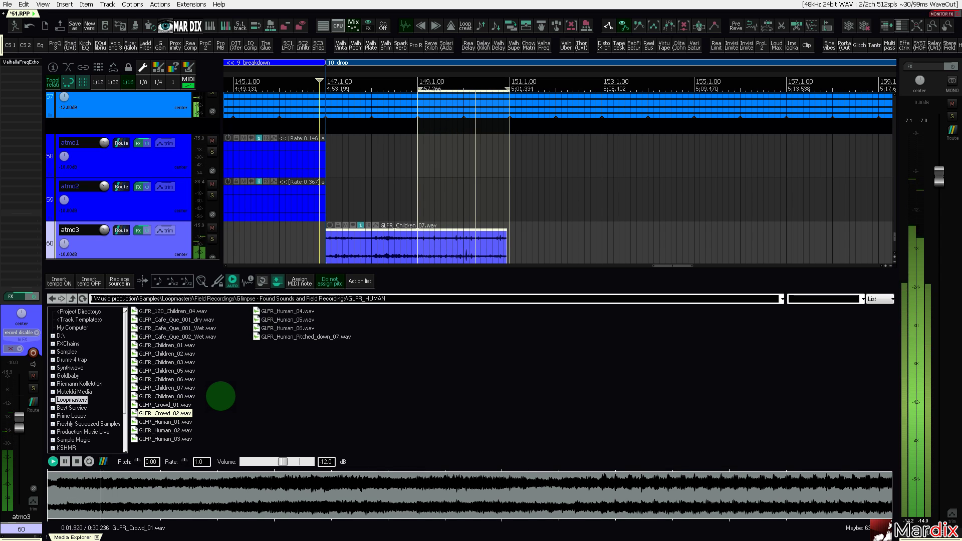
pyautogui.press('Down')
pyautogui.press('Down')
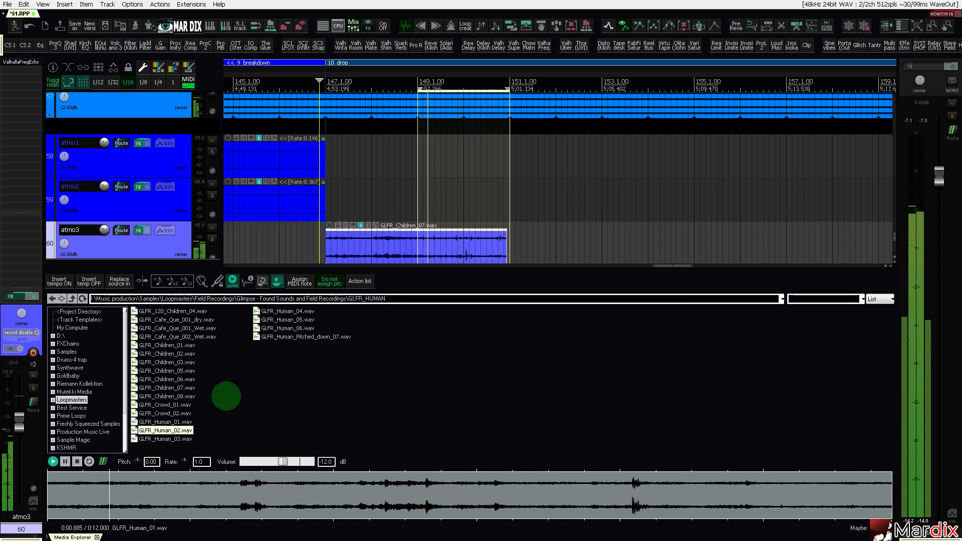
pyautogui.click(307, 338)
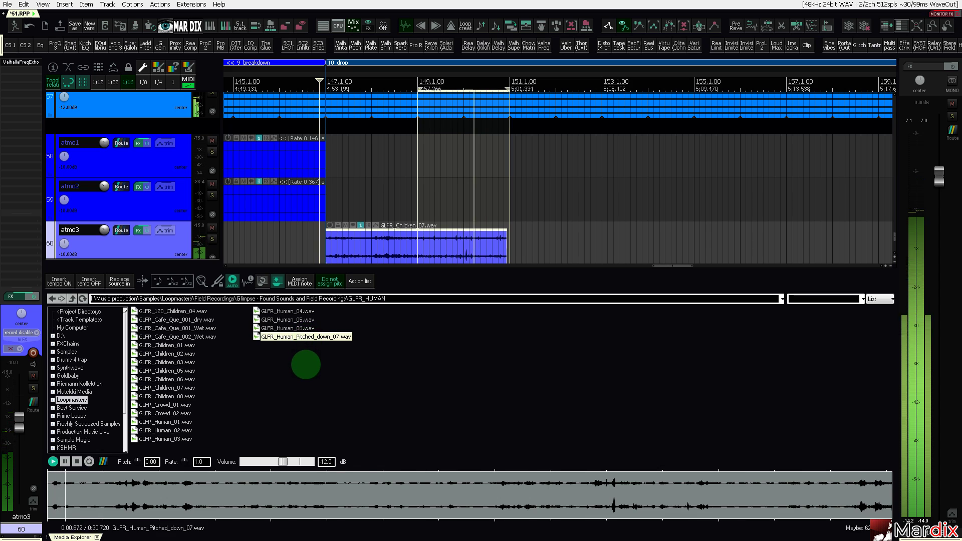
pyautogui.press('BackSpace')
pyautogui.press('Down')
pyautogui.press('Return')
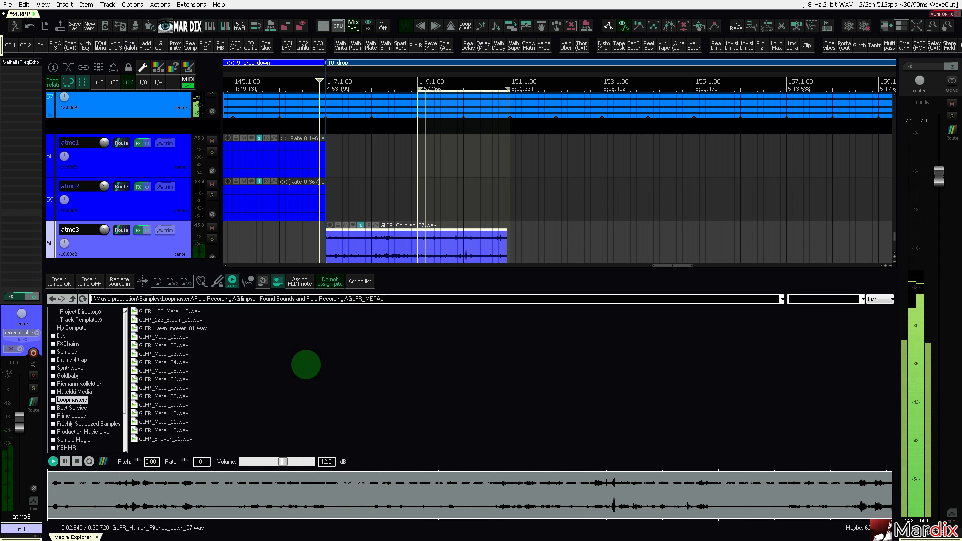
pyautogui.press('Down')
# Replace the source of all glitch slices on the last perc6 track in bars 149–151 with GLFR_Metal_02.wav and randomize their audio.
pyautogui.scroll(2, 163, 207)
pyautogui.scroll(10, 164, 209)
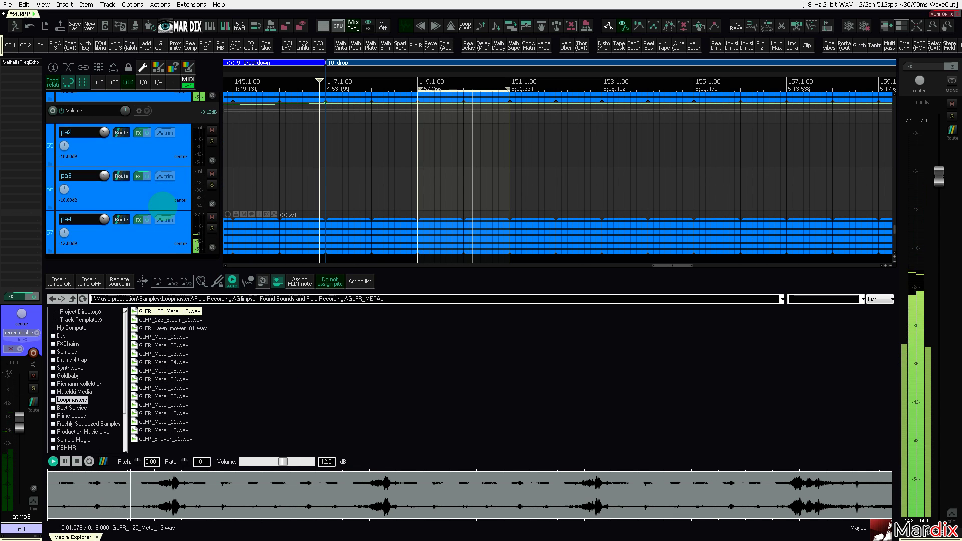
pyautogui.scroll(6, 162, 207)
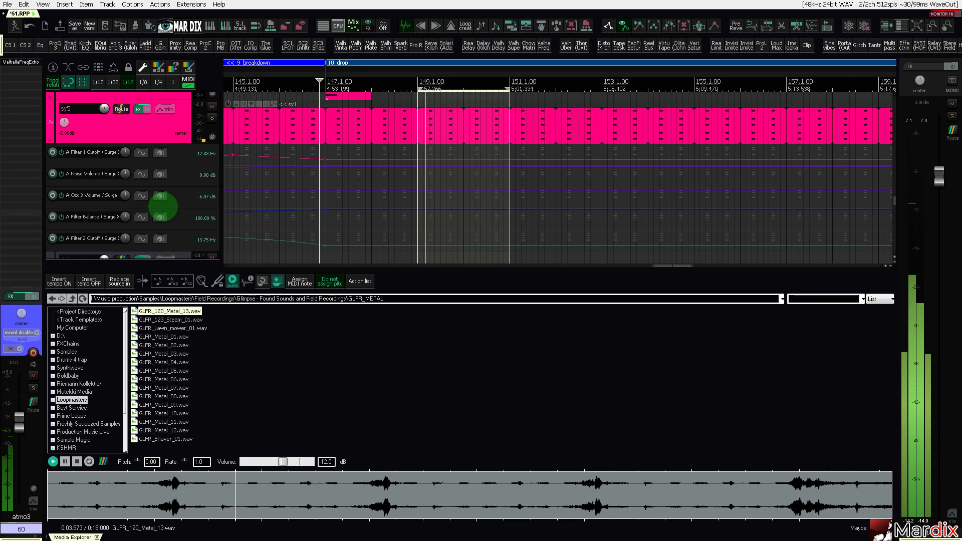
pyautogui.scroll(2, 162, 206)
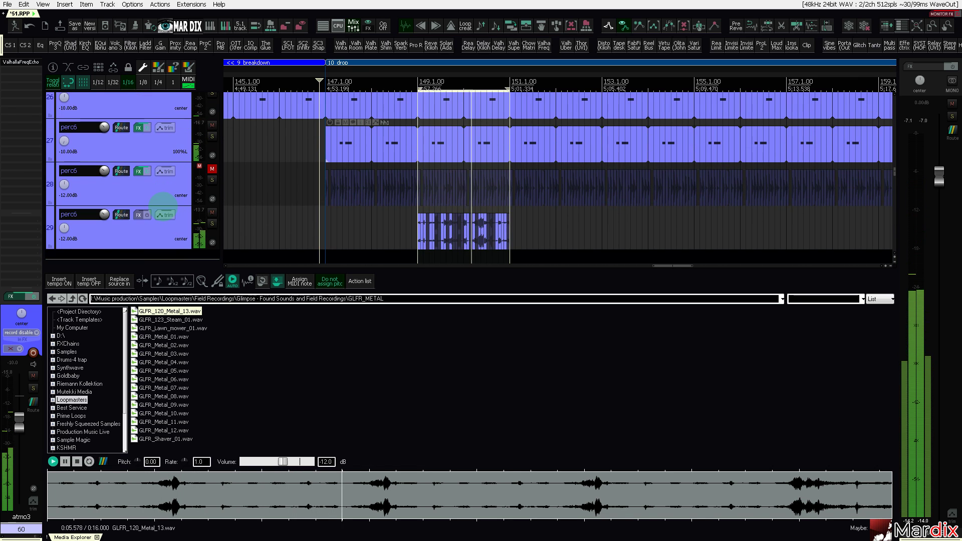
pyautogui.moveTo(391, 234); pyautogui.dragTo(546, 233)
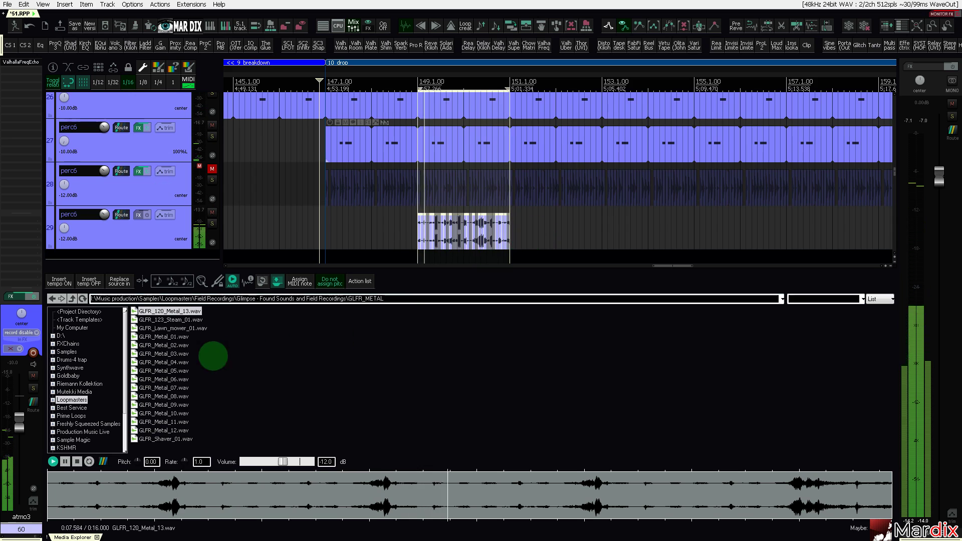
pyautogui.click(172, 345)
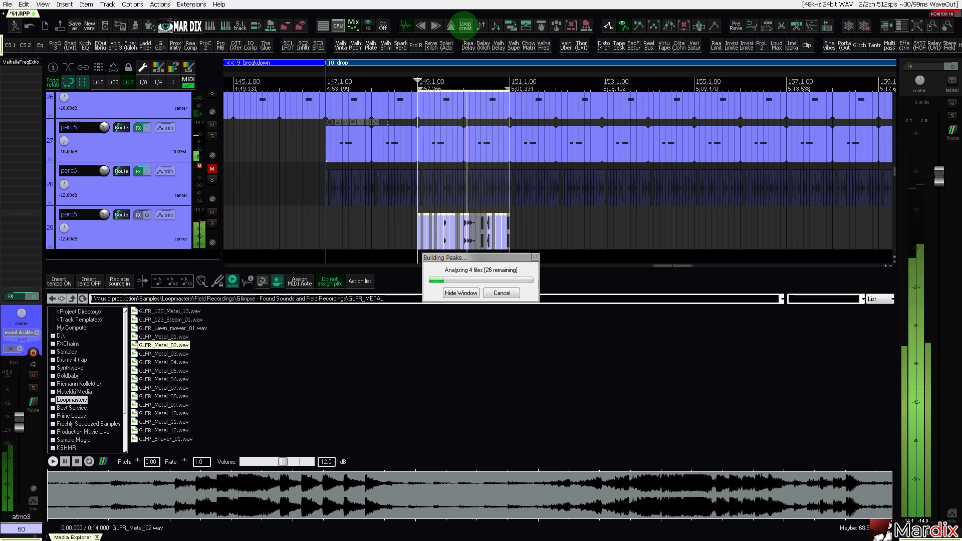
# Compare the metal glitch loop with the SYNTH folder track muted and unmuted.
pyautogui.scroll(-5, 170, 210)
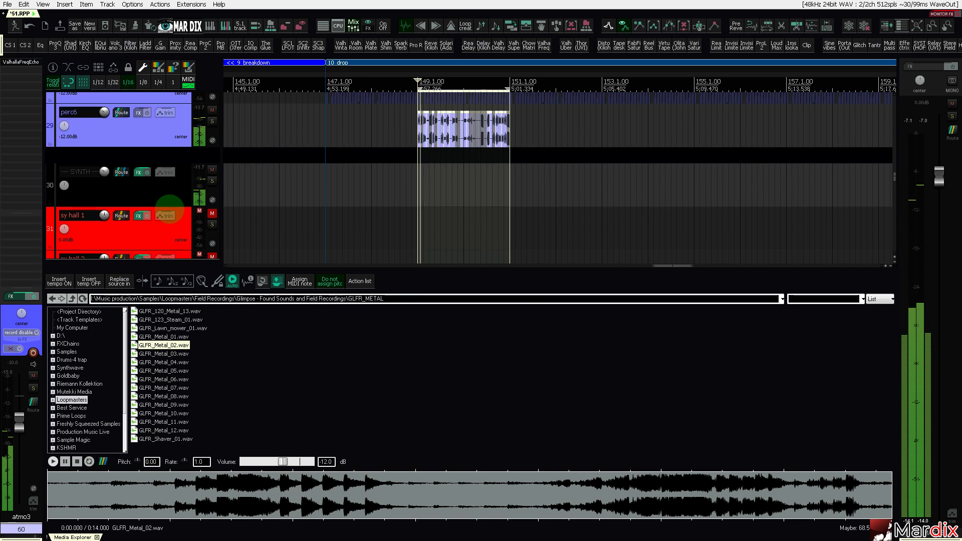
pyautogui.scroll(-10, 169, 210)
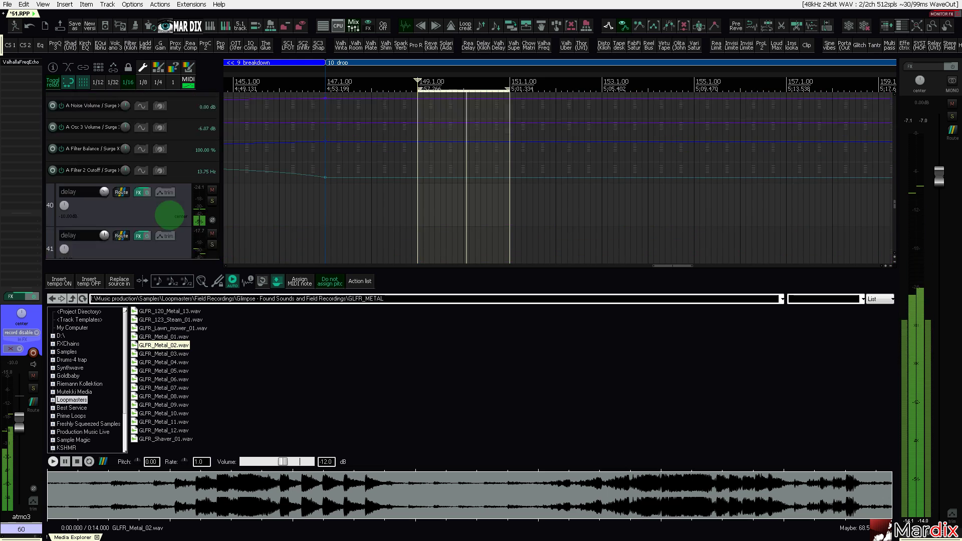
pyautogui.scroll(9, 169, 217)
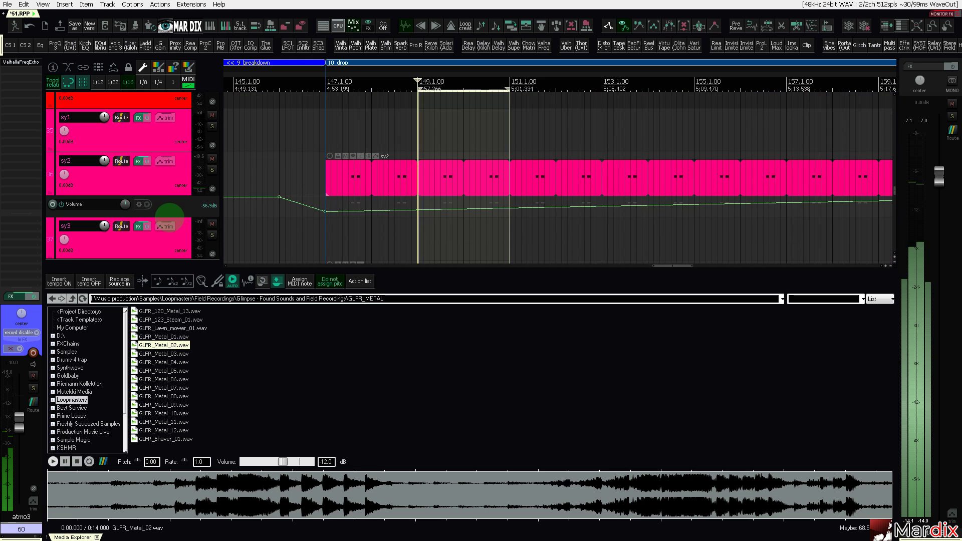
pyautogui.scroll(3, 170, 219)
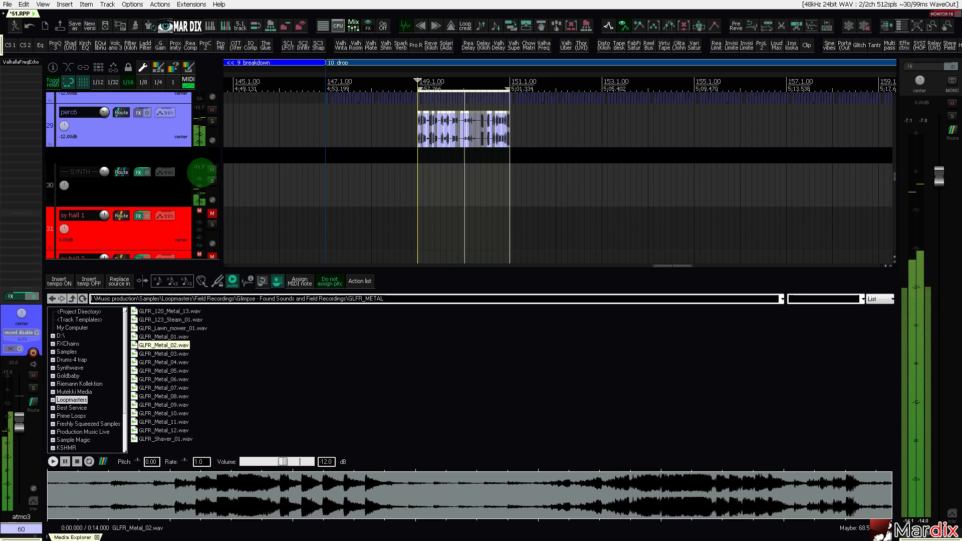
pyautogui.click(212, 170)
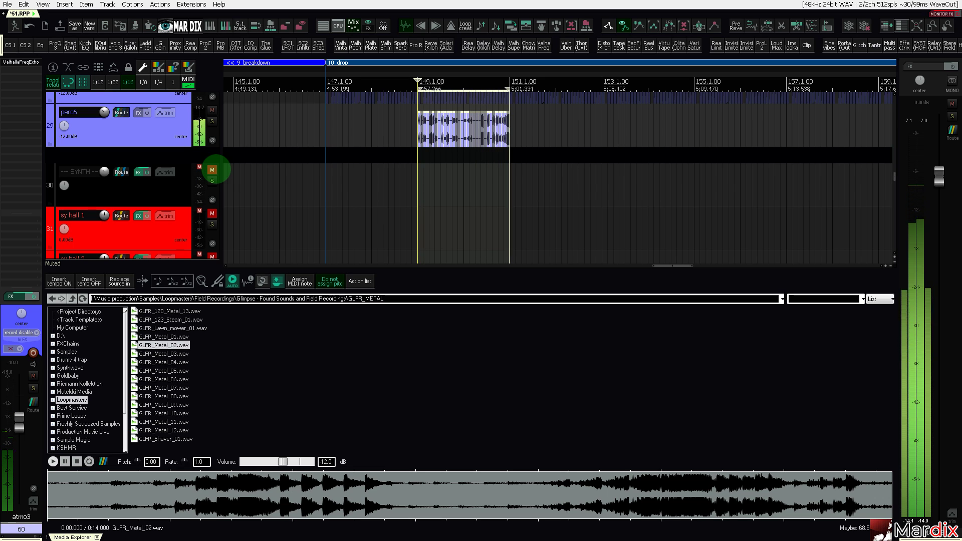
pyautogui.click(212, 170)
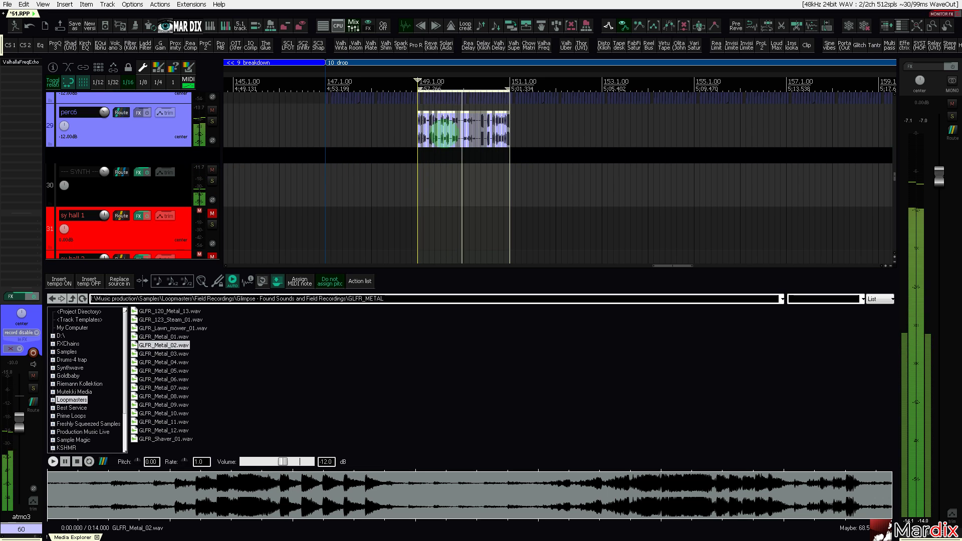
# Move the perc6 glitch slices to bar 151 and set the loop range to bars 151–153.
pyautogui.moveTo(454, 128); pyautogui.dragTo(546, 131)
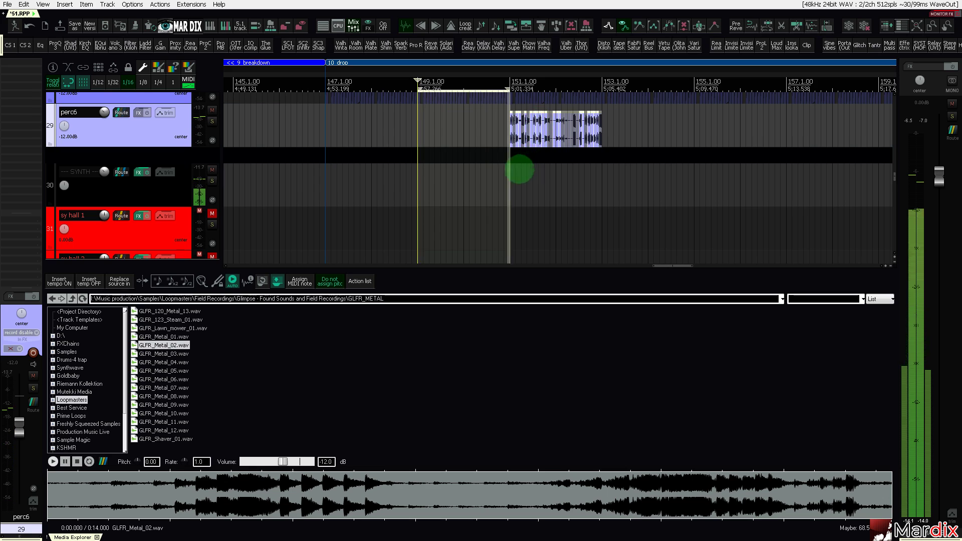
pyautogui.moveTo(485, 191); pyautogui.dragTo(554, 189)
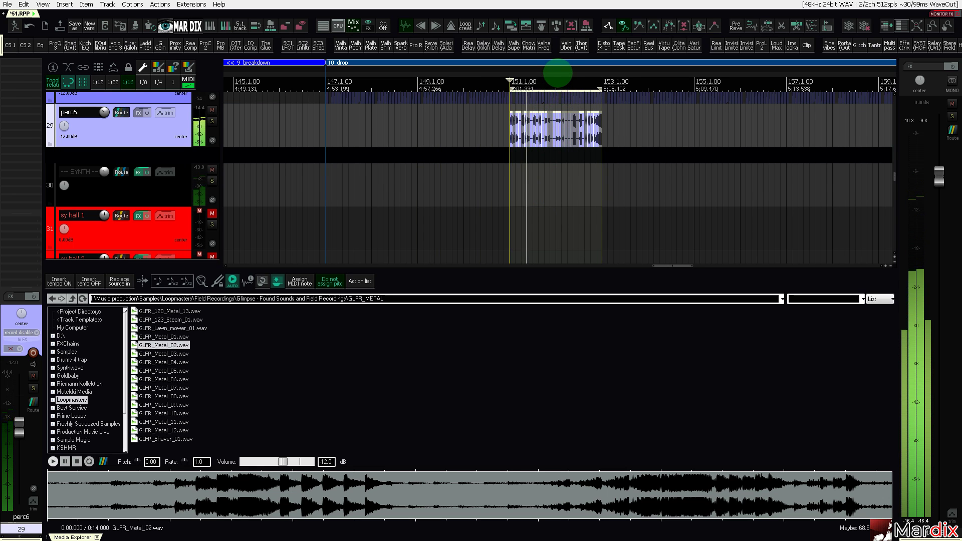
pyautogui.moveTo(554, 71); pyautogui.dragTo(428, 73)
pyautogui.scroll(1, 211, 141)
# Audition GLFR_Piano_Practice_01.wav from the GLFR_PIANO folder and make it the source of all glitch slices in bars 151–153.
pyautogui.moveTo(343, 157); pyautogui.dragTo(526, 162)
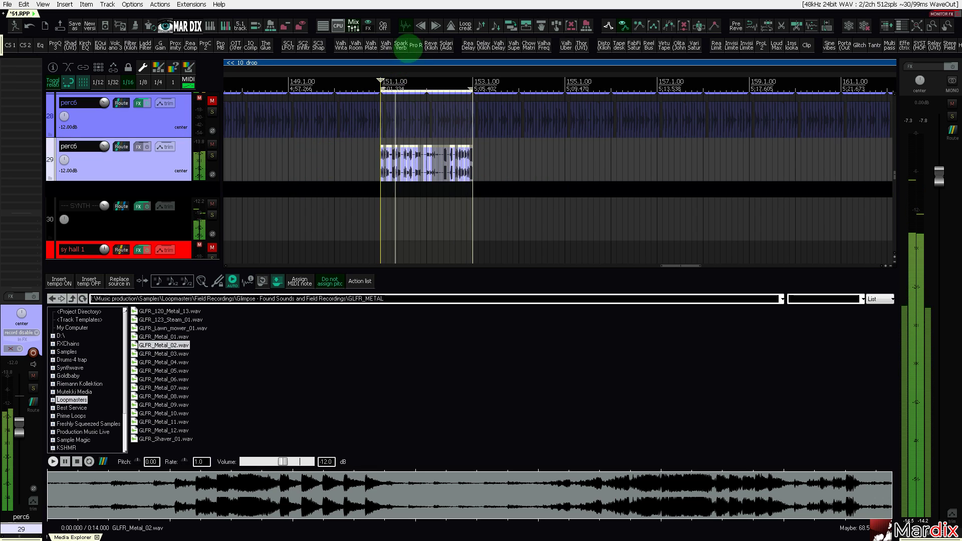
pyautogui.click(216, 370)
pyautogui.press('BackSpace')
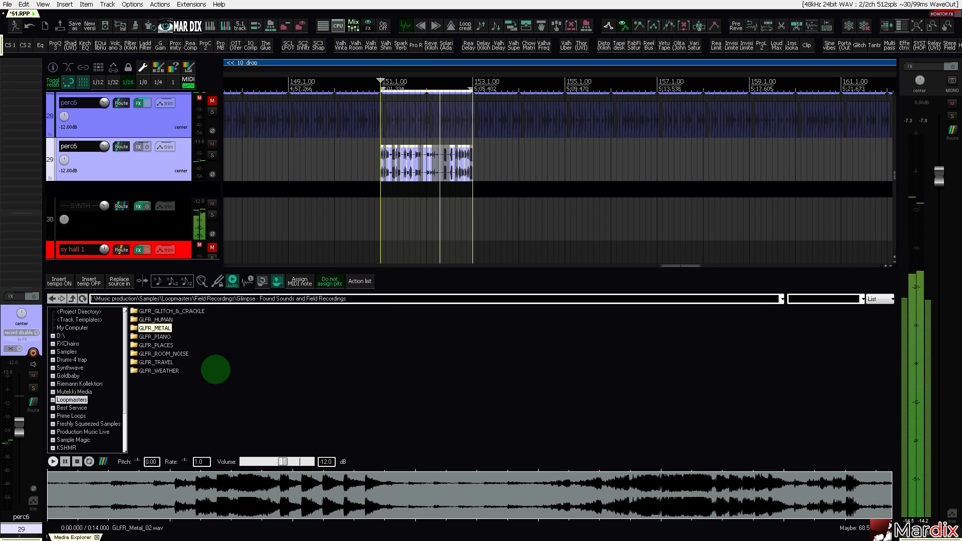
pyautogui.press('Down')
pyautogui.press('Return')
pyautogui.press('Down')
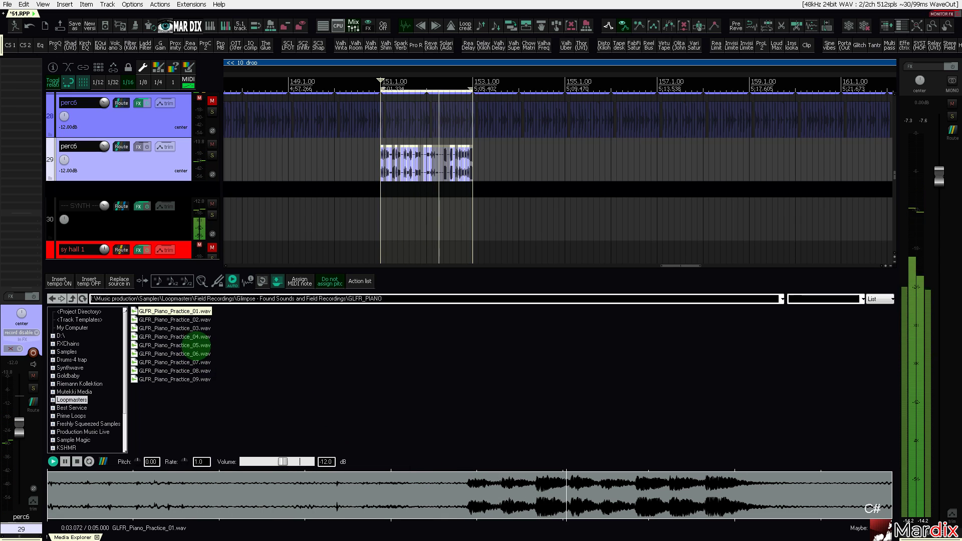
pyautogui.click(119, 281)
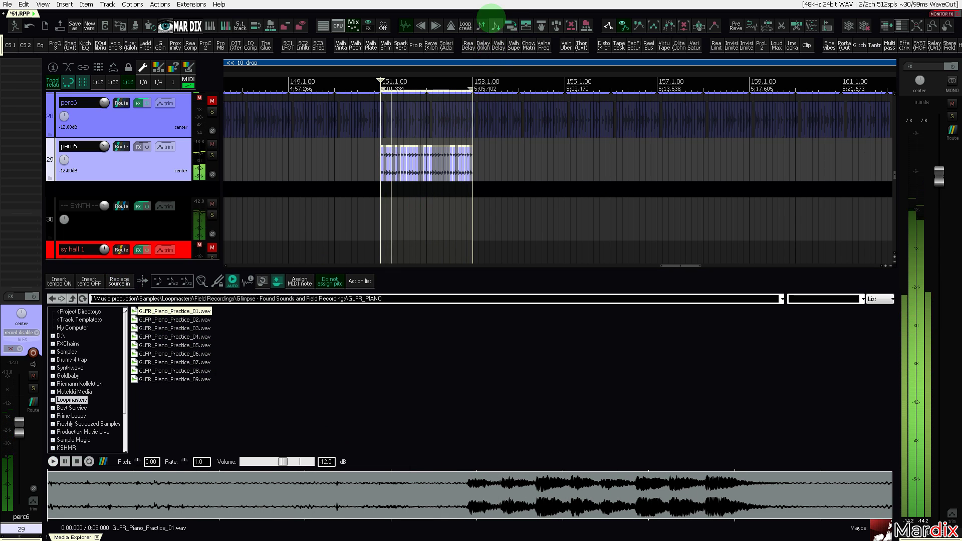
# Randomize the audio of the piano glitch slices in bars 151–153 and randomly toggle which slices are selected.
pyautogui.click(465, 26)
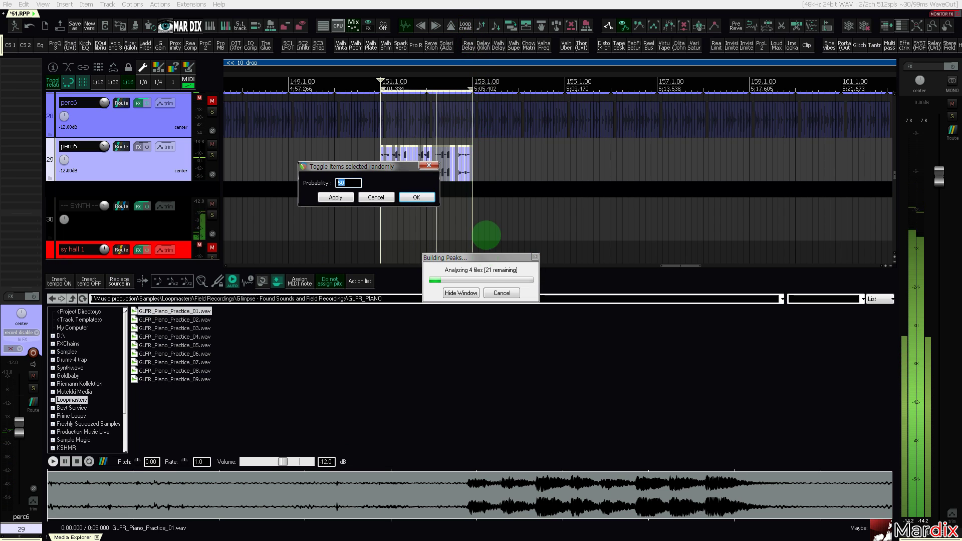
pyautogui.click(417, 197)
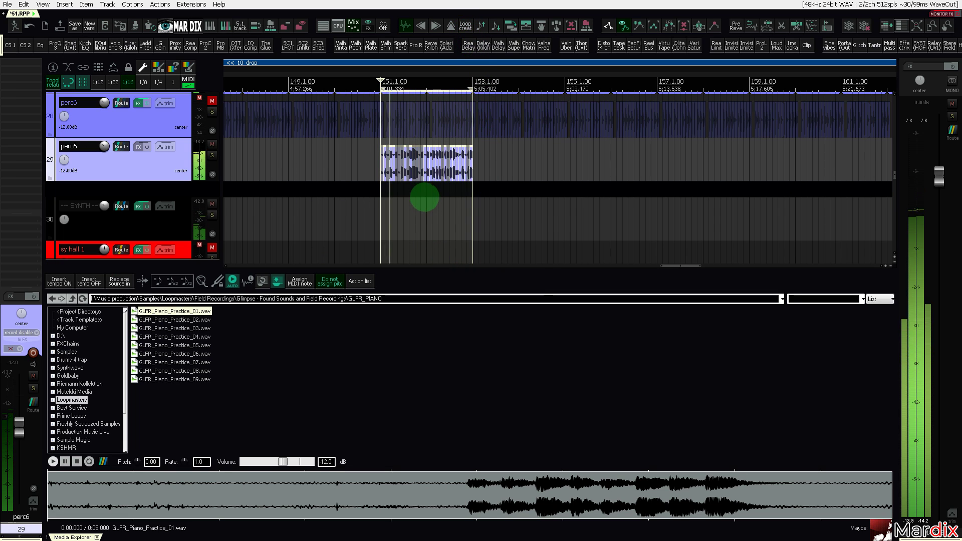
# Save the project with the current piano glitch loop in bars 151–153.
pyautogui.scroll(5, 425, 167)
pyautogui.moveTo(423, 75); pyautogui.dragTo(451, 75)
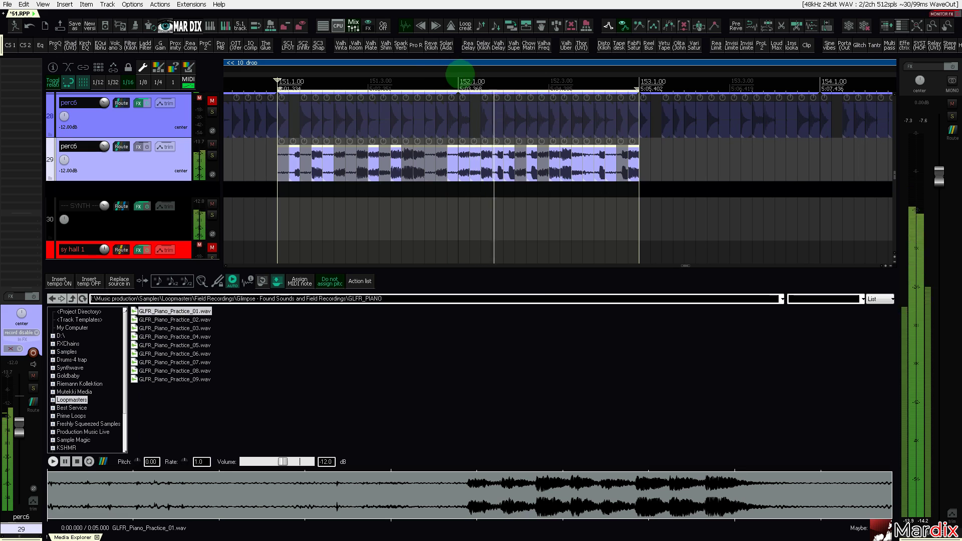
pyautogui.click(7, 4)
pyautogui.click(109, 59)
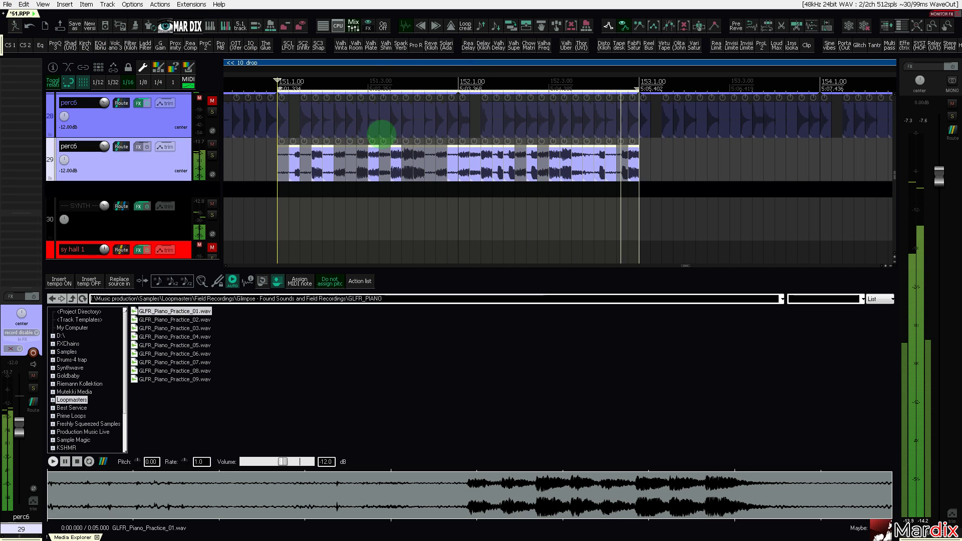
# Browse the GLFR_PLACES and GLFR_ROOM_NOISE folders and audition GLFR_120_Coffee_machine_003.wav and GLFR_120_Room_noise_02.wav.
pyautogui.click(326, 379)
pyautogui.press('BackSpace')
pyautogui.press('Down')
pyautogui.press('Return')
pyautogui.press('Down')
pyautogui.press('BackSpace')
pyautogui.press('Down')
pyautogui.press('Return')
pyautogui.press('Down')
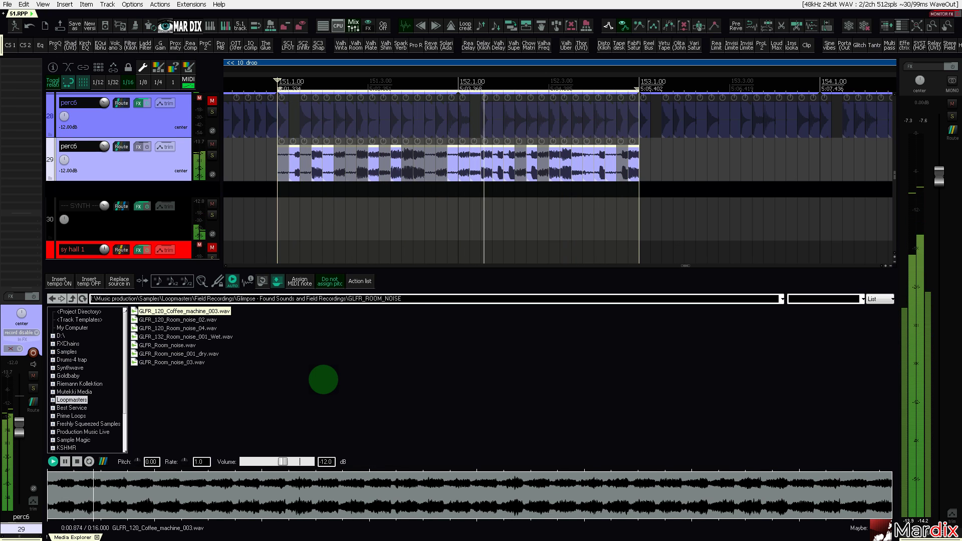
pyautogui.press('Down')
# Browse the GLFR_TRAVEL folder and audition GLFR_120_Water_02.wav from the GLFR_WEATHER folder.
pyautogui.press('BackSpace')
pyautogui.press('Down')
pyautogui.press('Return')
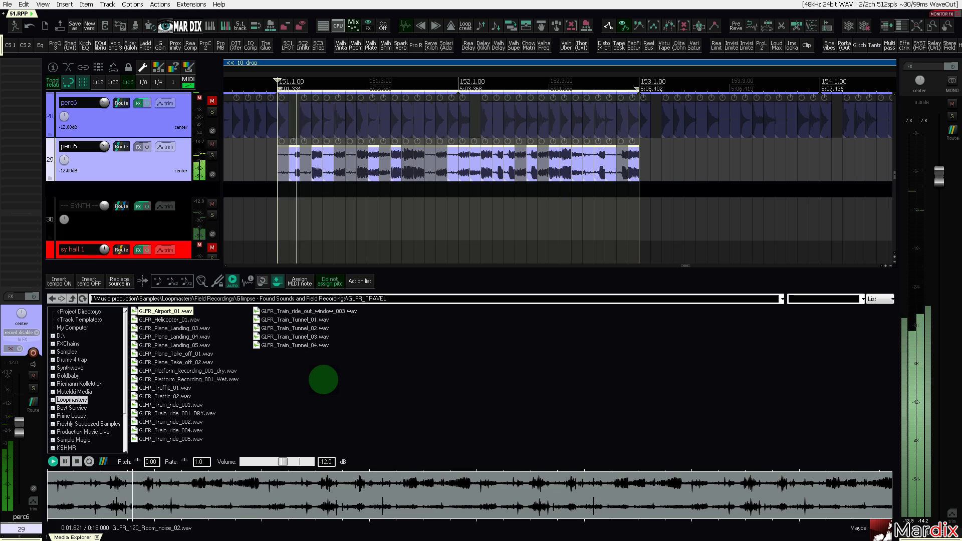
pyautogui.press('Down')
pyautogui.press('BackSpace')
pyautogui.press('Down')
pyautogui.press('Return')
pyautogui.press('Down')
pyautogui.press('BackSpace')
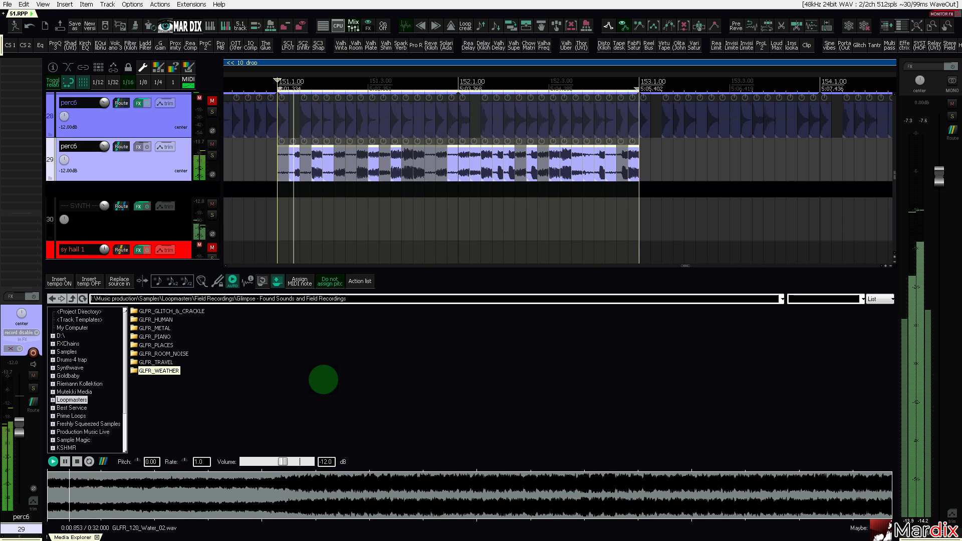
# Find THMD Kliks 01.wav in Loopmasters' Glitch/Tech House & Deep Minimal folder and make it the source of the glitch slices in bars 151–153.
pyautogui.press('BackSpace')
pyautogui.press('BackSpace')
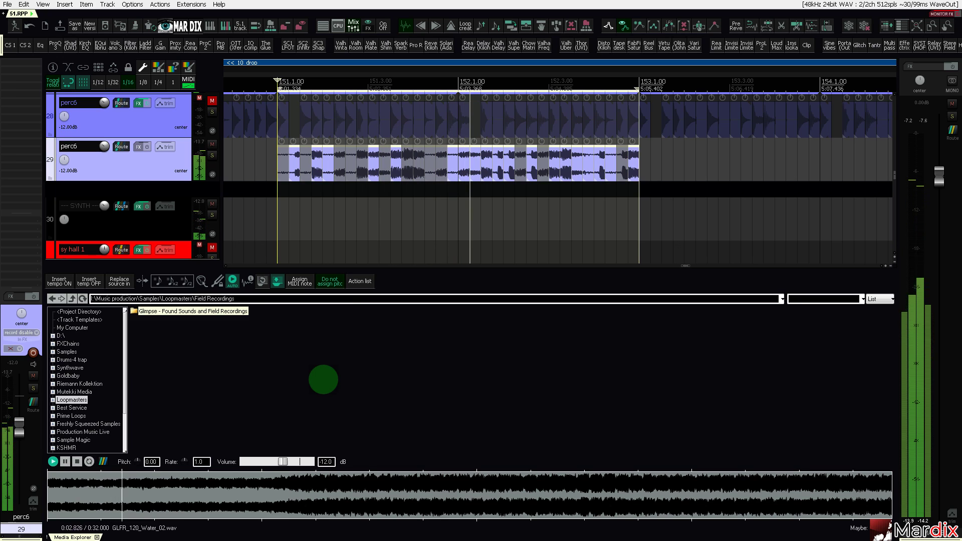
pyautogui.press('Down')
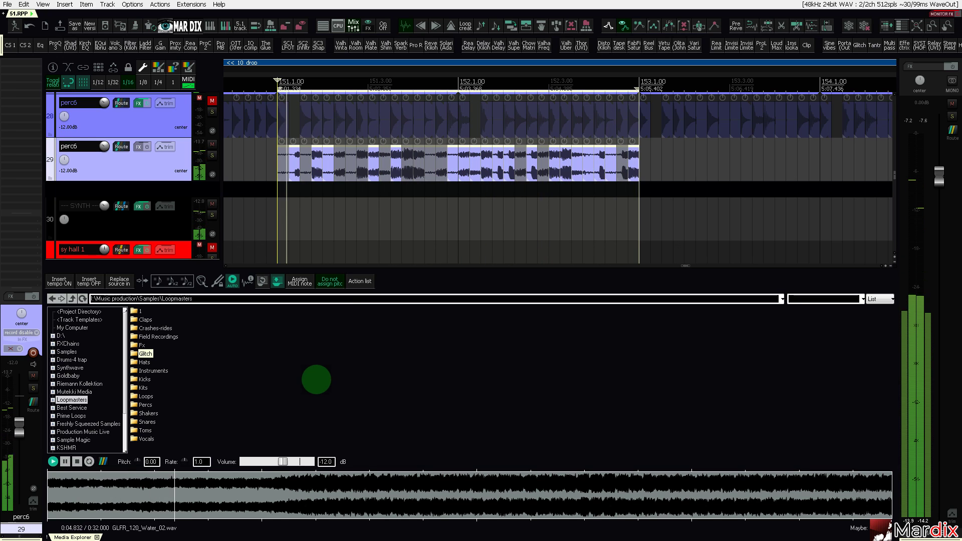
pyautogui.press('Return')
pyautogui.press('Return')
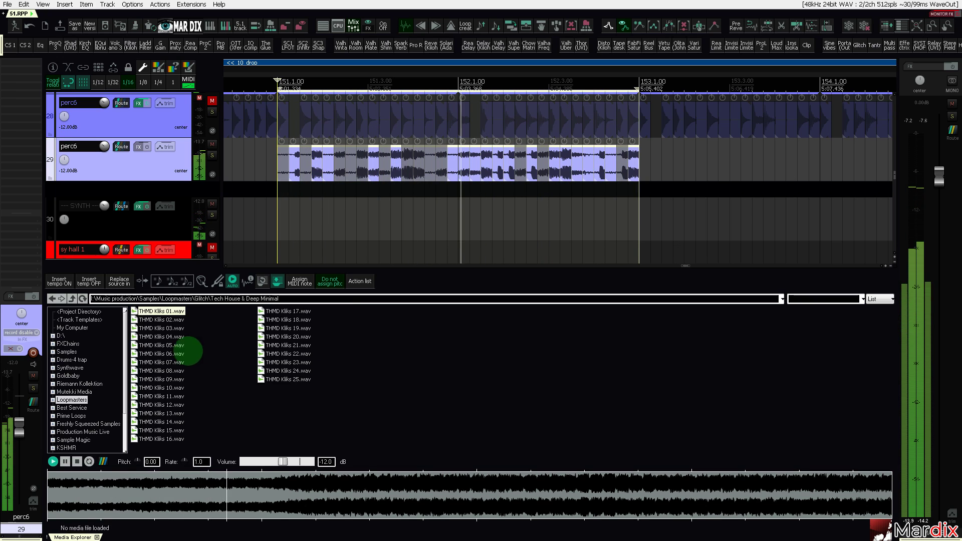
pyautogui.click(123, 281)
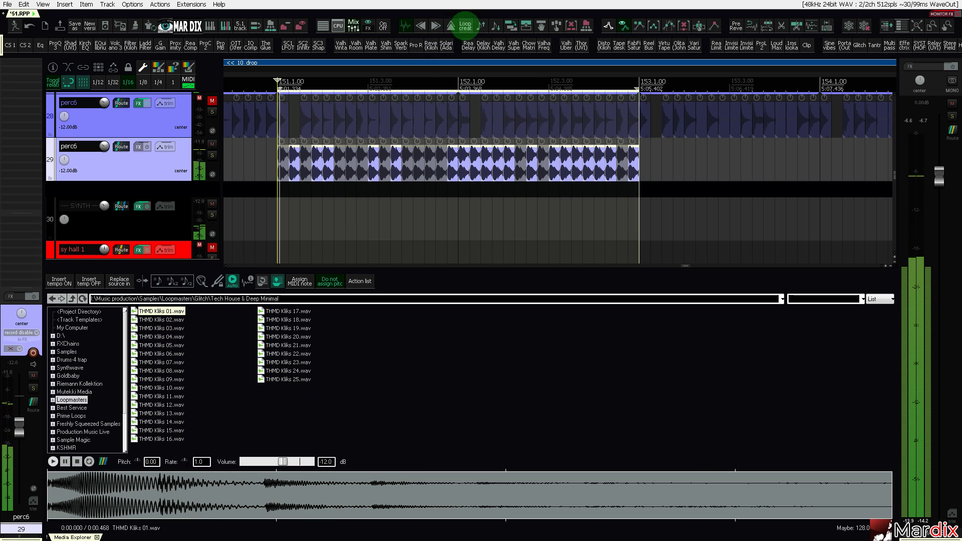
# Regenerate the glitch percussion pattern on track 29 between bars 151 and 153 with Loop creator several times for a new variation.
pyautogui.click(466, 23)
pyautogui.click(480, 191)
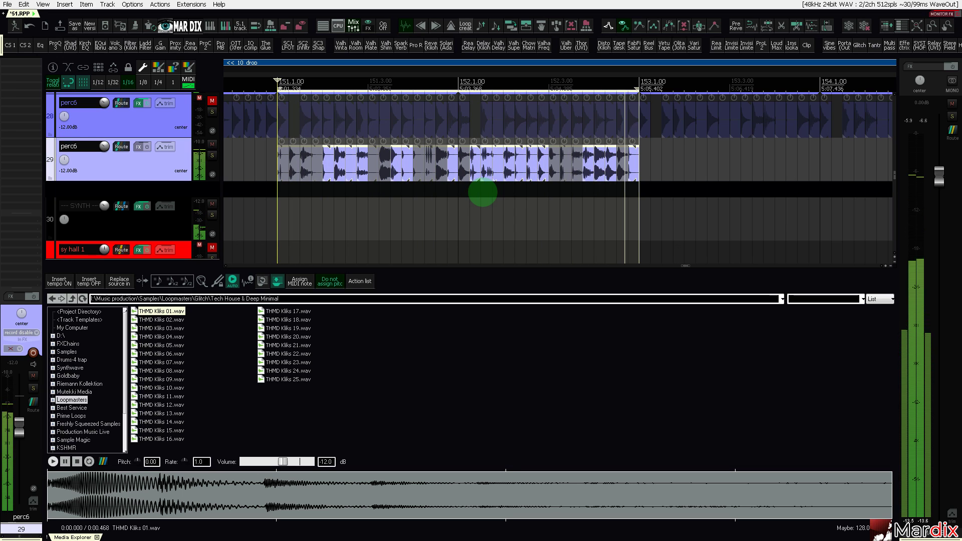
pyautogui.click(466, 25)
pyautogui.click(465, 25)
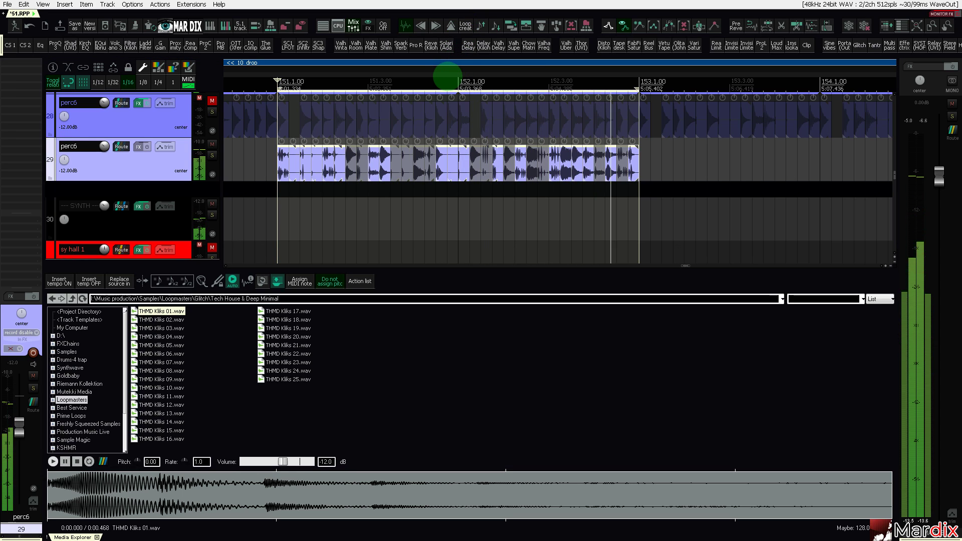
pyautogui.click(447, 81)
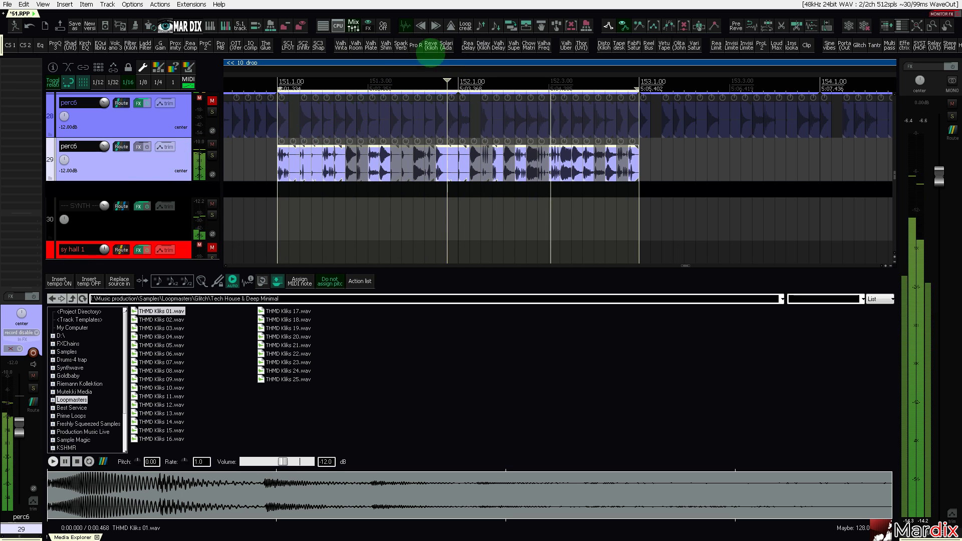
# Add the Solaris reverb to track 29 and set its Dry/Wet to 94.5 / 5.5 and pre-delay to 1/6.
pyautogui.click(445, 45)
pyautogui.moveTo(381, 36); pyautogui.dragTo(626, 147)
pyautogui.moveTo(319, 271); pyautogui.dragTo(314, 298)
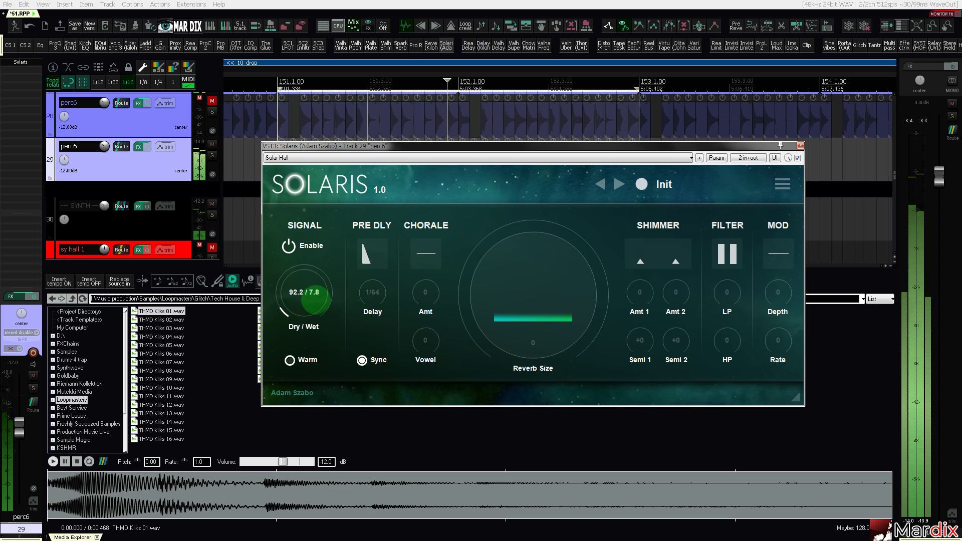
pyautogui.moveTo(375, 292); pyautogui.dragTo(395, 214)
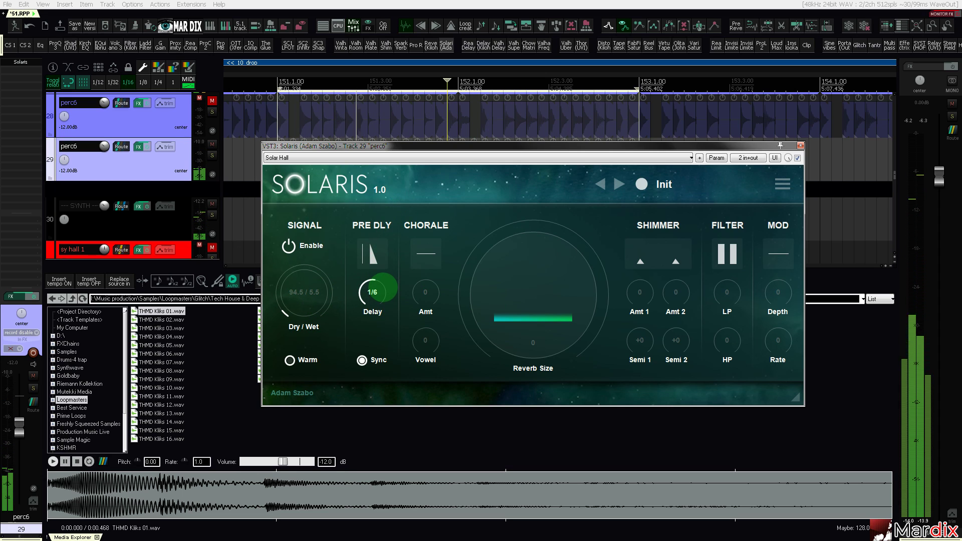
# Set the Chorale amount to 98 and modulate the Vowel parameter with a tempo-synced sine LFO at 8 QN speed.
pyautogui.moveTo(429, 290); pyautogui.dragTo(444, 188)
pyautogui.moveTo(441, 327); pyautogui.dragTo(436, 446)
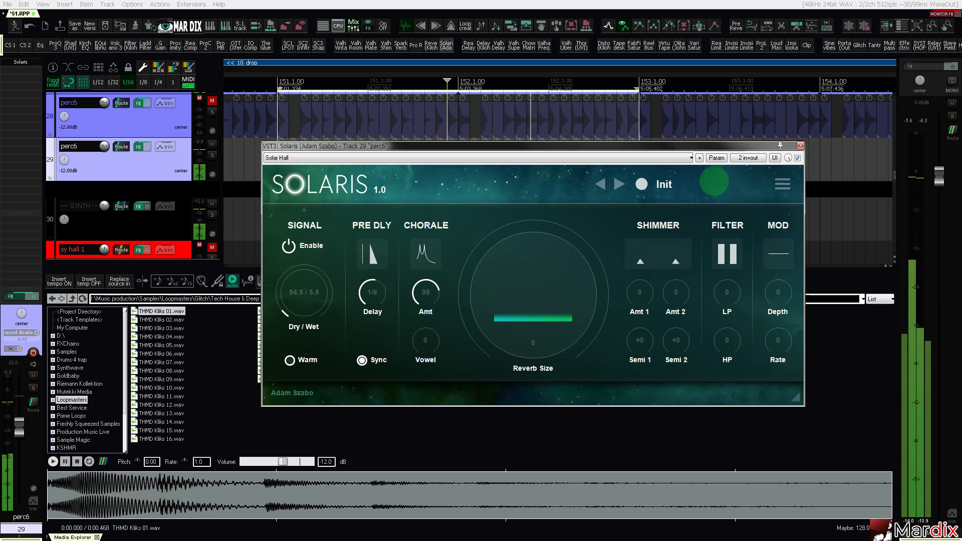
pyautogui.click(716, 158)
pyautogui.click(719, 204)
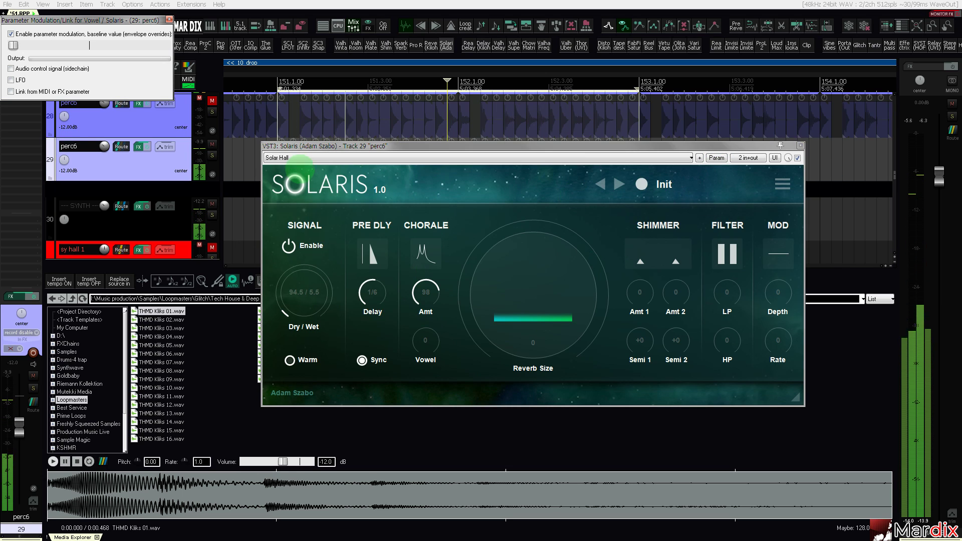
pyautogui.click(24, 81)
pyautogui.click(59, 91)
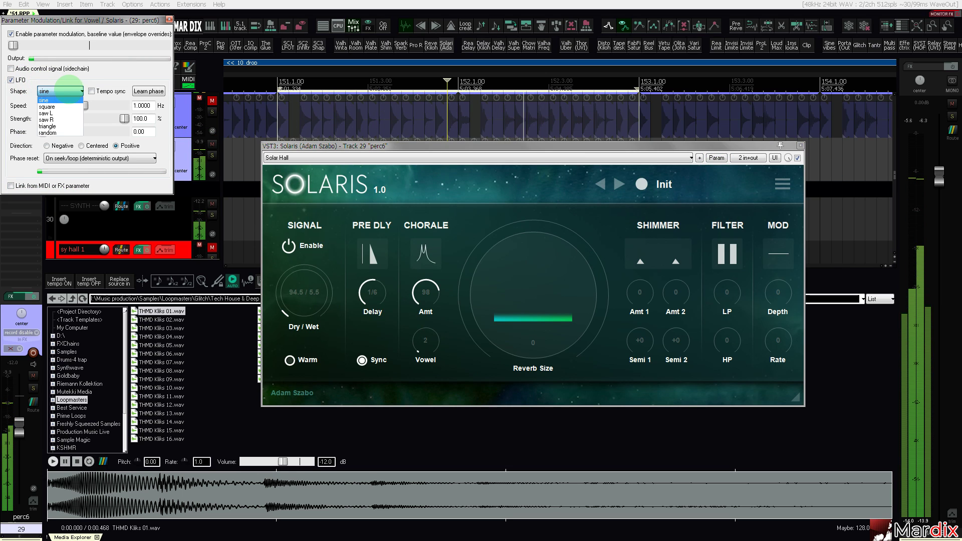
pyautogui.click(94, 91)
pyautogui.click(94, 91)
pyautogui.moveTo(79, 105); pyautogui.dragTo(44, 107)
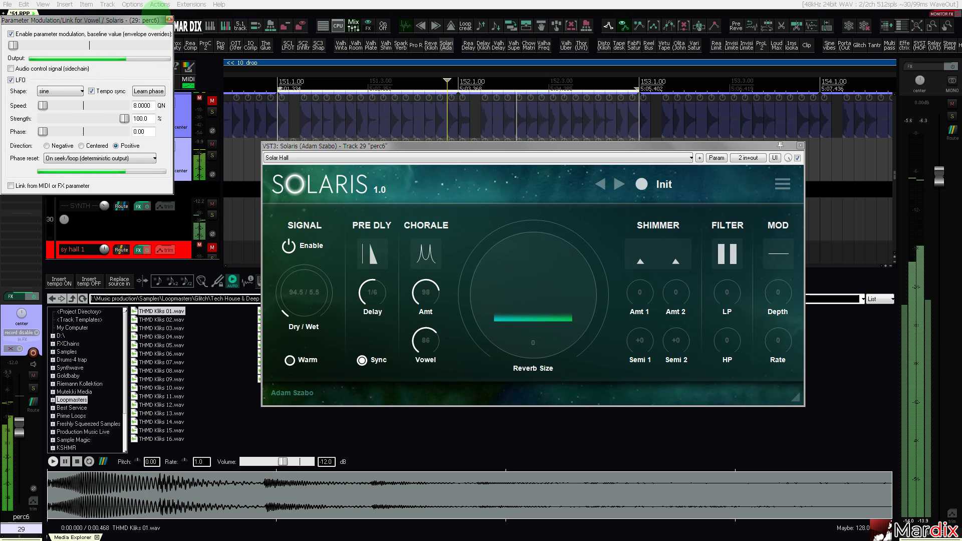
pyautogui.click(169, 19)
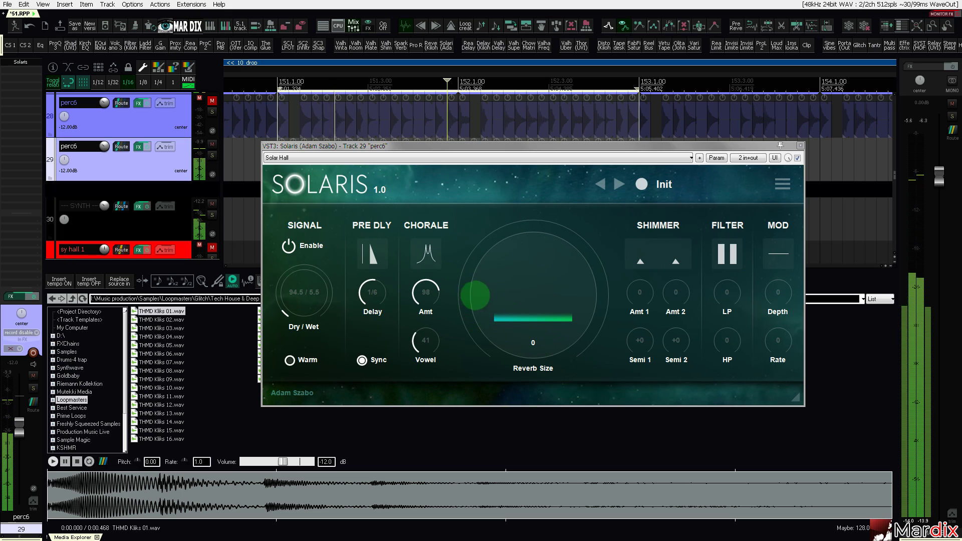
# Set the Solaris reverb size to 55 and the first shimmer voice to +7 semitones with its amount at 0.
pyautogui.moveTo(534, 322); pyautogui.dragTo(530, 287)
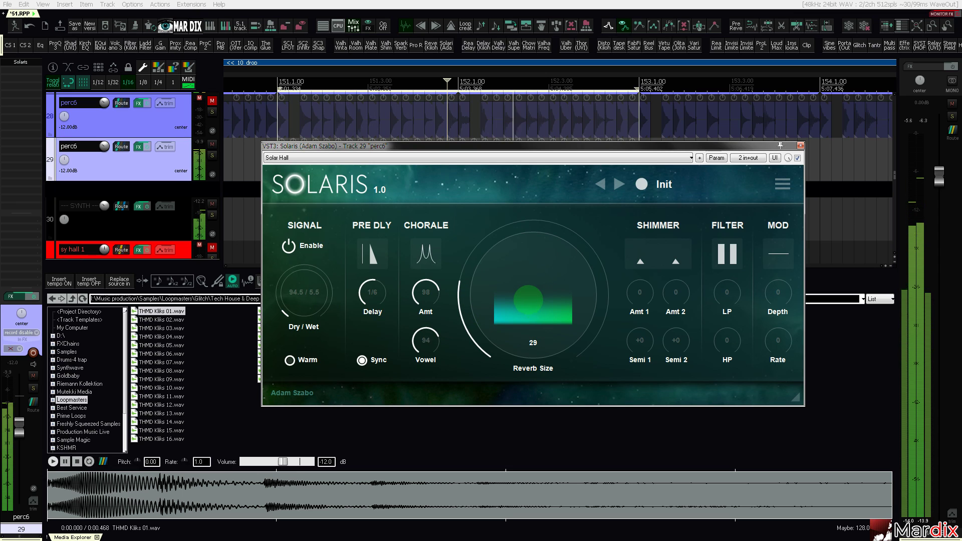
pyautogui.moveTo(528, 297); pyautogui.dragTo(529, 275)
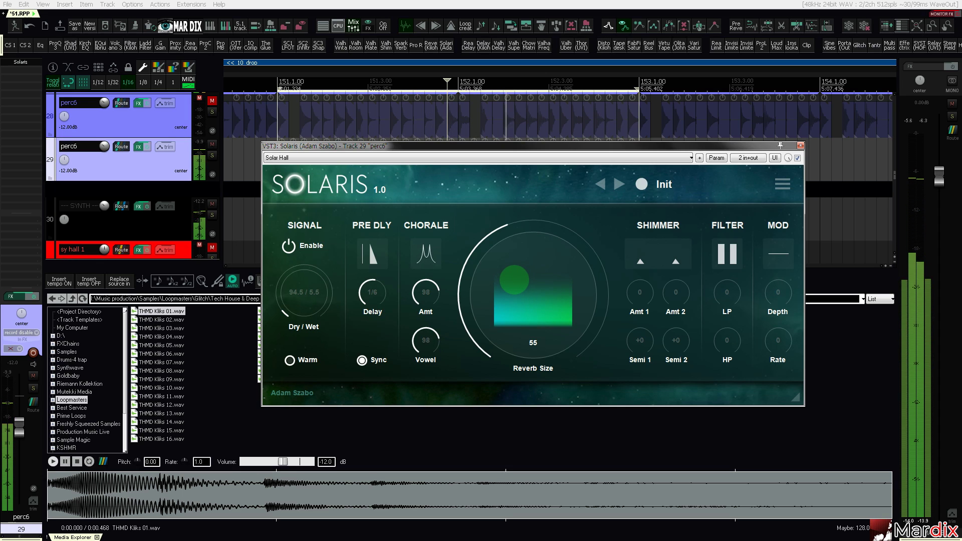
pyautogui.moveTo(636, 290); pyautogui.dragTo(650, 252)
pyautogui.moveTo(643, 335); pyautogui.dragTo(648, 292)
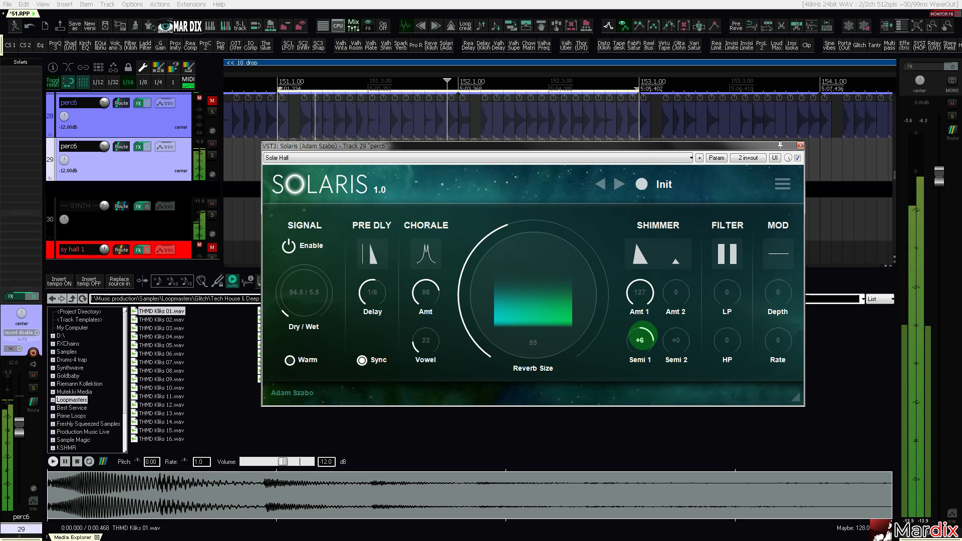
pyautogui.moveTo(641, 292); pyautogui.dragTo(640, 375)
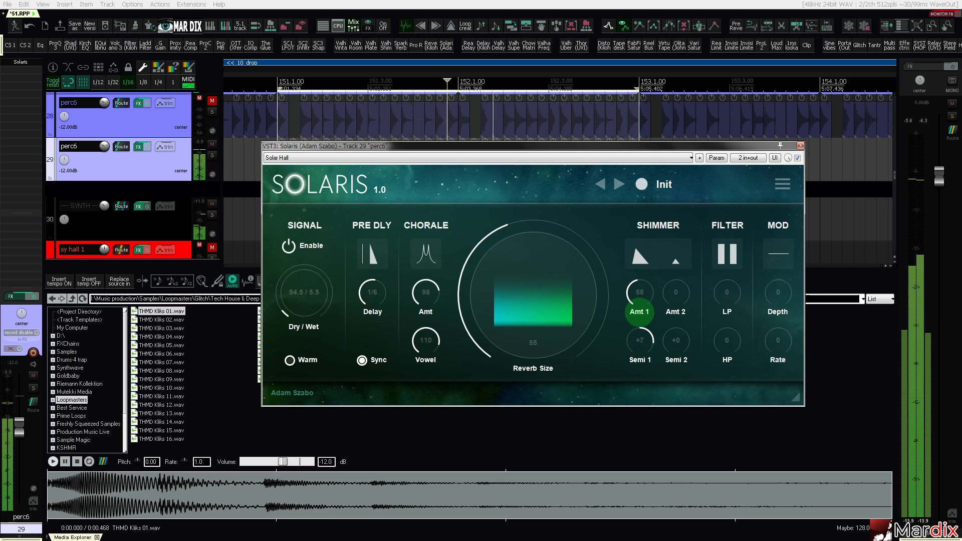
pyautogui.moveTo(643, 293); pyautogui.dragTo(645, 337)
pyautogui.doubleClick(640, 292)
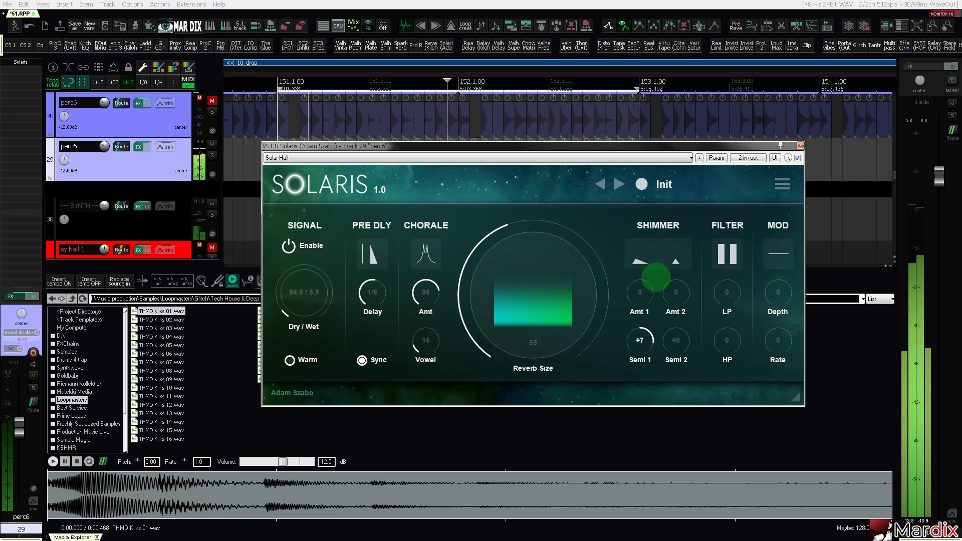
# Modulate Shimmer Amt 1 by the audio control signal on channels 1+2, with 1000 ms release, 41.6% strength and centered direction.
pyautogui.click(717, 157)
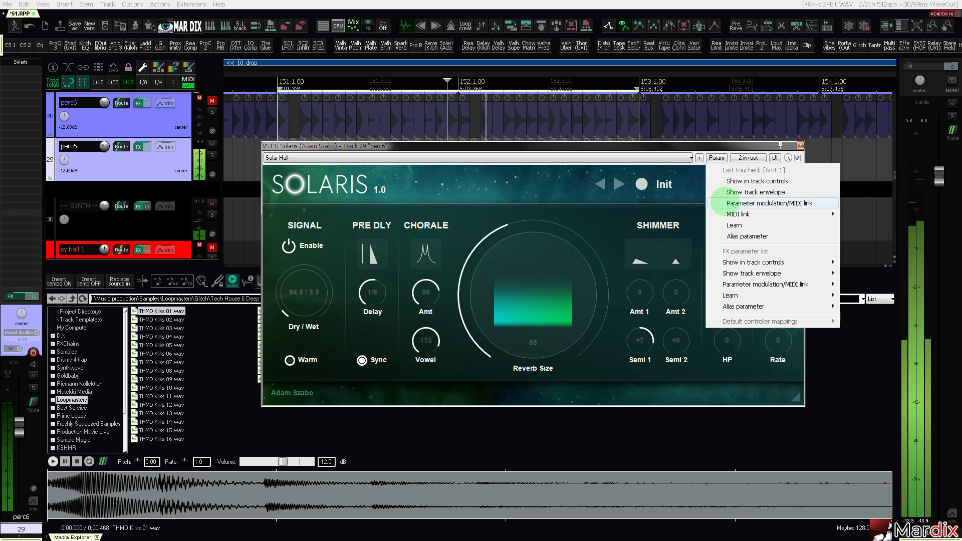
pyautogui.click(722, 202)
pyautogui.click(31, 69)
pyautogui.click(67, 81)
pyautogui.click(73, 102)
pyautogui.moveTo(72, 108)
pyautogui.mouseDown()
pyautogui.moveTo(44, 110)
pyautogui.moveTo(62, 120)
pyautogui.mouseUp()
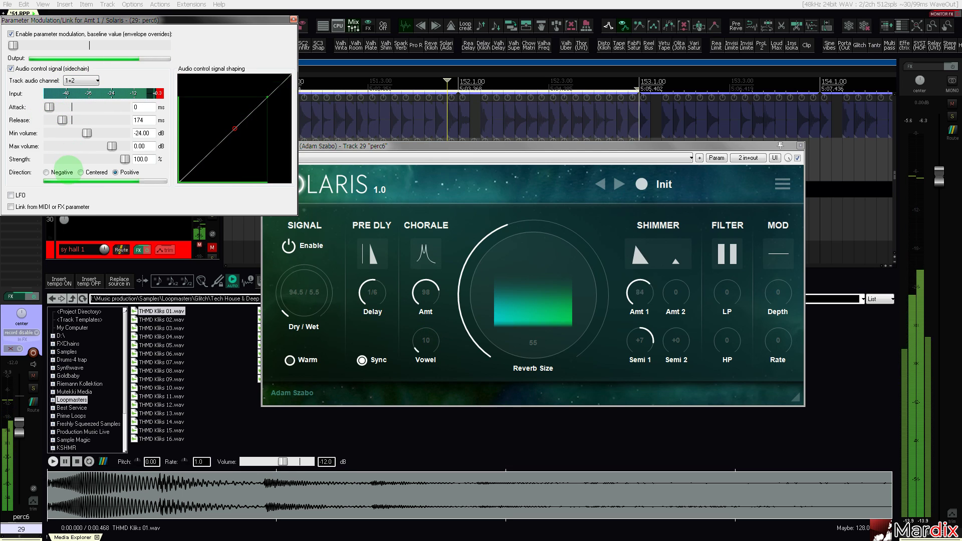
pyautogui.click(86, 173)
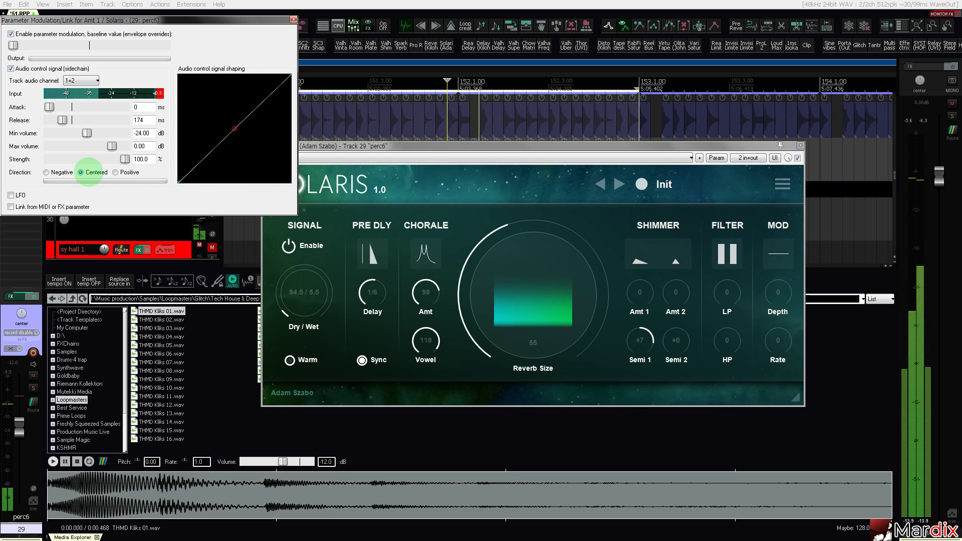
pyautogui.moveTo(124, 158); pyautogui.dragTo(85, 159)
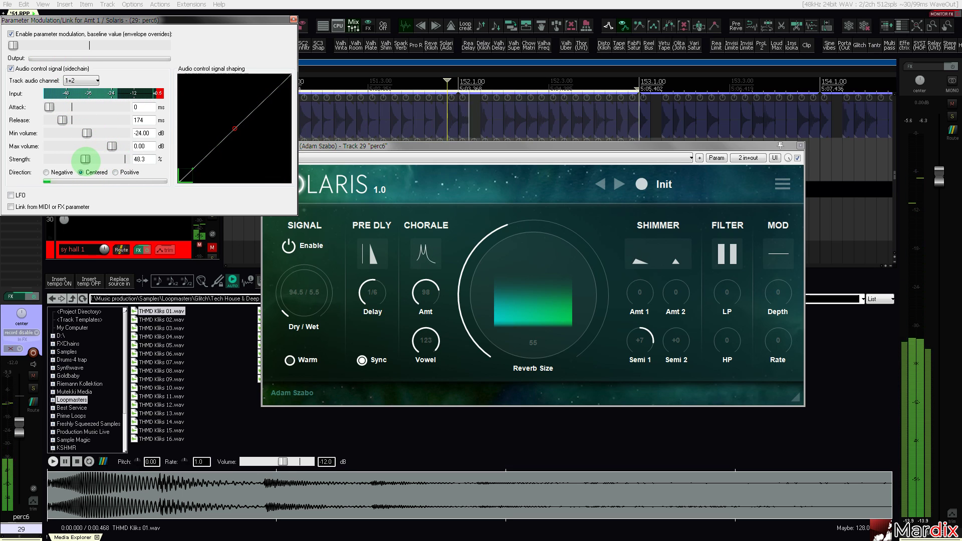
pyautogui.moveTo(62, 119); pyautogui.dragTo(131, 121)
pyautogui.moveTo(86, 159); pyautogui.dragTo(80, 158)
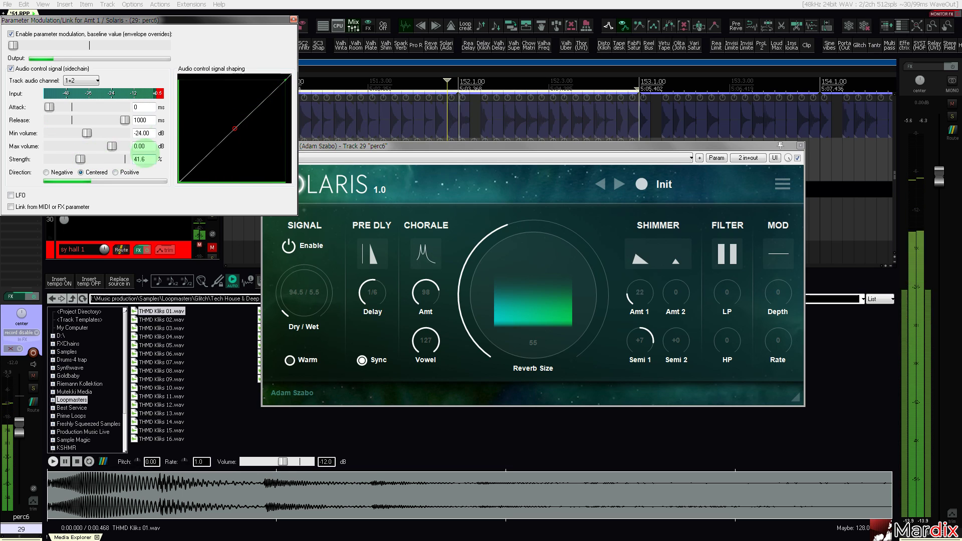
pyautogui.click(293, 20)
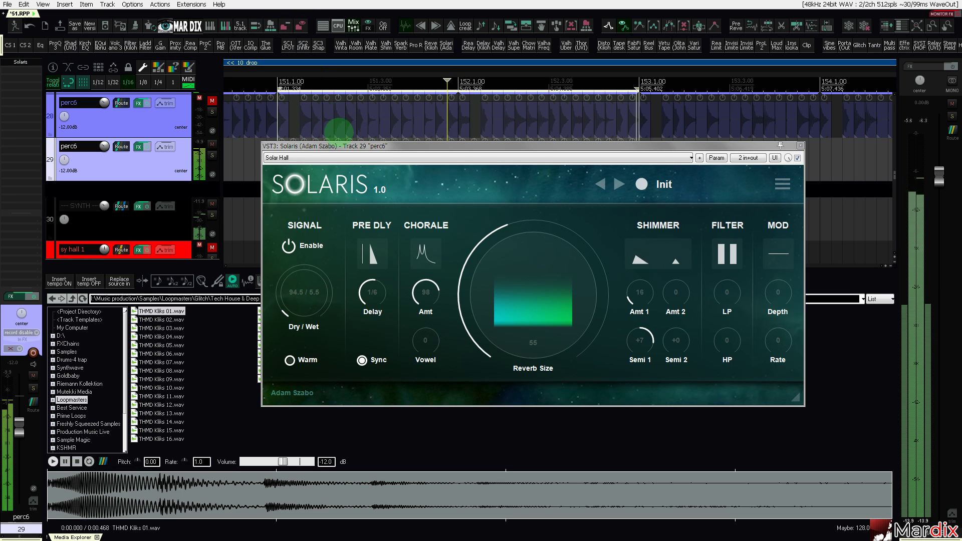
# Close the Solaris window and copy the looped percussion items on track 29 to the empty area past bar 153.
pyautogui.click(343, 143)
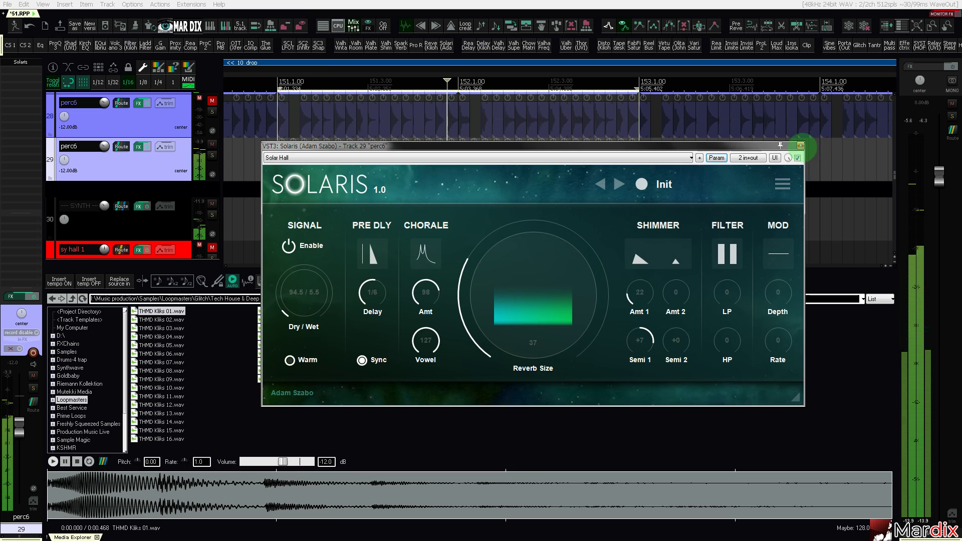
pyautogui.click(801, 145)
pyautogui.moveTo(664, 163); pyautogui.dragTo(255, 159)
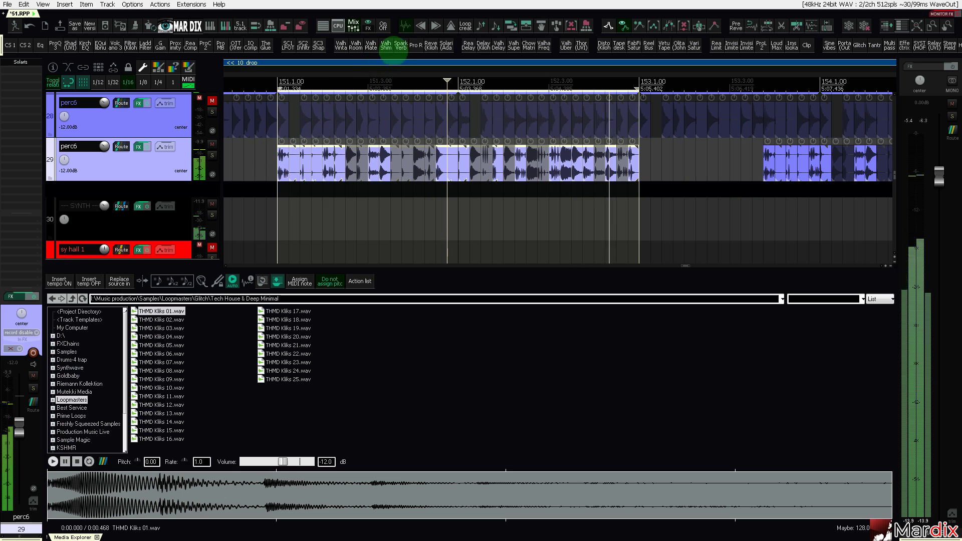
# Create another pattern on track 29 from bar 151 to 153 with Loop creator and random source samples.
pyautogui.click(451, 25)
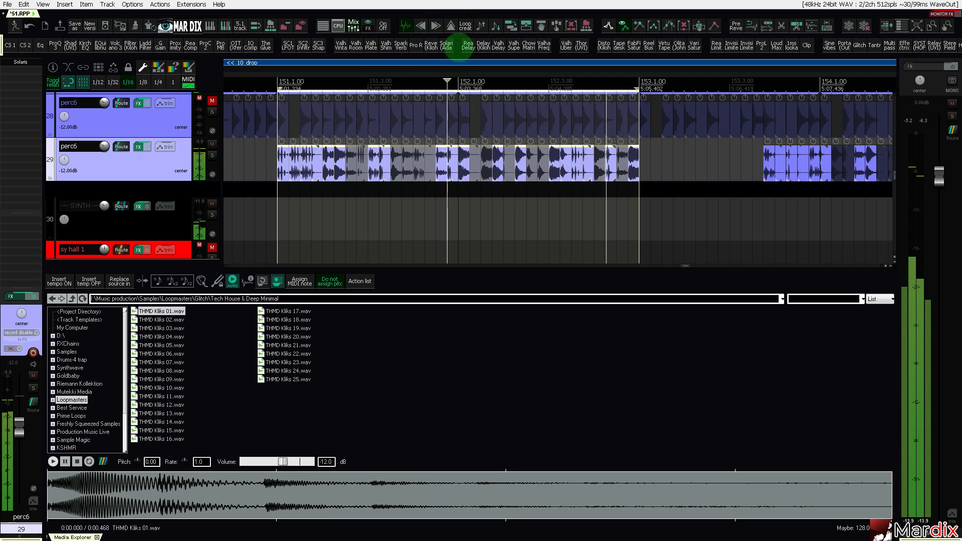
pyautogui.click(451, 25)
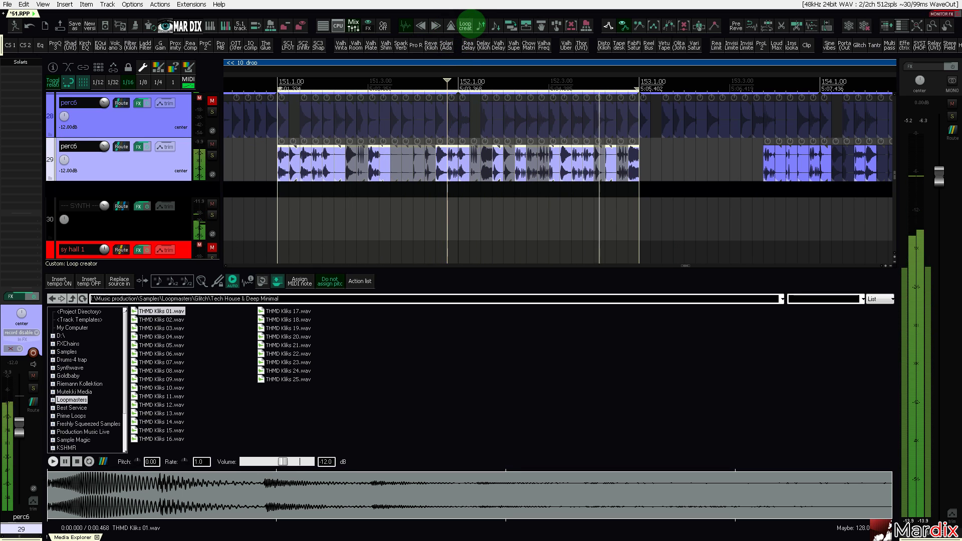
pyautogui.click(466, 26)
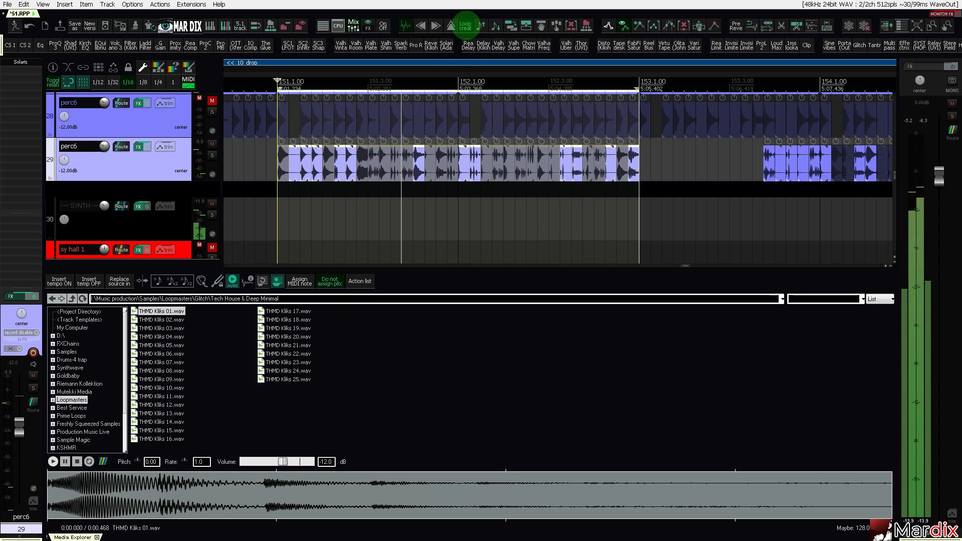
pyautogui.click(451, 26)
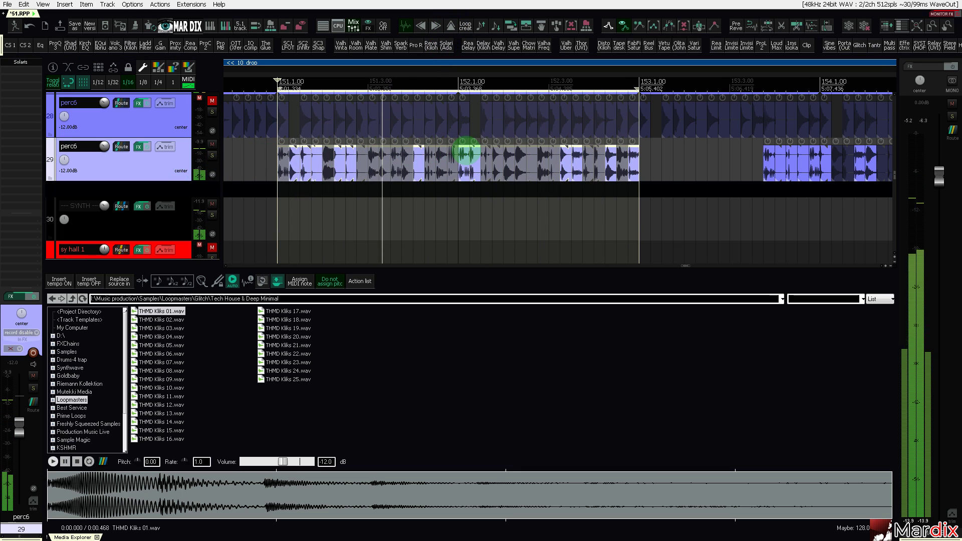
# Mute the still audible THMD Kliks items on track 29 around 151.4 and 152.1.
pyautogui.scroll(6, 466, 151)
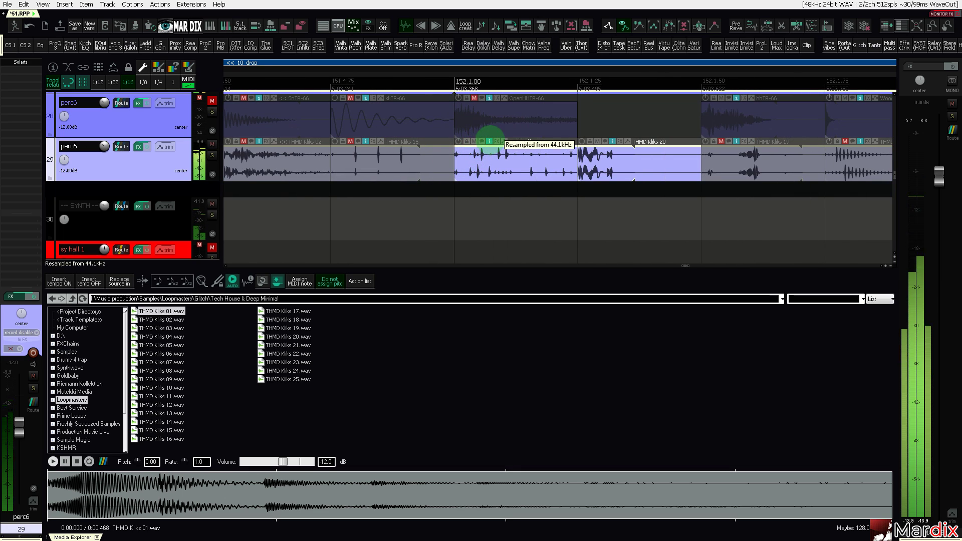
pyautogui.click(476, 153)
pyautogui.click(473, 144)
pyautogui.click(473, 143)
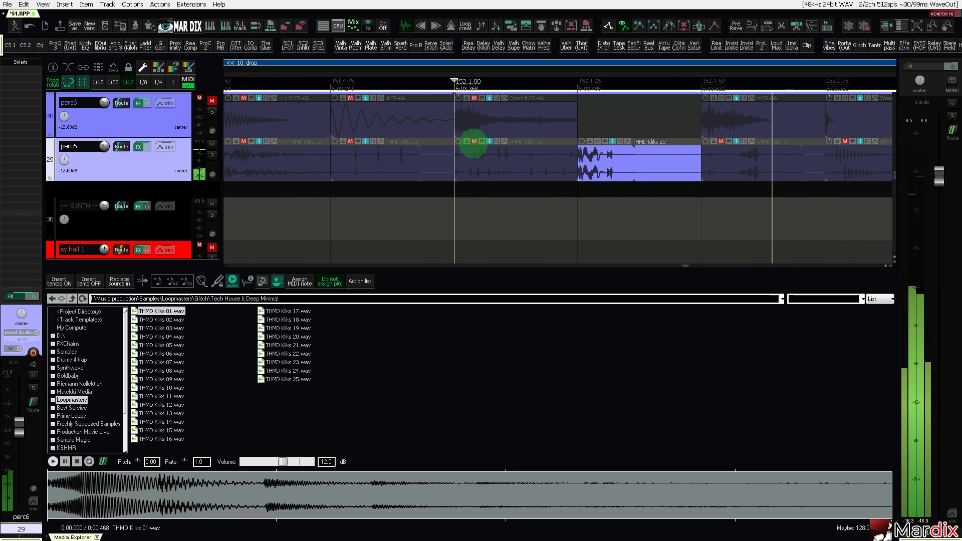
pyautogui.scroll(-5, 581, 151)
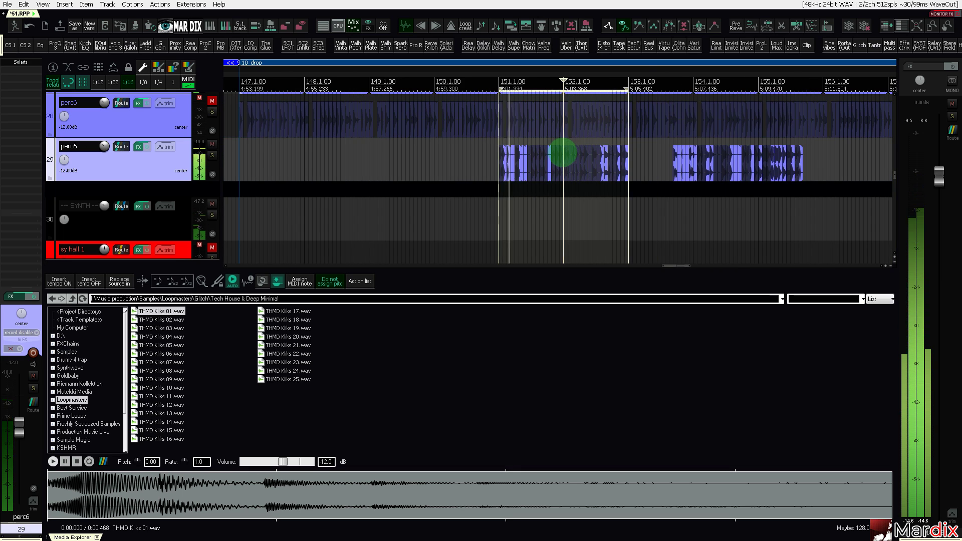
pyautogui.scroll(2, 564, 153)
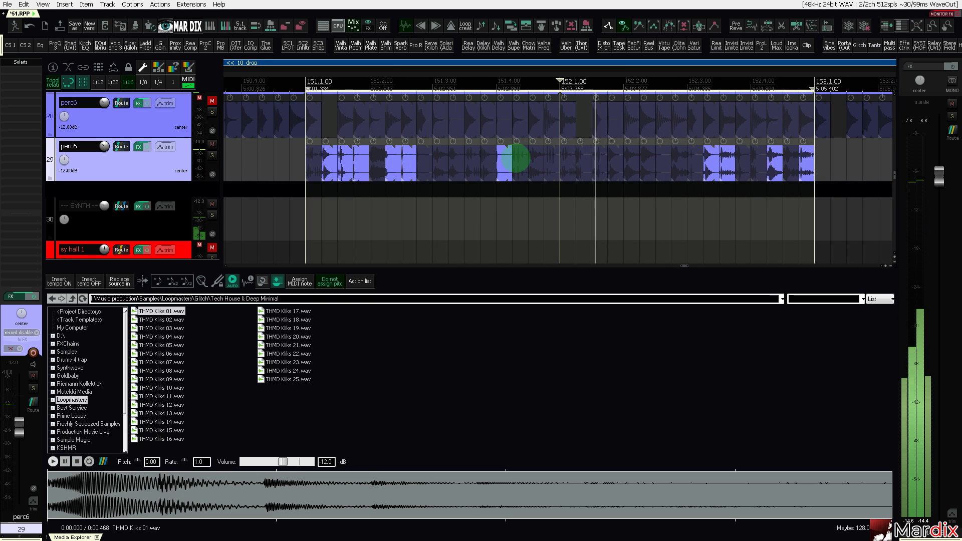
pyautogui.scroll(4, 515, 156)
pyautogui.scroll(-5, 456, 170)
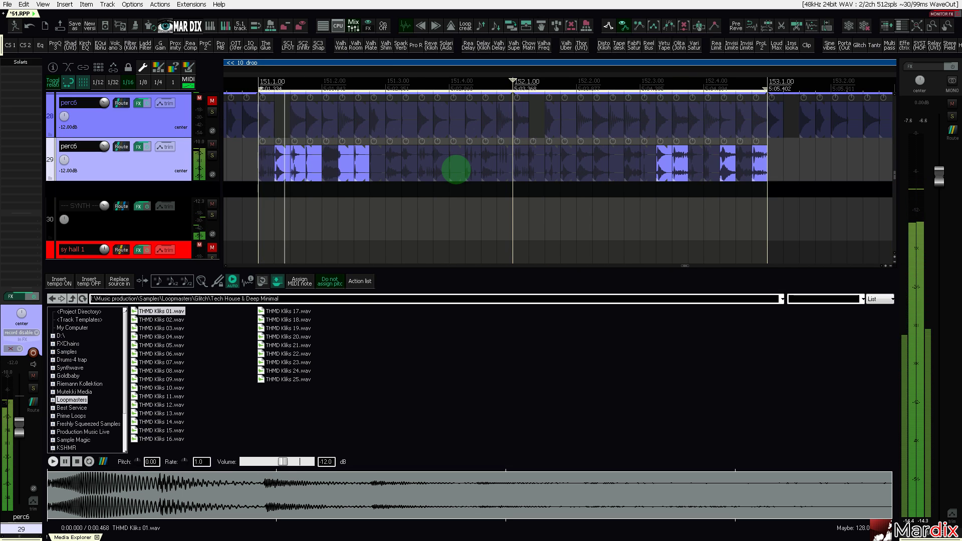
# Duplicate the perc6 track 29 without its items as an empty track directly below it.
pyautogui.scroll(-3, 456, 167)
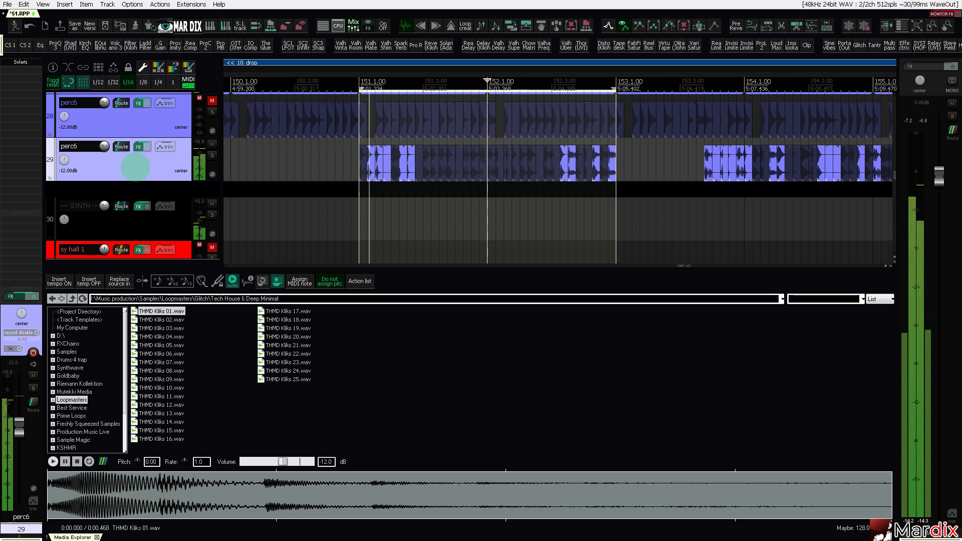
pyautogui.hotkey('ctrl', 'd')
pyautogui.scroll(4, 350, 189)
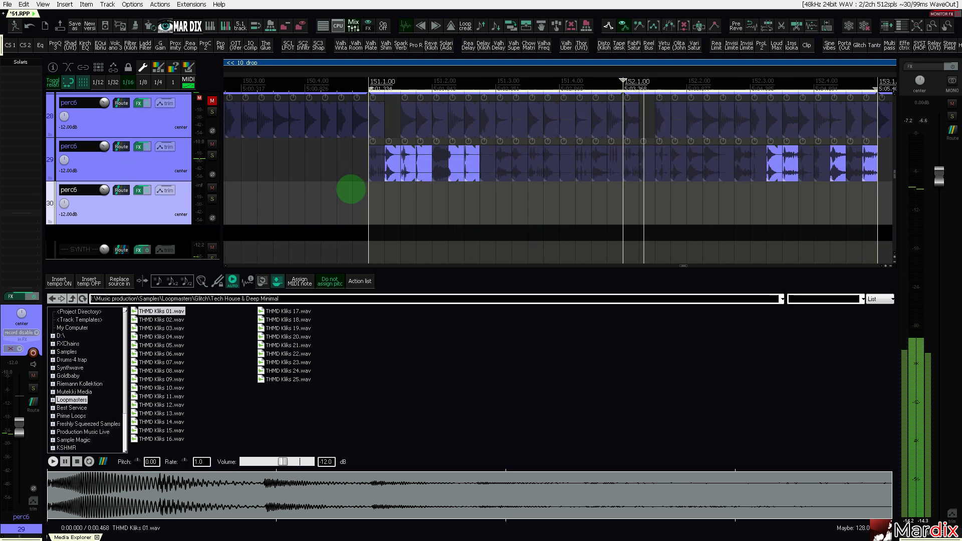
# Move the unmuted items between 151.1 and 151.3 from track 29 down to track 30.
pyautogui.moveTo(421, 165); pyautogui.dragTo(428, 170)
pyautogui.press('KP_2')
pyautogui.click(464, 171)
pyautogui.press('KP_2')
pyautogui.click(488, 171)
pyautogui.press('KP_2')
pyautogui.click(553, 164)
pyautogui.press('KP_2')
pyautogui.click(583, 164)
pyautogui.press('KP_2')
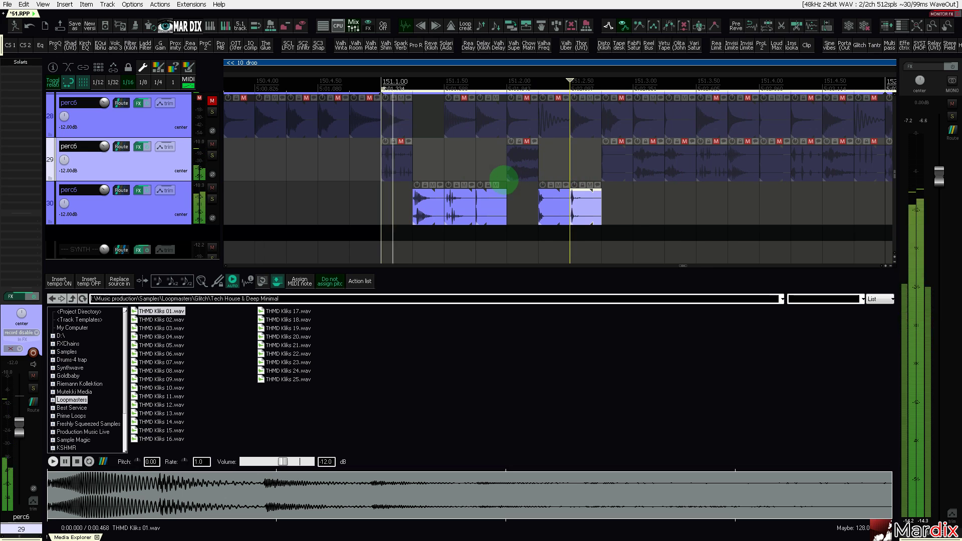
# Fill the gaps on track 29 between 151.1 and 151.3 with copies of the muted item at 151.1.
pyautogui.scroll(-5, 473, 185)
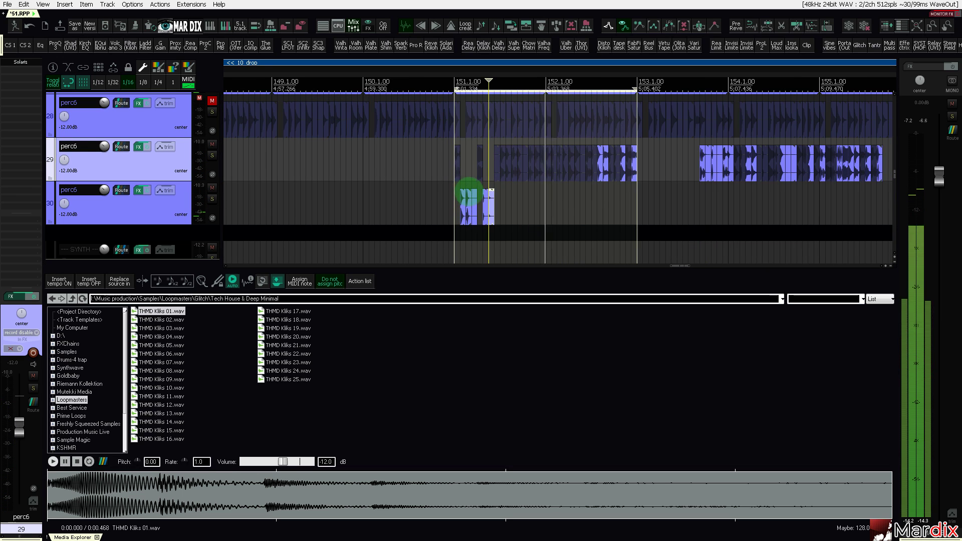
pyautogui.scroll(3, 599, 192)
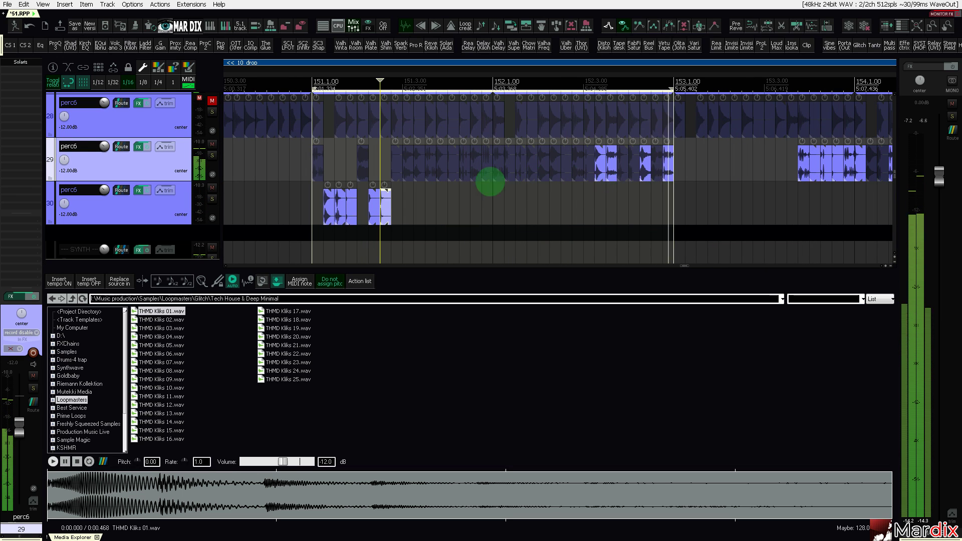
pyautogui.scroll(5, 309, 163)
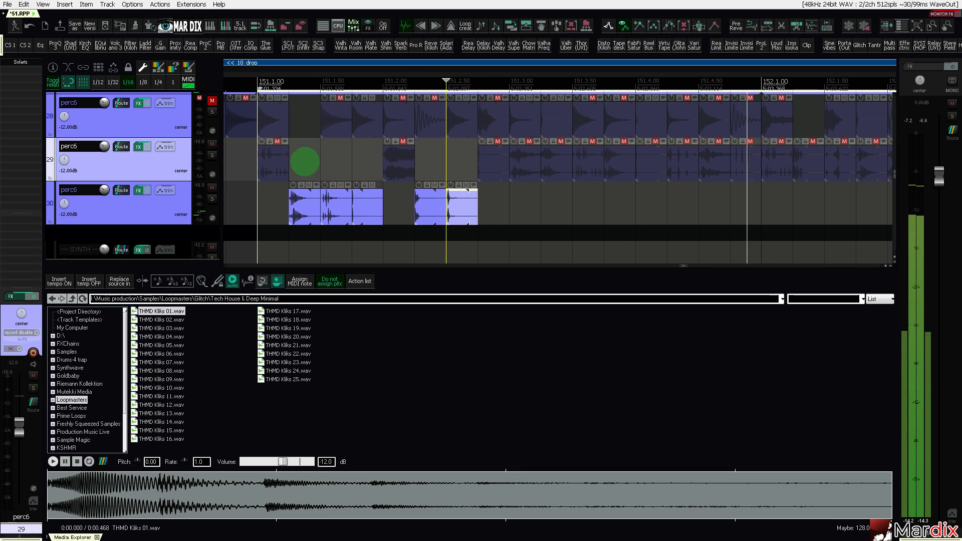
pyautogui.click(275, 162)
pyautogui.moveTo(275, 162); pyautogui.dragTo(460, 155)
pyautogui.scroll(5, 482, 168)
pyautogui.scroll(-10, 457, 164)
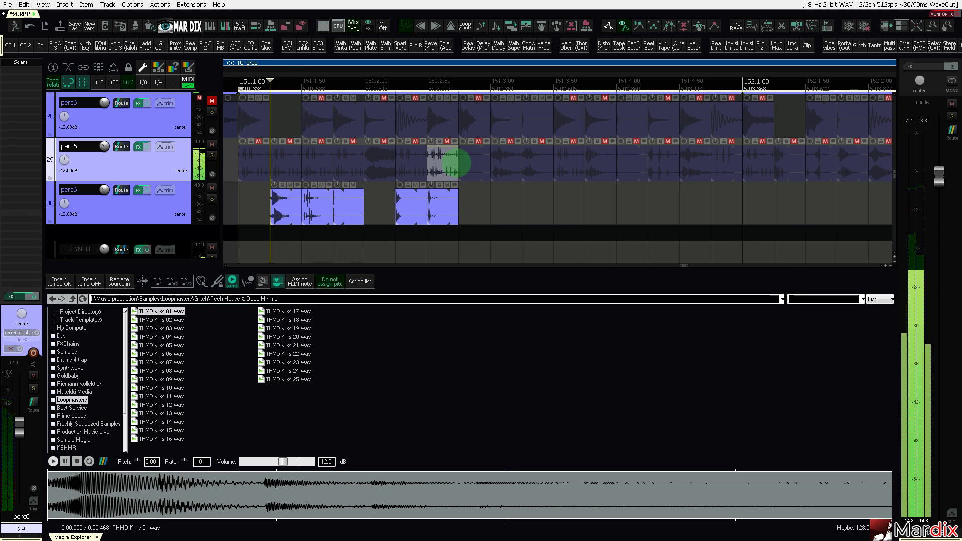
# Select all track 29 items from bar 151 to 153 and run Loop creator on them.
pyautogui.moveTo(361, 156); pyautogui.dragTo(686, 154)
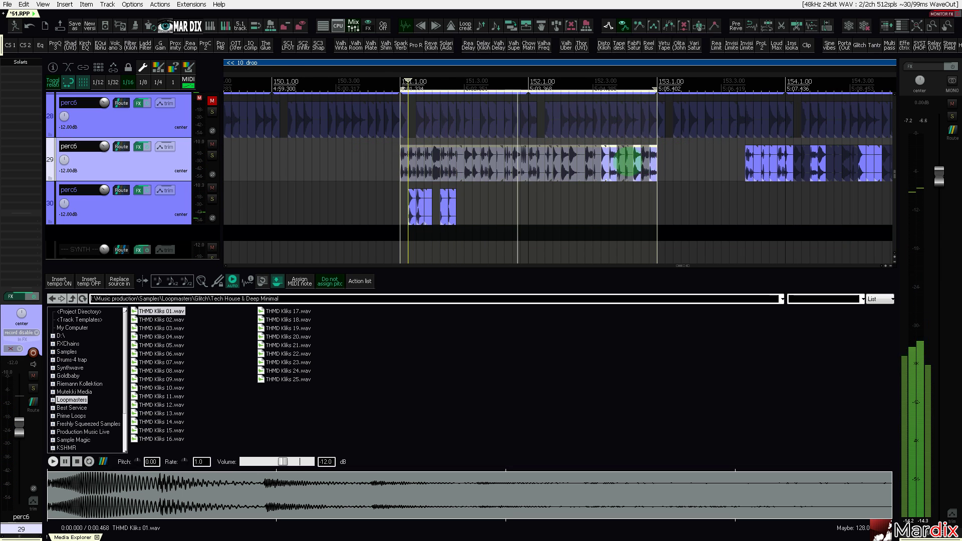
pyautogui.scroll(6, 626, 160)
pyautogui.scroll(-7, 586, 157)
pyautogui.click(467, 27)
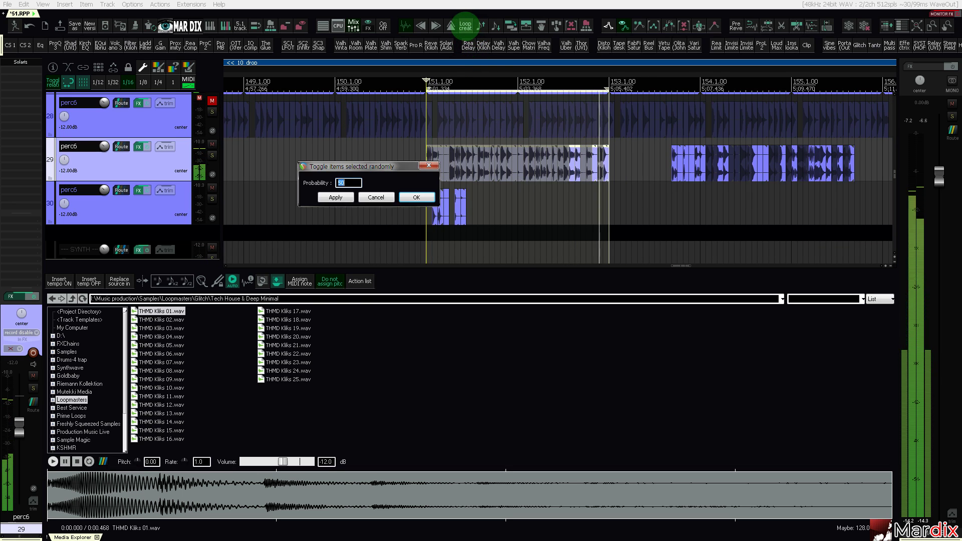
pyautogui.moveTo(507, 80); pyautogui.dragTo(467, 75)
# Replace the selected items' source with ALN_Chord_009_A.wav from Instruments/Alex Niggemann - I Call It House and run Loop creator.
pyautogui.press('BackSpace')
pyautogui.press('BackSpace')
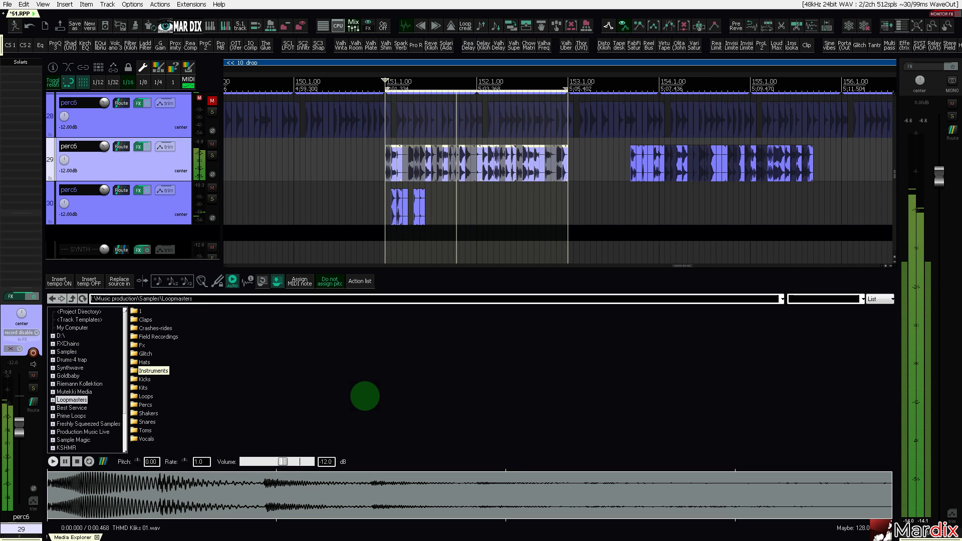
pyautogui.press('Return')
pyautogui.press('Down')
pyautogui.press('Return')
pyautogui.press('Down')
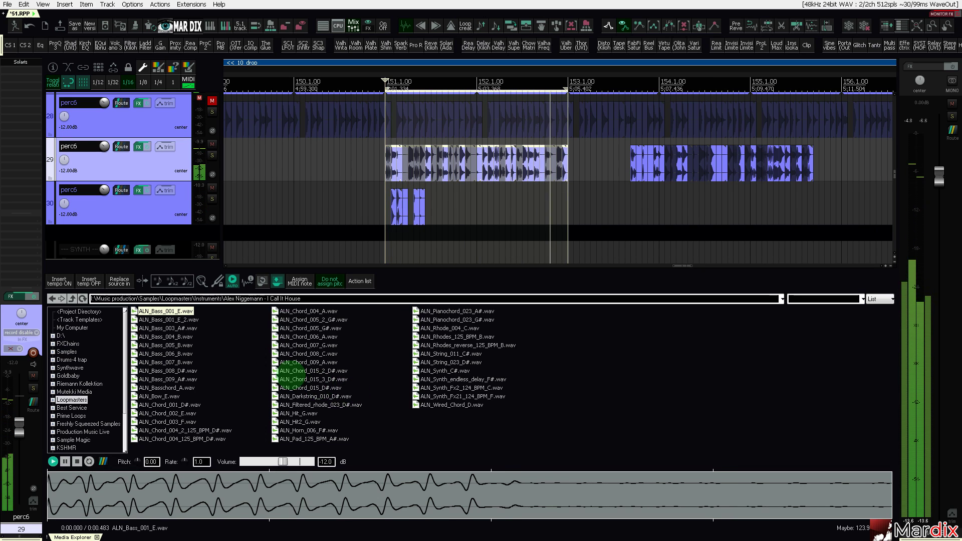
pyautogui.press('Down')
pyautogui.press('Down')
pyautogui.click(307, 362)
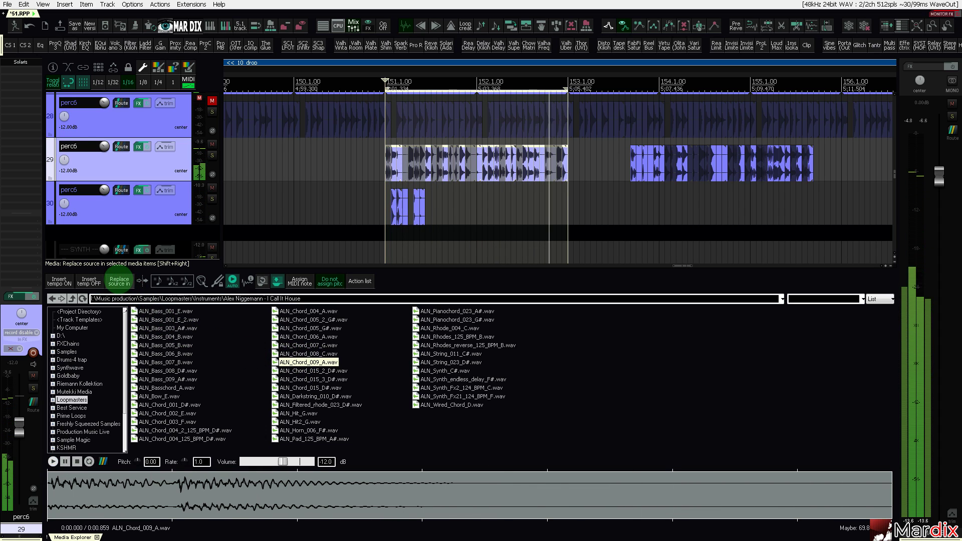
pyautogui.click(119, 281)
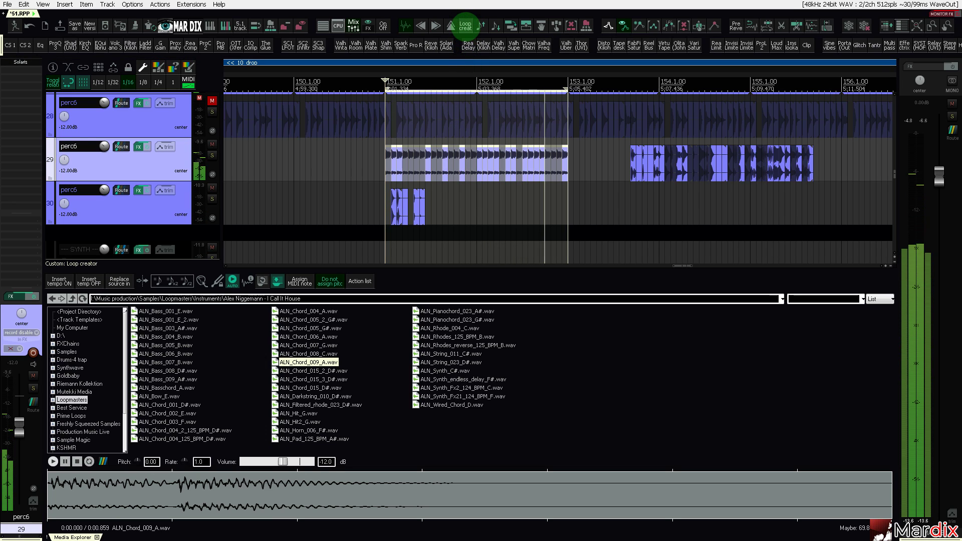
pyautogui.click(465, 25)
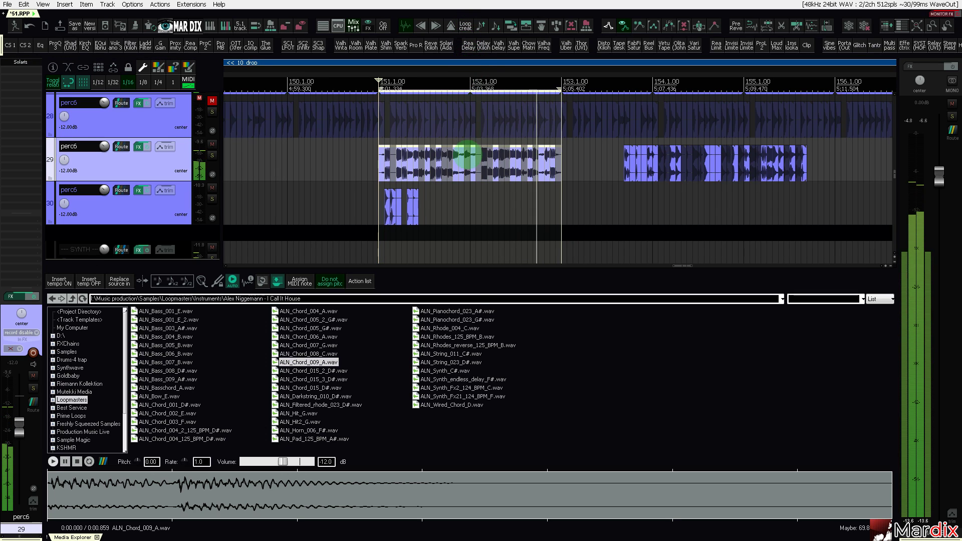
# Replace the selected items' source with THMD_TekPerc_01.wav from Percs/Tech House & Deep Minimal and run Loop creator.
pyautogui.press('BackSpace')
pyautogui.press('BackSpace')
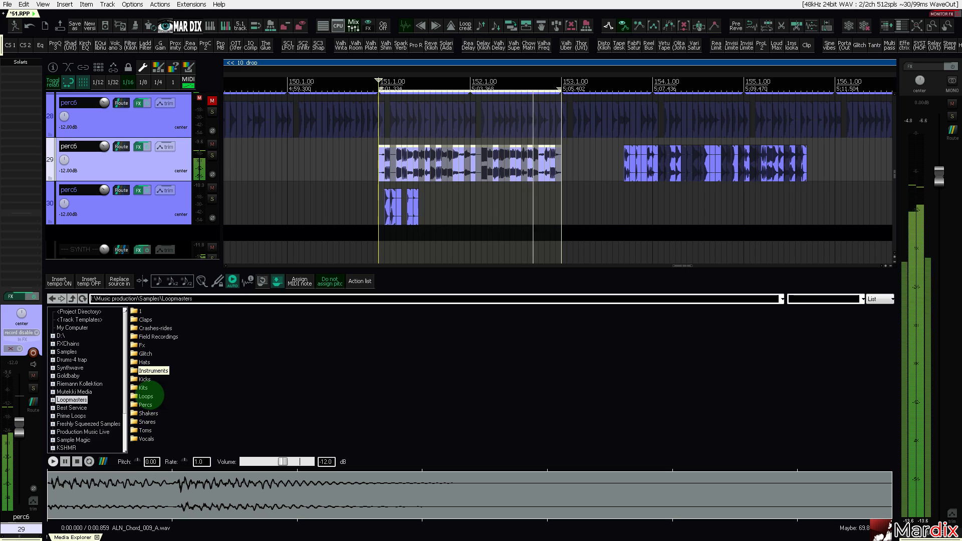
pyautogui.click(150, 396)
pyautogui.press('Down')
pyautogui.press('Return')
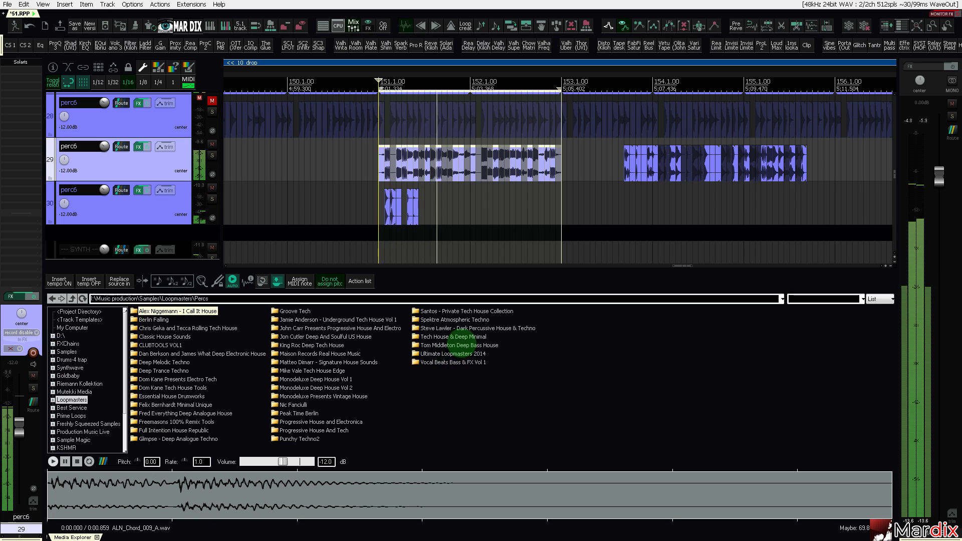
pyautogui.doubleClick(452, 337)
pyautogui.click(168, 311)
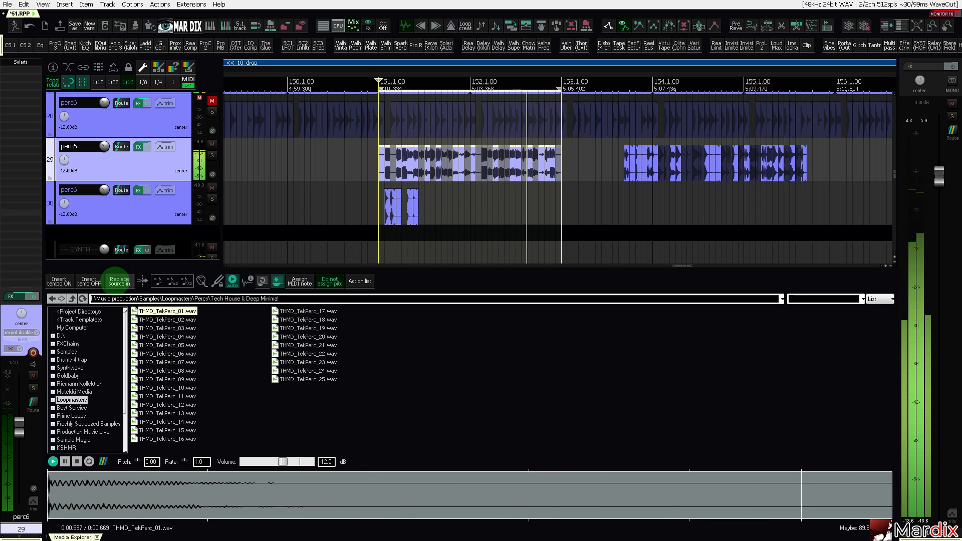
pyautogui.click(119, 281)
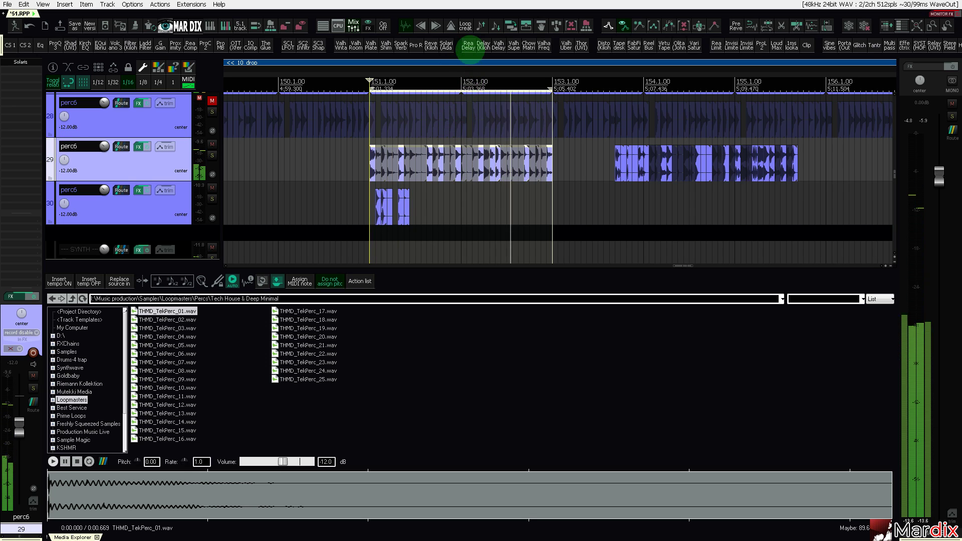
pyautogui.click(466, 25)
pyautogui.press('Return')
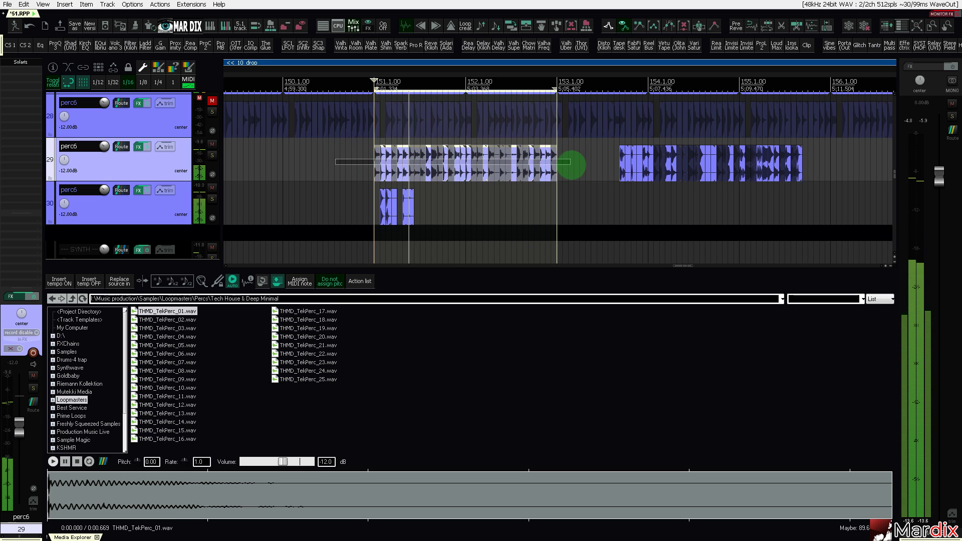
# Try another random variation of the selected track 29 items and undo it.
pyautogui.click(450, 25)
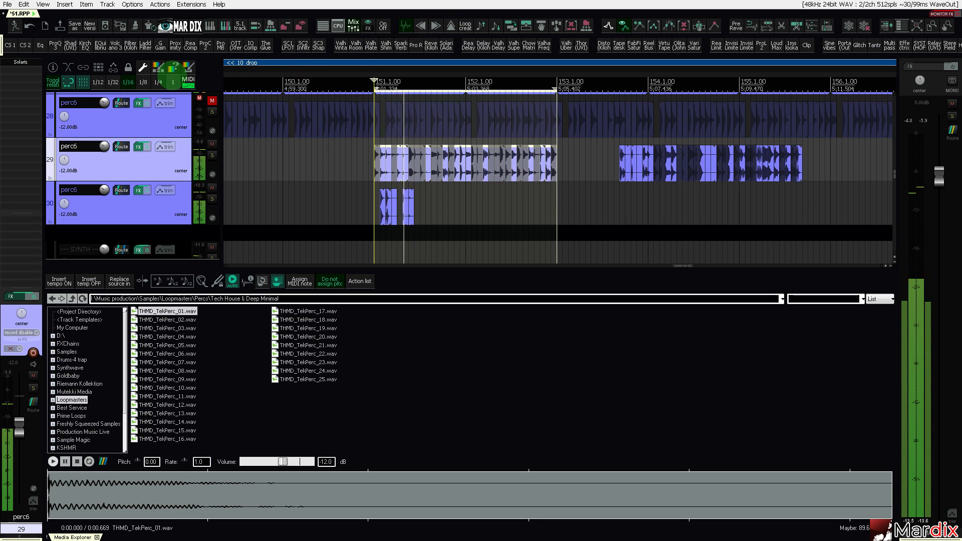
pyautogui.click(29, 26)
pyautogui.click(440, 173)
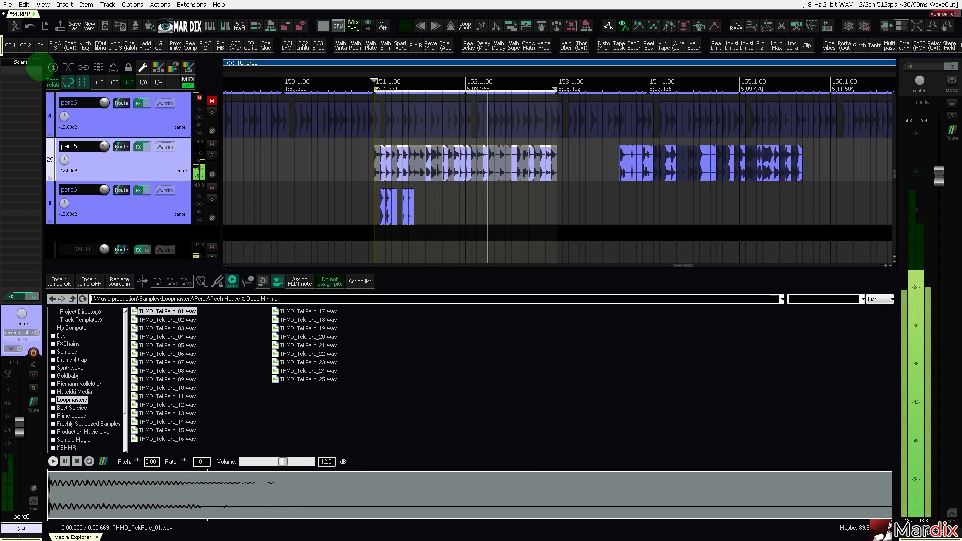
# Add ReaEQ with the Mardix - Default preset after Solaris on tracks 29 and 30, closing its windows.
pyautogui.click(40, 46)
pyautogui.press('Escape')
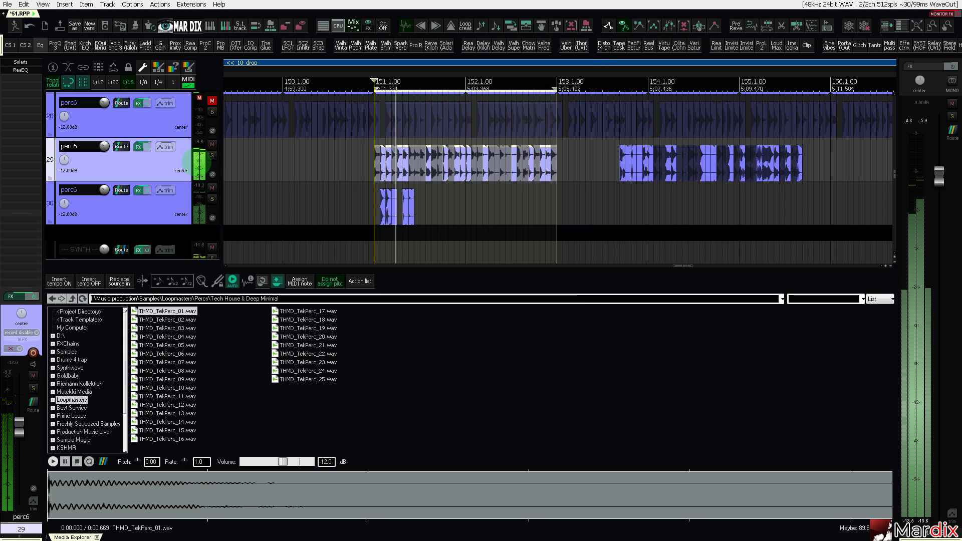
pyautogui.click(176, 206)
pyautogui.click(39, 46)
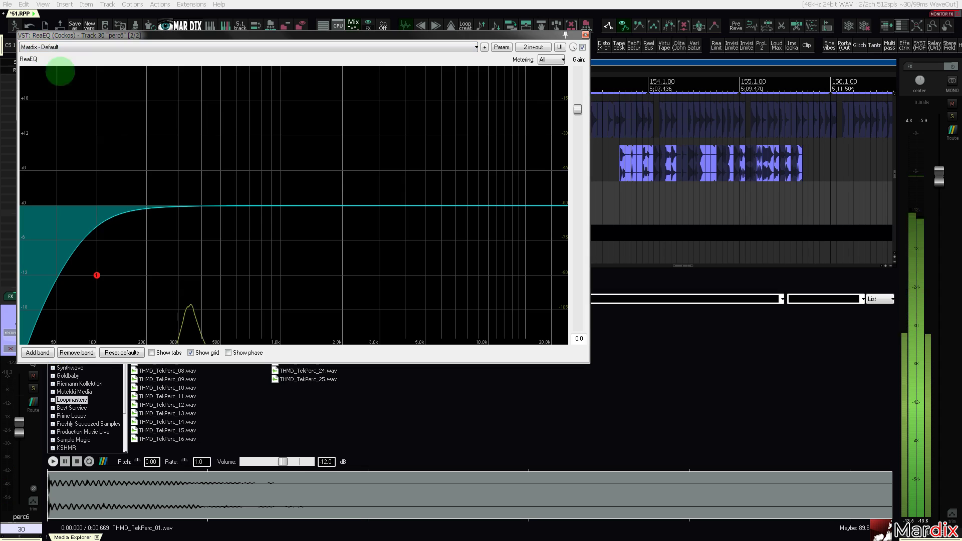
pyautogui.press('space')
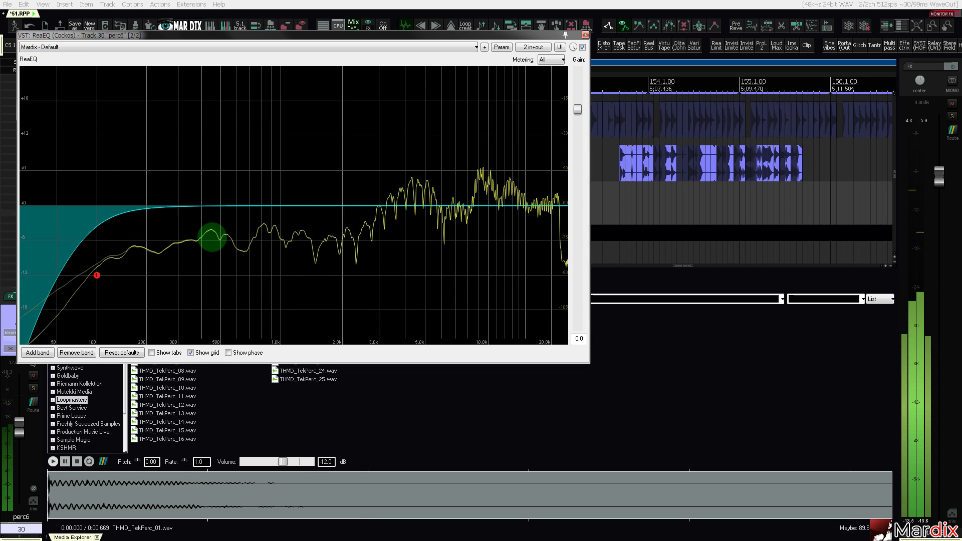
pyautogui.press('Escape')
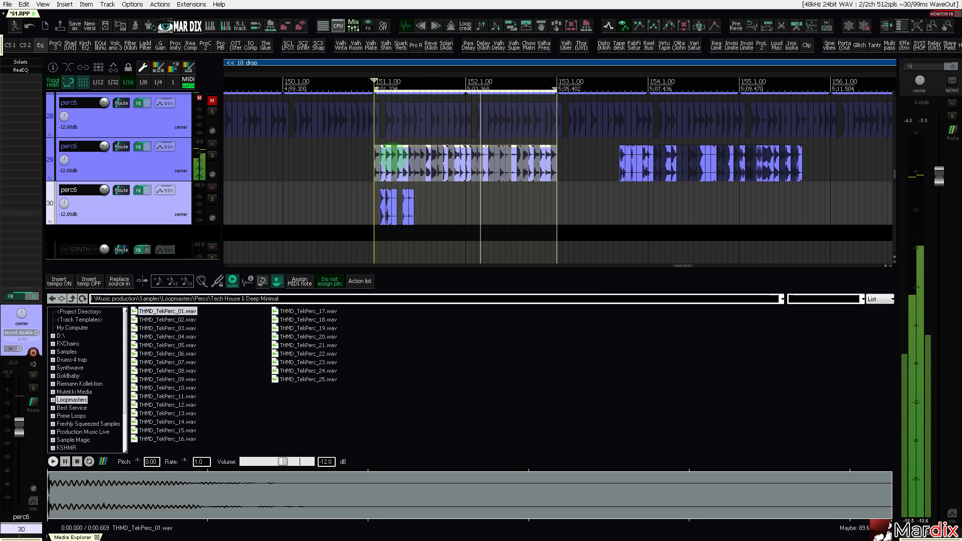
# Paste the track 30 percussion hits at bar 19, the start of the intro section, and play them from there.
pyautogui.scroll(-3, 413, 82)
pyautogui.moveTo(432, 73); pyautogui.dragTo(696, 81)
pyautogui.scroll(-4, 520, 144)
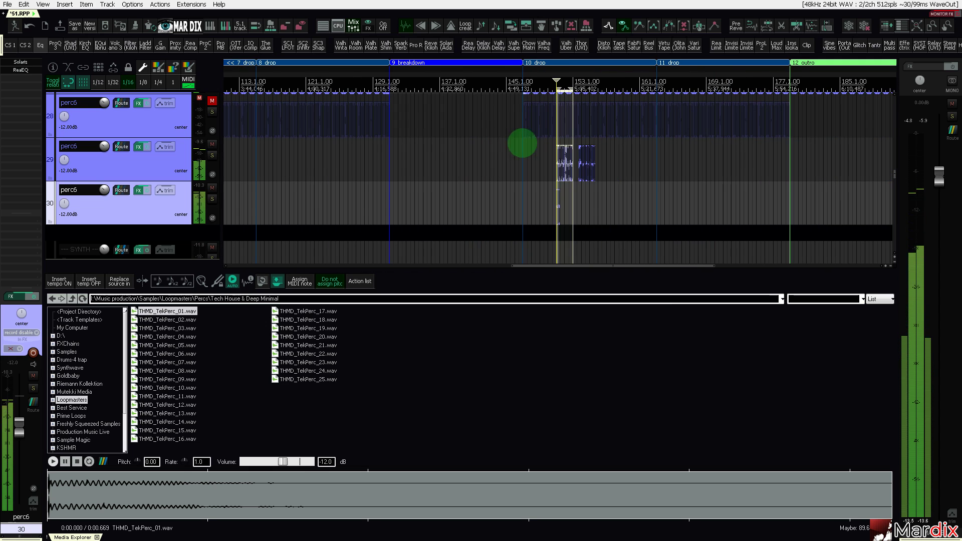
pyautogui.scroll(-3, 649, 76)
pyautogui.scroll(-5, 649, 75)
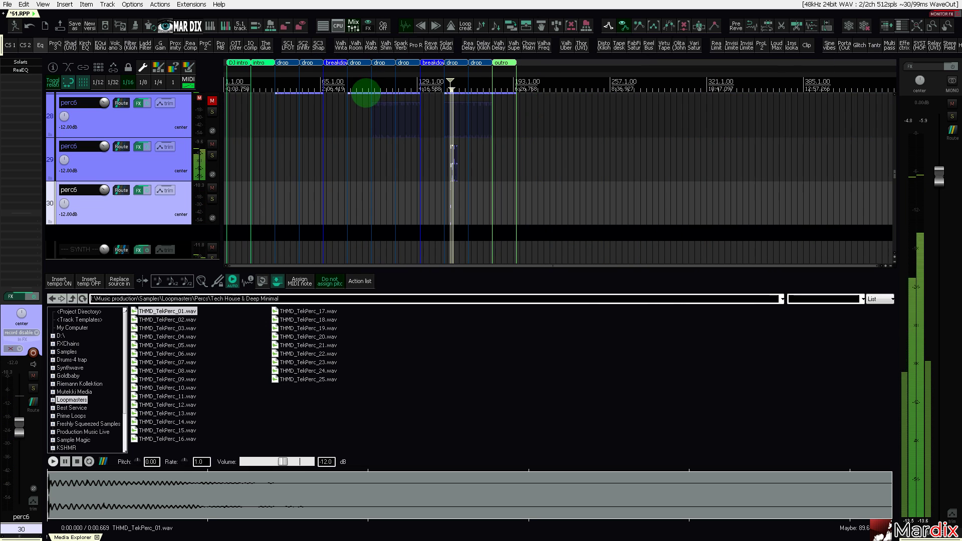
pyautogui.click(250, 82)
pyautogui.scroll(5, 253, 80)
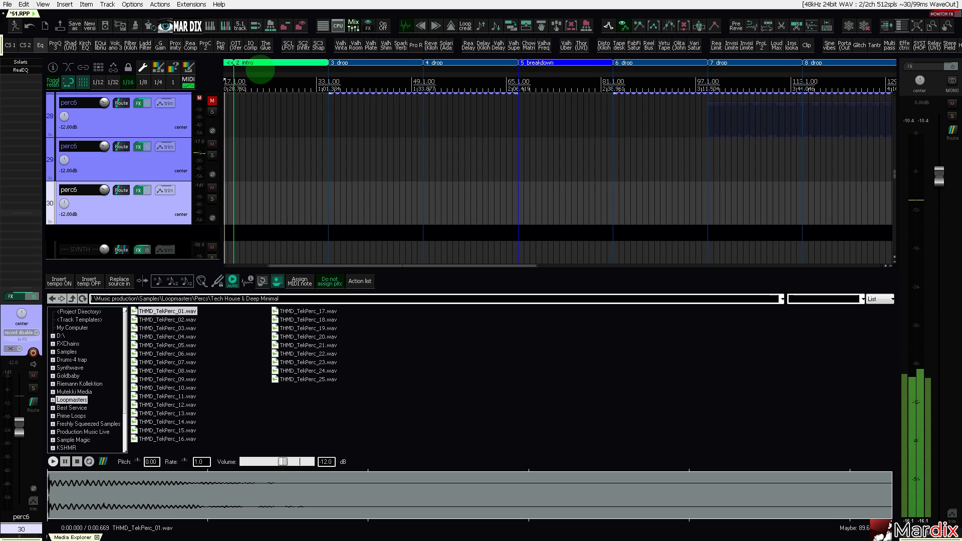
pyautogui.scroll(8, 351, 113)
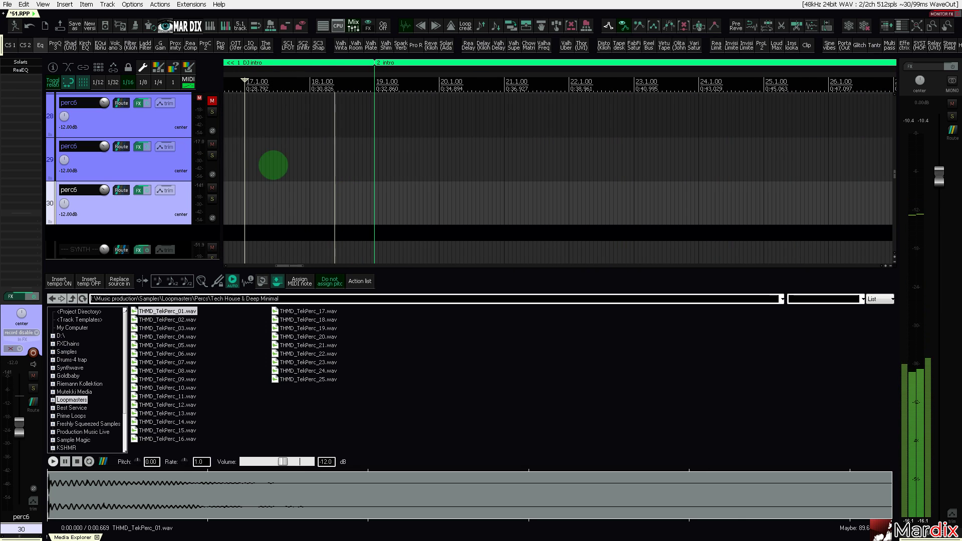
pyautogui.click(380, 195)
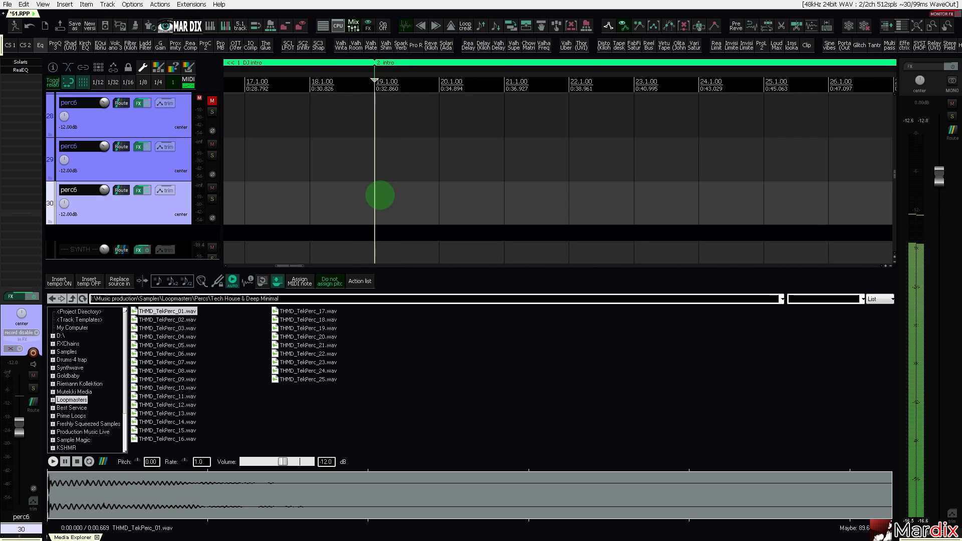
pyautogui.hotkey('ctrl', 'v')
pyautogui.click(351, 194)
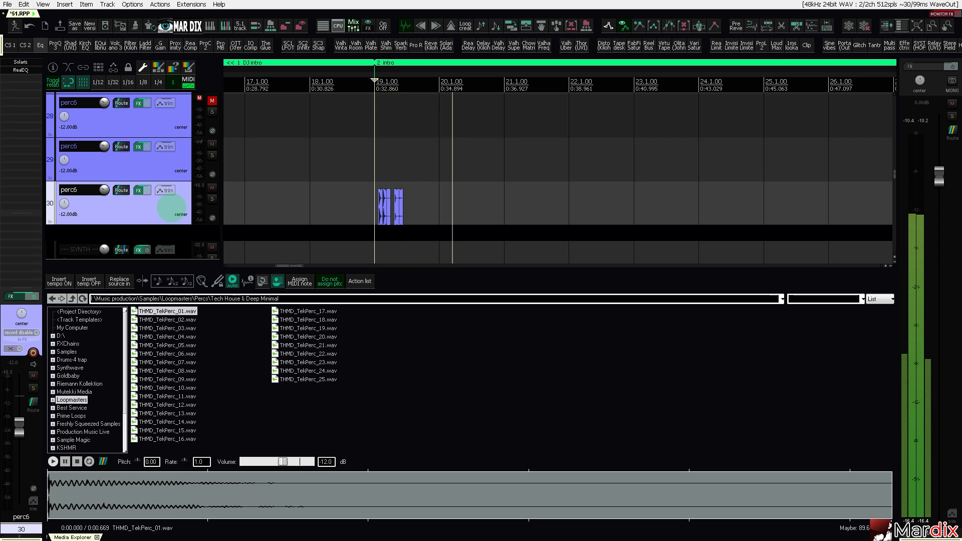
pyautogui.click(356, 209)
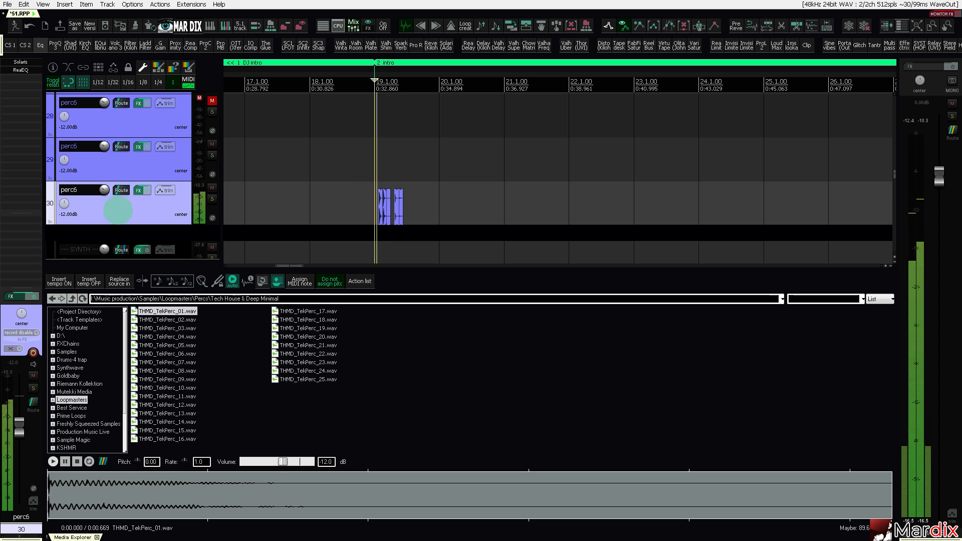
# In track 30's Solaris, set the pre-delay to 1/3, Mod Depth to 125, filter LP to 127 and Mod Rate to 107.
pyautogui.click(25, 62)
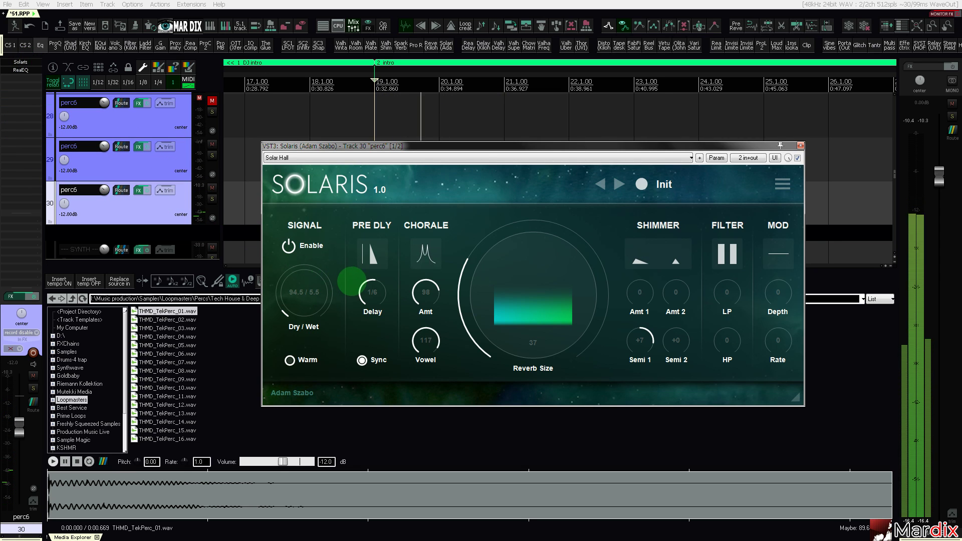
pyautogui.moveTo(371, 292); pyautogui.dragTo(371, 263)
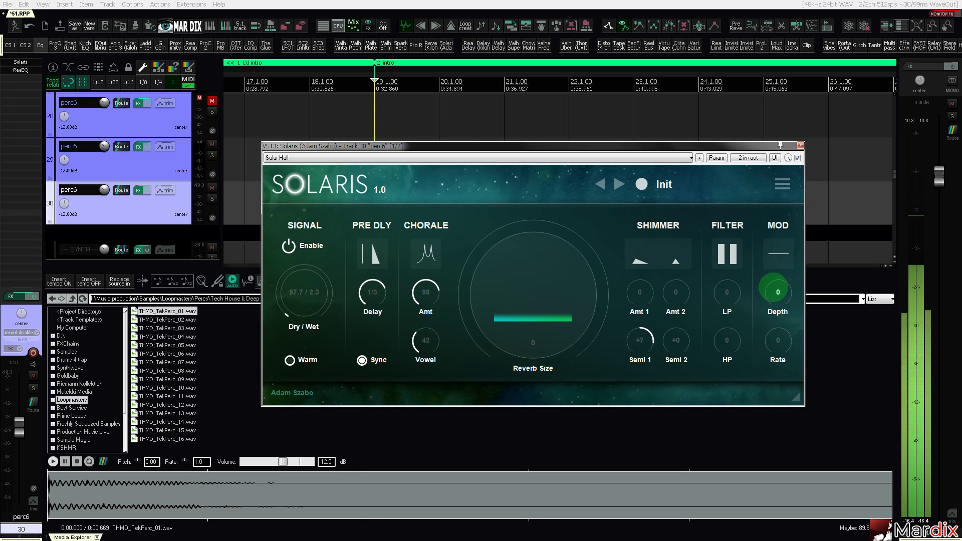
pyautogui.moveTo(777, 289); pyautogui.dragTo(780, 175)
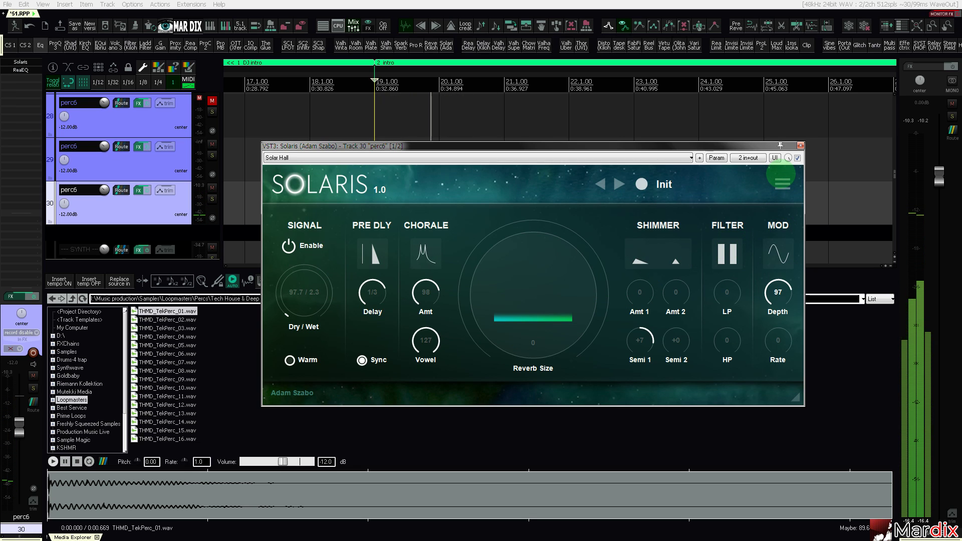
pyautogui.moveTo(726, 294); pyautogui.dragTo(735, 134)
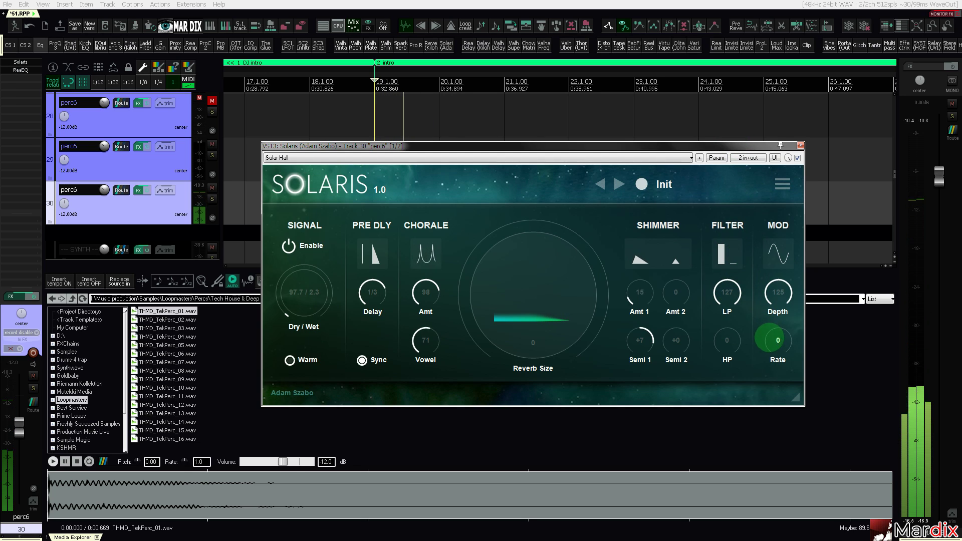
pyautogui.moveTo(770, 337); pyautogui.dragTo(776, 201)
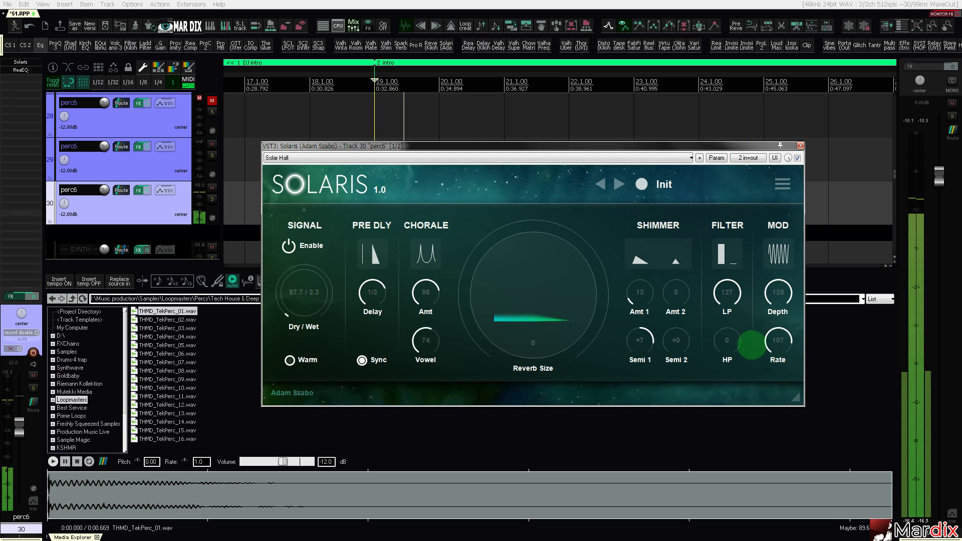
# In track 30's Solaris, set the pre-delay to 1/16, Mod Rate to 26 and Reverb Size to 6, enable Warm, and close the plugin window.
pyautogui.moveTo(380, 300)
pyautogui.mouseDown()
pyautogui.moveTo(393, 243)
pyautogui.moveTo(379, 289)
pyautogui.mouseUp()
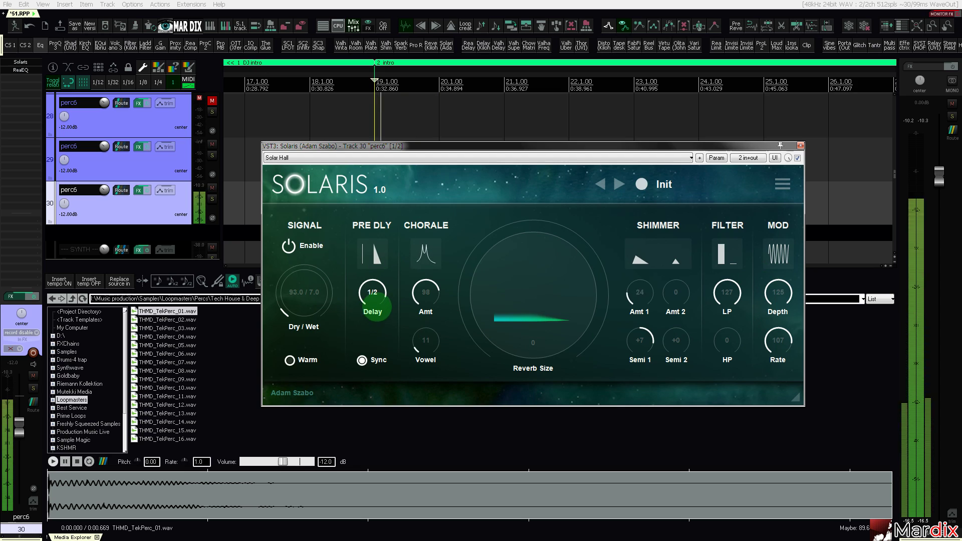
pyautogui.moveTo(373, 297); pyautogui.dragTo(388, 383)
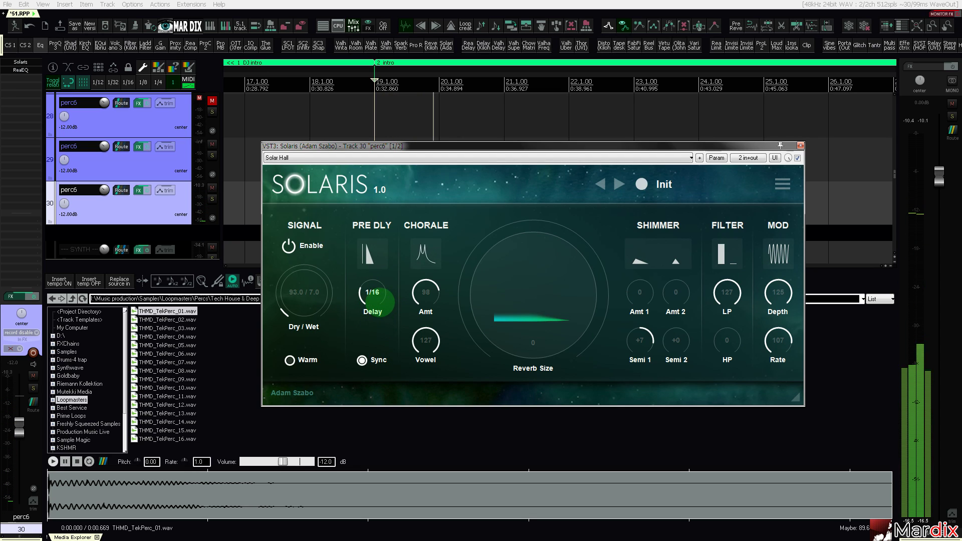
pyautogui.moveTo(774, 343)
pyautogui.mouseDown()
pyautogui.moveTo(781, 393)
pyautogui.moveTo(778, 352)
pyautogui.mouseUp()
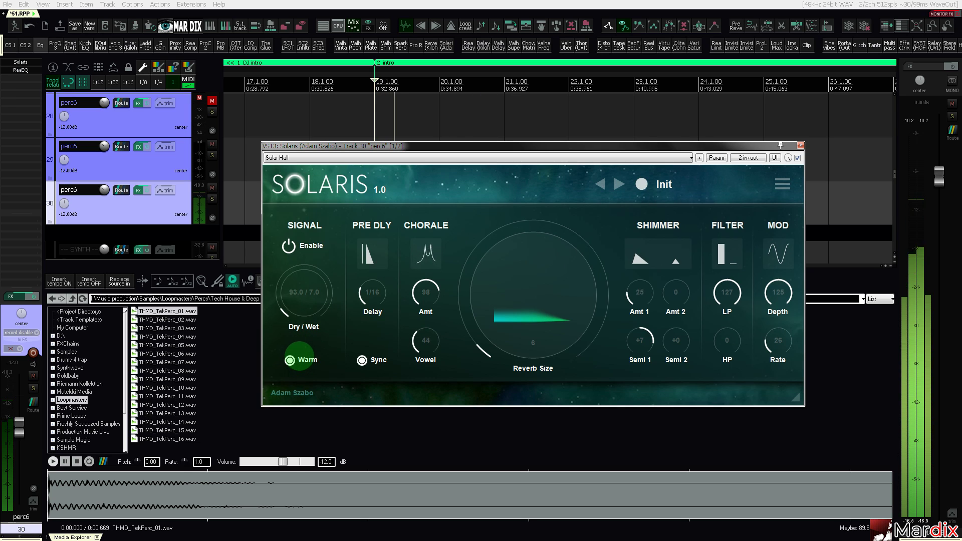
pyautogui.click(800, 145)
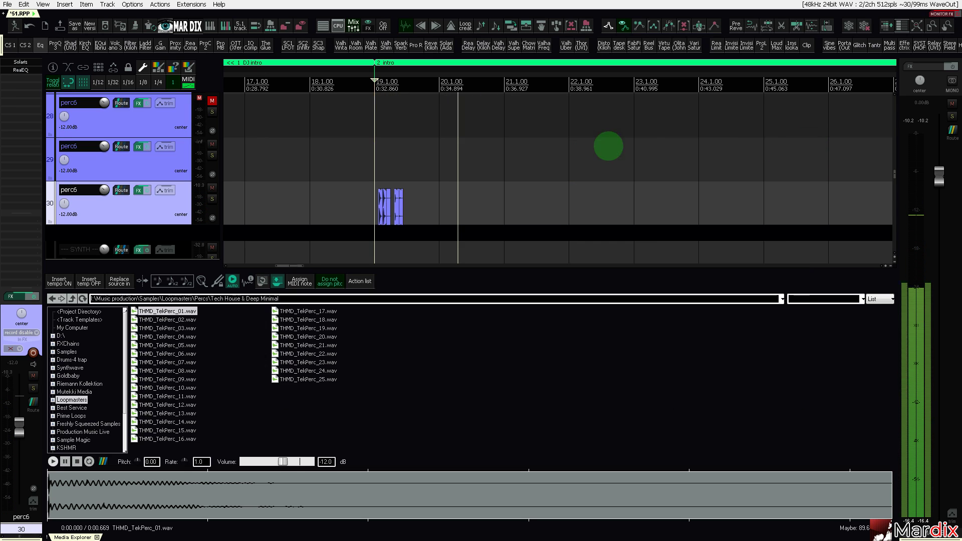
# Play the arrangement from bar 18 to hear the track 30 hits at the start of the intro.
pyautogui.scroll(-2, 464, 166)
pyautogui.scroll(-3, 450, 192)
pyautogui.click(415, 93)
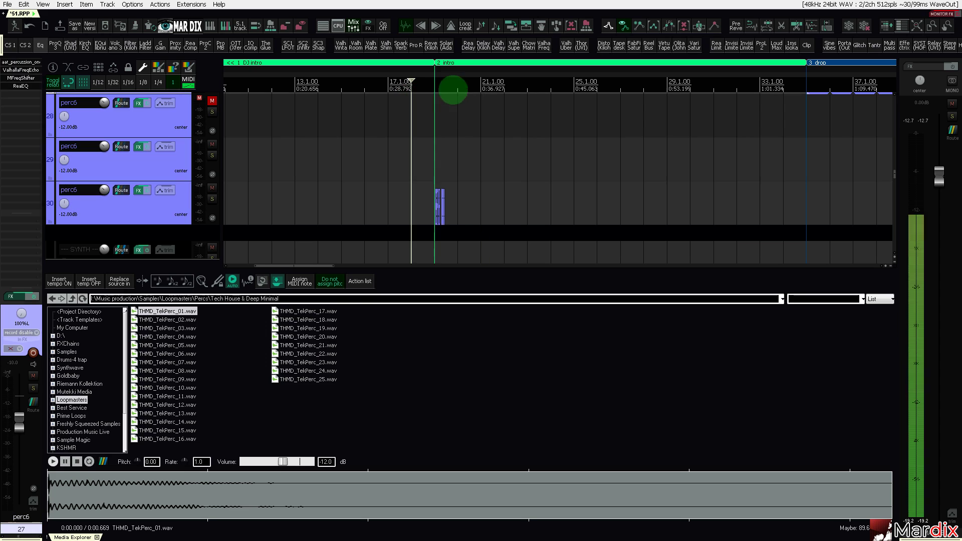
pyautogui.moveTo(472, 80); pyautogui.dragTo(384, 78)
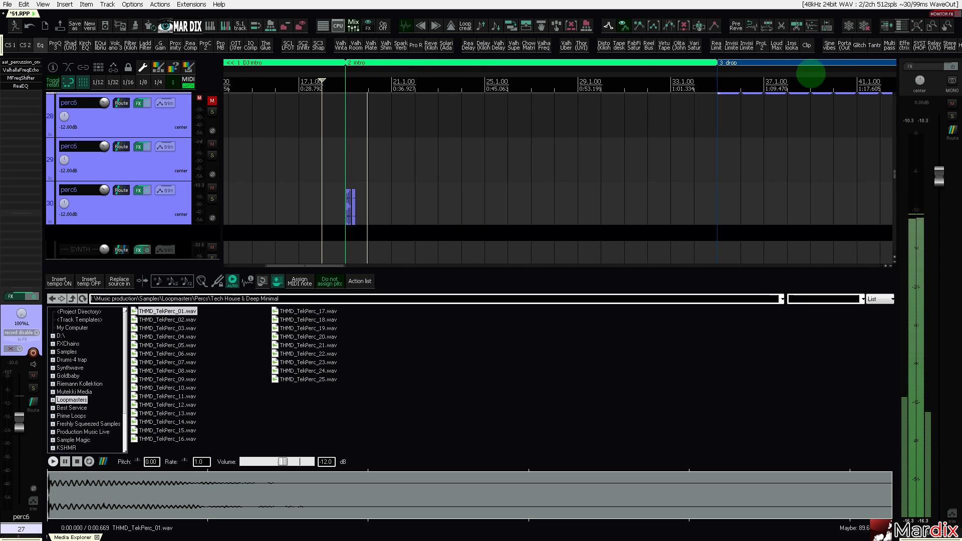
pyautogui.scroll(2, 403, 193)
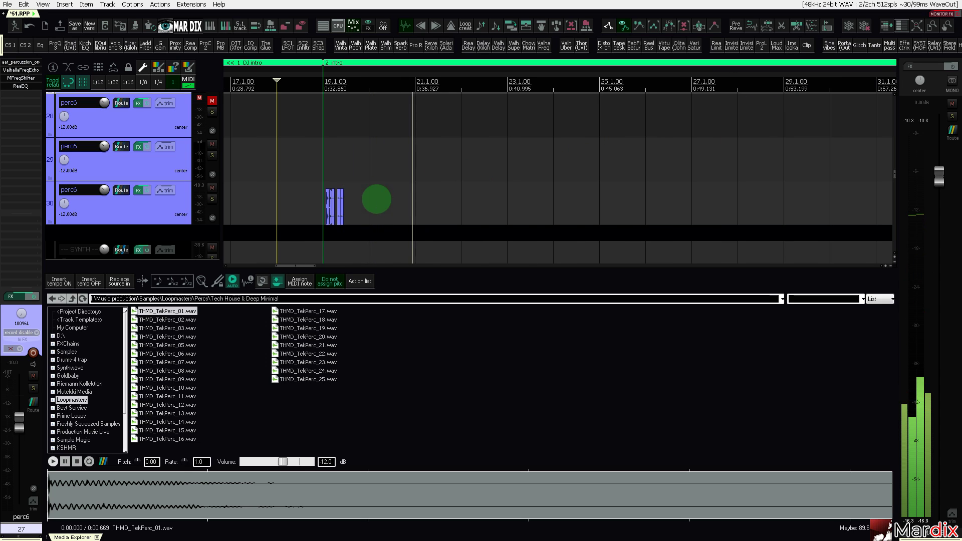
# Select bars 19 to 21 on track 30 and duplicate the section seven times to fill the intro up to bar 35.
pyautogui.click(403, 200)
pyautogui.scroll(2, 403, 200)
pyautogui.moveTo(404, 204); pyautogui.dragTo(320, 206)
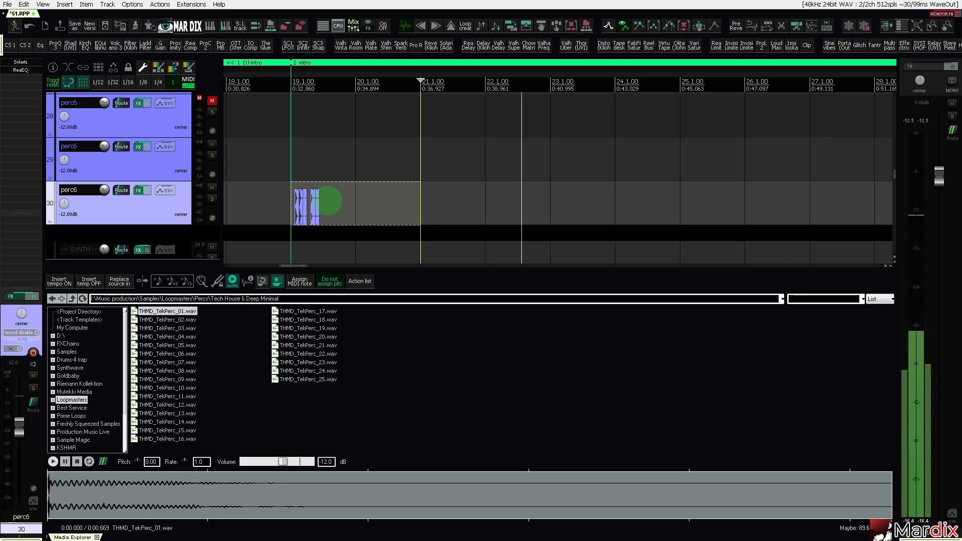
pyautogui.hotkey('ctrl', 'd')
pyautogui.hotkey('ctrl', 'd')
pyautogui.scroll(-2, 387, 185)
pyautogui.hotkey('ctrl', 'd')
pyautogui.hotkey('ctrl', 'd')
pyautogui.hotkey('ctrl', 'd')
pyautogui.scroll(-2, 385, 186)
pyautogui.hotkey('ctrl', 'd')
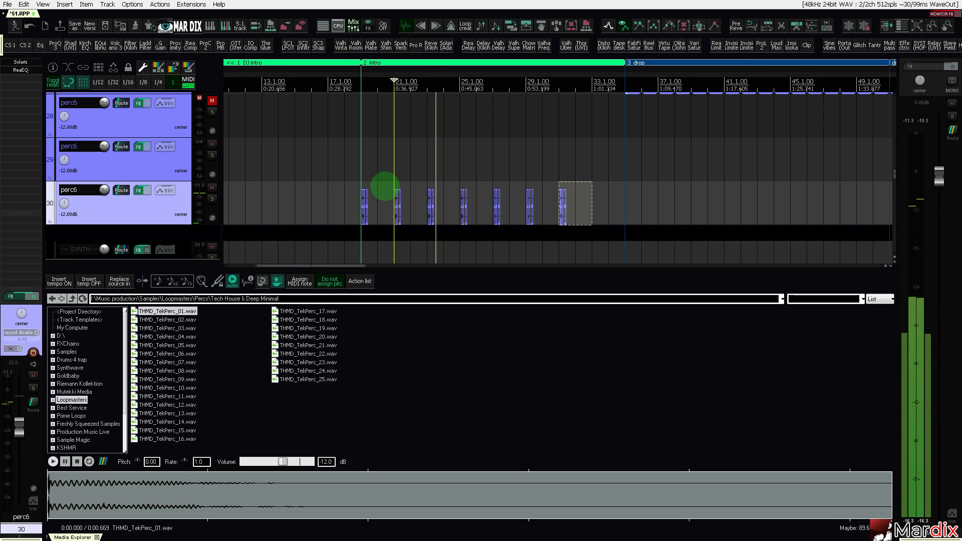
pyautogui.hotkey('ctrl', 'd')
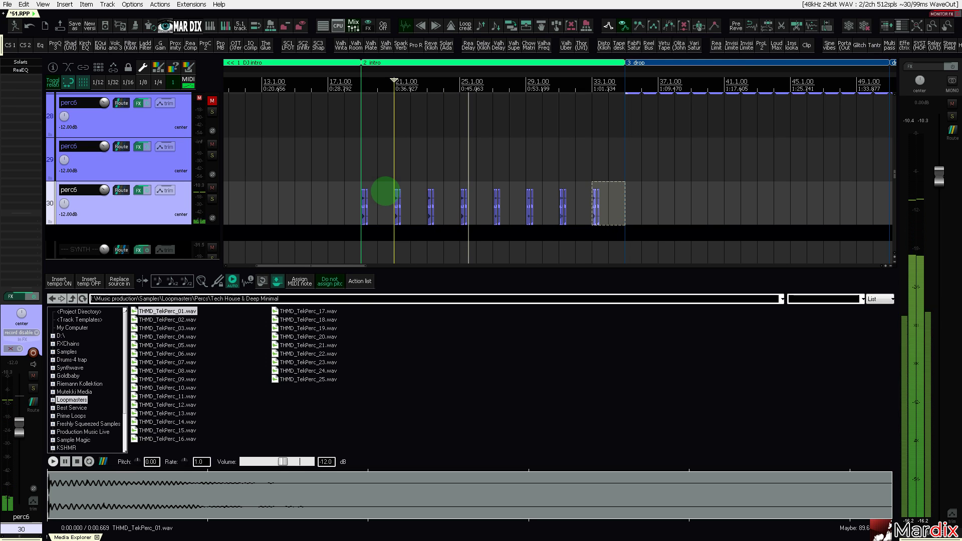
# Duplicate track 30 without its items as an empty track 31 and select the new track.
pyautogui.scroll(10, 498, 189)
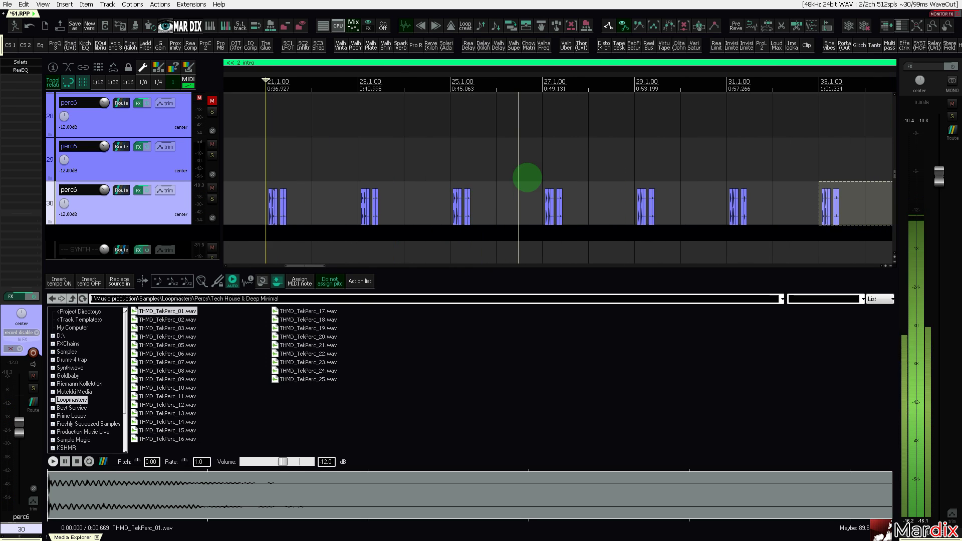
pyautogui.scroll(3, 572, 193)
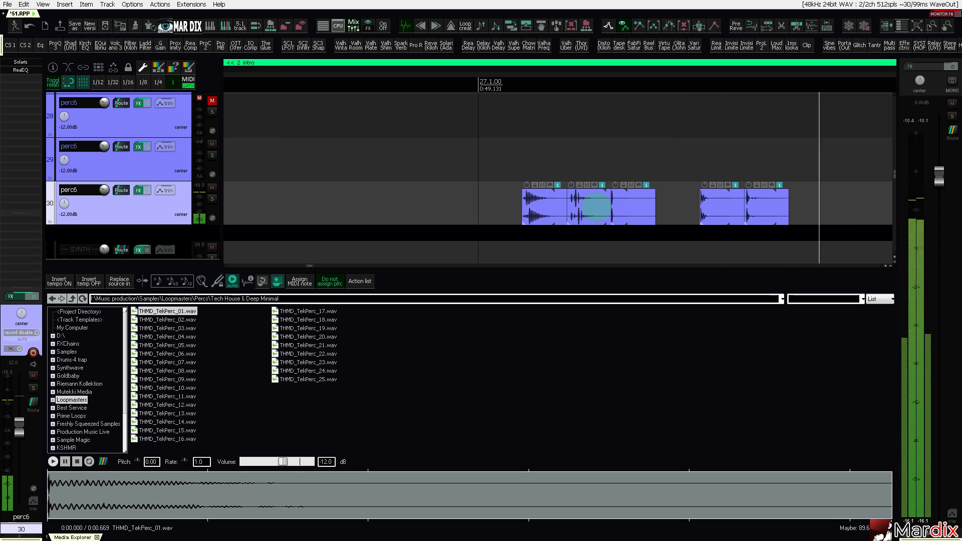
pyautogui.scroll(-12, 596, 206)
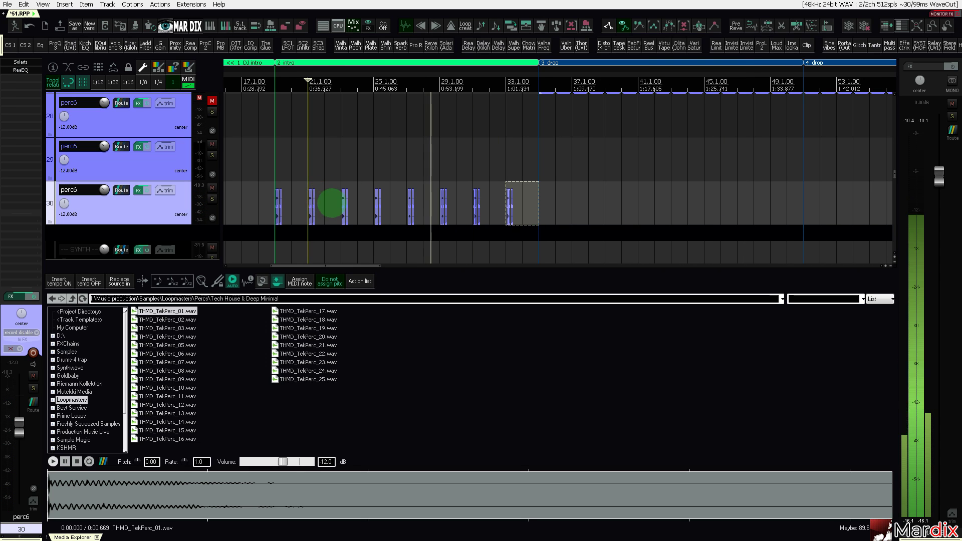
pyautogui.scroll(3, 275, 174)
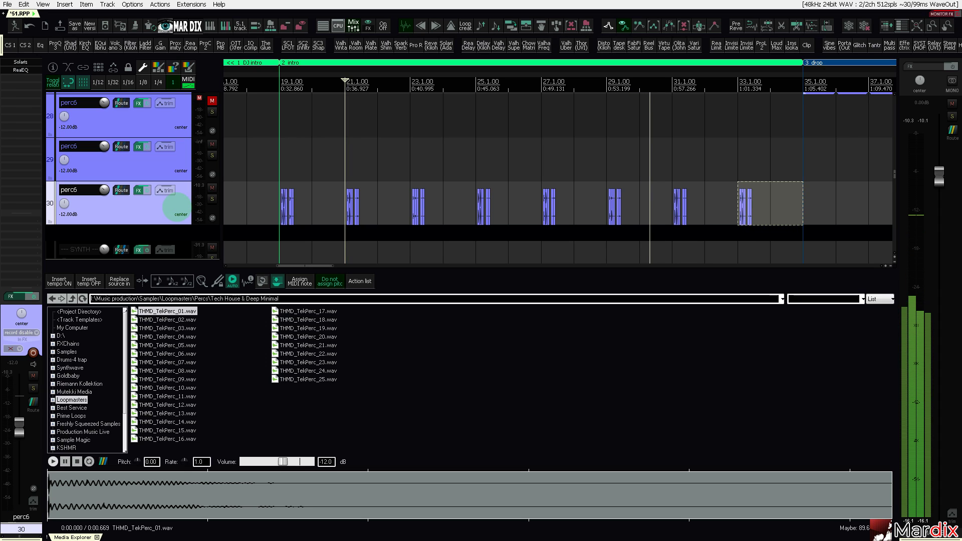
pyautogui.hotkey('ctrl', 'd')
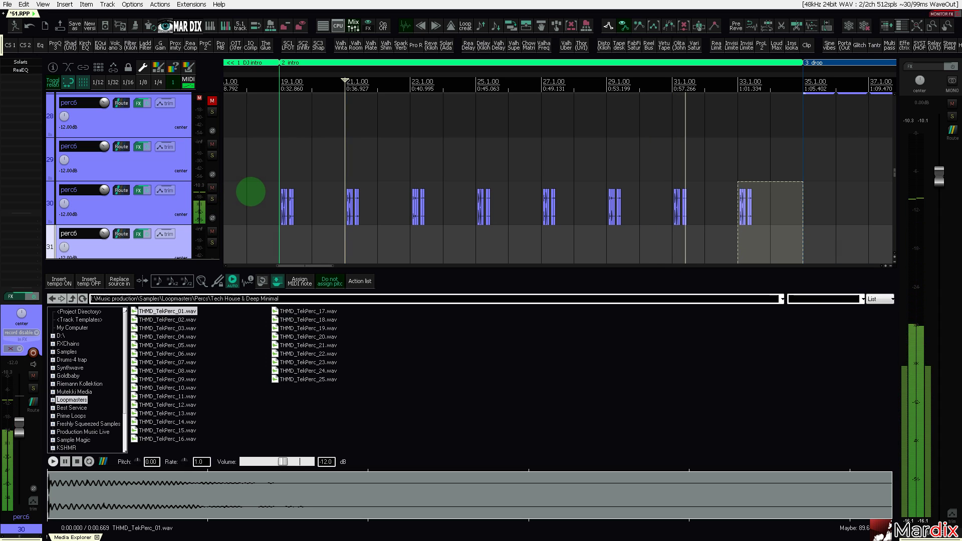
pyautogui.scroll(2, 251, 189)
pyautogui.click(182, 235)
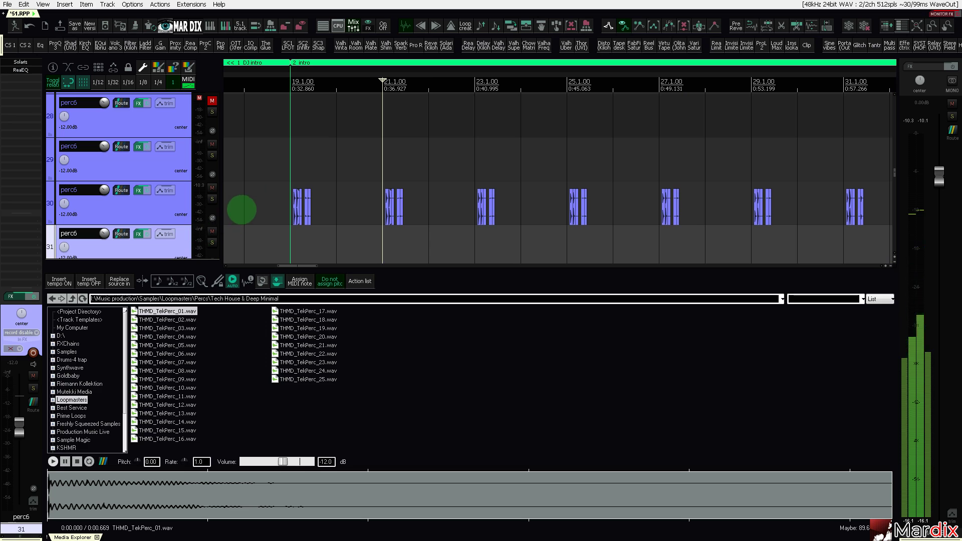
pyautogui.scroll(6, 281, 202)
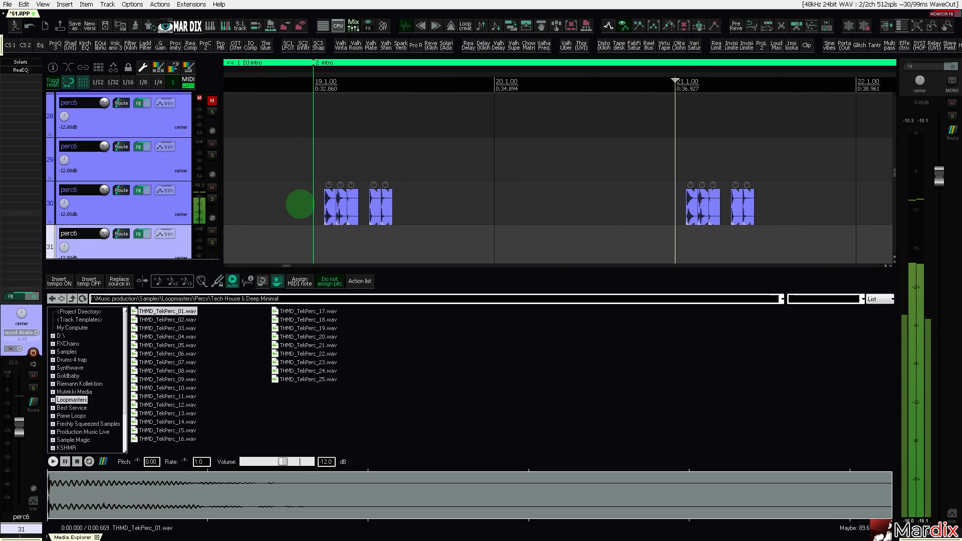
# Play from bar 19, move the last three hits of the first group from track 30 to track 31, and mute track 30.
pyautogui.click(313, 170)
pyautogui.press('space')
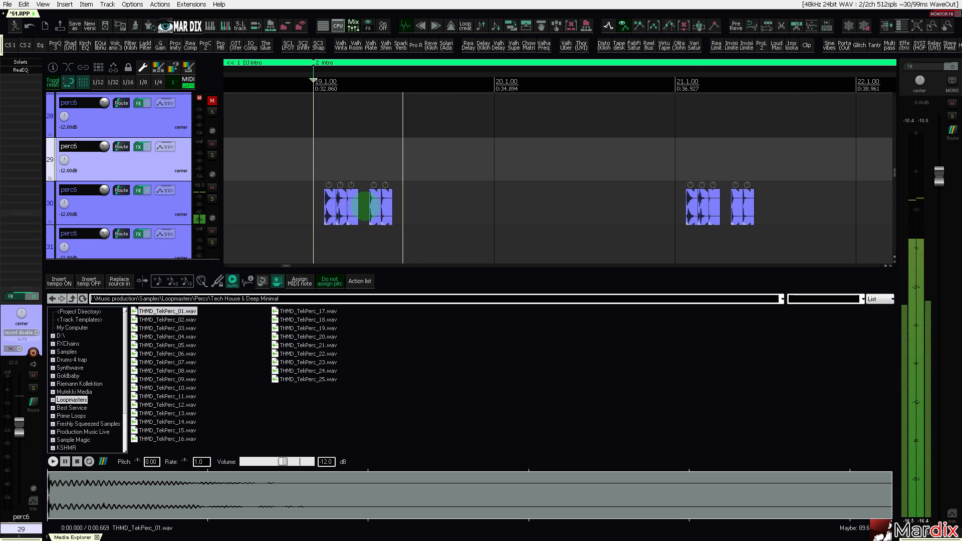
pyautogui.click(353, 207)
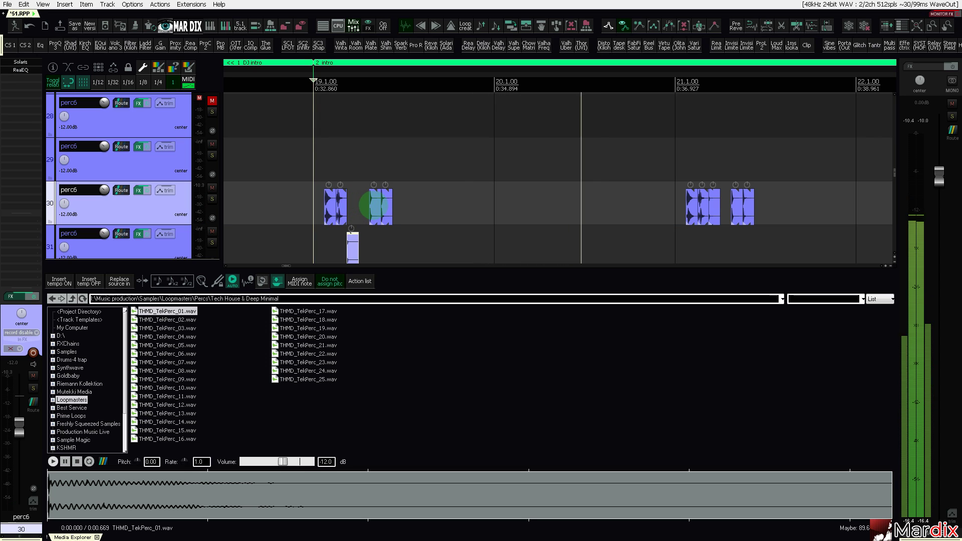
pyautogui.scroll(-7, 386, 213)
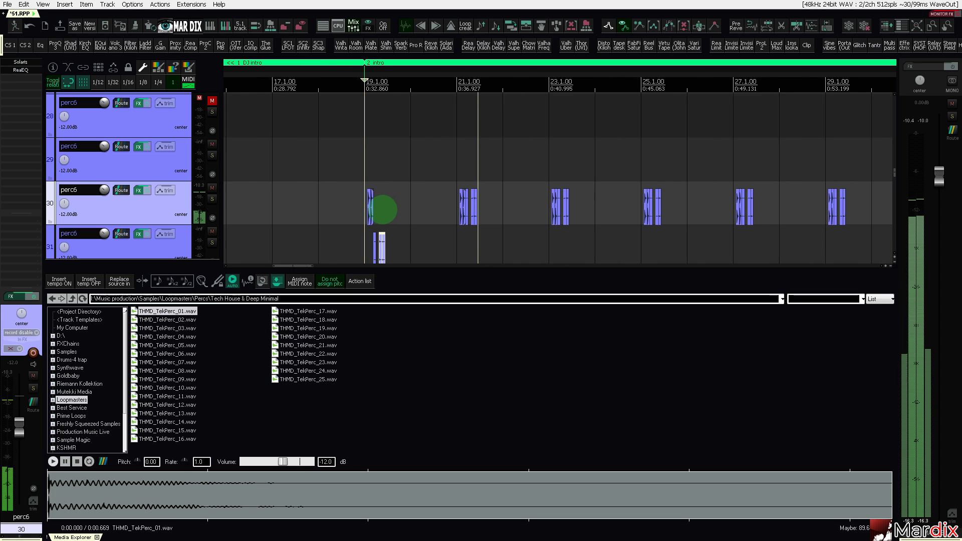
pyautogui.click(212, 188)
pyautogui.scroll(2, 362, 237)
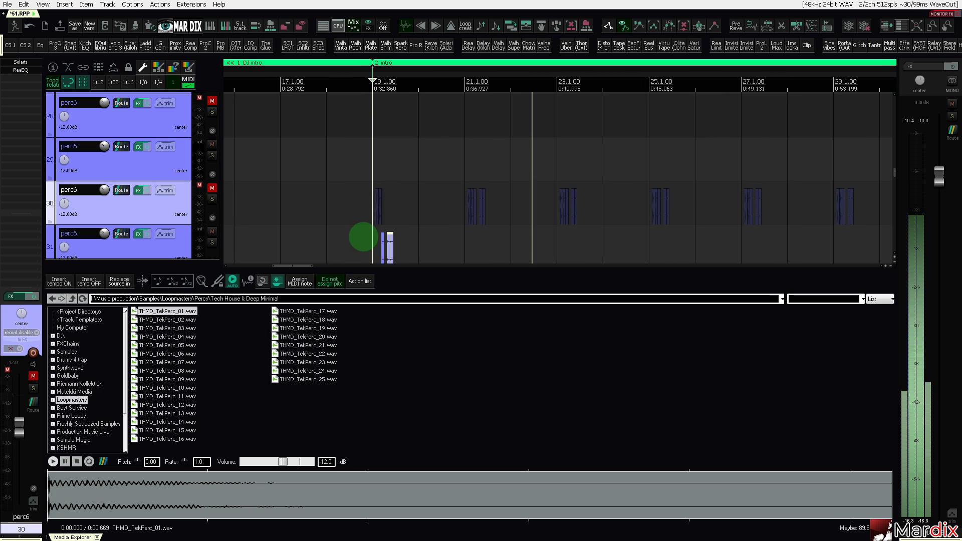
# Select bars 19 to 21 on track 31 and duplicate the section seven times up to bar 35.
pyautogui.hscroll(1, 454, 243)
pyautogui.moveTo(454, 243); pyautogui.dragTo(280, 242)
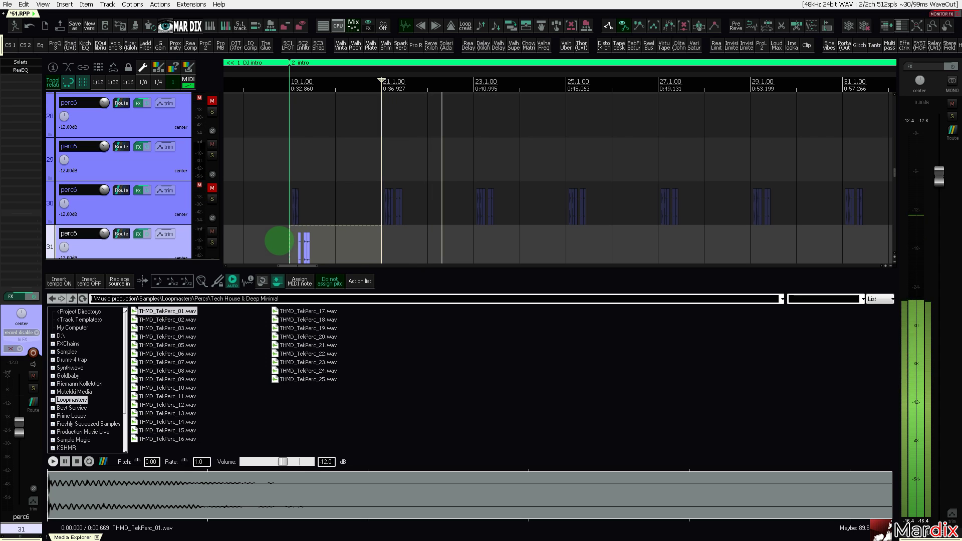
pyautogui.hotkey('ctrl', 'd')
pyautogui.hotkey('ctrl', 'd')
pyautogui.hotkey('ctrl', 'd')
pyautogui.hotkey('ctrl', 'd')
pyautogui.scroll(-4, 290, 216)
pyautogui.hotkey('ctrl', 'd')
pyautogui.hotkey('ctrl', 'd')
pyautogui.hotkey('ctrl', 'd')
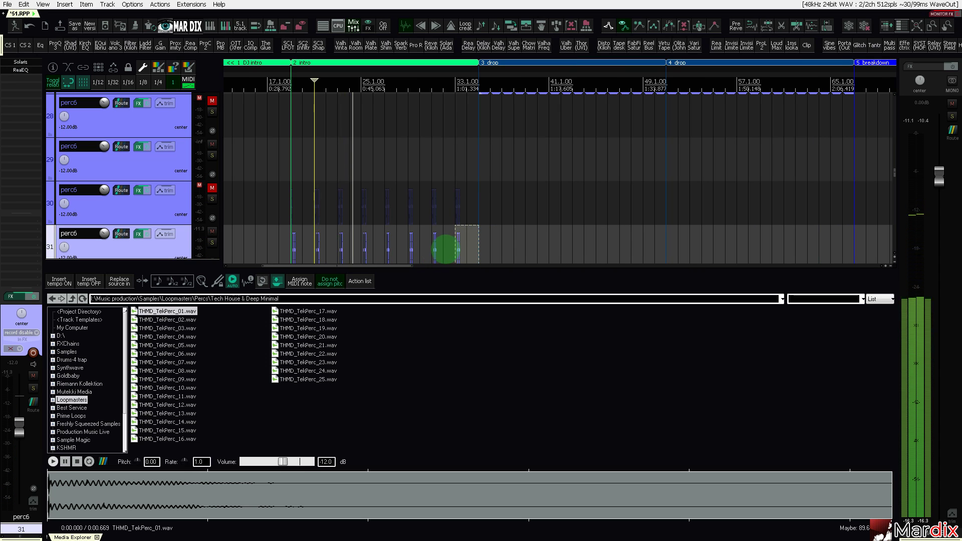
# Select the whole intro section on track 31 and duplicate it repeatedly through to the end of the outro.
pyautogui.moveTo(456, 246); pyautogui.dragTo(296, 247)
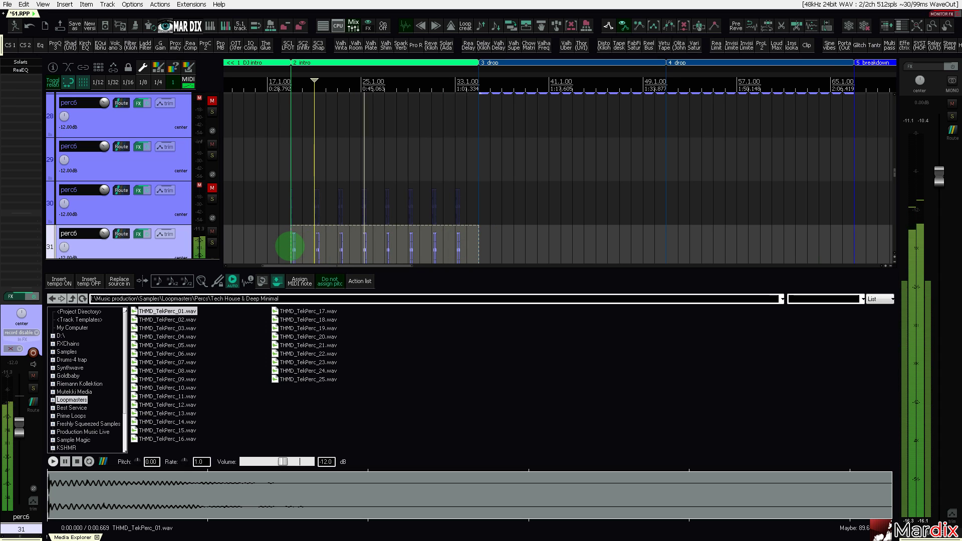
pyautogui.hotkey('ctrl', 'd')
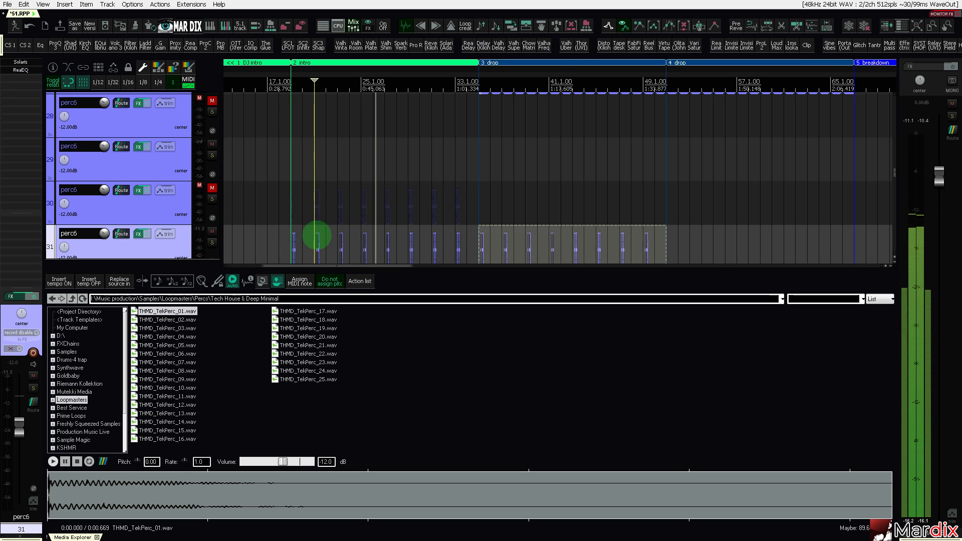
pyautogui.scroll(-3, 323, 221)
pyautogui.hotkey('ctrl', 'd')
pyautogui.hotkey('ctrl', 'd')
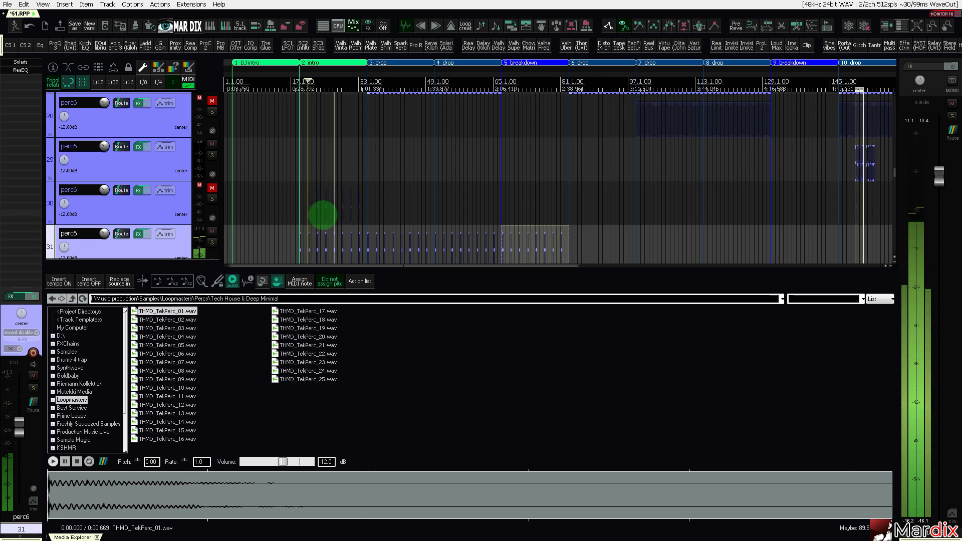
pyautogui.hotkey('ctrl', 'd')
pyautogui.scroll(-2, 323, 215)
pyautogui.hotkey('ctrl', 'd')
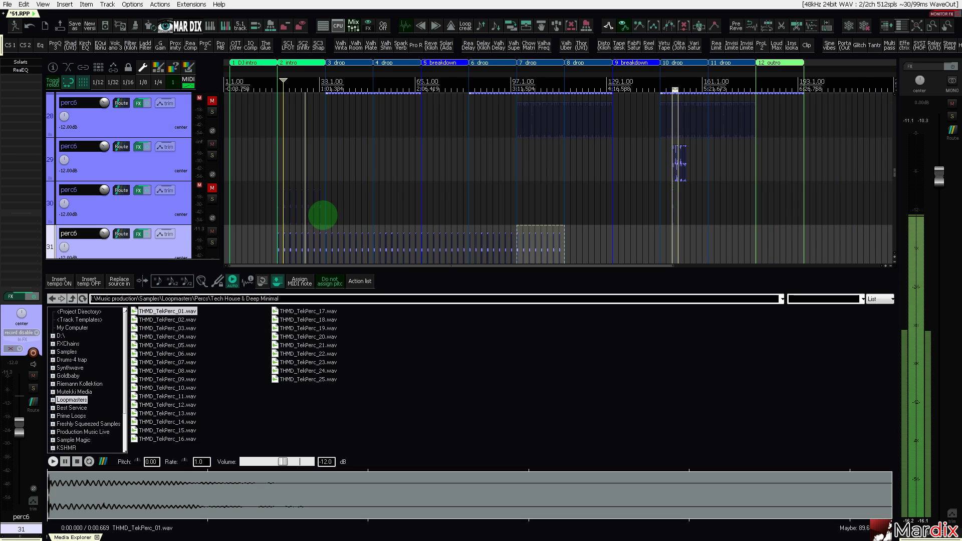
pyautogui.hotkey('ctrl', 'd')
pyautogui.hotkey('ctrl', 'd')
pyautogui.hotkey('ctrl', 'd')
pyautogui.scroll(3, 680, 211)
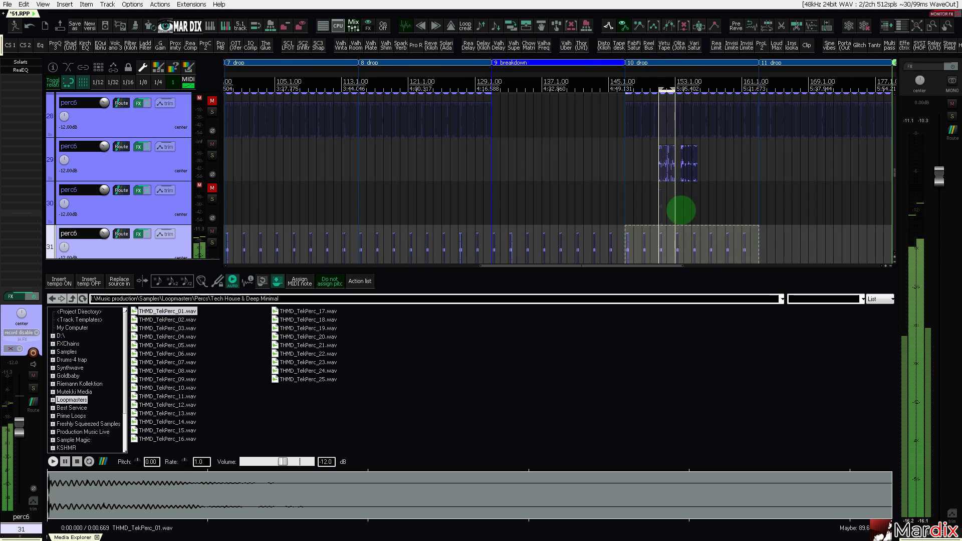
pyautogui.hotkey('ctrl', 'd')
pyautogui.scroll(-3, 678, 209)
pyautogui.hotkey('ctrl', 'd')
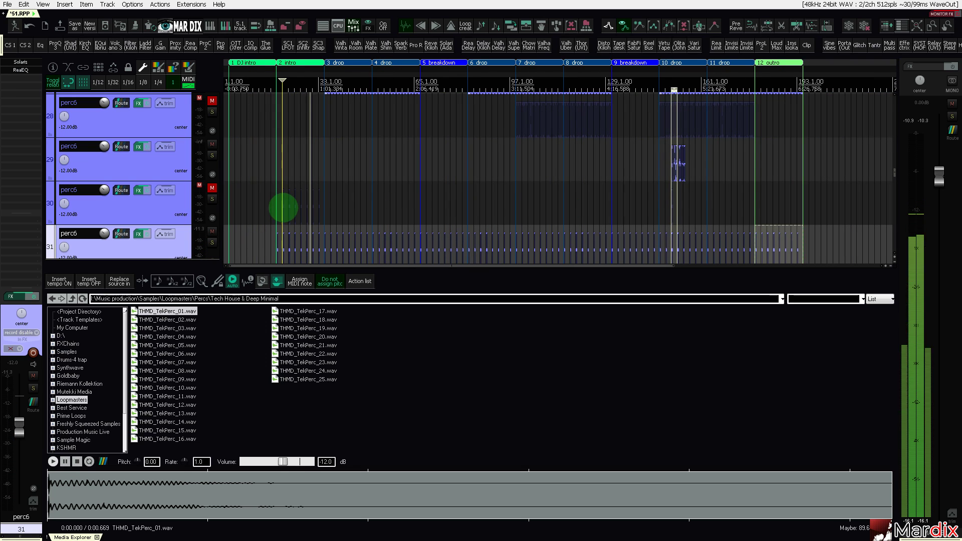
# Hide the Media Explorer and show the Volume envelope for track 31.
pyautogui.scroll(3, 283, 207)
pyautogui.click(404, 25)
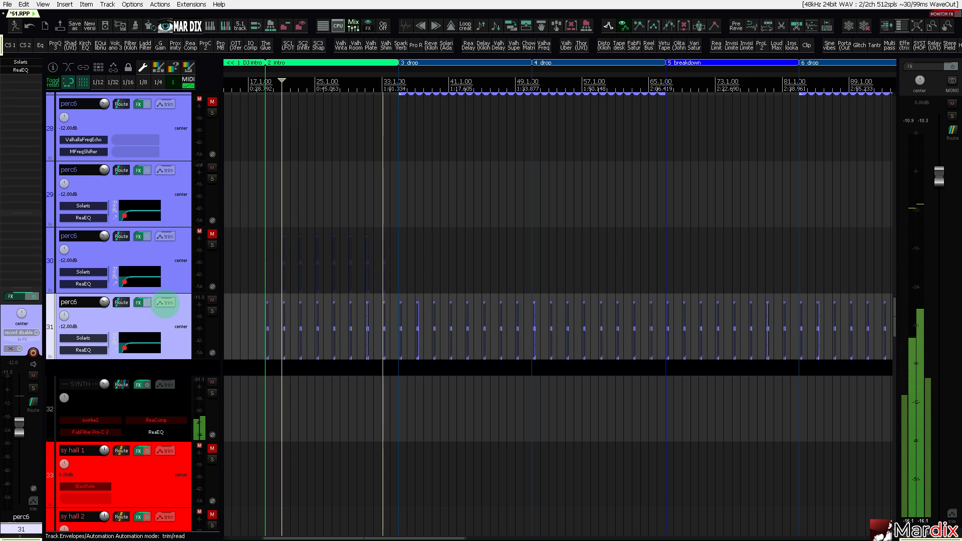
pyautogui.click(165, 302)
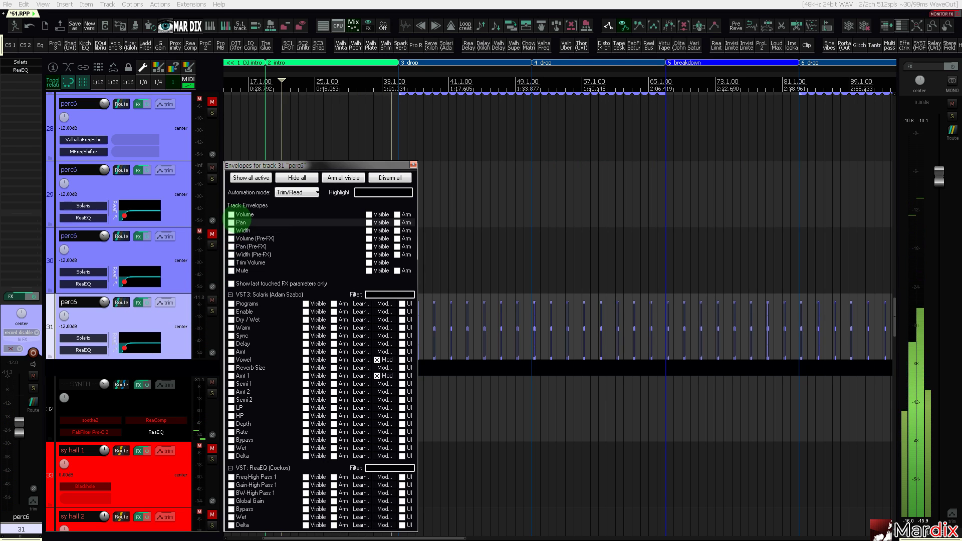
pyautogui.click(241, 215)
pyautogui.click(183, 312)
# Lower track 31's volume envelope to -inf dB with a point at bar 19, the start of the intro.
pyautogui.scroll(-3, 181, 301)
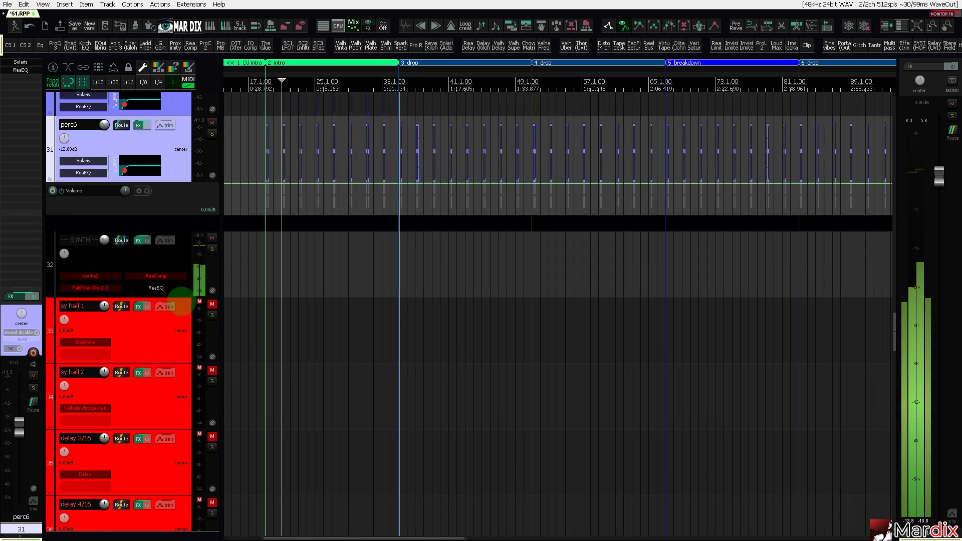
pyautogui.scroll(2, 181, 303)
pyautogui.hscroll(-3, 365, 83)
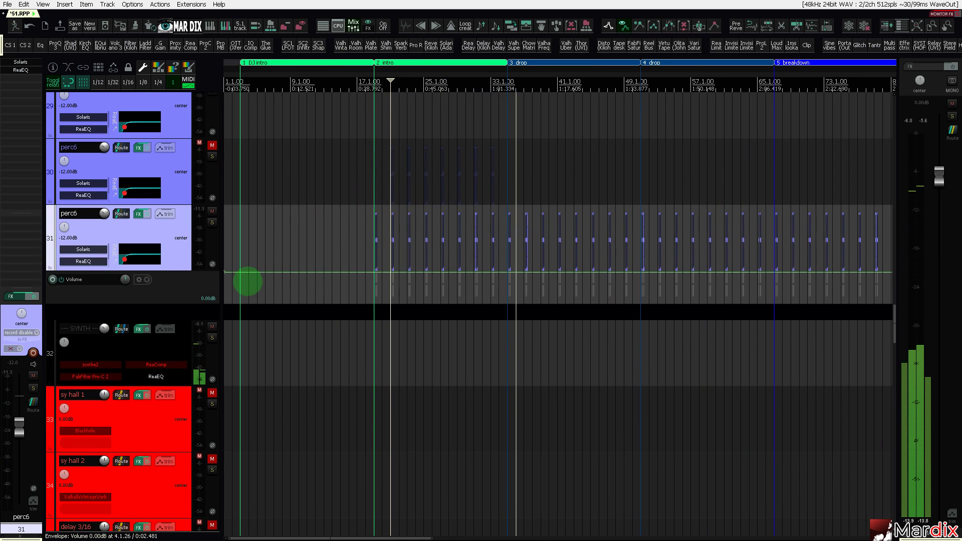
pyautogui.moveTo(224, 273); pyautogui.dragTo(366, 361)
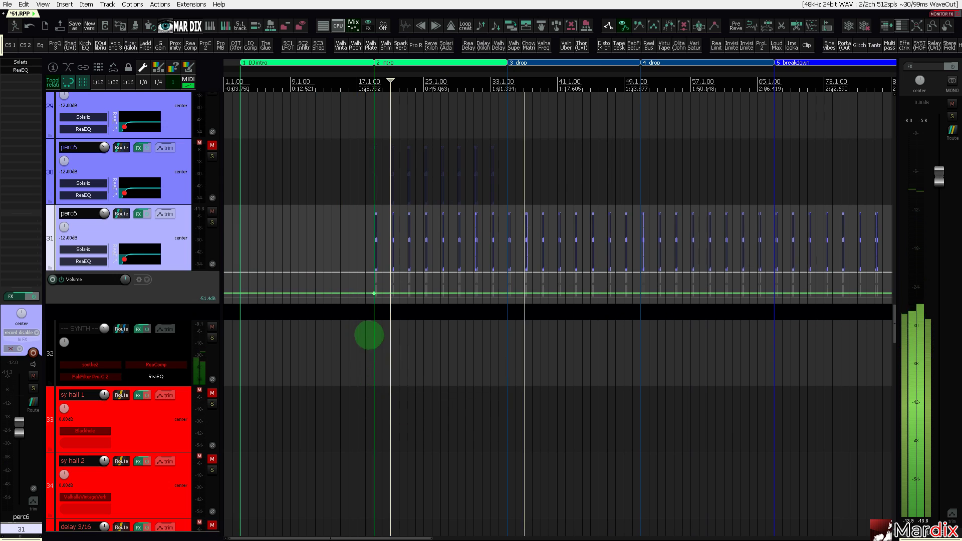
pyautogui.scroll(4, 369, 335)
pyautogui.moveTo(387, 295); pyautogui.dragTo(386, 343)
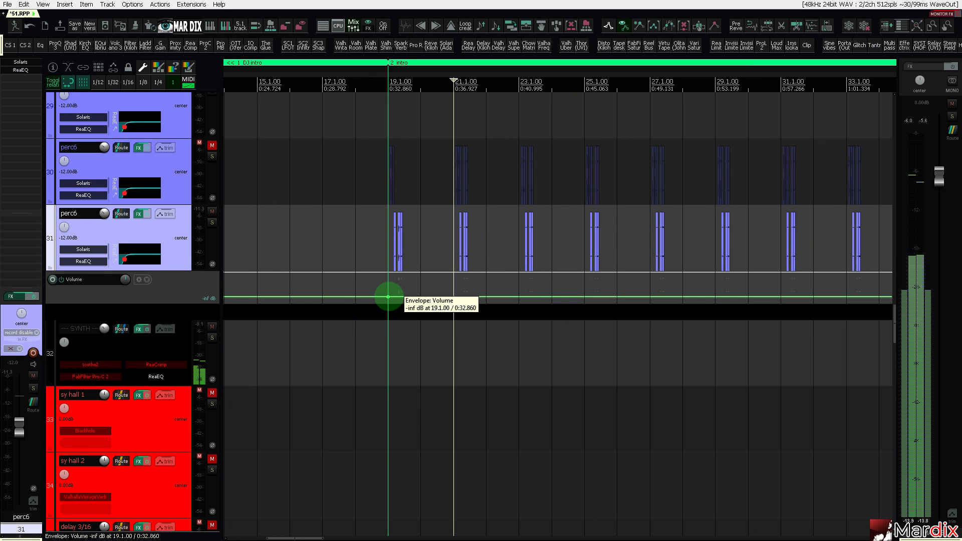
# Add a 0 dB point at bar 35, the start of the first drop, to track 31's volume envelope.
pyautogui.scroll(-3, 396, 298)
pyautogui.scroll(1, 443, 272)
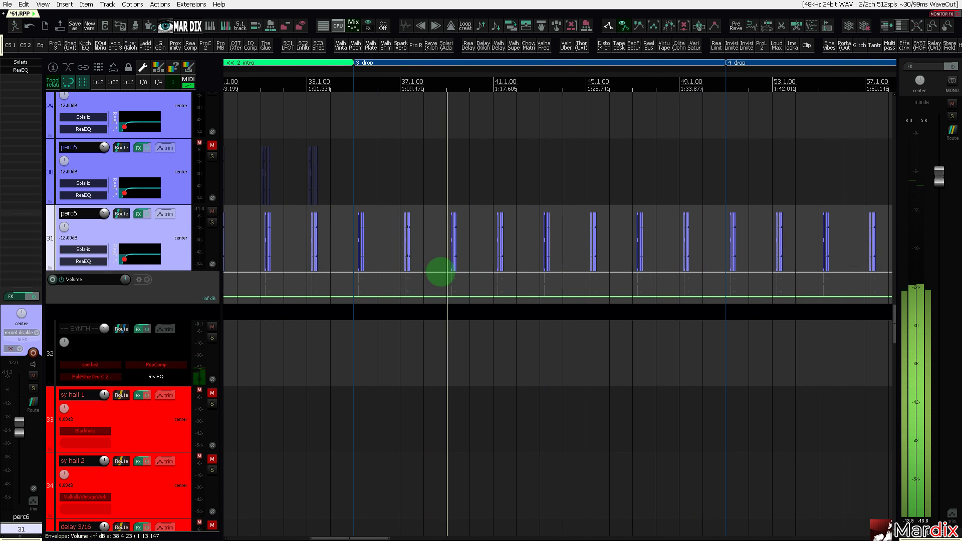
pyautogui.click(354, 285)
pyautogui.doubleClick(353, 286)
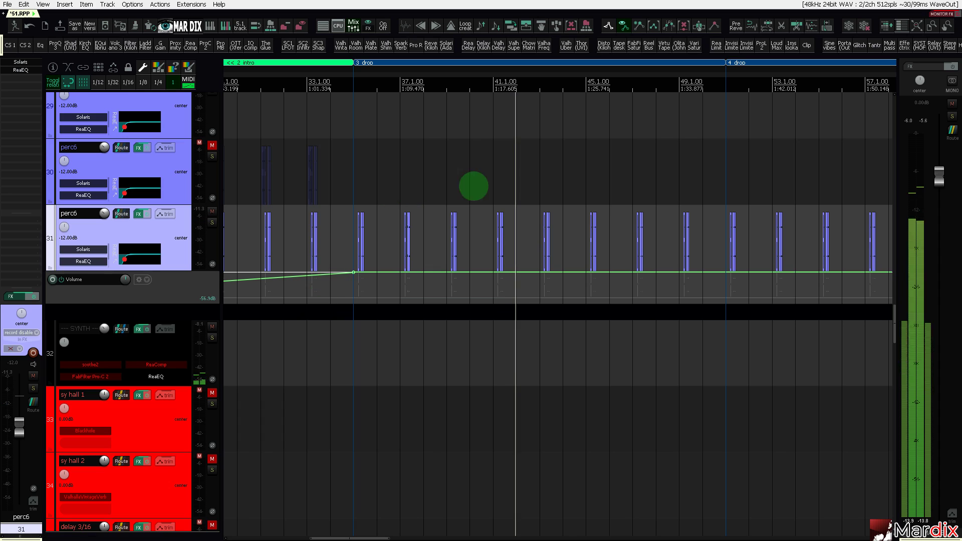
# Audition the region 3 drop and the region 4 drop, selecting each region's time span in turn.
pyautogui.doubleClick(520, 62)
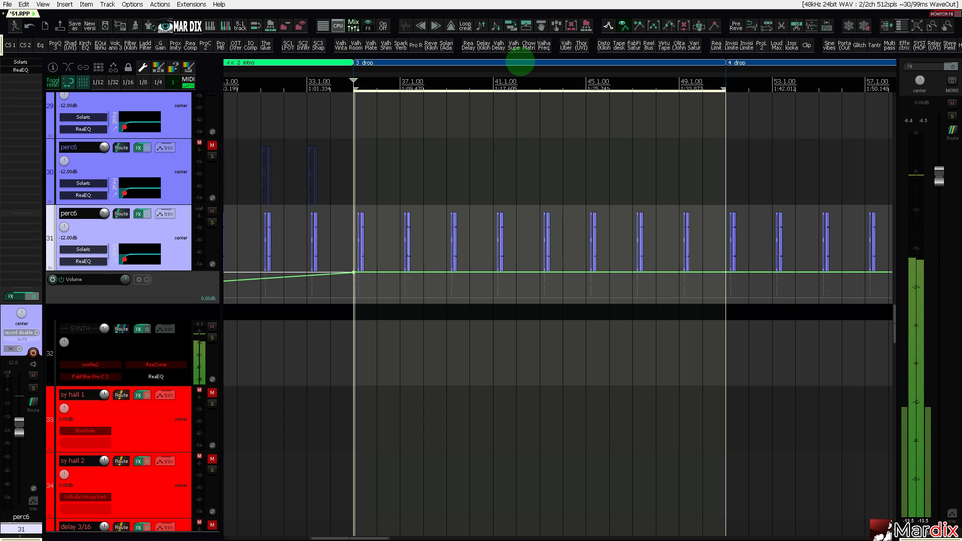
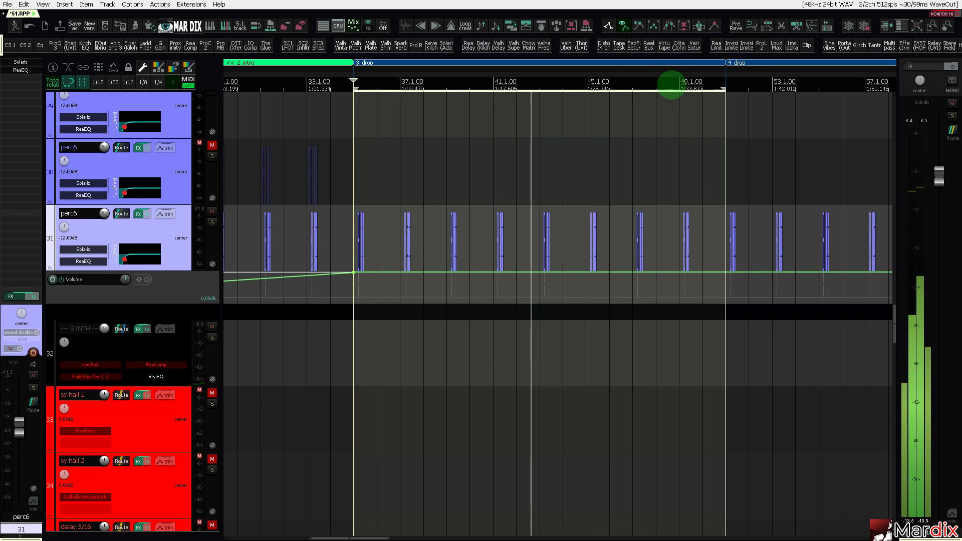
pyautogui.scroll(2, 623, 67)
pyautogui.scroll(-2, 567, 120)
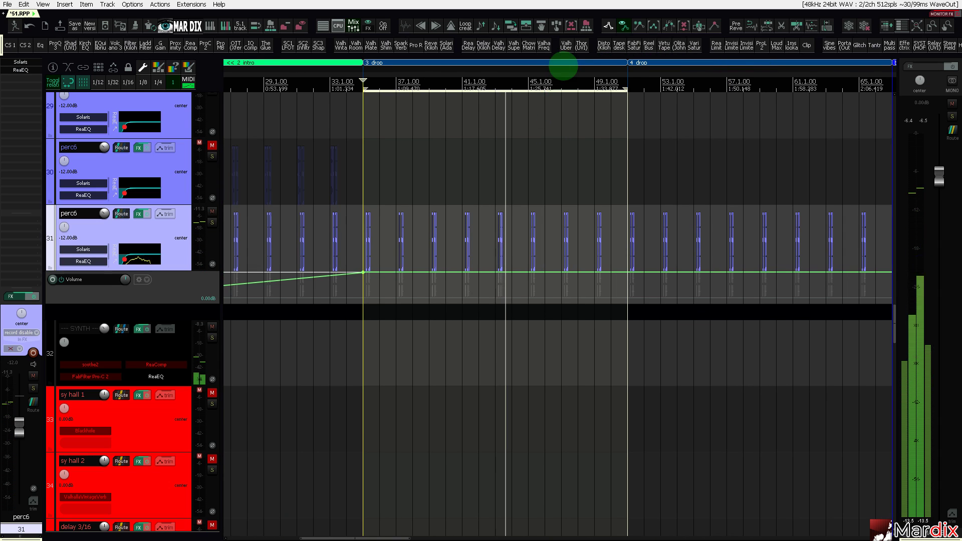
pyautogui.hscroll(1, 550, 75)
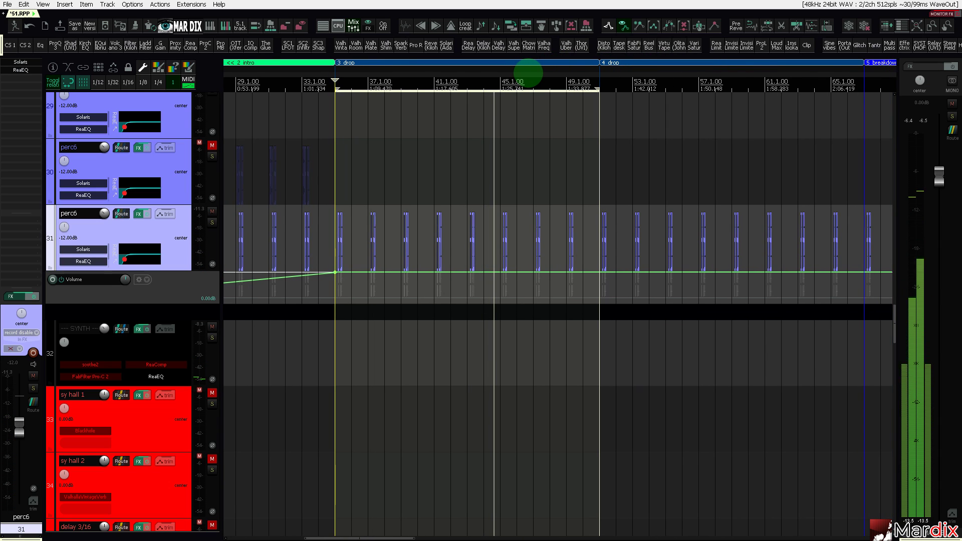
pyautogui.hscroll(3, 537, 75)
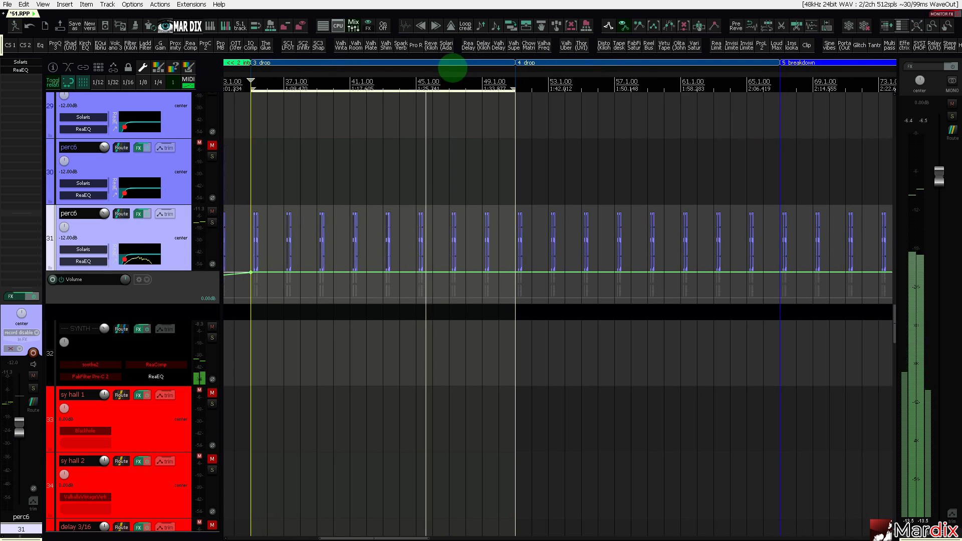
pyautogui.moveTo(415, 146); pyautogui.dragTo(663, 159)
pyautogui.moveTo(634, 76); pyautogui.dragTo(608, 71)
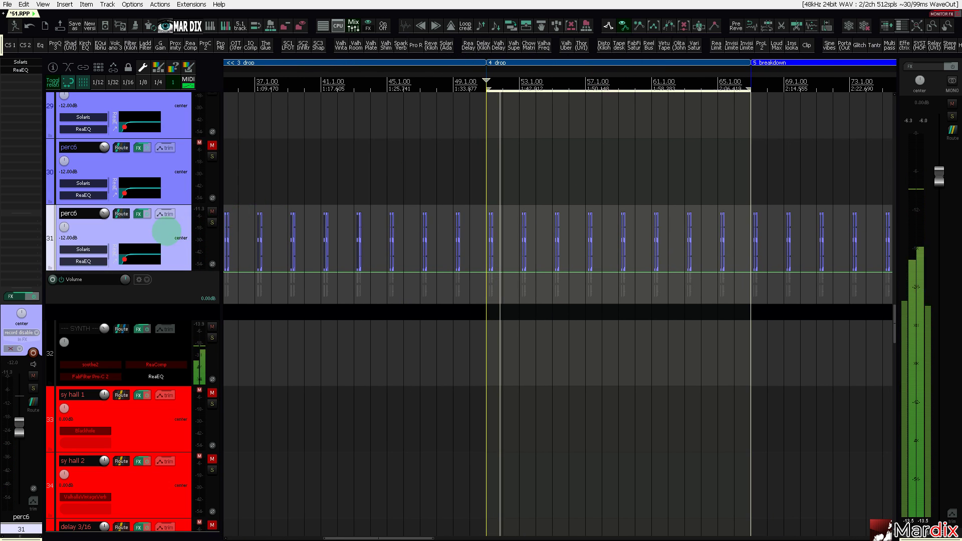
# Examine the percussion, synth and pad tracks around the end of drop 4 and audition the region 5 breakdown.
pyautogui.scroll(-3, 168, 234)
pyautogui.scroll(-2, 165, 235)
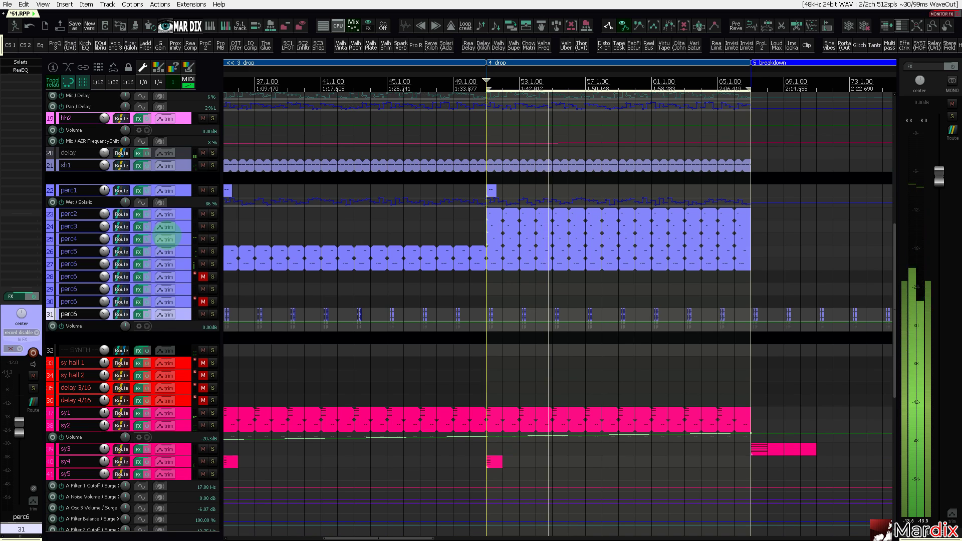
pyautogui.scroll(-3, 170, 235)
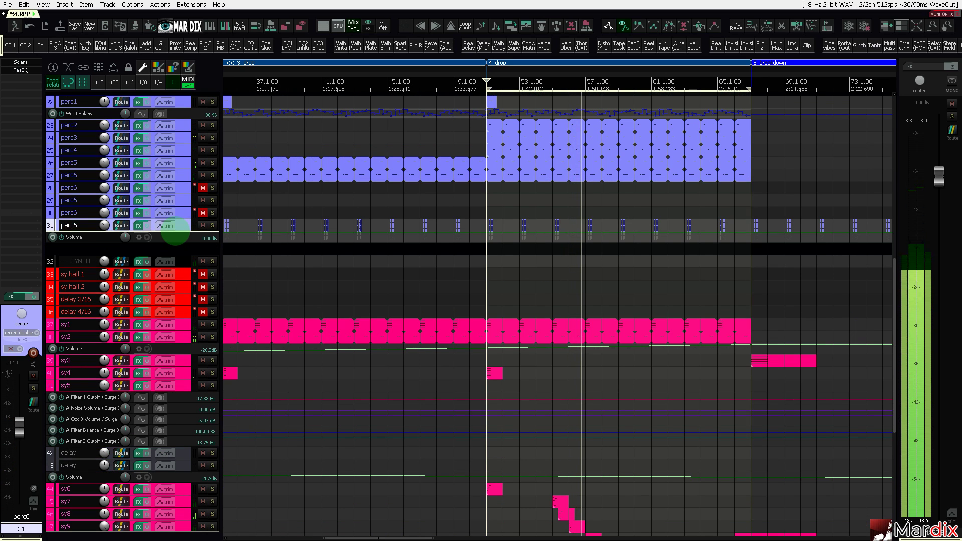
pyautogui.scroll(-6, 178, 236)
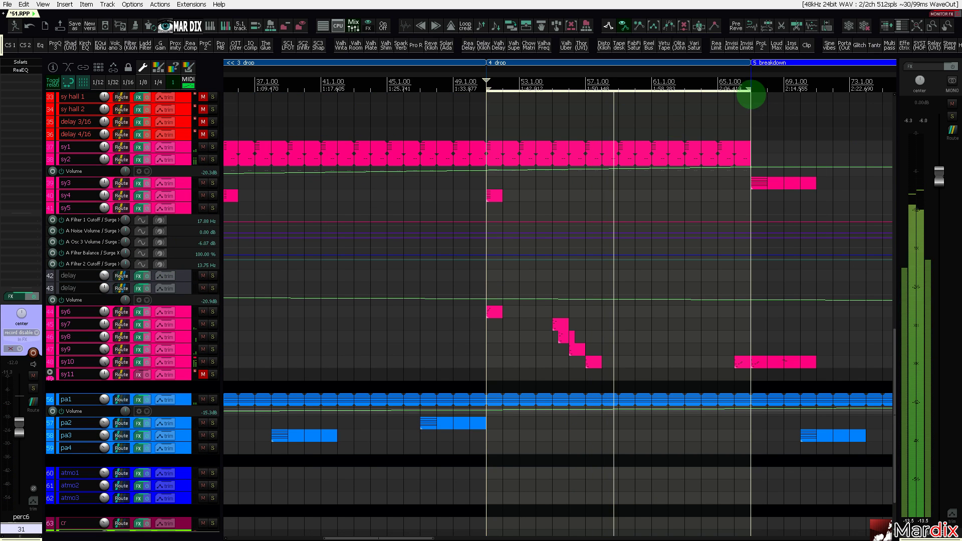
pyautogui.moveTo(653, 71); pyautogui.dragTo(588, 69)
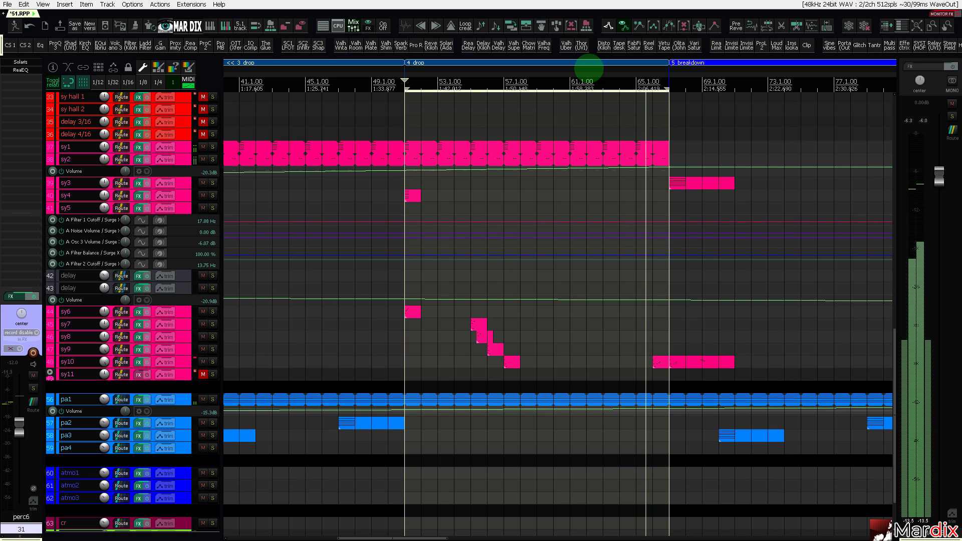
pyautogui.moveTo(453, 114); pyautogui.dragTo(597, 74)
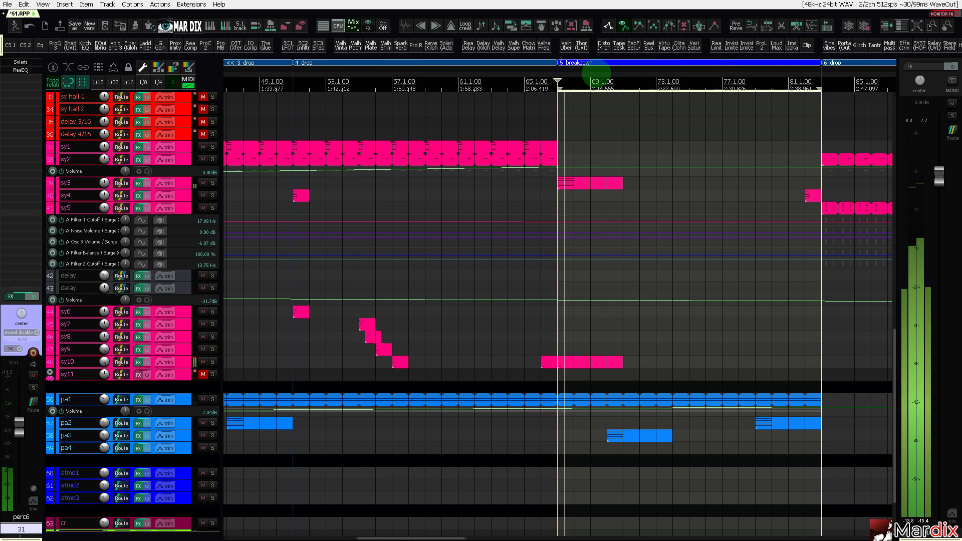
pyautogui.scroll(6, 167, 197)
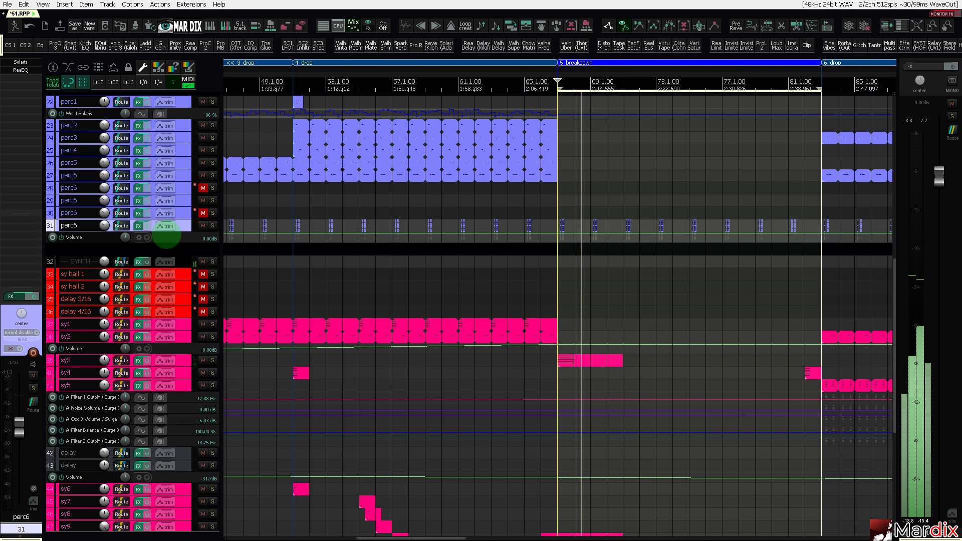
pyautogui.moveTo(657, 68); pyautogui.dragTo(634, 69)
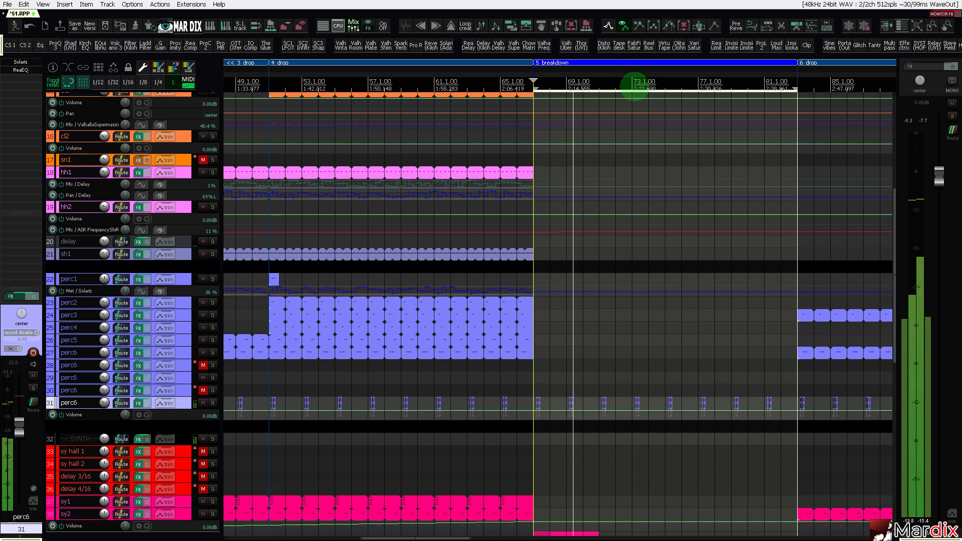
# Clear the time selection and audition the end of the breakdown and its start at bar 67.
pyautogui.press('Escape')
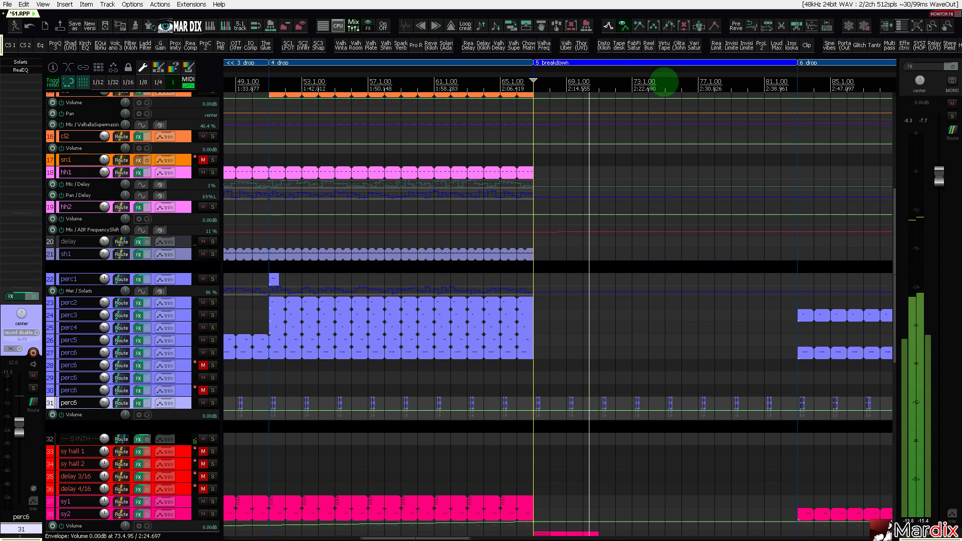
pyautogui.hscroll(2, 605, 78)
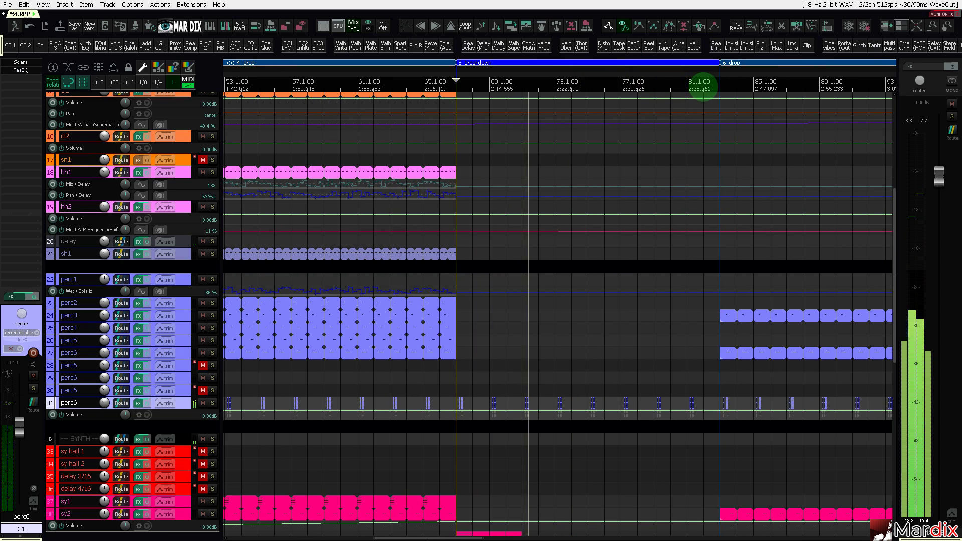
pyautogui.click(702, 81)
pyautogui.hscroll(2, 618, 75)
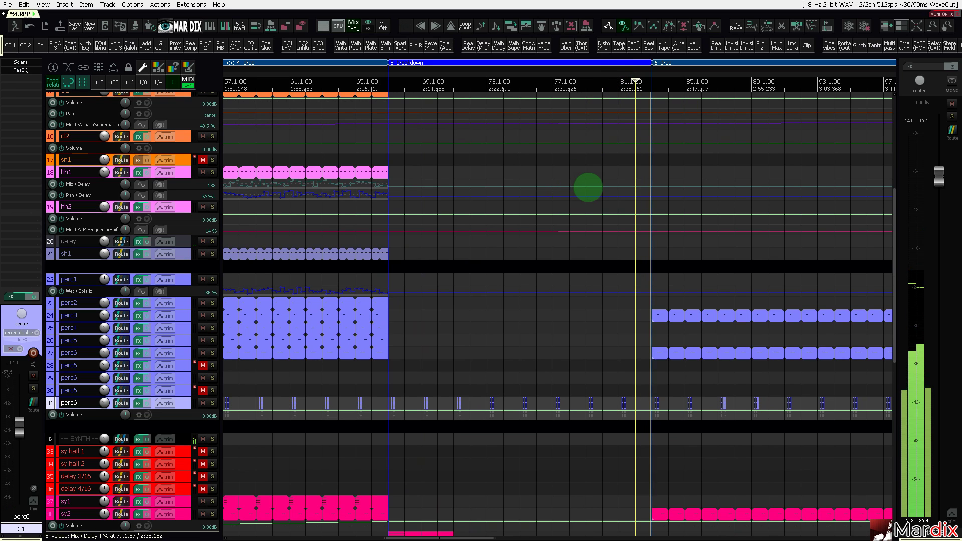
pyautogui.click(364, 385)
pyautogui.click(335, 403)
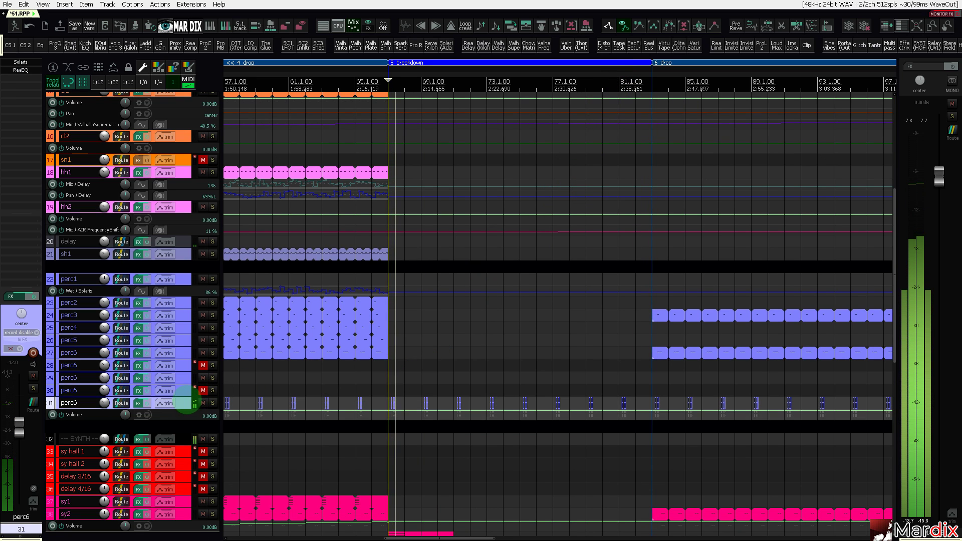
# Delete all of track 31's glitch percussion hits within the breakdown, from bar 67 to bar 83.
pyautogui.scroll(4, 406, 409)
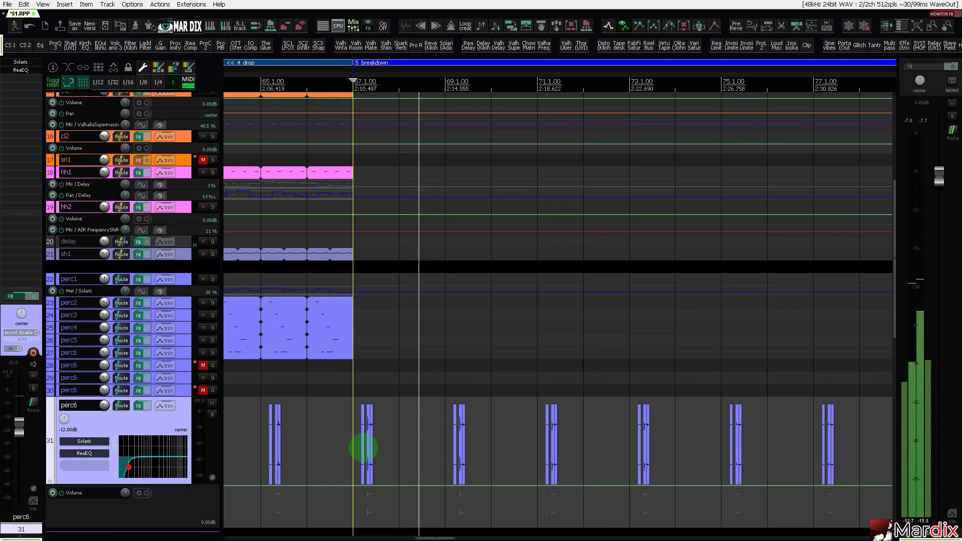
pyautogui.scroll(-5, 217, 405)
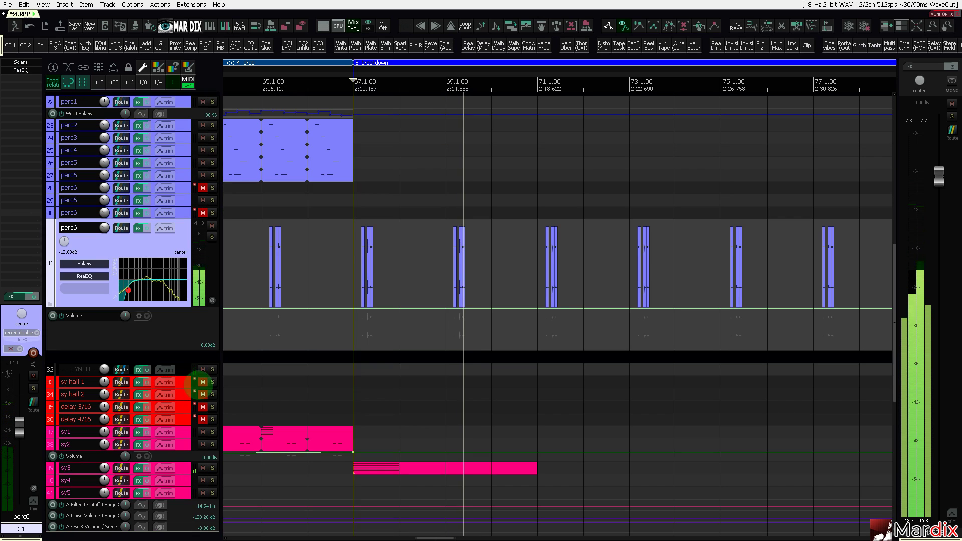
pyautogui.scroll(1, 413, 328)
pyautogui.scroll(-3, 393, 310)
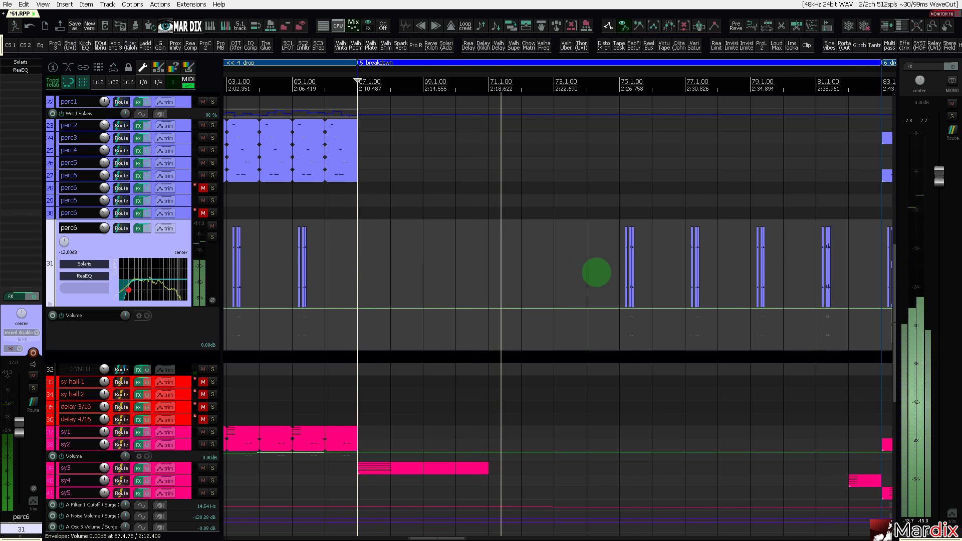
pyautogui.scroll(-3, 576, 268)
pyautogui.scroll(3, 686, 272)
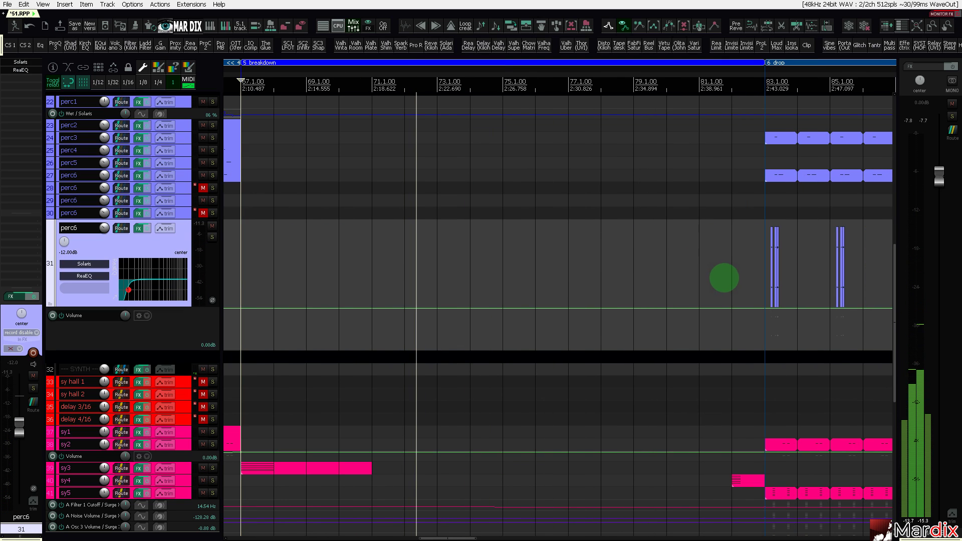
pyautogui.scroll(1, 731, 280)
pyautogui.scroll(-2, 729, 281)
# Play from bar 82 into the region 6 drop and examine track 31's hits across the following sections.
pyautogui.click(719, 264)
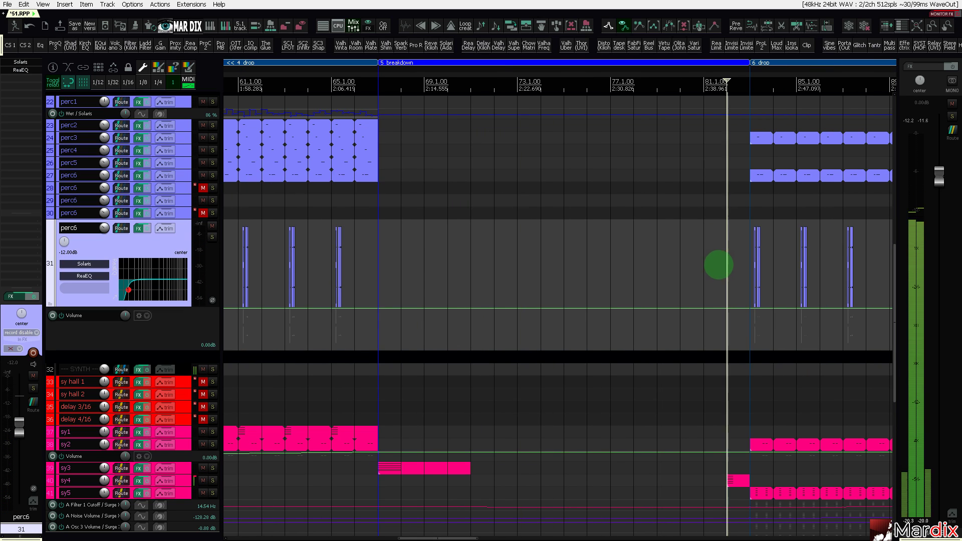
pyautogui.scroll(2, 716, 269)
pyautogui.scroll(-3, 706, 278)
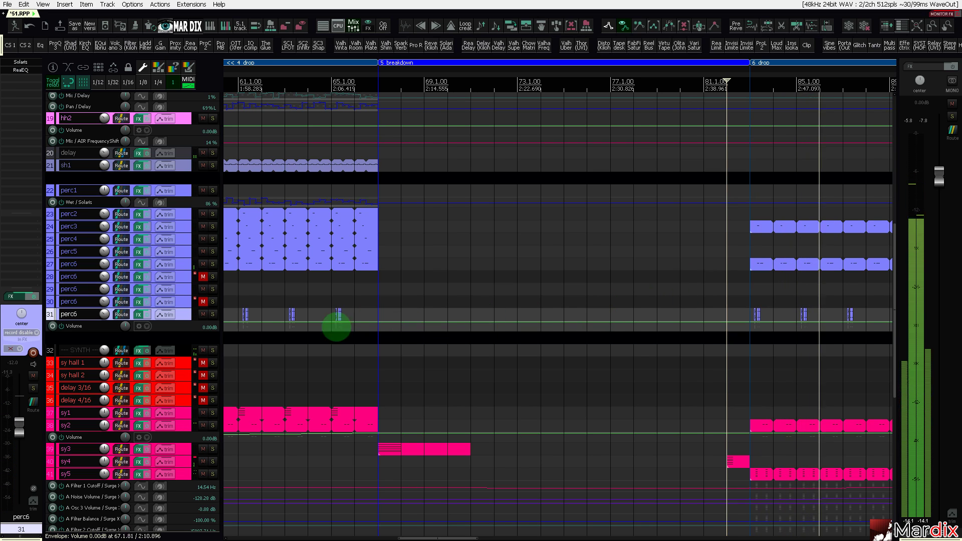
pyautogui.doubleClick(194, 320)
pyautogui.scroll(5, 365, 337)
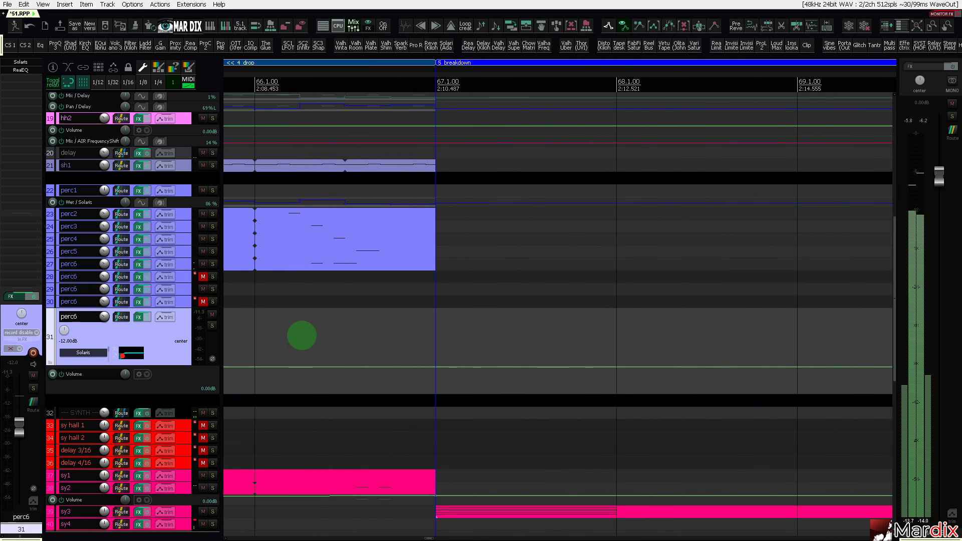
pyautogui.scroll(-4, 302, 335)
pyautogui.scroll(5, 268, 335)
pyautogui.scroll(-4, 273, 339)
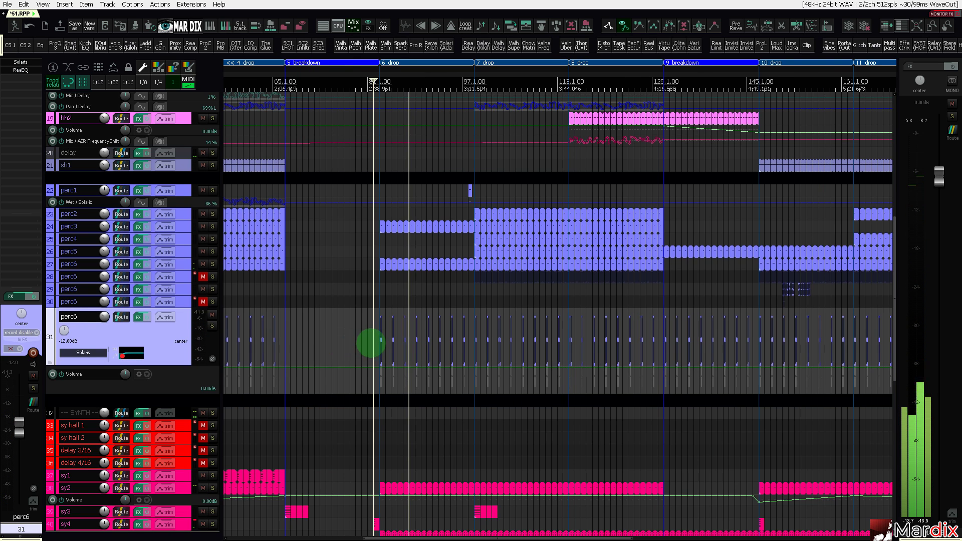
pyautogui.scroll(4, 377, 344)
pyautogui.scroll(2, 378, 343)
pyautogui.scroll(-3, 389, 347)
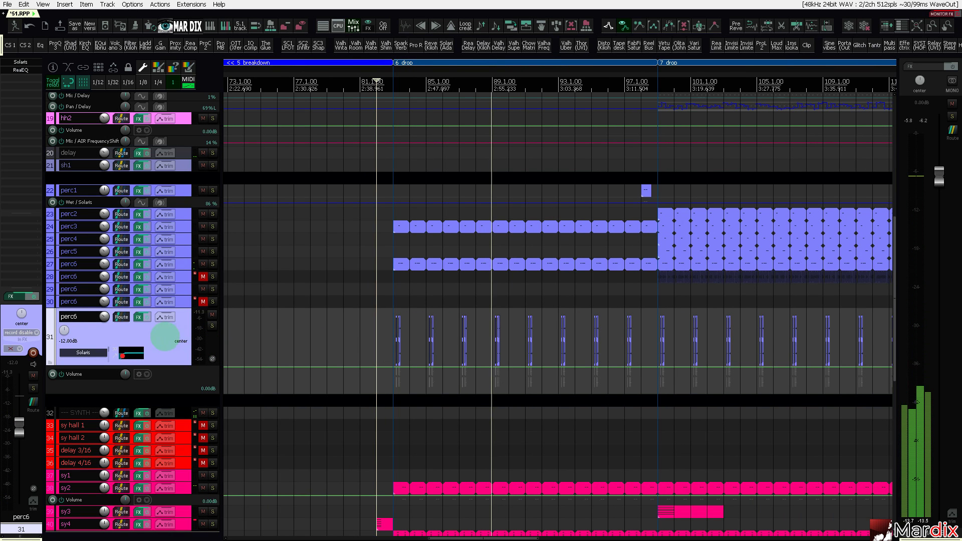
# Adjust the dry/wet balance of track 31's Solaris reverb to 96.1 / 3.9, then close the plug-in.
pyautogui.click(21, 62)
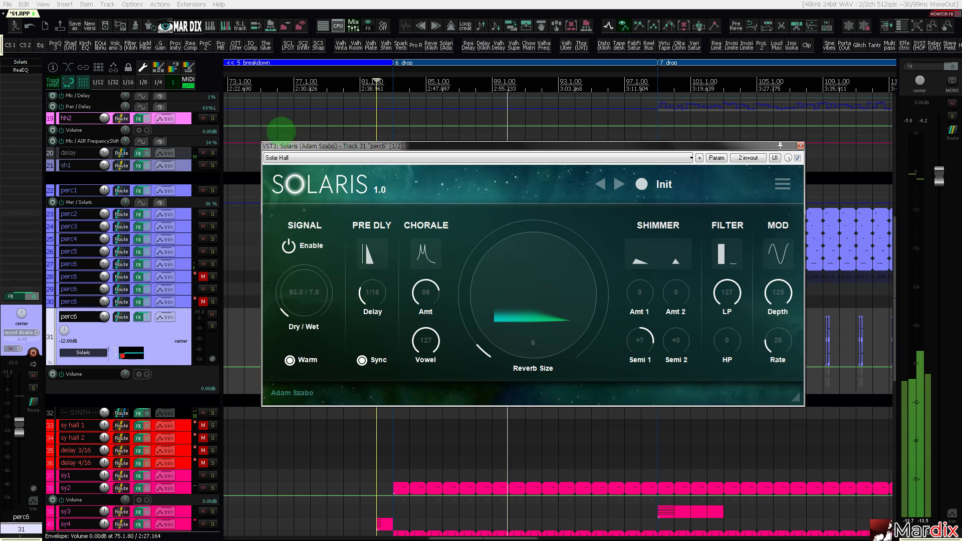
pyautogui.moveTo(294, 146); pyautogui.dragTo(296, 160)
pyautogui.moveTo(307, 294); pyautogui.dragTo(313, 266)
pyautogui.moveTo(393, 160); pyautogui.dragTo(448, 221)
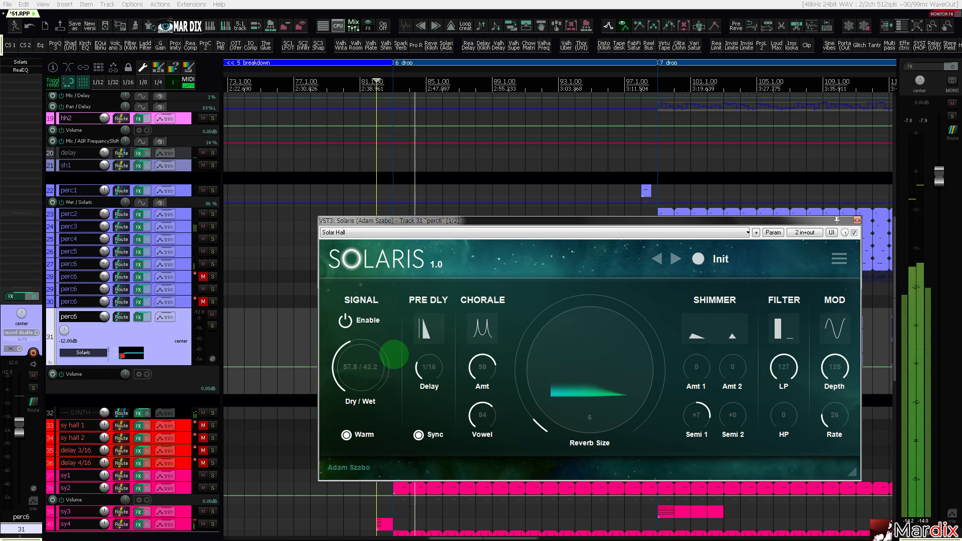
pyautogui.moveTo(390, 357); pyautogui.dragTo(389, 332)
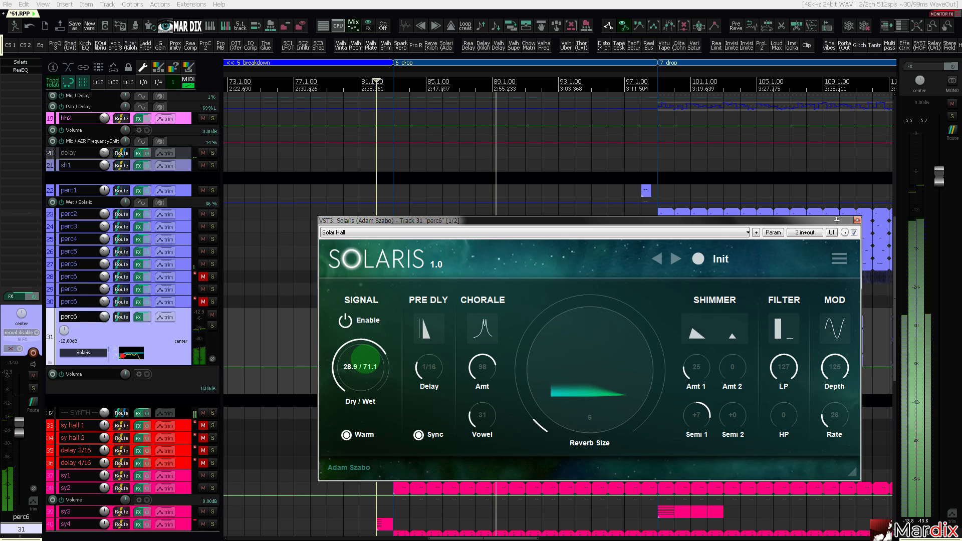
pyautogui.moveTo(368, 346); pyautogui.dragTo(372, 306)
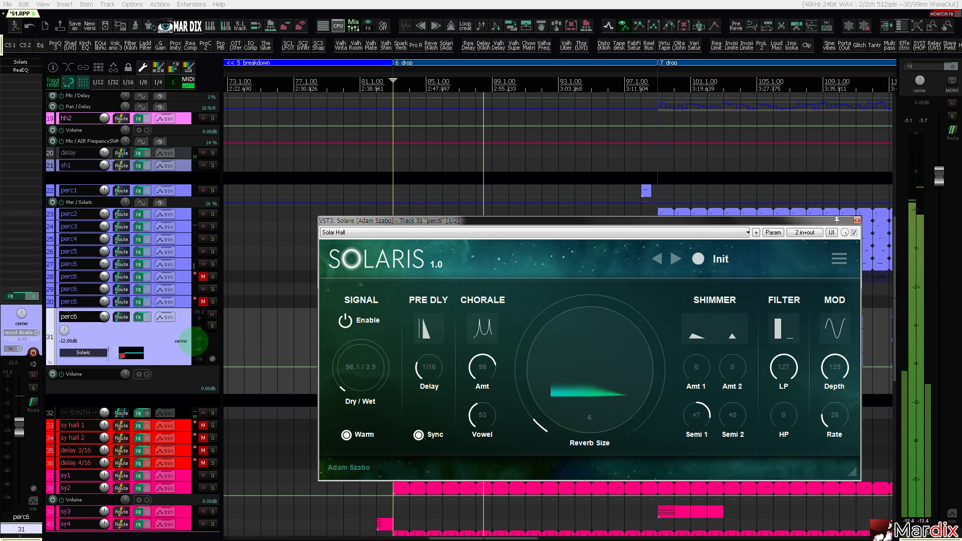
pyautogui.moveTo(424, 223); pyautogui.dragTo(416, 222)
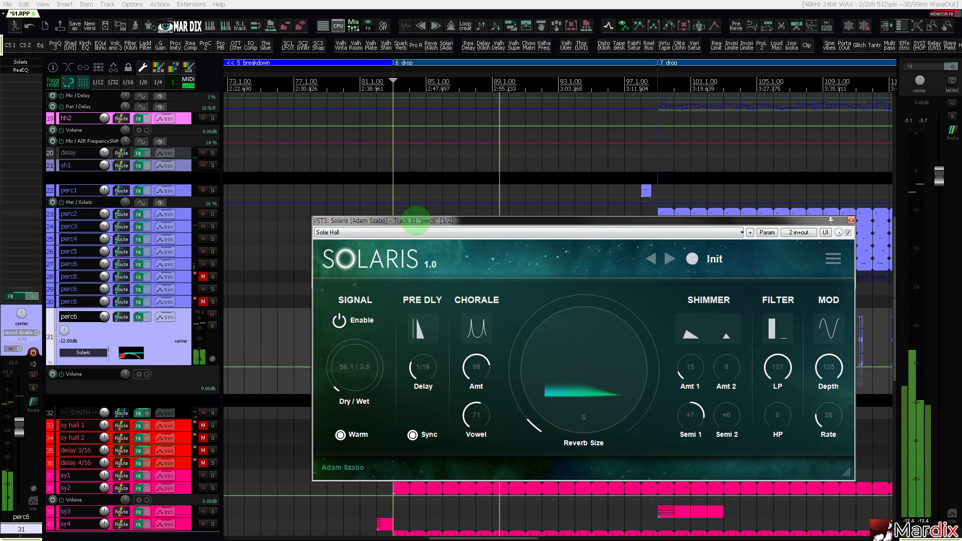
pyautogui.press('Escape')
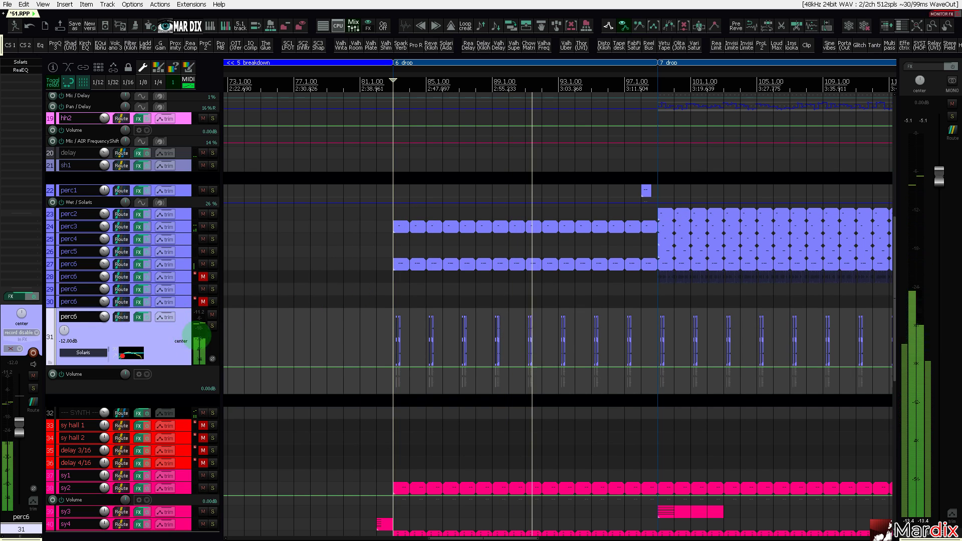
# Toggle solo on track 31 to compare its percussion alone and within the mix.
pyautogui.click(212, 326)
pyautogui.click(212, 327)
pyautogui.click(212, 328)
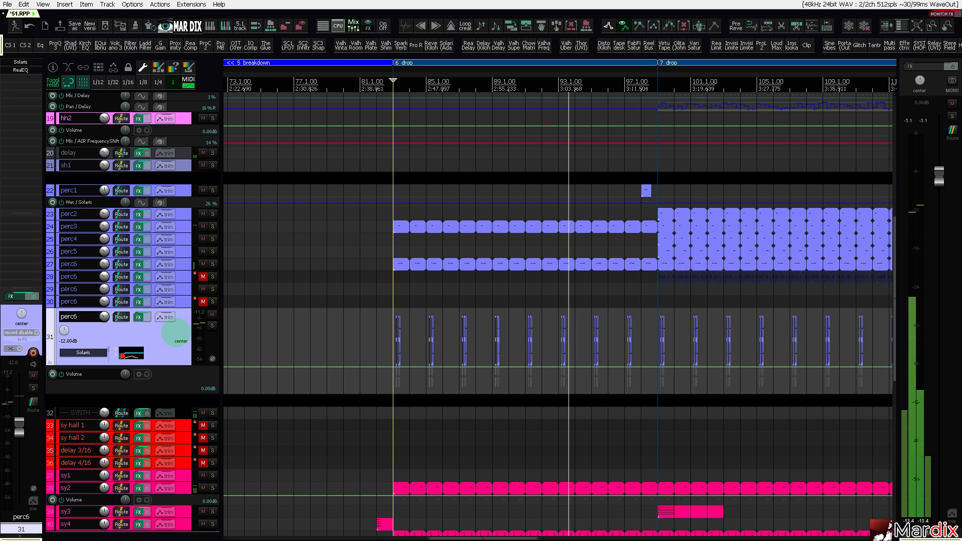
# Adjust the dry/wet balance of track 31's Solaris reverb to 93.8 / 6.2, and save the project.
pyautogui.click(212, 325)
pyautogui.click(87, 352)
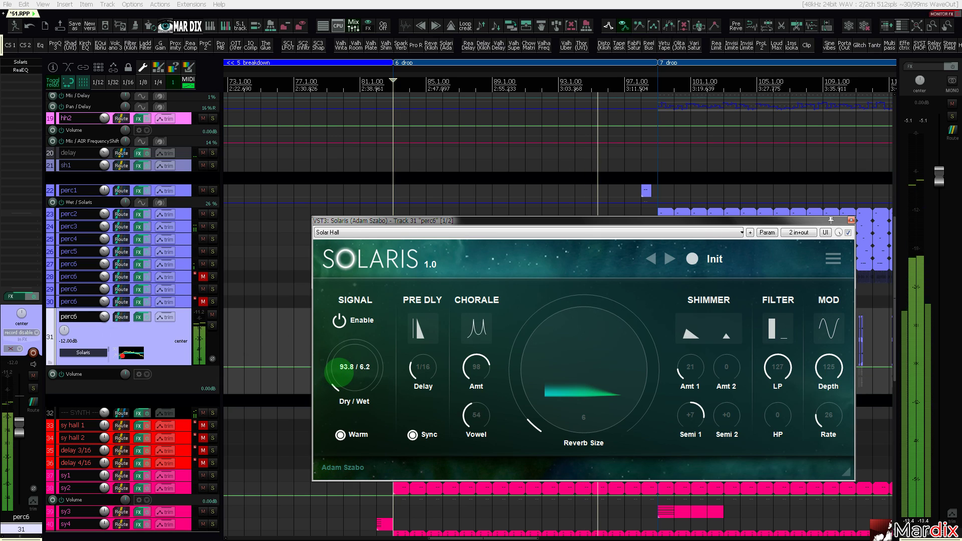
pyautogui.click(178, 336)
pyautogui.click(422, 267)
pyautogui.press('Escape')
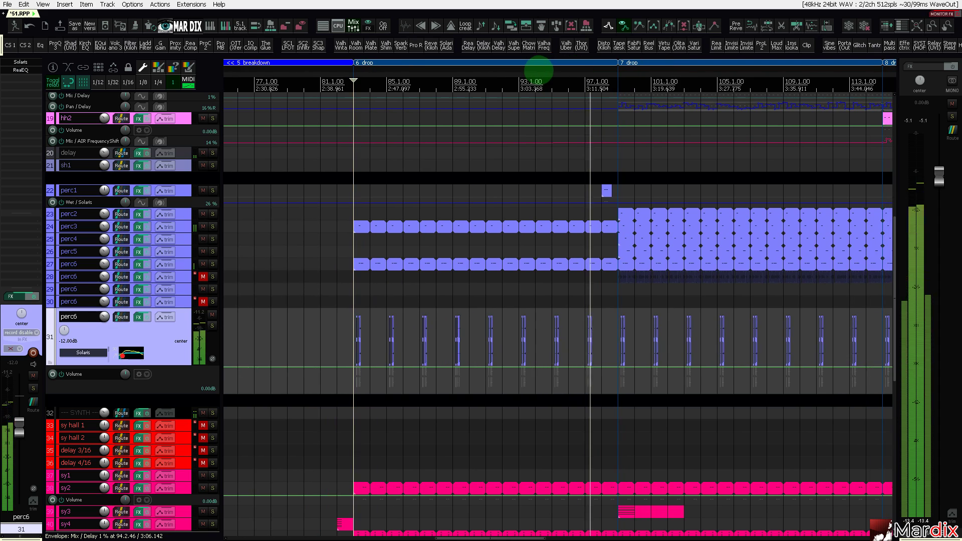
pyautogui.click(7, 5)
pyautogui.click(7, 16)
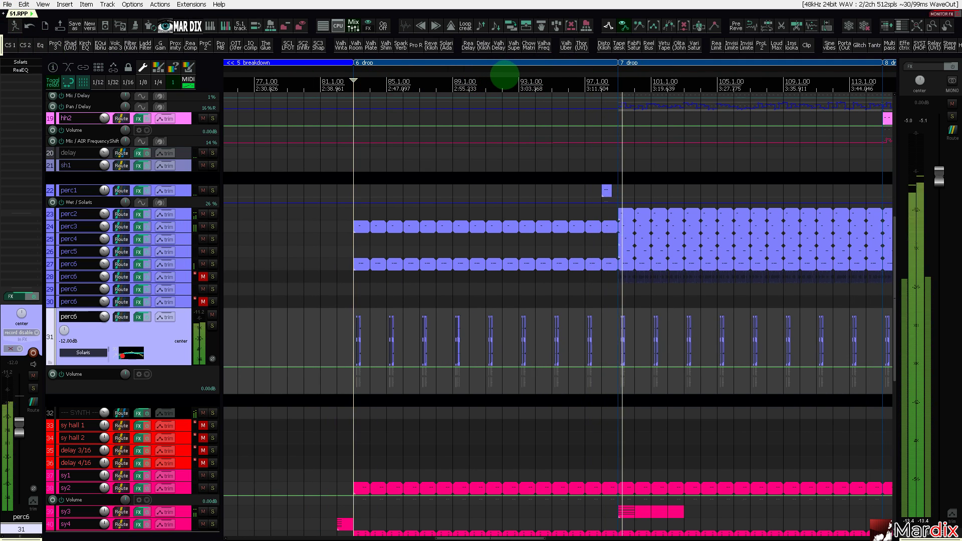
# Solo the sy3 synth track briefly to hear its part alone at the start of the region 7 drop.
pyautogui.scroll(-3, 180, 228)
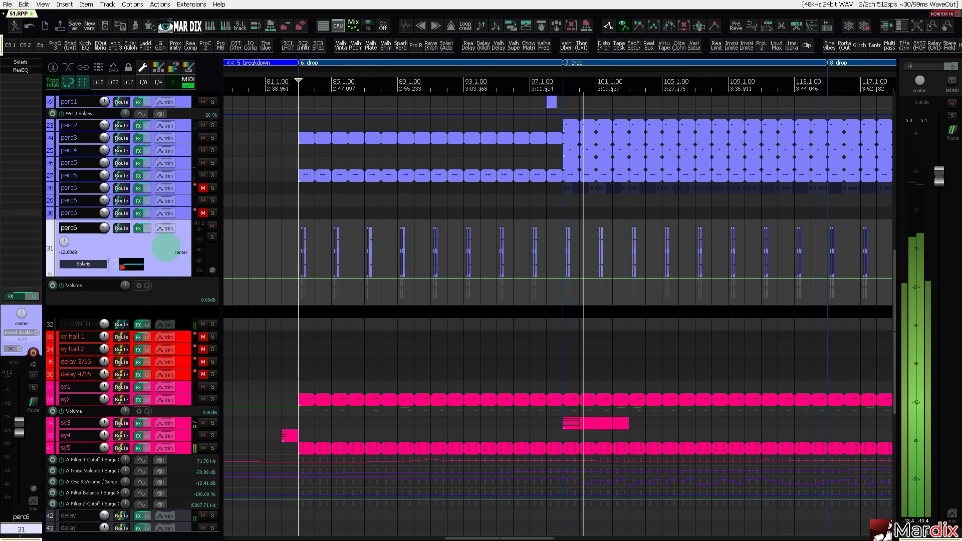
pyautogui.click(213, 423)
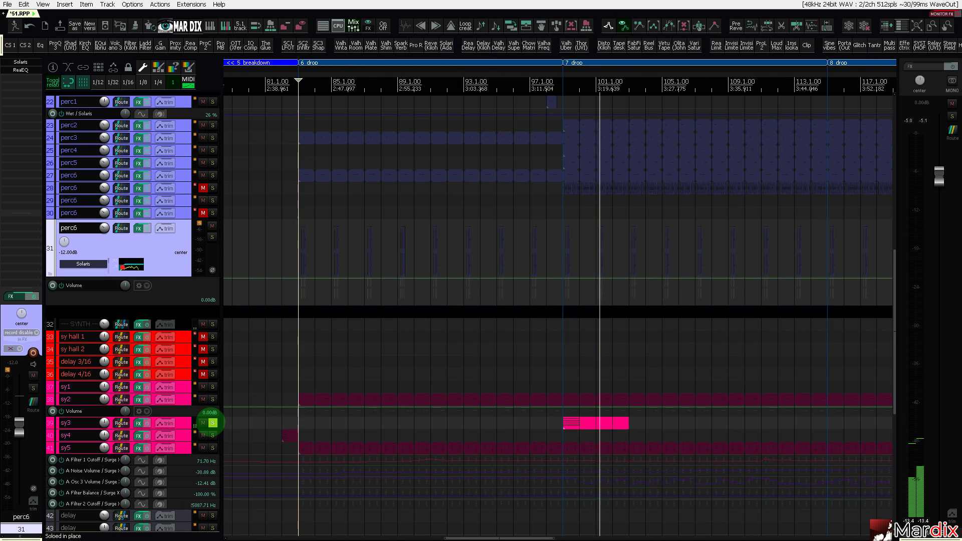
pyautogui.click(213, 423)
pyautogui.click(186, 423)
pyautogui.click(139, 311)
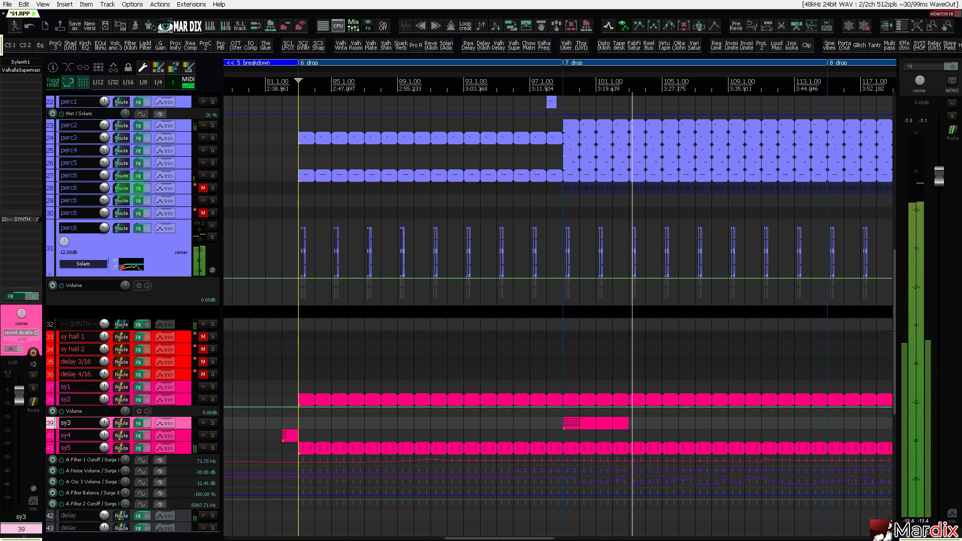
# Unmute and expand track 30 to compare its intro percussion hits with track 31's, and mute it again.
pyautogui.scroll(-5, 384, 199)
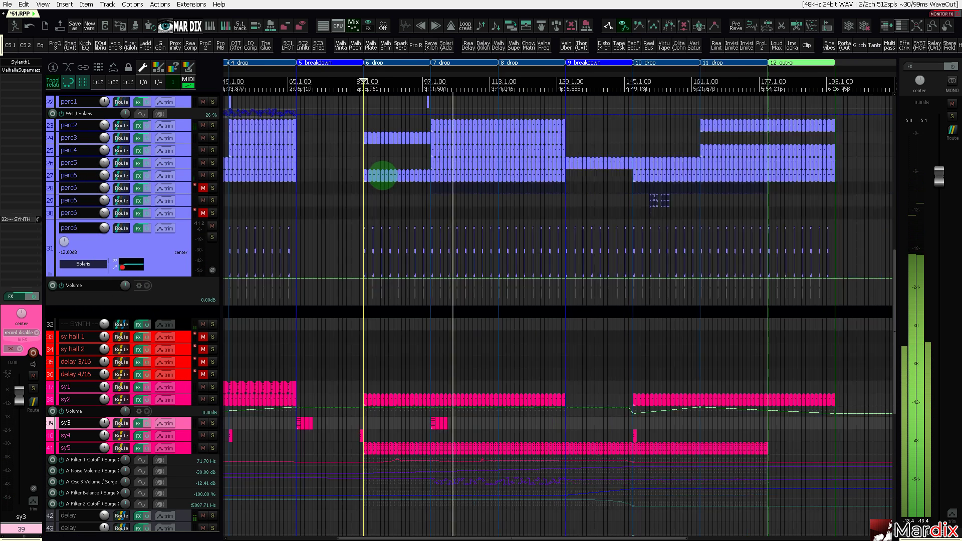
pyautogui.scroll(-2, 382, 176)
pyautogui.scroll(1, 529, 192)
pyautogui.scroll(-2, 497, 197)
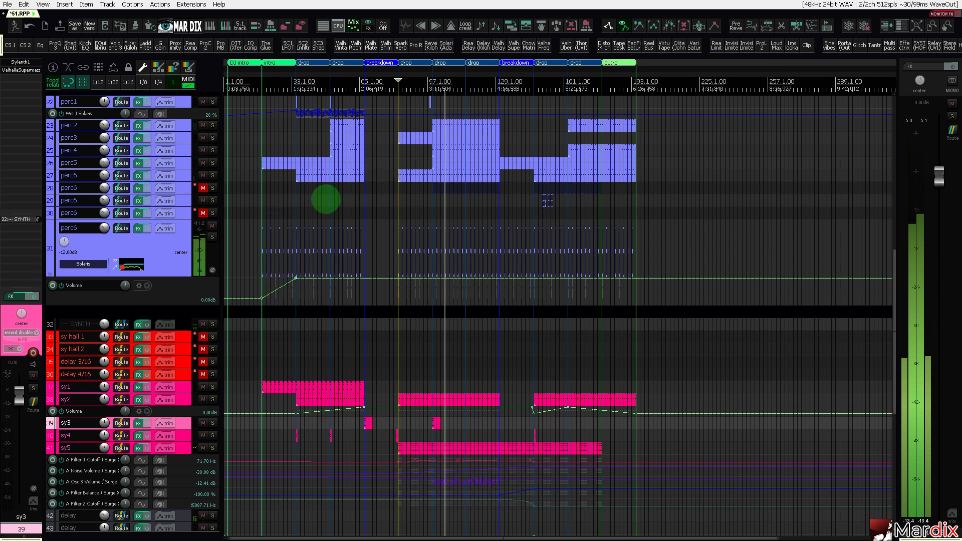
pyautogui.scroll(6, 249, 204)
pyautogui.click(203, 213)
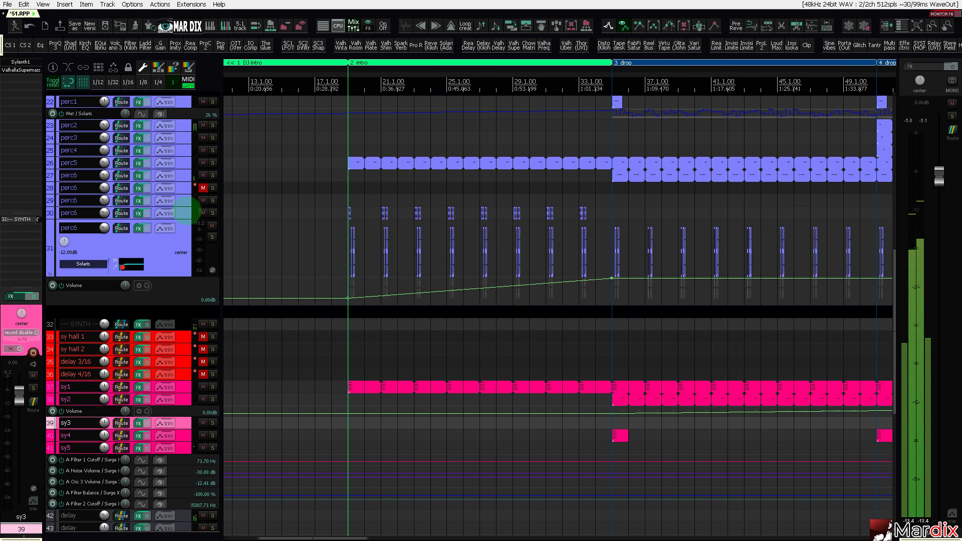
pyautogui.click(189, 213)
pyautogui.scroll(3, 255, 224)
pyautogui.scroll(5, 335, 230)
pyautogui.scroll(-5, 335, 230)
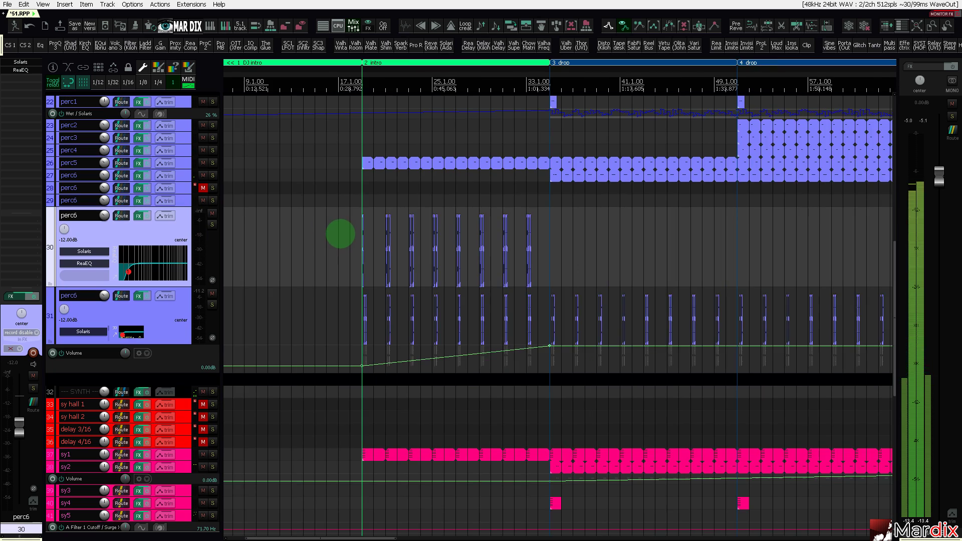
pyautogui.click(212, 213)
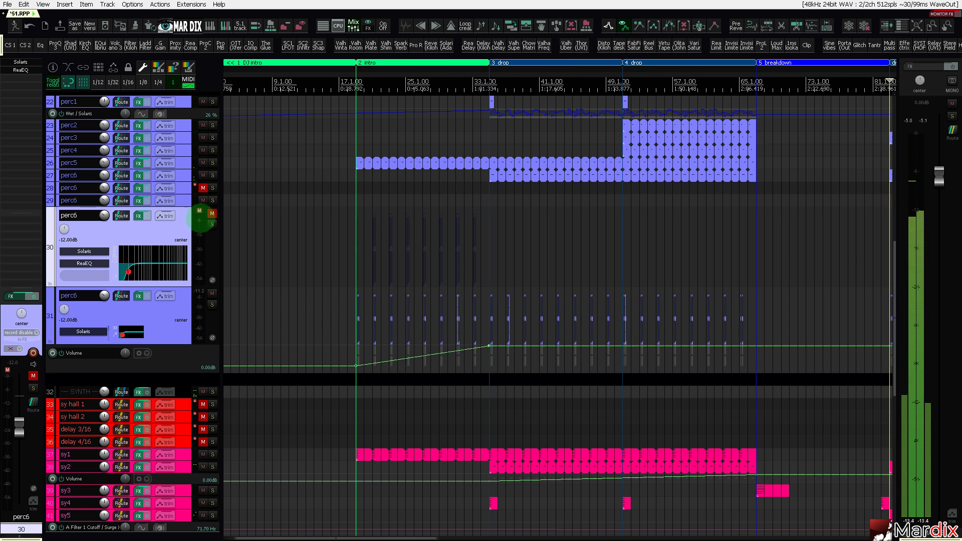
# Move track 29's two percussion loops to the start of the region 7 drop at bar 99, and loop bars 99 to 101.
pyautogui.click(183, 297)
pyautogui.scroll(-3, 361, 249)
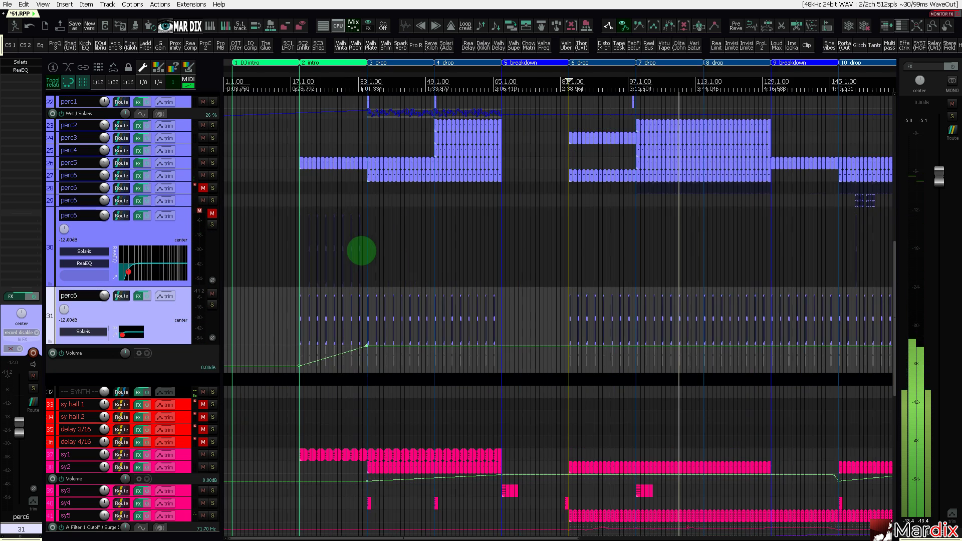
pyautogui.scroll(8, 583, 277)
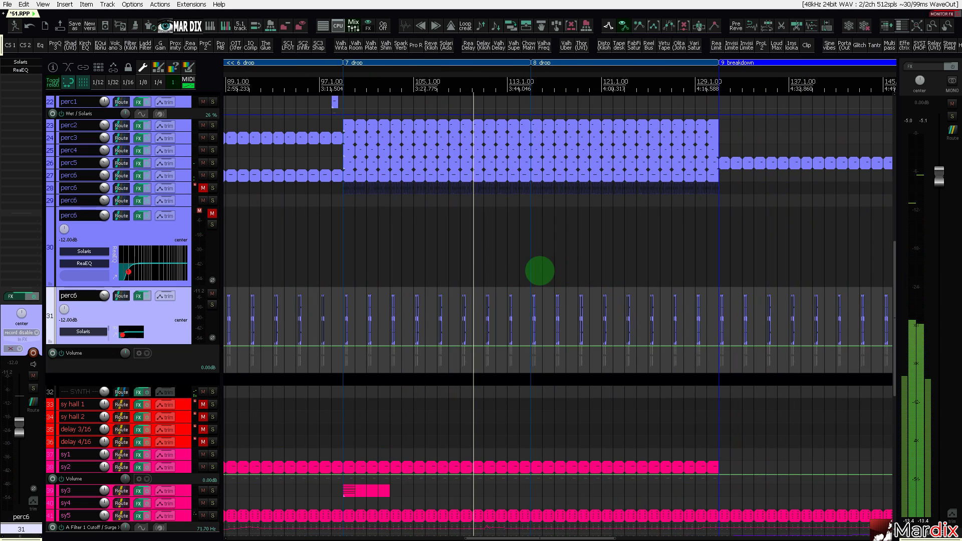
pyautogui.scroll(-4, 516, 266)
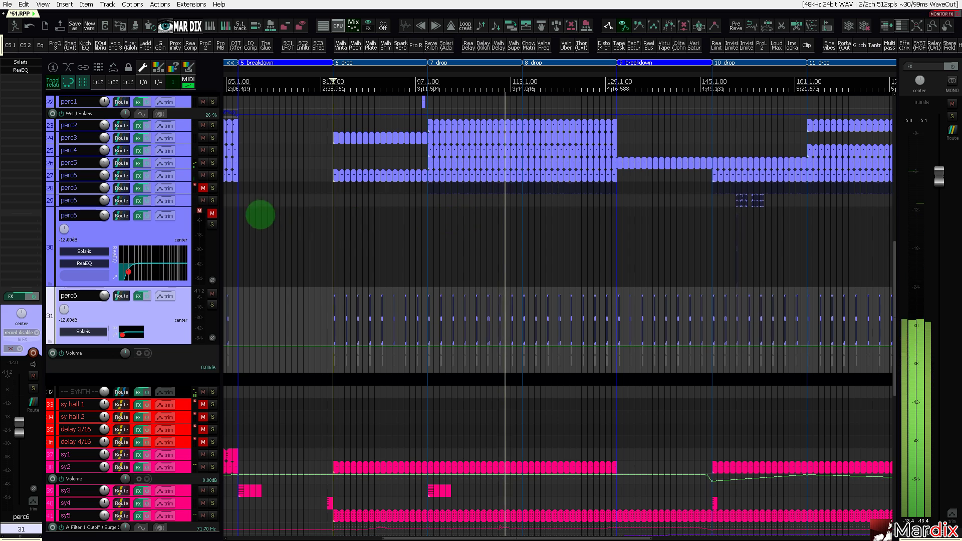
pyautogui.click(190, 201)
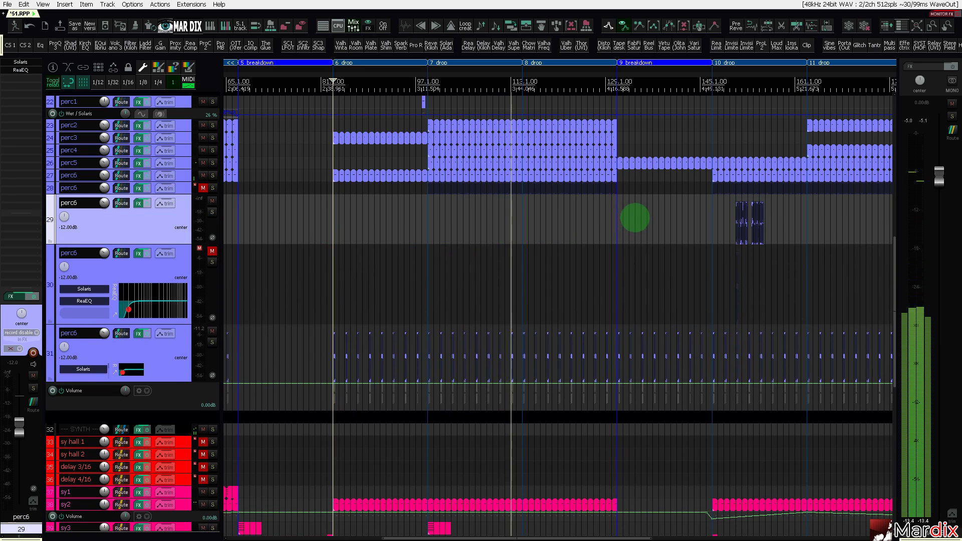
pyautogui.click(749, 222)
pyautogui.scroll(3, 749, 222)
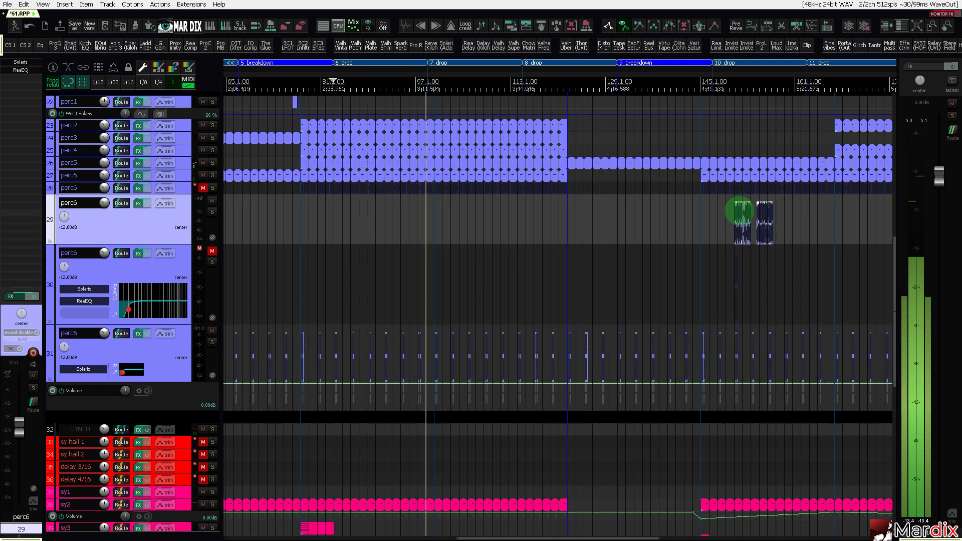
pyautogui.moveTo(729, 211)
pyautogui.mouseDown()
pyautogui.moveTo(737, 209)
pyautogui.moveTo(211, 227)
pyautogui.moveTo(524, 233)
pyautogui.moveTo(435, 231)
pyautogui.moveTo(543, 267)
pyautogui.mouseUp()
pyautogui.scroll(4, 433, 223)
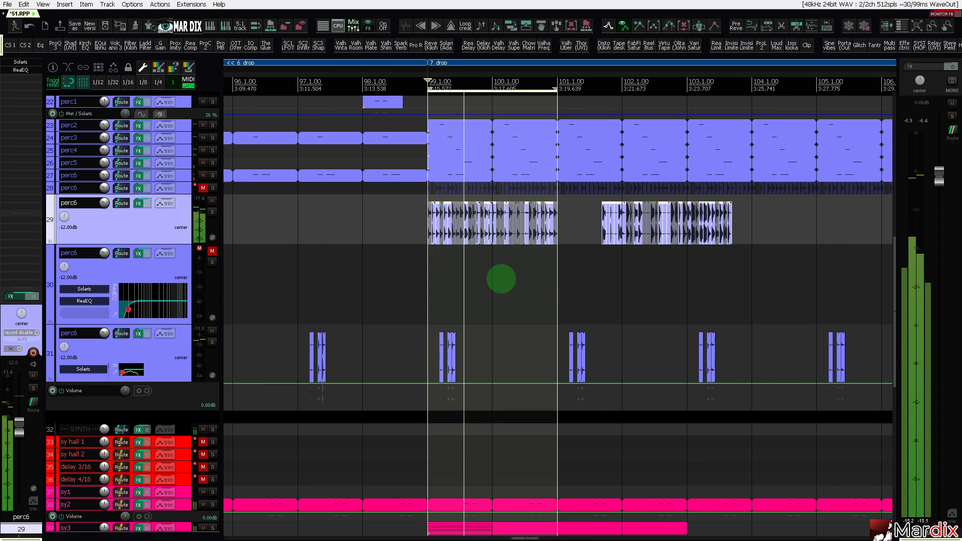
# Select only the first loop on track 29, spanning bars 99 to 101, and regenerate its pattern with Loop create.
pyautogui.scroll(2, 501, 278)
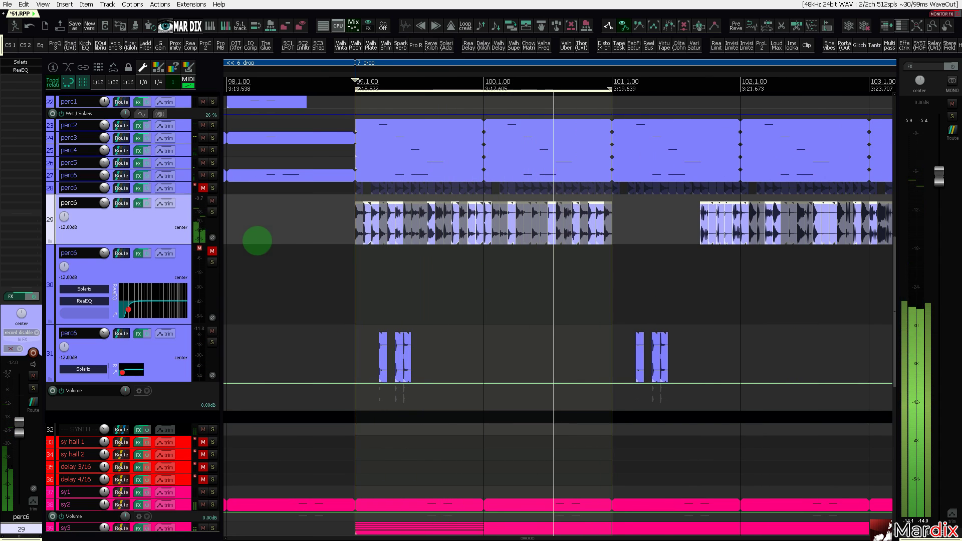
pyautogui.moveTo(316, 222); pyautogui.dragTo(646, 233)
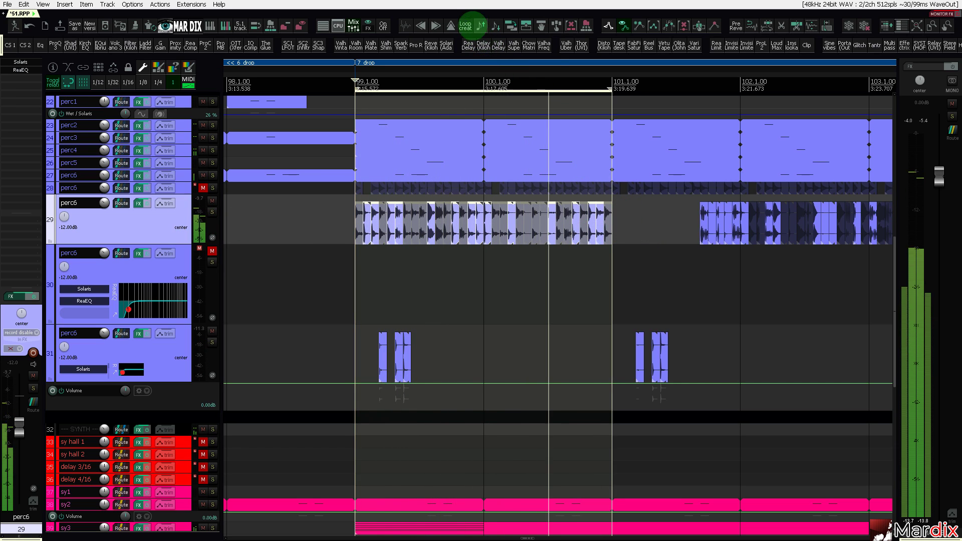
pyautogui.click(467, 25)
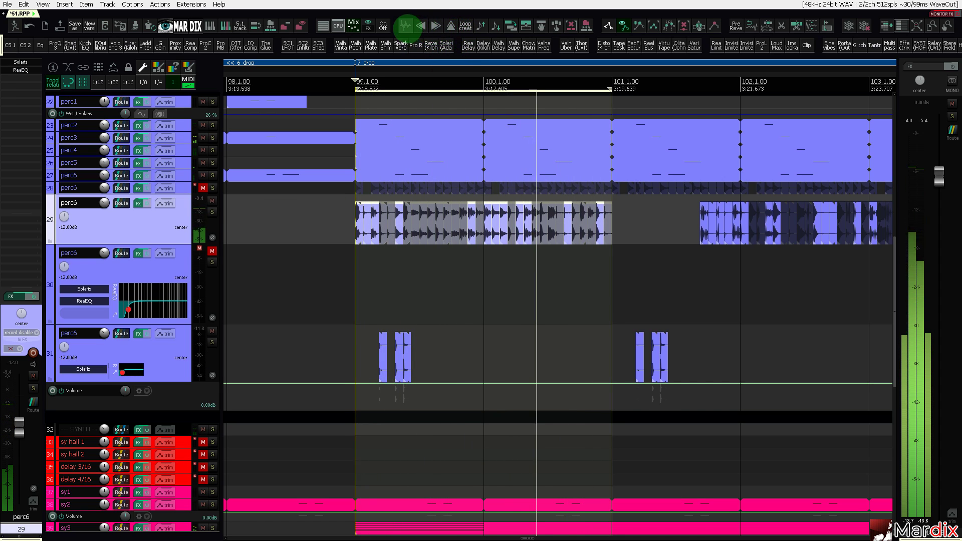
# Replace the source of the loop's slices with SL_PERC_1.wav from the Steve Lawler - Dark Percussive House & Techno folder.
pyautogui.click(405, 26)
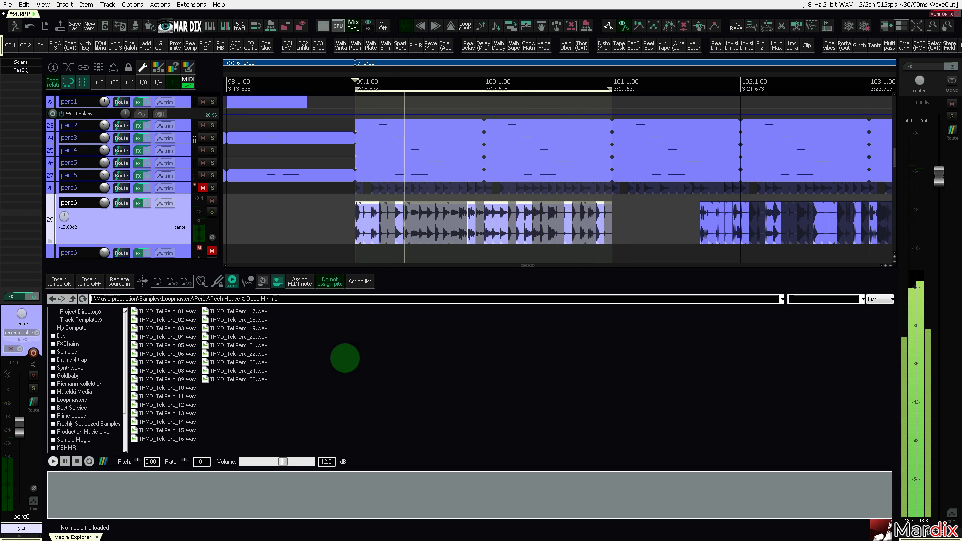
pyautogui.press('BackSpace')
pyautogui.press('Up')
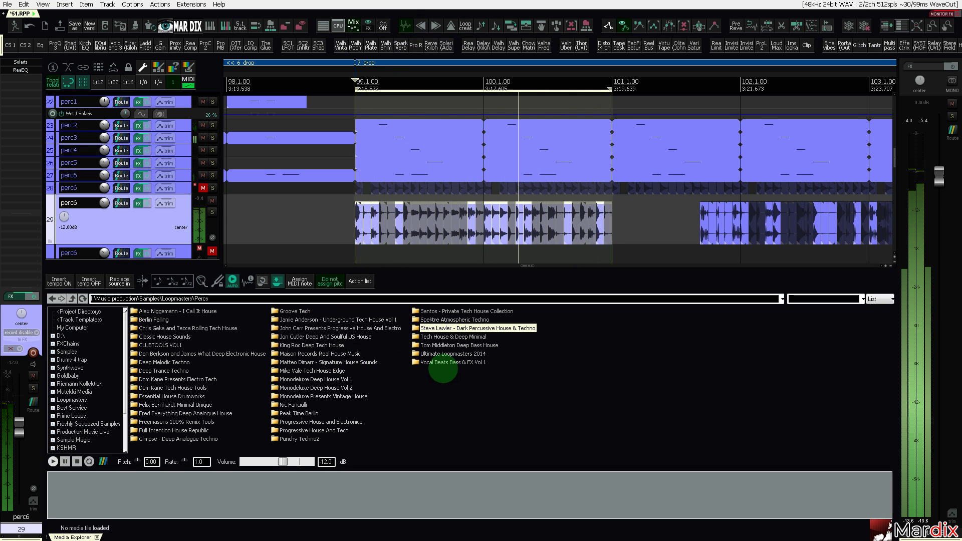
pyautogui.press('Return')
pyautogui.press('Down')
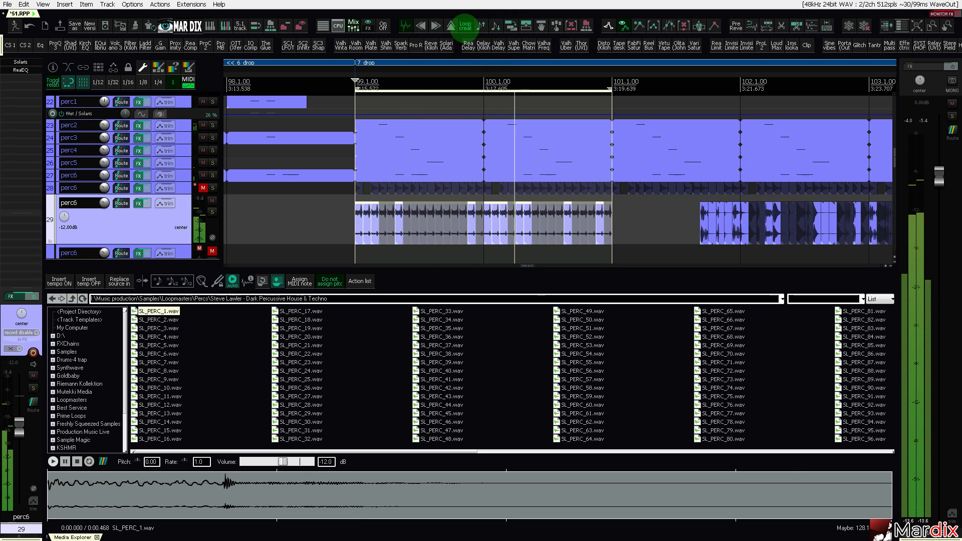
# Regenerate the loop with Loop create, close the sample browser and switch the slices repeatedly to random samples from the folder.
pyautogui.click(465, 25)
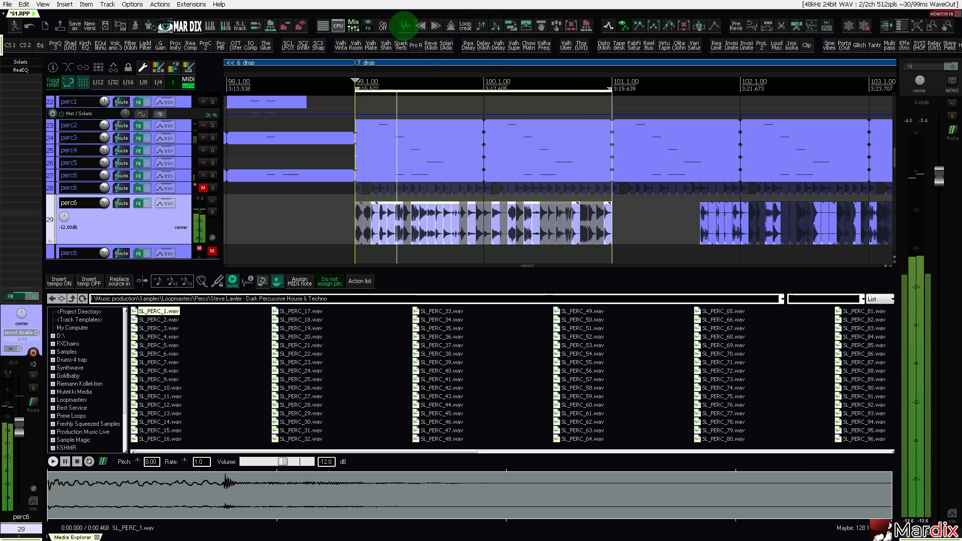
pyautogui.click(405, 25)
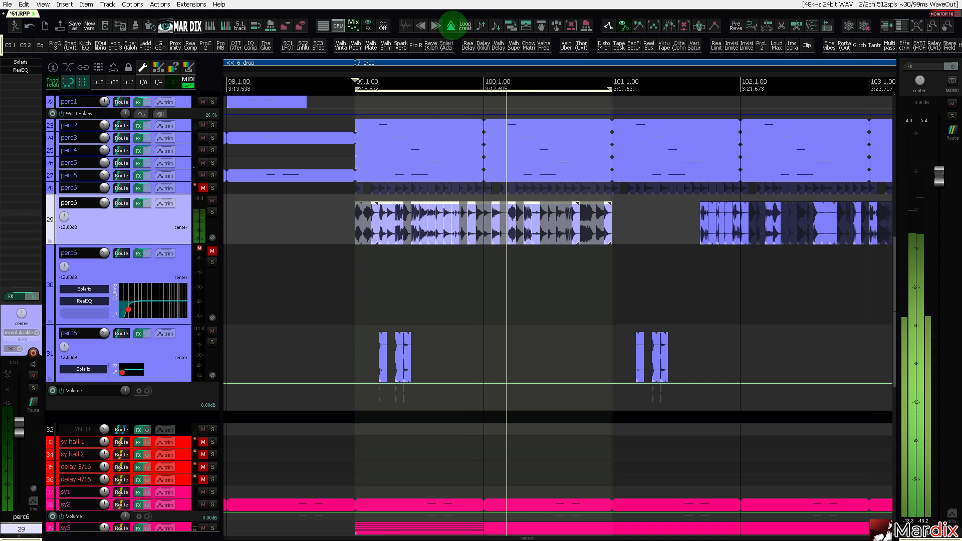
pyautogui.click(451, 25)
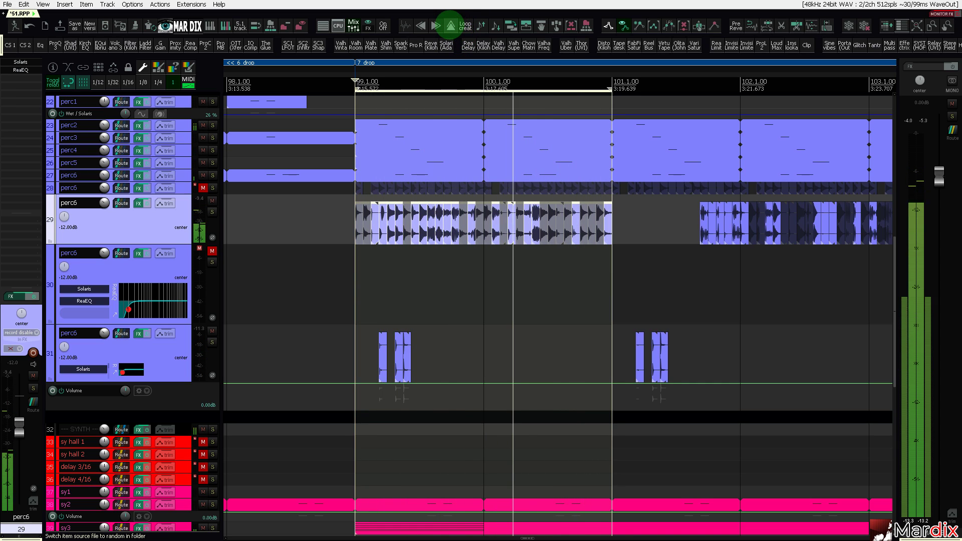
pyautogui.click(451, 25)
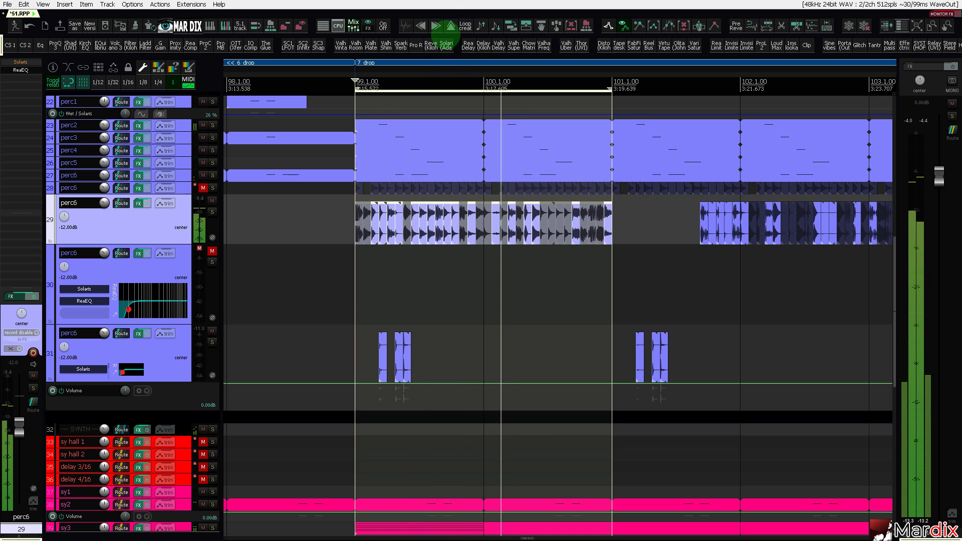
pyautogui.click(451, 26)
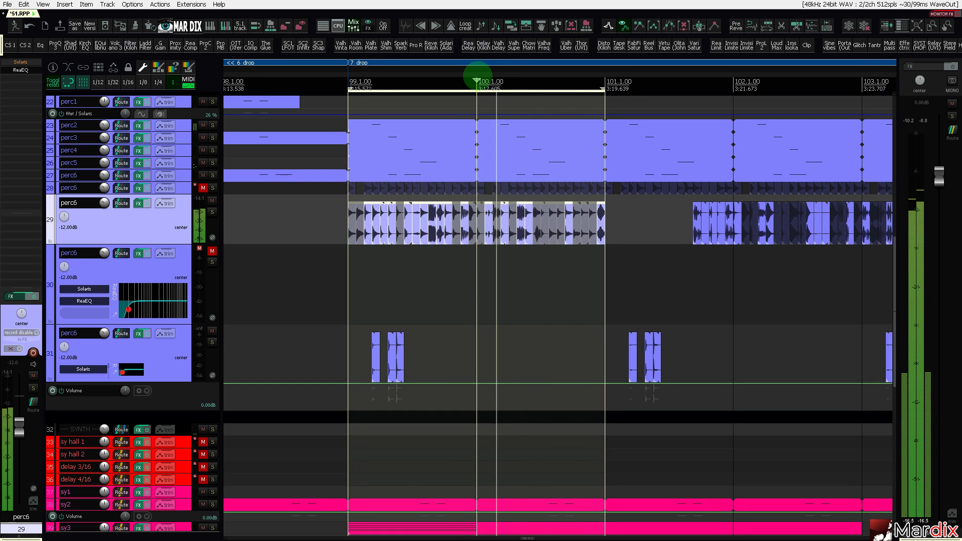
# Restart playback from bar 100 to hear track 29's regenerated loop within the mix.
pyautogui.click(478, 76)
pyautogui.click(477, 76)
pyautogui.click(478, 75)
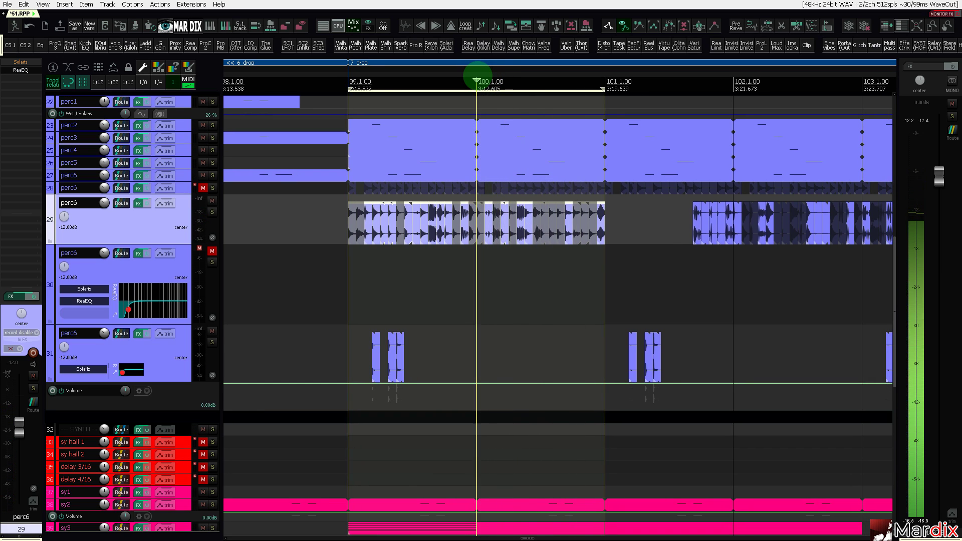
pyautogui.click(477, 80)
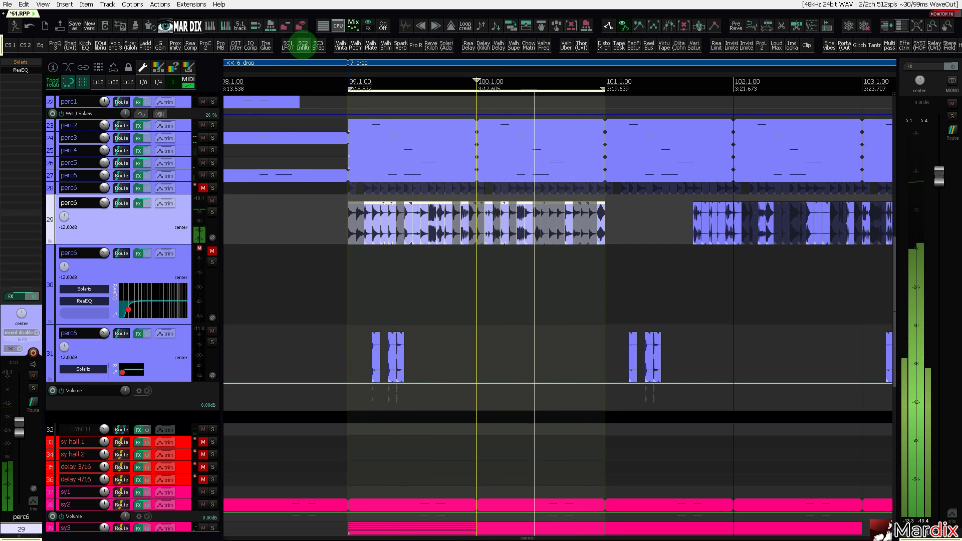
# Add the Infiltrator effect to track 29, open its preset browser and load random presets until Mangle is selected.
pyautogui.hotkey('shift', 'f')
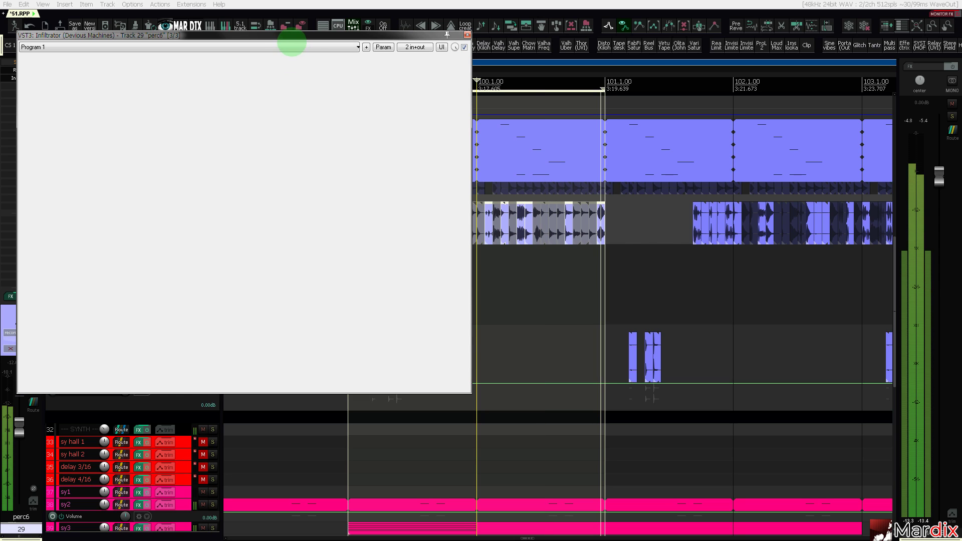
pyautogui.moveTo(291, 36); pyautogui.dragTo(524, 104)
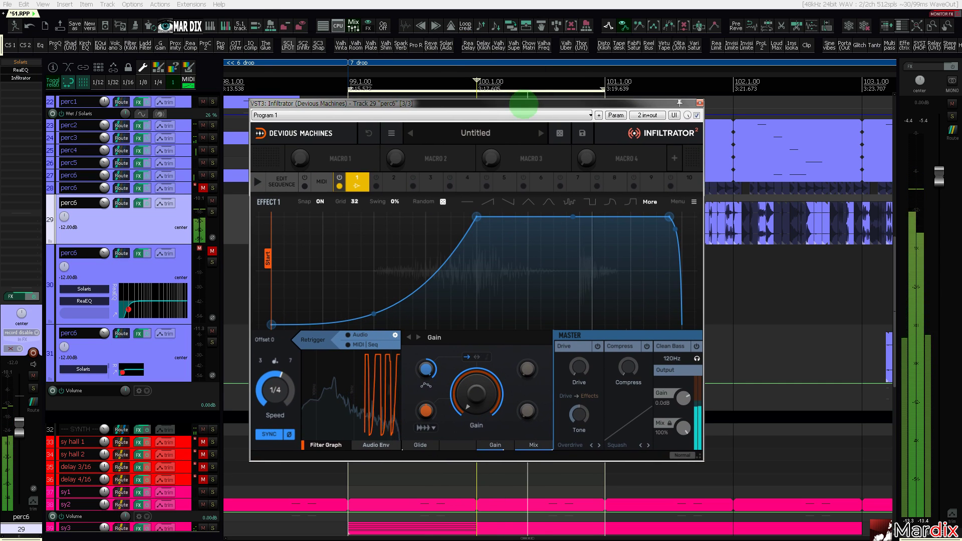
pyautogui.click(471, 134)
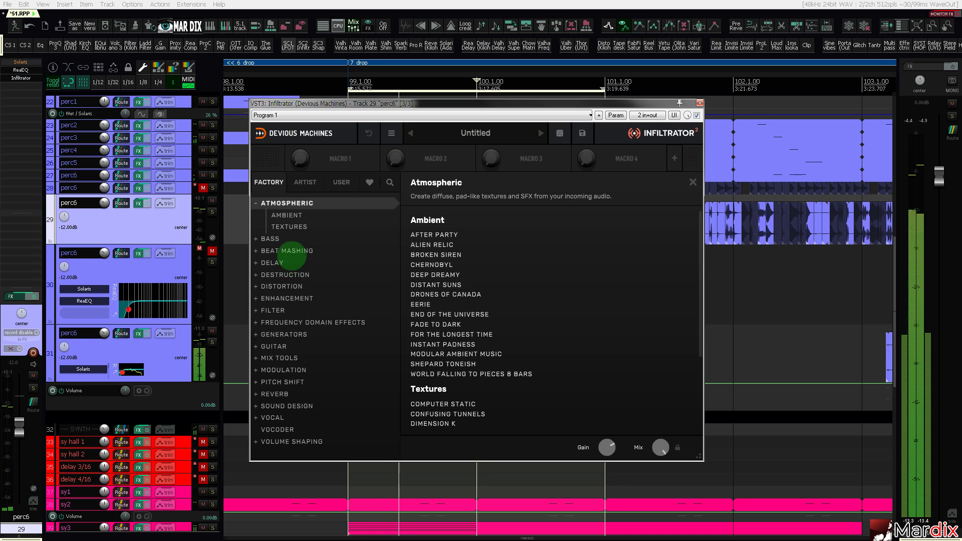
pyautogui.click(559, 132)
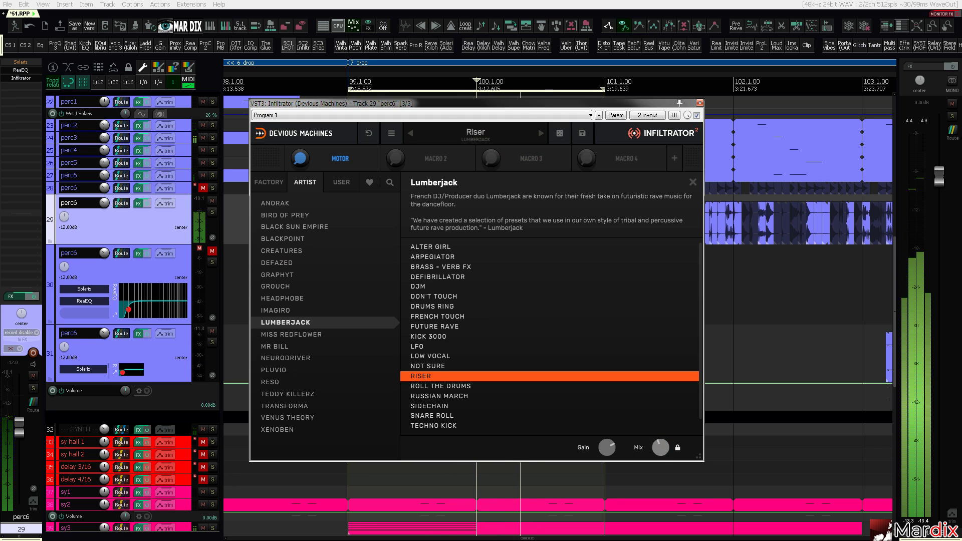
pyautogui.click(559, 133)
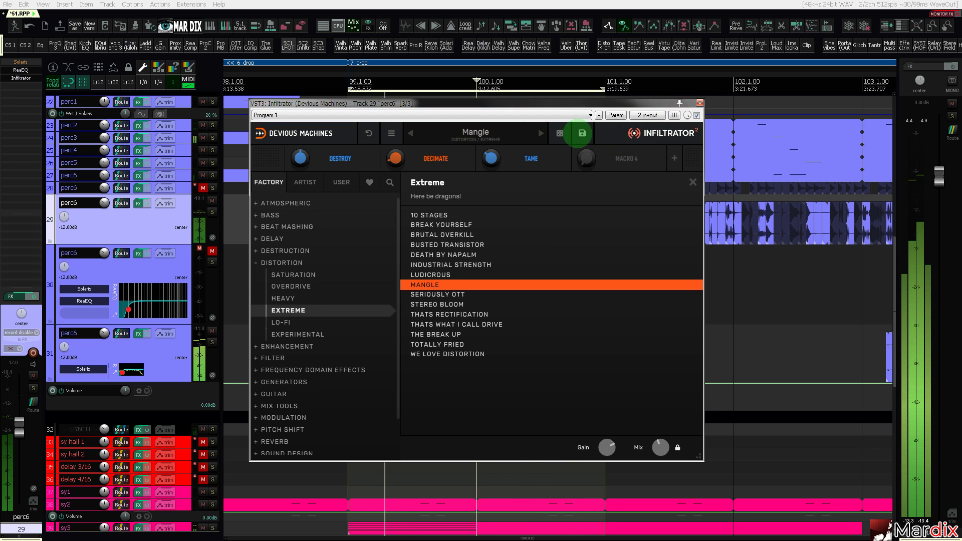
# Load random Infiltrator presets on track 29 until Scratched Mirror is selected, and close the effect window.
pyautogui.click(560, 133)
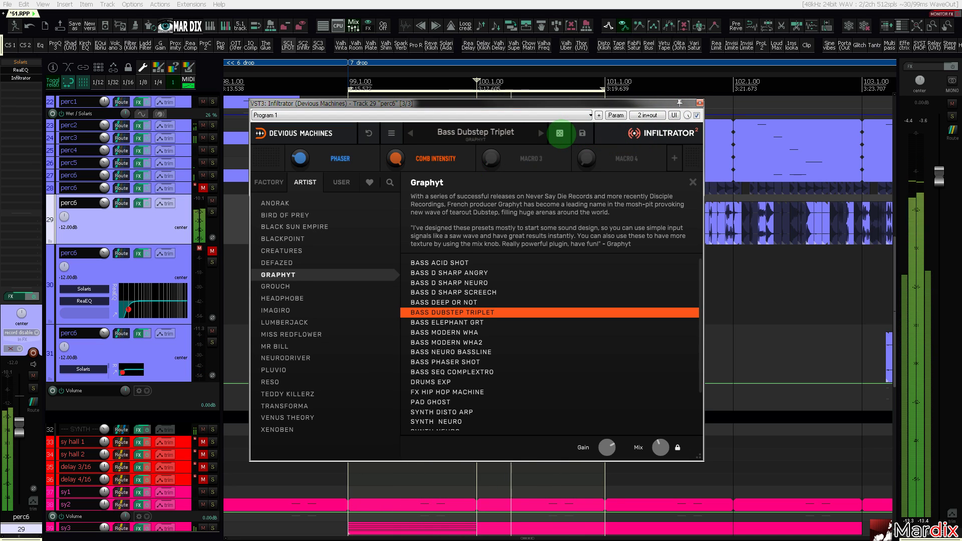
pyautogui.click(560, 133)
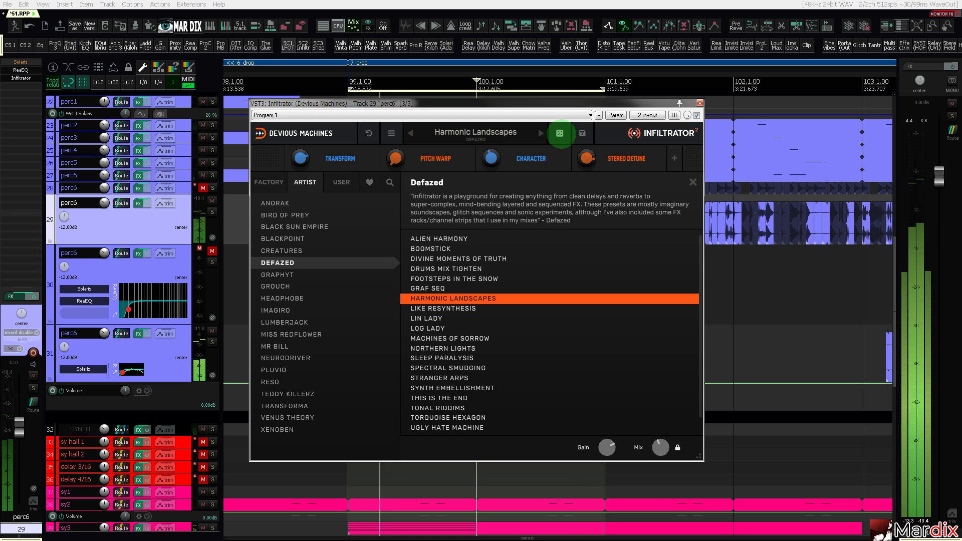
pyautogui.click(560, 133)
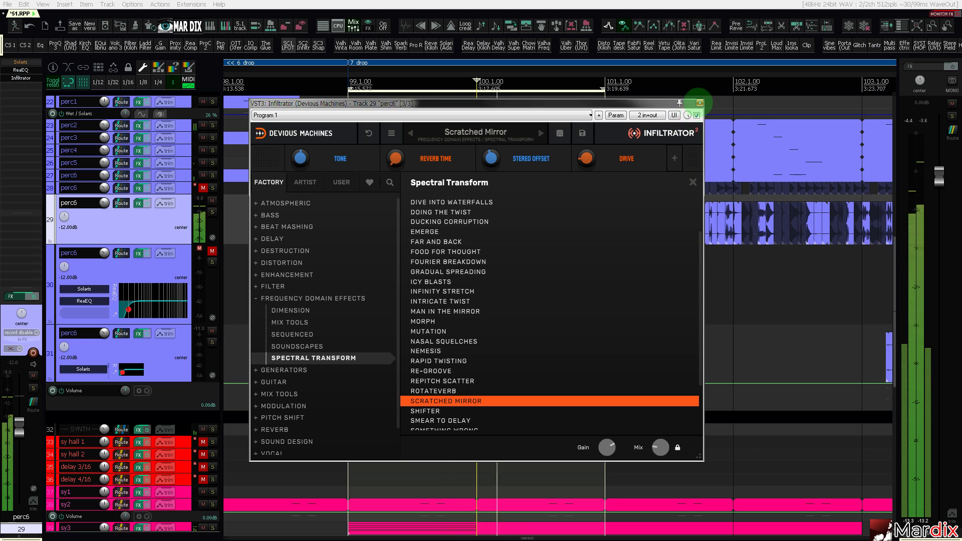
pyautogui.click(699, 102)
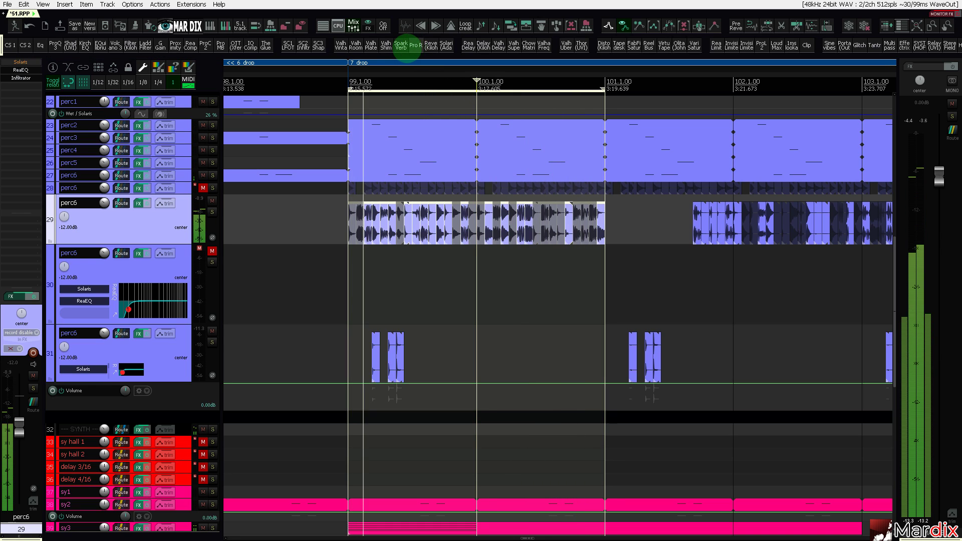
# Replace the source of the loop's slices with SPK_Perc01.wav from the Spektre Atmospheric Techno folder.
pyautogui.click(405, 25)
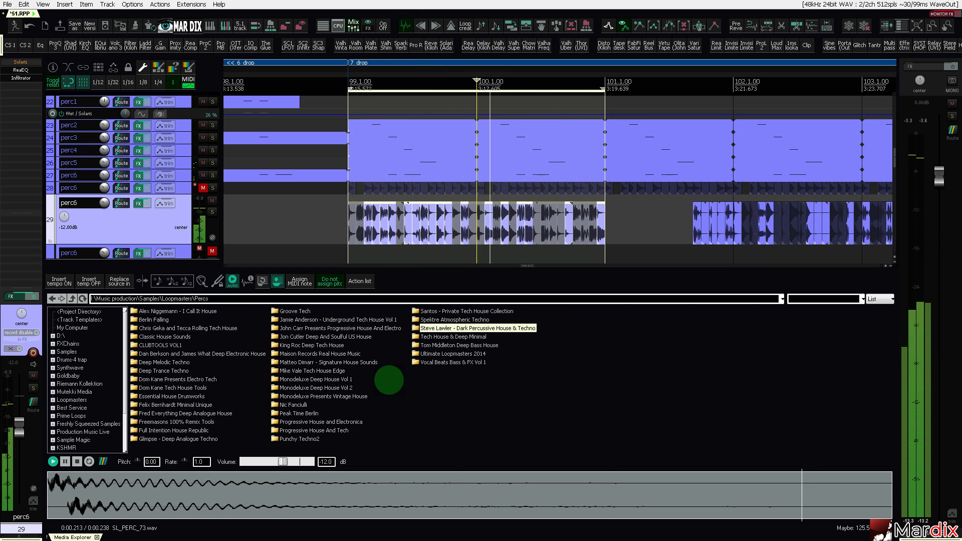
pyautogui.press('Up')
pyautogui.press('Return')
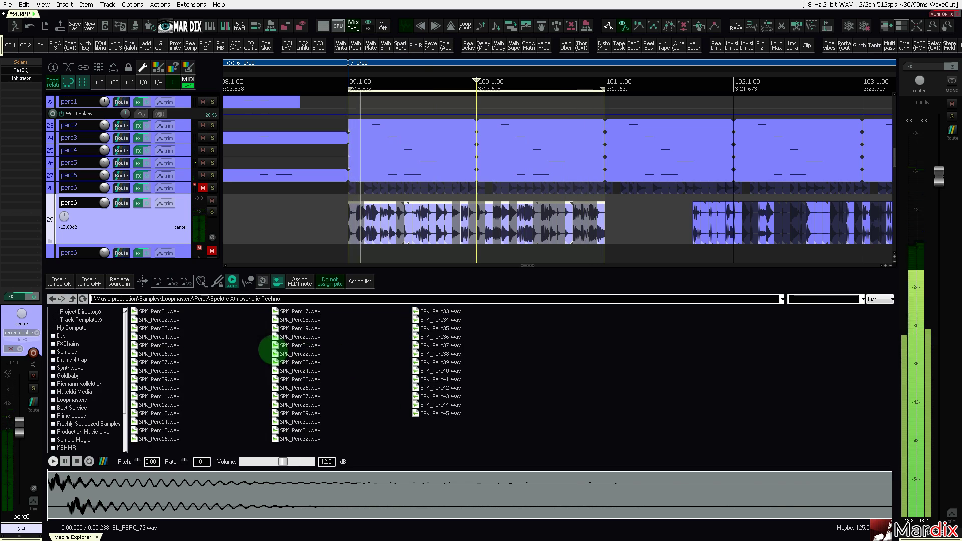
pyautogui.click(119, 280)
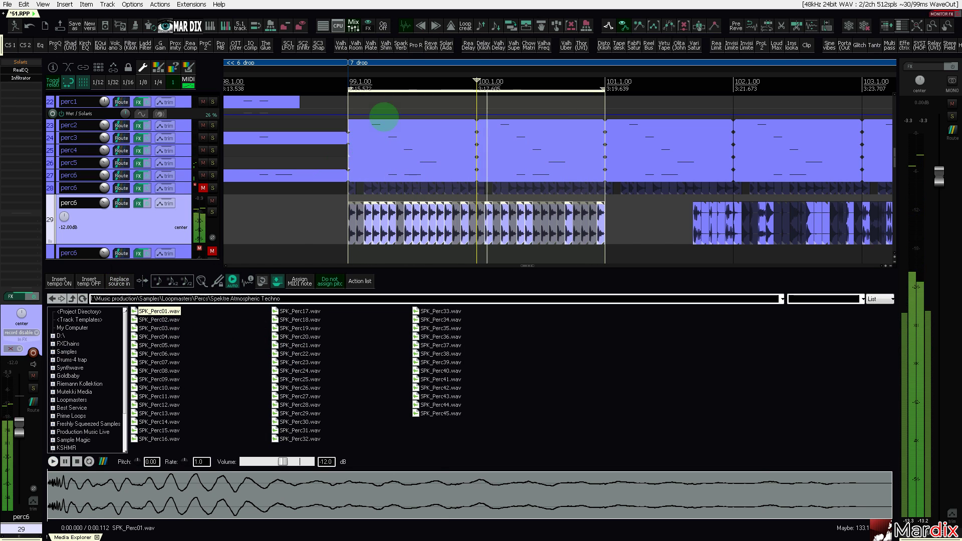
# Regenerate track 29's loop from the new folder's samples with Loop create and close the sample browser.
pyautogui.click(468, 26)
pyautogui.press('Return')
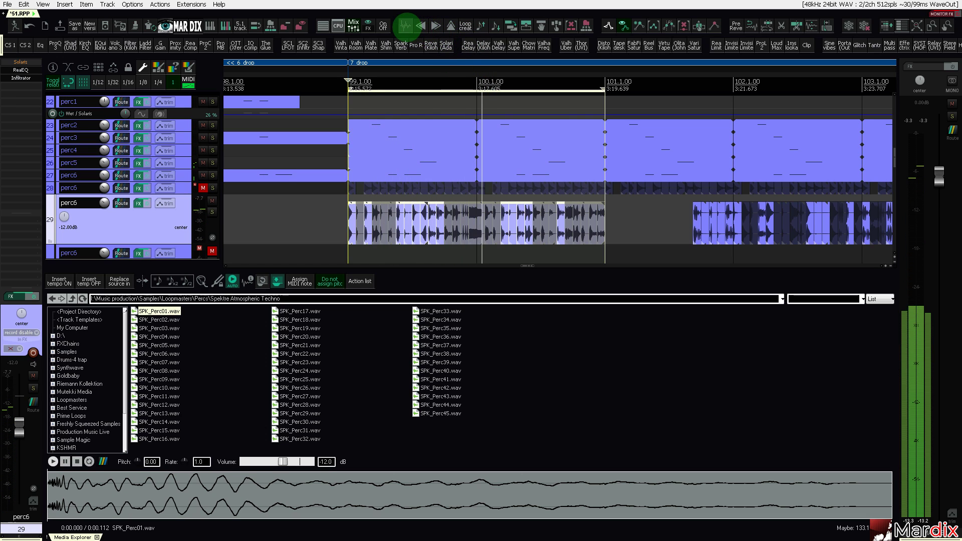
pyautogui.click(404, 25)
pyautogui.moveTo(444, 71); pyautogui.dragTo(429, 71)
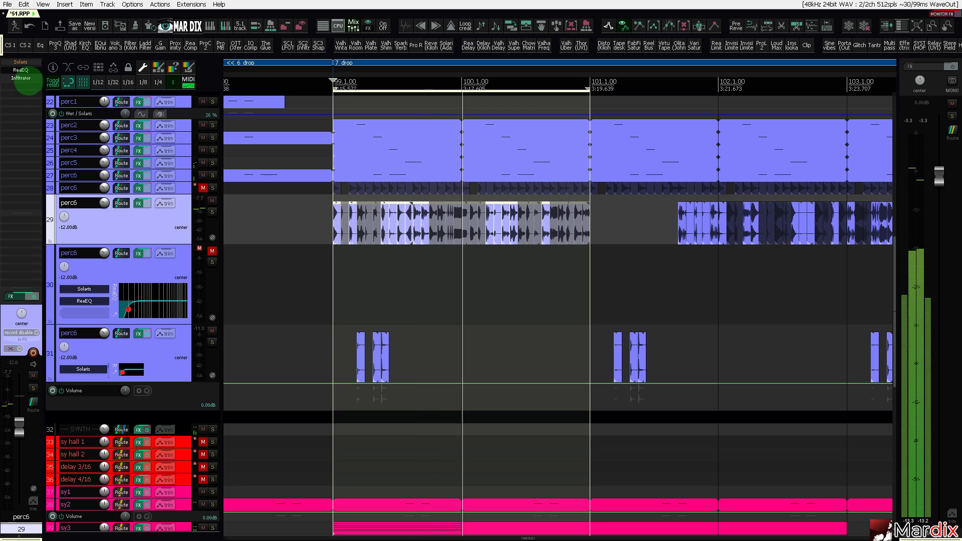
# Move Infiltrator above ReaEQ in track 29's effects chain and load random presets until Eerie is selected.
pyautogui.moveTo(21, 70); pyautogui.dragTo(21, 77)
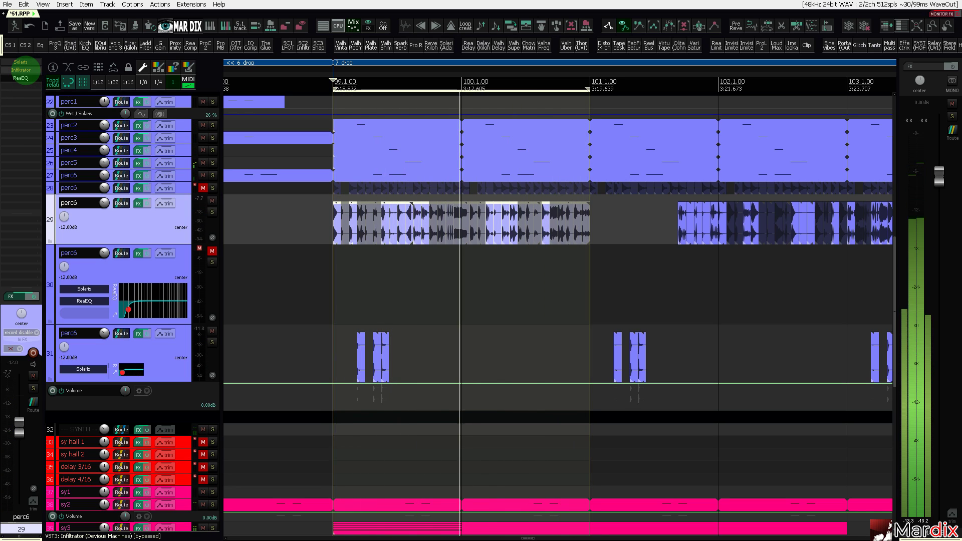
pyautogui.click(21, 69)
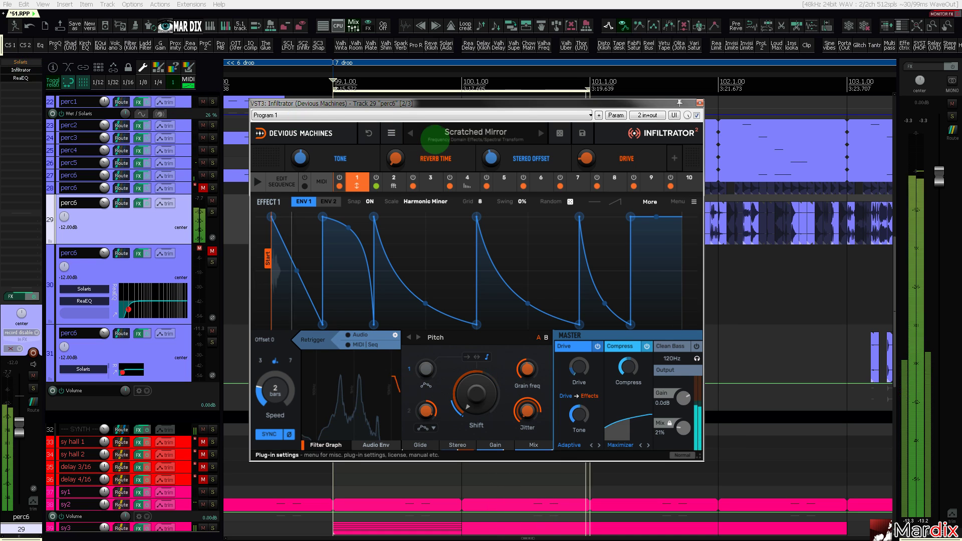
pyautogui.click(559, 133)
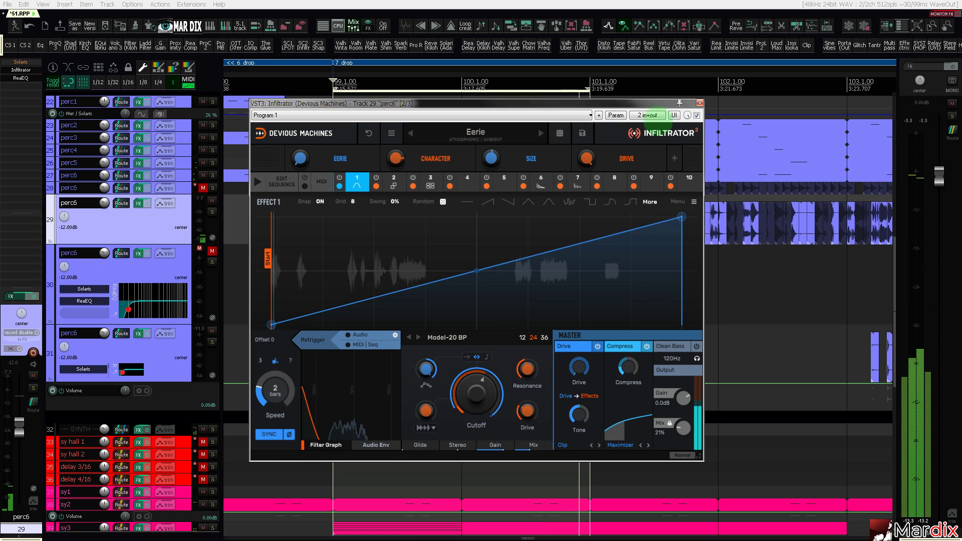
pyautogui.click(699, 103)
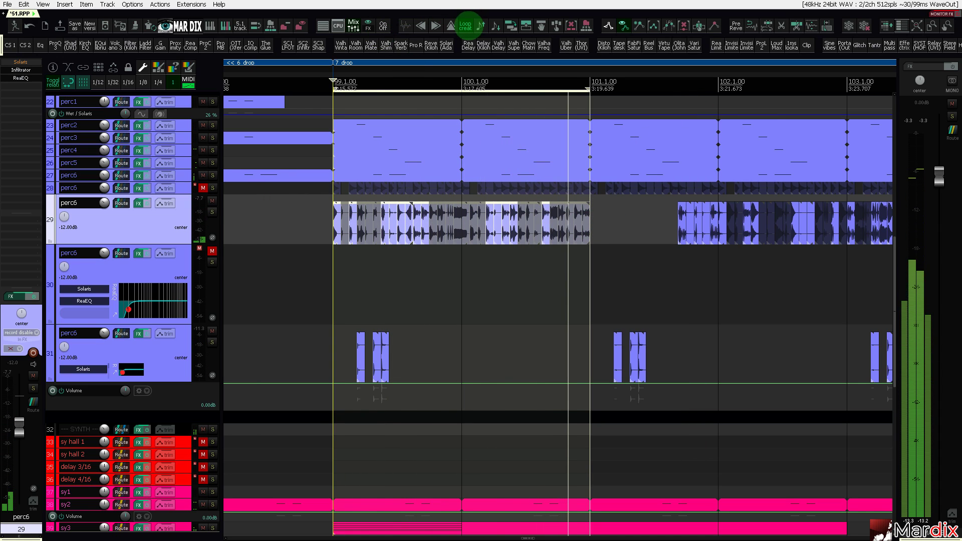
# Regenerate the loop with Loop create and mute the seventh and eighth slices of bar 99 on track 29.
pyautogui.click(471, 24)
pyautogui.click(416, 195)
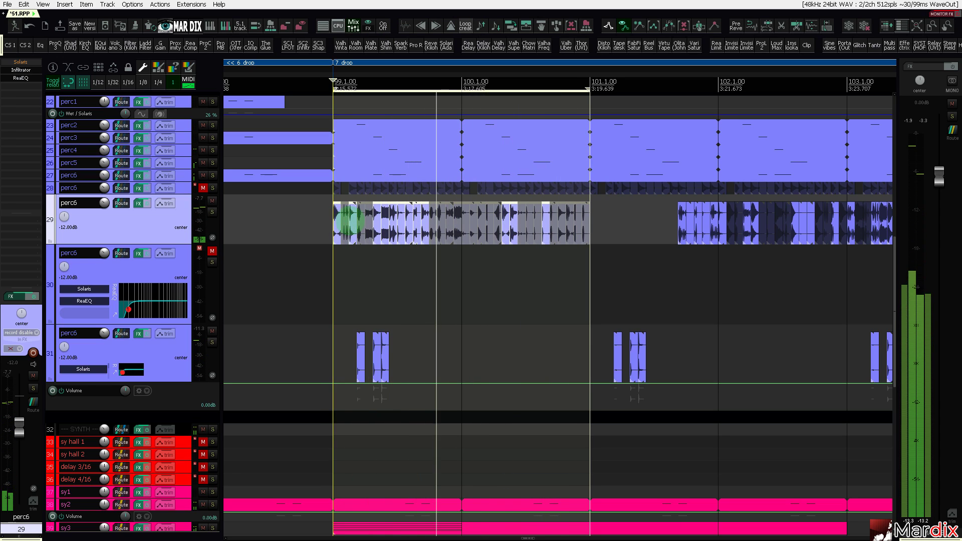
pyautogui.scroll(5, 349, 216)
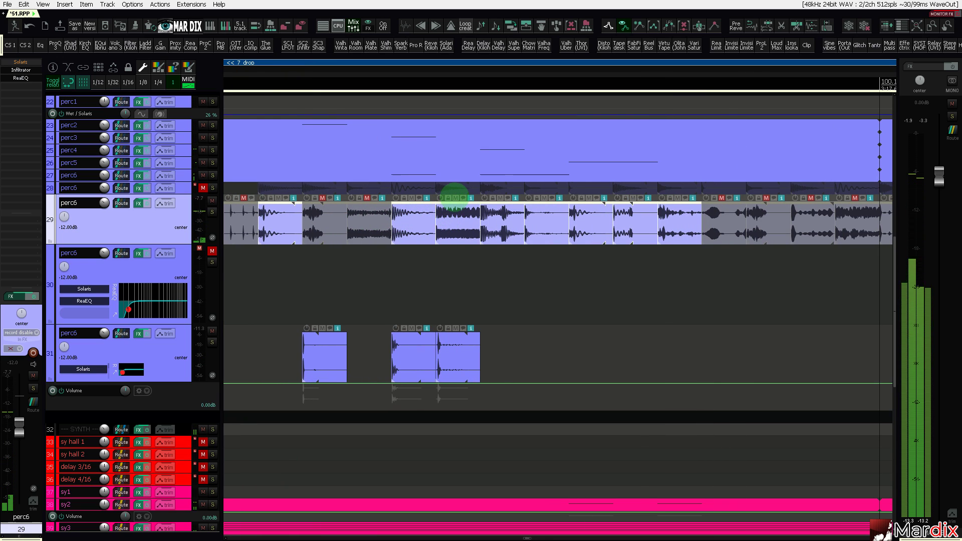
pyautogui.scroll(-5, 451, 212)
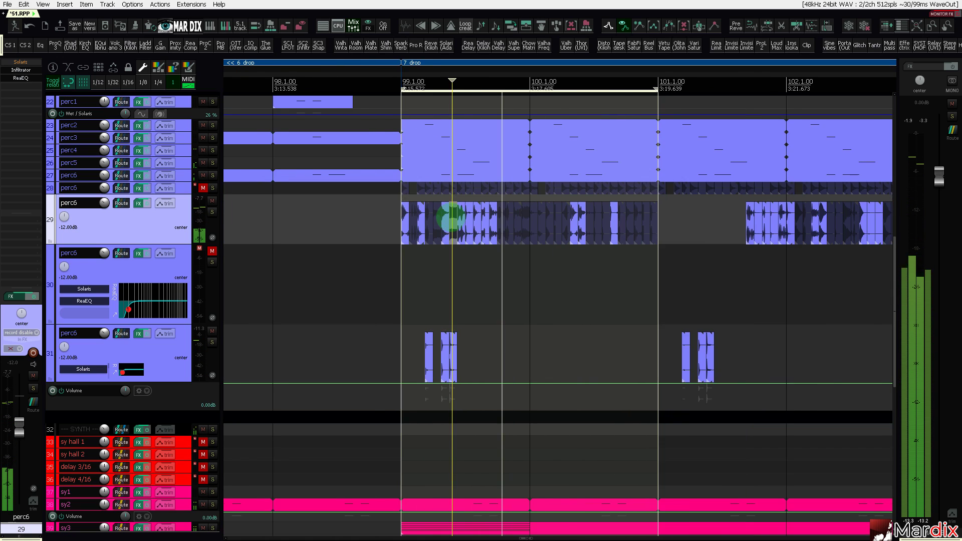
pyautogui.scroll(6, 452, 217)
pyautogui.scroll(-5, 453, 218)
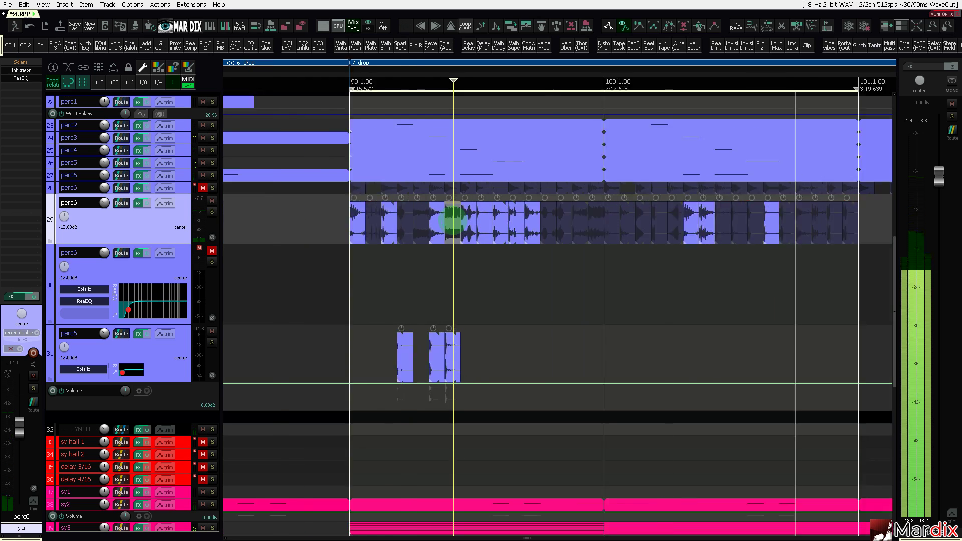
pyautogui.scroll(3, 452, 219)
pyautogui.scroll(-3, 453, 217)
pyautogui.scroll(5, 456, 219)
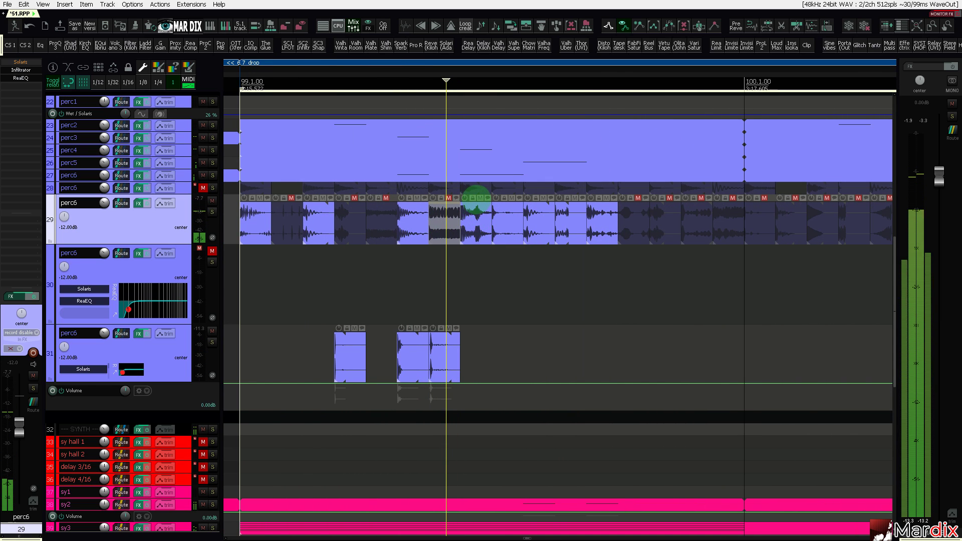
pyautogui.click(479, 198)
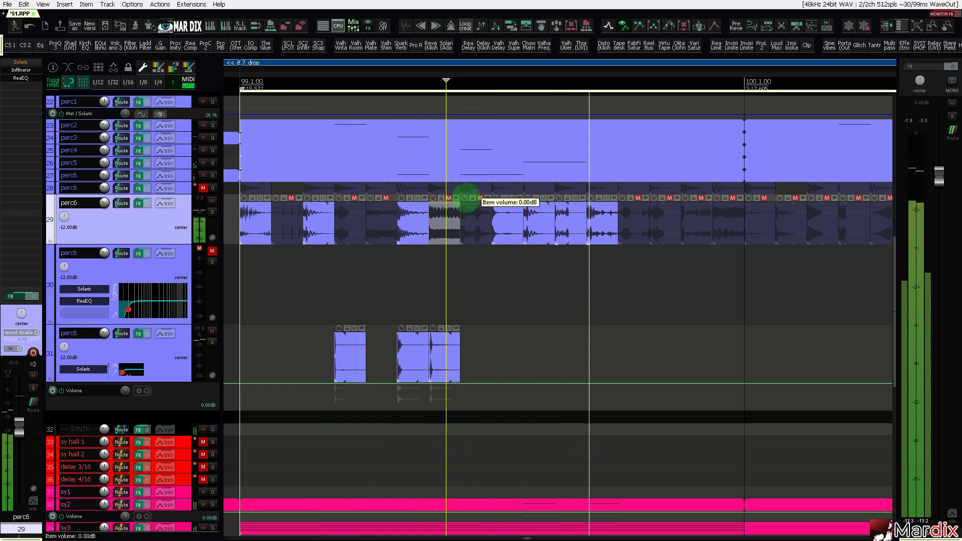
# Try muting the ninth slice of bar 99 and inspect the SPK_Perc10 slice on track 29 up close.
pyautogui.scroll(4, 449, 215)
pyautogui.scroll(-3, 451, 214)
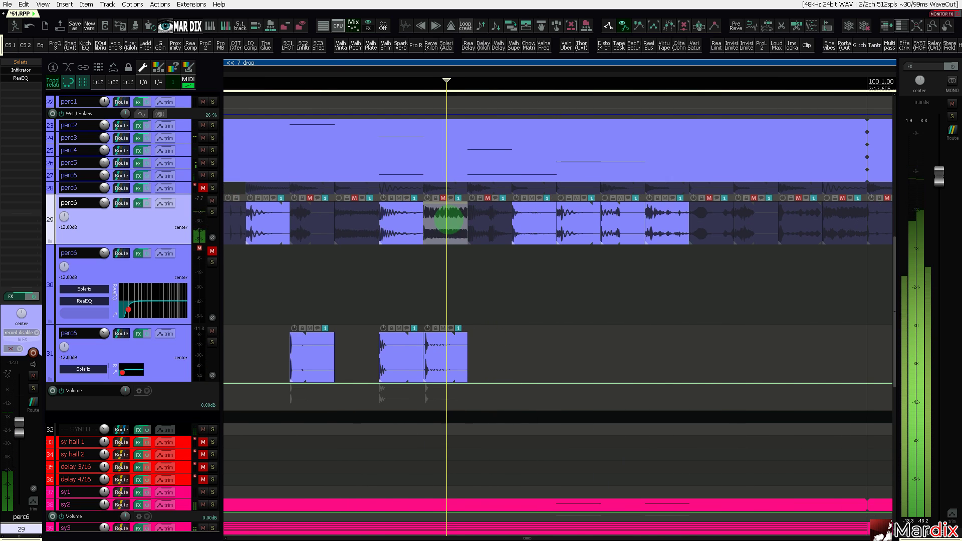
pyautogui.click(531, 198)
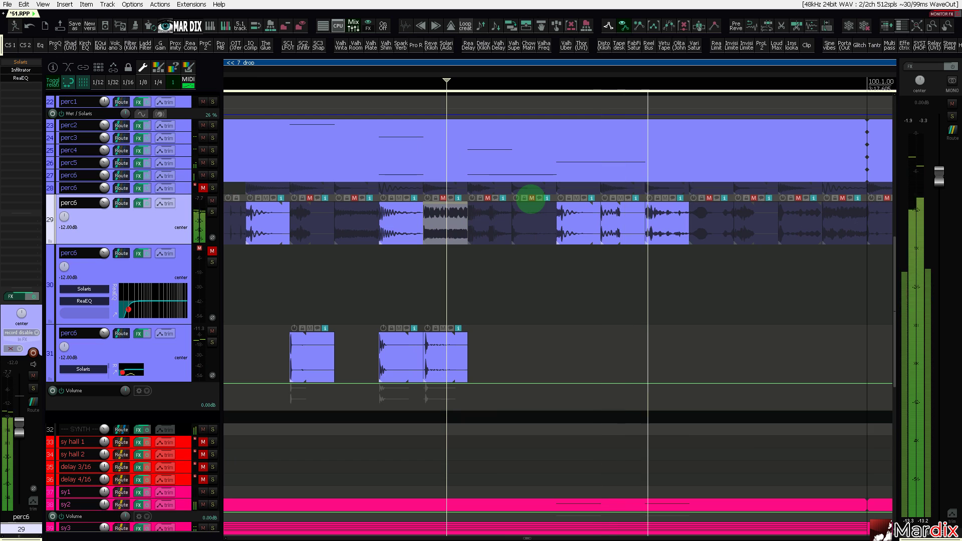
pyautogui.click(531, 198)
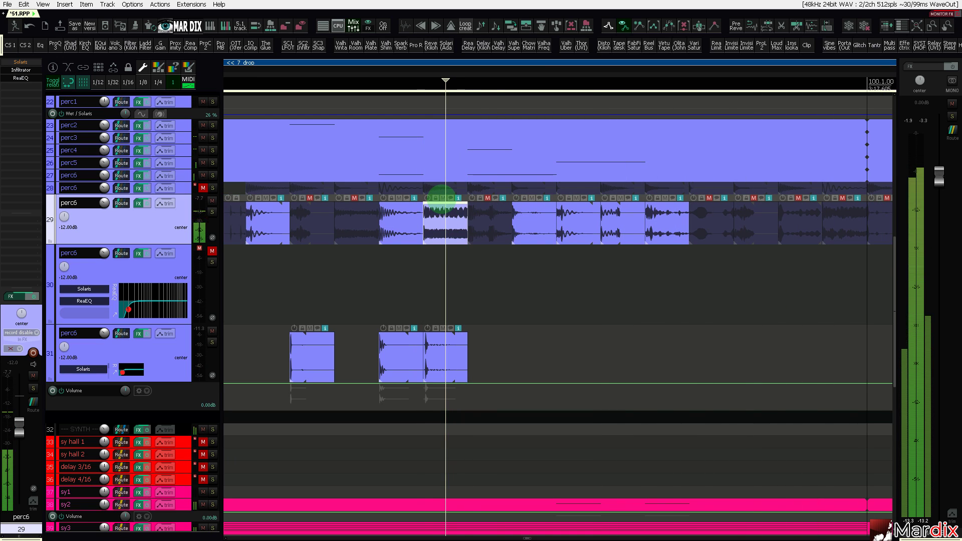
pyautogui.click(408, 218)
pyautogui.scroll(4, 403, 221)
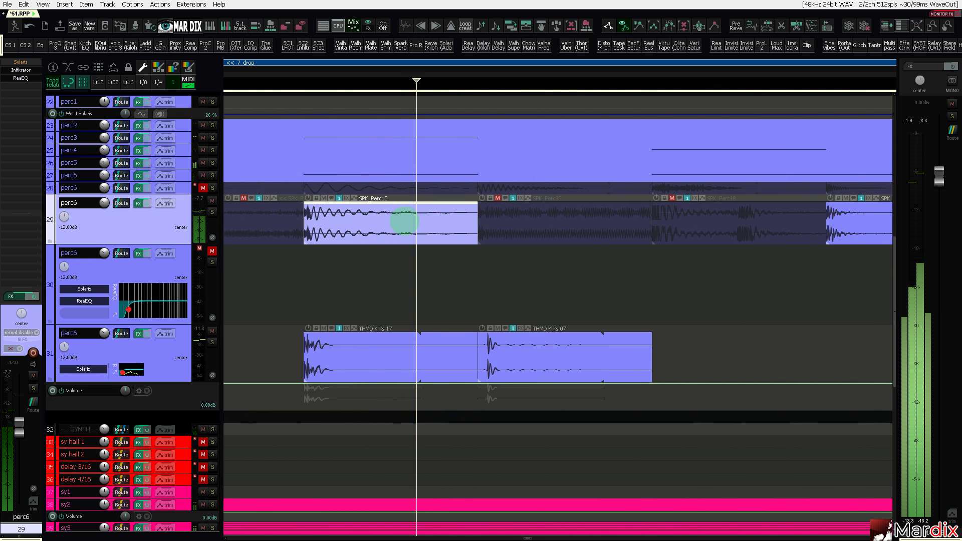
pyautogui.scroll(-7, 404, 222)
# Select all of track 29's slices in bars 99 and 100, switch them to random samples and play from bar 99.
pyautogui.click(324, 228)
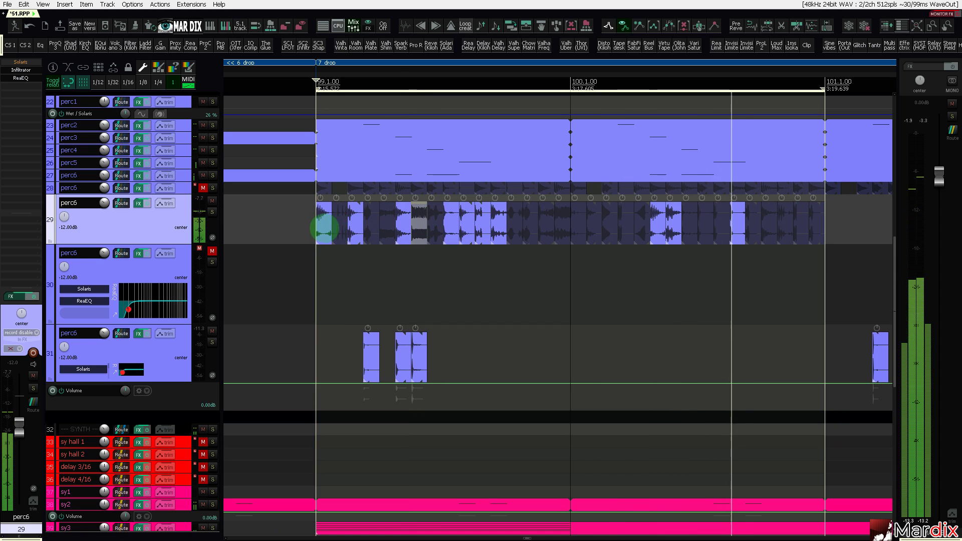
pyautogui.scroll(-3, 307, 223)
pyautogui.moveTo(305, 219); pyautogui.dragTo(591, 219)
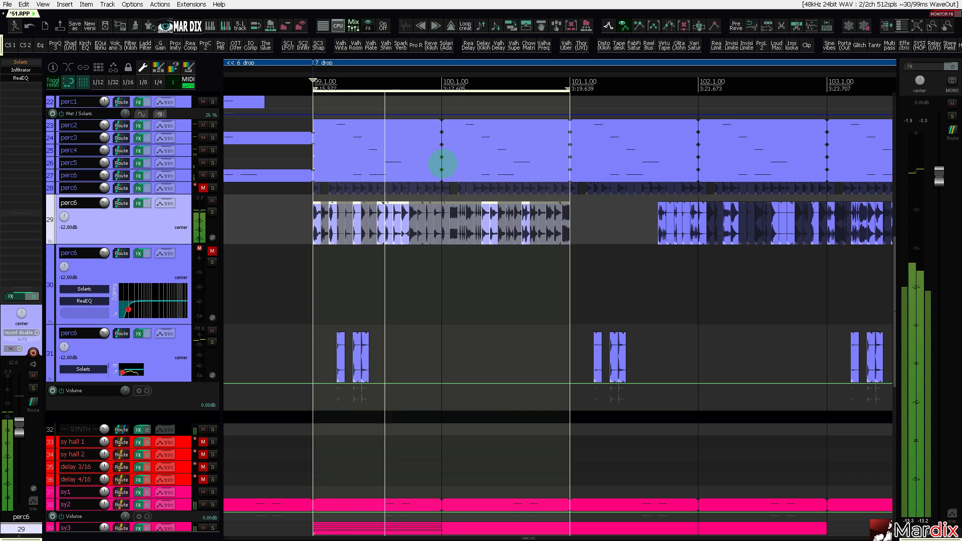
pyautogui.click(320, 79)
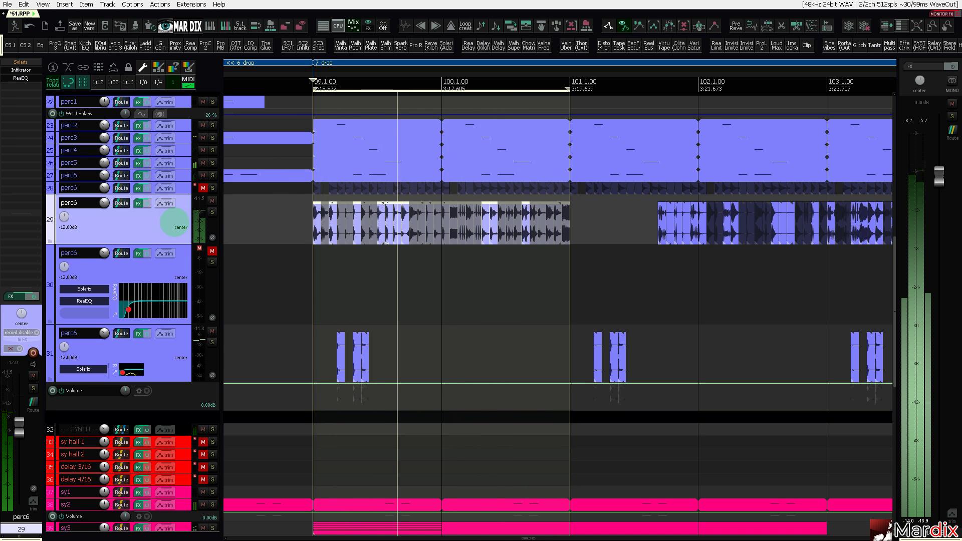
# Insert a new track below track 29 and move the sixth slice of bar 99 down to it.
pyautogui.hotkey('ctrl', 't')
pyautogui.scroll(2, 356, 254)
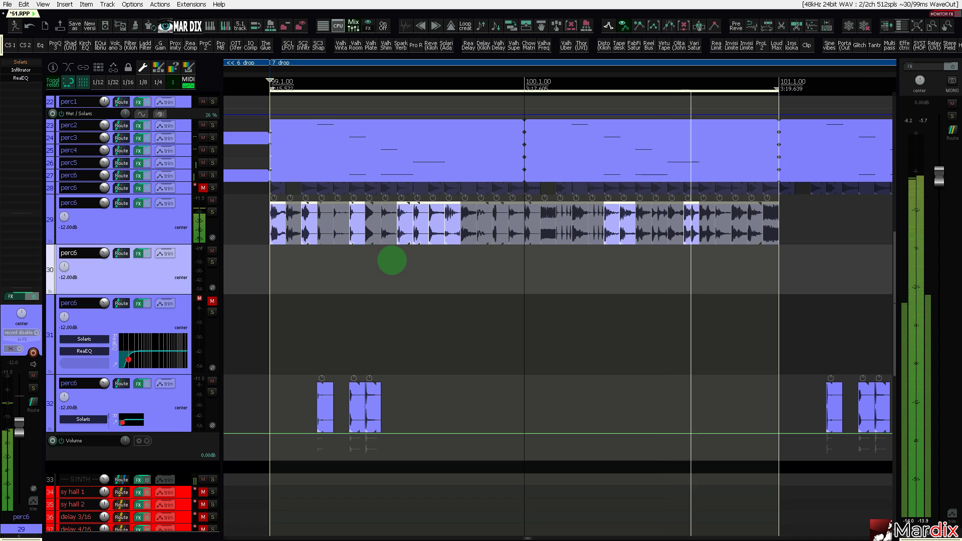
pyautogui.click(352, 236)
pyautogui.click(129, 82)
pyautogui.press('KP_2')
pyautogui.click(172, 82)
# Move the four consecutive audible slices on bar 99's third beat from track 29 down to track 30.
pyautogui.click(405, 223)
pyautogui.press('KP_2')
pyautogui.click(424, 224)
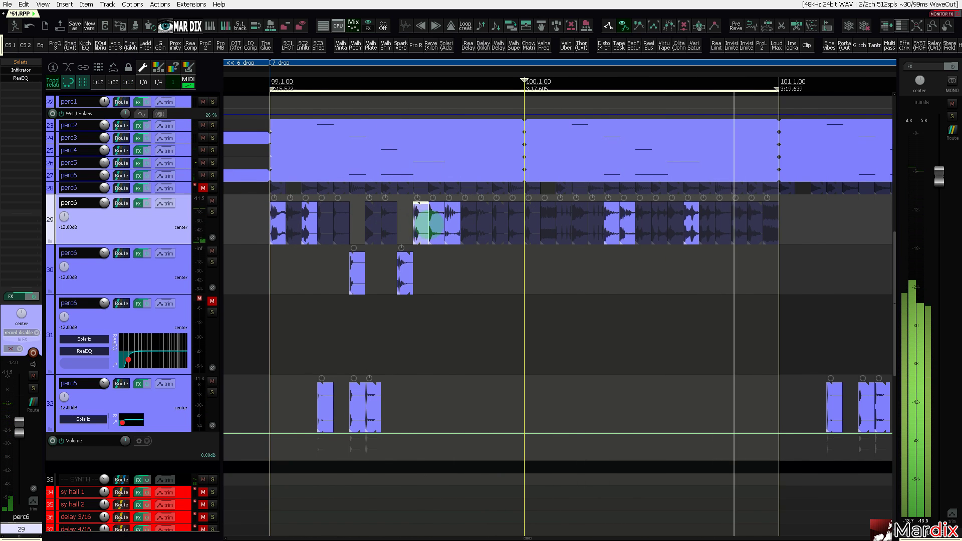
pyautogui.press('KP_2')
pyautogui.click(437, 223)
pyautogui.press('KP_2')
pyautogui.click(451, 224)
pyautogui.press('KP_2')
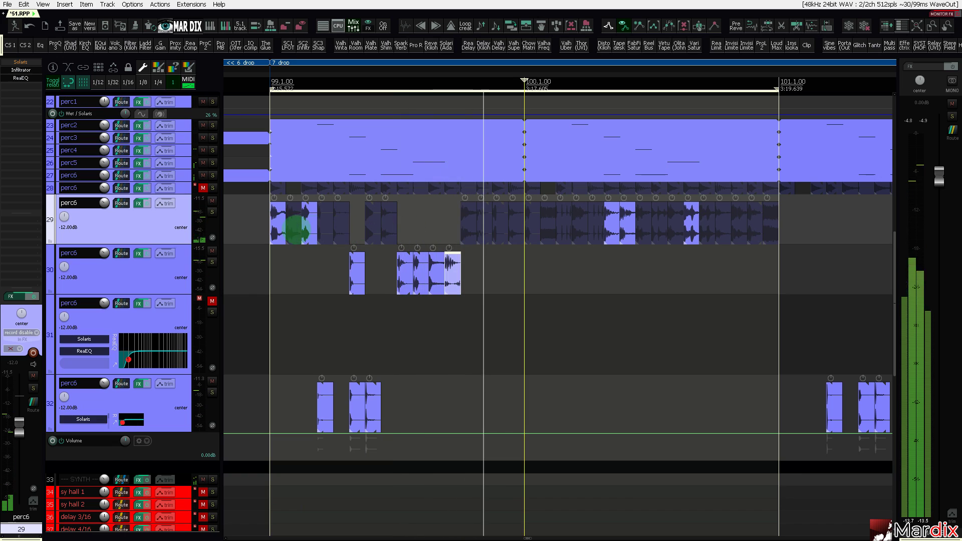
# Mute track 29 and restart playback from bar 99 with track 30 selected.
pyautogui.click(213, 201)
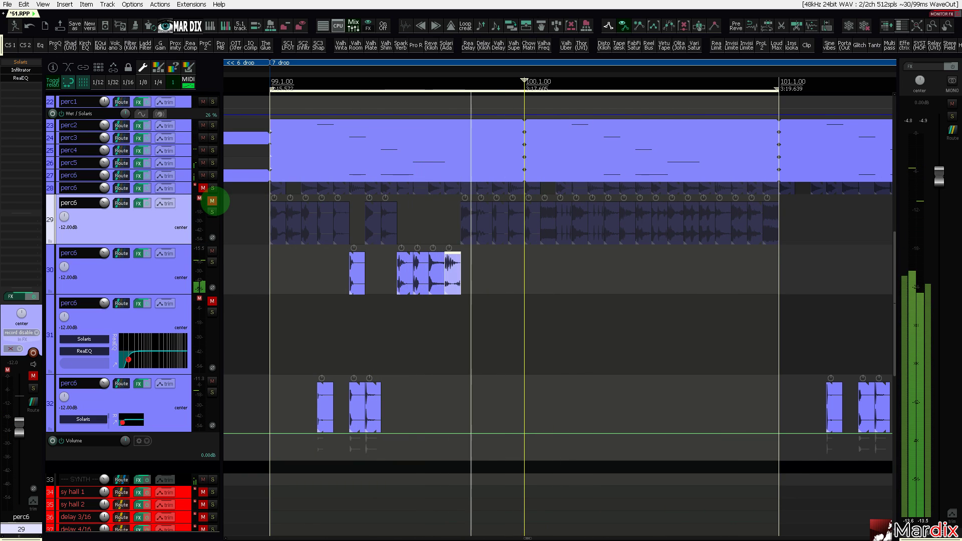
pyautogui.click(278, 260)
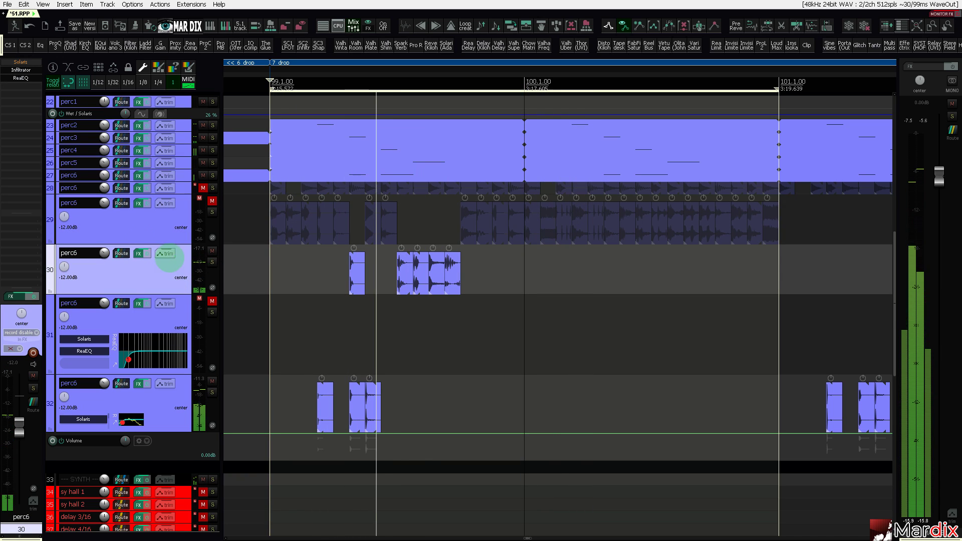
# Remove Solaris from track 30's effects chain and load random Infiltrator presets until Clarity is selected.
pyautogui.click(20, 70)
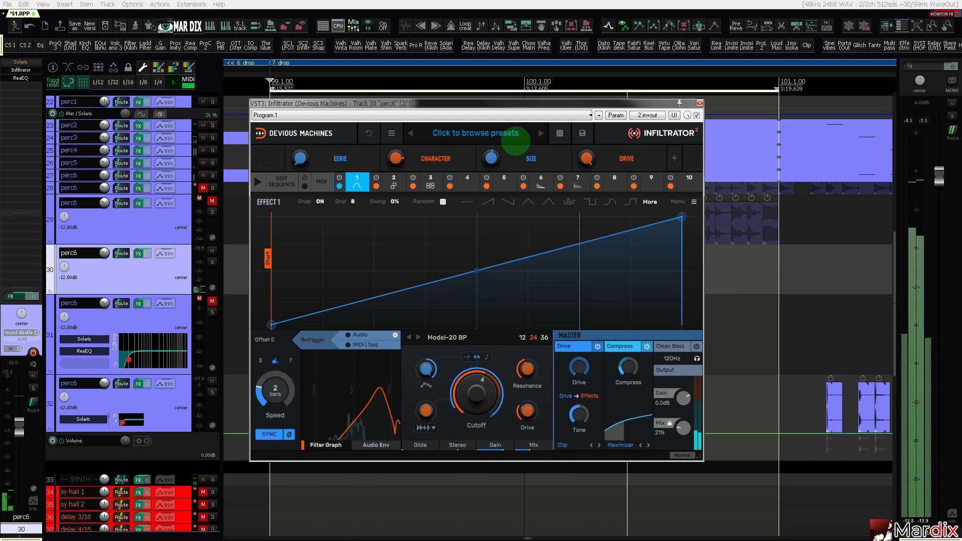
pyautogui.click(559, 133)
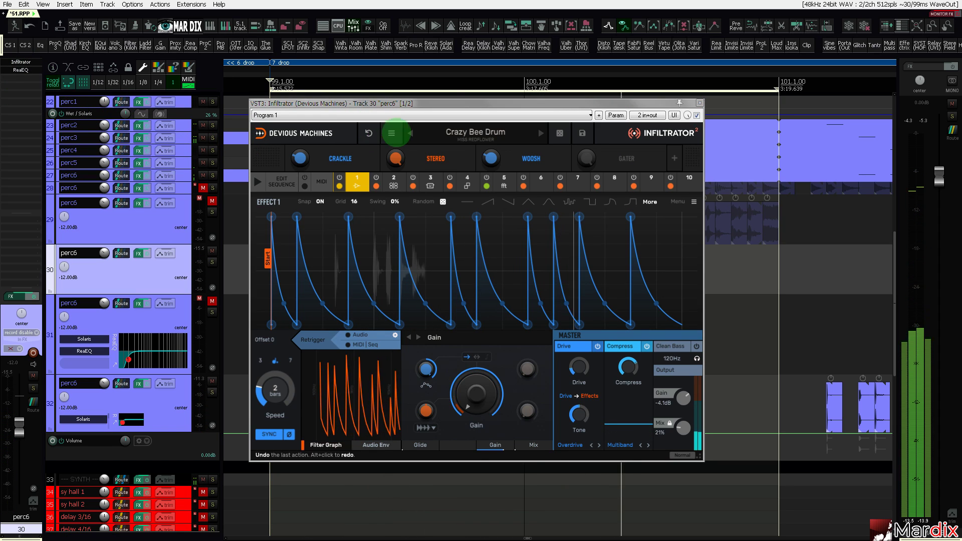
pyautogui.click(560, 133)
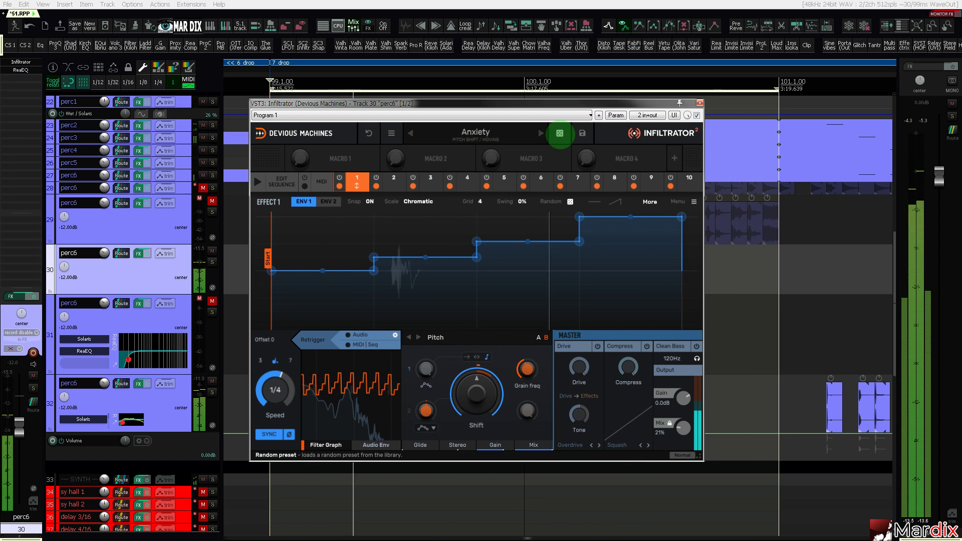
pyautogui.click(559, 133)
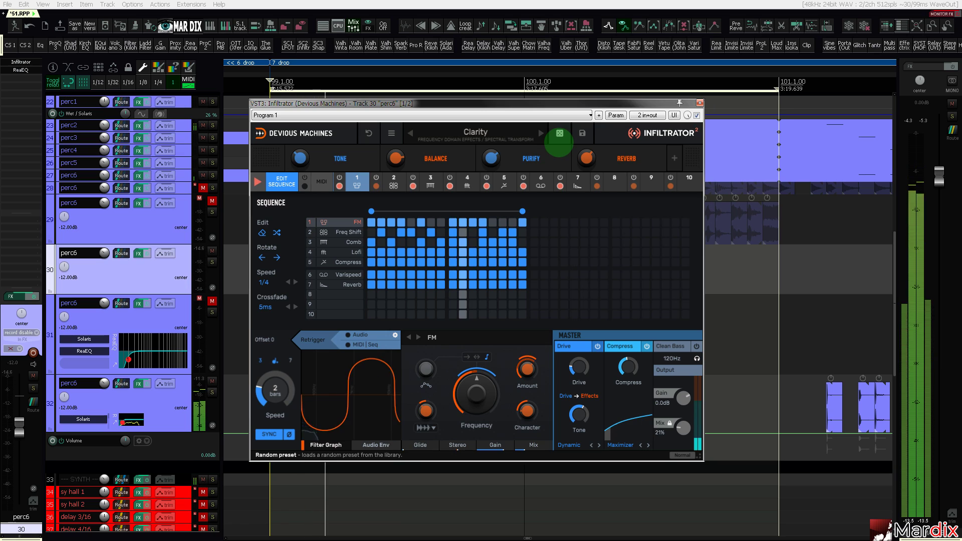
# Close the Infiltrator window and unmute track 29.
pyautogui.click(699, 103)
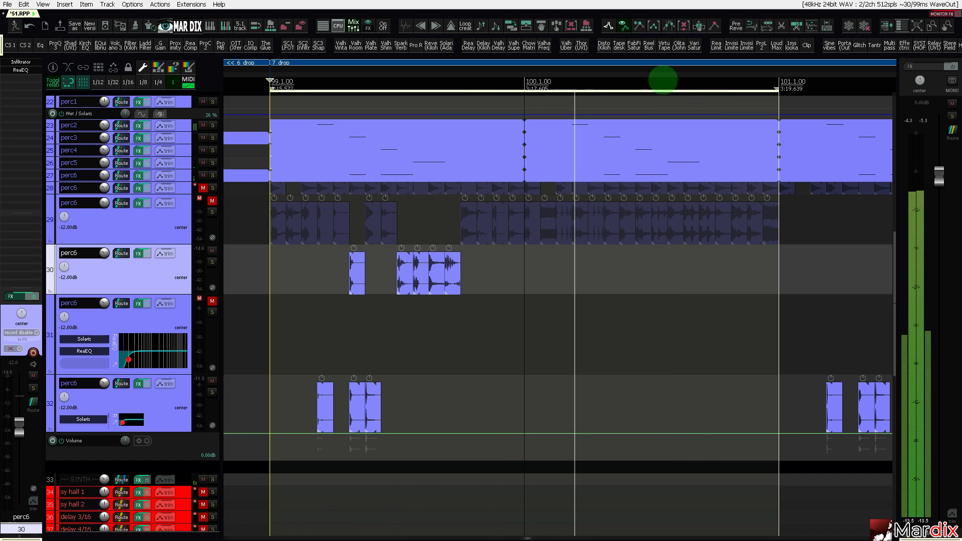
pyautogui.scroll(-2, 581, 220)
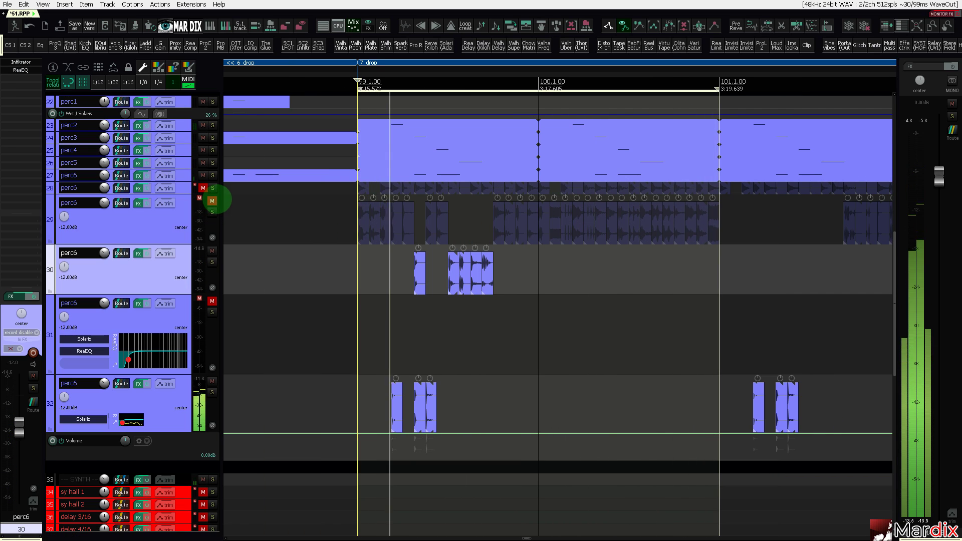
pyautogui.click(212, 200)
# Randomize all of track 29's slices in bars 99 and 100, and delete the eleventh slice of bar 100.
pyautogui.moveTo(567, 70); pyautogui.dragTo(505, 71)
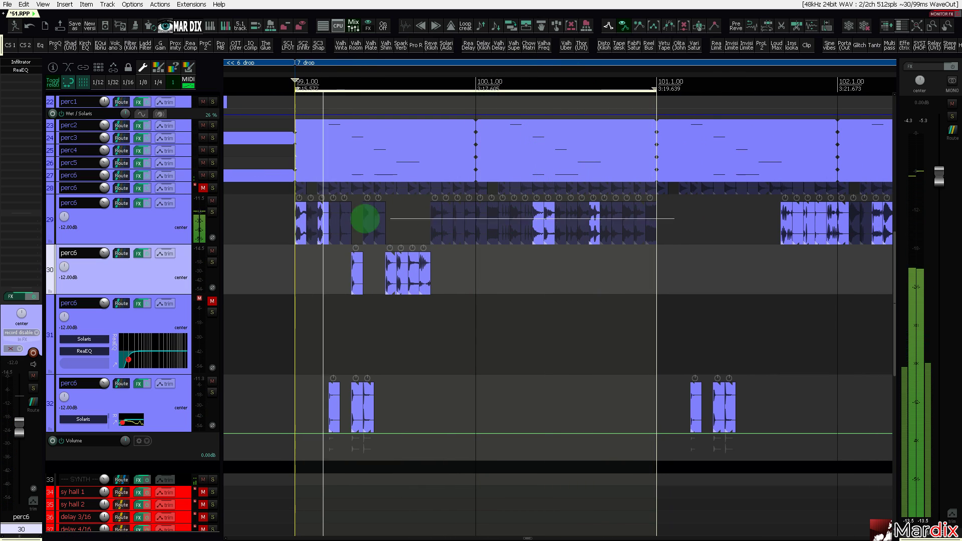
pyautogui.moveTo(674, 218); pyautogui.dragTo(249, 218)
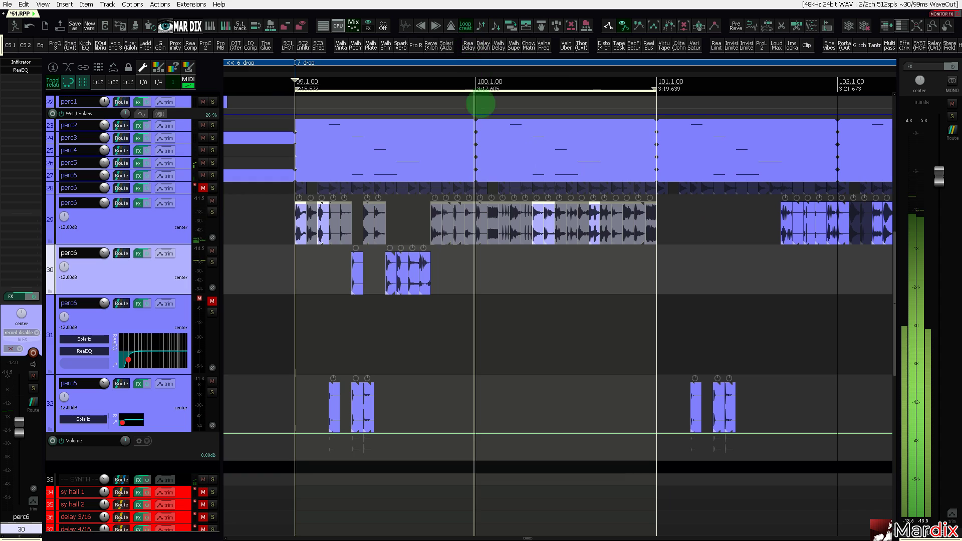
pyautogui.click(484, 211)
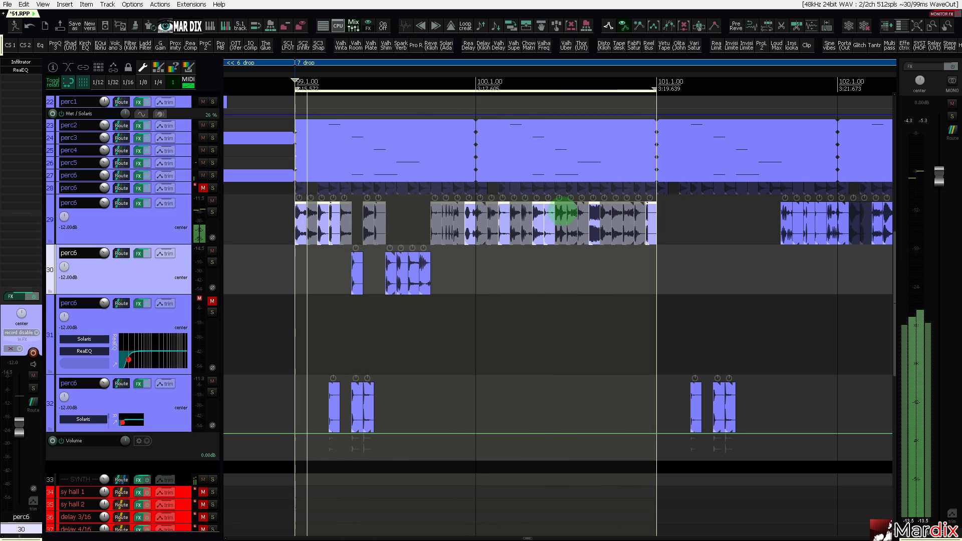
pyautogui.click(593, 213)
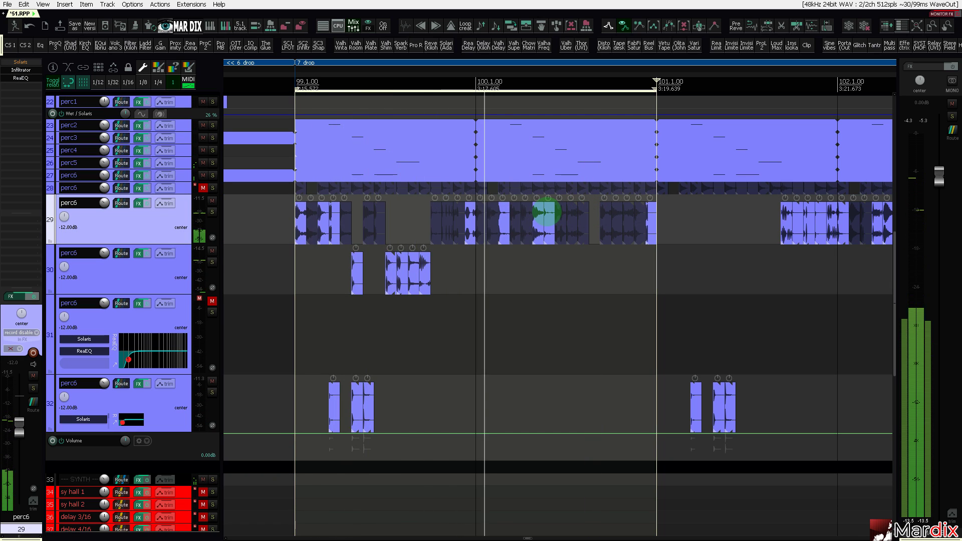
# Select the remaining slices on track 29 across bars 99 and 100 and randomize them again.
pyautogui.moveTo(680, 215); pyautogui.dragTo(262, 218)
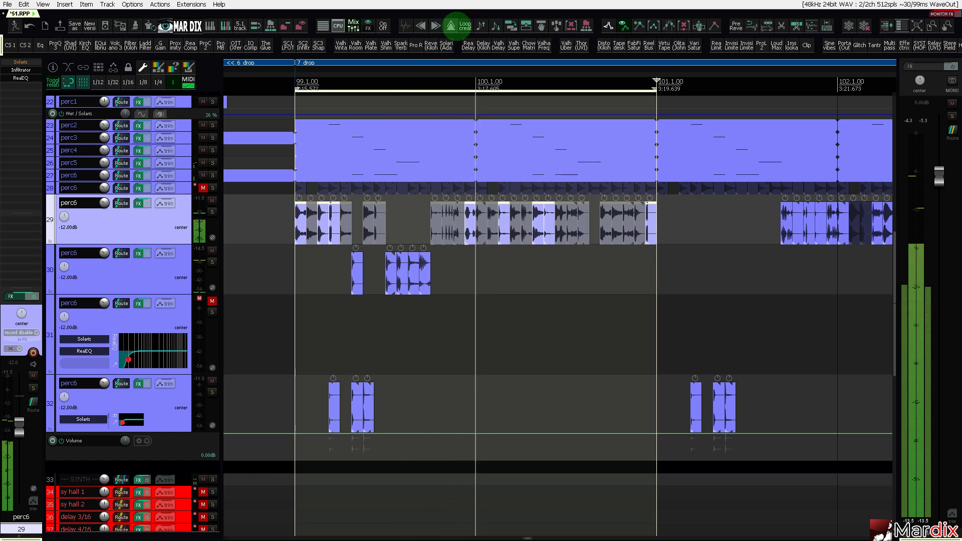
pyautogui.click(464, 26)
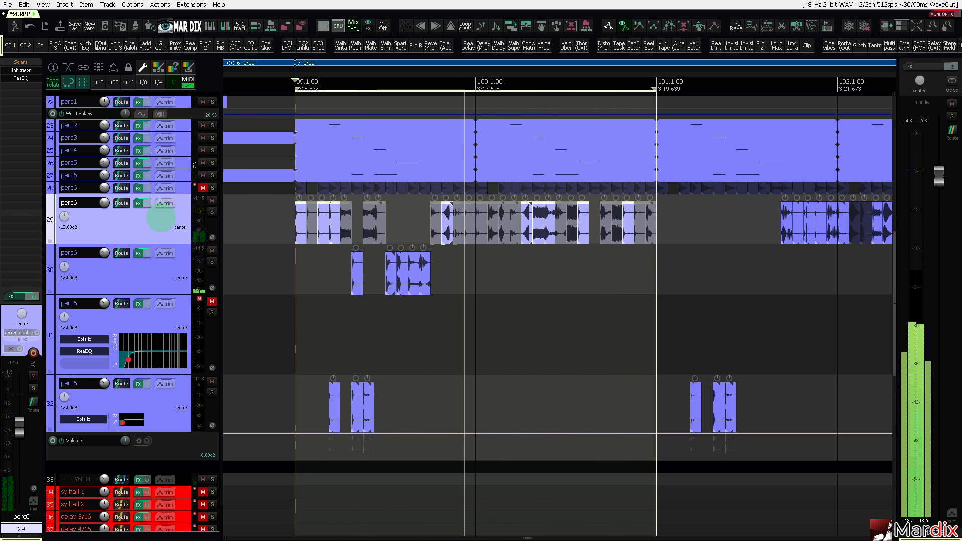
# Move the tenth and fourteenth slices of bar 100 to a new track below track 29, and mute track 29.
pyautogui.hotkey('ctrl', 't')
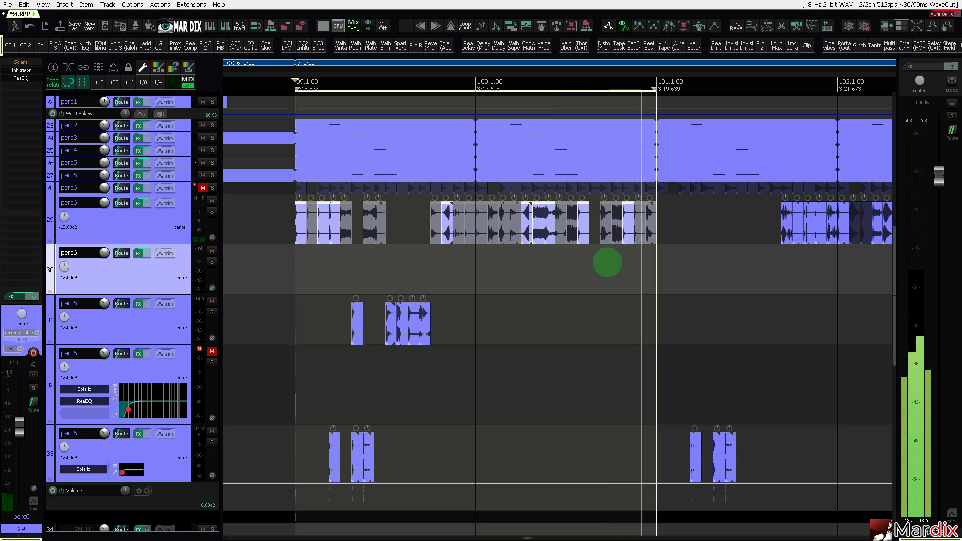
pyautogui.click(625, 236)
pyautogui.press('KP_2')
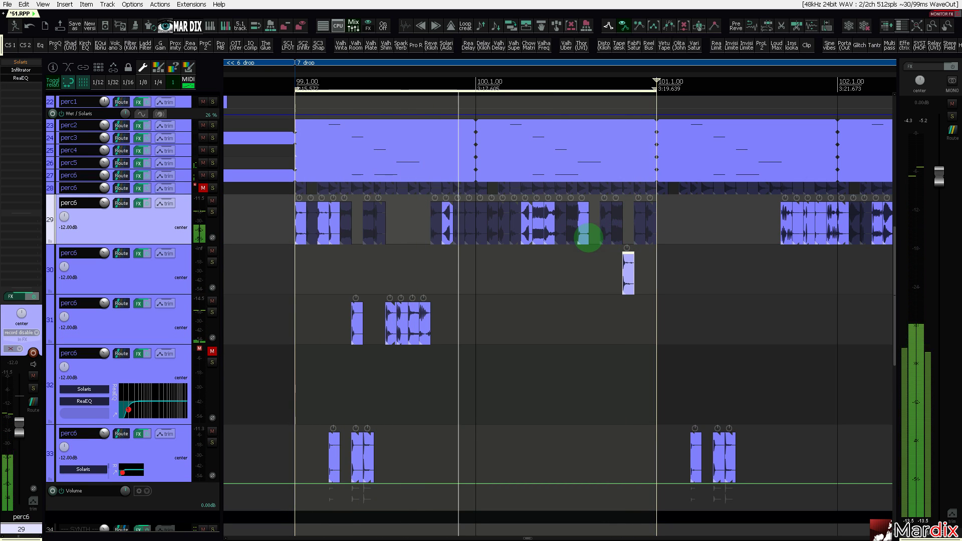
pyautogui.moveTo(581, 233); pyautogui.dragTo(584, 236)
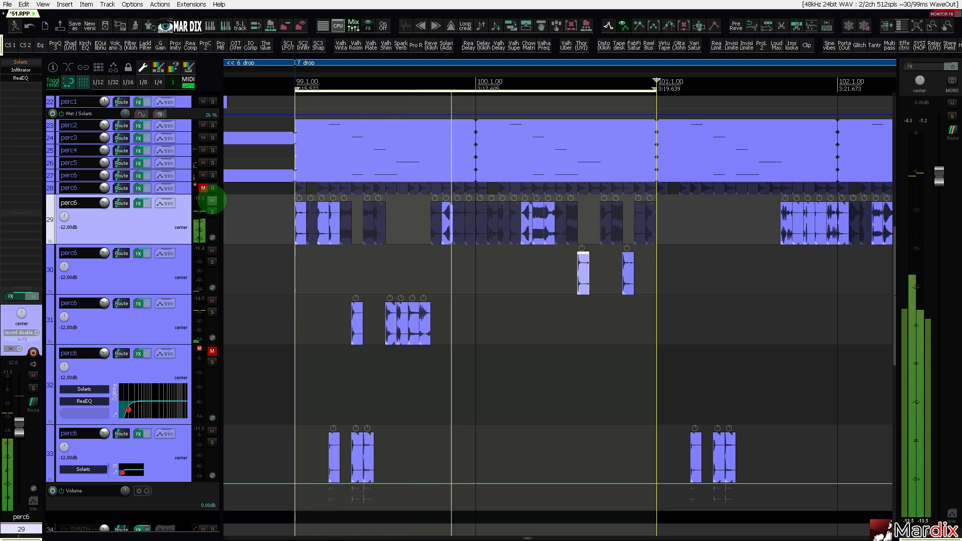
pyautogui.click(212, 201)
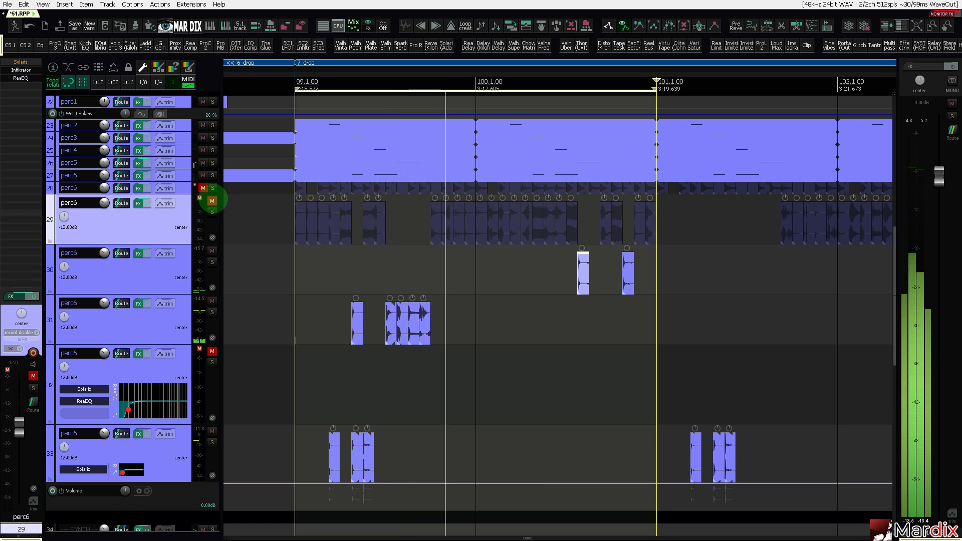
# Duplicate track 30's two slices every two bars through regions 7 and 8, up to the region 9 breakdown.
pyautogui.scroll(-5, 163, 235)
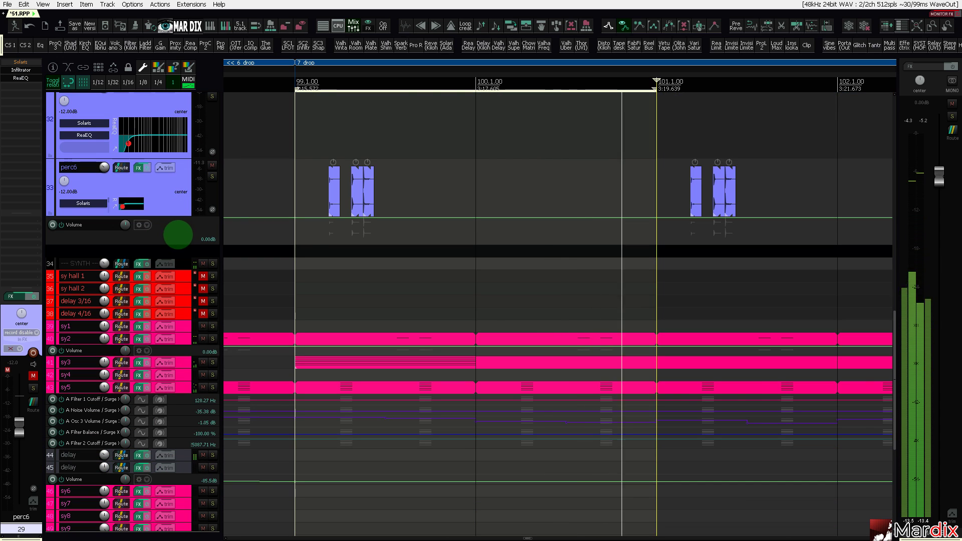
pyautogui.scroll(-4, 279, 227)
pyautogui.scroll(5, 226, 251)
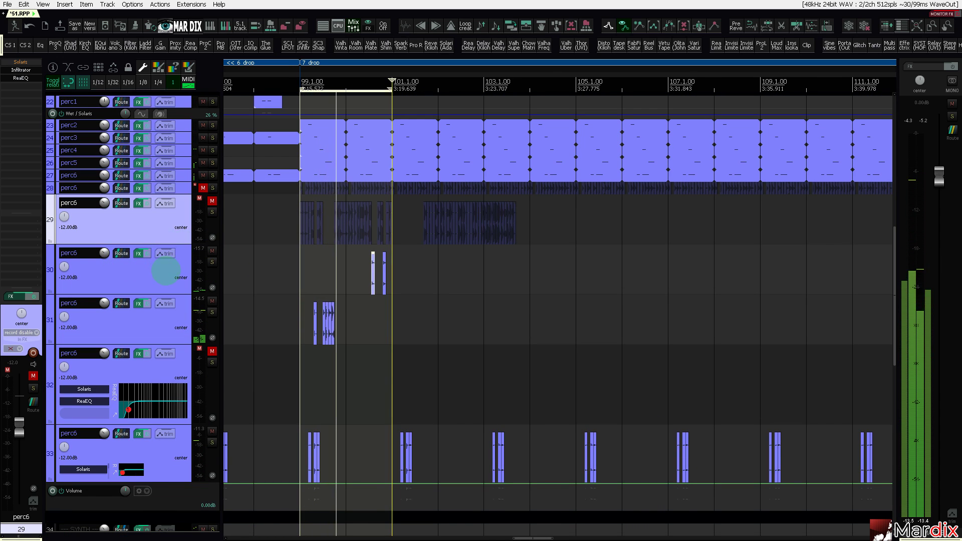
pyautogui.click(165, 272)
pyautogui.hotkey('ctrl', 'd')
pyautogui.hotkey('ctrl', 'd')
pyautogui.hotkey('ctrl', 'd')
pyautogui.hotkey('ctrl', 'd')
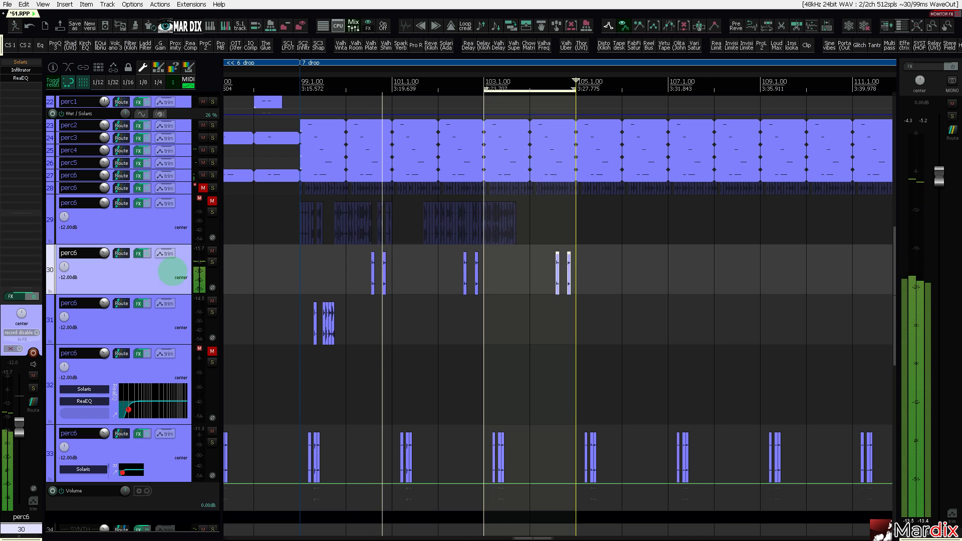
pyautogui.scroll(-2, 210, 257)
pyautogui.scroll(-2, 251, 256)
pyautogui.scroll(-1, 331, 234)
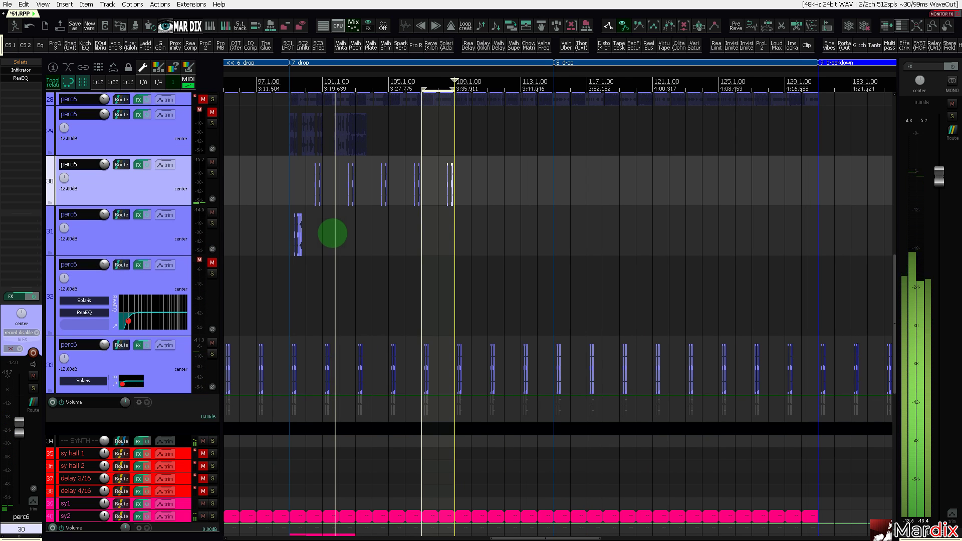
pyautogui.hotkey('ctrl', 'd')
pyautogui.hotkey('ctrl', 'd')
pyautogui.hotkey('ctrl', 'd')
pyautogui.hotkey('ctrl', 'd')
pyautogui.hotkey('ctrl', 'd')
pyautogui.hotkey('ctrl', 'd')
pyautogui.hotkey('ctrl', 'd')
pyautogui.hotkey('ctrl', 'd')
pyautogui.hotkey('ctrl', 'd')
pyautogui.hotkey('ctrl', 'd')
pyautogui.hotkey('ctrl', 'd')
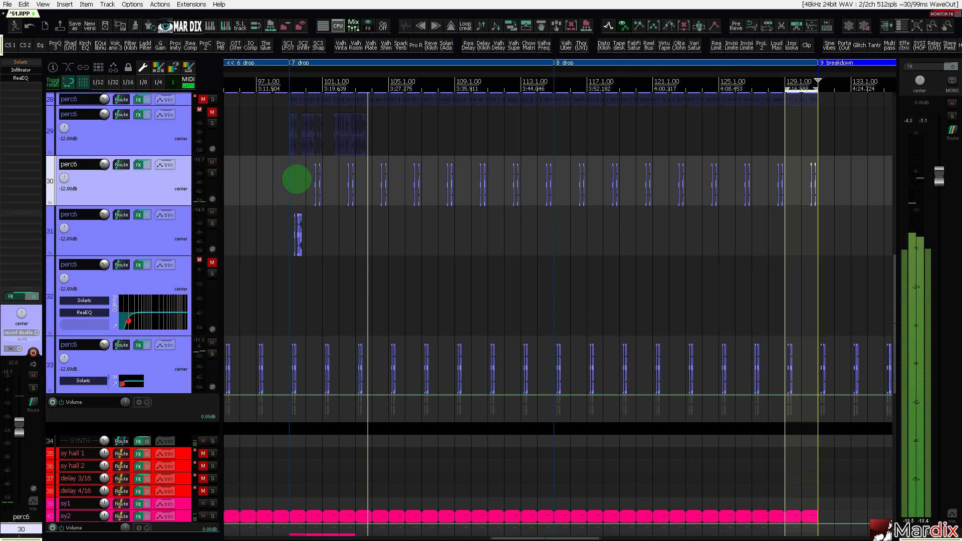
# Play the song from bar 98 and examine how the percussion, synth and drum tracks are arranged around the region 7 drop.
pyautogui.click(281, 177)
pyautogui.scroll(3, 285, 180)
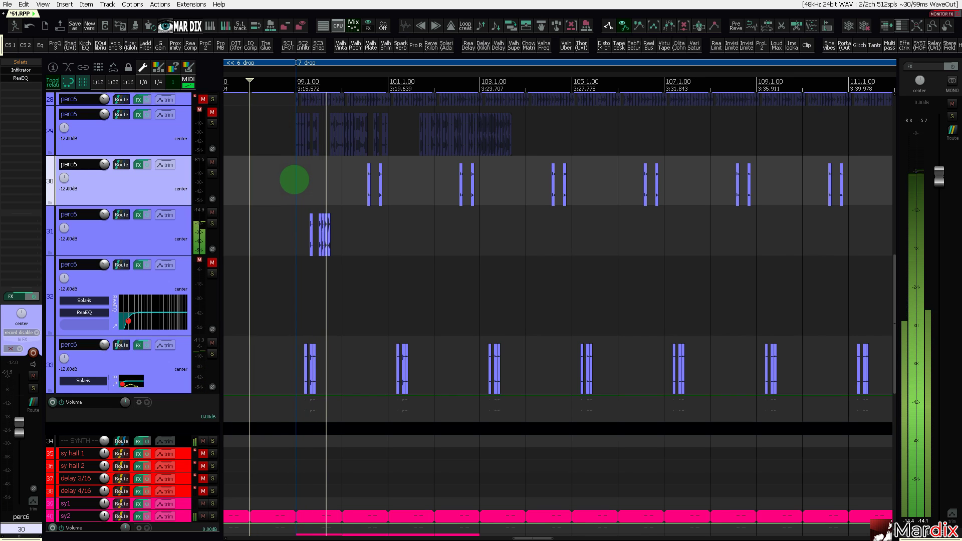
pyautogui.scroll(-4, 306, 182)
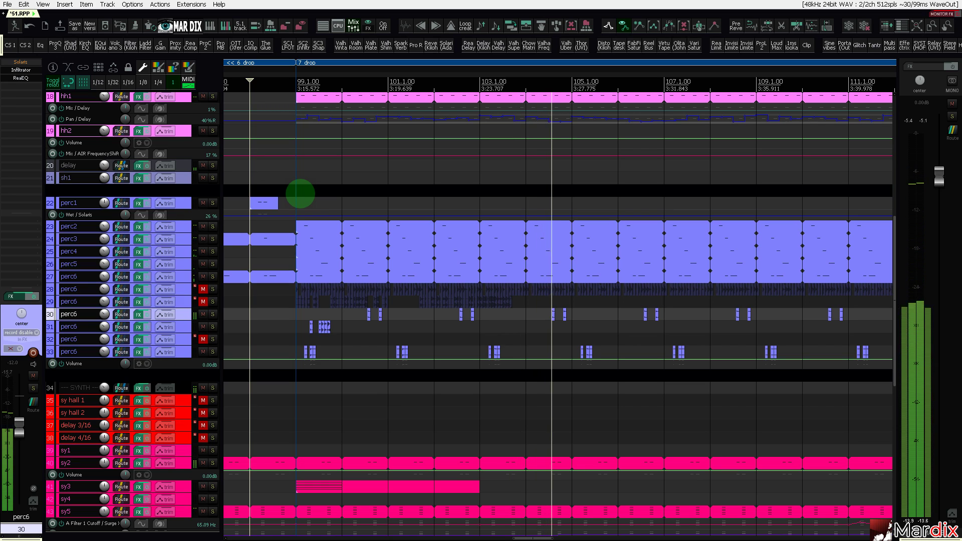
pyautogui.scroll(2, 301, 154)
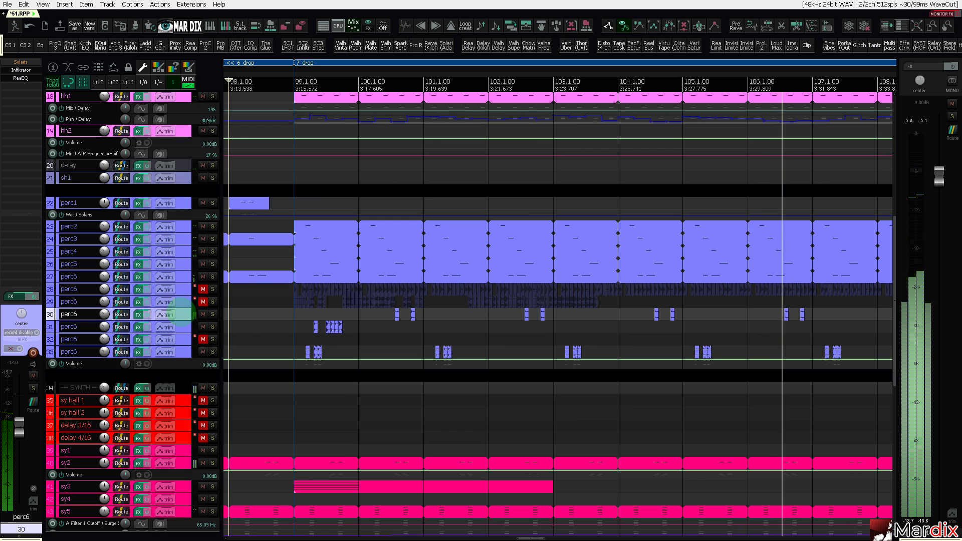
pyautogui.scroll(-3, 177, 313)
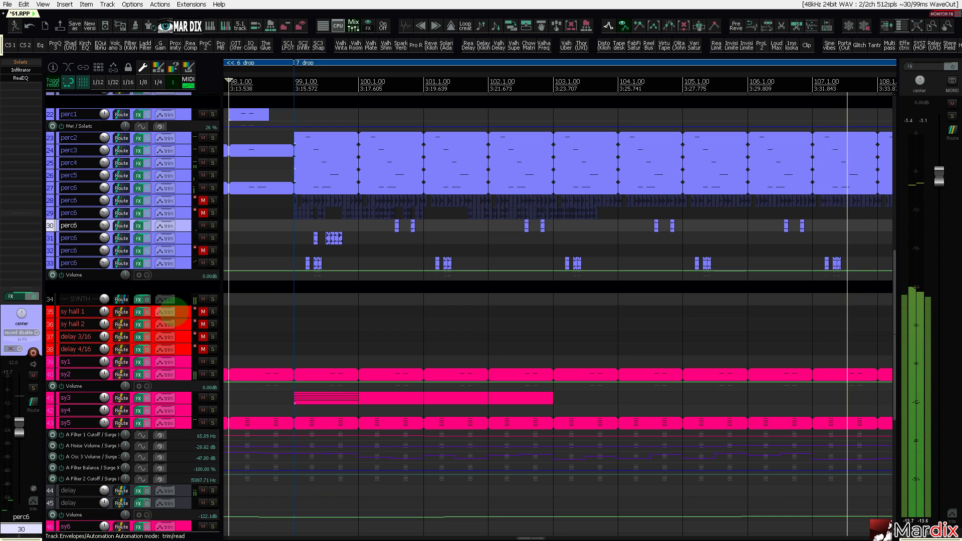
pyautogui.scroll(-2, 535, 286)
pyautogui.moveTo(553, 76); pyautogui.dragTo(499, 75)
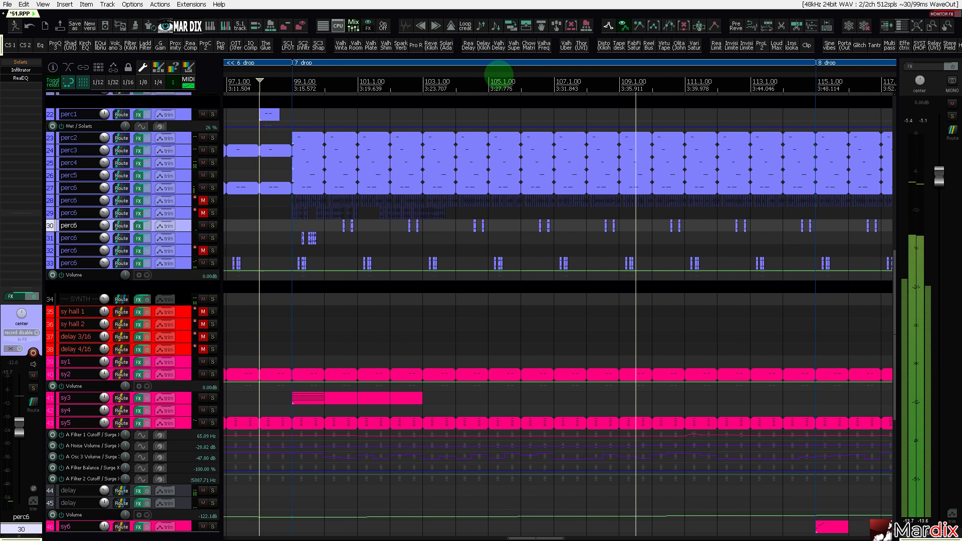
pyautogui.scroll(-2, 491, 145)
pyautogui.scroll(-5, 488, 148)
pyautogui.scroll(8, 170, 226)
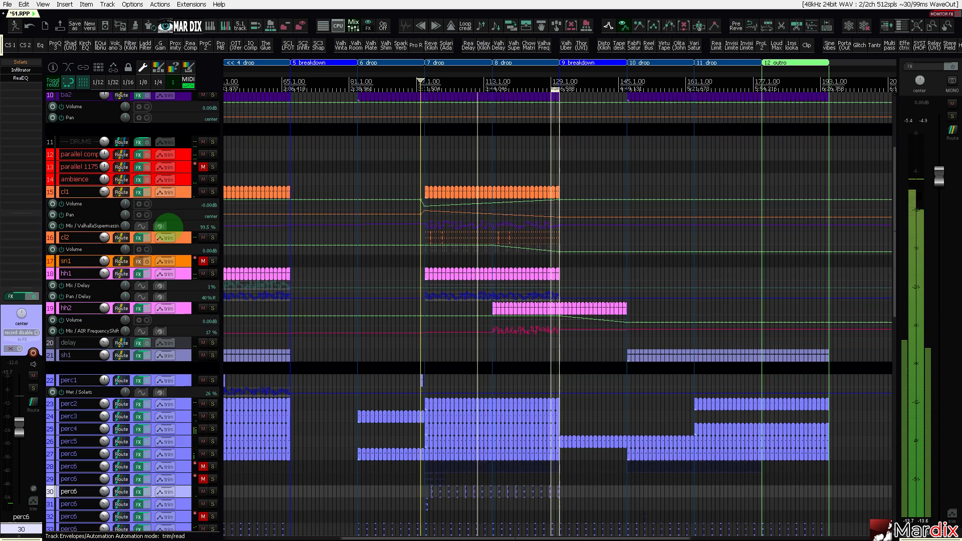
pyautogui.moveTo(464, 75); pyautogui.dragTo(497, 73)
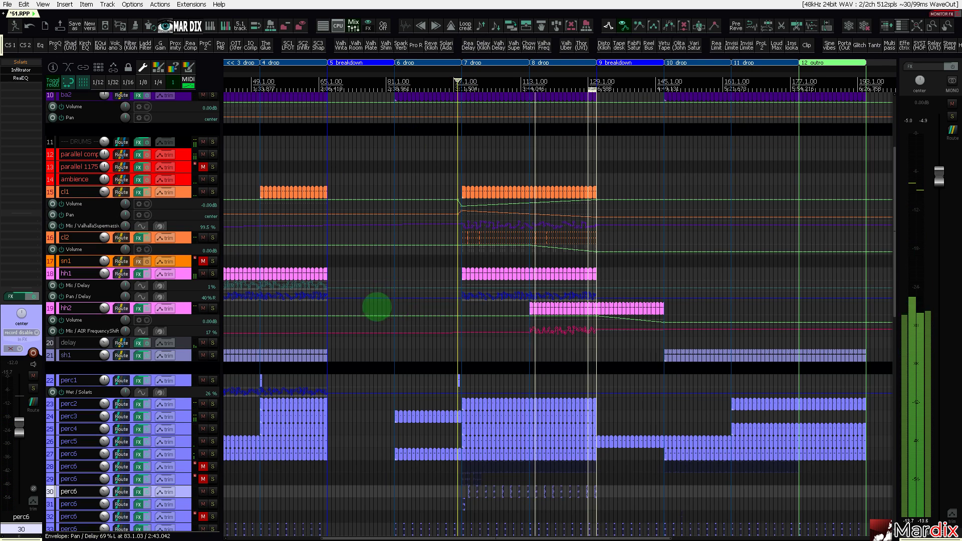
# Copy the shaker items on sh1 into the region 6 drop, trimmed to bars 83 to 107, and play from just before it.
pyautogui.click(260, 355)
pyautogui.scroll(4, 266, 368)
pyautogui.moveTo(251, 380); pyautogui.dragTo(467, 380)
pyautogui.scroll(3, 467, 379)
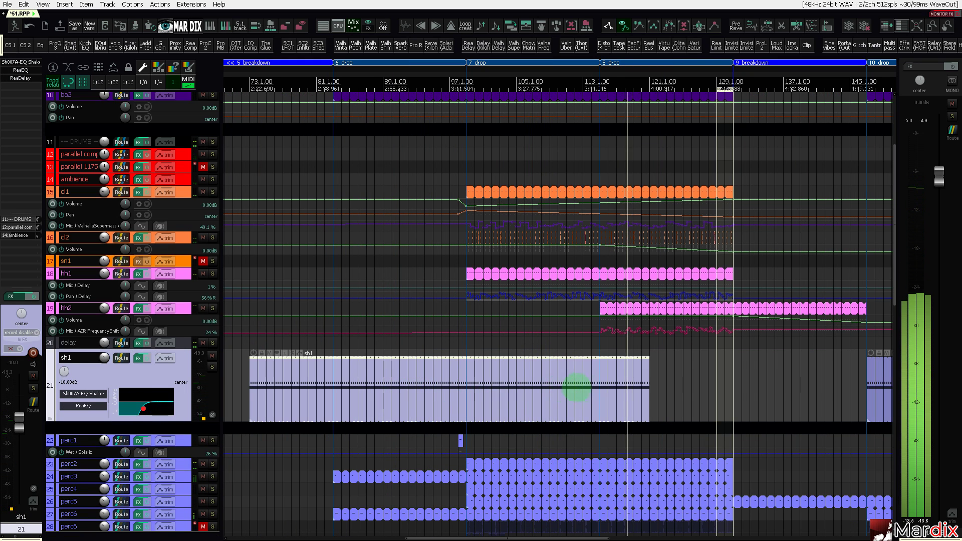
pyautogui.moveTo(645, 386); pyautogui.dragTo(476, 385)
pyautogui.moveTo(333, 383)
pyautogui.mouseDown()
pyautogui.moveTo(466, 386)
pyautogui.moveTo(356, 387)
pyautogui.mouseUp()
pyautogui.click(325, 386)
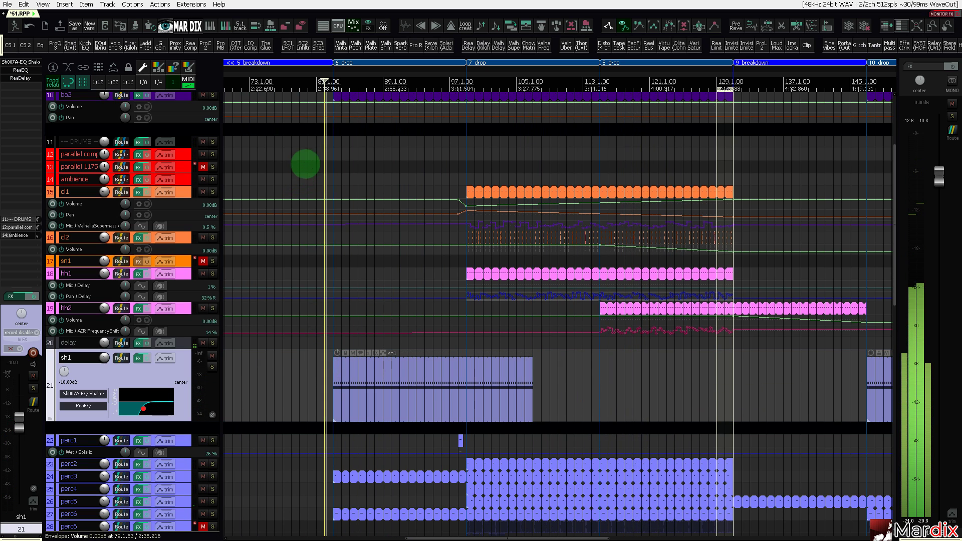
# Extend the shaker items on sh1 to the end of the region 7 drop and restart playback from the start of region 6.
pyautogui.moveTo(369, 71); pyautogui.dragTo(401, 72)
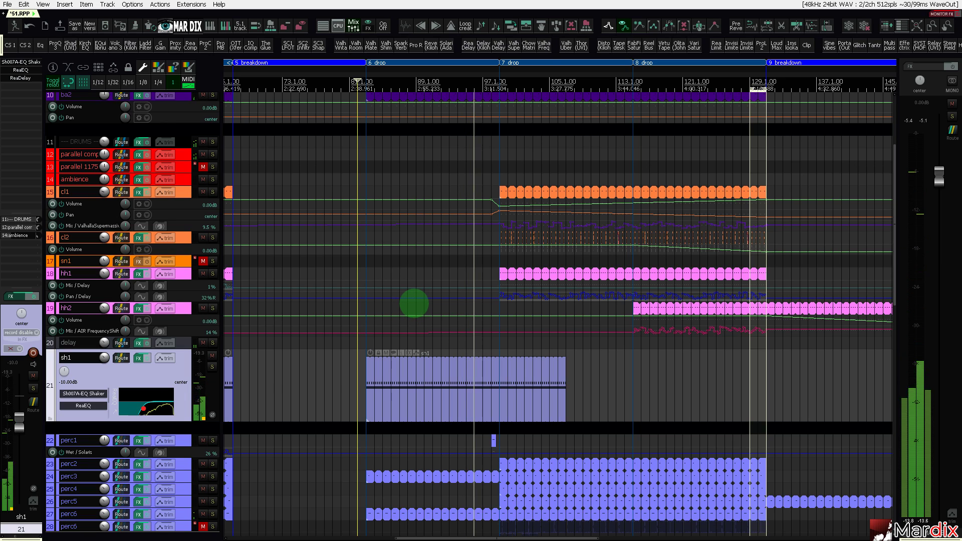
pyautogui.moveTo(565, 386); pyautogui.dragTo(627, 388)
pyautogui.scroll(4, 627, 390)
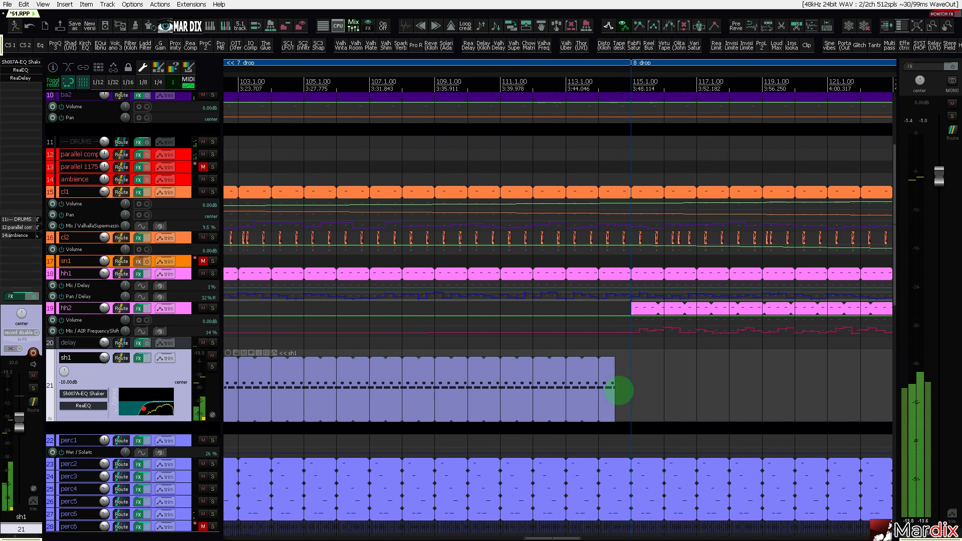
pyautogui.click(617, 390)
pyautogui.click(615, 392)
pyautogui.moveTo(615, 392); pyautogui.dragTo(626, 391)
pyautogui.scroll(-4, 604, 378)
pyautogui.scroll(4, 477, 201)
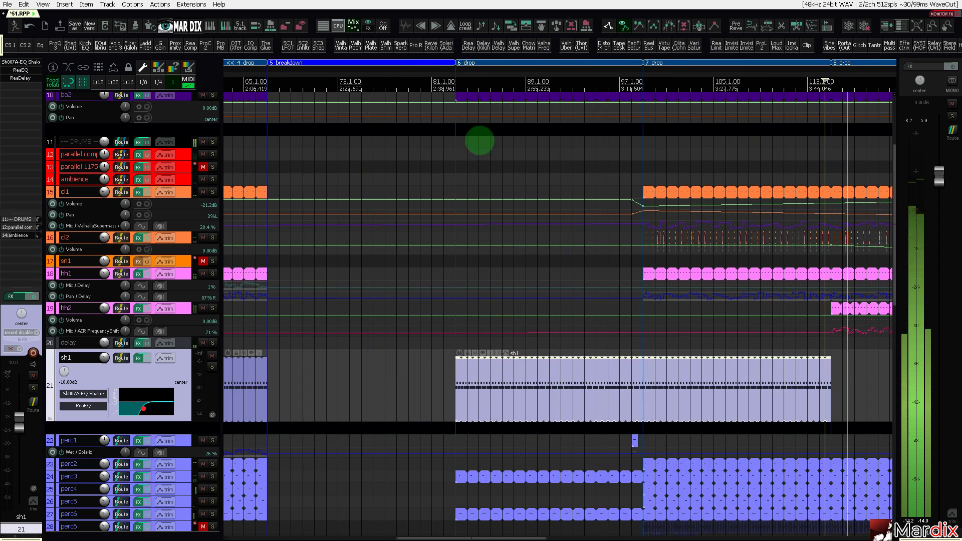
pyautogui.click(455, 80)
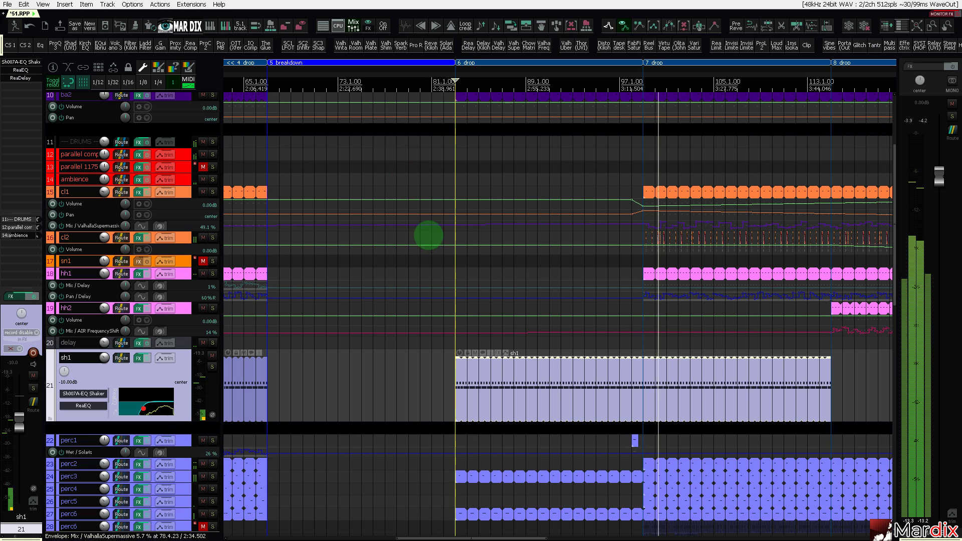
# Extend the shaker items on sh1 through the region 8 drop, up to the start of the region 9 breakdown.
pyautogui.moveTo(723, 73); pyautogui.dragTo(528, 74)
pyautogui.moveTo(628, 379); pyautogui.dragTo(816, 386)
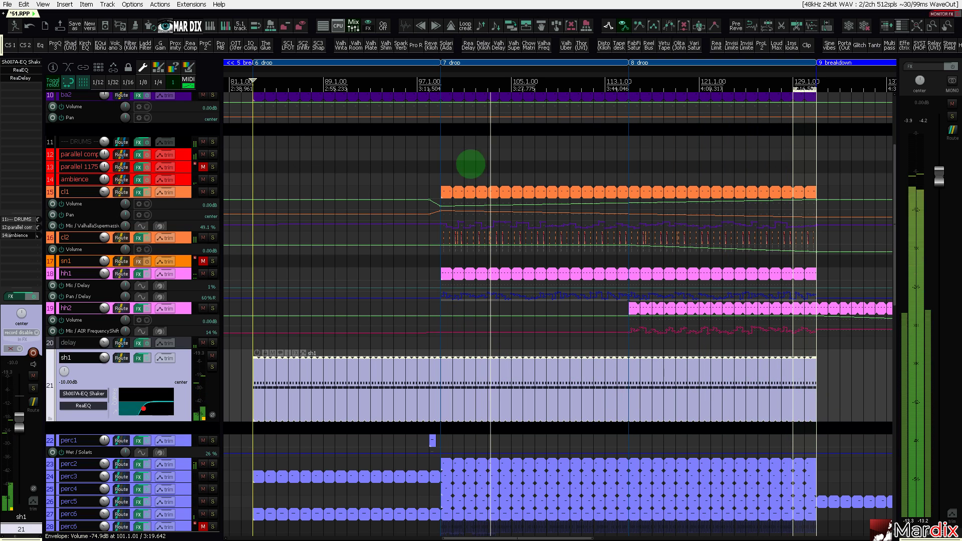
pyautogui.moveTo(519, 71); pyautogui.dragTo(501, 70)
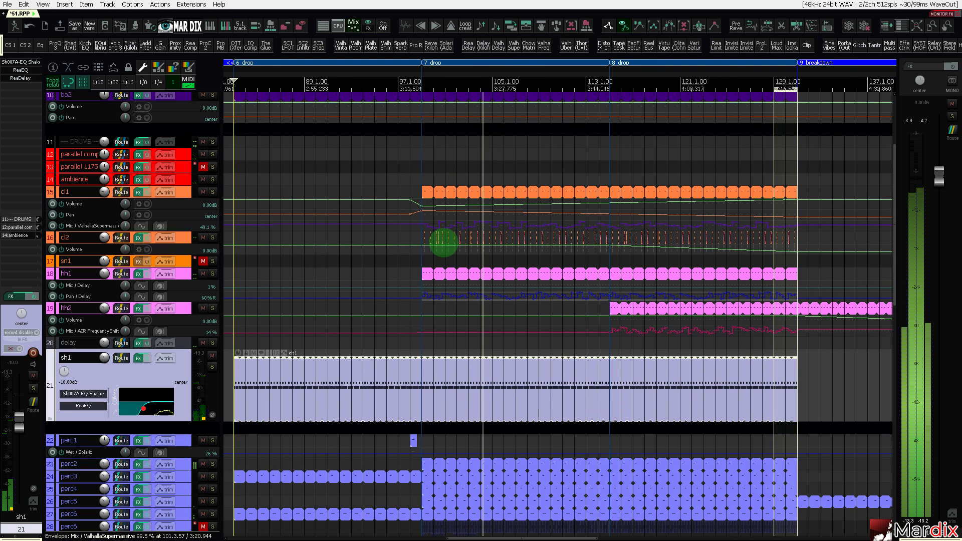
# Restart playback from bar 98 and review the bass, drum and percussion tracks around the region 7 drop.
pyautogui.click(413, 157)
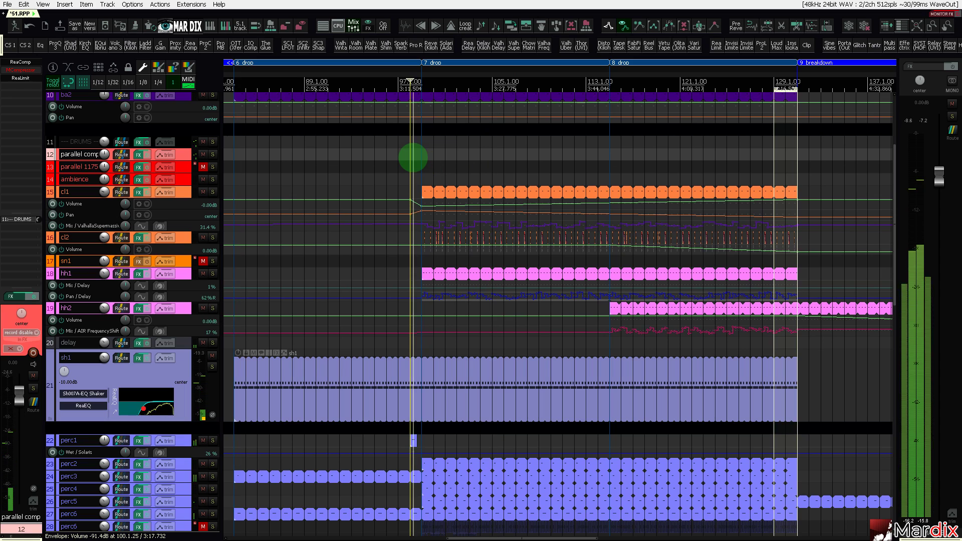
pyautogui.scroll(2, 119, 323)
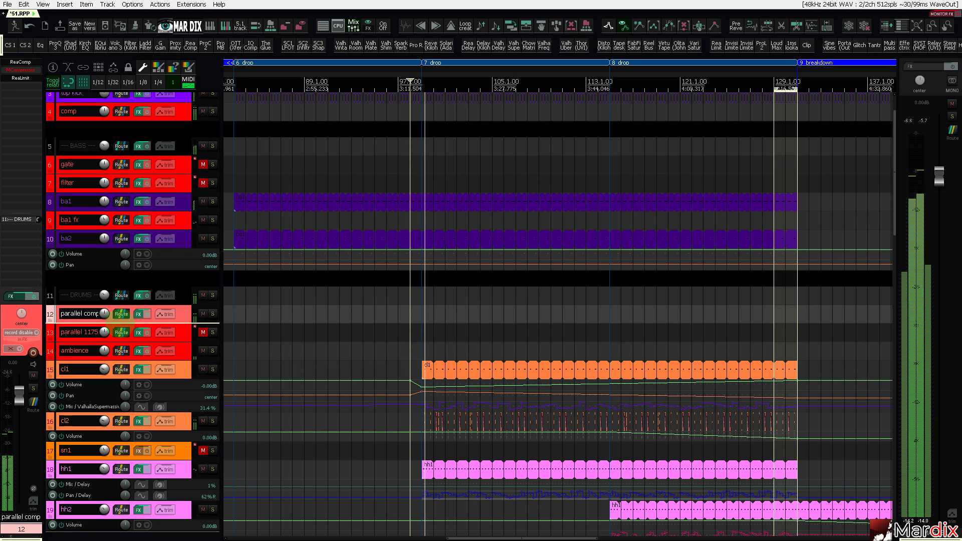
pyautogui.scroll(-5, 120, 325)
pyautogui.scroll(1, 121, 328)
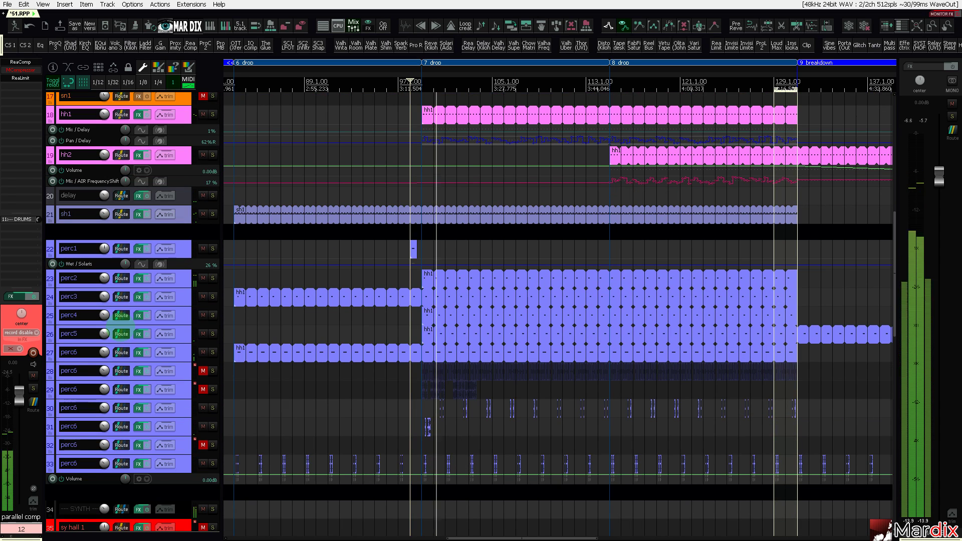
# Unmute the perc6 track 28 while the region 7 drop is playing.
pyautogui.scroll(1, 121, 326)
pyautogui.scroll(-4, 122, 325)
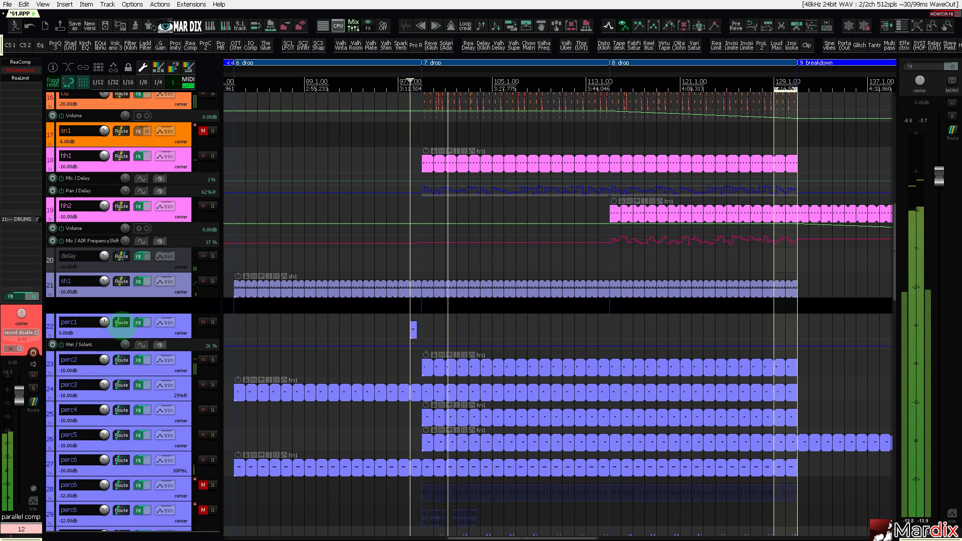
pyautogui.press('pageup')
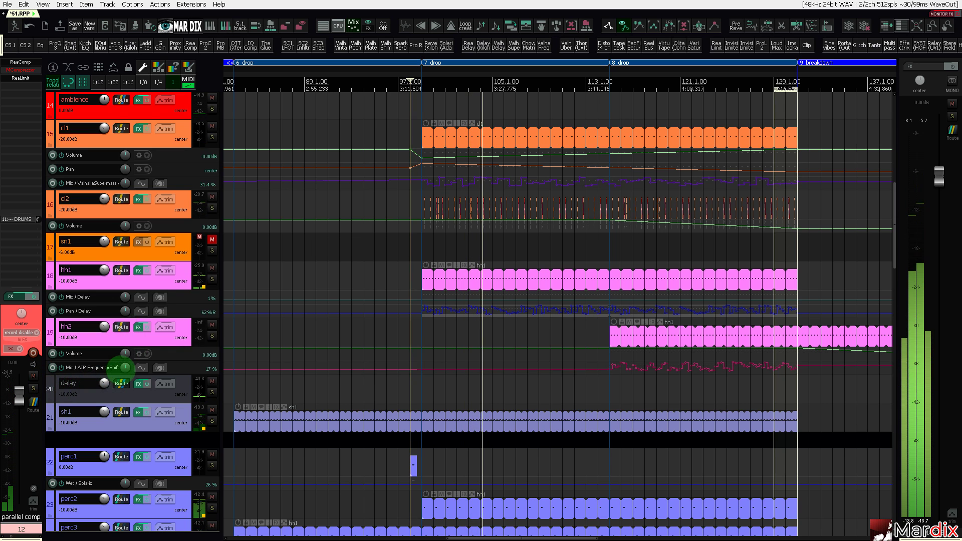
pyautogui.scroll(-5, 133, 370)
pyautogui.scroll(-5, 145, 386)
pyautogui.scroll(3, 532, 256)
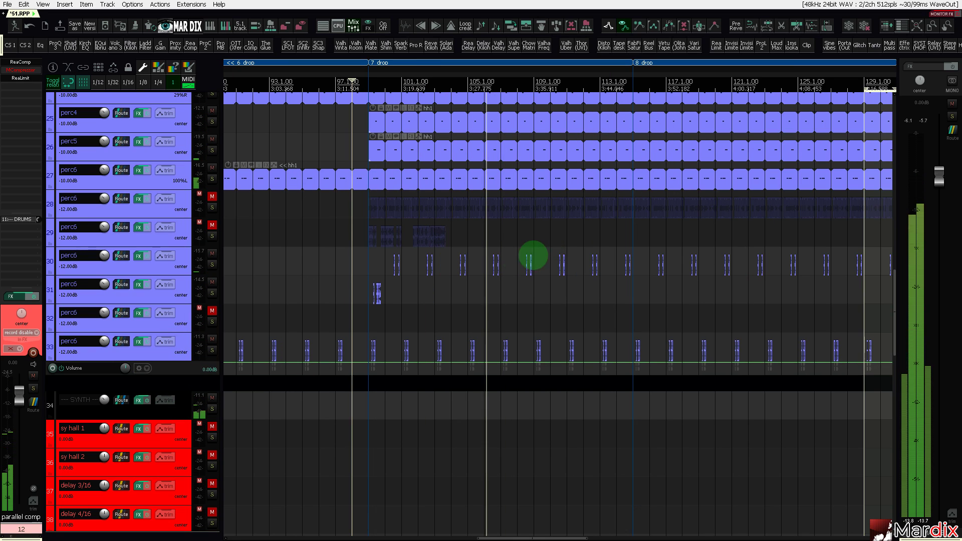
pyautogui.click(212, 197)
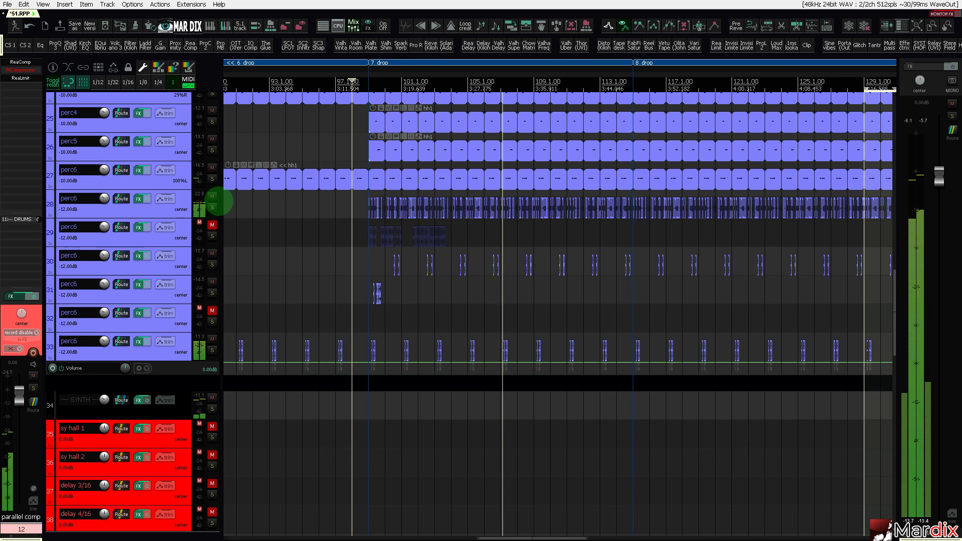
pyautogui.scroll(-3, 350, 195)
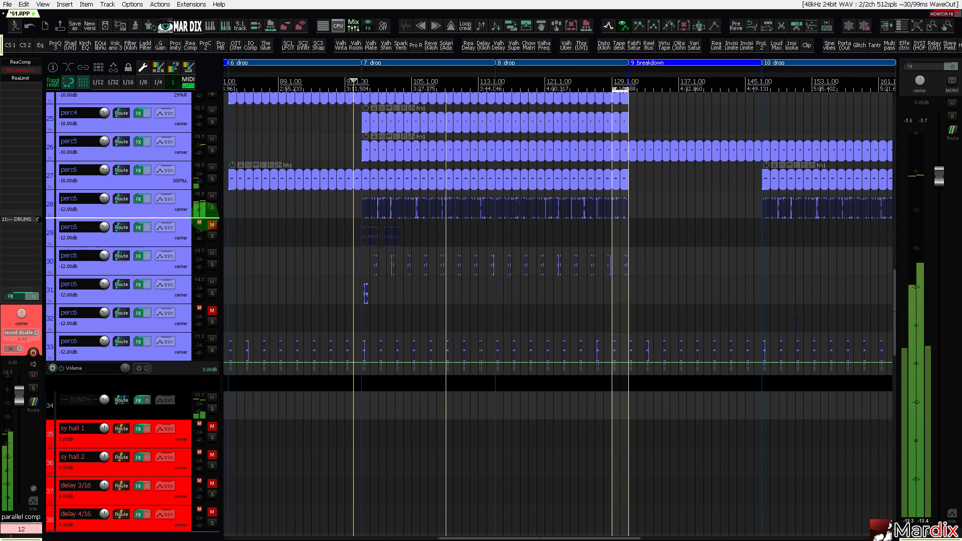
# Add Shade to perc6 track 28 and change its high-pass filter to Band Pass Multi Resonant.
pyautogui.click(181, 204)
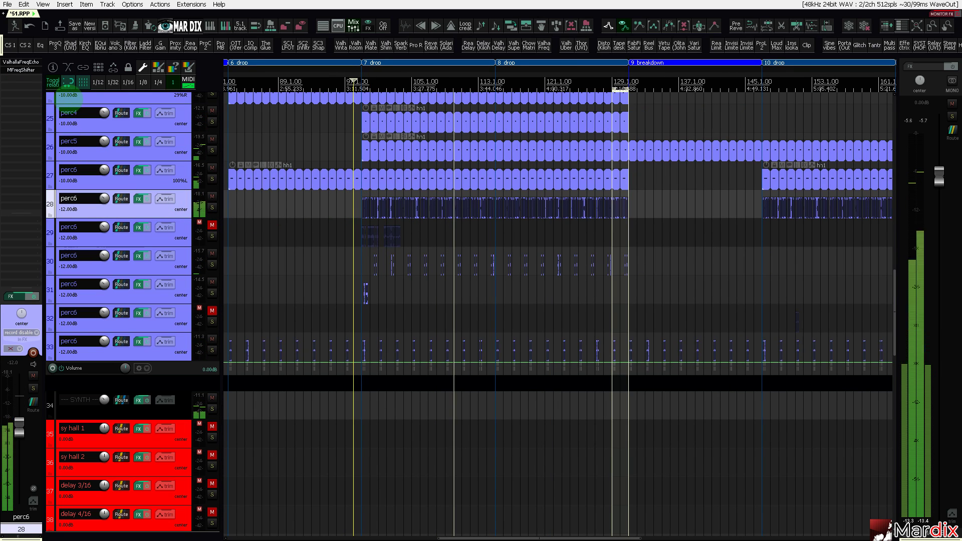
pyautogui.click(70, 45)
pyautogui.moveTo(125, 35); pyautogui.dragTo(373, 160)
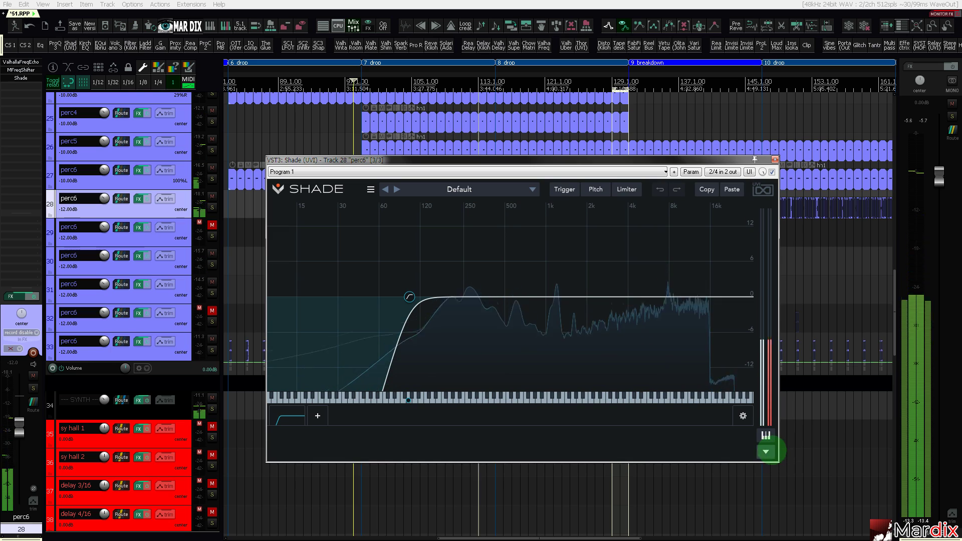
pyautogui.click(765, 452)
pyautogui.click(410, 266)
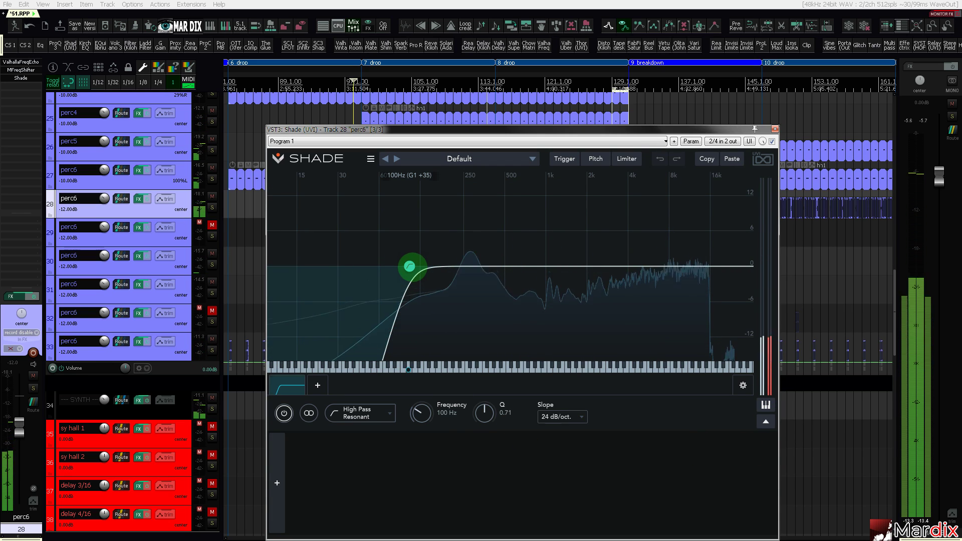
pyautogui.click(381, 415)
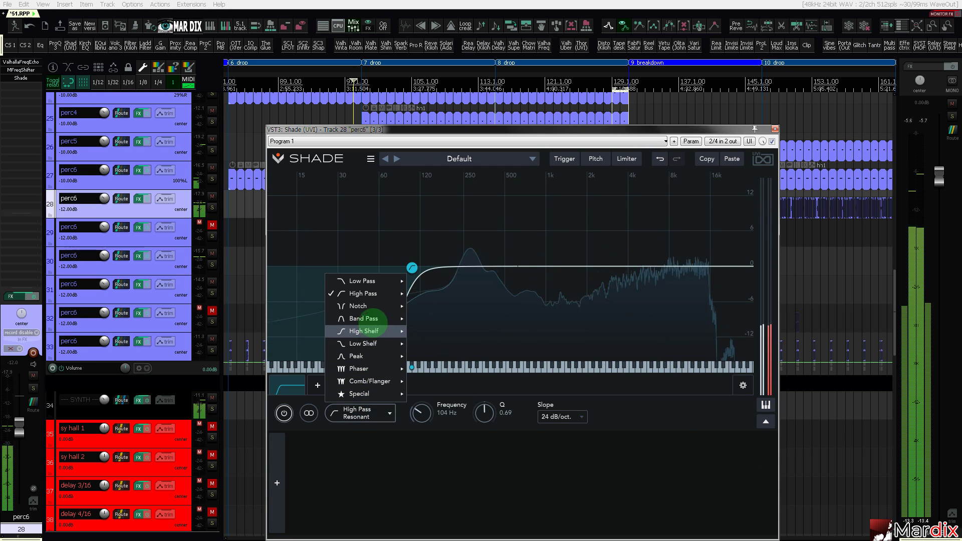
pyautogui.click(434, 318)
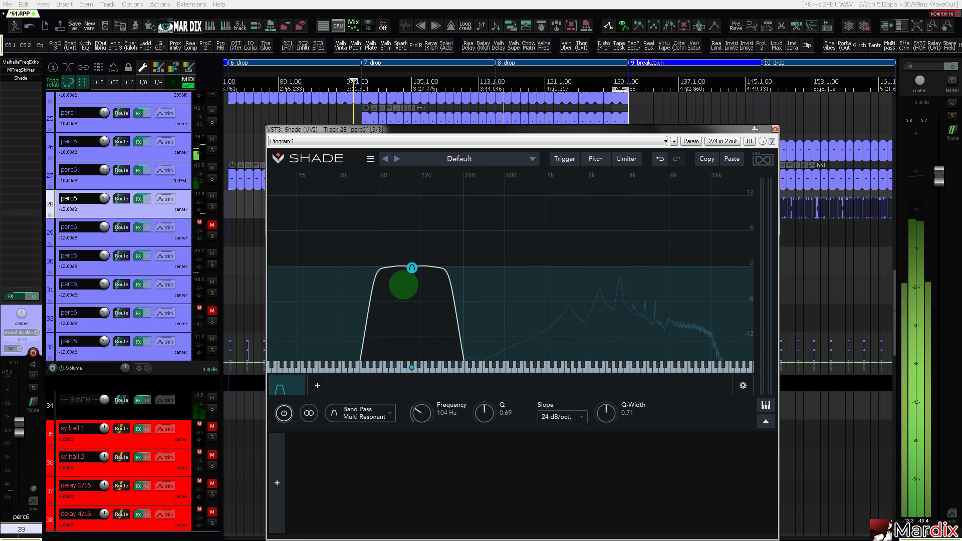
# Add a tempo-synced LFO in Shade and assign it to the band-pass filter's frequency.
pyautogui.click(276, 448)
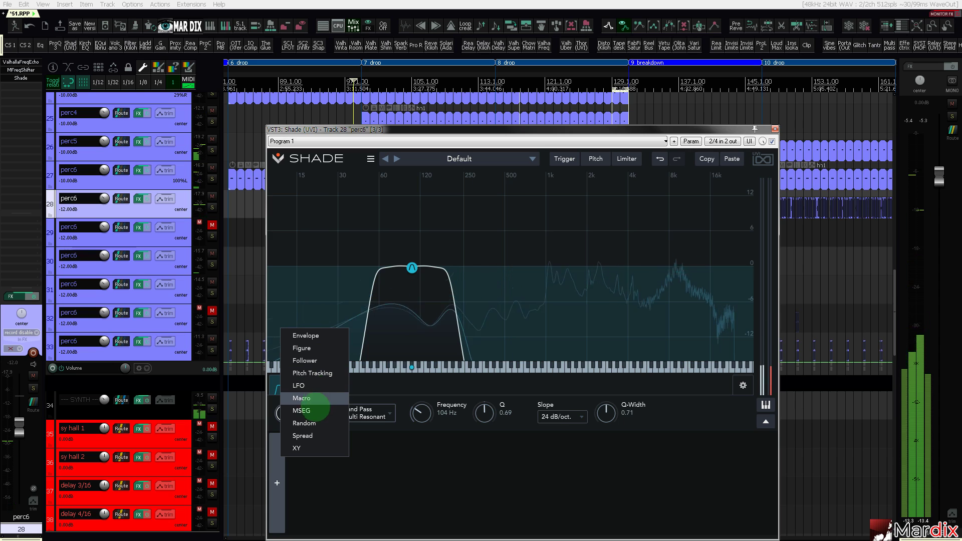
pyautogui.click(312, 387)
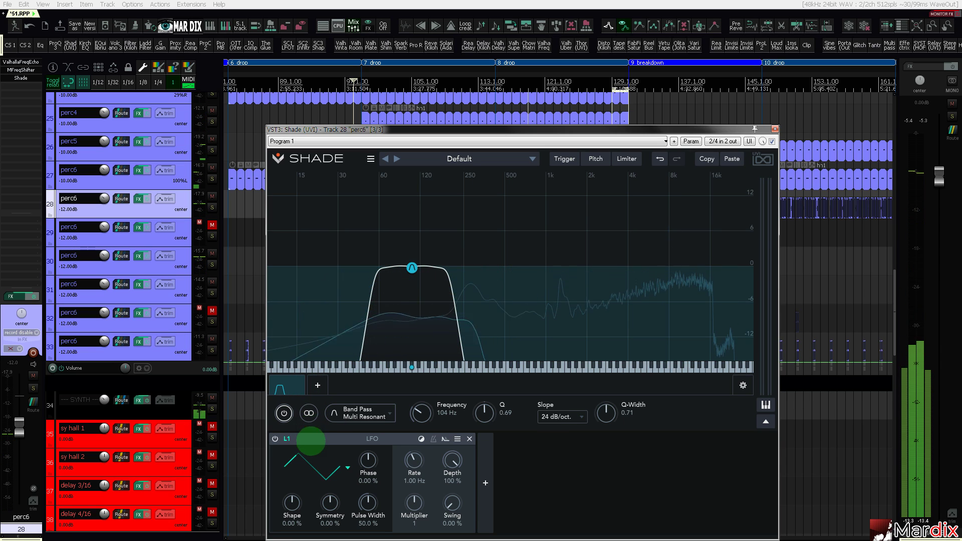
pyautogui.click(433, 439)
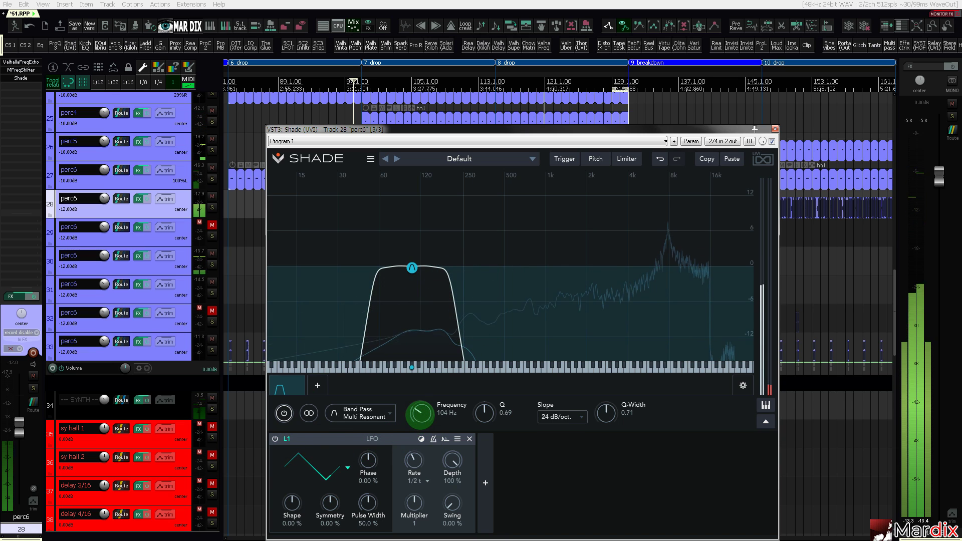
pyautogui.moveTo(286, 439); pyautogui.dragTo(412, 414)
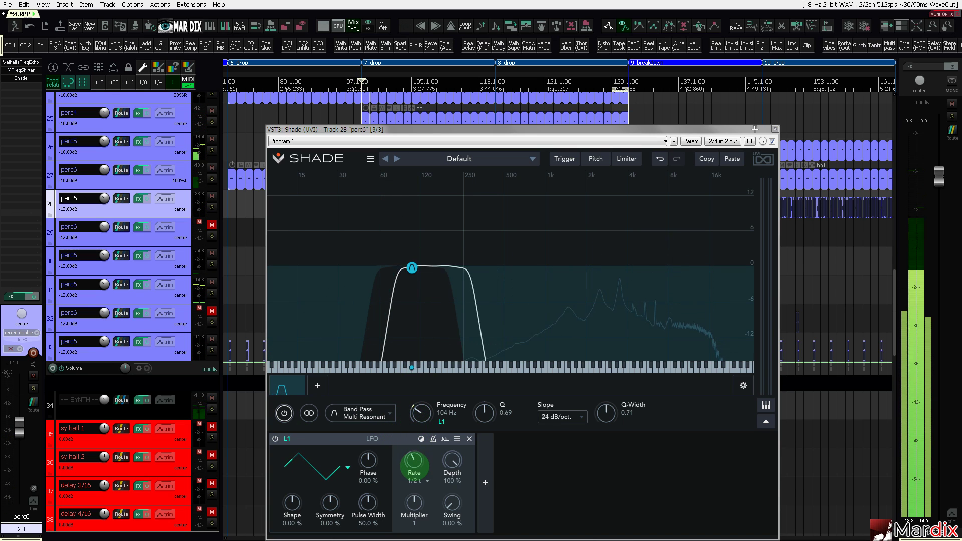
# Widen the LFO's modulation of the filter frequency and set the LFO rate to 1/4 d.
pyautogui.moveTo(415, 457); pyautogui.dragTo(415, 464)
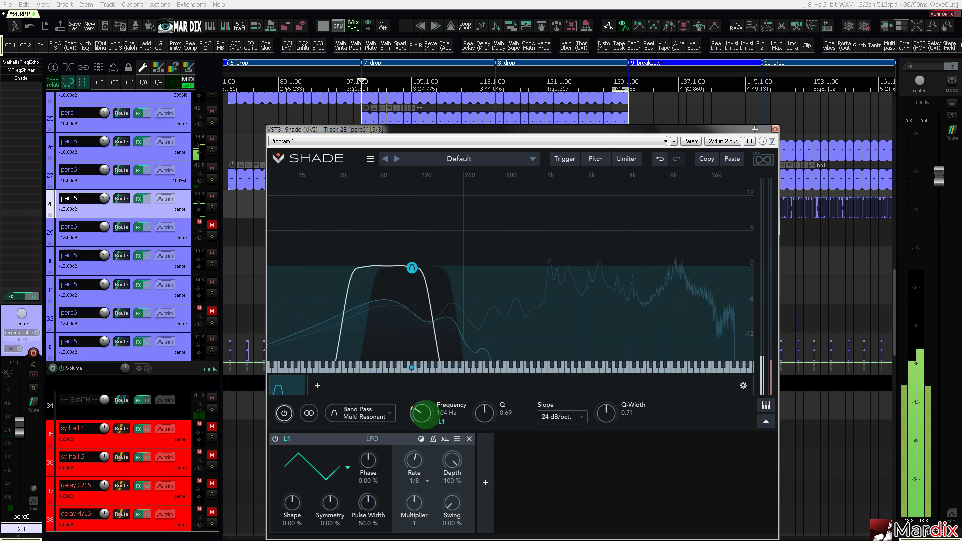
pyautogui.moveTo(442, 422); pyautogui.dragTo(446, 404)
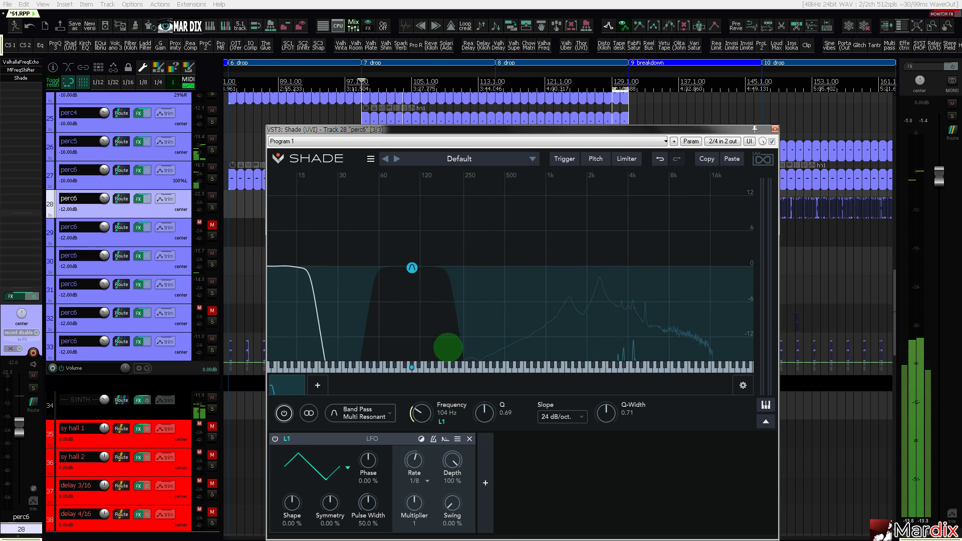
pyautogui.moveTo(403, 462); pyautogui.dragTo(413, 471)
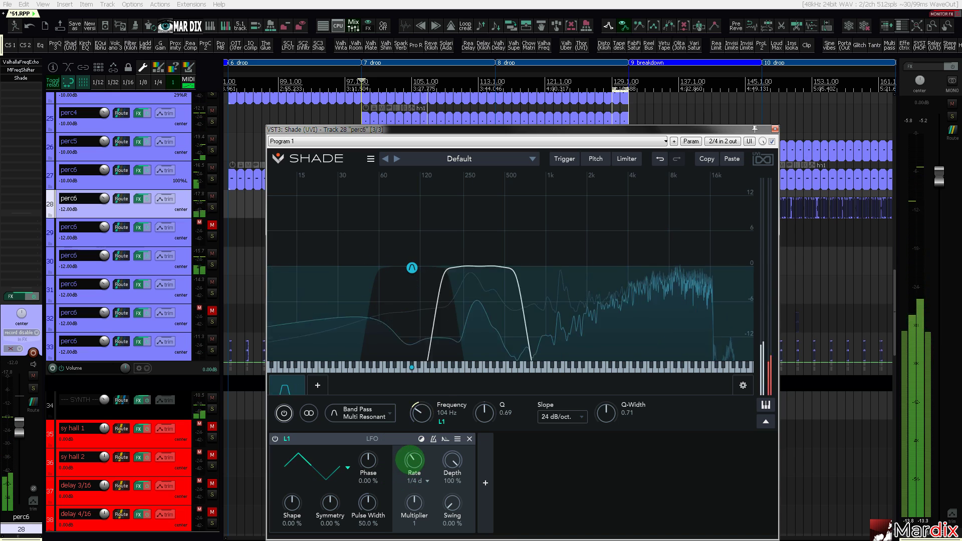
# Add a Figure modulator with 43.7% shape, assign X1 to the LFO's symmetry, and set the filter frequency to 273 Hz.
pyautogui.click(488, 464)
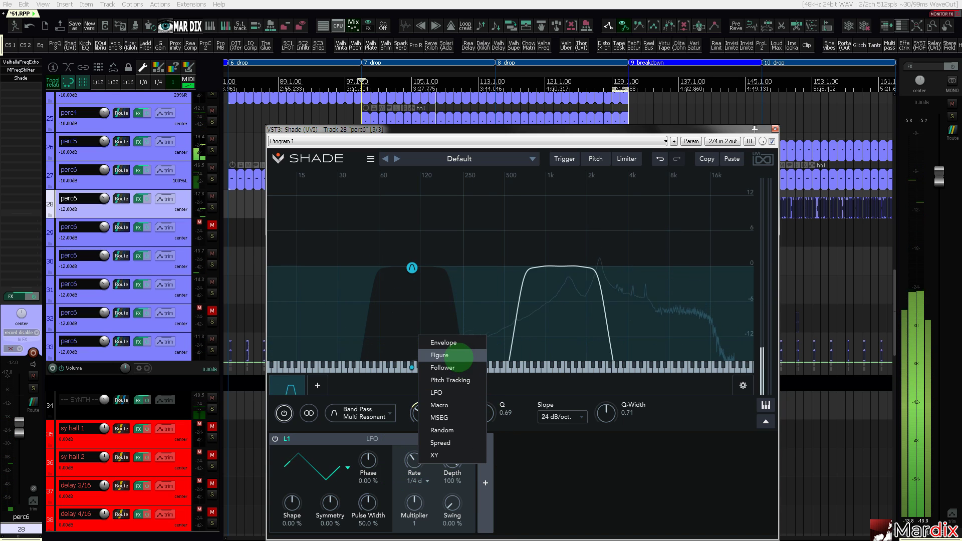
pyautogui.click(457, 356)
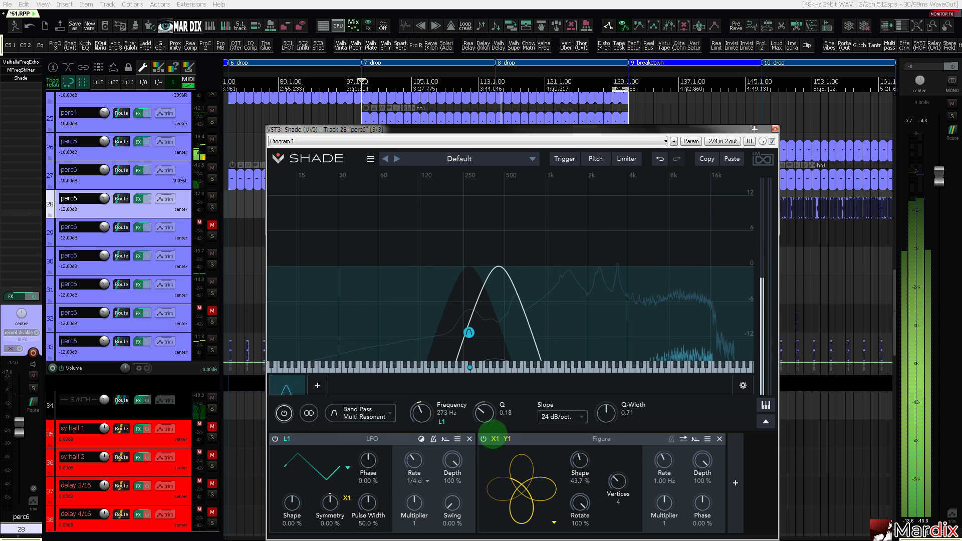
# Set the filter's Q to 1.02, slope to 96 dB/oct and Q-Width to 0.71, with Y1 modulating Q-Width.
pyautogui.moveTo(497, 371); pyautogui.dragTo(499, 401)
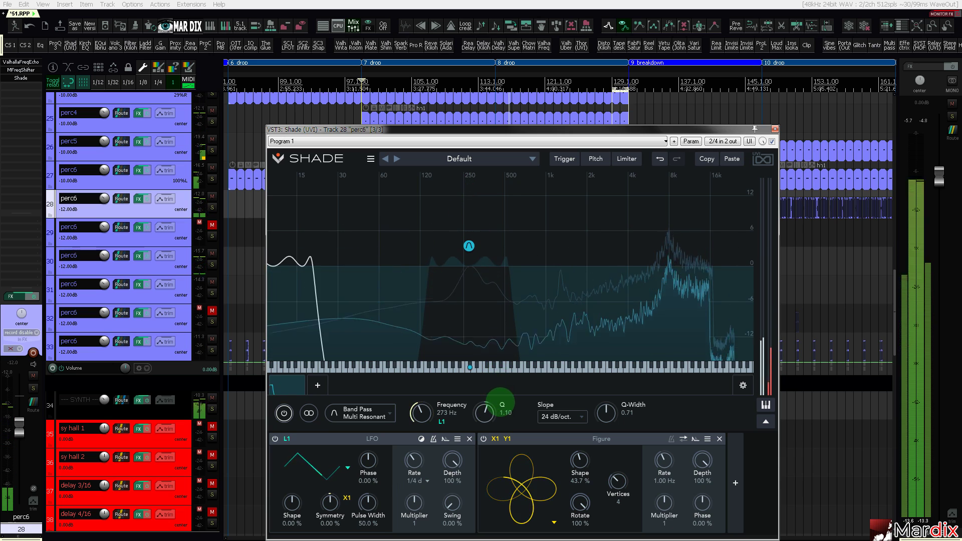
pyautogui.click(576, 417)
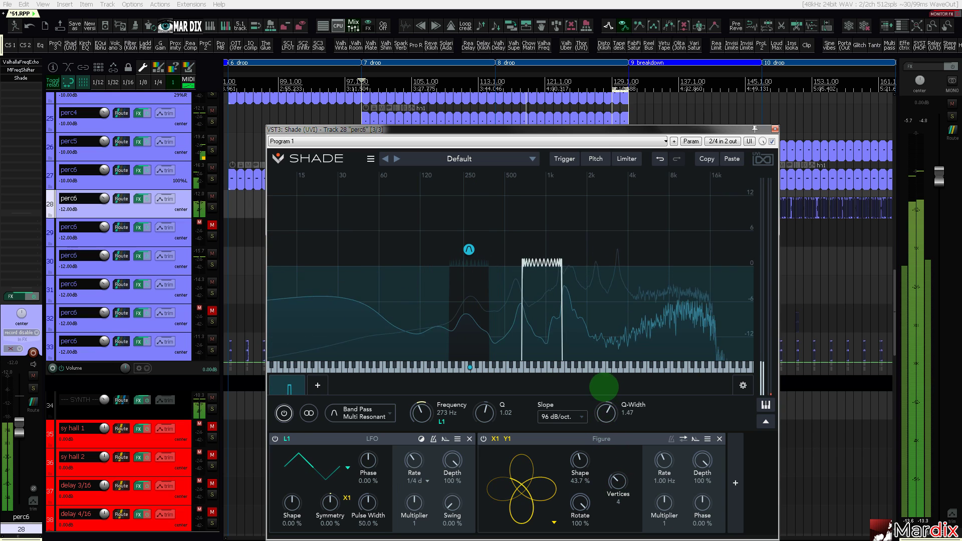
pyautogui.moveTo(602, 357); pyautogui.dragTo(605, 412)
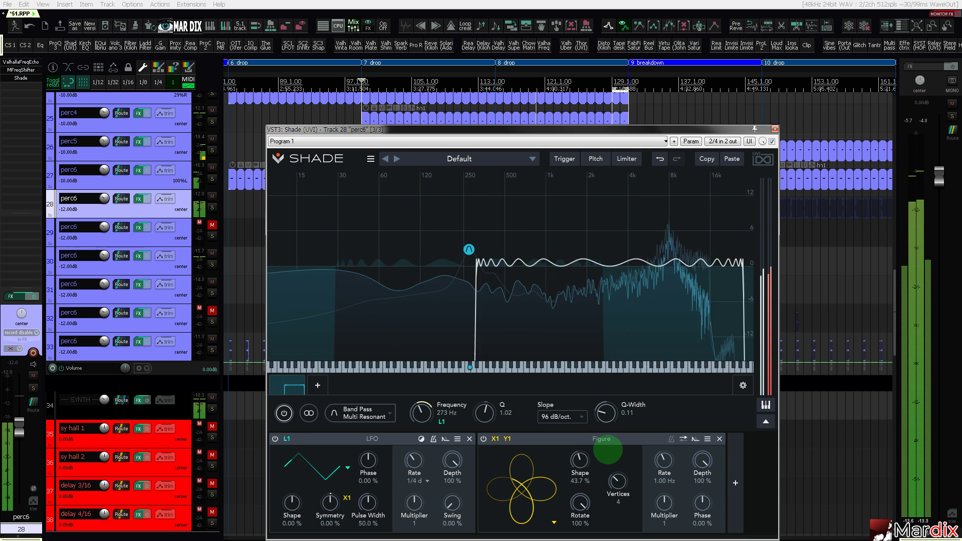
pyautogui.moveTo(607, 448); pyautogui.dragTo(607, 412)
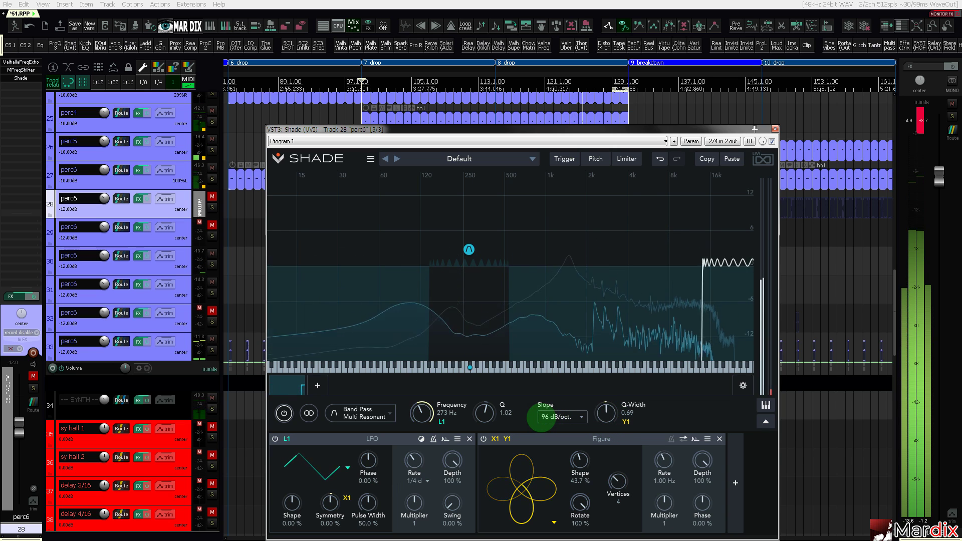
pyautogui.moveTo(603, 131); pyautogui.dragTo(574, 1)
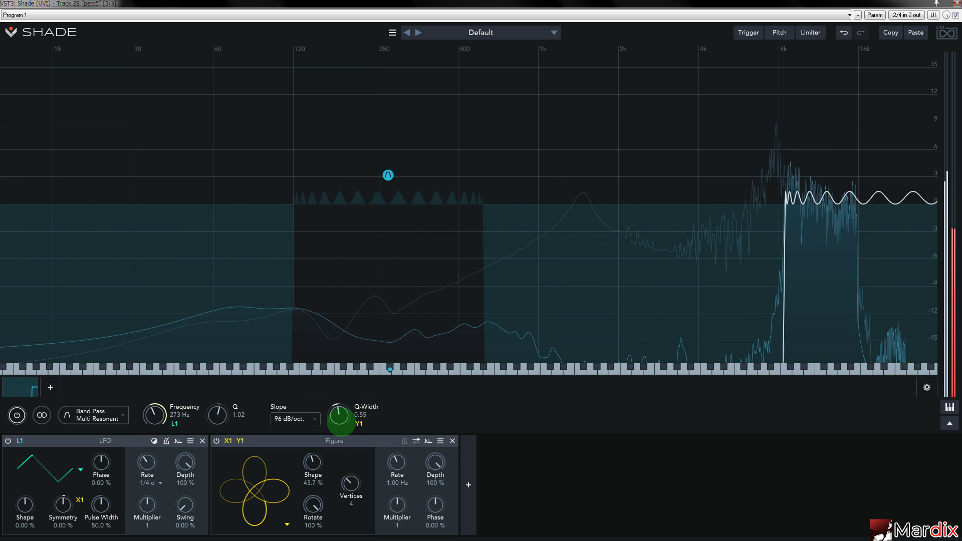
pyautogui.moveTo(337, 413)
pyautogui.mouseDown()
pyautogui.moveTo(341, 435)
pyautogui.moveTo(342, 413)
pyautogui.mouseUp()
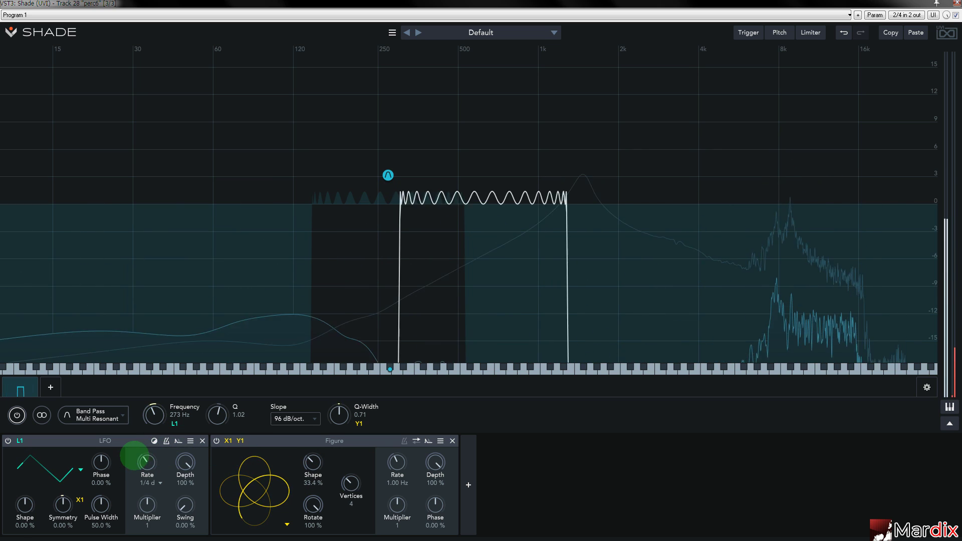
# Give the LFO a sine waveform with 20% shape, sync the Figure rate at 1/1 d, and close Shade.
pyautogui.click(80, 470)
pyautogui.click(116, 481)
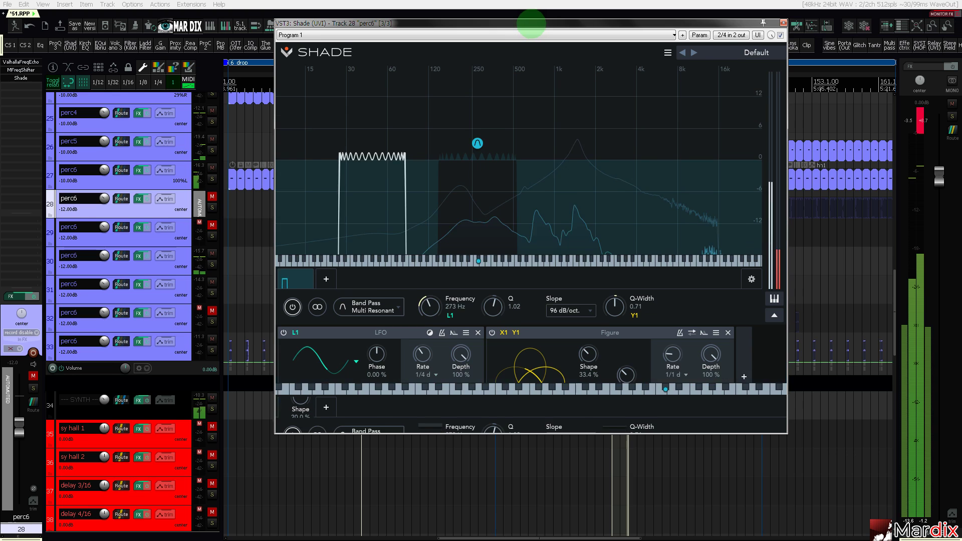
pyautogui.moveTo(531, 23); pyautogui.dragTo(524, 96)
pyautogui.press('Escape')
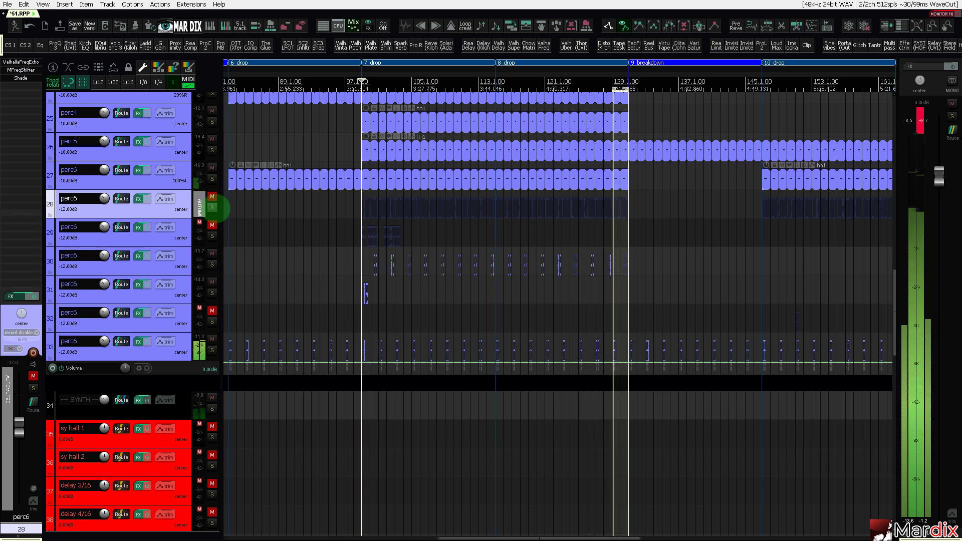
# Unmute the automuted perc6 track 28 and restart playback from the start of region 7.
pyautogui.press('space')
pyautogui.press('space')
pyautogui.press('space')
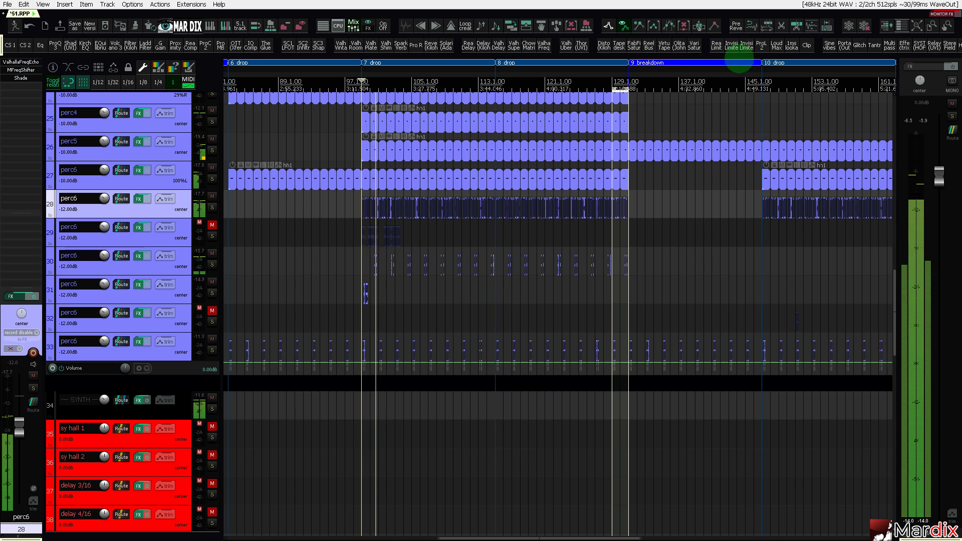
# Add ReaLimit after Shade on perc6 track 28 and solo the track.
pyautogui.click(716, 45)
pyautogui.moveTo(297, 35); pyautogui.dragTo(604, 292)
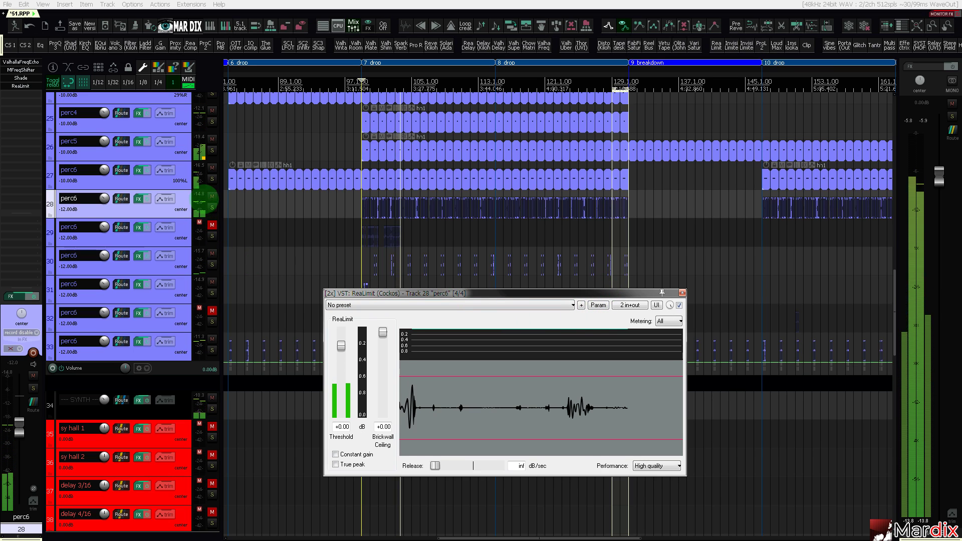
pyautogui.click(212, 208)
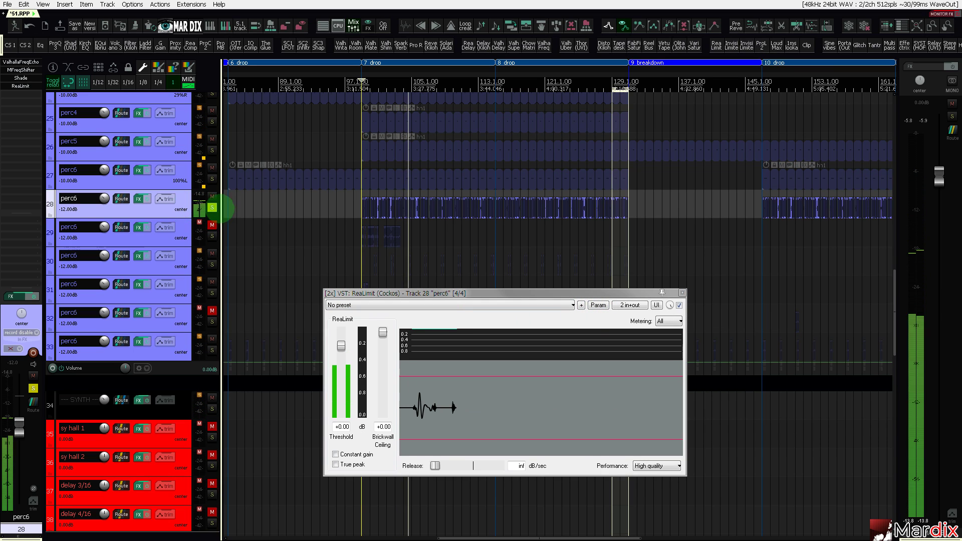
# Reopen Shade on track 28, change the filter to Band Pass Resonant, and reset its Q to 0.71.
pyautogui.click(26, 93)
pyautogui.click(20, 79)
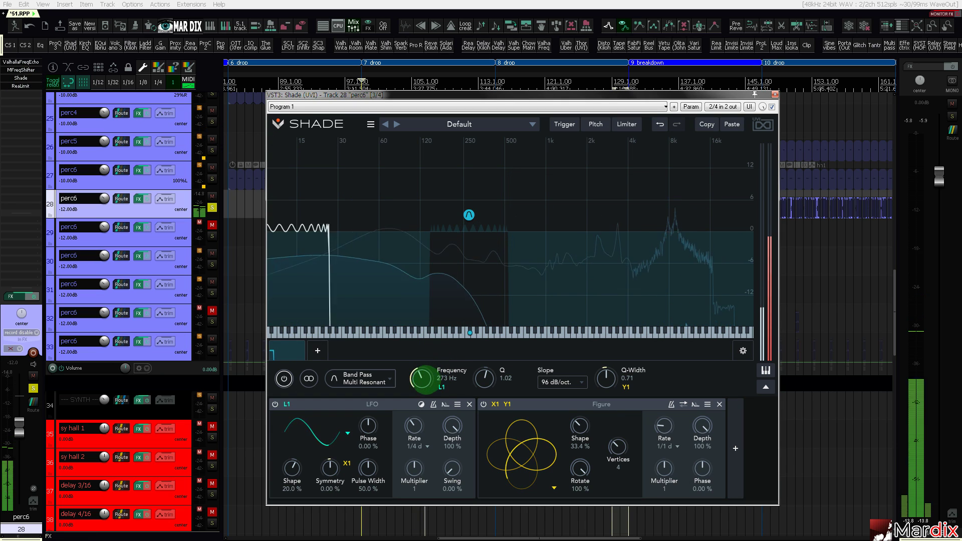
pyautogui.click(372, 376)
pyautogui.moveTo(363, 435)
pyautogui.click(432, 423)
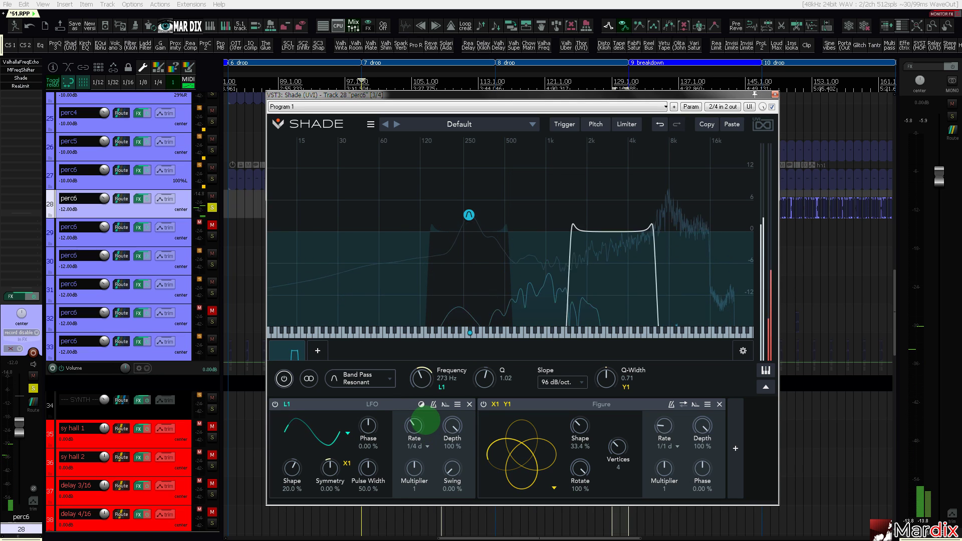
pyautogui.doubleClick(487, 380)
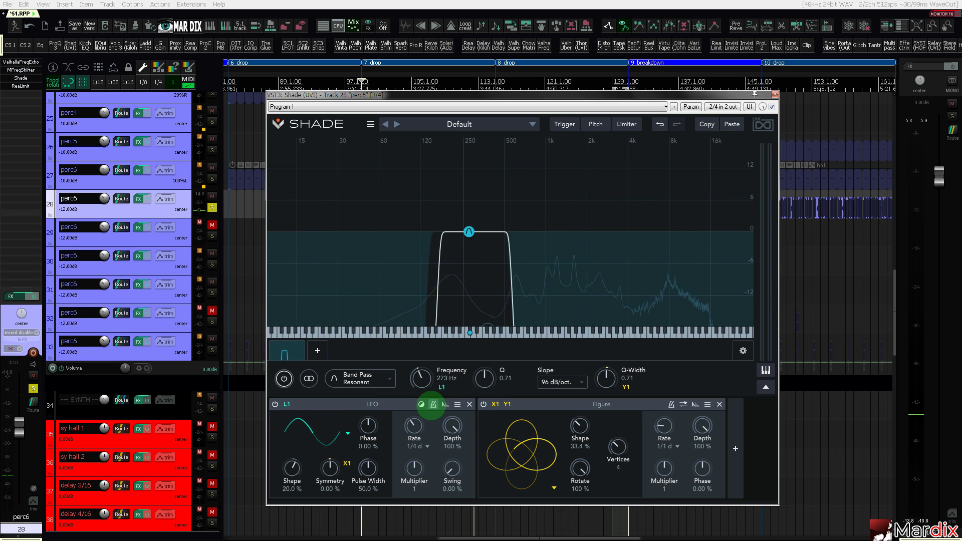
# Set Shade's LFO rate to 8x and move the plugin window clear of track 28's items.
pyautogui.moveTo(413, 427); pyautogui.dragTo(416, 443)
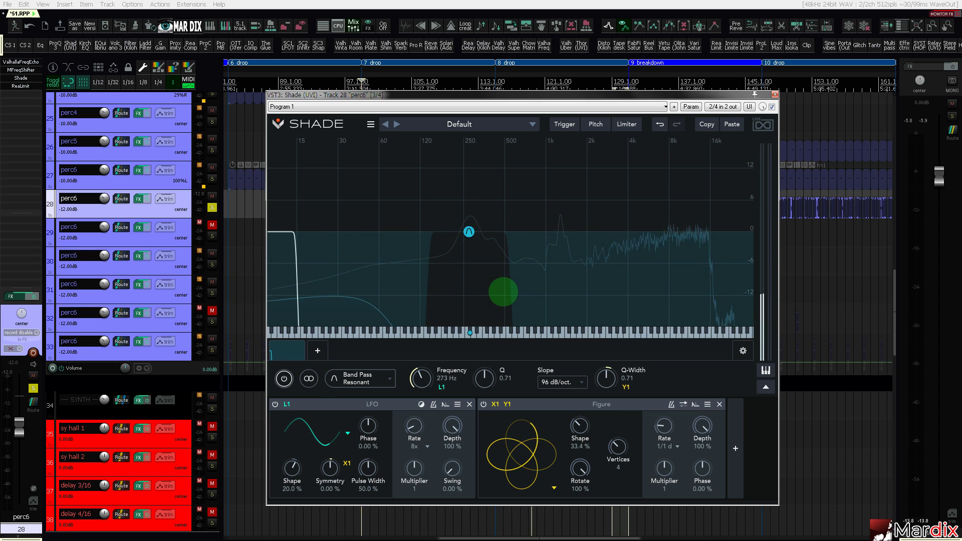
pyautogui.moveTo(506, 93); pyautogui.dragTo(517, 228)
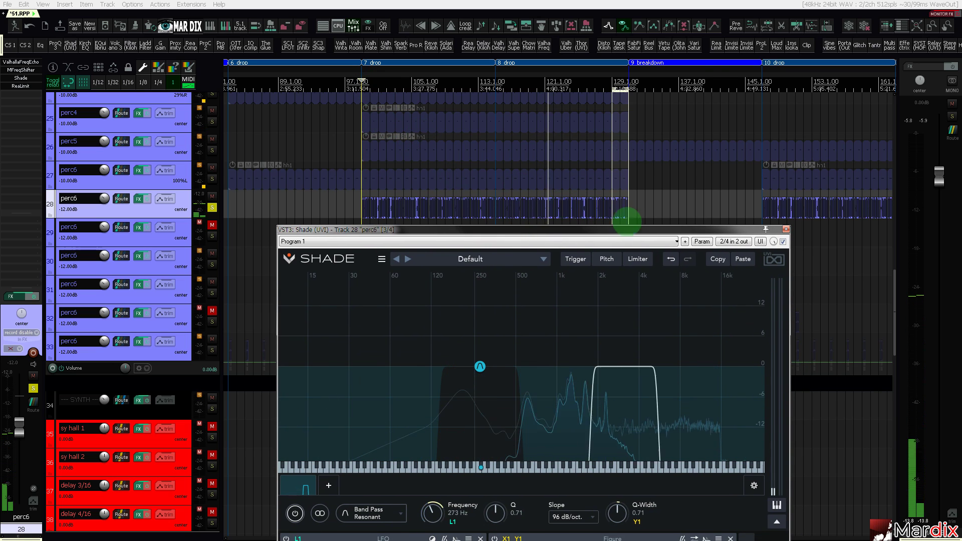
# Close the Shade window, unsolo perc6 track 28, and restart playback of the full mix from the start of region 7.
pyautogui.moveTo(716, 227); pyautogui.dragTo(653, 106)
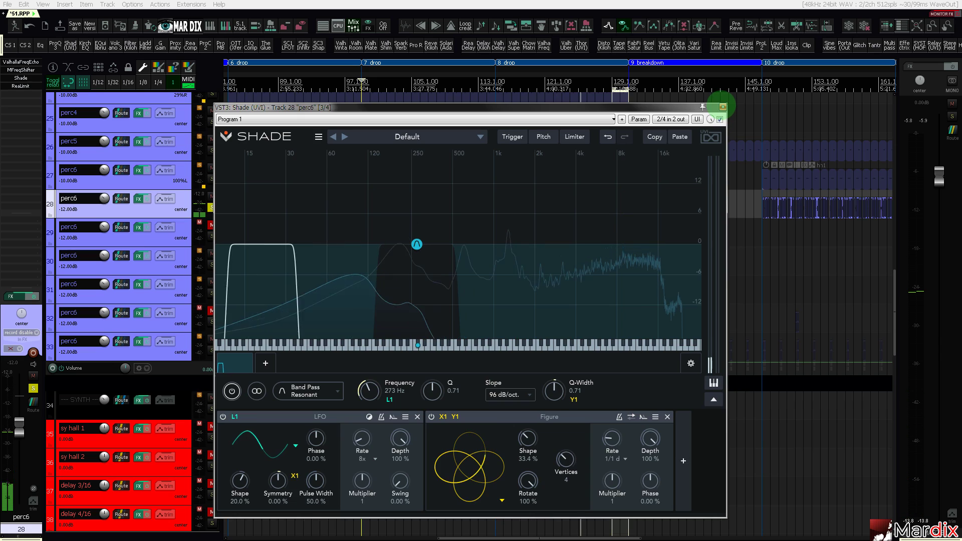
pyautogui.click(722, 107)
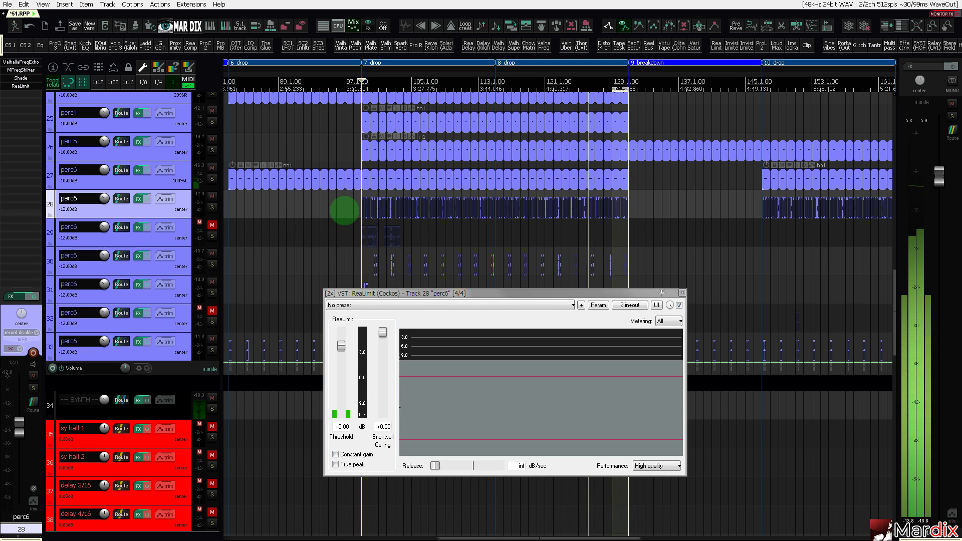
pyautogui.scroll(3, 361, 200)
pyautogui.click(372, 87)
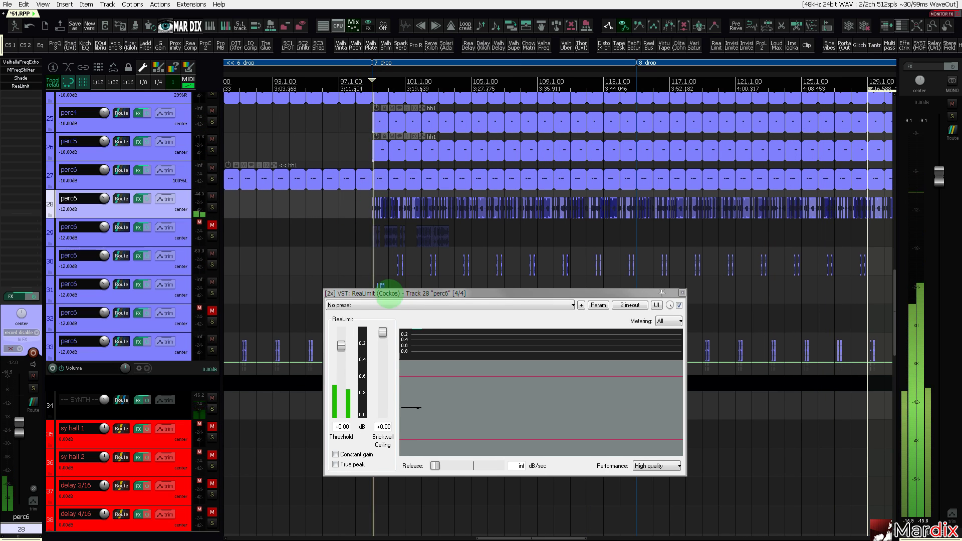
# Load the -3 db preset in ReaLimit on perc6 track 28 and close the plugin window.
pyautogui.click(393, 294)
pyautogui.moveTo(393, 296); pyautogui.dragTo(370, 297)
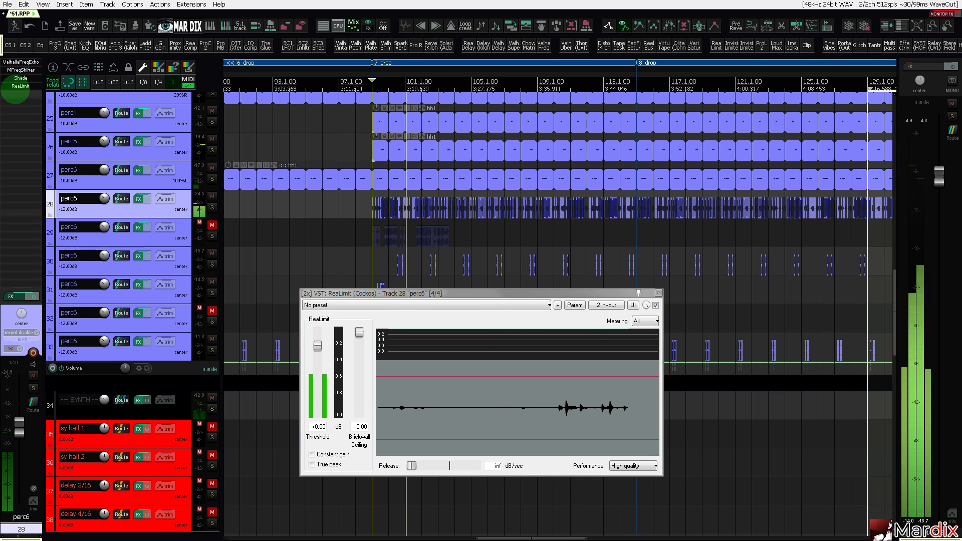
pyautogui.click(20, 87)
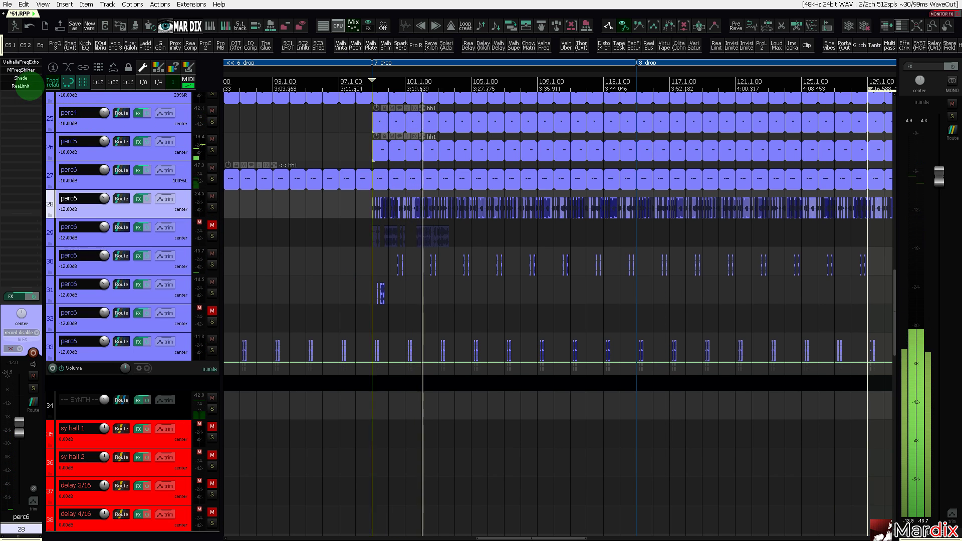
pyautogui.click(20, 86)
pyautogui.click(402, 306)
pyautogui.click(399, 326)
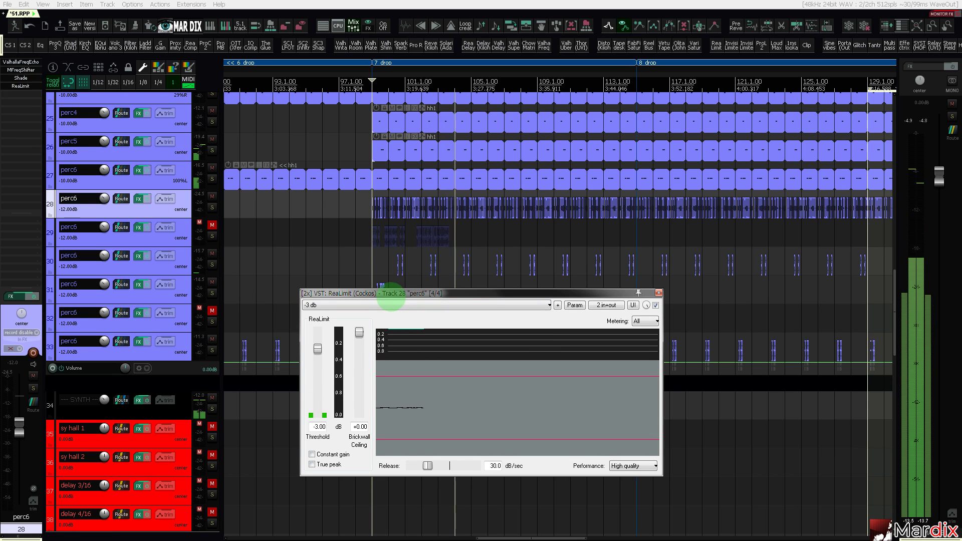
pyautogui.moveTo(391, 300); pyautogui.dragTo(395, 307)
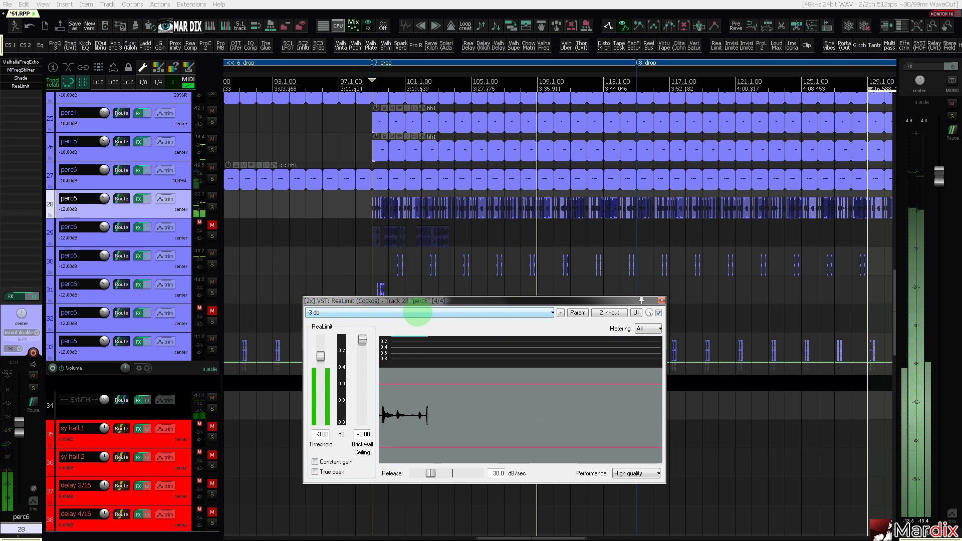
pyautogui.moveTo(505, 300); pyautogui.dragTo(516, 299)
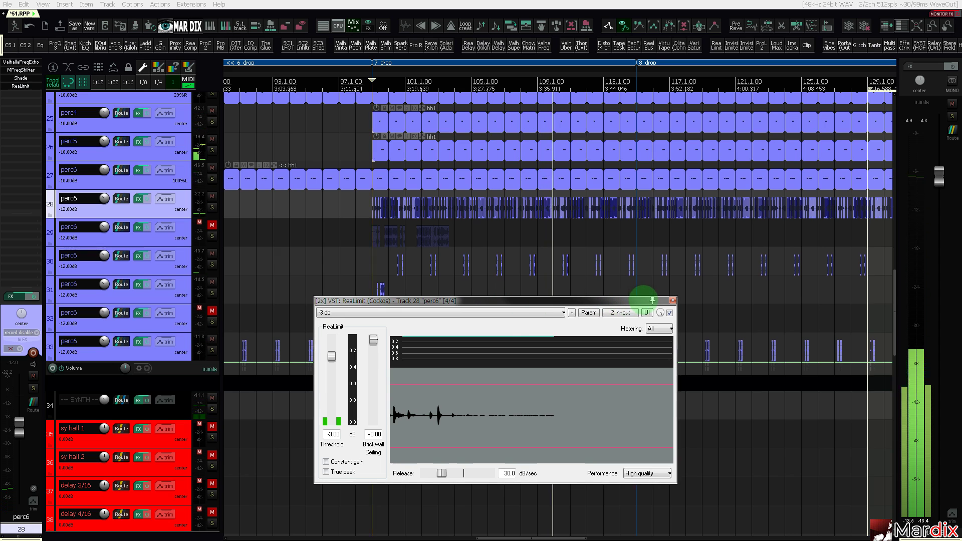
pyautogui.click(672, 300)
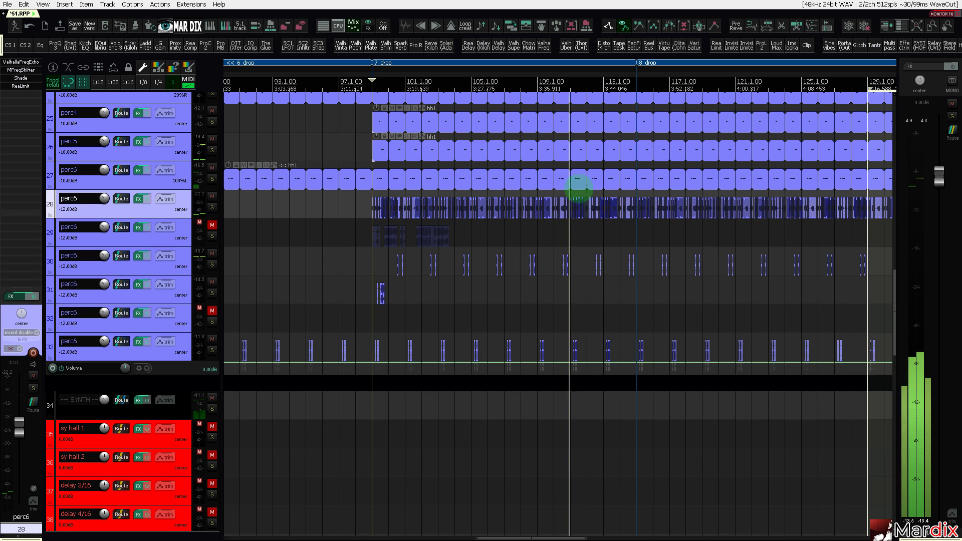
# Audition perc6 track 33 by toggling its solo on and off against the full mix.
pyautogui.scroll(-5, 498, 71)
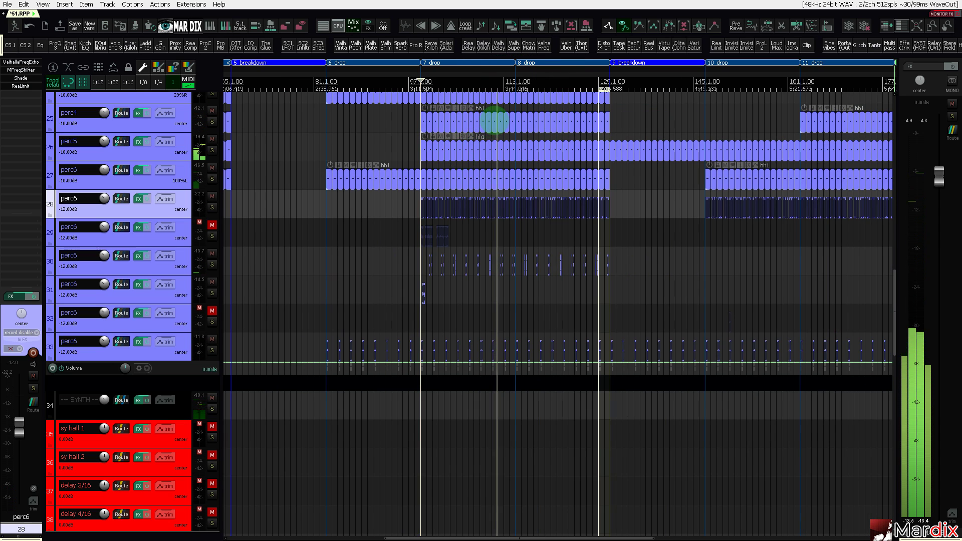
pyautogui.scroll(-2, 494, 122)
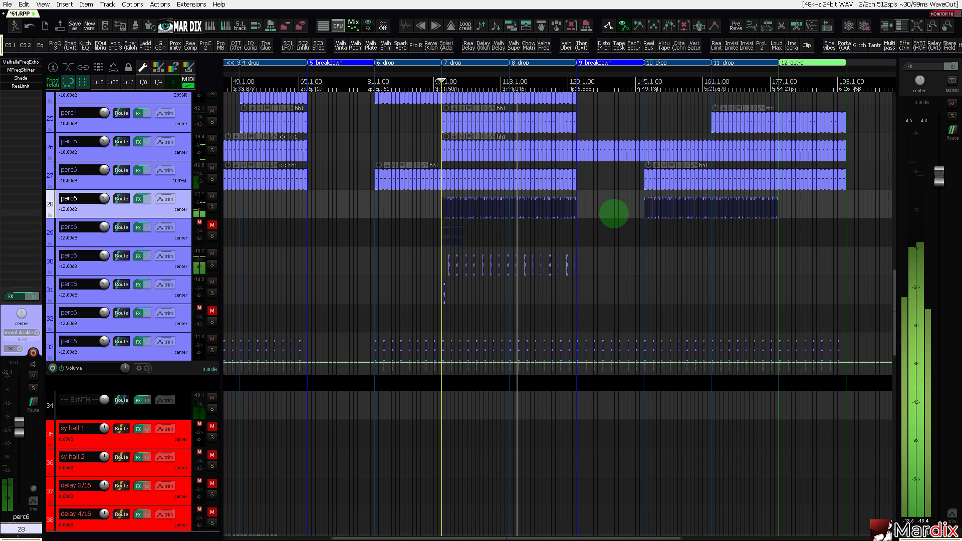
pyautogui.scroll(1, 551, 265)
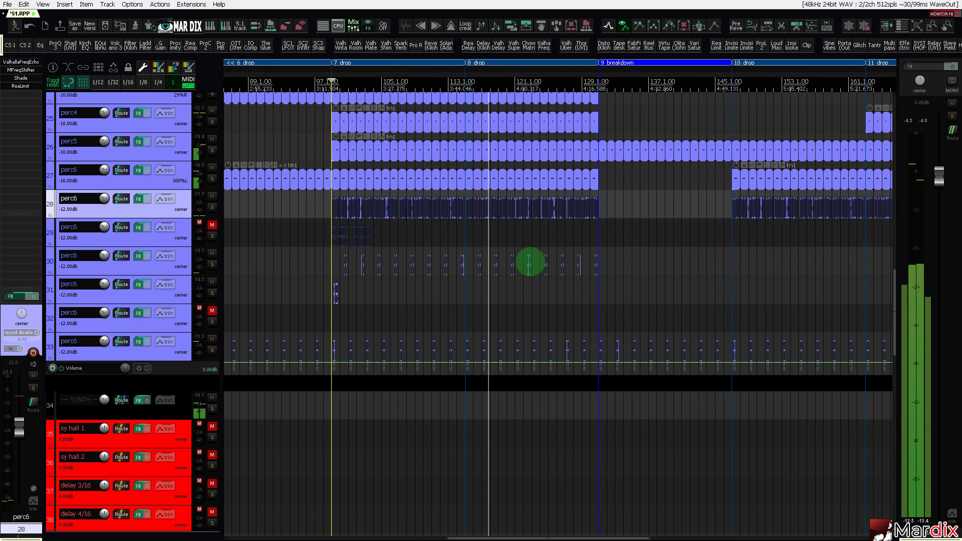
pyautogui.scroll(1, 528, 260)
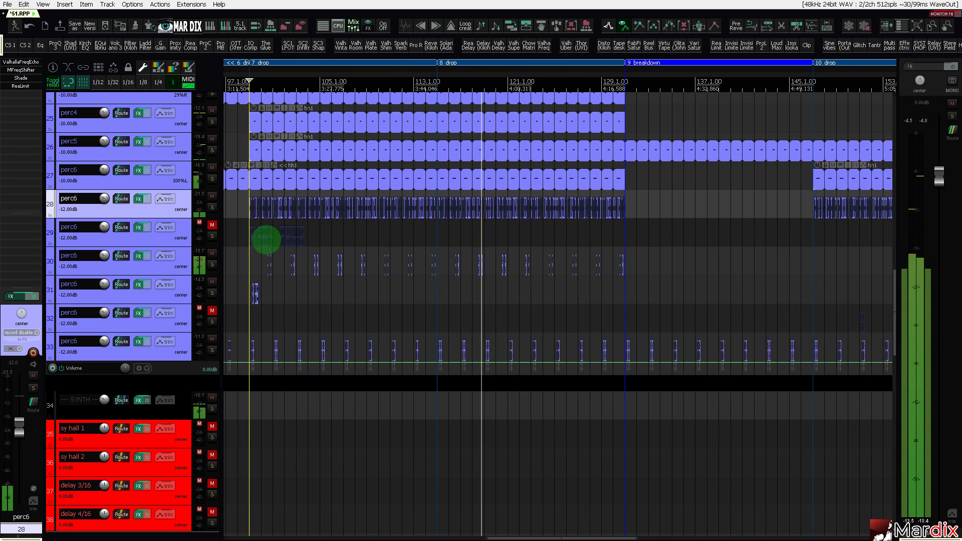
pyautogui.click(212, 350)
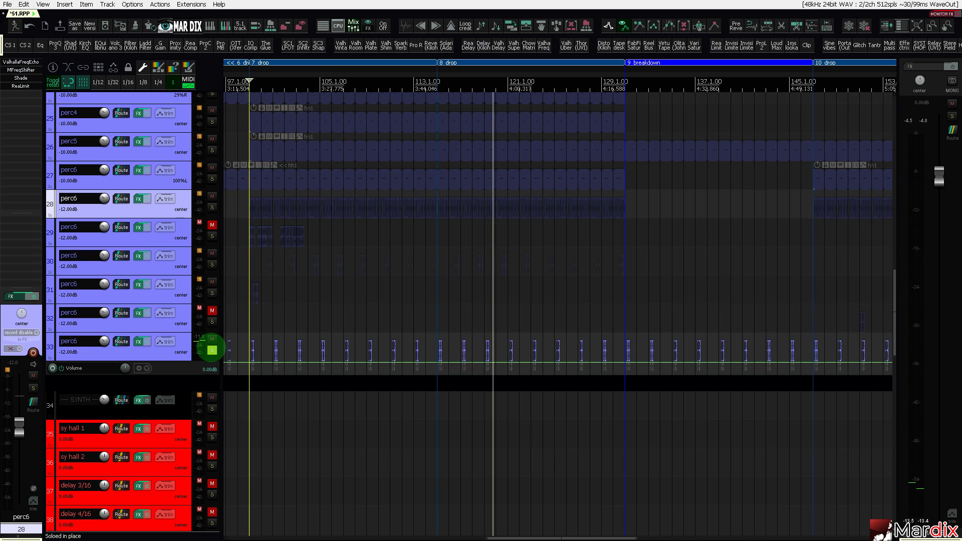
pyautogui.click(211, 349)
pyautogui.click(212, 350)
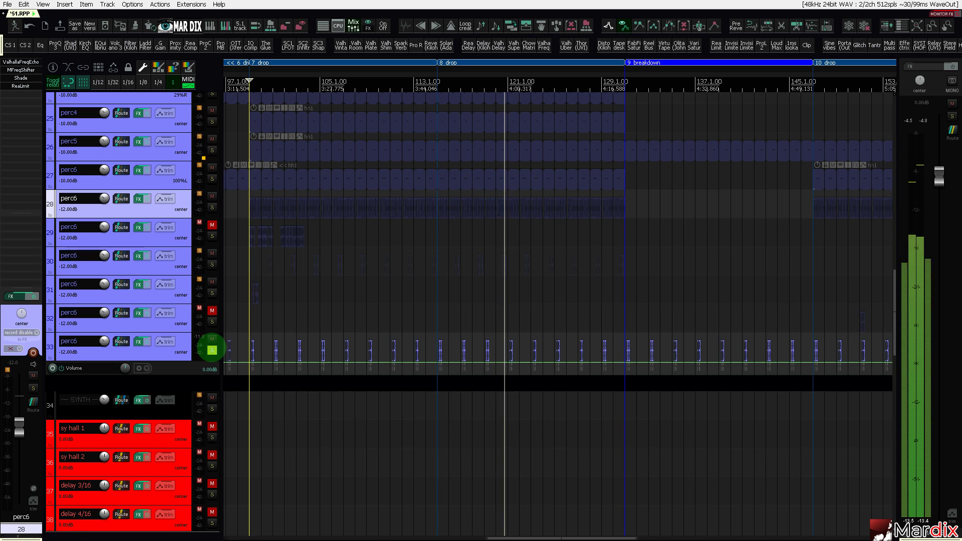
pyautogui.click(212, 350)
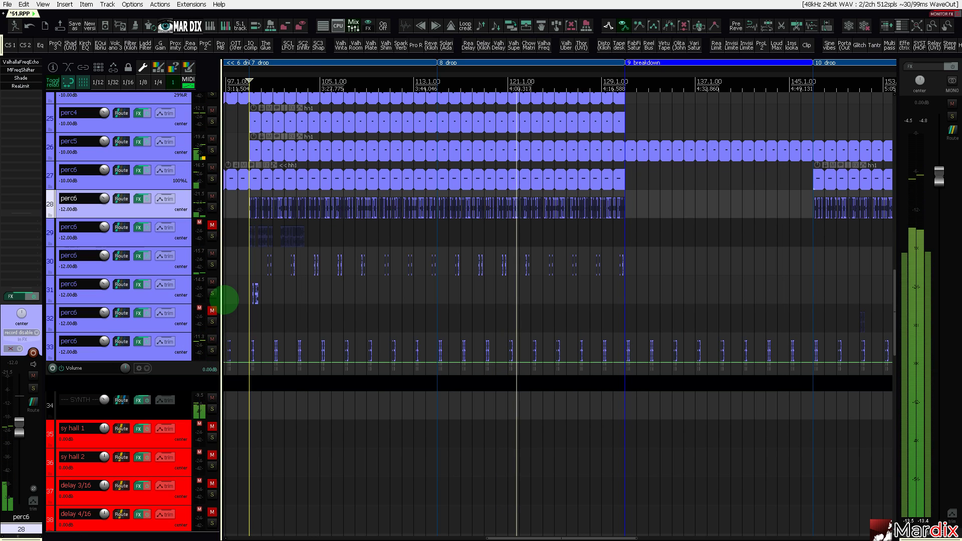
# Compare the mix with hh2 track 19's solo toggled, select that track, and save the project.
pyautogui.scroll(3, 210, 287)
pyautogui.scroll(5, 211, 286)
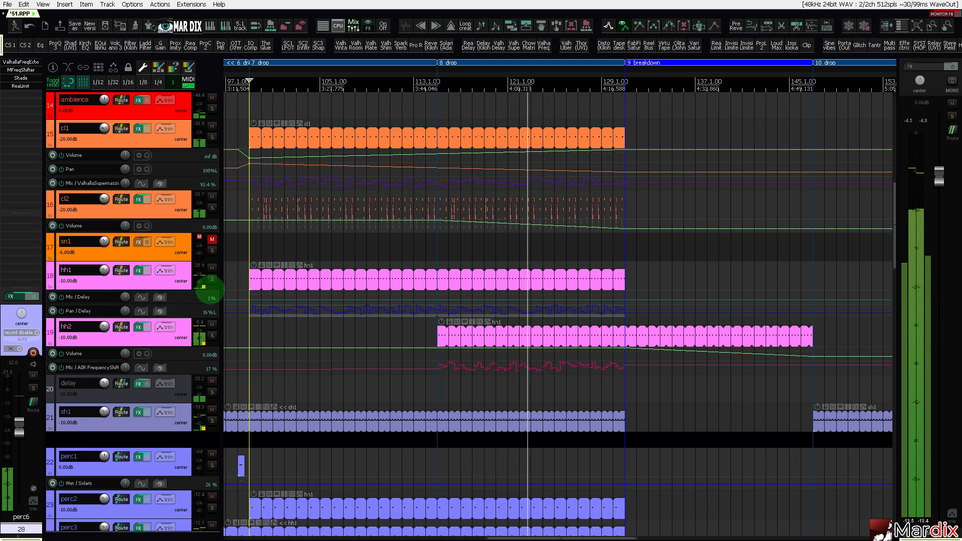
pyautogui.click(212, 335)
pyautogui.click(212, 335)
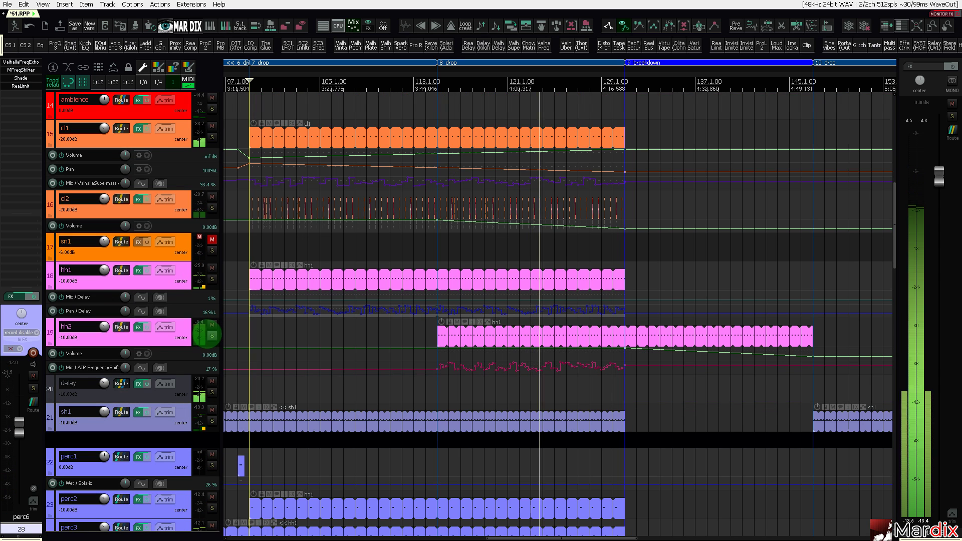
pyautogui.click(183, 332)
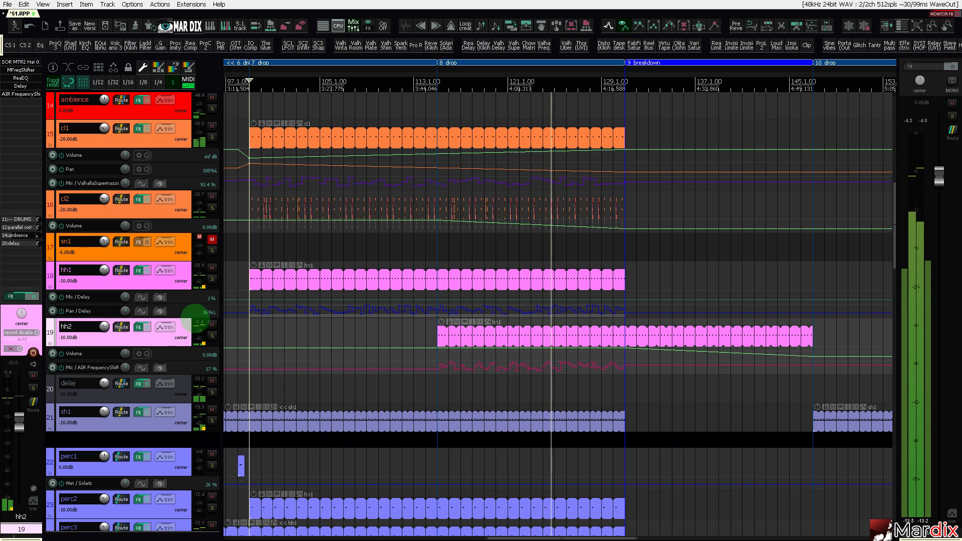
pyautogui.click(9, 5)
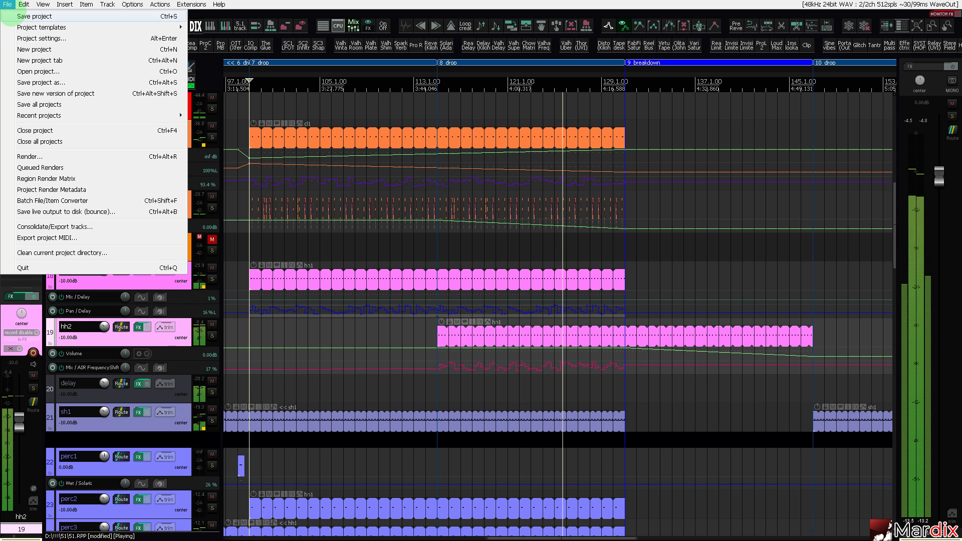
pyautogui.click(15, 15)
# Review the percussion arrangement from region 7 to the outro while the end of region 8 plays into the breakdown.
pyautogui.moveTo(509, 69); pyautogui.dragTo(478, 70)
pyautogui.scroll(-5, 189, 186)
pyautogui.scroll(5, 188, 187)
pyautogui.scroll(-10, 187, 188)
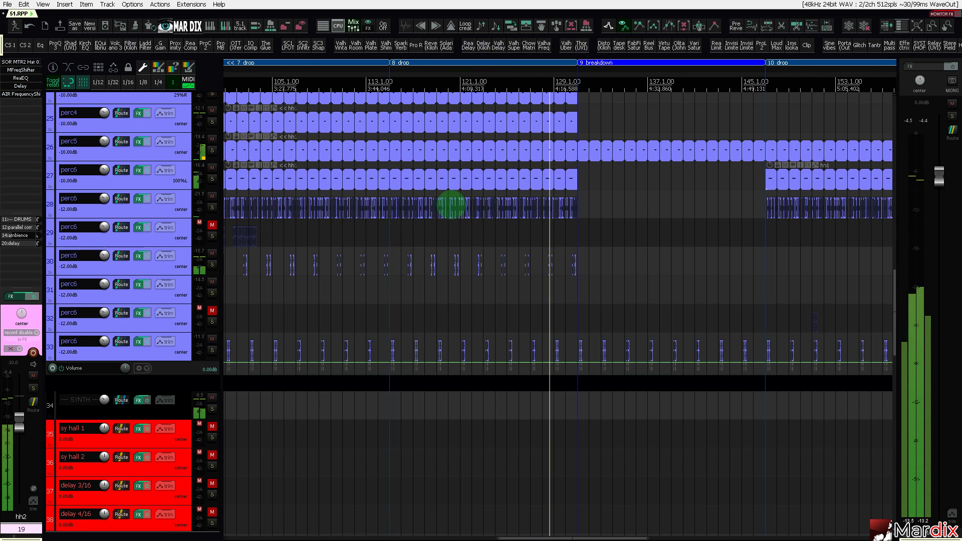
pyautogui.scroll(-3, 446, 205)
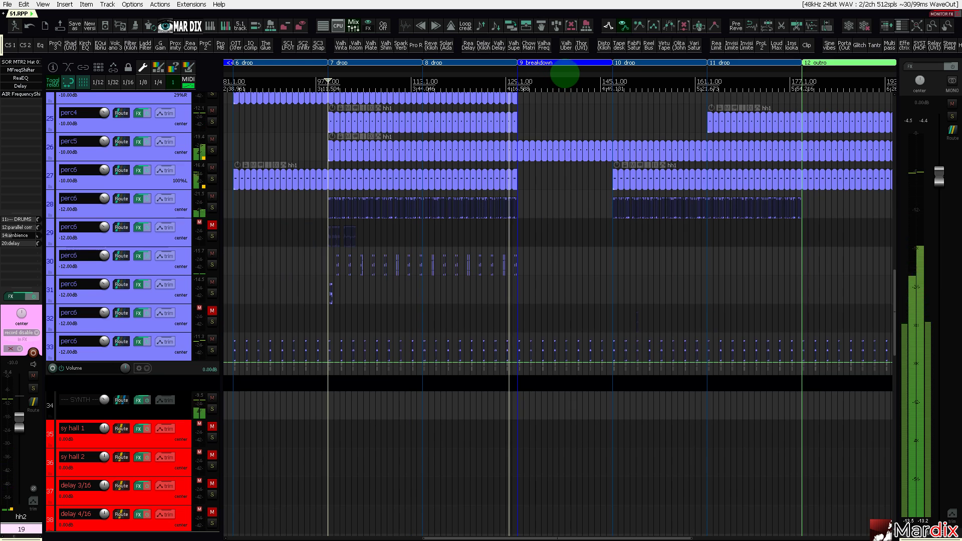
pyautogui.moveTo(565, 75); pyautogui.dragTo(528, 75)
pyautogui.scroll(2, 510, 137)
pyautogui.scroll(-2, 510, 139)
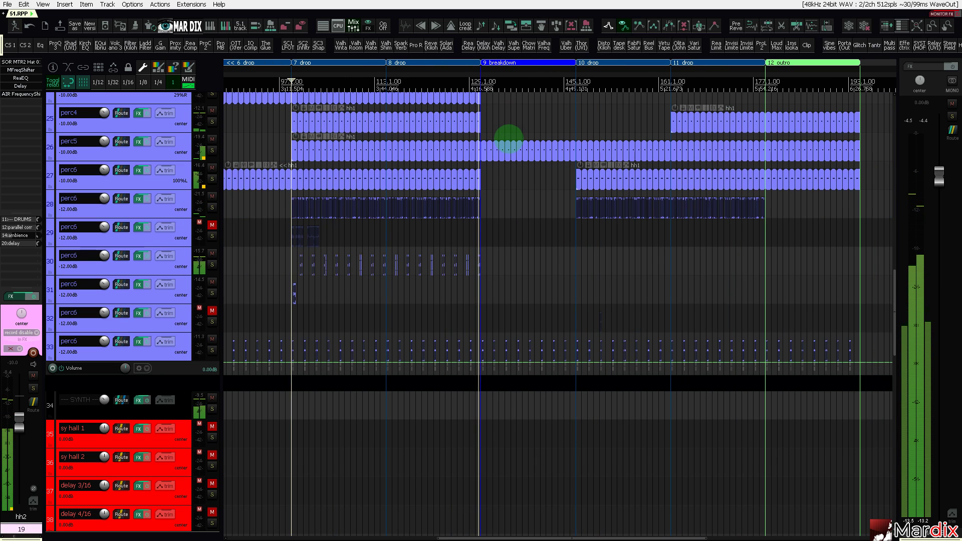
pyautogui.moveTo(537, 69); pyautogui.dragTo(526, 70)
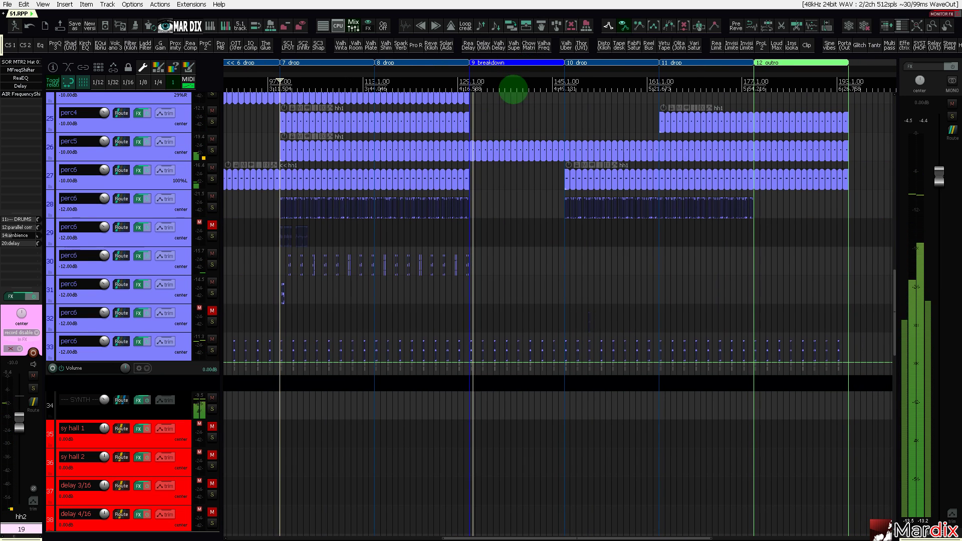
pyautogui.scroll(-2, 281, 154)
pyautogui.scroll(5, 99, 176)
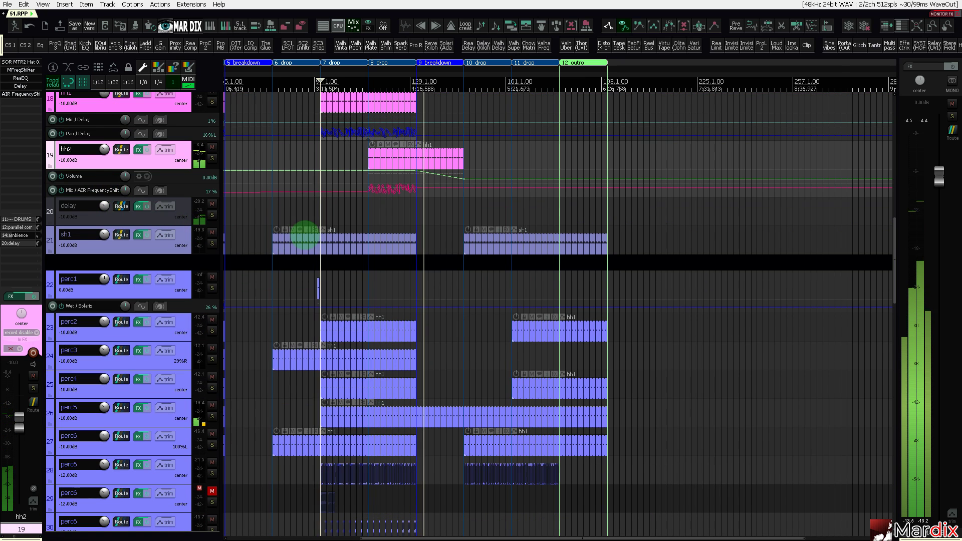
# Trim the sh1 shaker item on track 21 to end at the start of region 8 and play across that transition.
pyautogui.click(400, 238)
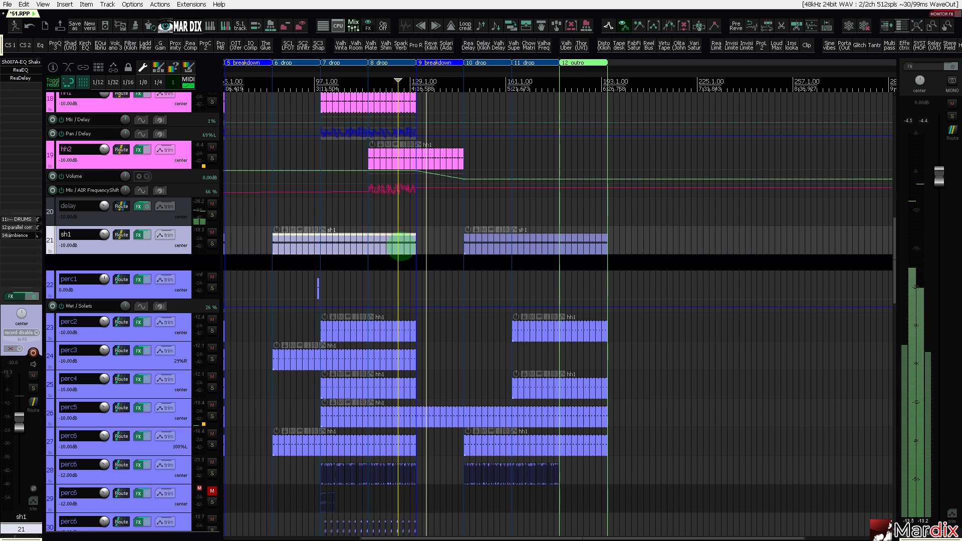
pyautogui.scroll(3, 393, 238)
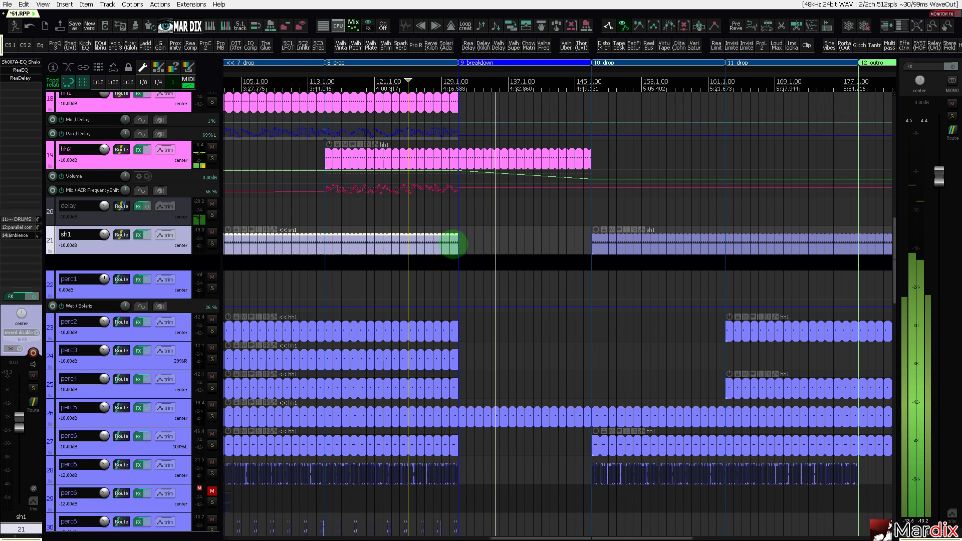
pyautogui.moveTo(457, 244); pyautogui.dragTo(354, 237)
pyautogui.scroll(3, 319, 244)
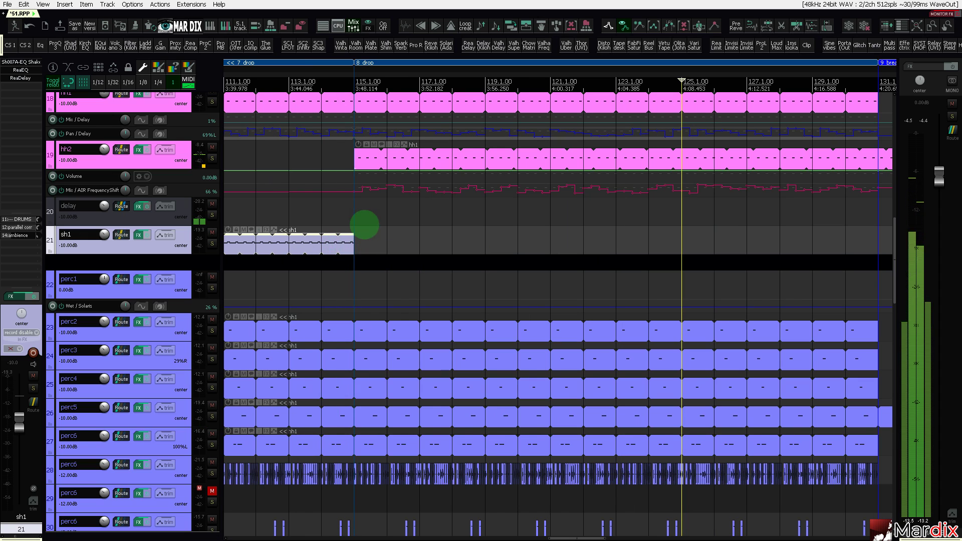
pyautogui.click(330, 216)
pyautogui.scroll(-2, 329, 216)
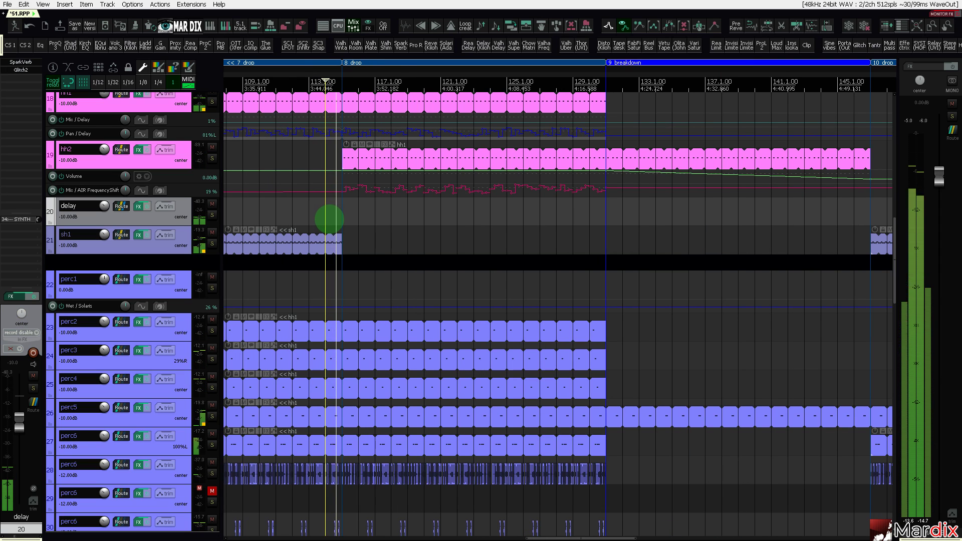
pyautogui.scroll(-3, 330, 218)
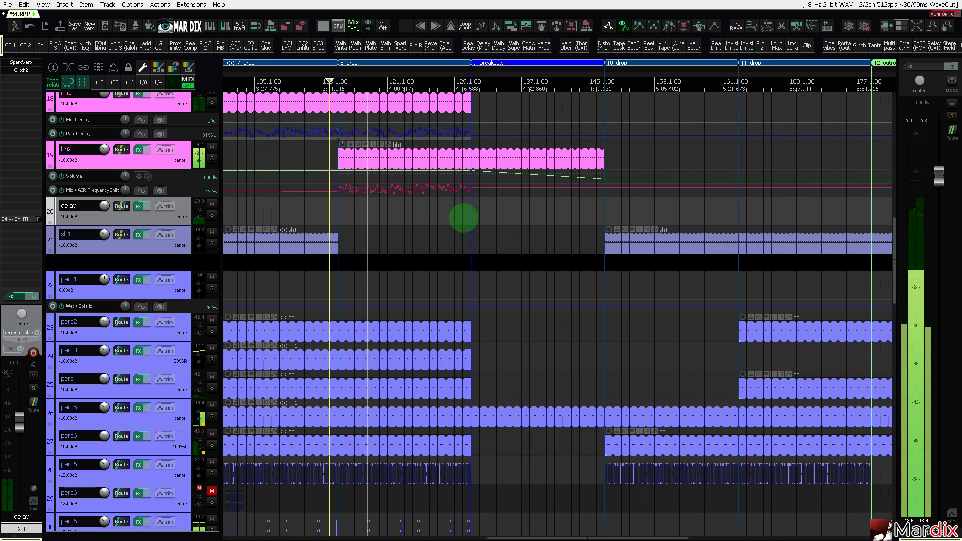
# Play the transition into the region 9 breakdown and the one from the breakdown into the region 10 drop.
pyautogui.click(464, 218)
pyautogui.moveTo(552, 74); pyautogui.dragTo(508, 77)
pyautogui.click(517, 77)
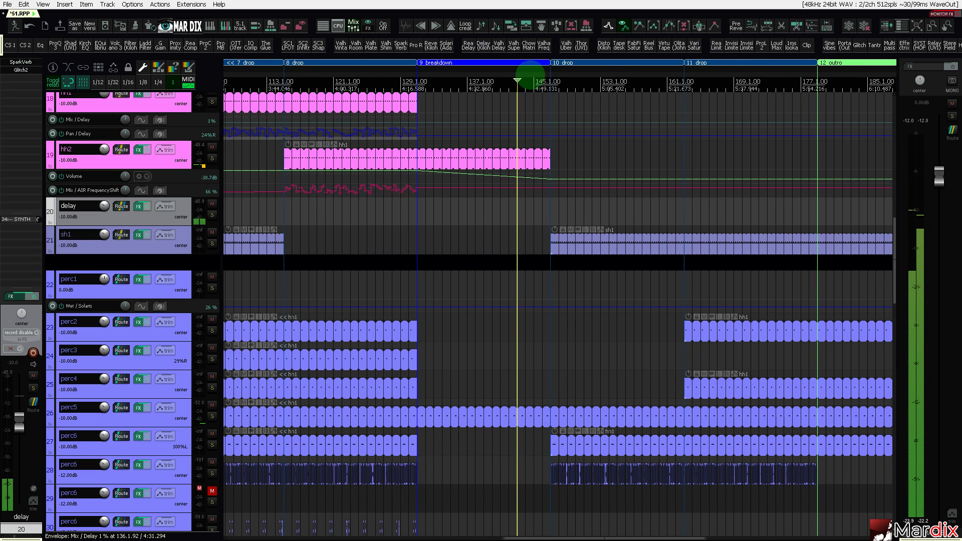
pyautogui.hscroll(2, 530, 80)
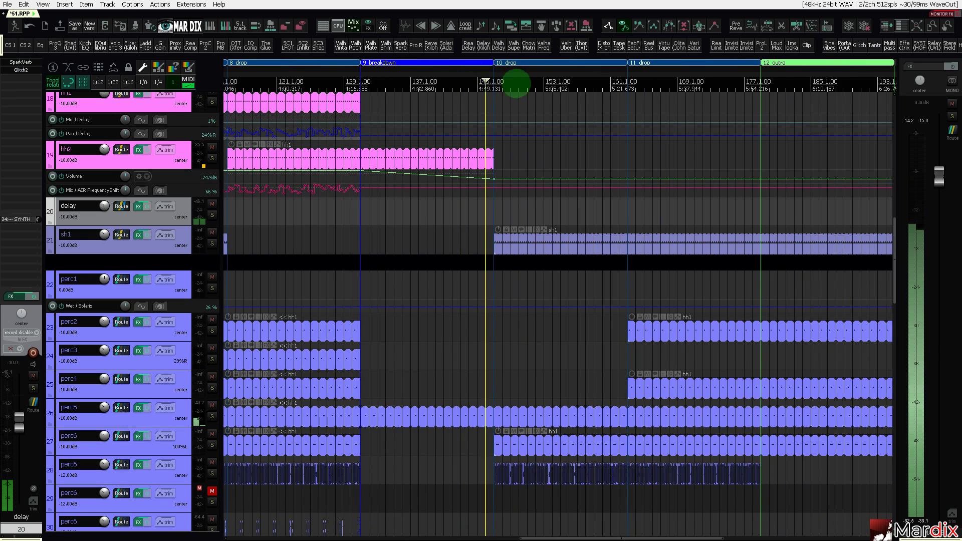
pyautogui.hscroll(2, 530, 83)
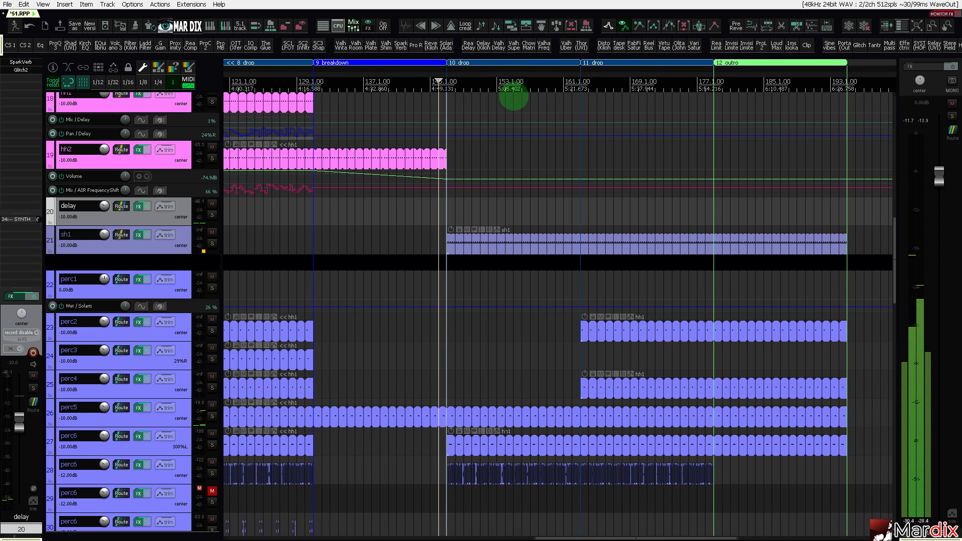
pyautogui.hscroll(1, 511, 78)
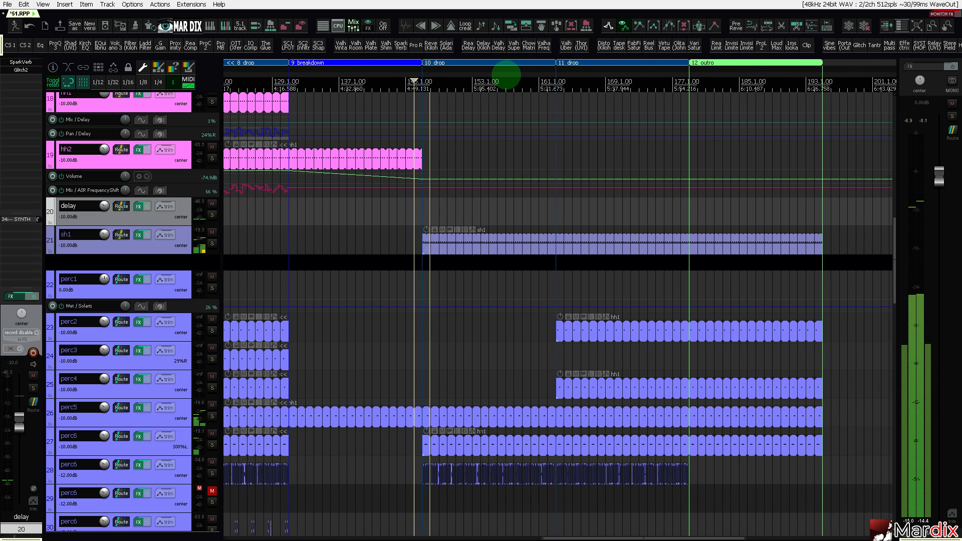
pyautogui.hscroll(1, 516, 75)
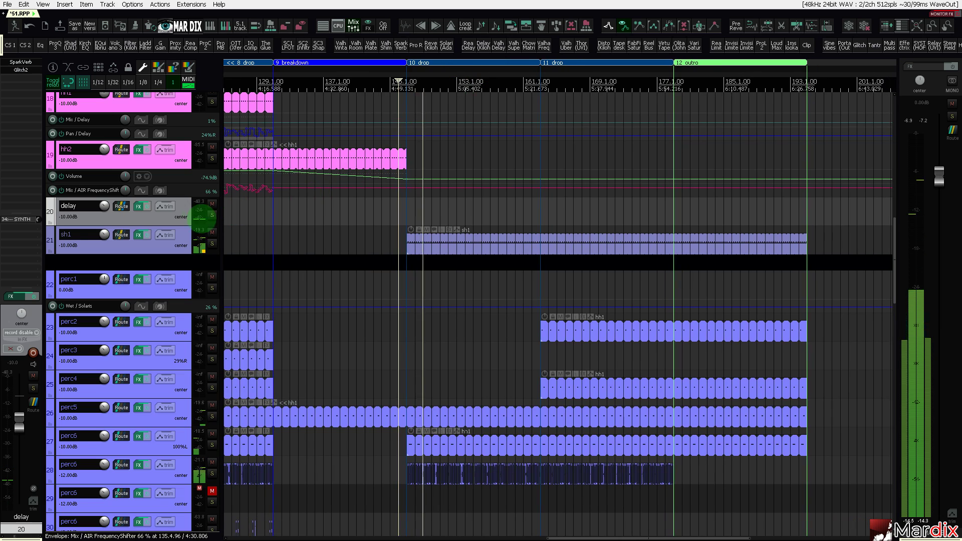
# Select the atmo3 track 64 and play its GLFR_Children_07.wav item from the start of region 10.
pyautogui.scroll(-6, 152, 235)
pyautogui.scroll(-10, 152, 234)
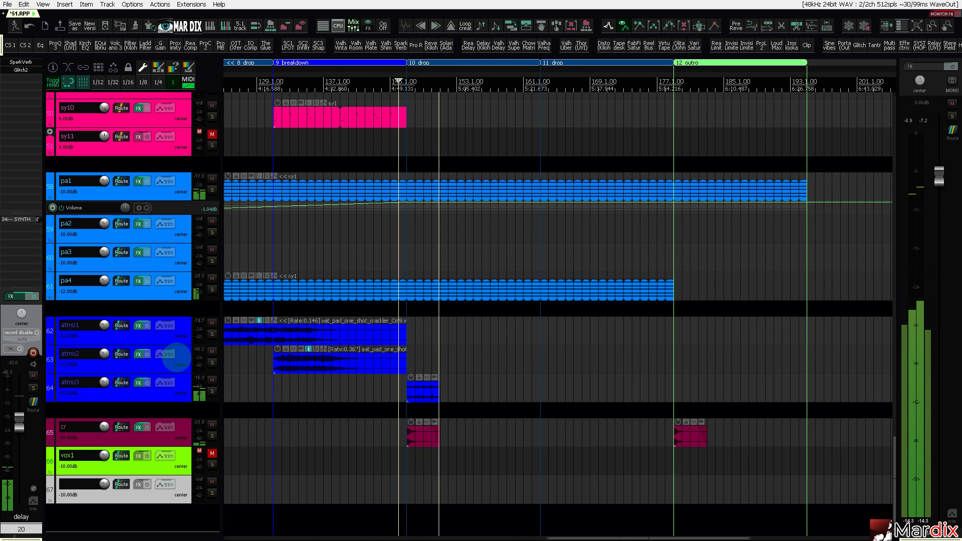
pyautogui.click(187, 380)
pyautogui.scroll(10, 252, 384)
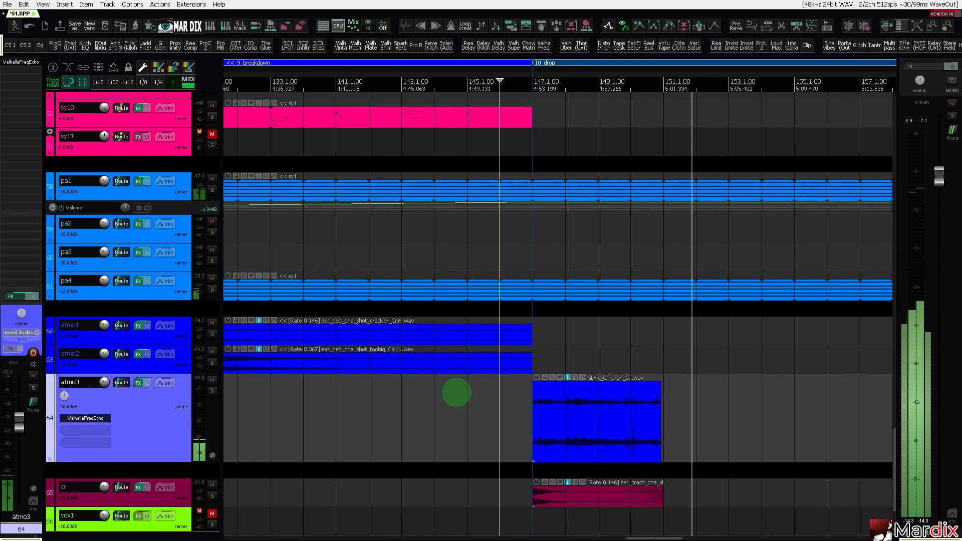
pyautogui.click(609, 406)
pyautogui.scroll(-5, 581, 401)
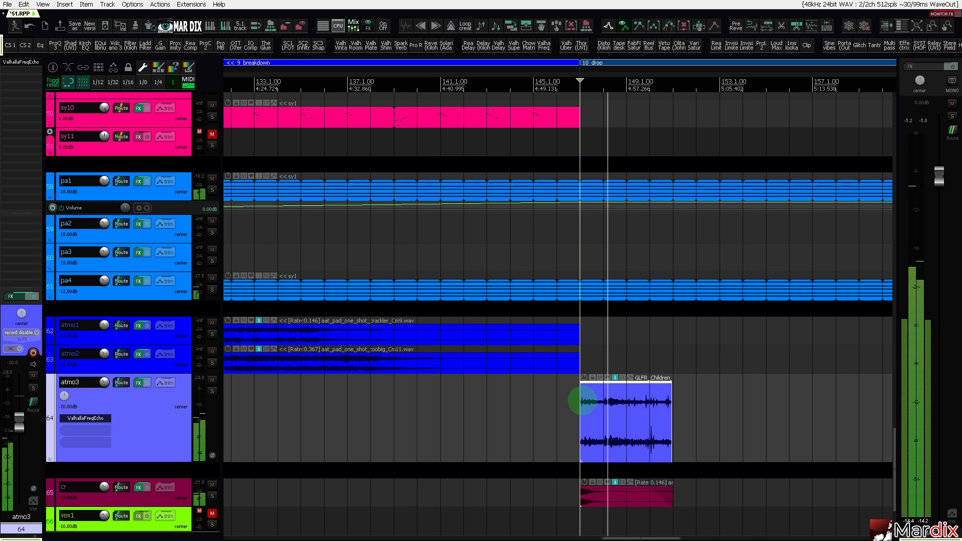
pyautogui.scroll(-3, 582, 401)
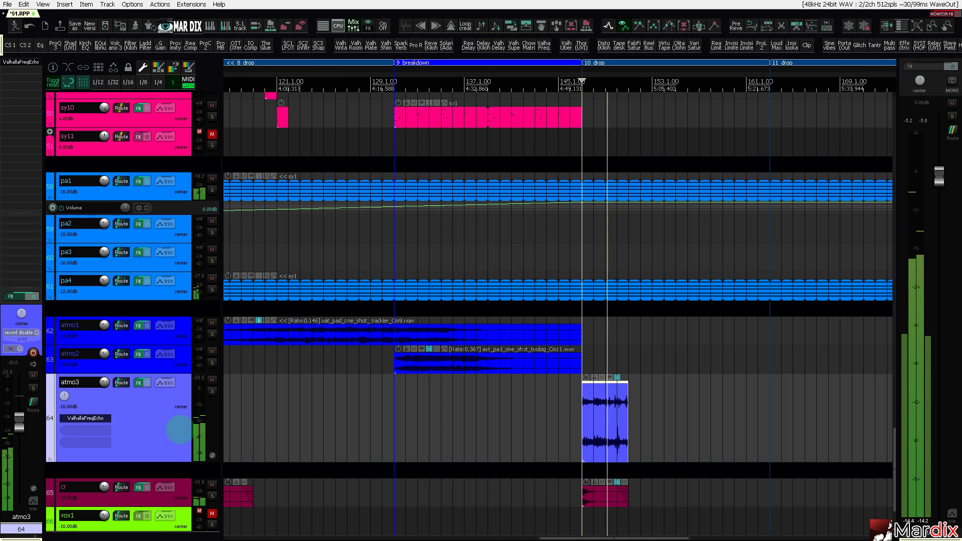
# Set the ValhallaFreqEcho shift on atmo3 track 64 to -2.95 Hz and replay the start of region 10.
pyautogui.click(107, 418)
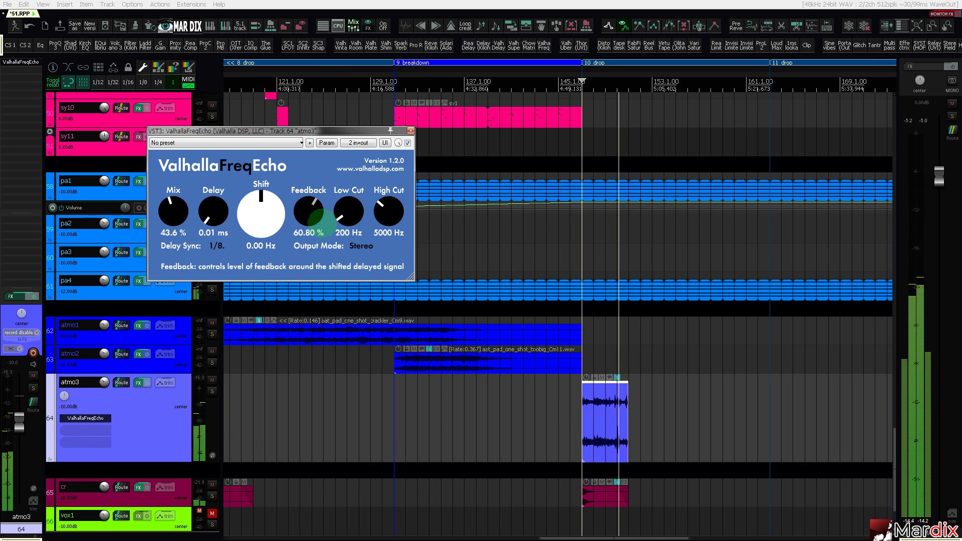
pyautogui.moveTo(257, 215); pyautogui.dragTo(259, 238)
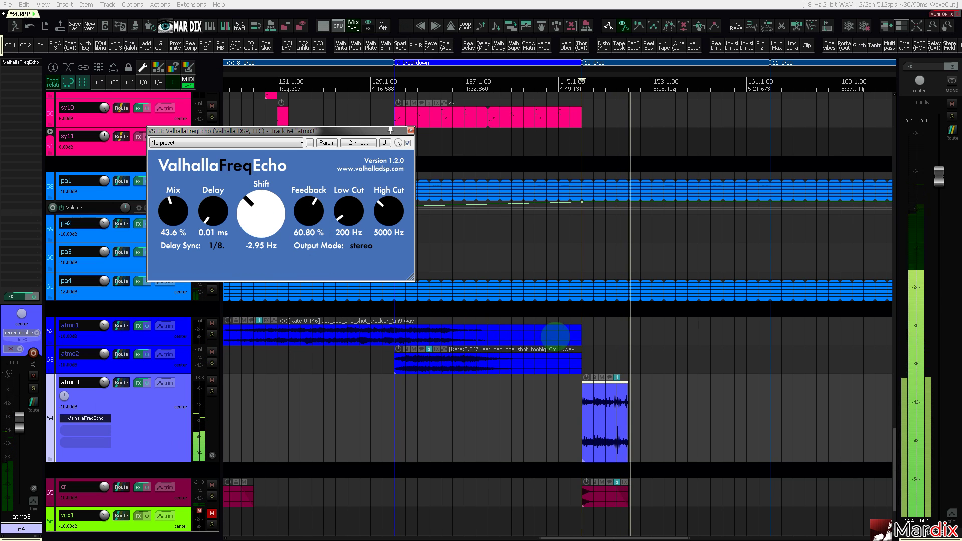
pyautogui.click(584, 328)
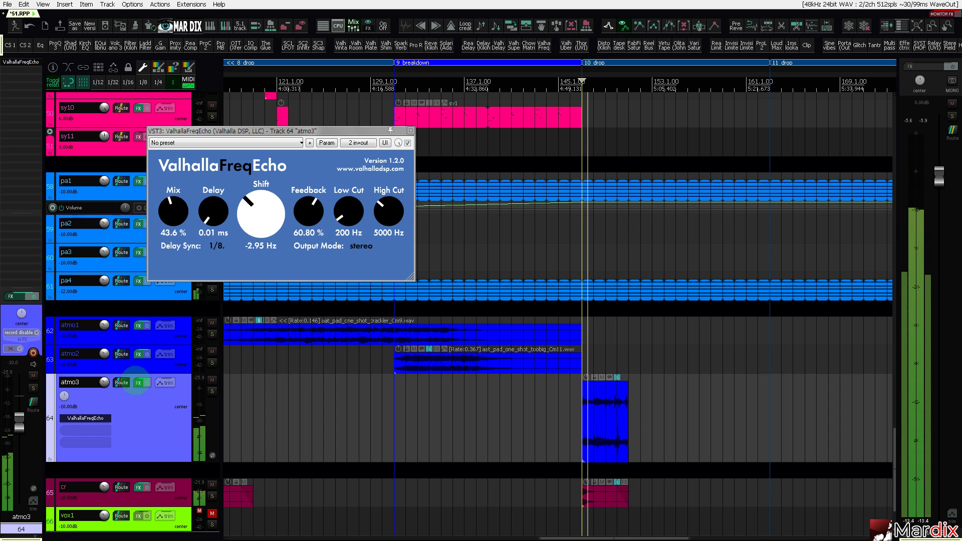
# Add ReaEQ to atmo3 track 64 and move its low-cut and high-cut bands inward to keep the midrange.
pyautogui.click(40, 44)
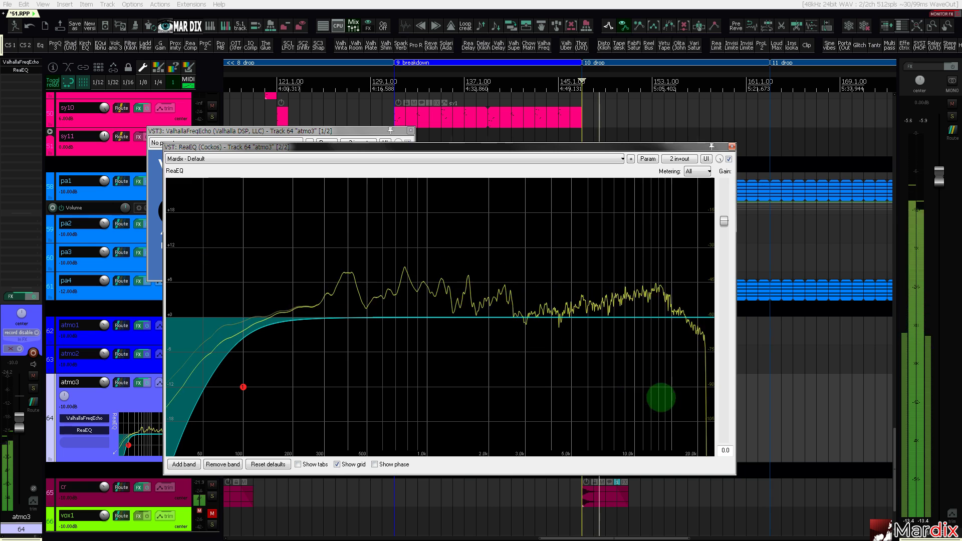
pyautogui.moveTo(700, 439); pyautogui.dragTo(502, 387)
pyautogui.moveTo(243, 387); pyautogui.dragTo(281, 387)
pyautogui.click(732, 147)
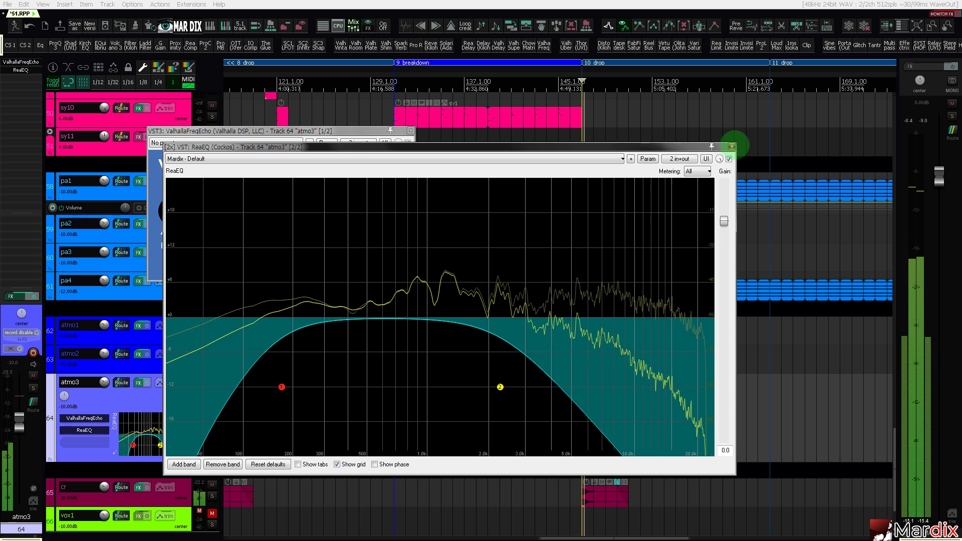
# Copy the atmo3 item from region 10 to the start of the region 5 breakdown and play it there.
pyautogui.scroll(-2, 641, 226)
pyautogui.click(605, 416)
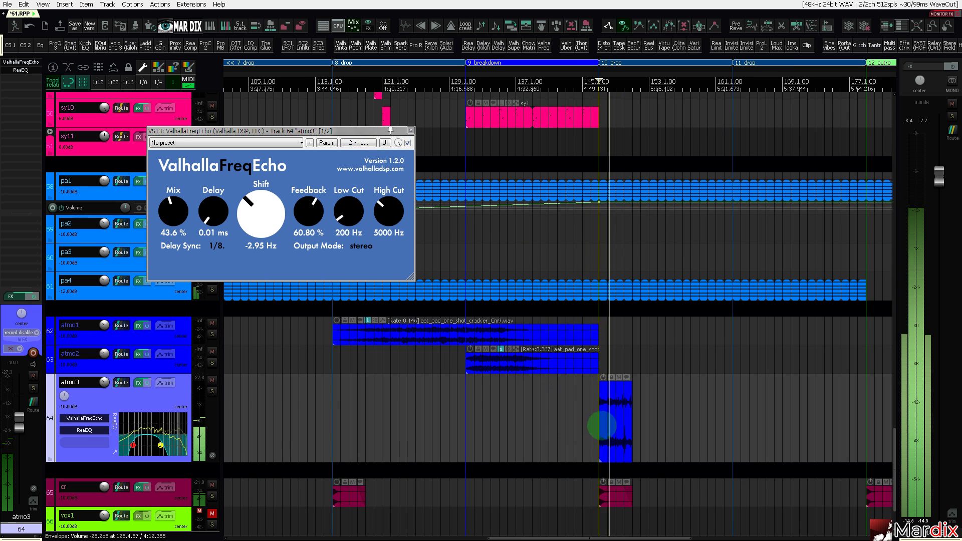
pyautogui.moveTo(611, 411); pyautogui.dragTo(403, 416)
pyautogui.scroll(4, 421, 406)
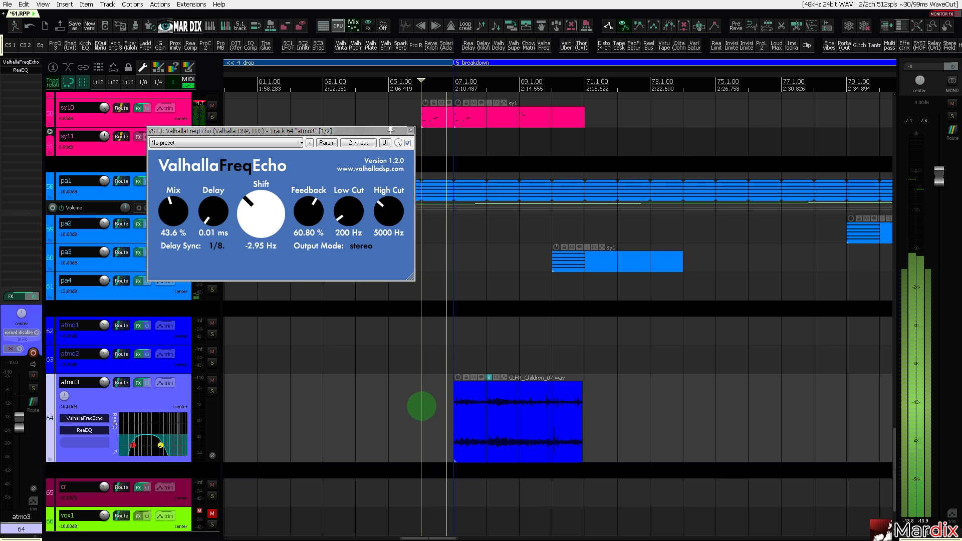
pyautogui.click(473, 407)
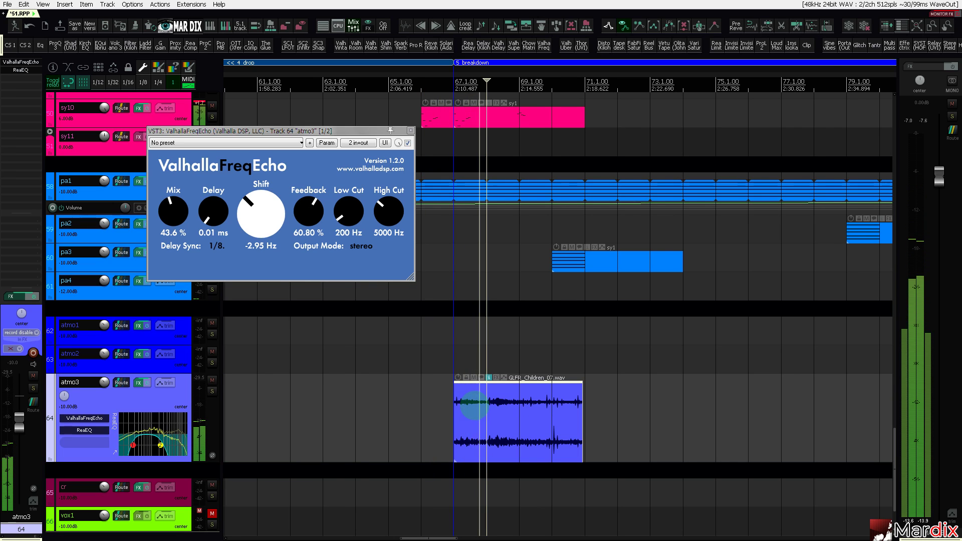
# Set the copied atmo3 item's pitch shift/time stretch mode to Rrreeeaaa.
pyautogui.scroll(-2, 473, 406)
pyautogui.moveTo(382, 132); pyautogui.dragTo(395, 180)
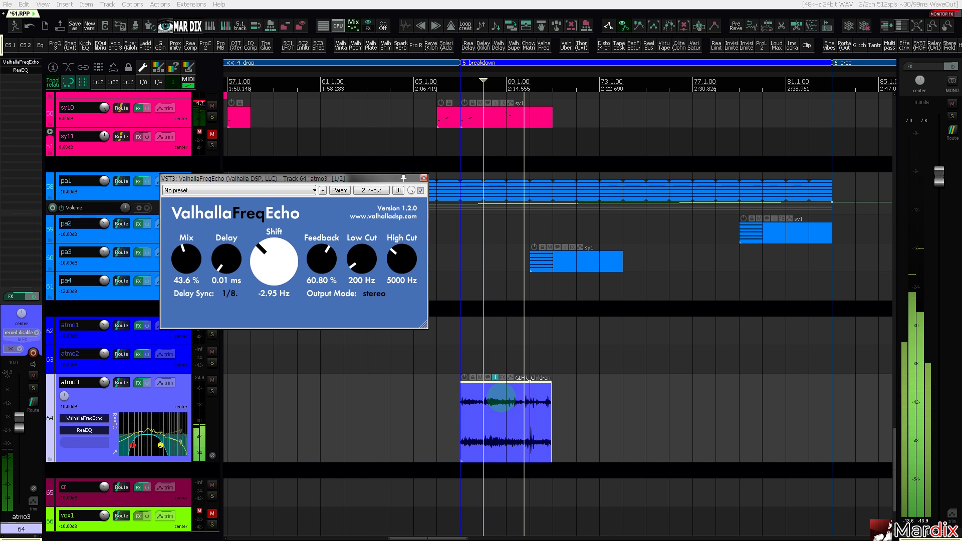
pyautogui.doubleClick(501, 398)
pyautogui.click(300, 333)
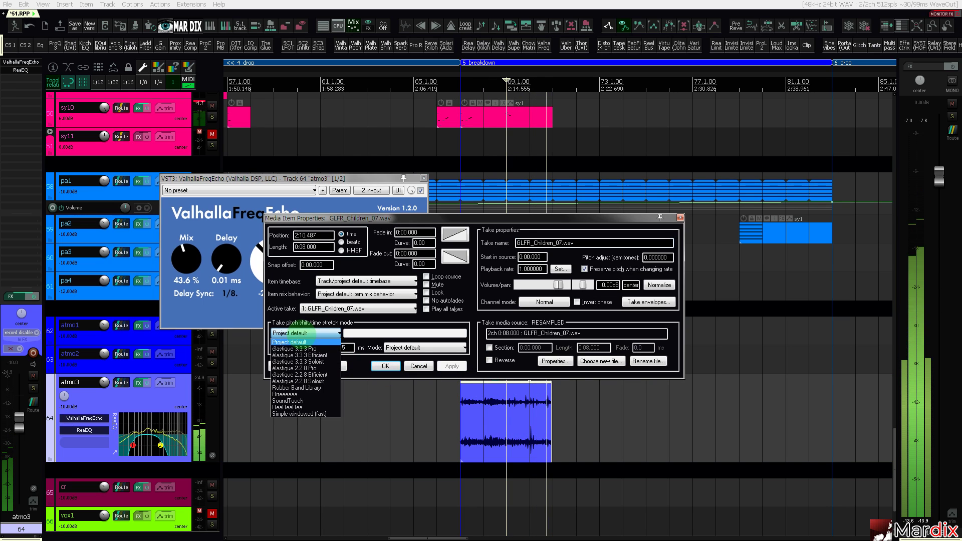
pyautogui.click(288, 394)
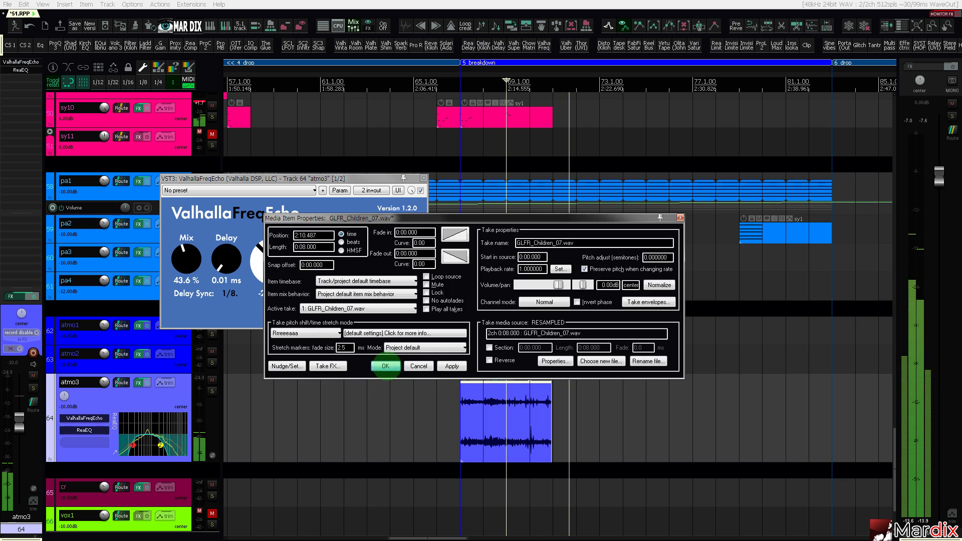
pyautogui.click(386, 365)
# Stretch the atmo3 item at rate 0.246 to the end of region 5, fade out its end, and play the breakdown.
pyautogui.moveTo(552, 404); pyautogui.dragTo(740, 391)
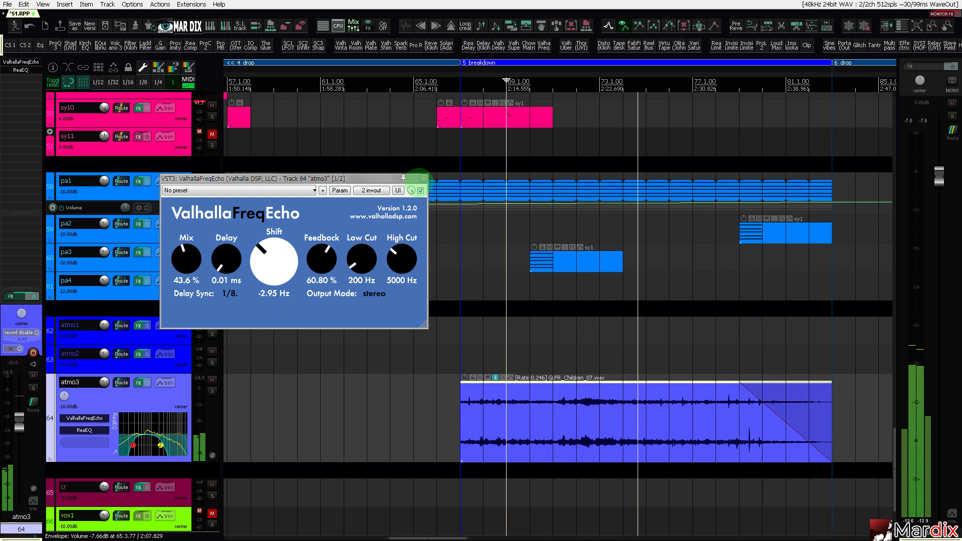
pyautogui.click(423, 178)
pyautogui.click(463, 334)
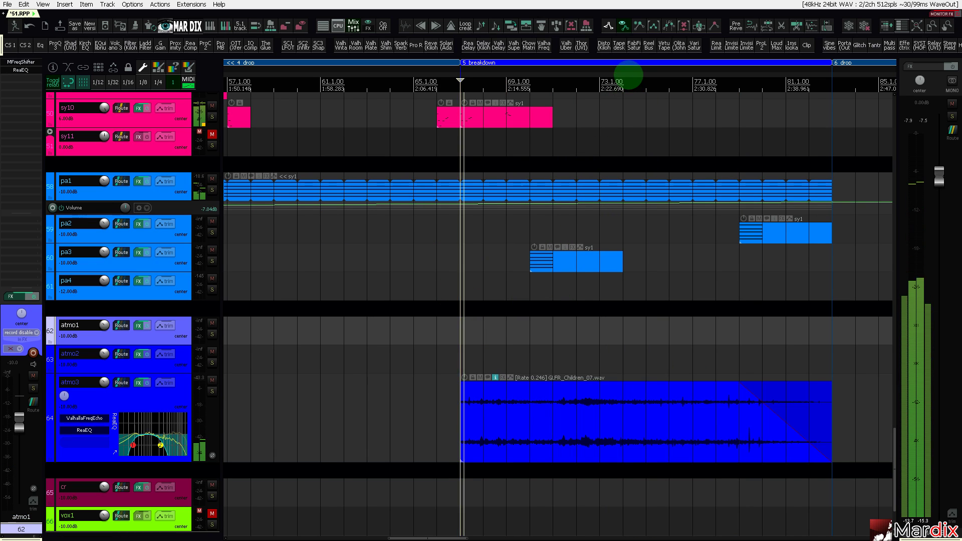
# Review the synth, pad and atmosphere arrangement around the region 5 breakdown and the following drops while it plays.
pyautogui.hscroll(5, 628, 85)
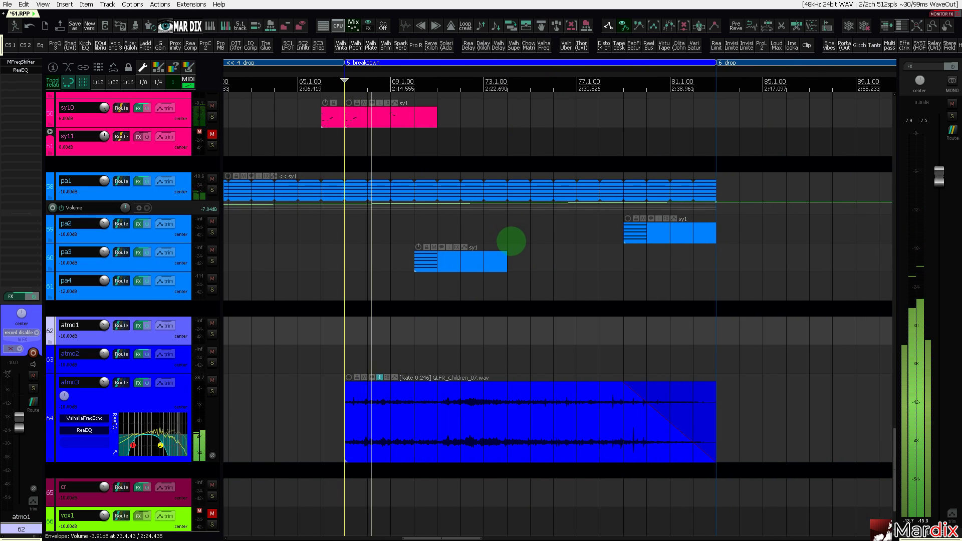
pyautogui.scroll(-5, 510, 240)
pyautogui.scroll(-2, 511, 241)
pyautogui.moveTo(527, 69); pyautogui.dragTo(459, 75)
pyautogui.scroll(-2, 494, 111)
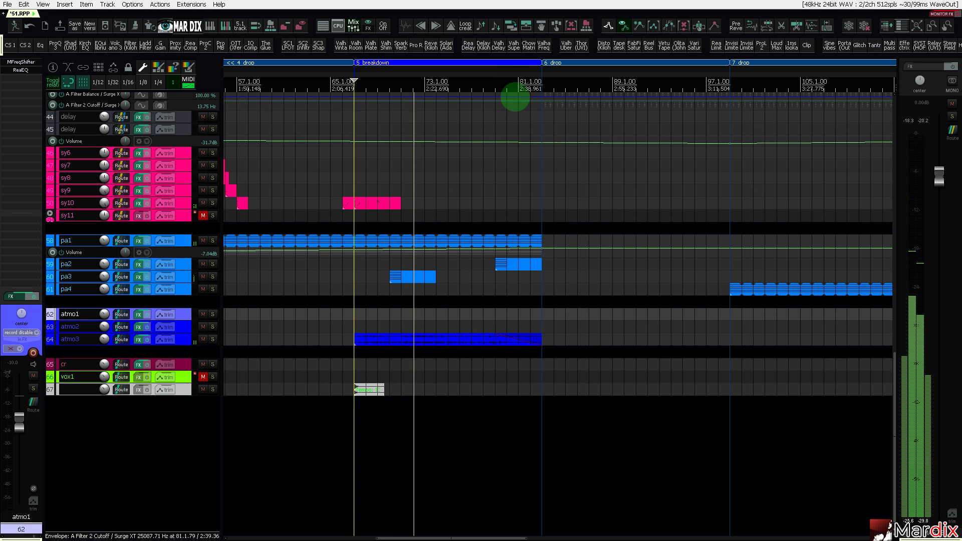
pyautogui.hscroll(1, 501, 80)
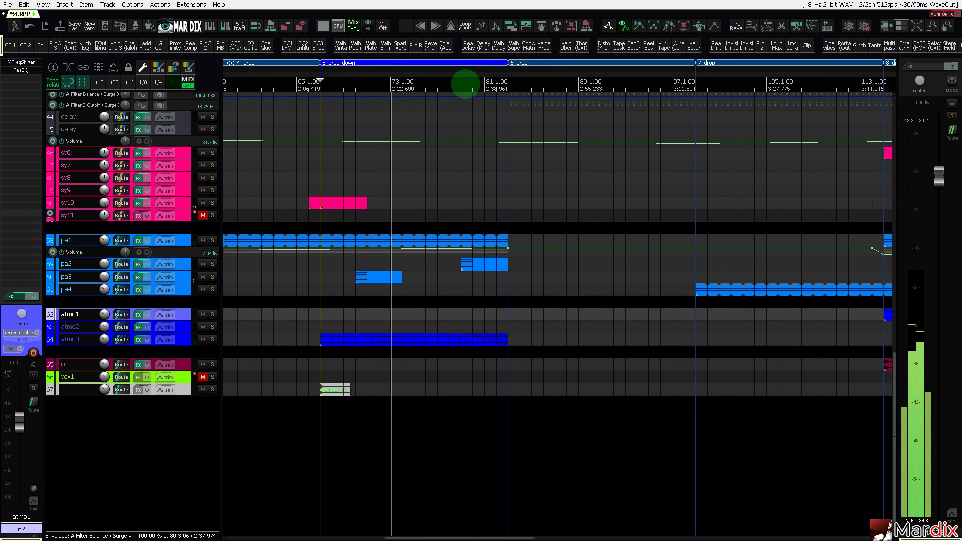
pyautogui.scroll(3, 181, 263)
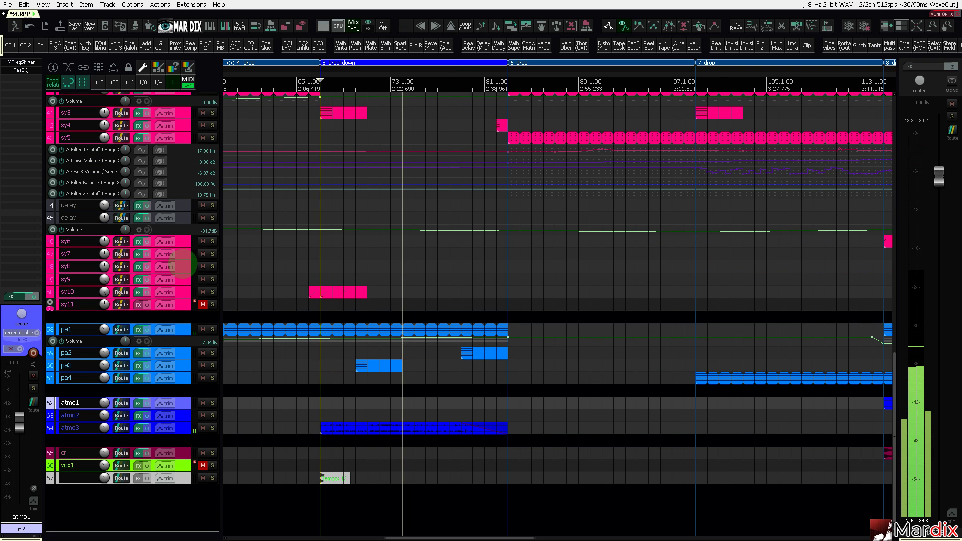
pyautogui.scroll(6, 186, 263)
# Save the project, then leave the fullscreen view briefly and return to it.
pyautogui.click(7, 4)
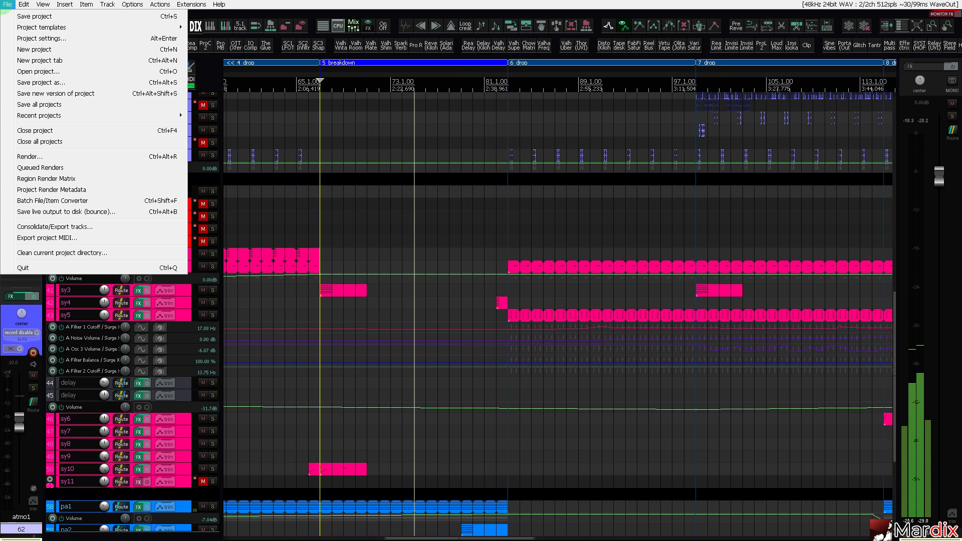
pyautogui.click(30, 17)
pyautogui.scroll(-5, 125, 185)
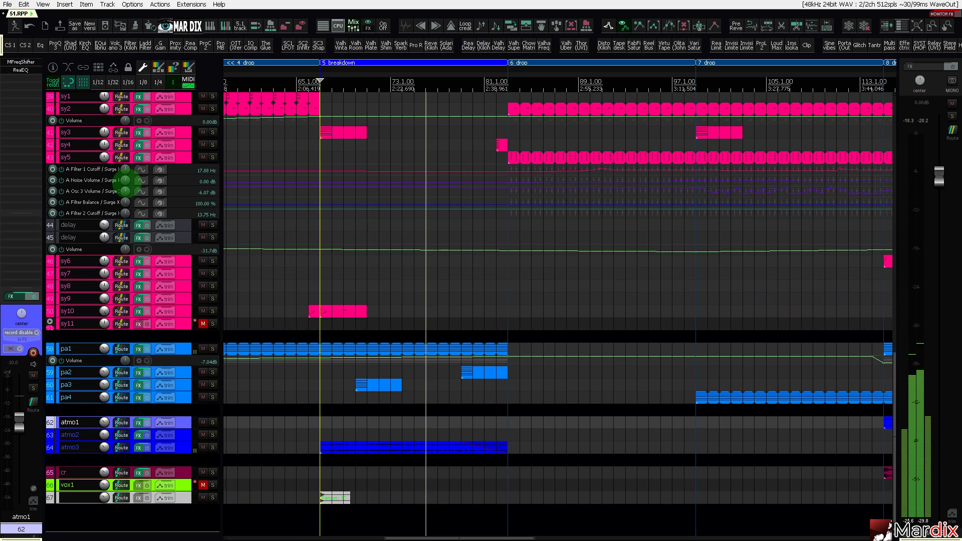
pyautogui.press('F11')
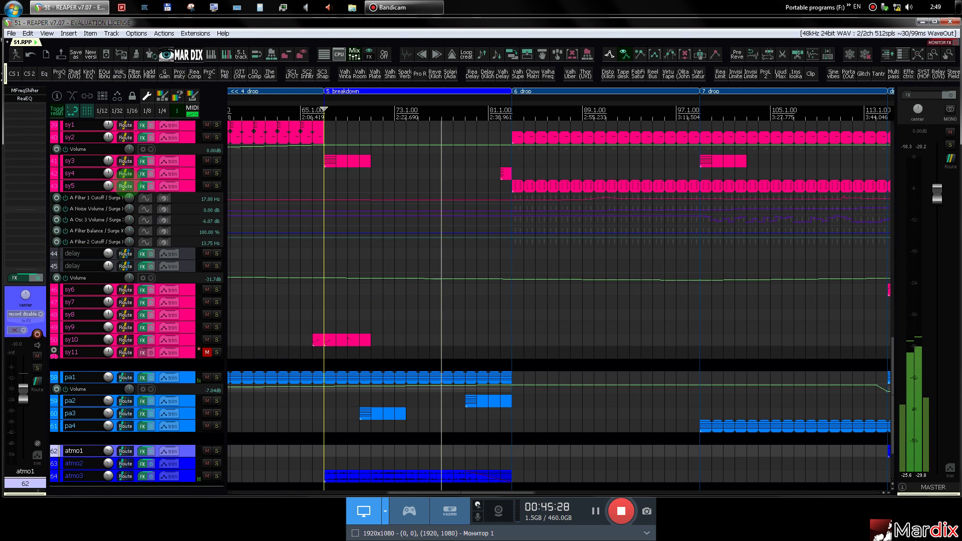
pyautogui.press('F11')
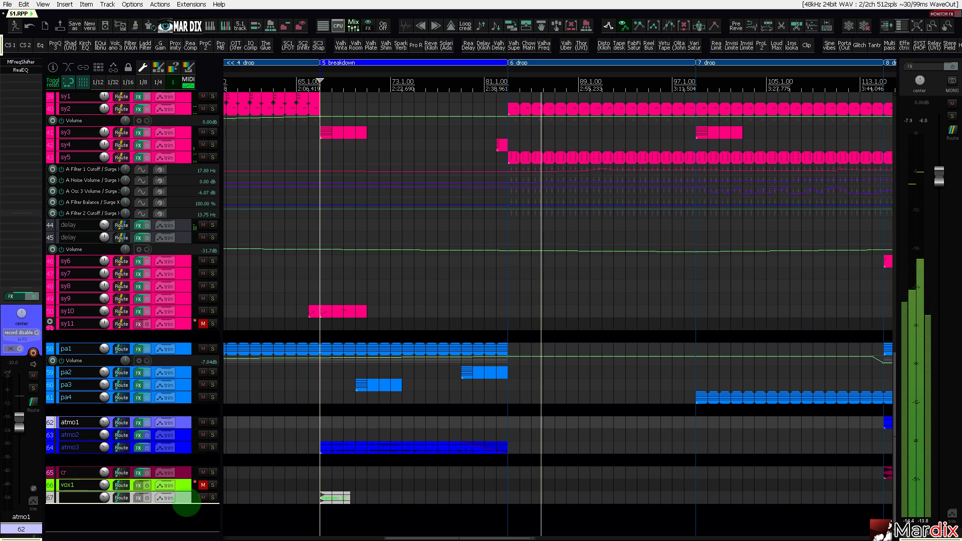
# Copy the crash item on cr track 65 from region 8 to the start of region 6 and play into it.
pyautogui.click(187, 504)
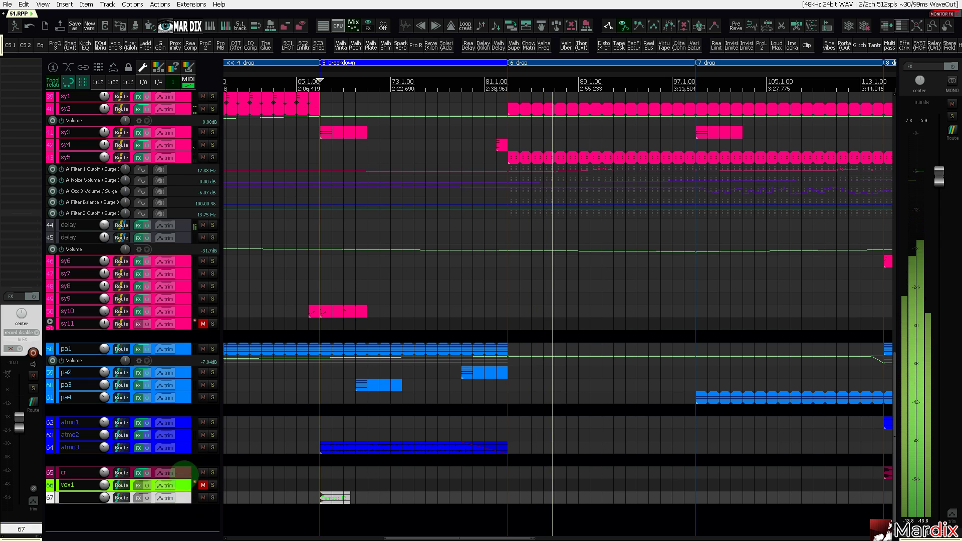
pyautogui.scroll(-3, 434, 413)
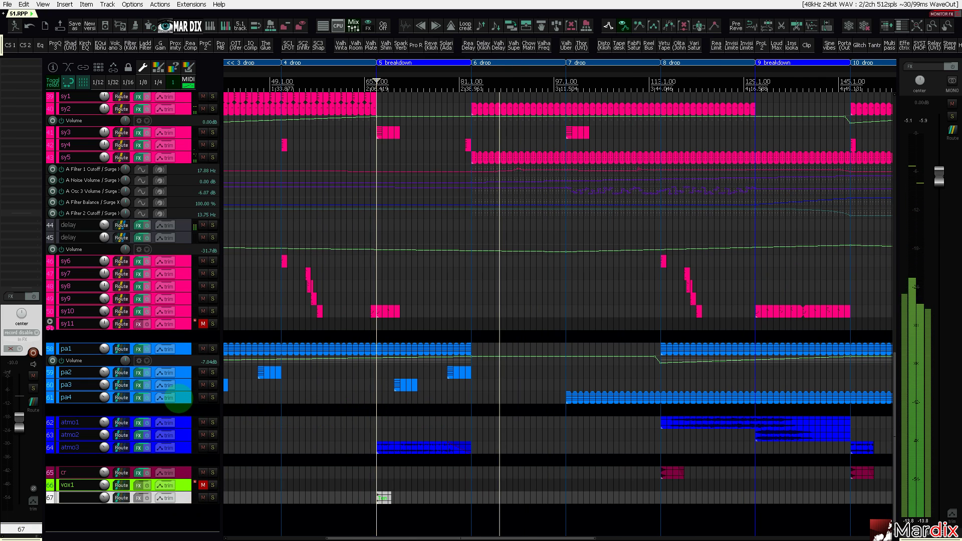
pyautogui.click(185, 473)
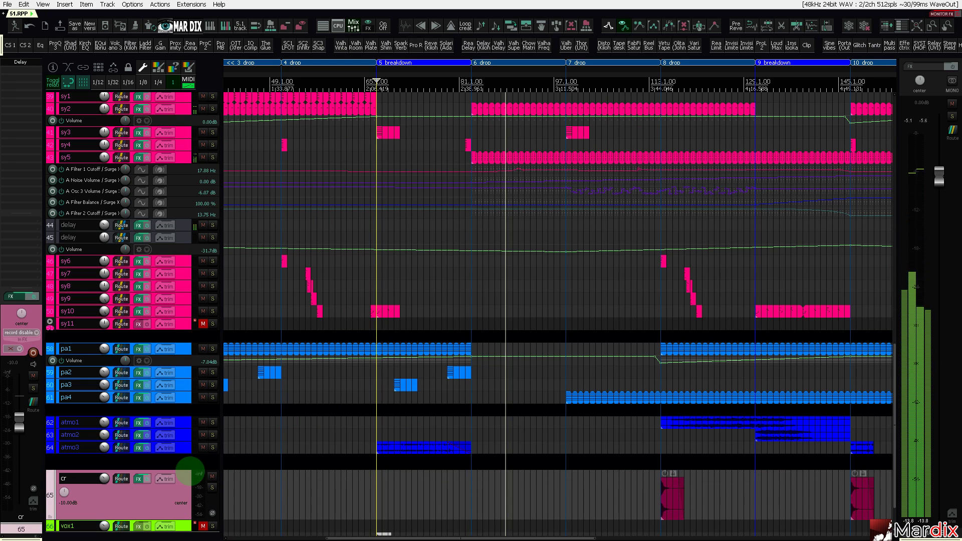
pyautogui.click(674, 493)
pyautogui.moveTo(673, 494); pyautogui.dragTo(444, 496)
pyautogui.scroll(3, 490, 498)
pyautogui.click(397, 488)
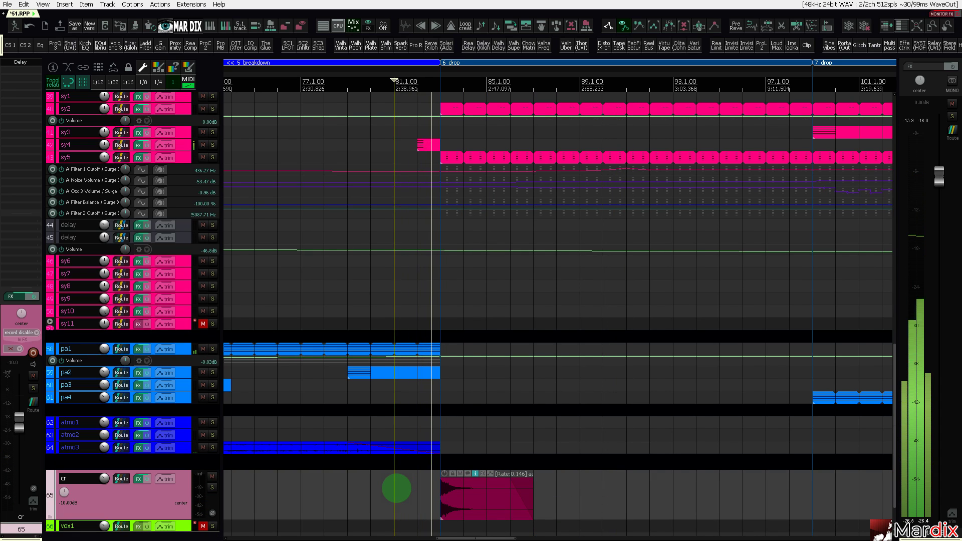
# Lower the volume of the region 6 crash item on track 65 to -14.60 dB and play it with the drop.
pyautogui.click(468, 496)
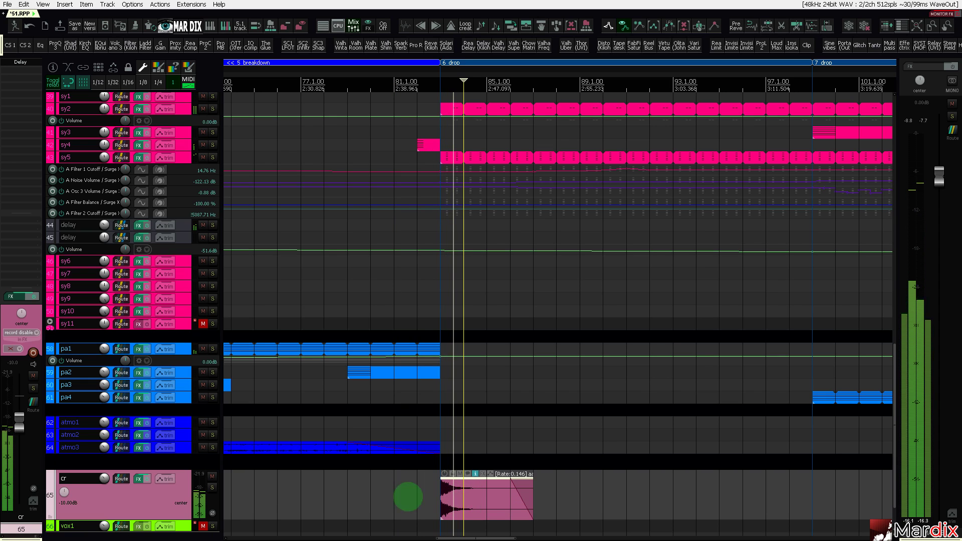
pyautogui.scroll(3, 418, 480)
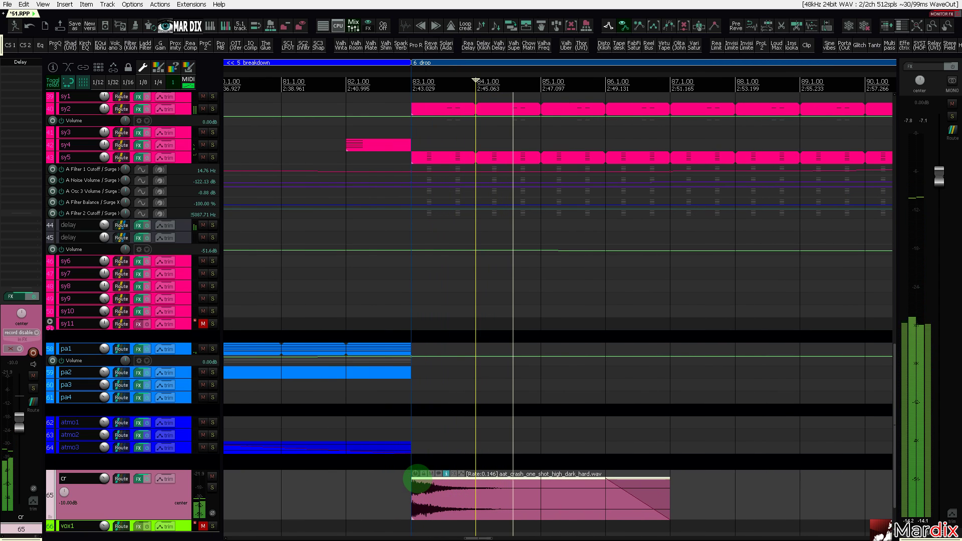
pyautogui.scroll(-3, 417, 480)
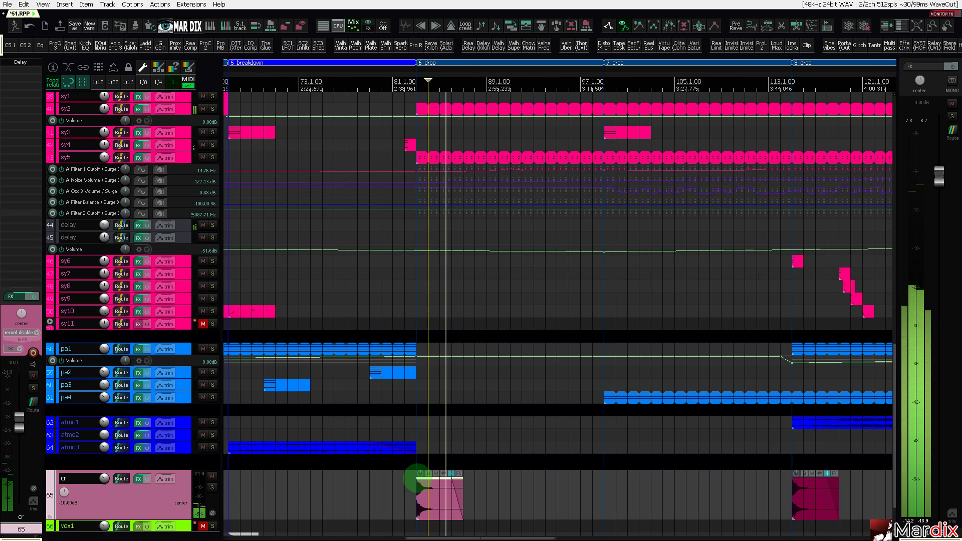
pyautogui.scroll(2, 416, 482)
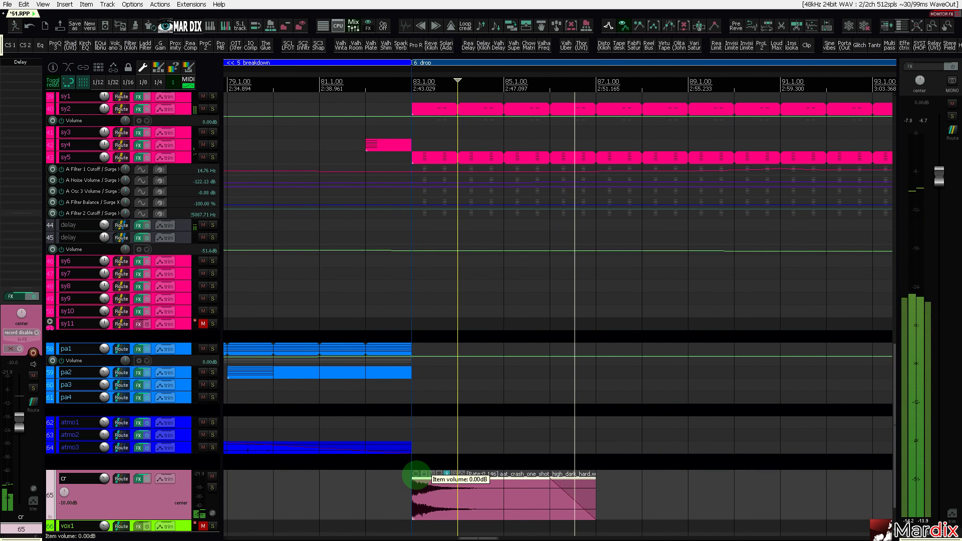
pyautogui.moveTo(416, 473); pyautogui.dragTo(404, 501)
pyautogui.click(417, 484)
pyautogui.click(414, 484)
pyautogui.scroll(-6, 451, 477)
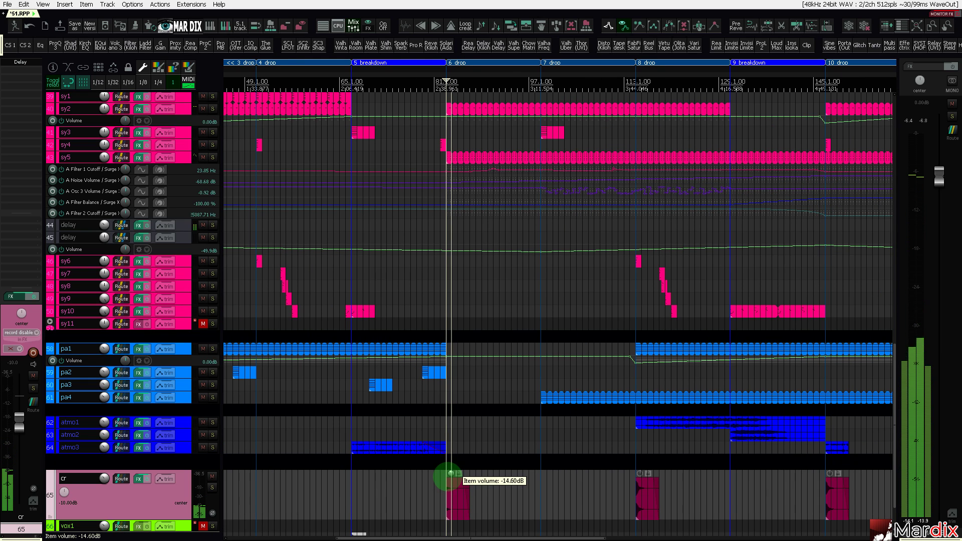
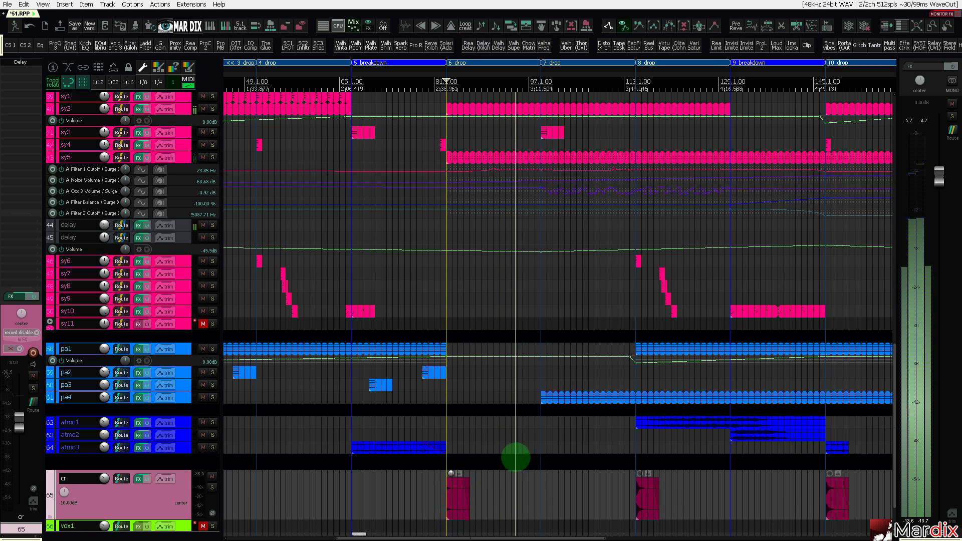
# Find the short perc6 phrase on track 31 in region 7, enlarge that track, and play it from the start of the region.
pyautogui.scroll(4, 537, 306)
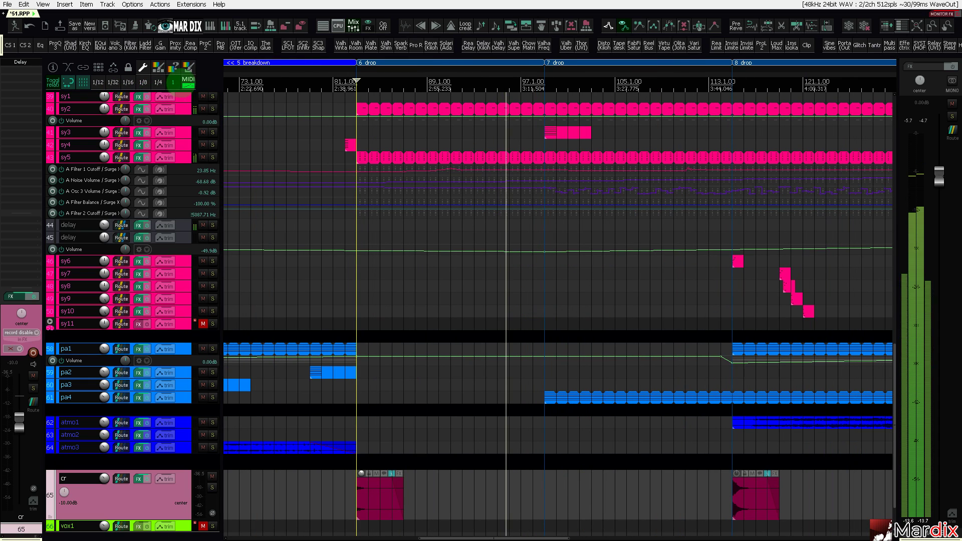
pyautogui.moveTo(518, 76); pyautogui.dragTo(473, 76)
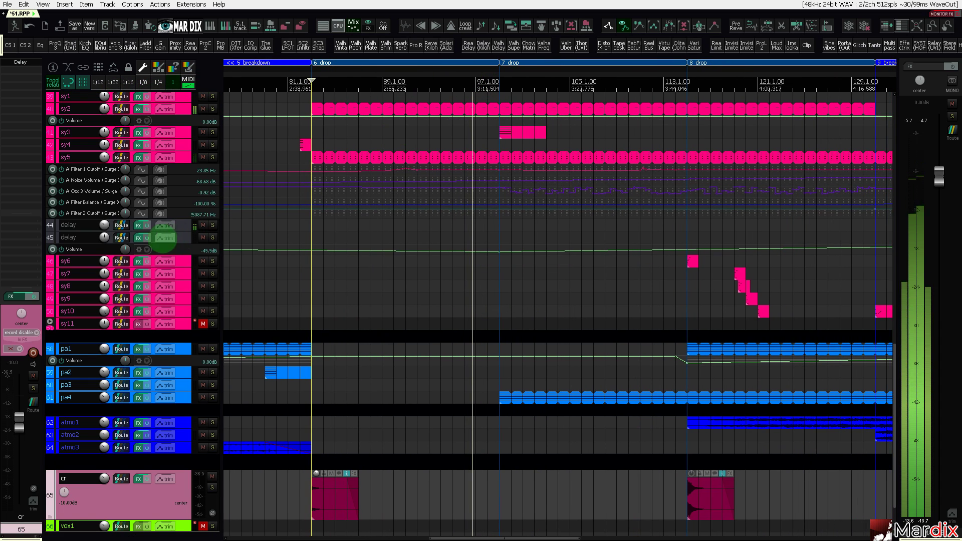
pyautogui.scroll(-2, 156, 239)
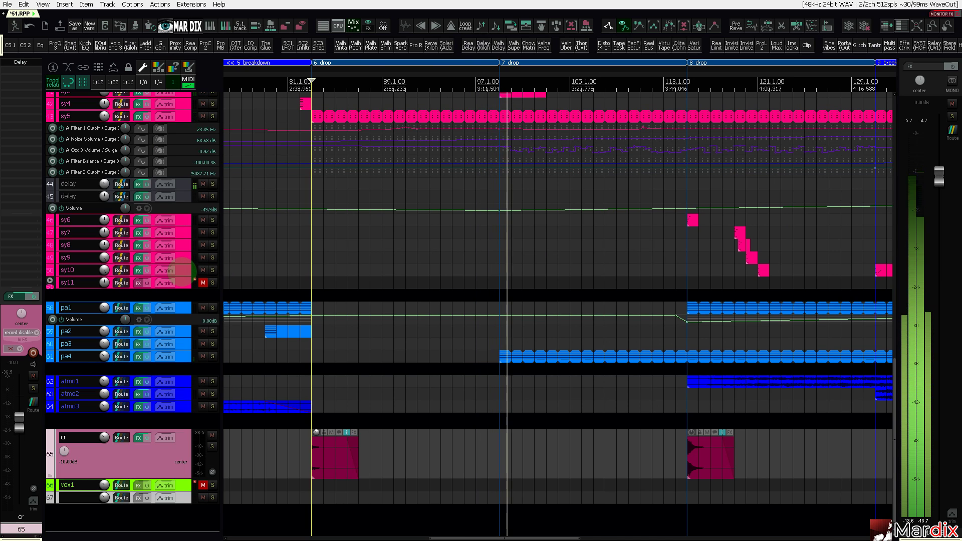
pyautogui.scroll(8, 182, 276)
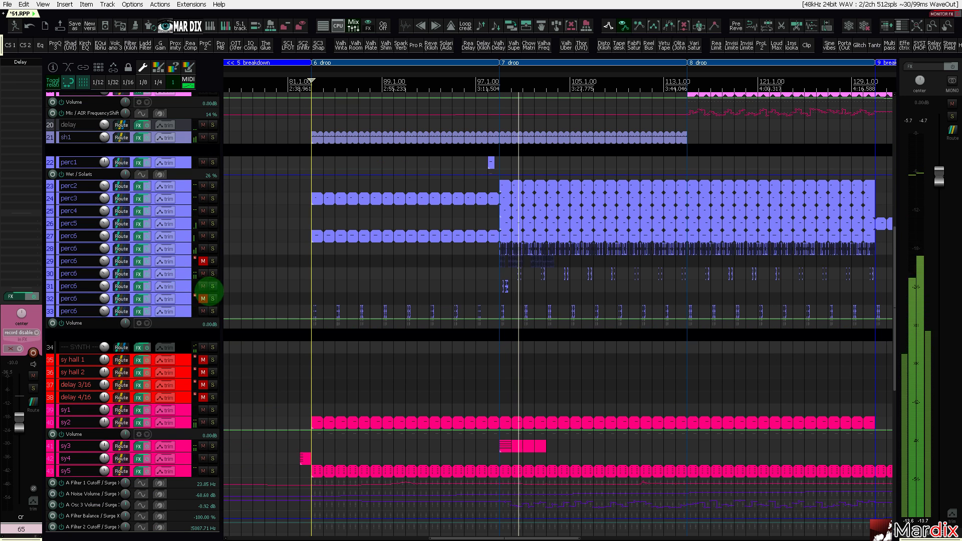
pyautogui.scroll(3, 488, 294)
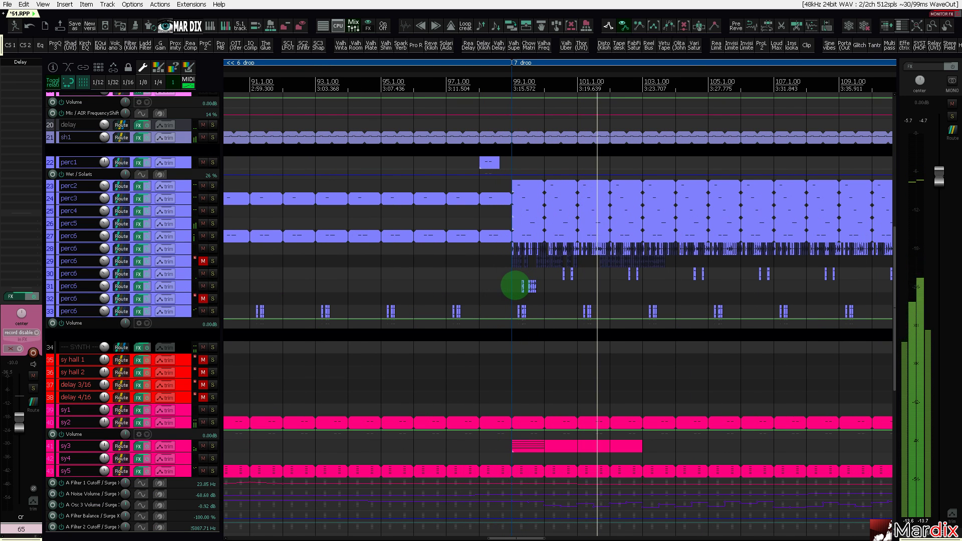
pyautogui.click(514, 285)
pyautogui.click(183, 286)
pyautogui.moveTo(192, 292); pyautogui.dragTo(196, 367)
pyautogui.scroll(4, 533, 341)
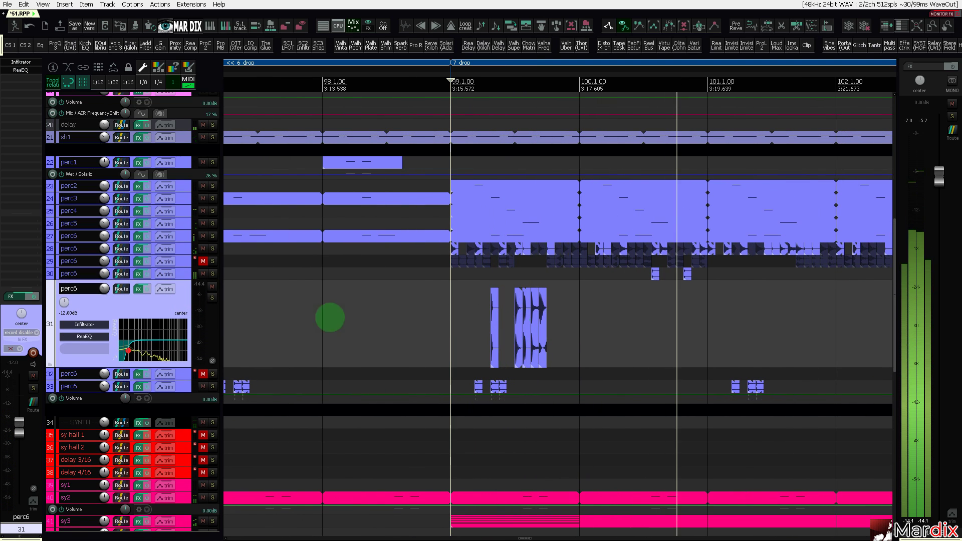
pyautogui.press('space')
pyautogui.press('space')
# Randomise the Infiltrator preset on perc6 track 31 until Slow Motion is loaded, then close the plugin.
pyautogui.click(83, 324)
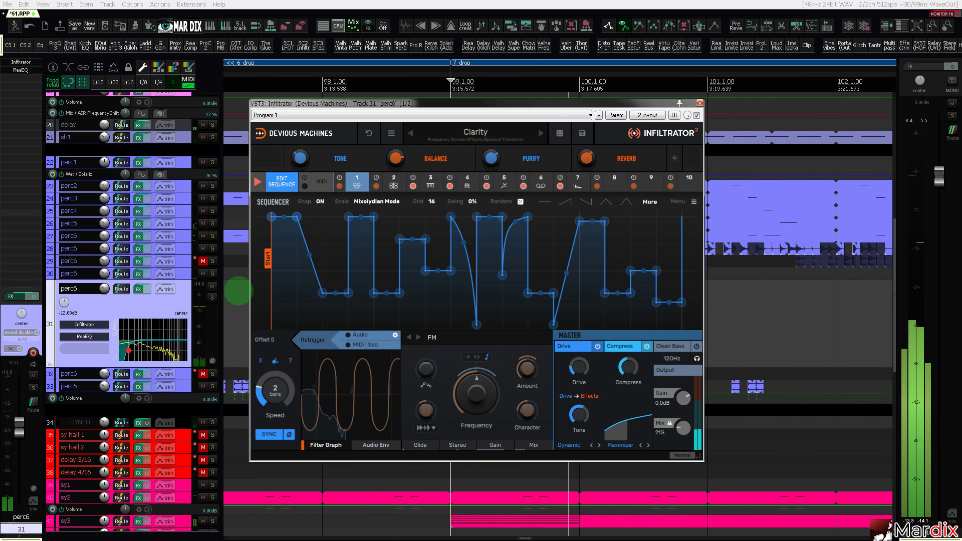
pyautogui.click(560, 133)
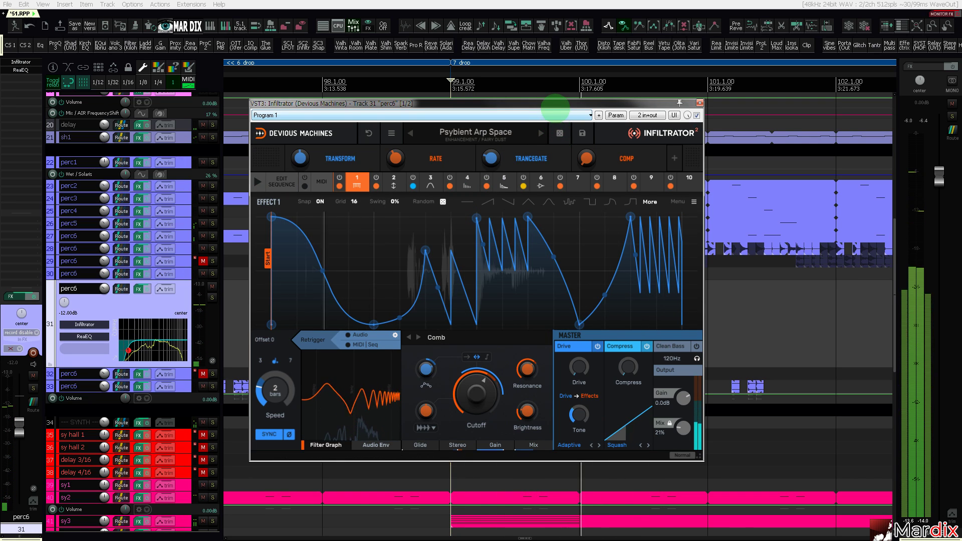
pyautogui.moveTo(555, 108); pyautogui.dragTo(577, 378)
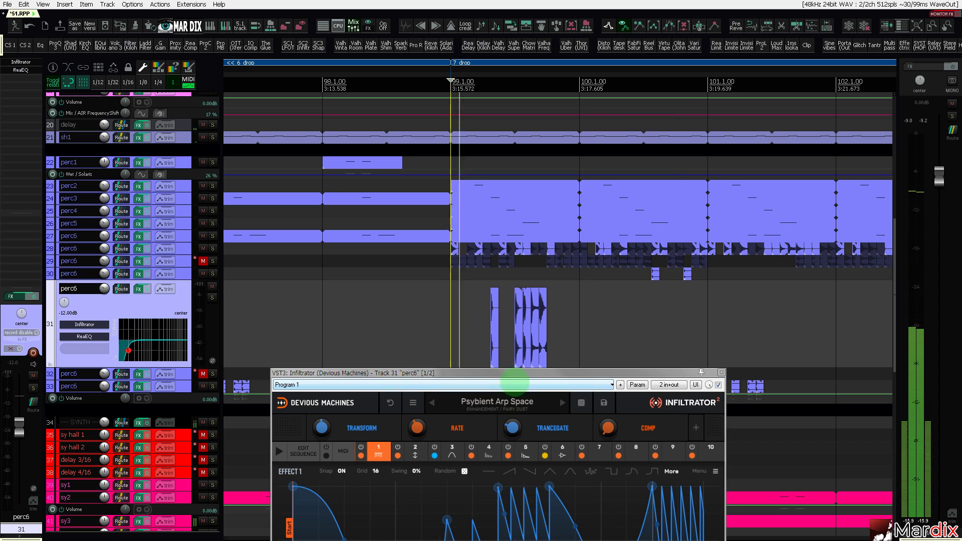
pyautogui.click(581, 402)
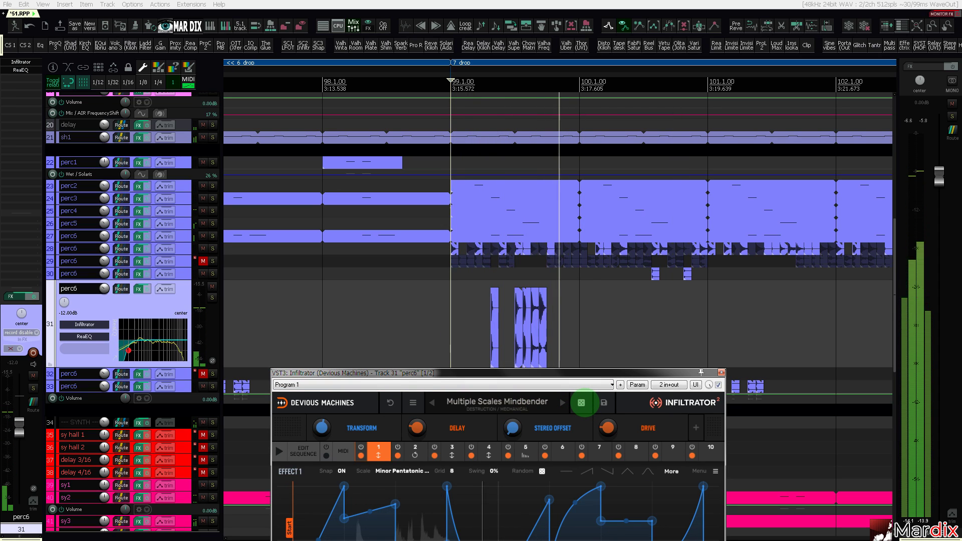
pyautogui.click(581, 403)
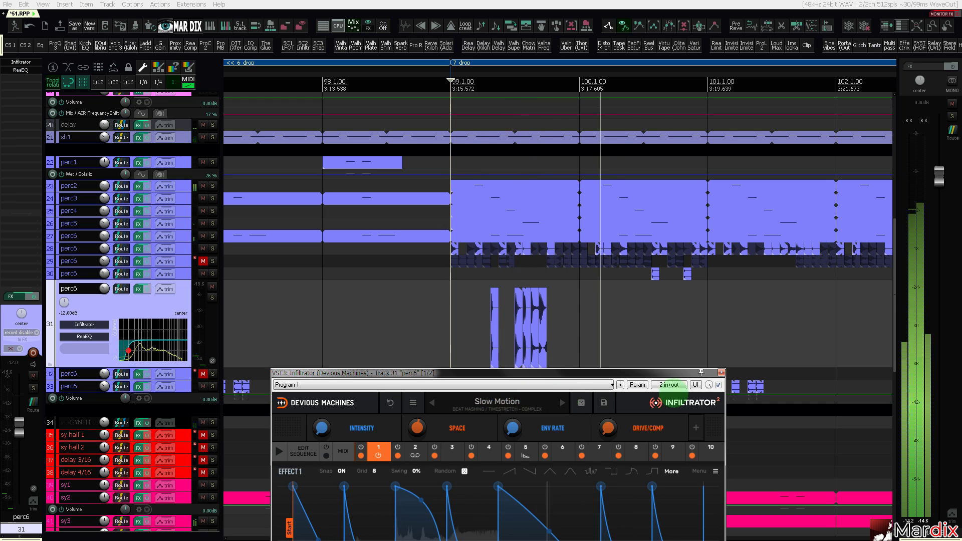
pyautogui.click(721, 373)
# Listen to perc6 track 31 from the start of region 7, soloing it briefly and replaying it in the full mix.
pyautogui.click(451, 318)
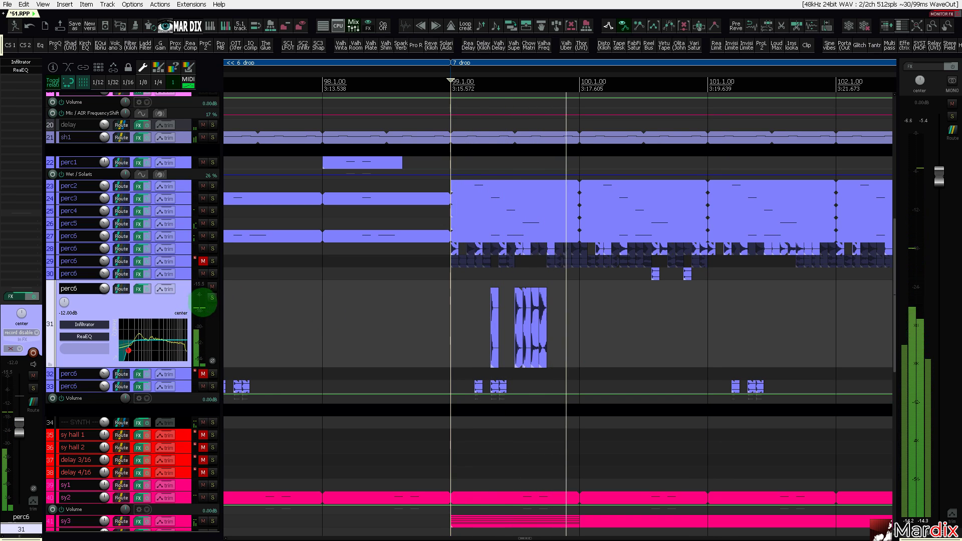
pyautogui.click(212, 297)
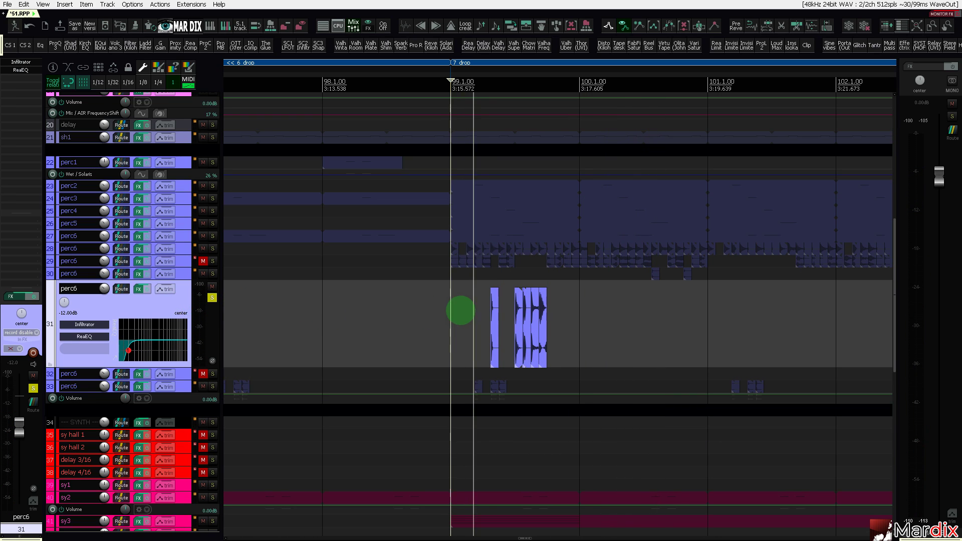
pyautogui.click(212, 297)
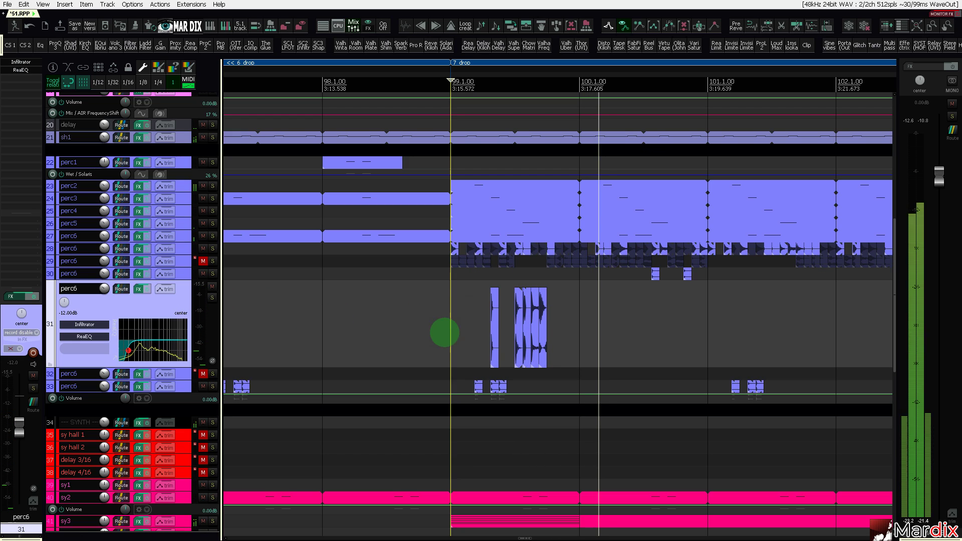
pyautogui.scroll(-3, 457, 318)
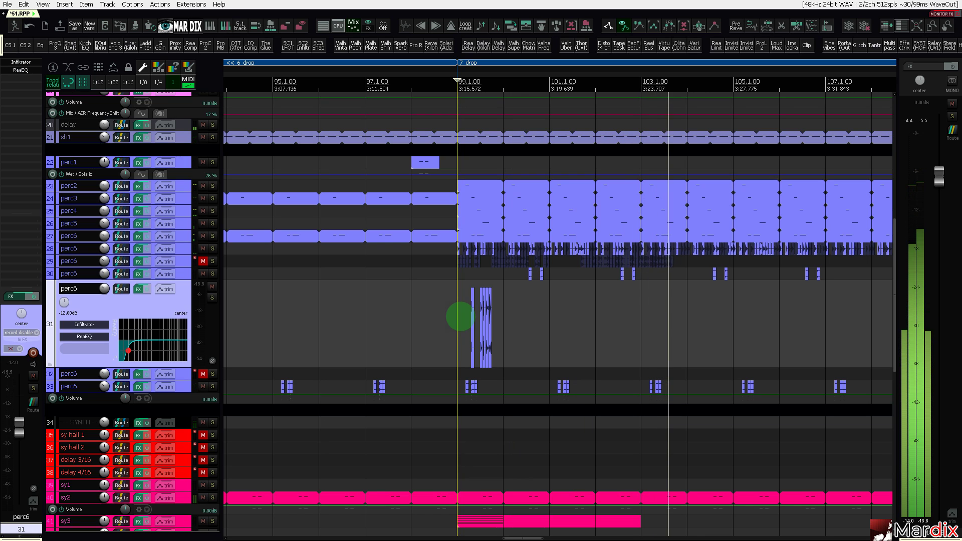
pyautogui.press('space')
pyautogui.press('space')
pyautogui.scroll(-3, 531, 302)
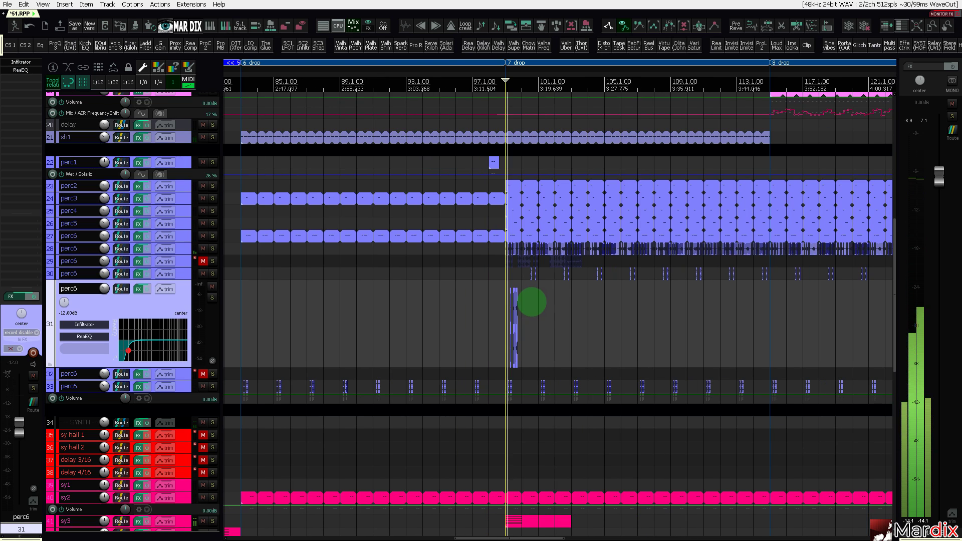
# Copy the one-bar perc6 phrase on track 31 from the start of region 7 to the start of region 8 and play into it.
pyautogui.moveTo(681, 70); pyautogui.dragTo(573, 71)
pyautogui.scroll(6, 430, 316)
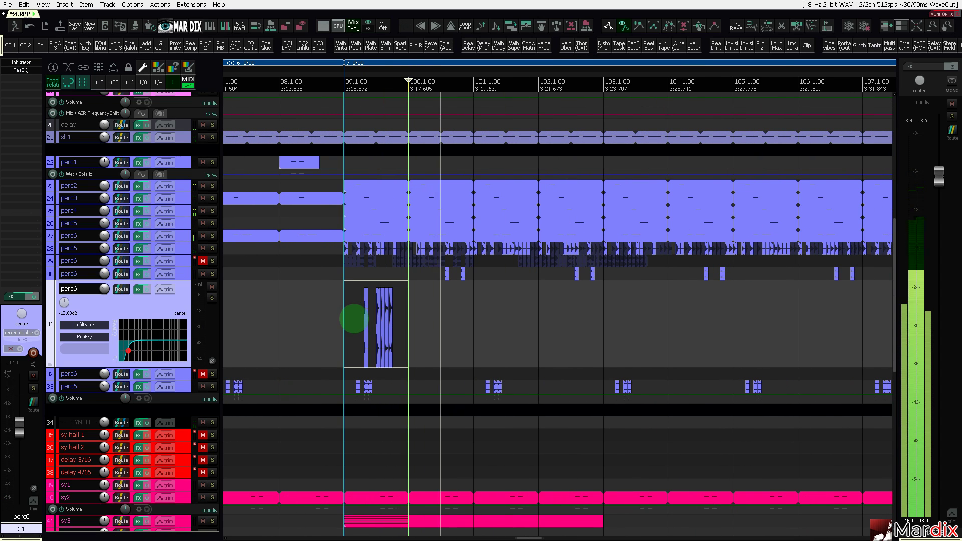
pyautogui.scroll(-8, 350, 316)
pyautogui.moveTo(355, 306); pyautogui.dragTo(541, 307)
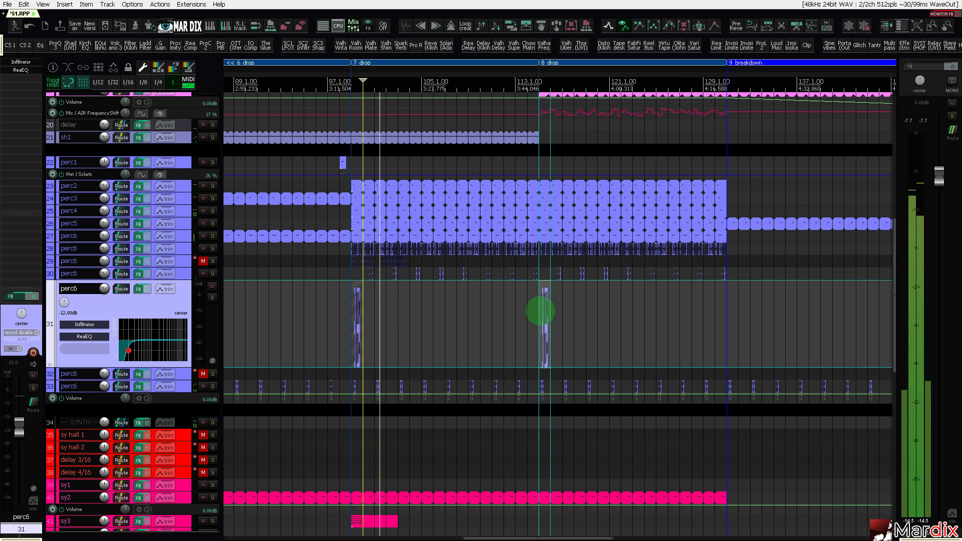
pyautogui.scroll(4, 542, 311)
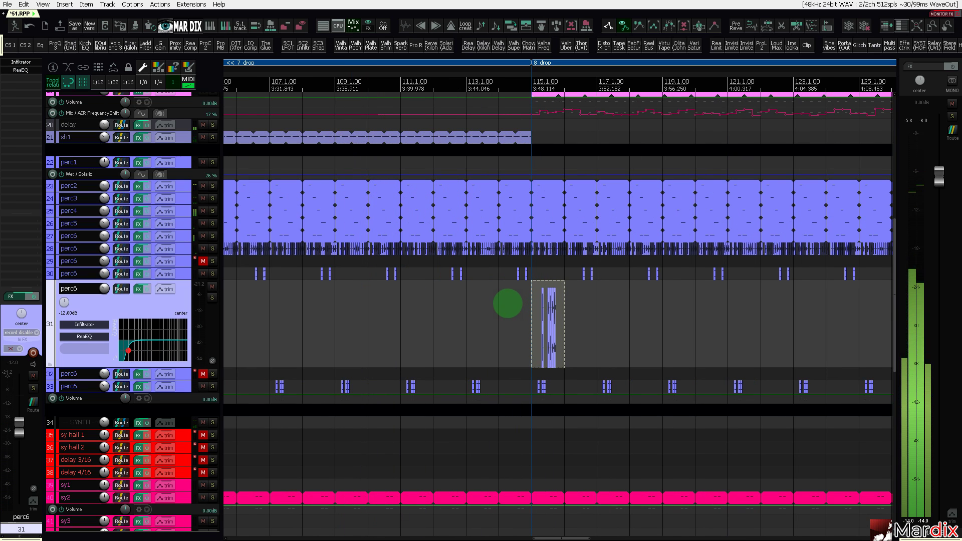
pyautogui.scroll(4, 535, 294)
pyautogui.scroll(-4, 533, 298)
pyautogui.scroll(-4, 535, 300)
pyautogui.scroll(4, 536, 301)
pyautogui.scroll(-4, 534, 301)
pyautogui.scroll(4, 551, 306)
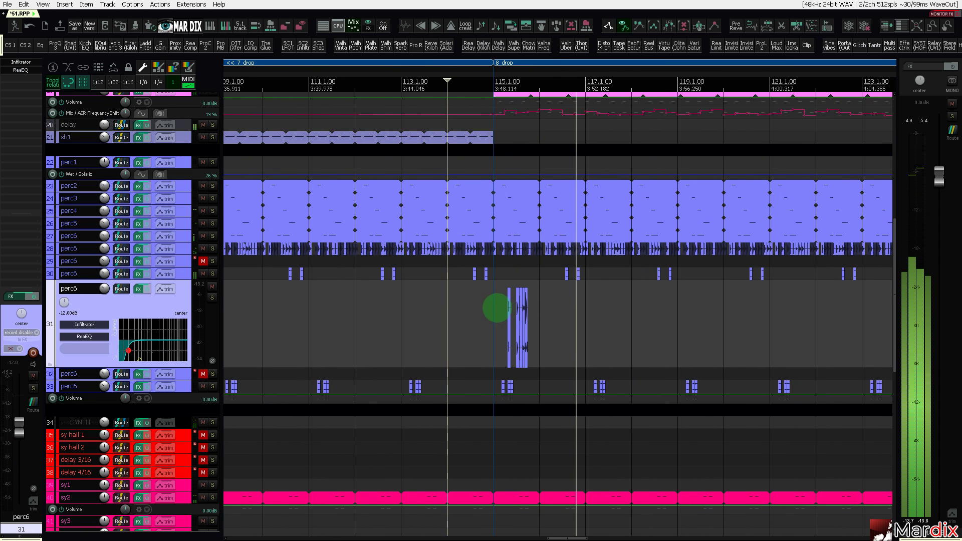
# Move the copied perc6 phrase on track 31 from the start of region 8 to bar 121.
pyautogui.scroll(3, 497, 308)
pyautogui.moveTo(496, 309); pyautogui.dragTo(533, 310)
pyautogui.click(525, 300)
pyautogui.press('Delete')
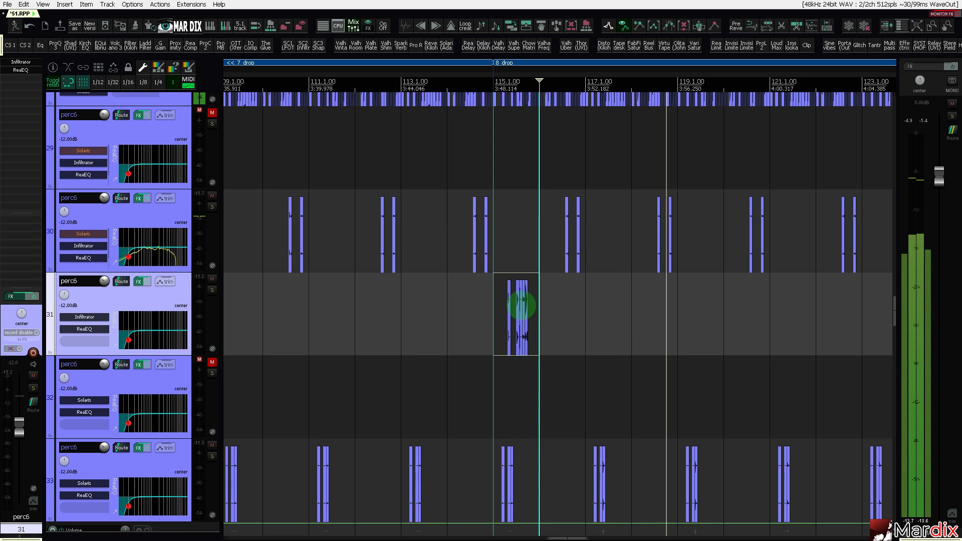
pyautogui.scroll(-5, 521, 318)
pyautogui.moveTo(526, 317)
pyautogui.mouseDown()
pyautogui.moveTo(603, 314)
pyautogui.moveTo(593, 315)
pyautogui.mouseUp()
pyautogui.scroll(5, 593, 315)
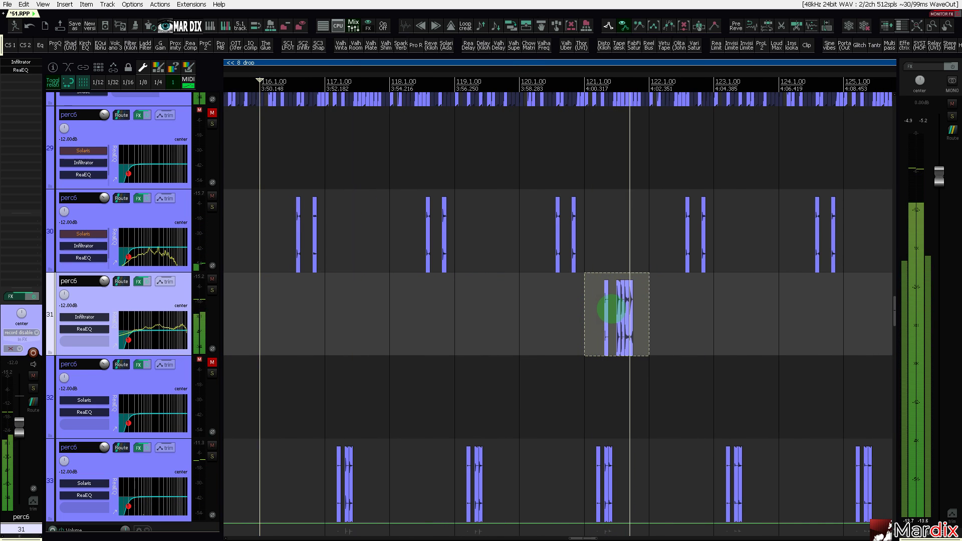
pyautogui.scroll(-5, 611, 313)
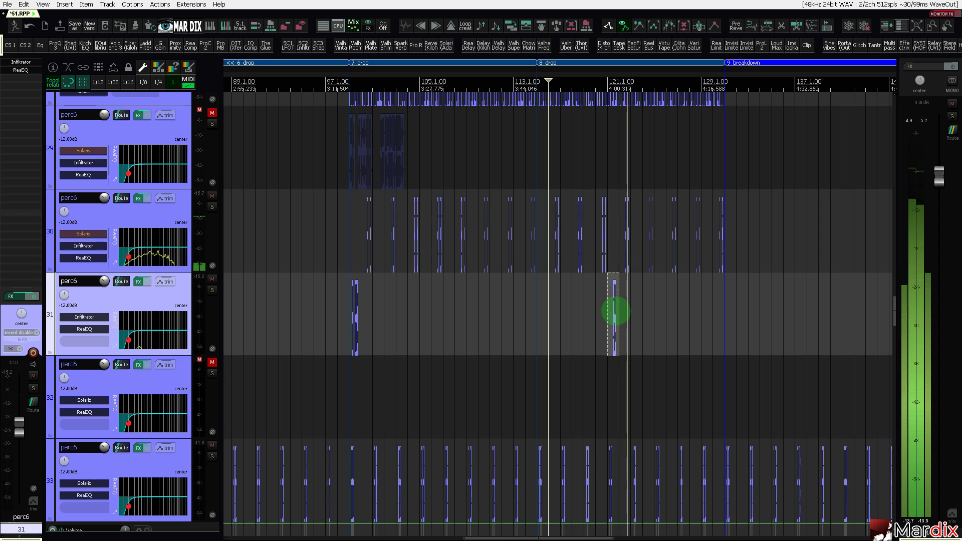
# Copy the bar 121 perc6 phrase on track 31 to bar 130, just before the region 9 breakdown, and play it.
pyautogui.moveTo(613, 307); pyautogui.dragTo(744, 320)
pyautogui.scroll(3, 744, 321)
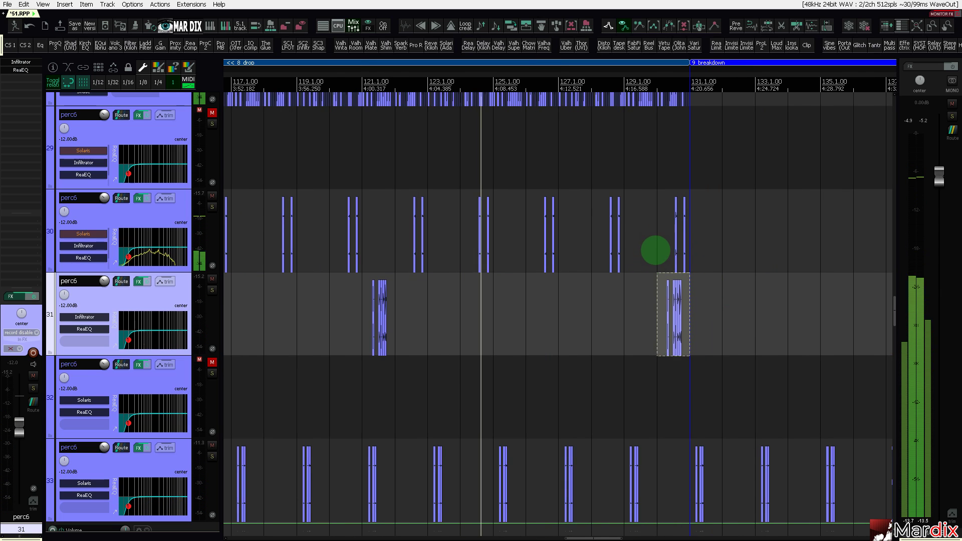
pyautogui.click(655, 251)
pyautogui.scroll(2, 674, 250)
pyautogui.scroll(-10, 675, 250)
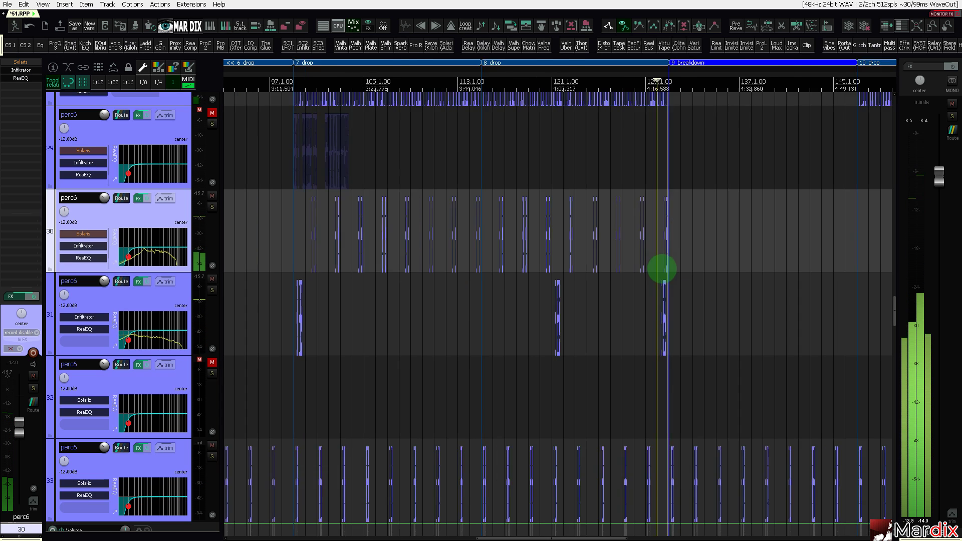
# Copy the GLFR_Children_07.wav item on atmo3 track 64 from the region 5 breakdown to the start of the region 9 breakdown.
pyautogui.scroll(3, 497, 185)
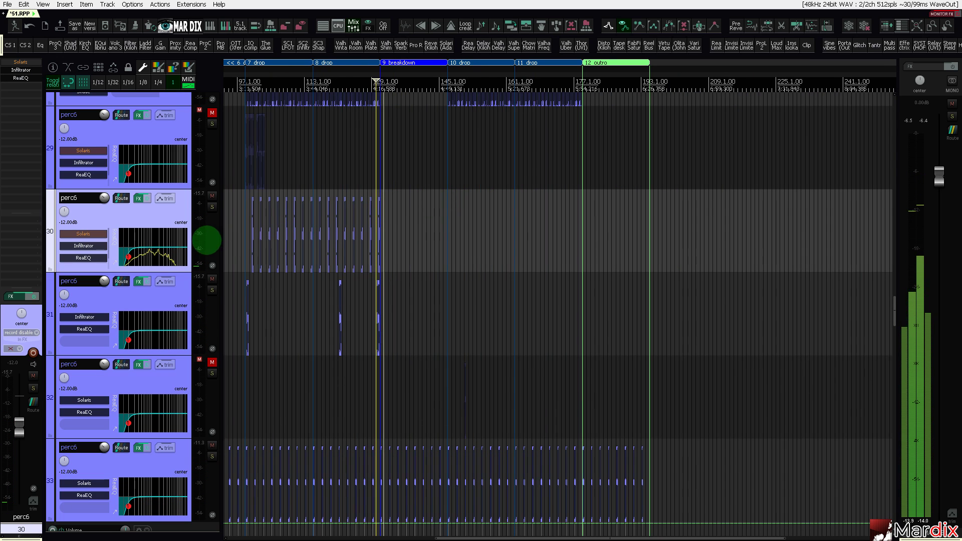
pyautogui.scroll(-6, 171, 246)
pyautogui.scroll(-15, 171, 245)
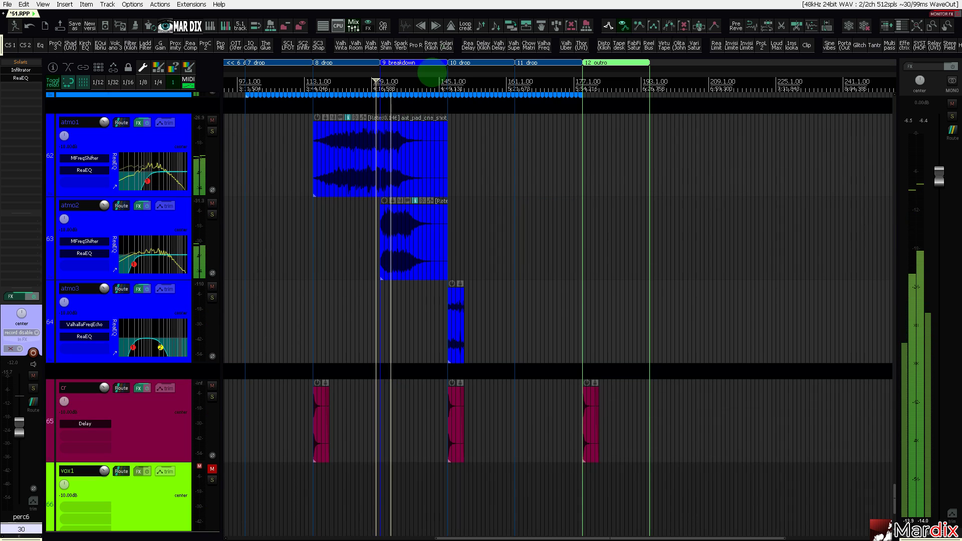
pyautogui.moveTo(417, 75); pyautogui.dragTo(641, 82)
pyautogui.moveTo(273, 308); pyautogui.dragTo(623, 325)
pyautogui.scroll(8, 623, 325)
# Play the region 9 breakdown from several points to hear the children sample on track 64 with the other atmospheres.
pyautogui.click(511, 306)
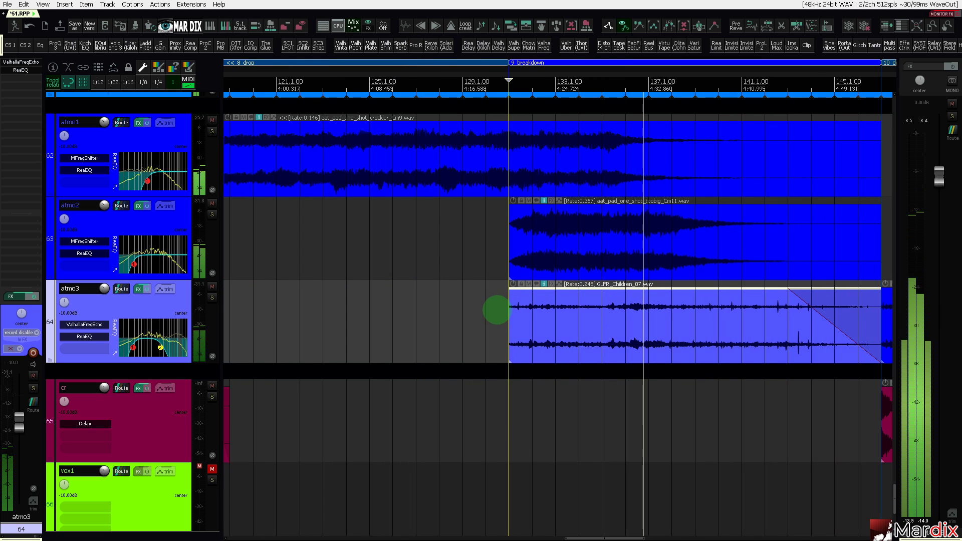
pyautogui.click(495, 308)
pyautogui.click(534, 316)
pyautogui.scroll(-9, 528, 316)
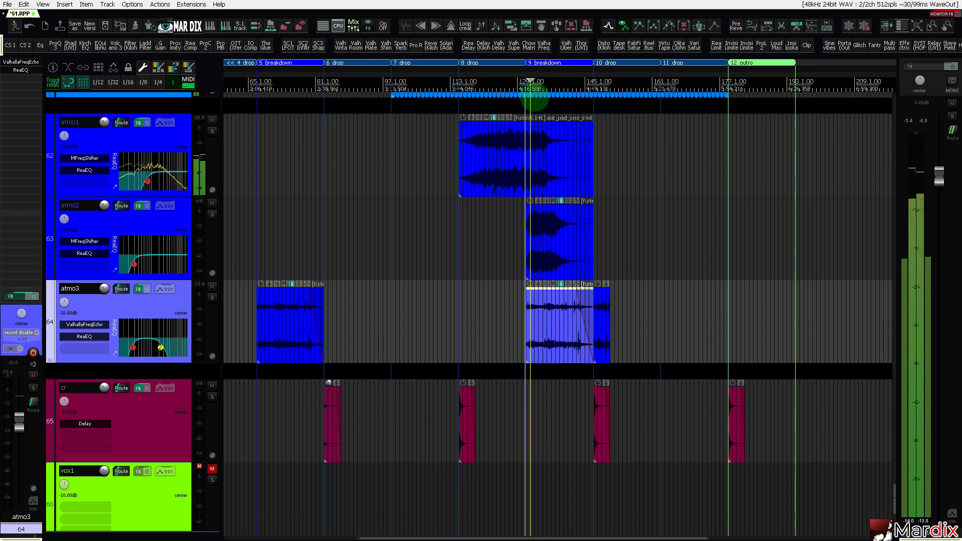
pyautogui.scroll(8, 536, 95)
pyautogui.moveTo(562, 71); pyautogui.dragTo(526, 75)
pyautogui.click(519, 310)
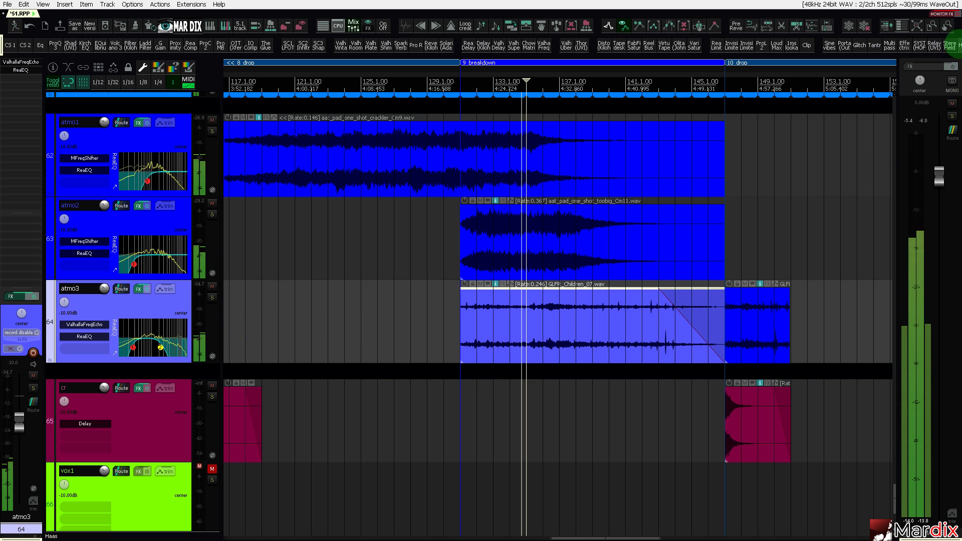
# Add the MUtility Haas delay to atmo3 track 64, set it to 32 ms, and play on through the region 9 breakdown.
pyautogui.click(958, 44)
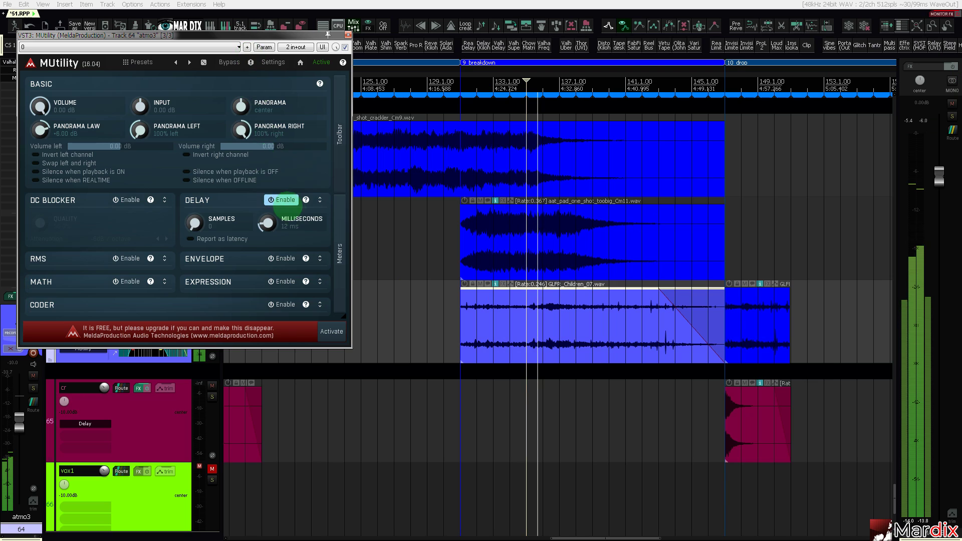
pyautogui.doubleClick(267, 224)
pyautogui.press('Escape')
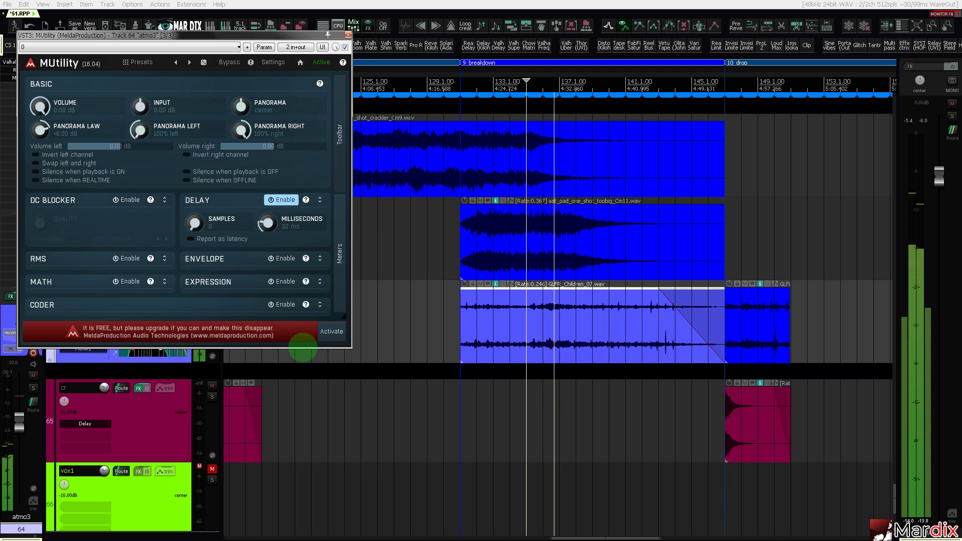
pyautogui.press('Escape')
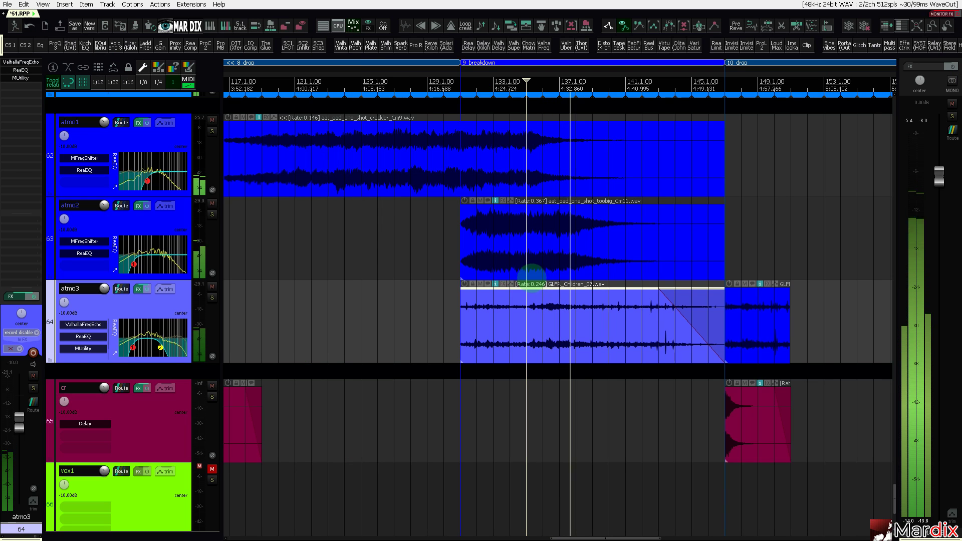
pyautogui.scroll(2, 537, 279)
pyautogui.hscroll(3, 492, 64)
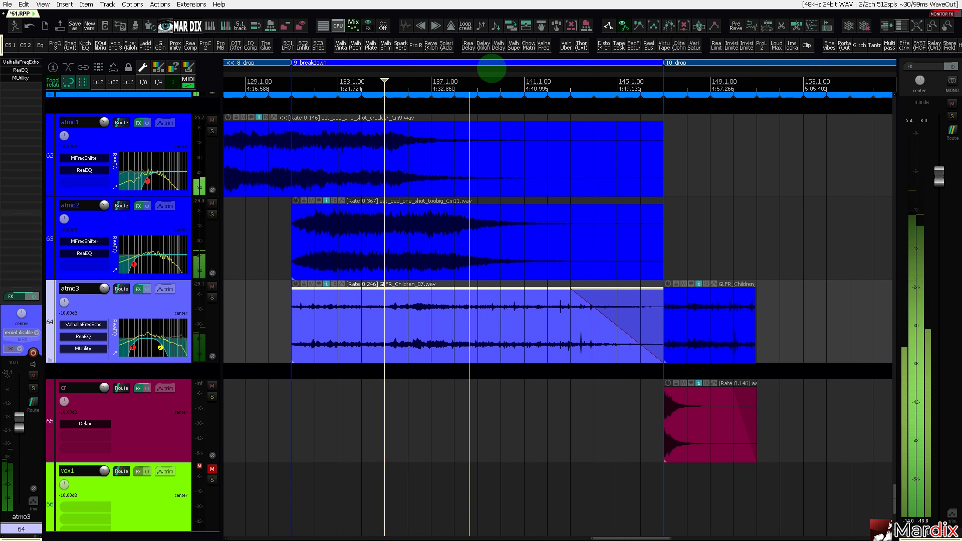
pyautogui.scroll(-2, 189, 284)
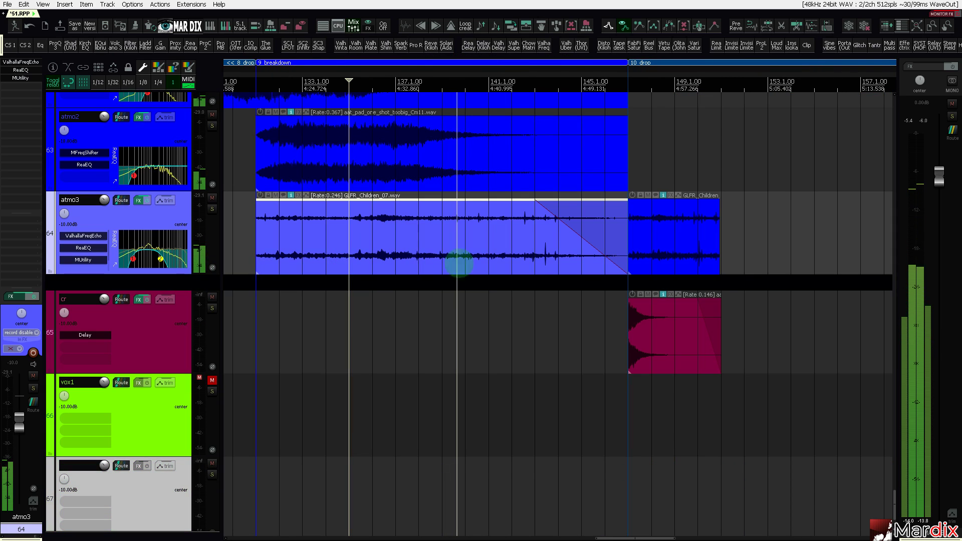
# Play from the start of the region 10 drop at bar 147 and check the atmosphere and crash items across it.
pyautogui.click(630, 83)
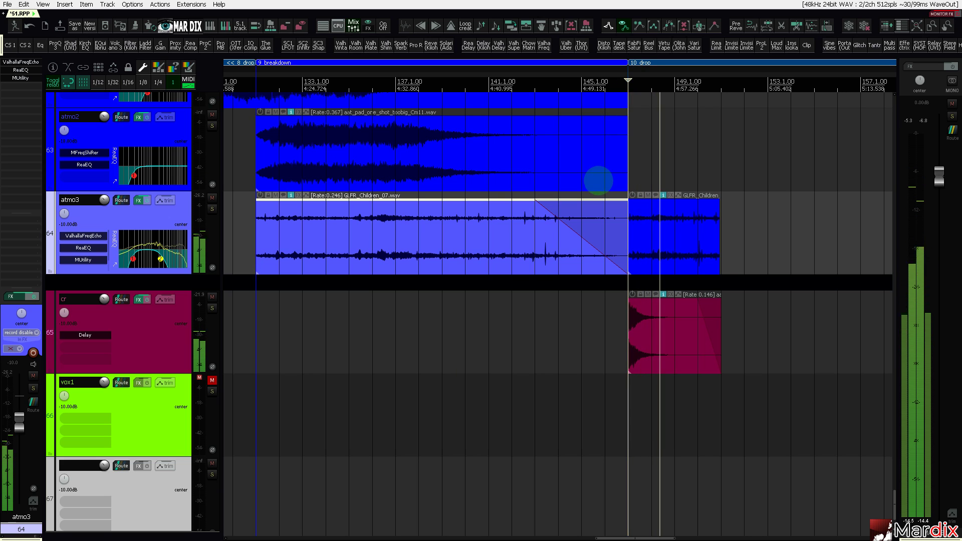
pyautogui.moveTo(703, 75); pyautogui.dragTo(472, 73)
pyautogui.scroll(-3, 460, 109)
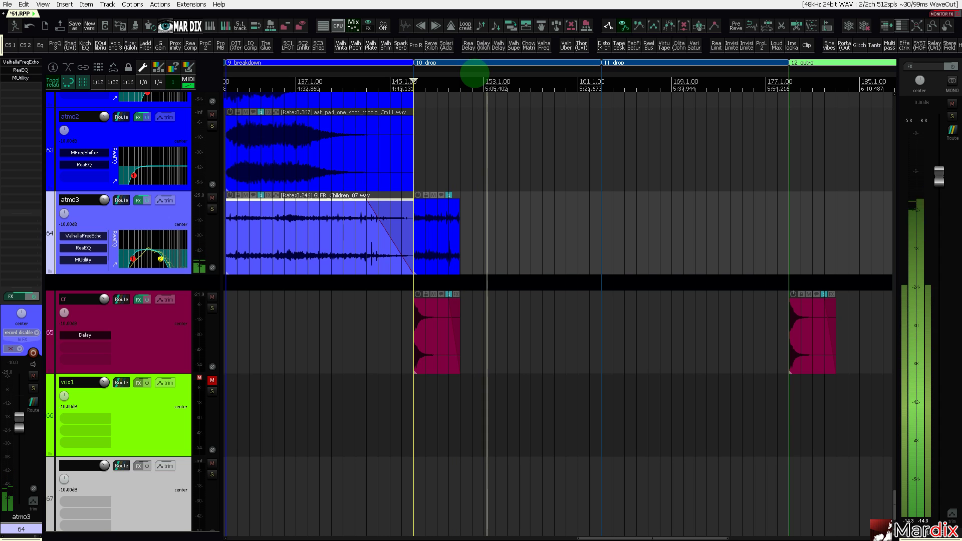
pyautogui.scroll(2, 171, 168)
pyautogui.scroll(3, 163, 176)
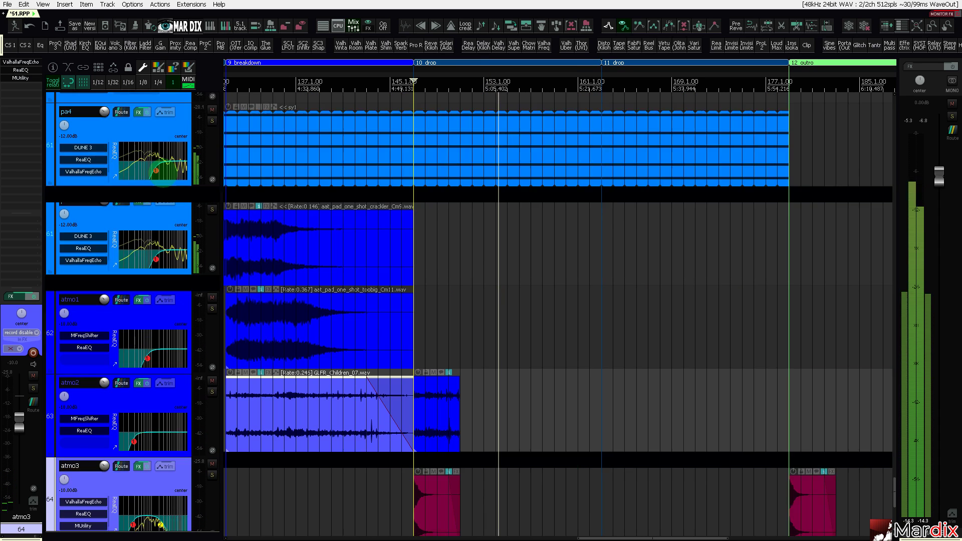
# Copy the GLFR_Children_07.wav item on atmo3 track 64 from the start of the region 10 drop to bar 155 and play it.
pyautogui.scroll(-3, 163, 176)
pyautogui.moveTo(437, 210); pyautogui.dragTo(524, 218)
pyautogui.click(509, 181)
pyautogui.scroll(3, 509, 183)
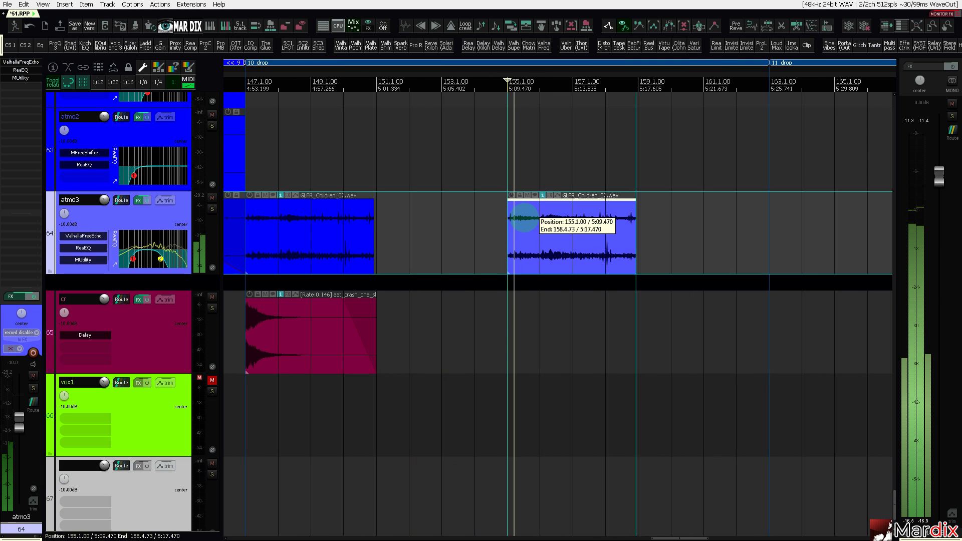
# Trim the copied children item at bar 155 to one bar, ending at bar 156, and play it from its start.
pyautogui.moveTo(634, 230); pyautogui.dragTo(536, 218)
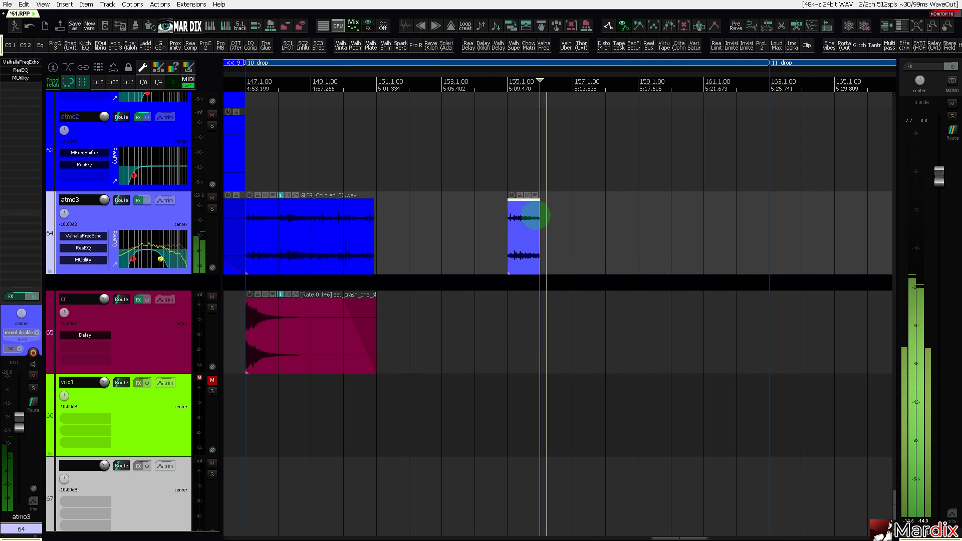
pyautogui.click(514, 180)
pyautogui.click(522, 218)
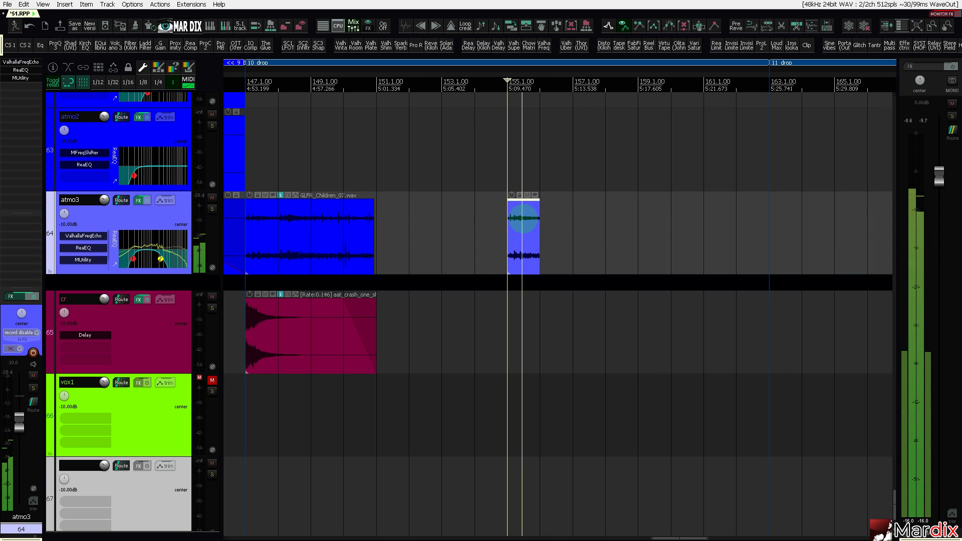
# Copy the atmo3 clip at the start of 10 drop to bar 162 and trim it to end where 11 drop begins.
pyautogui.scroll(-3, 519, 215)
pyautogui.scroll(-2, 519, 215)
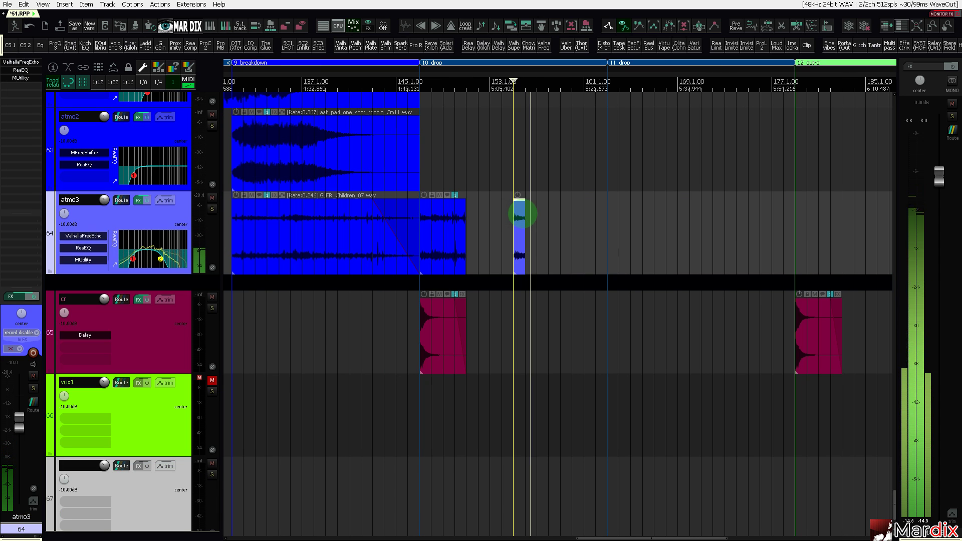
pyautogui.click(454, 218)
pyautogui.moveTo(443, 222); pyautogui.dragTo(635, 224)
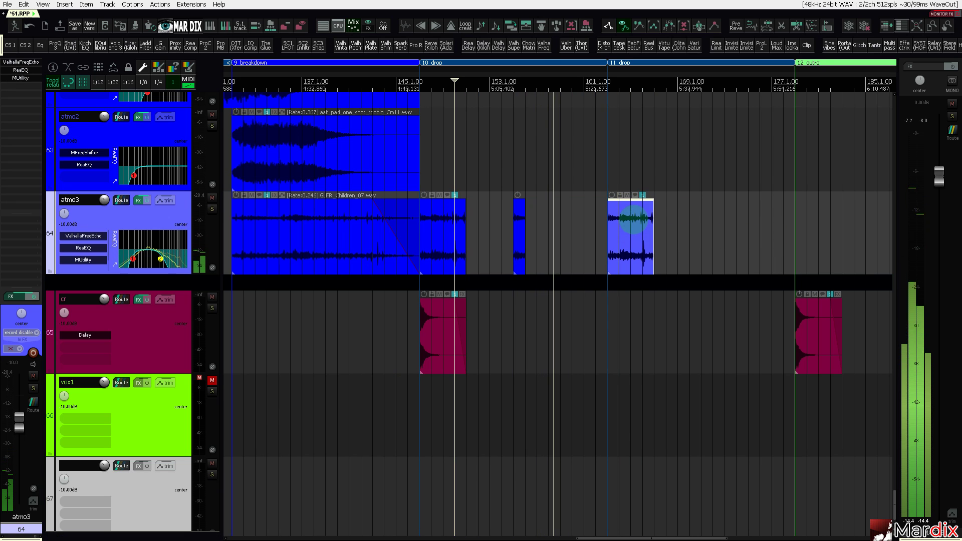
pyautogui.scroll(3, 630, 221)
pyautogui.moveTo(585, 228); pyautogui.dragTo(561, 231)
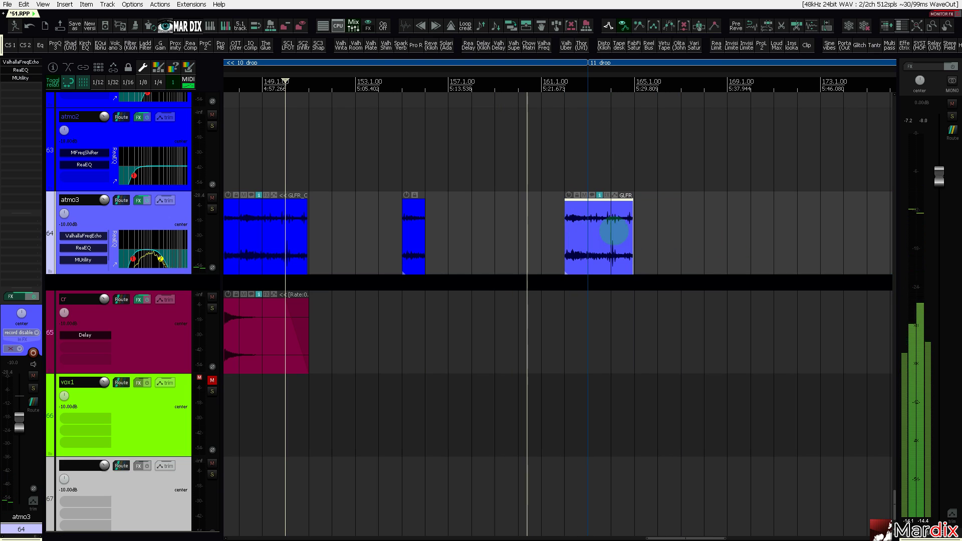
pyautogui.moveTo(631, 230); pyautogui.dragTo(581, 201)
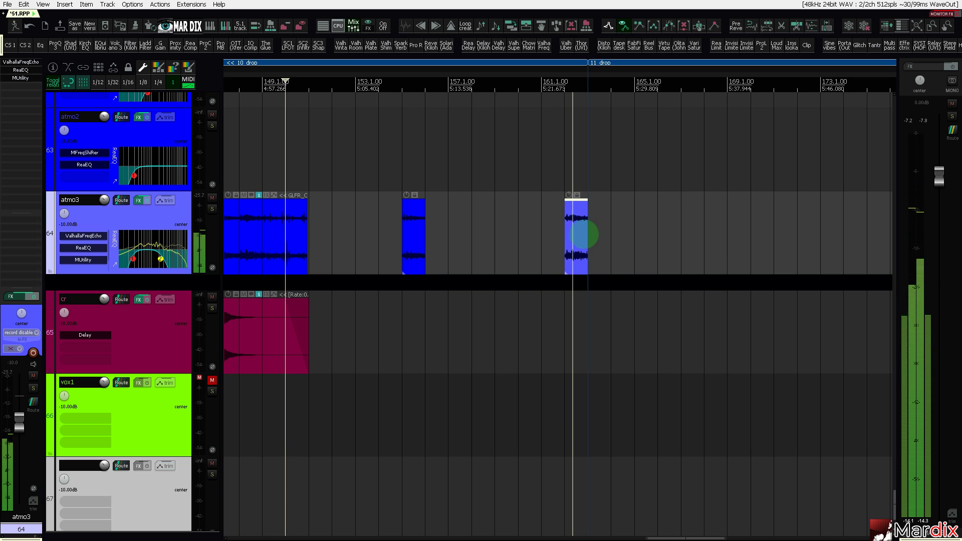
# Play back the transition into 11 drop, starting at the new short atmo3 clip at bar 162.
pyautogui.scroll(-3, 576, 222)
pyautogui.moveTo(646, 75); pyautogui.dragTo(729, 83)
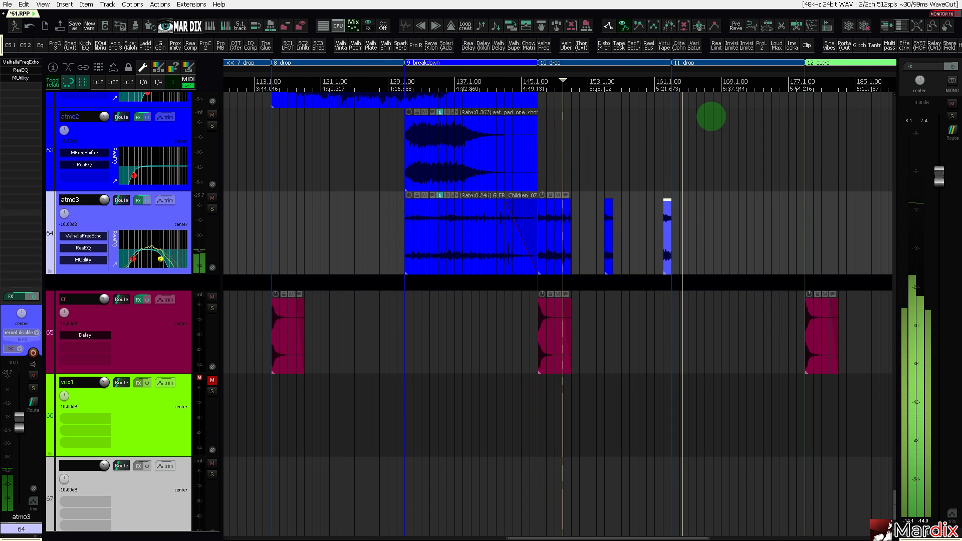
pyautogui.hscroll(2, 658, 74)
pyautogui.hscroll(1, 657, 75)
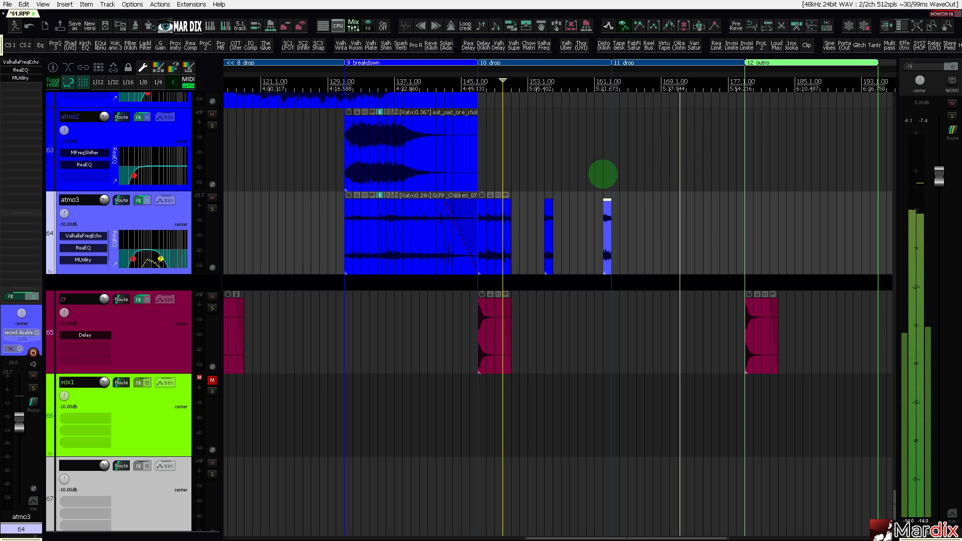
pyautogui.click(601, 171)
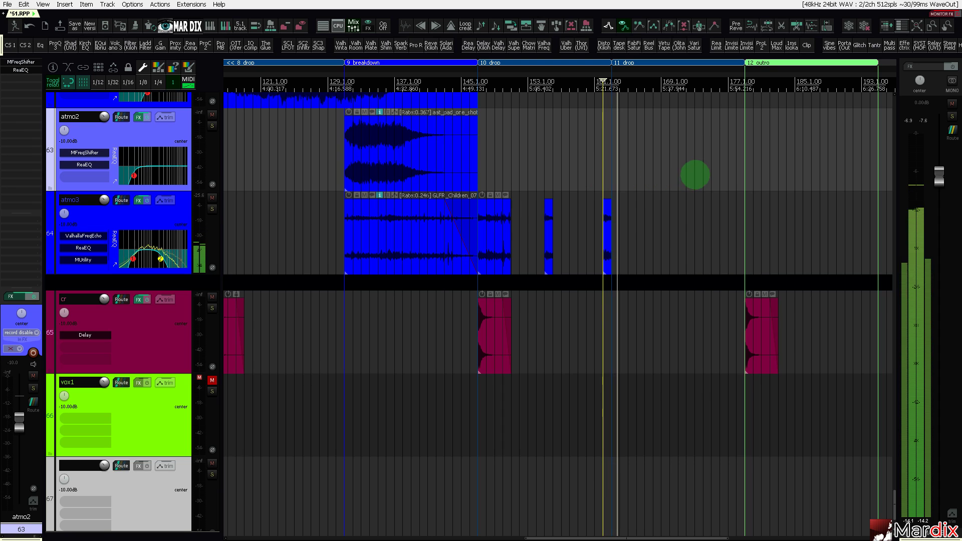
# Copy the short atmo3 clip at bar 155 to the start of 12 outro and listen to both section transitions.
pyautogui.scroll(2, 684, 135)
pyautogui.moveTo(675, 71); pyautogui.dragTo(647, 73)
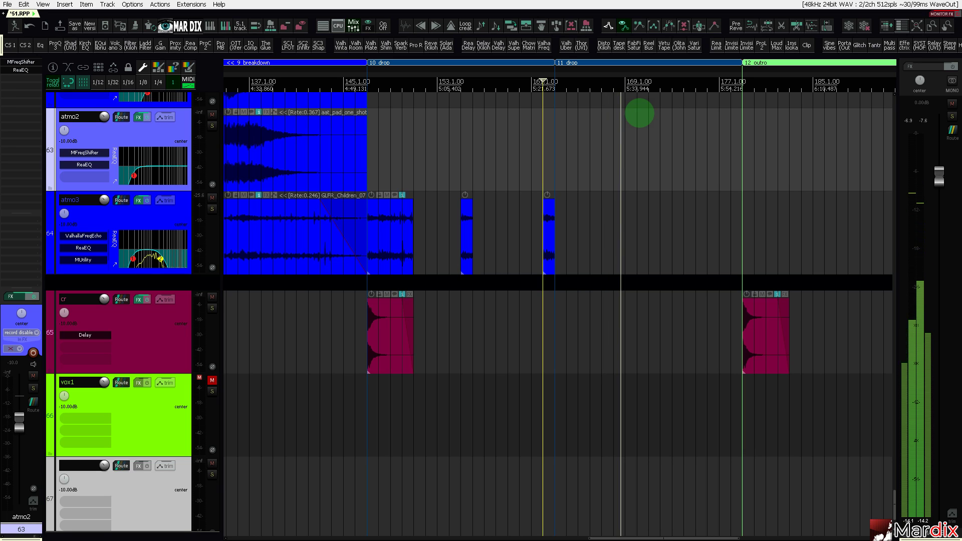
pyautogui.moveTo(467, 207); pyautogui.dragTo(756, 221)
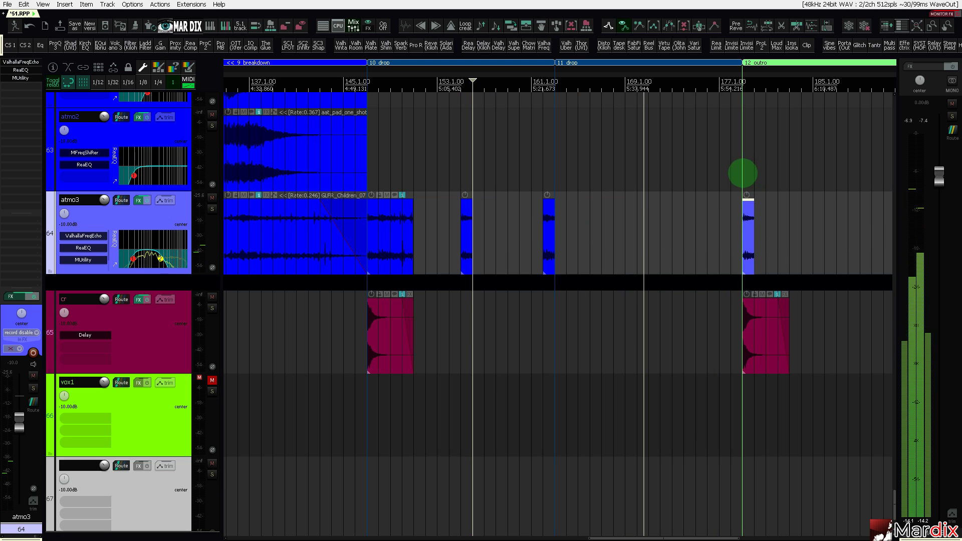
pyautogui.click(743, 171)
pyautogui.click(554, 222)
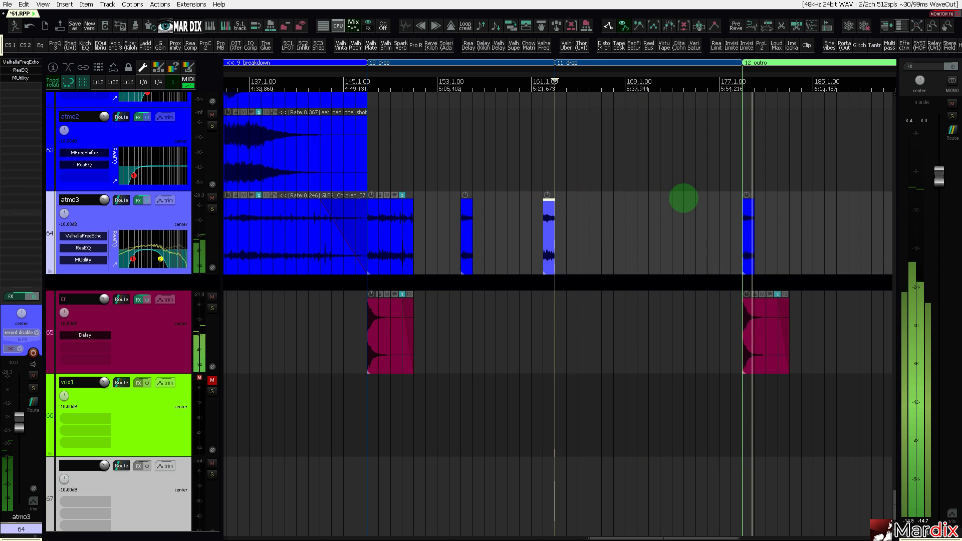
pyautogui.click(545, 159)
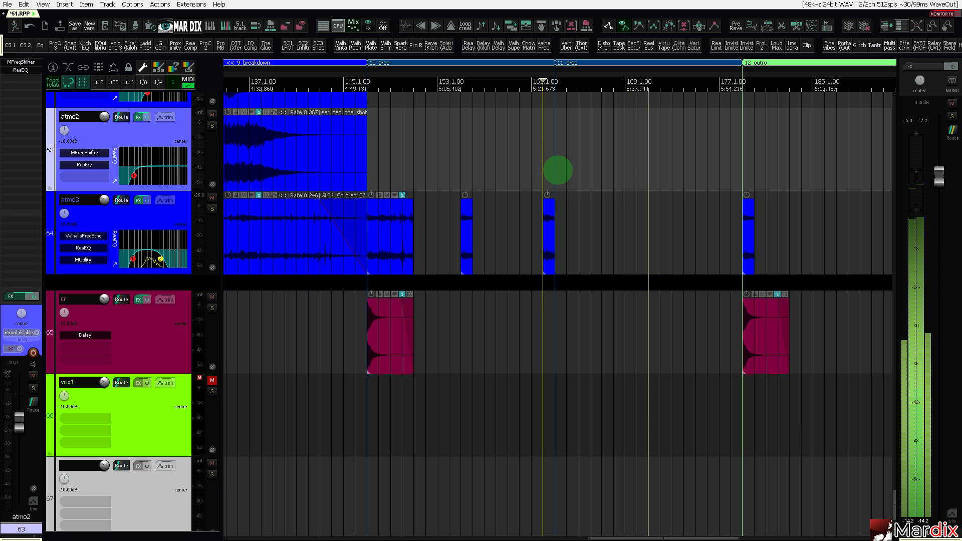
# Copy the opening atmo3 clip of 10 drop to bar 170, shorten it to one bar with a fade-out, and play it.
pyautogui.moveTo(387, 228); pyautogui.dragTo(648, 227)
pyautogui.moveTo(657, 225); pyautogui.dragTo(628, 210)
pyautogui.click(636, 187)
pyautogui.scroll(3, 641, 220)
pyautogui.click(586, 189)
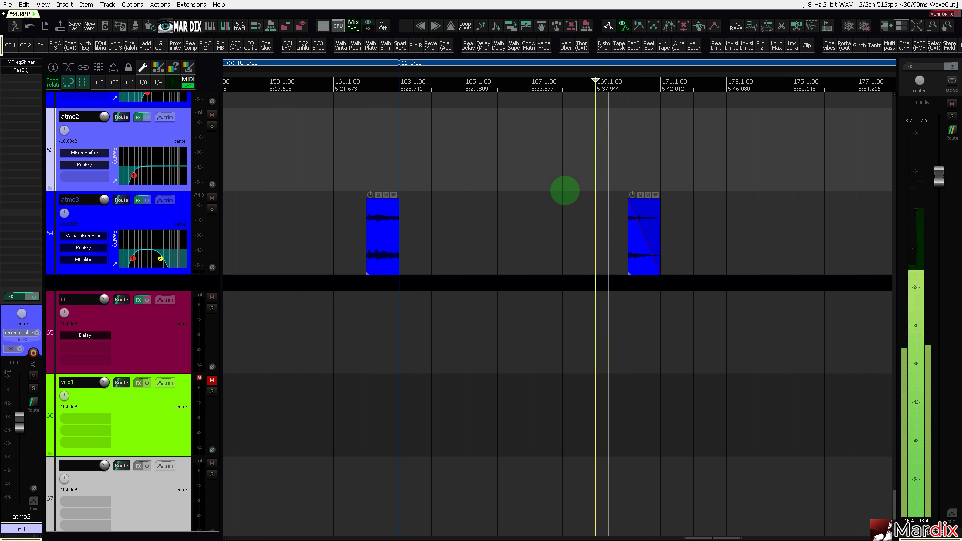
pyautogui.click(407, 129)
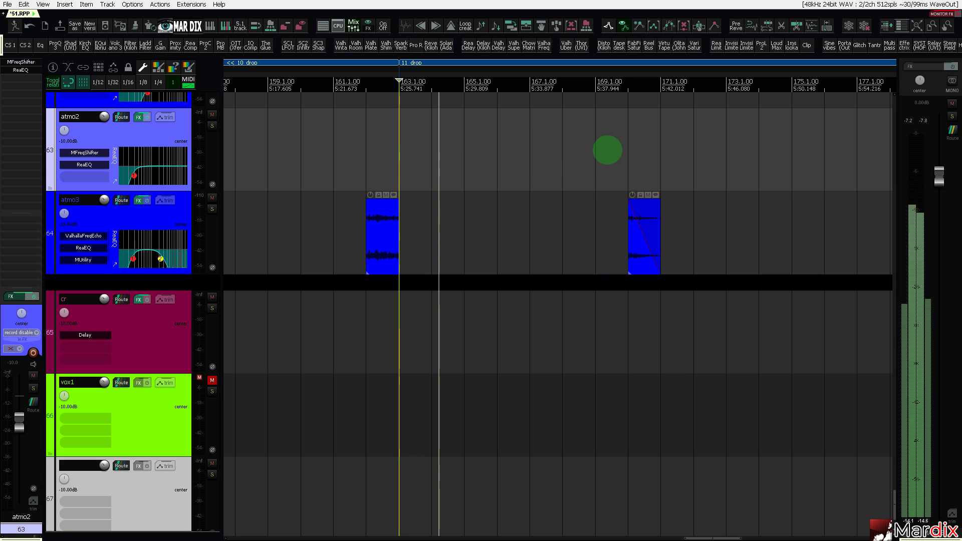
pyautogui.click(621, 151)
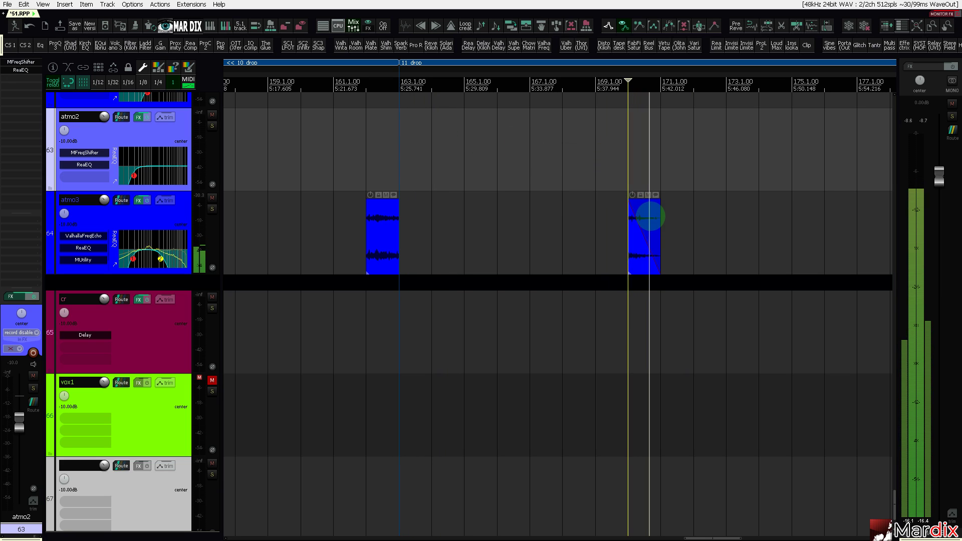
# Replace the fade-out on the atmo3 clip at bar 170 with a fade-in and play it.
pyautogui.click(650, 216)
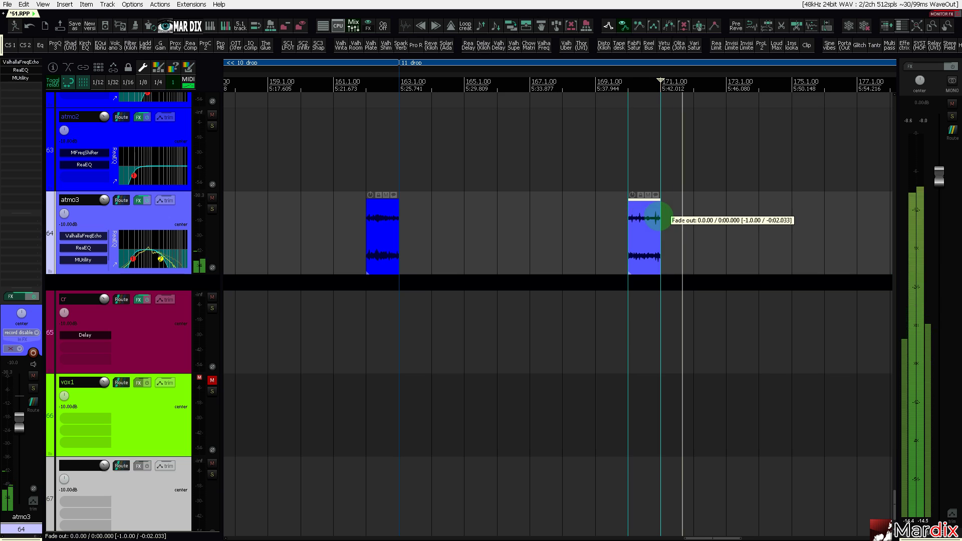
pyautogui.moveTo(659, 217)
pyautogui.mouseDown()
pyautogui.moveTo(707, 231)
pyautogui.moveTo(645, 231)
pyautogui.moveTo(645, 219)
pyautogui.mouseUp()
pyautogui.click(629, 187)
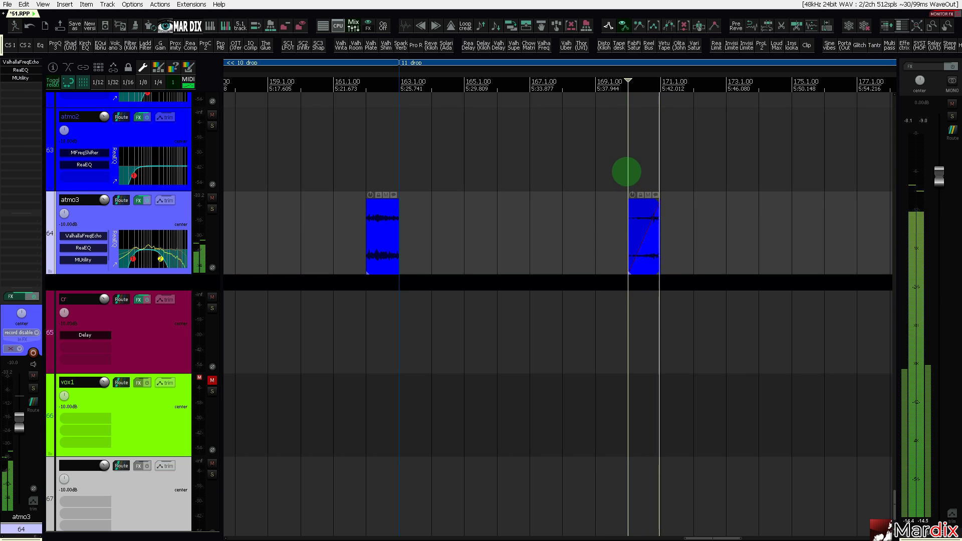
# Listen to the arrangement with the new atmo3 clips, playing from the short clip at bar 155 towards the outro.
pyautogui.scroll(-5, 605, 186)
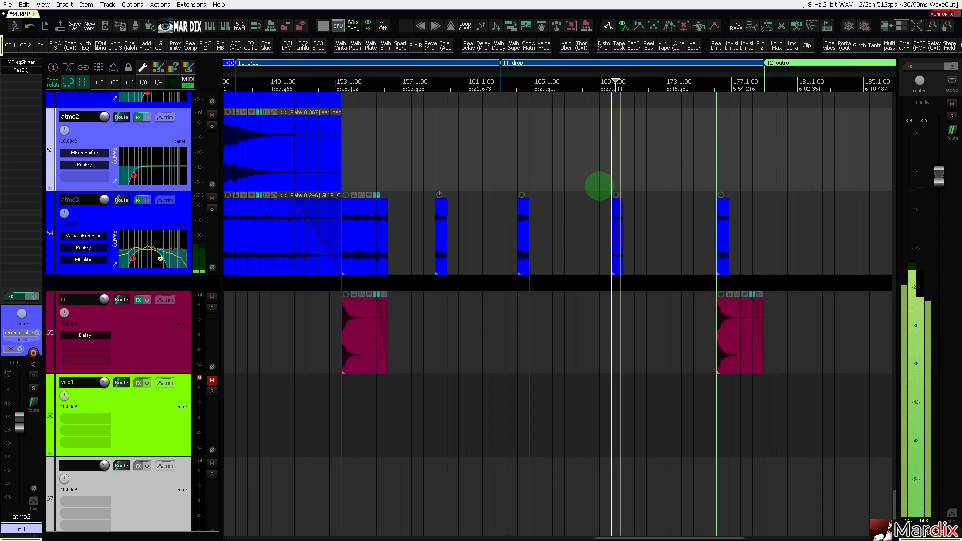
pyautogui.moveTo(632, 76); pyautogui.dragTo(638, 76)
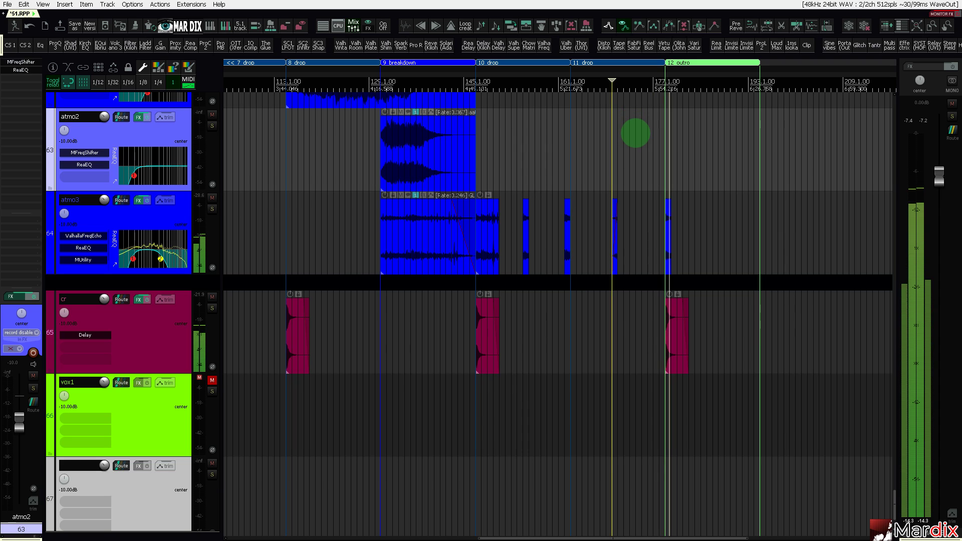
pyautogui.scroll(3, 667, 147)
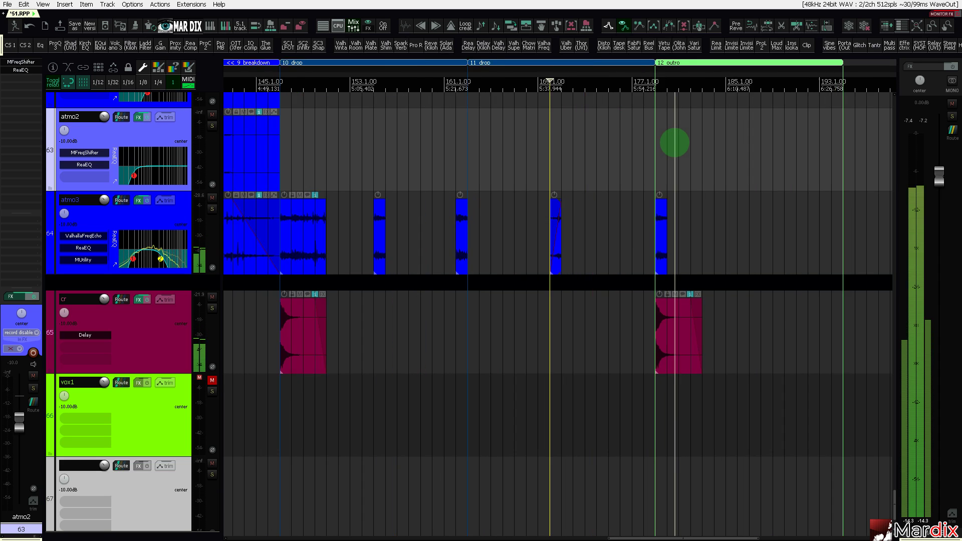
pyautogui.scroll(-3, 671, 145)
pyautogui.scroll(3, 494, 155)
pyautogui.click(494, 154)
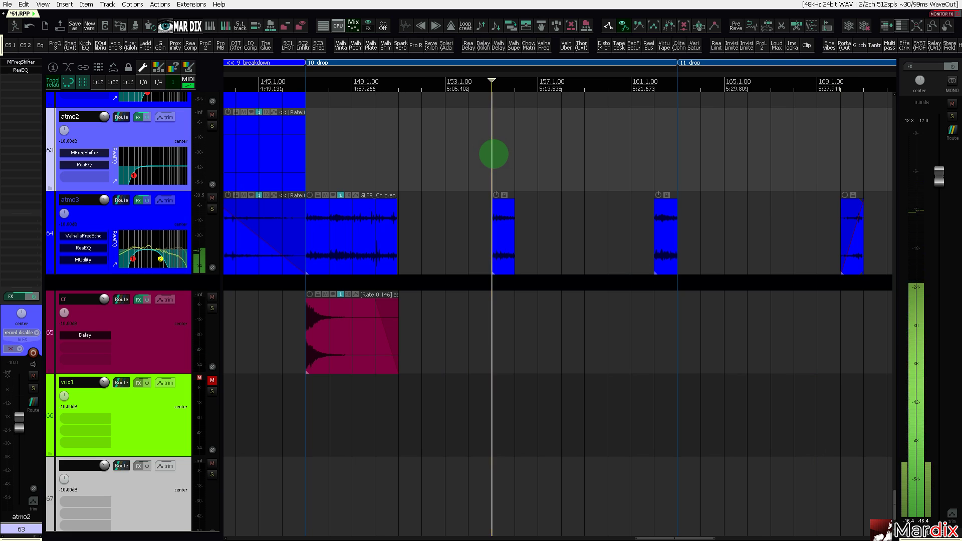
pyautogui.scroll(-3, 509, 157)
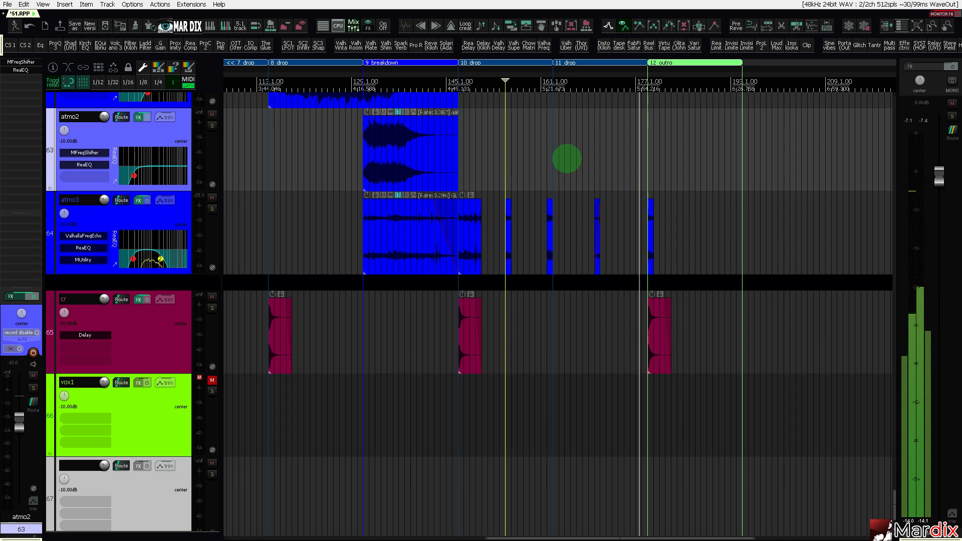
# Leave and restore the fullscreen view, and restart playback from the short atmo3 clip at bar 155.
pyautogui.press('F11')
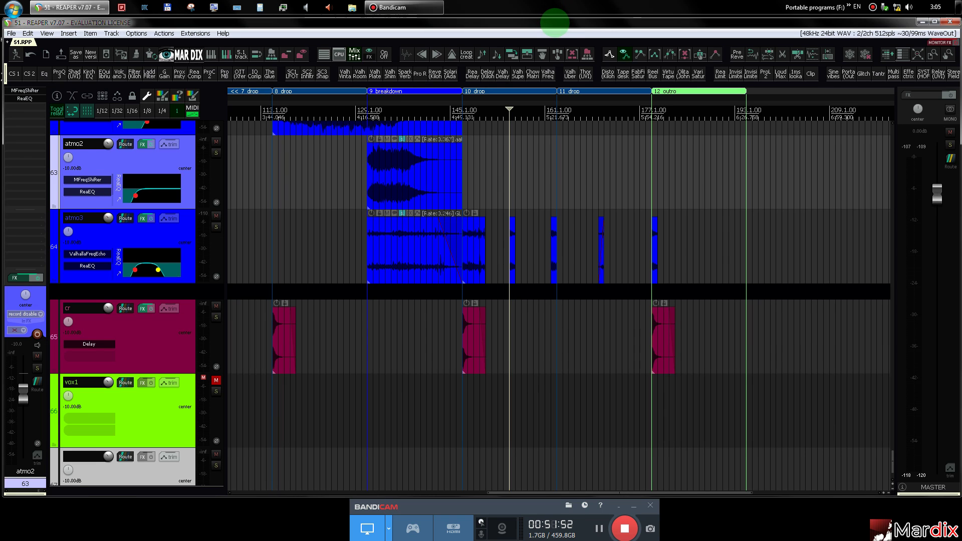
pyautogui.press('F11')
pyautogui.press('space')
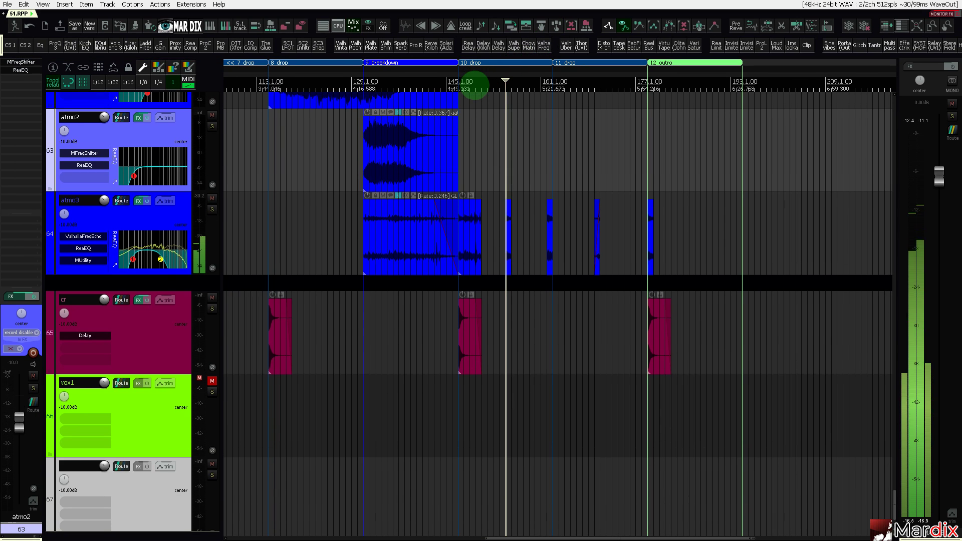
pyautogui.scroll(3, 476, 72)
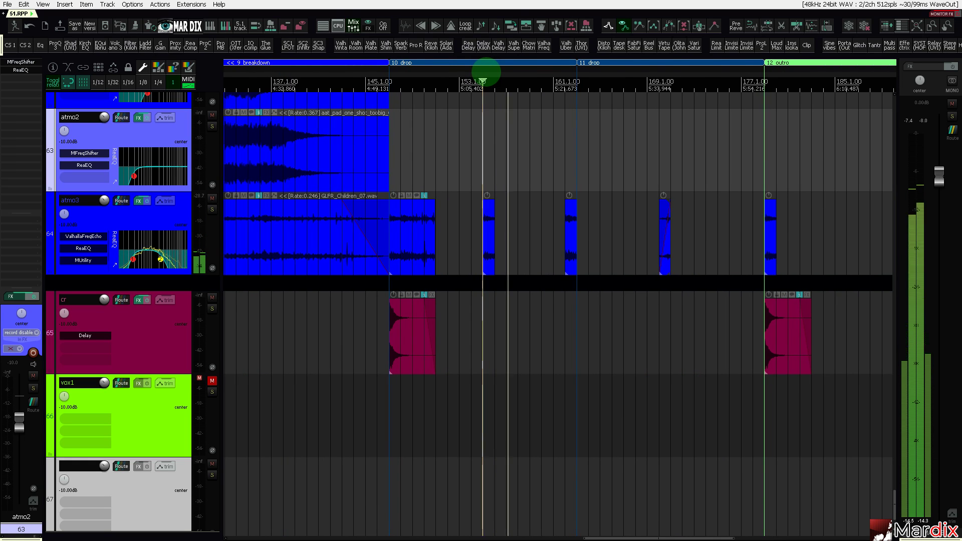
# Show the whole project, hide all automation envelopes, and review the arrangement from the drum tracks down to the vox track.
pyautogui.hotkey('ctrl', 'pagedown')
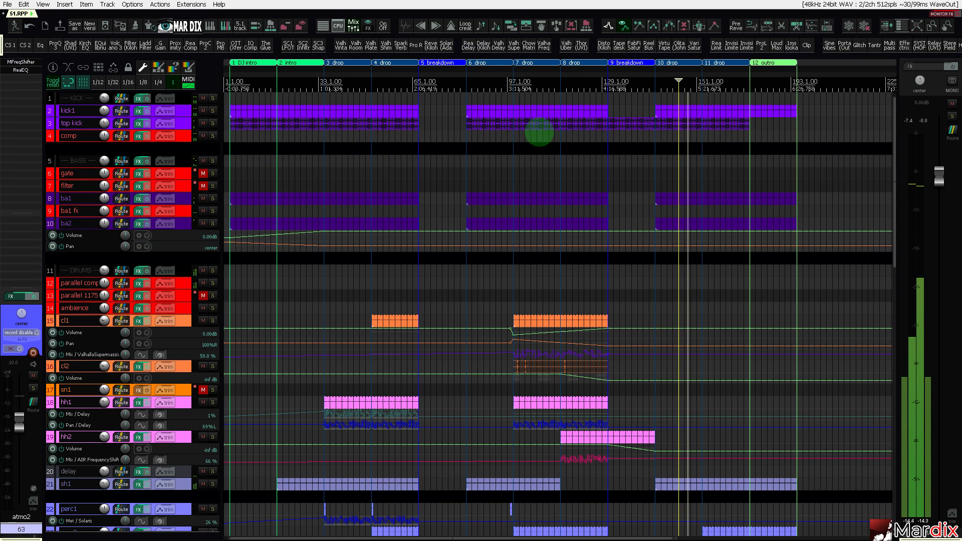
pyautogui.click(620, 24)
pyautogui.click(621, 24)
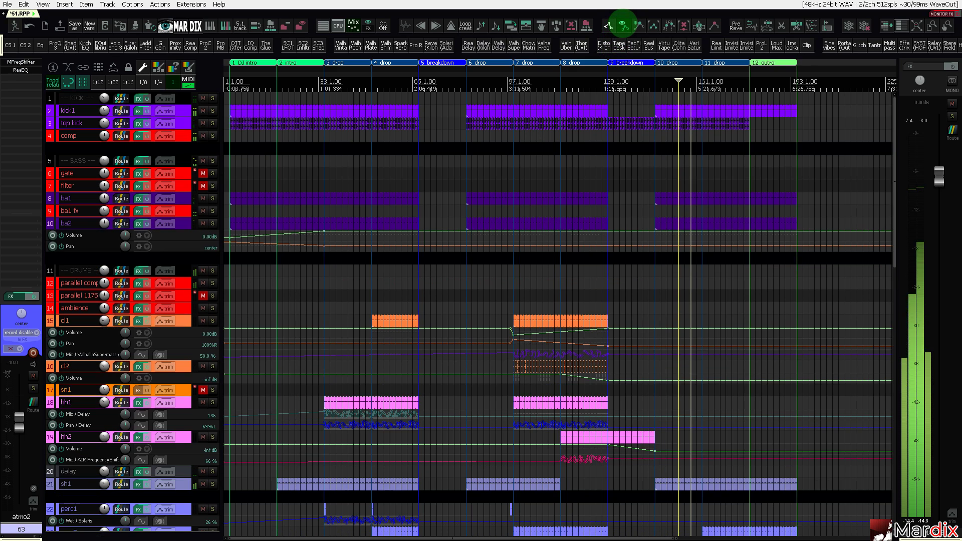
pyautogui.scroll(-8, 142, 239)
pyautogui.scroll(-3, 145, 244)
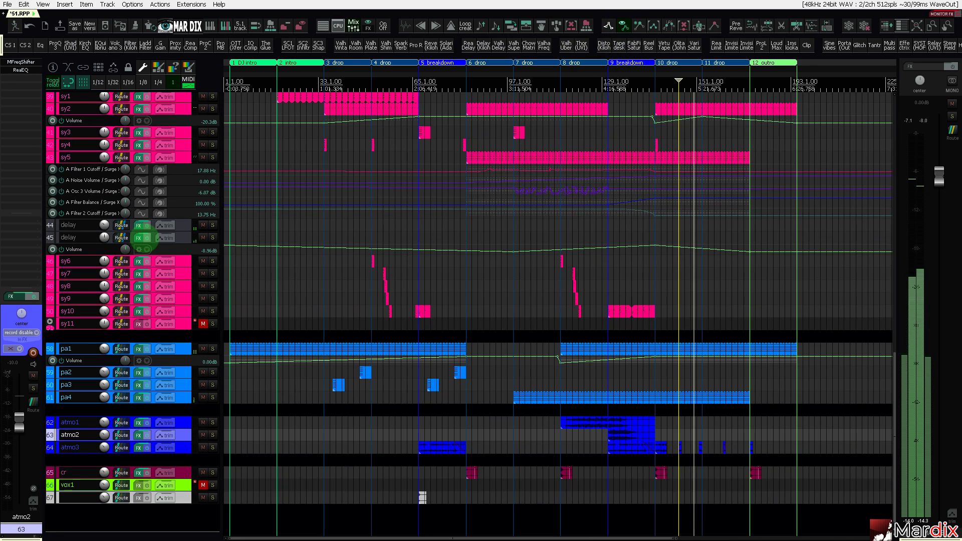
pyautogui.scroll(-5, 199, 244)
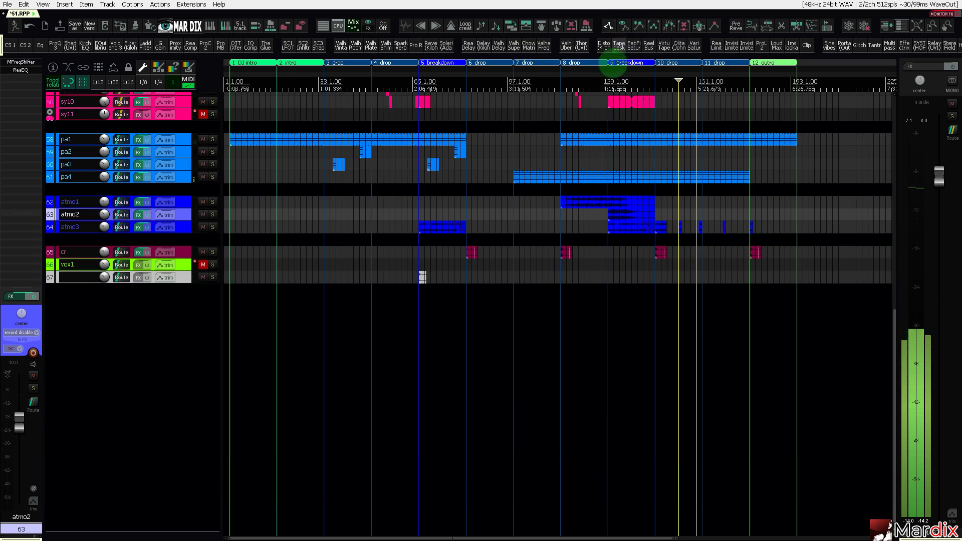
pyautogui.scroll(8, 147, 255)
pyautogui.scroll(-4, 150, 256)
pyautogui.scroll(8, 160, 261)
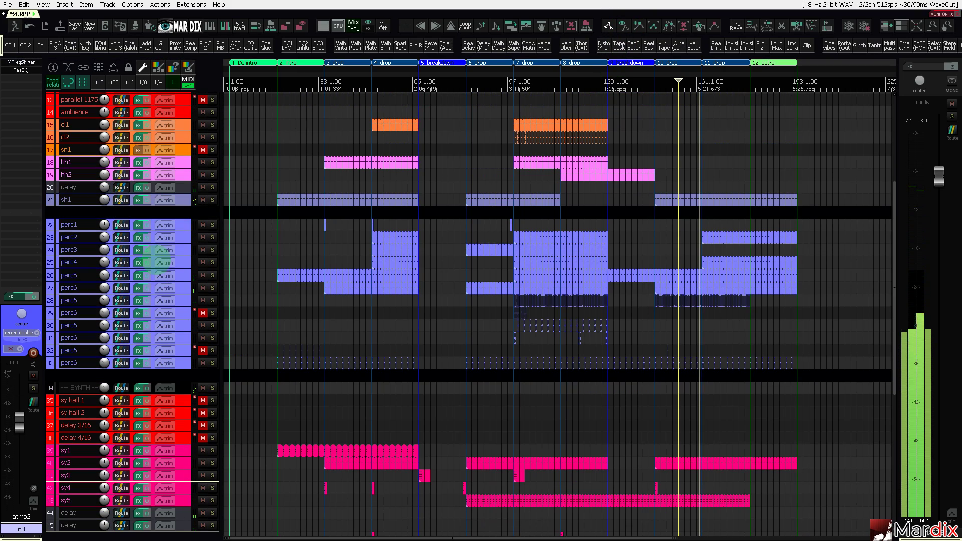
pyautogui.scroll(-8, 150, 258)
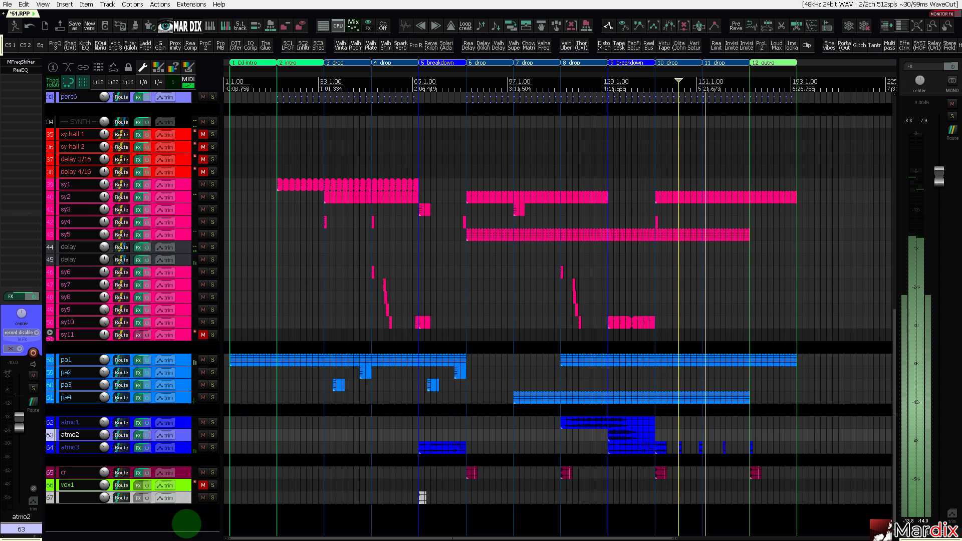
# Open the Media Explorer, browse to Loopmasters\Fx\Spektre Atmospheric Techno and preview SPK_VerbyAtmos08.wav, with the atmo tracks in view.
pyautogui.click(404, 25)
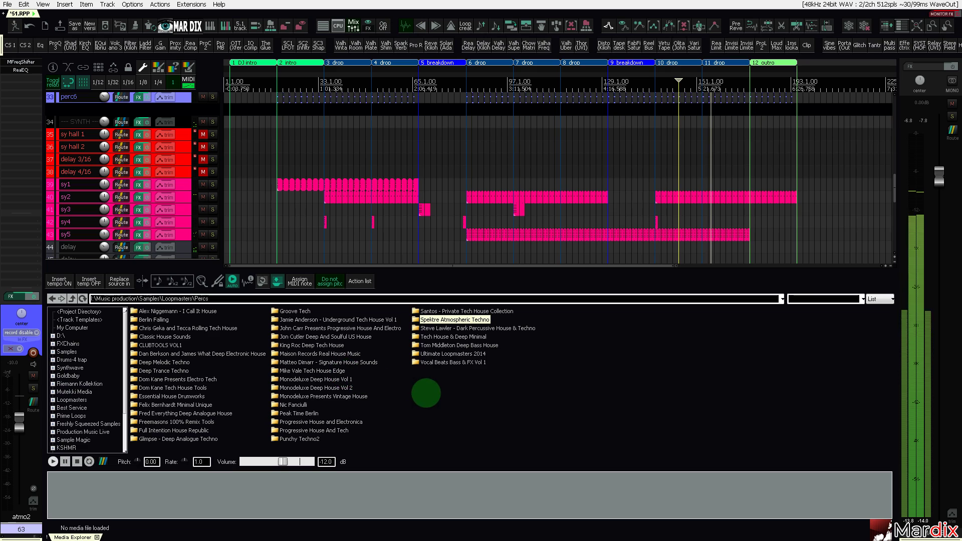
pyautogui.press('BackSpace')
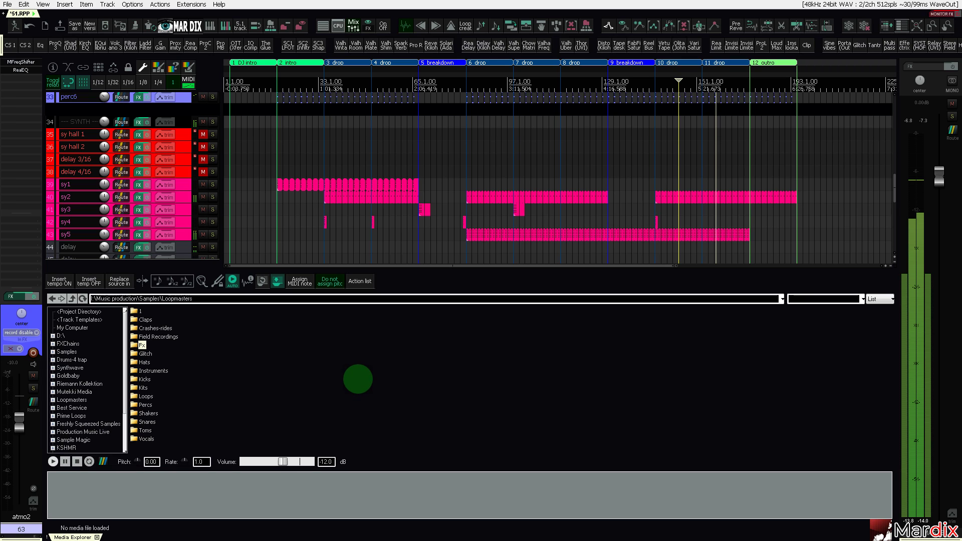
pyautogui.press('Return')
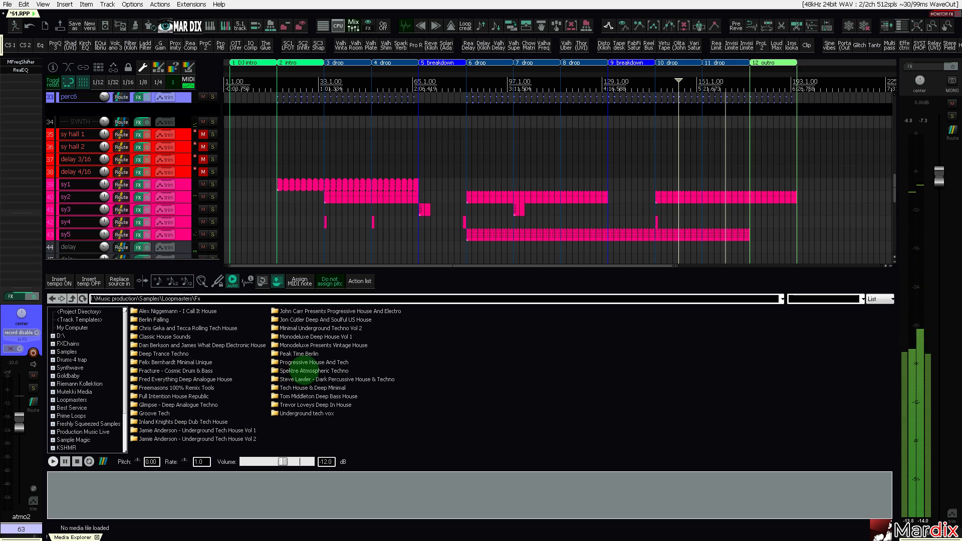
pyautogui.doubleClick(300, 371)
pyautogui.click(309, 430)
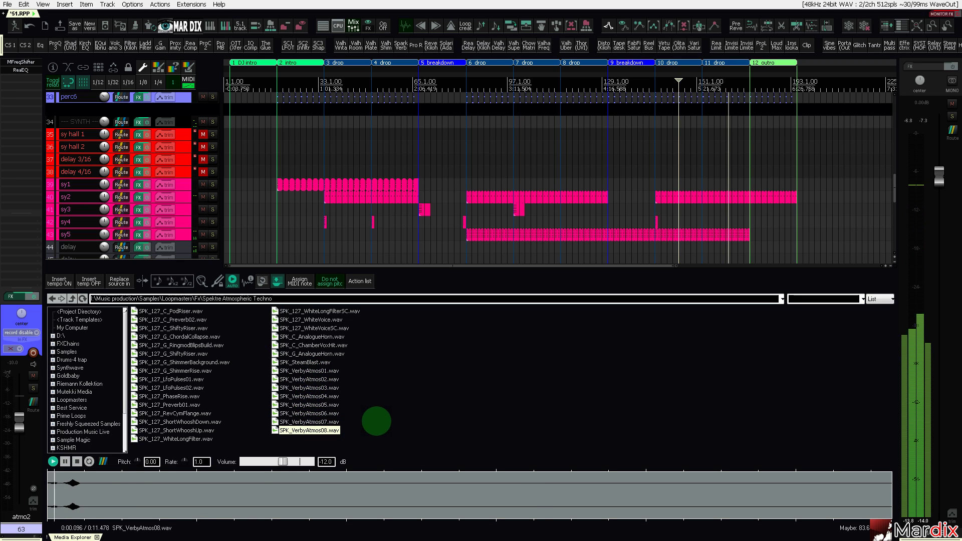
pyautogui.scroll(-10, 160, 183)
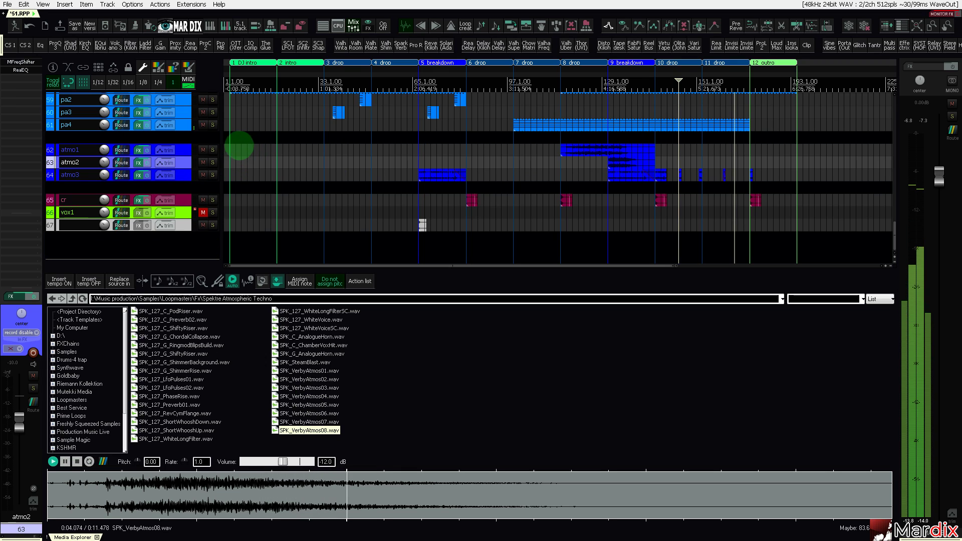
# Isolate the last track, below vox1, in the arrangement and zoom in on the DJ intro region.
pyautogui.scroll(4, 234, 145)
pyautogui.moveTo(253, 76); pyautogui.dragTo(279, 71)
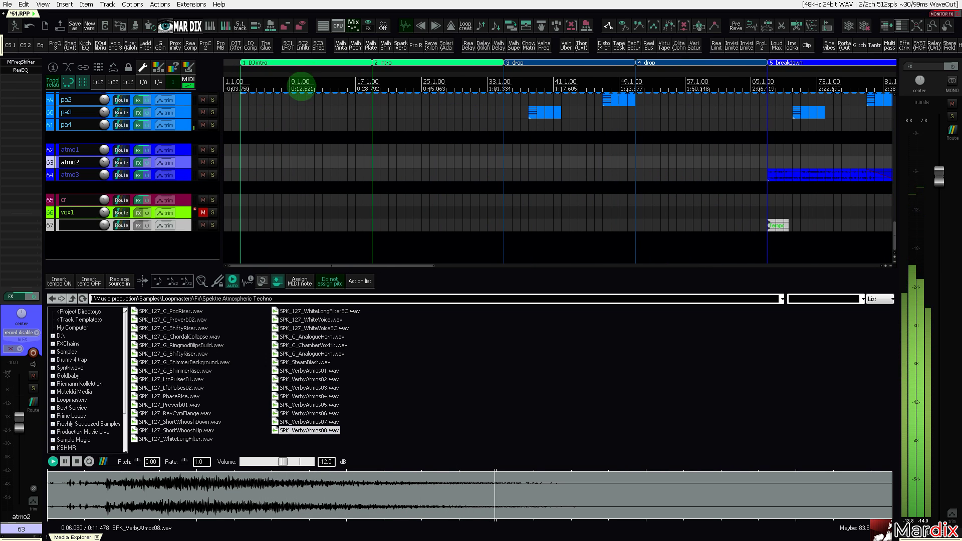
pyautogui.click(187, 229)
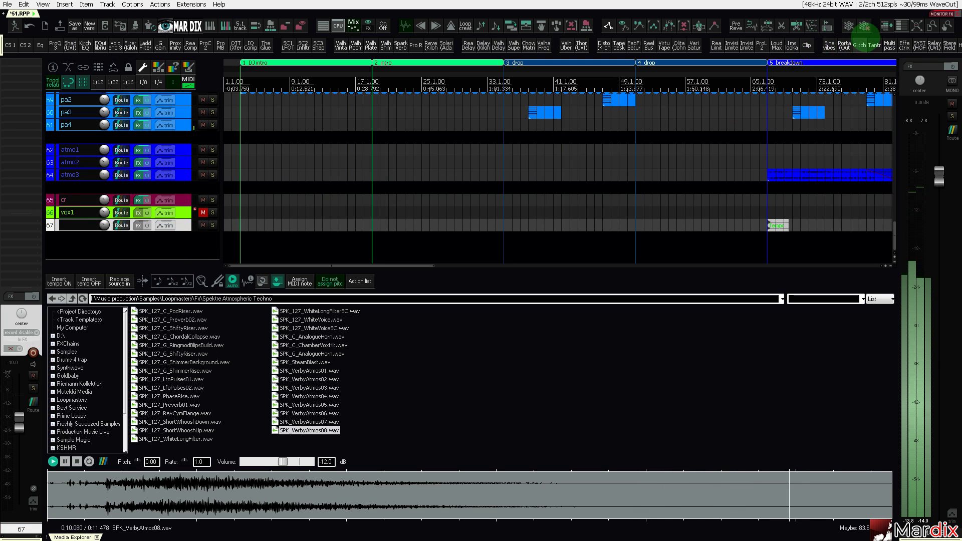
pyautogui.click(885, 26)
pyautogui.click(184, 115)
pyautogui.scroll(3, 175, 155)
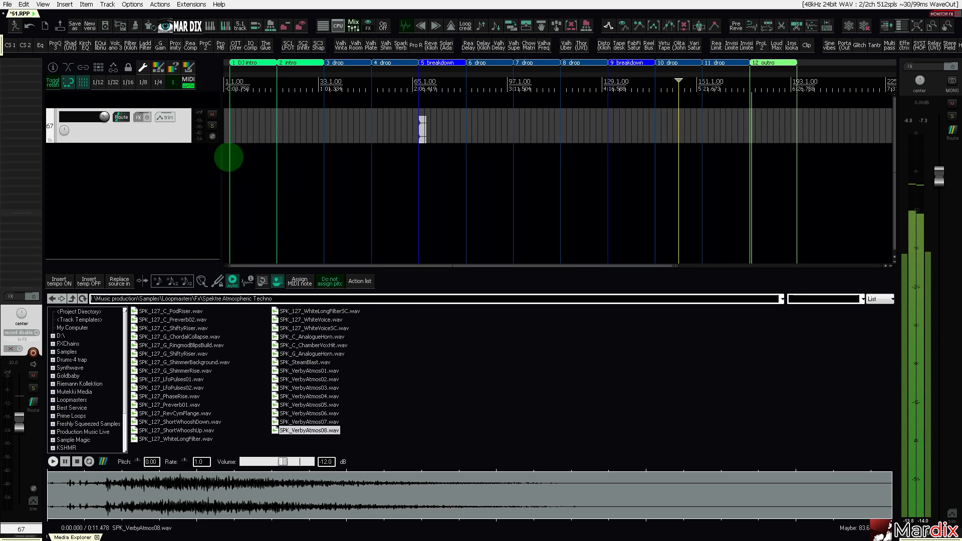
pyautogui.scroll(4, 247, 90)
pyautogui.scroll(2, 281, 91)
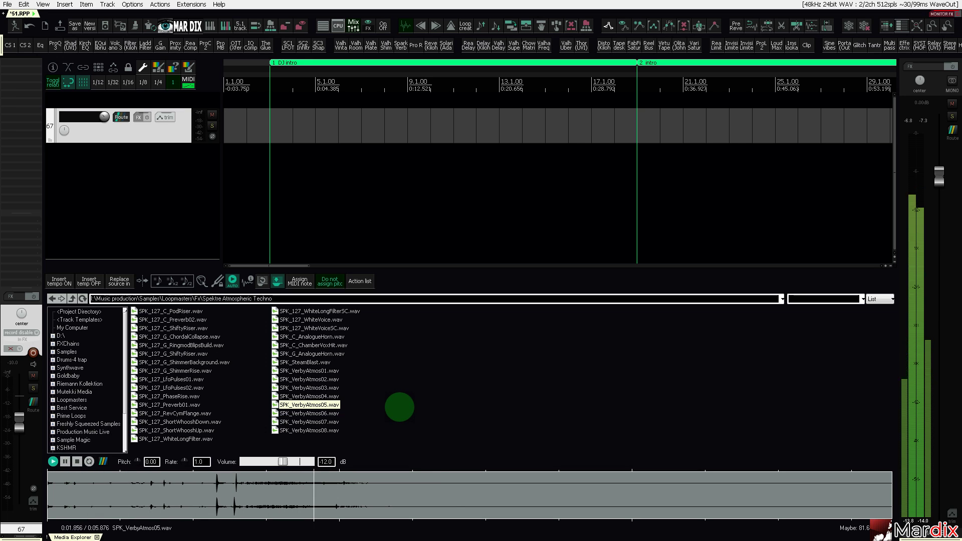
# Preview SPK_VerbyAtmos05.wav, place it on a new track at the start of the DJ intro (bar 3), and play it with its lane enlarged.
pyautogui.press('Up')
pyautogui.press('Down')
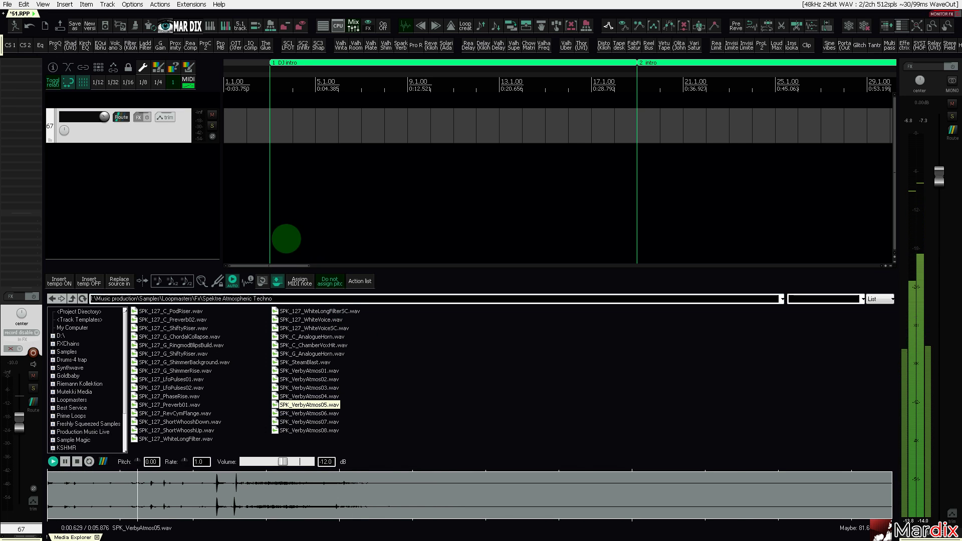
pyautogui.moveTo(321, 404); pyautogui.dragTo(273, 207)
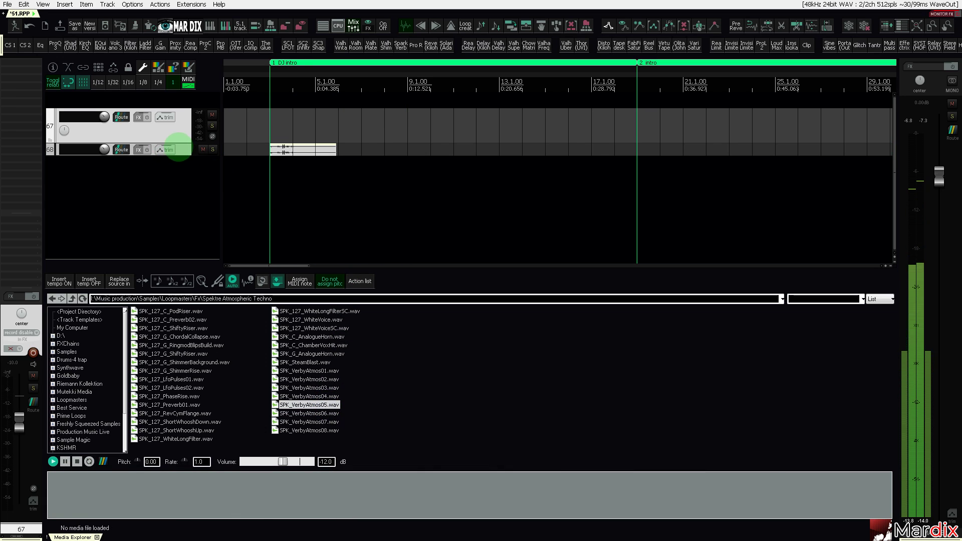
pyautogui.click(178, 149)
pyautogui.press('space')
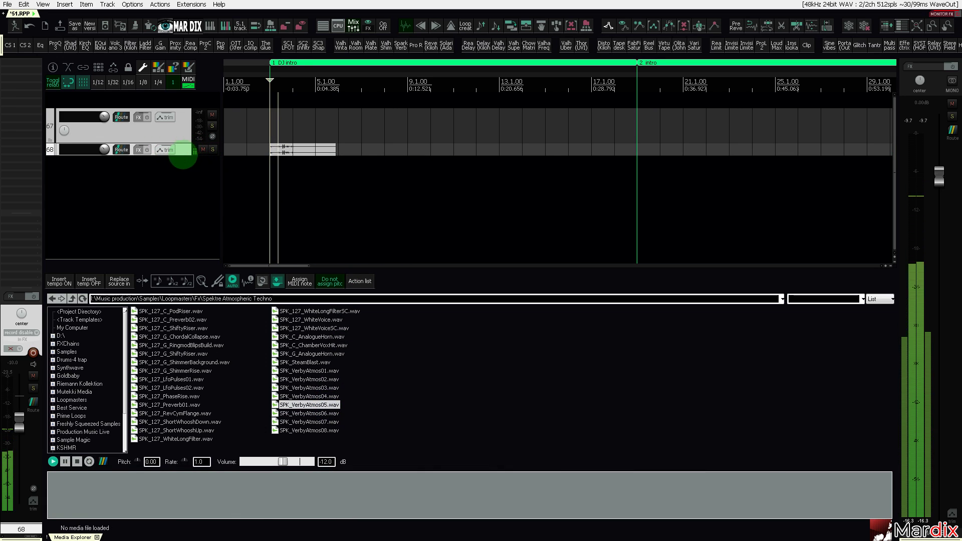
pyautogui.scroll(3, 178, 191)
pyautogui.click(297, 180)
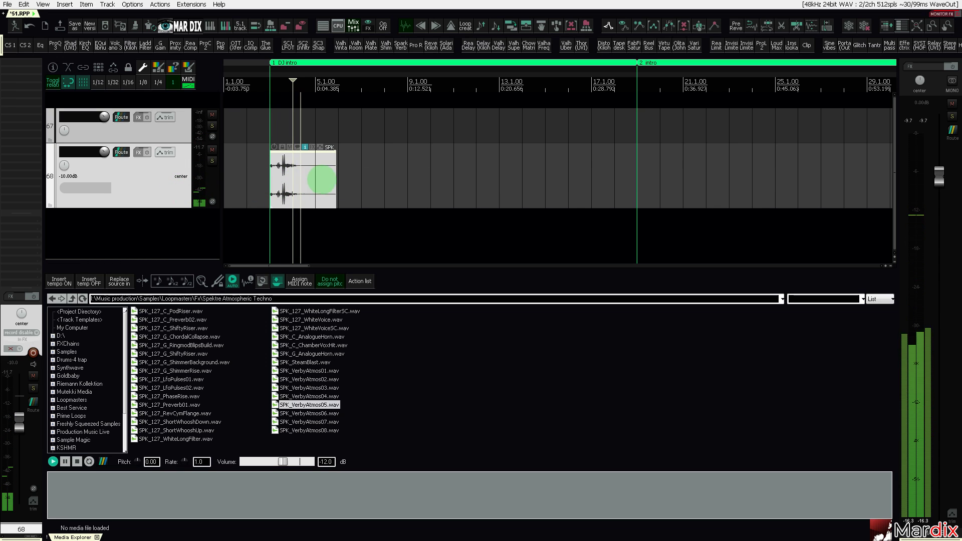
# Stretch the SPK_VerbyAtmos05.wav clip to fit a time selection covering both intro regions, from bar 3 to bar 35.
pyautogui.moveTo(274, 113); pyautogui.dragTo(639, 120)
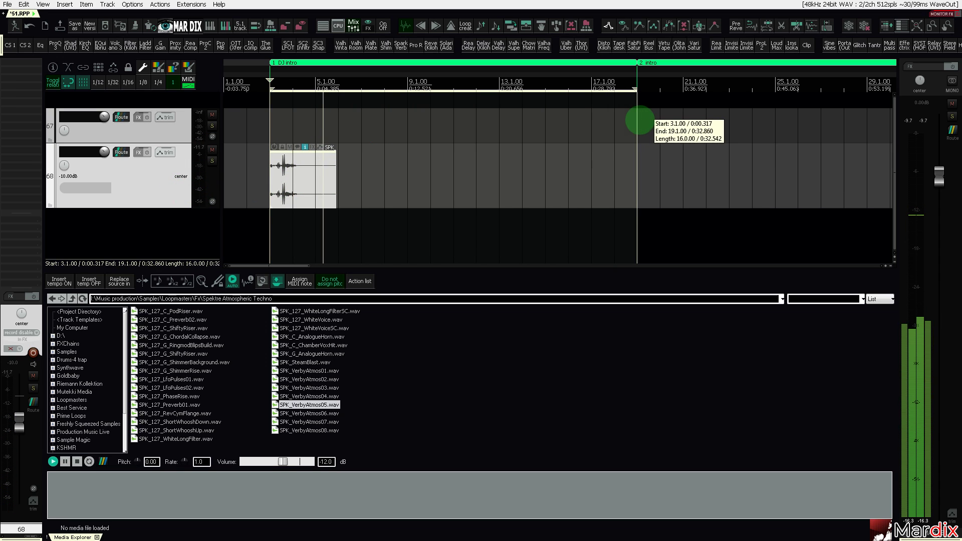
pyautogui.scroll(-2, 610, 118)
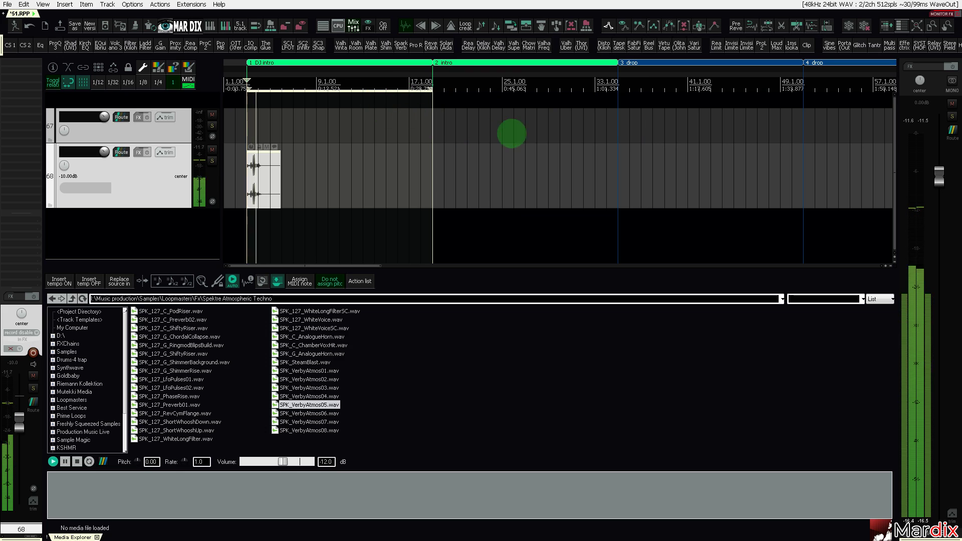
pyautogui.moveTo(618, 123); pyautogui.dragTo(250, 139)
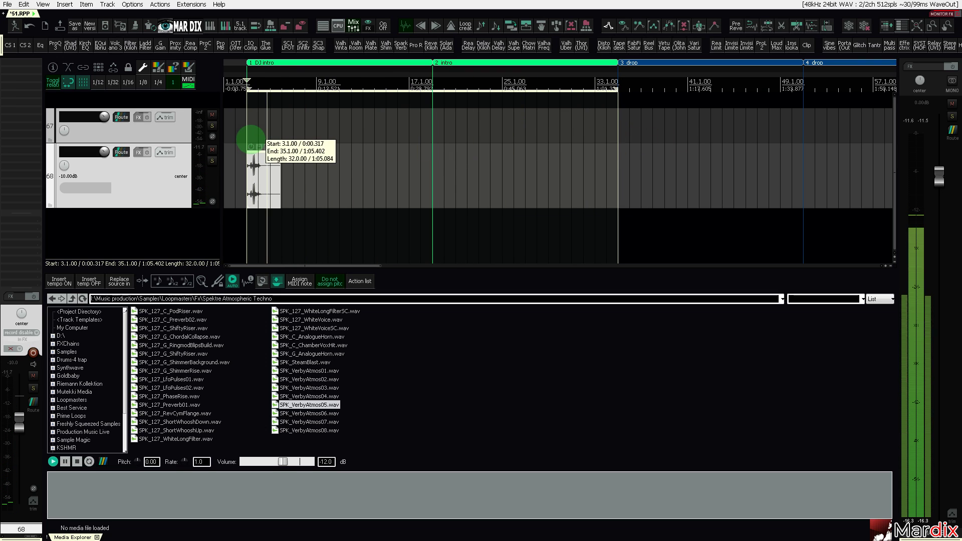
pyautogui.click(258, 167)
pyautogui.click(180, 24)
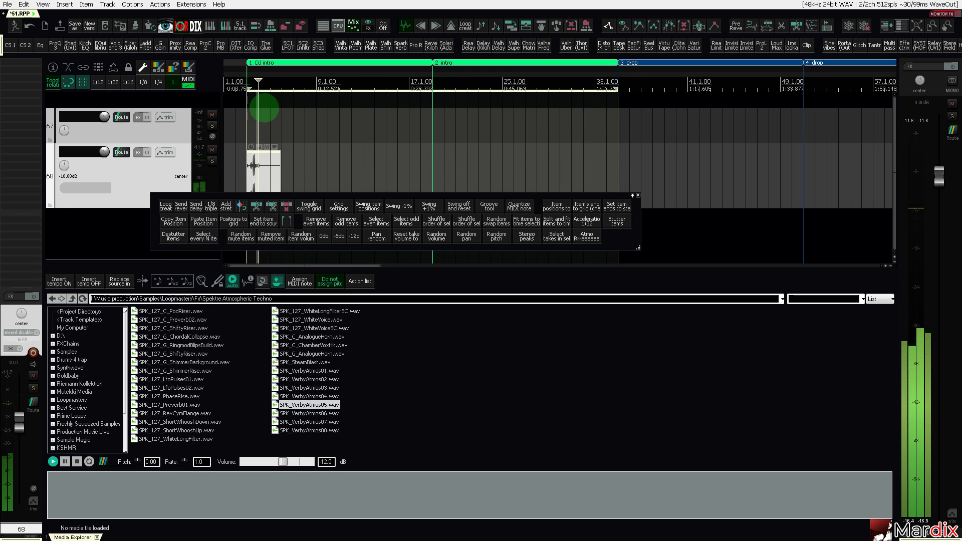
pyautogui.click(557, 221)
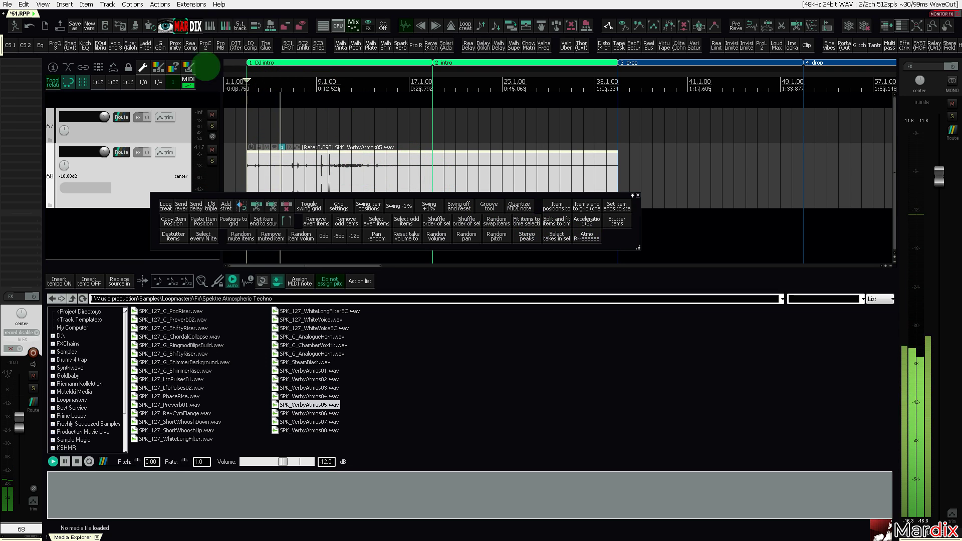
pyautogui.click(181, 24)
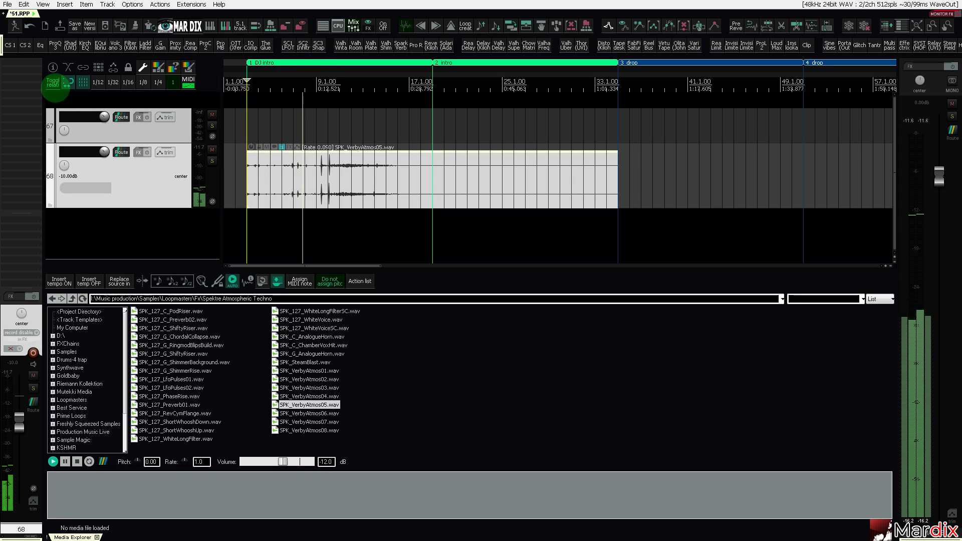
# Add ReaEQ to the stretched clip's track and raise its low-cut band to just under 300 Hz.
pyautogui.click(40, 45)
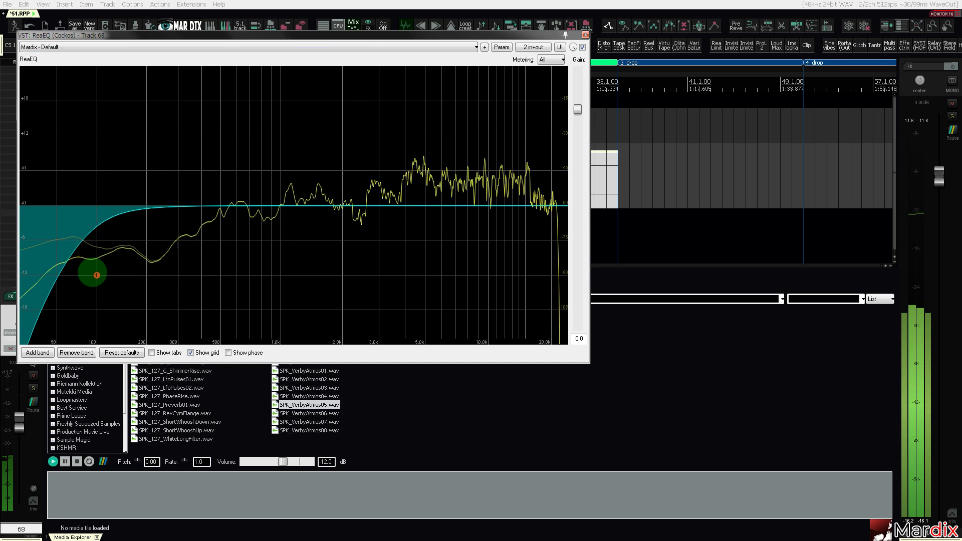
pyautogui.moveTo(96, 275); pyautogui.dragTo(170, 276)
pyautogui.moveTo(458, 35); pyautogui.dragTo(594, 137)
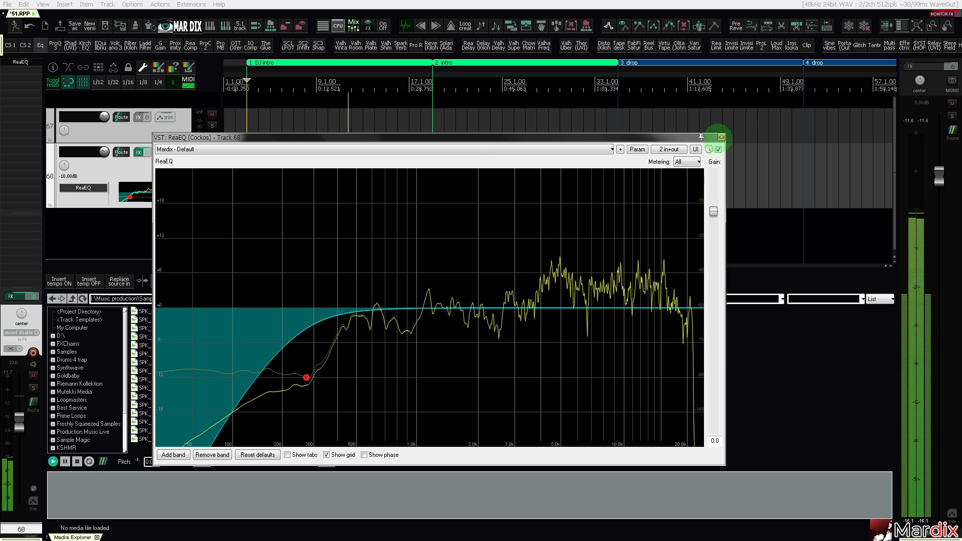
pyautogui.click(721, 138)
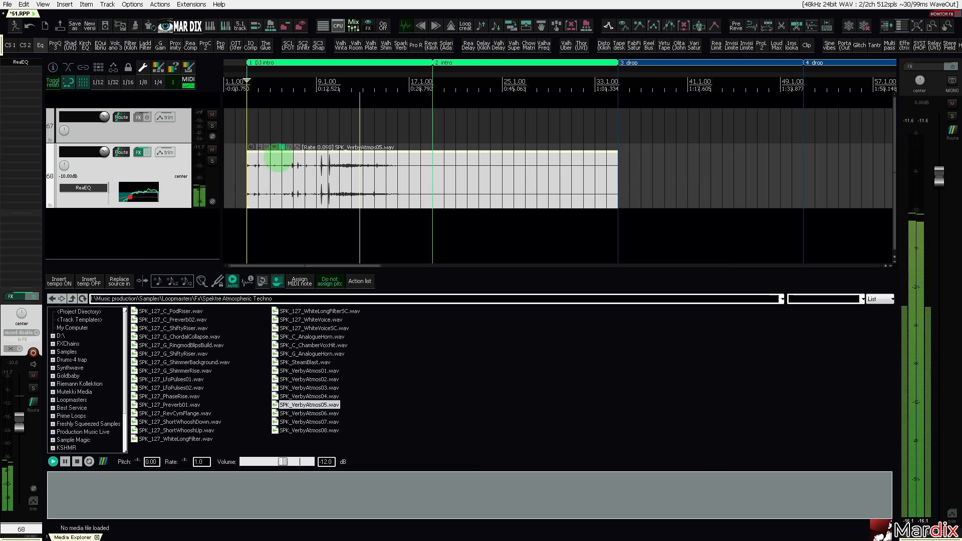
# Audition the samples SPK_VerbyAtmos04.wav through SPK_VerbyAtmos01.wav against the playing intro.
pyautogui.click(339, 396)
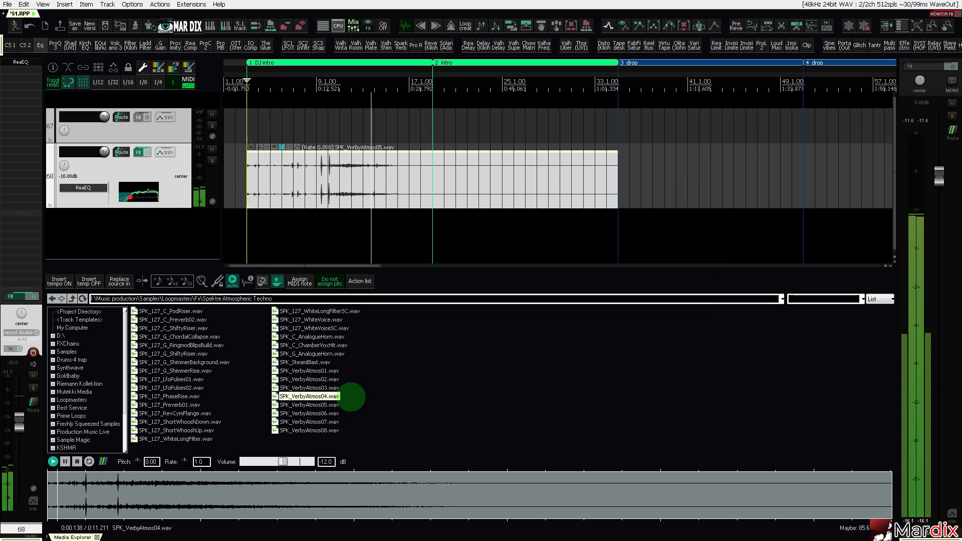
pyautogui.press('Up')
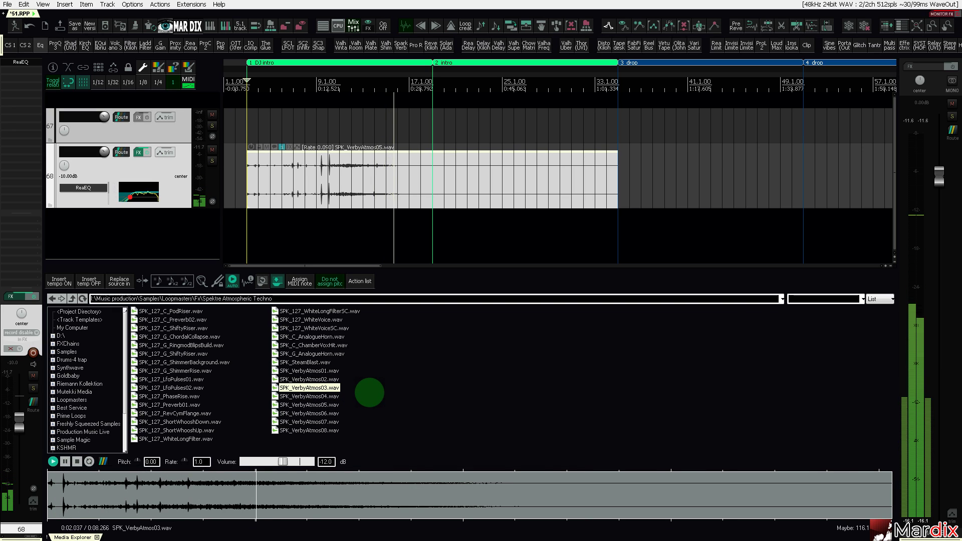
pyautogui.press('Up')
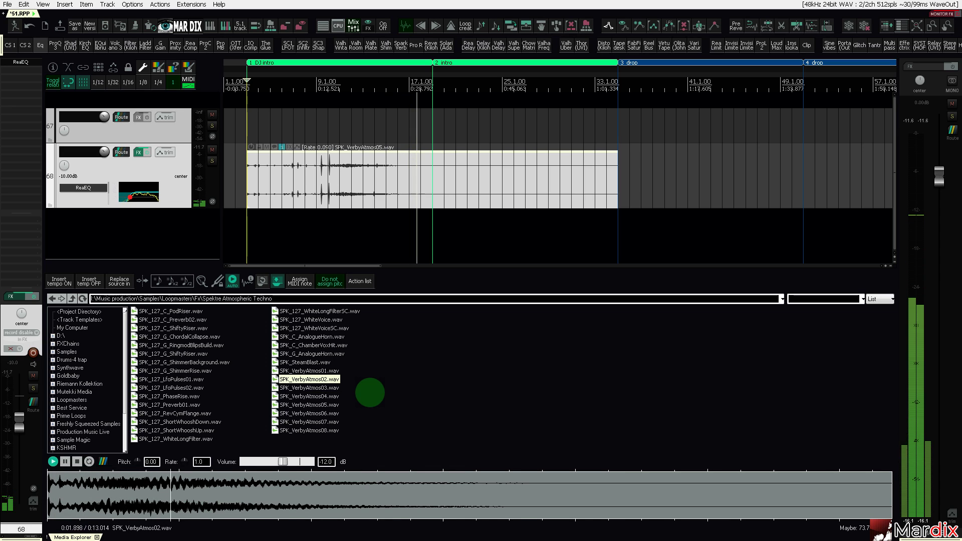
pyautogui.press('Up')
pyautogui.press('Up')
pyautogui.press('Down')
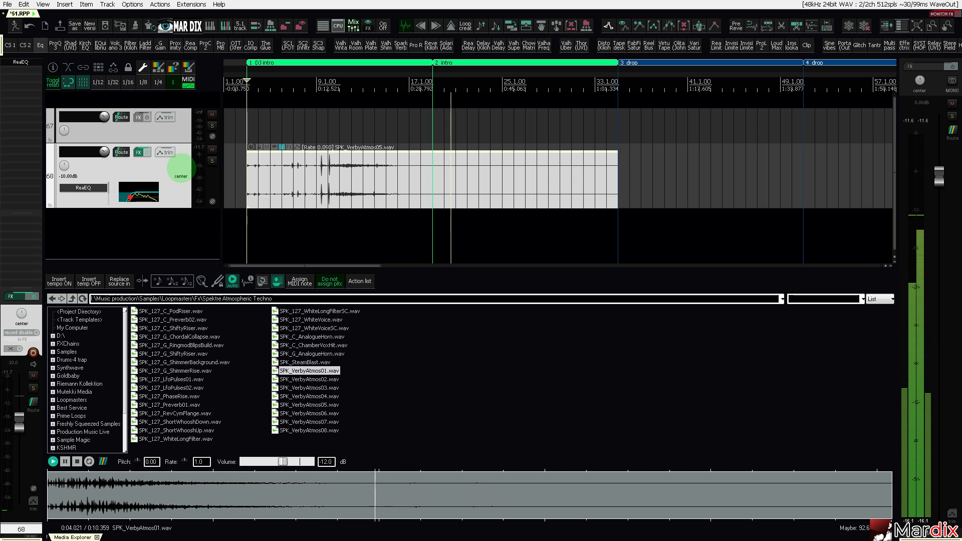
# Replay the intro from bar 3 and lower the stretched atmosphere track's volume to -30 dB.
pyautogui.click(248, 119)
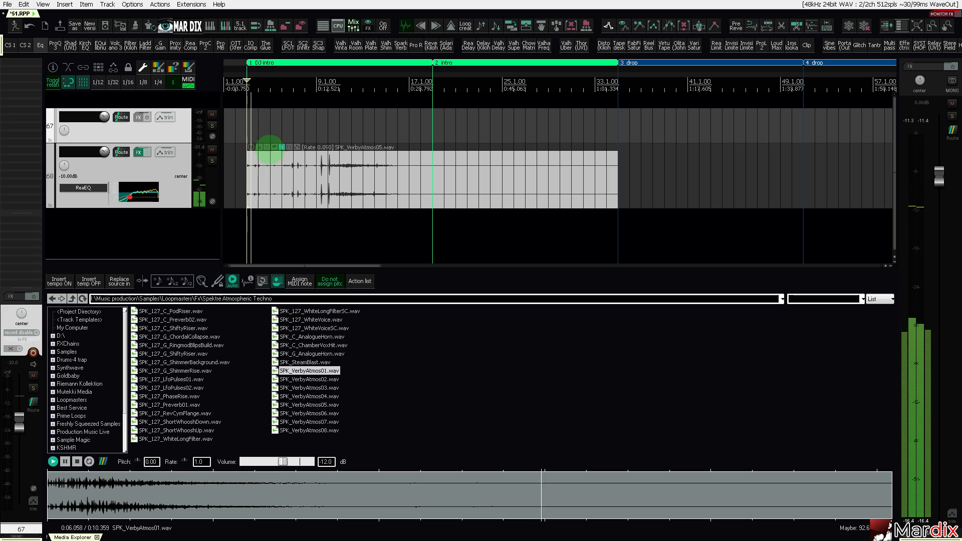
pyautogui.click(279, 168)
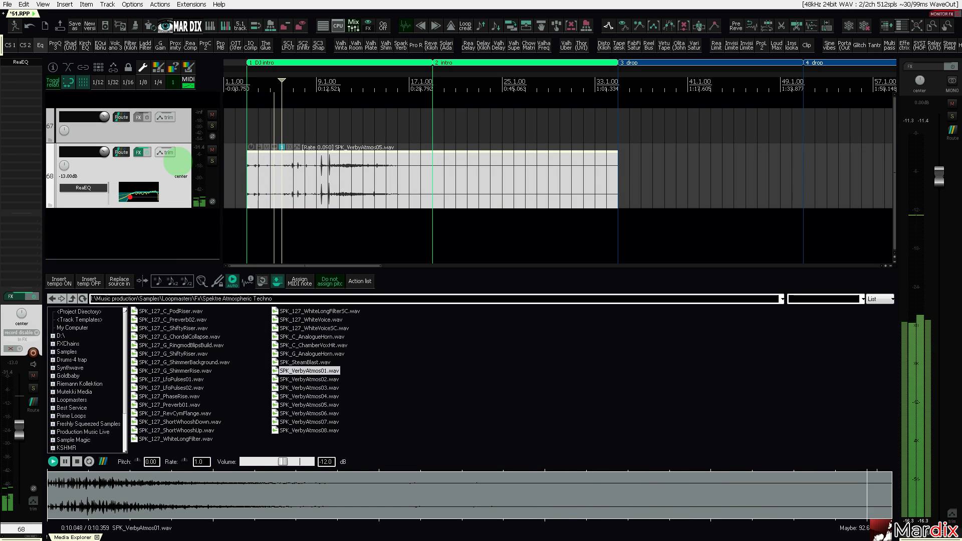
pyautogui.scroll(-1, 178, 162)
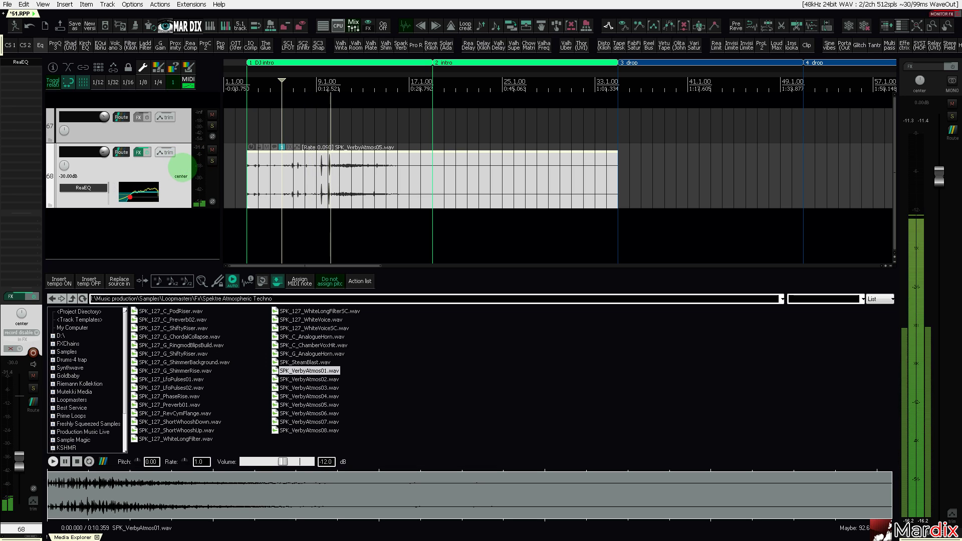
# Add a high-cut to the atmosphere track's ReaEQ by pulling its upper band down to roll off the highs.
pyautogui.doubleClick(130, 197)
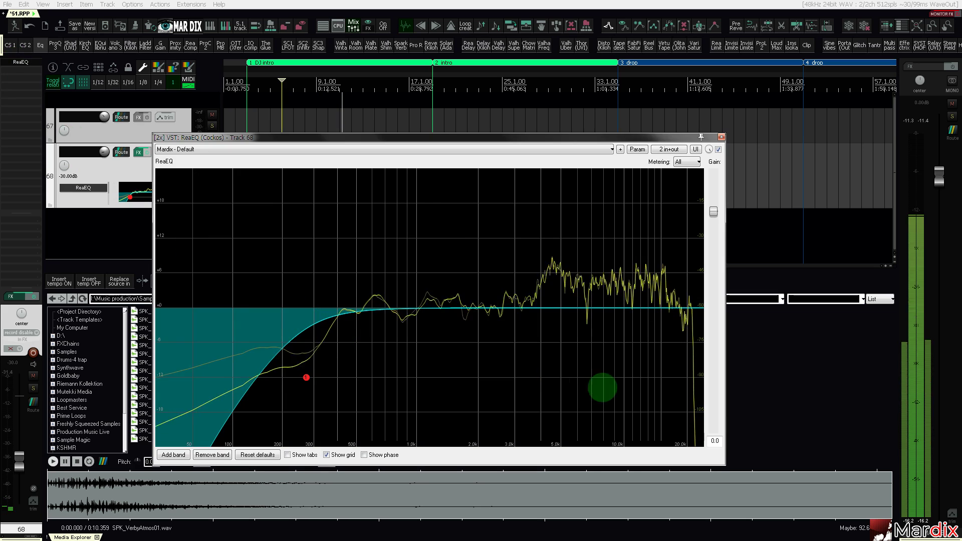
pyautogui.moveTo(703, 429); pyautogui.dragTo(566, 390)
pyautogui.click(721, 137)
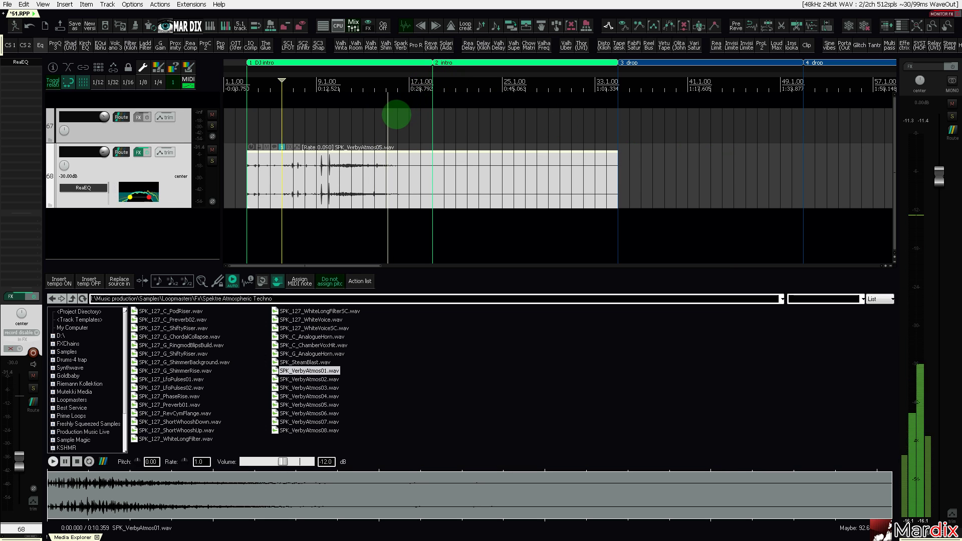
# Give the stretched SPK_VerbyAtmos05.wav clip a fade-in of about four bars and replay it from bar 3.
pyautogui.click(339, 166)
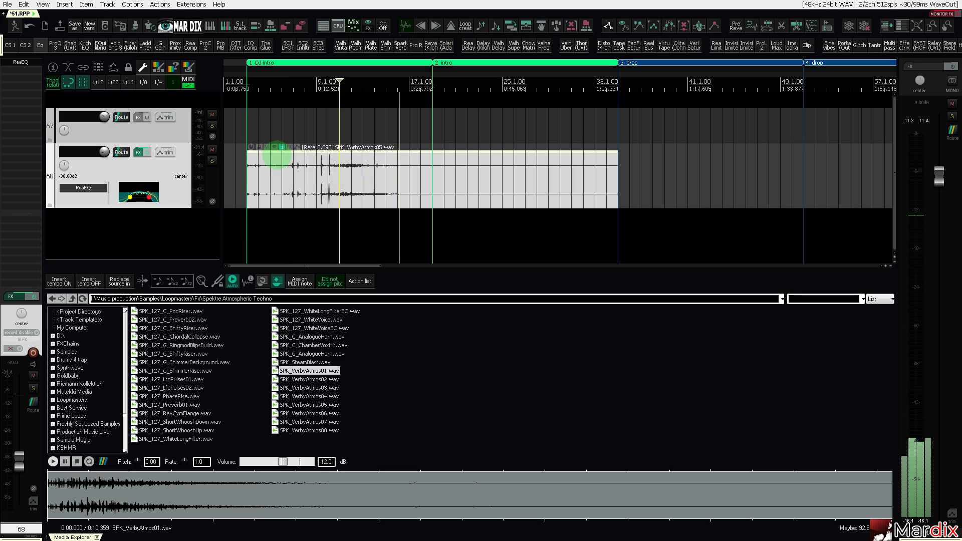
pyautogui.moveTo(247, 153); pyautogui.dragTo(294, 169)
pyautogui.click(249, 127)
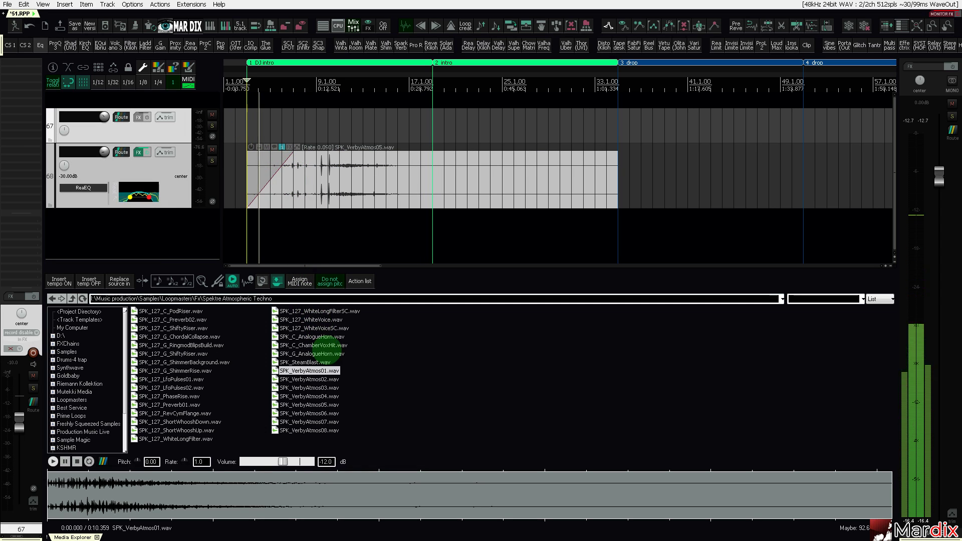
# Audition the samples listed before SPK_VerbyAtmos01.wav and place SPK_127_ShortWhooshDown.wav on a new track at the start of the intro region (bar 19).
pyautogui.press('Up')
pyautogui.press('Up')
pyautogui.press('Up')
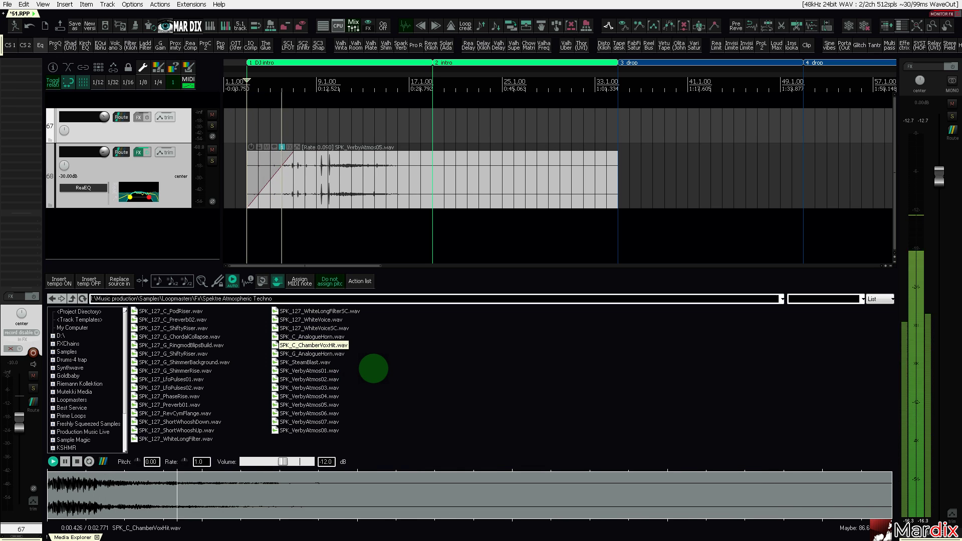
pyautogui.press('Up')
pyautogui.press('Up')
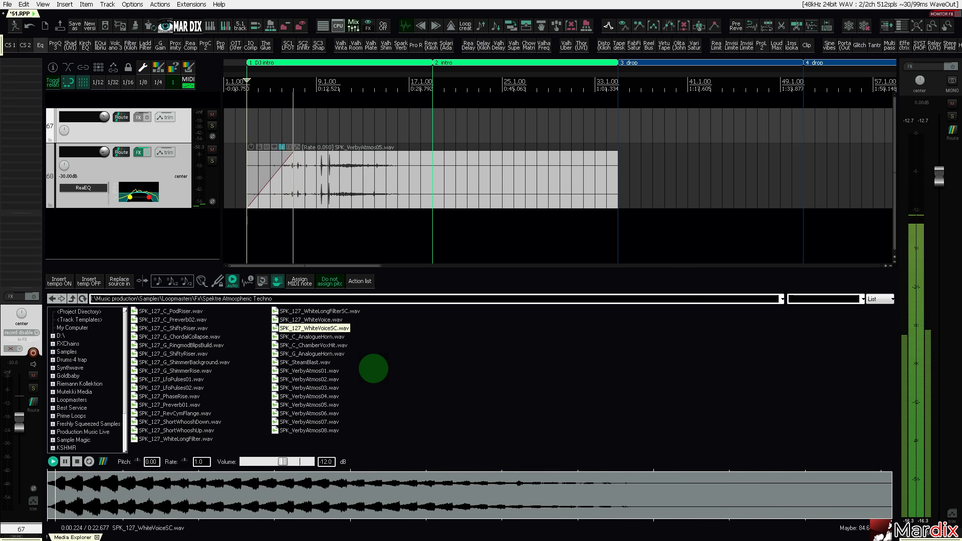
pyautogui.press('Up')
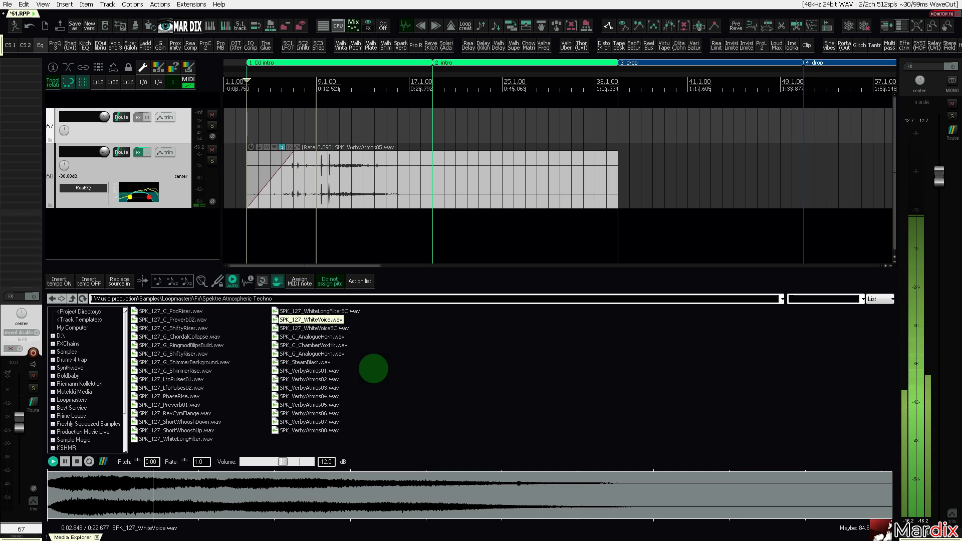
pyautogui.press('Up')
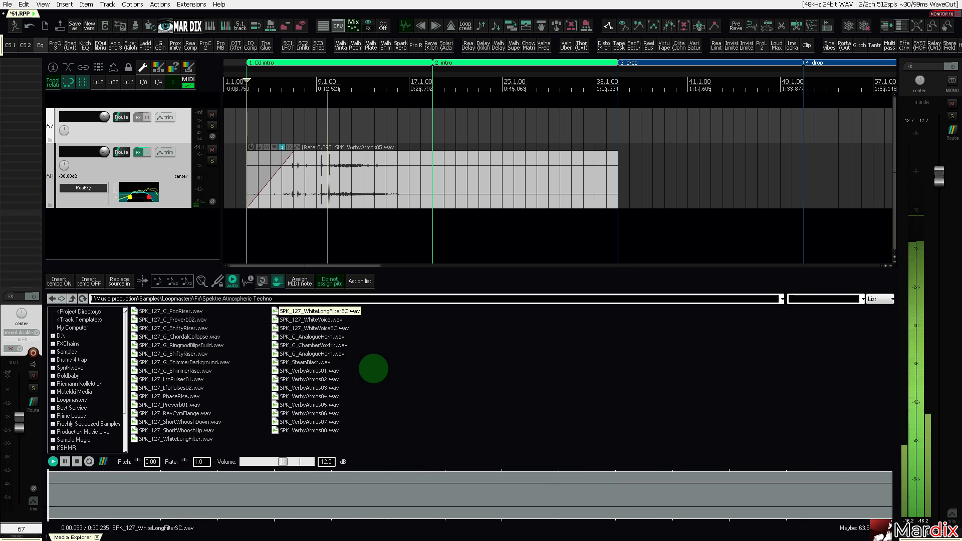
pyautogui.press('Up')
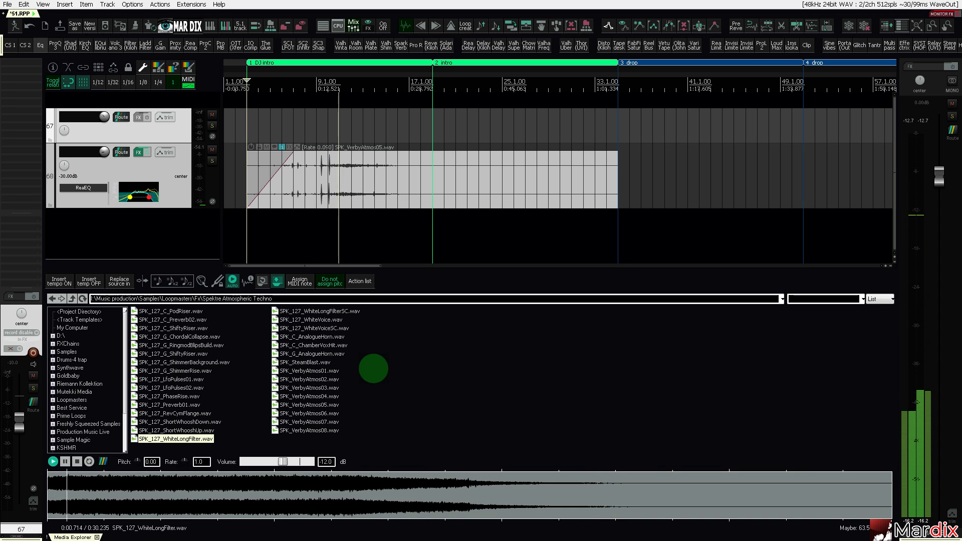
pyautogui.press('Up')
pyautogui.press('Up')
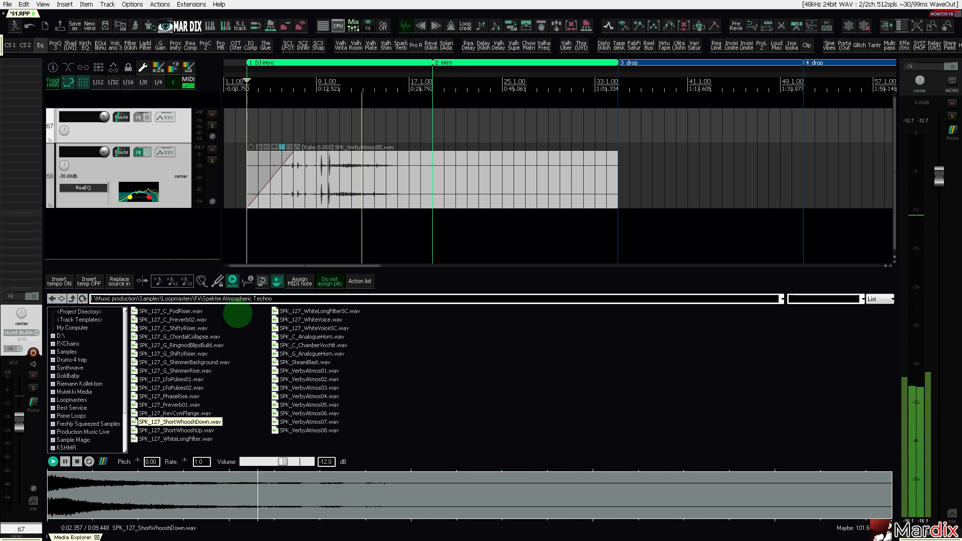
pyautogui.moveTo(214, 420); pyautogui.dragTo(432, 249)
pyautogui.click(191, 213)
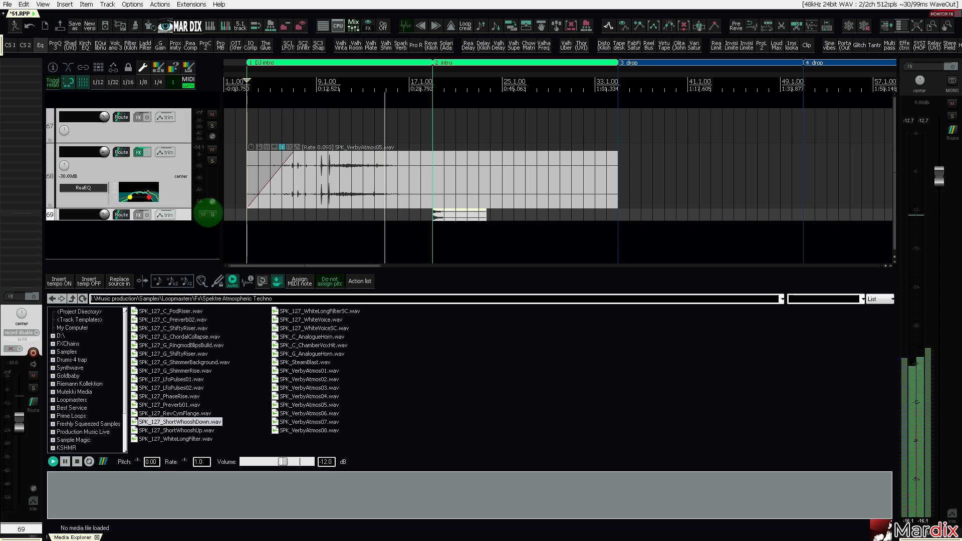
# Stretch the SPK_127_ShortWhooshDown.wav clip to fill the intro region from bar 19 to bar 35, and replay it from just before the intro.
pyautogui.click(489, 66)
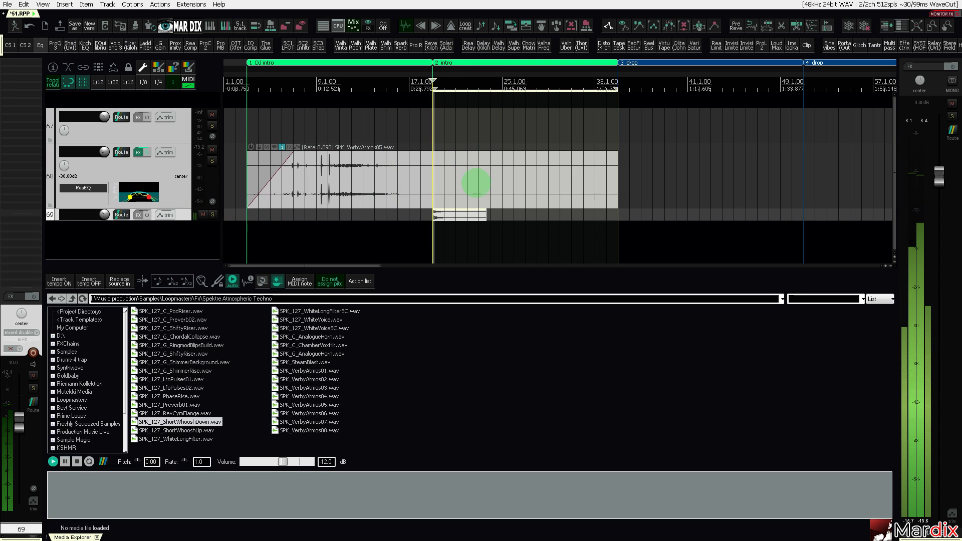
pyautogui.click(181, 26)
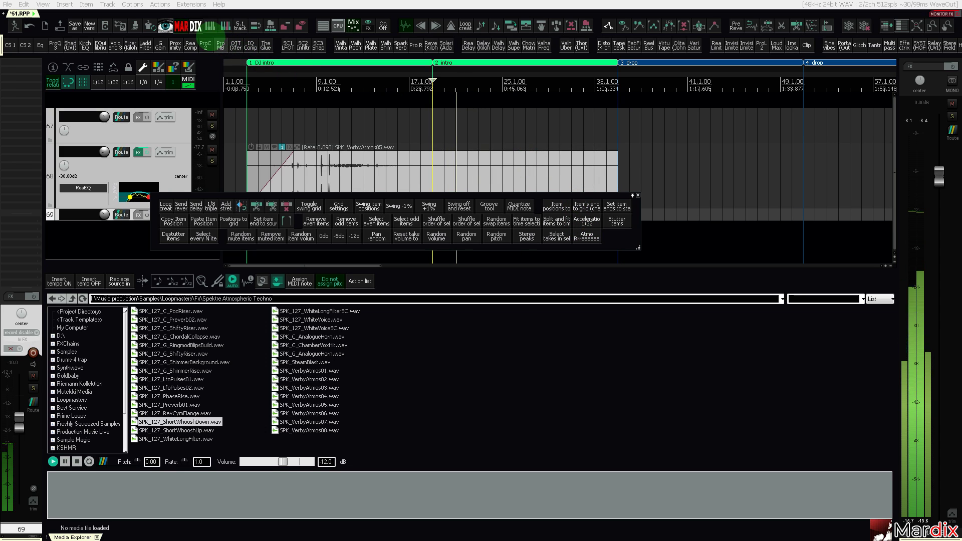
pyautogui.click(181, 26)
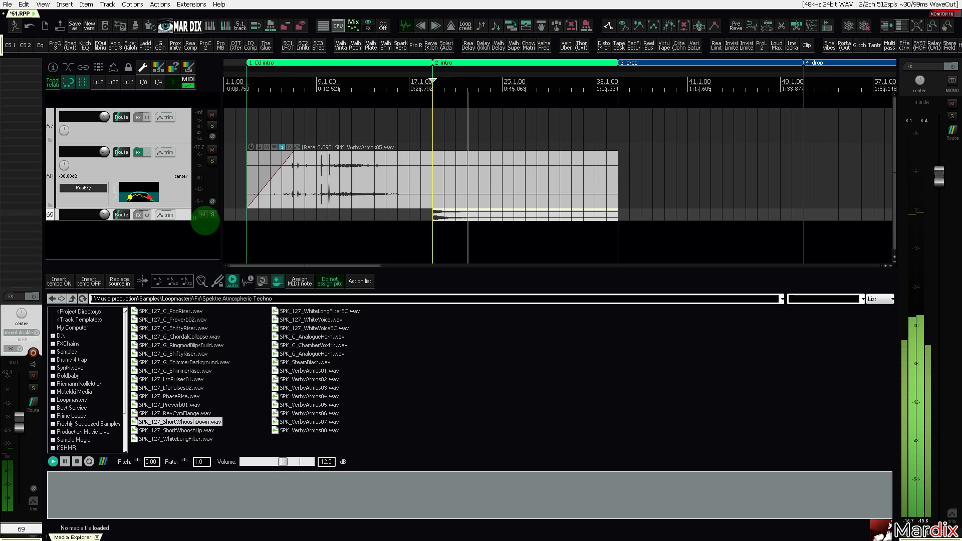
pyautogui.scroll(5, 188, 216)
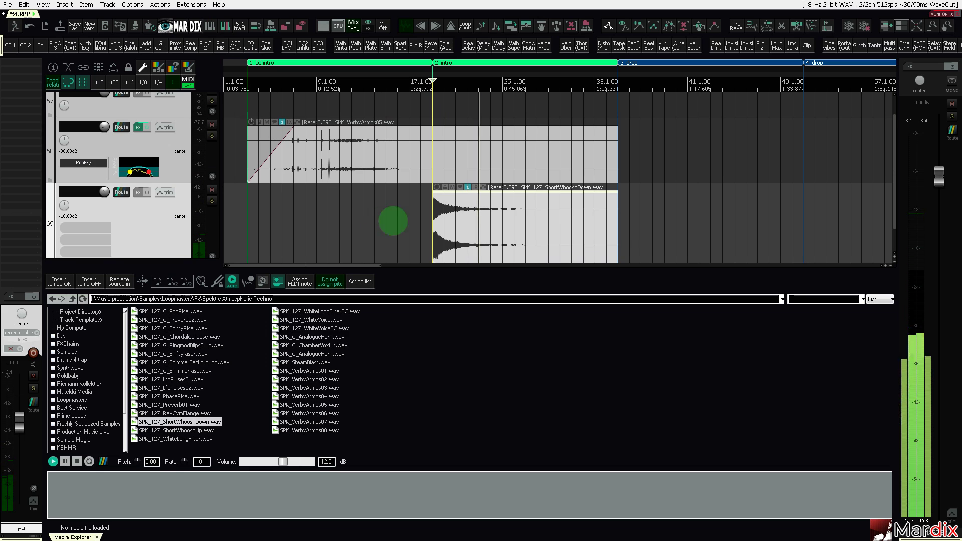
pyautogui.click(422, 223)
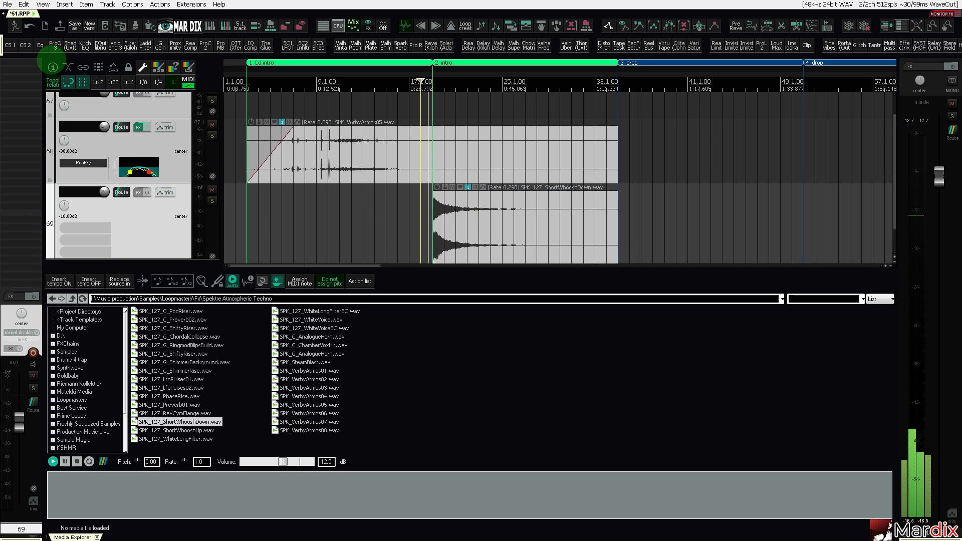
# Add ReaEQ to the whoosh track, raise its high-pass to about 2.8 kHz, and replay the start of the intro.
pyautogui.click(40, 46)
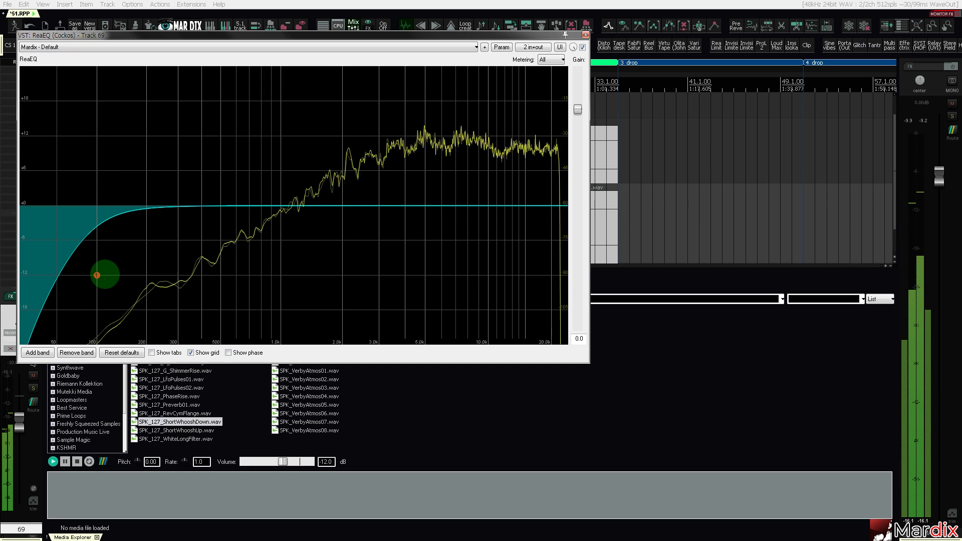
pyautogui.moveTo(97, 275); pyautogui.dragTo(371, 275)
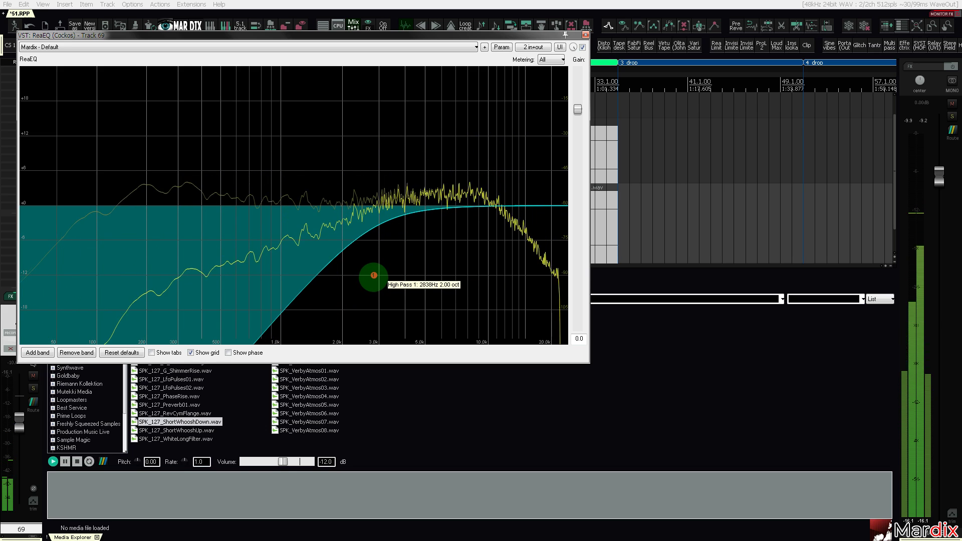
pyautogui.moveTo(405, 37); pyautogui.dragTo(570, 127)
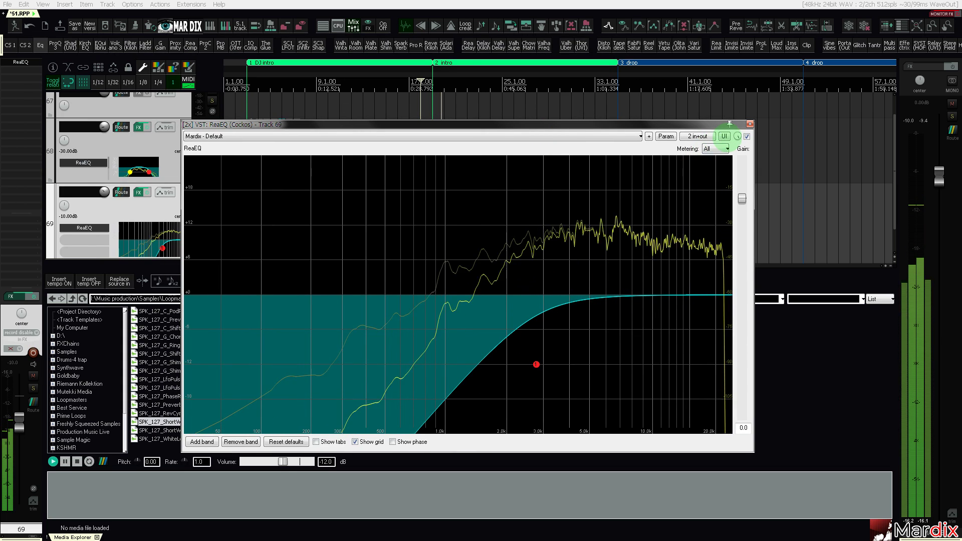
pyautogui.click(750, 125)
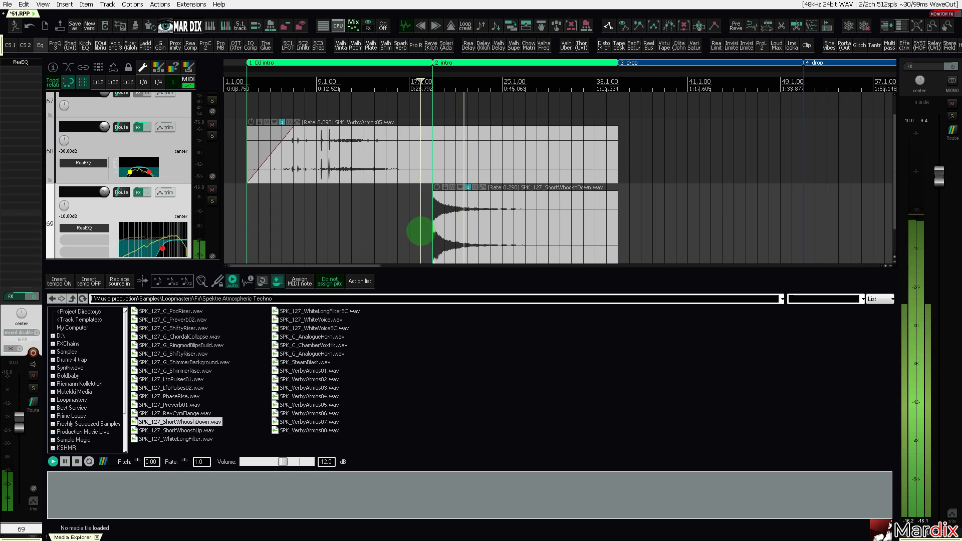
pyautogui.press('space')
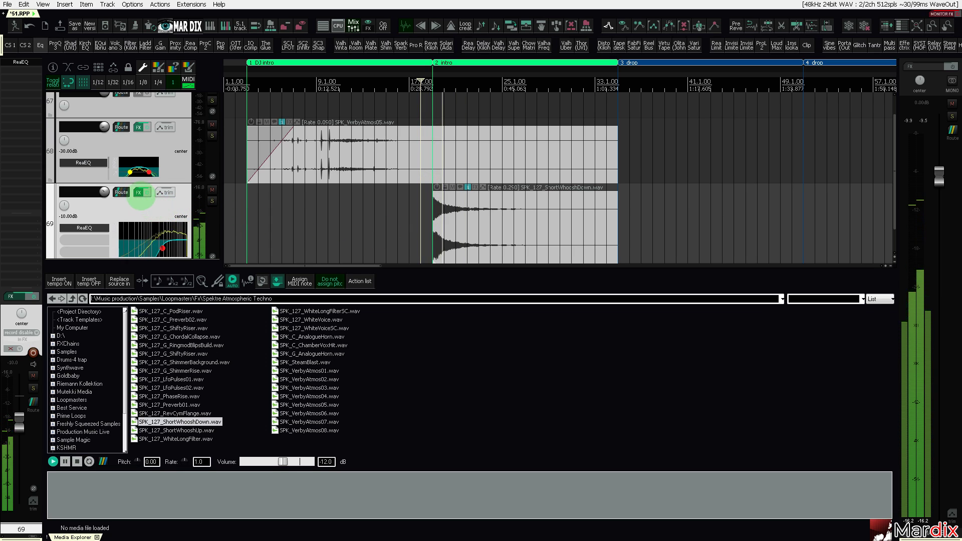
# Add MTremolo to the whoosh track, set its depth to 90%, and replay the whoosh from bar 19.
pyautogui.rightClick(138, 193)
pyautogui.moveTo(183, 296)
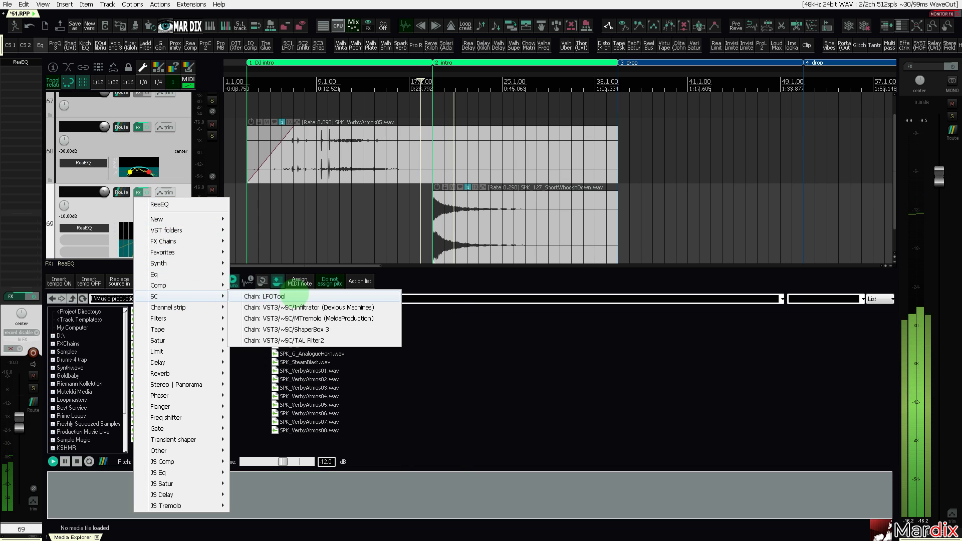
pyautogui.click(313, 318)
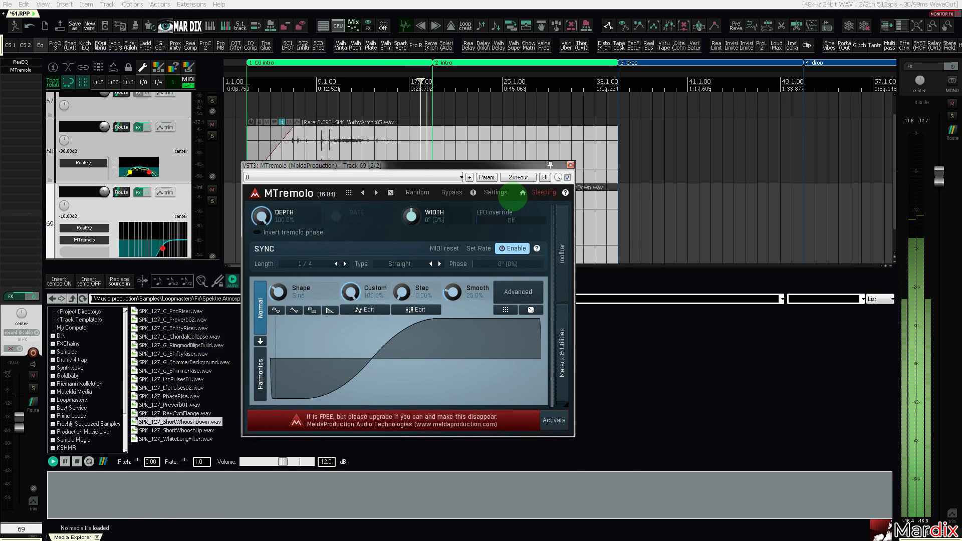
pyautogui.moveTo(451, 165); pyautogui.dragTo(512, 197)
pyautogui.moveTo(326, 252); pyautogui.dragTo(325, 263)
pyautogui.doubleClick(344, 252)
pyautogui.click(364, 303)
pyautogui.click(318, 352)
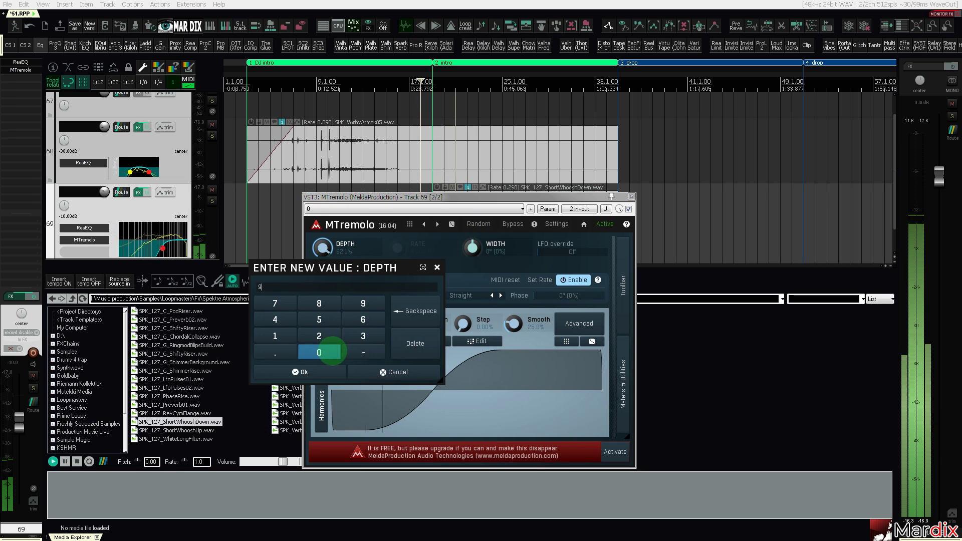
pyautogui.click(301, 372)
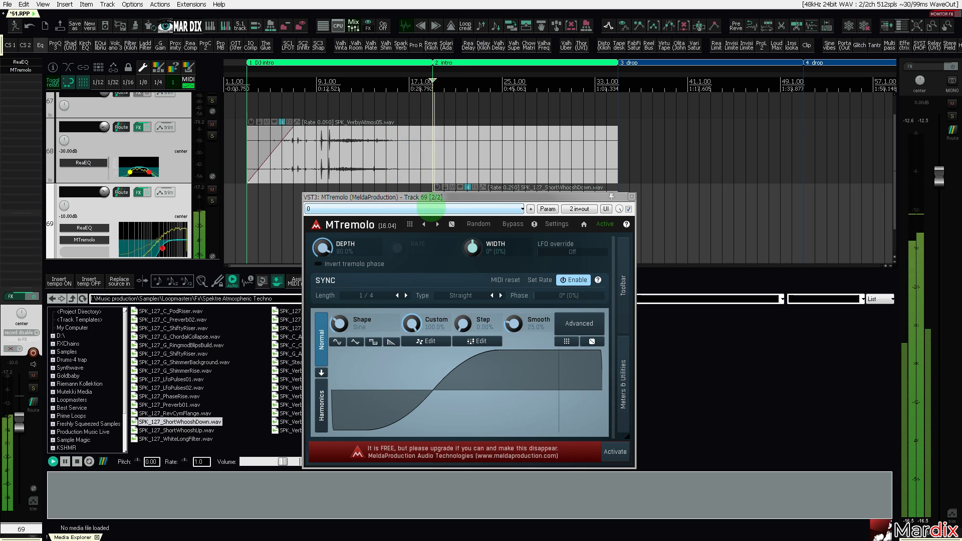
pyautogui.moveTo(434, 197); pyautogui.dragTo(435, 201)
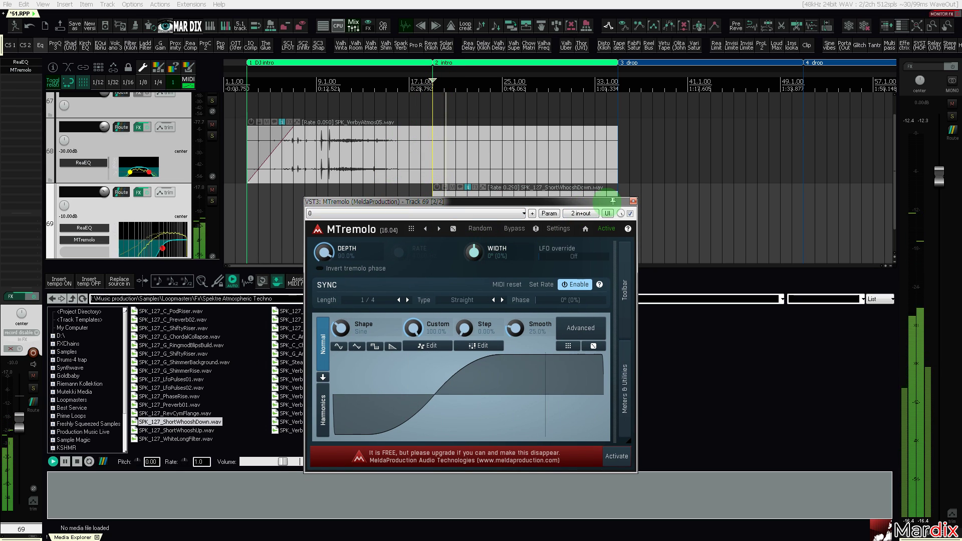
pyautogui.click(633, 201)
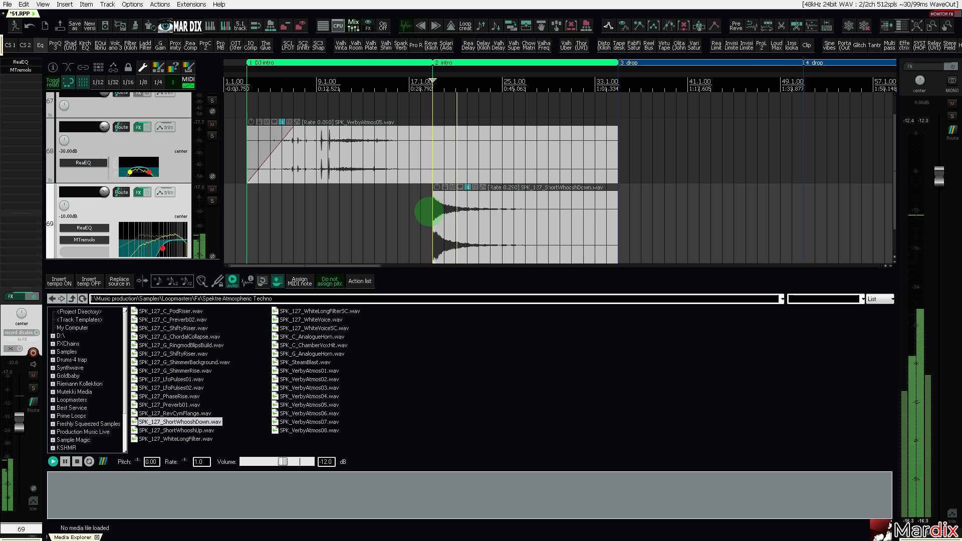
pyautogui.click(430, 212)
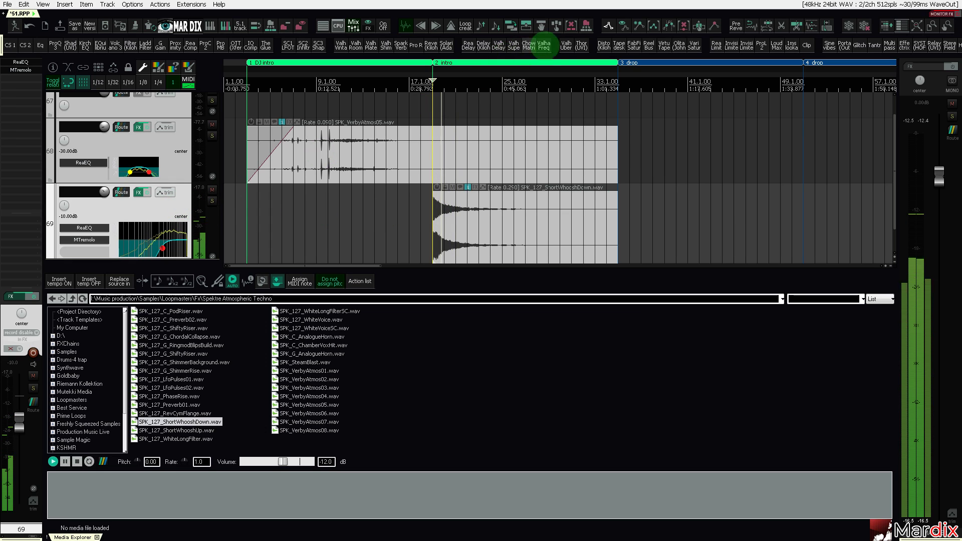
# Add ValhallaFreqEcho to the whoosh track, set its shift to -1000 Hz, and replay from bar 19.
pyautogui.click(545, 46)
pyautogui.moveTo(172, 36); pyautogui.dragTo(505, 255)
pyautogui.click(433, 105)
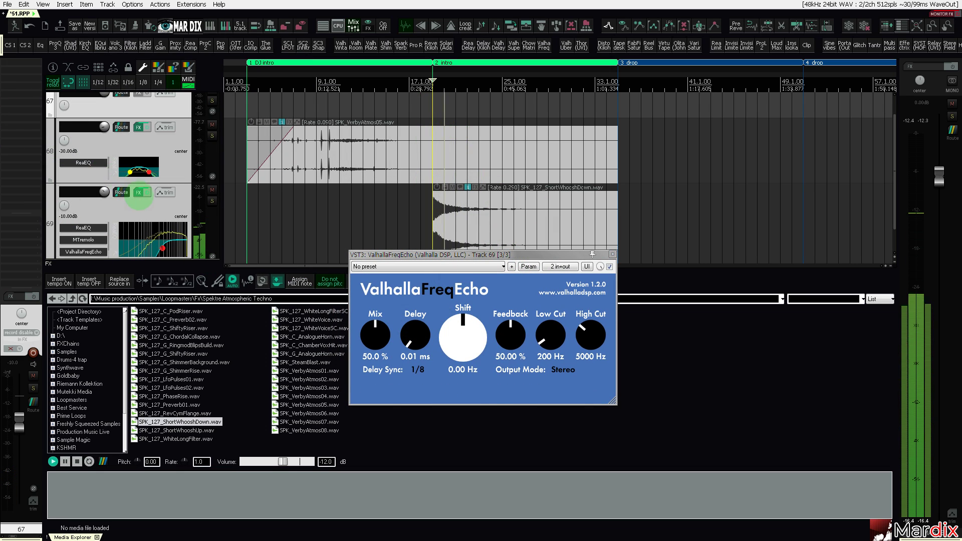
pyautogui.click(155, 210)
pyautogui.moveTo(461, 327); pyautogui.dragTo(461, 361)
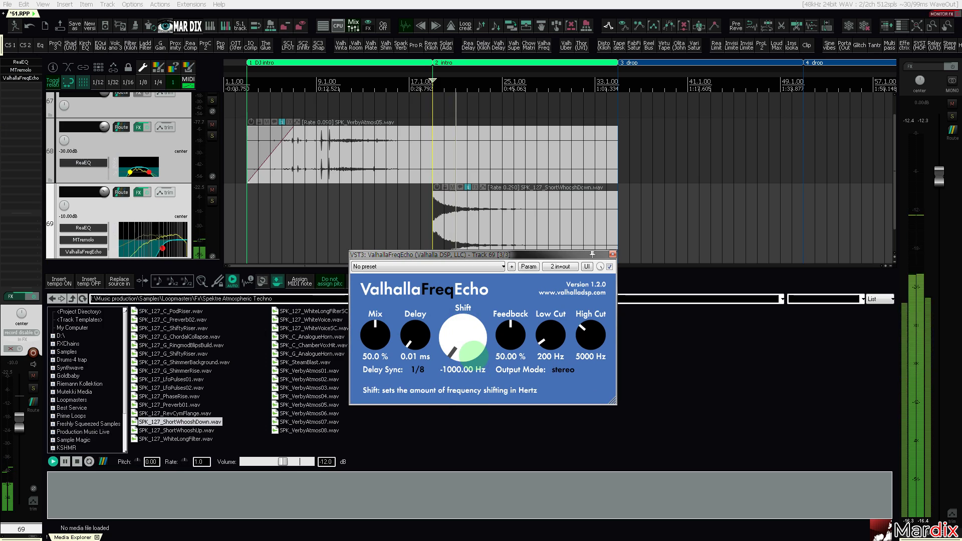
pyautogui.click(434, 105)
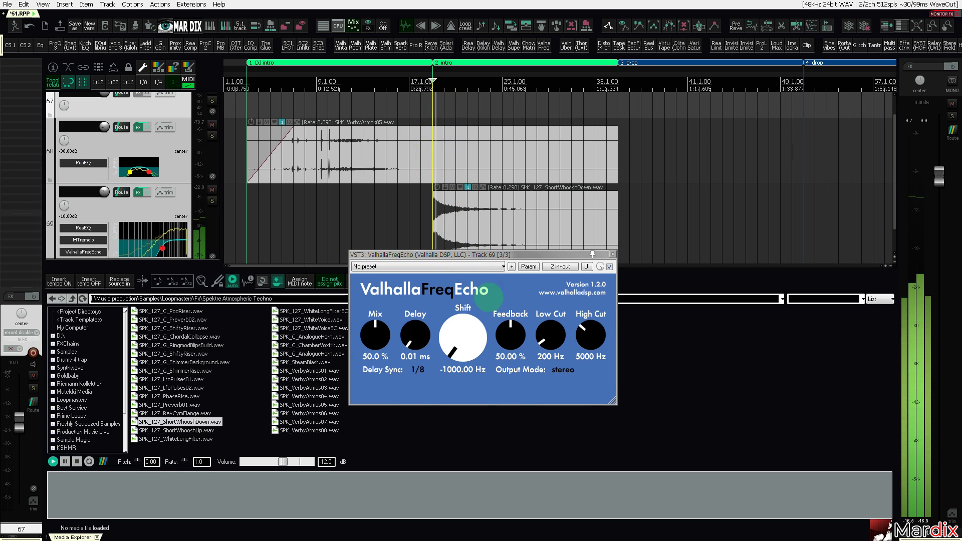
# Set ValhallaFreqEcho's feedback to 54.40% and its delay sync to dotted 1/8, and replay from just before the intro.
pyautogui.moveTo(510, 335); pyautogui.dragTo(509, 331)
pyautogui.click(418, 370)
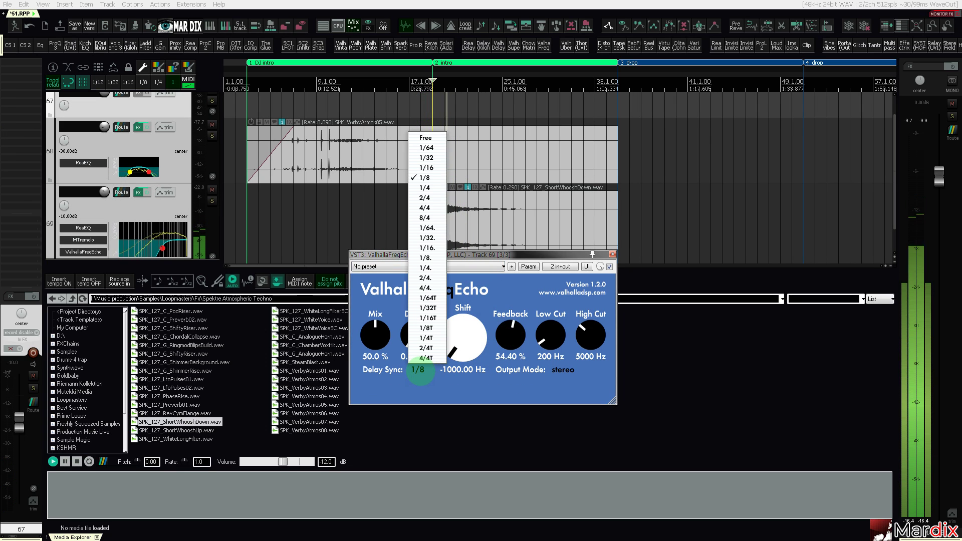
pyautogui.click(425, 257)
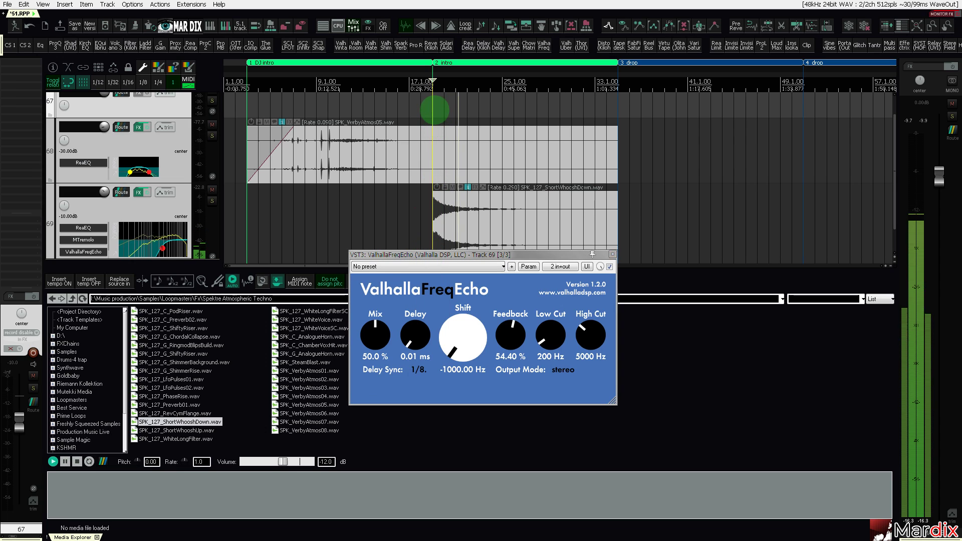
pyautogui.moveTo(432, 248); pyautogui.dragTo(287, 239)
pyautogui.click(422, 216)
pyautogui.moveTo(410, 238); pyautogui.dragTo(441, 287)
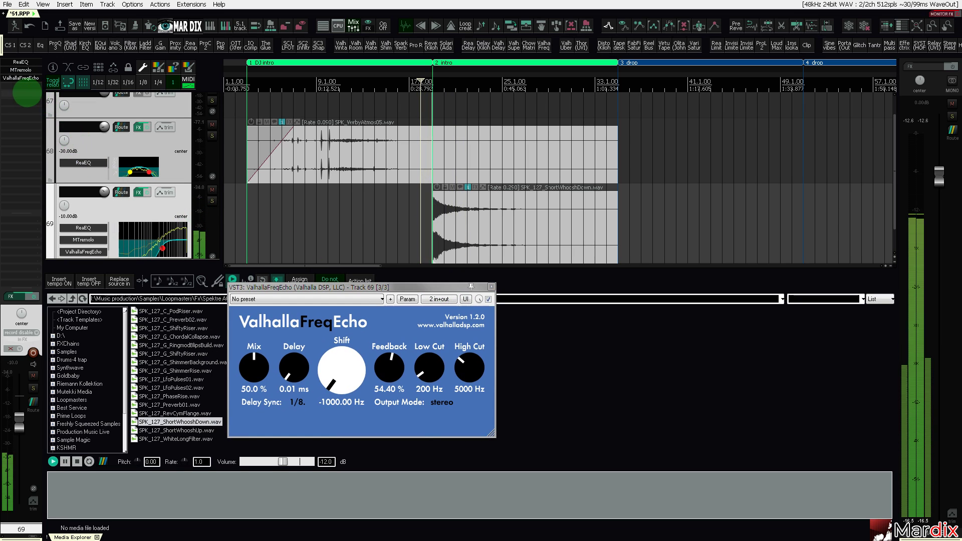
# Add the Free Pan plug-in from the FreeSuite folder to the whoosh track and lower its right gain to -80 dB.
pyautogui.click(22, 94)
pyautogui.scroll(20, 265, 281)
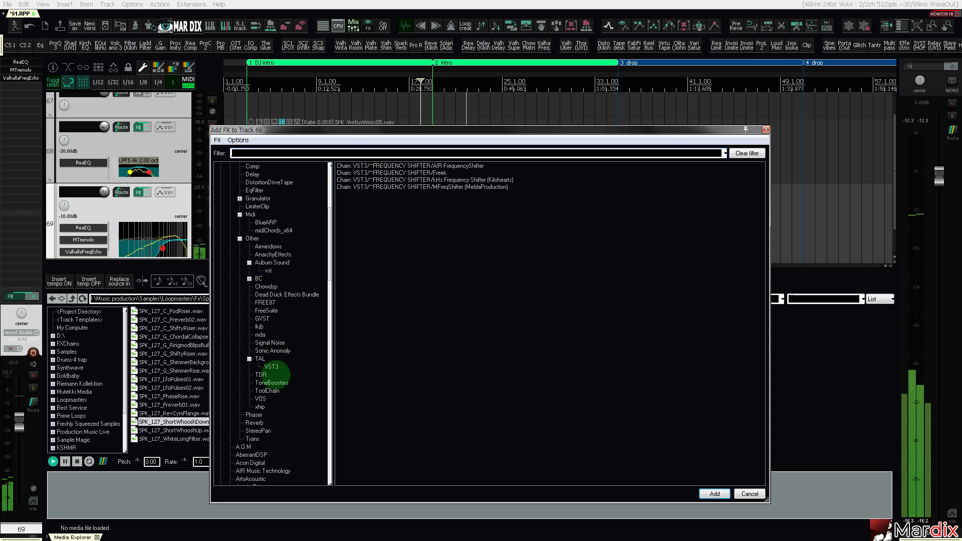
pyautogui.click(266, 311)
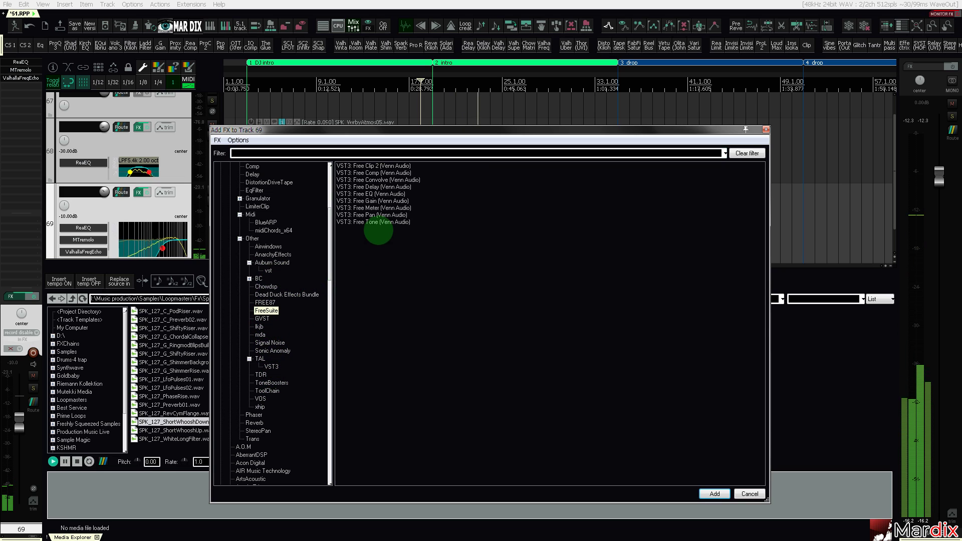
pyautogui.press('Return')
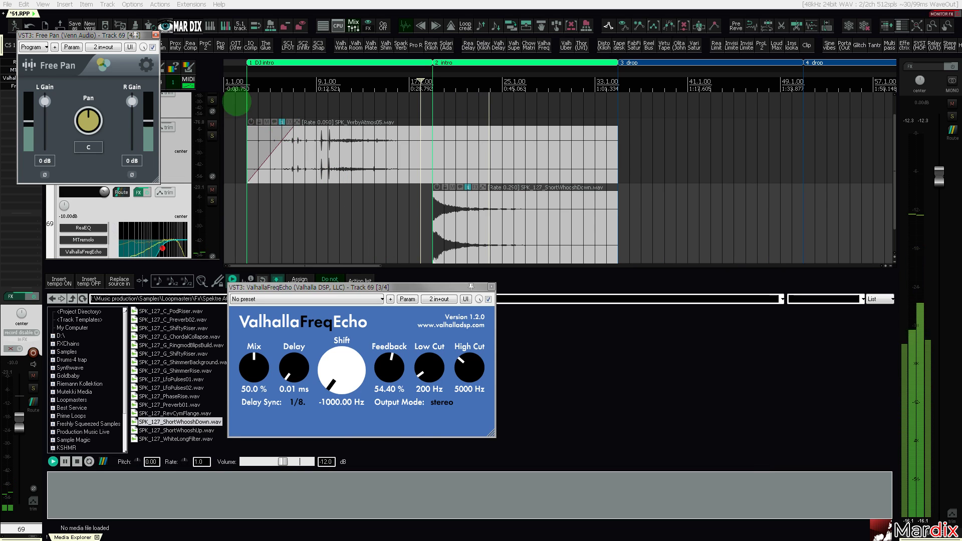
pyautogui.moveTo(156, 56); pyautogui.dragTo(643, 303)
pyautogui.moveTo(639, 370); pyautogui.dragTo(639, 417)
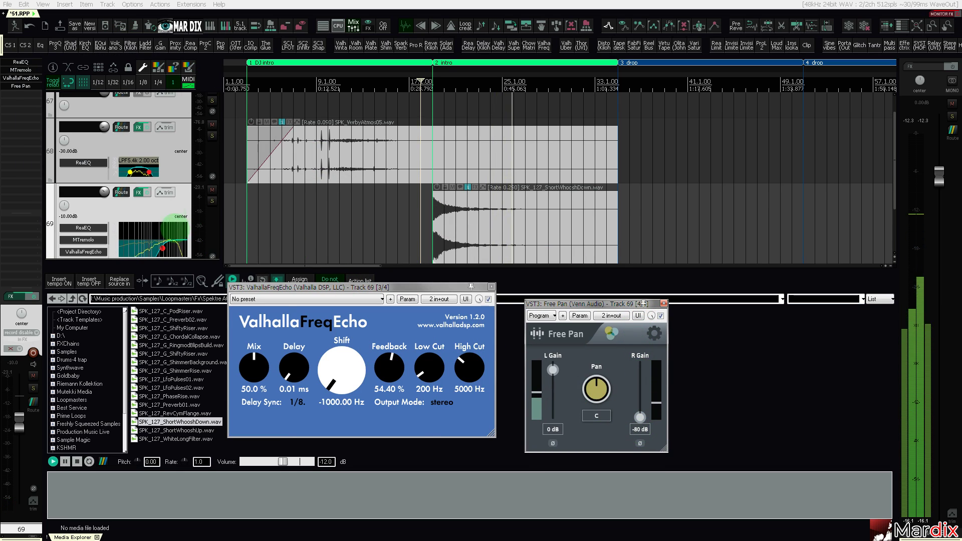
# Automate Free Pan's right gain with an envelope ramping from -80 dB at bar 19 up to -34 dB at bar 35, and replay it.
pyautogui.scroll(-3, 173, 218)
pyautogui.moveTo(224, 221); pyautogui.dragTo(432, 261)
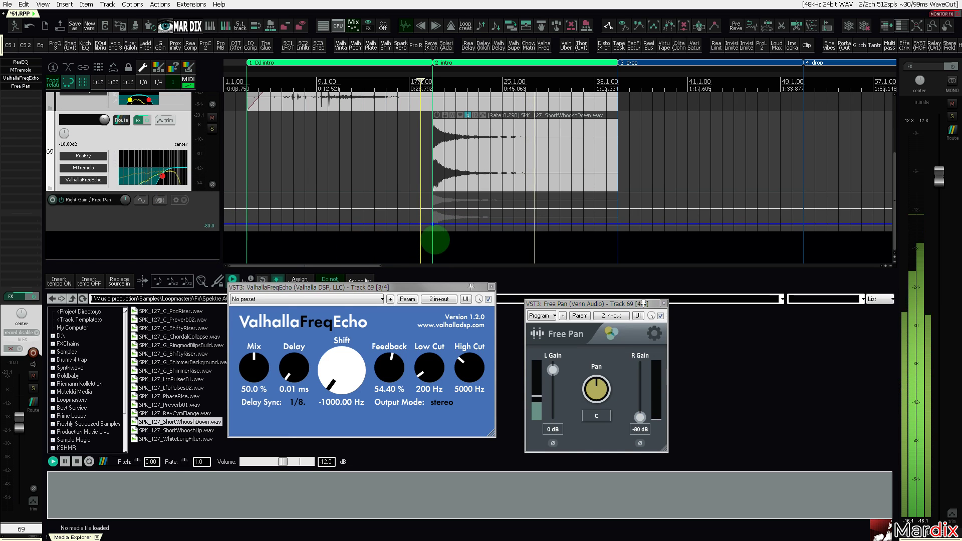
pyautogui.click(622, 215)
pyautogui.moveTo(626, 229); pyautogui.dragTo(620, 216)
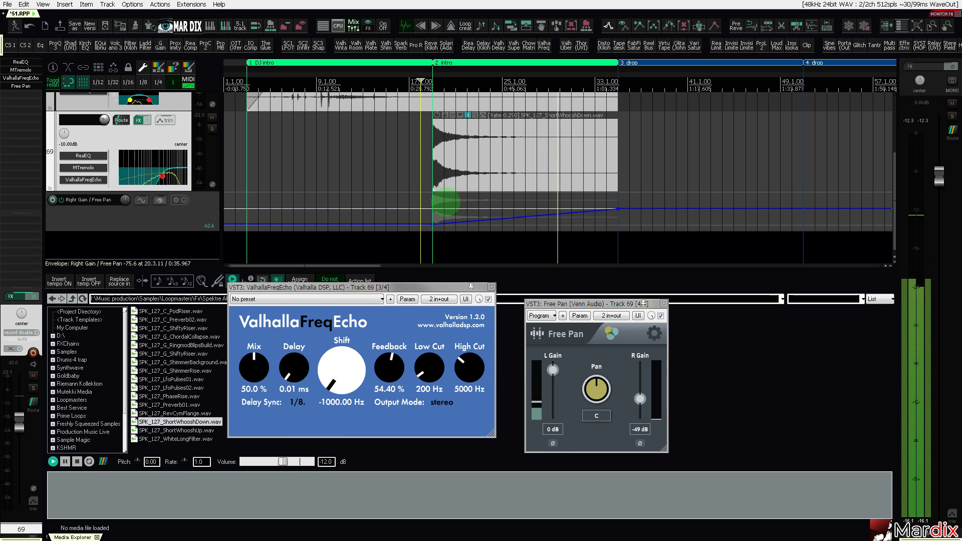
pyautogui.click(438, 202)
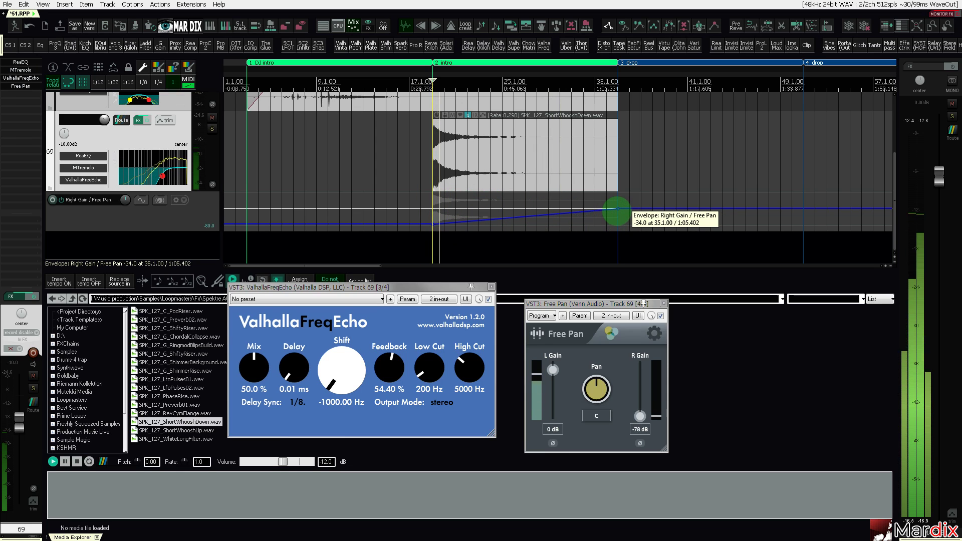
# Raise the right gain envelope's bar 35 point to the top of its range, bend the ramp into a fast-rising curve, and replay from bar 19.
pyautogui.moveTo(617, 212); pyautogui.dragTo(629, 189)
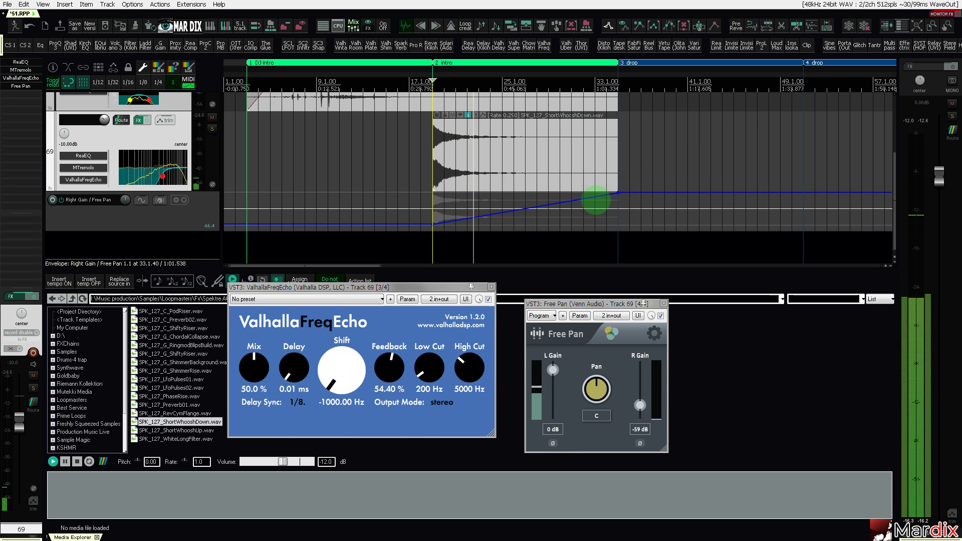
pyautogui.moveTo(515, 211); pyautogui.dragTo(480, 208)
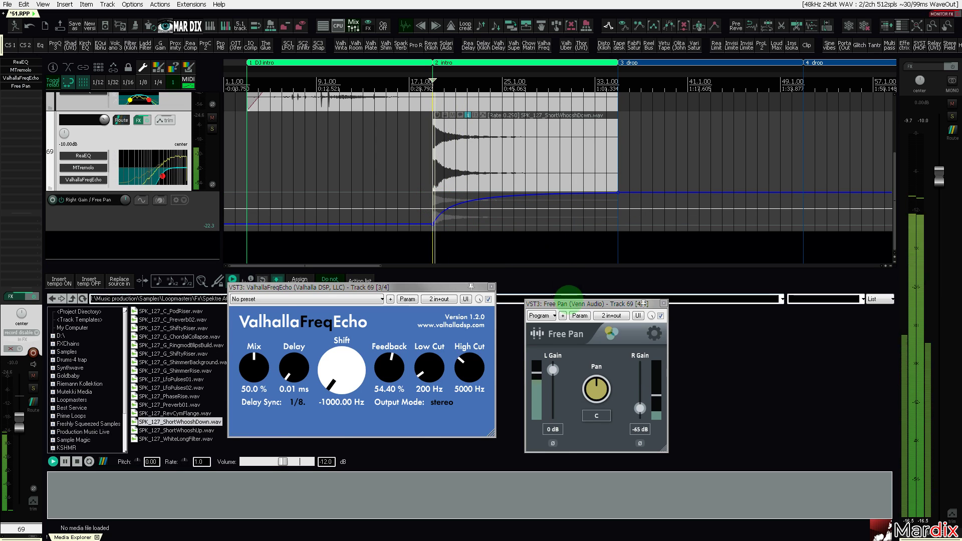
pyautogui.moveTo(643, 303); pyautogui.dragTo(769, 297)
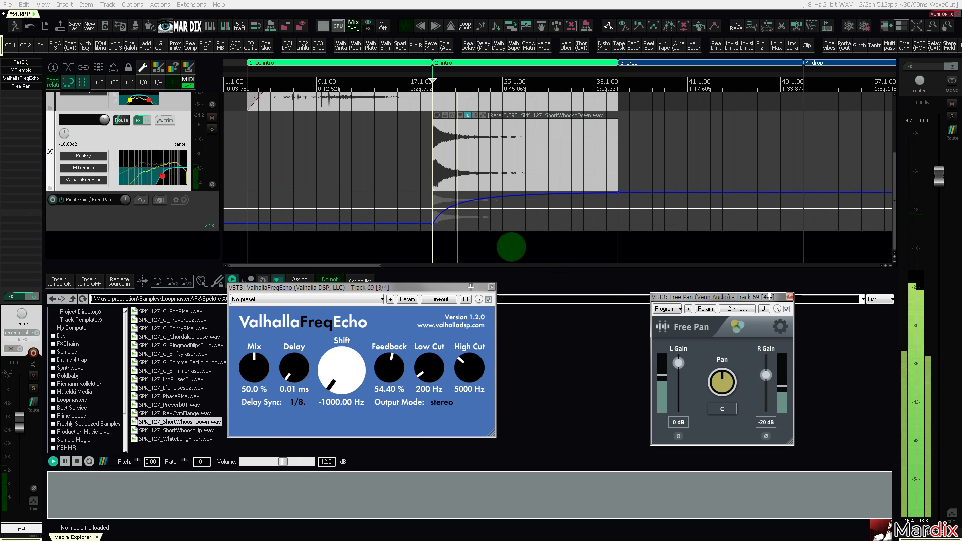
pyautogui.click(434, 179)
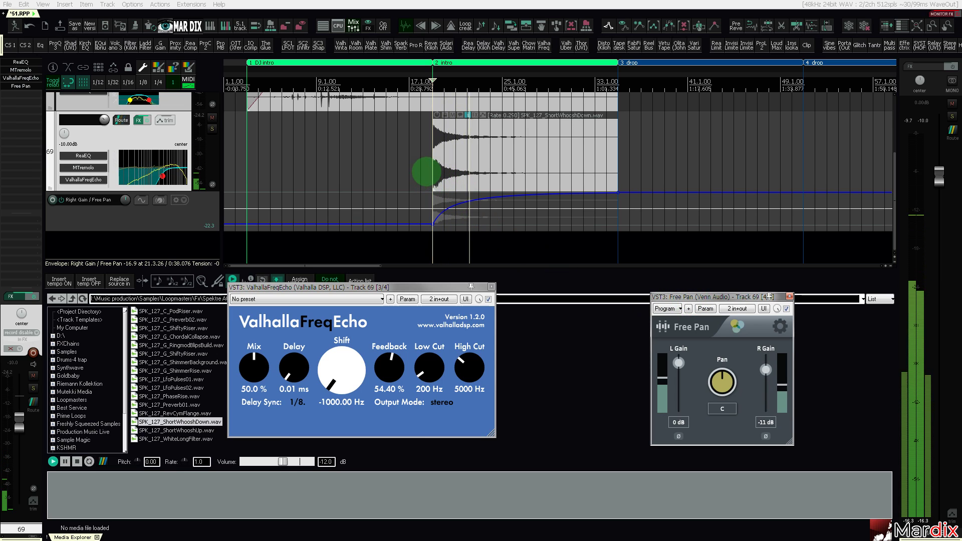
pyautogui.moveTo(412, 286); pyautogui.dragTo(461, 261)
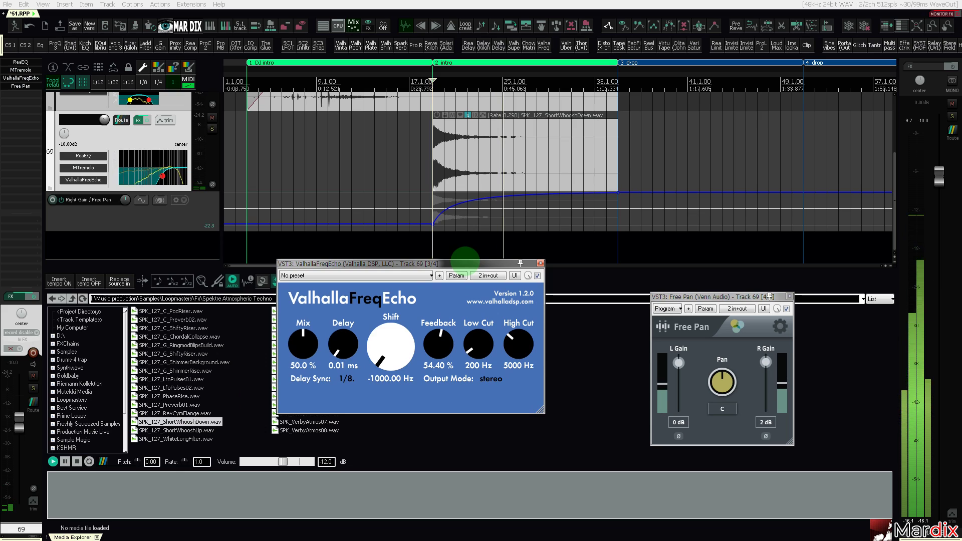
# Raise ValhallaFreqEcho's feedback to 56.40%, fade out the whoosh item over about its last four bars, and replay it.
pyautogui.moveTo(465, 262); pyautogui.dragTo(471, 263)
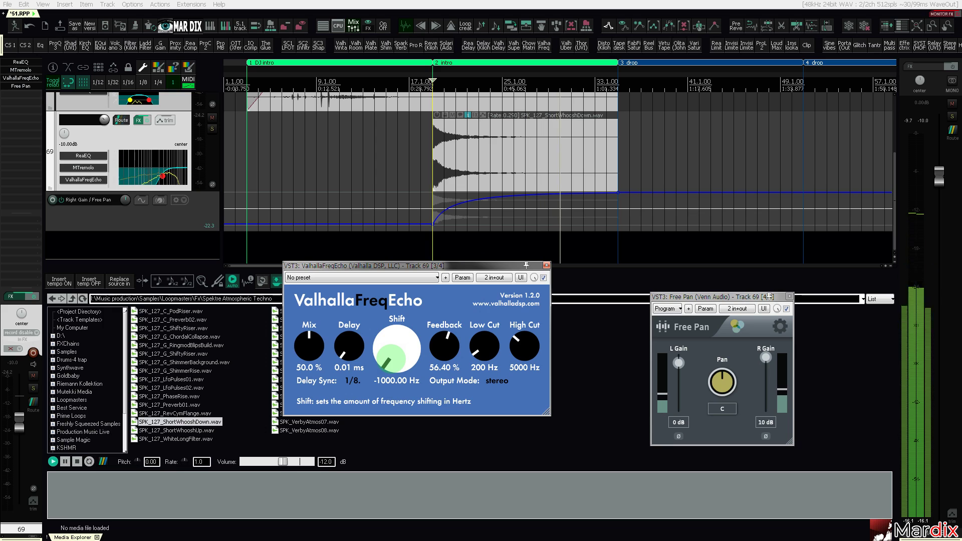
pyautogui.moveTo(621, 124); pyautogui.dragTo(573, 124)
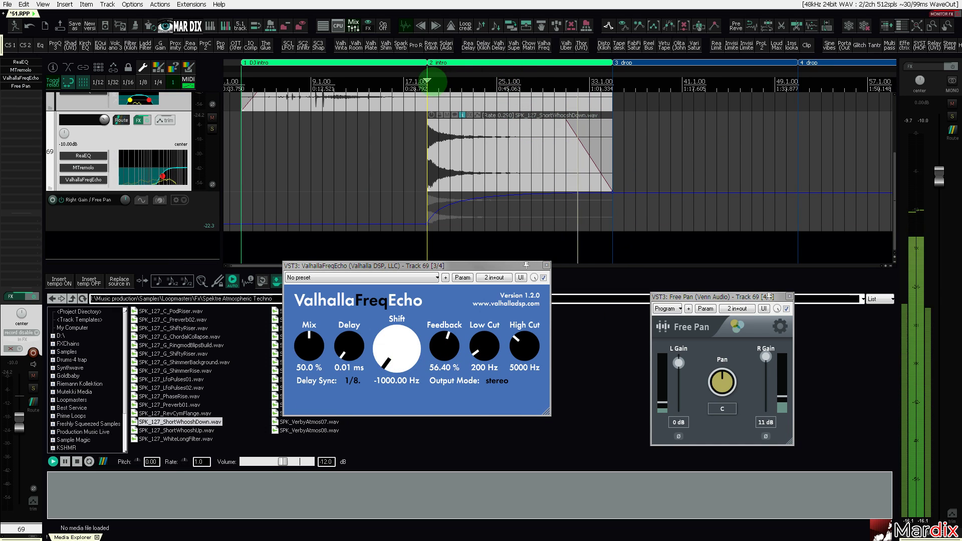
pyautogui.press('space')
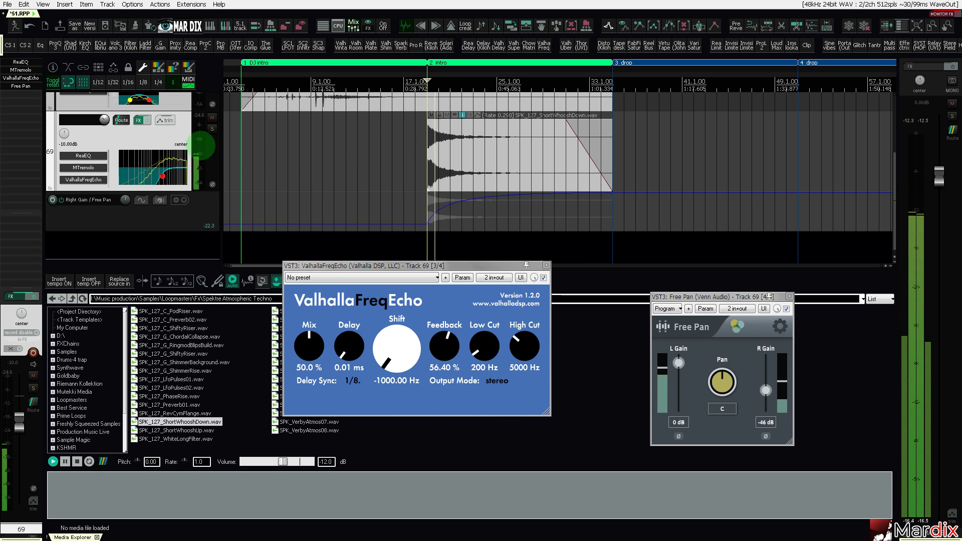
# Lower the high-pass cutoff in the whoosh's ReaEQ to just above 1 kHz, roll off the highest frequencies, and replay from the intro's start.
pyautogui.click(20, 65)
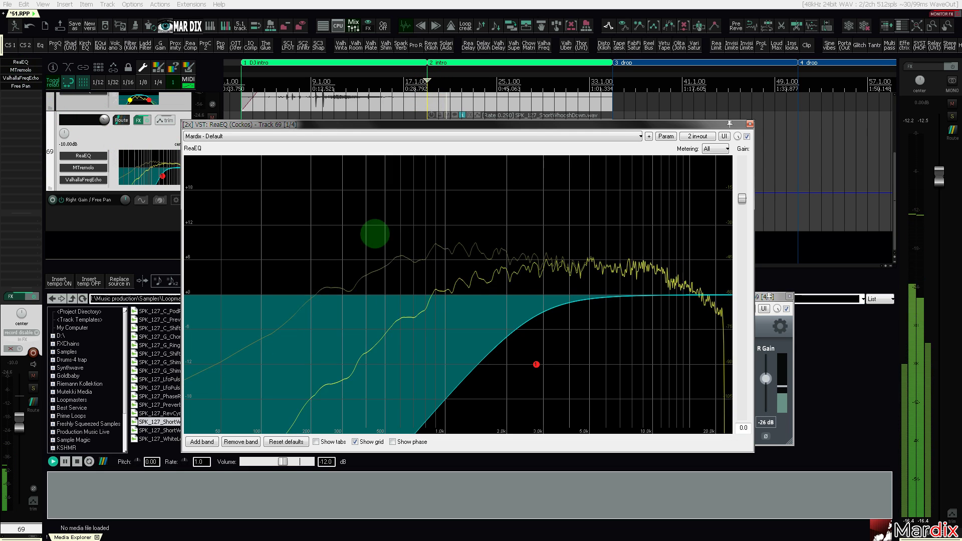
pyautogui.moveTo(535, 364); pyautogui.dragTo(469, 364)
pyautogui.moveTo(725, 423); pyautogui.dragTo(724, 366)
pyautogui.click(749, 124)
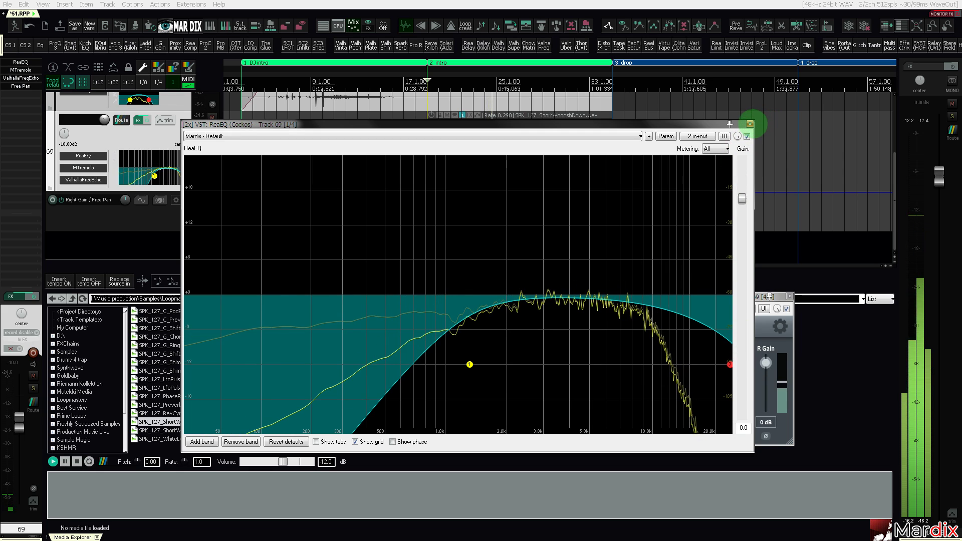
pyautogui.moveTo(678, 296); pyautogui.dragTo(696, 296)
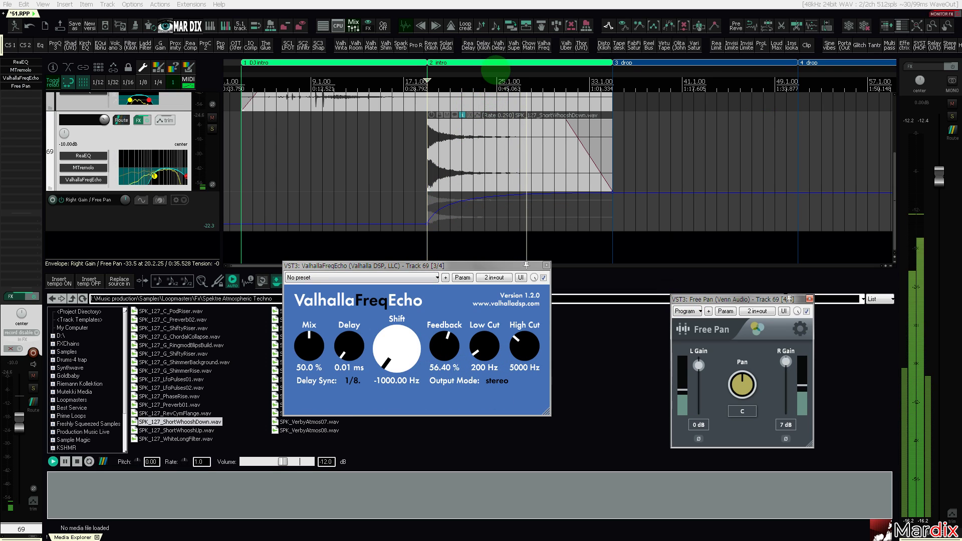
pyautogui.moveTo(495, 70); pyautogui.dragTo(470, 76)
pyautogui.click(443, 143)
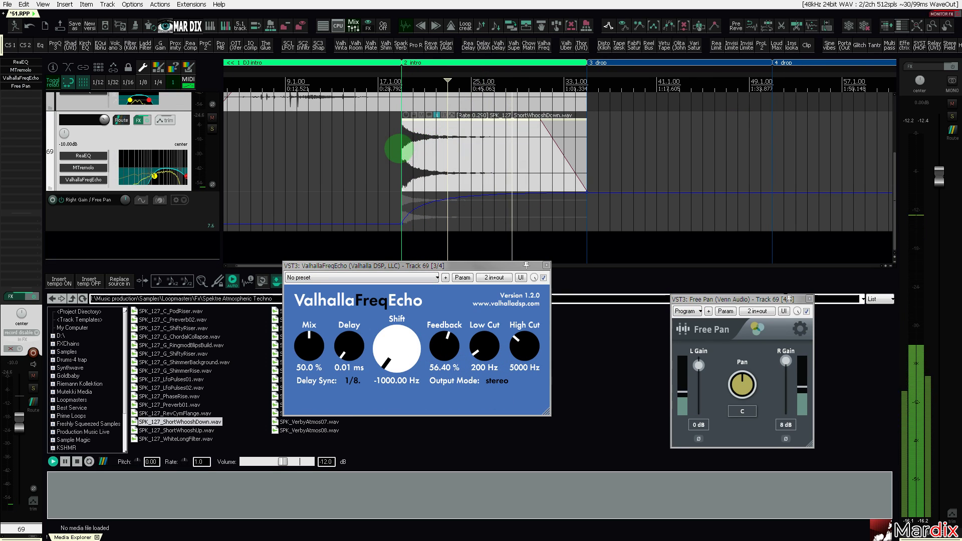
pyautogui.click(399, 148)
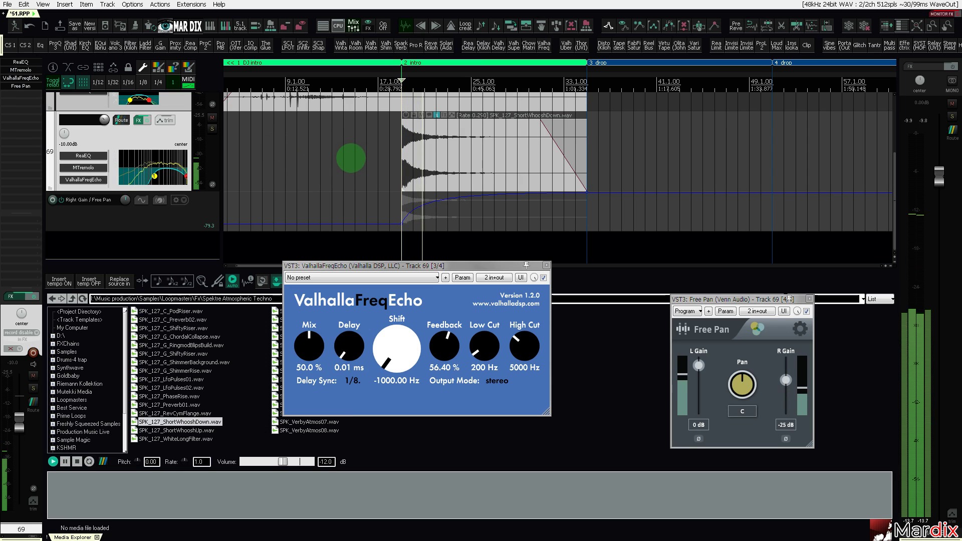
# Add the Thorus (UVI) chorus from the FX chains to the whoosh track and move its window clear of the arrangement.
pyautogui.click(32, 123)
pyautogui.scroll(-16, 286, 321)
pyautogui.scroll(-15, 284, 327)
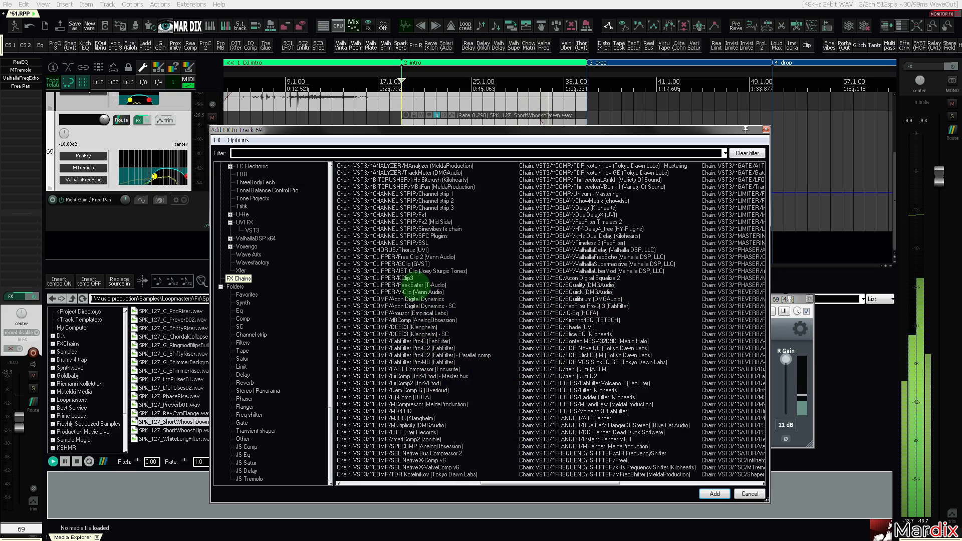
pyautogui.doubleClick(408, 250)
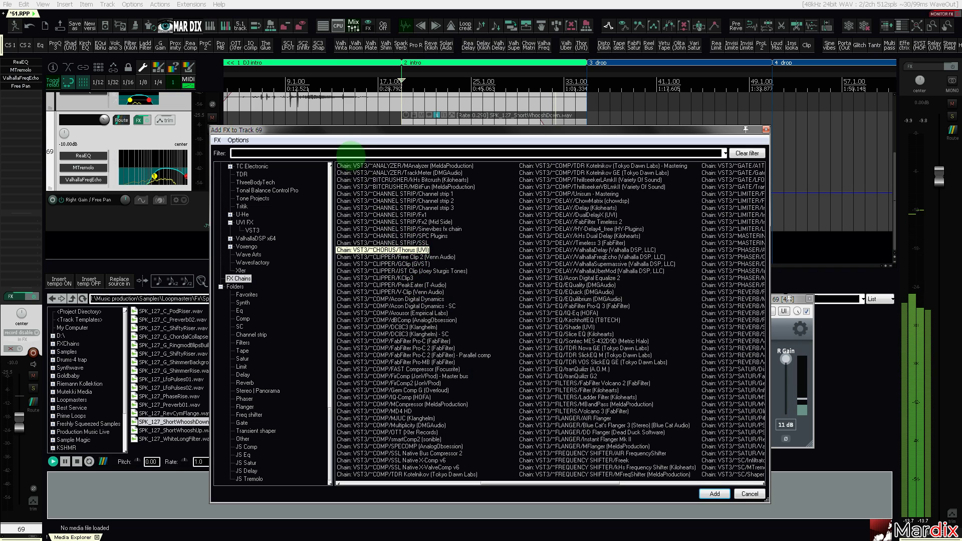
pyautogui.moveTo(401, 281); pyautogui.dragTo(373, 206)
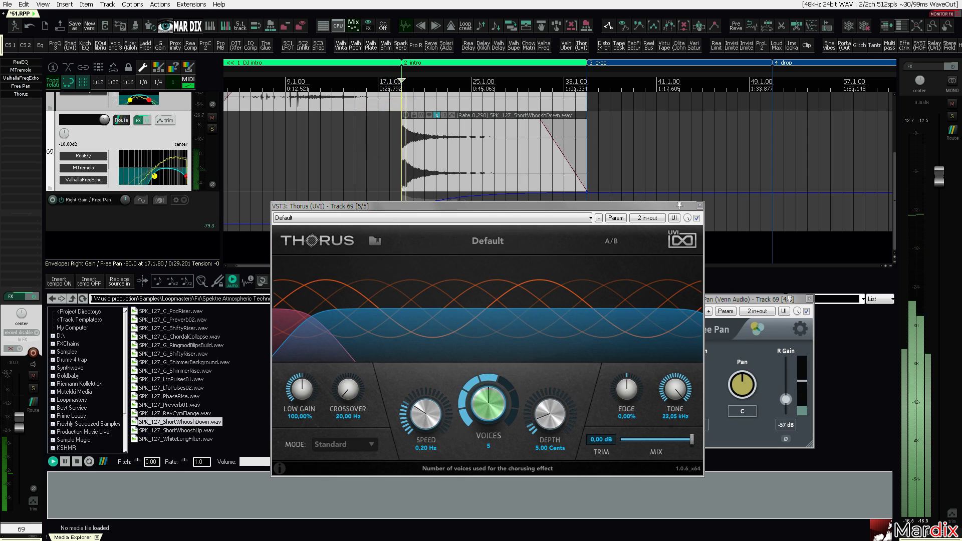
# Audition Thorus's edge up to 100% and settle it at 26.40%.
pyautogui.click(496, 404)
pyautogui.moveTo(622, 407); pyautogui.dragTo(629, 378)
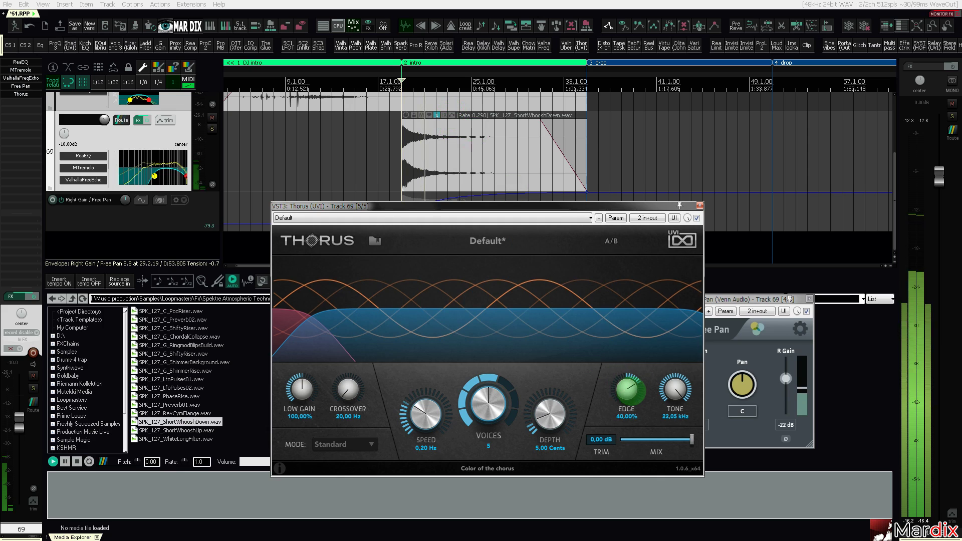
pyautogui.moveTo(629, 383)
pyautogui.mouseDown()
pyautogui.moveTo(629, 351)
pyautogui.moveTo(624, 371)
pyautogui.mouseUp()
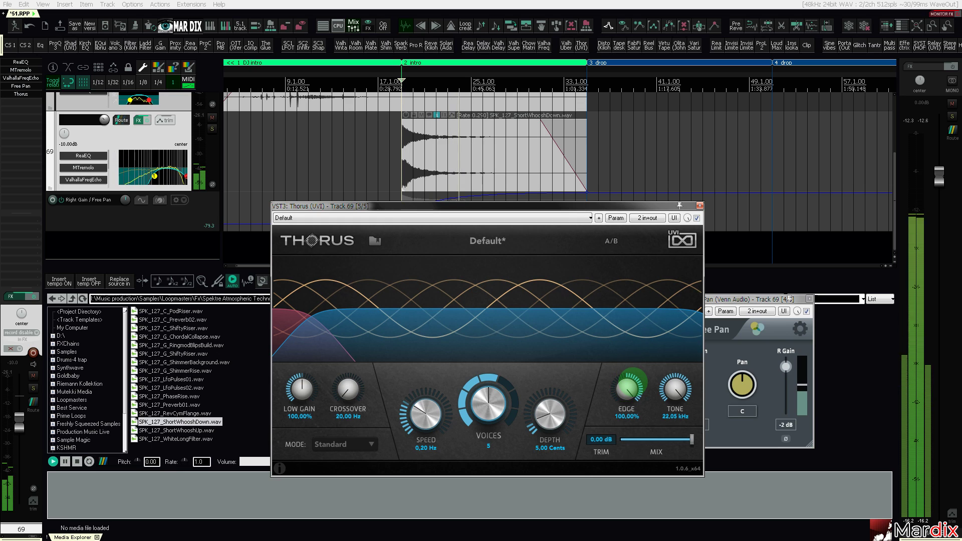
pyautogui.moveTo(691, 439)
pyautogui.mouseDown()
pyautogui.moveTo(645, 440)
pyautogui.moveTo(691, 439)
pyautogui.mouseUp()
pyautogui.click(627, 390)
pyautogui.moveTo(627, 390)
pyautogui.mouseDown()
pyautogui.moveTo(627, 408)
pyautogui.moveTo(627, 386)
pyautogui.mouseUp()
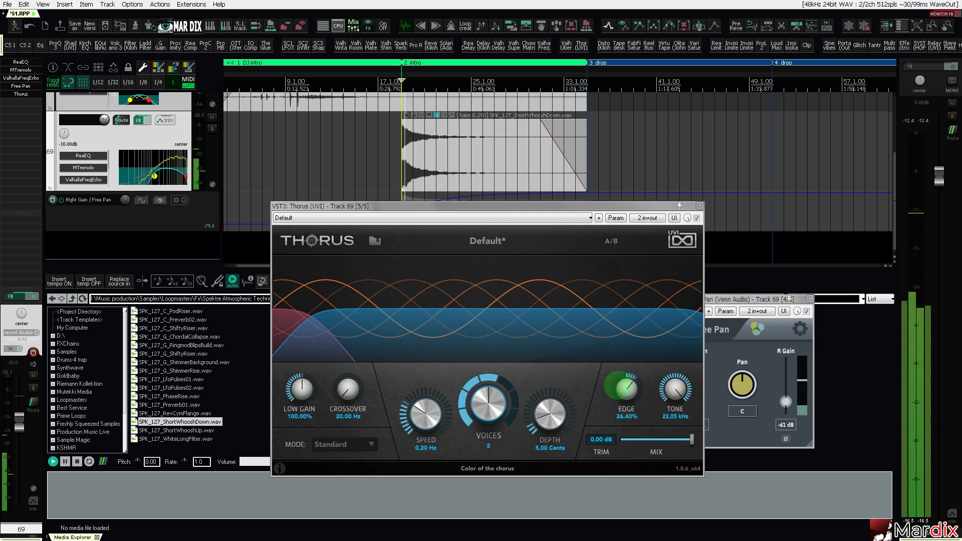
# Set Thorus's depth to 15.45 cents, its speed to 0.35 Hz and its mix to about 30%.
pyautogui.moveTo(538, 414); pyautogui.dragTo(544, 384)
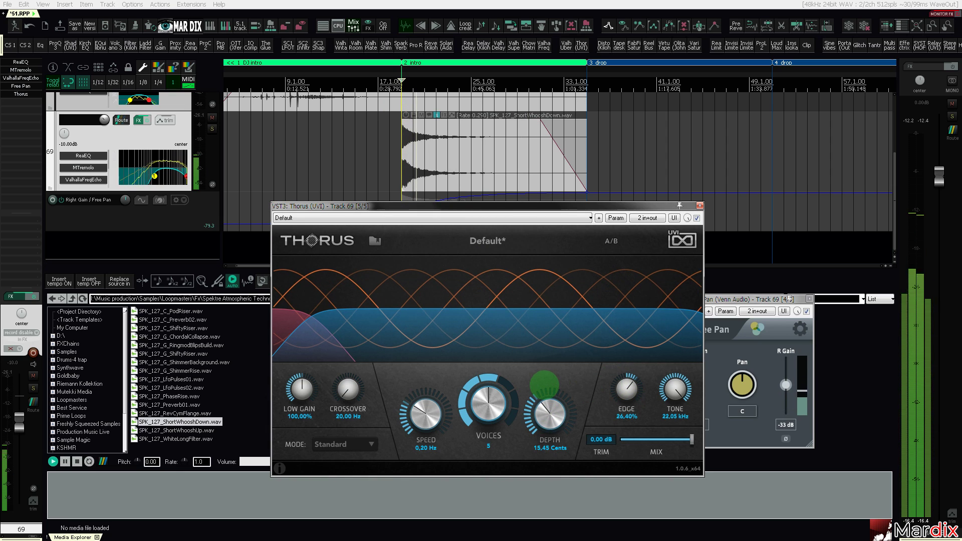
pyautogui.moveTo(426, 414); pyautogui.dragTo(424, 391)
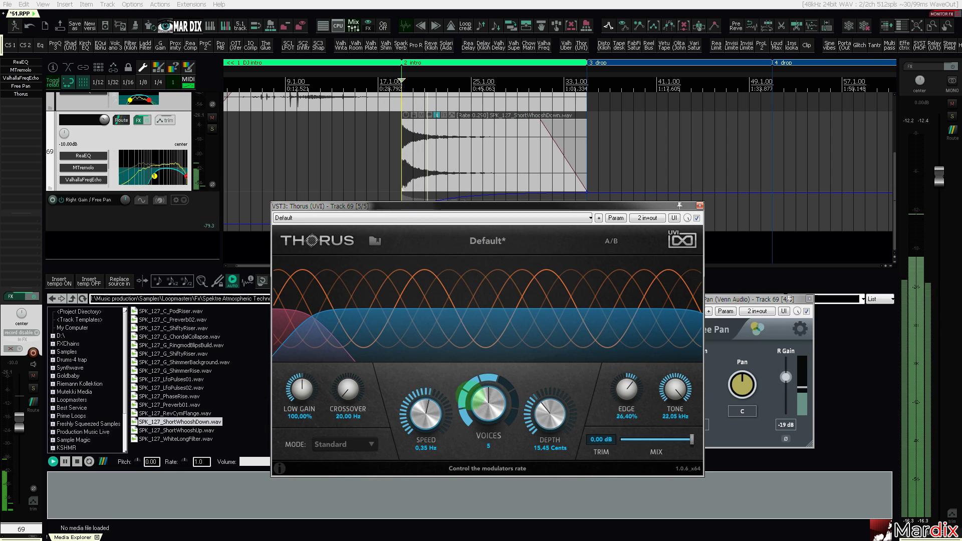
pyautogui.moveTo(652, 440); pyautogui.dragTo(640, 440)
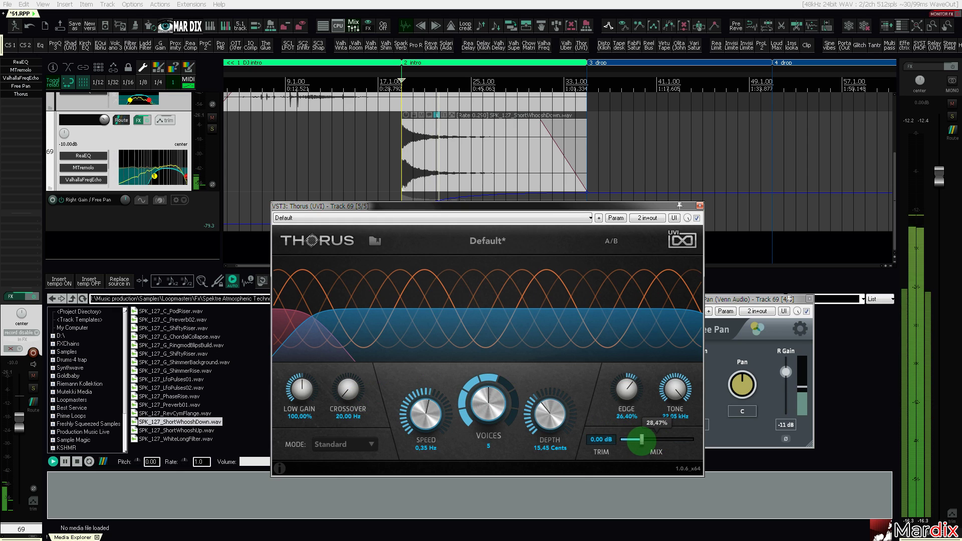
# Reorder the whoosh track's effects to Thorus, ReaEQ, ValhallaFreqEcho, MTremolo, Free Pan, replaying from the intro, and close the Thorus window.
pyautogui.click(28, 95)
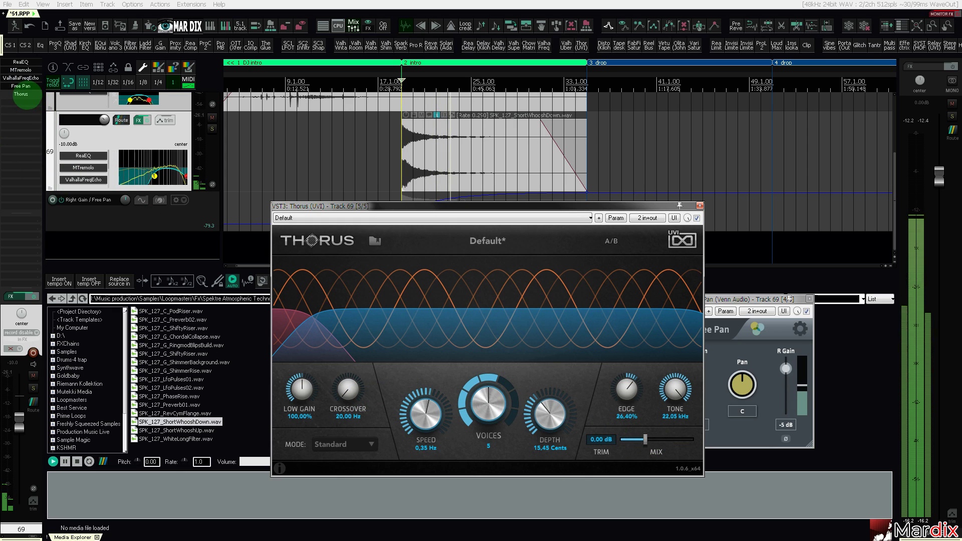
pyautogui.moveTo(21, 64); pyautogui.dragTo(18, 102)
pyautogui.click(401, 94)
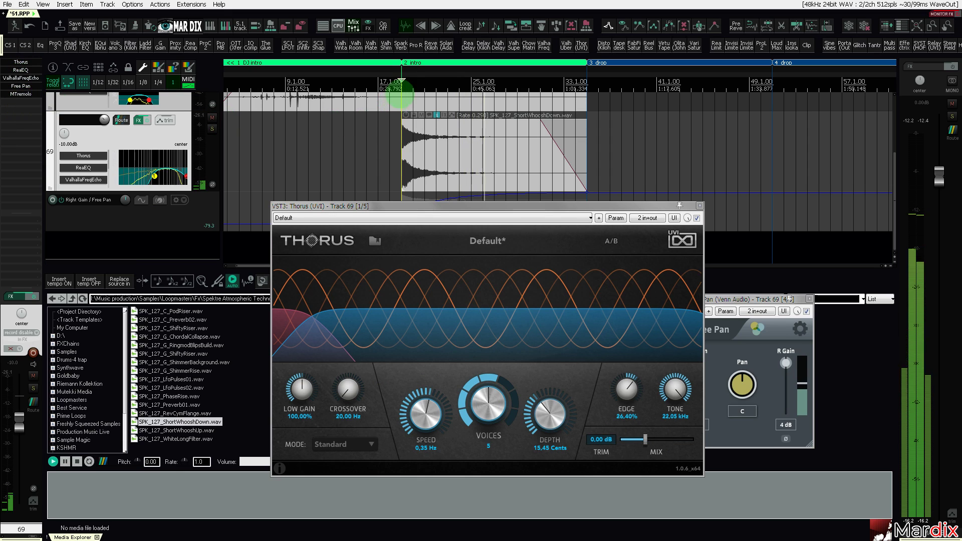
pyautogui.click(406, 84)
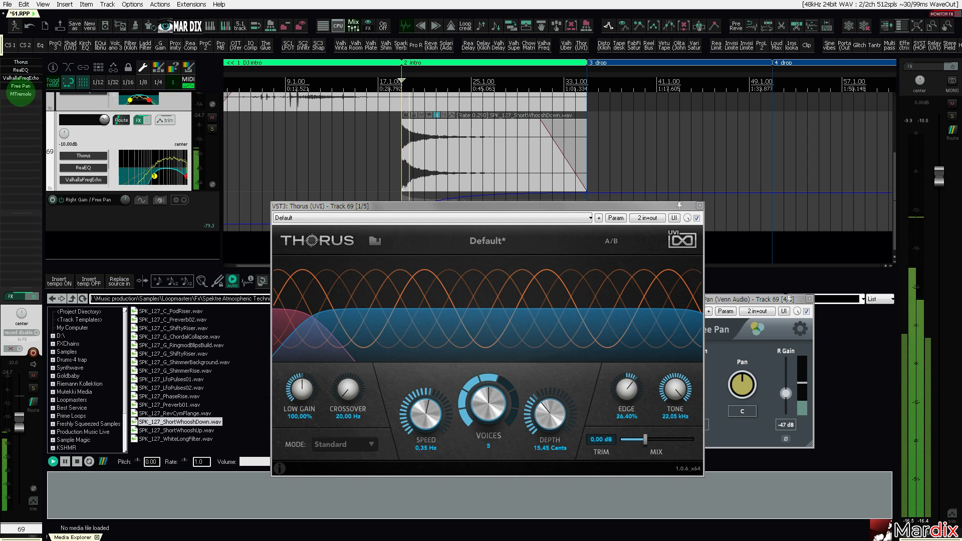
pyautogui.moveTo(21, 87); pyautogui.dragTo(21, 102)
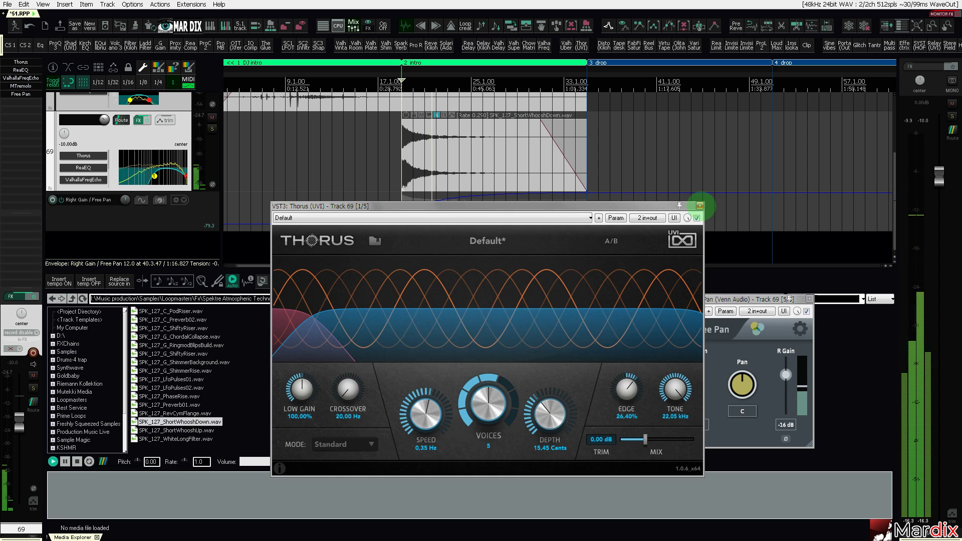
pyautogui.click(700, 206)
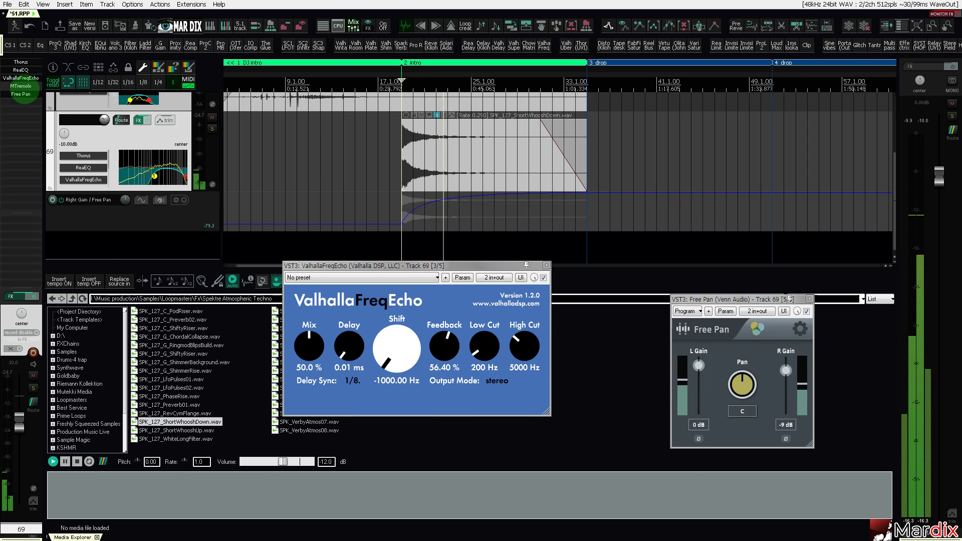
# Set MTremolo's depth to 73.4%, replay the whoosh from the start of the intro, and close MTremolo's window.
pyautogui.click(21, 86)
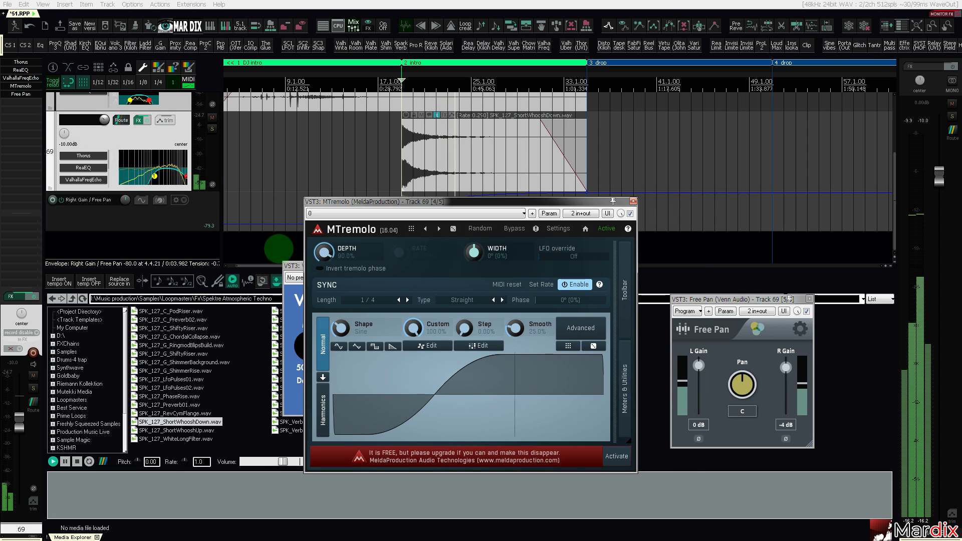
pyautogui.moveTo(329, 256); pyautogui.dragTo(330, 250)
pyautogui.click(402, 82)
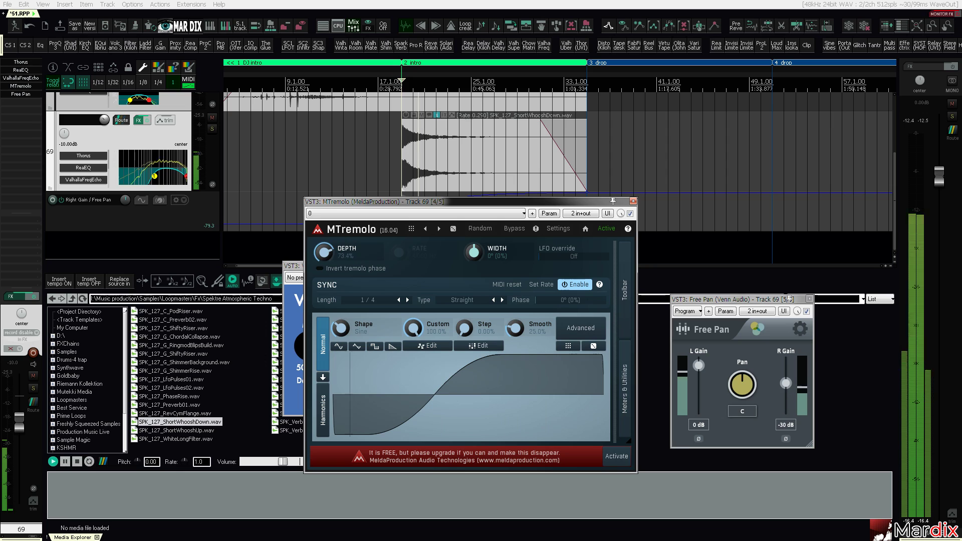
pyautogui.click(633, 201)
# Sweep Free Pan's pan control to 100% left and then 90% right during playback, and show its pan automation envelope.
pyautogui.moveTo(441, 153)
pyautogui.mouseDown()
pyautogui.moveTo(635, 159)
pyautogui.moveTo(449, 156)
pyautogui.mouseUp()
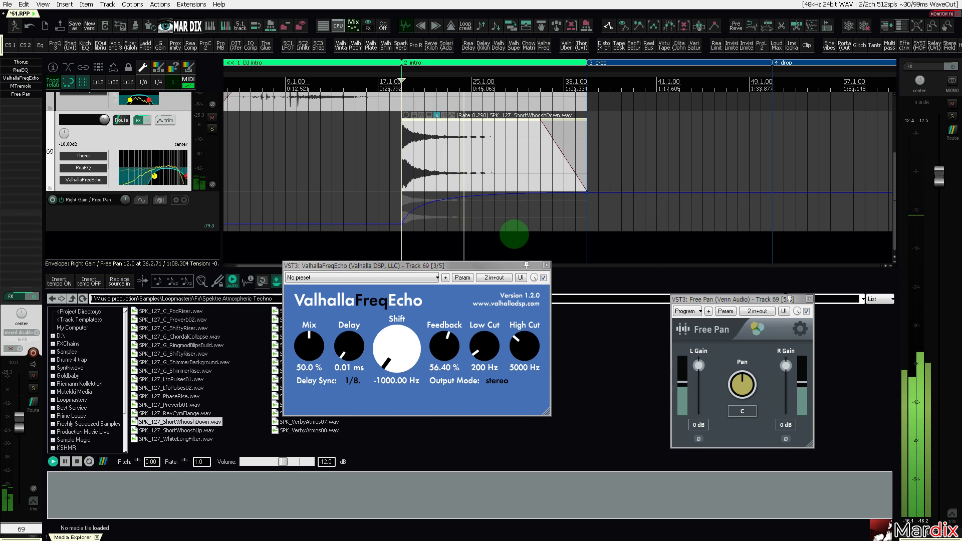
pyautogui.moveTo(699, 366); pyautogui.dragTo(699, 368)
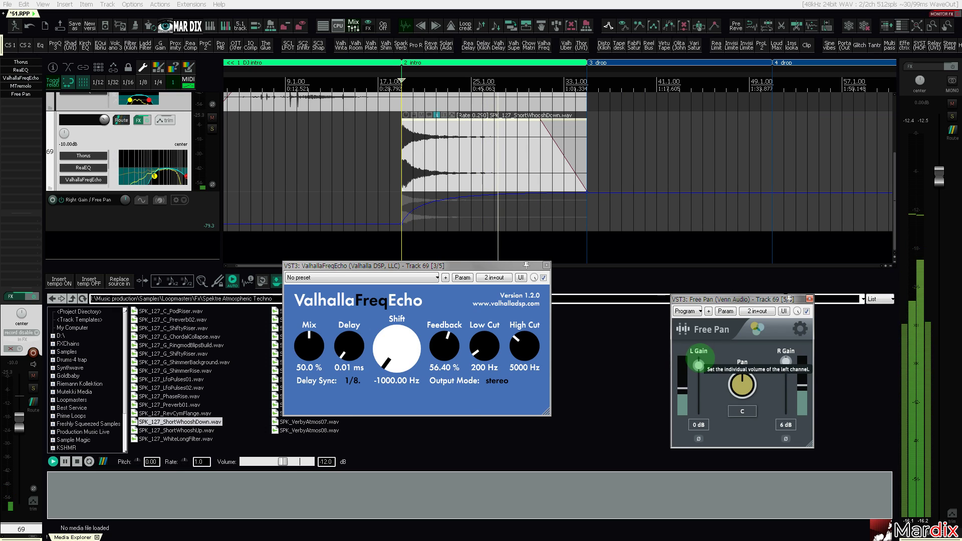
pyautogui.moveTo(737, 383); pyautogui.dragTo(734, 451)
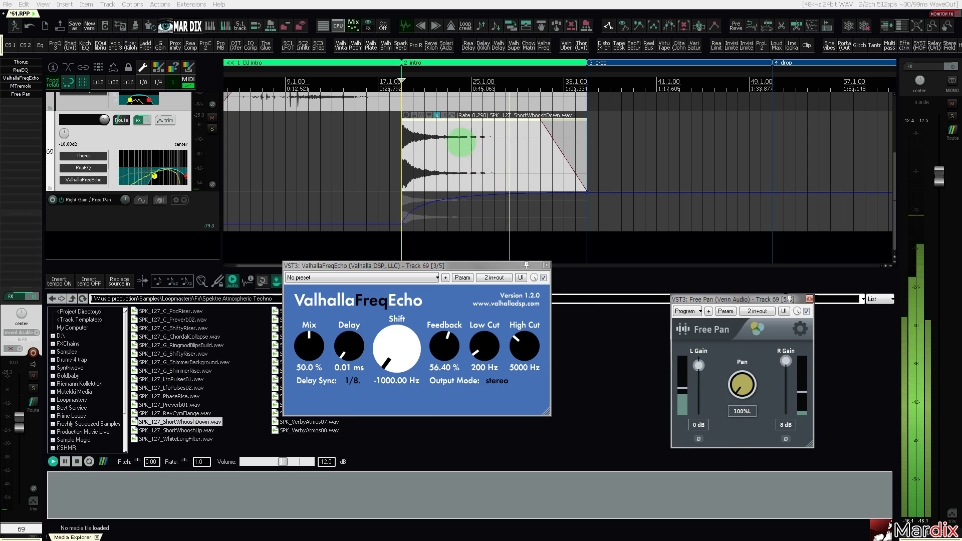
pyautogui.click(401, 83)
pyautogui.doubleClick(752, 388)
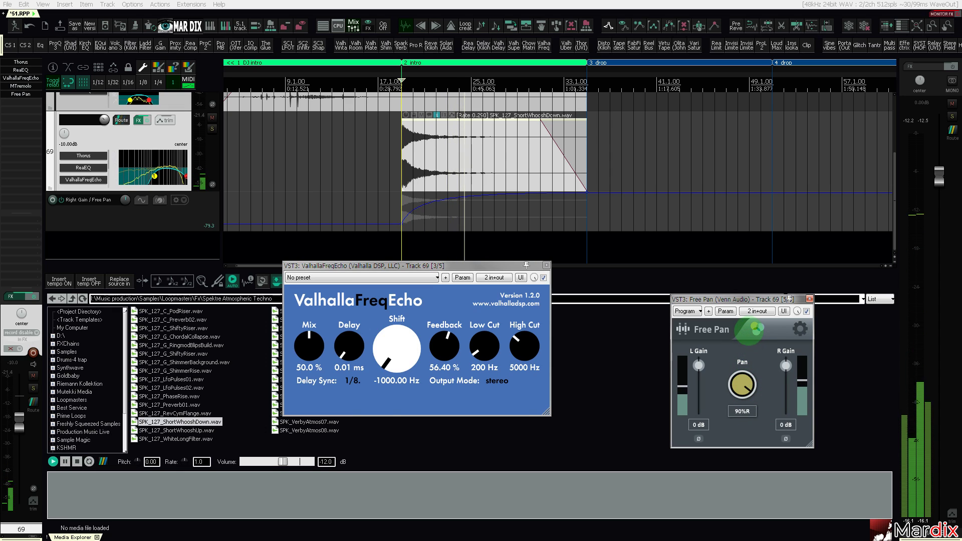
pyautogui.press('e')
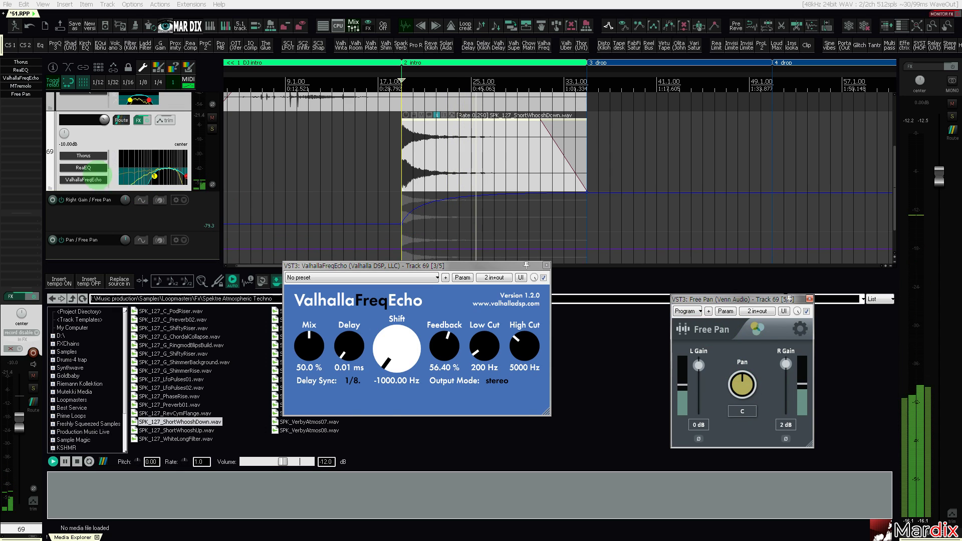
# Add a centred pan envelope point at bar 23 and a point at 1.000 at bar 27, and replay from bar 23.
pyautogui.scroll(-1, 96, 177)
pyautogui.scroll(1, 451, 230)
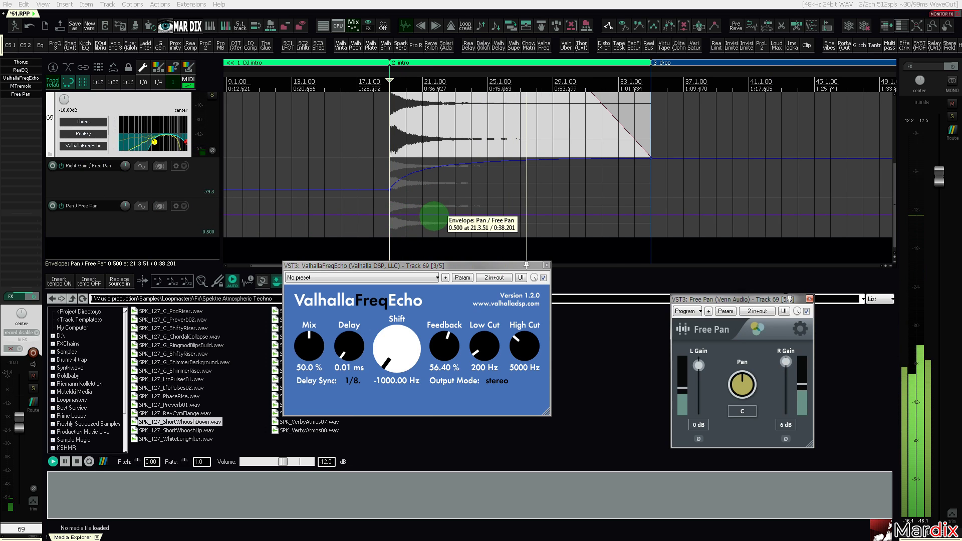
pyautogui.click(448, 215)
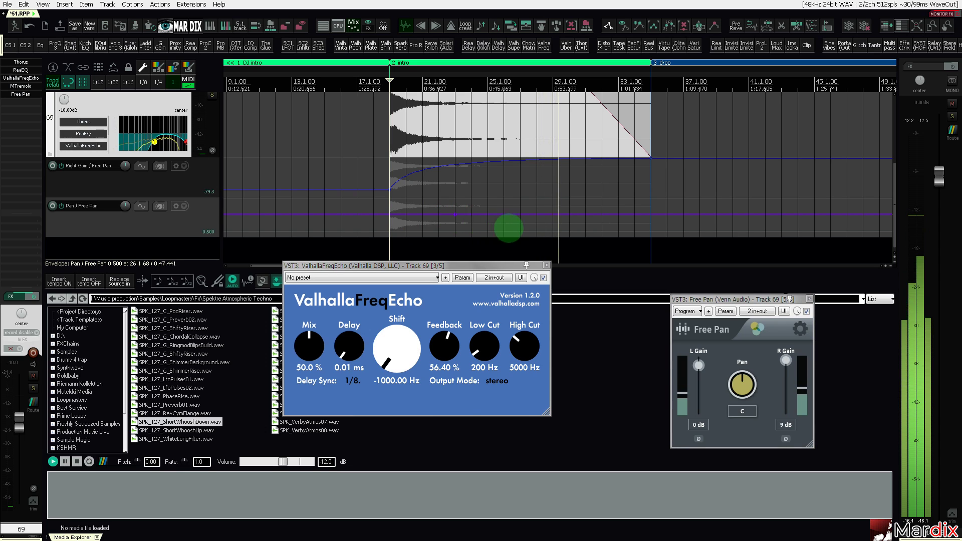
pyautogui.moveTo(519, 215); pyautogui.dragTo(523, 142)
pyautogui.click(453, 185)
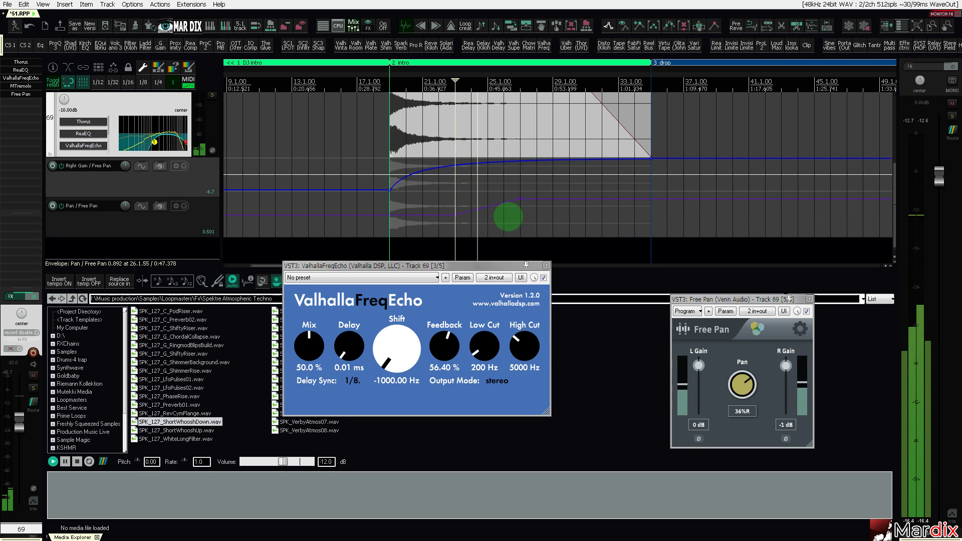
# Ramp the pan envelope down to its minimum at bar 35 and close the open plug-in windows.
pyautogui.moveTo(519, 200)
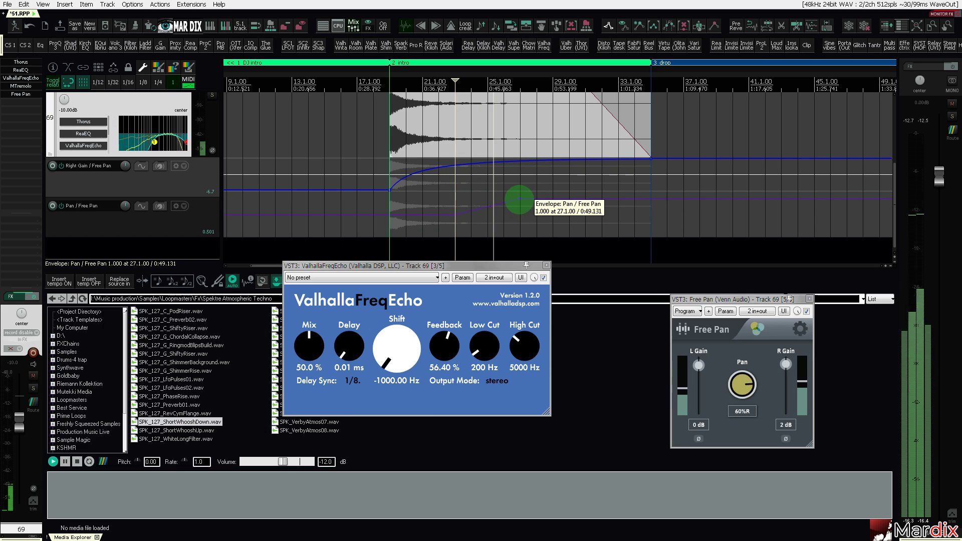
pyautogui.moveTo(650, 228); pyautogui.dragTo(646, 285)
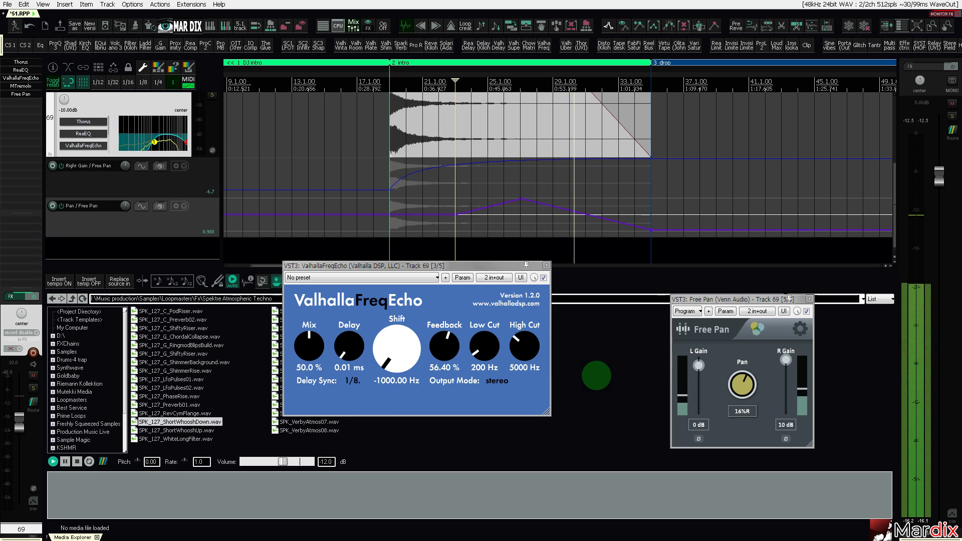
pyautogui.press('Escape')
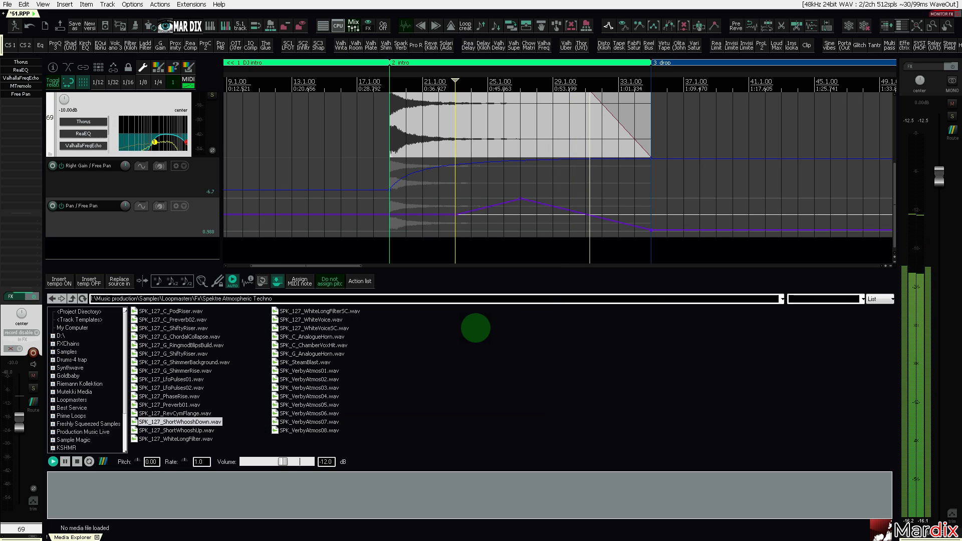
# Audition the RevCymFlange, Preverb01, PhaseRise and LfoPulses01 samples against the playing track.
pyautogui.scroll(-1, 504, 140)
pyautogui.scroll(-1, 504, 76)
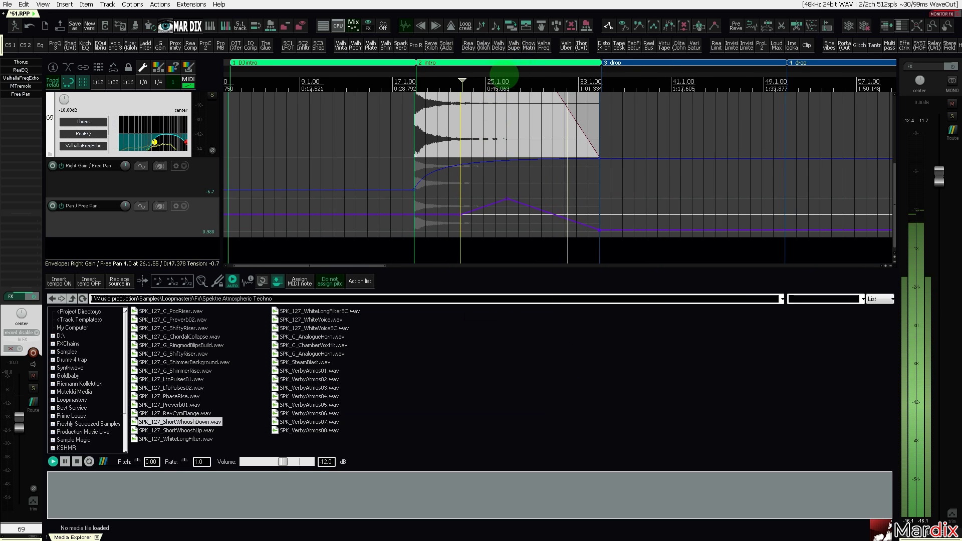
pyautogui.click(206, 412)
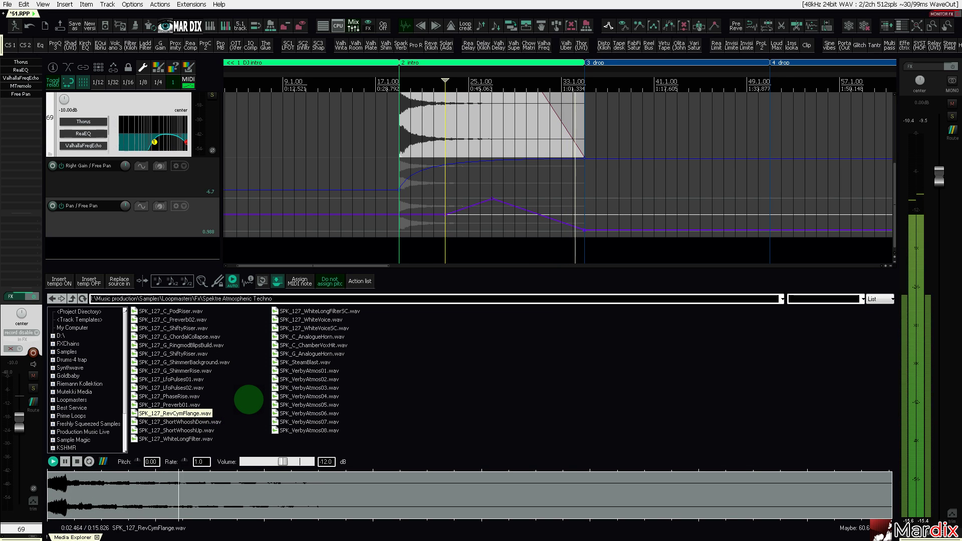
pyautogui.press('Up')
pyautogui.click(295, 496)
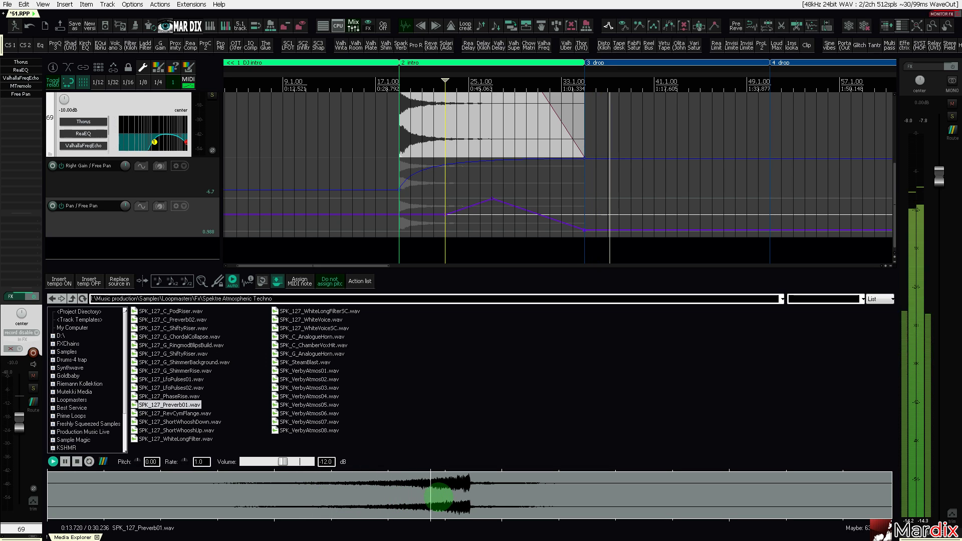
pyautogui.click(188, 395)
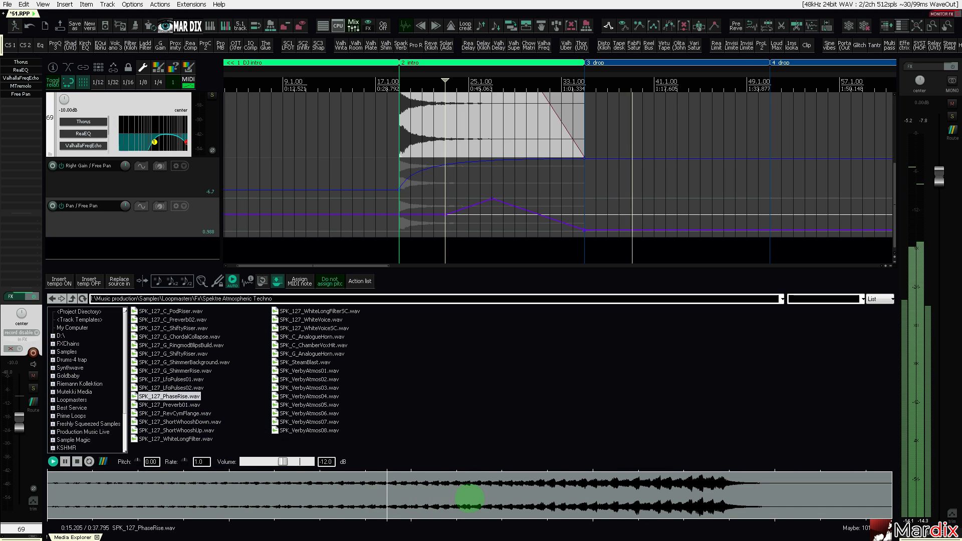
pyautogui.press('Up')
pyautogui.press('Up')
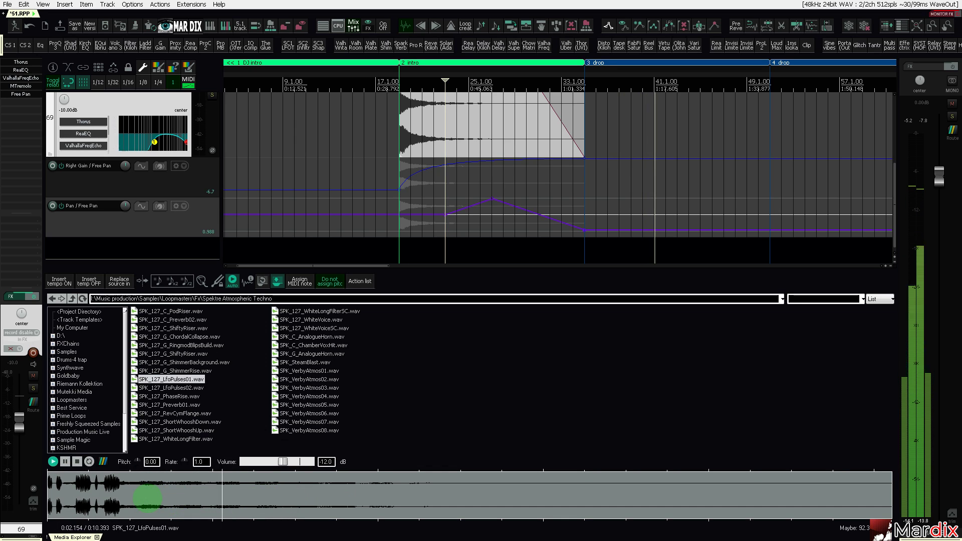
# Audition the G_ShimmerRise, G_ShimmerBackground, G_ShiftyRiser and G_RingmodBlipsBuild samples during playback.
pyautogui.press('Up')
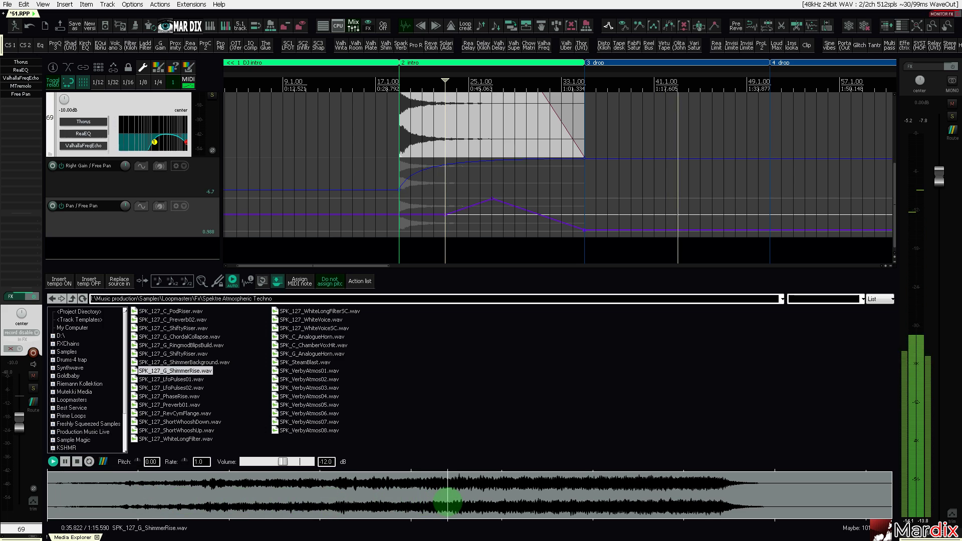
pyautogui.press('Up')
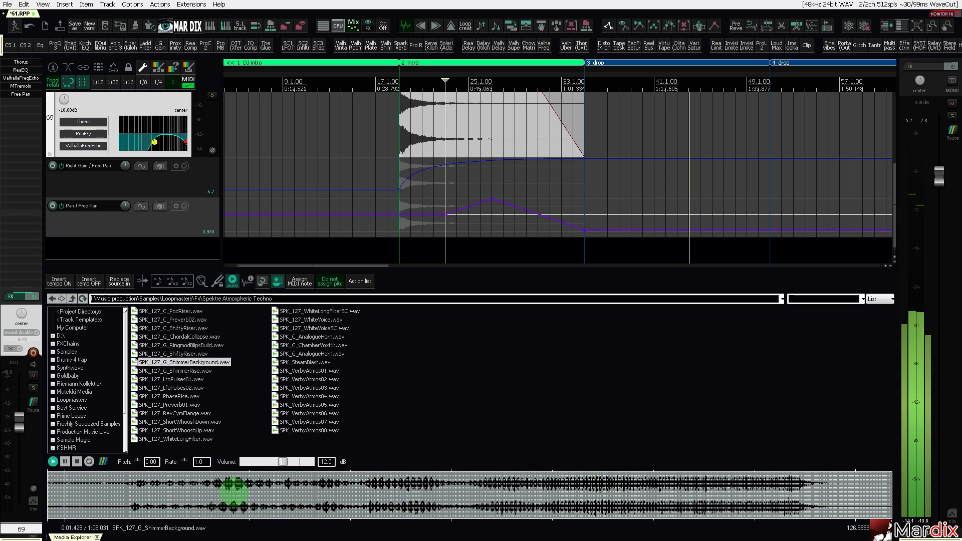
pyautogui.press('Up')
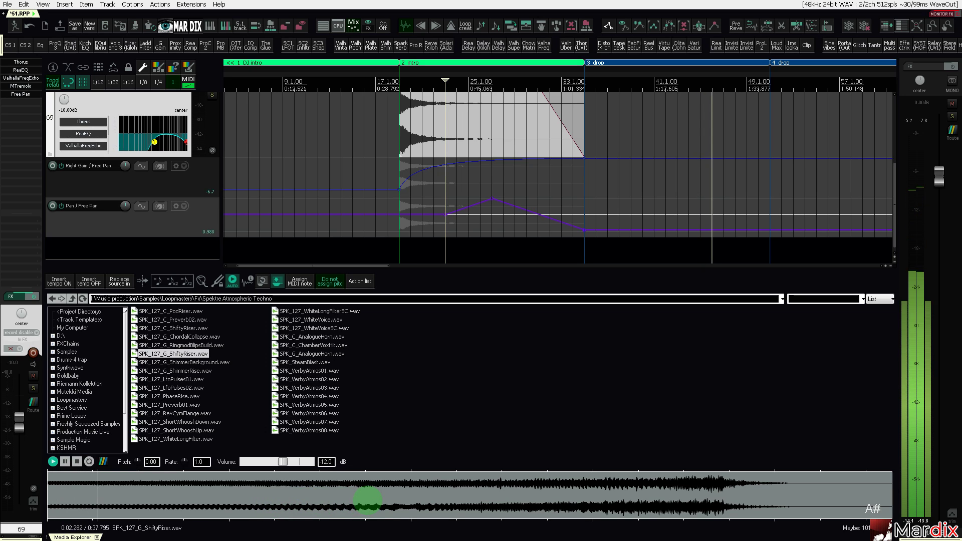
pyautogui.press('Up')
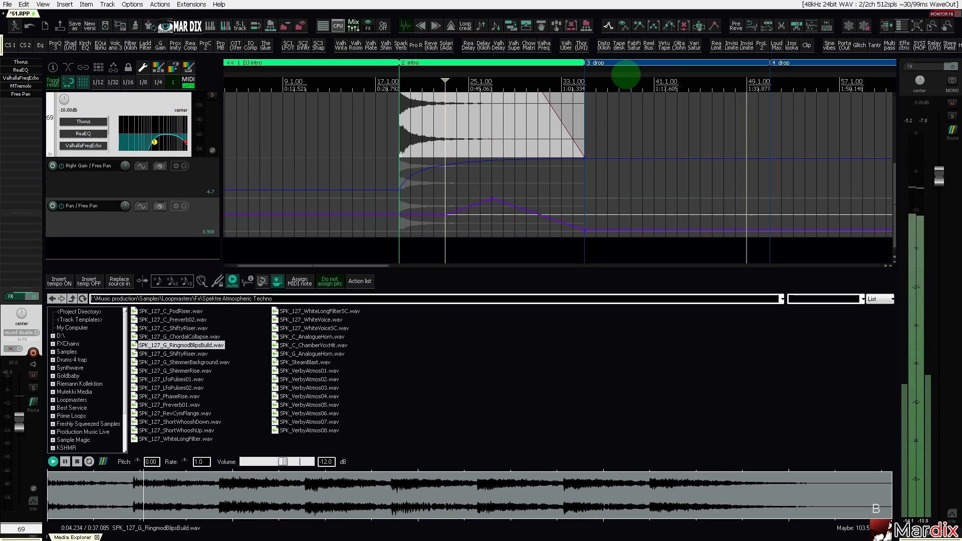
pyautogui.moveTo(627, 72); pyautogui.dragTo(458, 67)
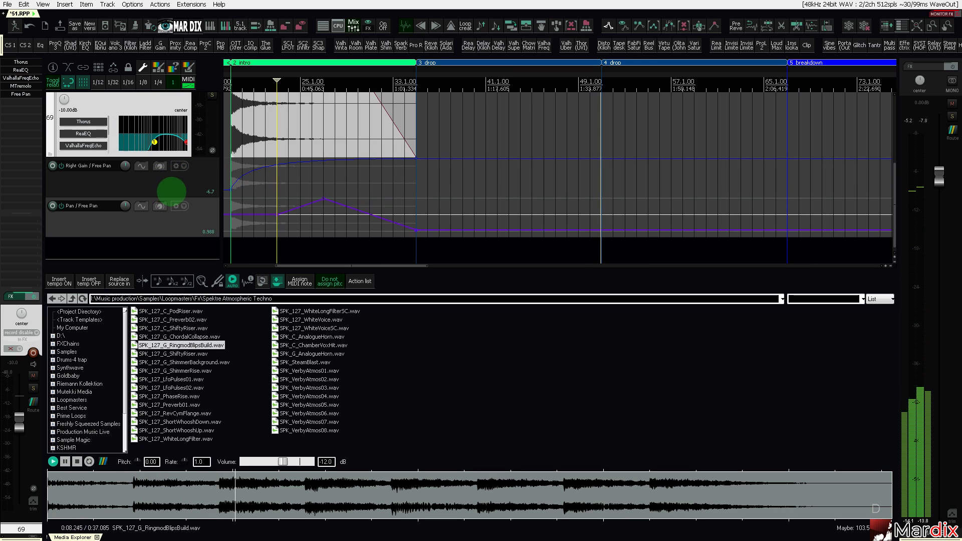
pyautogui.scroll(-1, 170, 193)
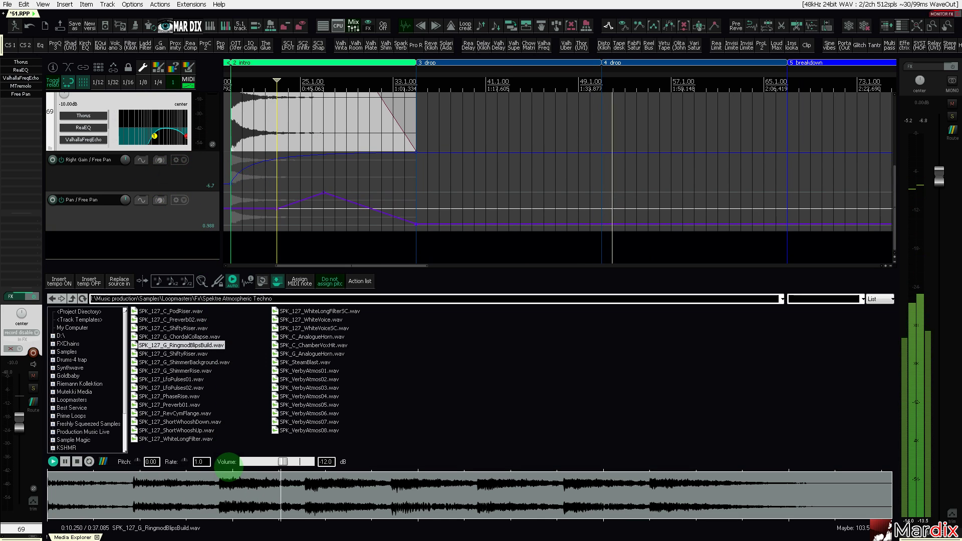
# Audition the G_ChordalCollapse, C_ShiftyRiser, C_Preverb02 and C_PodRiser samples.
pyautogui.press('Up')
pyautogui.click(210, 340)
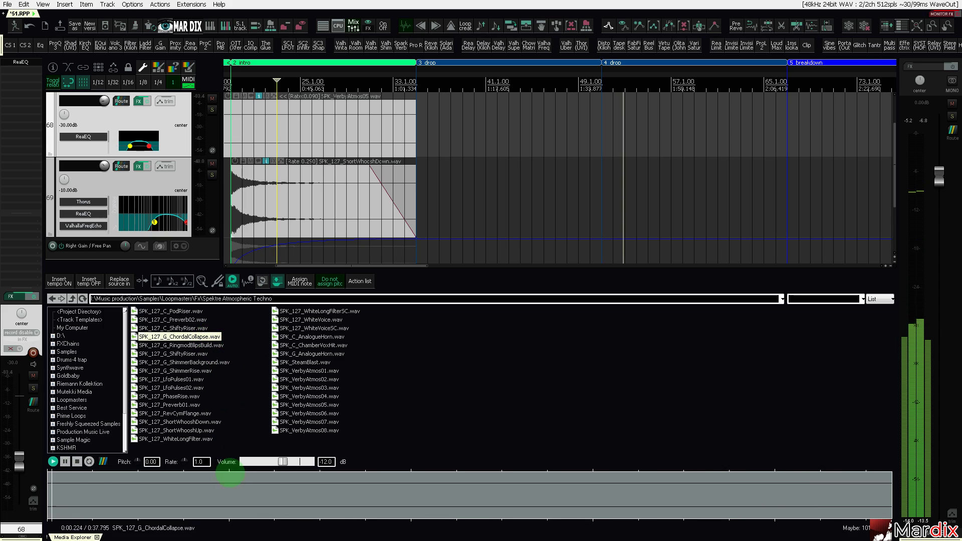
pyautogui.press('Up')
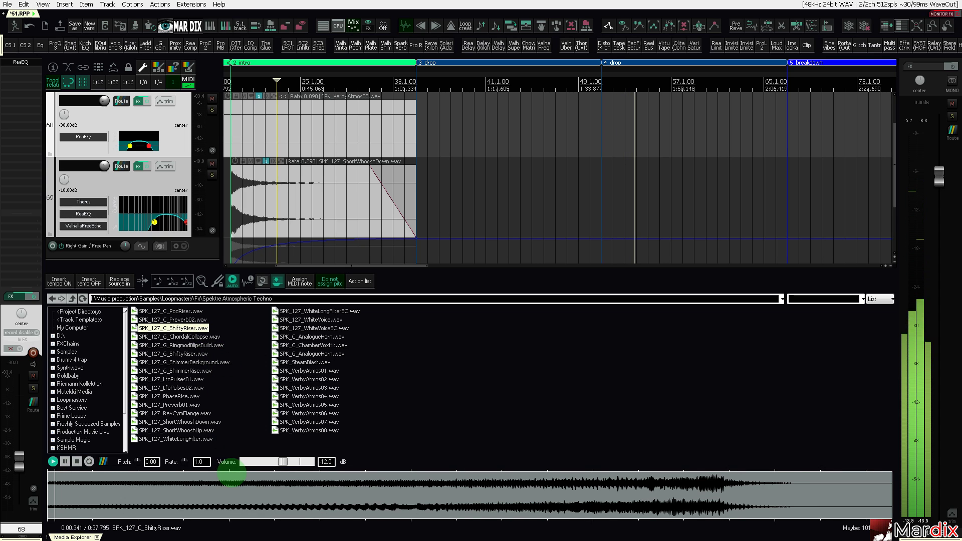
pyautogui.press('Up')
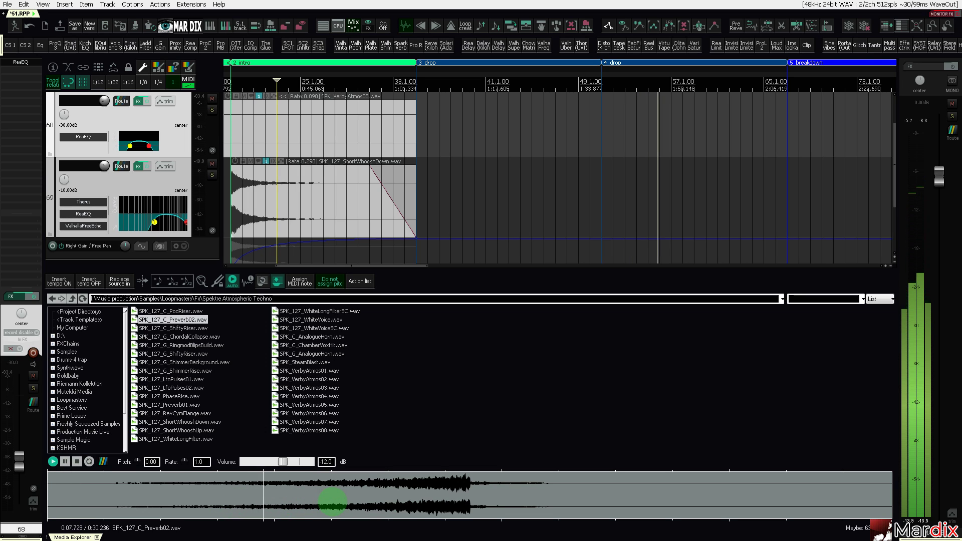
pyautogui.press('Up')
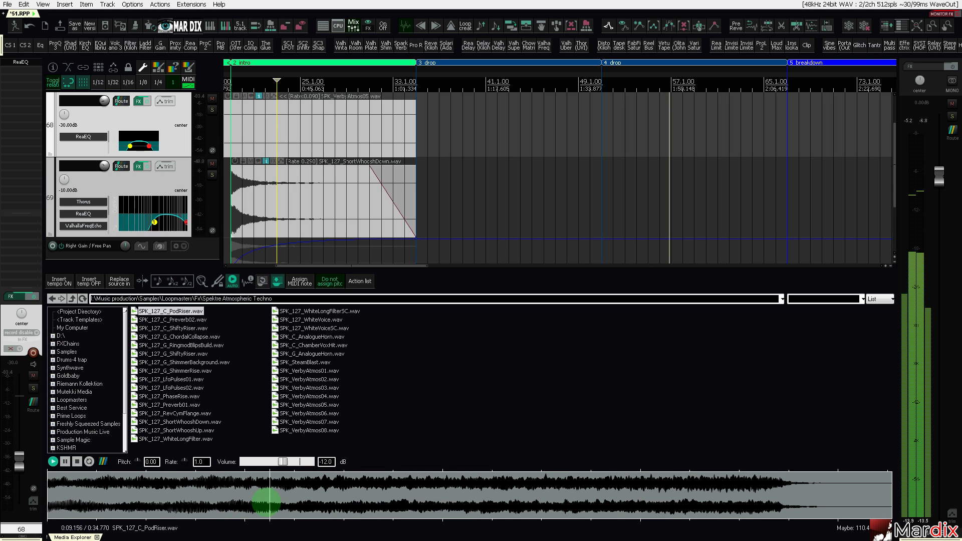
# Switch to the Peak Time Berlin sample folder and audition PTB_texturesfx_analog1.wav.
pyautogui.press('BackSpace')
pyautogui.press('Up')
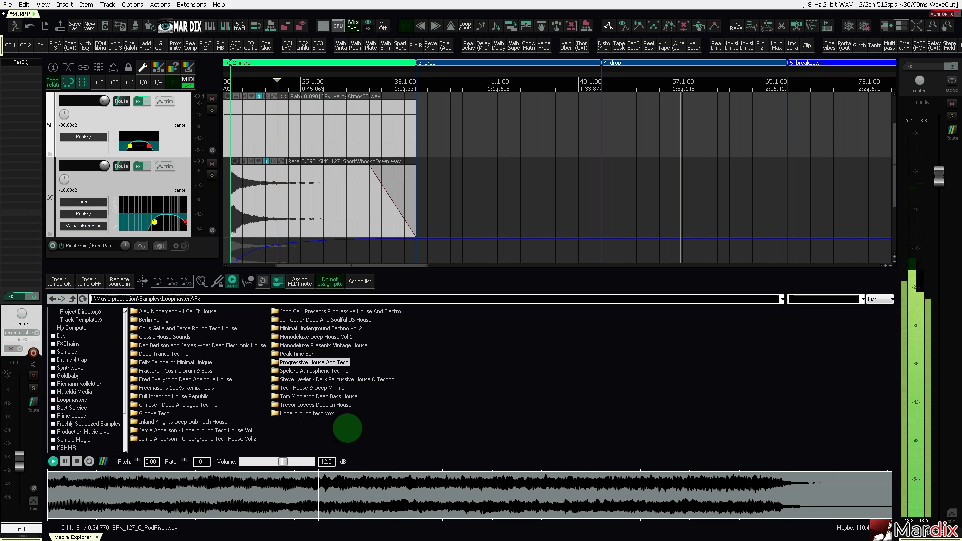
pyautogui.press('Up')
pyautogui.press('Return')
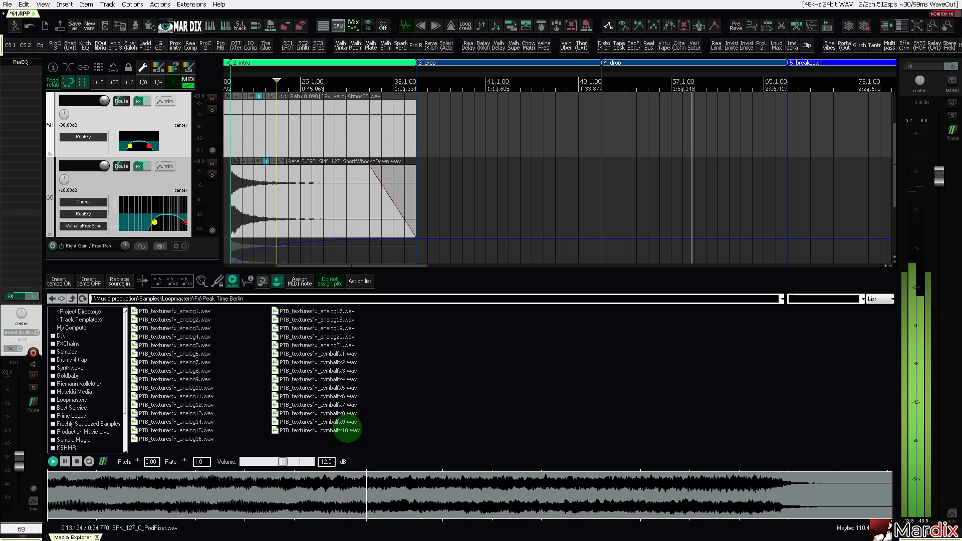
pyautogui.press('Down')
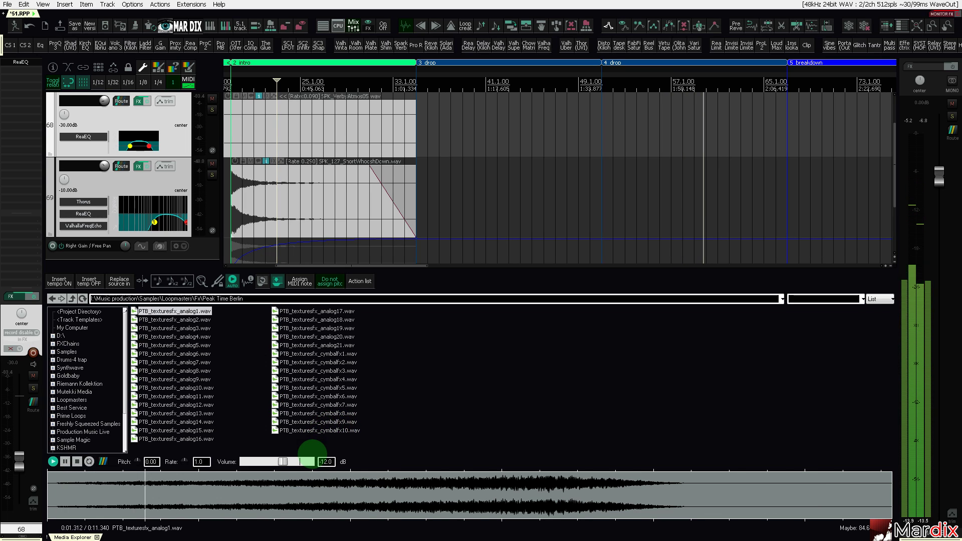
# Restart playback in the second half of the intro and audition PTB_texturesfx_analog2 and analog3 over it.
pyautogui.click(333, 82)
pyautogui.press('Down')
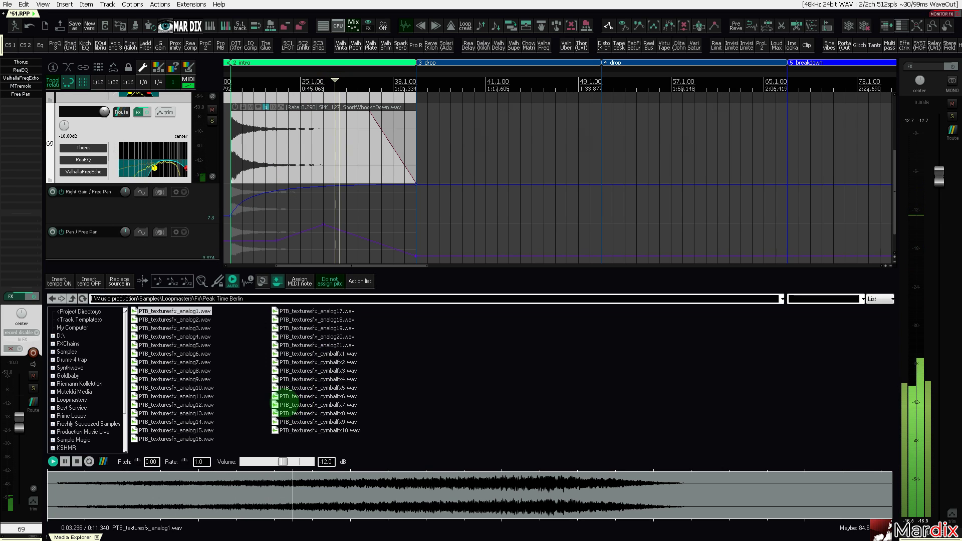
pyautogui.click(207, 318)
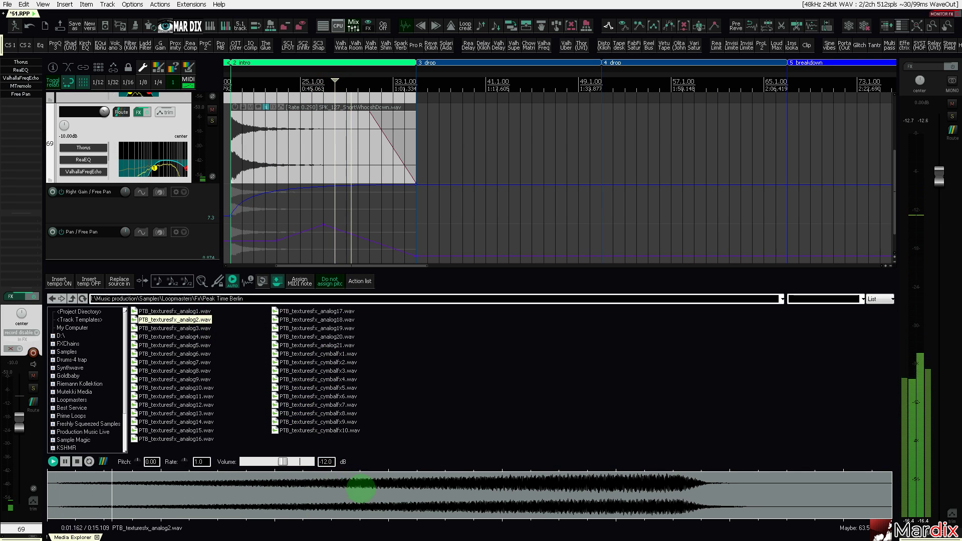
pyautogui.click(365, 491)
pyautogui.press('Down')
pyautogui.press('Down')
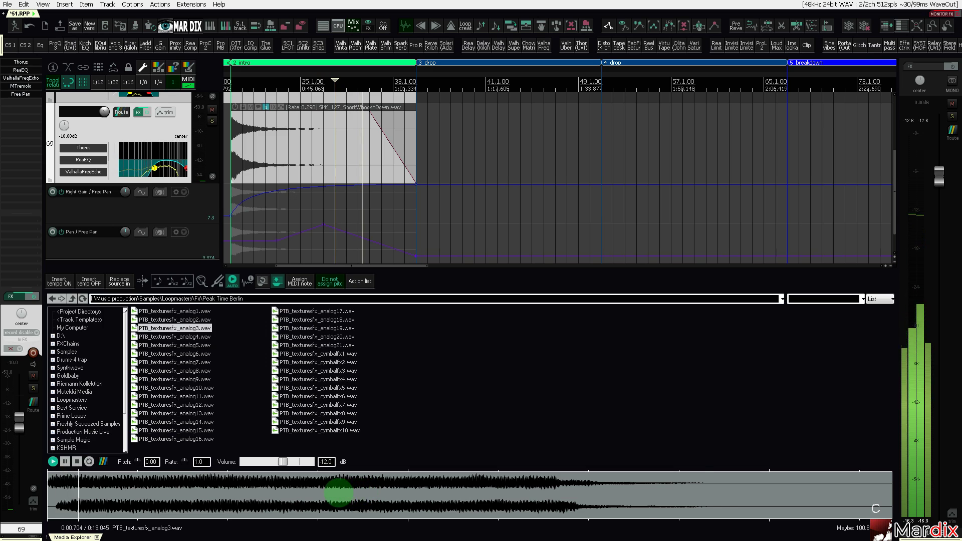
# Audition the PTB_texturesfx samples analog5 through analog8 while the track plays.
pyautogui.press('Down')
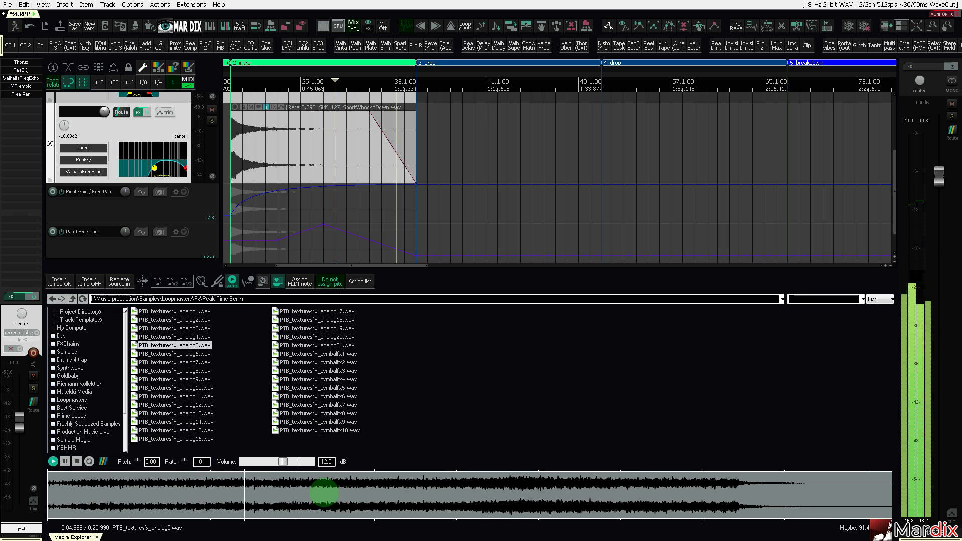
pyautogui.press('Down')
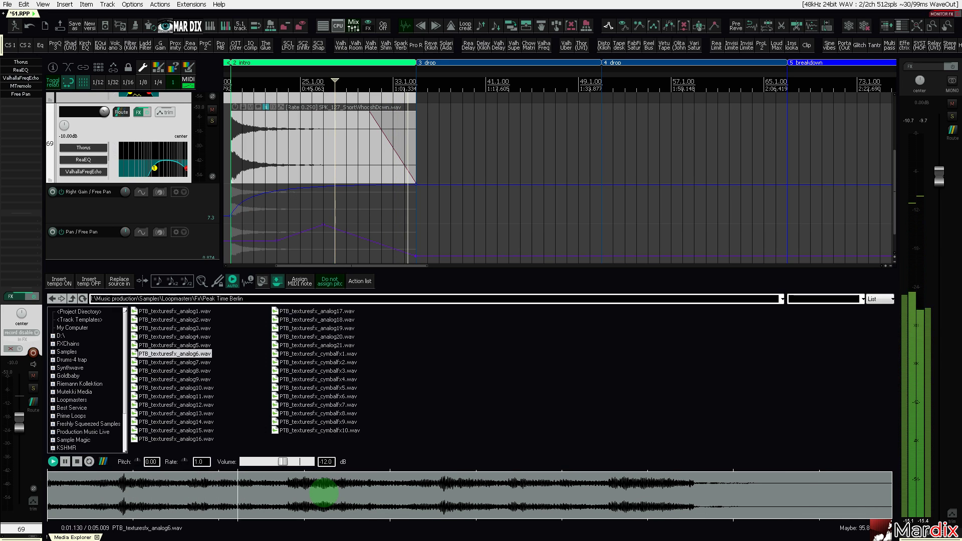
pyautogui.press('Down')
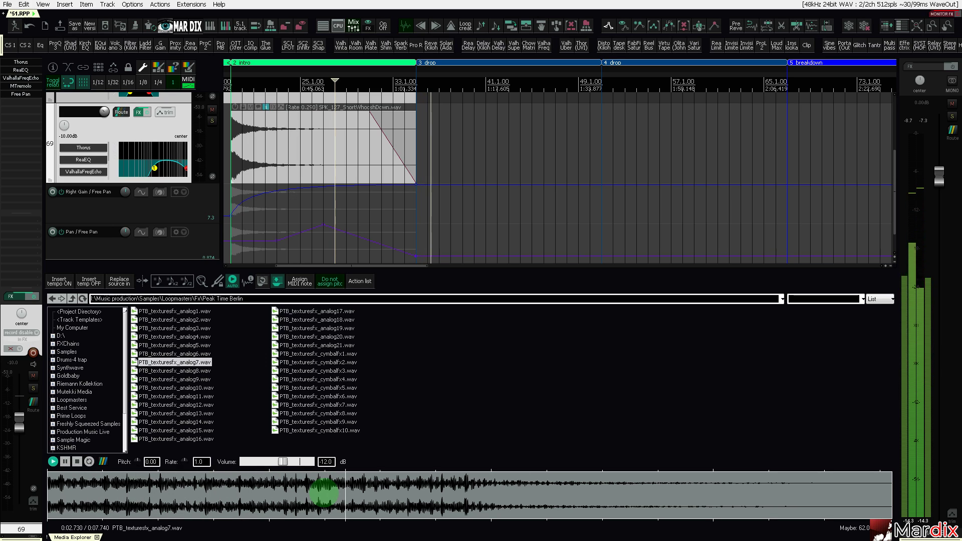
pyautogui.press('Down')
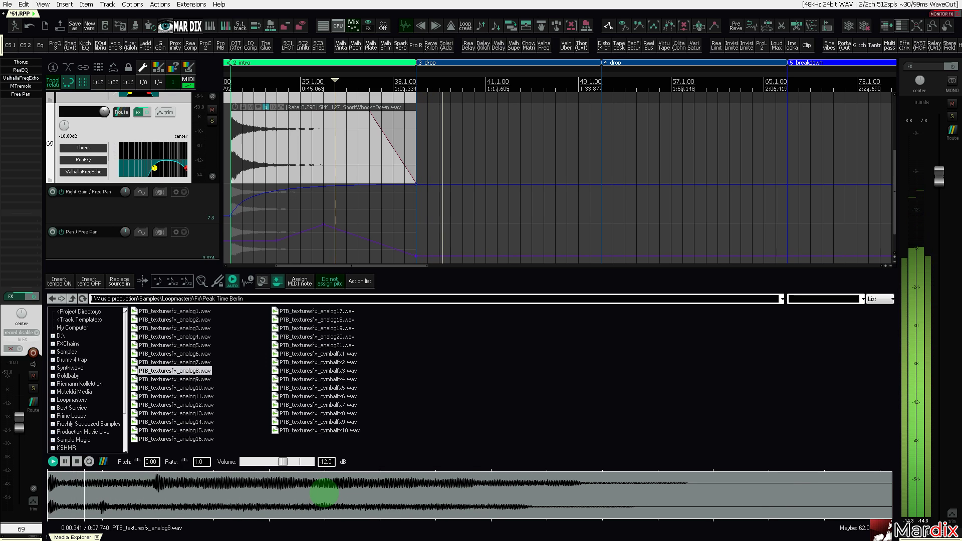
# Insert PTB_texturesfx_analog8.wav on a new track 70 at bar 67, the start of the breakdown, and select that track.
pyautogui.scroll(-3, 338, 208)
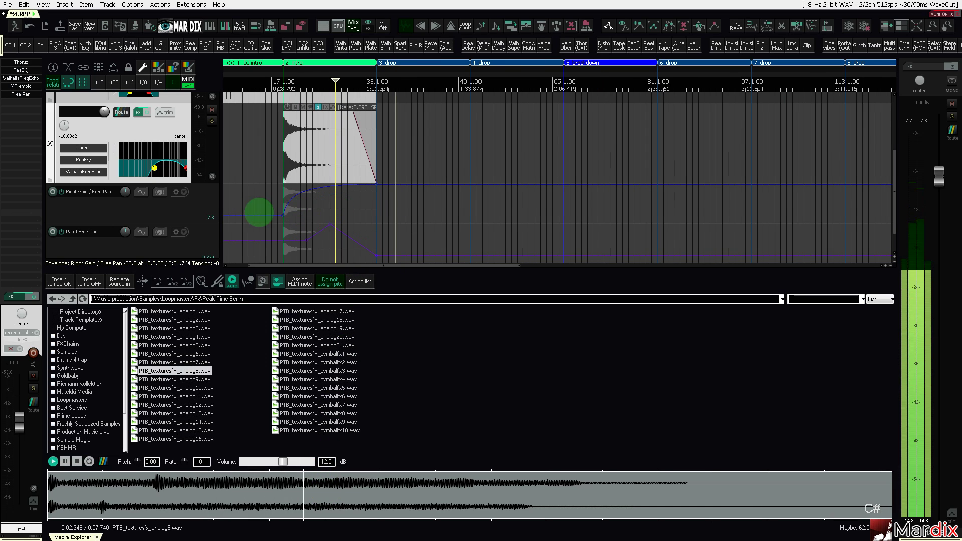
pyautogui.scroll(-1, 197, 213)
pyautogui.scroll(1, 419, 217)
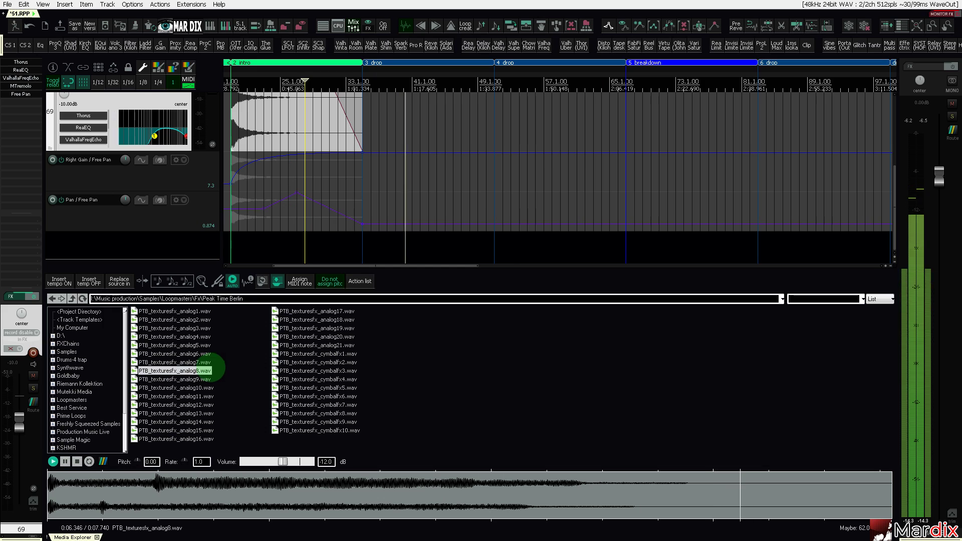
pyautogui.moveTo(418, 264)
pyautogui.mouseDown()
pyautogui.moveTo(502, 247)
pyautogui.moveTo(627, 247)
pyautogui.mouseUp()
pyautogui.scroll(3, 651, 247)
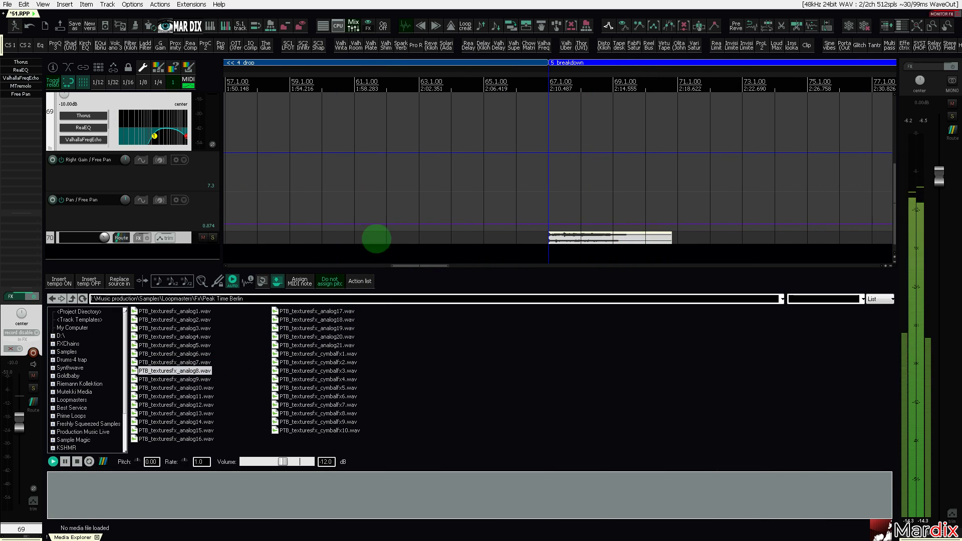
pyautogui.click(186, 239)
pyautogui.scroll(3, 181, 234)
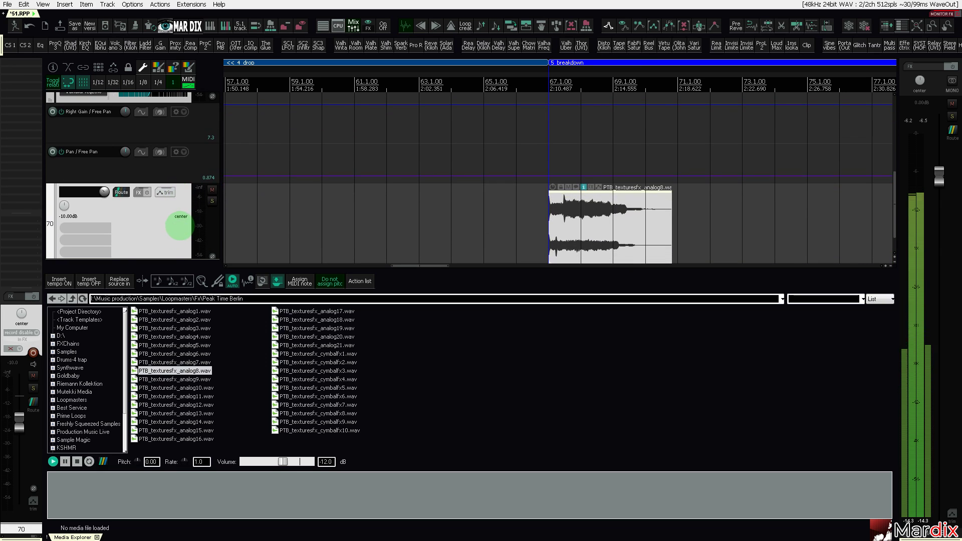
pyautogui.scroll(2, 183, 226)
pyautogui.scroll(-3, 178, 197)
pyautogui.scroll(3, 694, 198)
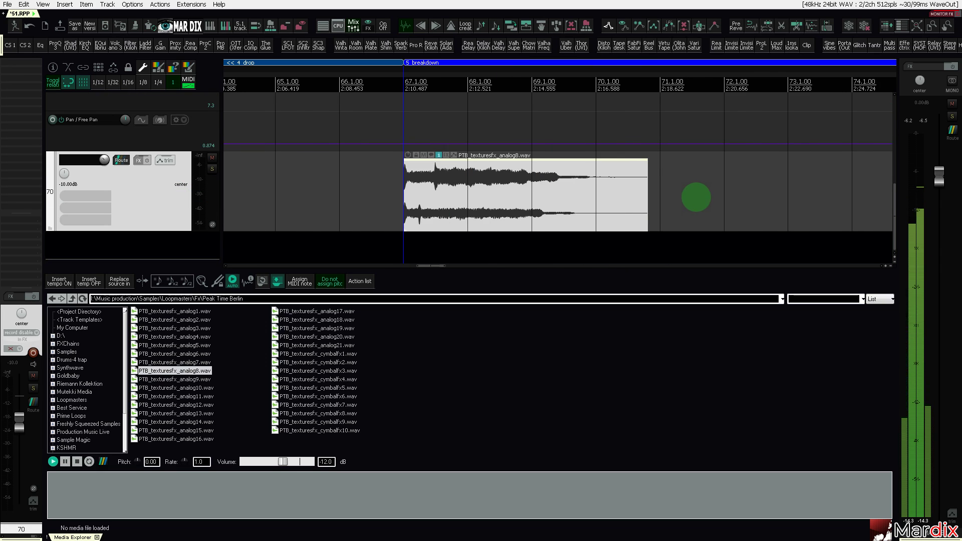
# Play the new texture in the breakdown from bar 66 and again from bar 68, and set track 70's volume to -12 dB.
pyautogui.click(344, 188)
pyautogui.press('space')
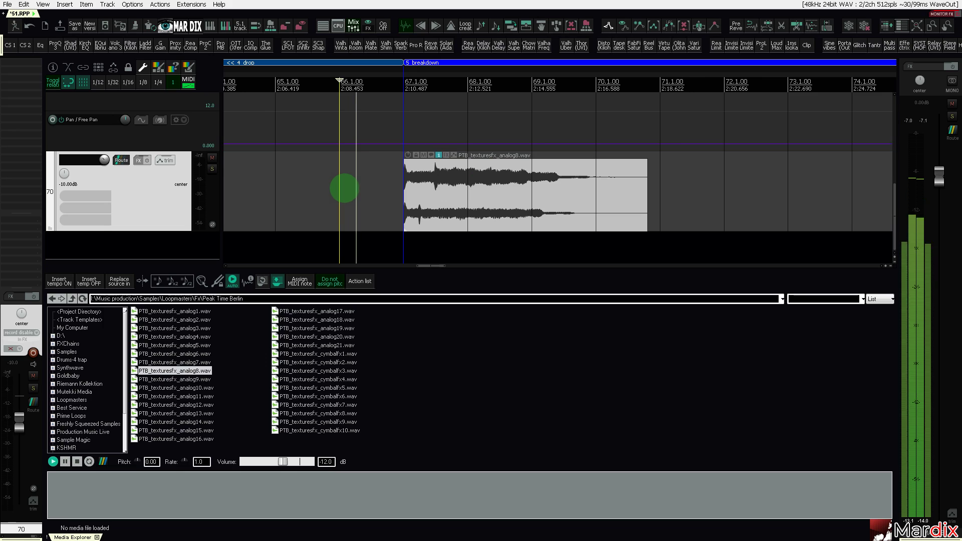
pyautogui.click(463, 193)
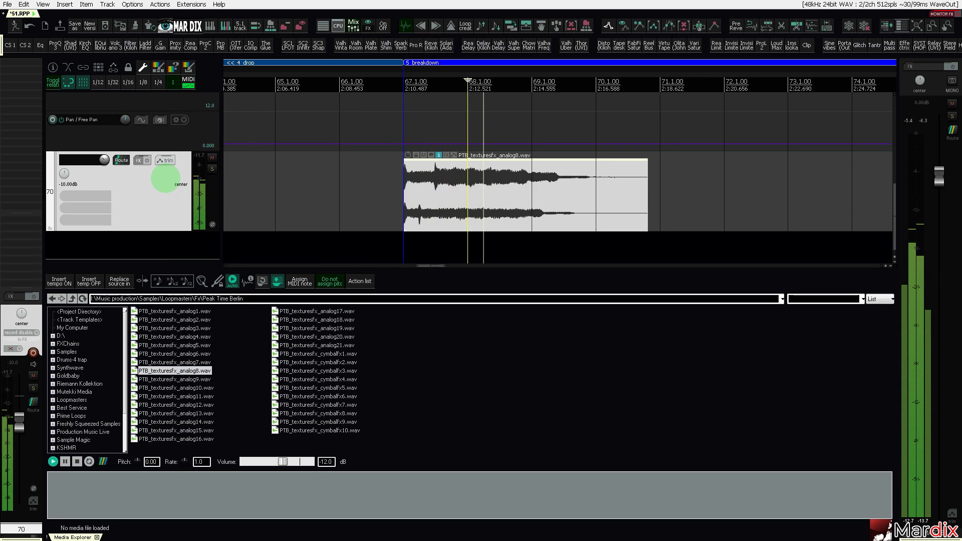
pyautogui.scroll(-2, 165, 179)
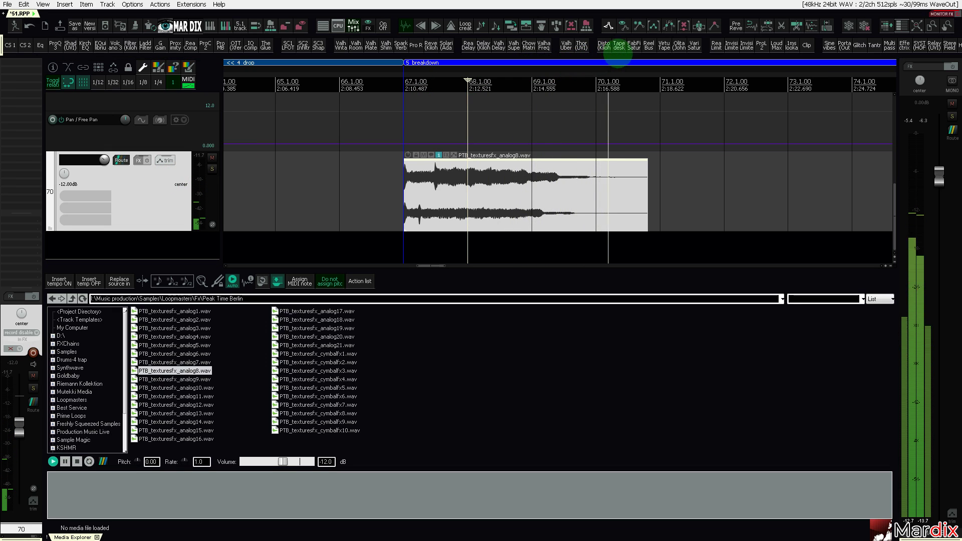
# Add the Kilohearts Delay to track 70, raising its feedback, panning the echoes left and lowering its mix to minimum.
pyautogui.click(485, 46)
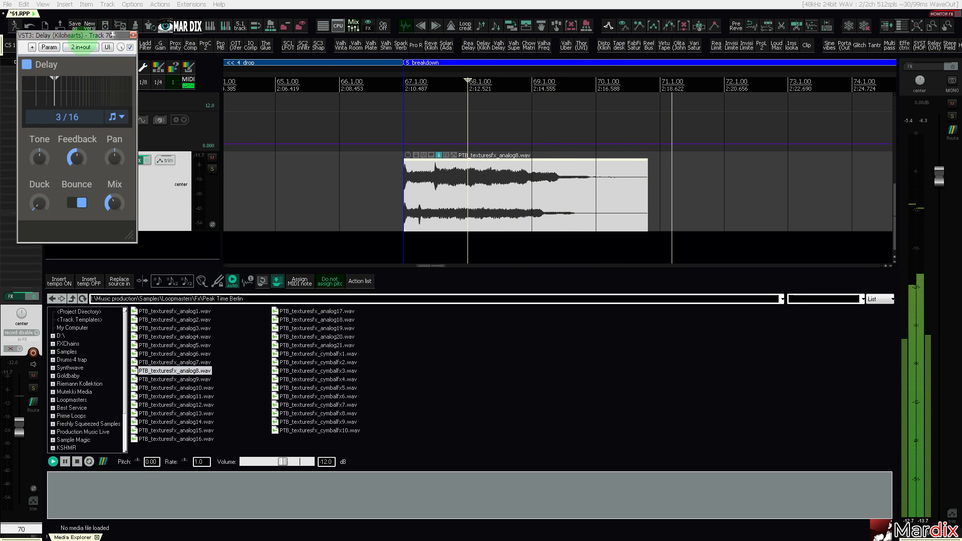
pyautogui.moveTo(141, 50); pyautogui.dragTo(399, 129)
pyautogui.moveTo(363, 252); pyautogui.dragTo(401, 295)
pyautogui.moveTo(401, 297); pyautogui.dragTo(401, 326)
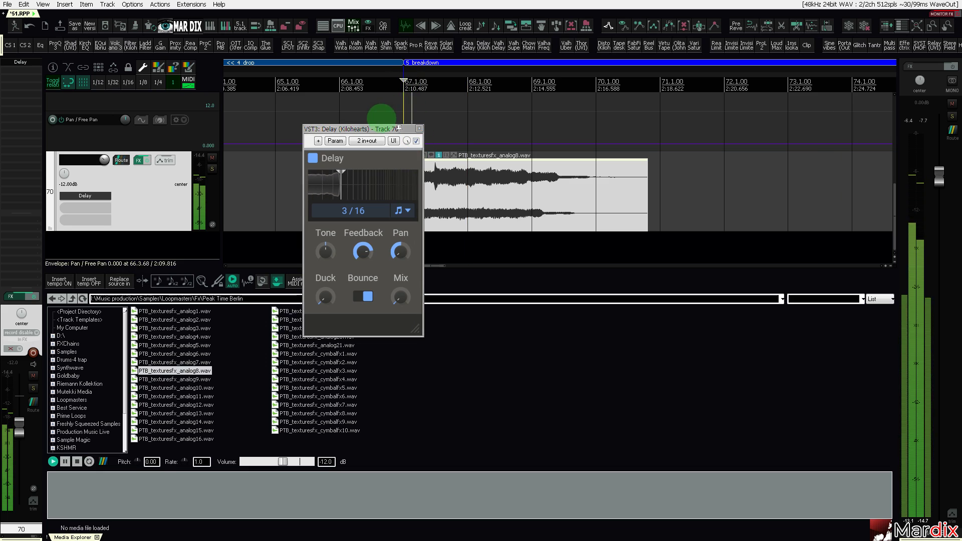
pyautogui.moveTo(398, 129); pyautogui.dragTo(434, 240)
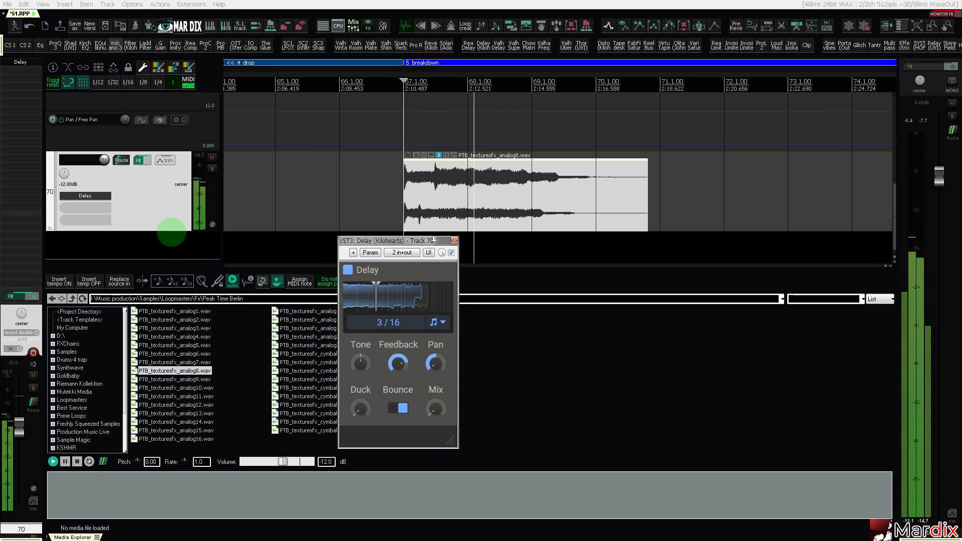
# Place a ReaEQ ahead of the Delay in track 70's effect chain, with its low-cut frequency raised.
pyautogui.click(40, 45)
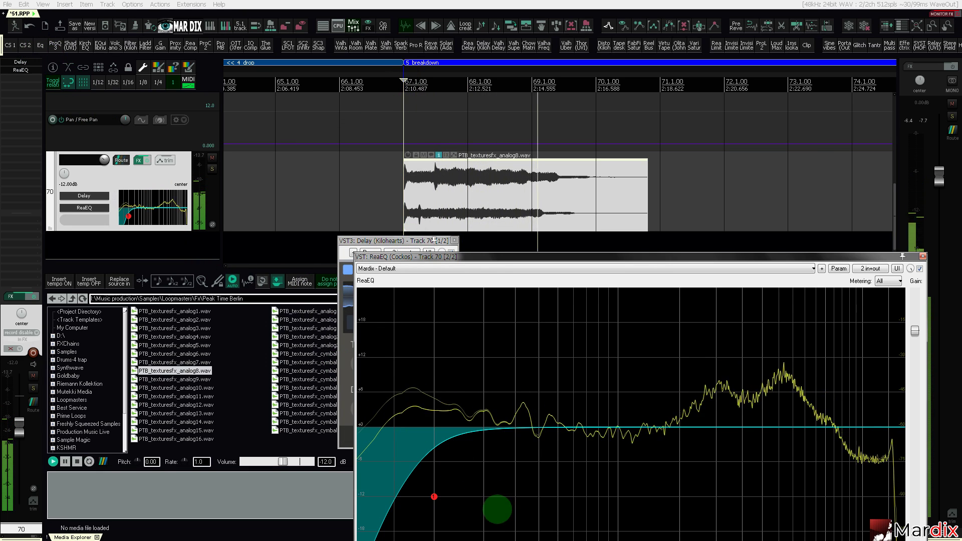
pyautogui.moveTo(431, 498); pyautogui.dragTo(509, 505)
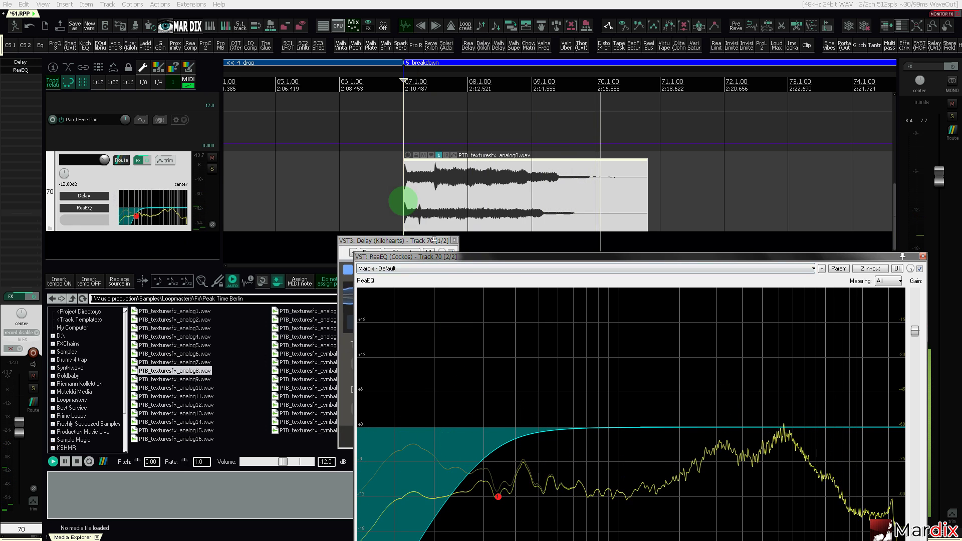
pyautogui.click(401, 125)
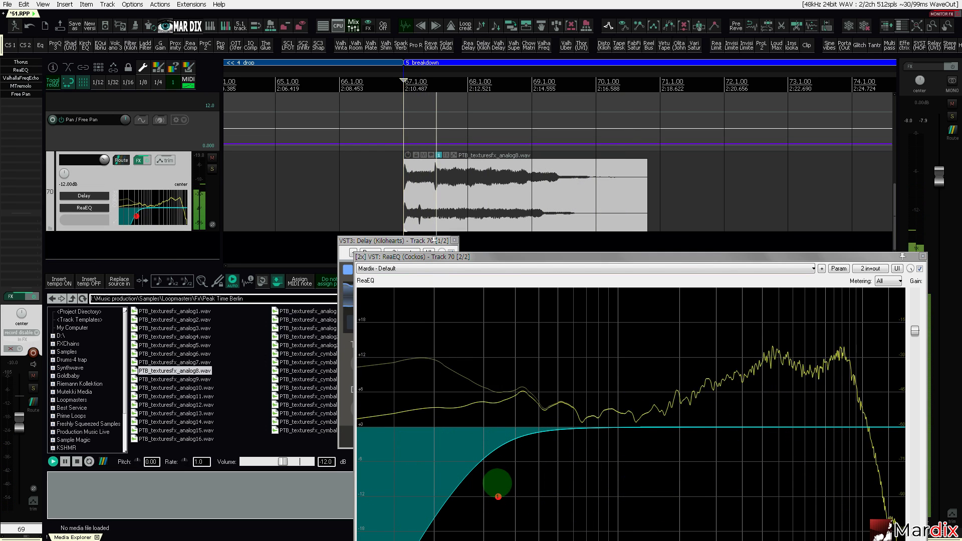
pyautogui.click(498, 496)
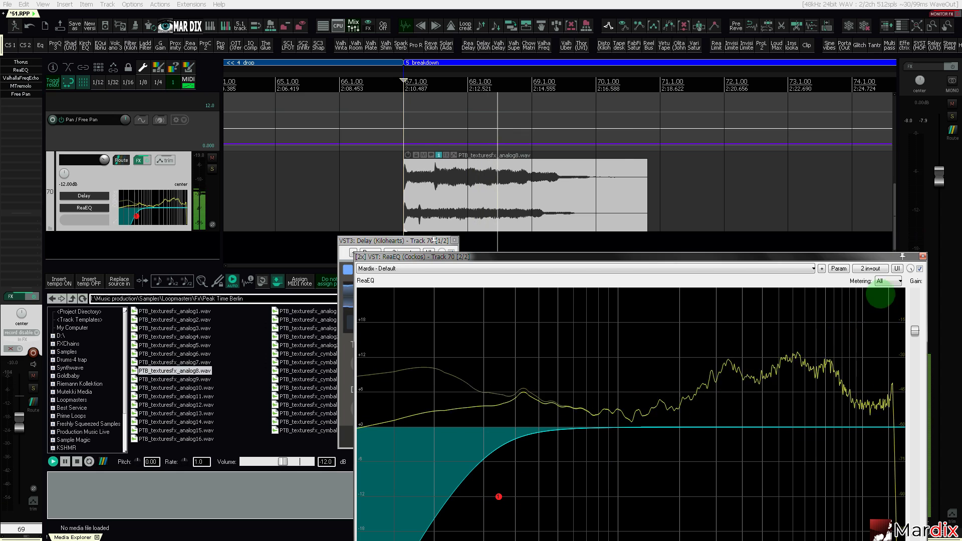
pyautogui.click(922, 256)
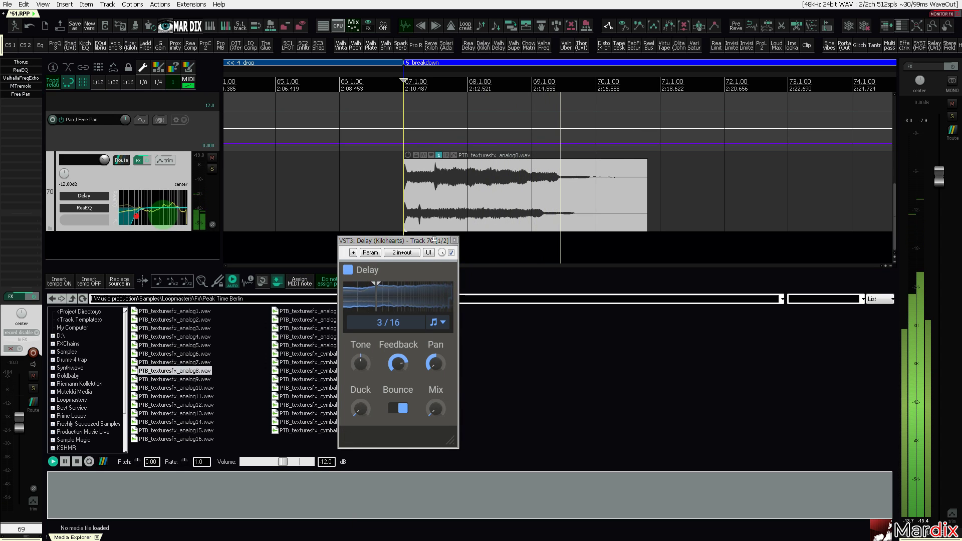
pyautogui.click(160, 179)
pyautogui.moveTo(25, 62); pyautogui.dragTo(26, 85)
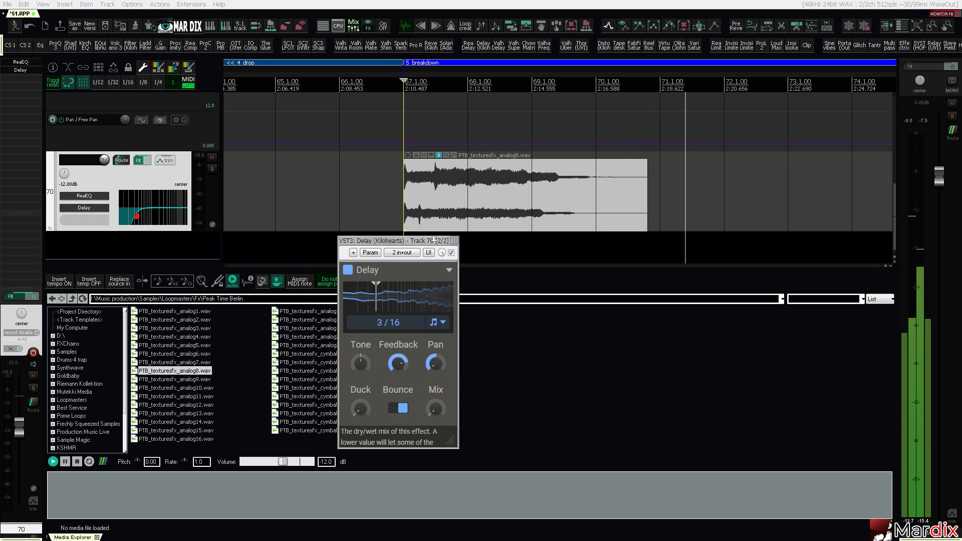
# Raise the mix of track 70's Delay and turn off Bounce while replaying the texture from bar 67.
pyautogui.moveTo(435, 408); pyautogui.dragTo(438, 397)
pyautogui.click(404, 97)
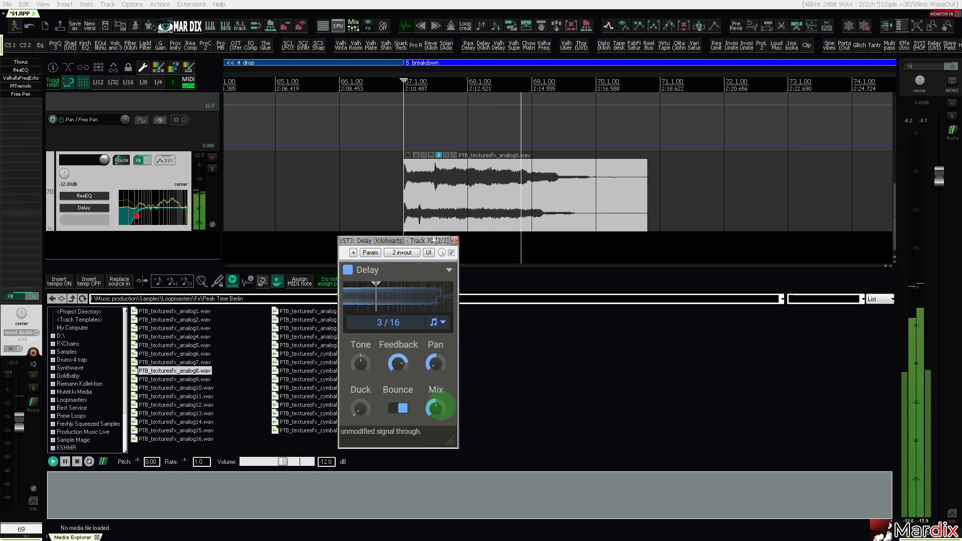
pyautogui.click(447, 417)
pyautogui.click(398, 408)
pyautogui.click(408, 87)
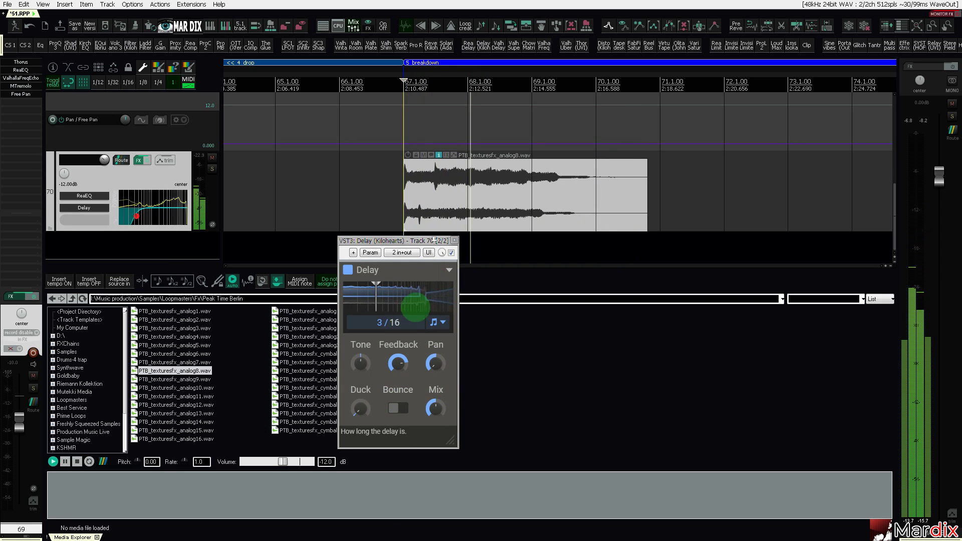
pyautogui.click(454, 241)
# Set track 70's volume to -15 dB.
pyautogui.scroll(-2, 423, 185)
pyautogui.scroll(-1, 422, 184)
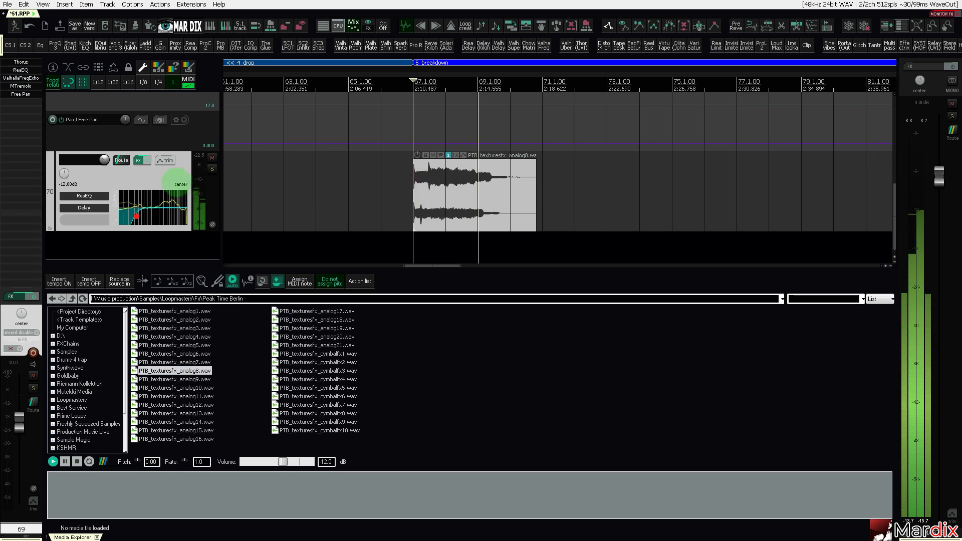
pyautogui.click(165, 170)
pyautogui.hotkey('alt', 'Down')
pyautogui.hotkey('alt', 'Down')
pyautogui.hotkey('alt', 'Down')
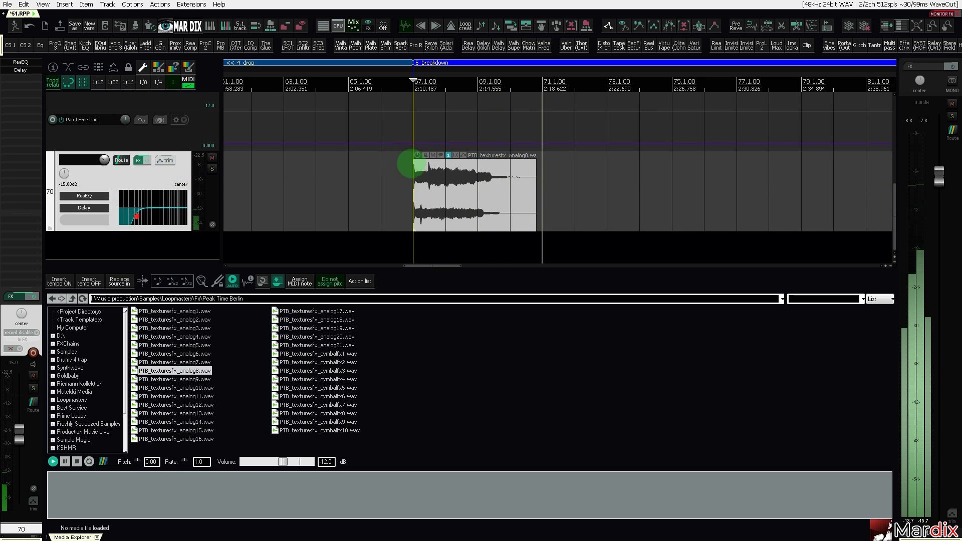
# Copy the PTB_texturesfx_analog8 item on track 70 to bar 81, near the end of the breakdown.
pyautogui.moveTo(483, 73); pyautogui.dragTo(372, 95)
pyautogui.moveTo(343, 172); pyautogui.dragTo(803, 185)
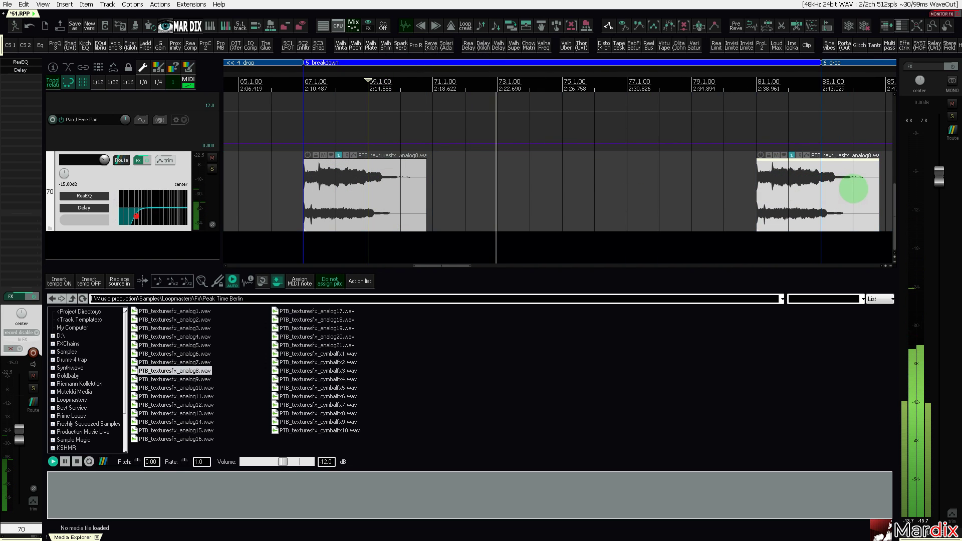
pyautogui.moveTo(809, 73); pyautogui.dragTo(569, 85)
# Reverse the copied texture, fit it to bars 81 to 83 with a one-bar fade-in, and play it into the drop.
pyautogui.moveTo(517, 191); pyautogui.dragTo(580, 190)
pyautogui.moveTo(645, 191); pyautogui.dragTo(548, 166)
pyautogui.click(517, 121)
pyautogui.moveTo(538, 81); pyautogui.dragTo(445, 81)
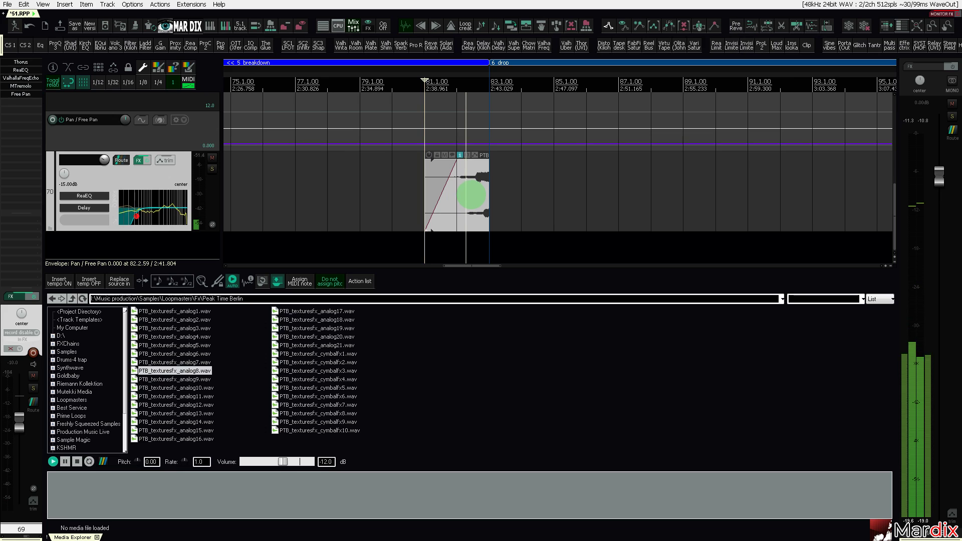
pyautogui.scroll(-4, 466, 193)
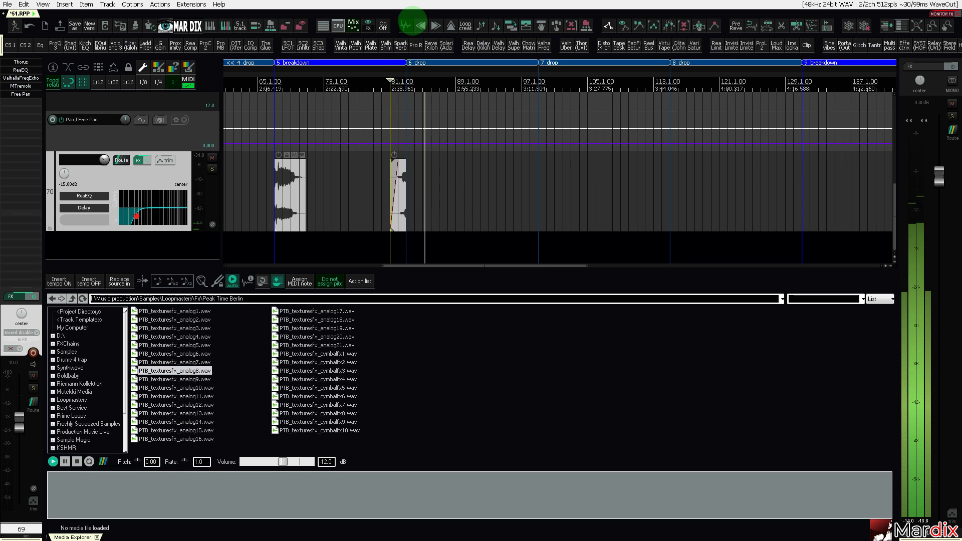
# Audition the PTB_texturesfx samples analog7 through analog10 over the drop, replaying part of analog10.
pyautogui.click(210, 362)
pyautogui.press('Down')
pyautogui.press('Down')
pyautogui.press('Down')
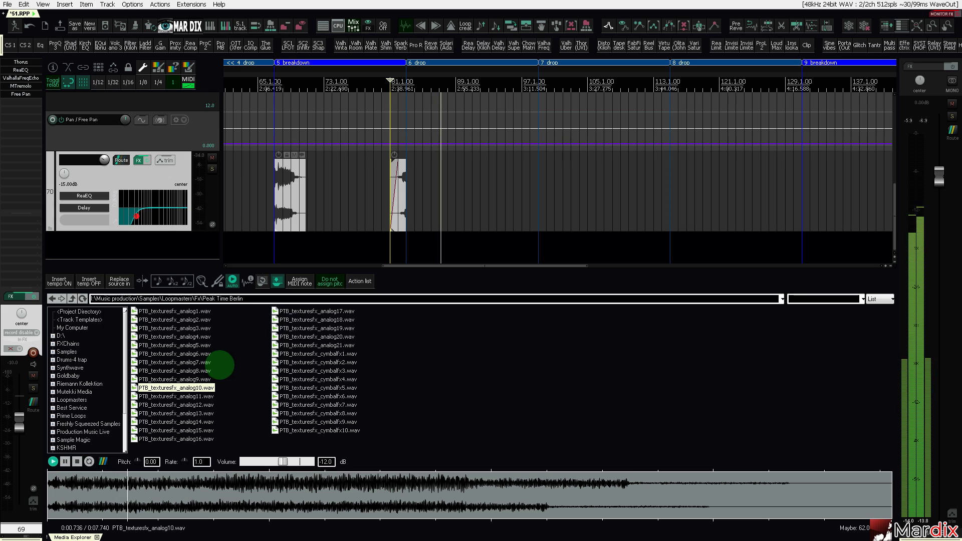
pyautogui.press('Down')
pyautogui.press('Up')
pyautogui.click(408, 494)
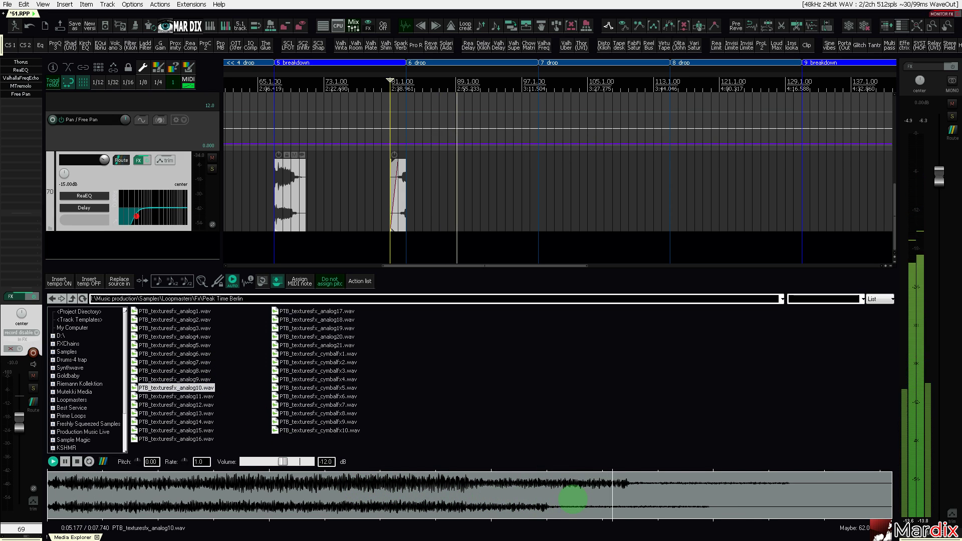
# Audition the PTB_texturesfx samples analog11 through analog16, replaying the later part of analog16 several times.
pyautogui.press('Down')
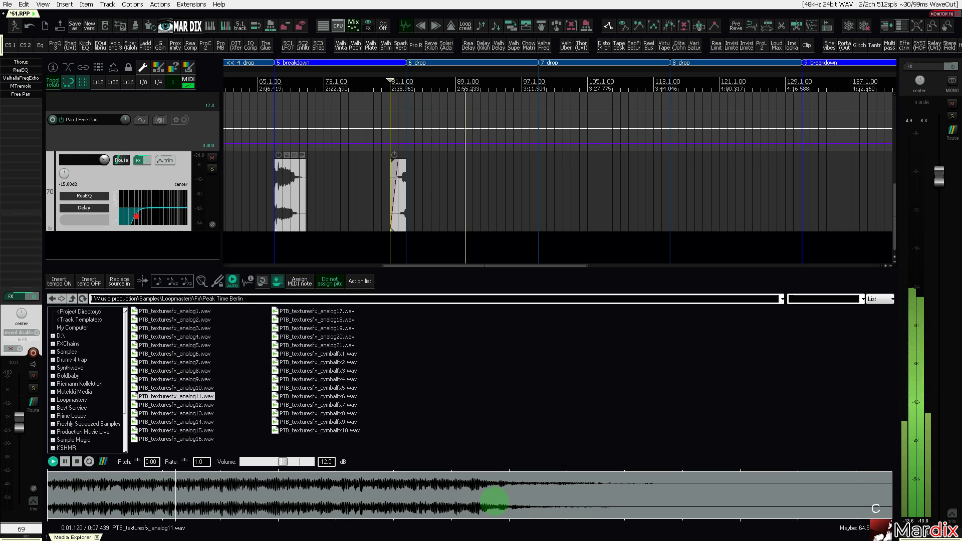
pyautogui.press('Down')
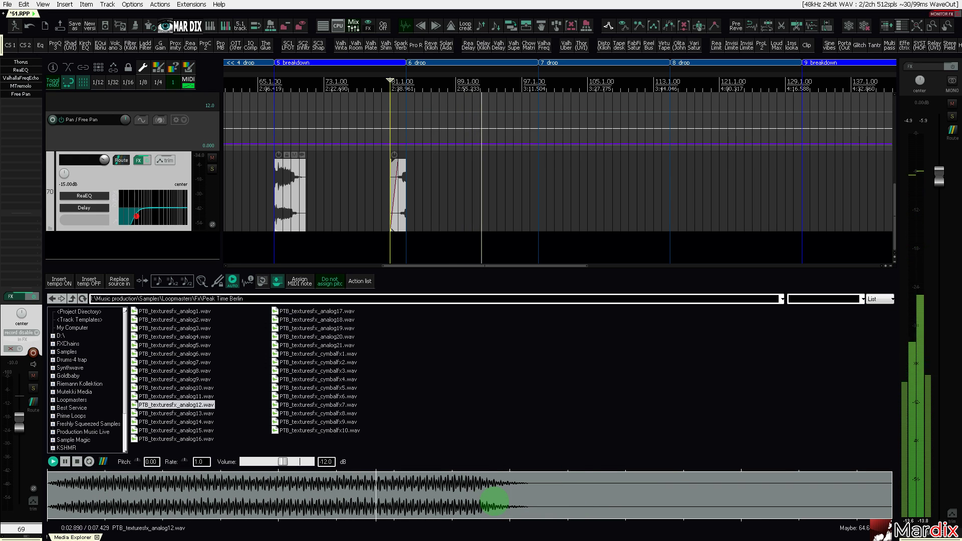
pyautogui.press('Down')
pyautogui.press('Down')
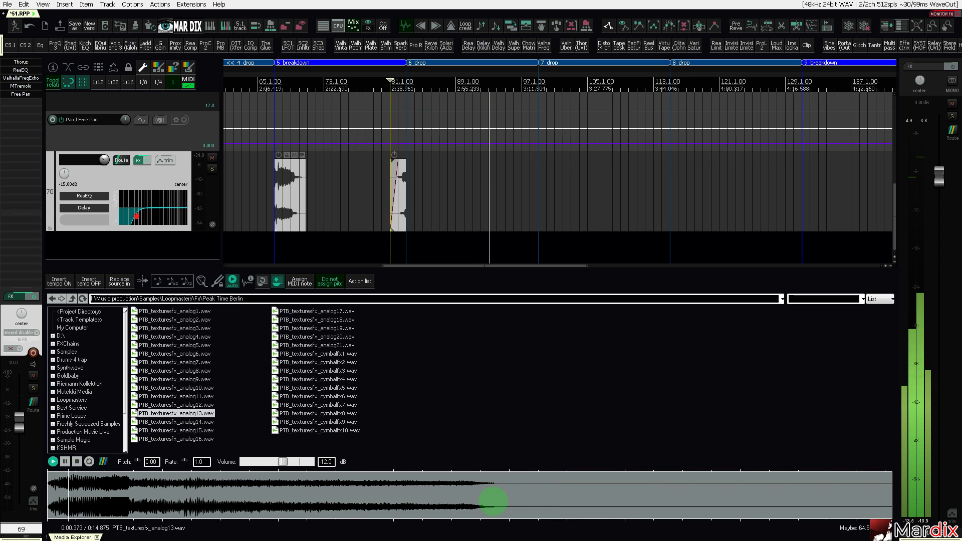
pyautogui.press('Down')
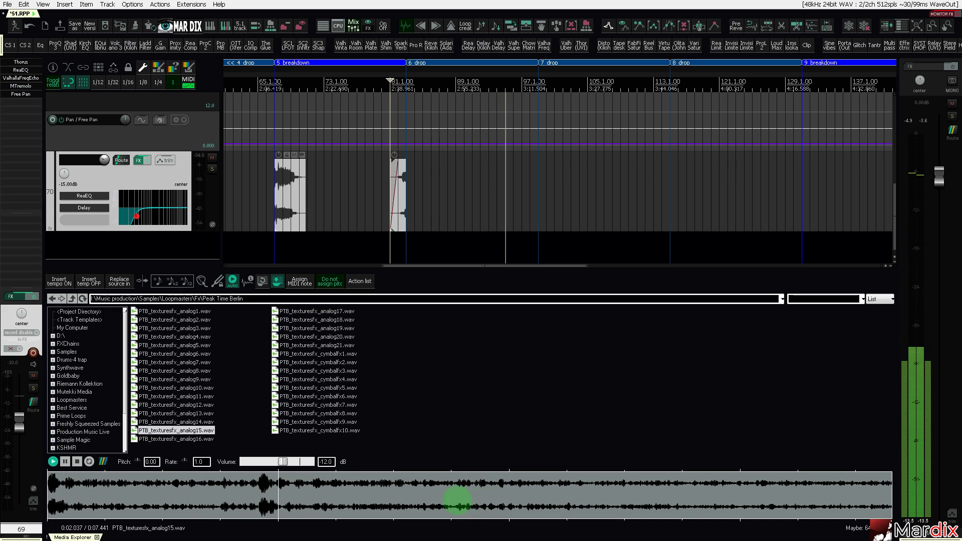
pyautogui.press('Down')
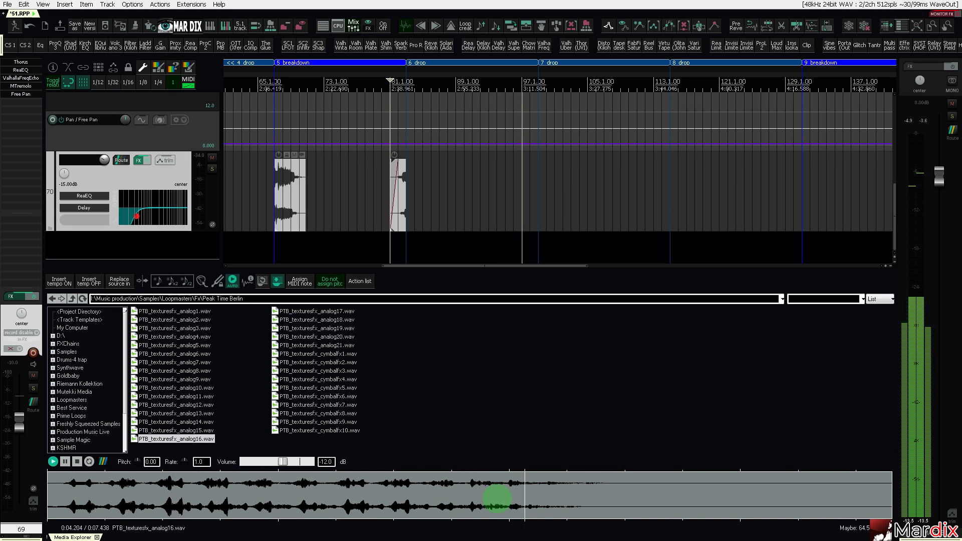
pyautogui.click(472, 499)
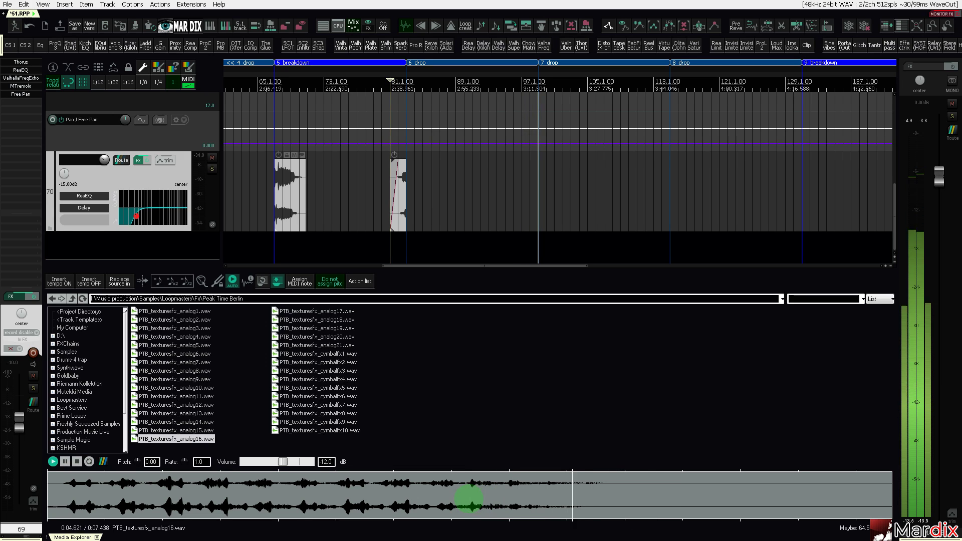
pyautogui.click(468, 499)
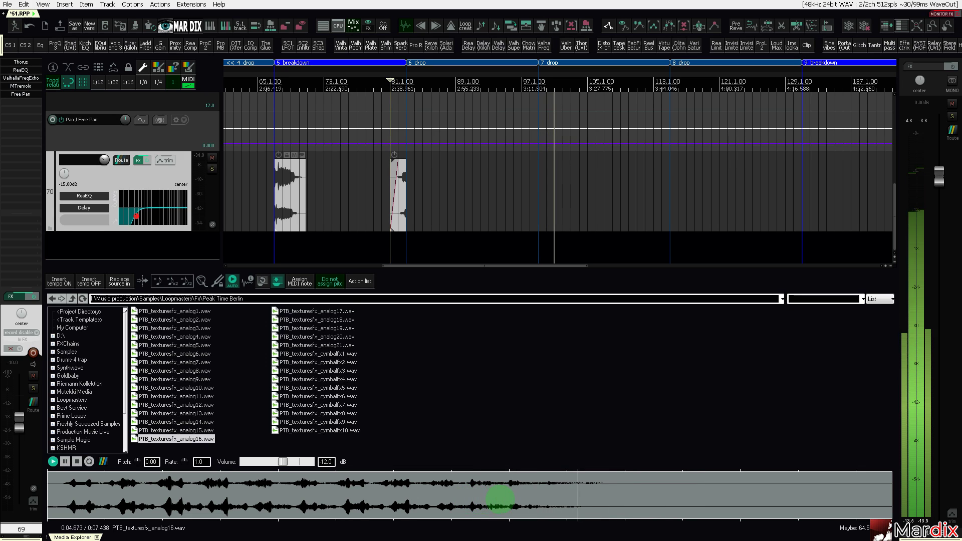
pyautogui.click(501, 498)
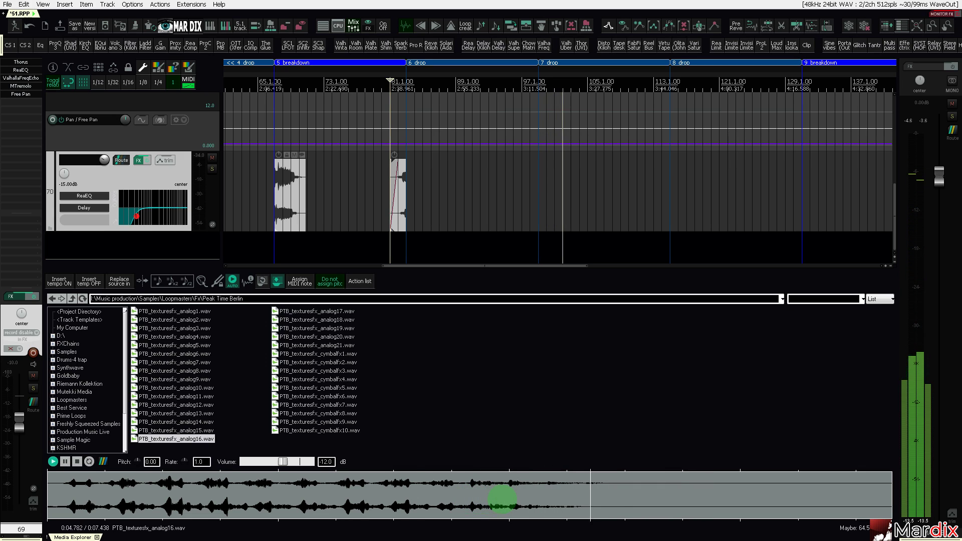
# Audition the PTB_texturesfx samples analog17 through analog21, restarting the track at bar 79 for the last one.
pyautogui.press('Down')
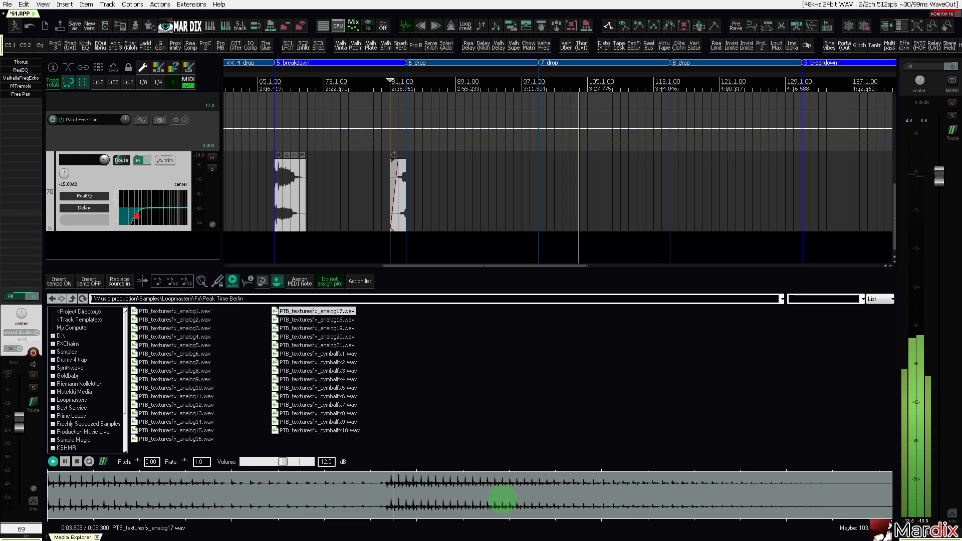
pyautogui.press('Down')
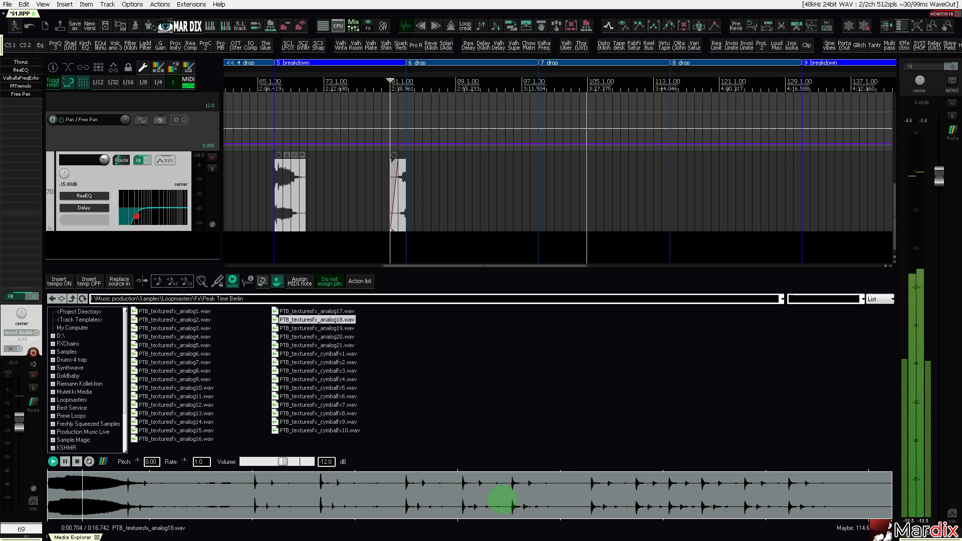
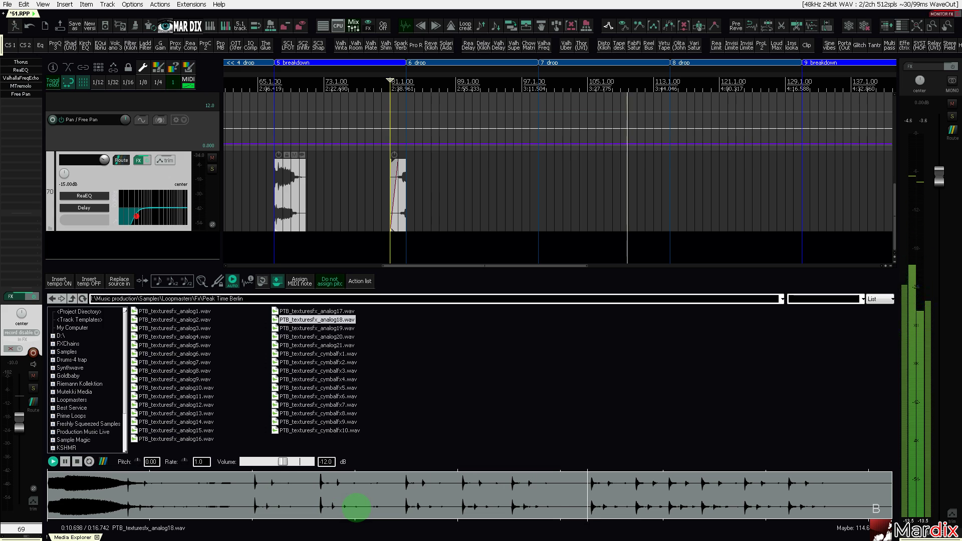
pyautogui.press('Down')
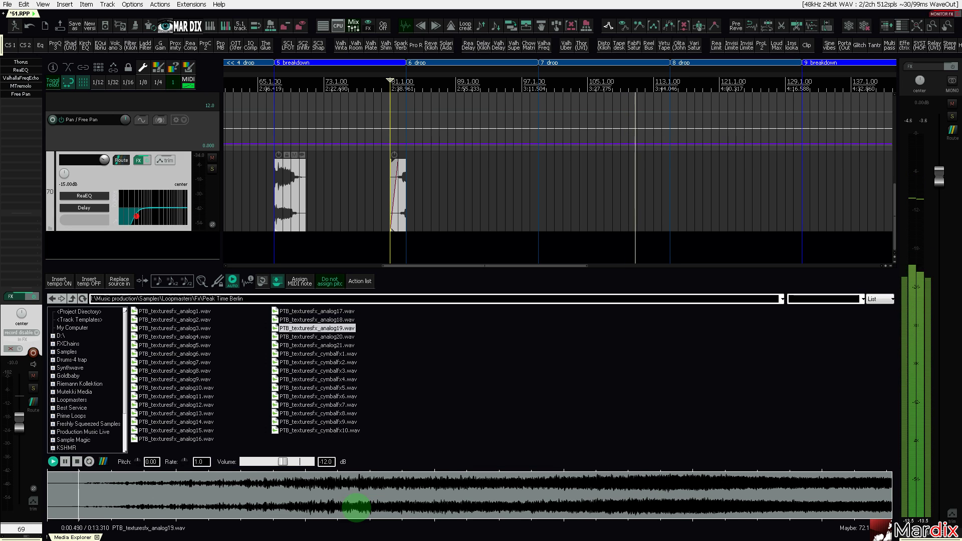
pyautogui.press('Down')
pyautogui.click(408, 504)
pyautogui.press('Down')
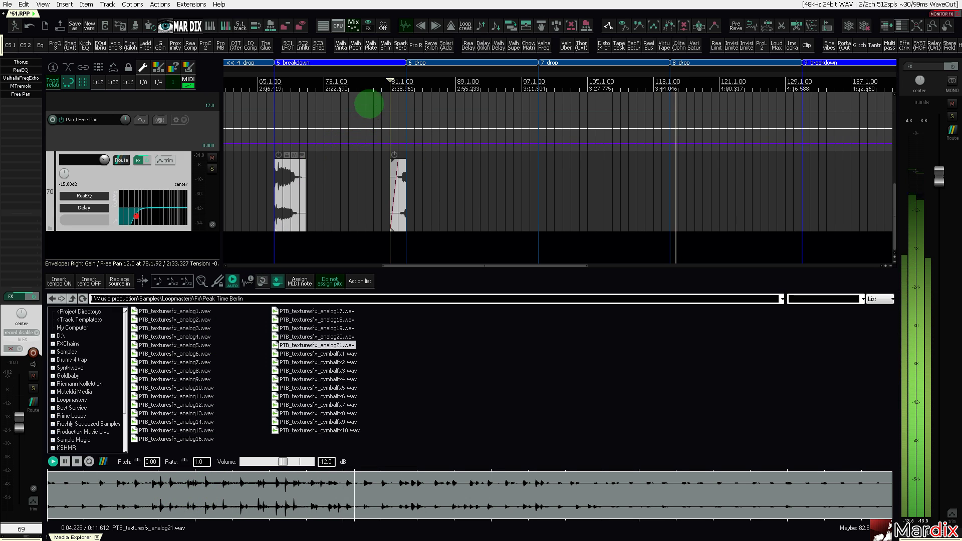
pyautogui.click(373, 85)
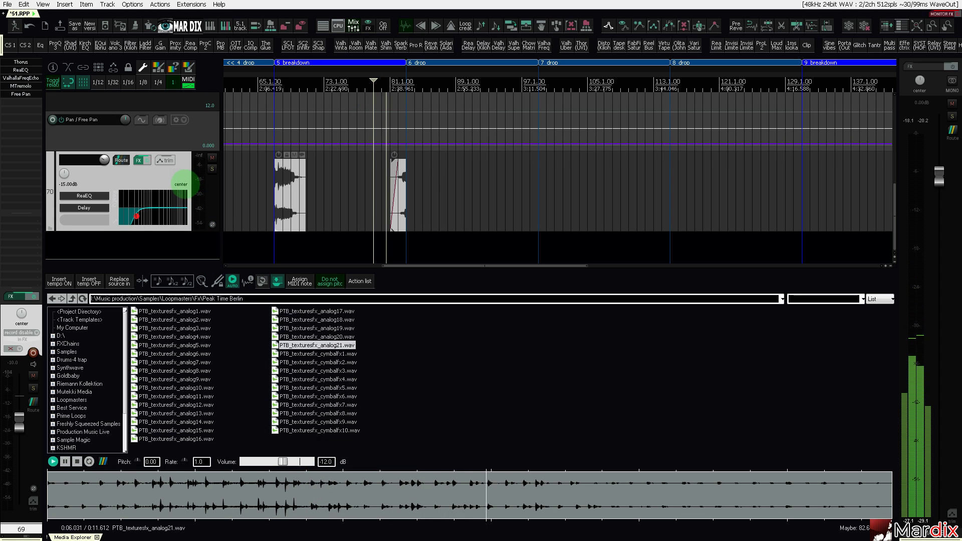
pyautogui.scroll(2, 262, 187)
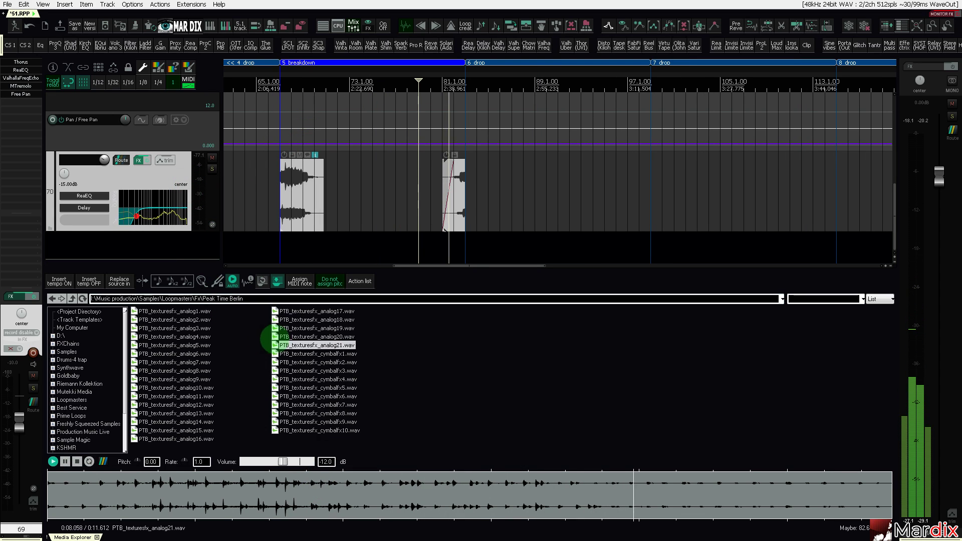
# Insert PTB_texturesfx_analog21.wav on a new track 71 and align its start with the breakdown at bar 67.
pyautogui.moveTo(293, 345); pyautogui.dragTo(292, 238)
pyautogui.click(188, 236)
pyautogui.scroll(5, 193, 222)
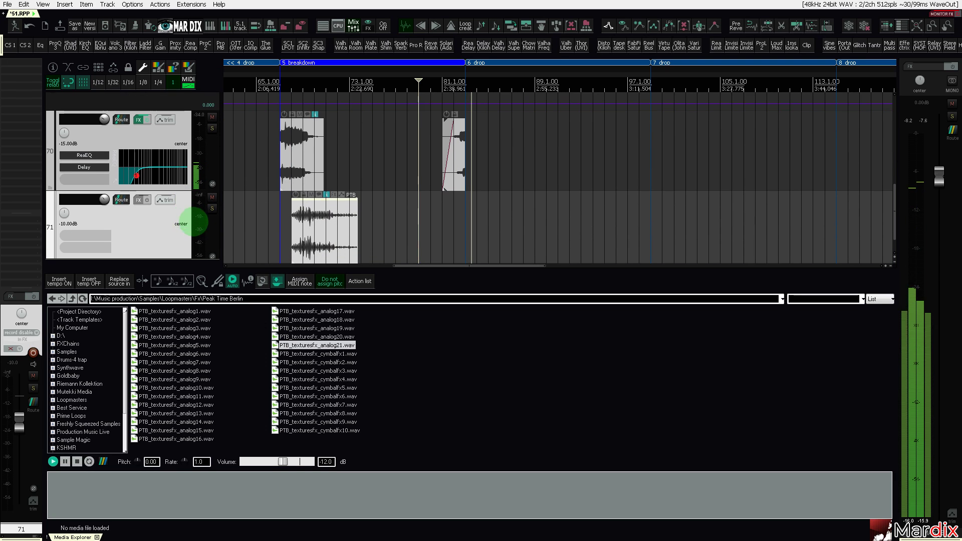
pyautogui.scroll(4, 275, 218)
pyautogui.click(350, 221)
pyautogui.moveTo(362, 220); pyautogui.dragTo(350, 221)
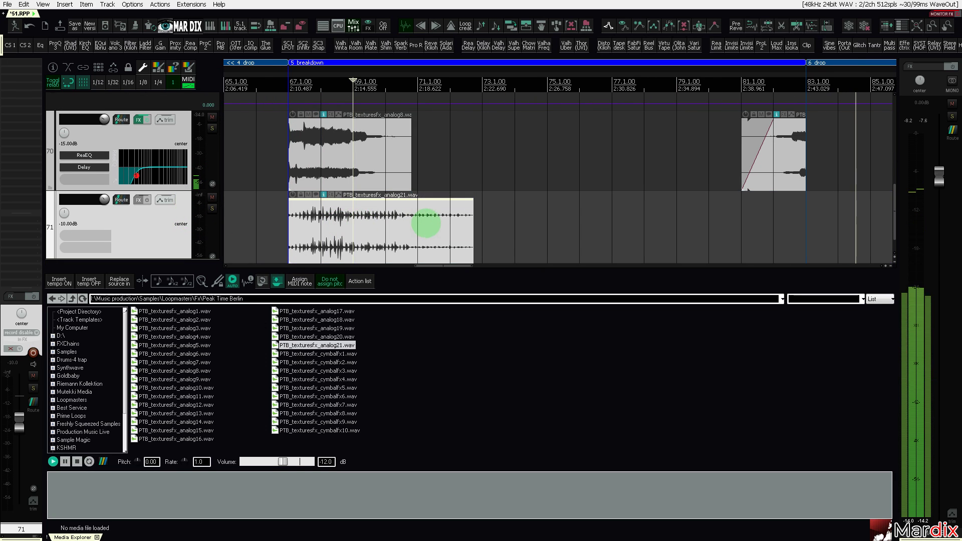
# Time-stretch the analog21 texture item to fill the whole breakdown up to bar 83 and play it from bar 67.
pyautogui.moveTo(470, 221); pyautogui.dragTo(804, 221)
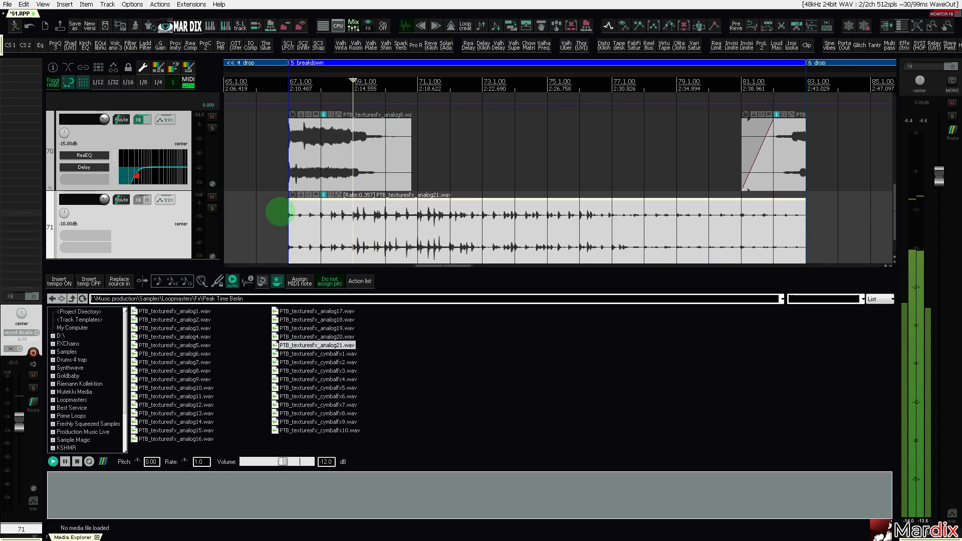
pyautogui.click(287, 208)
pyautogui.press('space')
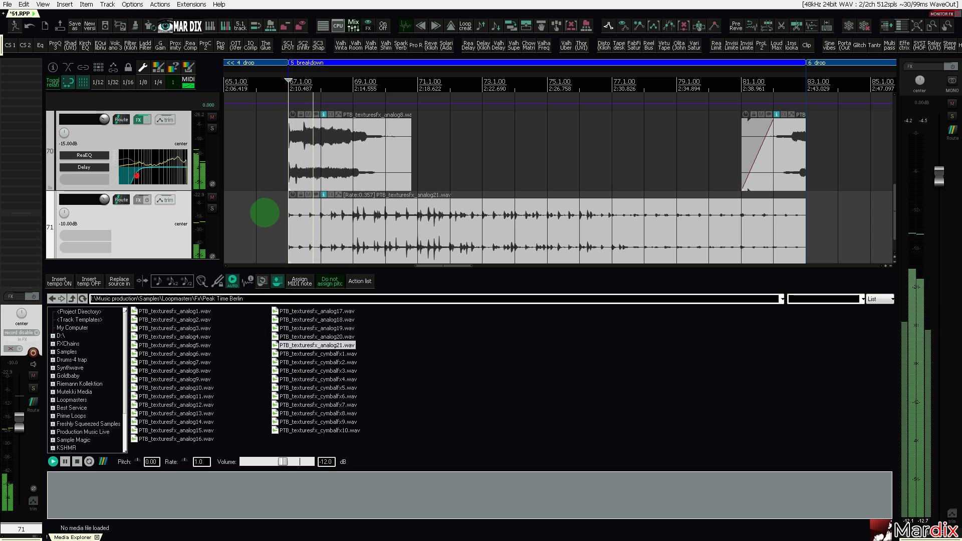
pyautogui.click(310, 225)
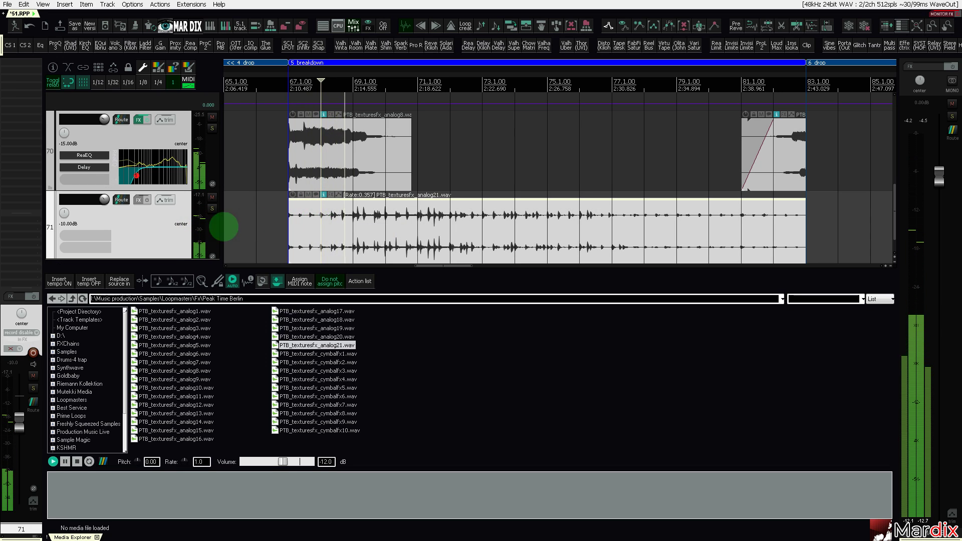
pyautogui.moveTo(290, 202); pyautogui.dragTo(253, 219)
# Set the analog21 item's stretch mode to Rrreeeaaa with analysis offset 1/8 and FFT size 4096, and apply it.
pyautogui.doubleClick(350, 226)
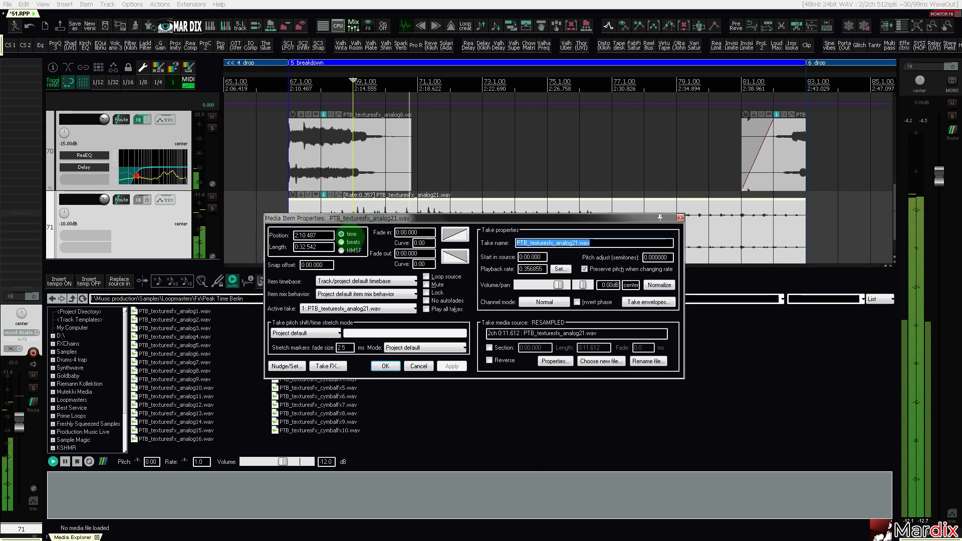
pyautogui.click(323, 332)
pyautogui.moveTo(319, 414); pyautogui.dragTo(320, 394)
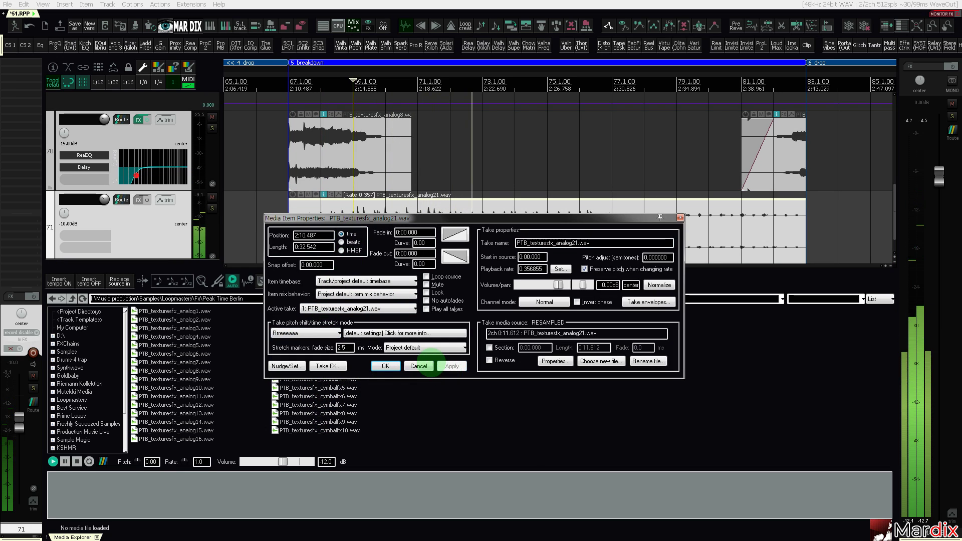
pyautogui.click(392, 334)
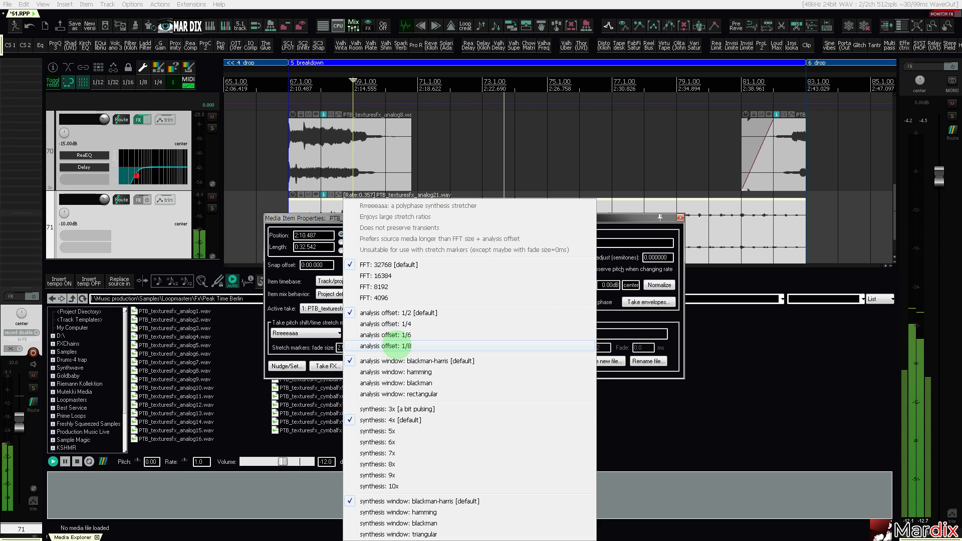
pyautogui.click(393, 345)
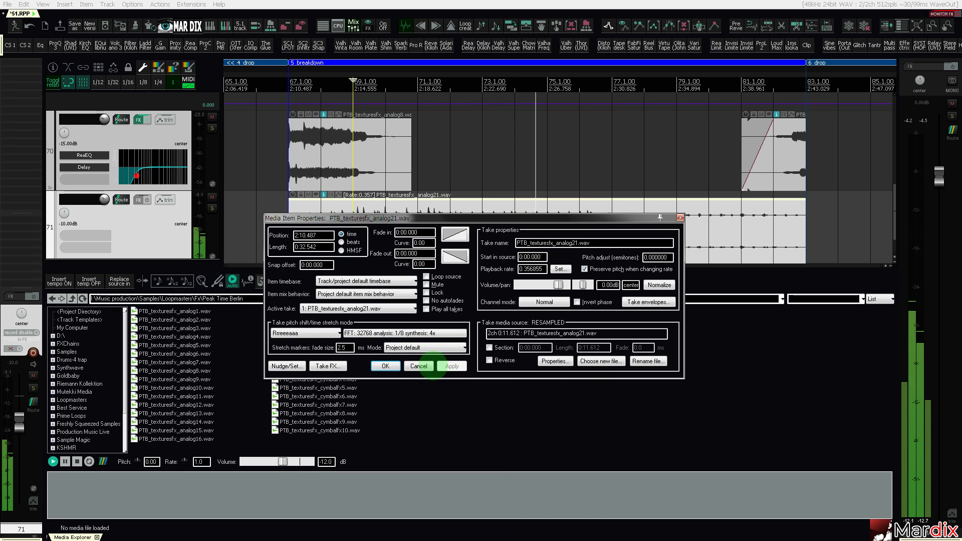
pyautogui.click(388, 333)
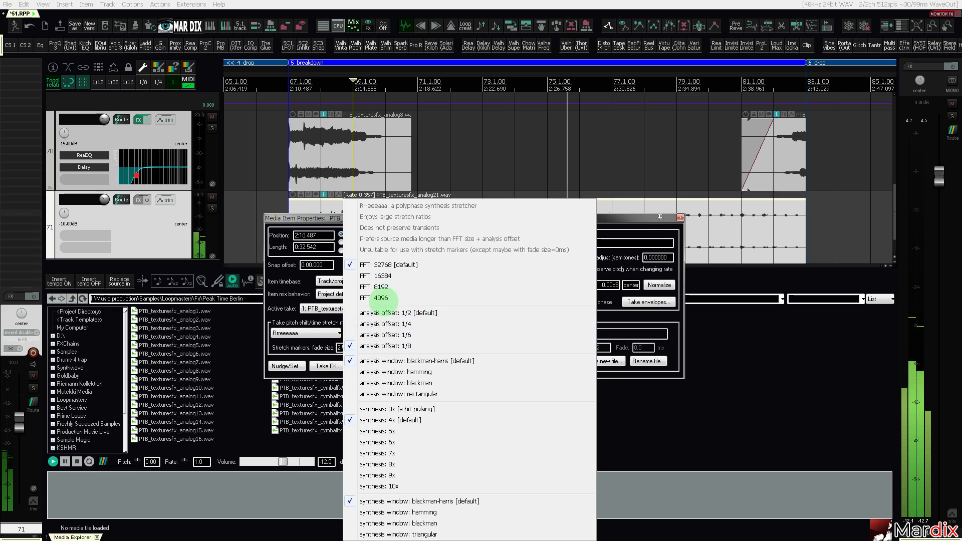
pyautogui.click(381, 298)
pyautogui.click(452, 365)
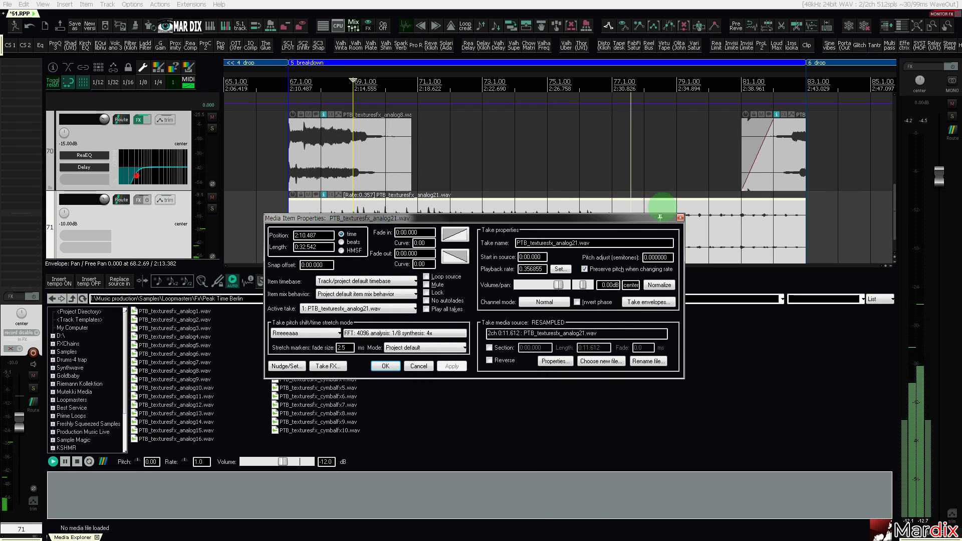
pyautogui.click(679, 217)
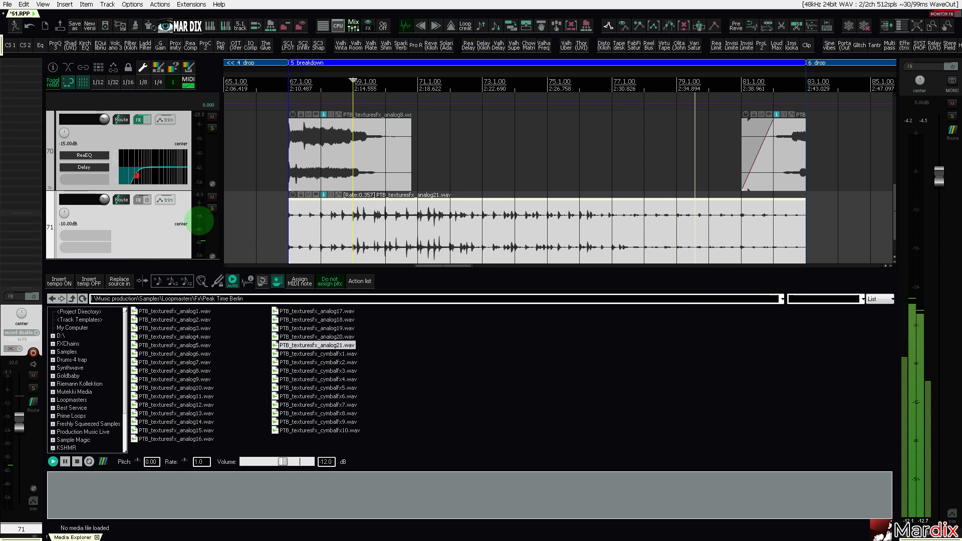
# Show the pan envelope for track 71.
pyautogui.scroll(-1, 150, 218)
pyautogui.click(168, 169)
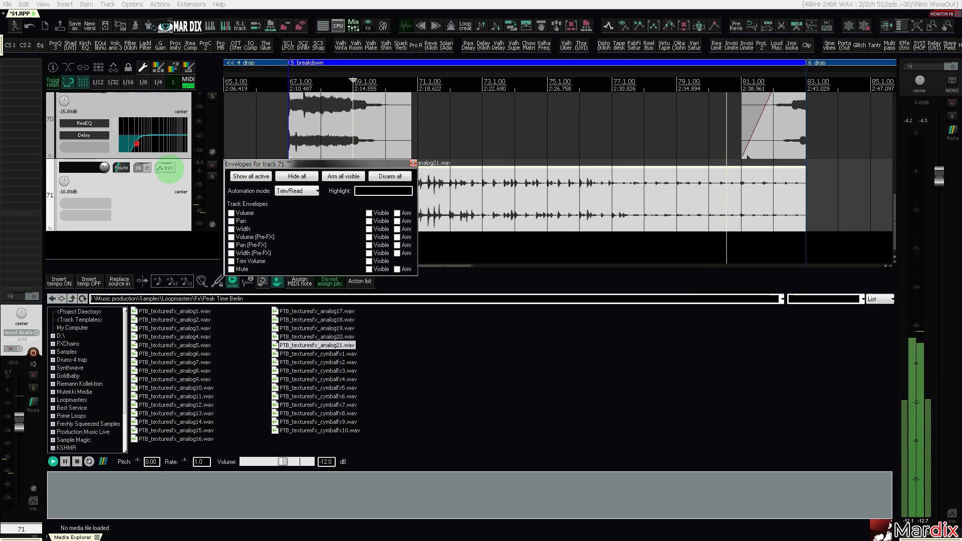
pyautogui.click(232, 221)
pyautogui.click(163, 212)
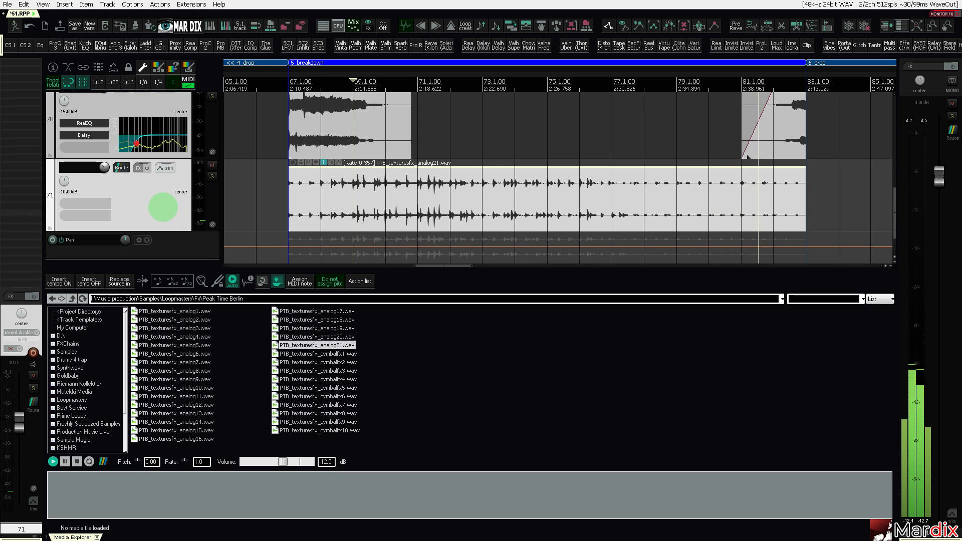
# Generate a Random-shaped LFO at 1/1 frequency on track 71's pan envelope across the breakdown time selection.
pyautogui.scroll(-1, 163, 211)
pyautogui.click(459, 61)
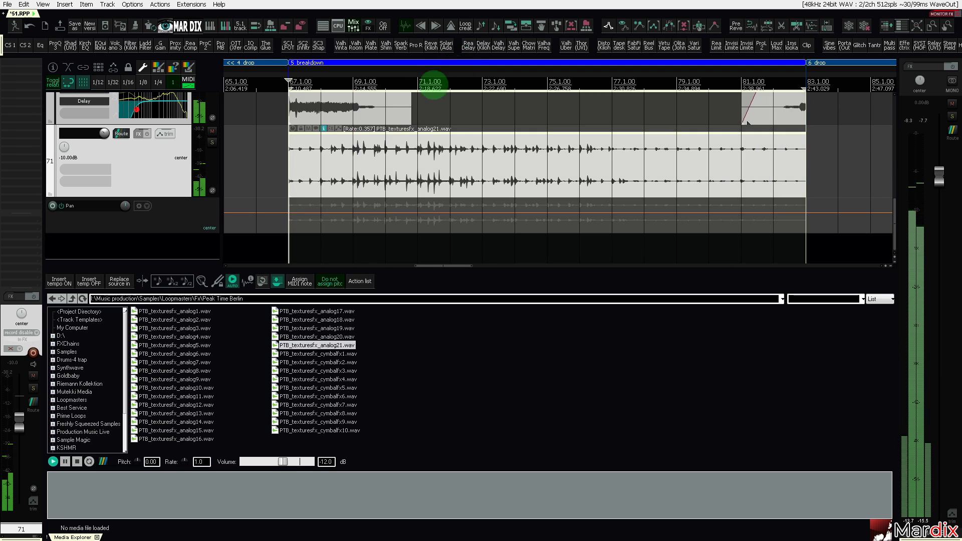
pyautogui.click(191, 4)
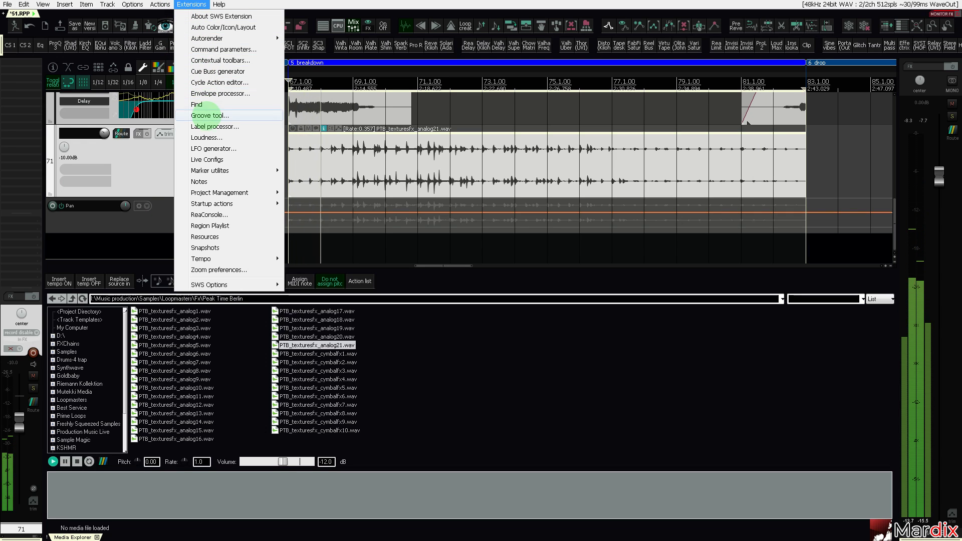
pyautogui.click(214, 149)
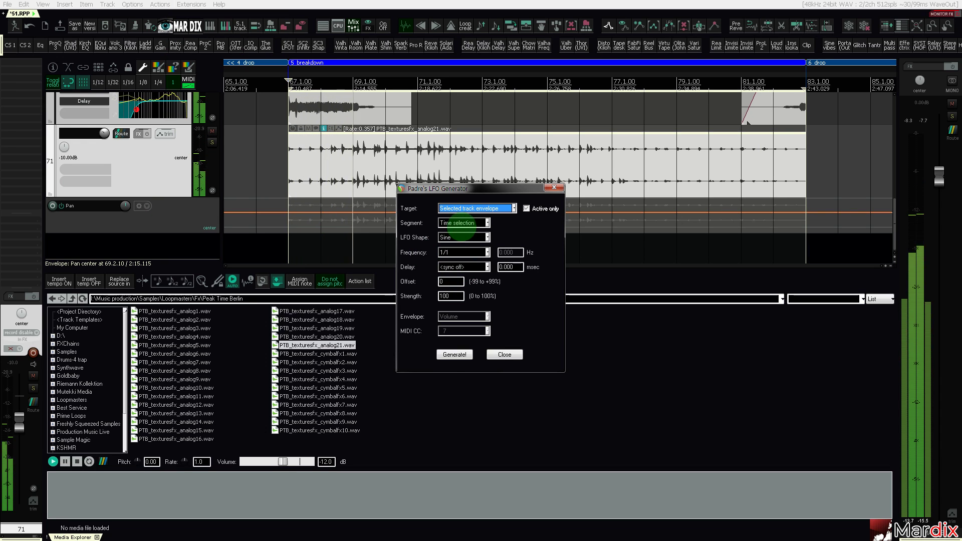
pyautogui.click(463, 238)
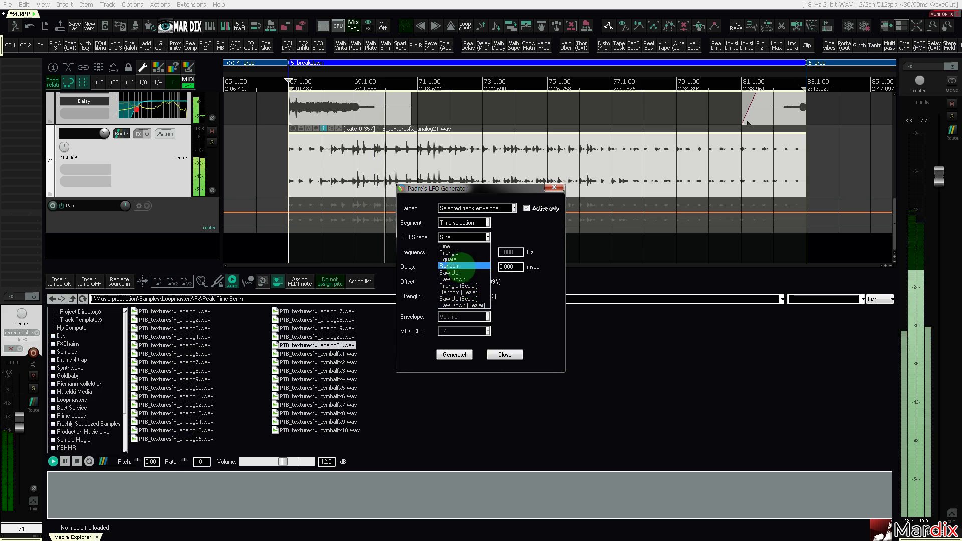
pyautogui.click(449, 266)
pyautogui.click(454, 354)
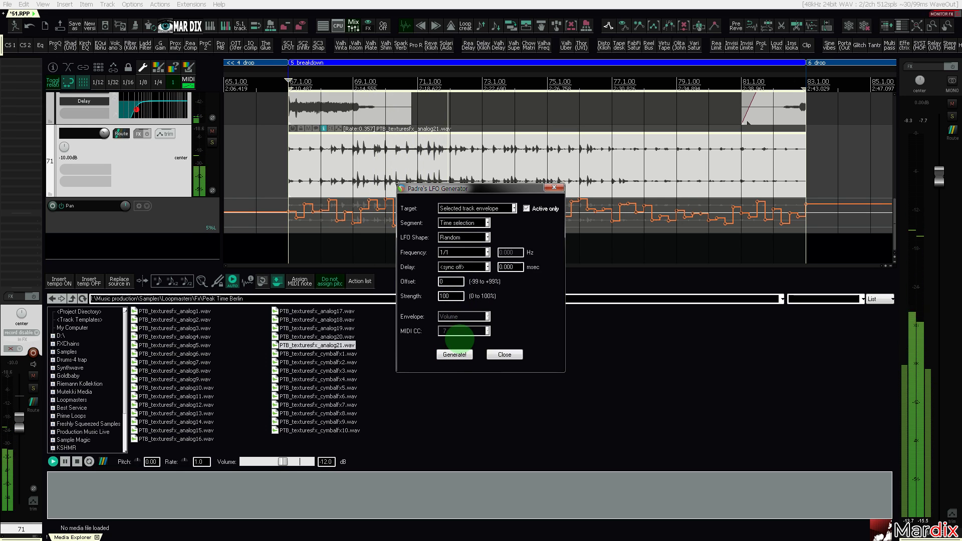
pyautogui.moveTo(458, 185); pyautogui.dragTo(462, 278)
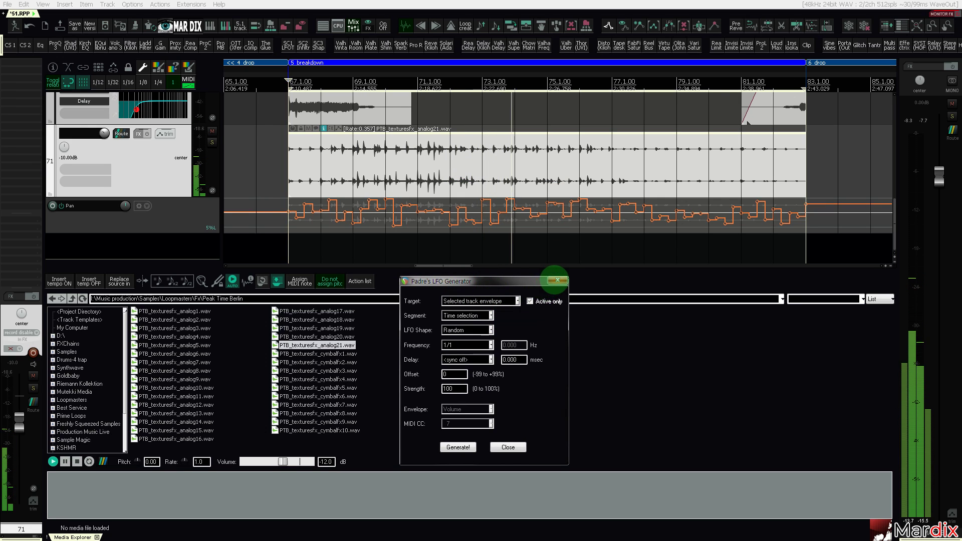
pyautogui.click(558, 280)
# Change the analog21 item's stretch analysis offset to 1/6 and add a fade-in spanning the item's full length.
pyautogui.doubleClick(324, 171)
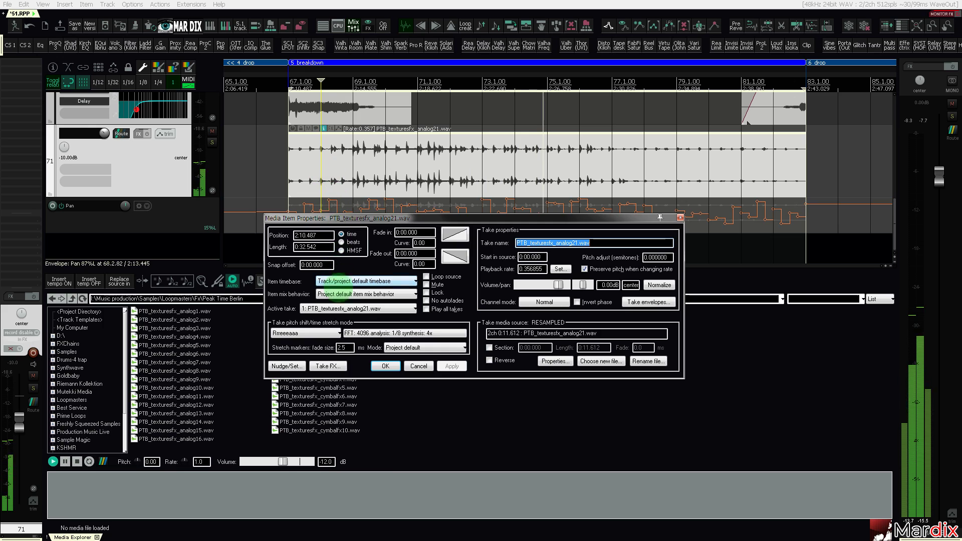
pyautogui.click(376, 332)
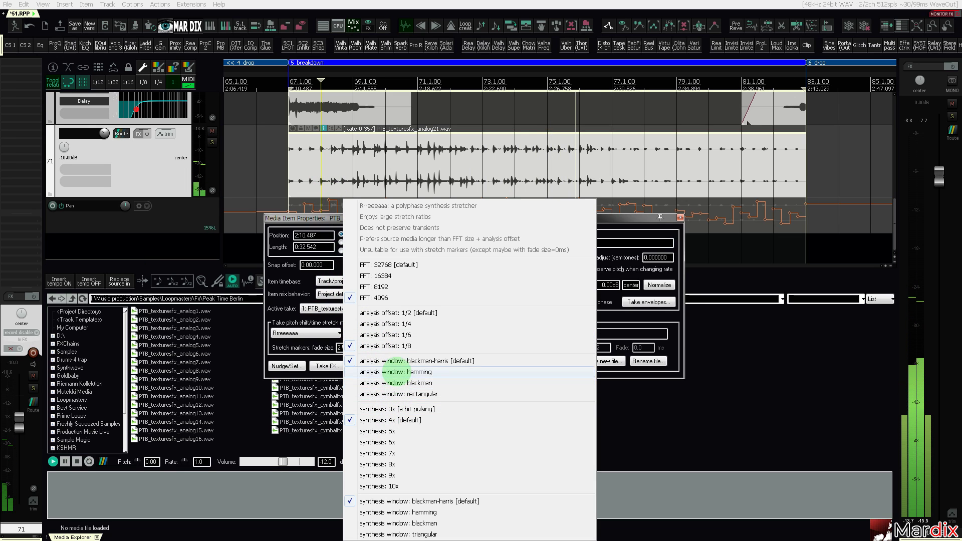
pyautogui.click(392, 334)
pyautogui.click(385, 366)
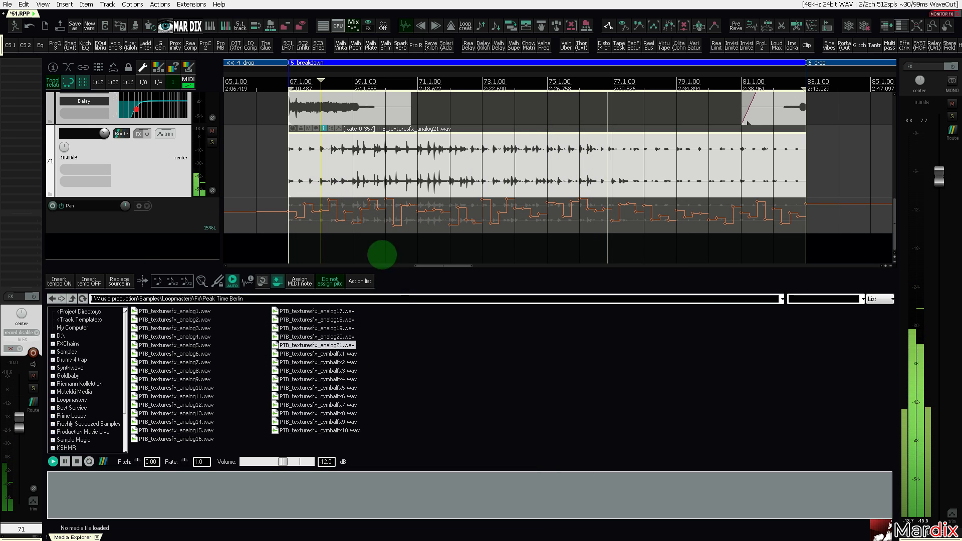
pyautogui.moveTo(292, 138); pyautogui.dragTo(797, 152)
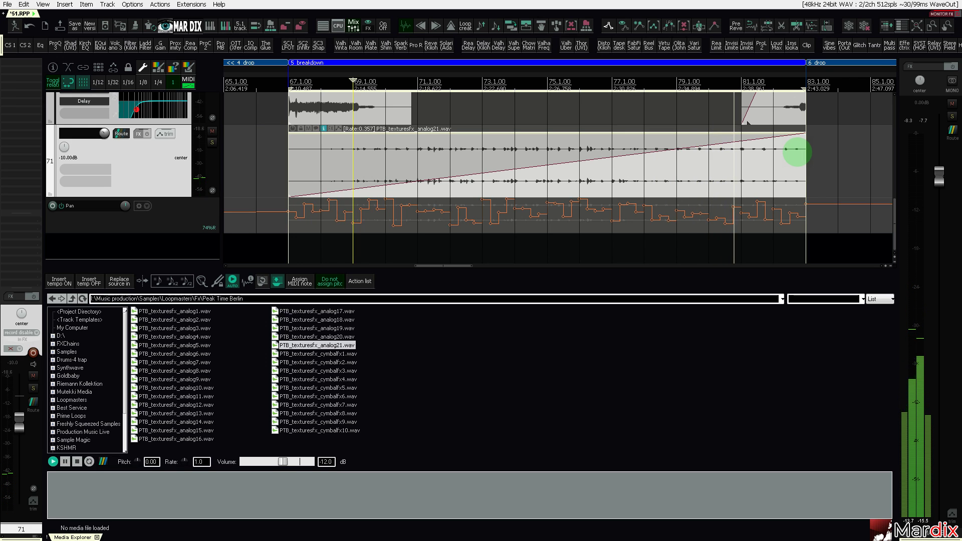
# Audition the PTB_texturesfx samples cymbalfx1 through cymbalfx4 over the track.
pyautogui.scroll(-5, 504, 172)
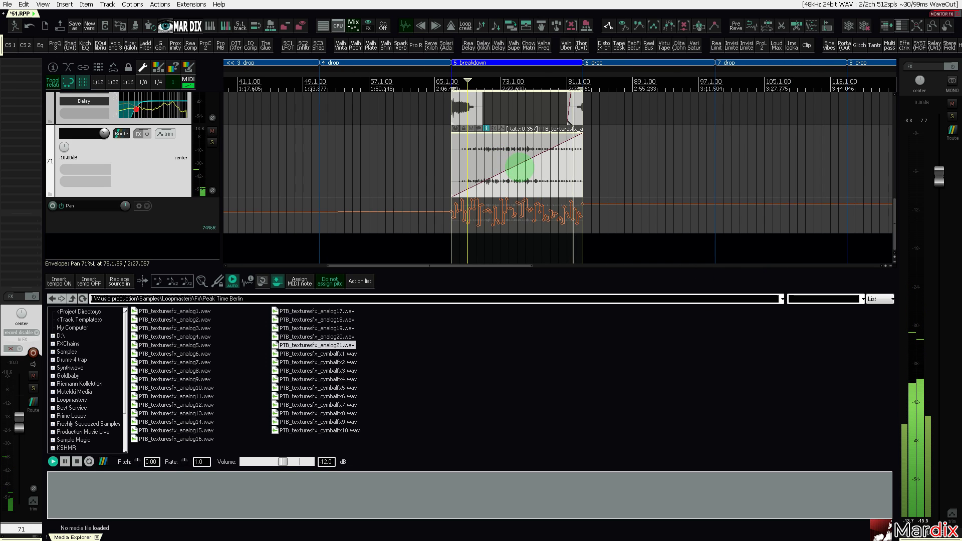
pyautogui.scroll(-1, 524, 71)
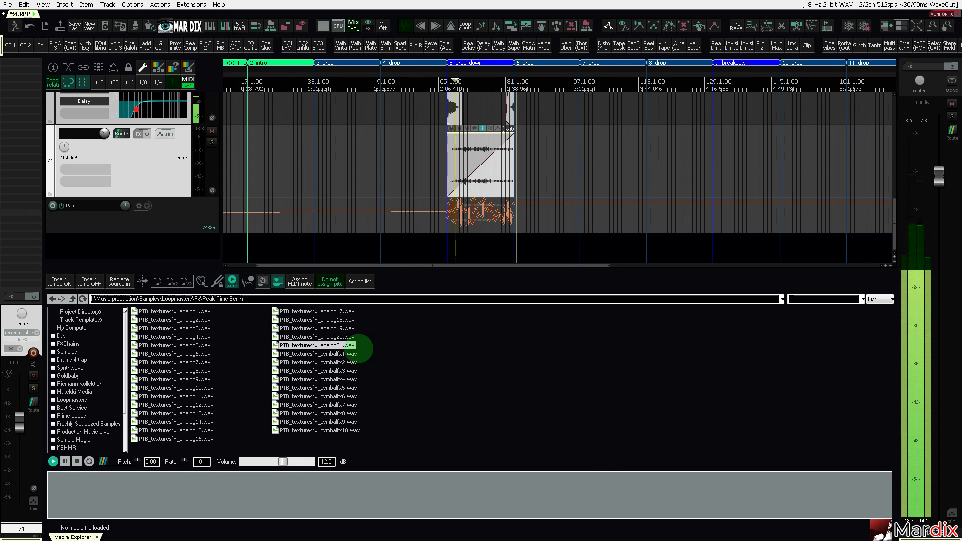
pyautogui.click(361, 352)
pyautogui.press('Down')
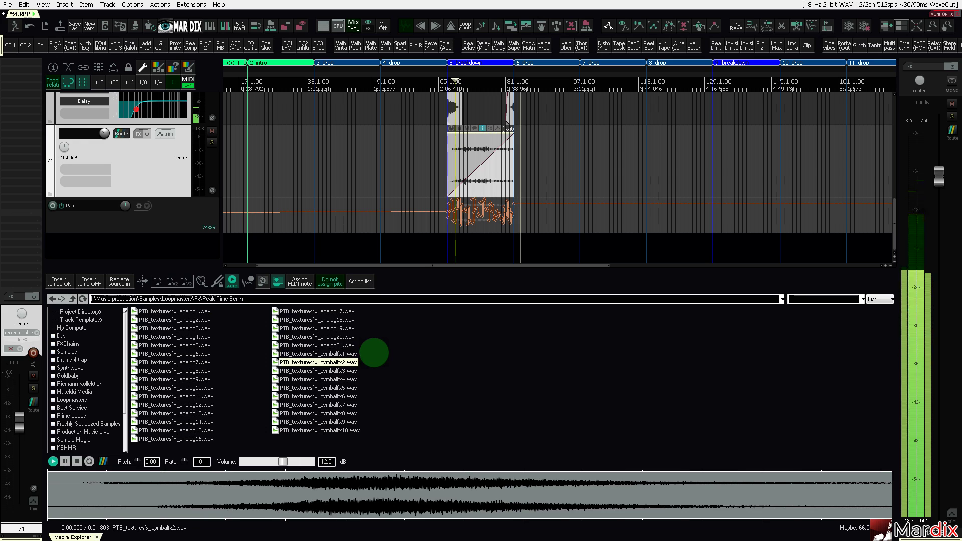
pyautogui.press('Down')
pyautogui.press('Down')
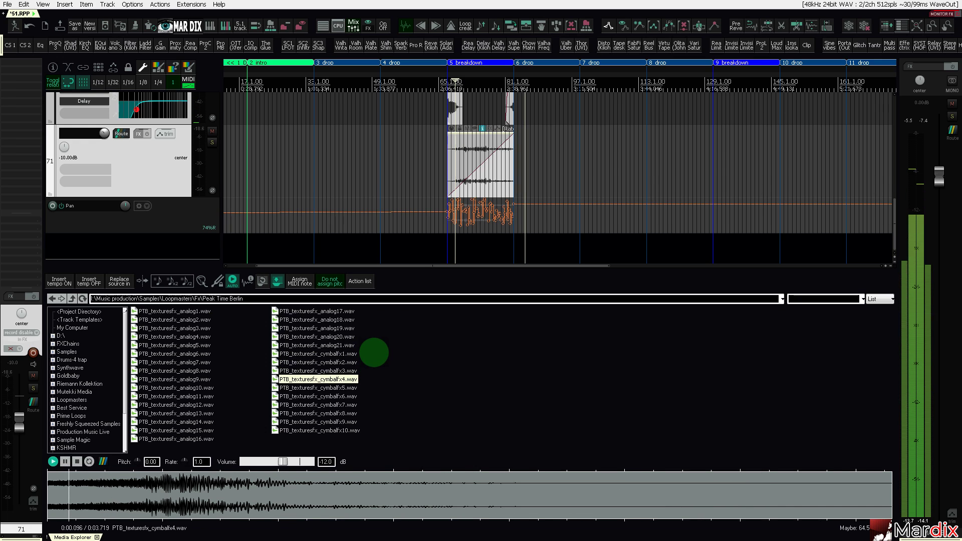
# Audition VH_B_SFX_01.wav from the Monodeluxe Presents Vintage House folder.
pyautogui.press('BackSpace')
pyautogui.press('Up')
pyautogui.press('Return')
pyautogui.press('Down')
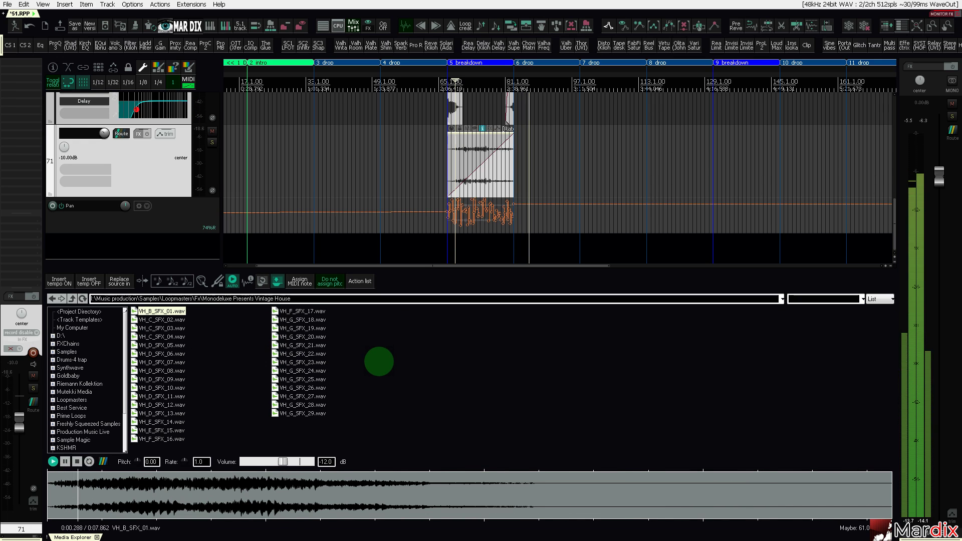
# Audition MD_SFX_01 through MD_SFX_06 in the Monodeluxe Deep House Vol 1 folder, replaying part of MD_SFX_02.
pyautogui.press('BackSpace')
pyautogui.press('Up')
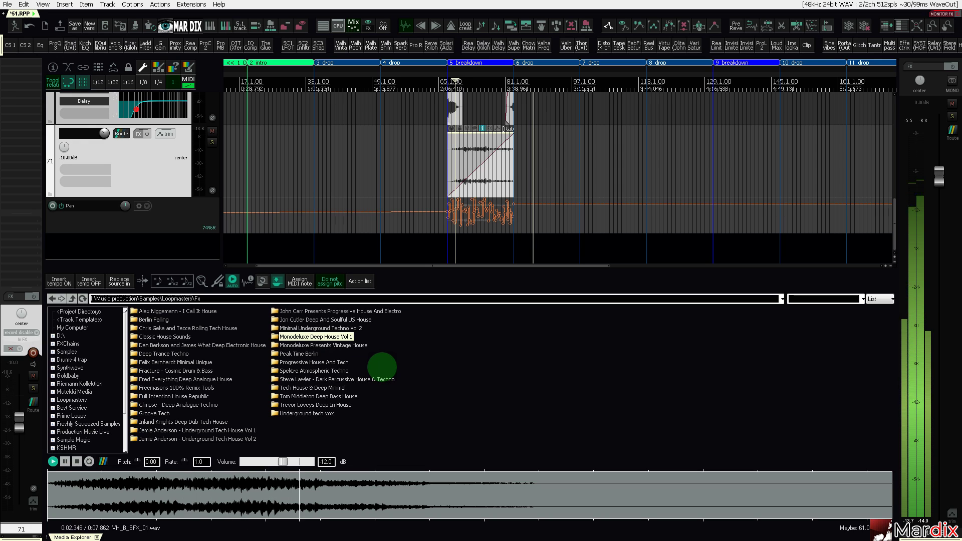
pyautogui.press('Return')
pyautogui.press('Down')
pyautogui.press('Down')
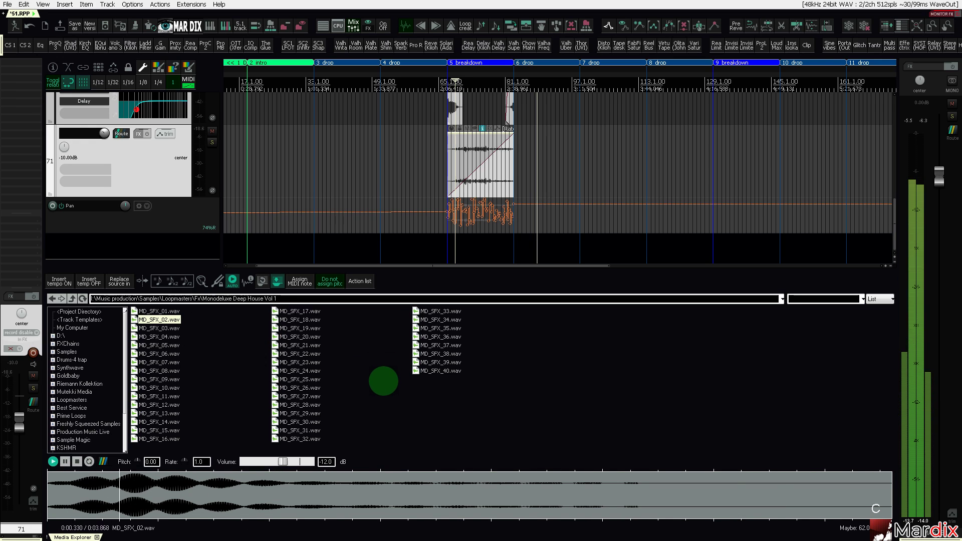
pyautogui.press('Down')
pyautogui.press('Up')
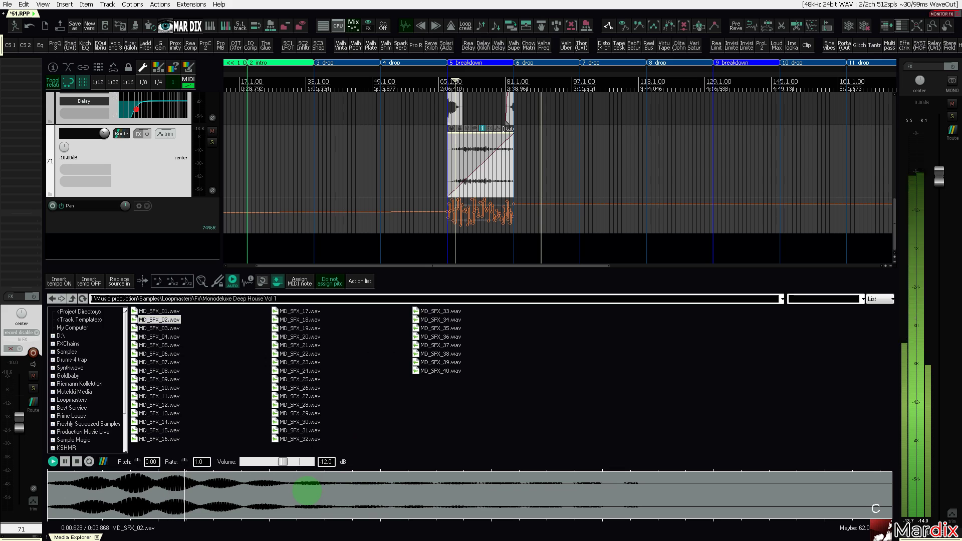
pyautogui.click(324, 496)
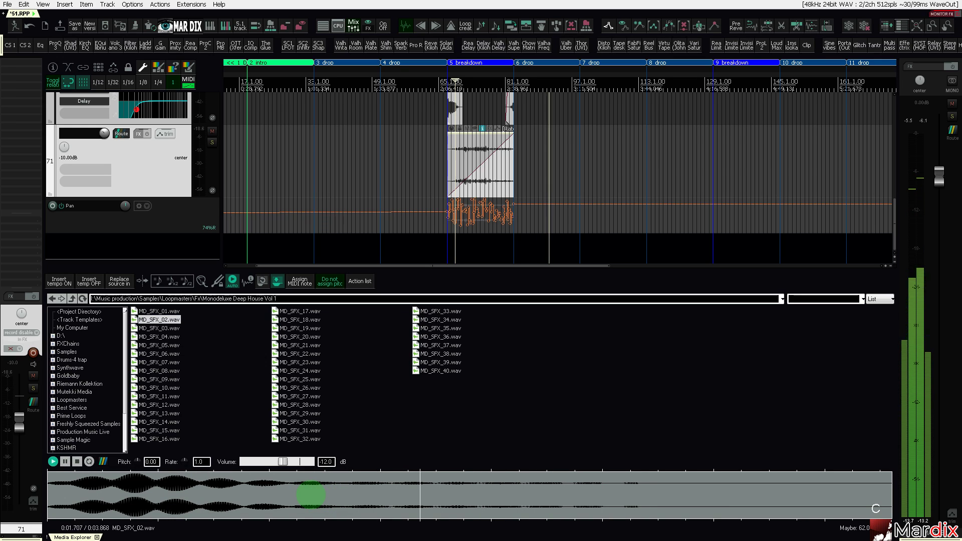
pyautogui.press('Down')
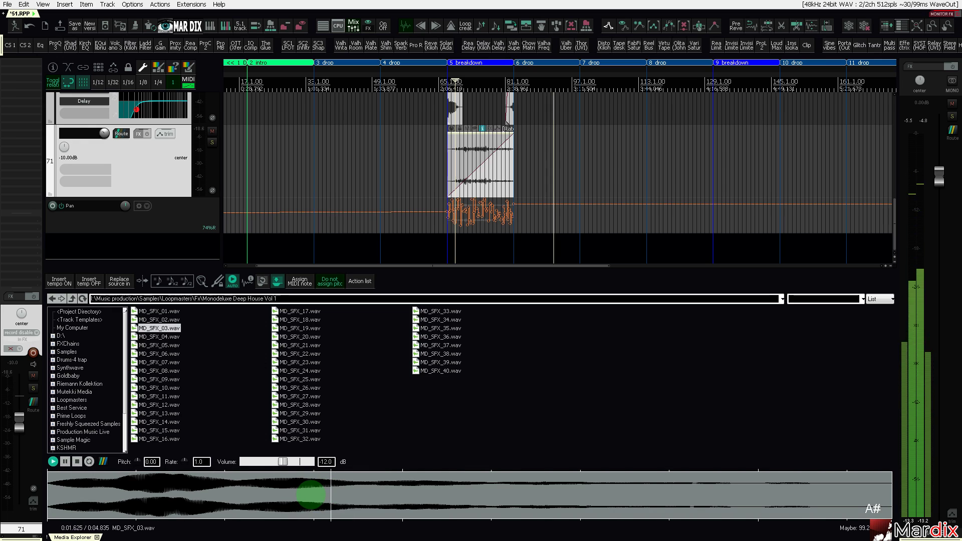
pyautogui.press('Down')
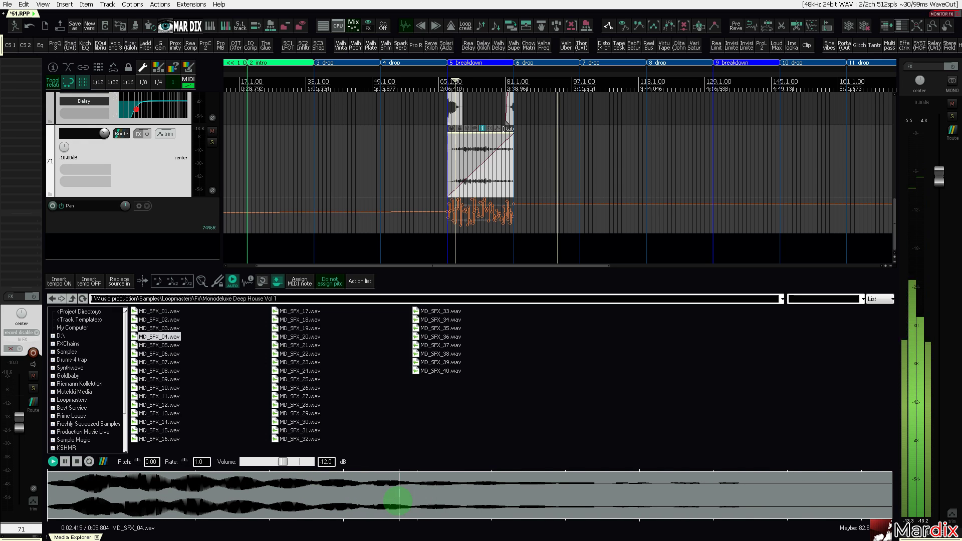
pyautogui.press('Down')
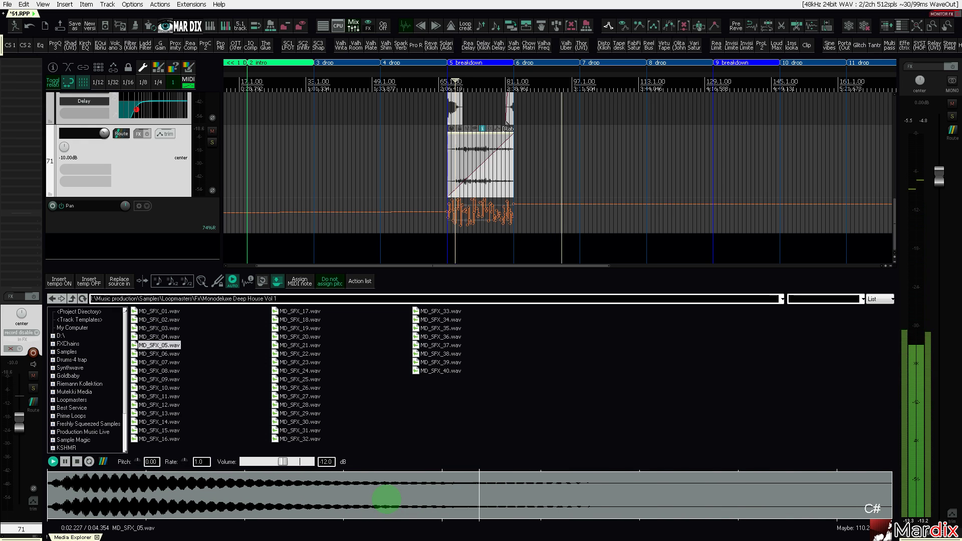
pyautogui.press('Down')
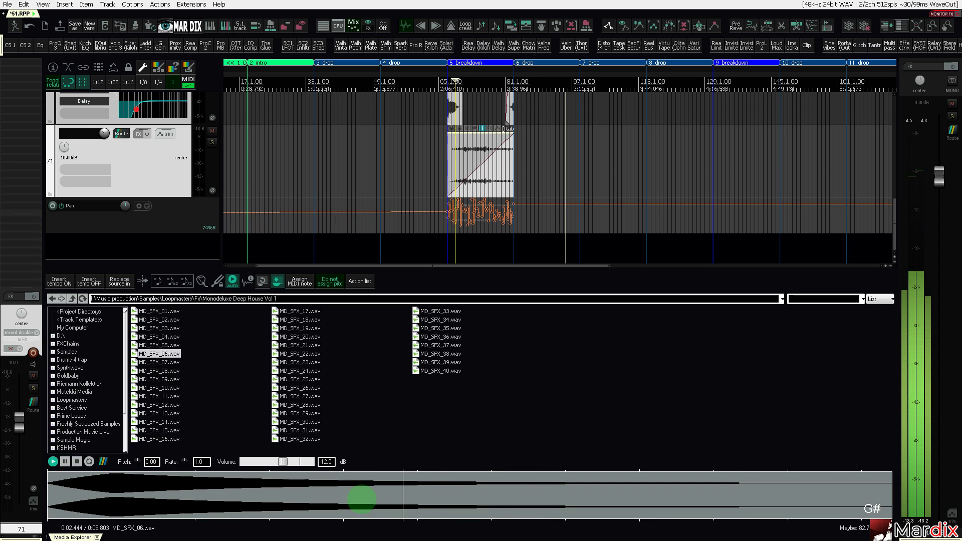
# Audition the samples MD_SFX_07 through MD_SFX_12, replaying a middle section of MD_SFX_12.
pyautogui.press('Down')
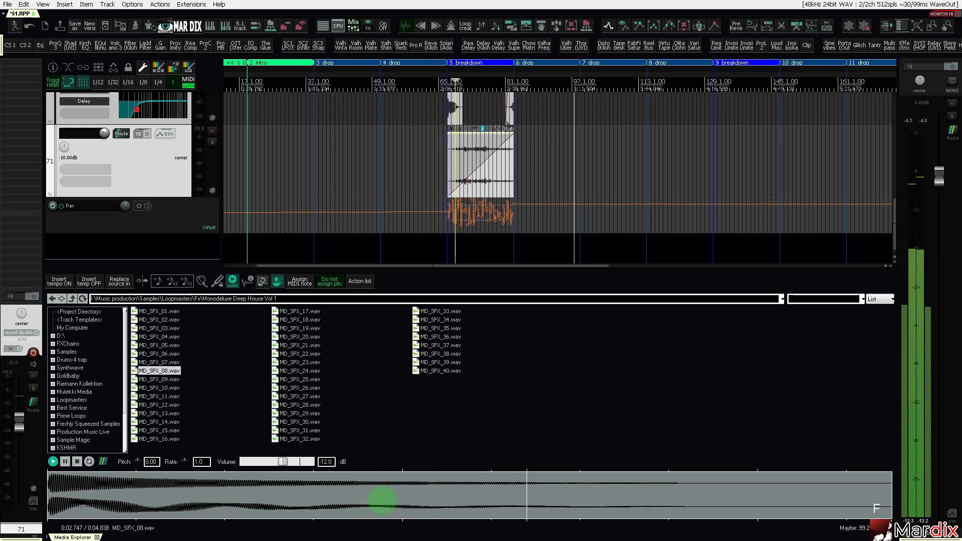
pyautogui.press('Down')
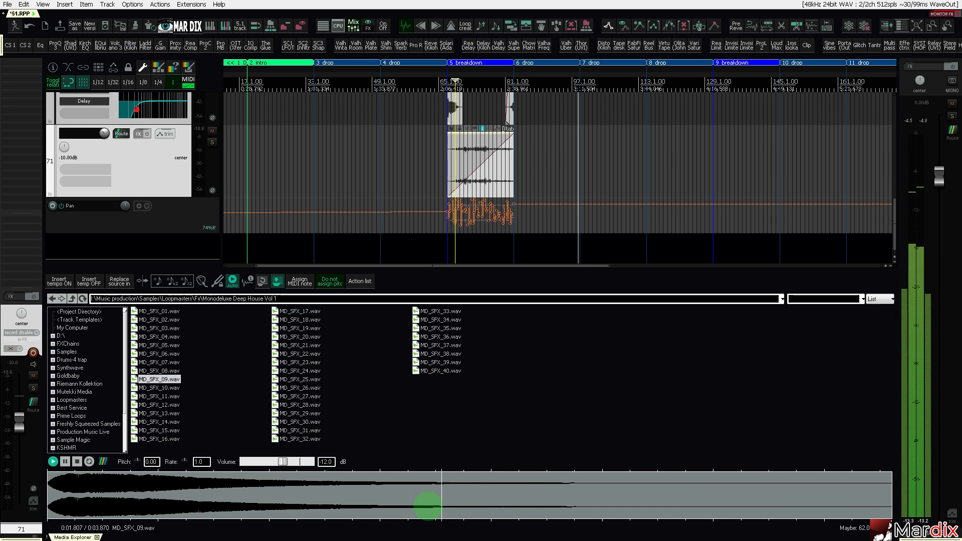
pyautogui.press('Down')
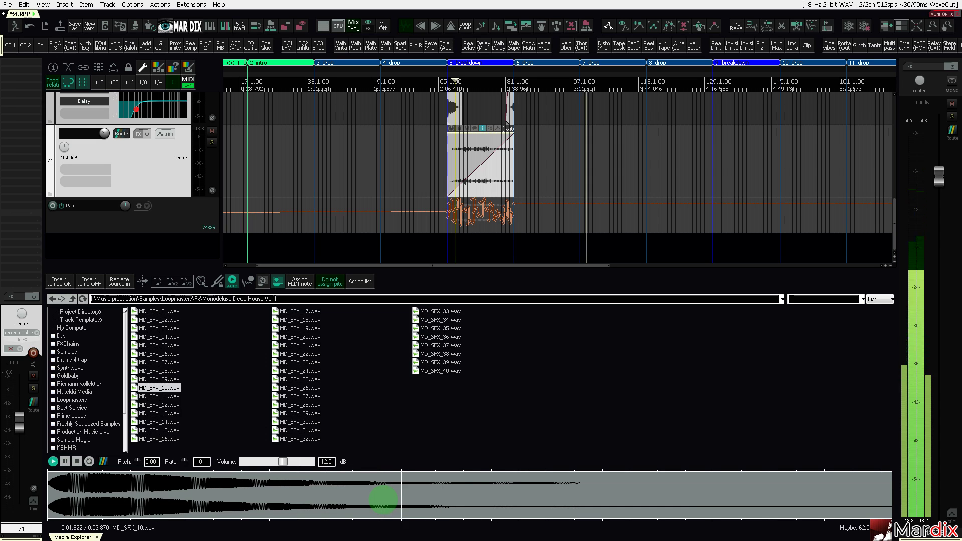
pyautogui.press('Down')
pyautogui.press('Down')
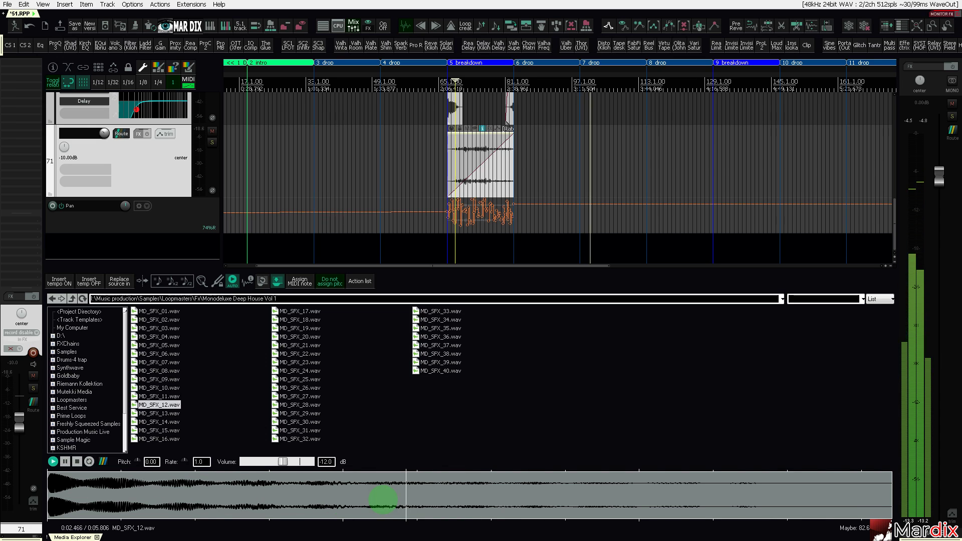
pyautogui.moveTo(369, 500); pyautogui.dragTo(471, 500)
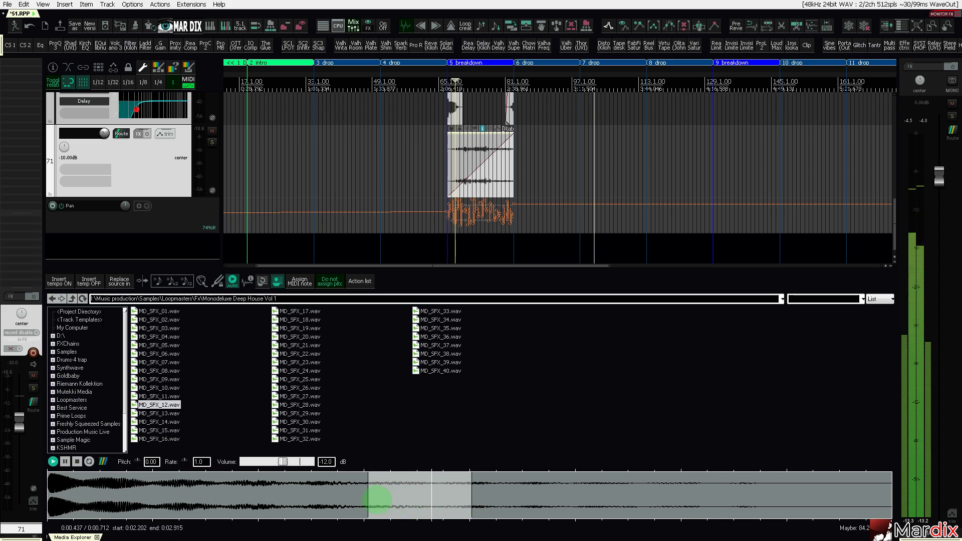
# Audition MD_SFX_13 through MD_SFX_16, looping short sections of their waveforms.
pyautogui.press('Down')
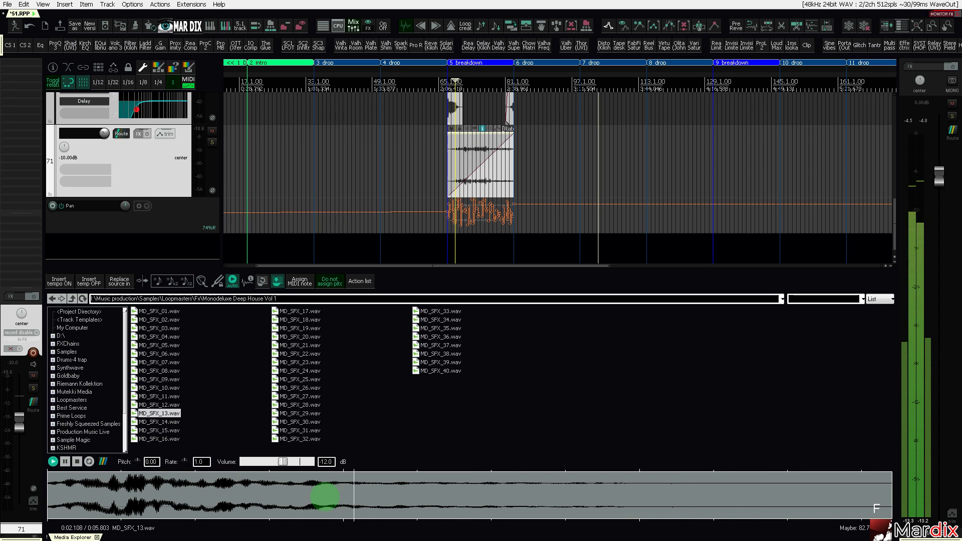
pyautogui.moveTo(240, 494); pyautogui.dragTo(425, 502)
pyautogui.press('Down')
pyautogui.press('Down')
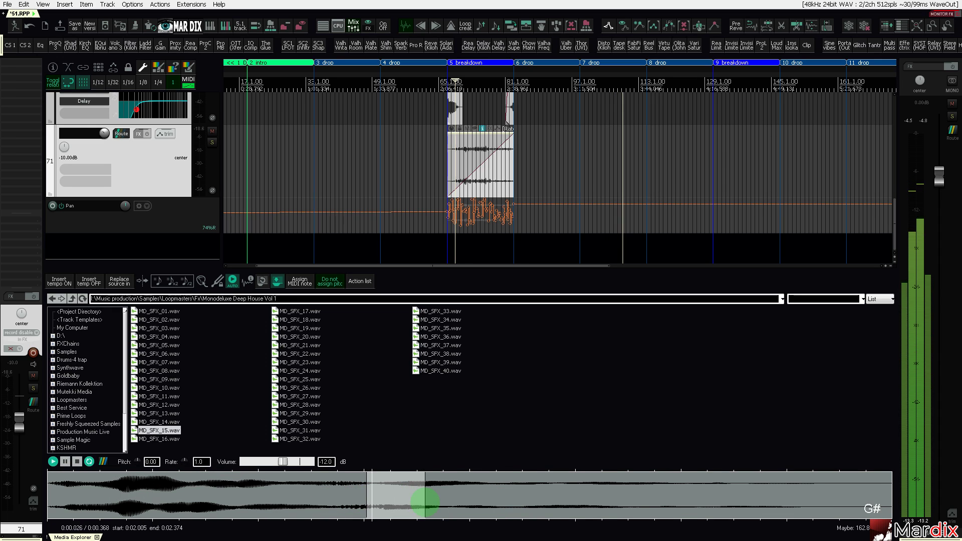
pyautogui.moveTo(535, 498); pyautogui.dragTo(416, 500)
pyautogui.press('Down')
pyautogui.moveTo(569, 505); pyautogui.dragTo(516, 504)
# Audition MD_SFX_17 and MD_SFX_18, replaying several short sections of MD_SFX_18.
pyautogui.press('Down')
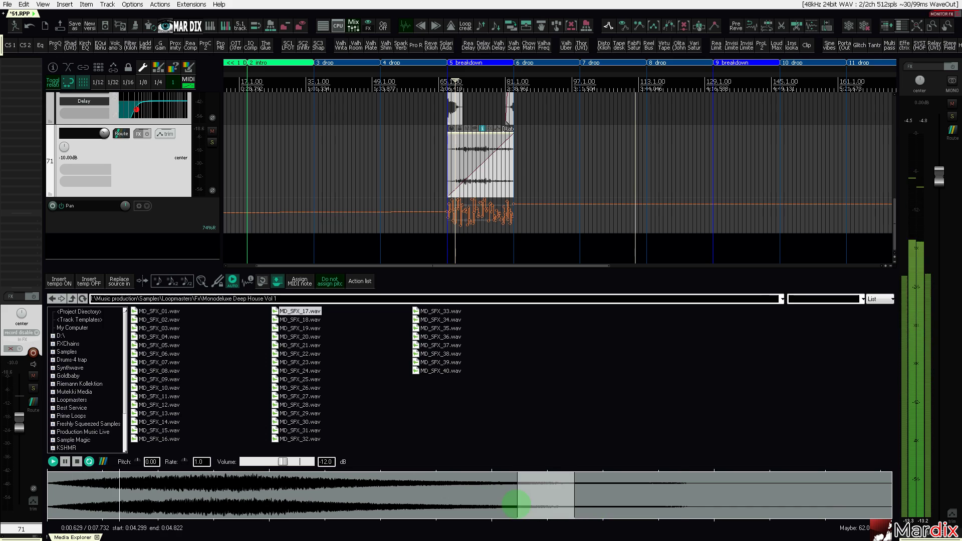
pyautogui.press('Down')
pyautogui.moveTo(441, 498); pyautogui.dragTo(424, 501)
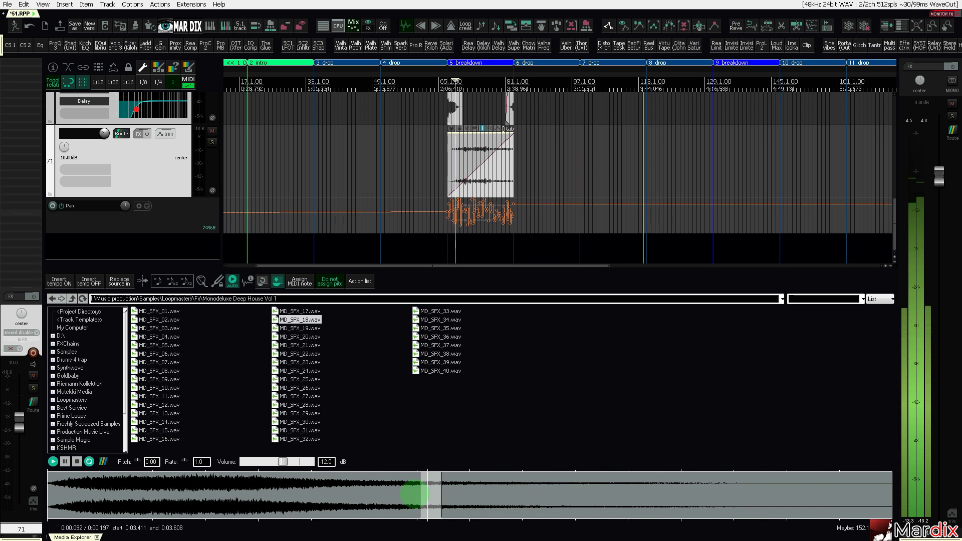
pyautogui.click(377, 501)
pyautogui.moveTo(339, 499); pyautogui.dragTo(311, 498)
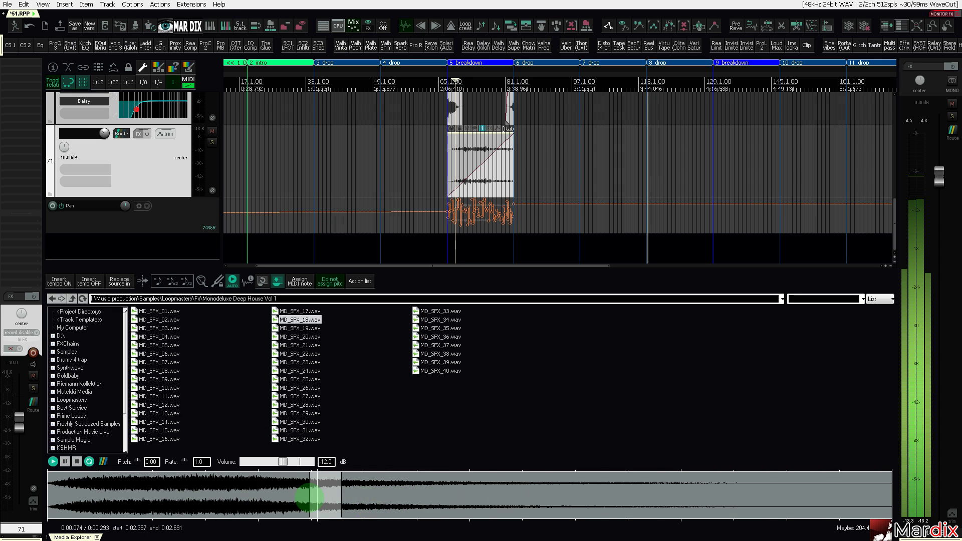
# Audition MD_SFX_19 and MD_SFX_20, looping several short sections of their waveforms.
pyautogui.press('Down')
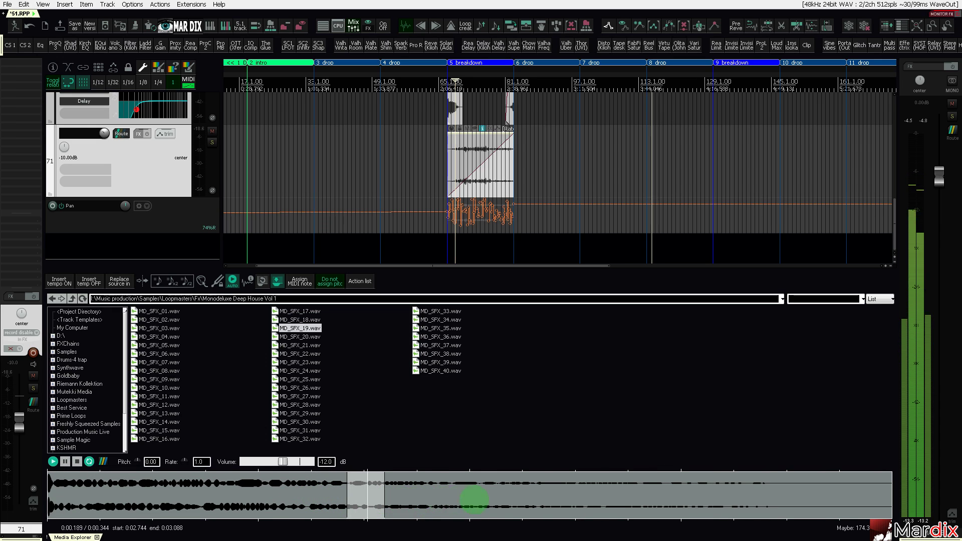
pyautogui.moveTo(507, 498); pyautogui.dragTo(529, 499)
pyautogui.moveTo(638, 499); pyautogui.dragTo(651, 498)
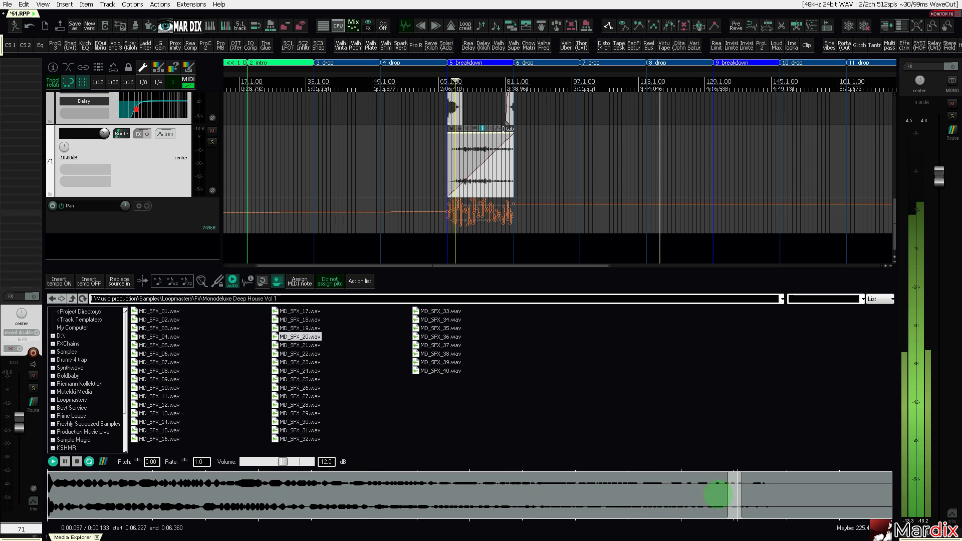
pyautogui.press('Down')
pyautogui.moveTo(689, 501); pyautogui.dragTo(621, 499)
# Compare MD_SFX_21 with MD_SFX_22 by looping different sections of each sample.
pyautogui.press('Down')
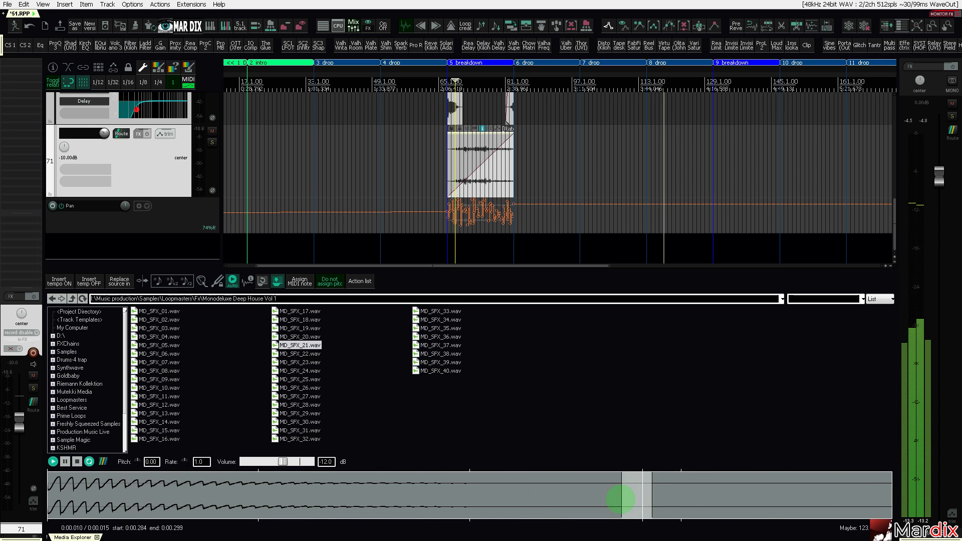
pyautogui.moveTo(372, 500); pyautogui.dragTo(315, 499)
pyautogui.moveTo(252, 500); pyautogui.dragTo(151, 501)
pyautogui.moveTo(275, 503); pyautogui.dragTo(415, 508)
pyautogui.press('Down')
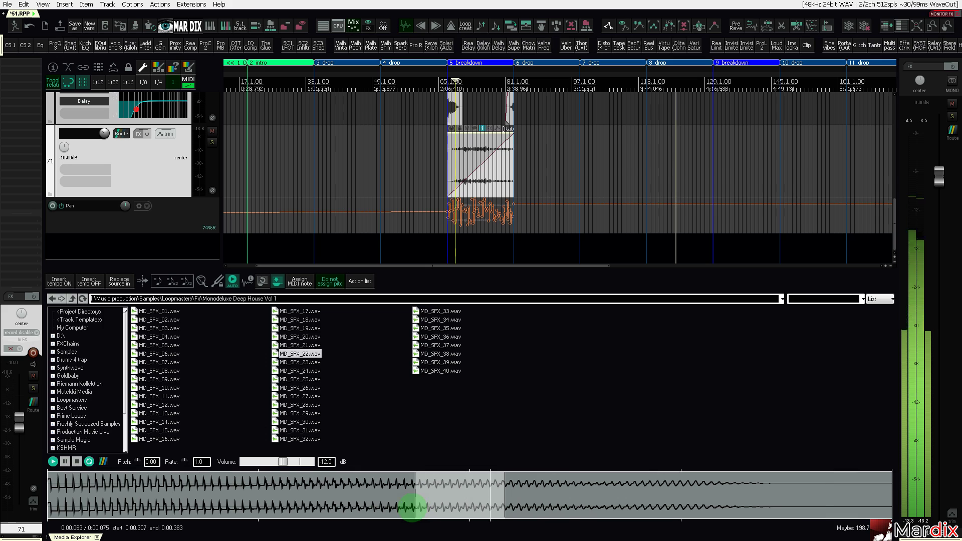
pyautogui.press('Up')
pyautogui.moveTo(512, 507); pyautogui.dragTo(348, 506)
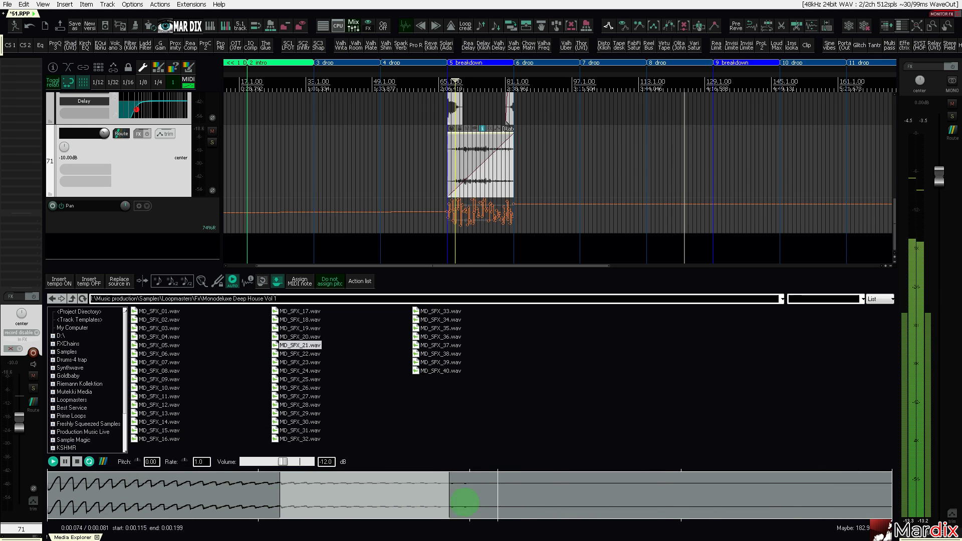
# Audition MD_SFX_22 through MD_SFX_29, looping a section in the tail of MD_SFX_29.
pyautogui.press('Down')
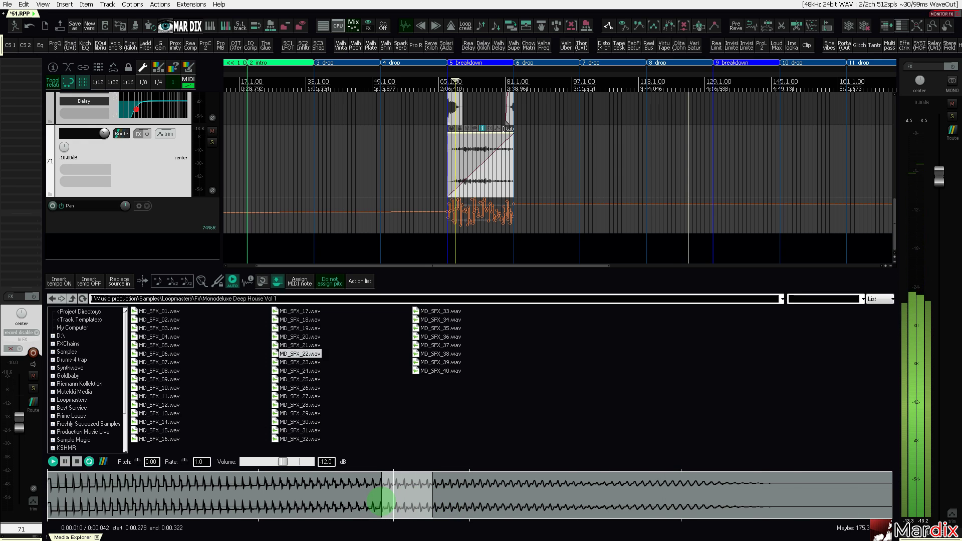
pyautogui.press('Down')
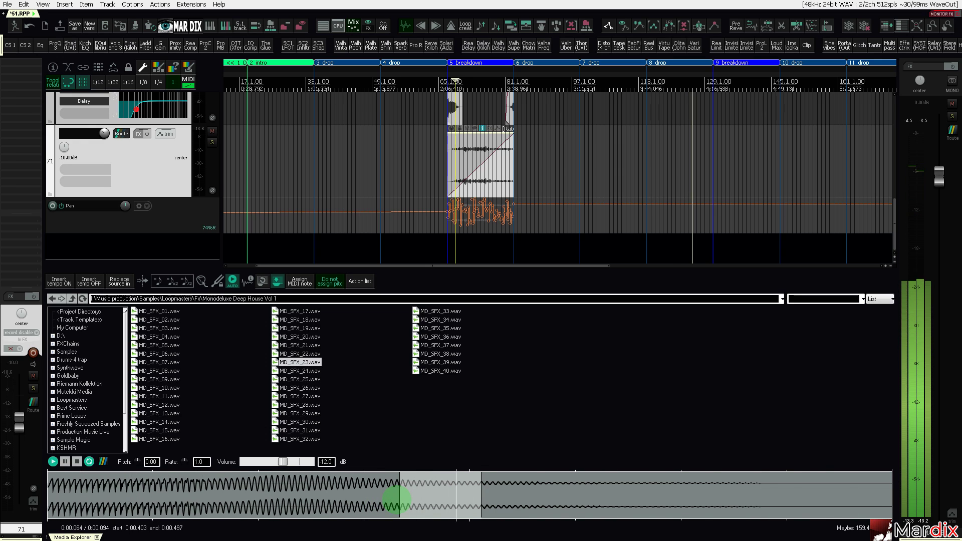
pyautogui.press('Down')
pyautogui.press('Down')
pyautogui.press('Down')
pyautogui.press('Down')
pyautogui.press('Down')
pyautogui.press('Down')
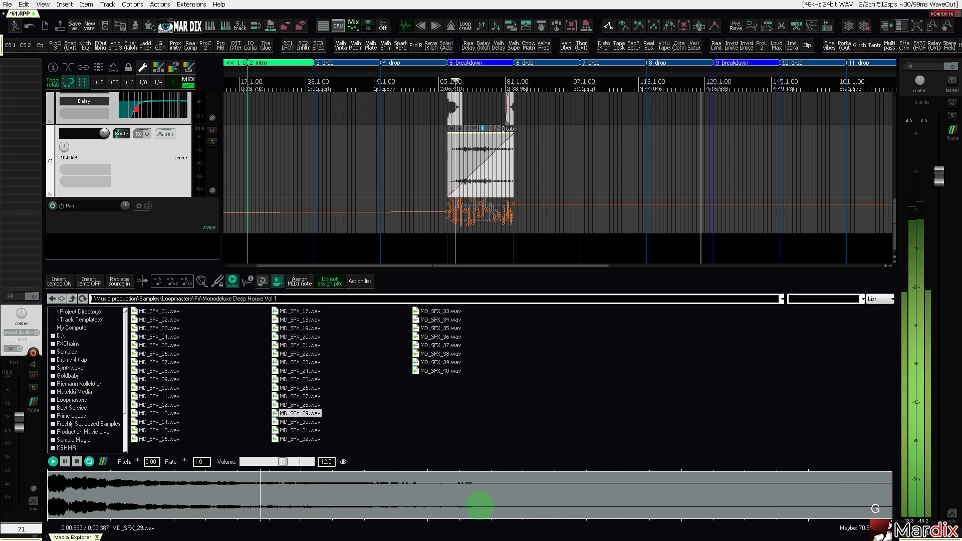
pyautogui.moveTo(477, 503); pyautogui.dragTo(371, 503)
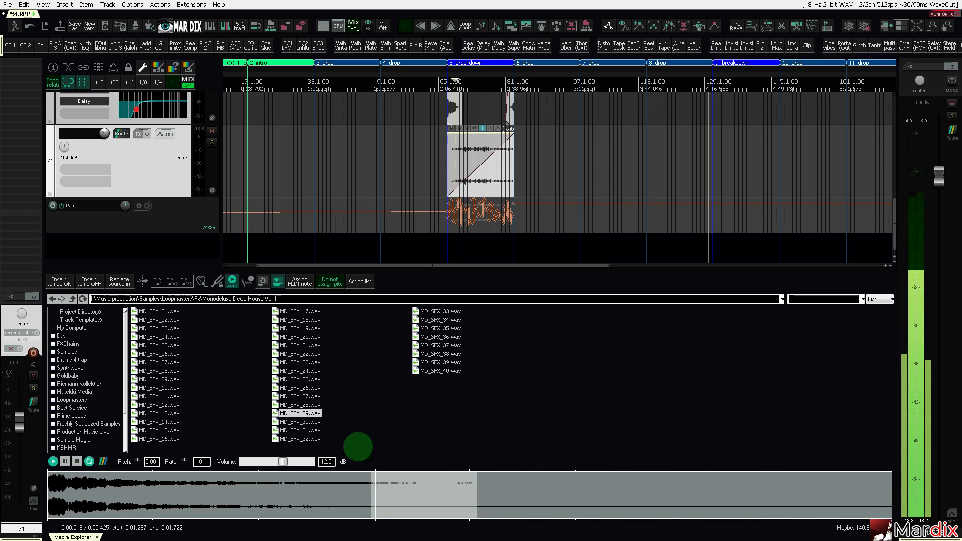
# Insert MD_SFX_29.wav on a new track at the start of the 8 drop region and play it from just before.
pyautogui.moveTo(313, 414); pyautogui.dragTo(647, 246)
pyautogui.scroll(4, 656, 253)
pyautogui.click(599, 243)
pyautogui.press('space')
pyautogui.scroll(4, 186, 239)
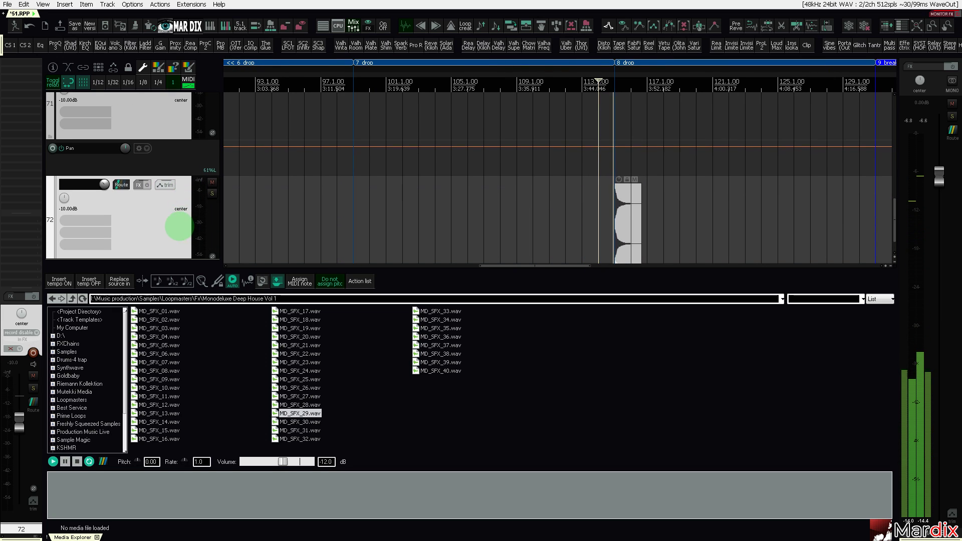
# Add the MFreqShifter (MeldaProduction) chain from the Freq shifter folder to track 72.
pyautogui.click(106, 219)
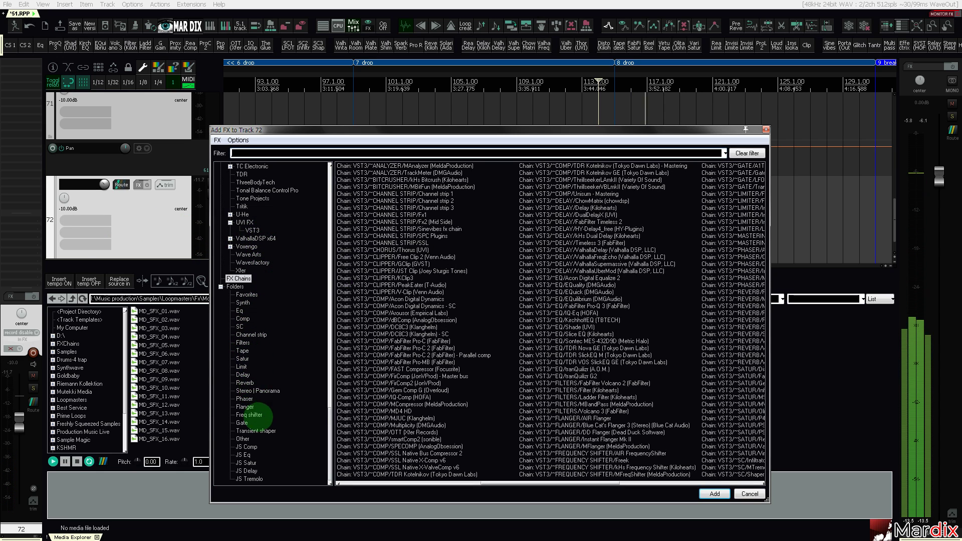
pyautogui.click(250, 414)
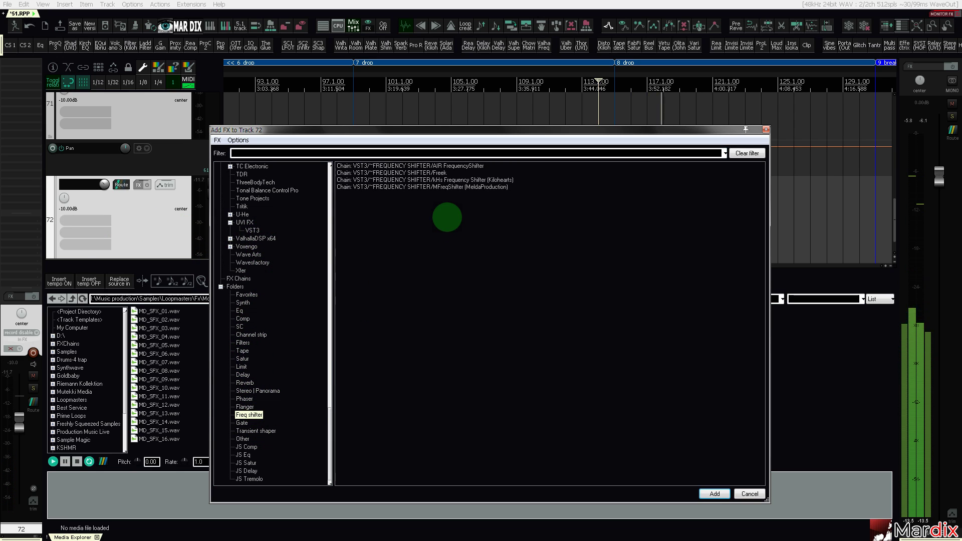
pyautogui.doubleClick(455, 187)
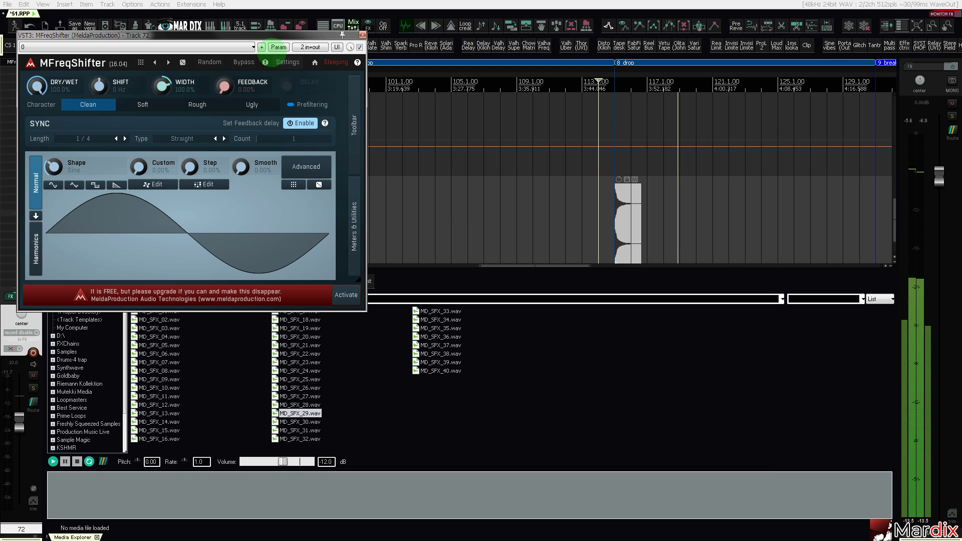
pyautogui.moveTo(271, 36); pyautogui.dragTo(556, 228)
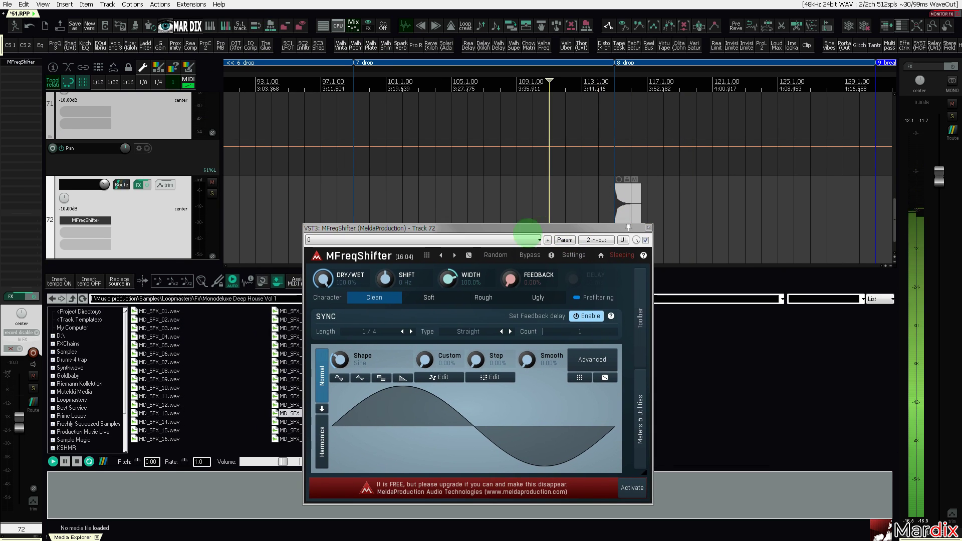
# Try several MFreqShifter shift amounts while replaying the start of the 8 drop, settling on about -575 Hz.
pyautogui.moveTo(402, 287); pyautogui.dragTo(402, 321)
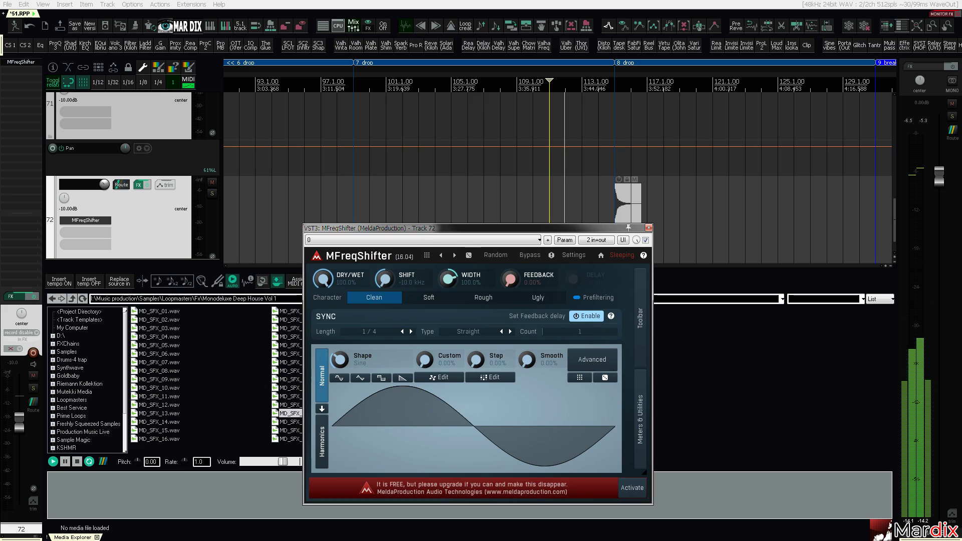
pyautogui.click(600, 215)
pyautogui.moveTo(601, 225); pyautogui.dragTo(598, 205)
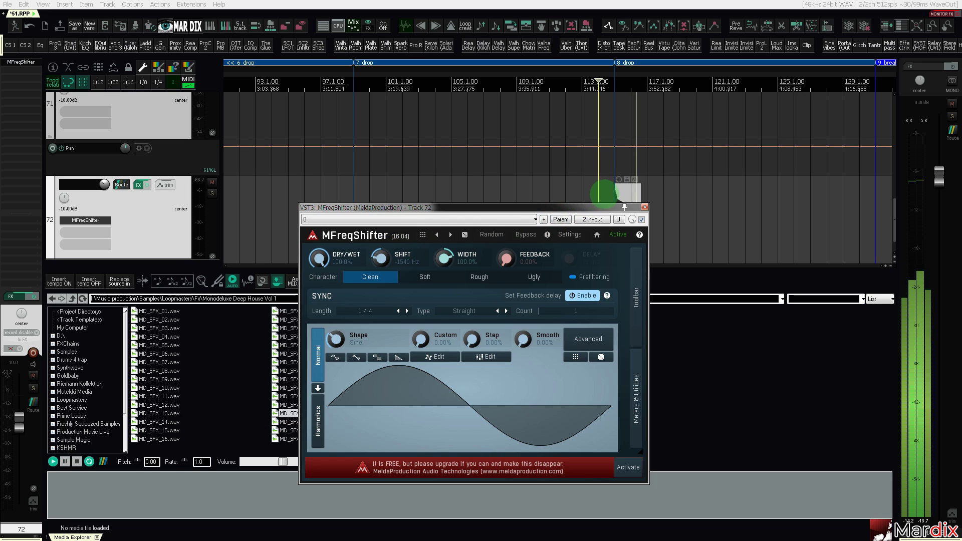
pyautogui.click(602, 195)
pyautogui.moveTo(382, 255); pyautogui.dragTo(382, 257)
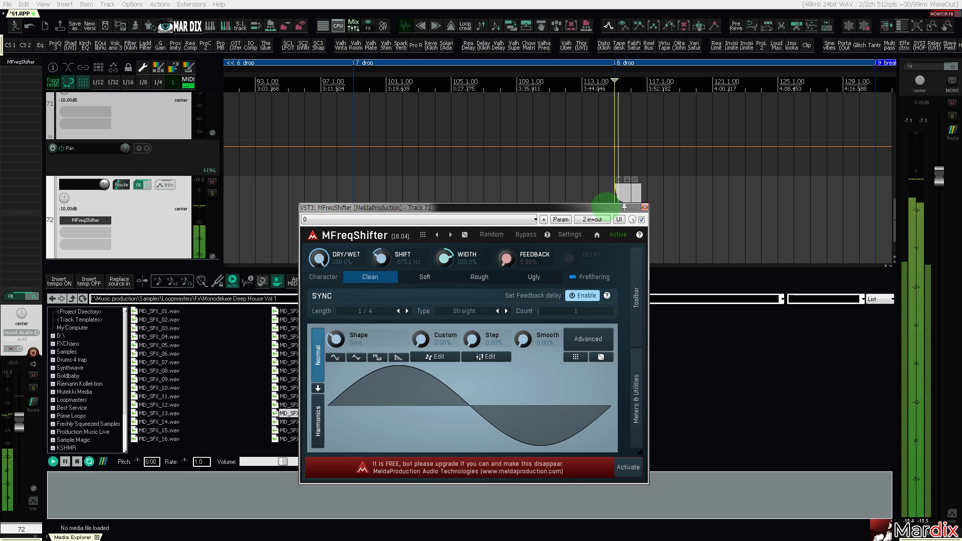
# Lower the MFreqShifter dry/wet to about 84%, replay the effect from just before the 8 drop, and close the plug-in.
pyautogui.moveTo(625, 206); pyautogui.dragTo(624, 216)
pyautogui.click(319, 267)
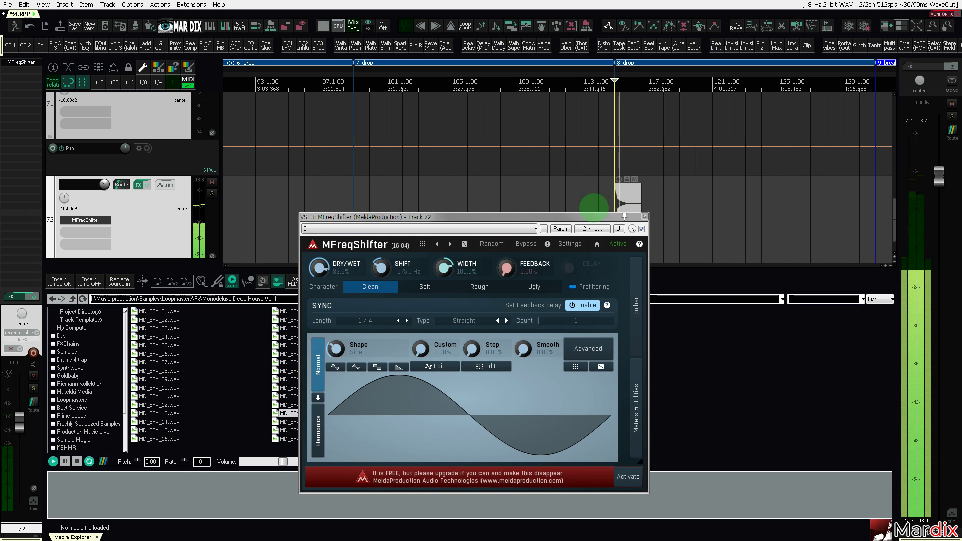
pyautogui.moveTo(624, 216); pyautogui.dragTo(568, 185)
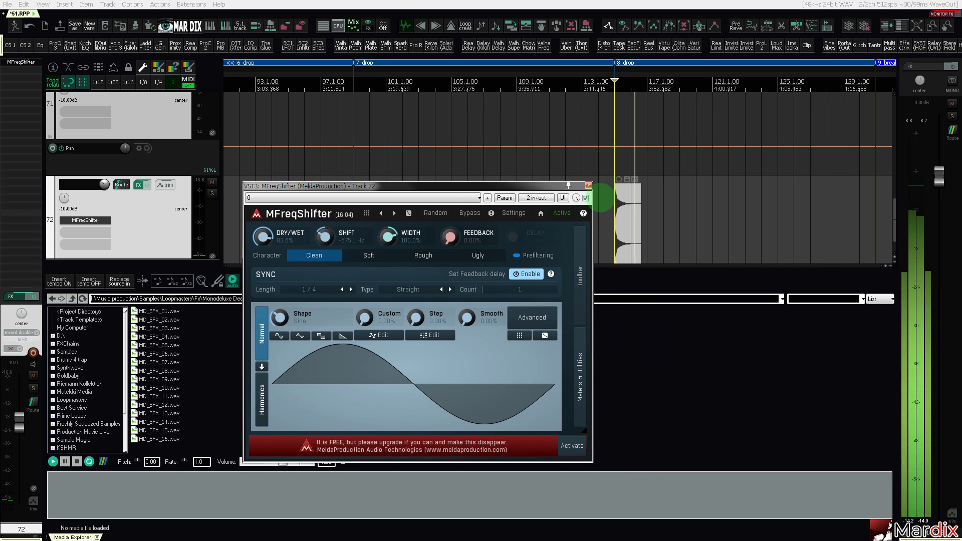
pyautogui.click(606, 198)
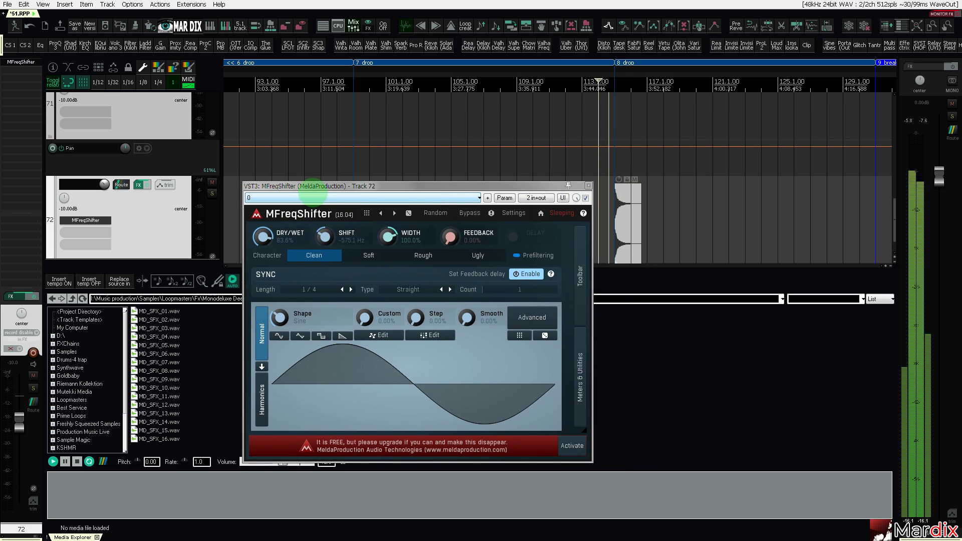
pyautogui.press('space')
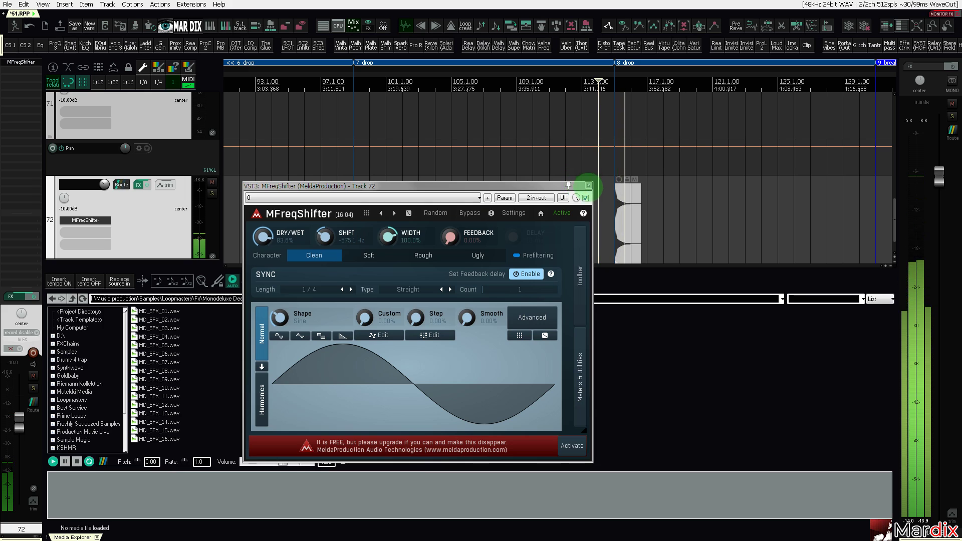
pyautogui.click(588, 186)
# Audition MD_SFX_30.wav and delete the MD_SFX_29 item from track 72.
pyautogui.click(314, 422)
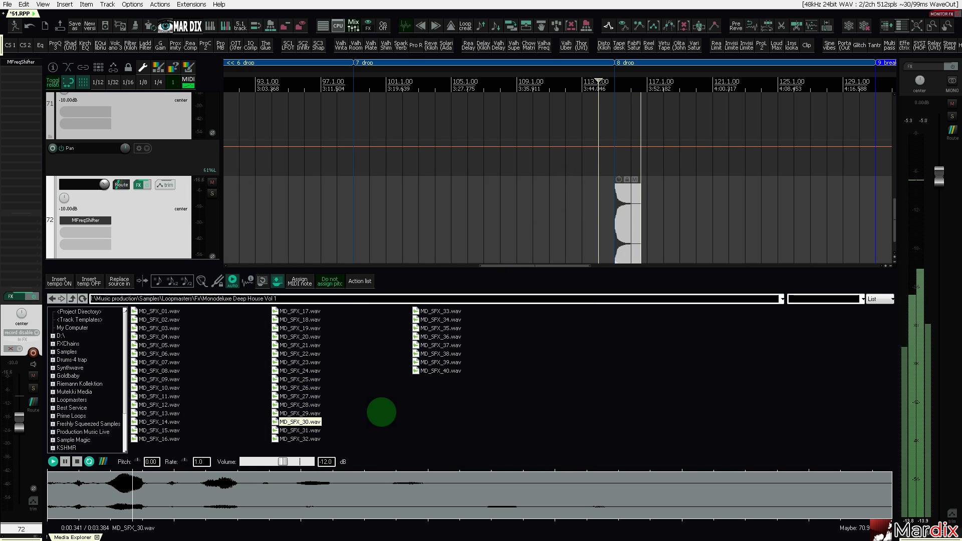
pyautogui.click(627, 220)
pyautogui.press('Delete')
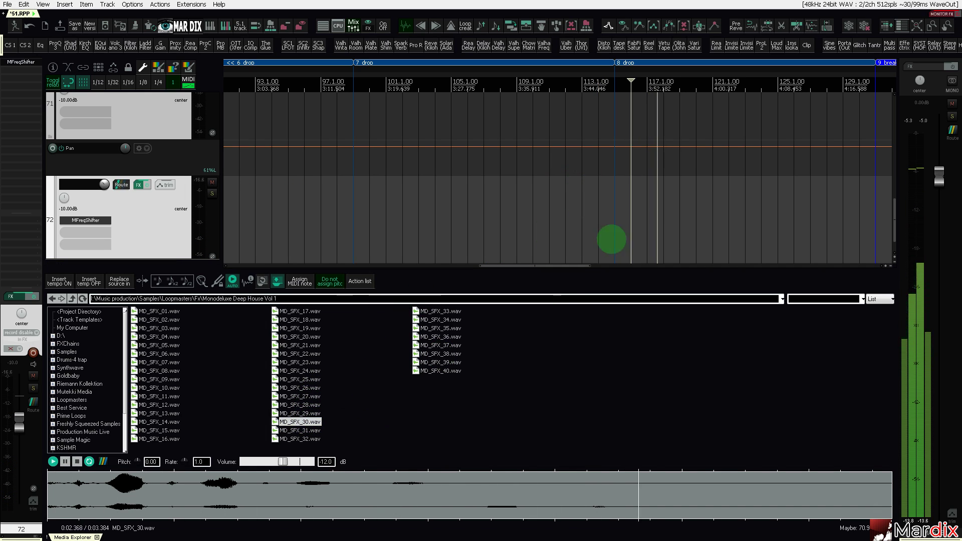
# Insert MD_SFX_30.wav on track 72 at bar 116, inside the 8 drop region, and play it in context.
pyautogui.moveTo(314, 421); pyautogui.dragTo(649, 232)
pyautogui.scroll(3, 704, 228)
pyautogui.click(464, 206)
pyautogui.click(565, 207)
pyautogui.moveTo(596, 209); pyautogui.dragTo(552, 209)
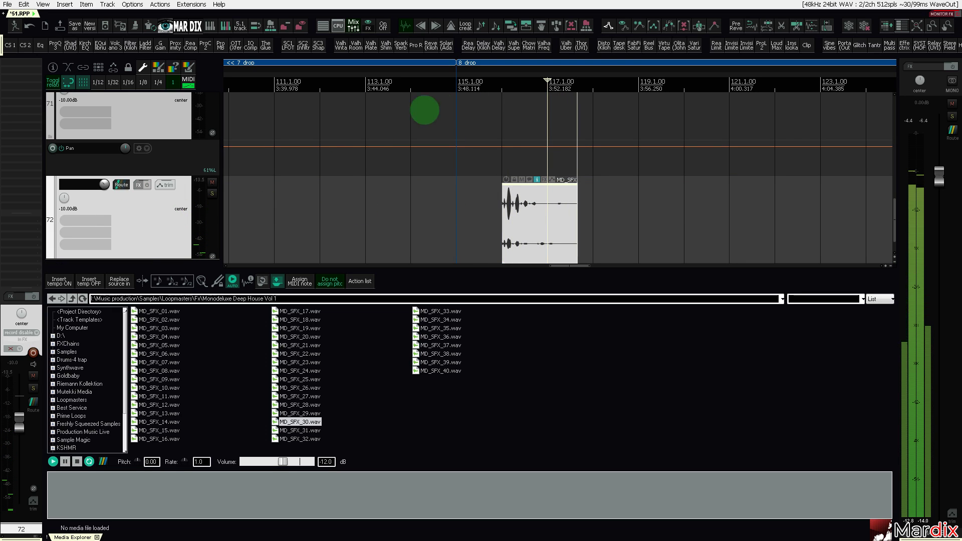
# Add the Kilohearts Delay to track 72, adjust its feedback, and play from the start of the 8 drop.
pyautogui.click(484, 45)
pyautogui.moveTo(113, 35); pyautogui.dragTo(455, 150)
pyautogui.moveTo(419, 273); pyautogui.dragTo(454, 243)
pyautogui.click(453, 119)
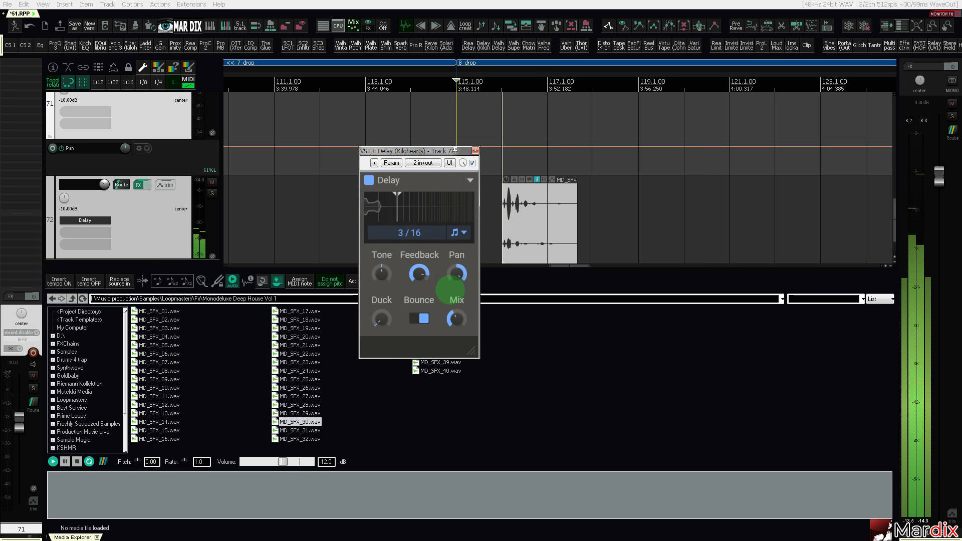
# Adjust the Delay's mix on track 72, set its time to 5/16, and move its window clear of the item.
pyautogui.moveTo(454, 317); pyautogui.dragTo(454, 325)
pyautogui.moveTo(399, 231); pyautogui.dragTo(400, 221)
pyautogui.moveTo(455, 151); pyautogui.dragTo(809, 204)
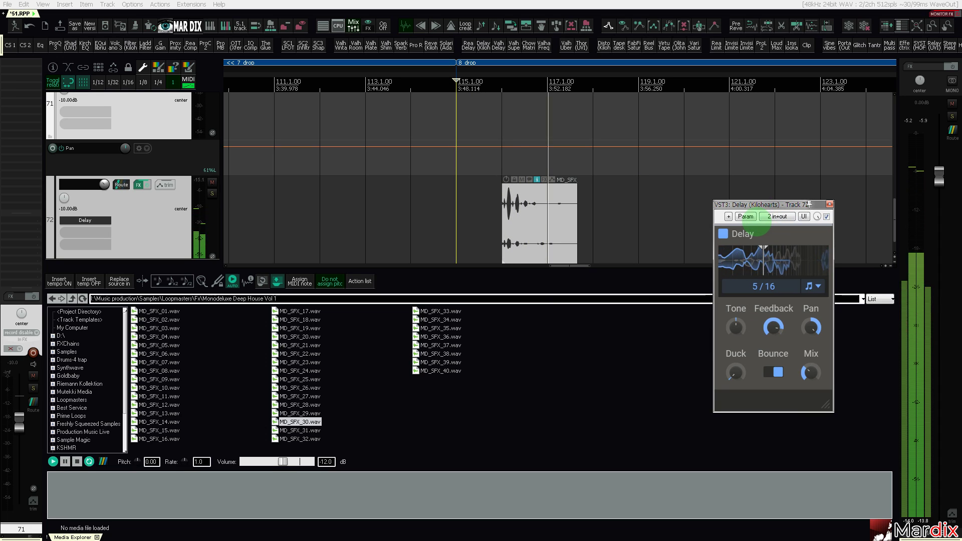
# Add the MFreqShifter effect to track 72 and move its window away from the timeline.
pyautogui.click(187, 215)
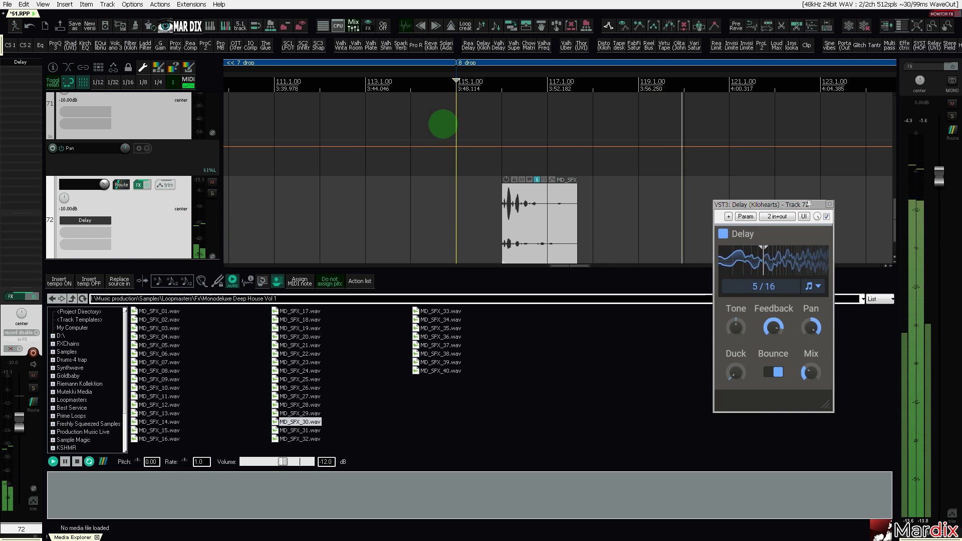
pyautogui.click(30, 120)
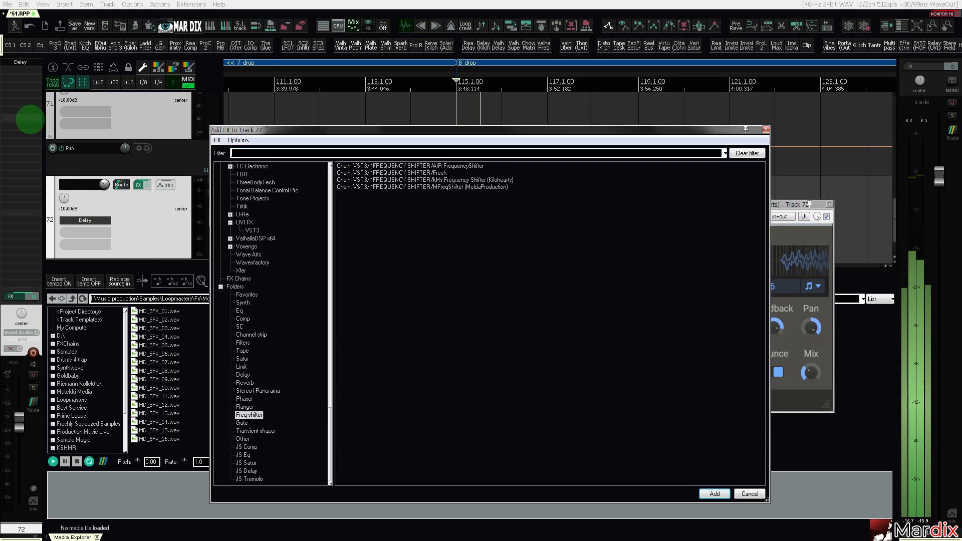
pyautogui.click(410, 187)
pyautogui.press('Up')
pyautogui.press('Up')
pyautogui.press('Up')
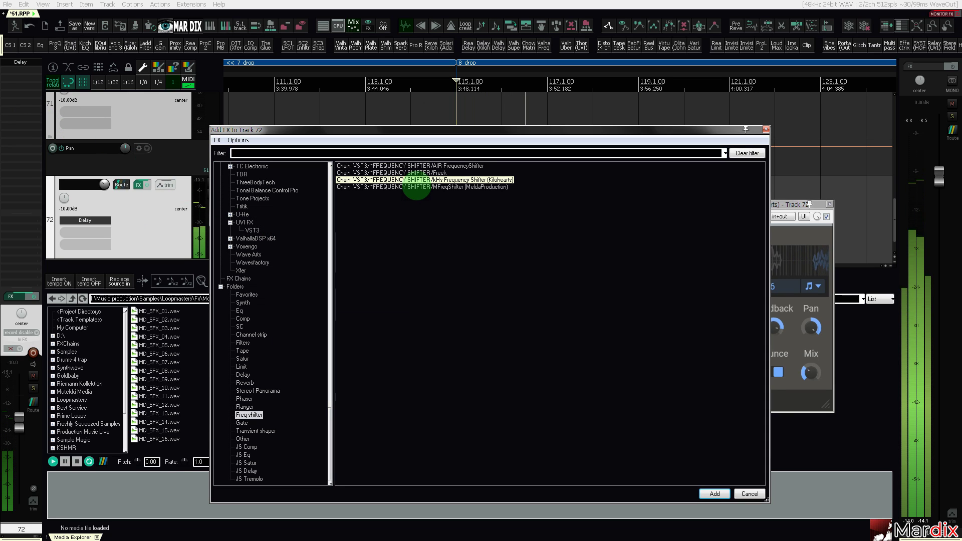
pyautogui.press('Down')
pyautogui.press('Down')
pyautogui.press('Down')
pyautogui.press('Return')
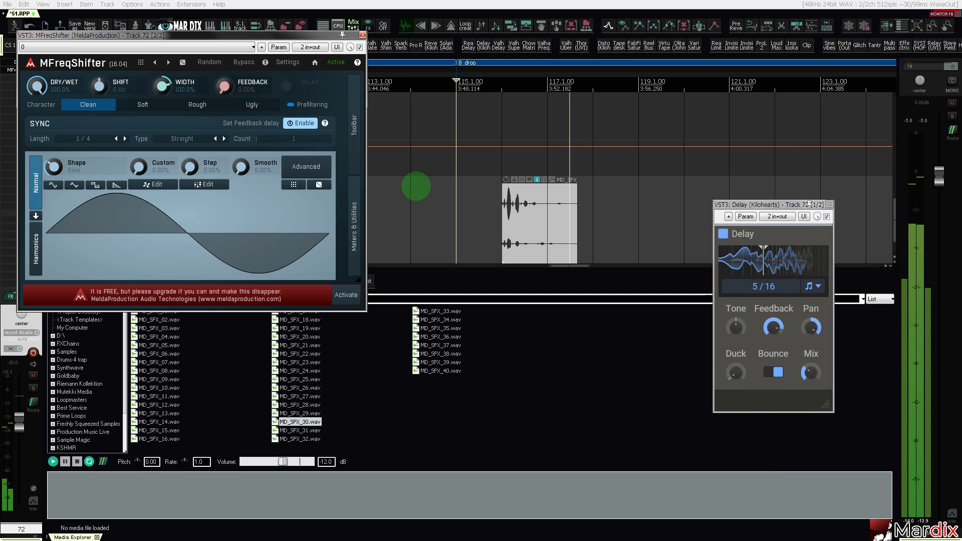
pyautogui.moveTo(278, 36); pyautogui.dragTo(396, 239)
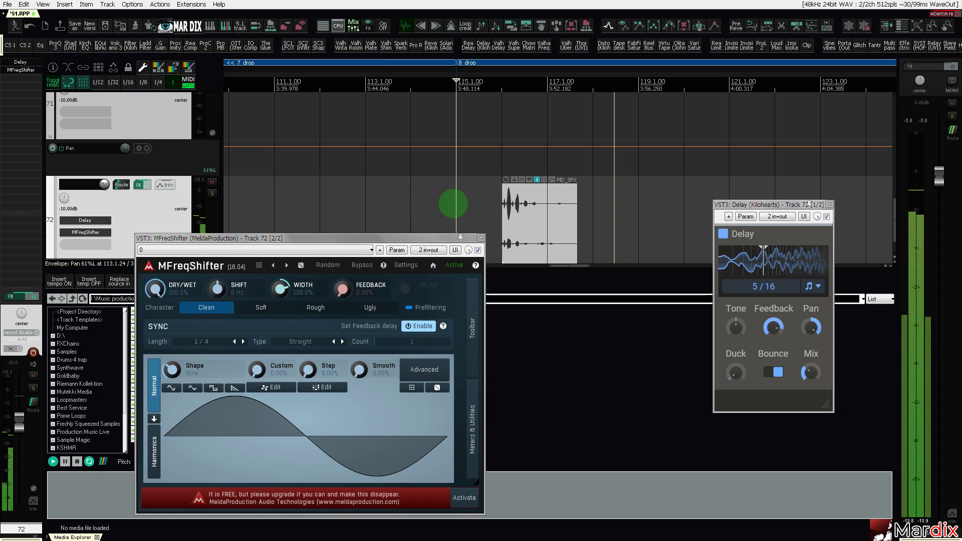
# Set the MFreqShifter width to 73.6% and its shift to about -1280 Hz while the effect plays, and close the plug-in.
pyautogui.moveTo(217, 289); pyautogui.dragTo(217, 289)
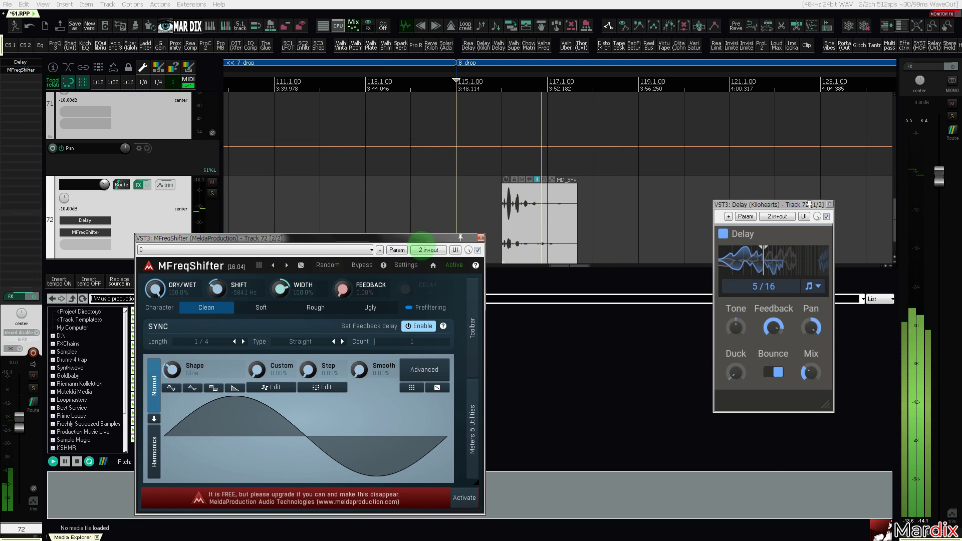
pyautogui.moveTo(280, 288); pyautogui.dragTo(281, 296)
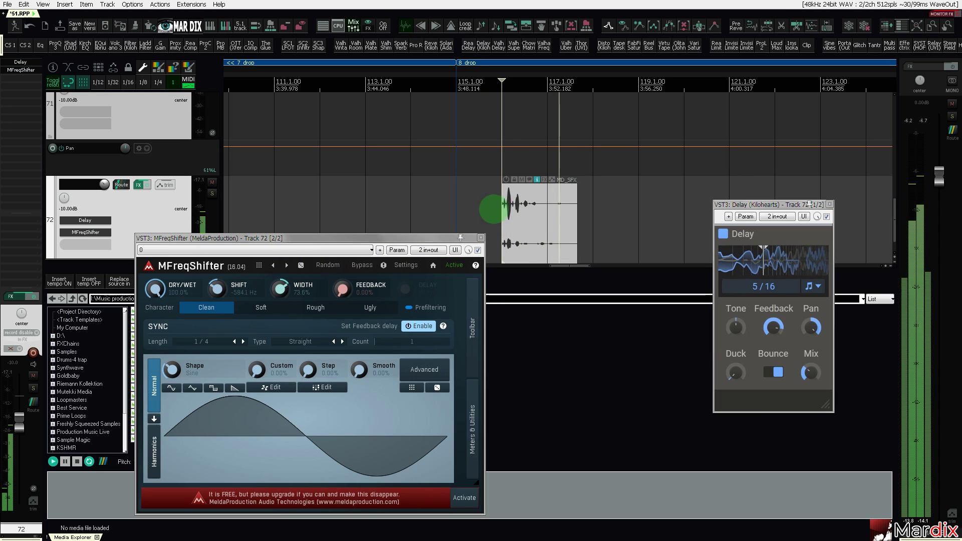
pyautogui.moveTo(216, 288); pyautogui.dragTo(217, 296)
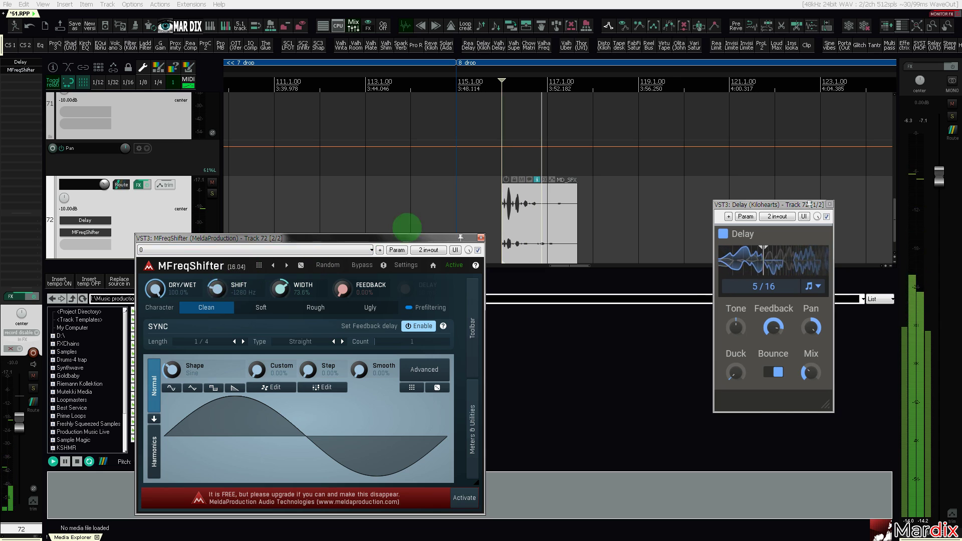
pyautogui.moveTo(427, 238); pyautogui.dragTo(434, 222)
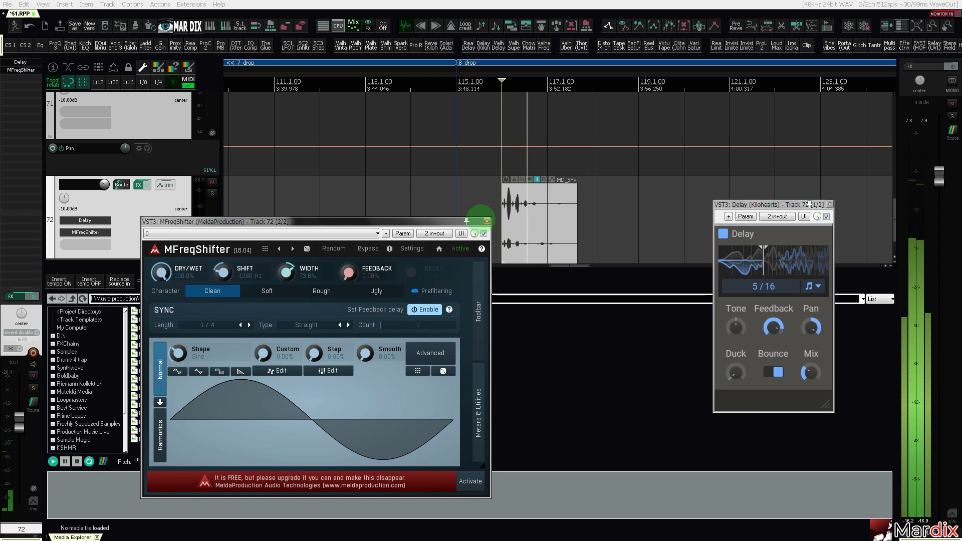
pyautogui.click(486, 221)
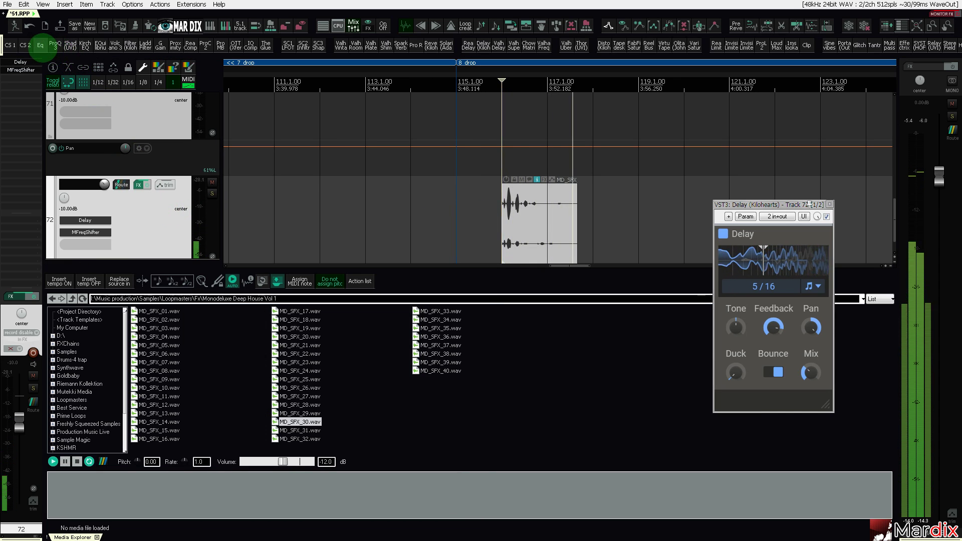
# Add ReaEQ to track 72 and raise its high-pass cutoff to about 568 Hz.
pyautogui.click(42, 46)
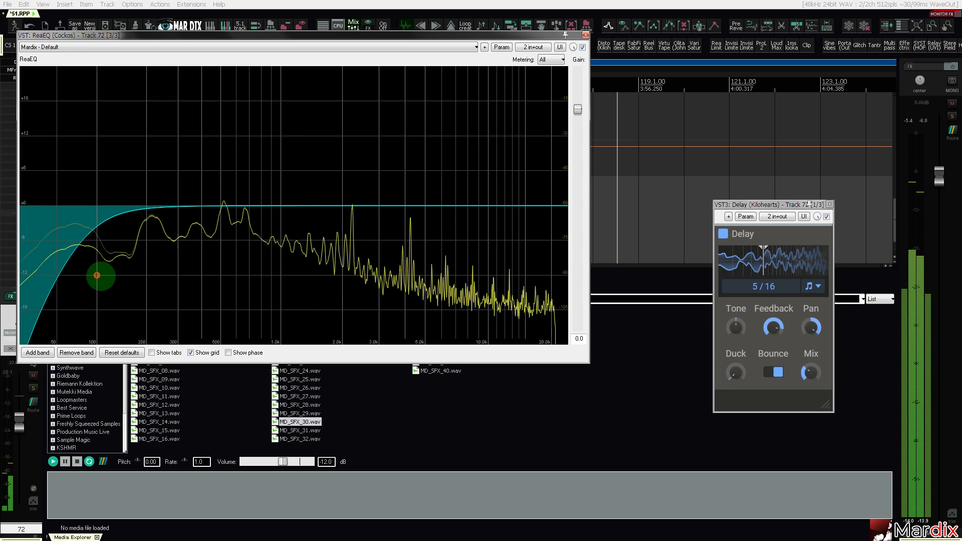
pyautogui.moveTo(98, 274)
pyautogui.moveTo(96, 275); pyautogui.dragTo(231, 275)
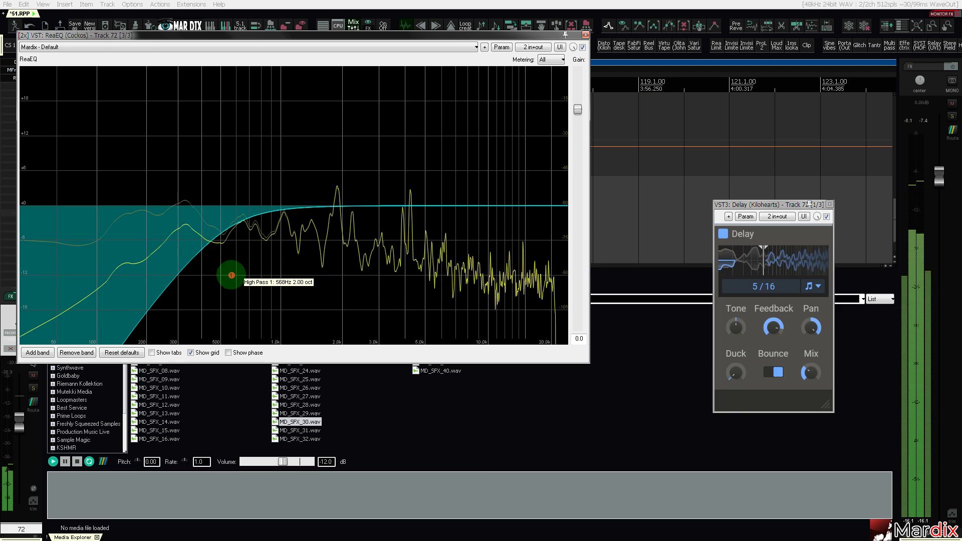
pyautogui.press('Escape')
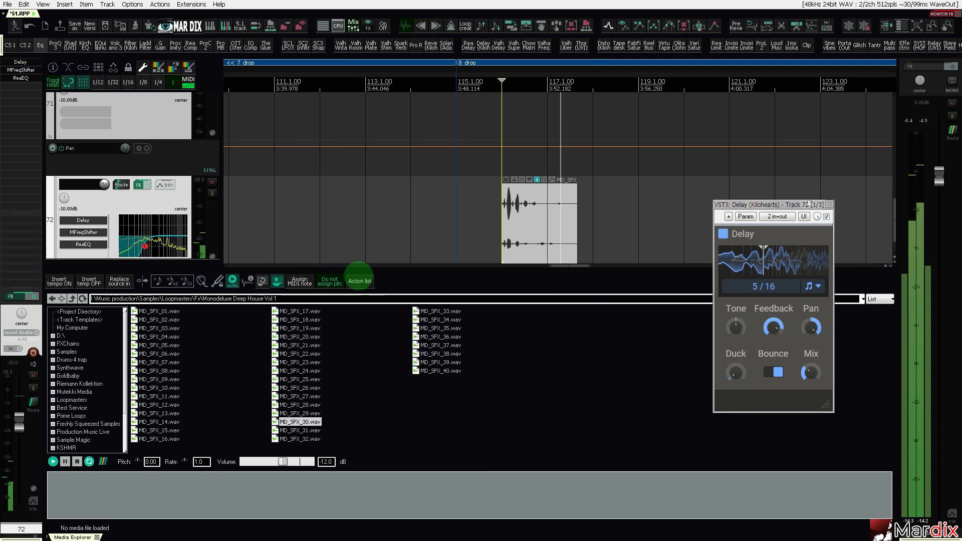
# Play the arrangement from bar 114, just before the 8 drop, to hear the processed effect in context.
pyautogui.scroll(-4, 445, 204)
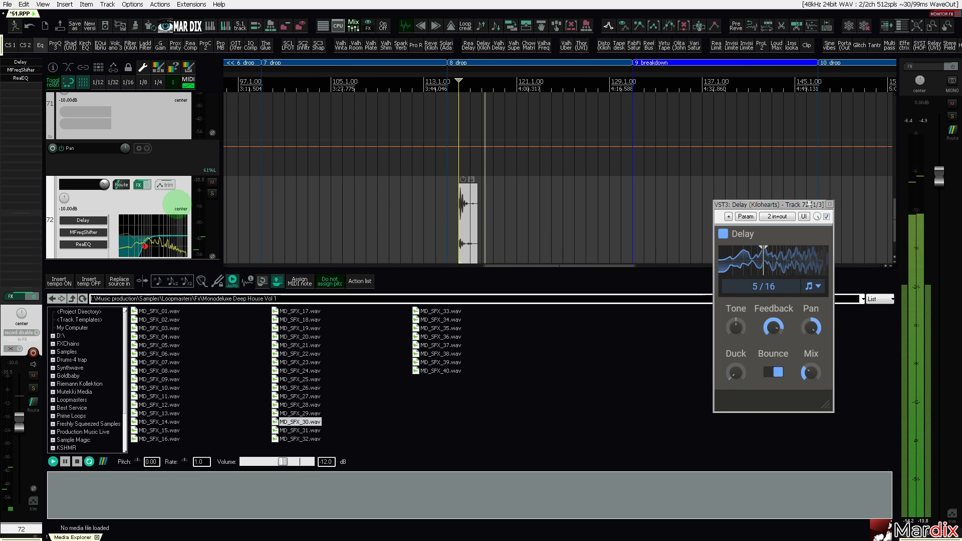
pyautogui.scroll(-8, 176, 204)
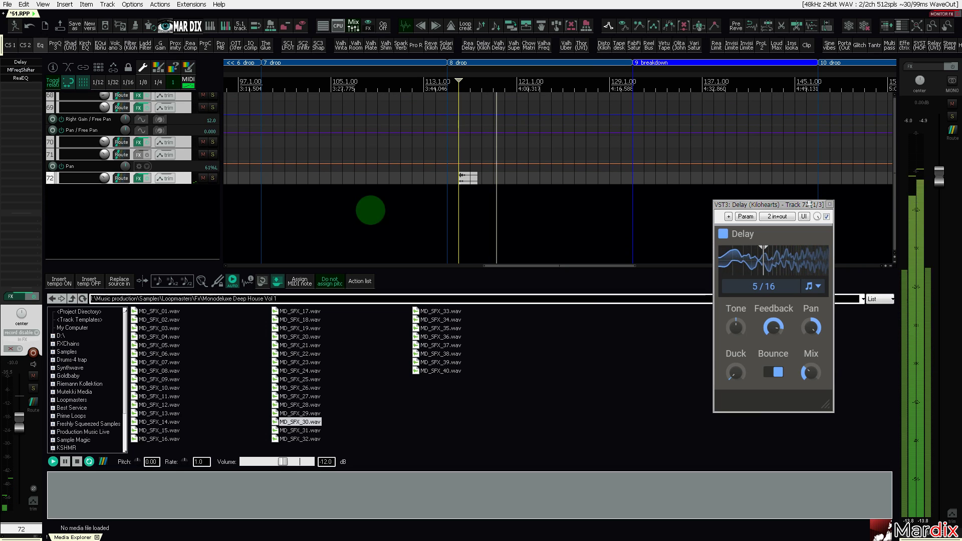
pyautogui.click(435, 179)
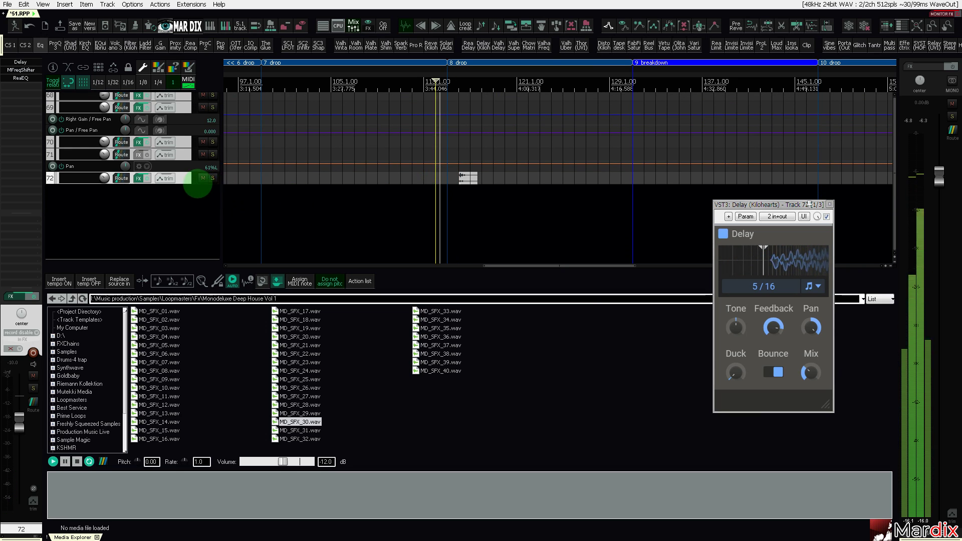
pyautogui.scroll(5, 188, 178)
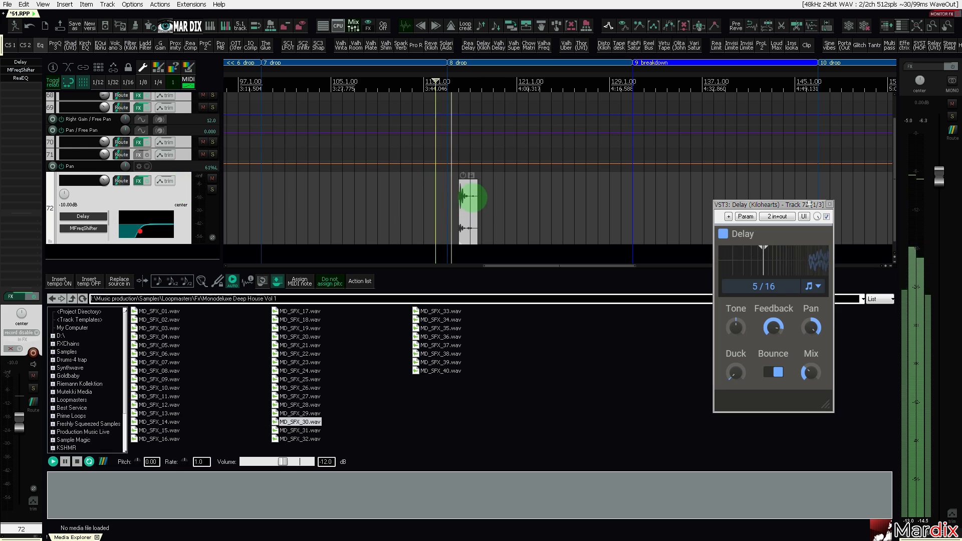
pyautogui.scroll(5, 472, 196)
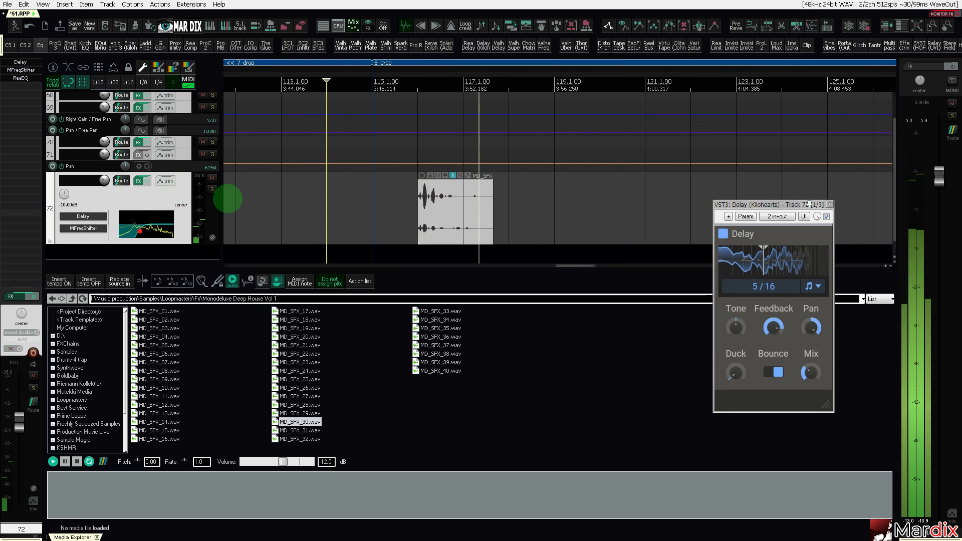
# Replay the track 72 effect from bar 116 and set the MFreqShifter shift to about -973 Hz.
pyautogui.click(400, 200)
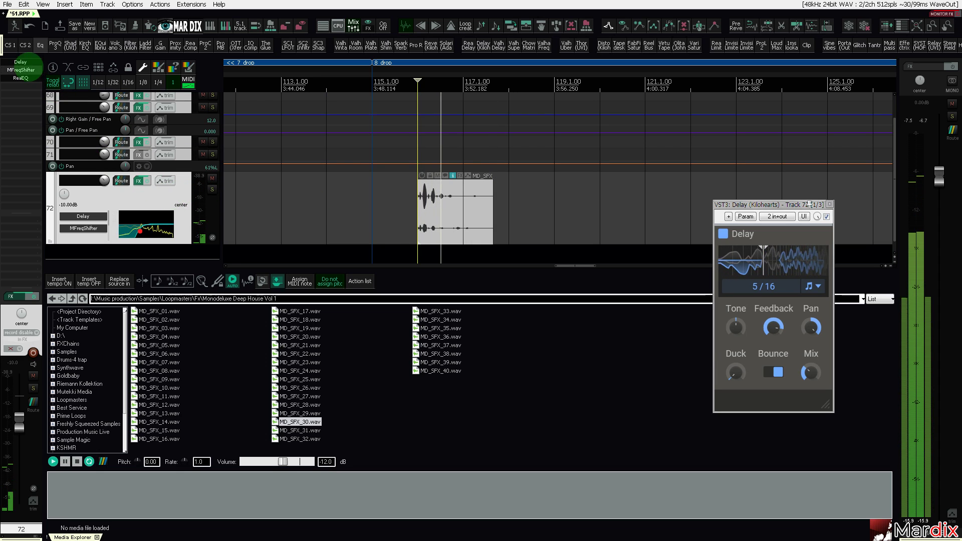
pyautogui.click(20, 69)
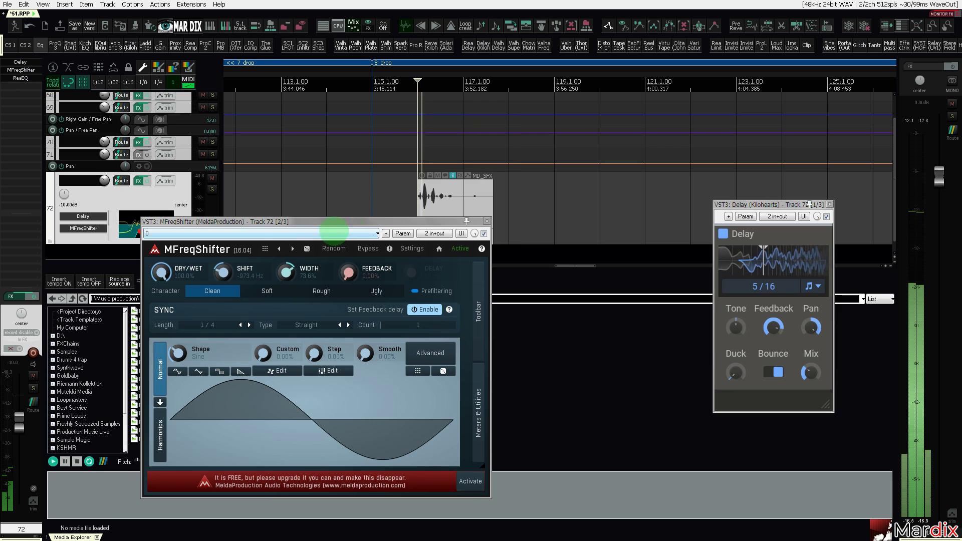
pyautogui.click(487, 221)
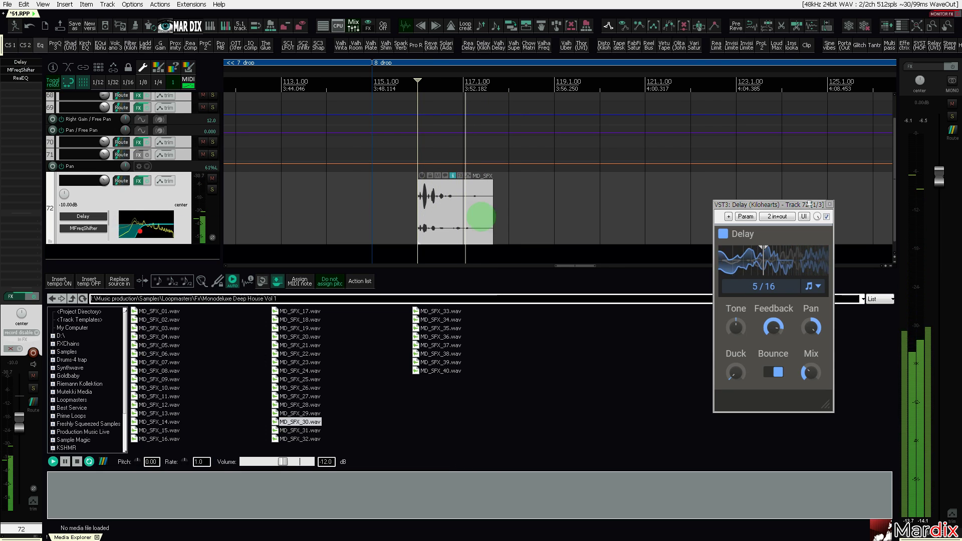
# Copy the MD_SFX_30 item on track 72 to the start of the 9 breakdown and play it there.
pyautogui.scroll(-3, 471, 206)
pyautogui.moveTo(507, 73); pyautogui.dragTo(342, 90)
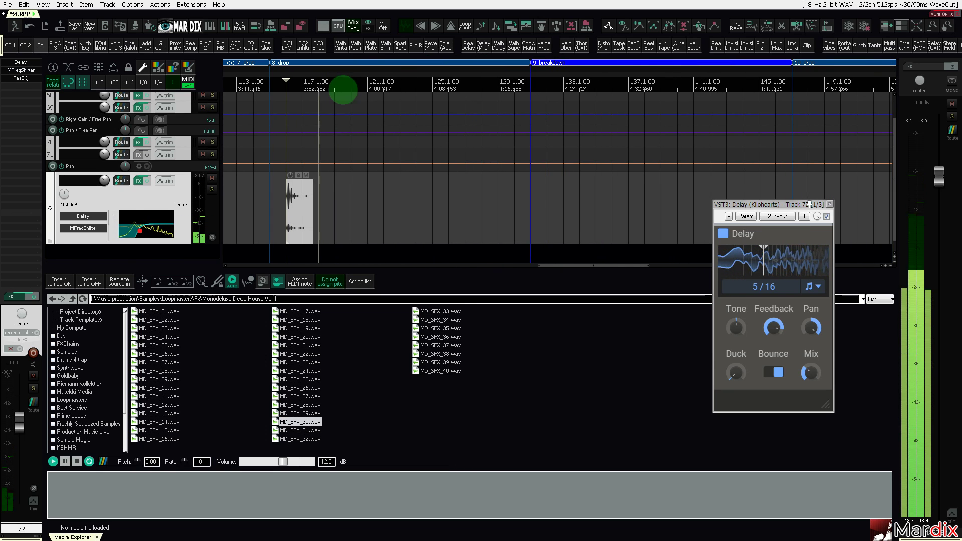
pyautogui.click(303, 195)
pyautogui.moveTo(299, 196)
pyautogui.mouseDown()
pyautogui.moveTo(531, 196)
pyautogui.moveTo(518, 195)
pyautogui.mouseUp()
pyautogui.scroll(-6, 516, 196)
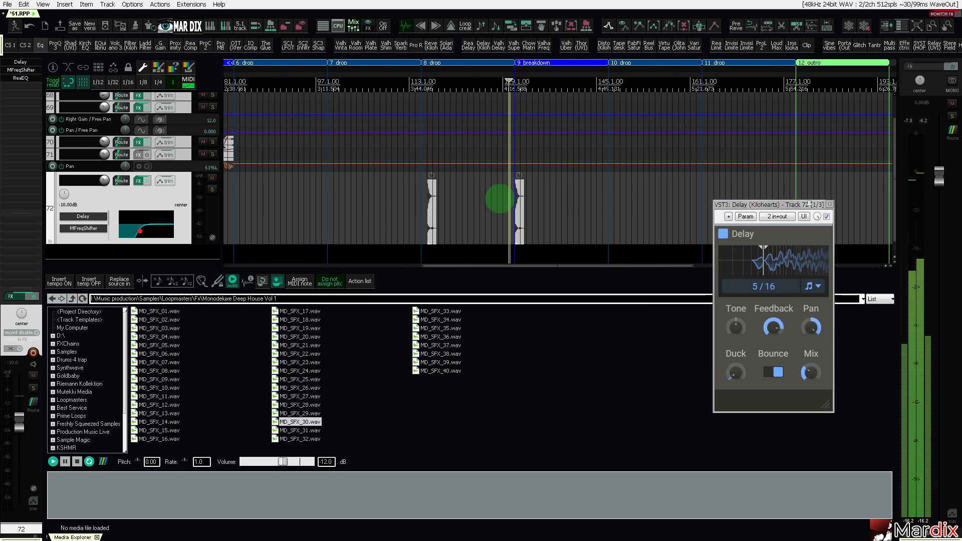
pyautogui.scroll(1, 150, 195)
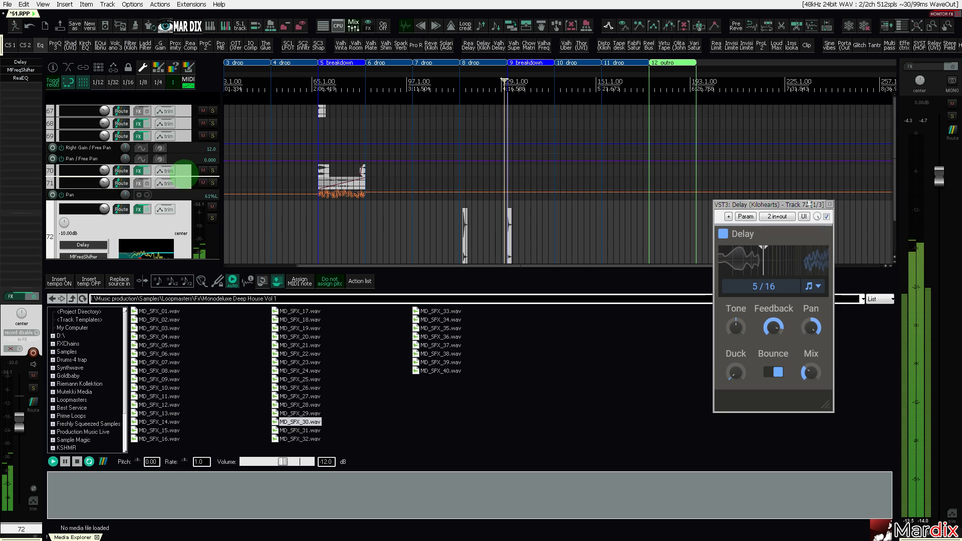
pyautogui.scroll(6, 515, 226)
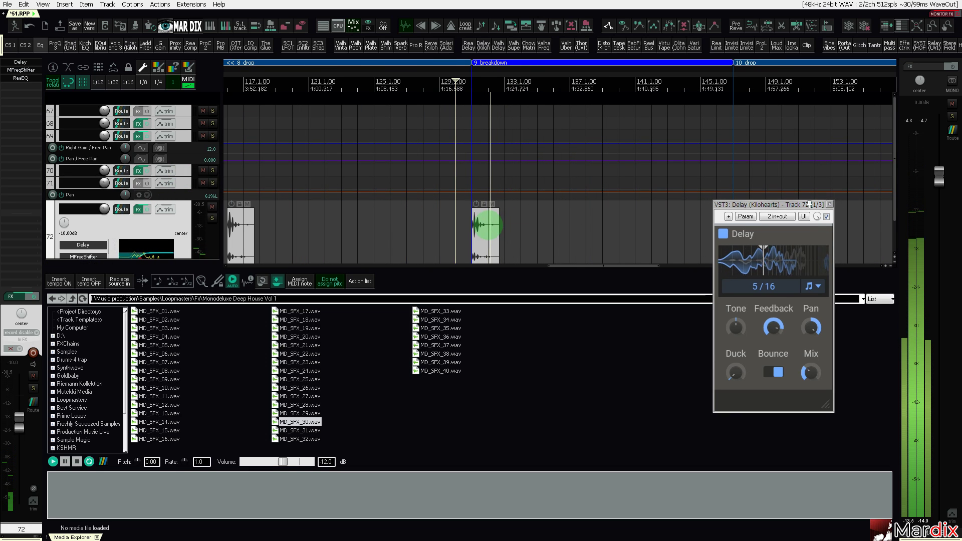
pyautogui.click(488, 225)
# Play the transition from bar 146, just before the 10 drop, and close the Delay plug-in window.
pyautogui.moveTo(563, 72); pyautogui.dragTo(448, 71)
pyautogui.click(530, 87)
pyautogui.scroll(-3, 527, 113)
pyautogui.click(554, 91)
pyautogui.scroll(5, 591, 116)
pyautogui.click(550, 91)
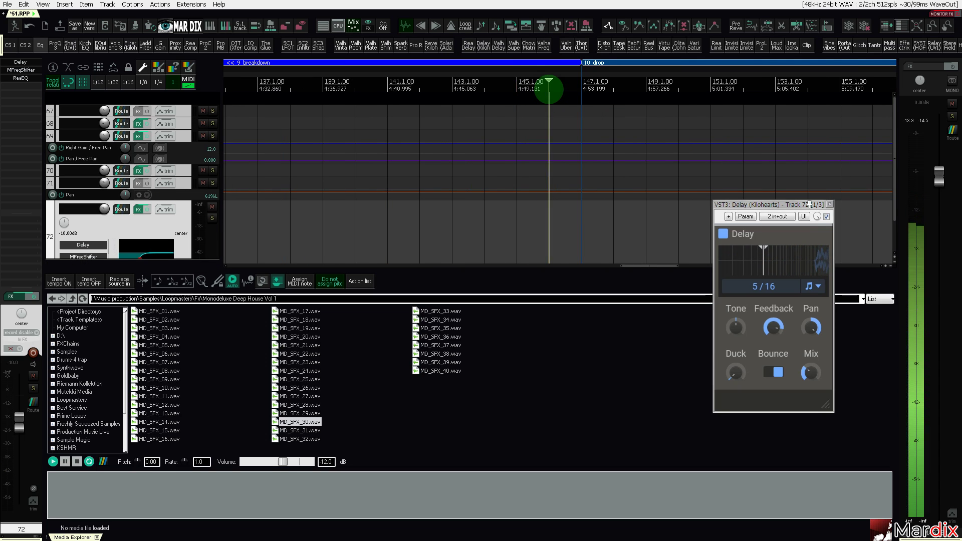
pyautogui.press('F11')
pyautogui.press('F11')
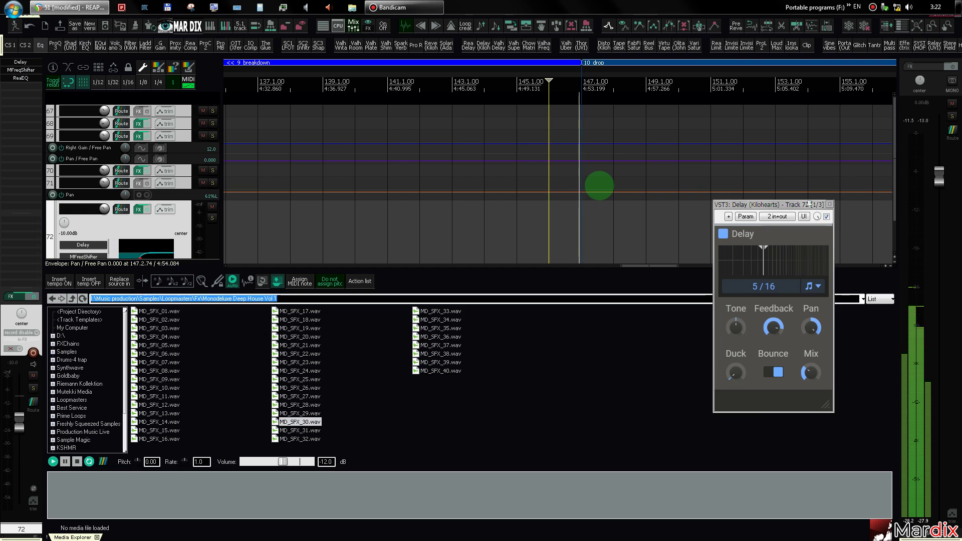
pyautogui.scroll(-4, 566, 148)
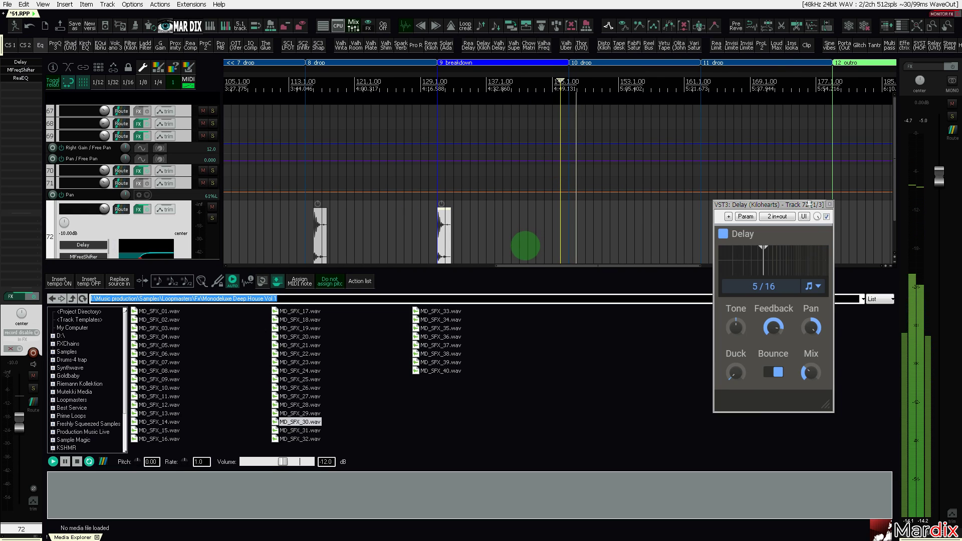
pyautogui.press('Escape')
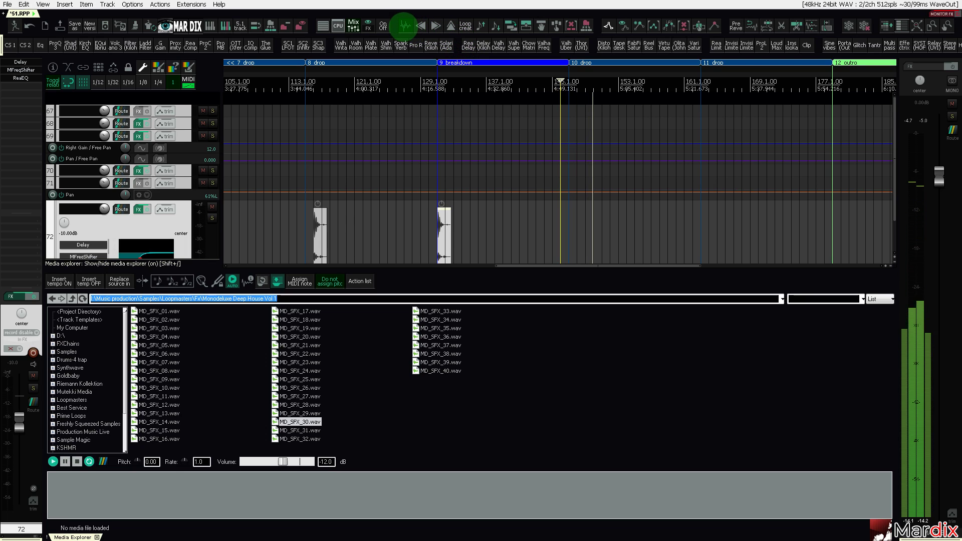
# Audition MD_SFX_31.wav through MD_SFX_34.wav and insert MD_SFX_34.wav on a new track 73 at bar 148, inside the 10 drop.
pyautogui.click(314, 429)
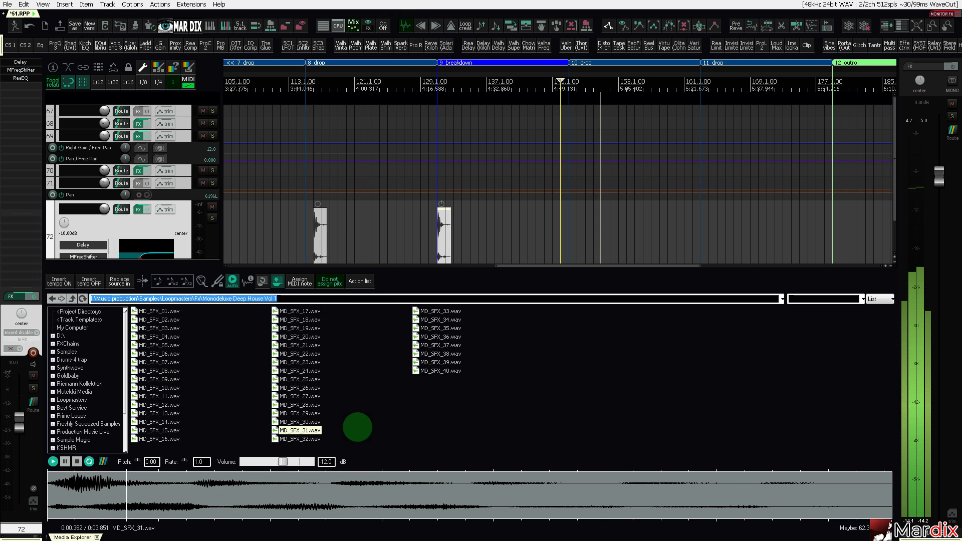
pyautogui.press('Down')
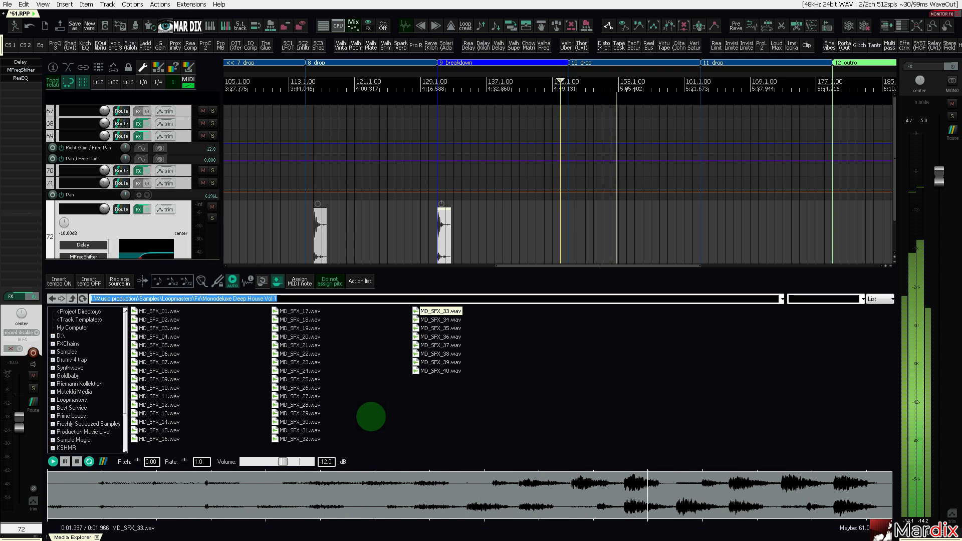
pyautogui.press('Down')
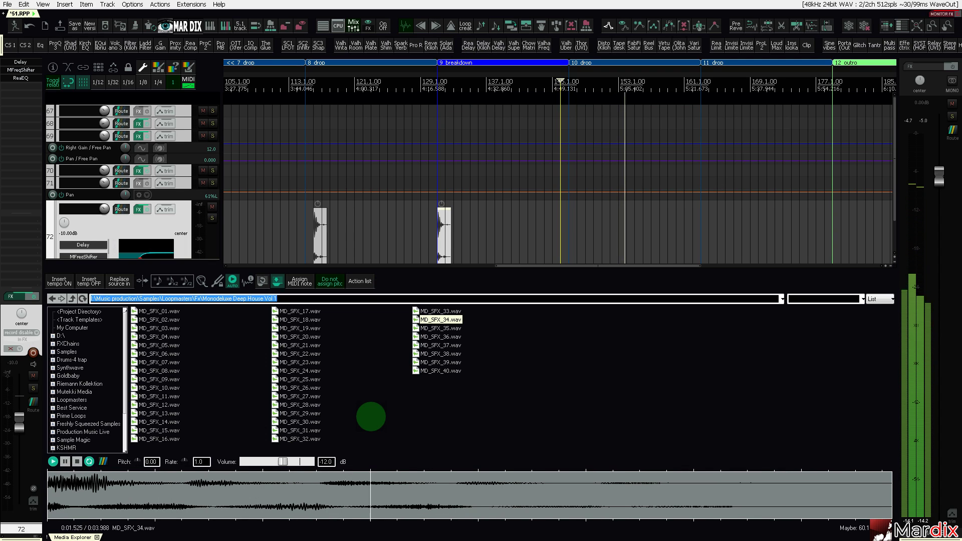
pyautogui.scroll(-2, 178, 220)
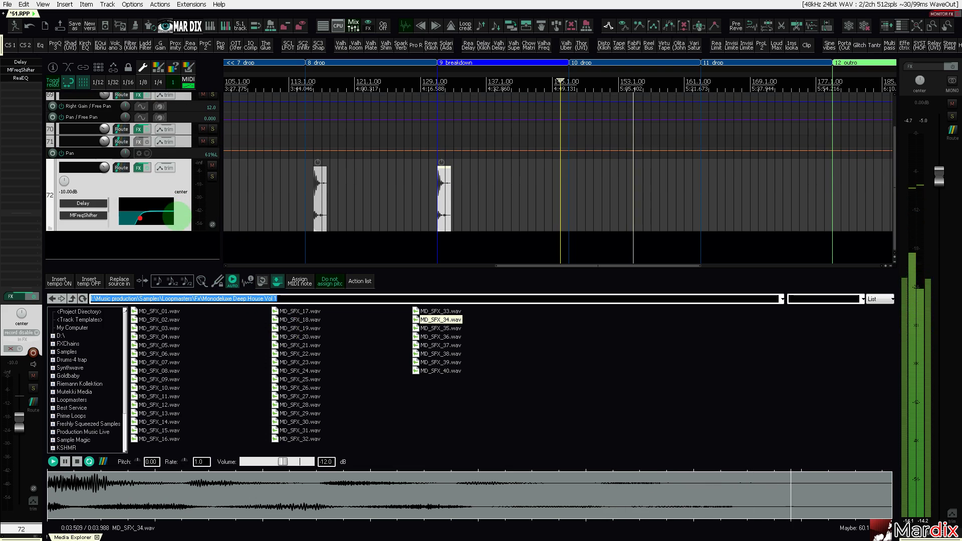
pyautogui.moveTo(435, 319); pyautogui.dragTo(580, 252)
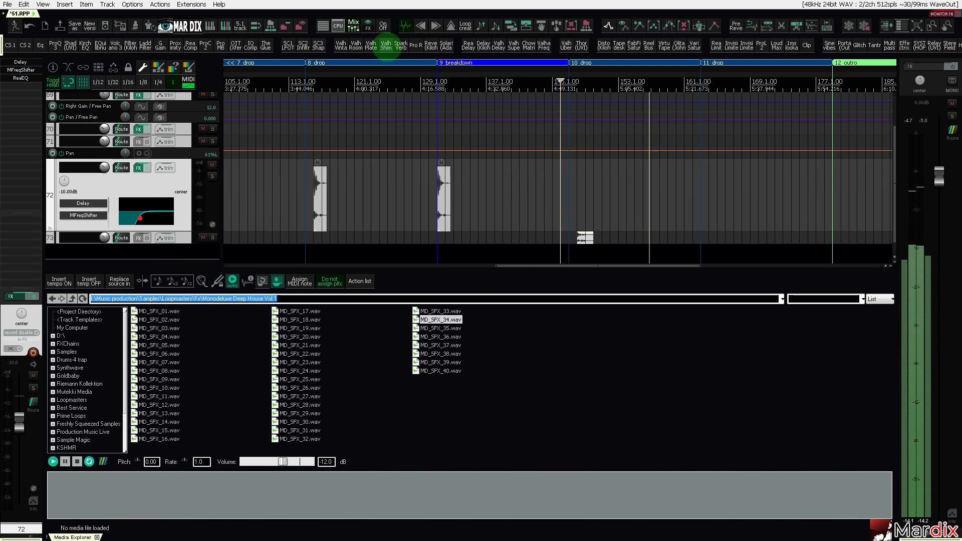
# Move the MD_SFX_34 item on track 73 to the start of the 10 drop.
pyautogui.scroll(-1, 177, 157)
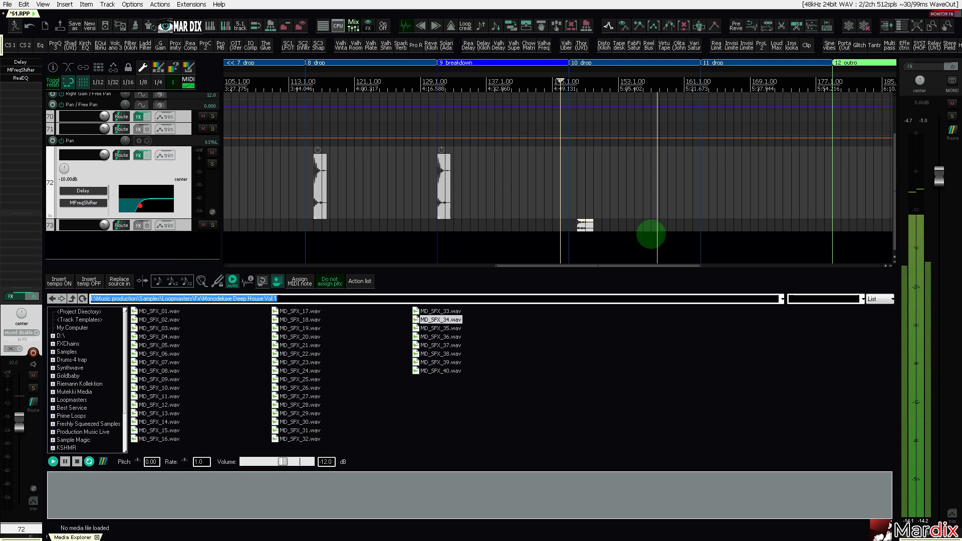
pyautogui.click(618, 229)
pyautogui.press('`')
pyautogui.scroll(4, 619, 230)
pyautogui.click(492, 231)
pyautogui.moveTo(492, 230); pyautogui.dragTo(454, 235)
pyautogui.scroll(-3, 454, 236)
# Set the MD_SFX_34 item's stretch mode to Rubber Band Library, stretch it across the whole 10 drop and play into it.
pyautogui.doubleClick(453, 235)
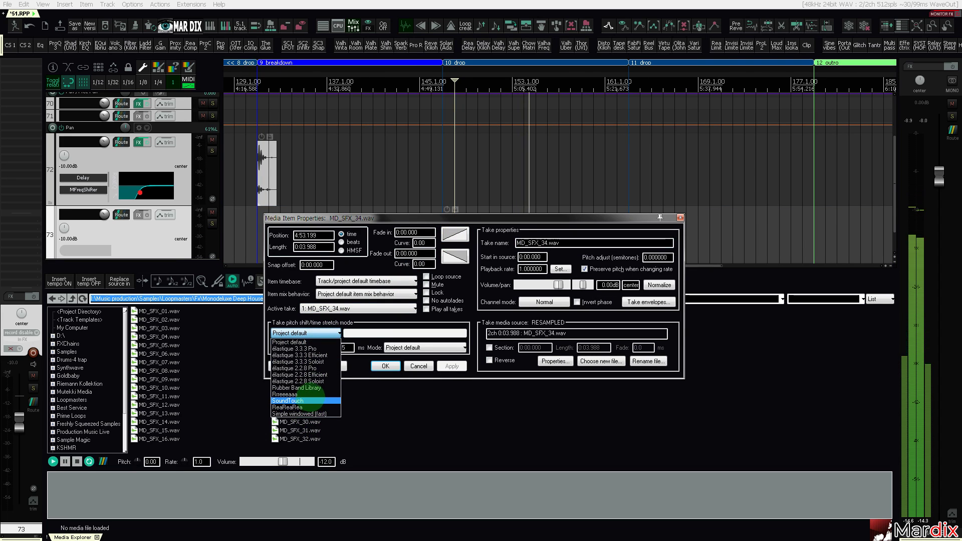
pyautogui.click(328, 387)
pyautogui.click(386, 366)
pyautogui.moveTo(470, 233); pyautogui.dragTo(628, 241)
pyautogui.click(430, 226)
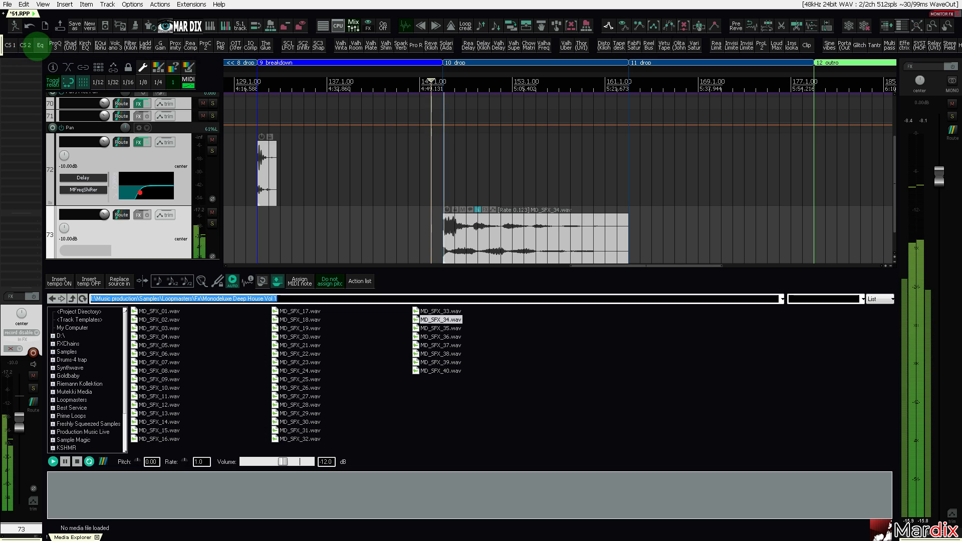
# Add ReaEQ to track 73 and raise its high-pass filter frequency.
pyautogui.click(38, 46)
pyautogui.moveTo(96, 275); pyautogui.dragTo(291, 276)
pyautogui.press('Escape')
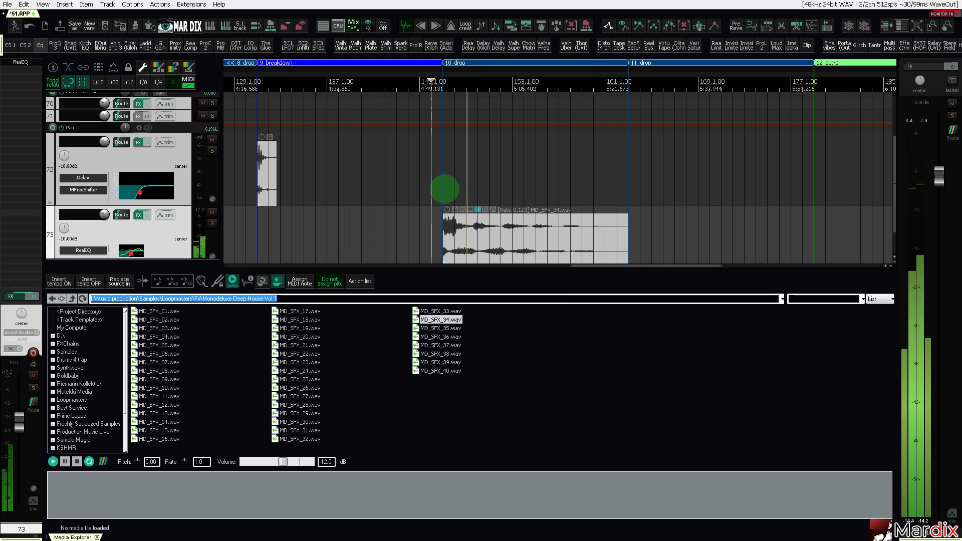
# Solo track 73 and listen to the stretched effect from the start of the 10 drop.
pyautogui.scroll(4, 438, 203)
pyautogui.click(464, 197)
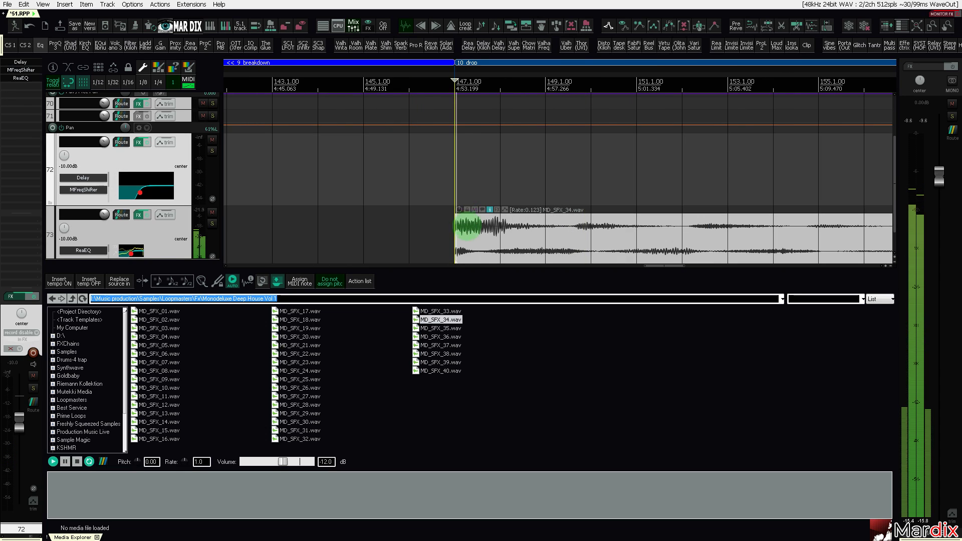
pyautogui.click(467, 226)
pyautogui.click(212, 224)
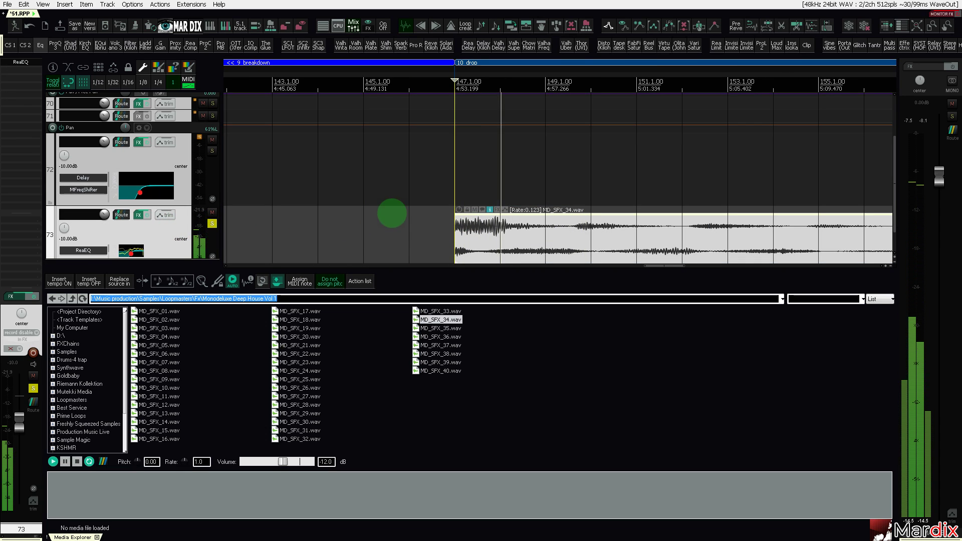
pyautogui.scroll(-4, 389, 221)
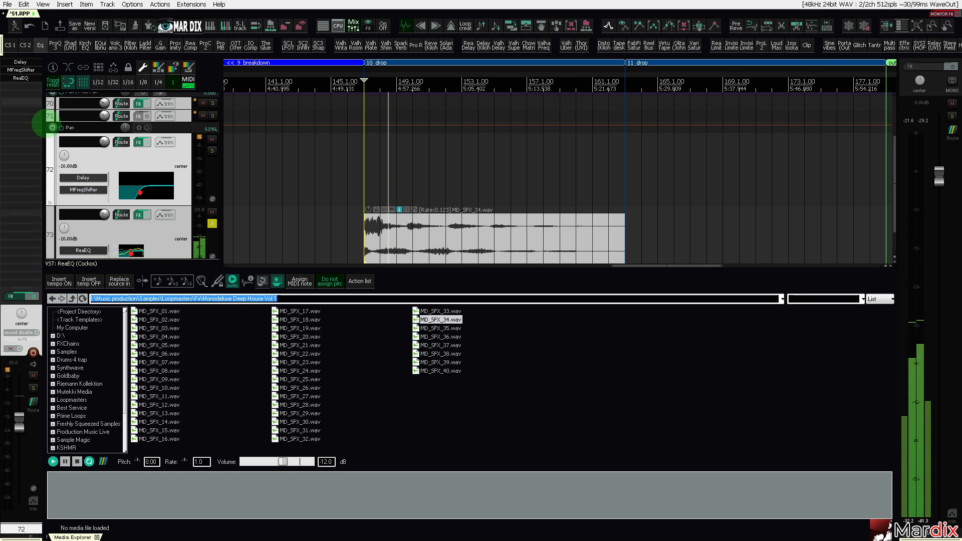
# Set track 73's ReaEQ high-pass to 455 Hz, add a low-pass band at 1124 Hz, and unsolo the track.
pyautogui.click(102, 225)
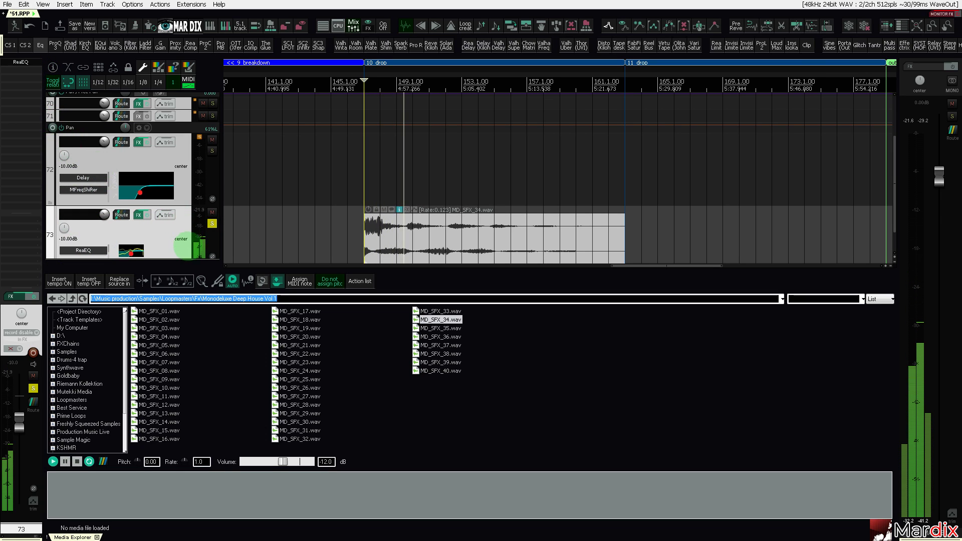
pyautogui.click(20, 62)
pyautogui.moveTo(290, 275); pyautogui.dragTo(213, 276)
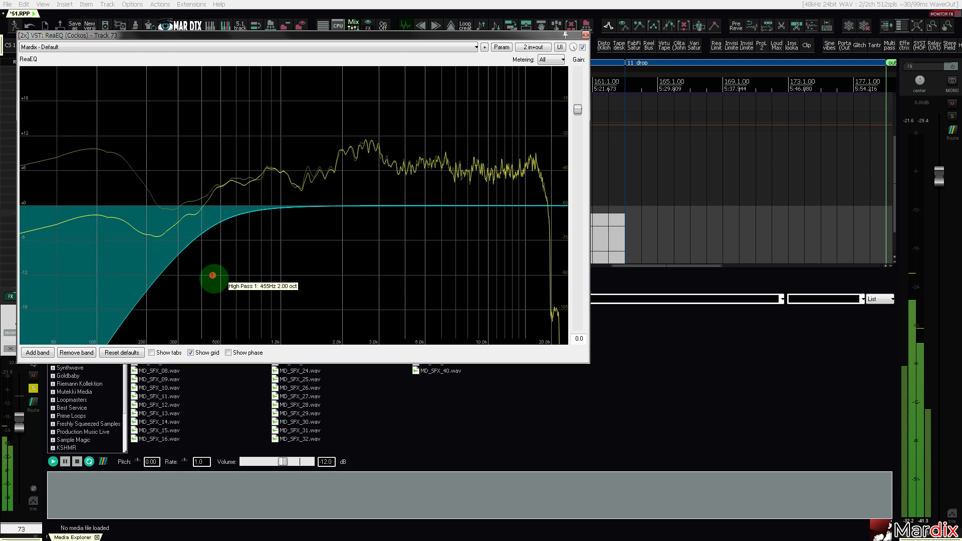
pyautogui.doubleClick(552, 332)
pyautogui.moveTo(552, 331); pyautogui.dragTo(291, 275)
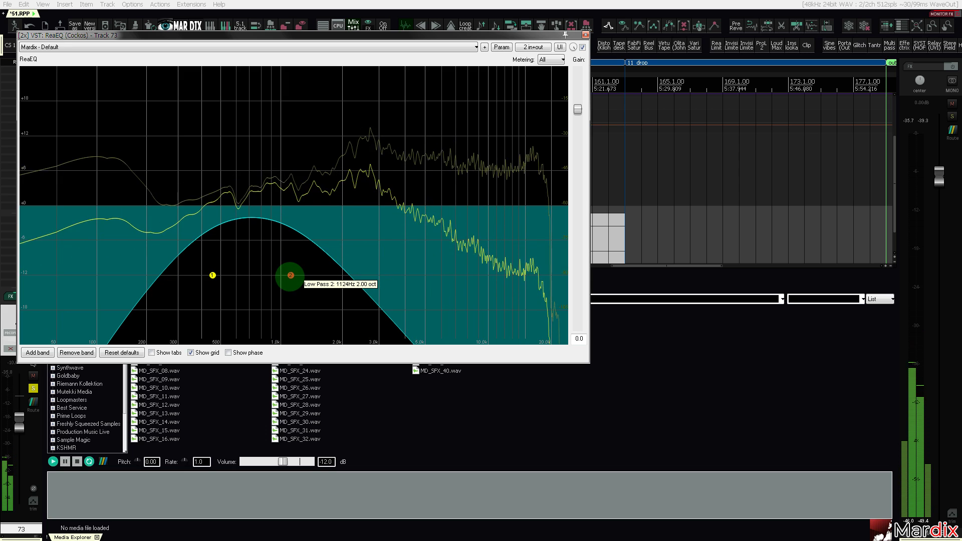
pyautogui.press('Escape')
pyautogui.click(213, 224)
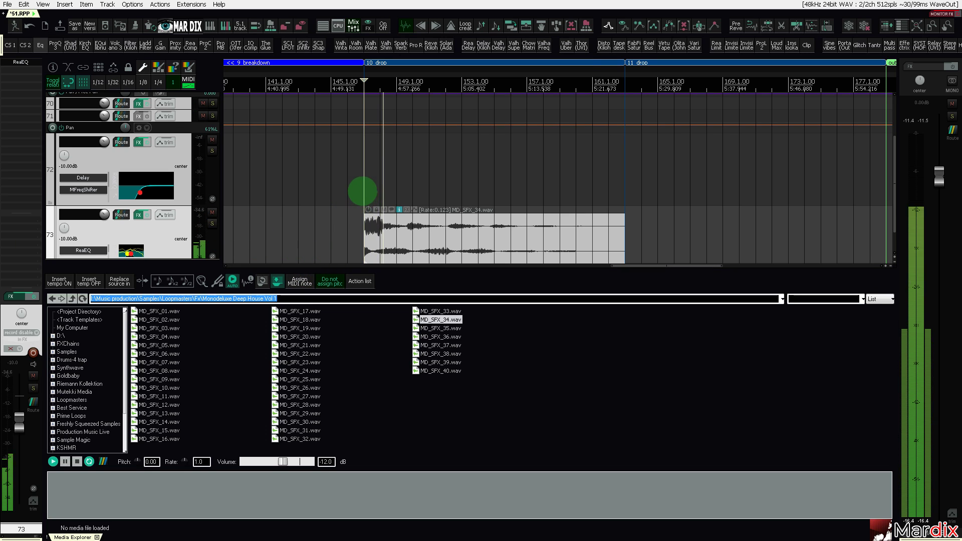
# Try track 73 panned 100% right while playing the 10 drop, and reset its pan to center.
pyautogui.click(394, 235)
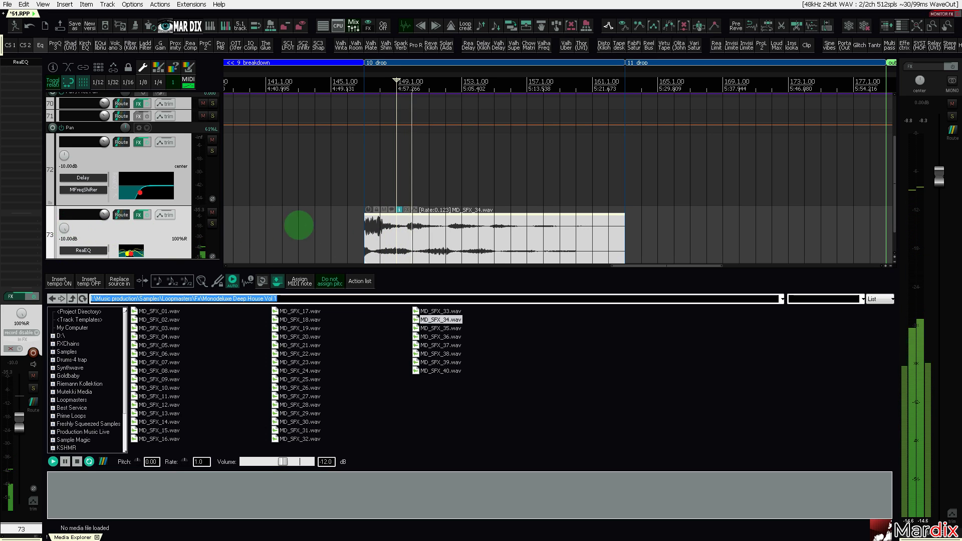
pyautogui.click(349, 201)
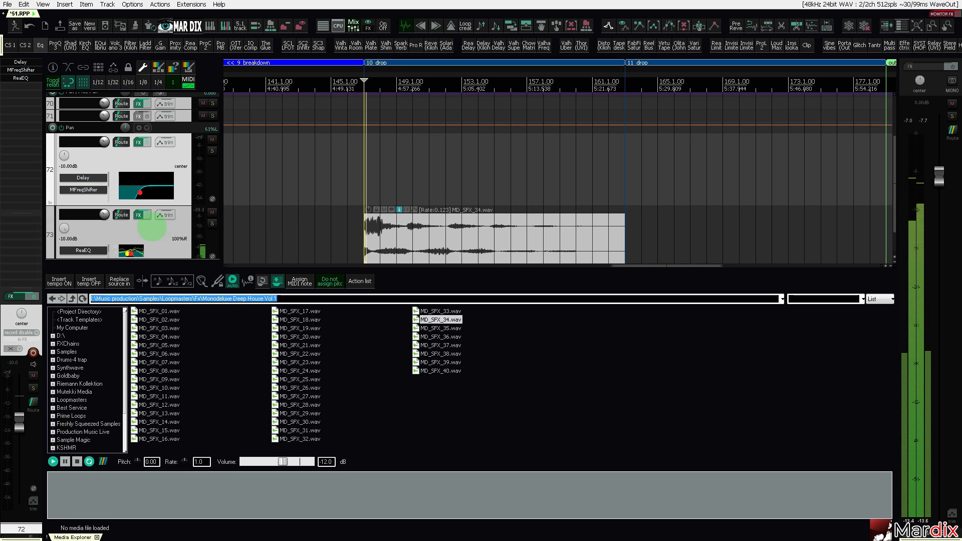
pyautogui.click(152, 226)
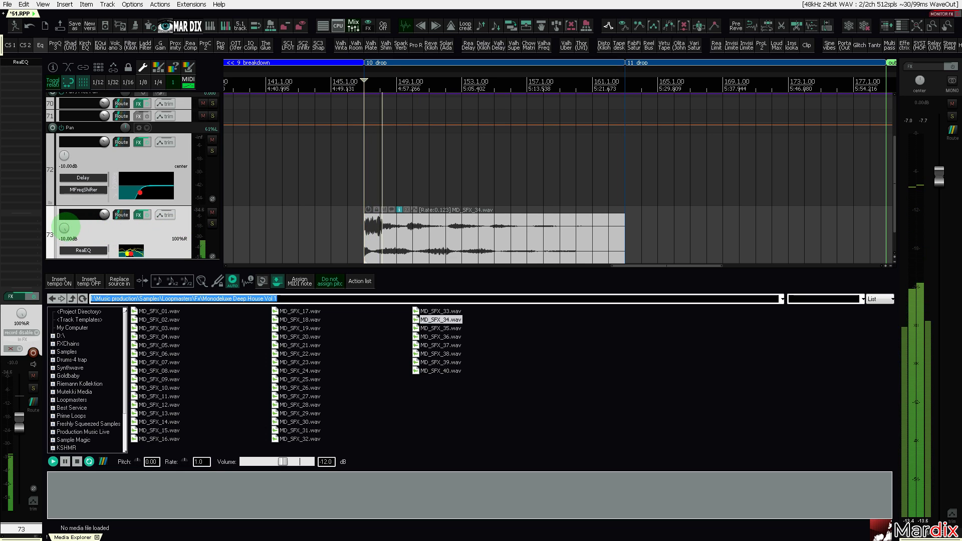
pyautogui.doubleClick(64, 228)
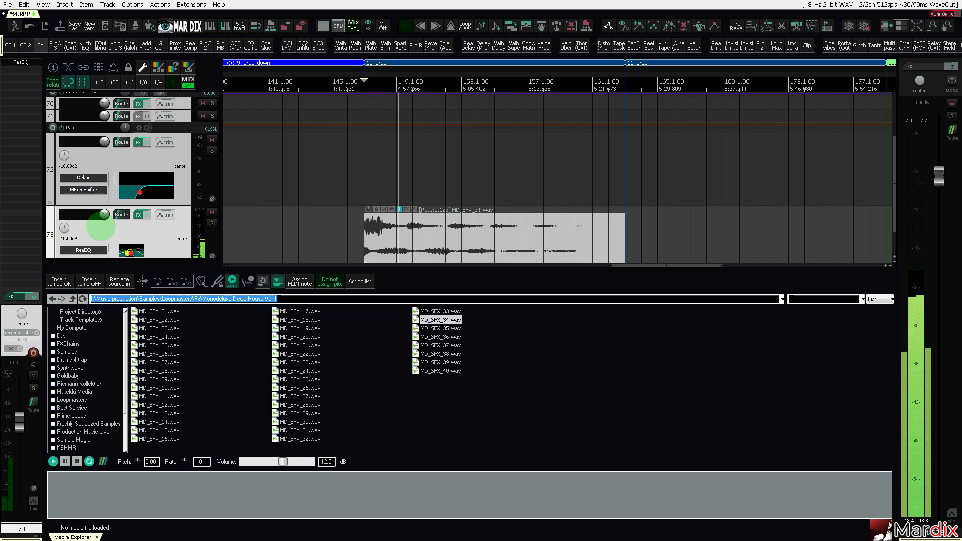
# Add the Stereo Field Manipulator to track 73 and set Rotate to -50.0 while replaying the 10 drop.
pyautogui.click(950, 44)
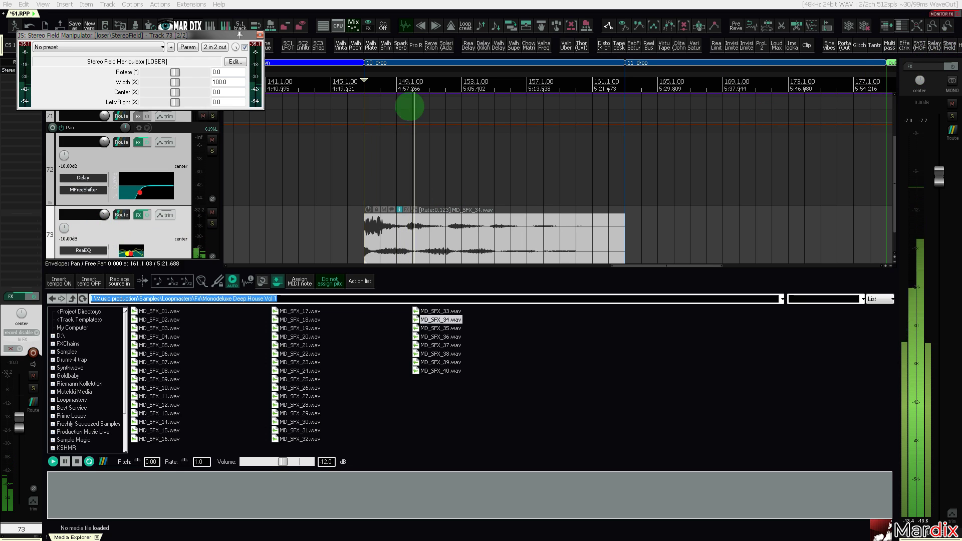
pyautogui.moveTo(170, 72); pyautogui.dragTo(164, 72)
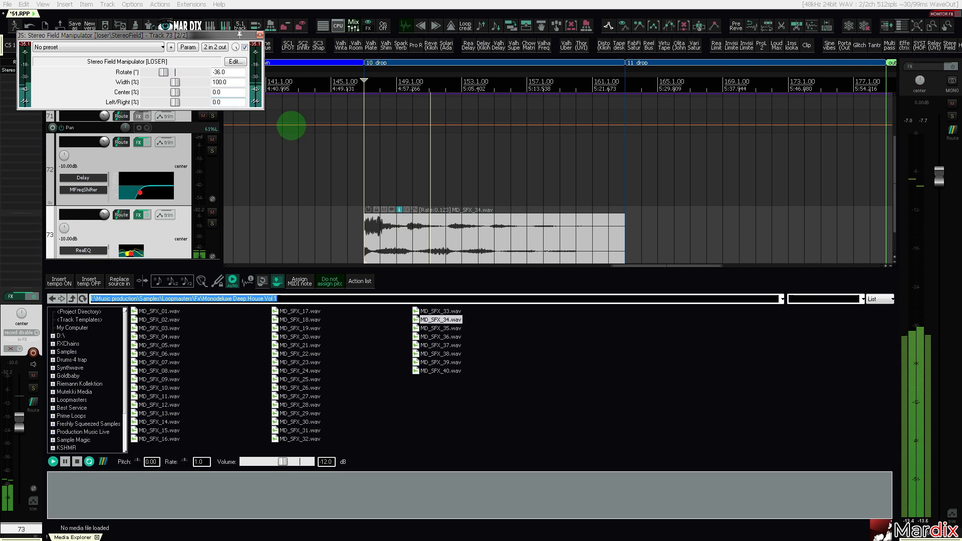
pyautogui.click(374, 165)
pyautogui.moveTo(197, 36); pyautogui.dragTo(263, 150)
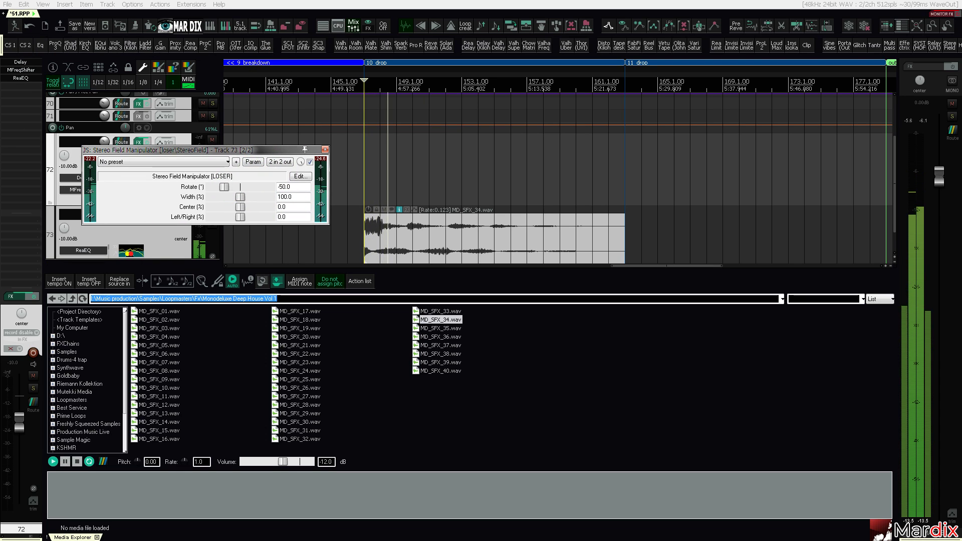
pyautogui.click(325, 149)
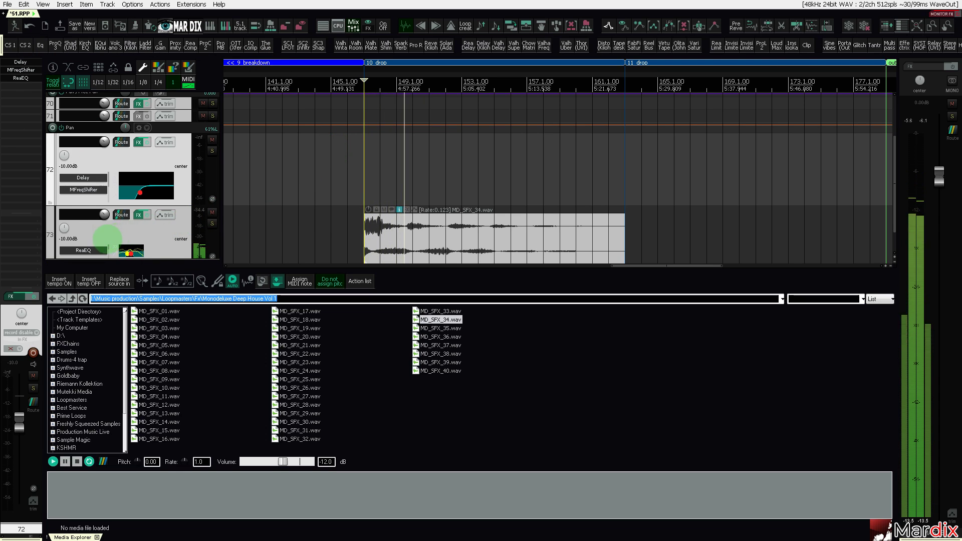
# Raise the low-pass frequency in track 73's ReaEQ and close the plug-in window.
pyautogui.click(95, 250)
pyautogui.moveTo(294, 274); pyautogui.dragTo(372, 275)
pyautogui.press('Escape')
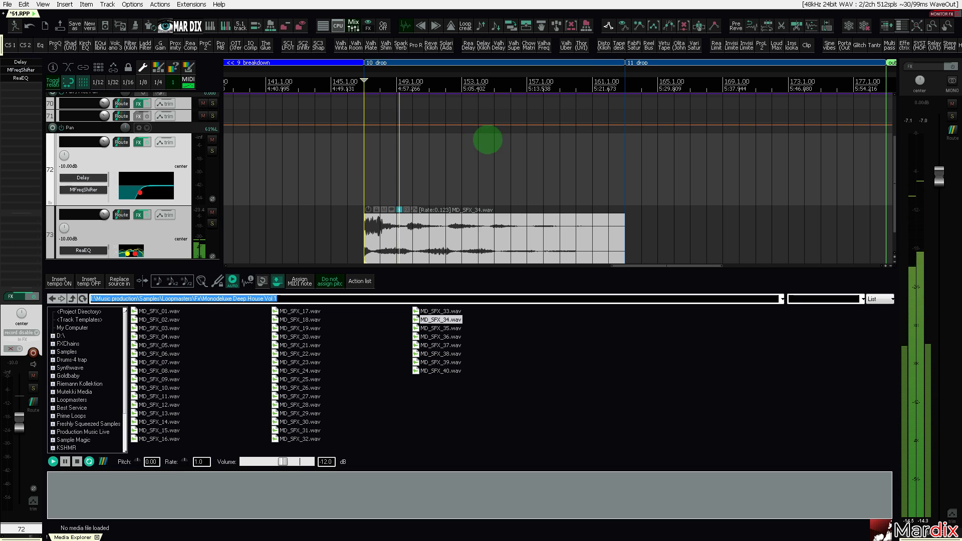
# Hide the Media Explorer and give the MD_SFX_34 item a fade-out of about one bar at the end of the 10 drop.
pyautogui.hotkey('ctrl', 'alt', 'x')
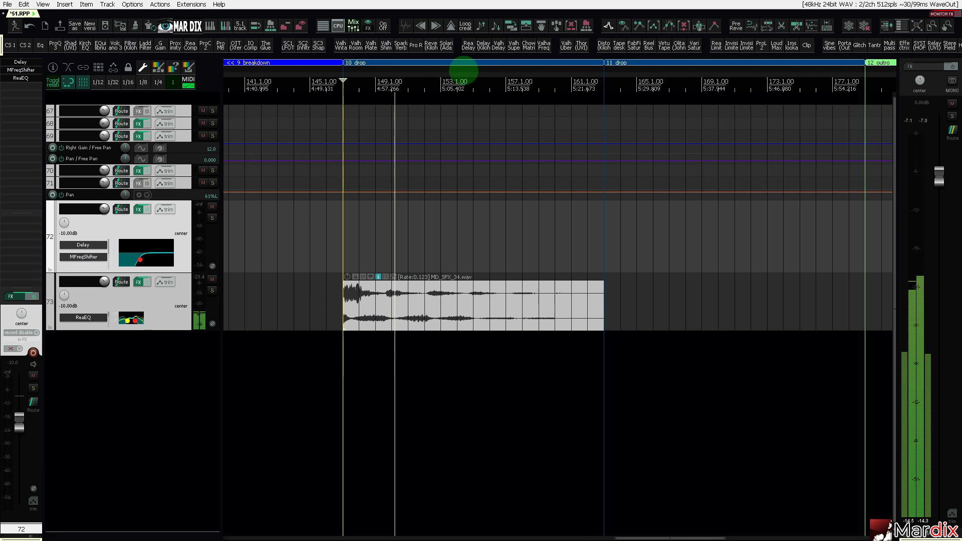
pyautogui.moveTo(491, 70); pyautogui.dragTo(442, 80)
pyautogui.scroll(-3, 440, 153)
pyautogui.click(563, 361)
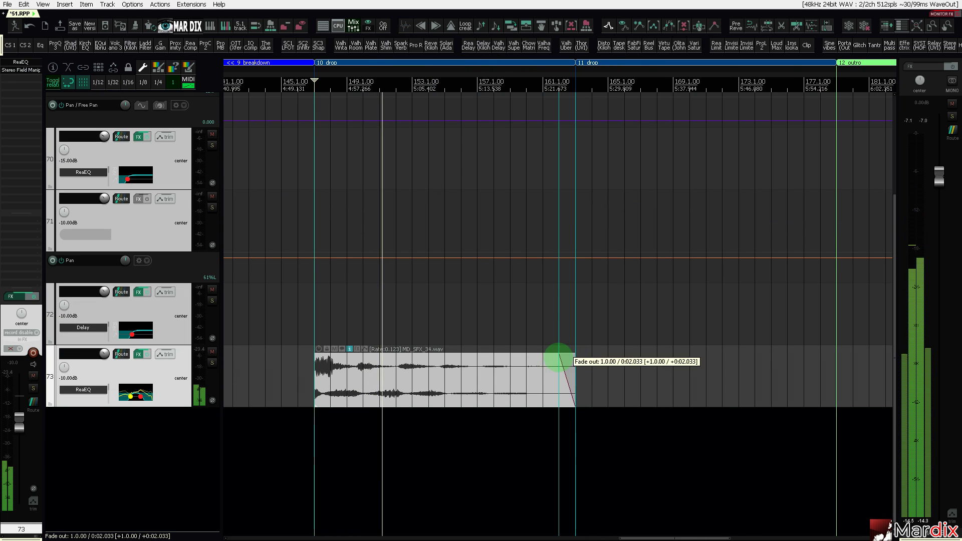
pyautogui.scroll(-6, 524, 338)
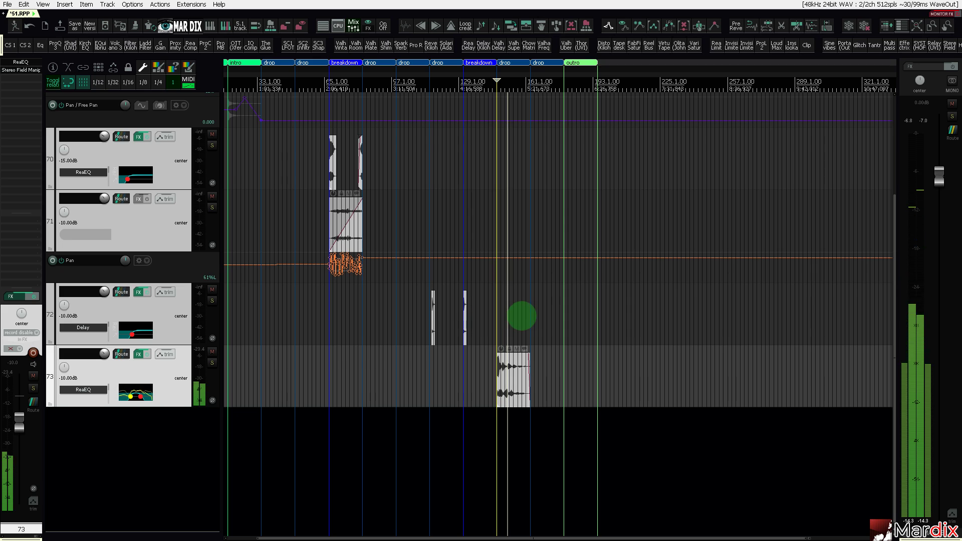
pyautogui.press('`')
pyautogui.scroll(-2, 516, 315)
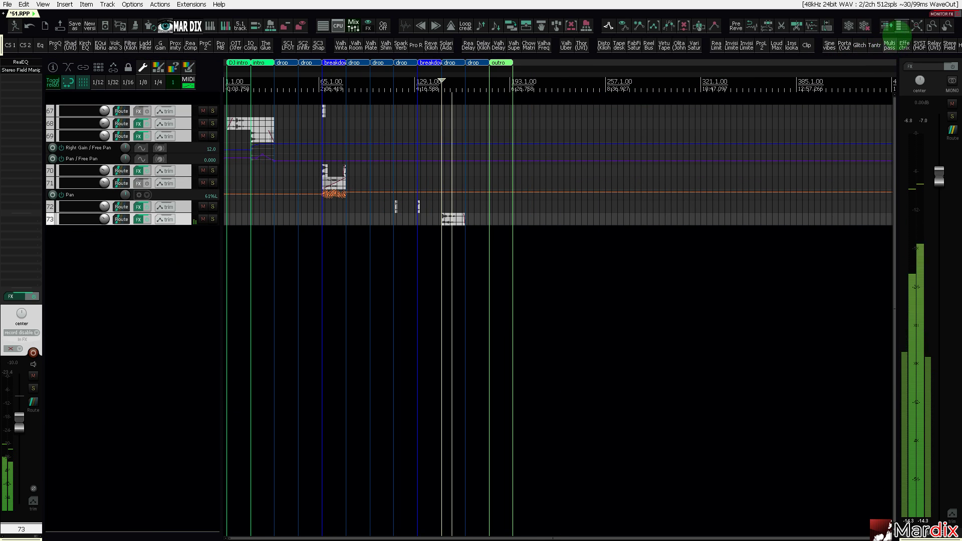
# Show all project tracks and look through the full arrangement from the effect tracks up to the drums.
pyautogui.click(901, 24)
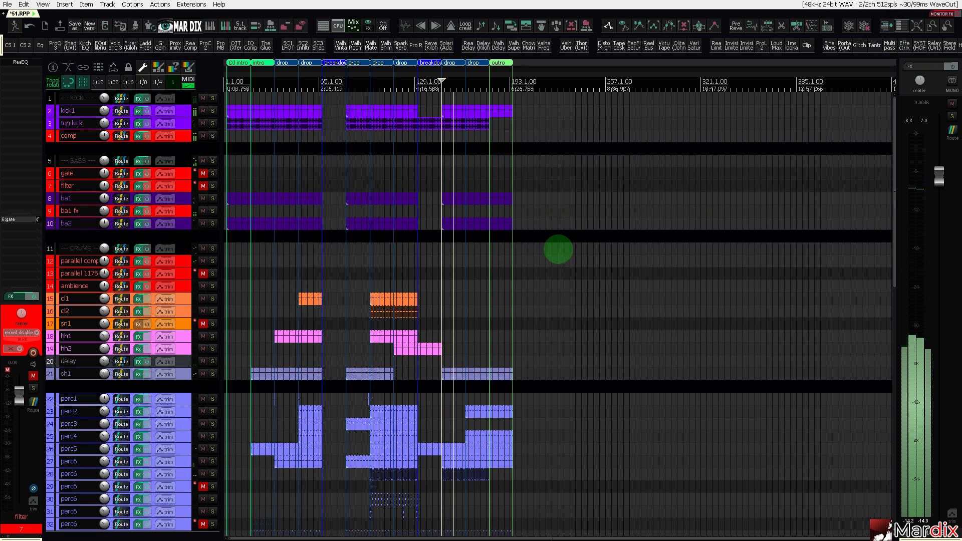
pyautogui.scroll(2, 558, 250)
pyautogui.scroll(-10, 175, 274)
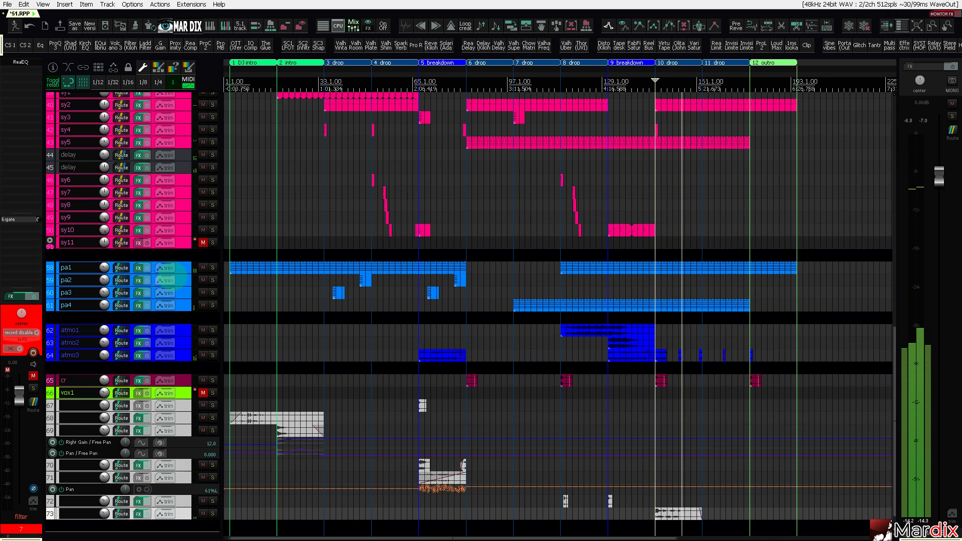
pyautogui.scroll(-1, 174, 276)
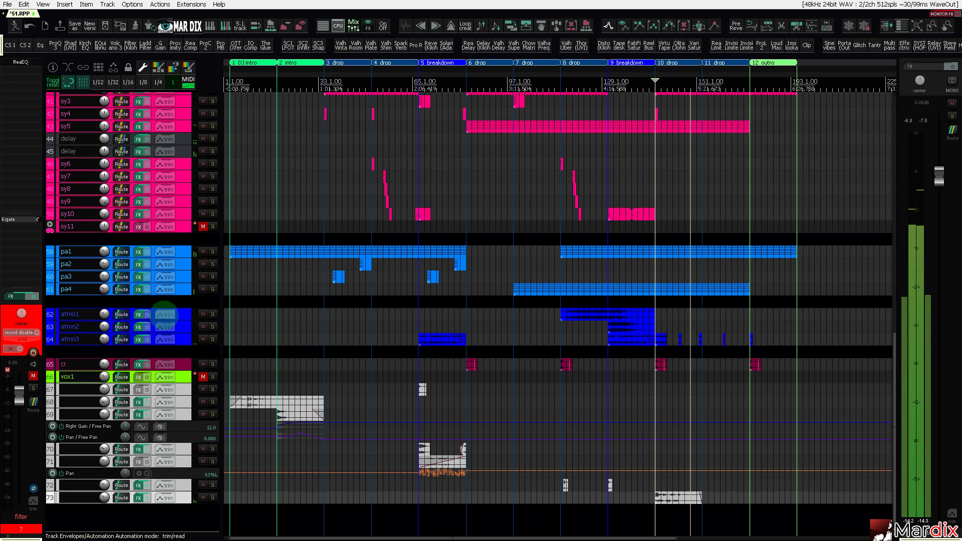
pyautogui.moveTo(176, 351); pyautogui.dragTo(175, 350)
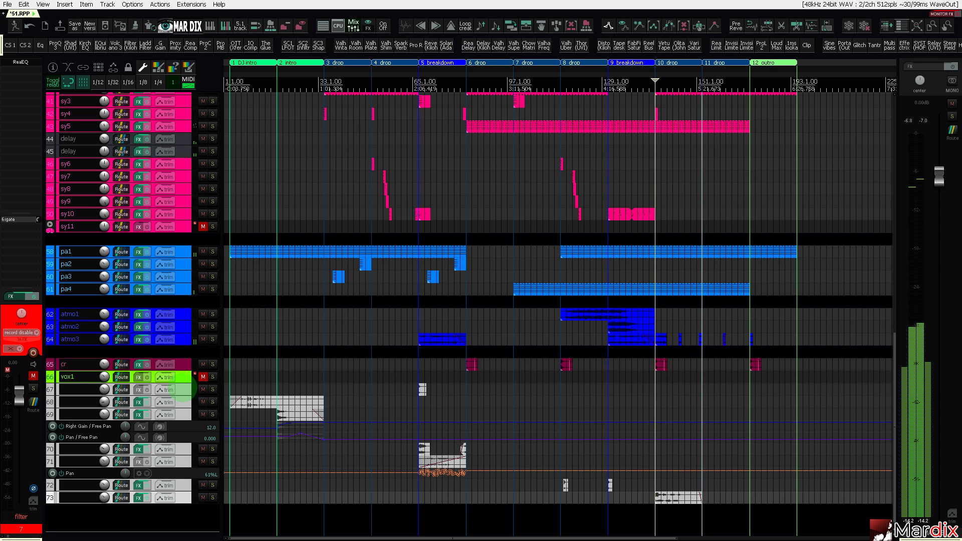
pyautogui.scroll(5, 181, 396)
pyautogui.scroll(5, 182, 387)
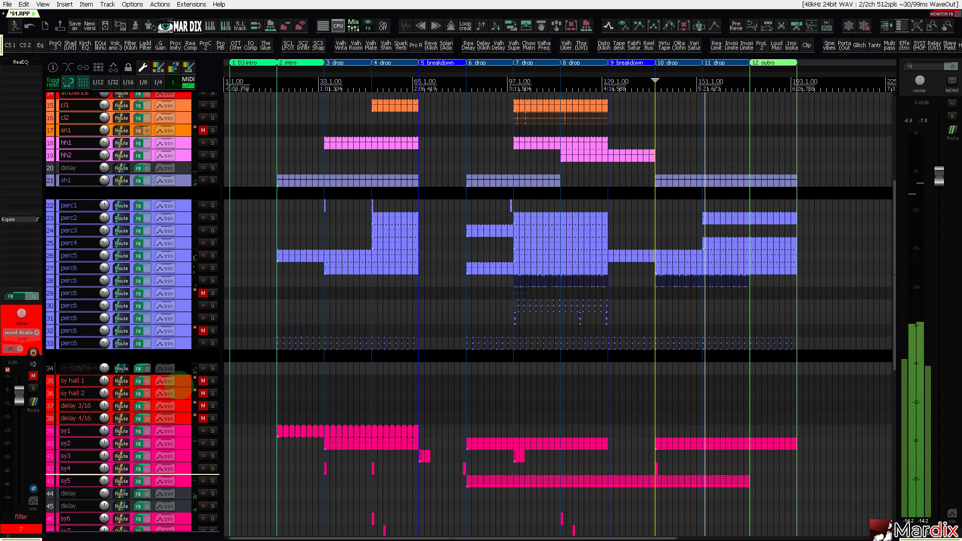
pyautogui.scroll(3, 180, 385)
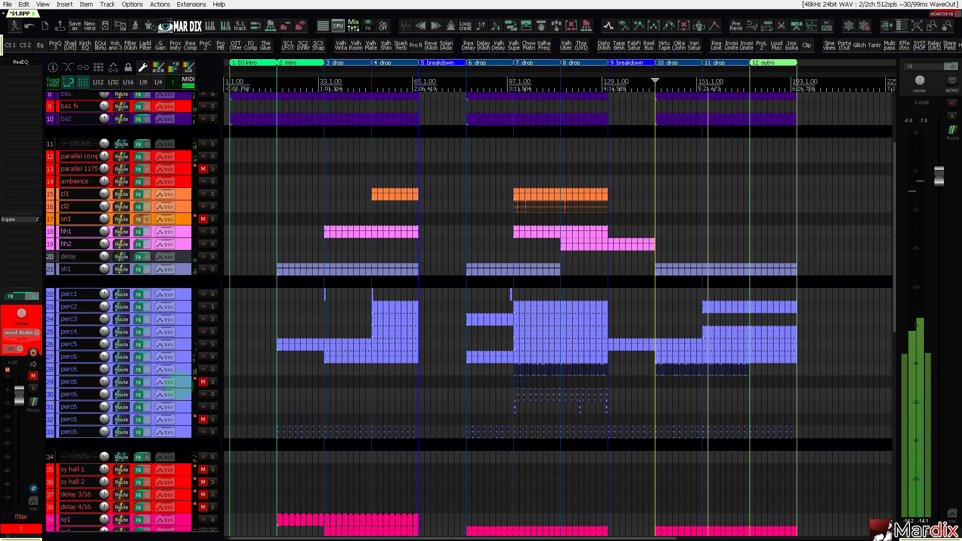
# Unmute the perc6 track 29 and play its part from bar 98 into the 7 drop.
pyautogui.click(183, 384)
pyautogui.scroll(5, 182, 384)
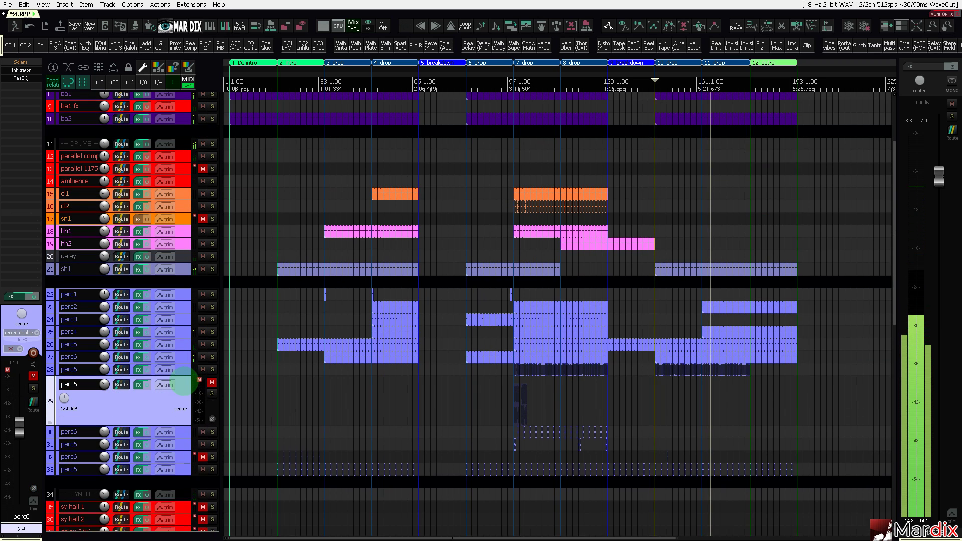
pyautogui.scroll(6, 506, 423)
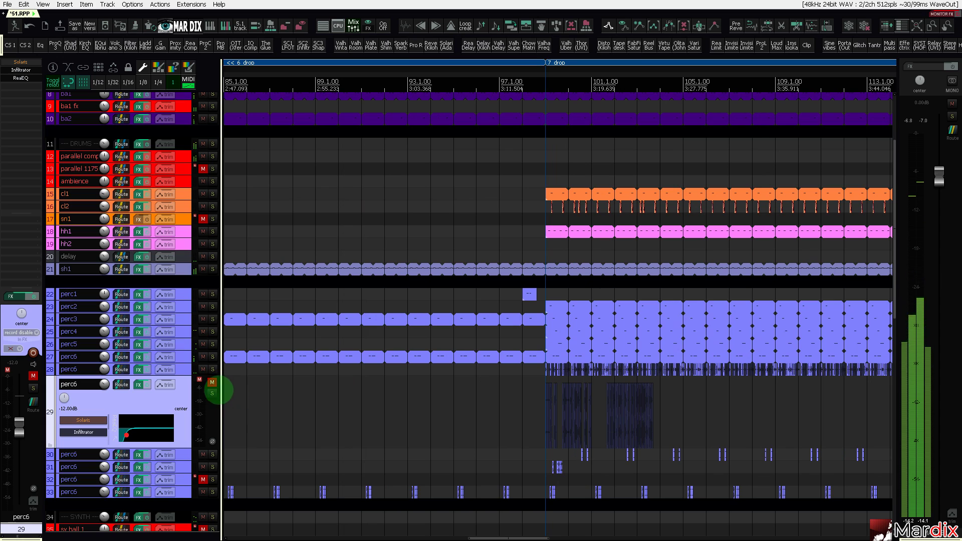
pyautogui.click(212, 382)
pyautogui.click(523, 416)
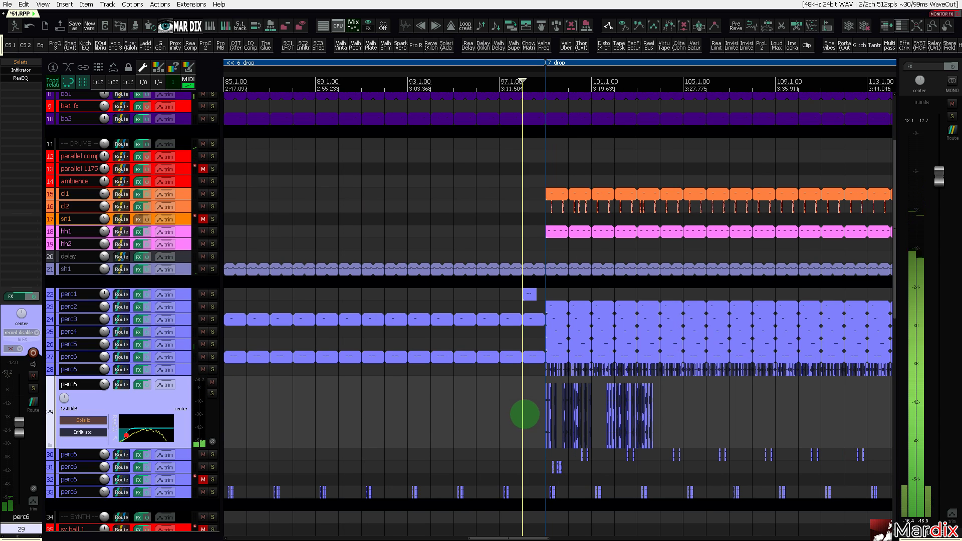
pyautogui.scroll(2, 636, 418)
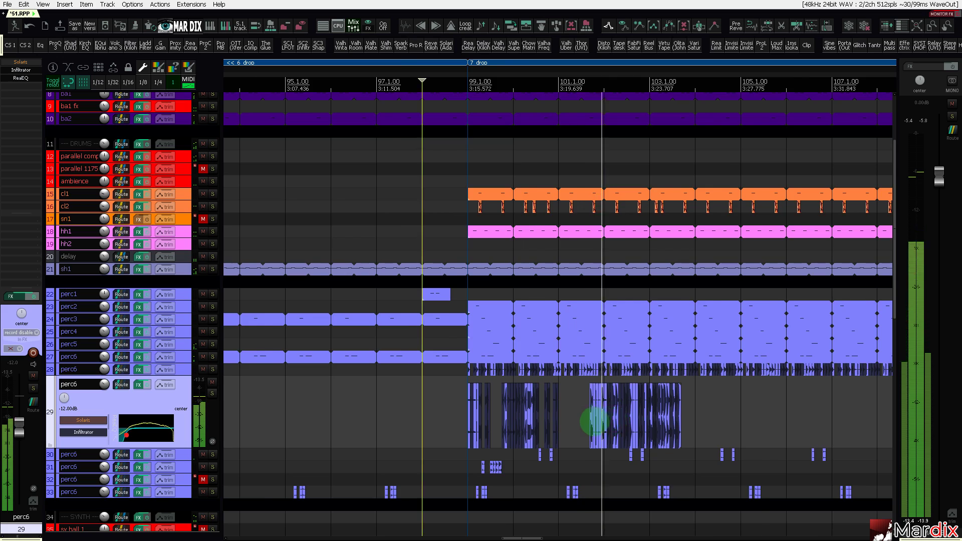
pyautogui.scroll(-6, 586, 421)
pyautogui.scroll(-2, 551, 426)
pyautogui.scroll(3, 492, 436)
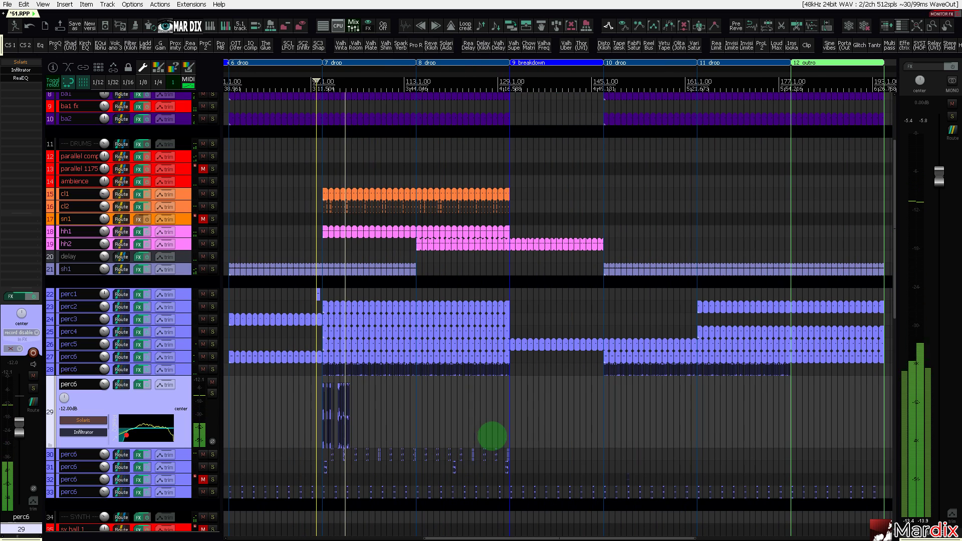
# Mute the perc6 track 29 again and enlarge the perc6 track 30 below it to inspect its 7 and 8 drop part.
pyautogui.click(212, 382)
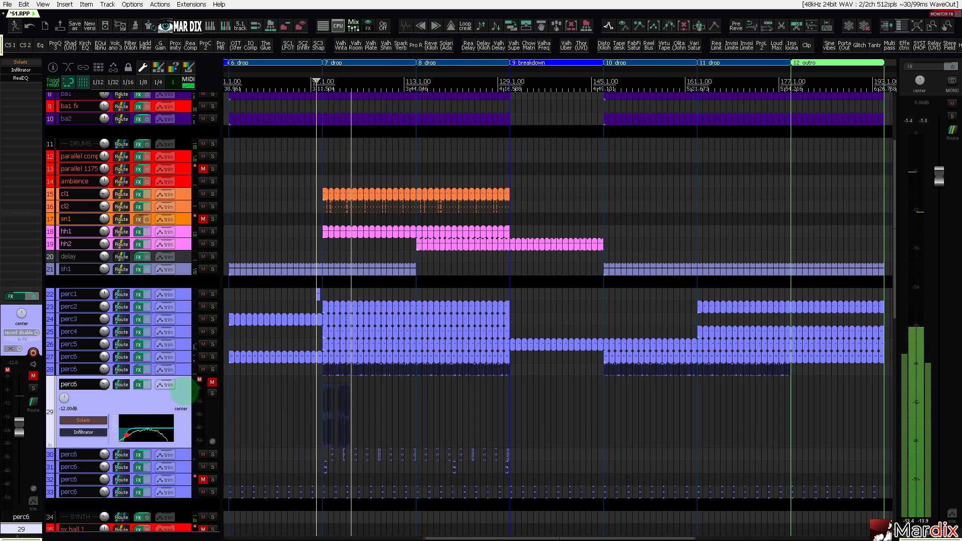
pyautogui.scroll(-3, 196, 373)
pyautogui.click(187, 366)
pyautogui.scroll(3, 187, 370)
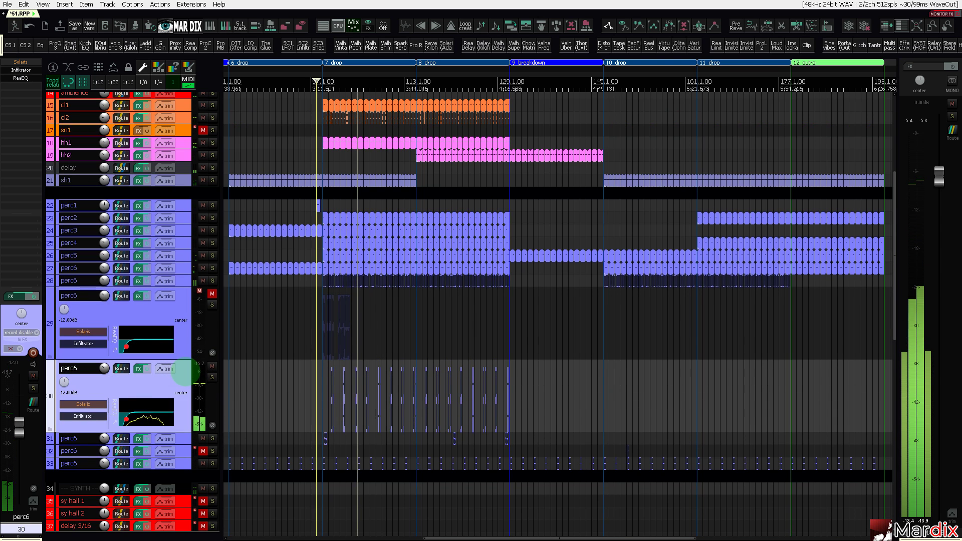
pyautogui.scroll(3, 345, 392)
pyautogui.scroll(3, 345, 392)
# Copy the perc6 track 30 items from the 7 and 8 drops into the 10 and 11 drops.
pyautogui.doubleClick(392, 397)
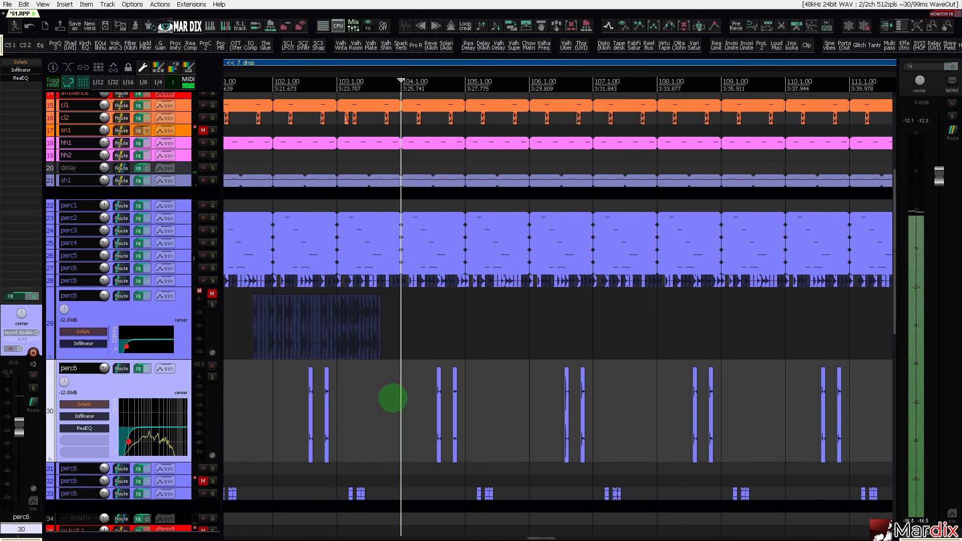
pyautogui.scroll(-6, 394, 398)
pyautogui.scroll(-3, 393, 399)
pyautogui.moveTo(392, 399); pyautogui.dragTo(718, 420)
pyautogui.scroll(3, 554, 415)
pyautogui.click(485, 345)
pyautogui.scroll(3, 457, 369)
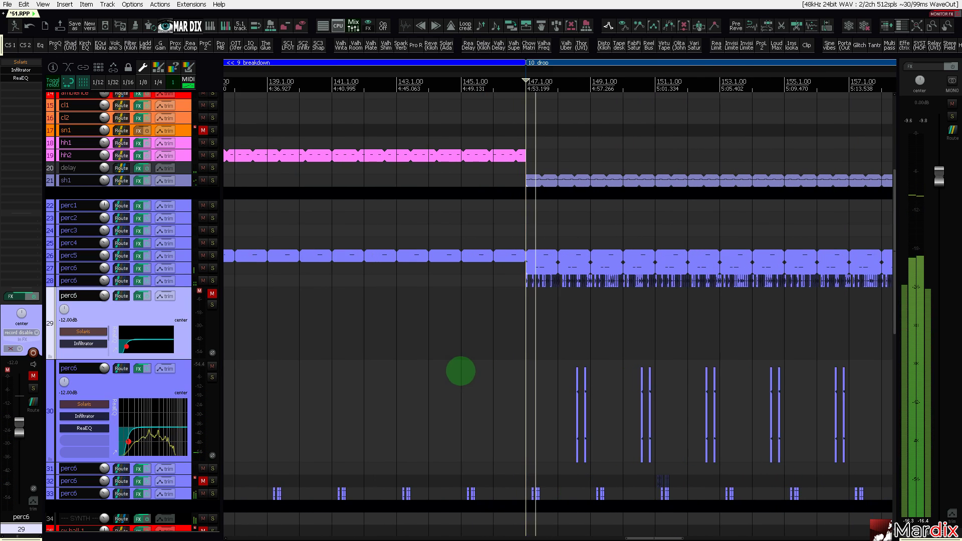
pyautogui.scroll(-5, 503, 378)
pyautogui.scroll(6, 588, 392)
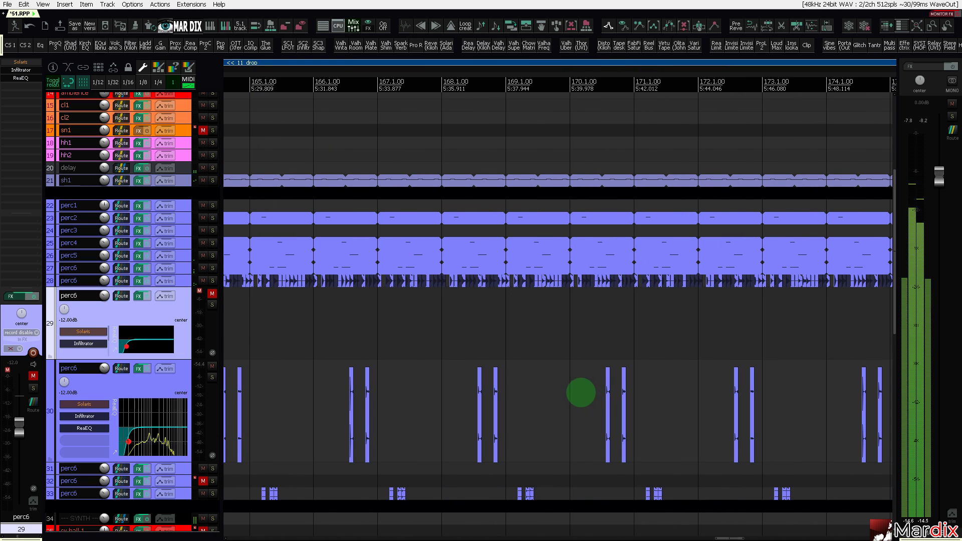
# Extend the perc6 track 30 pattern with copies through the 12 outro and play from just before the 10 drop.
pyautogui.click(572, 393)
pyautogui.scroll(-6, 570, 392)
pyautogui.moveTo(556, 393)
pyautogui.mouseDown()
pyautogui.moveTo(687, 402)
pyautogui.moveTo(660, 393)
pyautogui.mouseUp()
pyautogui.click(372, 350)
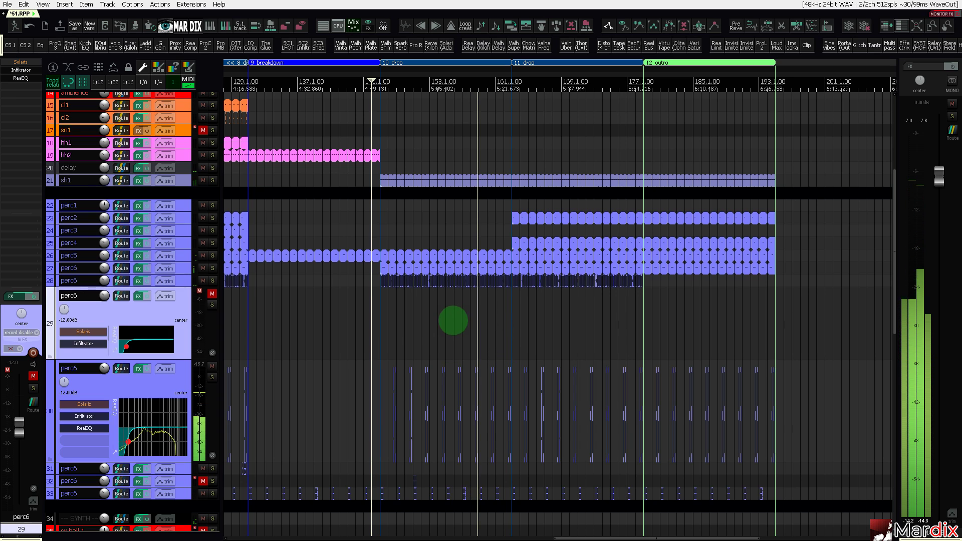
# Solo and enlarge the perc6 track 28 to hear its part around the 11 drop, and unsolo it again.
pyautogui.click(187, 281)
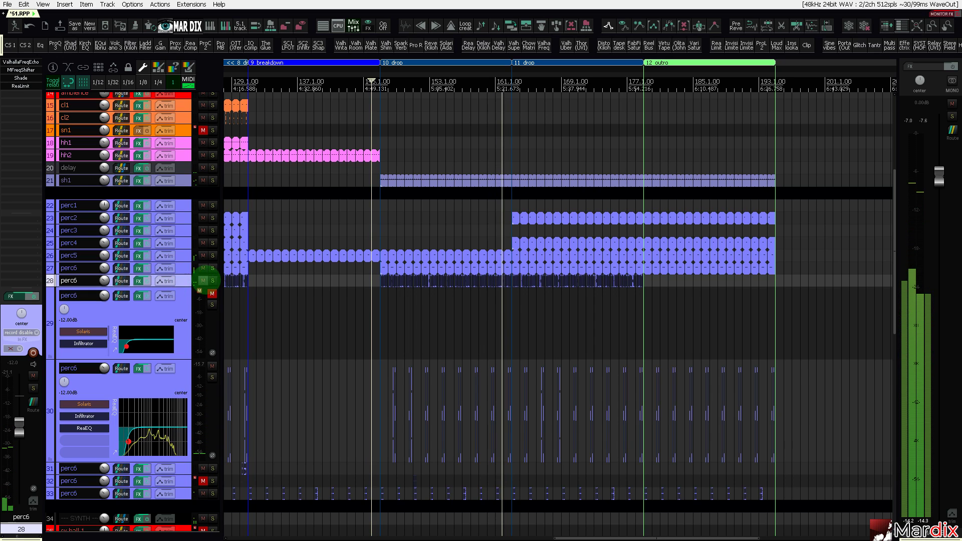
pyautogui.click(212, 280)
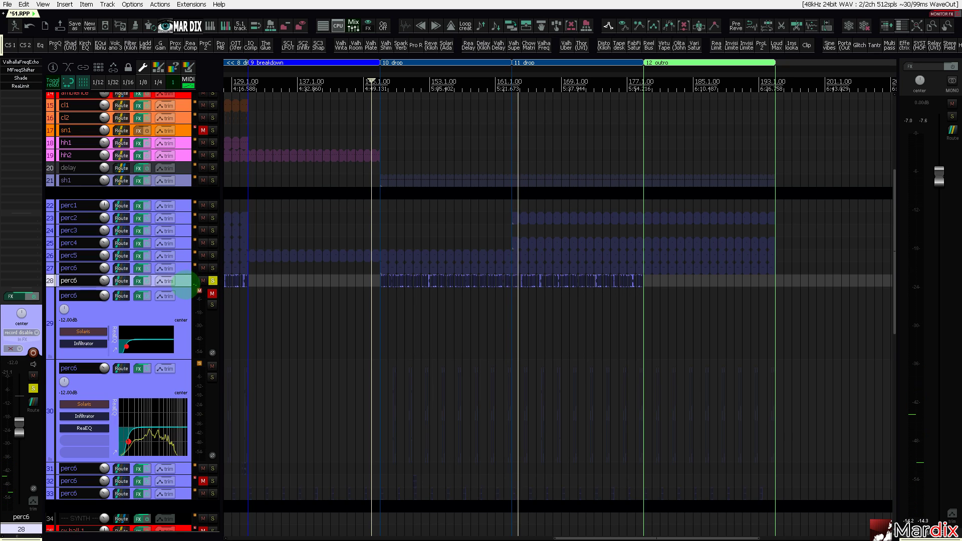
pyautogui.moveTo(186, 286); pyautogui.dragTo(179, 360)
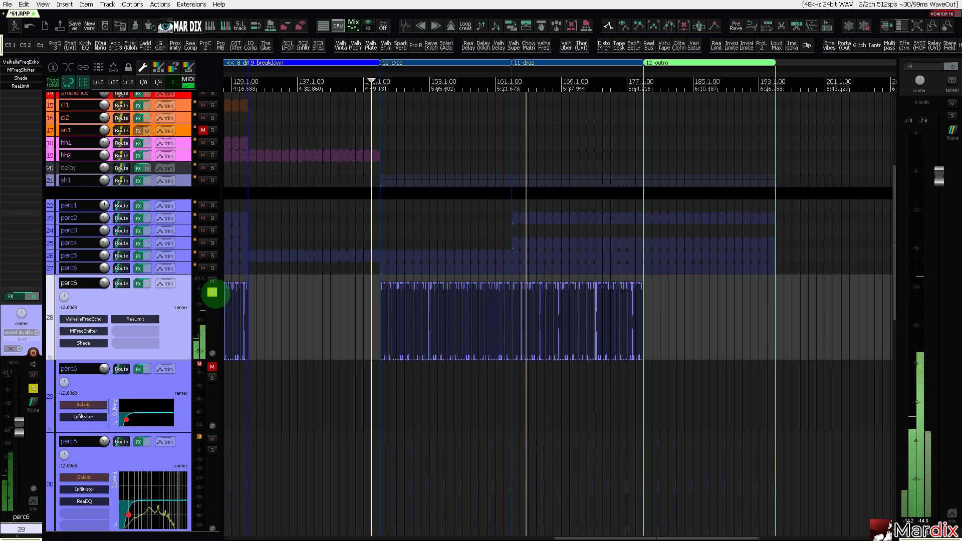
pyautogui.click(212, 292)
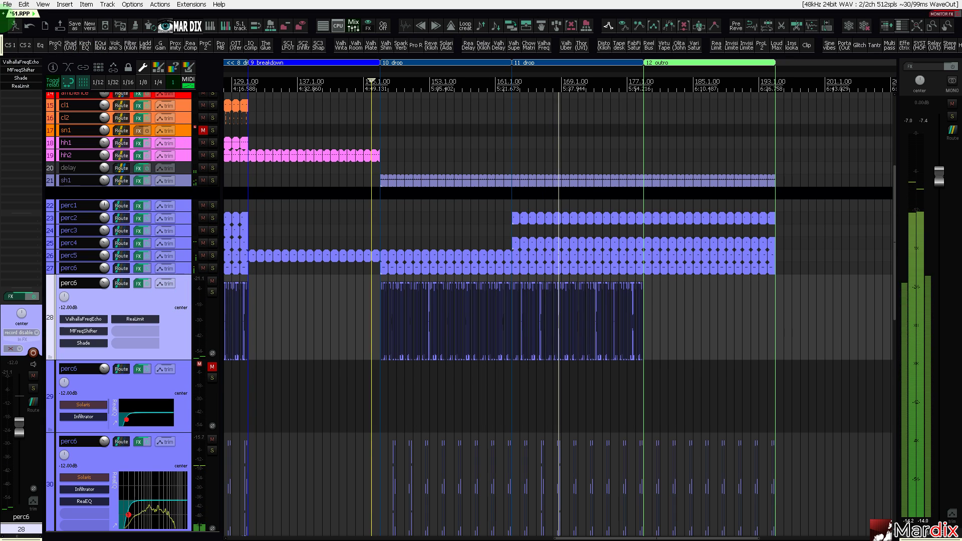
# Show track 28's volume and pan envelopes and draw a curved volume fade-out from the 11 drop's start to the outro.
pyautogui.press('v')
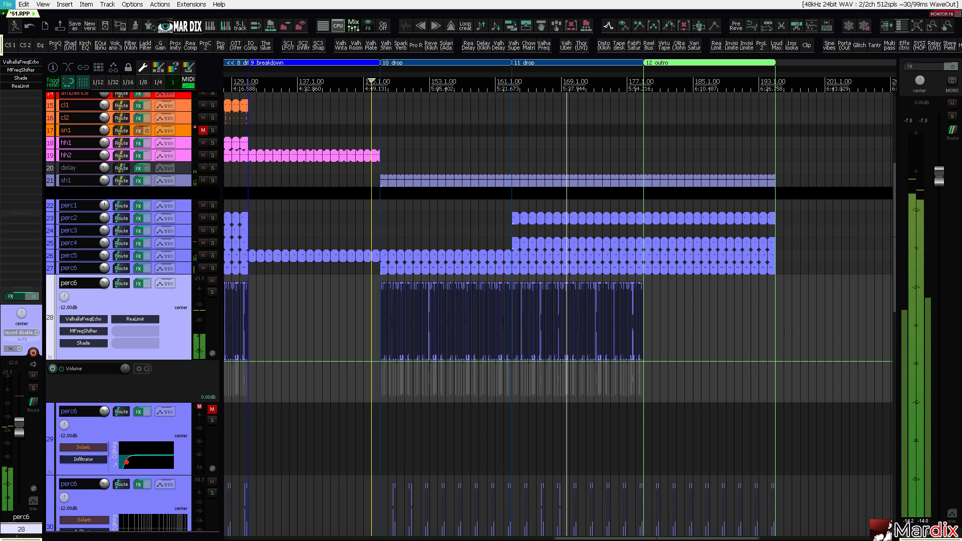
pyautogui.press('p')
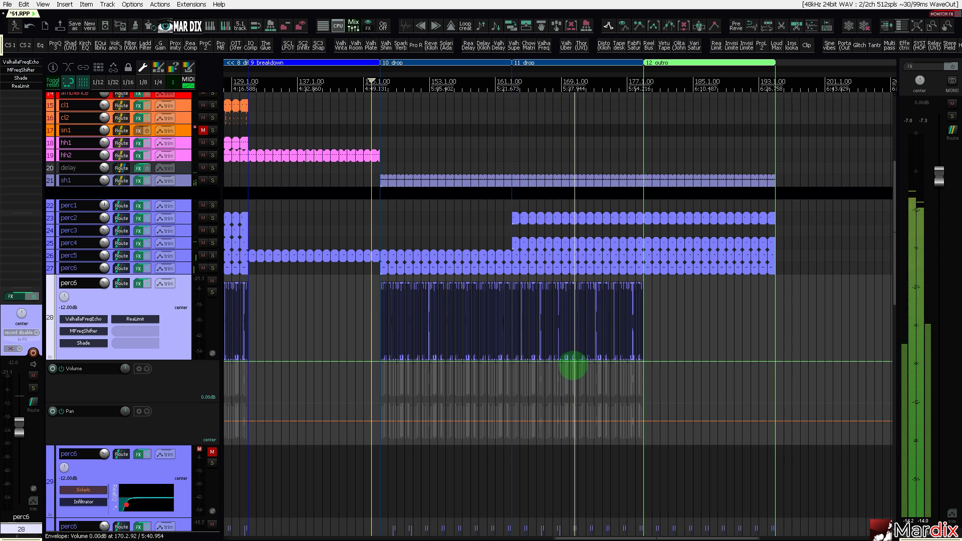
pyautogui.scroll(3, 573, 365)
pyautogui.scroll(3, 569, 380)
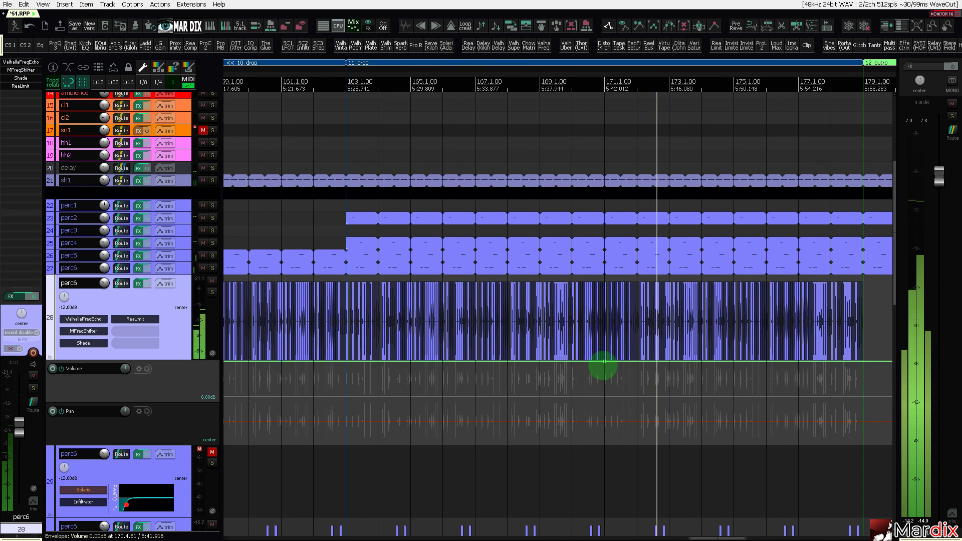
pyautogui.moveTo(604, 365); pyautogui.dragTo(341, 312)
pyautogui.moveTo(870, 393); pyautogui.dragTo(864, 433)
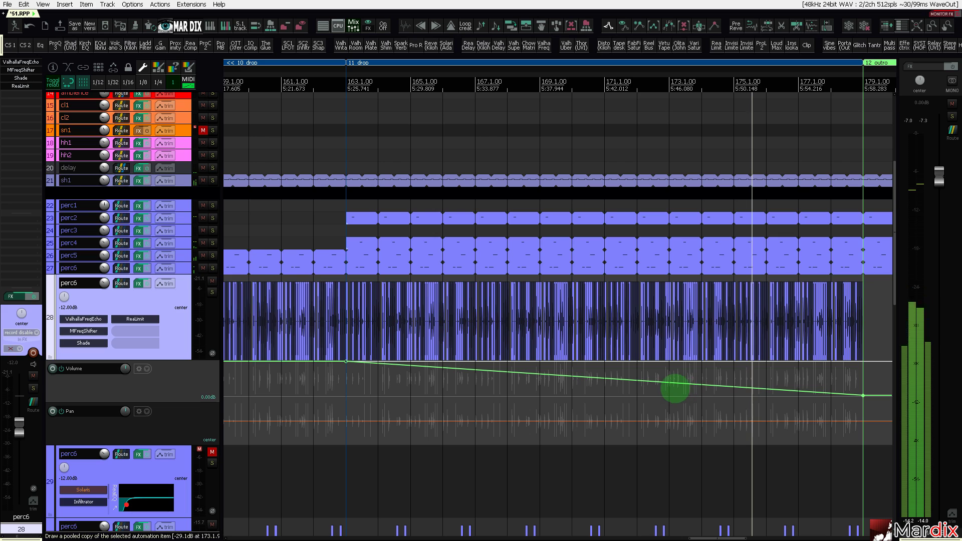
pyautogui.moveTo(672, 386); pyautogui.dragTo(796, 373)
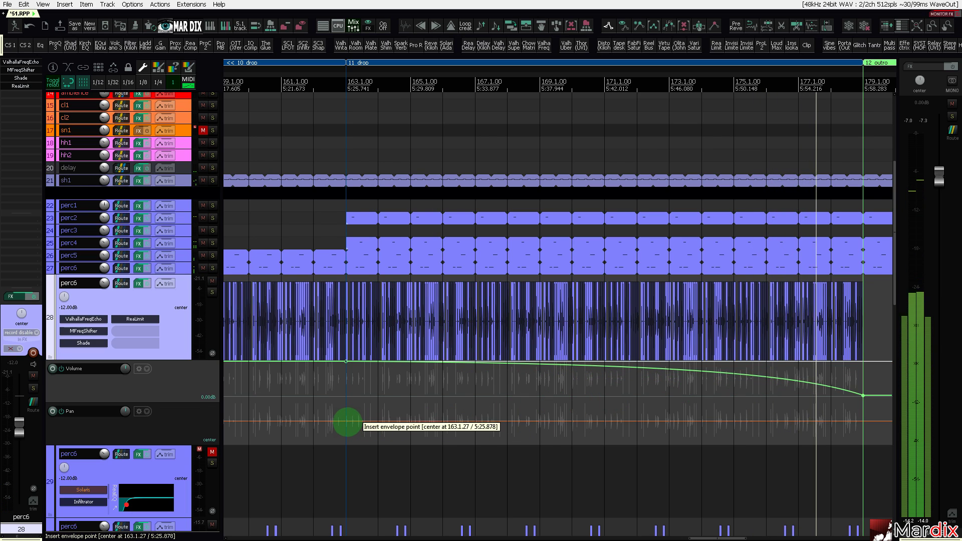
# Ramp track 28's pan envelope from center at the start of the 11 drop to 100% left at the outro.
pyautogui.moveTo(470, 423); pyautogui.dragTo(870, 389)
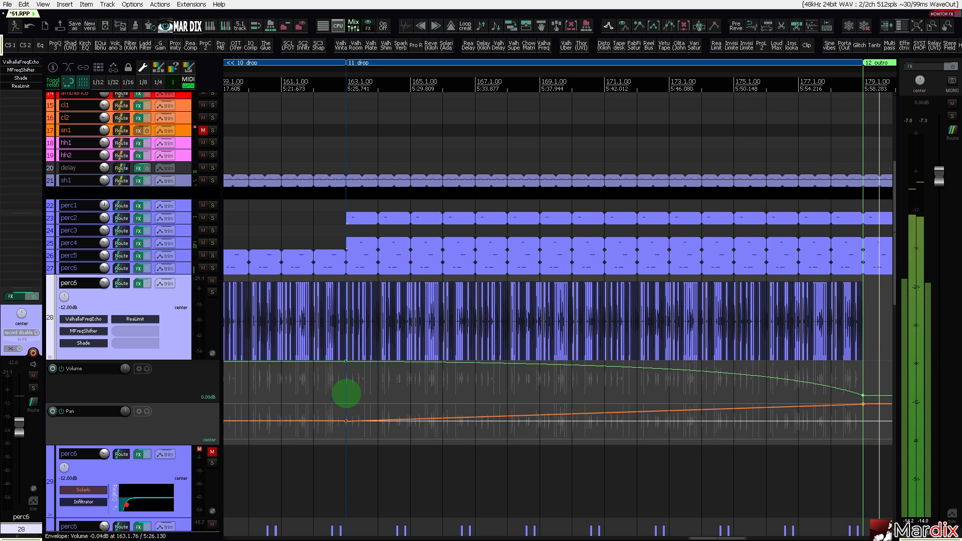
pyautogui.scroll(-4, 259, 411)
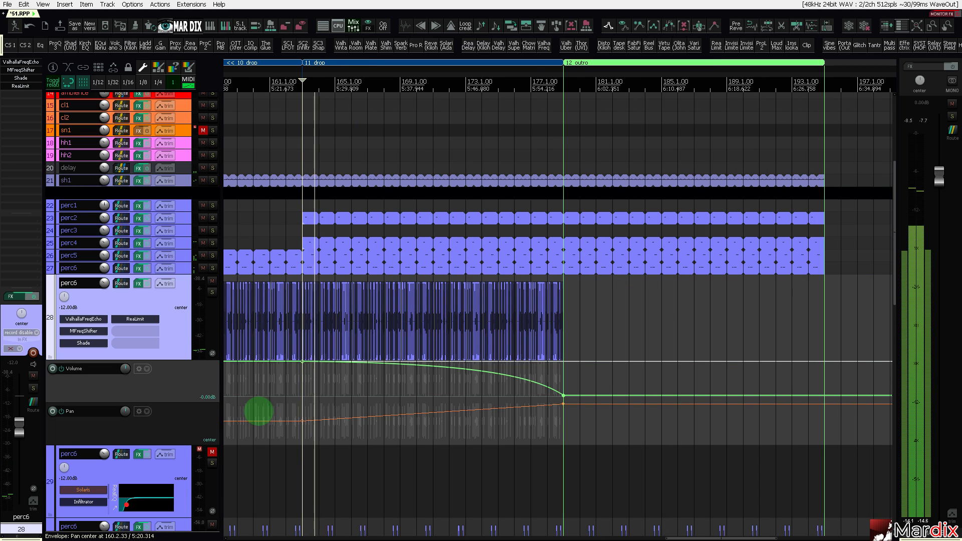
# Look over the full arrangement and enlarge the perc6 track 33 to check its part around the 9 breakdown.
pyautogui.hotkey('ctrl', 'pagedown')
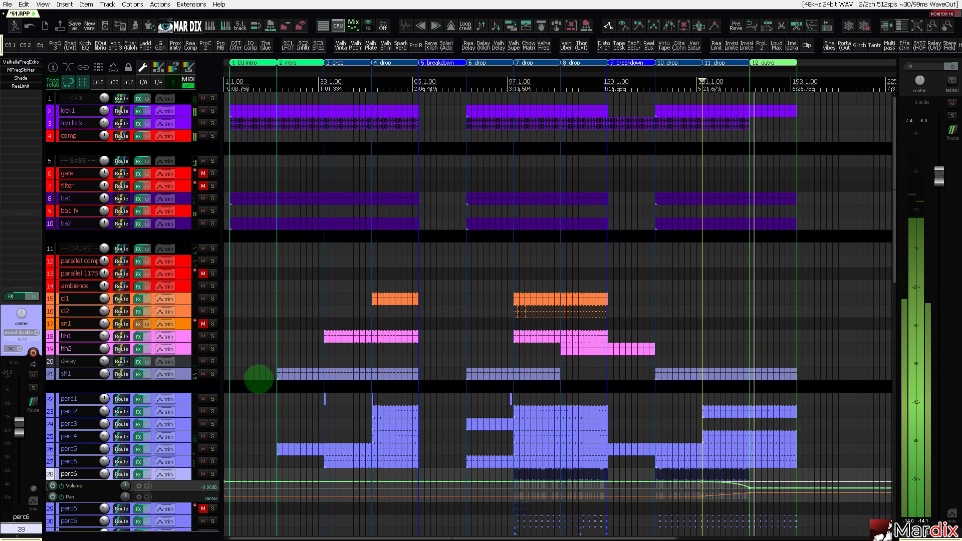
pyautogui.scroll(-5, 260, 331)
pyautogui.scroll(-3, 260, 331)
pyautogui.scroll(3, 261, 331)
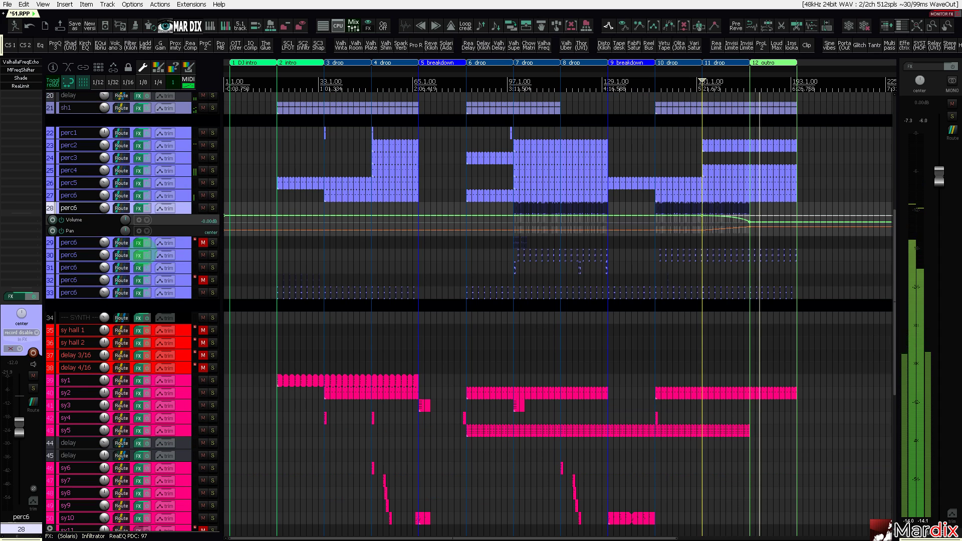
pyautogui.click(189, 290)
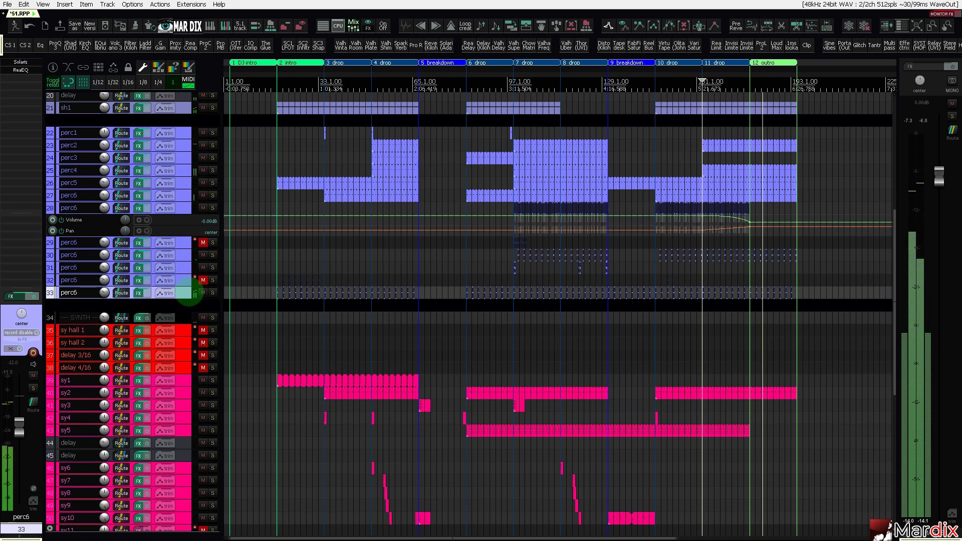
pyautogui.scroll(5, 709, 294)
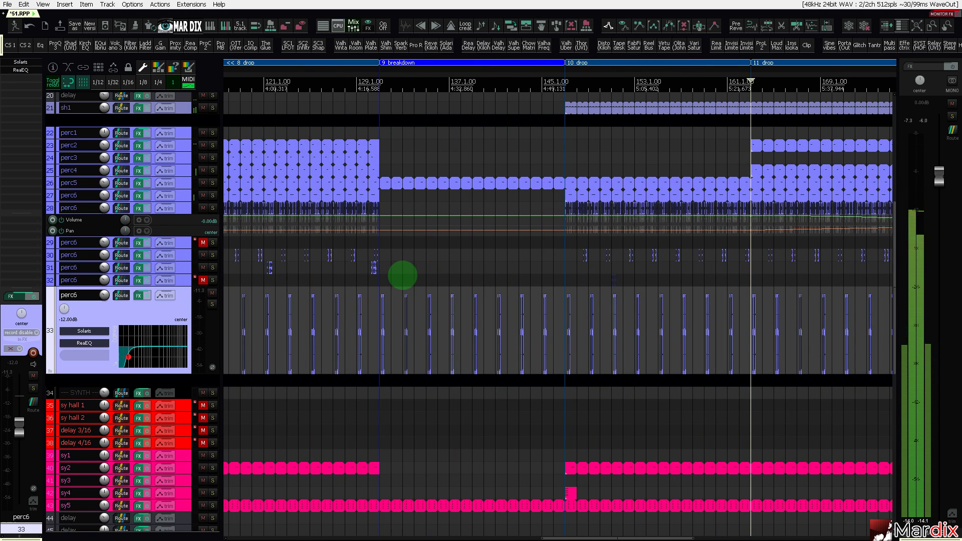
pyautogui.scroll(4, 402, 275)
pyautogui.scroll(-3, 316, 271)
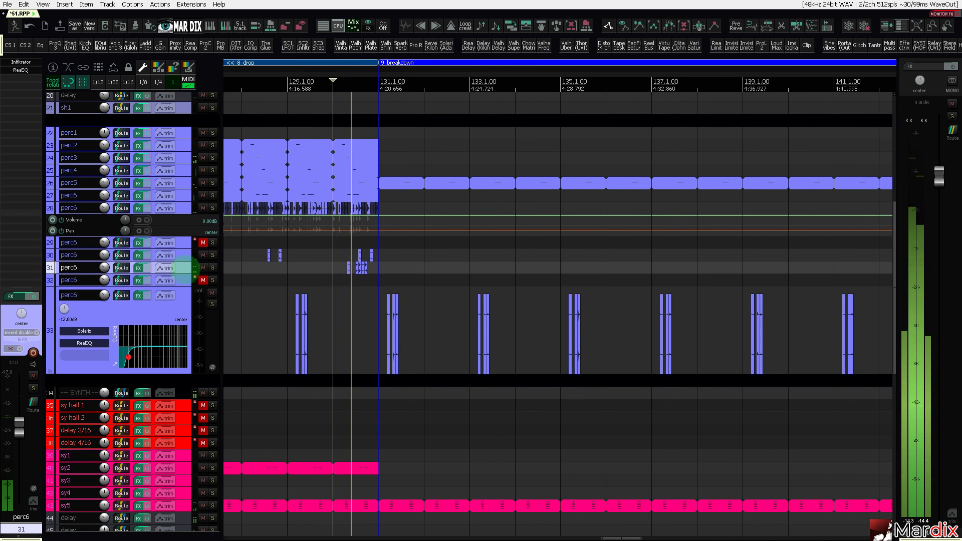
# Copy the perc6 track 31 fill from the end of the 8 drop to the end of the 9 breakdown and play it into the 10 drop.
pyautogui.click(371, 271)
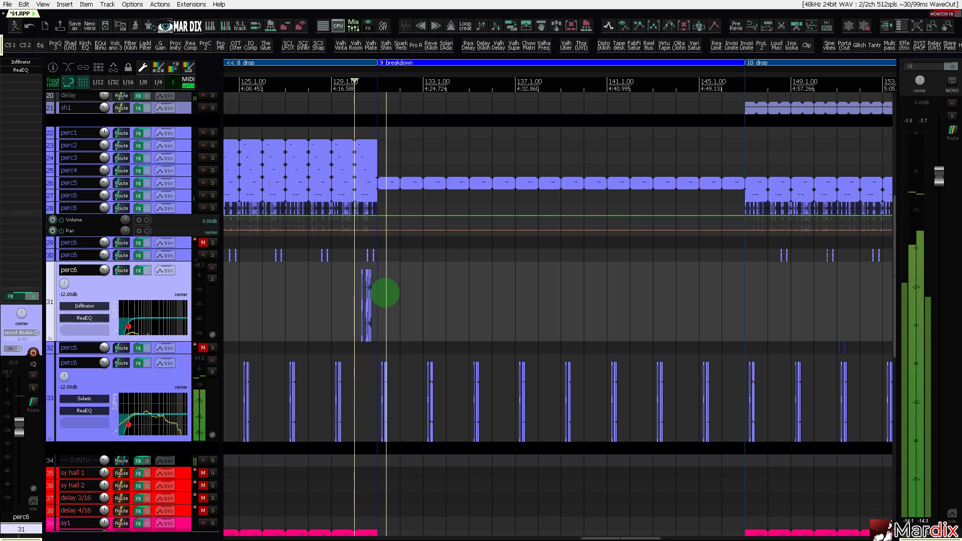
pyautogui.scroll(4, 329, 275)
pyautogui.moveTo(333, 286); pyautogui.dragTo(654, 279)
pyautogui.scroll(-5, 404, 292)
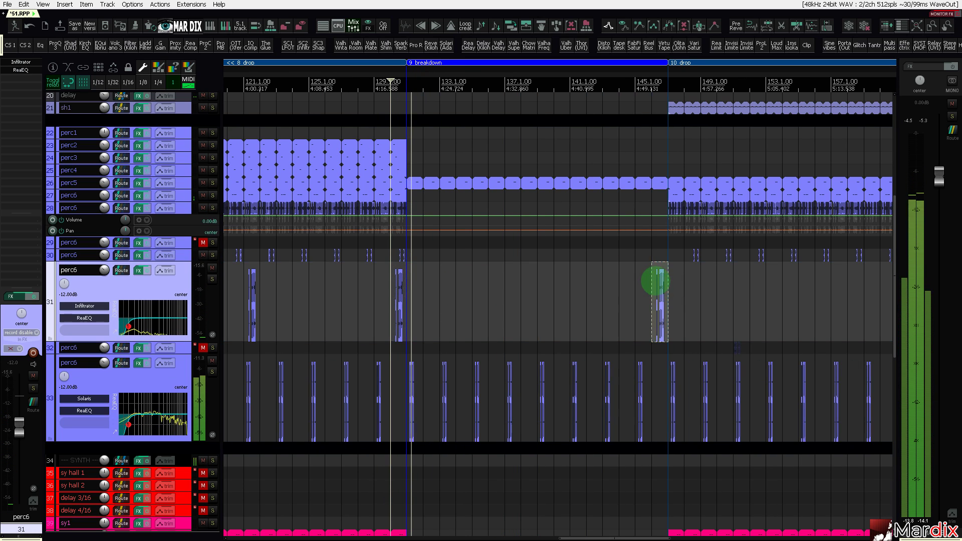
pyautogui.click(650, 259)
pyautogui.scroll(-4, 653, 276)
pyautogui.scroll(6, 654, 280)
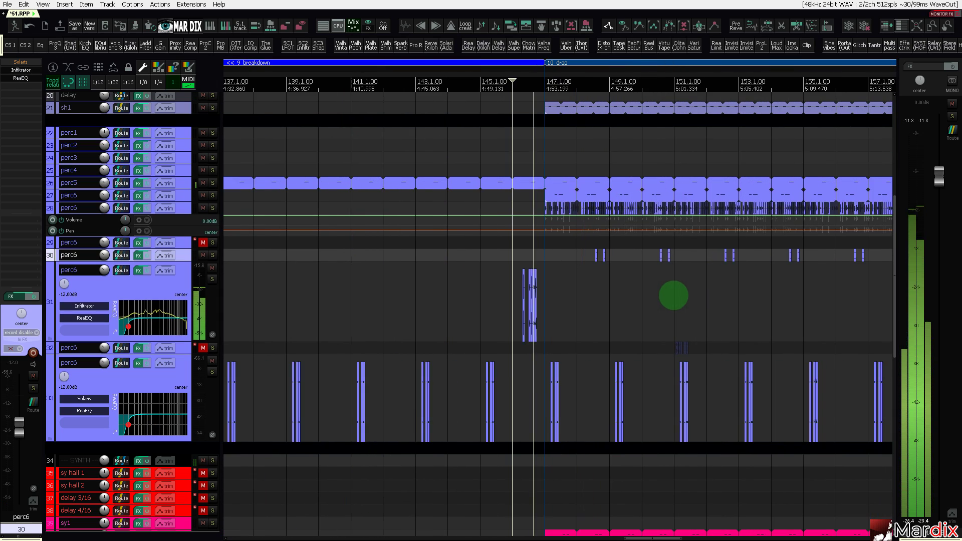
pyautogui.scroll(-3, 671, 294)
pyautogui.scroll(4, 436, 208)
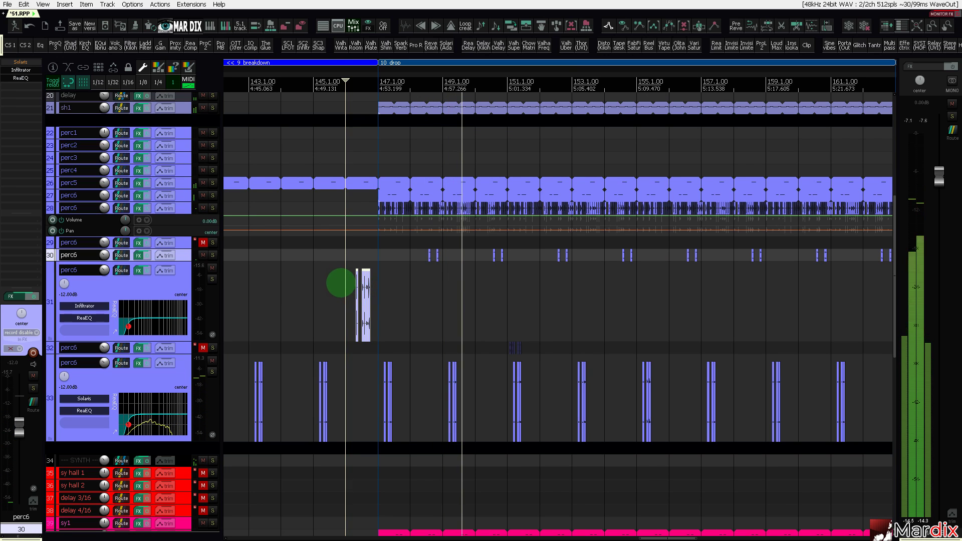
# Copy the perc6 track 31 fill to the end of the 11 drop and play it from bar 178 into the outro.
pyautogui.click(345, 282)
pyautogui.scroll(-3, 391, 294)
pyautogui.moveTo(377, 291); pyautogui.dragTo(747, 301)
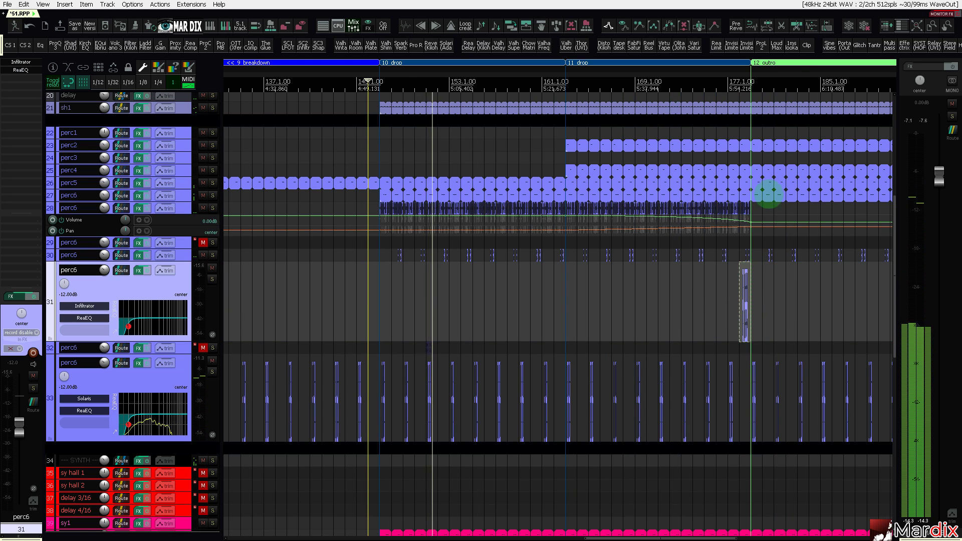
pyautogui.moveTo(789, 76); pyautogui.dragTo(429, 139)
pyautogui.scroll(1, 379, 265)
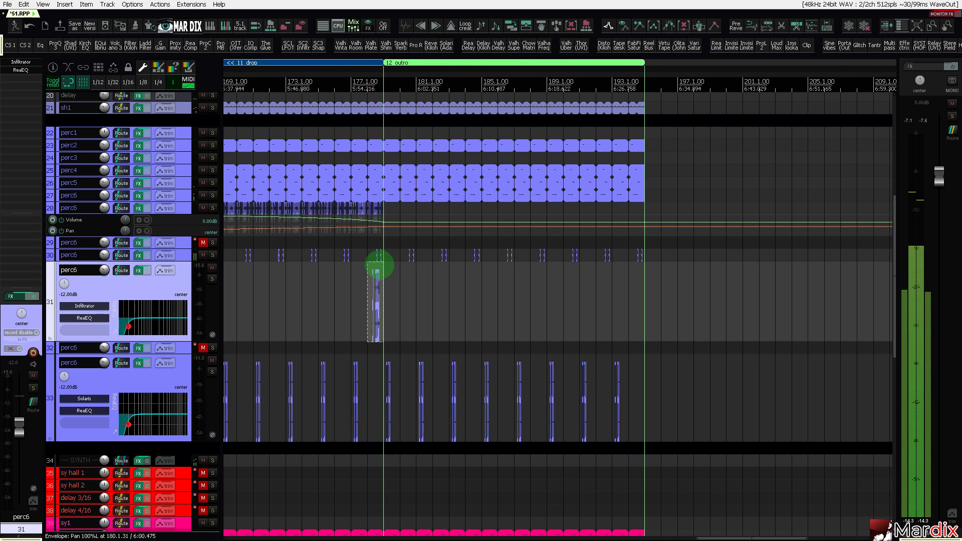
pyautogui.scroll(3, 359, 277)
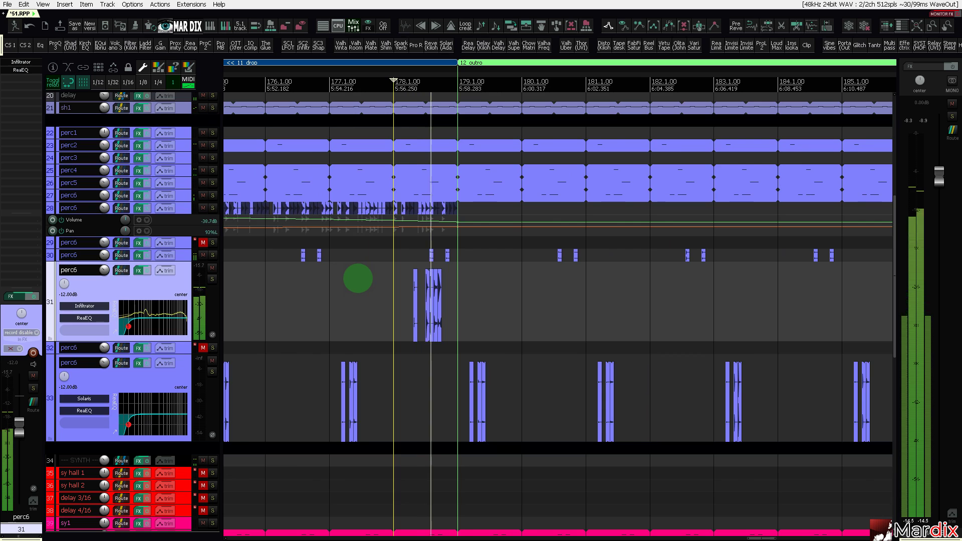
pyautogui.scroll(-1, 364, 280)
pyautogui.scroll(3, 373, 276)
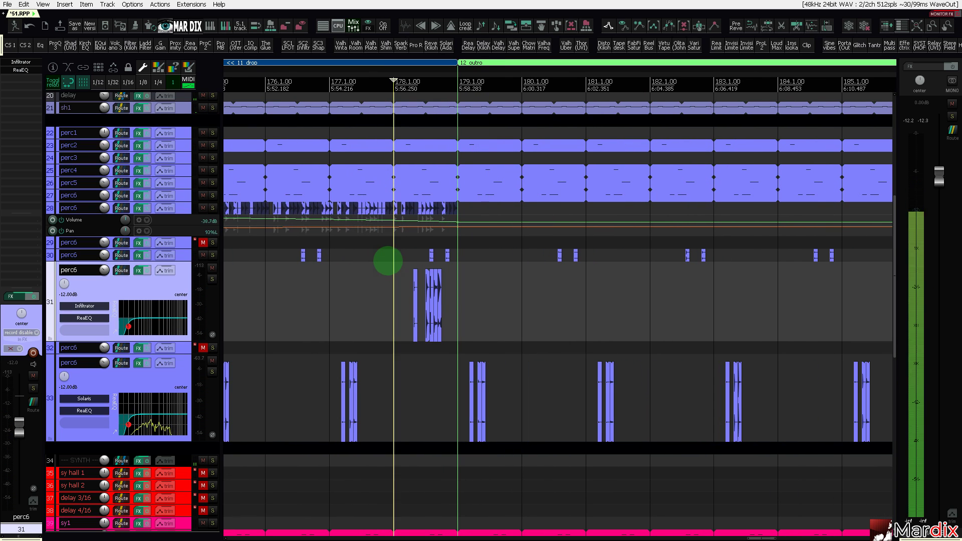
pyautogui.scroll(-1, 388, 259)
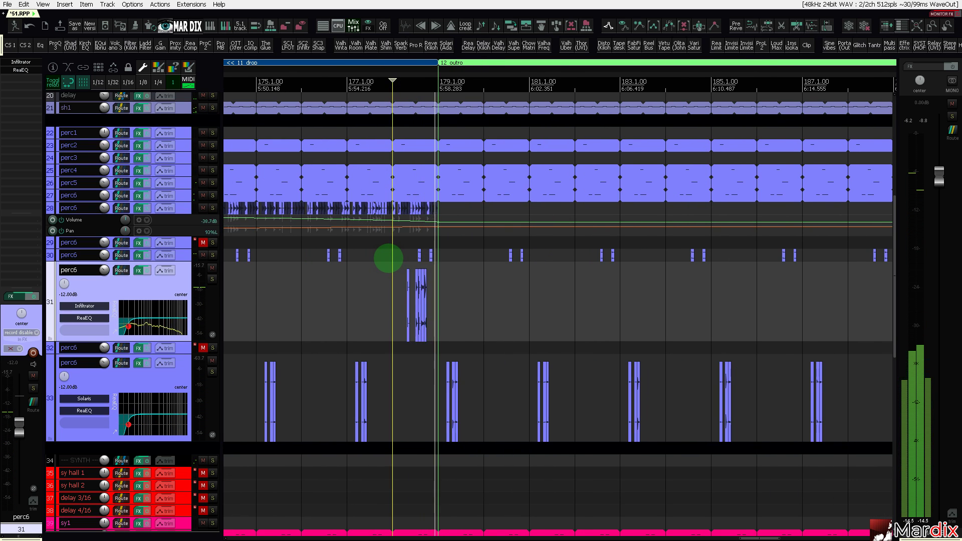
# Enlarge the top kick track at the 9 breakdown and delete its items from bar 131 to about bar 139.
pyautogui.hotkey('ctrl', 'pagedown')
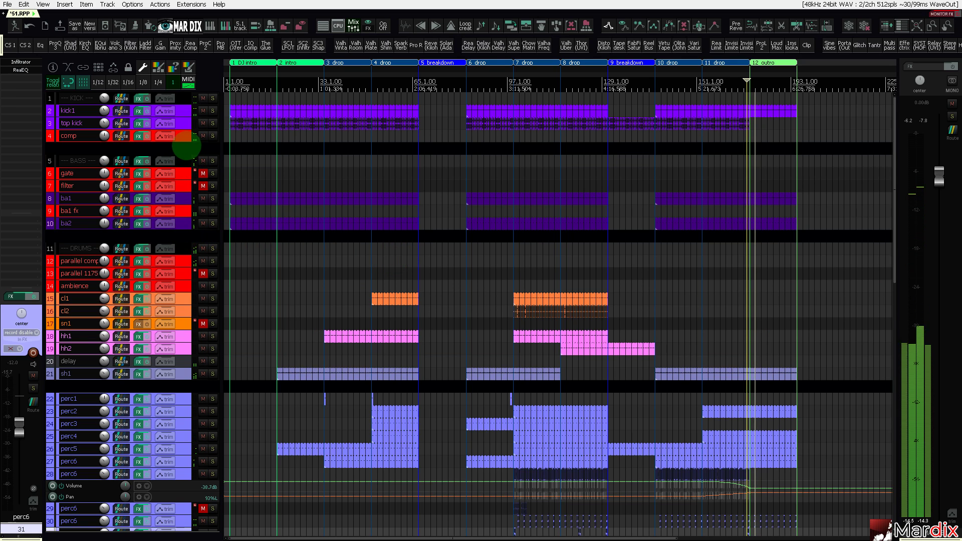
pyautogui.scroll(3, 634, 84)
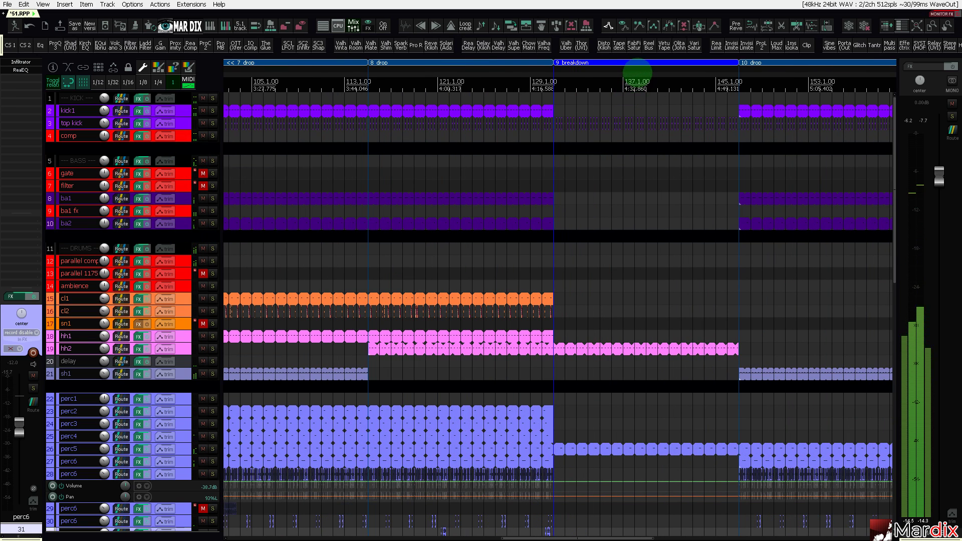
pyautogui.moveTo(637, 73); pyautogui.dragTo(600, 71)
pyautogui.click(184, 124)
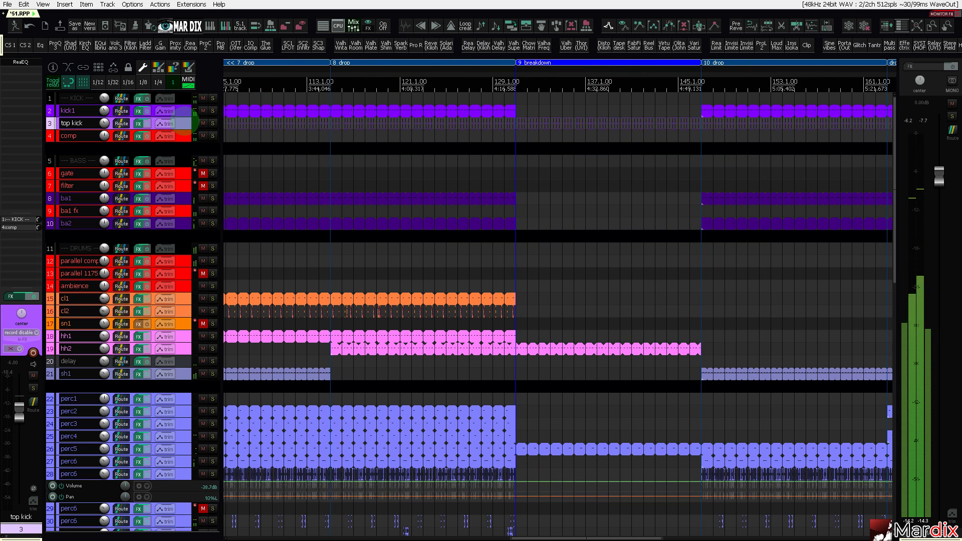
pyautogui.scroll(5, 185, 127)
pyautogui.scroll(2, 634, 163)
pyautogui.scroll(2, 606, 163)
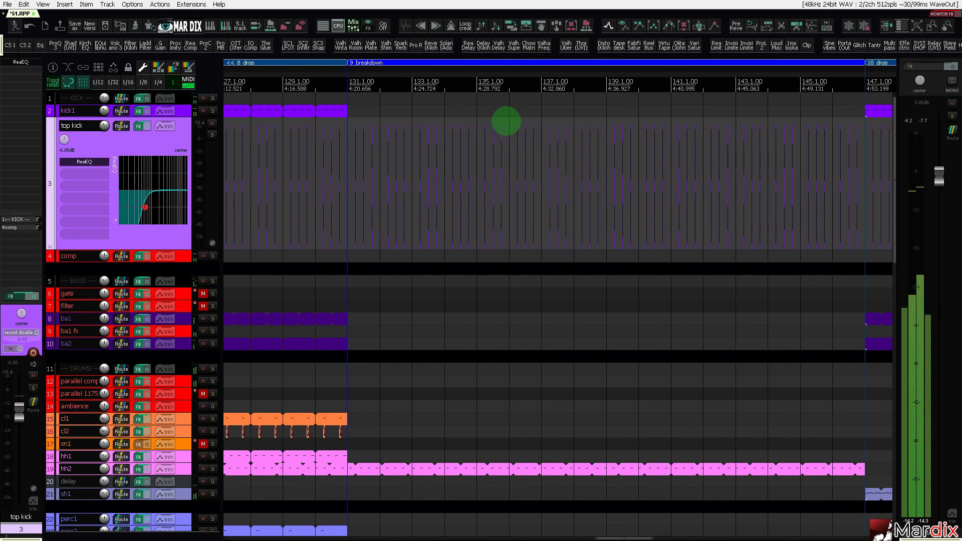
pyautogui.moveTo(483, 146); pyautogui.dragTo(418, 162)
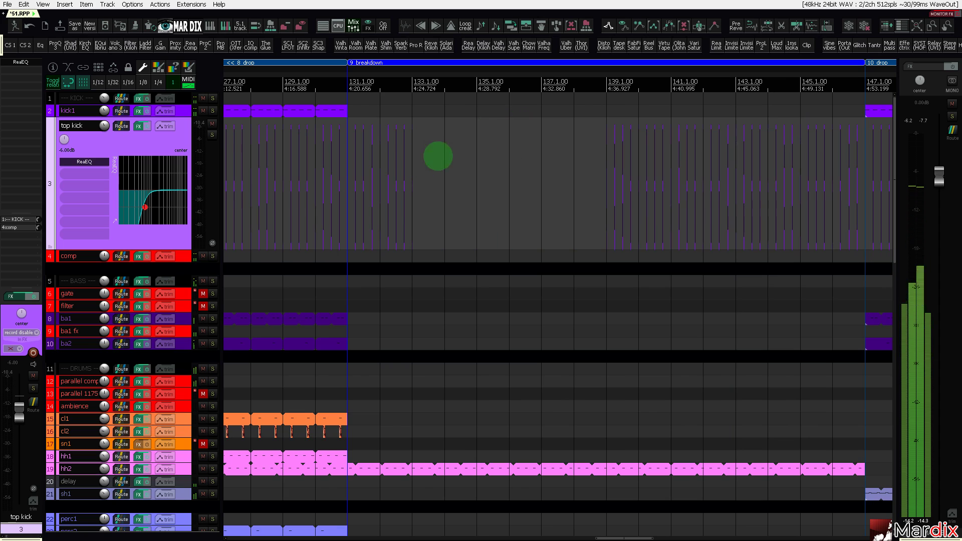
pyautogui.scroll(6, 350, 161)
pyautogui.moveTo(592, 148); pyautogui.dragTo(412, 187)
pyautogui.scroll(-7, 411, 183)
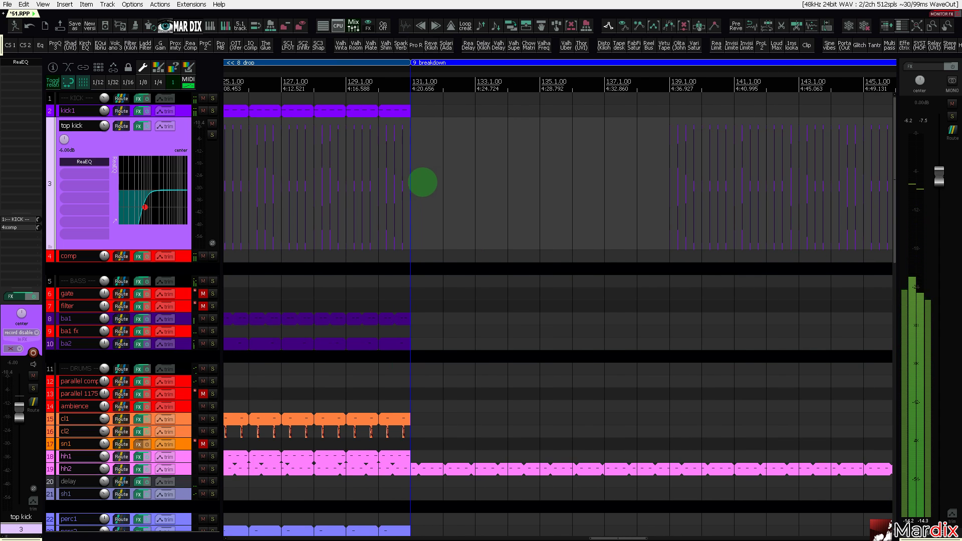
# Delete the remaining top kick items in the second half of the 9 breakdown, up to the 10 drop.
pyautogui.moveTo(528, 178); pyautogui.dragTo(803, 197)
pyautogui.press('Delete')
pyautogui.scroll(3, 763, 192)
pyautogui.scroll(4, 803, 197)
pyautogui.scroll(-6, 806, 197)
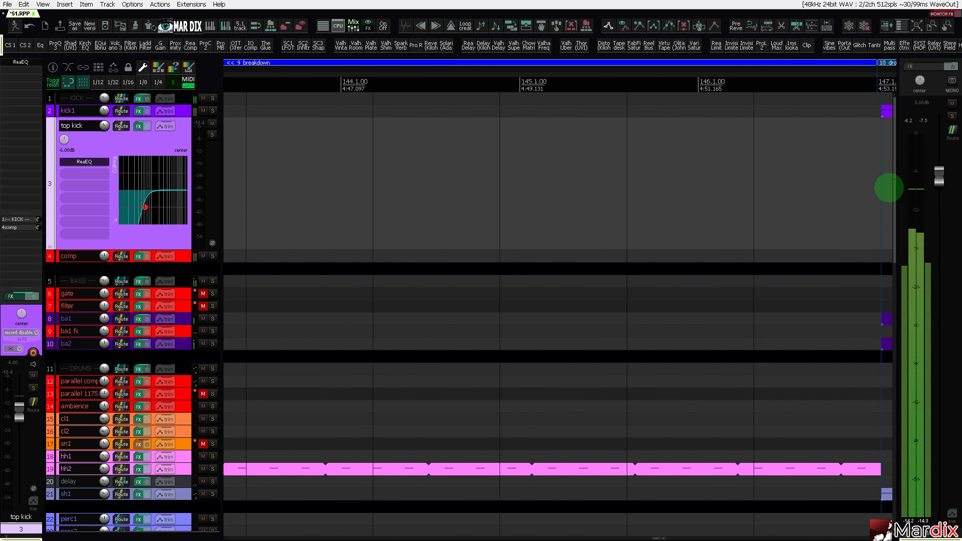
# Look over all tracks of the arrangement and enlarge kick1 around the 11 drop and 12 outro.
pyautogui.scroll(-5, 831, 181)
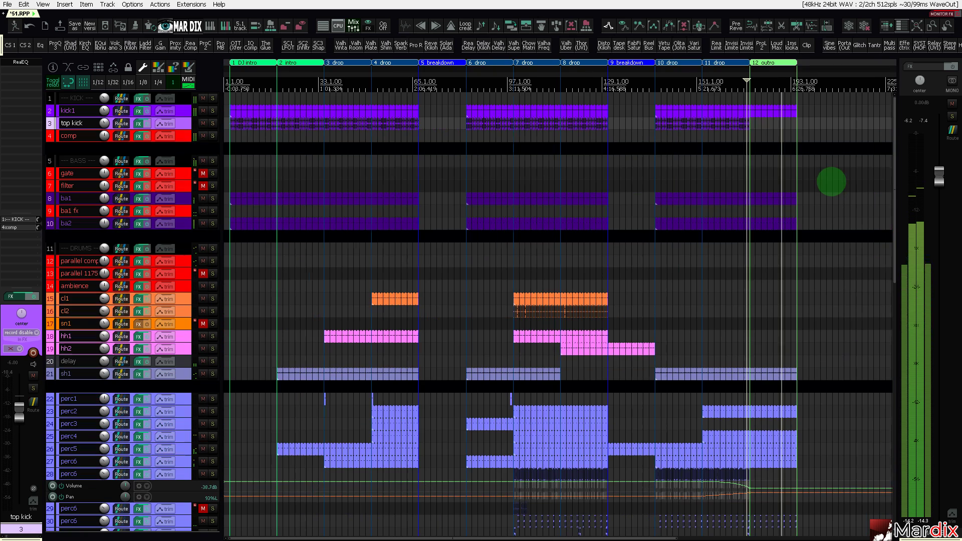
pyautogui.scroll(-10, 168, 240)
pyautogui.scroll(-1, 168, 240)
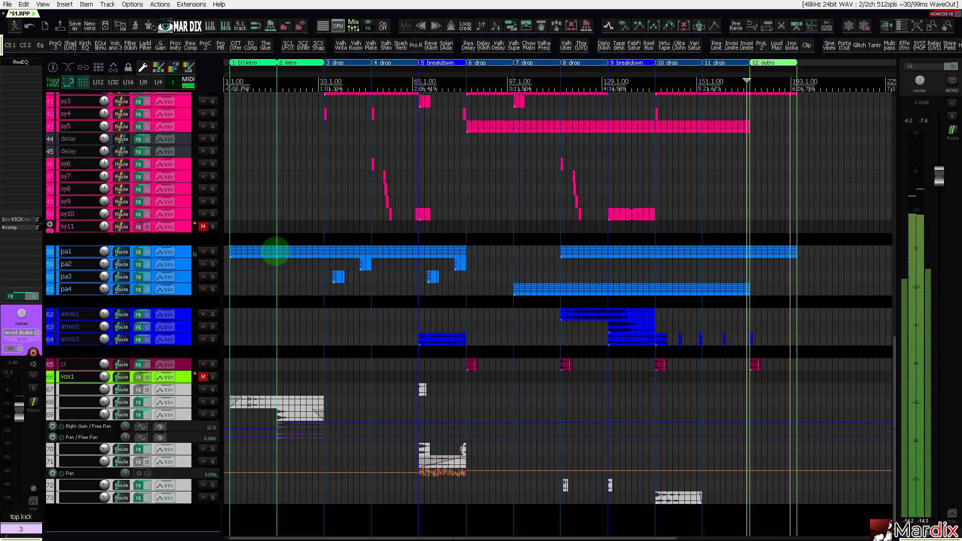
pyautogui.scroll(13, 189, 220)
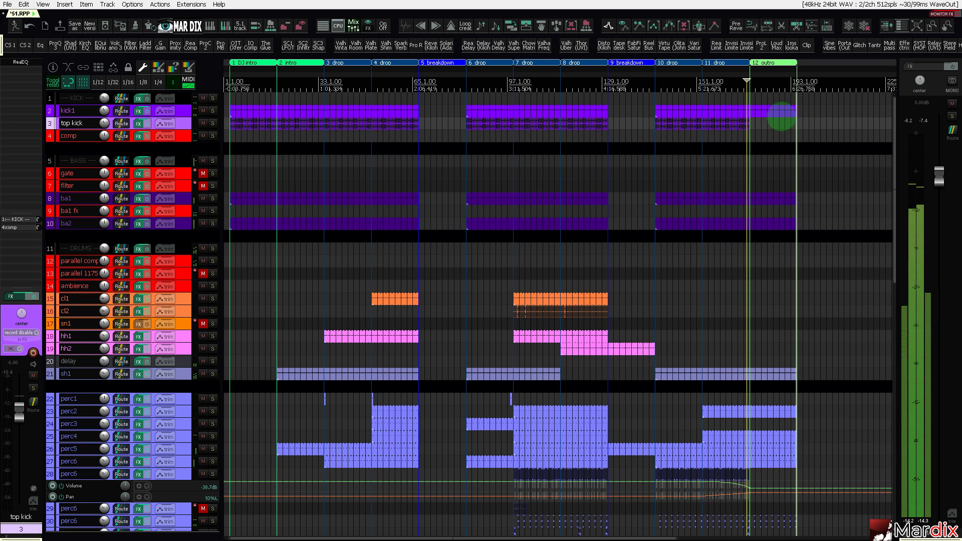
pyautogui.click(773, 113)
pyautogui.scroll(5, 789, 142)
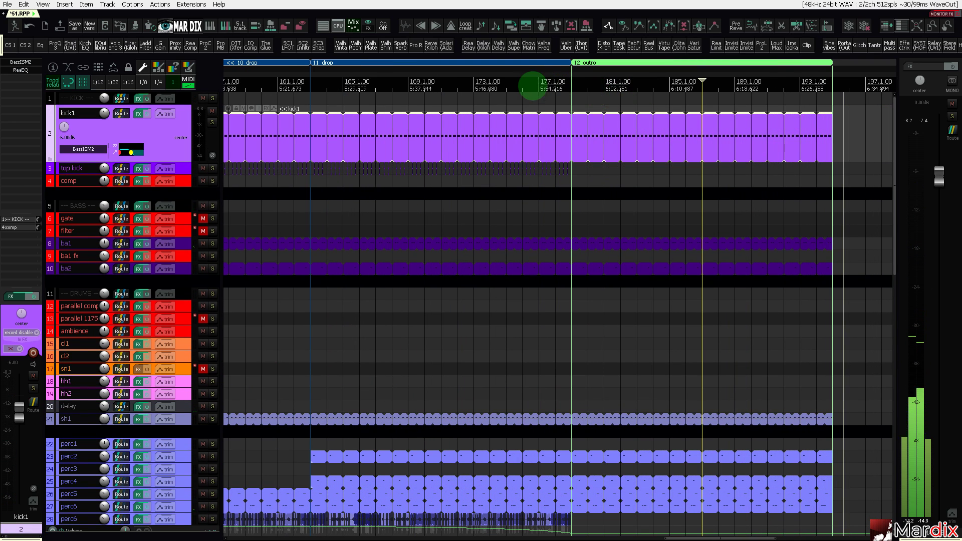
# Duplicate the last bar of top kick items before the outro repeatedly so they fill the outro up to its end.
pyautogui.click(534, 86)
pyautogui.click(277, 171)
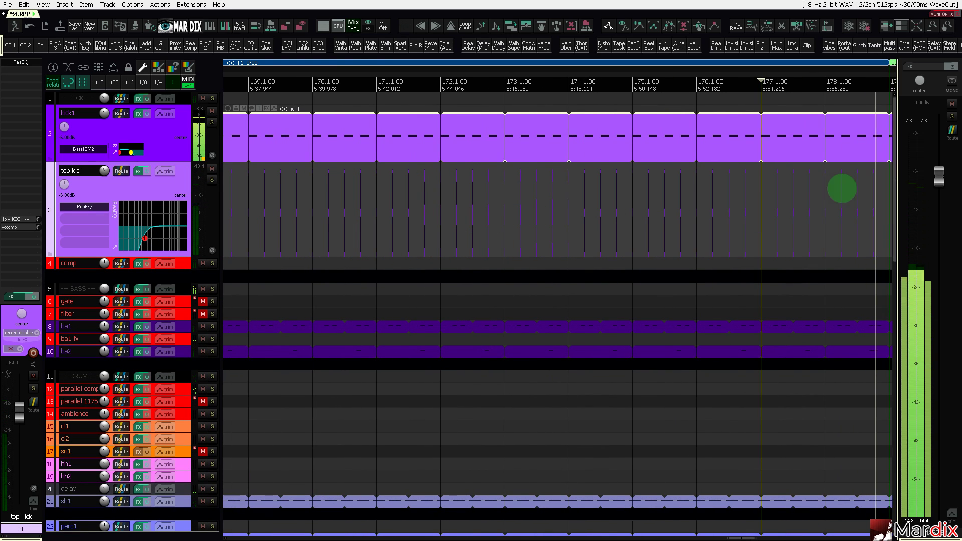
pyautogui.scroll(-3, 821, 151)
pyautogui.moveTo(803, 76); pyautogui.dragTo(516, 78)
pyautogui.scroll(5, 551, 183)
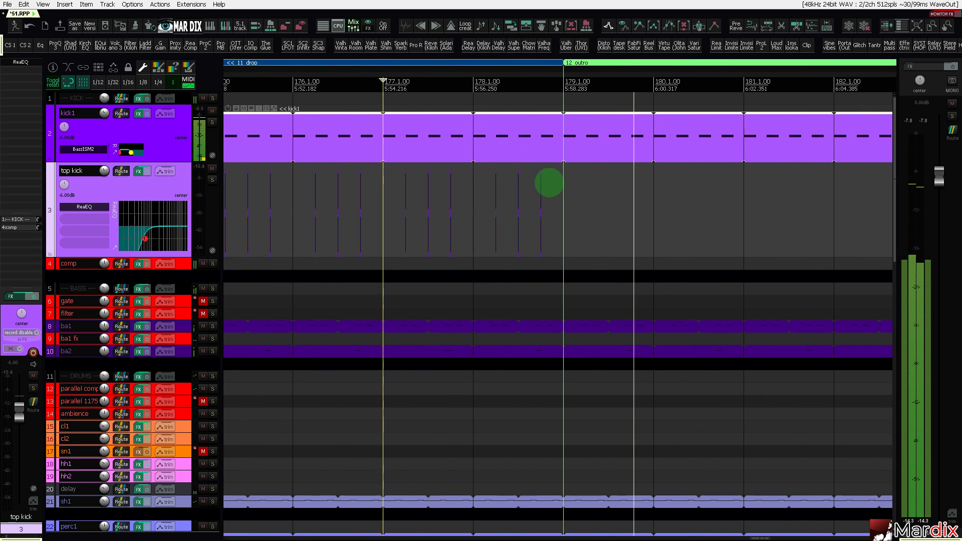
pyautogui.moveTo(596, 192); pyautogui.dragTo(491, 207)
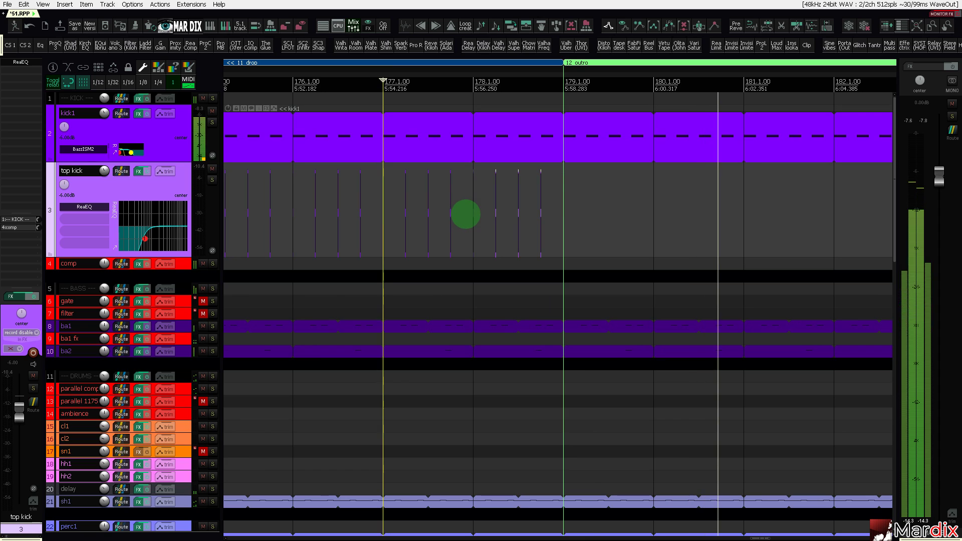
pyautogui.scroll(-3, 466, 207)
pyautogui.hotkey('ctrl', 'd')
pyautogui.hotkey('ctrl', 'd')
pyautogui.hotkey('ctrl', 'd')
pyautogui.hotkey('ctrl', 'd')
pyautogui.hotkey('ctrl', 'd')
pyautogui.hotkey('ctrl', 'd')
pyautogui.hotkey('ctrl', 'd')
pyautogui.hotkey('ctrl', 'd')
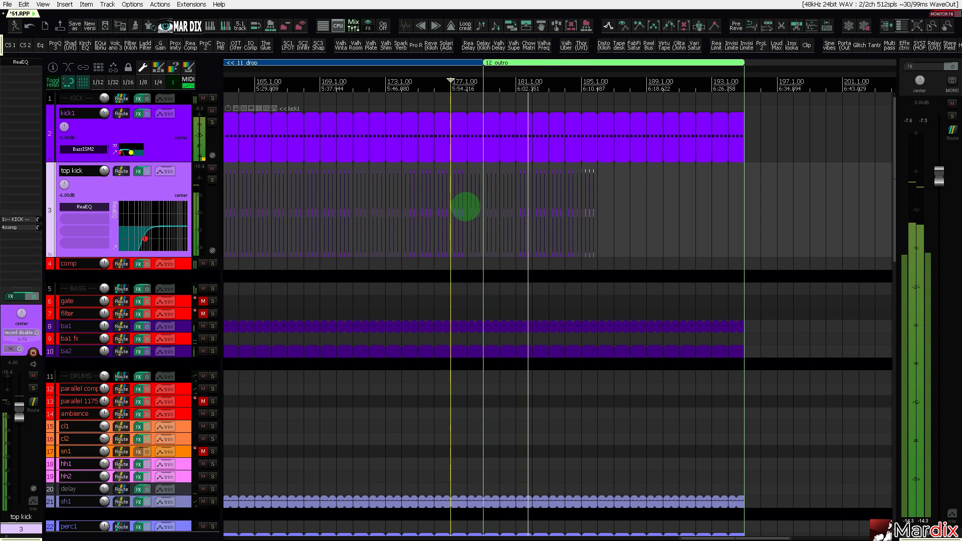
# Remove the kick1 items from the last eight bars of the outro so the kick ends at bar 187.
pyautogui.moveTo(659, 204); pyautogui.dragTo(607, 143)
pyautogui.click(741, 146)
pyautogui.scroll(-3, 607, 133)
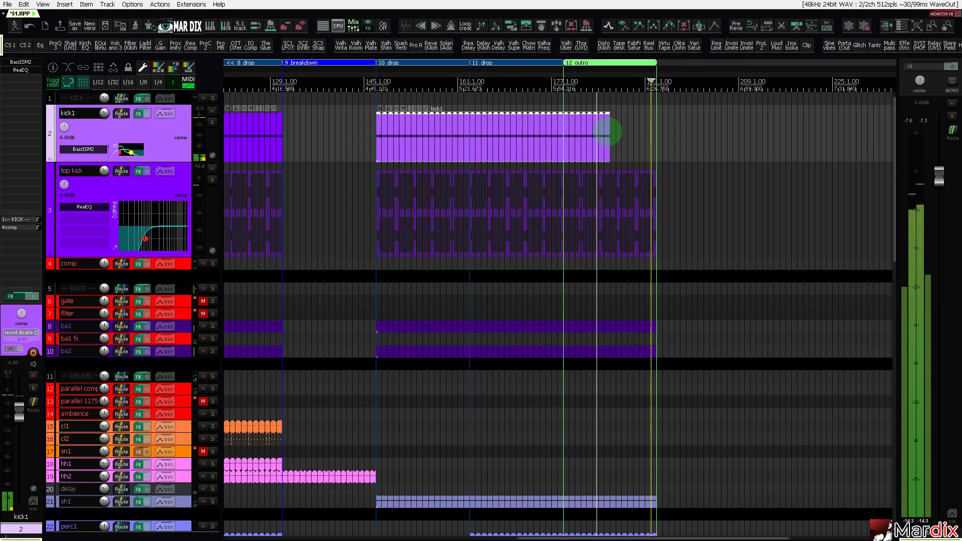
# Review all tracks of the full arrangement while playing the transition from drop 11 into the outro.
pyautogui.hotkey('ctrl', 'pagedown')
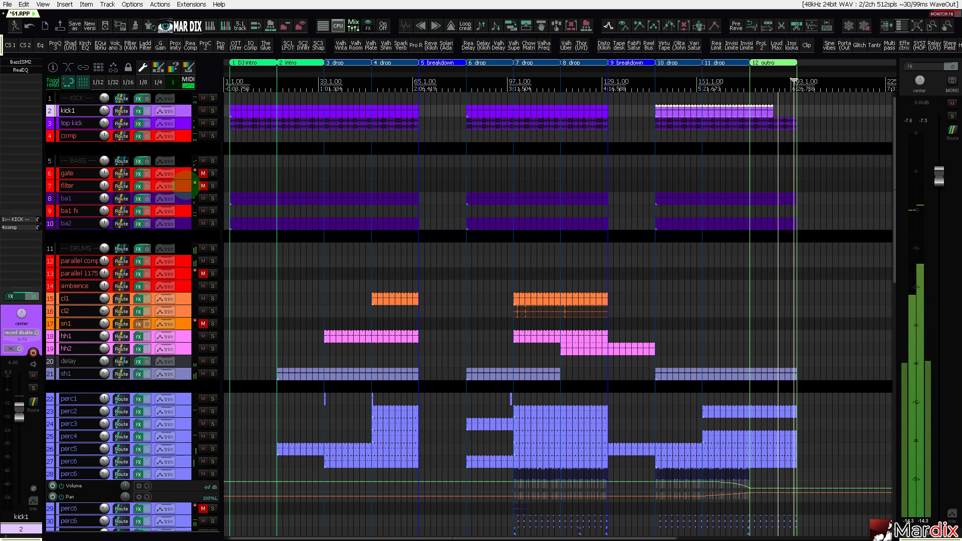
pyautogui.click(186, 160)
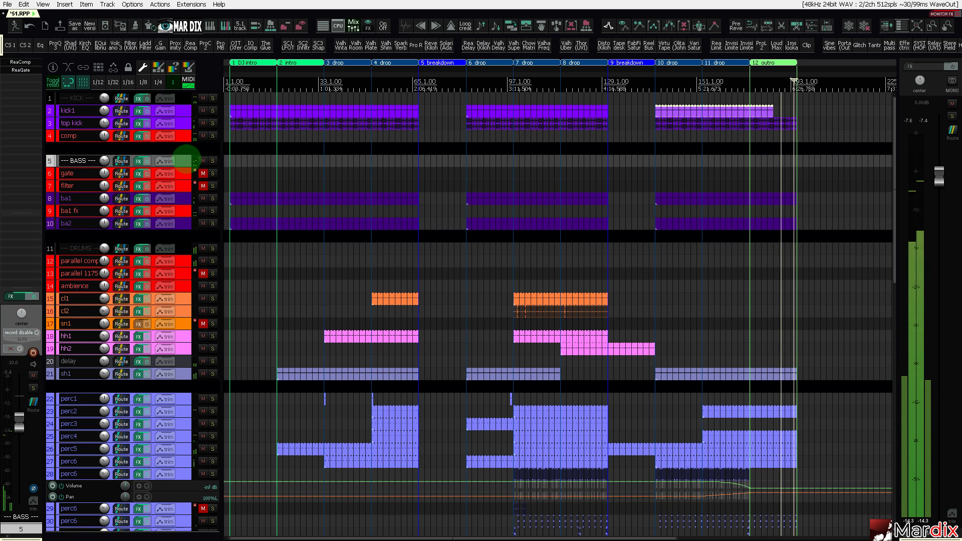
pyautogui.scroll(-10, 188, 167)
pyautogui.scroll(5, 189, 173)
pyautogui.scroll(-5, 191, 178)
pyautogui.scroll(-5, 193, 178)
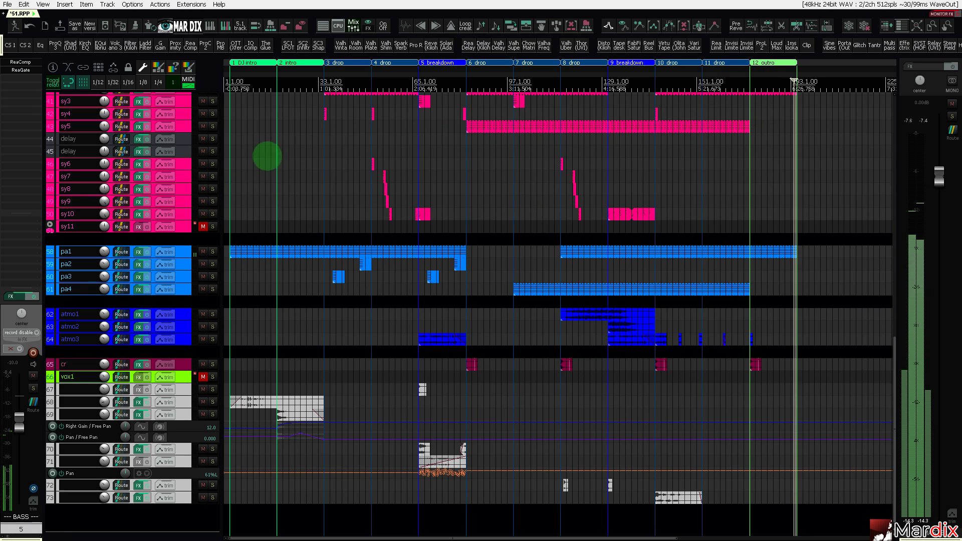
pyautogui.click(741, 83)
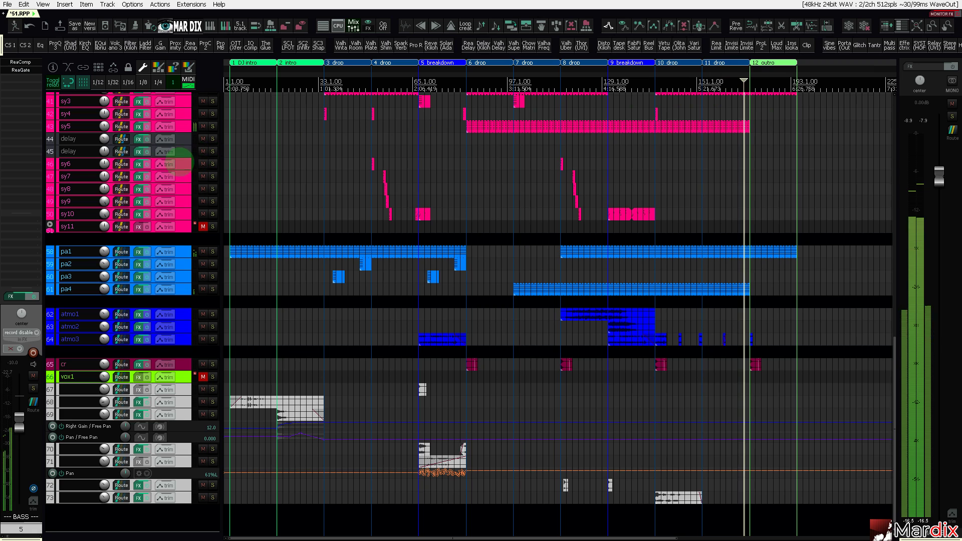
pyautogui.scroll(10, 160, 170)
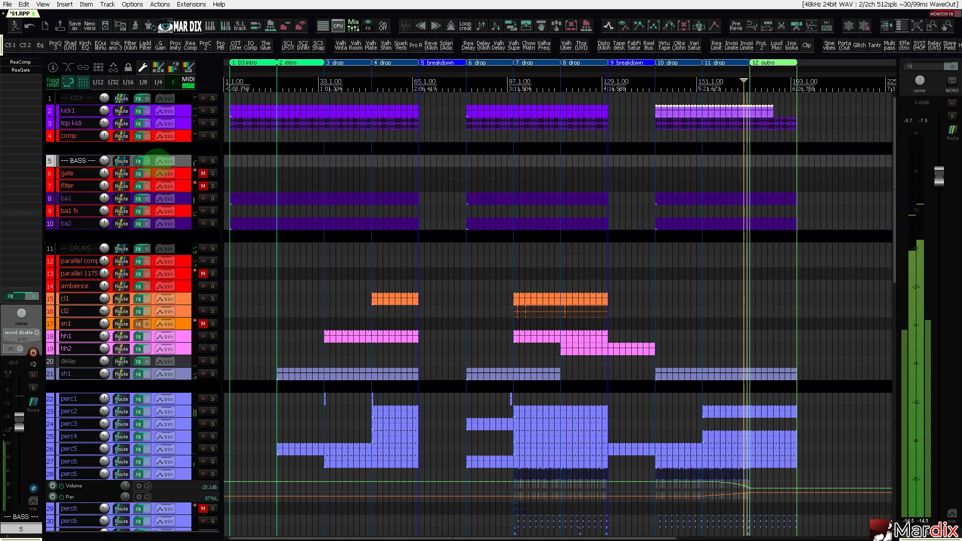
# Delete the ba2 items inside the outro so the track ends where the outro starts.
pyautogui.click(186, 224)
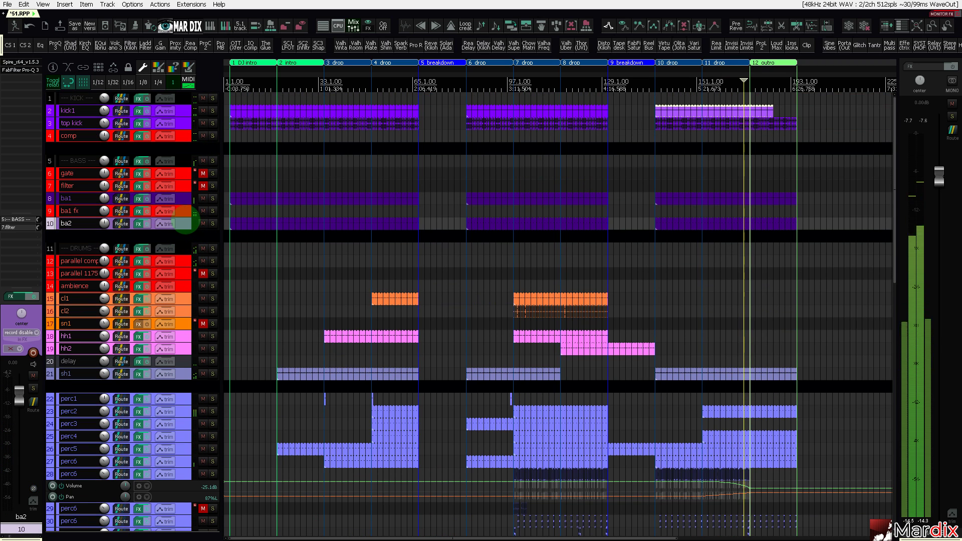
pyautogui.scroll(5, 675, 266)
pyautogui.scroll(-5, 810, 225)
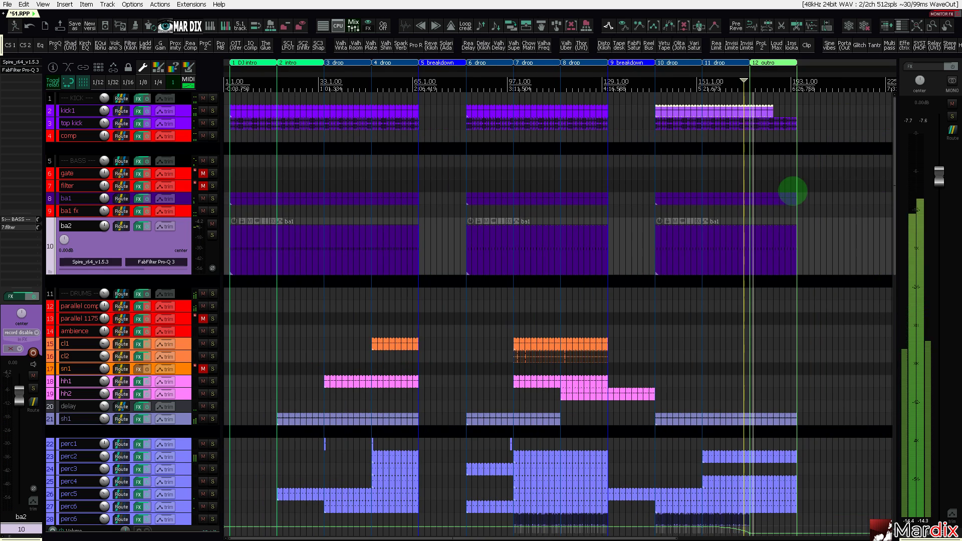
pyautogui.scroll(5, 792, 189)
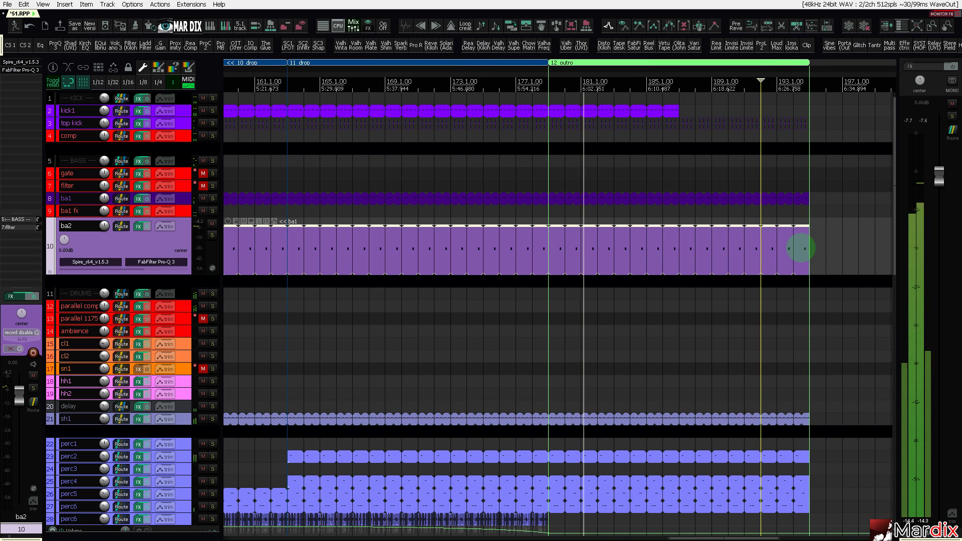
pyautogui.moveTo(805, 248); pyautogui.dragTo(553, 248)
pyautogui.scroll(2, 552, 247)
pyautogui.scroll(-3, 555, 240)
pyautogui.moveTo(610, 78); pyautogui.dragTo(720, 87)
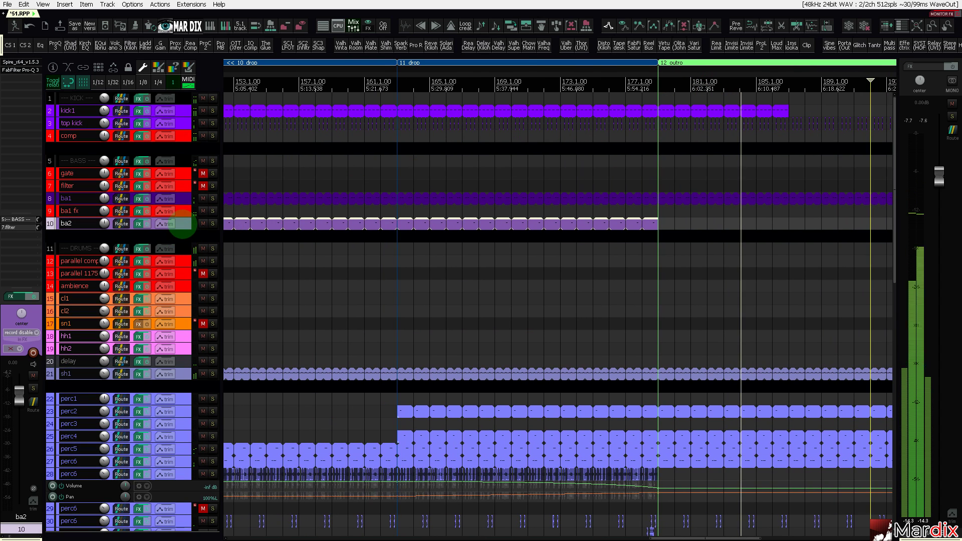
# Show the Volume envelope of the ba2 track.
pyautogui.doubleClick(184, 230)
pyautogui.click(165, 226)
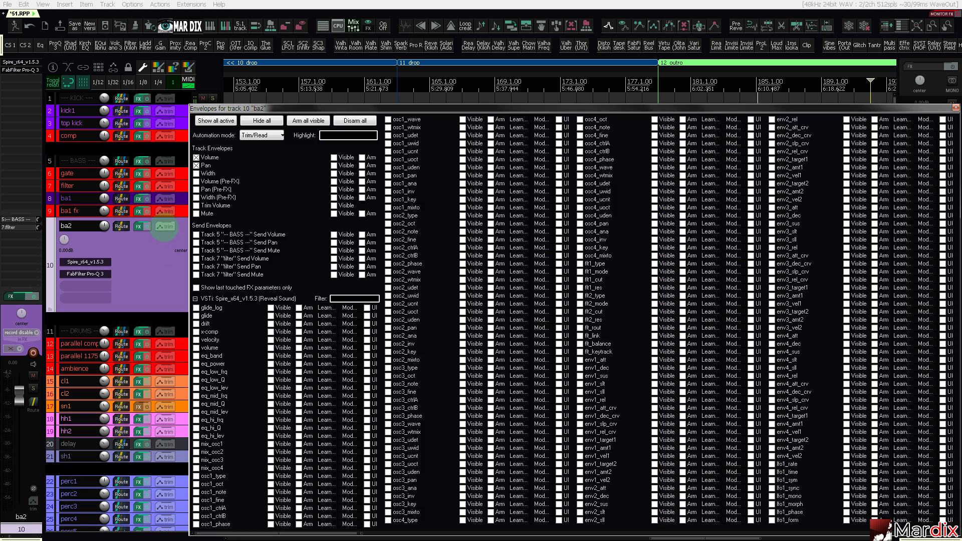
pyautogui.press('Escape')
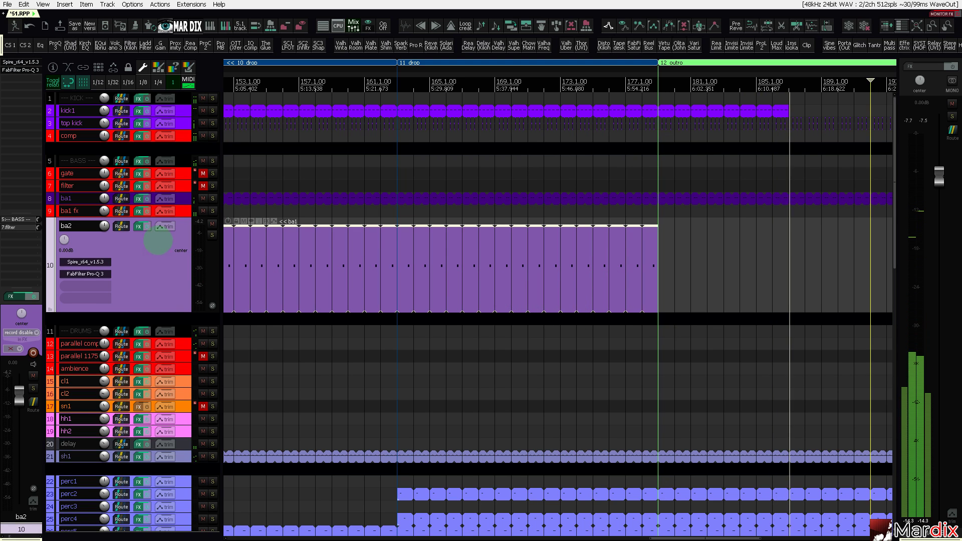
pyautogui.click(165, 226)
pyautogui.click(197, 158)
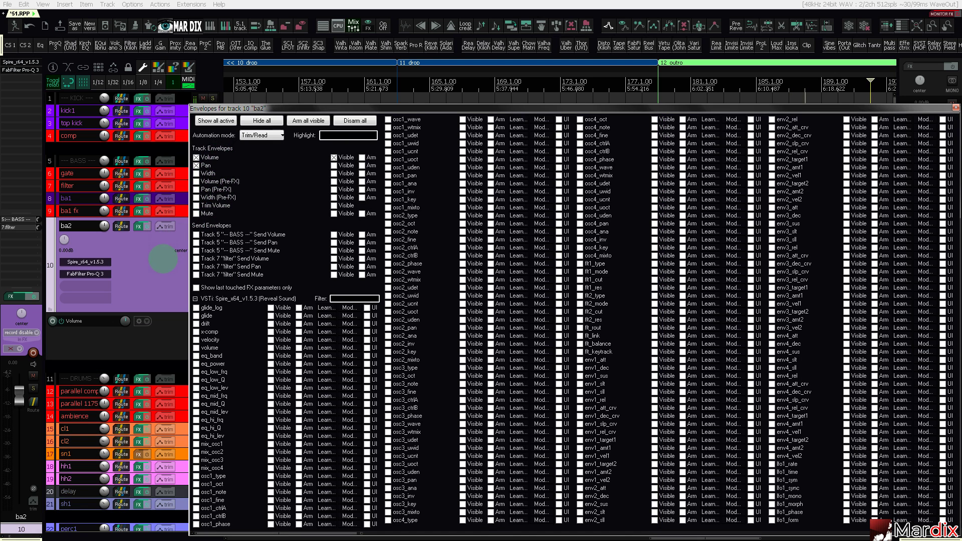
pyautogui.click(163, 258)
# Fade out ba2's volume envelope from 0 dB at bar 171 down to the minimum at the outro's start.
pyautogui.click(396, 331)
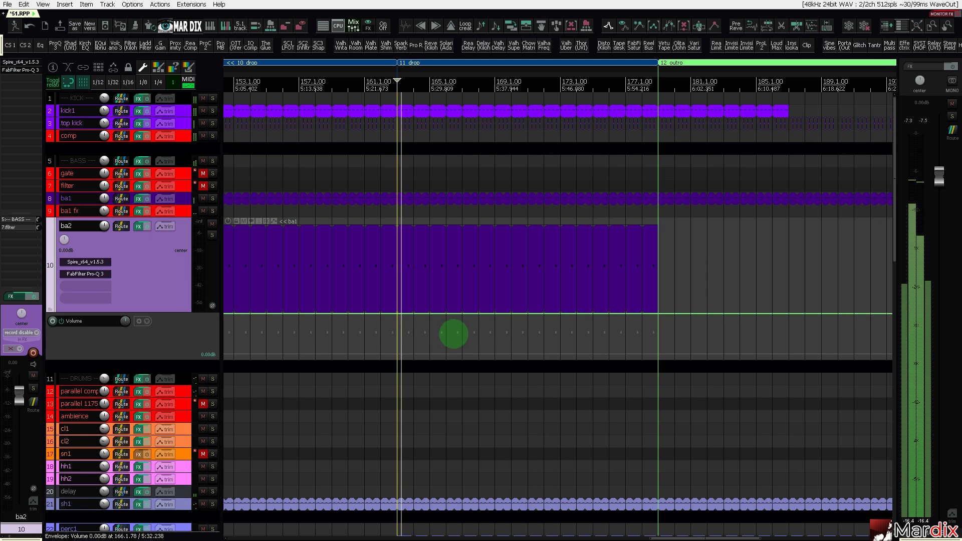
pyautogui.scroll(-5, 516, 303)
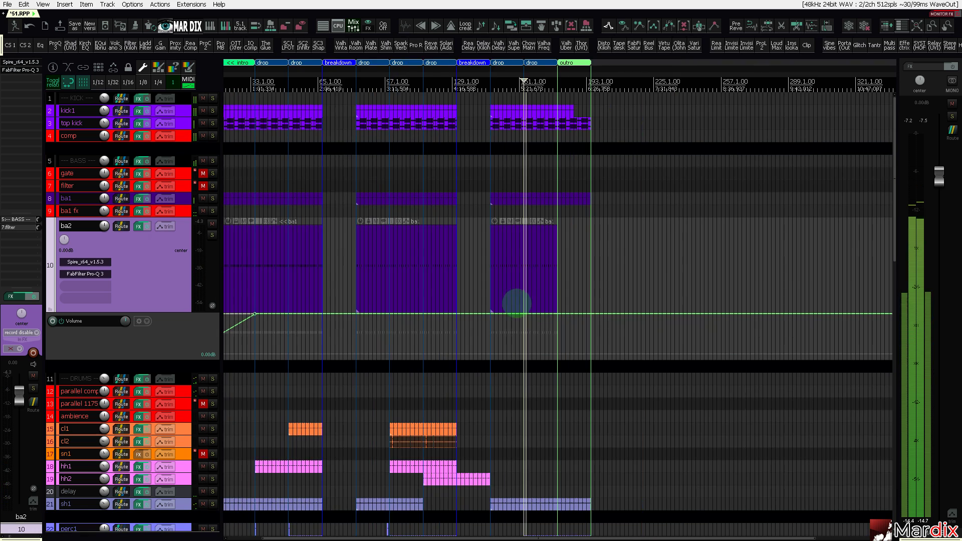
pyautogui.scroll(5, 517, 303)
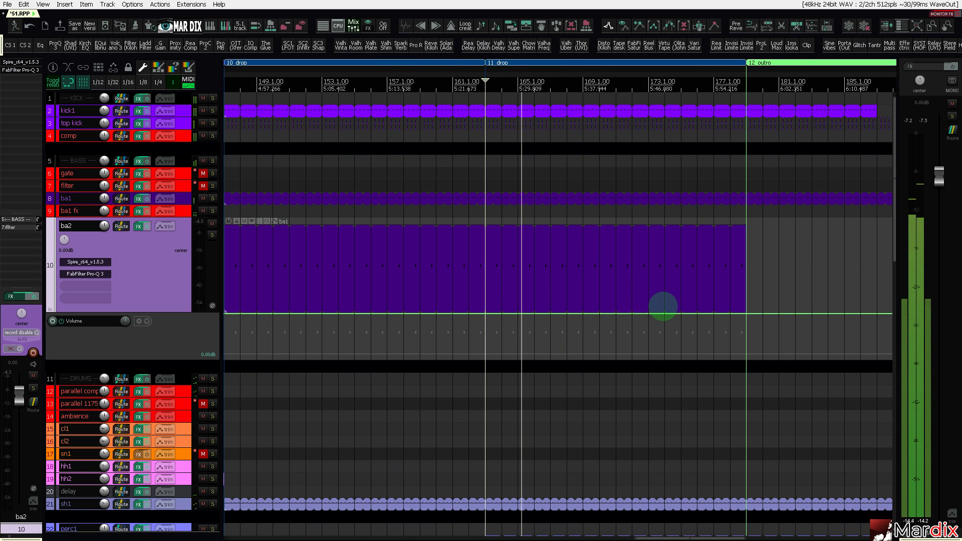
pyautogui.scroll(1, 663, 307)
pyautogui.moveTo(665, 313); pyautogui.dragTo(596, 314)
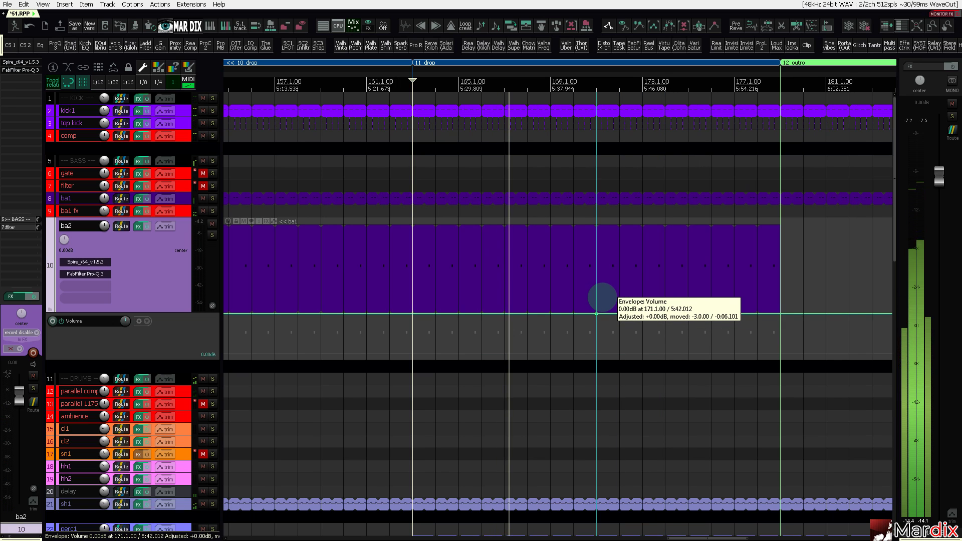
pyautogui.keyDown('shift'); pyautogui.click(780, 349); pyautogui.keyUp('shift')
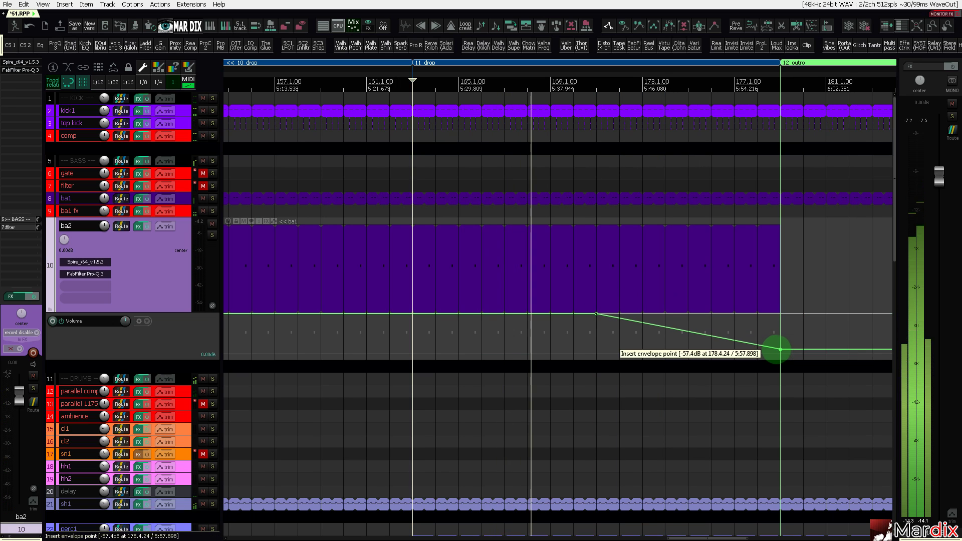
pyautogui.moveTo(780, 349); pyautogui.dragTo(777, 371)
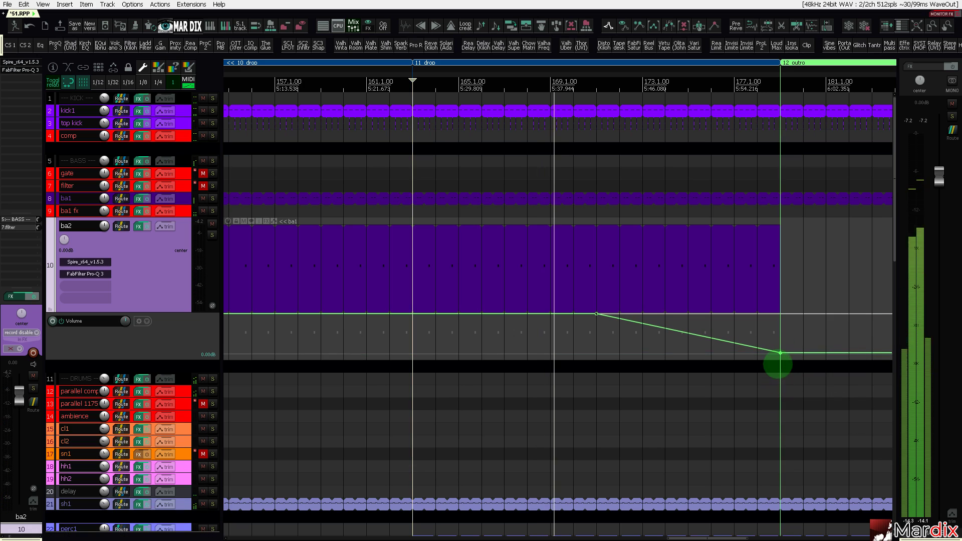
# Hide the envelopes of all tracks and save the project.
pyautogui.moveTo(641, 69); pyautogui.dragTo(609, 71)
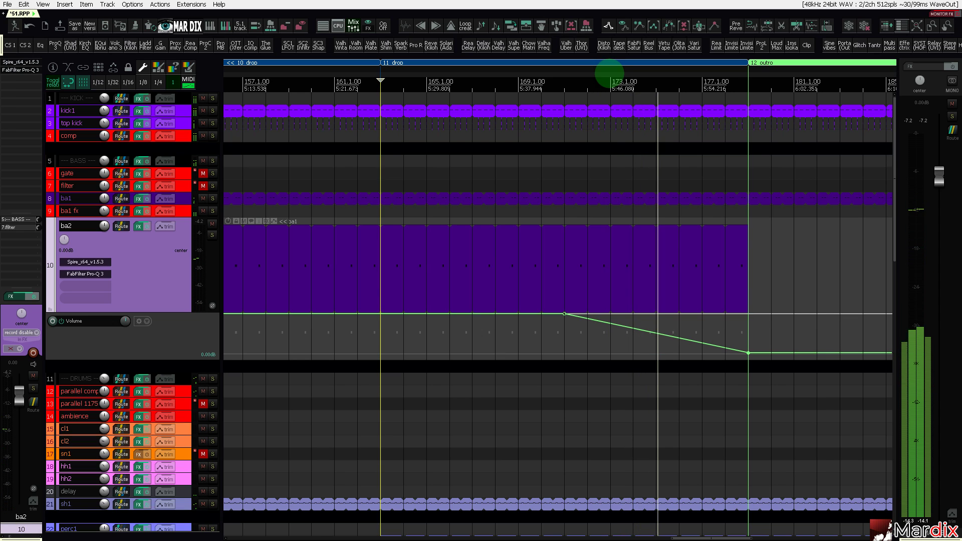
pyautogui.hotkey('ctrl', 'pagedown')
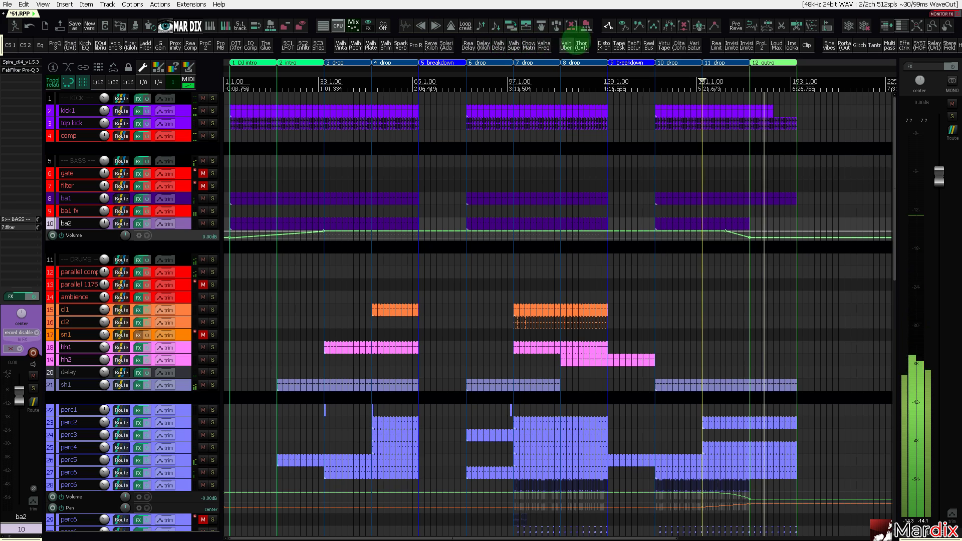
pyautogui.click(623, 25)
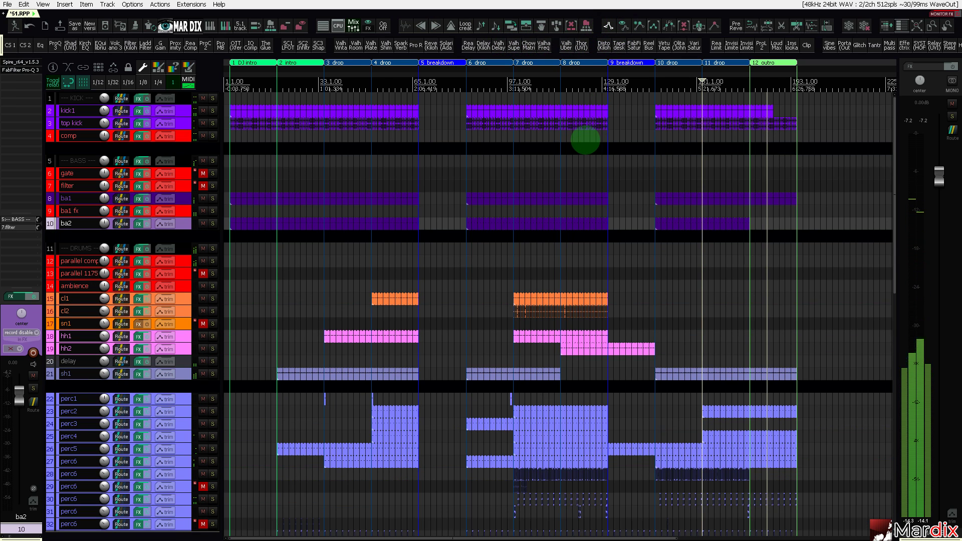
pyautogui.scroll(2, 581, 141)
pyautogui.click(8, 4)
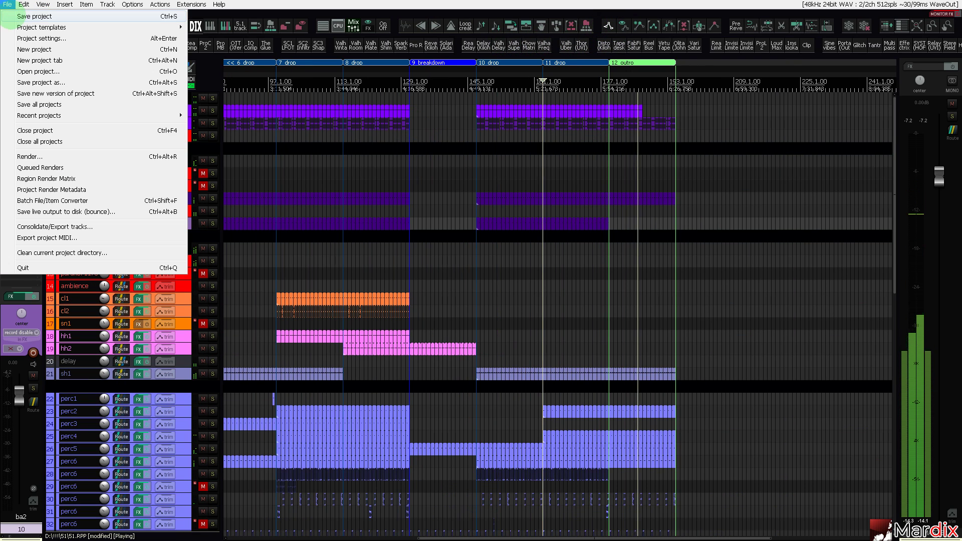
pyautogui.click(63, 50)
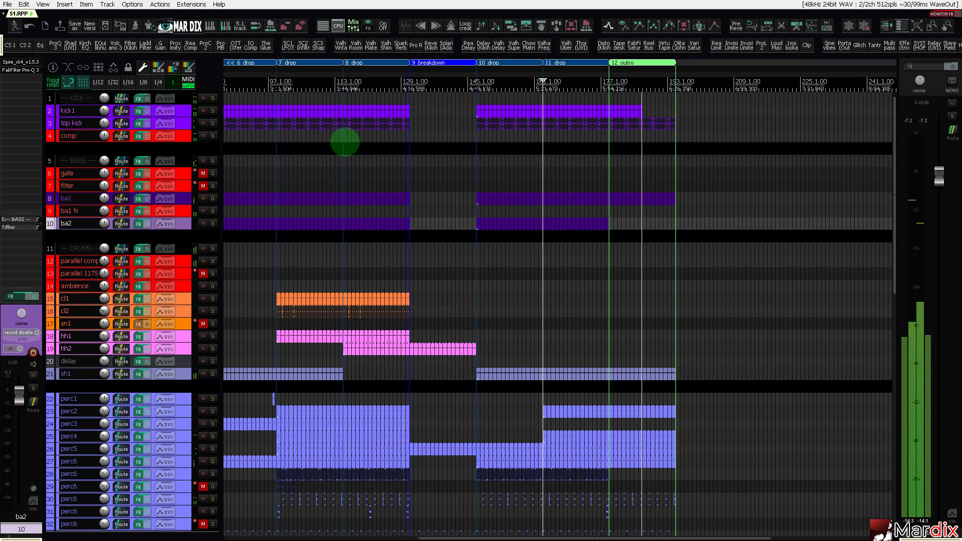
# Play from drop 8 and show the Mix / Delay and Pan / Delay envelopes of the hh1 track.
pyautogui.scroll(-3, 221, 215)
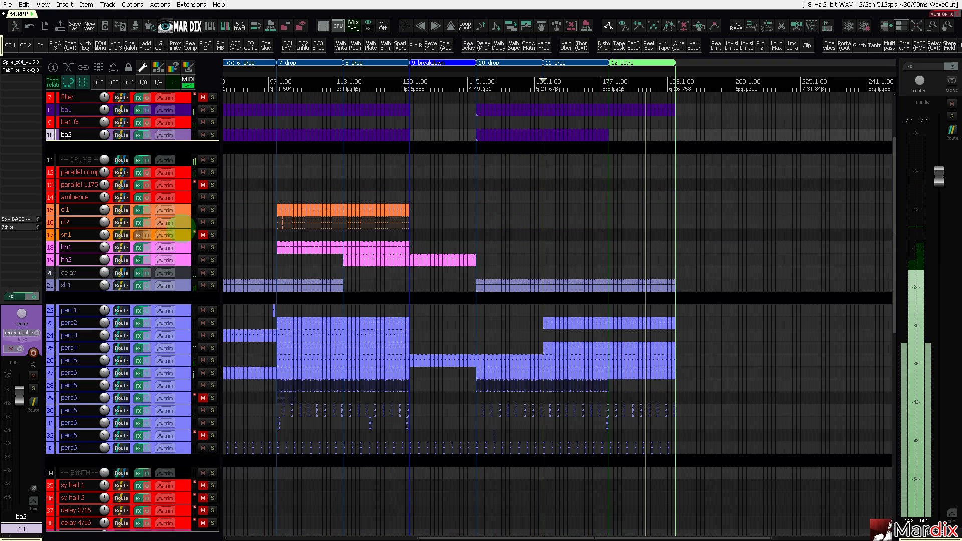
pyautogui.click(384, 81)
pyautogui.click(205, 246)
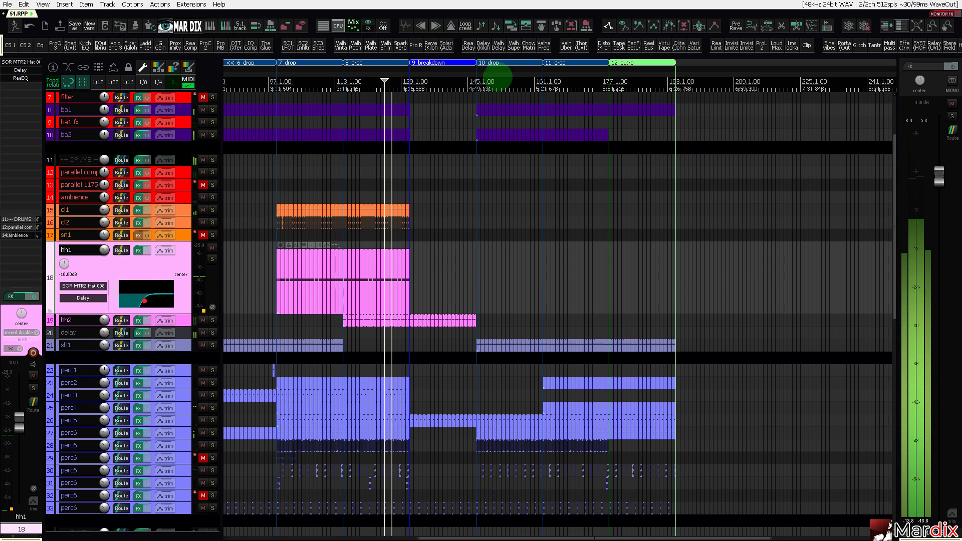
pyautogui.click(639, 25)
pyautogui.click(344, 273)
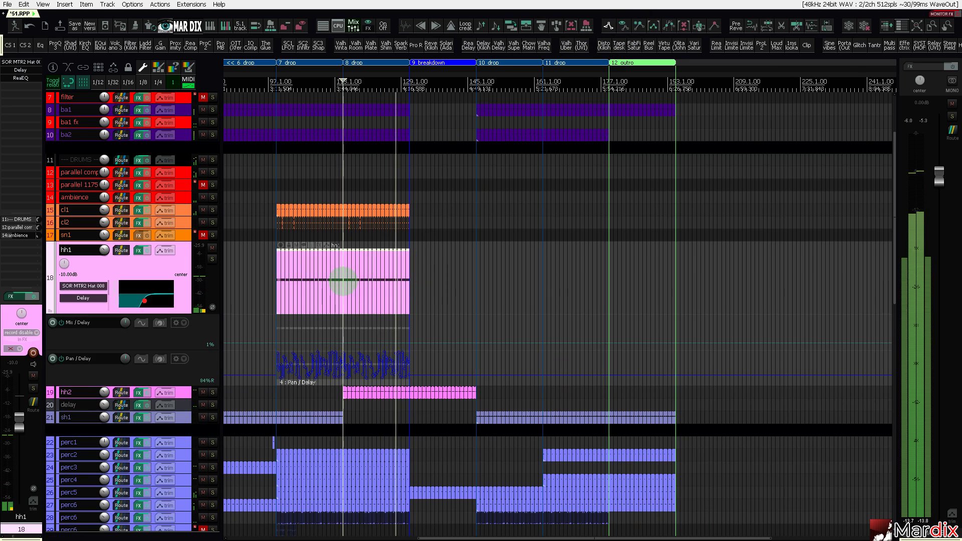
# Audition the hh1 and hh2 tracks one after the other in solo during drop 8.
pyautogui.click(212, 259)
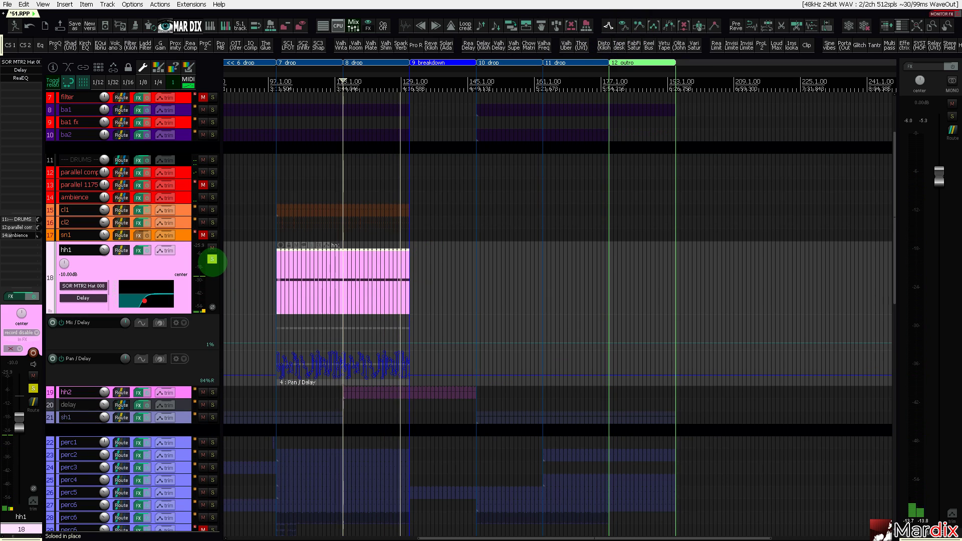
pyautogui.click(212, 259)
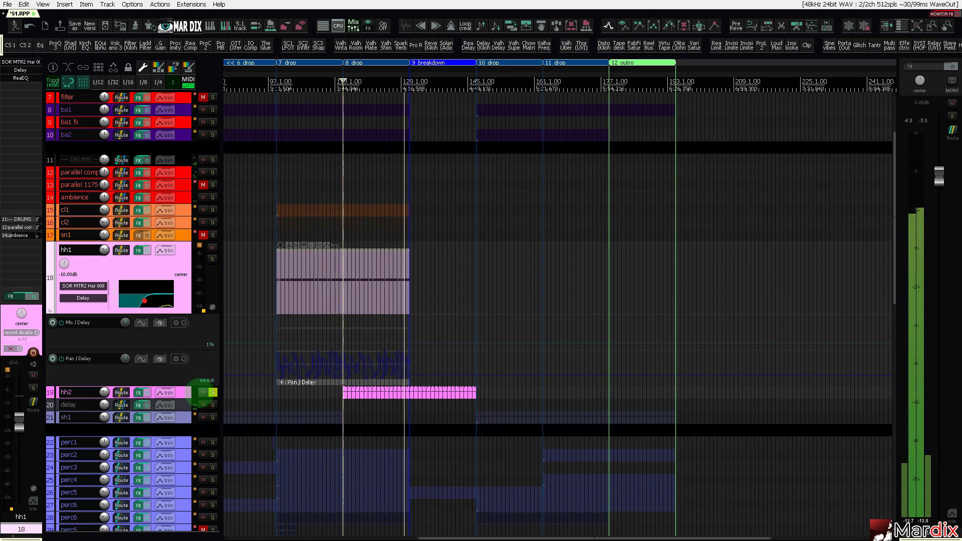
pyautogui.click(209, 393)
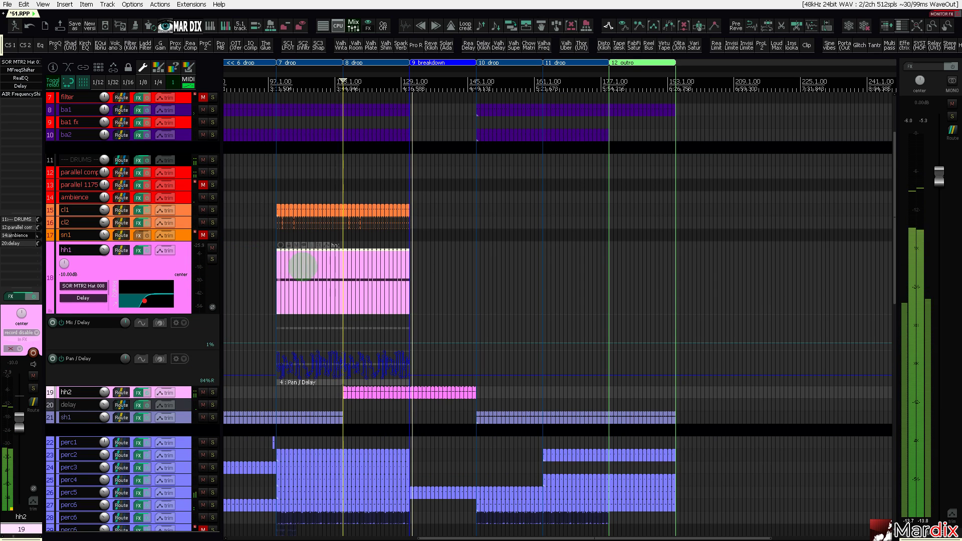
# Copy the hh1 items of drops 7 and 8 to the start of drop 11 so they cover drop 11 and the outro.
pyautogui.click(303, 268)
pyautogui.moveTo(301, 269); pyautogui.dragTo(579, 283)
pyautogui.scroll(5, 553, 283)
pyautogui.click(514, 218)
pyautogui.scroll(-5, 506, 223)
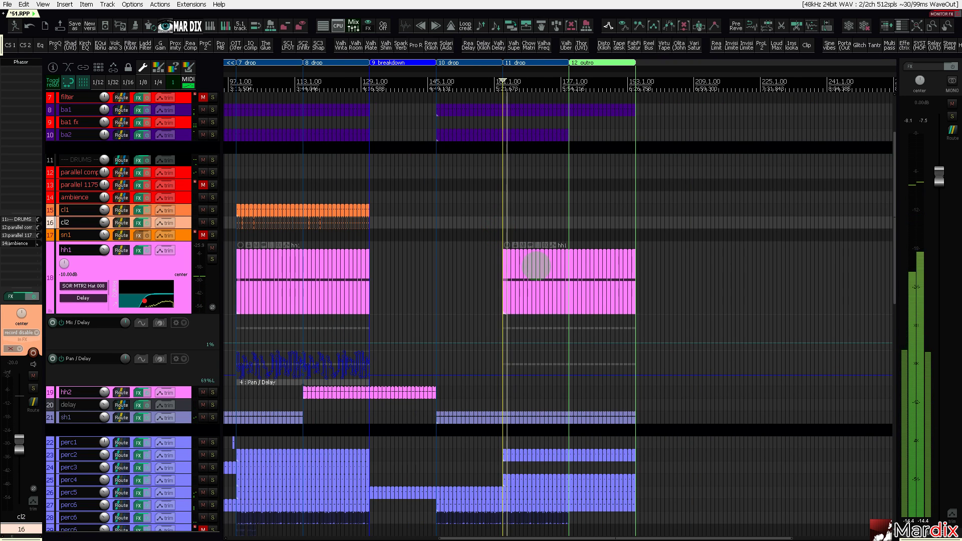
# Copy the hh1 track's Mix / Delay automation item from drops 3 and 4 to the start of drop 11, covering the outro.
pyautogui.click(527, 278)
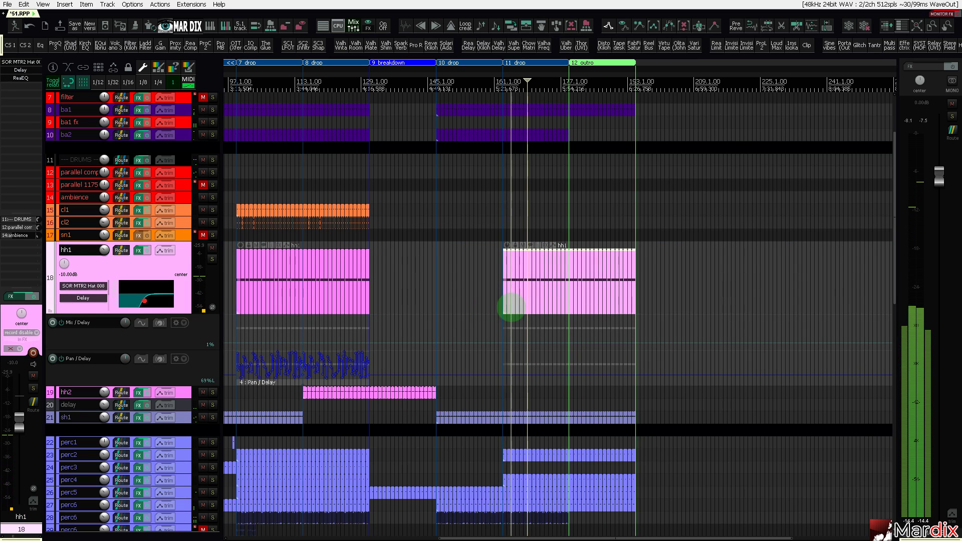
pyautogui.scroll(2, 511, 307)
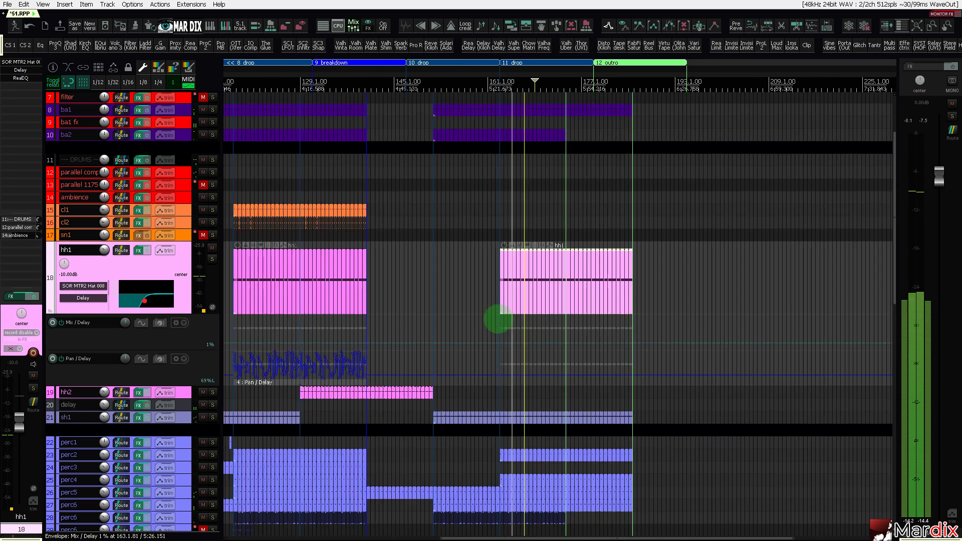
pyautogui.scroll(-3, 498, 319)
pyautogui.scroll(2, 263, 331)
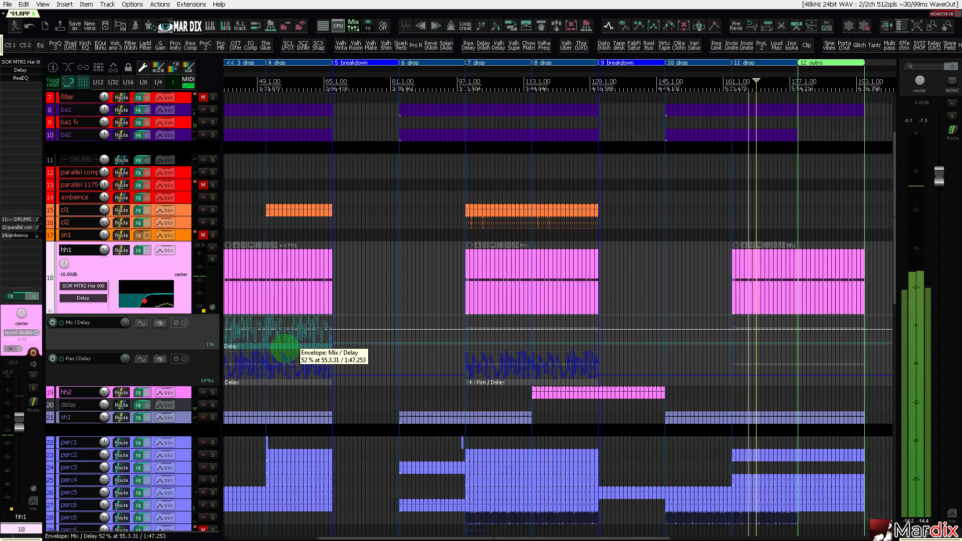
pyautogui.scroll(-2, 285, 346)
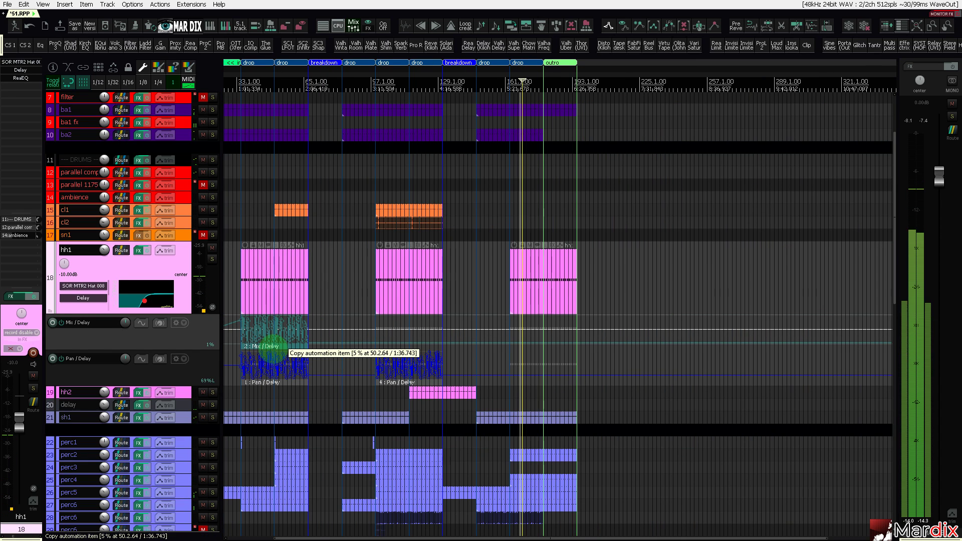
pyautogui.scroll(4, 518, 345)
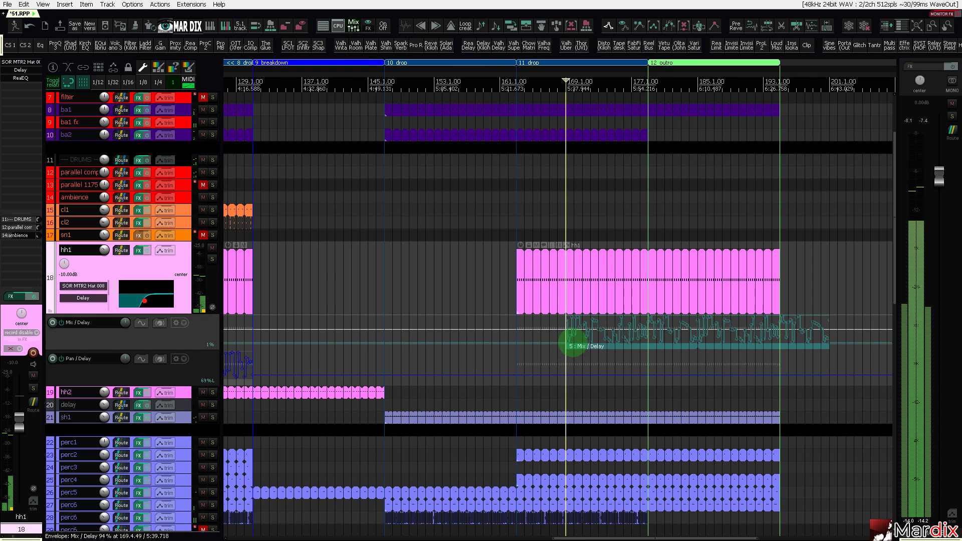
pyautogui.moveTo(570, 340); pyautogui.dragTo(528, 347)
pyautogui.scroll(-3, 527, 346)
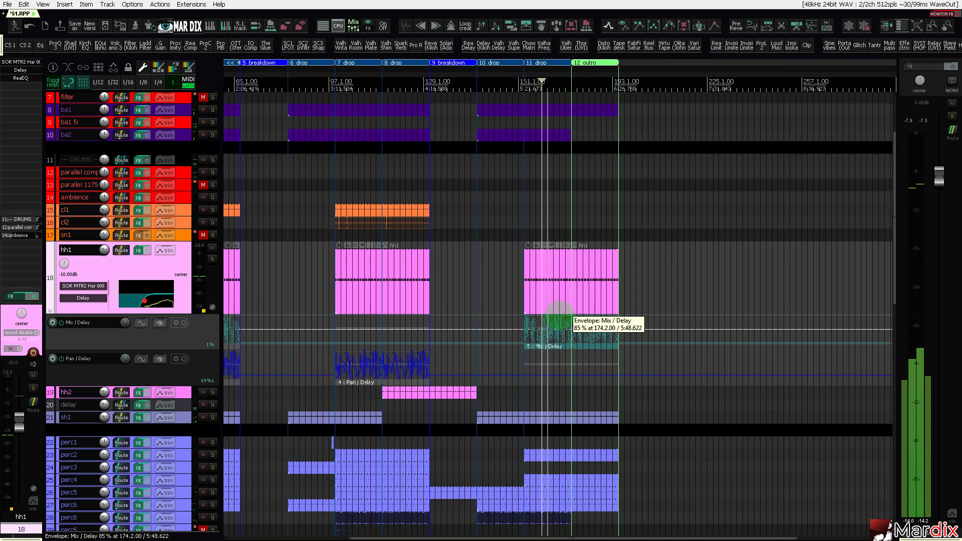
pyautogui.scroll(4, 562, 304)
pyautogui.scroll(-1, 563, 304)
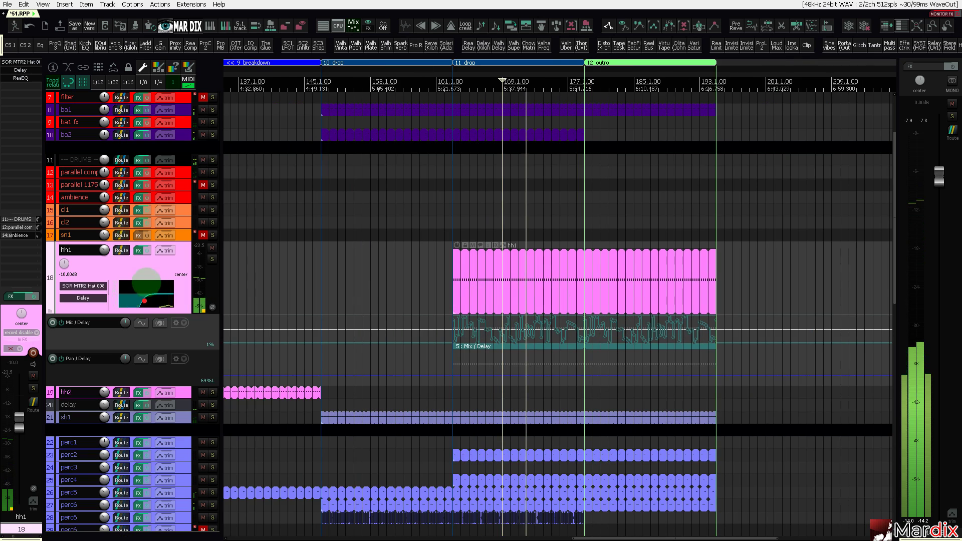
# Show the Volume envelope of the hh1 track.
pyautogui.click(165, 251)
pyautogui.click(231, 159)
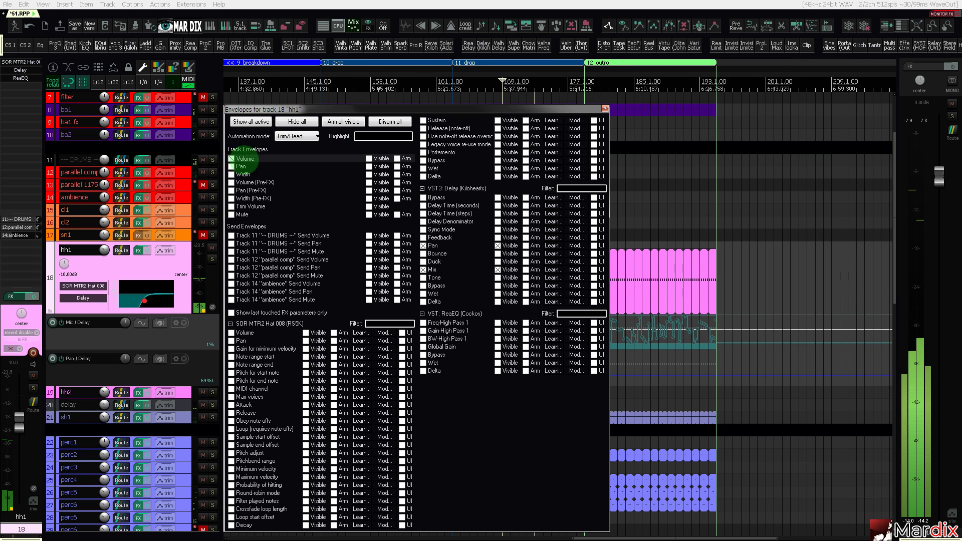
pyautogui.click(605, 109)
# Draw a fade-out on the hh1 Volume envelope from about bar 177 down to silence at the end of the outro.
pyautogui.scroll(4, 604, 342)
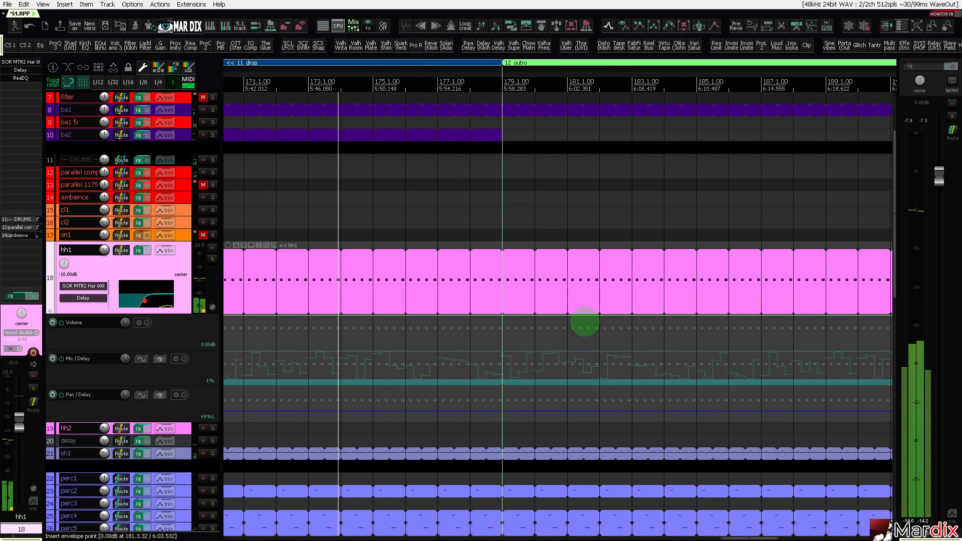
pyautogui.moveTo(555, 314); pyautogui.dragTo(444, 265)
pyautogui.scroll(-2, 449, 269)
pyautogui.click(743, 342)
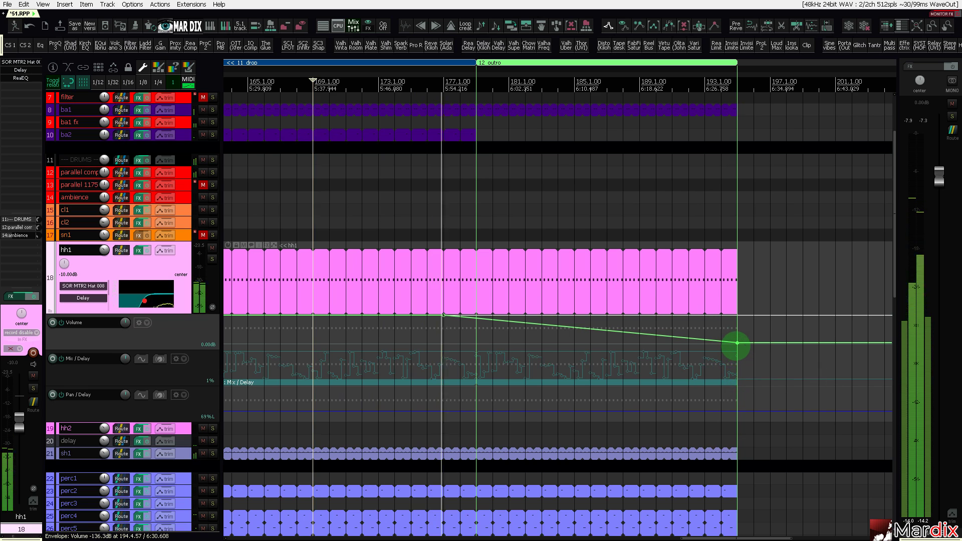
pyautogui.scroll(-4, 618, 327)
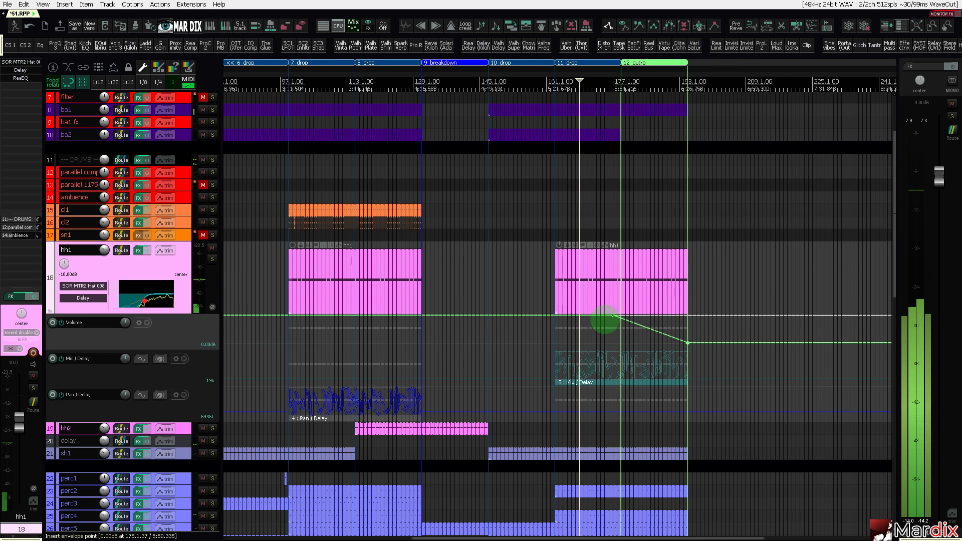
# Show the whole arrangement with compact tracks and play the passage from drop 11 towards the outro.
pyautogui.hotkey('ctrl', 'pagedown')
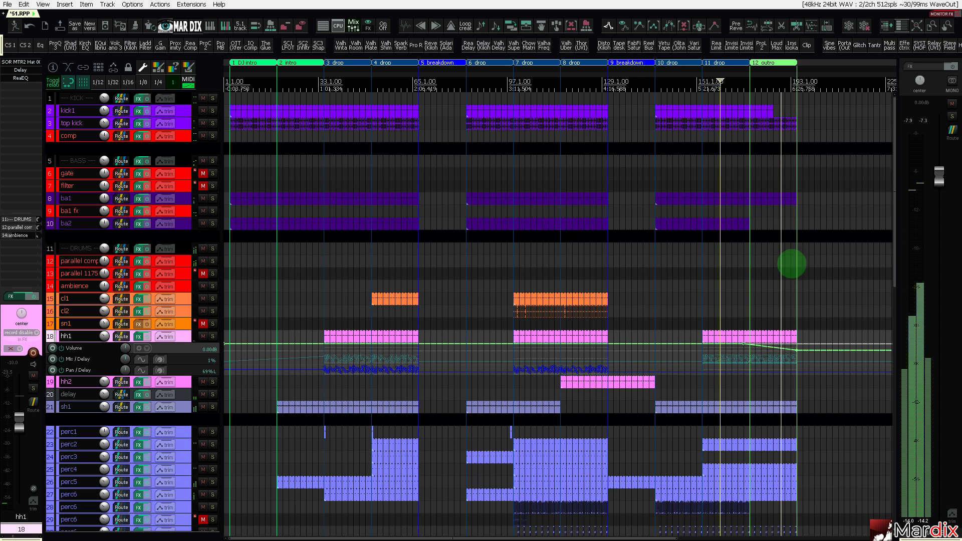
pyautogui.click(737, 81)
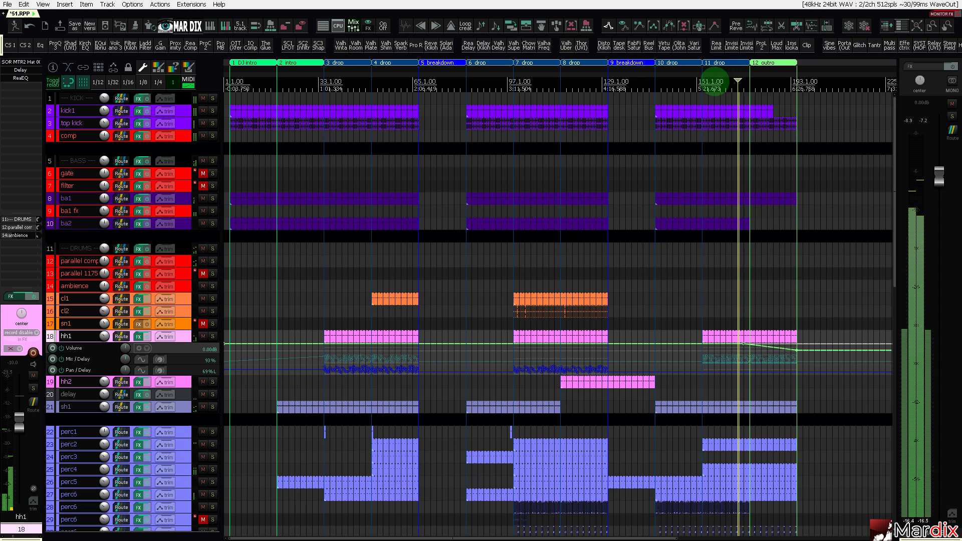
pyautogui.click(708, 84)
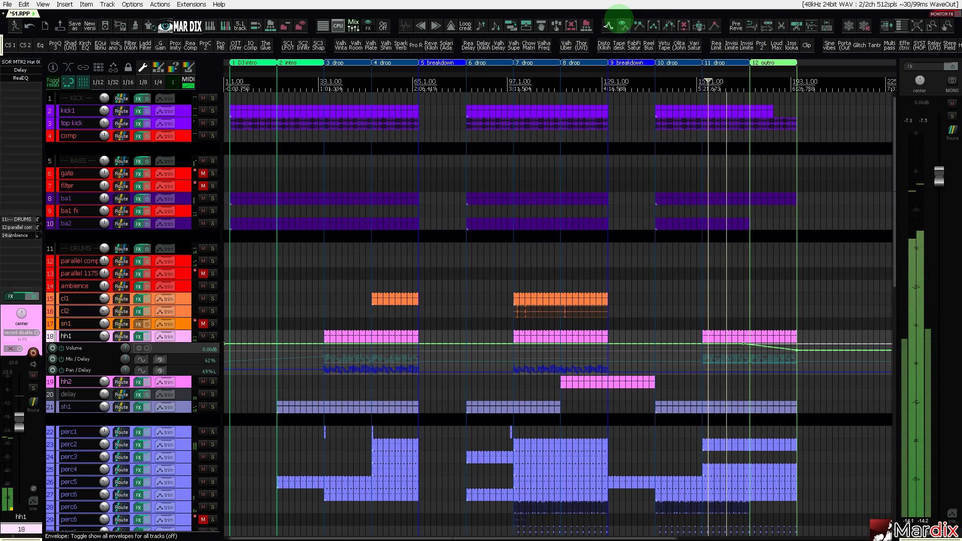
# Show the envelopes of all tracks, examine the automation from the bass down to the effect tracks, and hide them again.
pyautogui.click(623, 25)
pyautogui.scroll(-3, 632, 196)
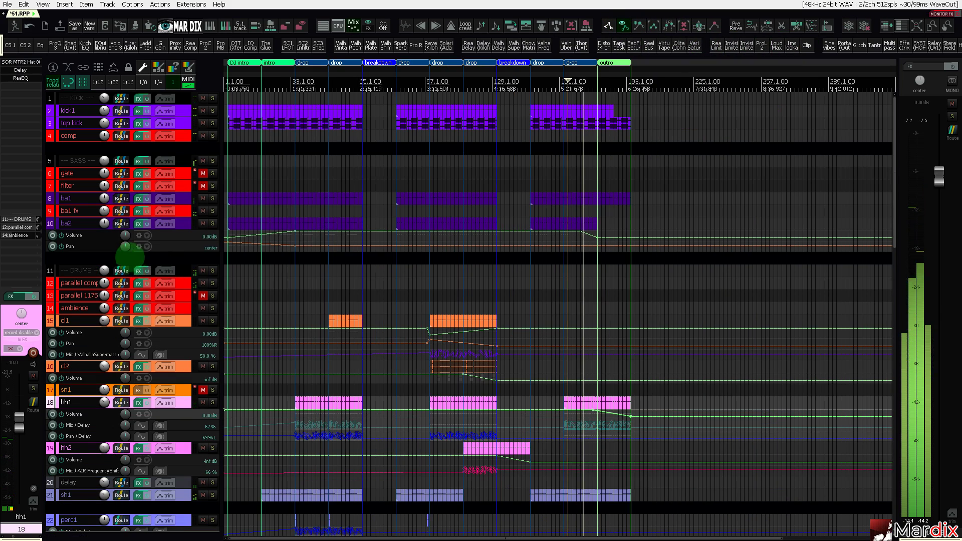
pyautogui.scroll(-5, 620, 182)
pyautogui.scroll(-5, 559, 310)
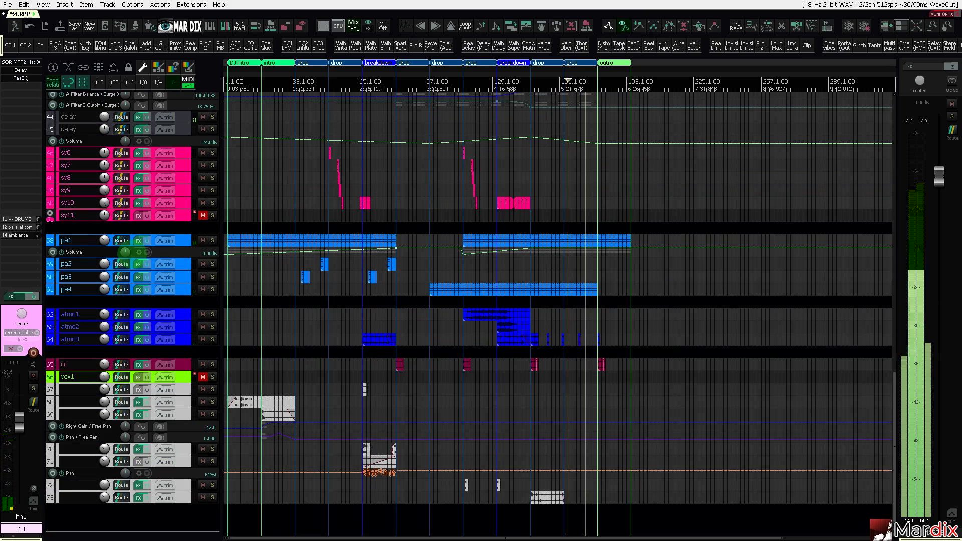
pyautogui.scroll(5, 170, 253)
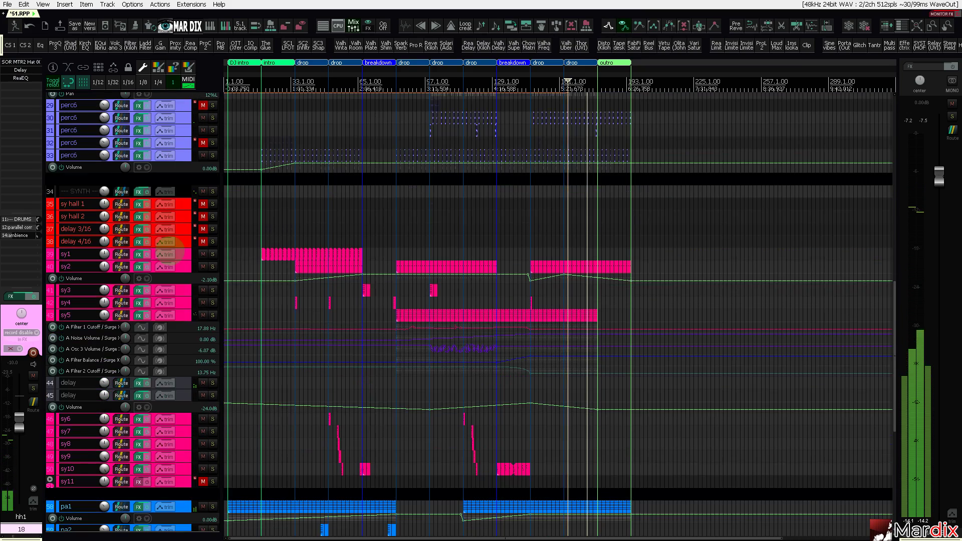
pyautogui.scroll(-3, 170, 253)
pyautogui.scroll(-3, 442, 251)
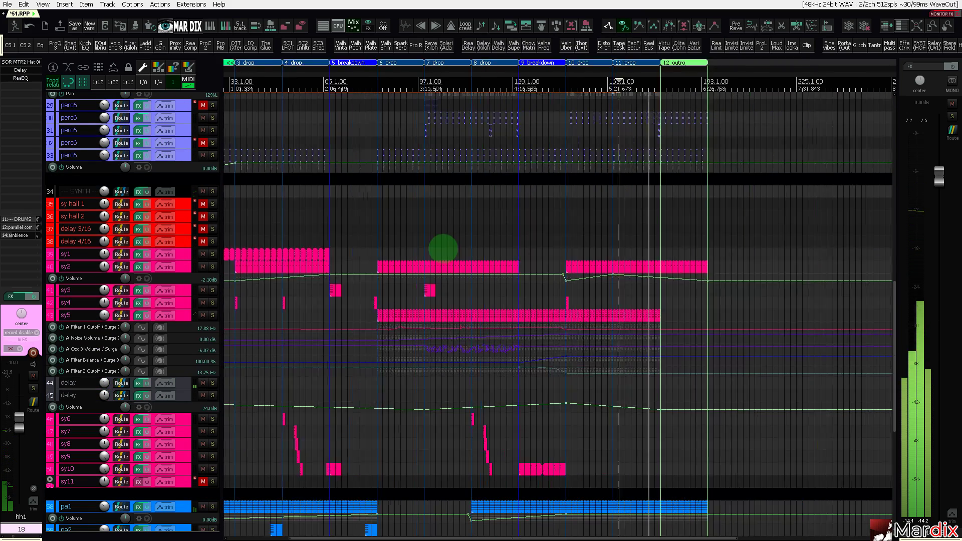
pyautogui.scroll(3, 125, 260)
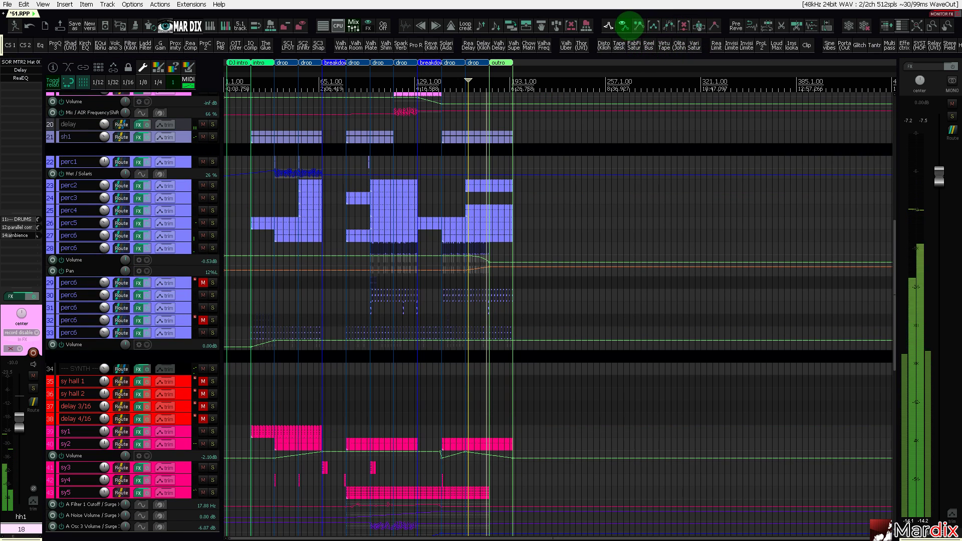
pyautogui.click(623, 25)
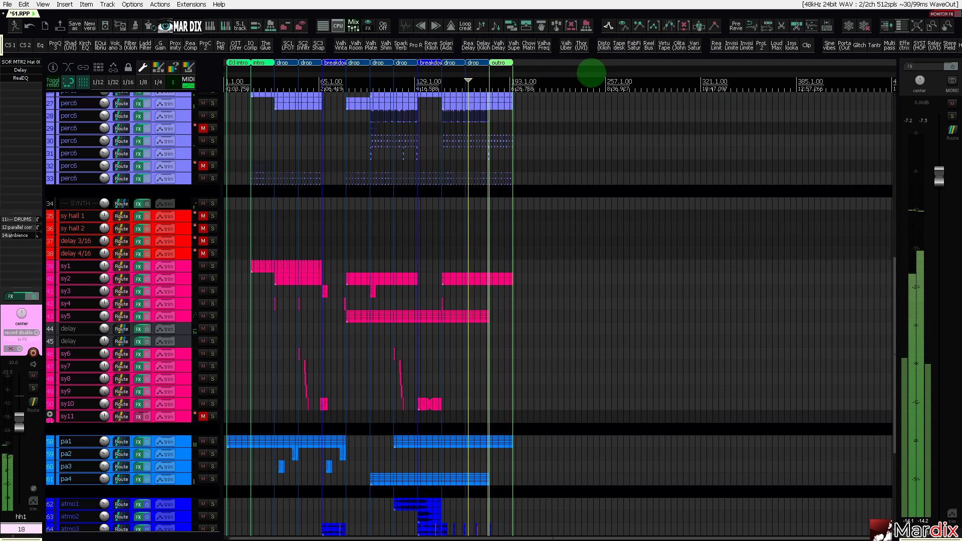
# Play from the start of the intro with the sy1 track selected and examine how the synth parts are arranged.
pyautogui.scroll(-4, 587, 146)
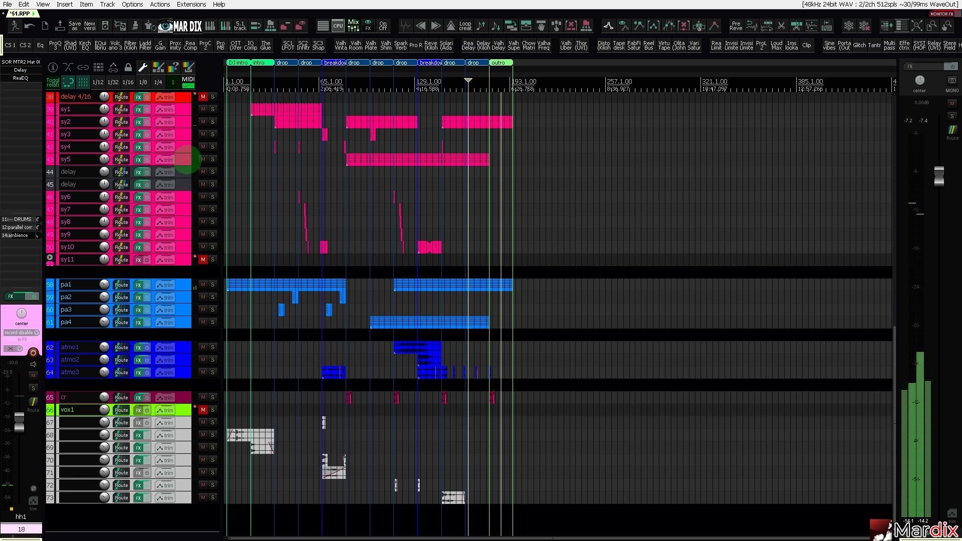
pyautogui.click(245, 110)
pyautogui.scroll(4, 247, 107)
pyautogui.scroll(2, 256, 102)
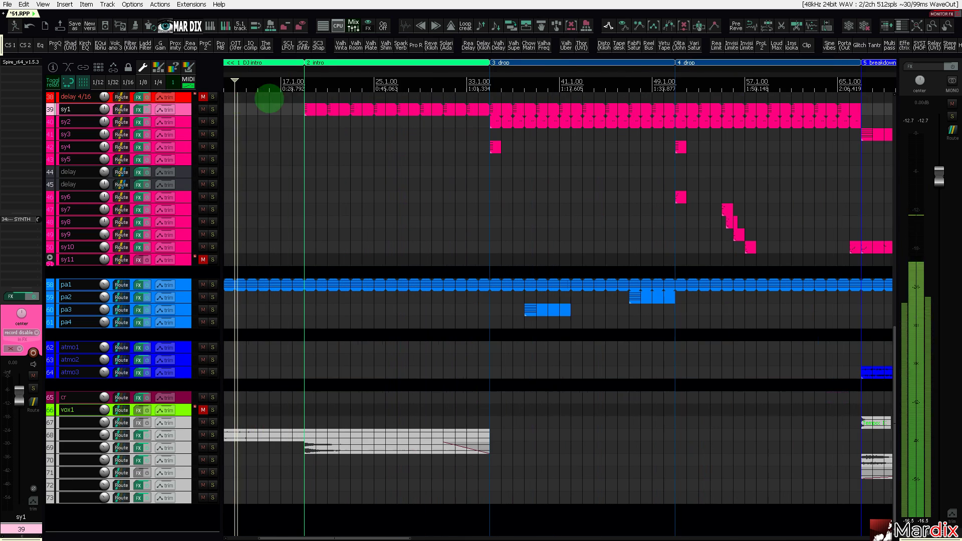
pyautogui.click(306, 87)
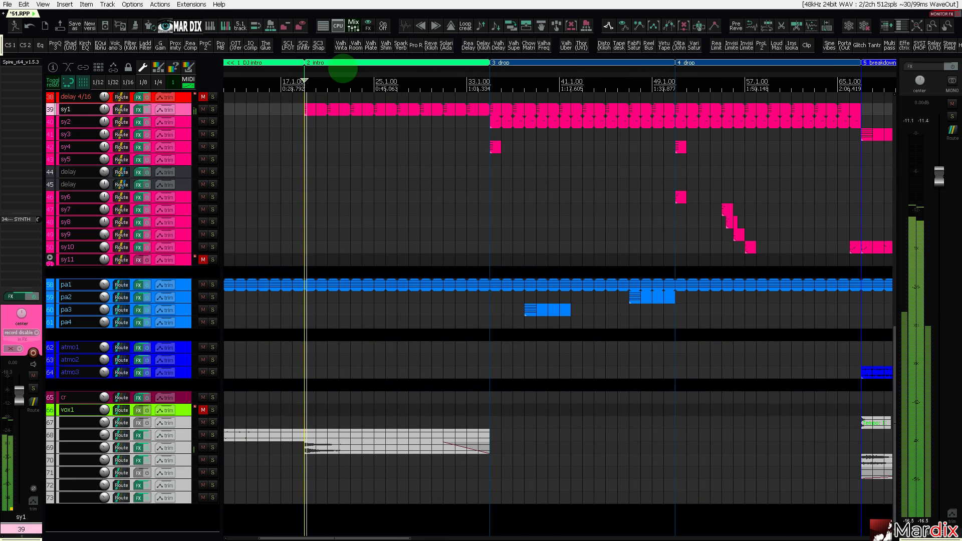
pyautogui.moveTo(343, 69); pyautogui.dragTo(379, 75)
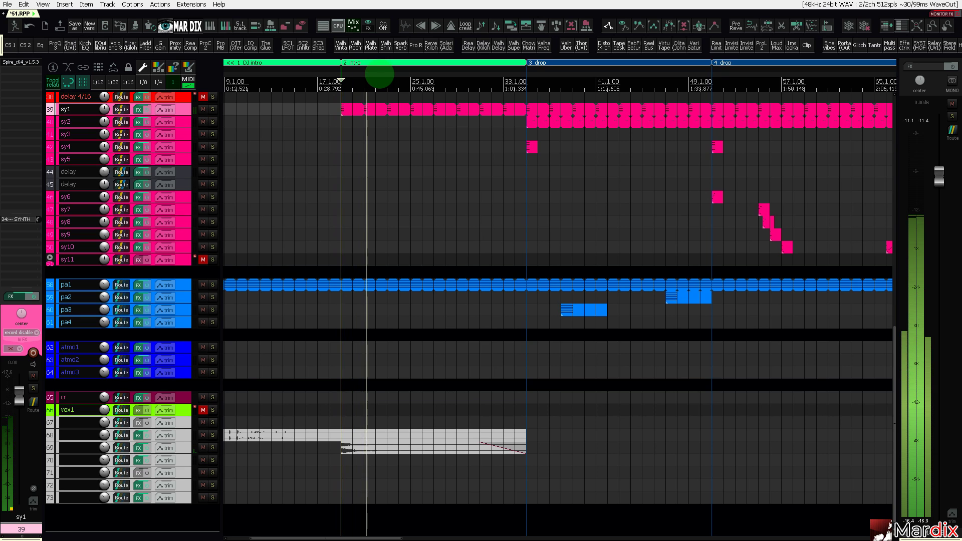
pyautogui.scroll(-3, 446, 140)
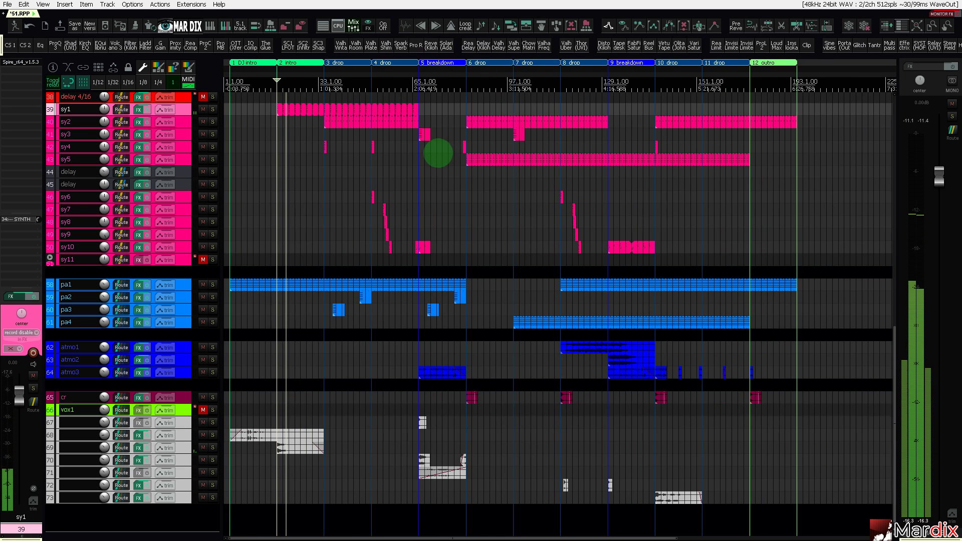
pyautogui.scroll(-1, 438, 154)
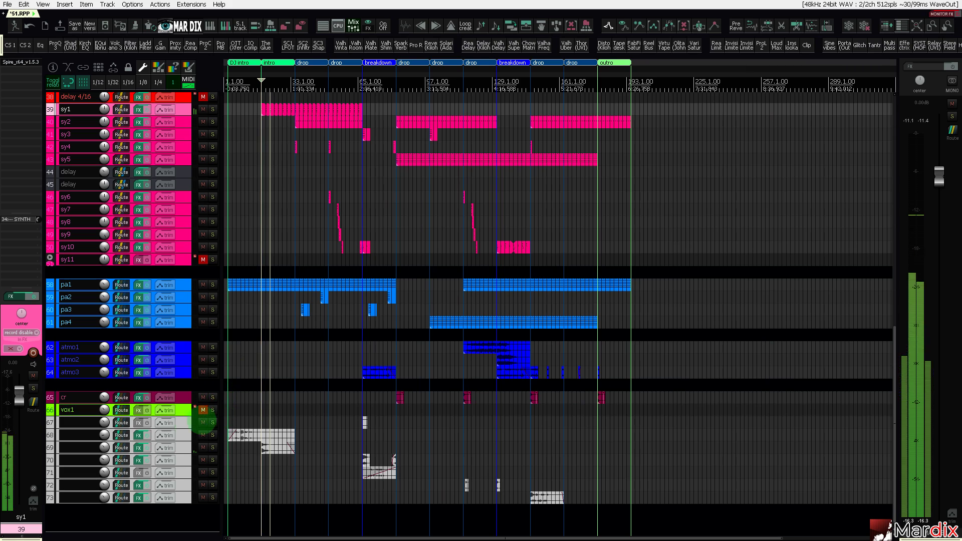
# Copy the SPK_VerbyAtmos05.wav item of track 68 from the DJ intro to the start of drop 11 and play from there.
pyautogui.click(183, 434)
pyautogui.scroll(2, 182, 434)
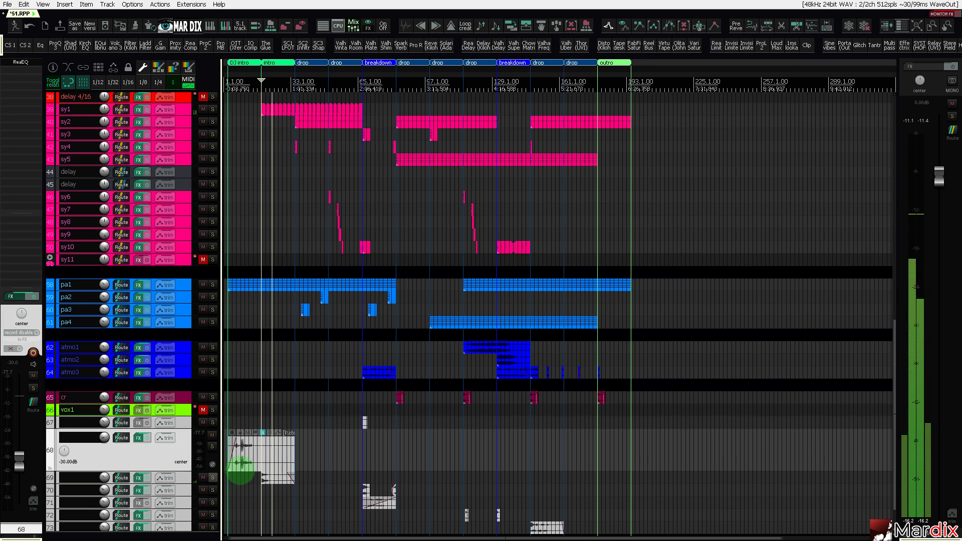
pyautogui.moveTo(314, 445)
pyautogui.mouseDown()
pyautogui.moveTo(213, 462)
pyautogui.moveTo(272, 449)
pyautogui.moveTo(601, 447)
pyautogui.moveTo(538, 452)
pyautogui.mouseUp()
pyautogui.scroll(4, 597, 447)
pyautogui.click(479, 410)
pyautogui.scroll(-4, 471, 411)
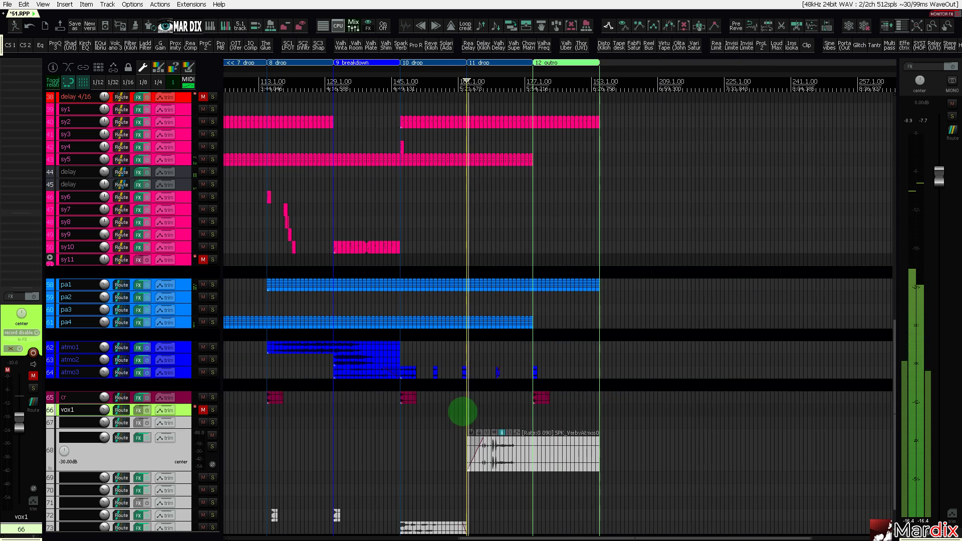
pyautogui.moveTo(528, 71); pyautogui.dragTo(513, 73)
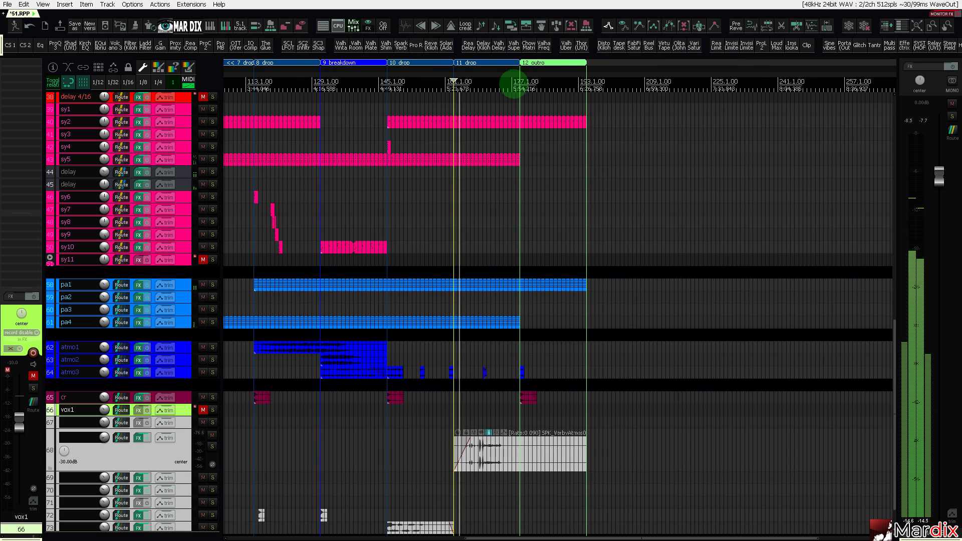
pyautogui.scroll(4, 499, 219)
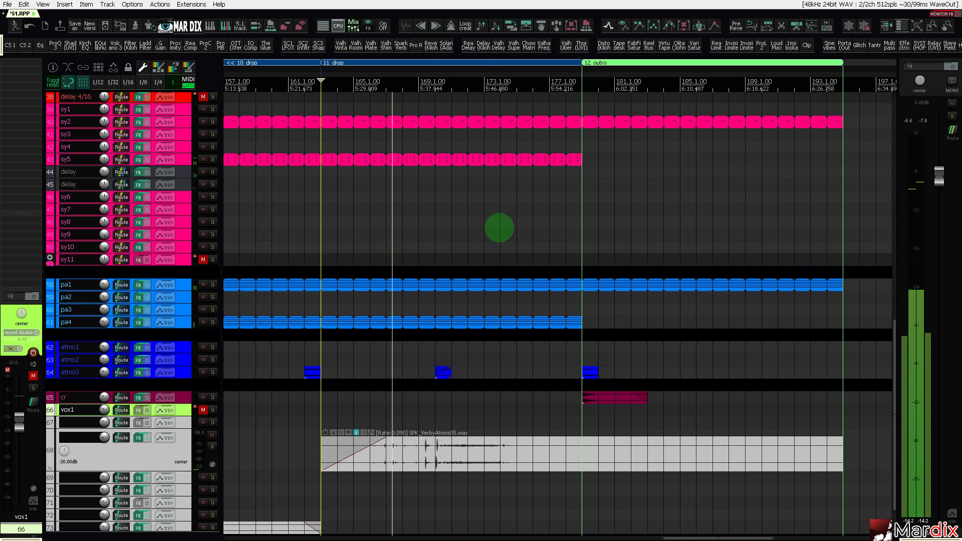
pyautogui.scroll(-5, 499, 228)
pyautogui.scroll(-3, 499, 230)
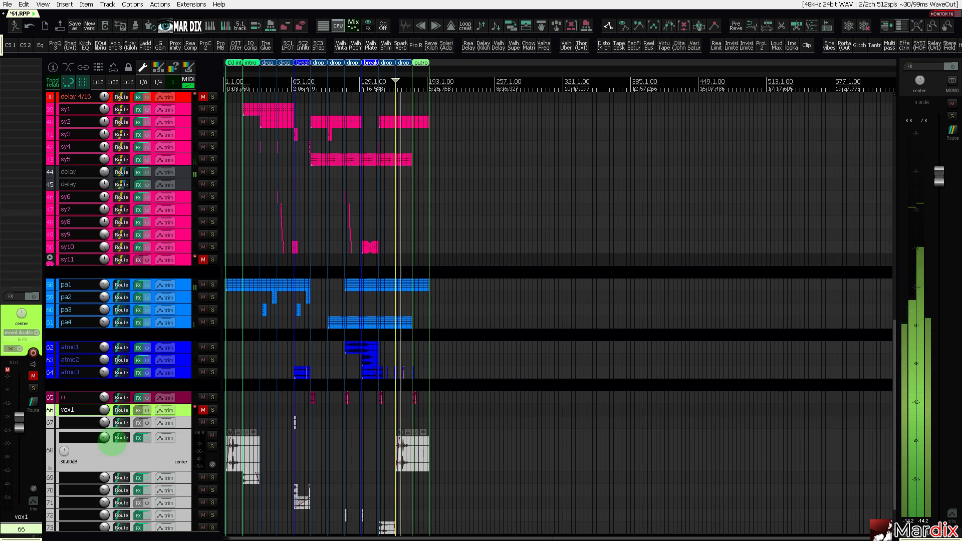
# Copy the intro's effect item on track 69 to drop 7 and shift it on to the start of breakdown 9.
pyautogui.scroll(-2, 112, 449)
pyautogui.click(181, 445)
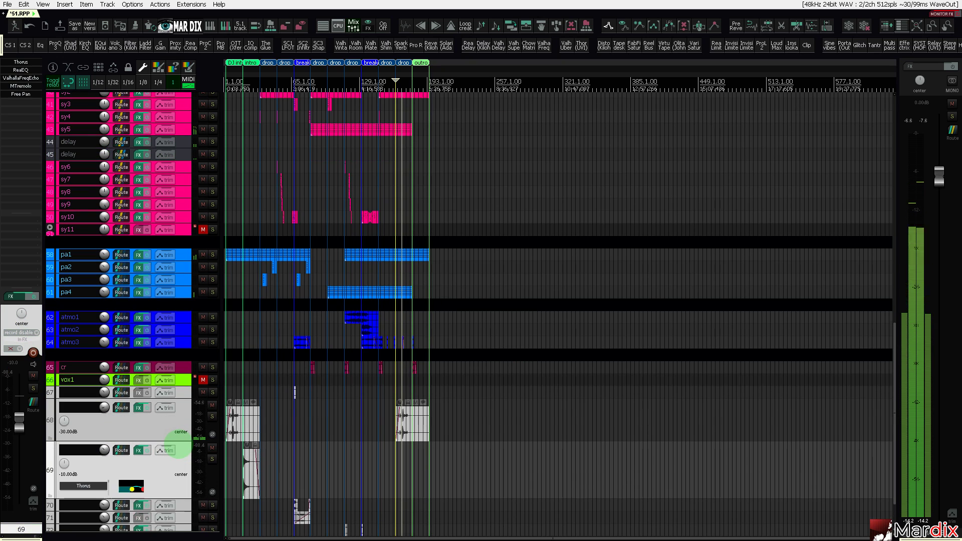
pyautogui.scroll(2, 240, 461)
pyautogui.scroll(2, 246, 464)
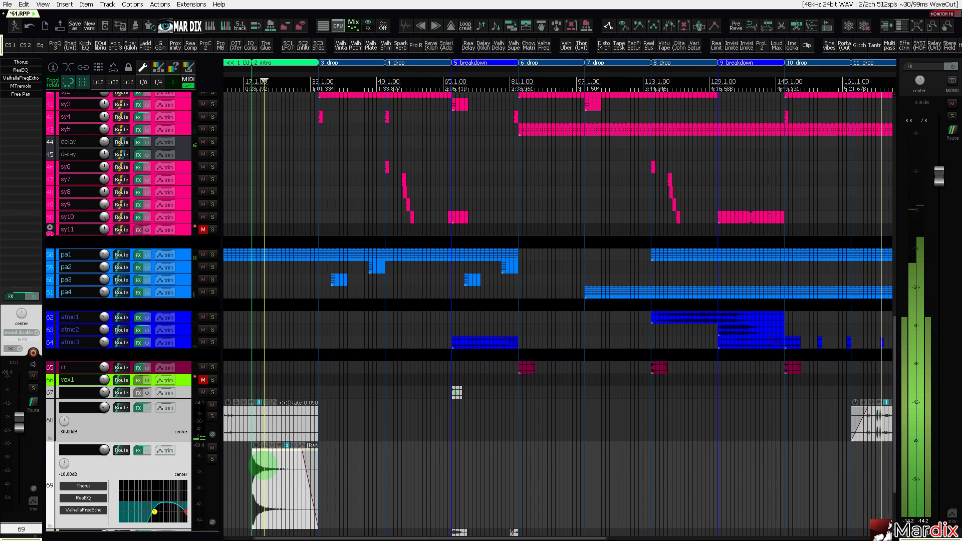
pyautogui.scroll(-4, 256, 470)
pyautogui.moveTo(258, 471); pyautogui.dragTo(367, 480)
pyautogui.scroll(4, 383, 468)
pyautogui.click(346, 470)
pyautogui.scroll(-3, 345, 469)
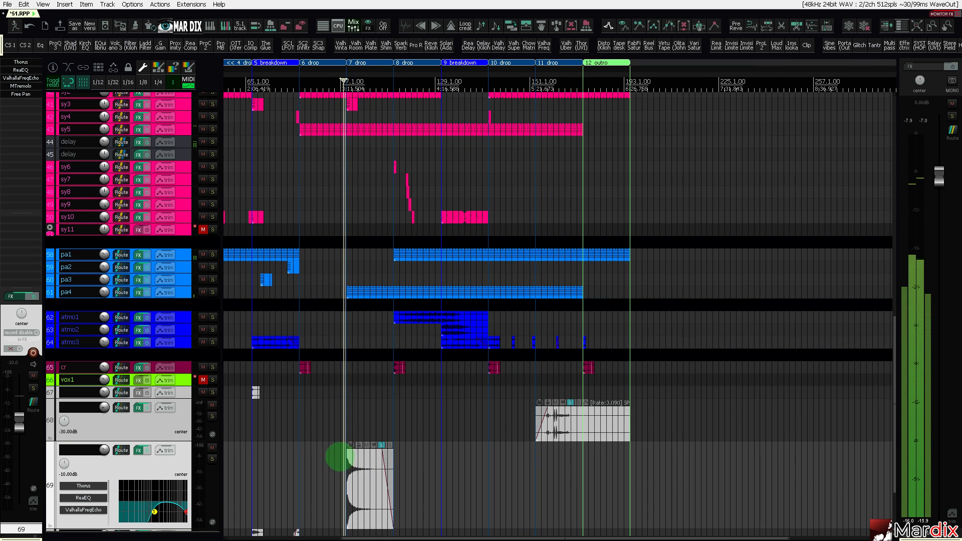
pyautogui.moveTo(364, 470); pyautogui.dragTo(458, 472)
pyautogui.scroll(3, 458, 472)
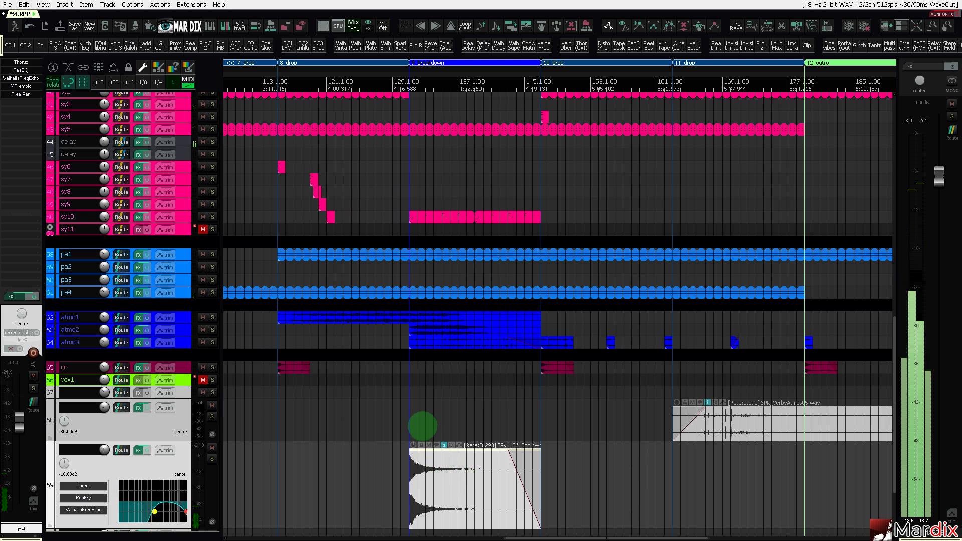
# Move the SPK_127_ShortWhooshDown.wav item on track 69 from breakdown 9 to the start of drop 10 and play from just before it.
pyautogui.click(403, 418)
pyautogui.scroll(-3, 406, 427)
pyautogui.scroll(3, 407, 427)
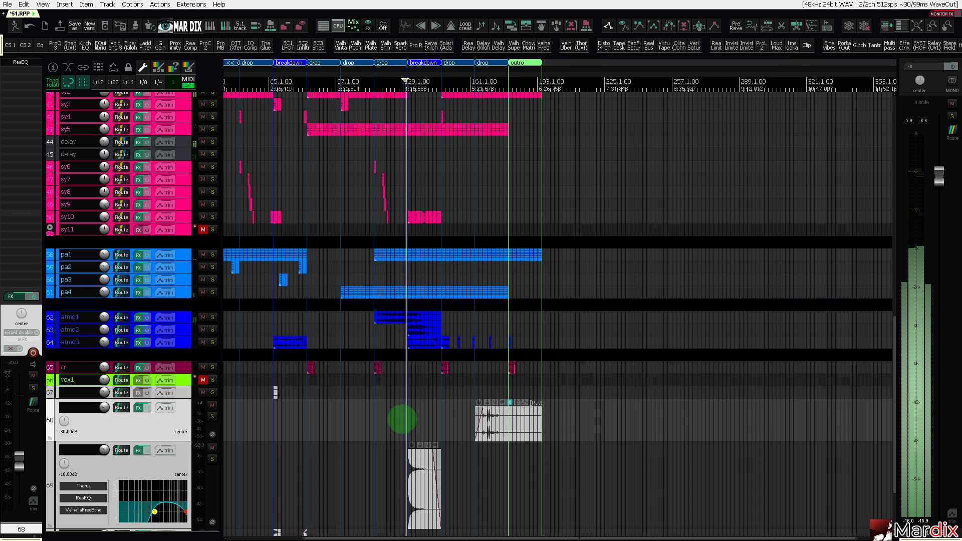
pyautogui.scroll(-3, 404, 423)
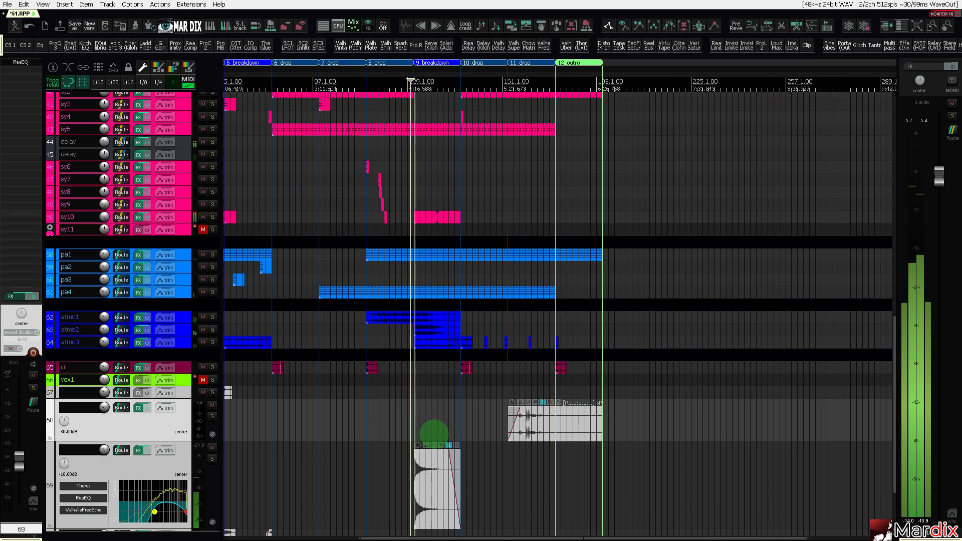
pyautogui.scroll(3, 406, 426)
pyautogui.moveTo(407, 457); pyautogui.dragTo(596, 486)
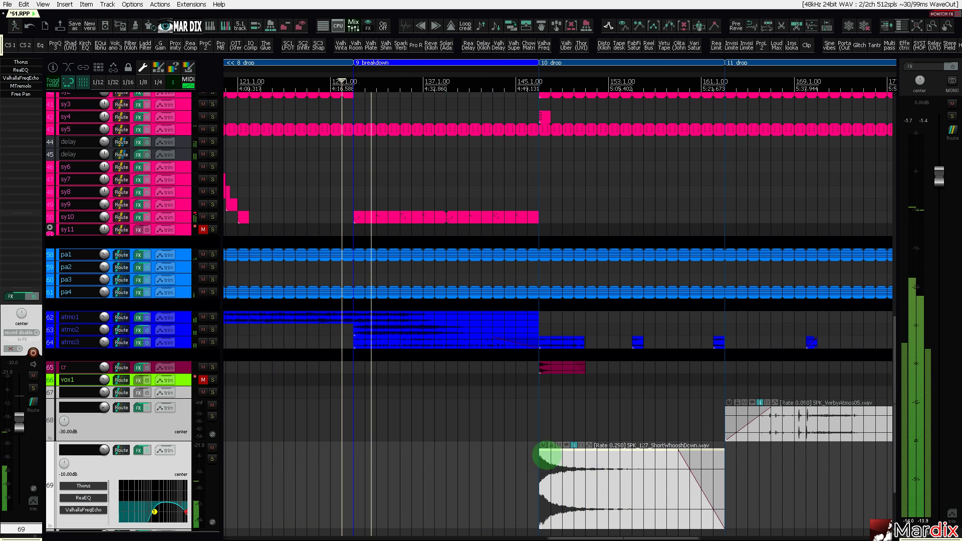
pyautogui.click(524, 422)
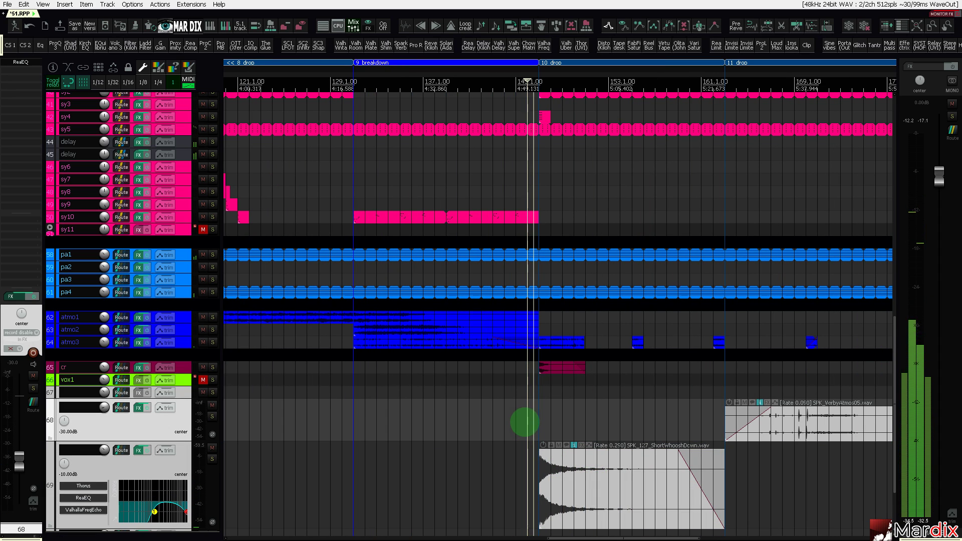
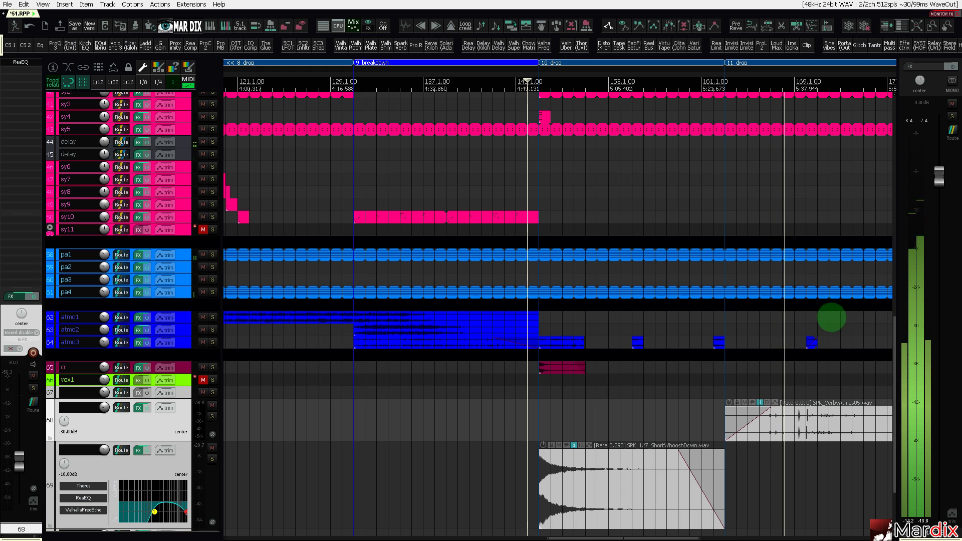
# Enlarge the atmo3 track, copy its item just before drop 11 to 165.1.00 and set the copy's pitch to -8.00.
pyautogui.moveTo(792, 74); pyautogui.dragTo(785, 73)
pyautogui.hscroll(5, 785, 72)
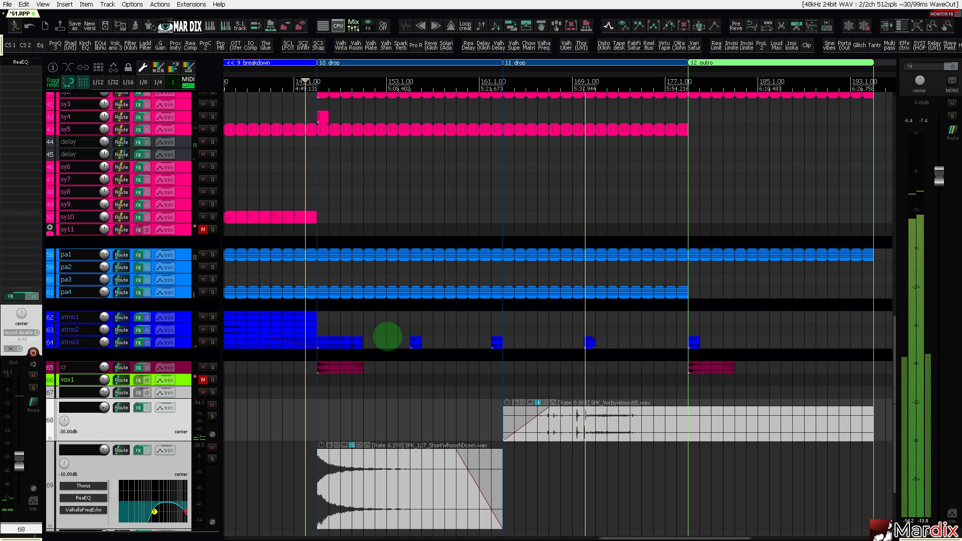
pyautogui.click(192, 342)
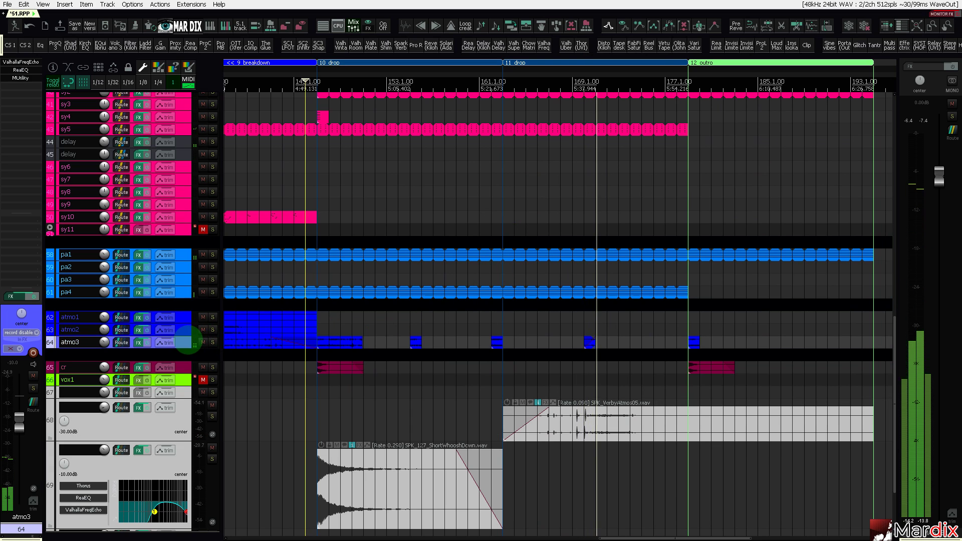
pyautogui.scroll(9, 190, 355)
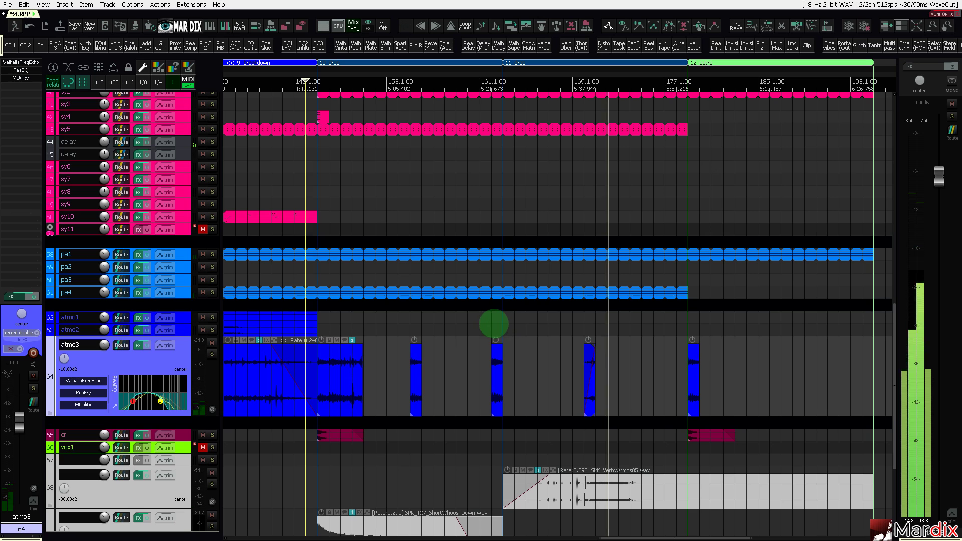
pyautogui.scroll(5, 495, 335)
pyautogui.click(466, 360)
pyautogui.moveTo(469, 361); pyautogui.dragTo(592, 397)
pyautogui.scroll(4, 604, 361)
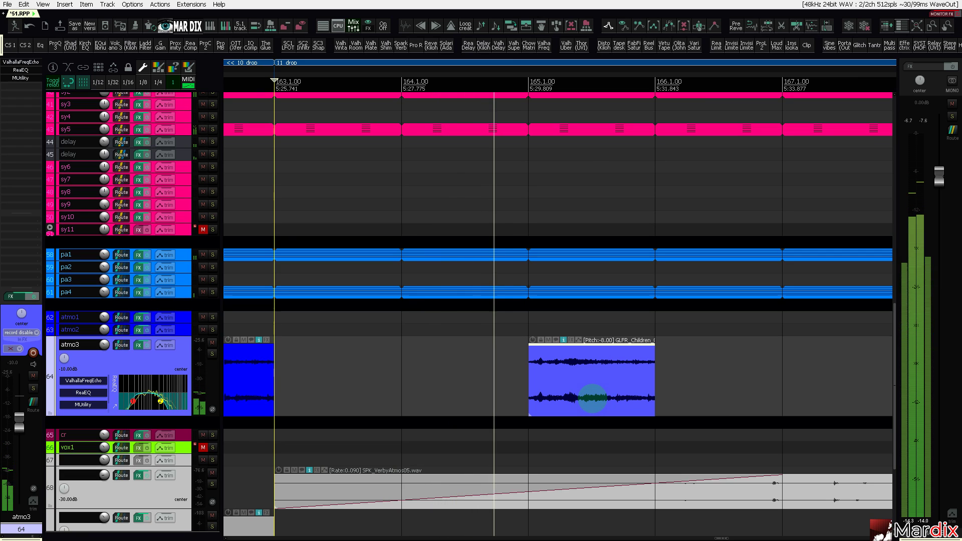
# Shorten the atmo3 copy at 165.1.00 to about half a bar and play from its start.
pyautogui.scroll(-5, 471, 436)
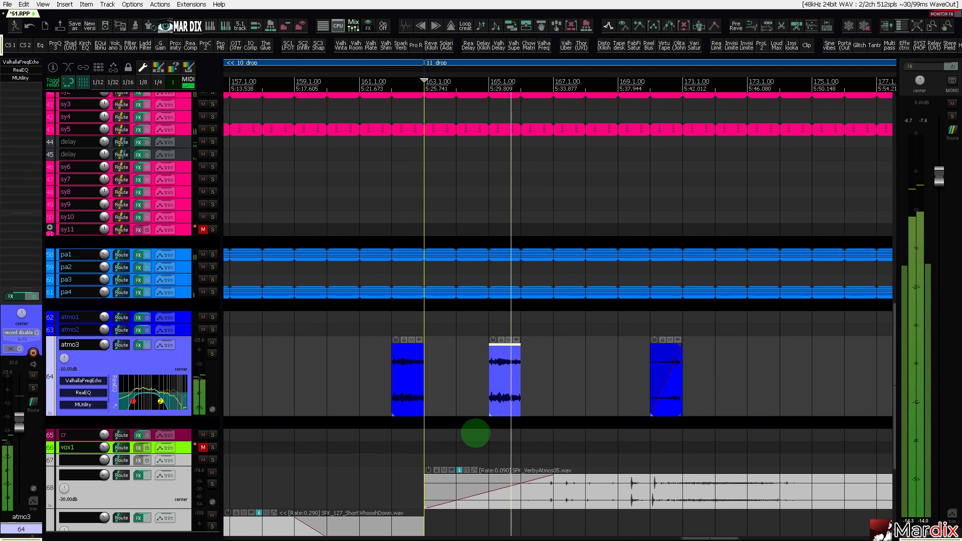
pyautogui.scroll(4, 515, 409)
pyautogui.scroll(2, 515, 409)
pyautogui.moveTo(586, 345); pyautogui.dragTo(516, 354)
pyautogui.click(452, 363)
pyautogui.click(469, 365)
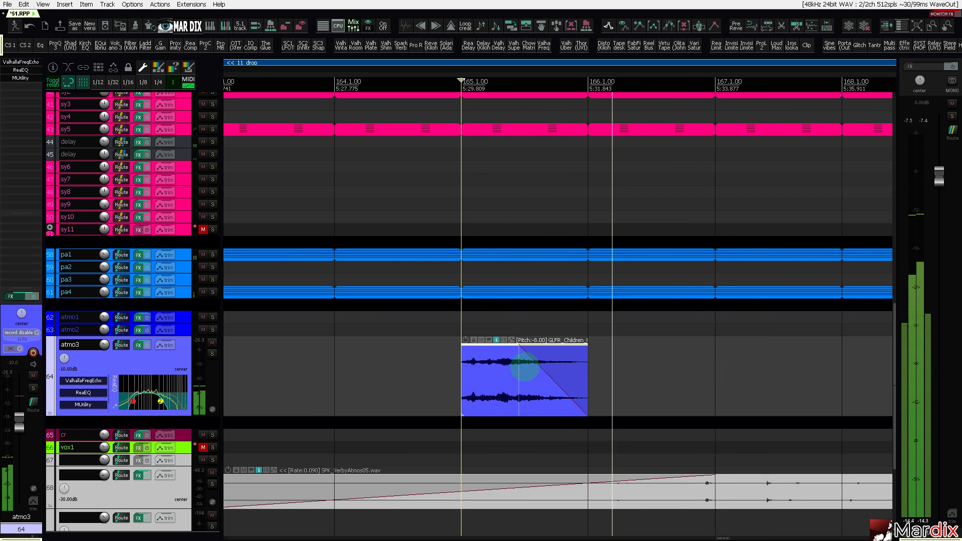
pyautogui.moveTo(517, 368)
pyautogui.mouseDown()
pyautogui.moveTo(583, 374)
pyautogui.moveTo(519, 376)
pyautogui.mouseUp()
pyautogui.click(454, 376)
pyautogui.click(498, 366)
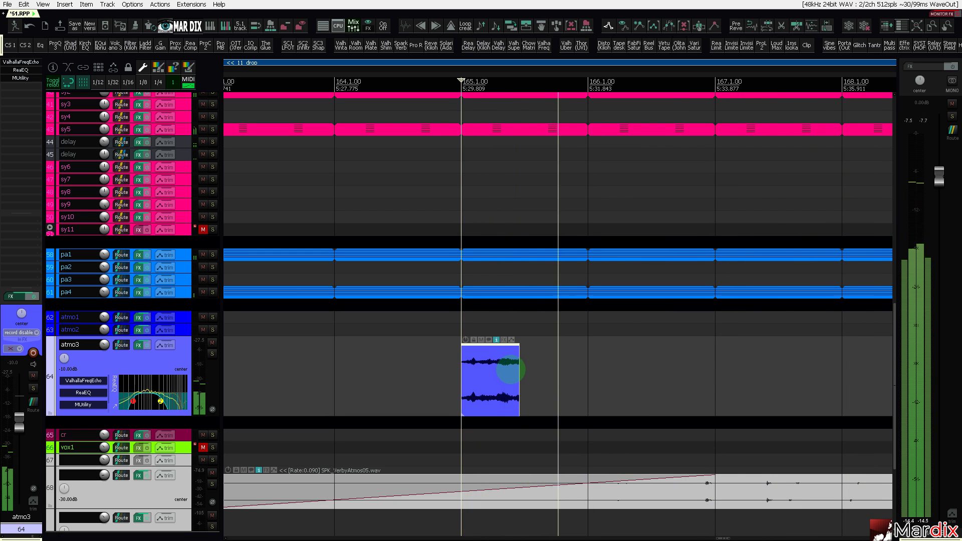
pyautogui.click(444, 372)
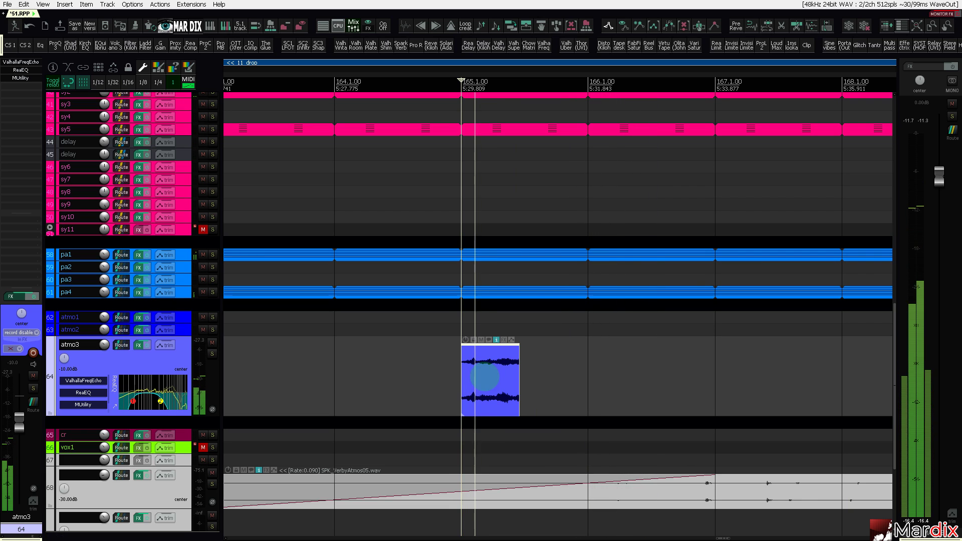
# Lower the pitch of the short atmo3 item at 165.1.00 to -12.00 and compare it with the preceding item.
pyautogui.scroll(-3, 386, 369)
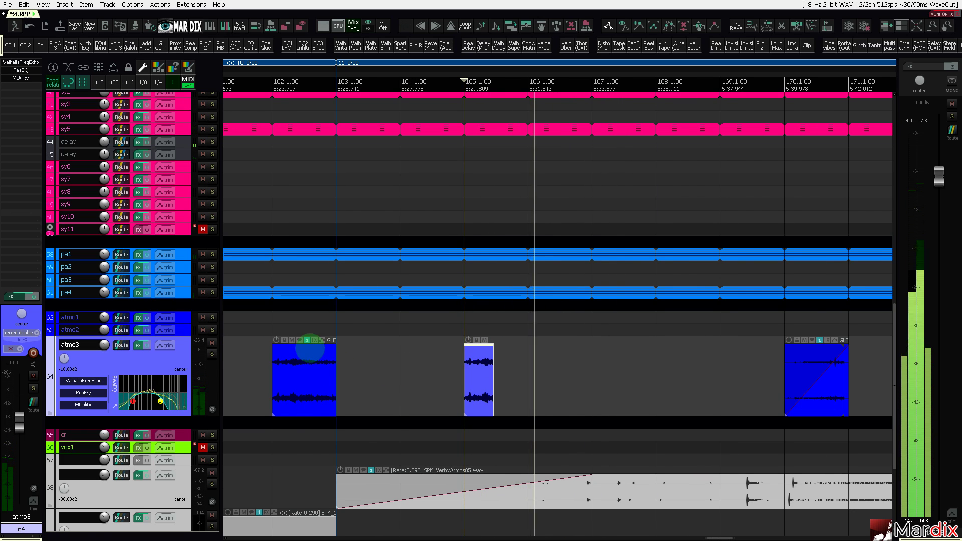
pyautogui.click(285, 325)
pyautogui.click(476, 368)
pyautogui.scroll(3, 479, 374)
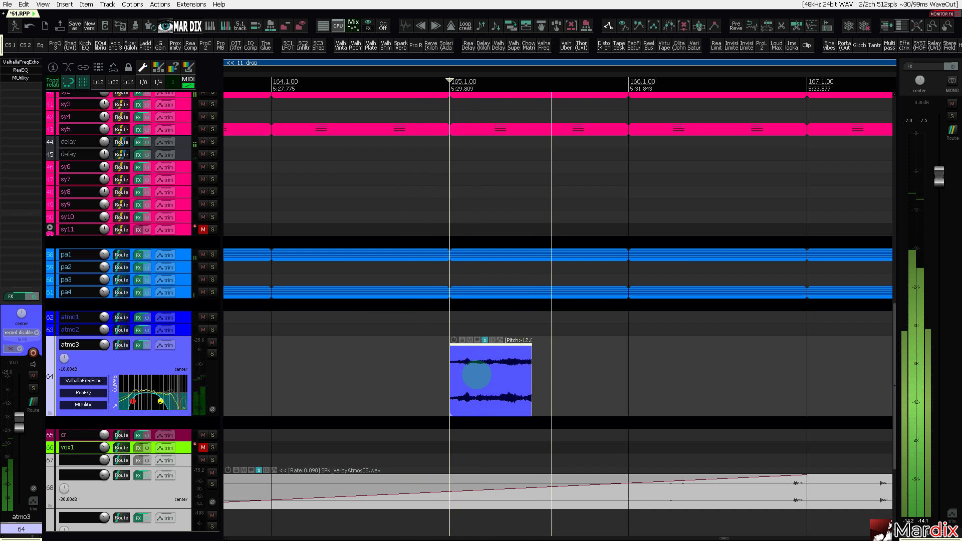
pyautogui.scroll(-5, 476, 375)
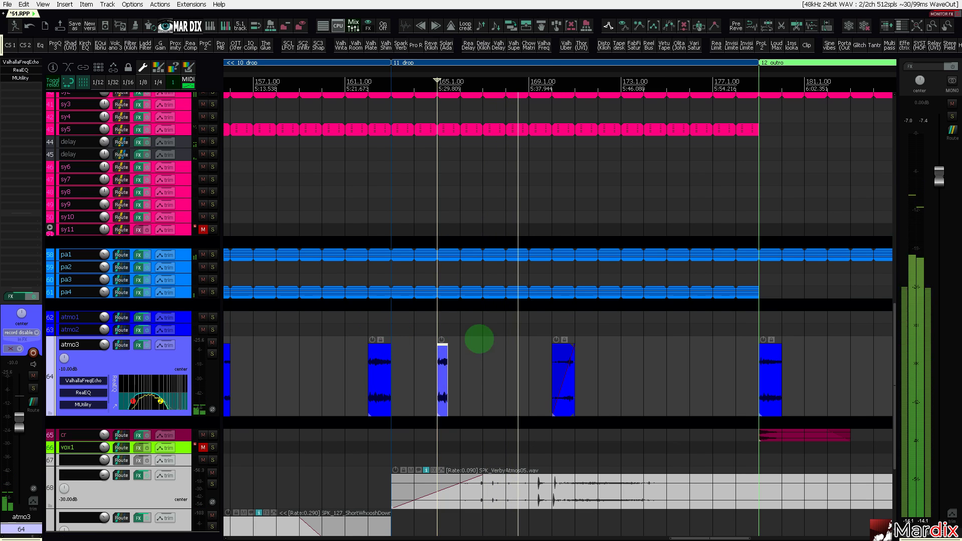
# Copy the faded-in atmo3 item at 170.1.00 to 172.1.00 and set the copy's pitch to -4.00.
pyautogui.click(551, 331)
pyautogui.scroll(4, 561, 345)
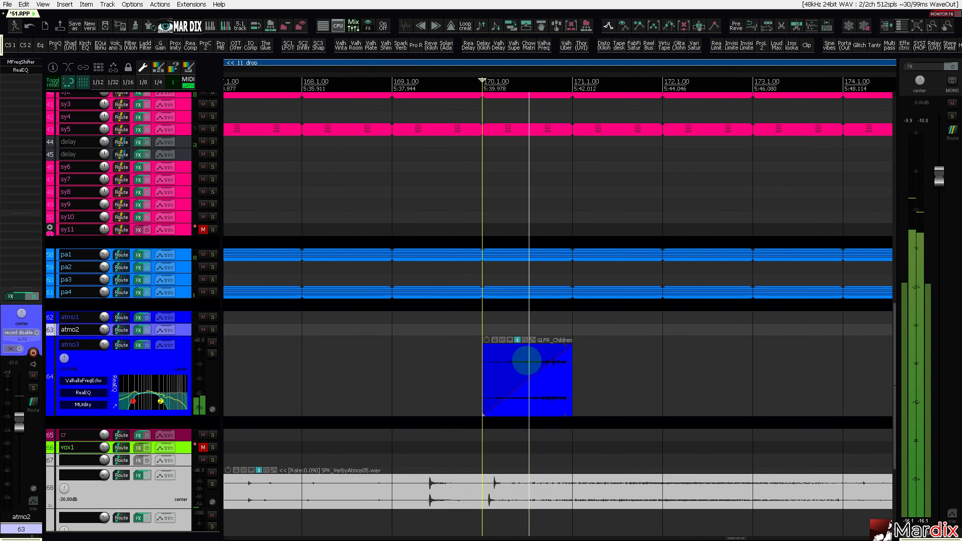
pyautogui.click(522, 358)
pyautogui.moveTo(520, 361); pyautogui.dragTo(701, 380)
pyautogui.scroll(3, 701, 361)
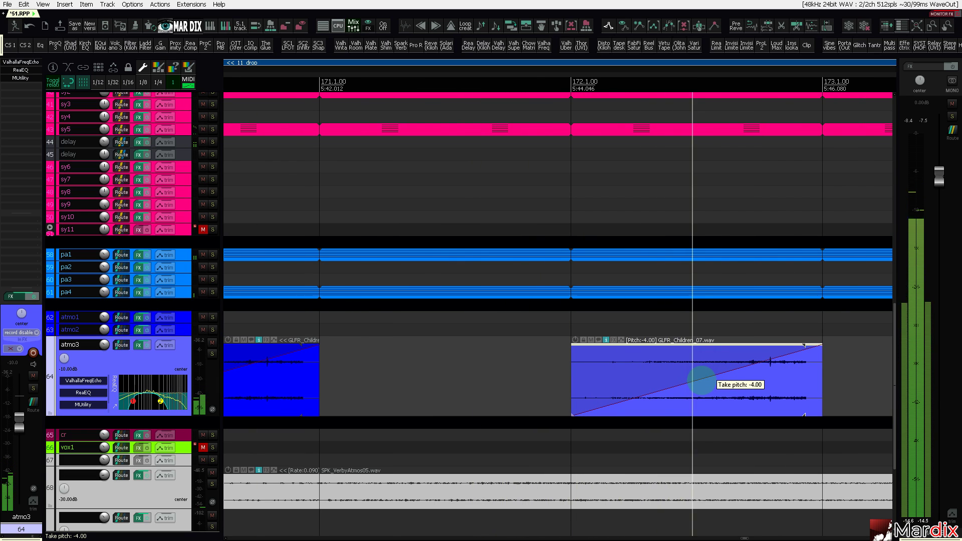
# Move the pitched atmo3 copy to 175.1.00, slip its audio content by one bar and play from it.
pyautogui.scroll(-5, 701, 380)
pyautogui.moveTo(693, 366); pyautogui.dragTo(783, 375)
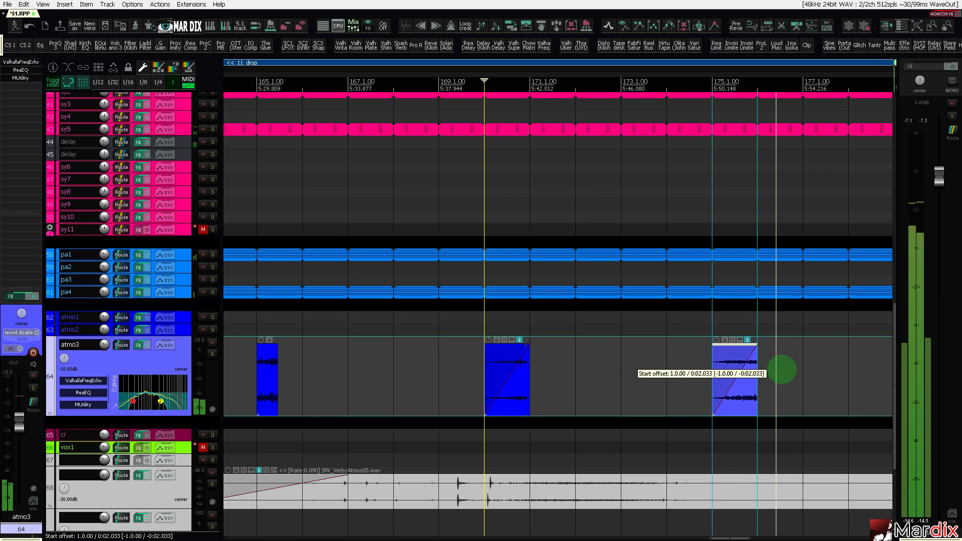
pyautogui.click(719, 329)
pyautogui.click(737, 369)
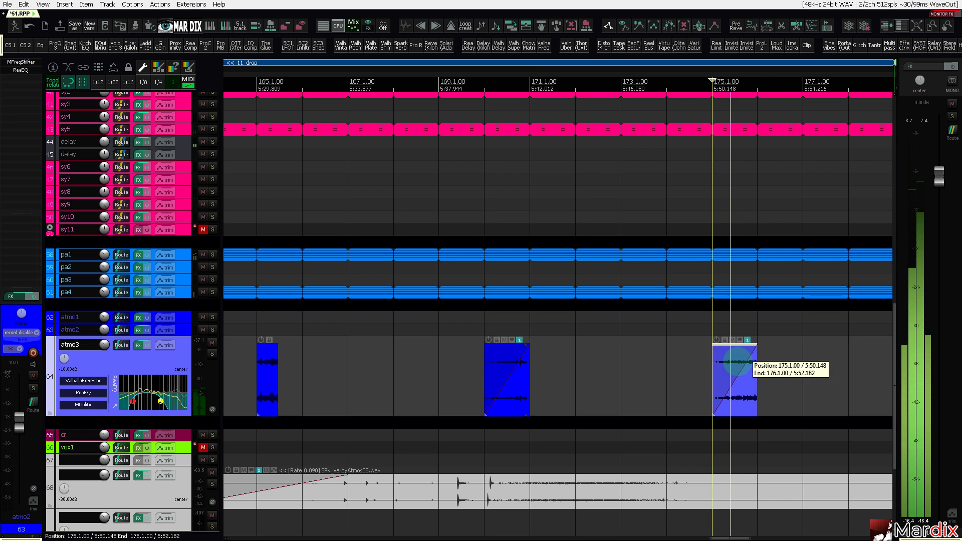
# Play from just before drop 11 and examine the spacing of the atmo3 items up to the outro.
pyautogui.scroll(-5, 737, 373)
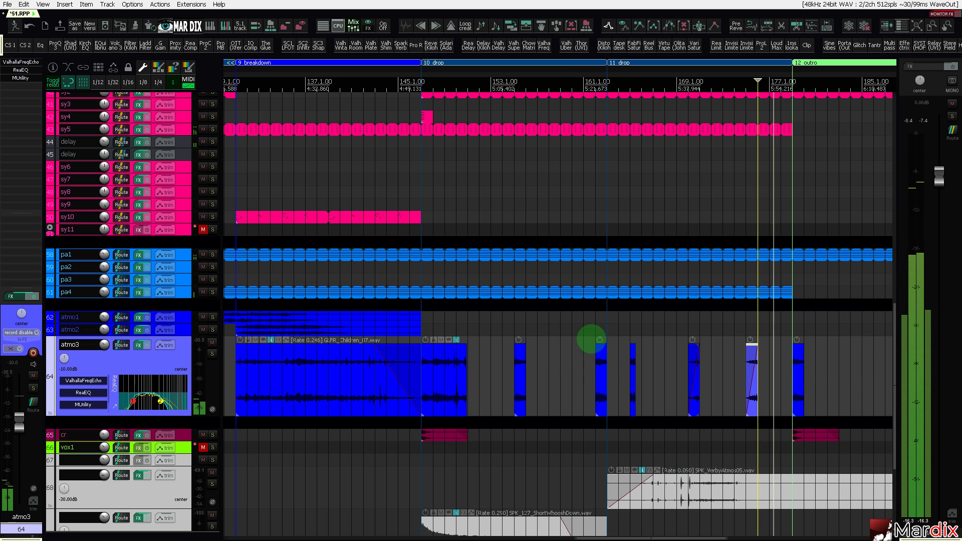
pyautogui.click(595, 329)
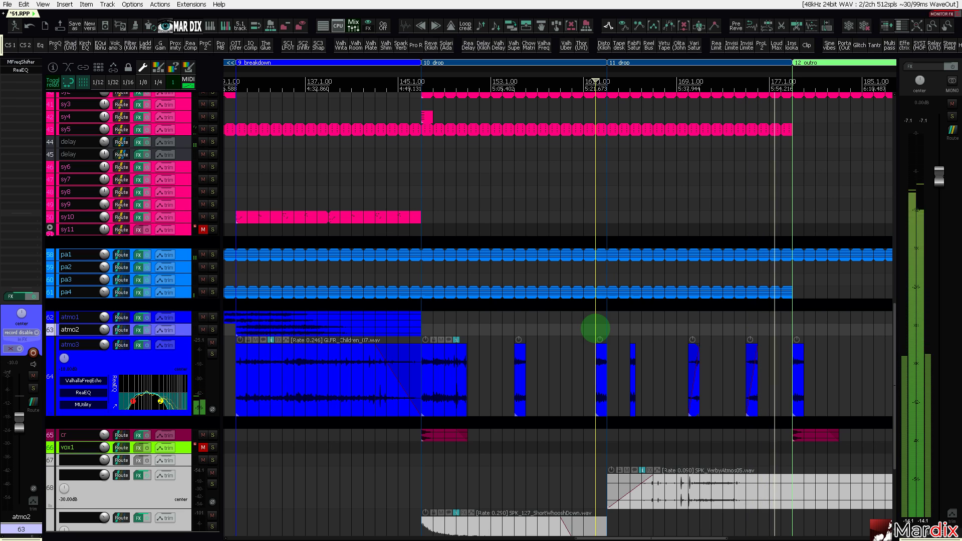
pyautogui.scroll(2, 703, 301)
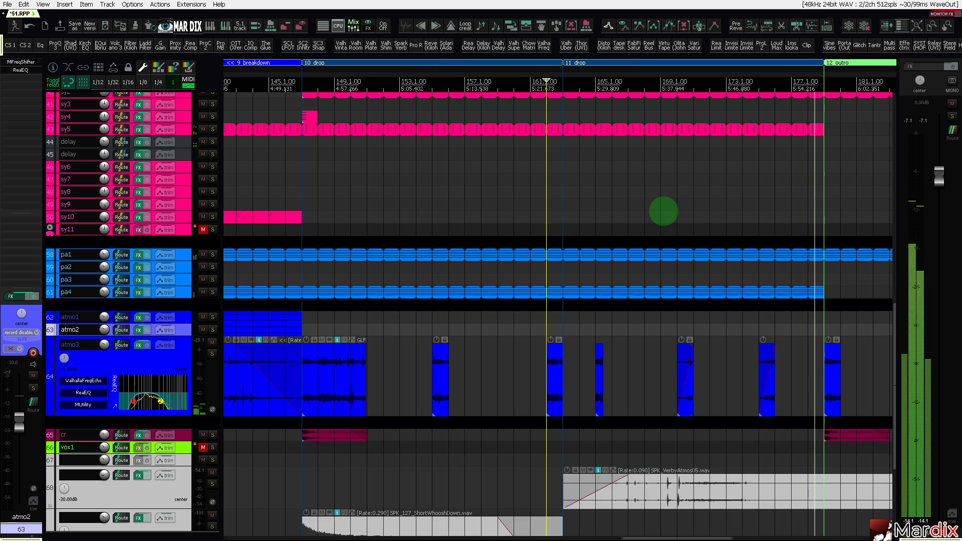
pyautogui.click(661, 214)
pyautogui.click(556, 211)
pyautogui.click(552, 214)
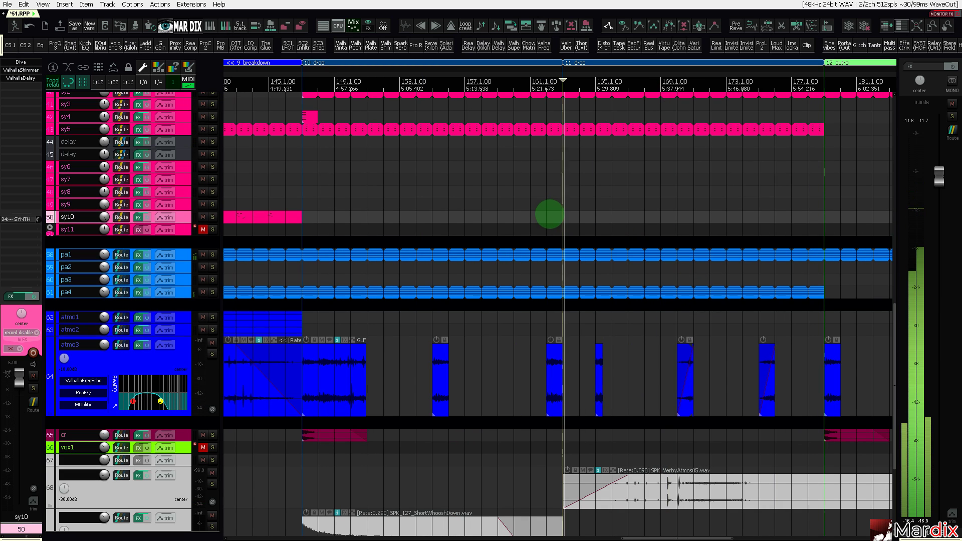
pyautogui.scroll(2, 563, 311)
pyautogui.scroll(-2, 571, 329)
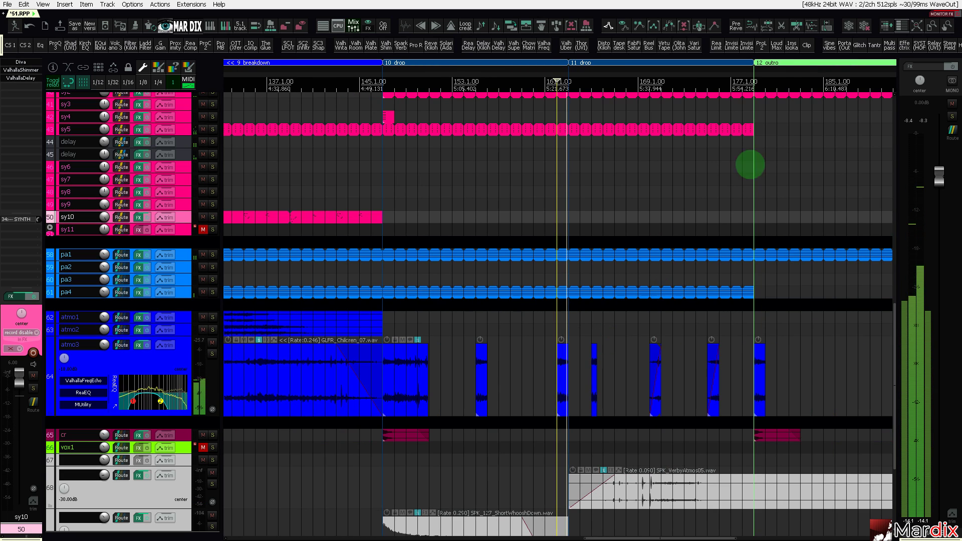
pyautogui.scroll(3, 599, 341)
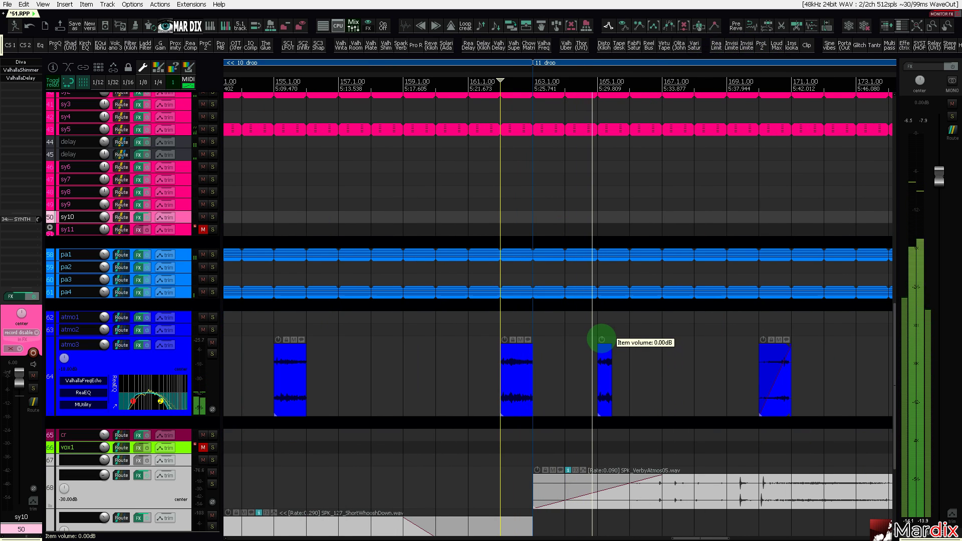
pyautogui.scroll(-2, 601, 339)
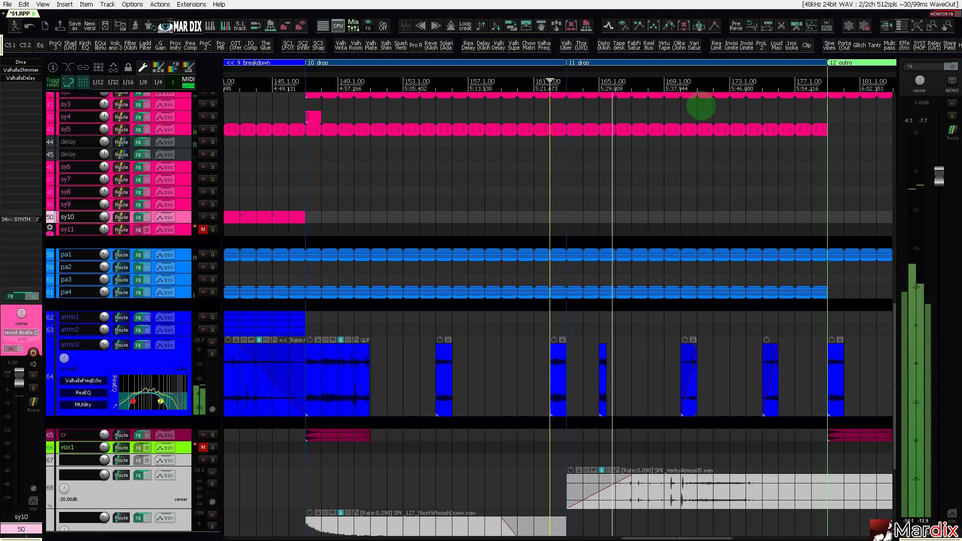
pyautogui.hscroll(1, 705, 73)
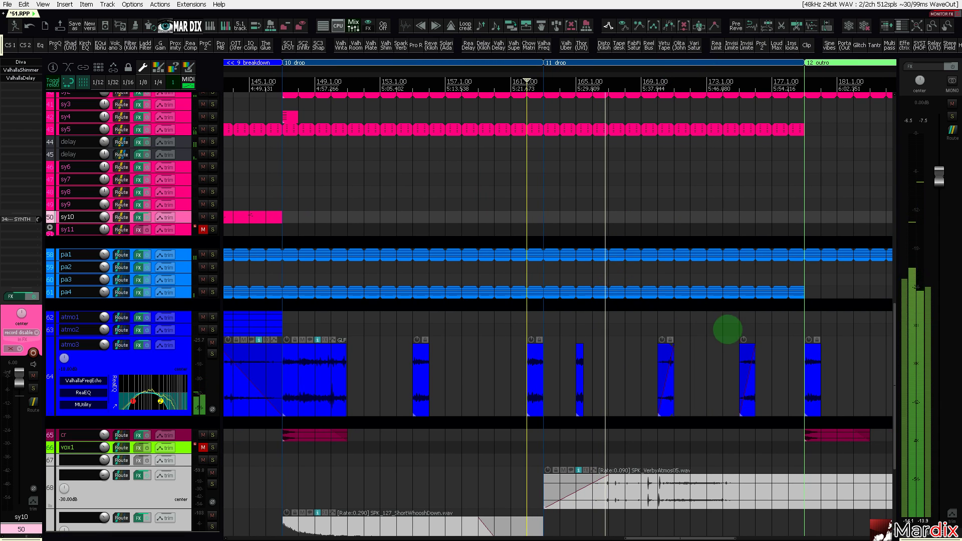
pyautogui.scroll(2, 765, 344)
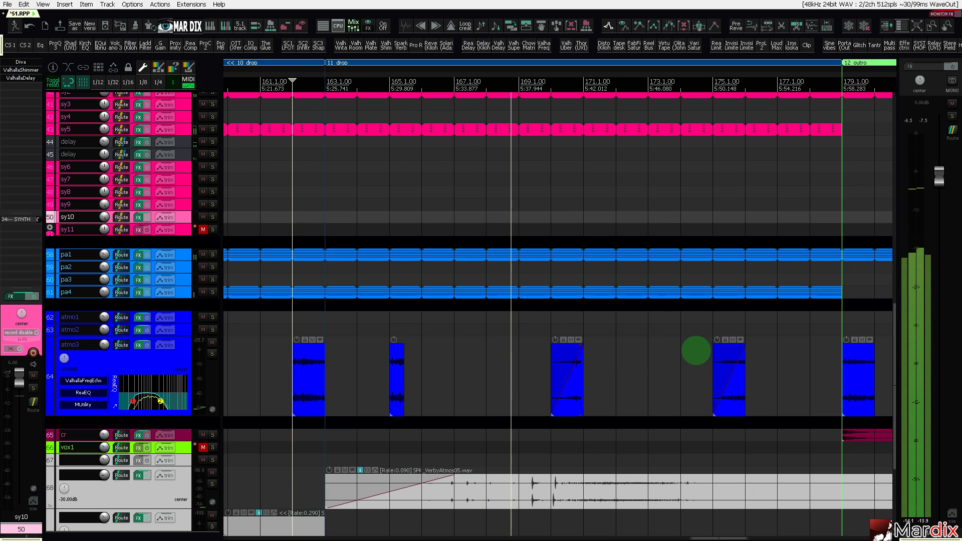
# Move the atmo3 item from 175.1.00 to 173.1.00, adjust its fade-in and play from its start.
pyautogui.moveTo(722, 362); pyautogui.dragTo(647, 358)
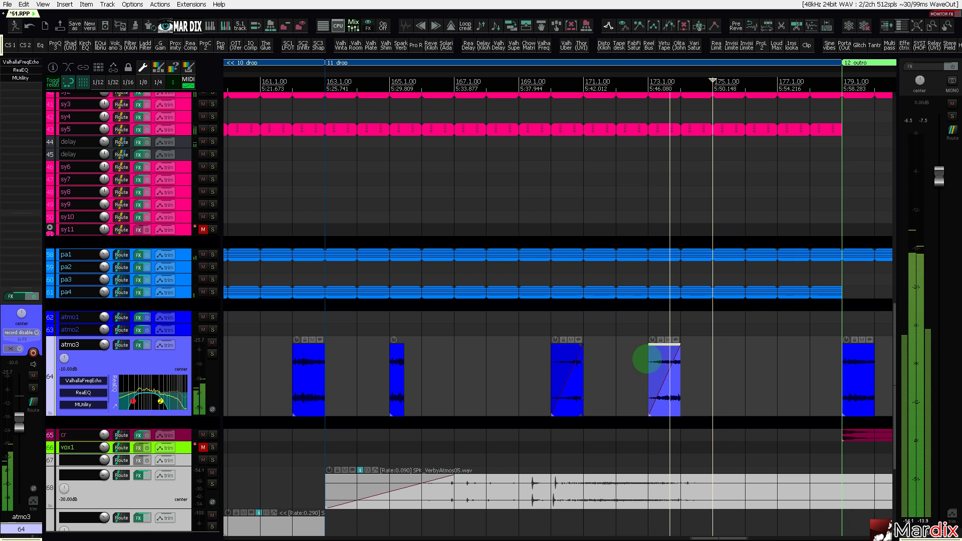
pyautogui.moveTo(646, 358); pyautogui.dragTo(646, 358)
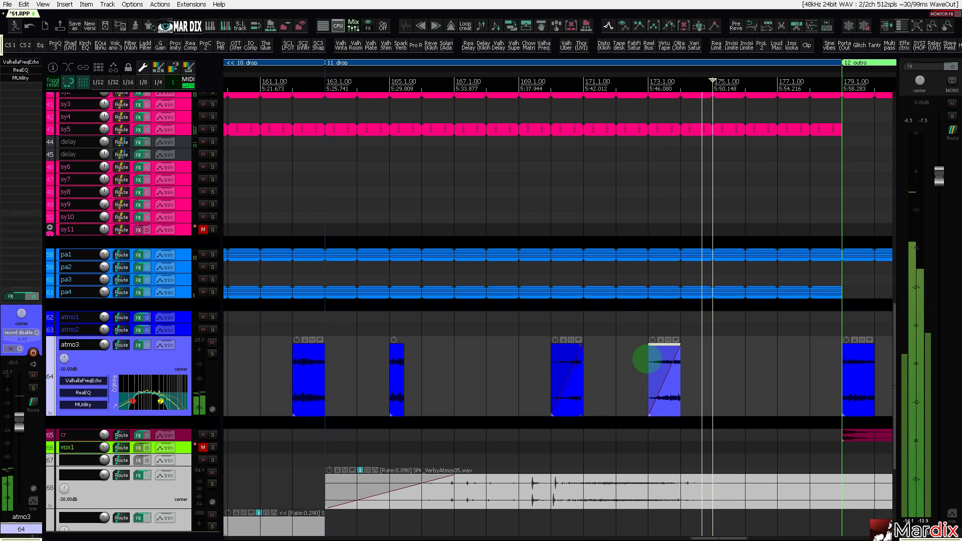
pyautogui.scroll(5, 651, 321)
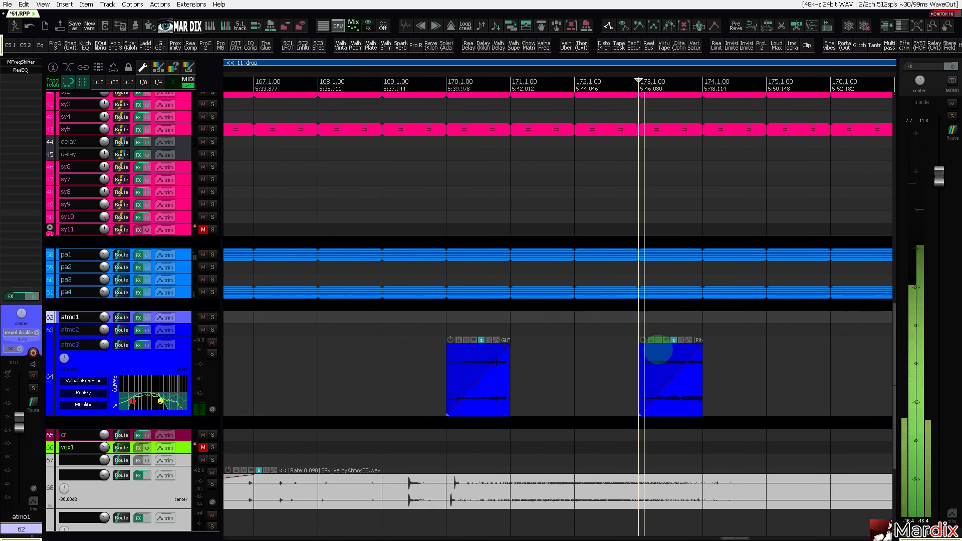
pyautogui.moveTo(660, 369); pyautogui.dragTo(754, 377)
pyautogui.click(646, 331)
pyautogui.press('space')
pyautogui.moveTo(649, 361)
pyautogui.mouseDown()
pyautogui.moveTo(687, 378)
pyautogui.moveTo(665, 354)
pyautogui.mouseUp()
pyautogui.click(632, 321)
# Copy the faded-in atmo3 item into the bar before drop 4, at 50.1.00, and play from it.
pyautogui.scroll(-4, 674, 374)
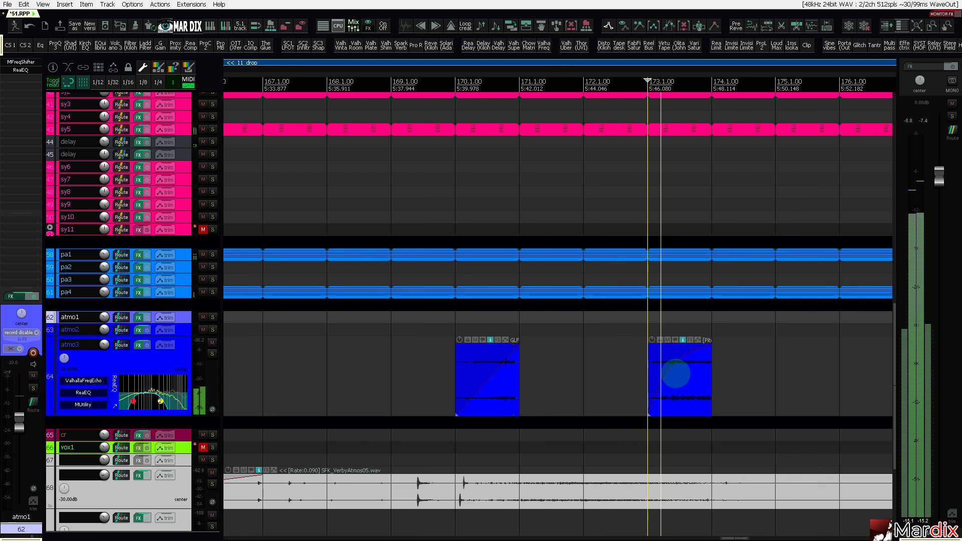
pyautogui.scroll(-4, 675, 373)
pyautogui.moveTo(672, 367); pyautogui.dragTo(458, 363)
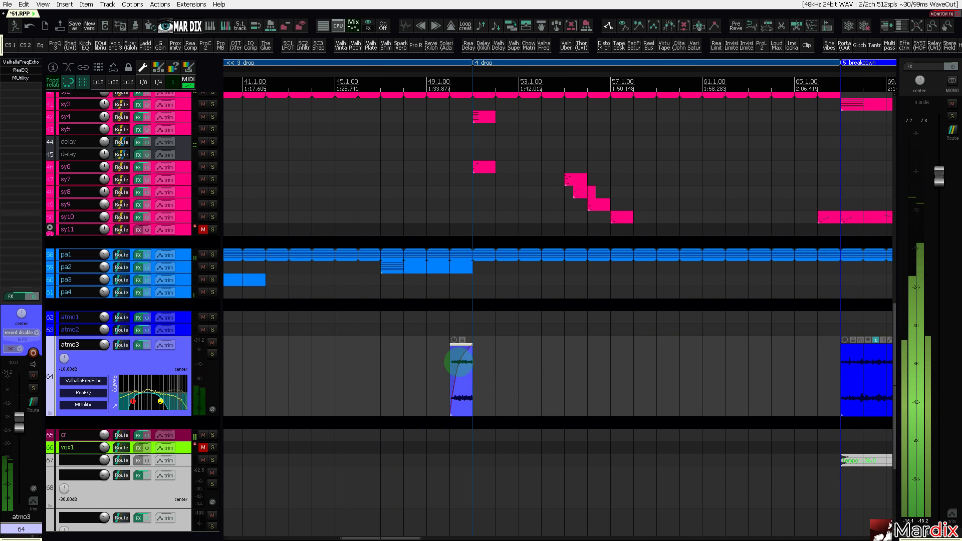
pyautogui.click(456, 321)
pyautogui.scroll(-3, 475, 351)
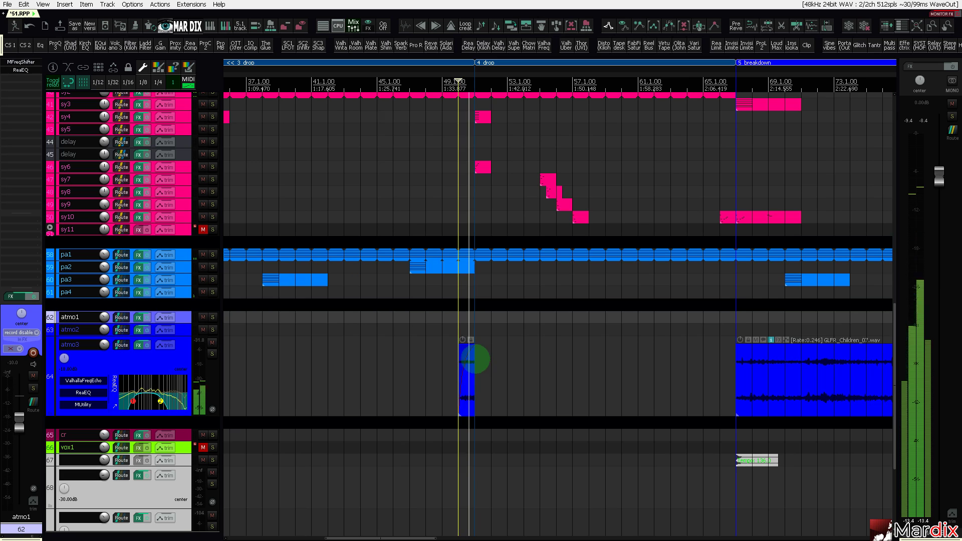
# Move the faded-in atmo3 item to 34.1.00, the bar before drop 3, and play from 32.1.00.
pyautogui.scroll(-1, 473, 359)
pyautogui.scroll(-1, 401, 360)
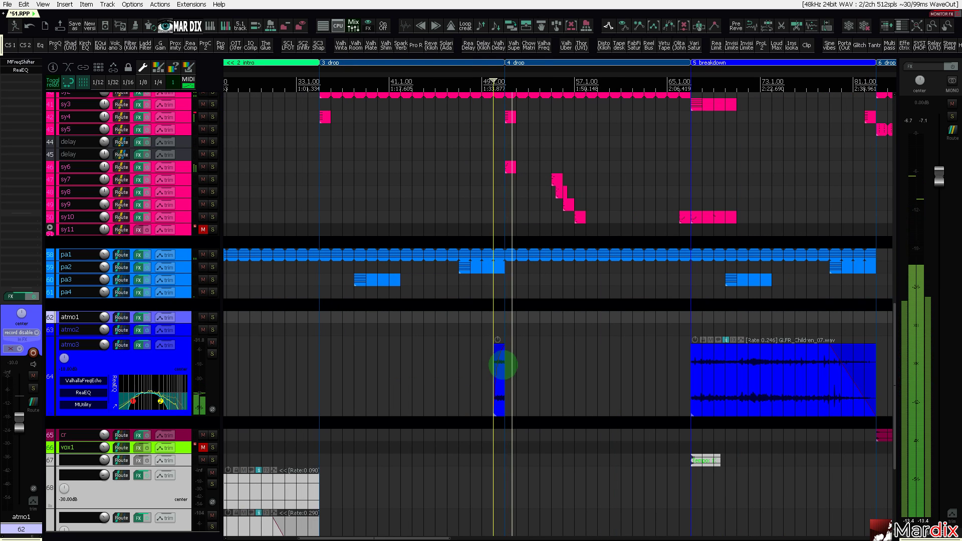
pyautogui.moveTo(498, 356); pyautogui.dragTo(312, 365)
pyautogui.click(285, 365)
pyautogui.scroll(3, 284, 351)
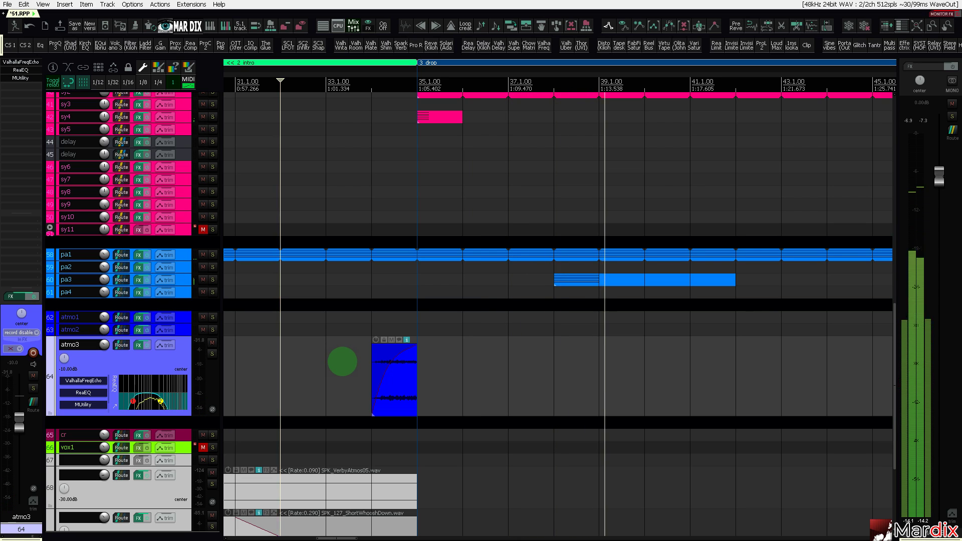
# Select the pa3 track and increase its height so its items can be edited across the arrangement.
pyautogui.scroll(-5, 601, 354)
pyautogui.scroll(-3, 576, 315)
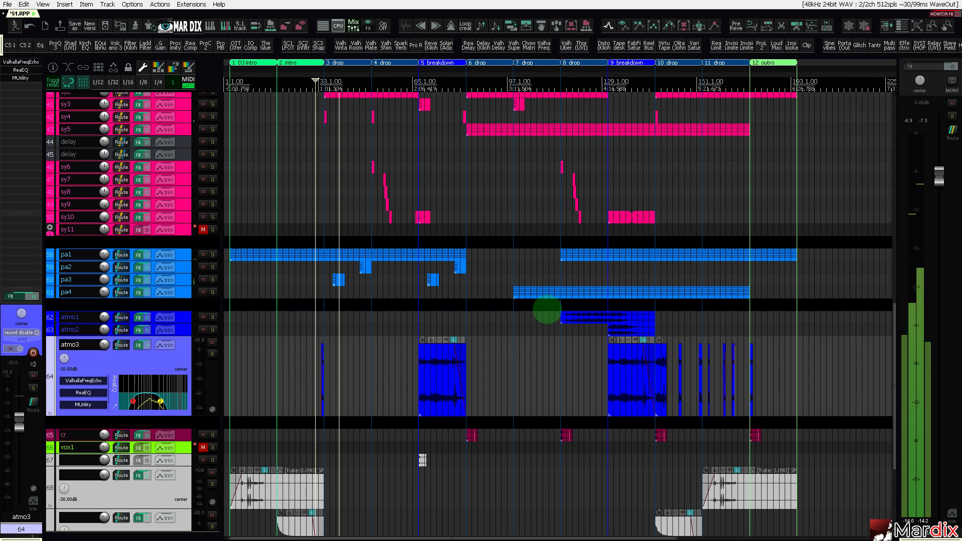
pyautogui.click(189, 280)
pyautogui.moveTo(191, 286); pyautogui.dragTo(194, 331)
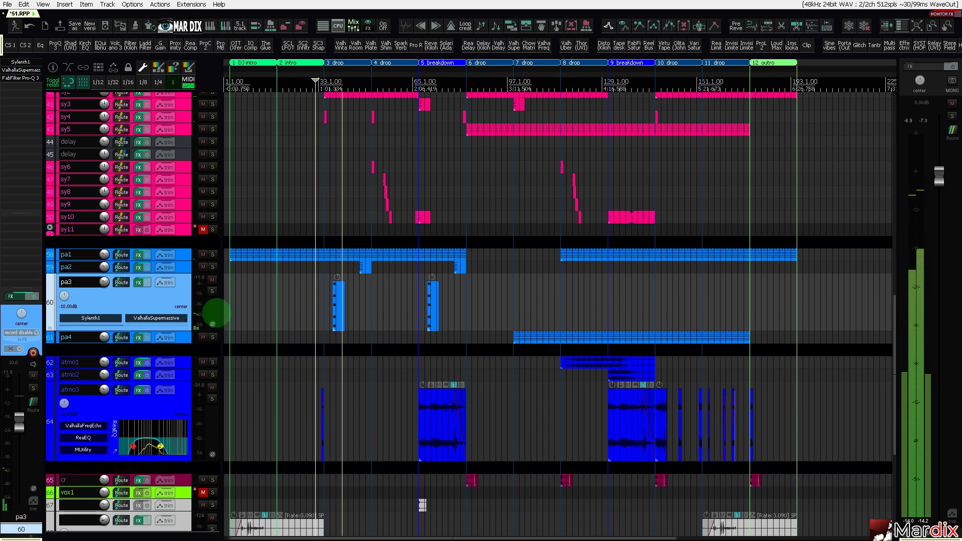
# Try to lengthen both pa3 items to five bars.
pyautogui.moveTo(474, 300); pyautogui.dragTo(333, 301)
pyautogui.click(344, 300)
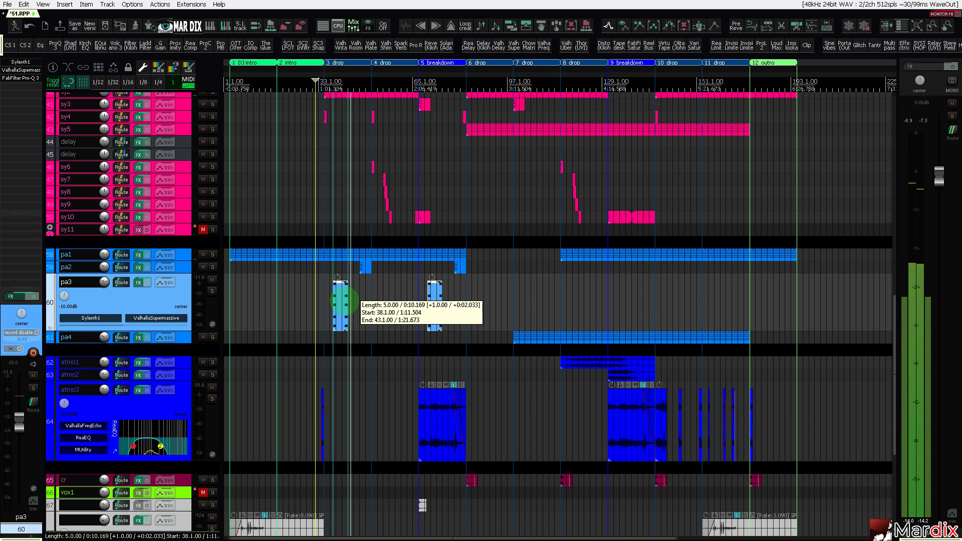
pyautogui.scroll(5, 345, 301)
pyautogui.scroll(-7, 342, 300)
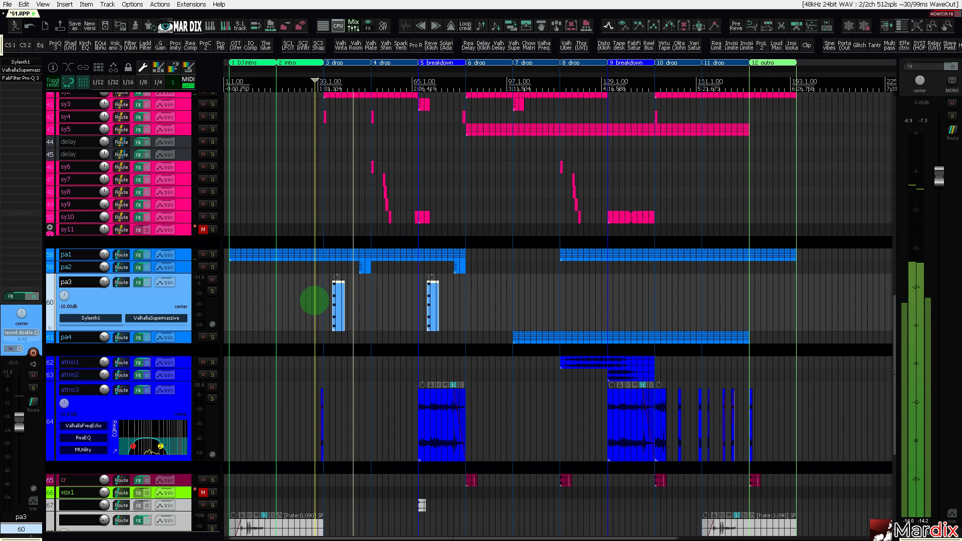
pyautogui.scroll(3, 314, 299)
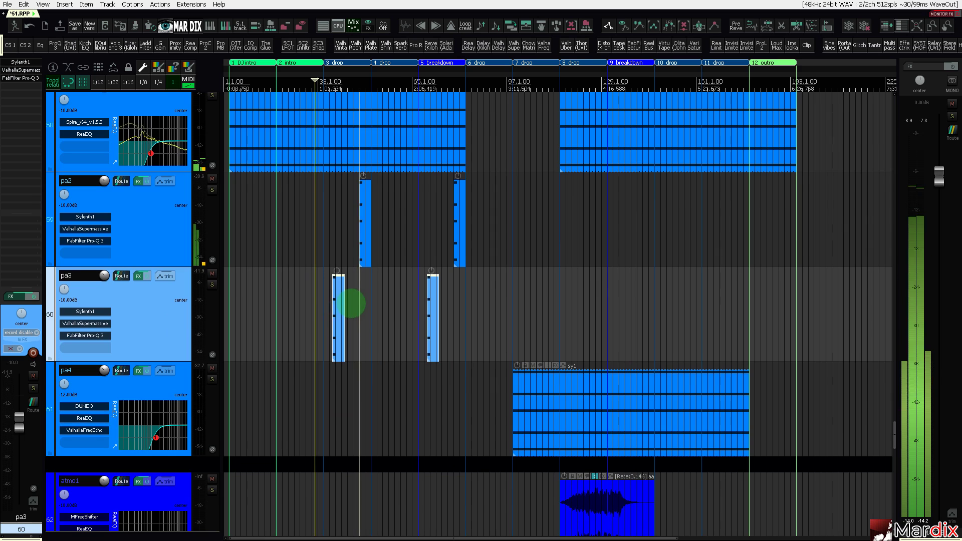
pyautogui.click(353, 302)
pyautogui.press('Delete')
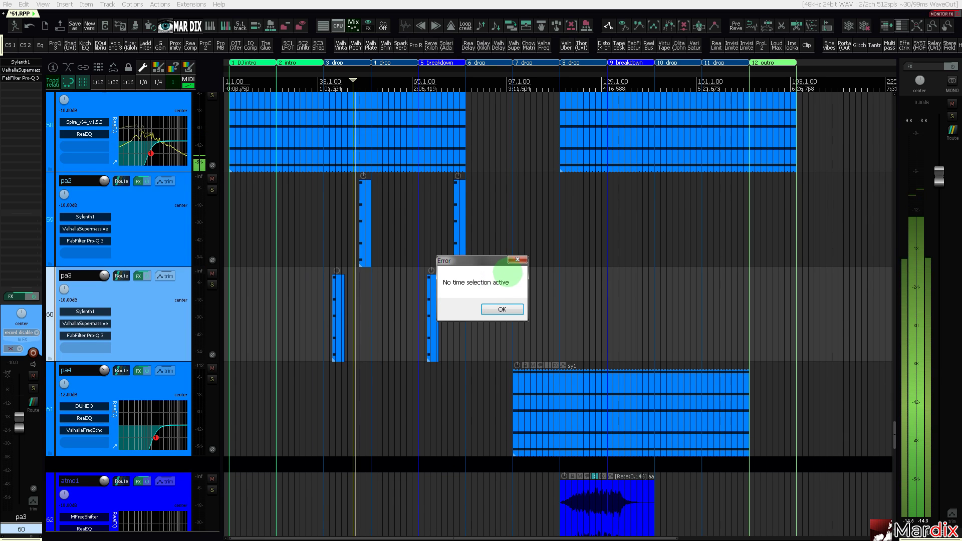
pyautogui.click(517, 260)
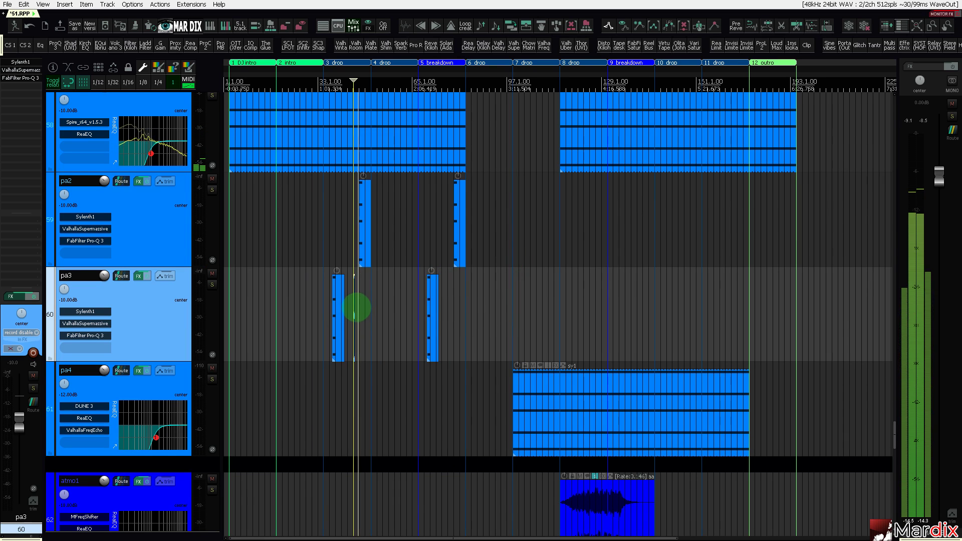
pyautogui.scroll(5, 355, 304)
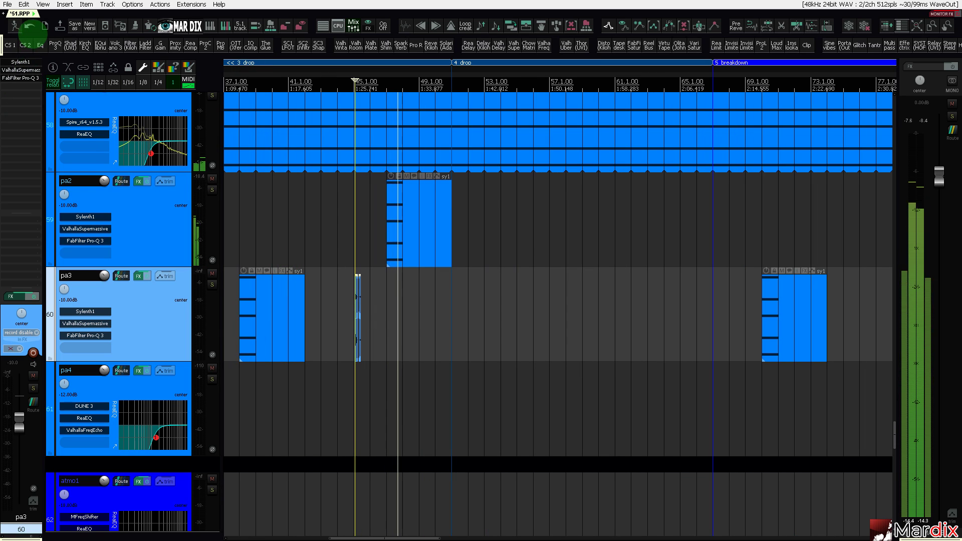
# Copy the four-bar pa3 item to 115.1.00 at the start of drop 8 and play from 114.1.00.
pyautogui.scroll(-5, 310, 248)
pyautogui.moveTo(370, 281)
pyautogui.mouseDown()
pyautogui.moveTo(493, 295)
pyautogui.moveTo(439, 287)
pyautogui.mouseUp()
pyautogui.scroll(3, 493, 296)
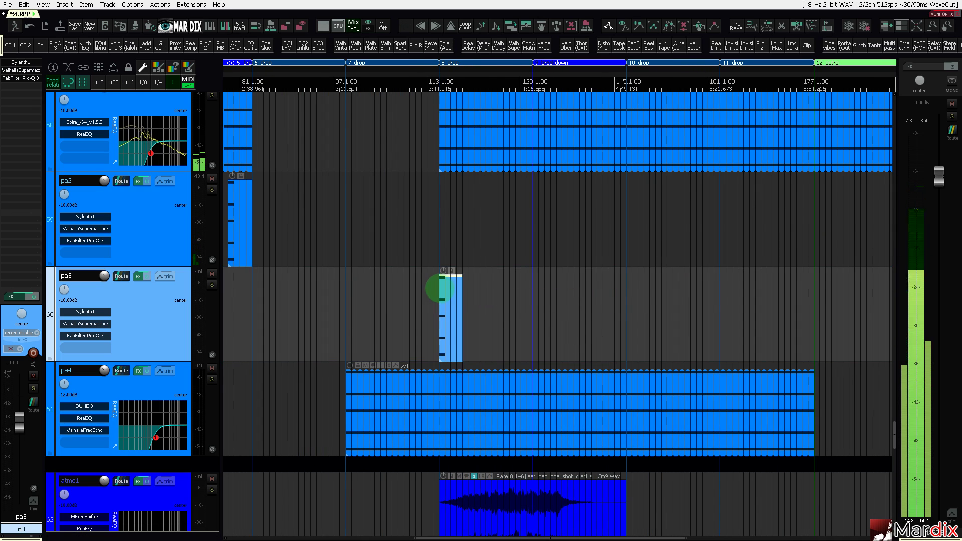
pyautogui.scroll(5, 418, 287)
pyautogui.press('space')
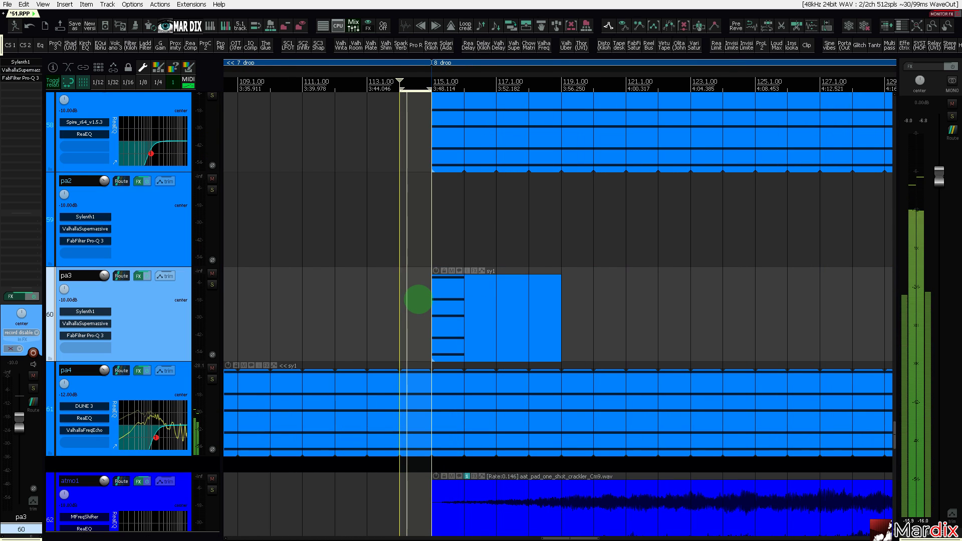
# Move the pa3 copy in drop 8 to 117.1.00 and play that section.
pyautogui.scroll(-3, 421, 299)
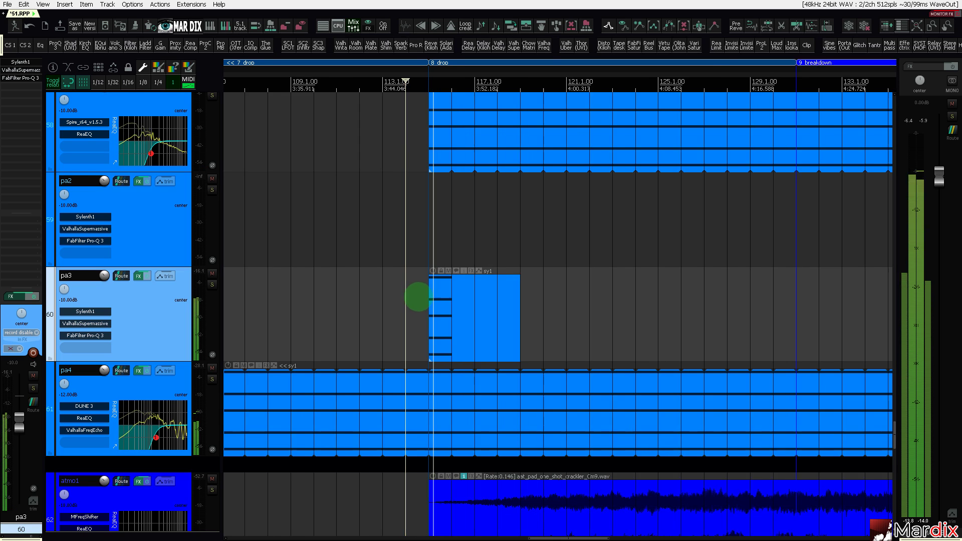
pyautogui.scroll(3, 423, 300)
pyautogui.moveTo(423, 301); pyautogui.dragTo(463, 306)
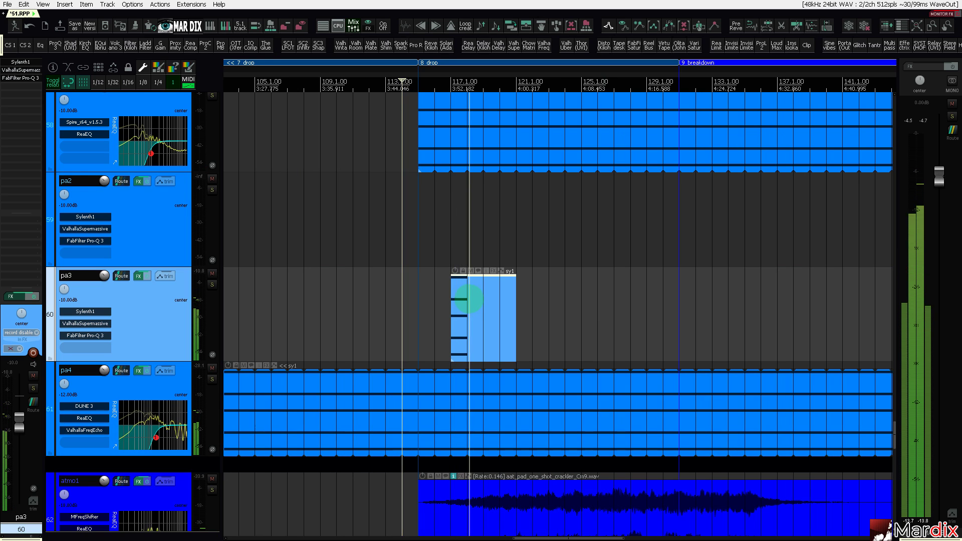
pyautogui.scroll(-3, 469, 299)
pyautogui.scroll(3, 468, 302)
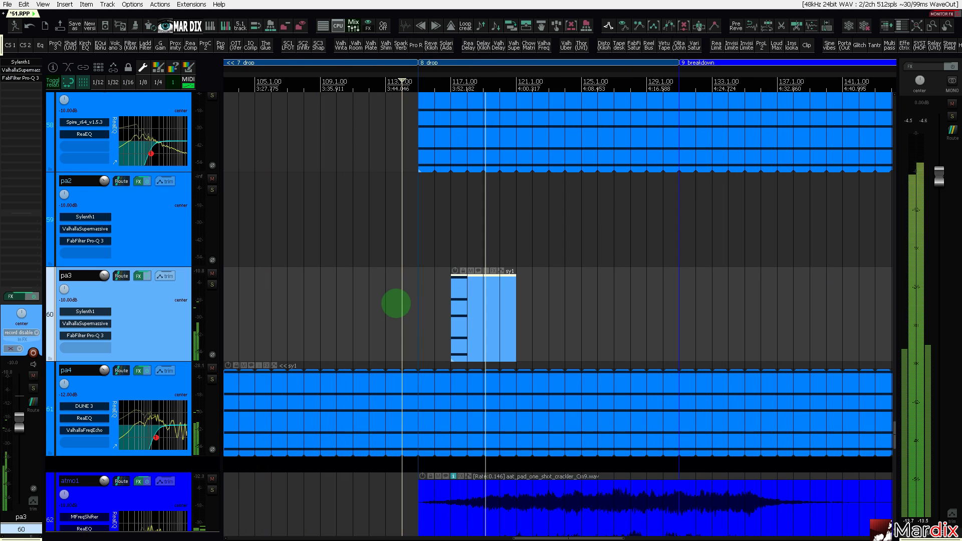
pyautogui.click(417, 302)
pyautogui.click(464, 303)
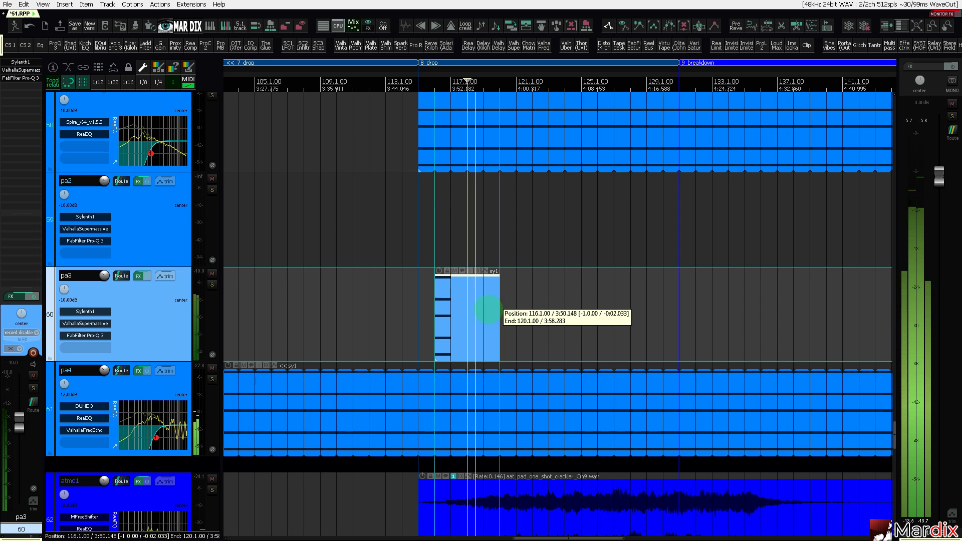
# Trim the end of the pa3 item at 117.1.00 to about a quarter of a bar and play from 116.1.00.
pyautogui.scroll(5, 446, 299)
pyautogui.moveTo(713, 319); pyautogui.dragTo(409, 314)
pyautogui.click(409, 314)
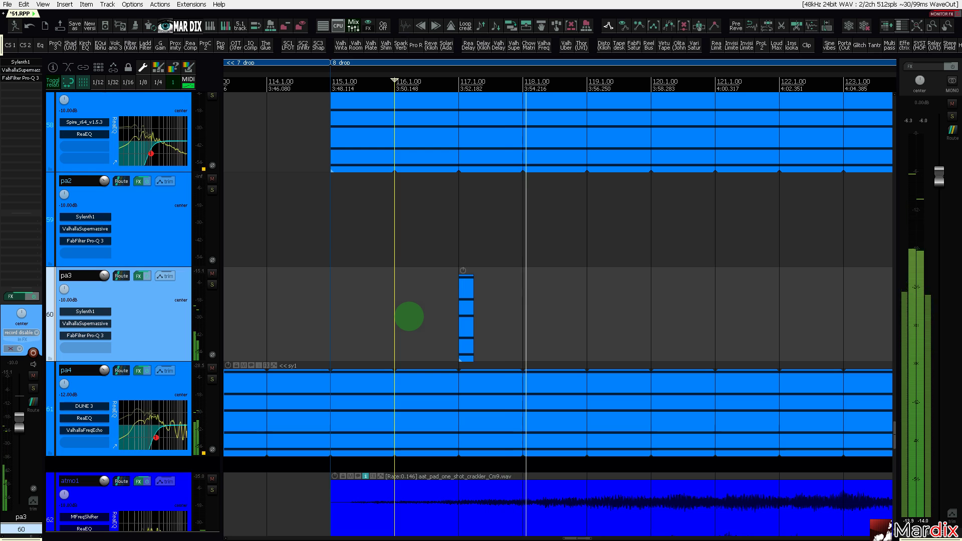
# Copy the short pa3 item to 130.1.00, the bar before breakdown 9, and play from 129.1.00.
pyautogui.scroll(-4, 479, 281)
pyautogui.scroll(-6, 478, 281)
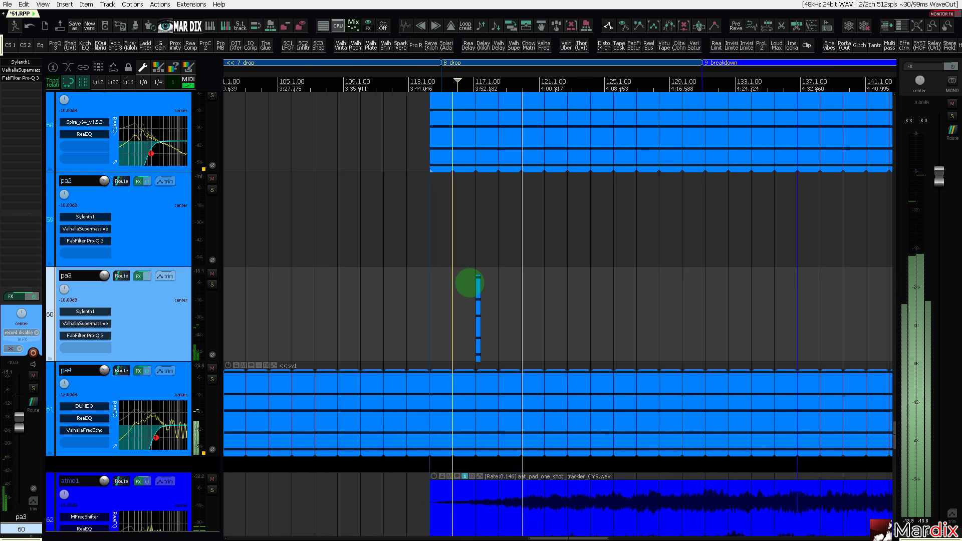
pyautogui.moveTo(296, 297); pyautogui.dragTo(524, 306)
pyautogui.scroll(8, 539, 304)
pyautogui.scroll(6, 550, 312)
pyautogui.moveTo(654, 313); pyautogui.dragTo(476, 306)
pyautogui.scroll(-2, 429, 307)
pyautogui.scroll(3, 479, 303)
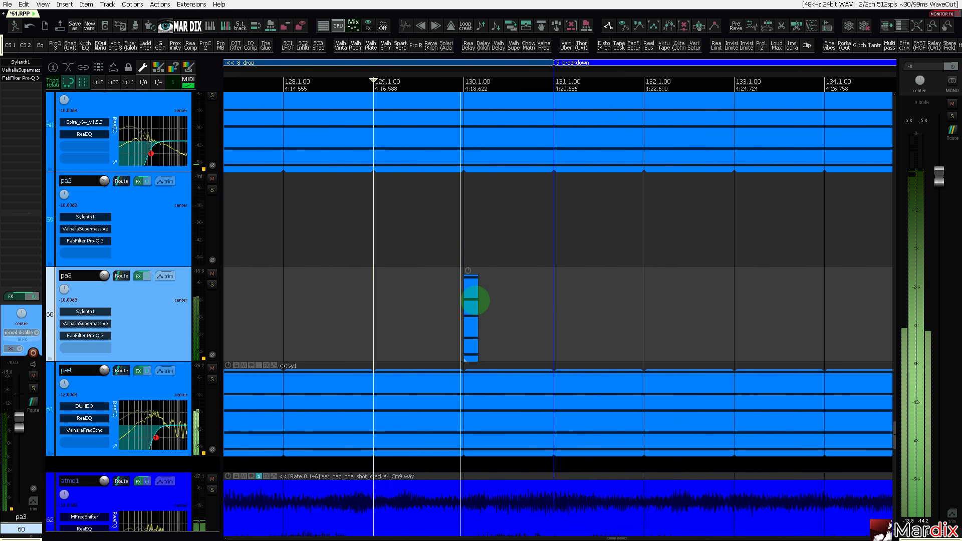
# Trim the pa3 item at 130.1.00 to about a tenth of a bar and play from its start.
pyautogui.scroll(-2, 482, 302)
pyautogui.scroll(5, 470, 302)
pyautogui.click(475, 298)
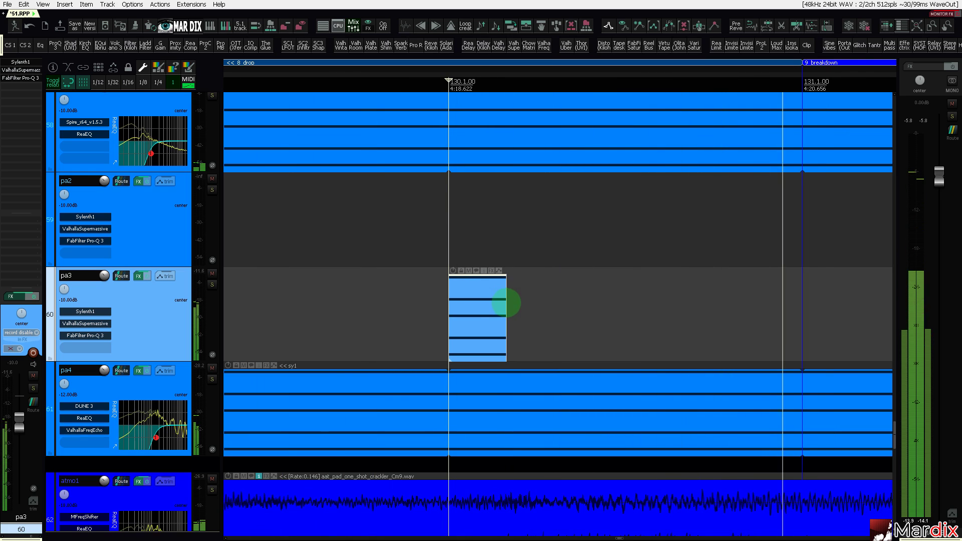
pyautogui.moveTo(506, 303); pyautogui.dragTo(481, 307)
pyautogui.press('space')
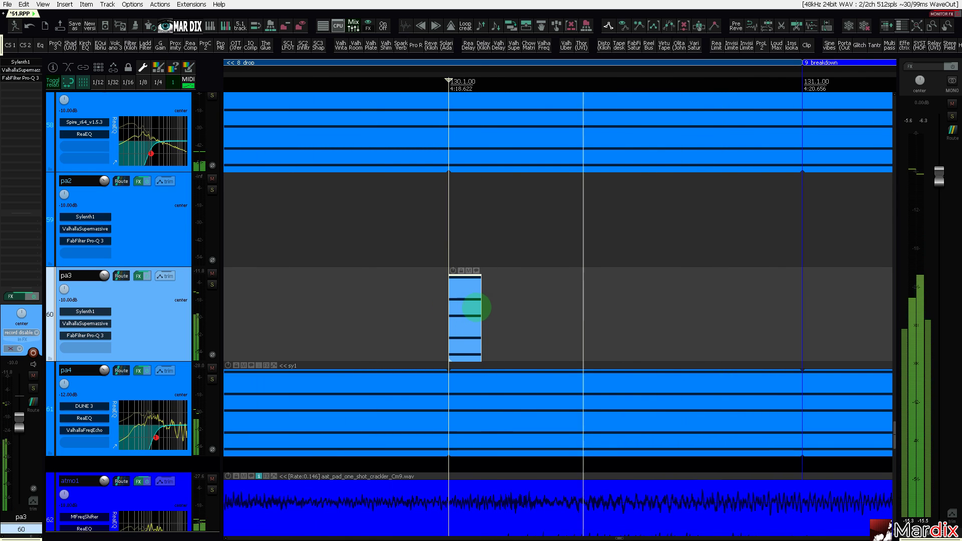
# Copy the four-bar pa2 item from before drop 6 into breakdown 9 at 134.1.00 and play it.
pyautogui.scroll(-8, 419, 312)
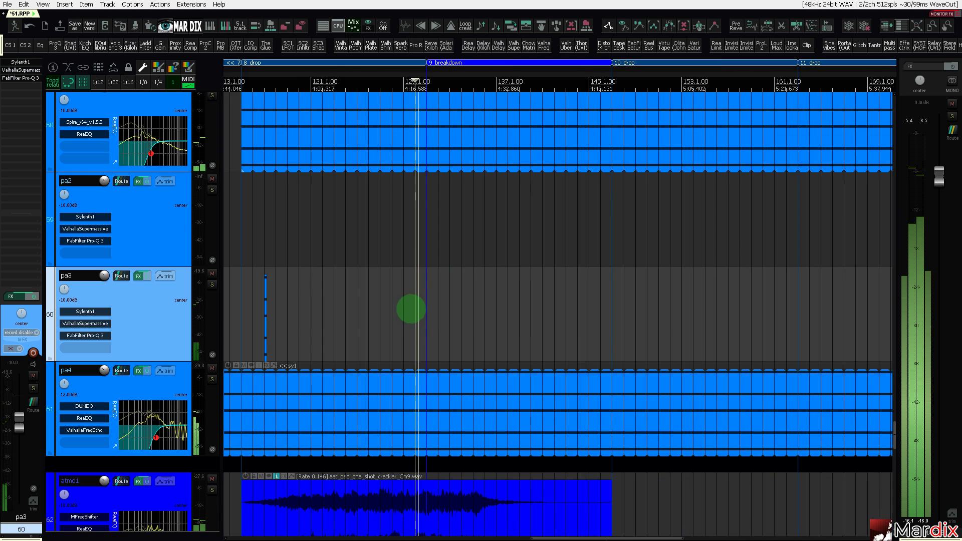
pyautogui.scroll(-5, 411, 309)
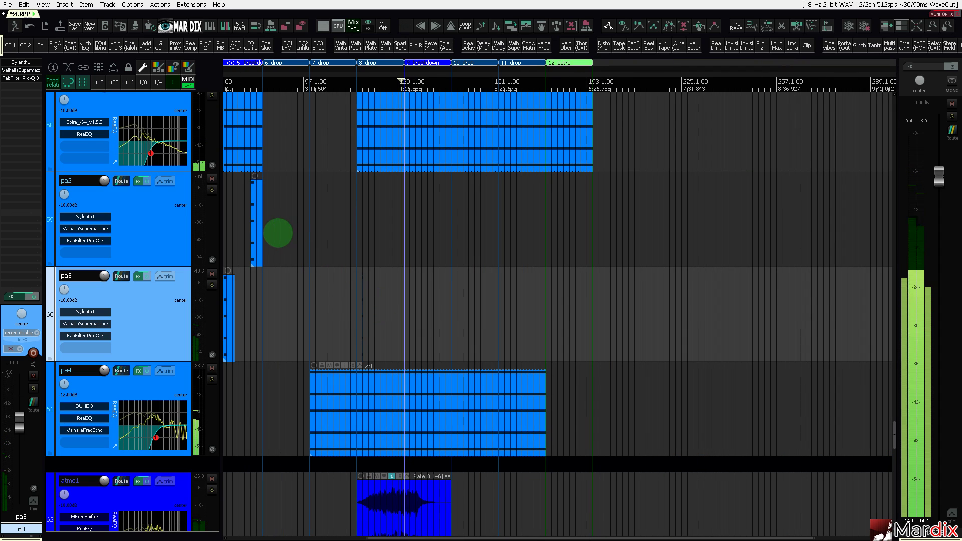
pyautogui.moveTo(258, 219); pyautogui.dragTo(385, 229)
pyautogui.scroll(4, 424, 232)
pyautogui.scroll(4, 386, 229)
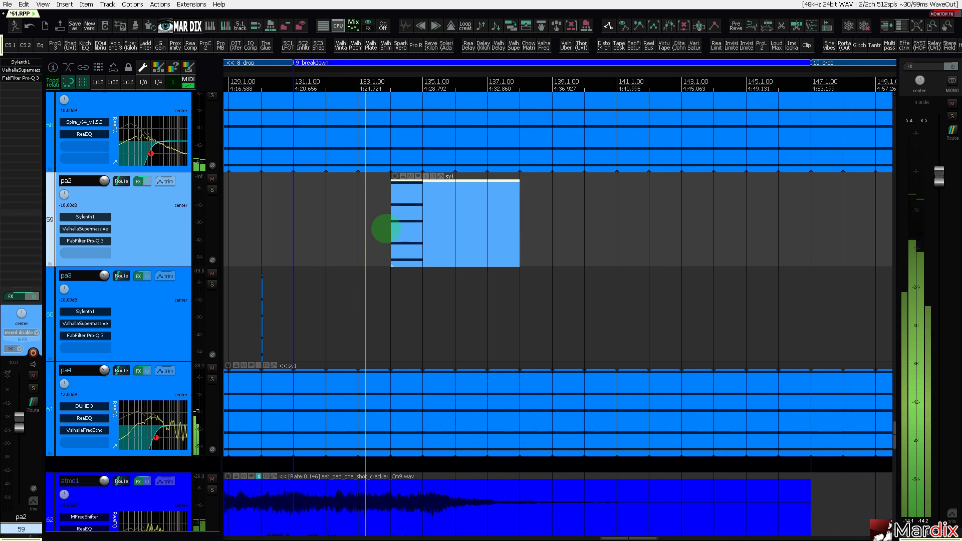
pyautogui.scroll(-3, 427, 229)
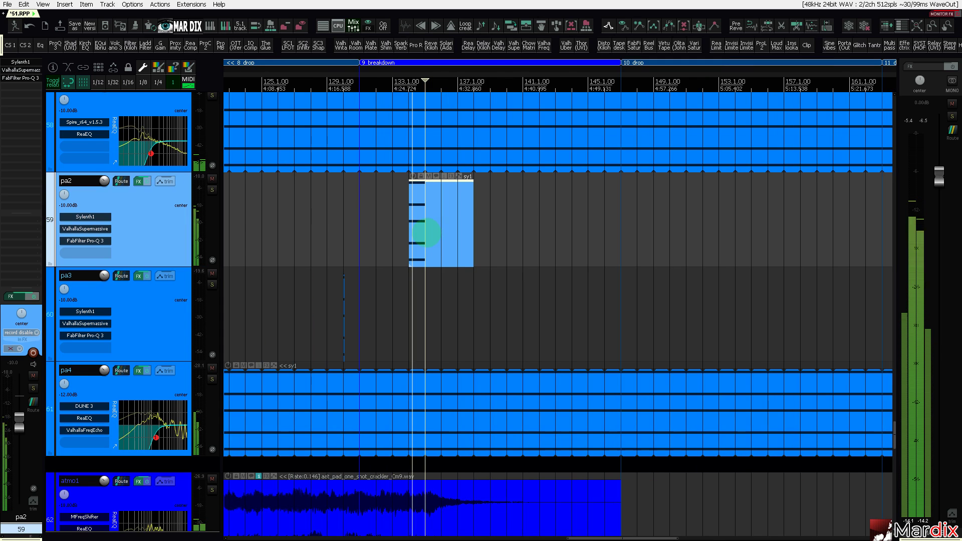
# Move the pa2 copy to 147.1.00 at the start of drop 10 and play from 146.1.00.
pyautogui.moveTo(427, 229); pyautogui.dragTo(640, 238)
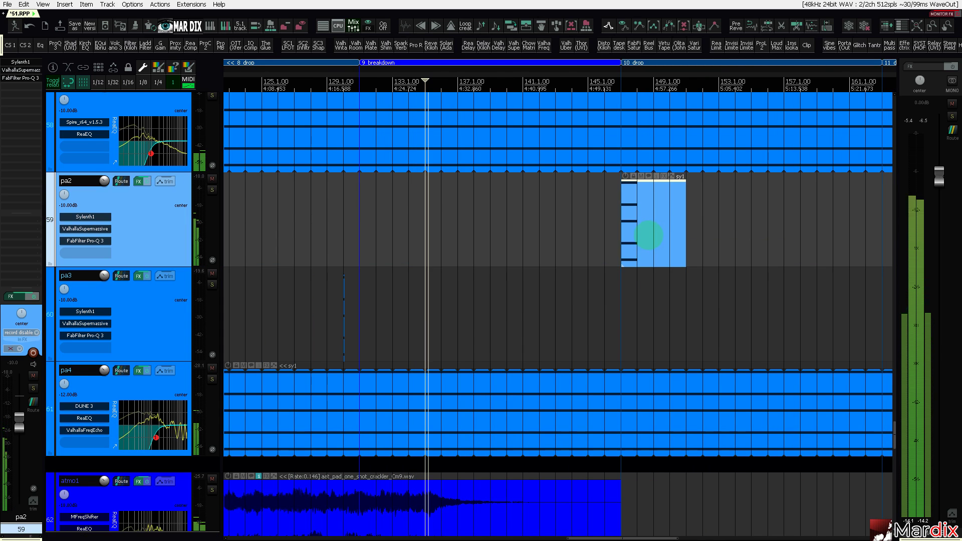
pyautogui.click(610, 224)
pyautogui.scroll(-5, 626, 226)
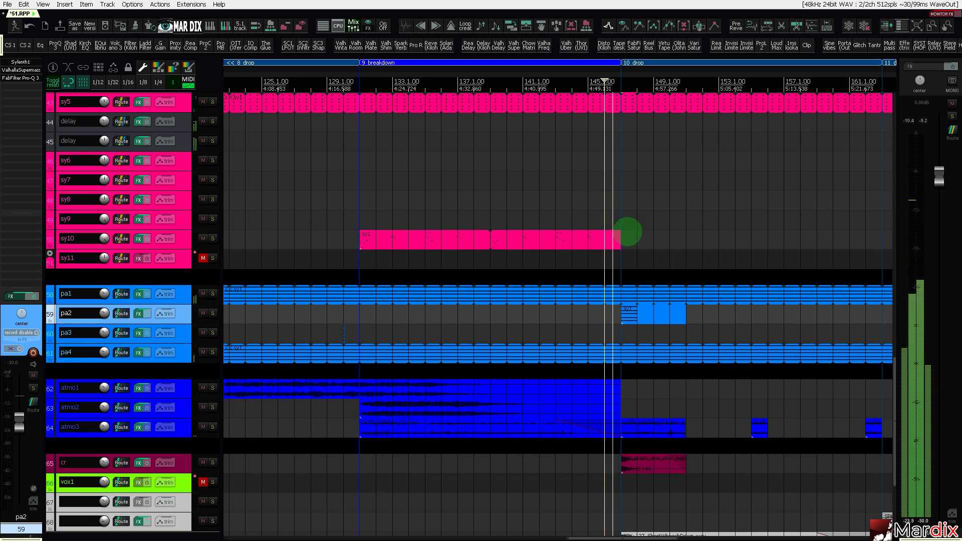
pyautogui.scroll(2, 631, 235)
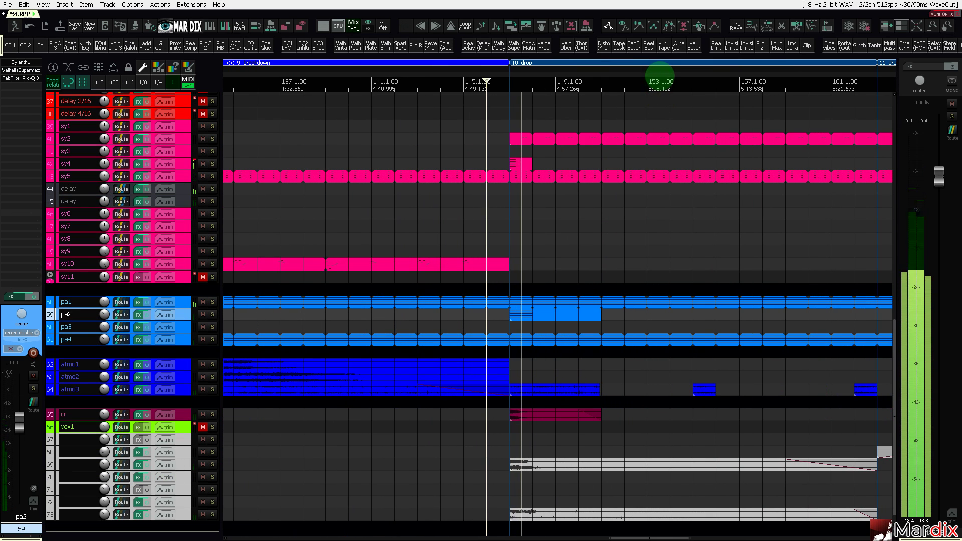
# Move the pa2 copy to 161.1.00, two bars before drop 11, enlarging its track and playing from 149.1.00.
pyautogui.moveTo(642, 72); pyautogui.dragTo(526, 78)
pyautogui.click(435, 315)
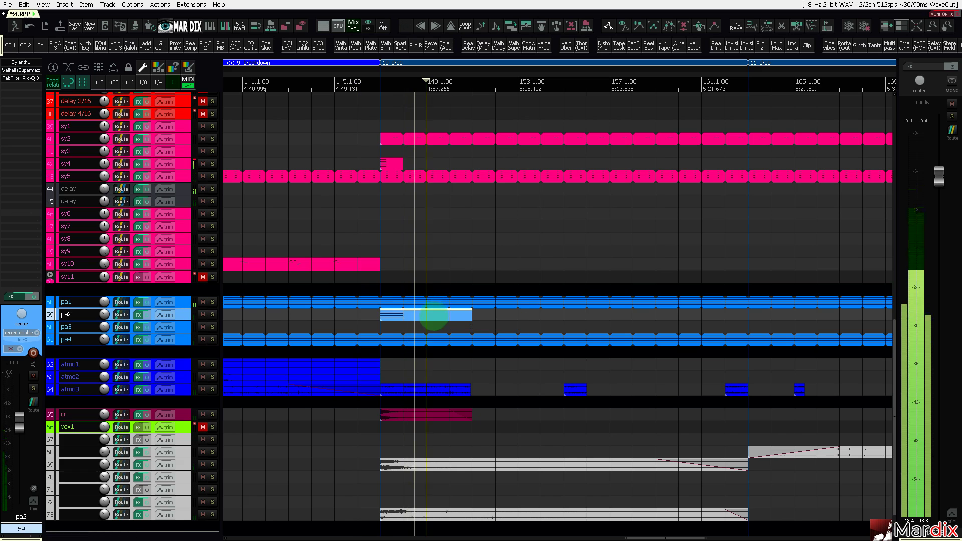
pyautogui.scroll(5, 431, 323)
pyautogui.moveTo(430, 326); pyautogui.dragTo(739, 357)
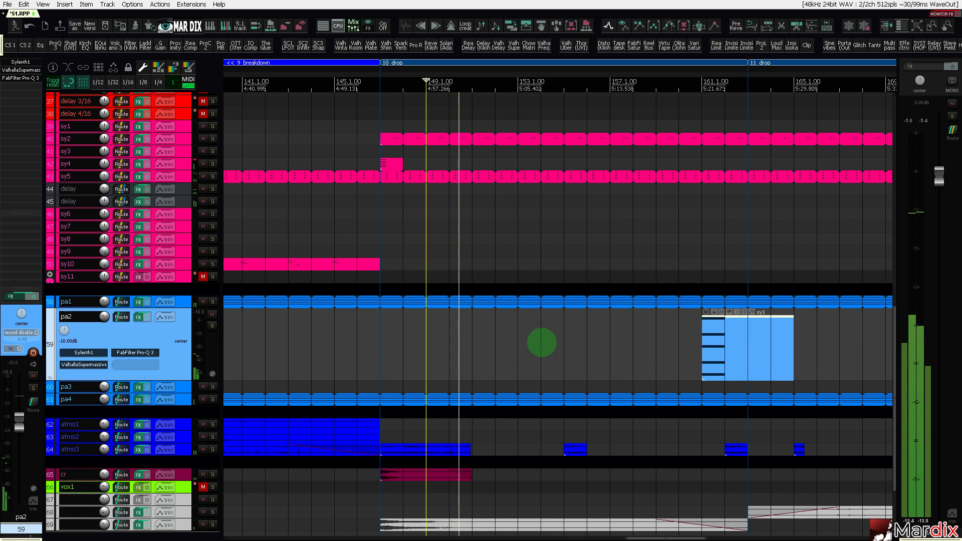
pyautogui.scroll(-4, 518, 352)
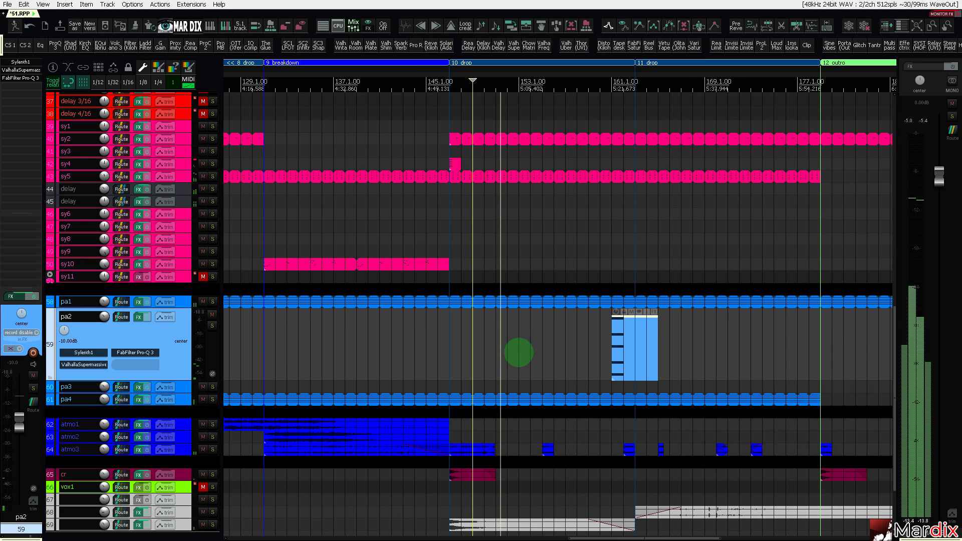
# Examine the kick, bass, drum and percussion parts from drop 10 through the outro during playback.
pyautogui.hotkey('ctrl', 'pagedown')
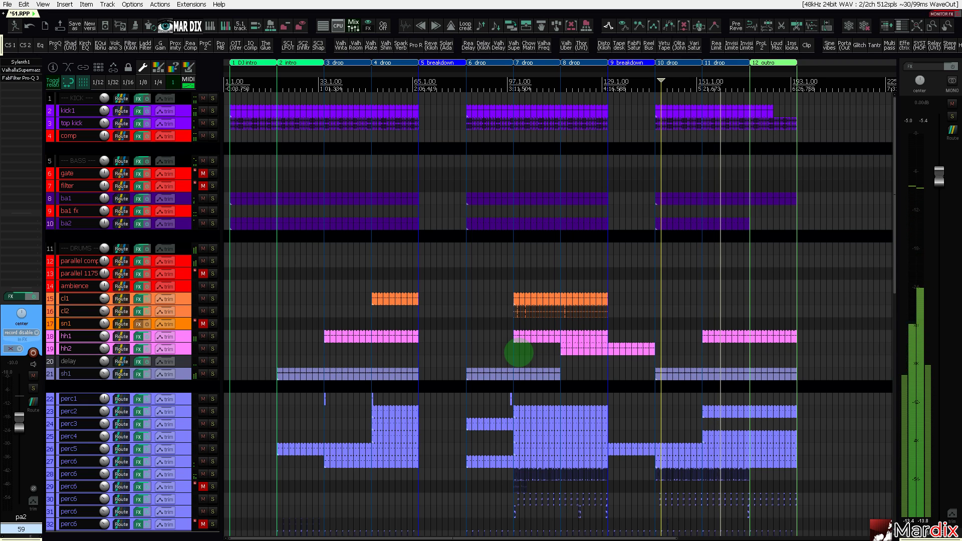
pyautogui.press('F11')
pyautogui.press('F11')
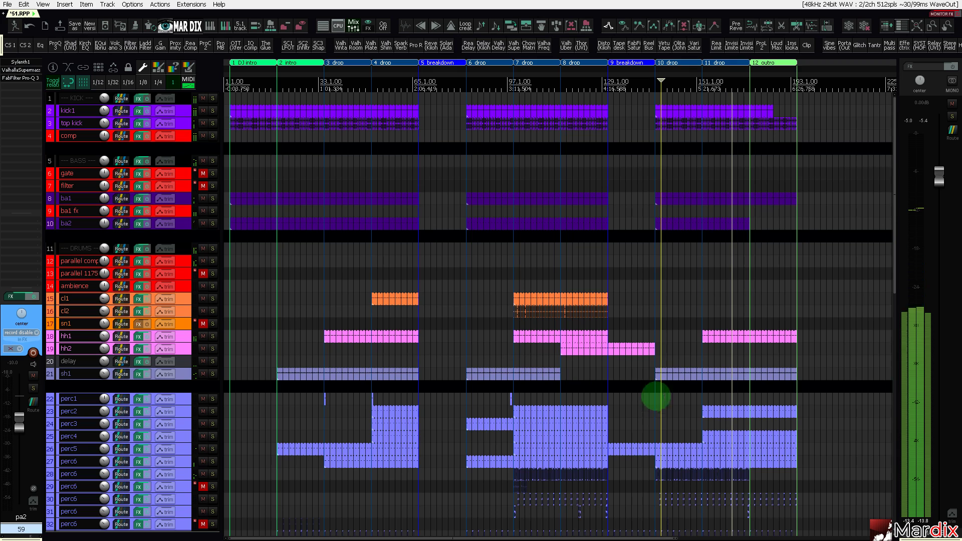
pyautogui.scroll(4, 783, 273)
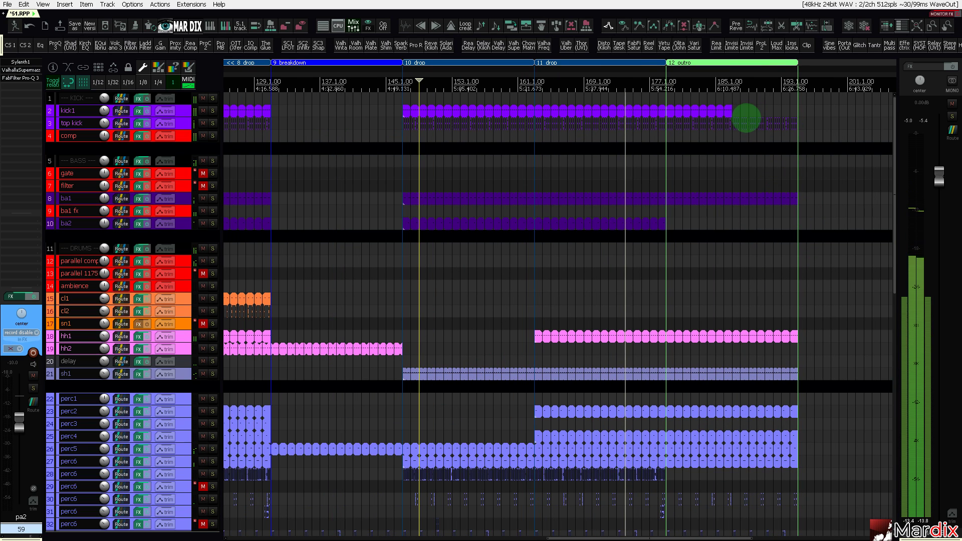
pyautogui.moveTo(728, 73); pyautogui.dragTo(687, 72)
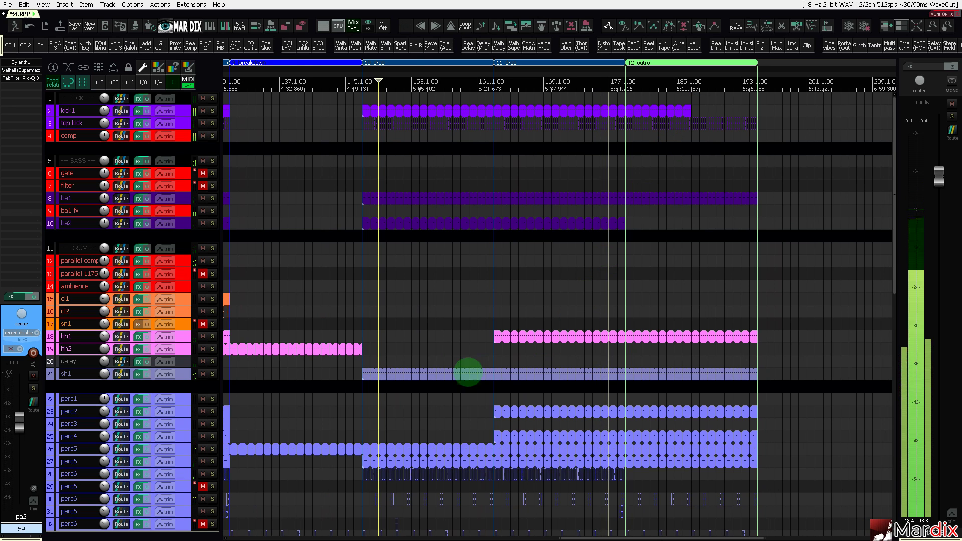
# Inspect the MIDI notes and velocities of the sh1 shaker item in drop 10, then close the editor.
pyautogui.scroll(-5, 263, 277)
pyautogui.scroll(5, 263, 276)
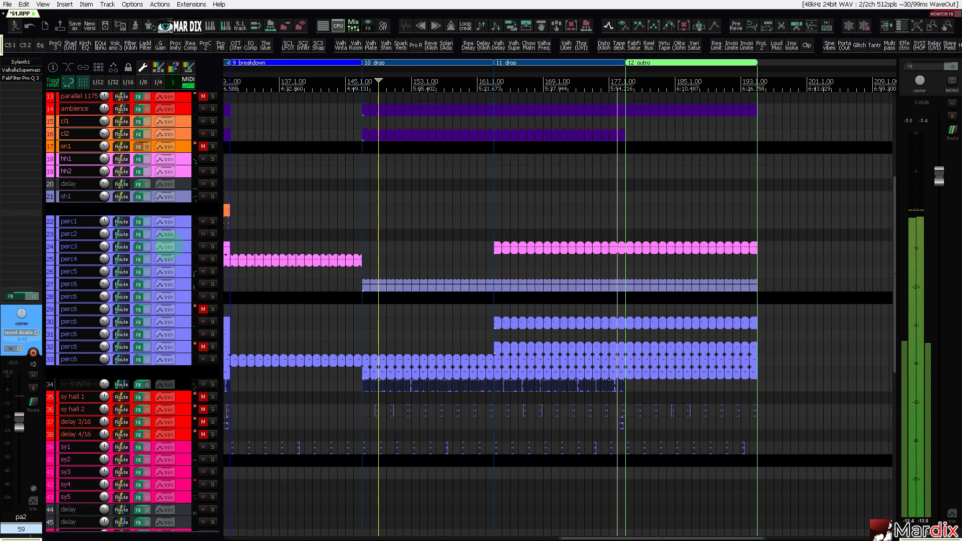
pyautogui.click(176, 377)
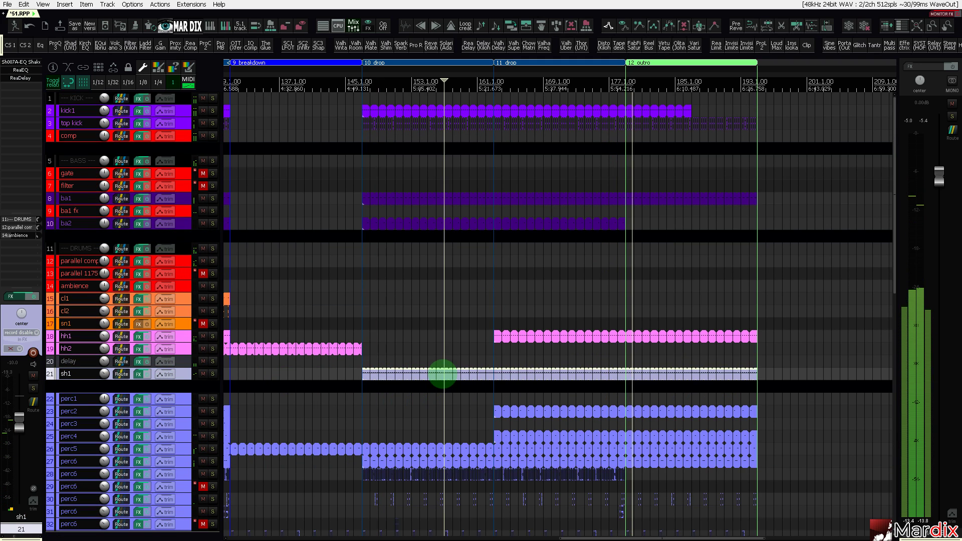
pyautogui.doubleClick(442, 374)
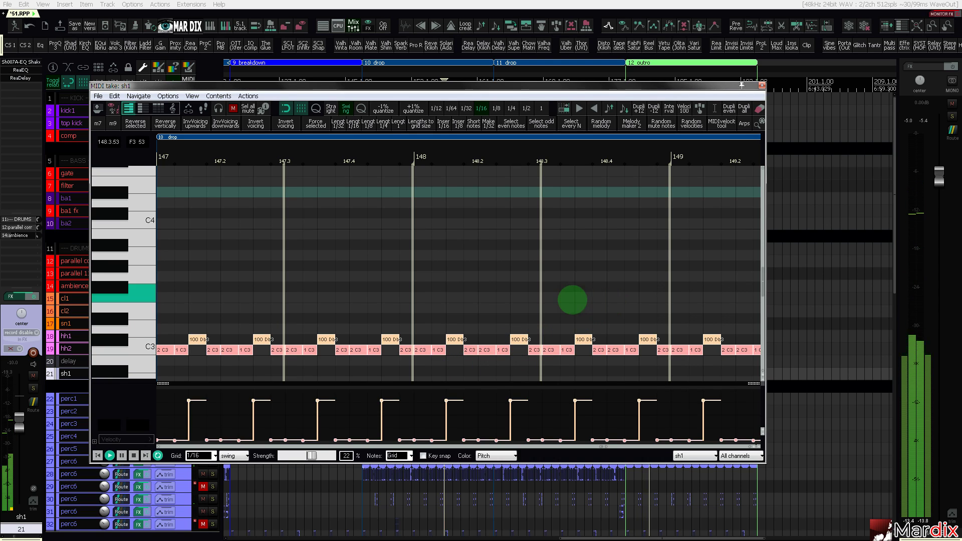
pyautogui.click(761, 85)
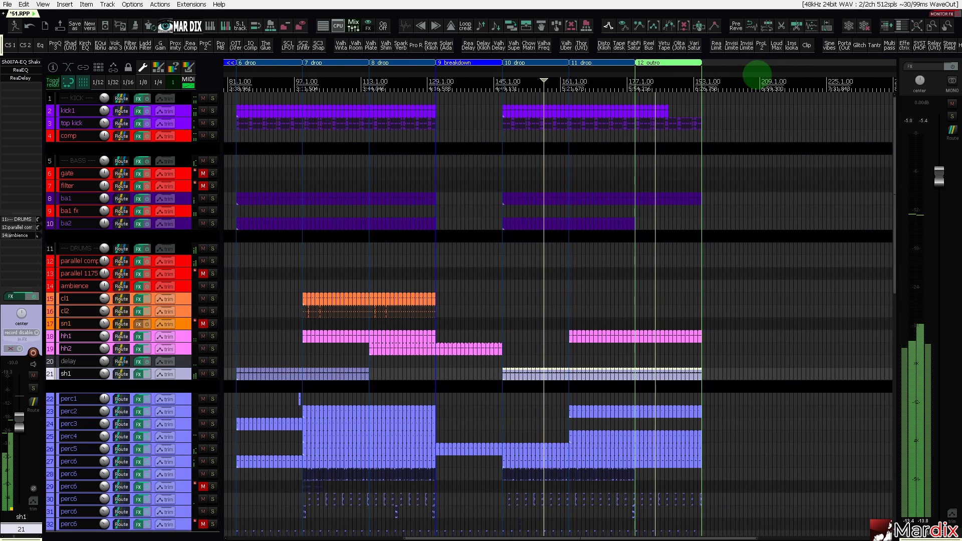
# Try a pitch offset of about -60 semitones in the sh1 shaker sampler and reset it to 0.
pyautogui.scroll(-2, 759, 77)
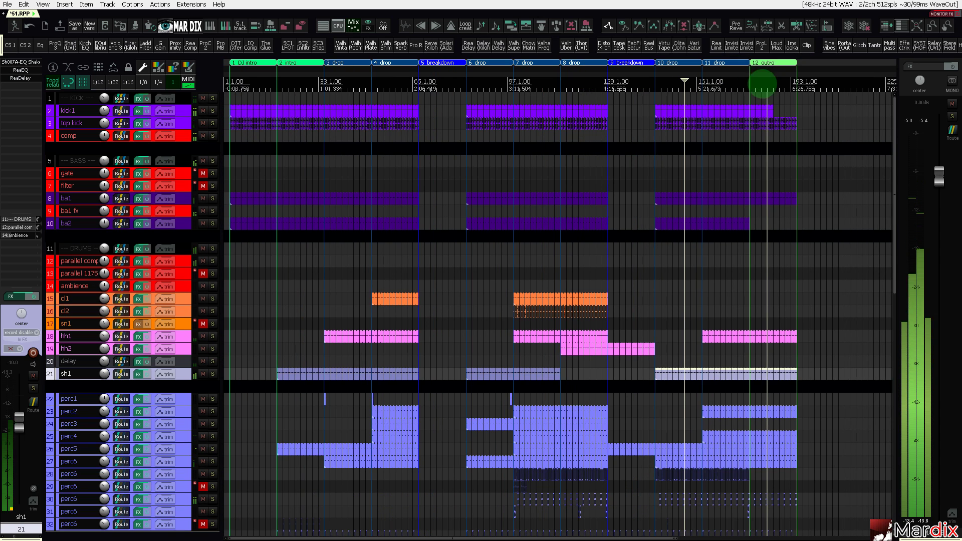
pyautogui.scroll(-5, 172, 307)
pyautogui.scroll(3, 170, 306)
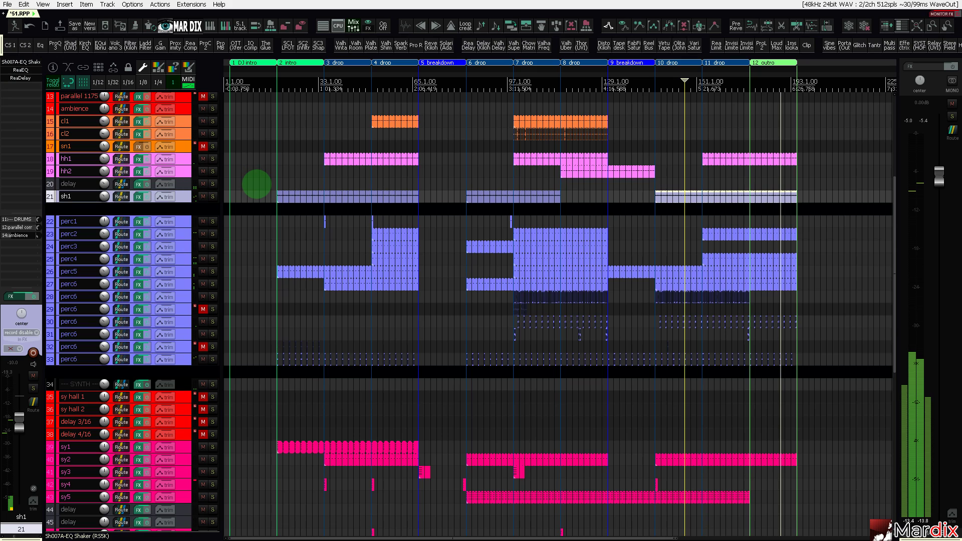
pyautogui.click(138, 196)
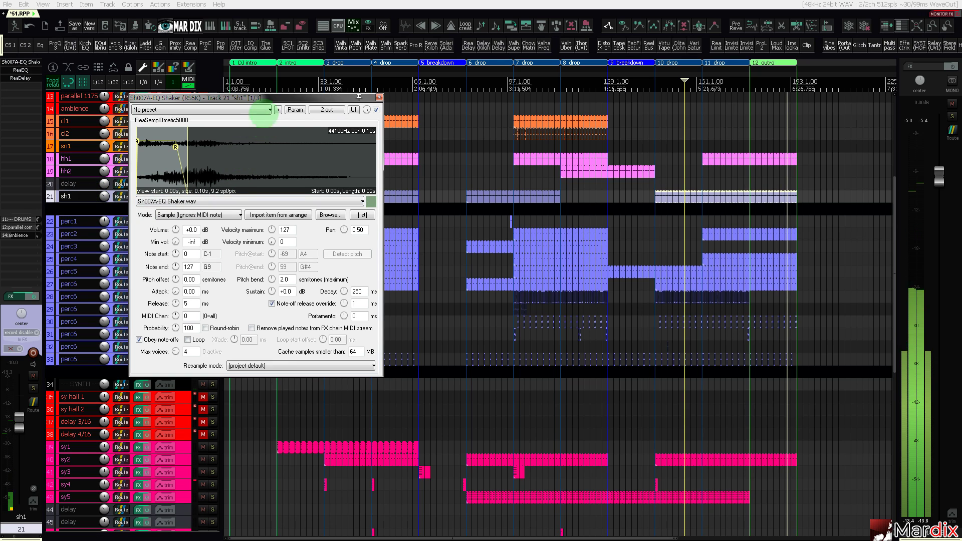
pyautogui.moveTo(260, 98); pyautogui.dragTo(391, 176)
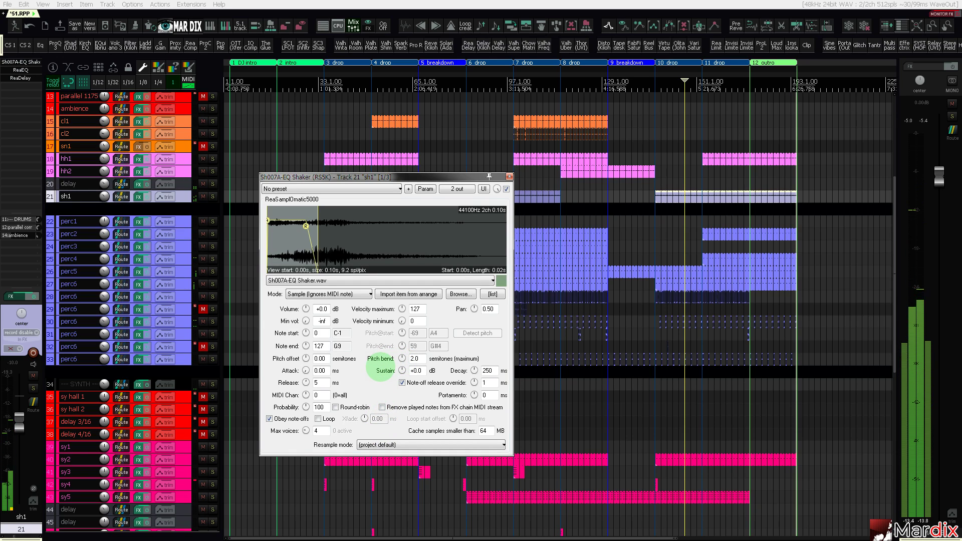
pyautogui.click(683, 93)
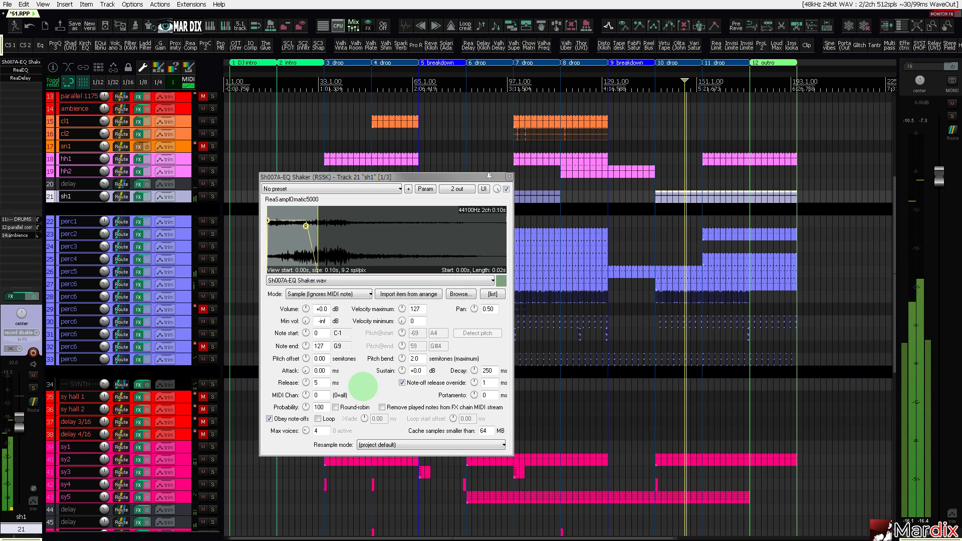
pyautogui.moveTo(305, 358); pyautogui.dragTo(306, 421)
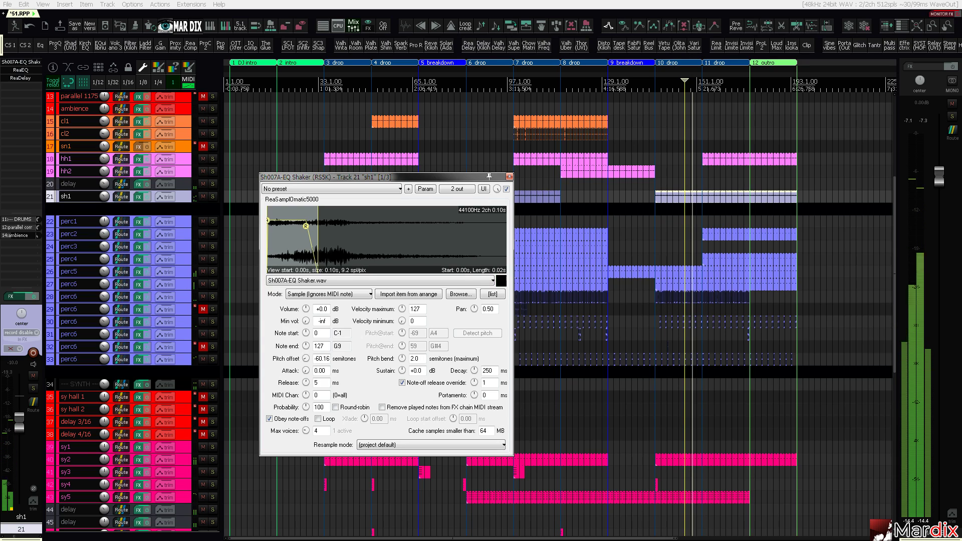
pyautogui.doubleClick(305, 358)
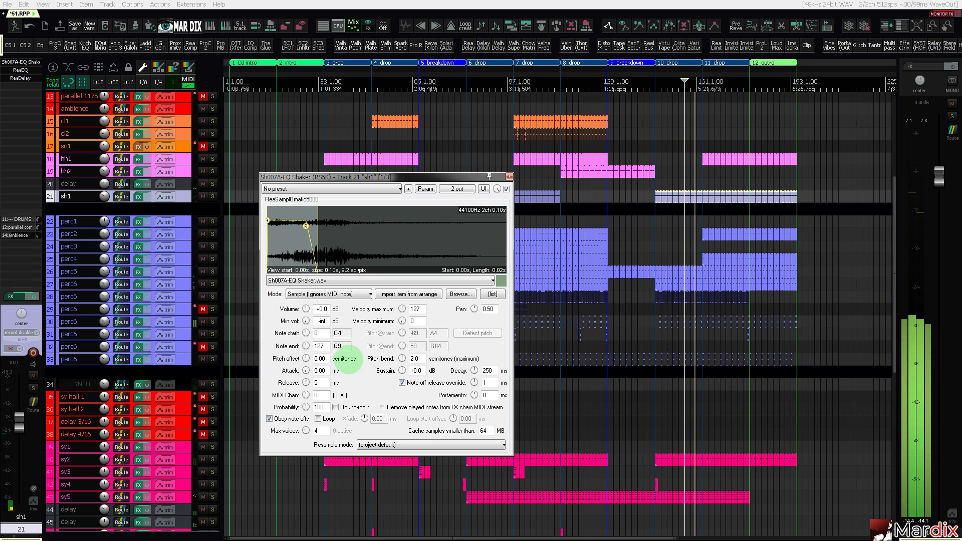
# Try longer attacks of about 129 ms and 15 ms on the shaker sampler, reset to 0 ms and close it.
pyautogui.moveTo(306, 370); pyautogui.dragTo(306, 336)
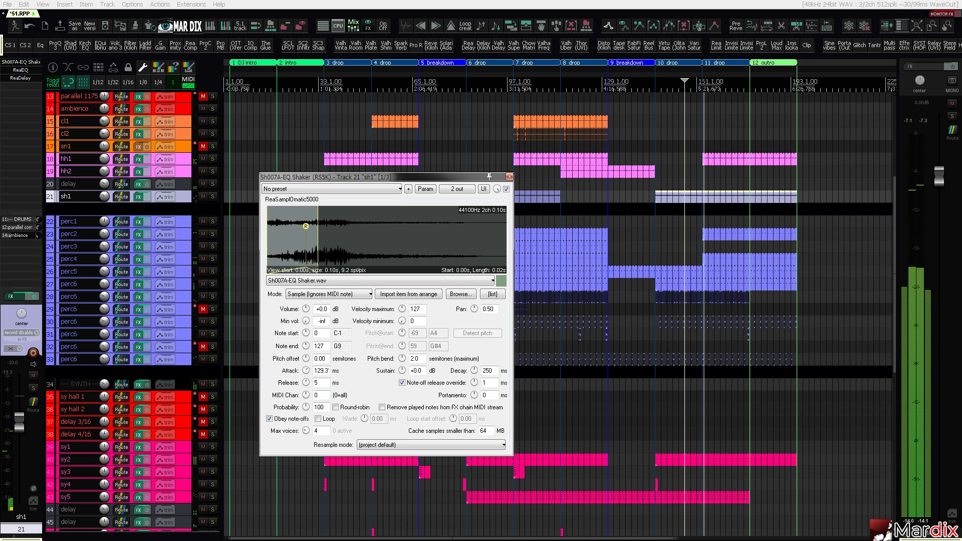
pyautogui.moveTo(306, 371); pyautogui.dragTo(305, 371)
pyautogui.click(306, 371)
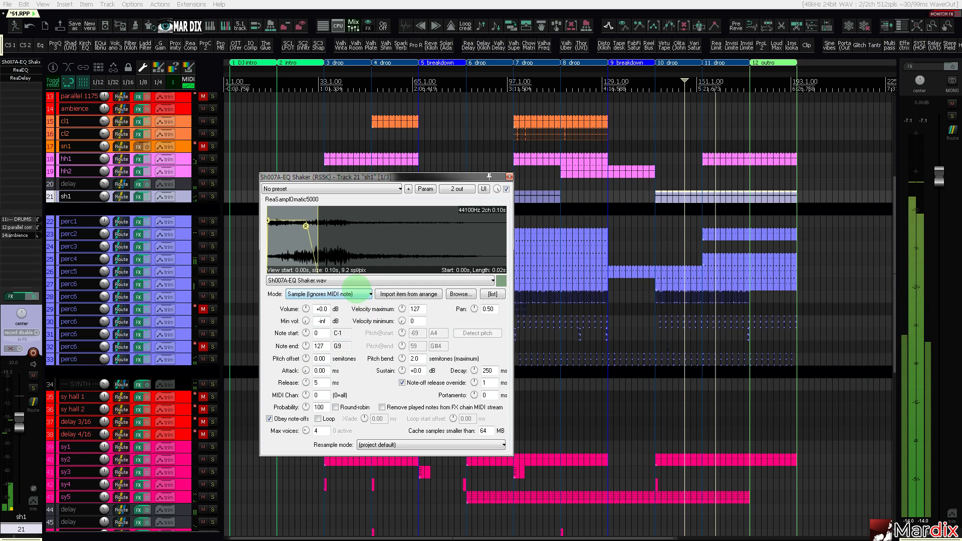
pyautogui.moveTo(306, 371); pyautogui.dragTo(306, 371)
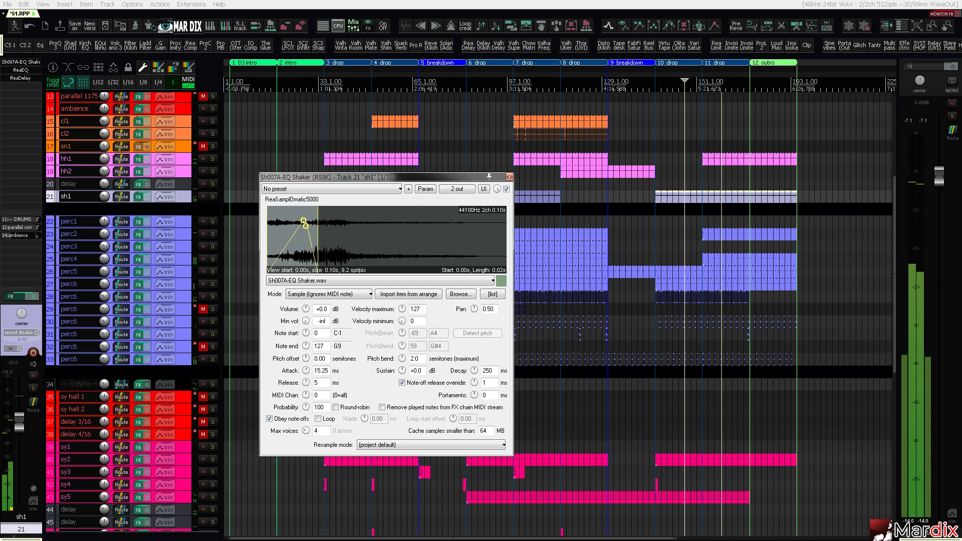
pyautogui.click(307, 371)
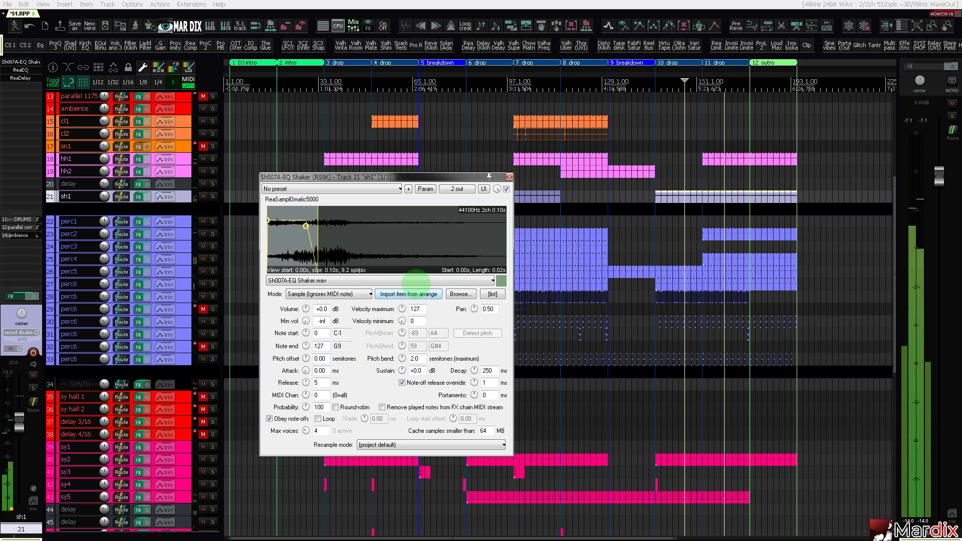
pyautogui.moveTo(481, 177); pyautogui.dragTo(459, 177)
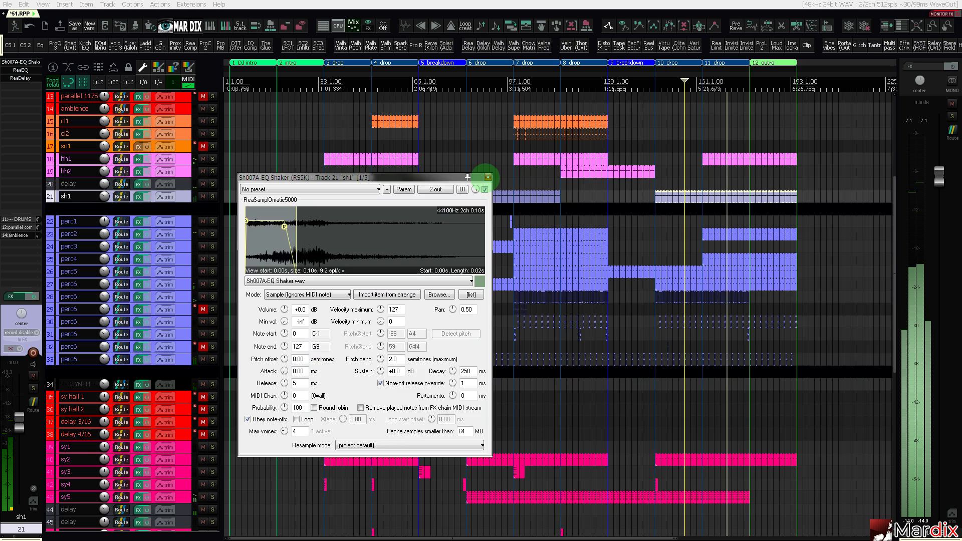
pyautogui.click(487, 177)
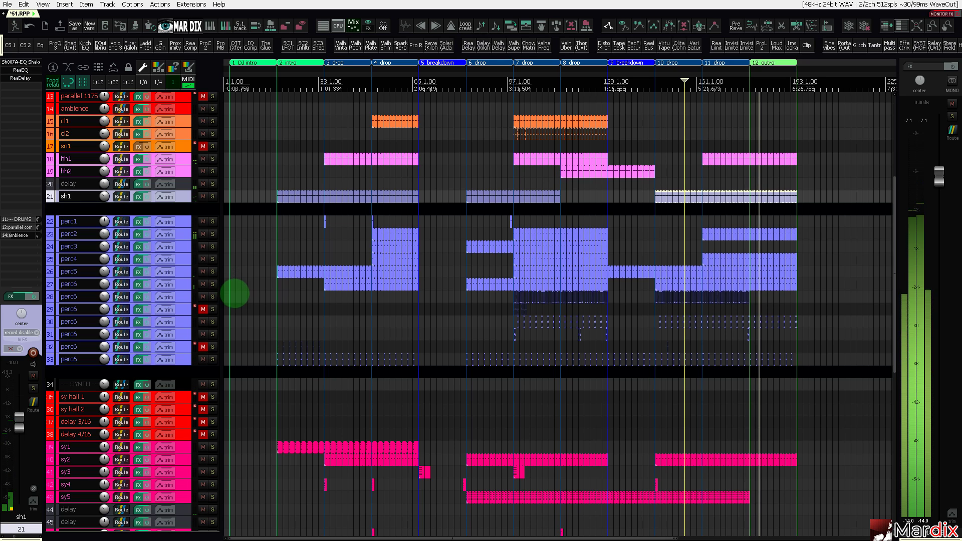
# Try a copy of the sy1 part from drop 10 through the outro, play it and delete it.
pyautogui.click(182, 474)
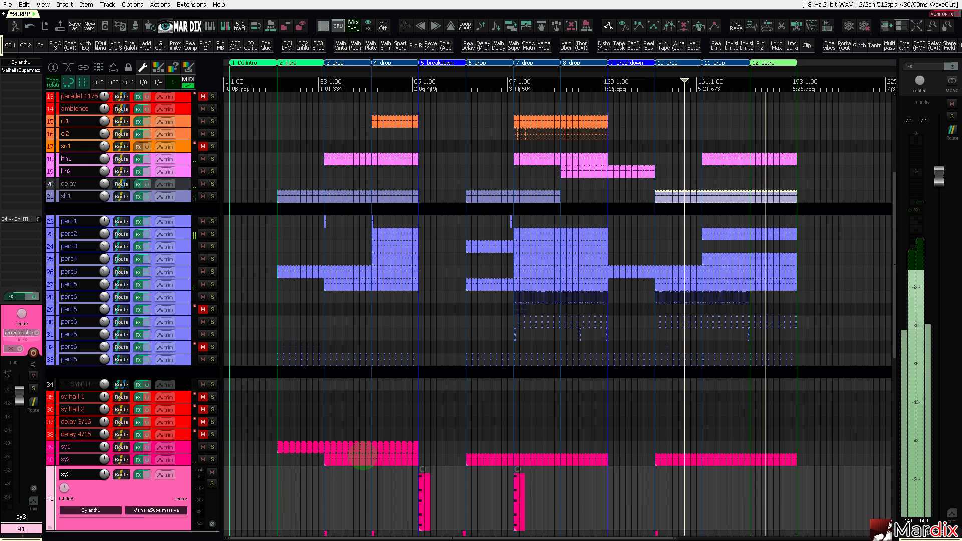
pyautogui.moveTo(329, 461)
pyautogui.mouseDown()
pyautogui.moveTo(320, 463)
pyautogui.moveTo(728, 473)
pyautogui.moveTo(609, 473)
pyautogui.mouseUp()
pyautogui.scroll(4, 679, 470)
pyautogui.scroll(-8, 609, 473)
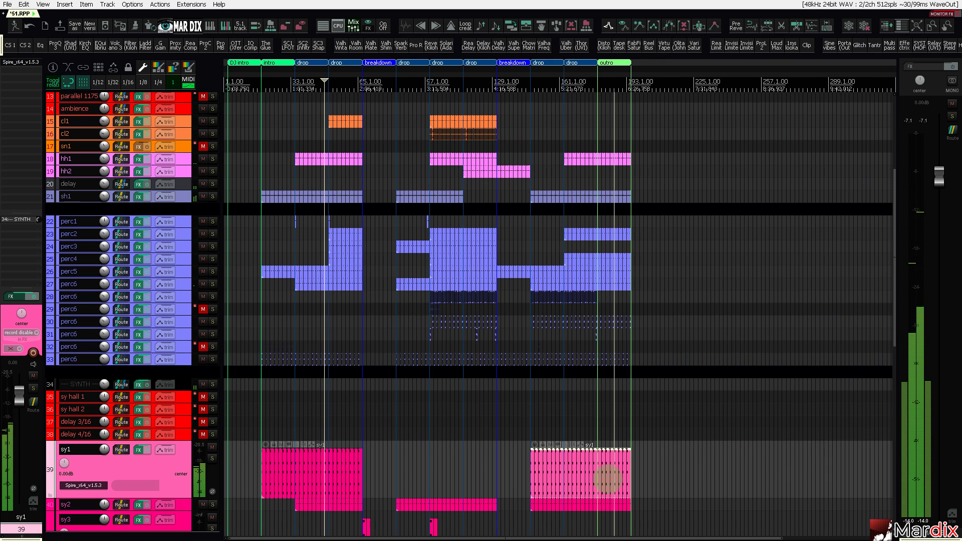
pyautogui.scroll(-5, 203, 454)
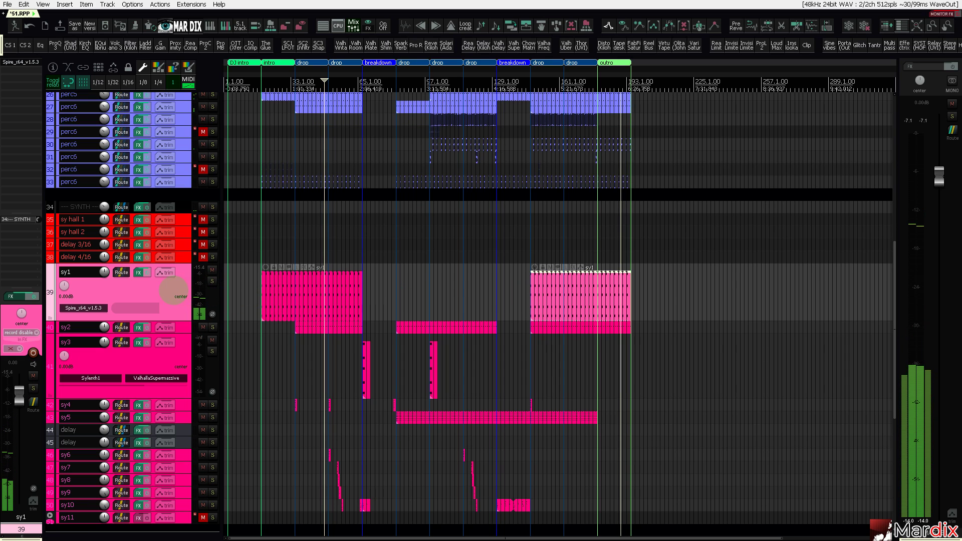
pyautogui.click(547, 281)
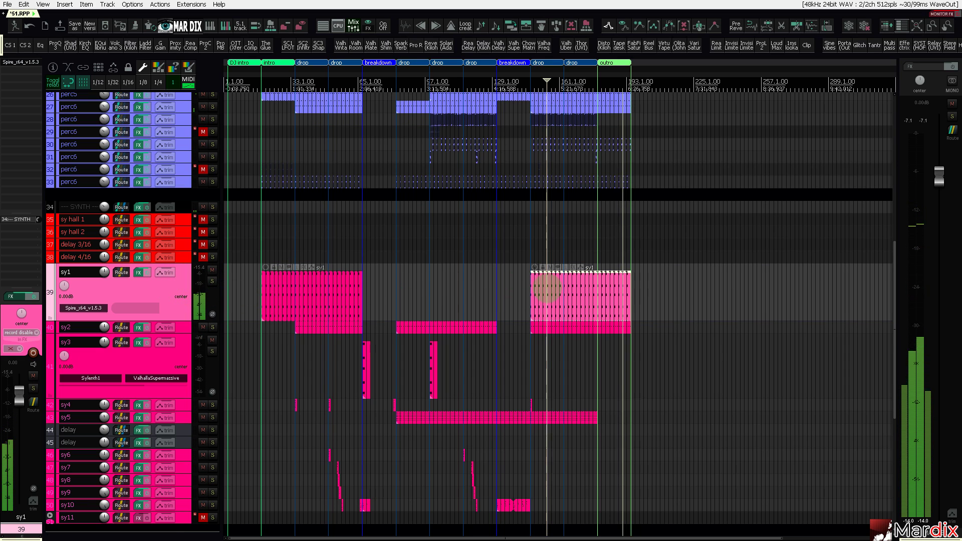
pyautogui.press('Delete')
# Try a copy of the sy3 part from drop 7 at the start of drop 10.
pyautogui.click(190, 331)
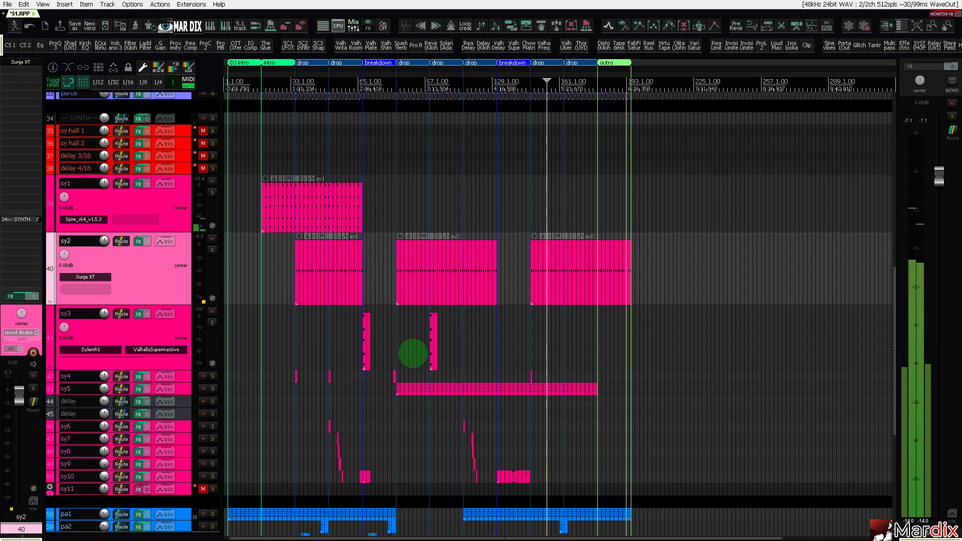
pyautogui.scroll(4, 413, 354)
pyautogui.moveTo(451, 332); pyautogui.dragTo(536, 337)
pyautogui.scroll(4, 554, 335)
pyautogui.scroll(-5, 554, 335)
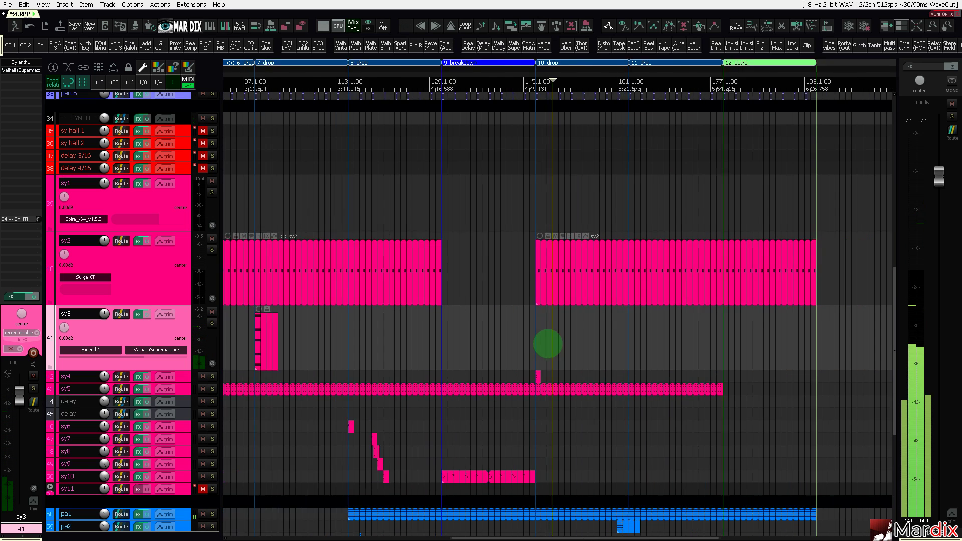
# Play parts of drop 8 to review the sy5 pattern and the short sy6 to sy10 fills.
pyautogui.scroll(-3, 554, 336)
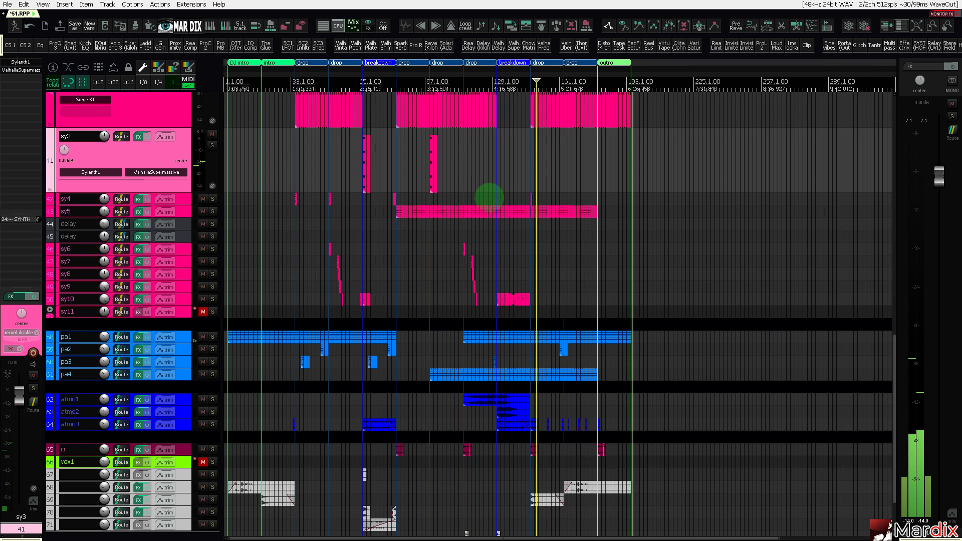
pyautogui.press('space')
pyautogui.click(486, 212)
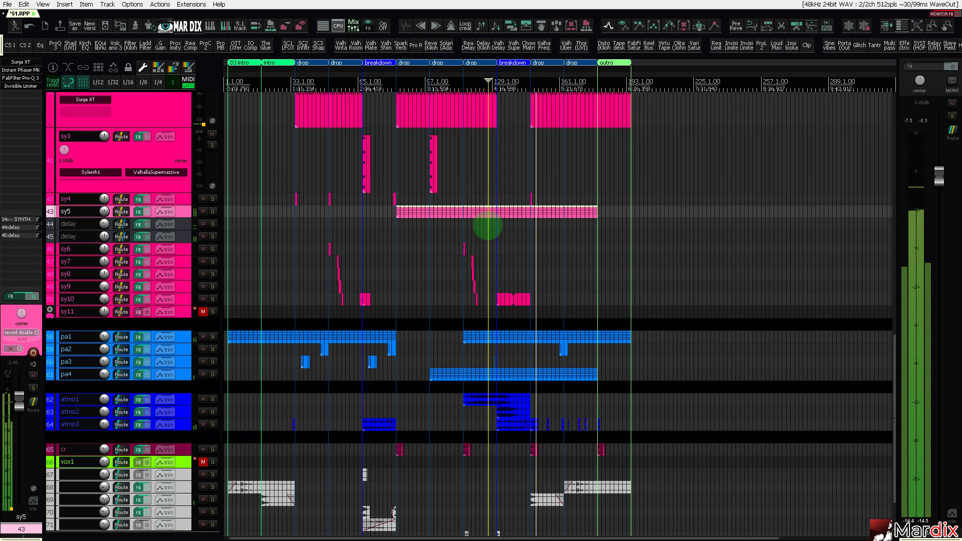
pyautogui.scroll(3, 488, 229)
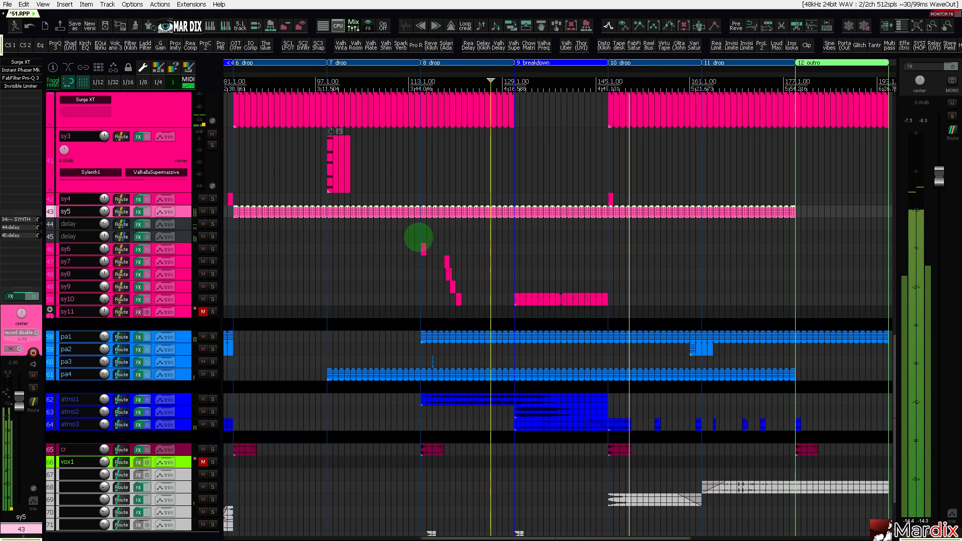
pyautogui.click(420, 237)
pyautogui.scroll(2, 423, 246)
pyautogui.click(463, 248)
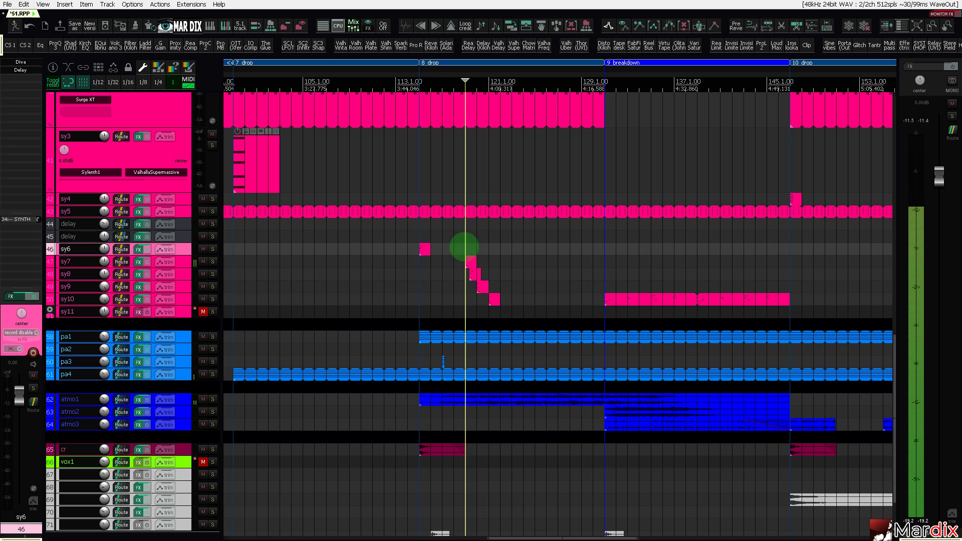
# Copy the sy7, sy8 and sy9 fills from 119.1.00 in drop 8 to four bars into drops 10 and 11.
pyautogui.scroll(3, 471, 248)
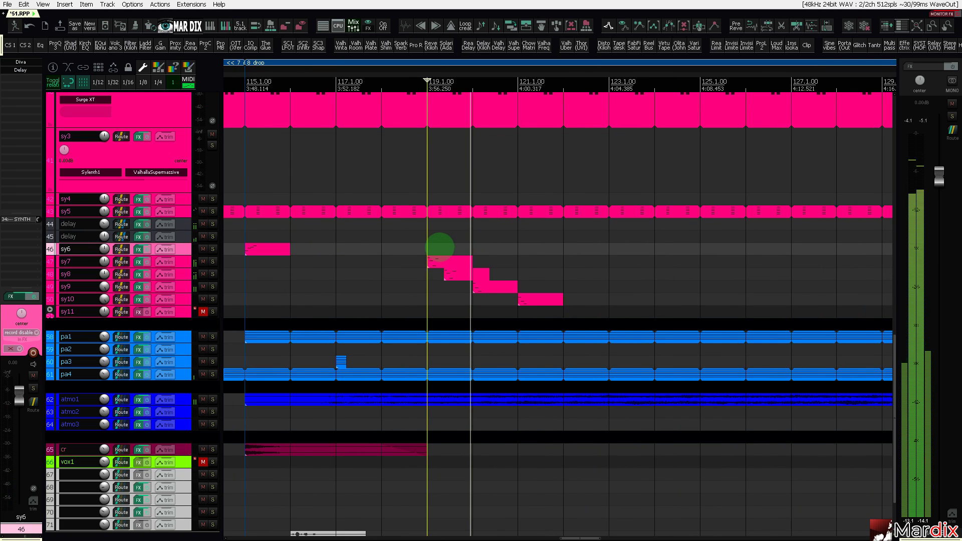
pyautogui.moveTo(448, 262); pyautogui.dragTo(481, 301)
pyautogui.scroll(-4, 444, 291)
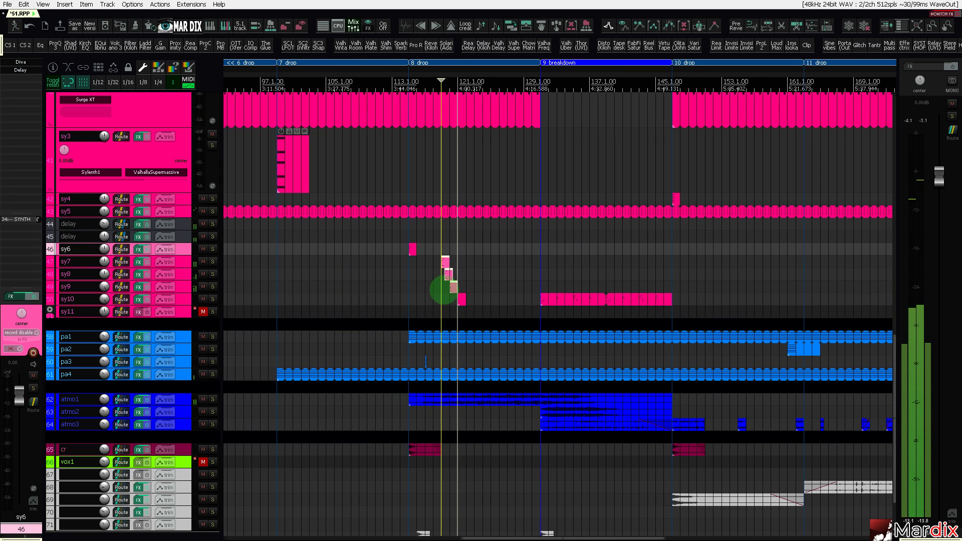
pyautogui.scroll(4, 436, 270)
pyautogui.click(425, 262)
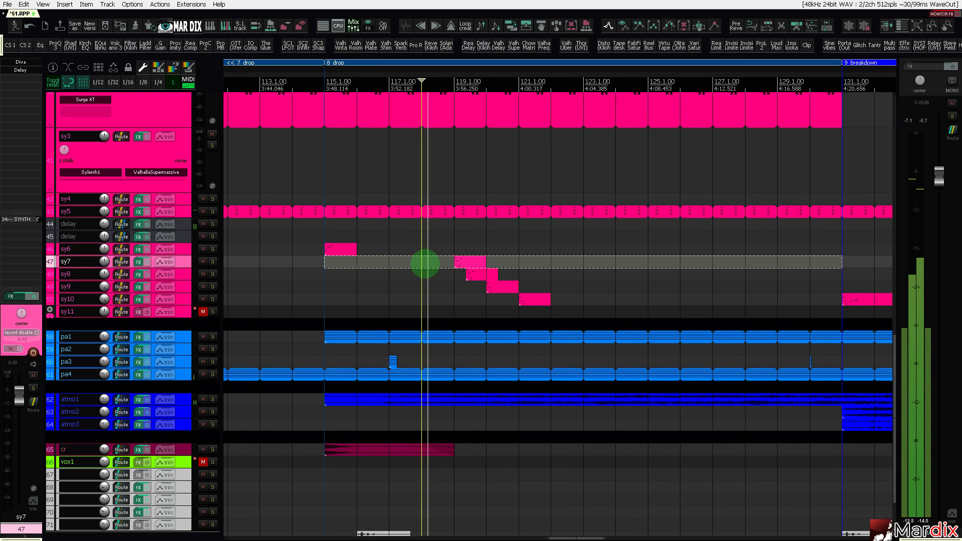
pyautogui.click(426, 269)
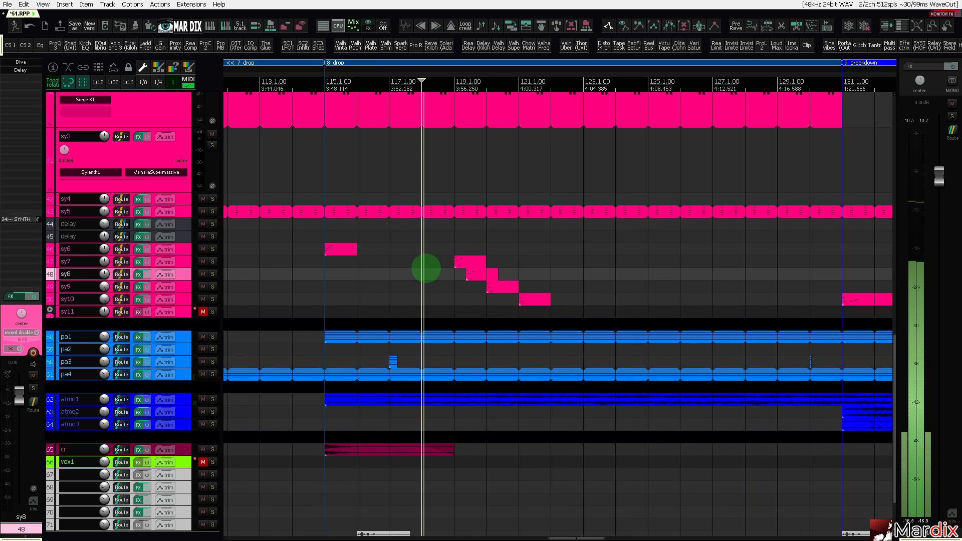
pyautogui.click(426, 263)
pyautogui.moveTo(426, 263)
pyautogui.mouseDown()
pyautogui.moveTo(424, 279)
pyautogui.moveTo(635, 275)
pyautogui.moveTo(543, 273)
pyautogui.moveTo(521, 254)
pyautogui.moveTo(546, 267)
pyautogui.moveTo(830, 279)
pyautogui.moveTo(810, 266)
pyautogui.moveTo(731, 271)
pyautogui.mouseUp()
pyautogui.scroll(-6, 425, 279)
pyautogui.scroll(6, 571, 272)
pyautogui.scroll(-2, 543, 272)
# Delete the sy9 fill from drop 10, keeping the sy7 and sy8 fills there.
pyautogui.click(614, 281)
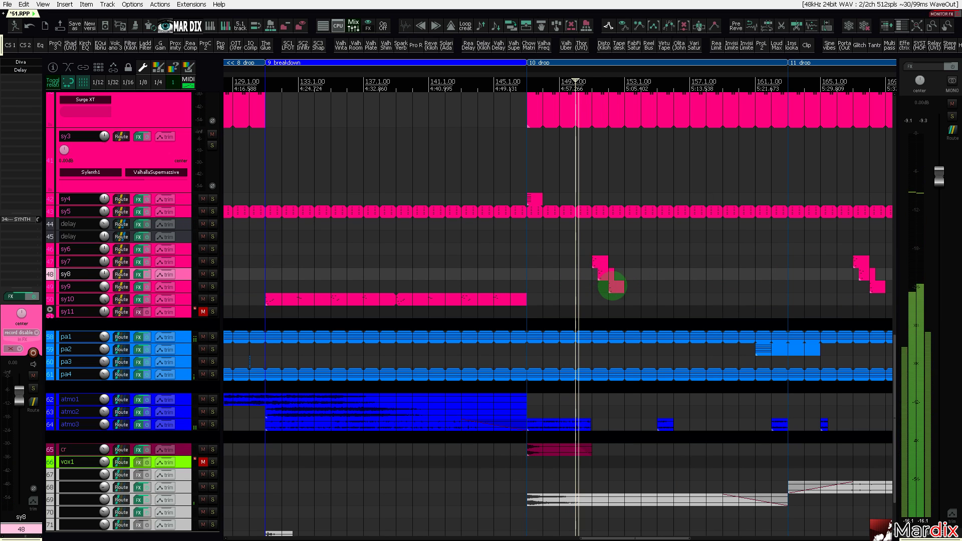
pyautogui.scroll(3, 604, 279)
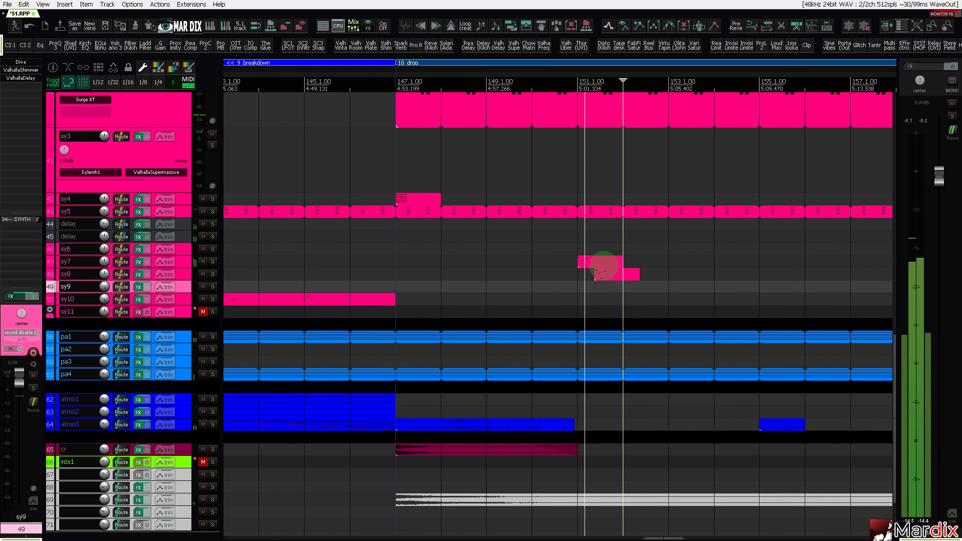
pyautogui.scroll(3, 604, 265)
pyautogui.scroll(3, 604, 266)
# Audition the sy8 fill in drop 10 with the sy7 fill at 151.1.00 muted, and unmute that sy7 fill.
pyautogui.click(612, 260)
pyautogui.scroll(-5, 608, 261)
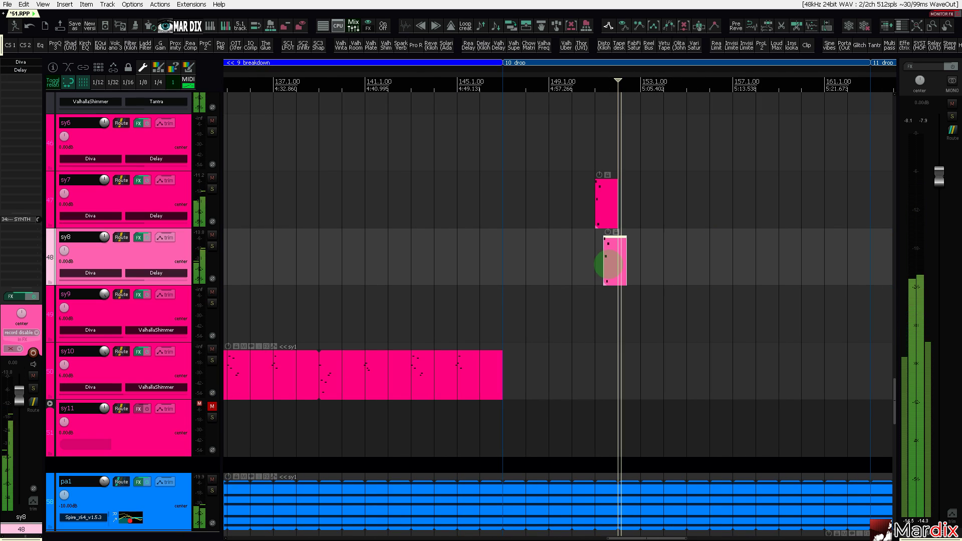
pyautogui.click(599, 213)
pyautogui.scroll(5, 599, 213)
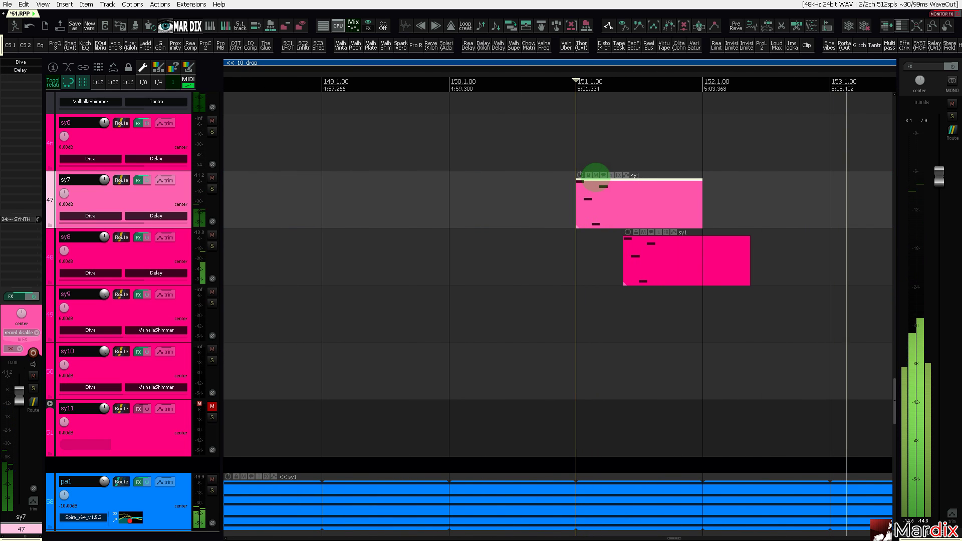
pyautogui.click(596, 175)
pyautogui.click(566, 245)
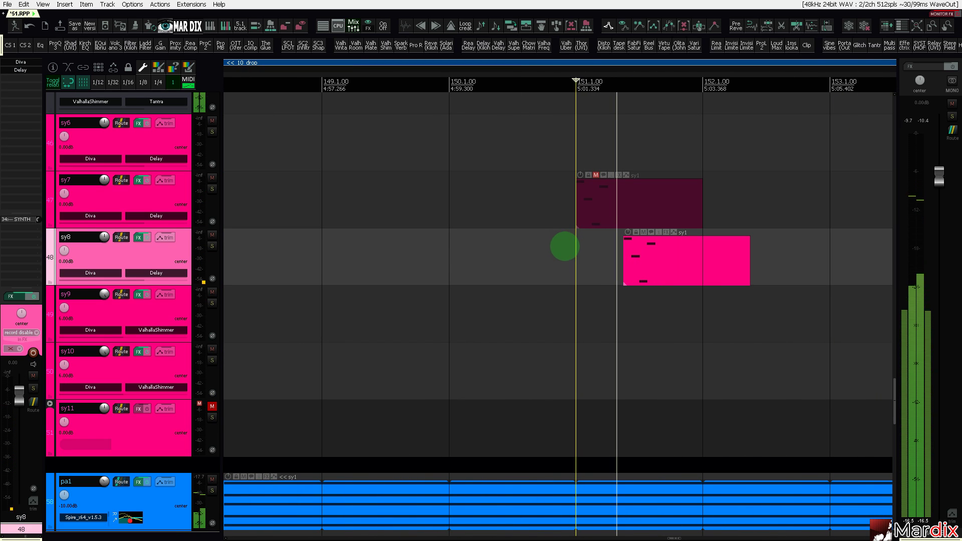
pyautogui.scroll(-5, 564, 246)
pyautogui.scroll(3, 571, 243)
pyautogui.click(594, 189)
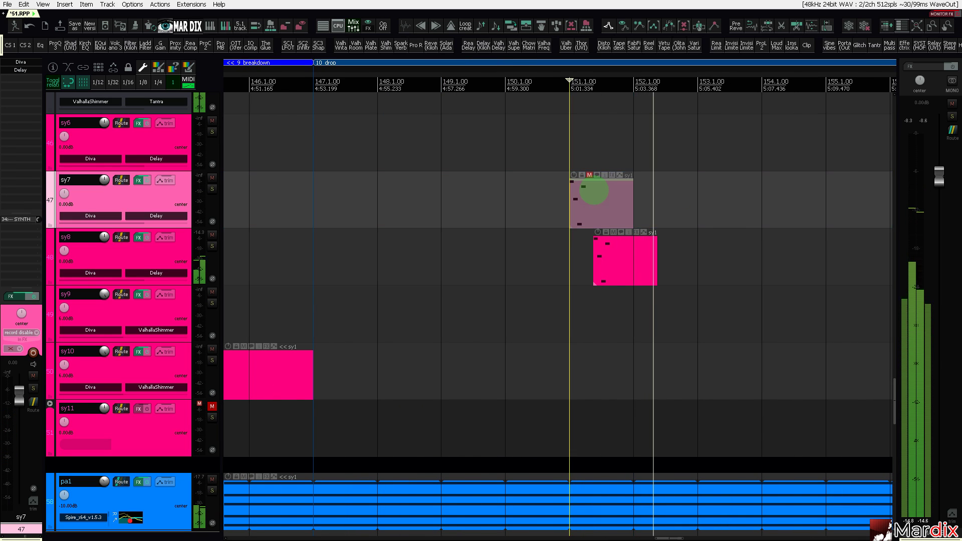
pyautogui.scroll(-3, 595, 190)
pyautogui.scroll(3, 590, 205)
pyautogui.click(551, 174)
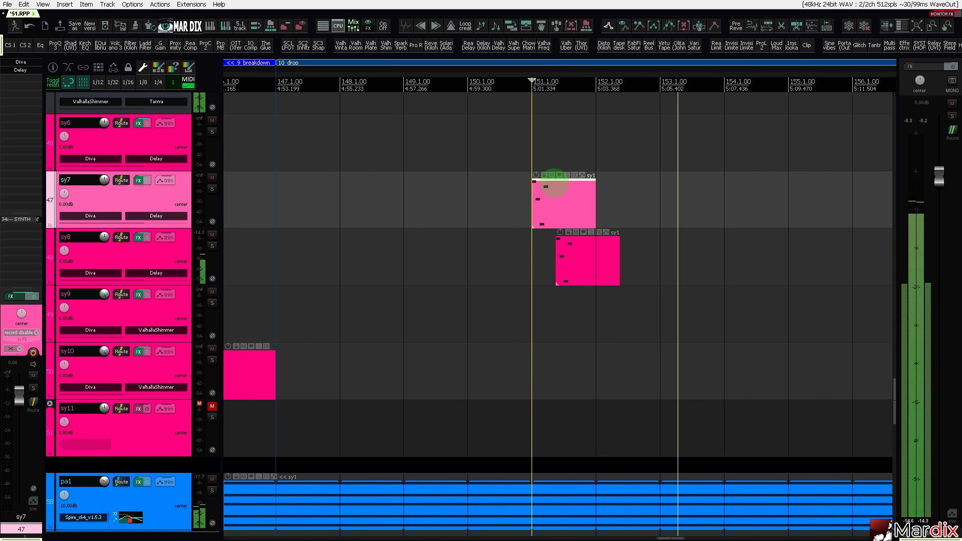
# Set the grid to 1/16 and move the sy7 fill in drop 10 so it starts one beat after the sy8 fill.
pyautogui.click(128, 82)
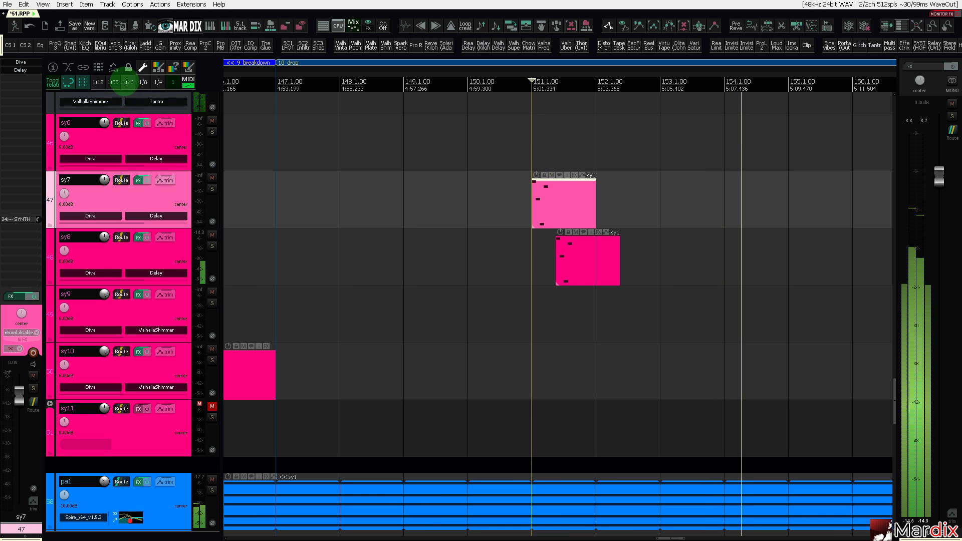
pyautogui.scroll(2, 518, 158)
pyautogui.click(557, 188)
pyautogui.moveTo(568, 198); pyautogui.dragTo(652, 199)
pyautogui.click(585, 203)
pyautogui.click(658, 207)
pyautogui.click(550, 210)
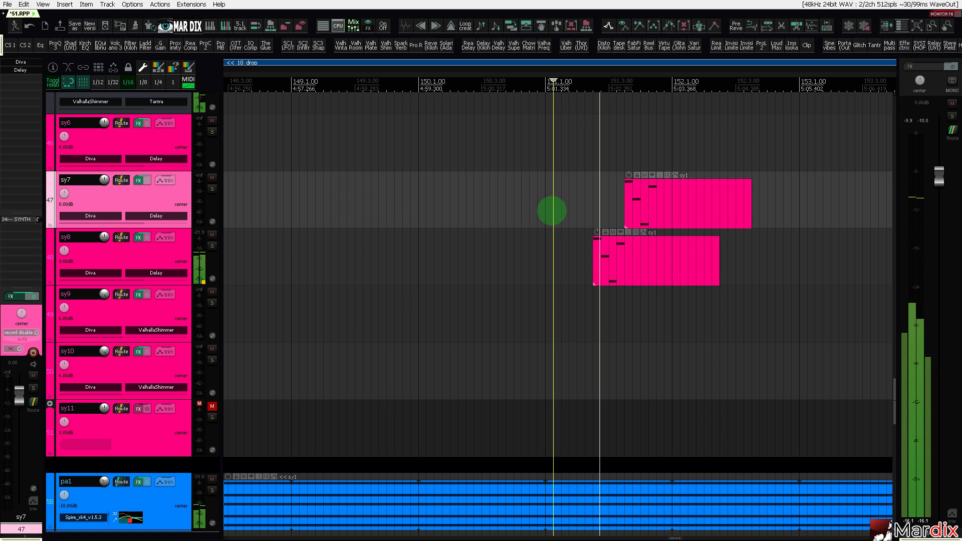
pyautogui.scroll(-3, 634, 210)
pyautogui.scroll(3, 632, 211)
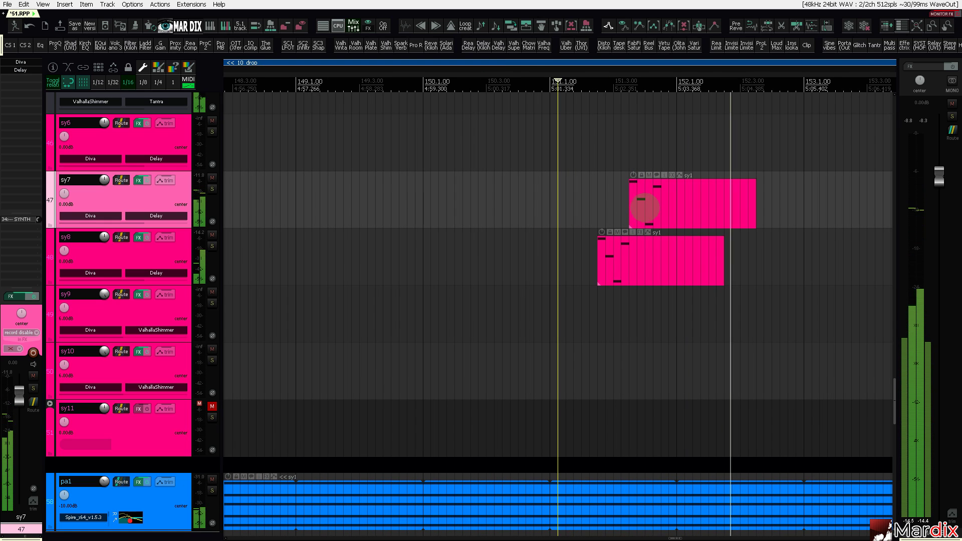
# Try the moved sy7 fill in drop 10 at a higher pitch, play it and restore its original pitch.
pyautogui.click(651, 208)
pyautogui.click(541, 208)
pyautogui.click(540, 208)
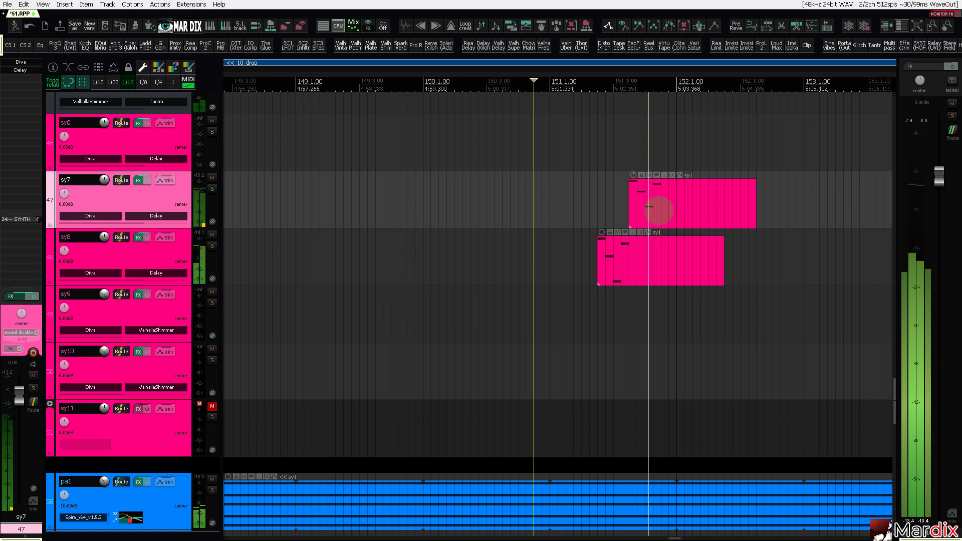
pyautogui.click(659, 204)
pyautogui.scroll(-3, 666, 200)
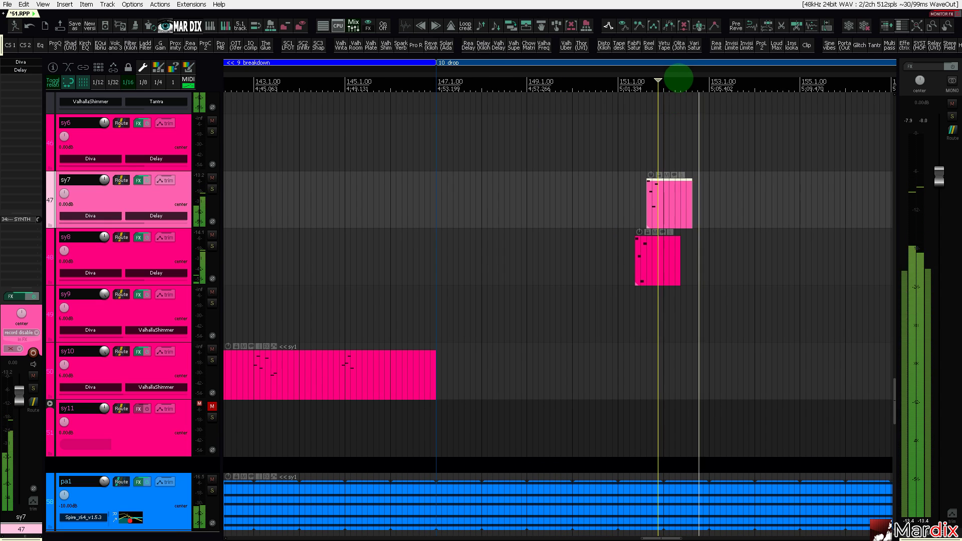
pyautogui.click(611, 161)
pyautogui.click(681, 207)
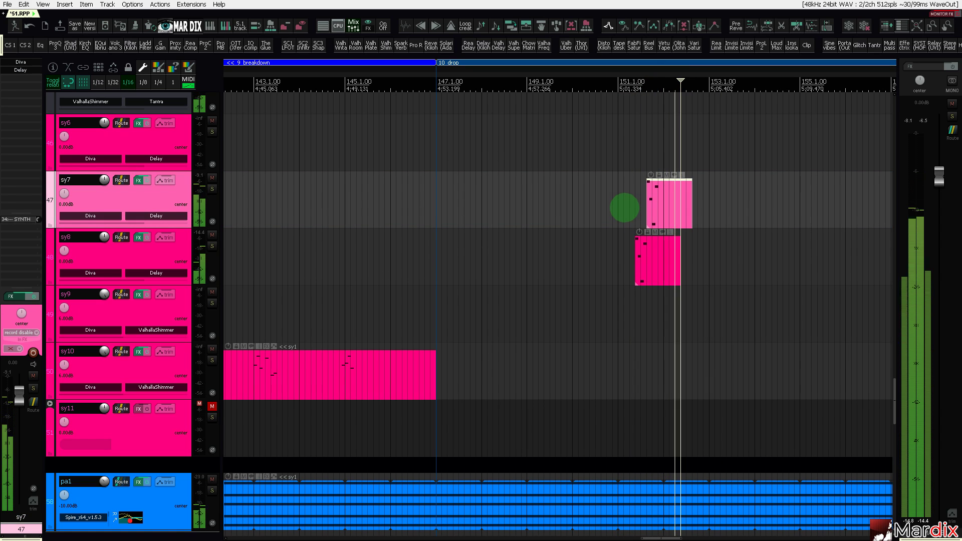
pyautogui.click(625, 208)
pyautogui.moveTo(658, 79); pyautogui.dragTo(562, 80)
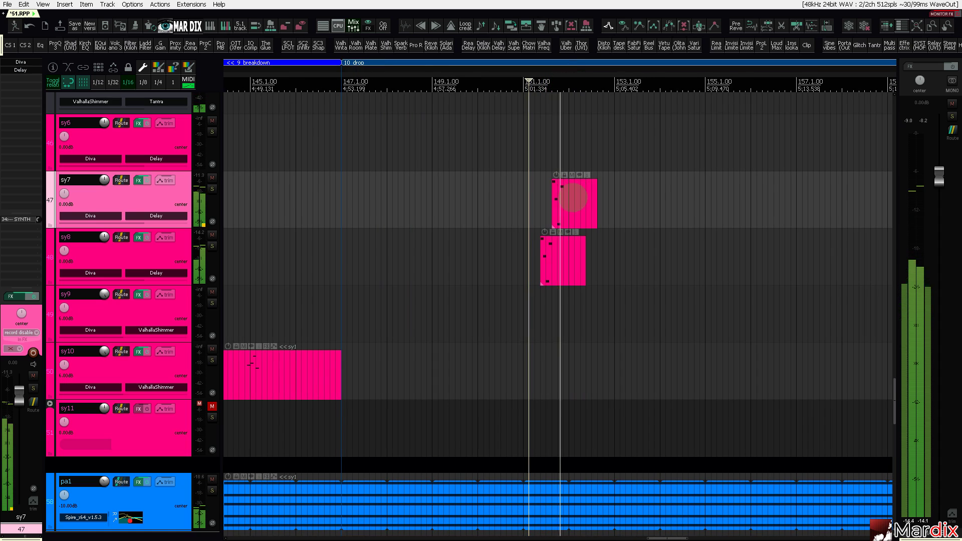
# In the drop 10 sy7 fill, raise the D4 note to D5, lower the G5 note to G4 and play the result.
pyautogui.doubleClick(569, 196)
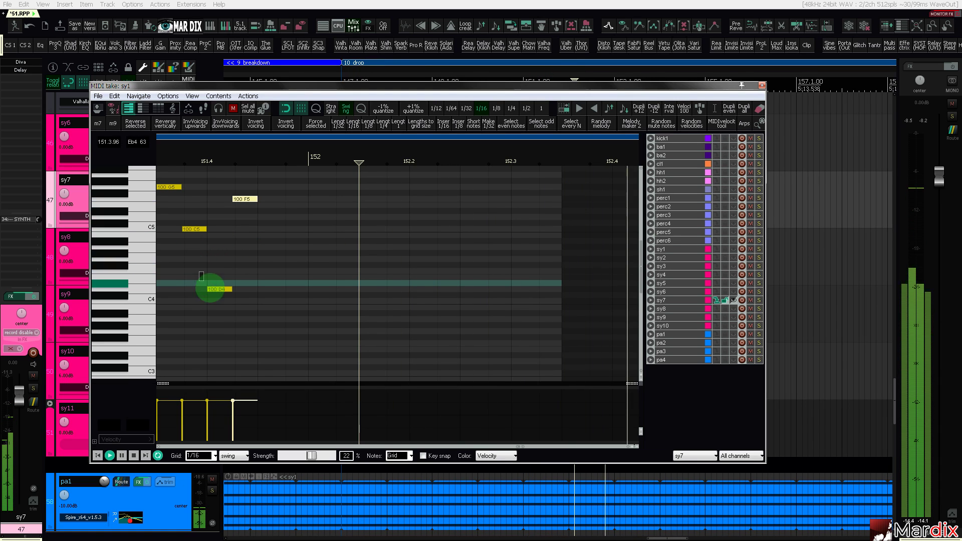
pyautogui.click(221, 290)
pyautogui.hotkey('shift', 'Up')
pyautogui.moveTo(200, 149); pyautogui.dragTo(296, 151)
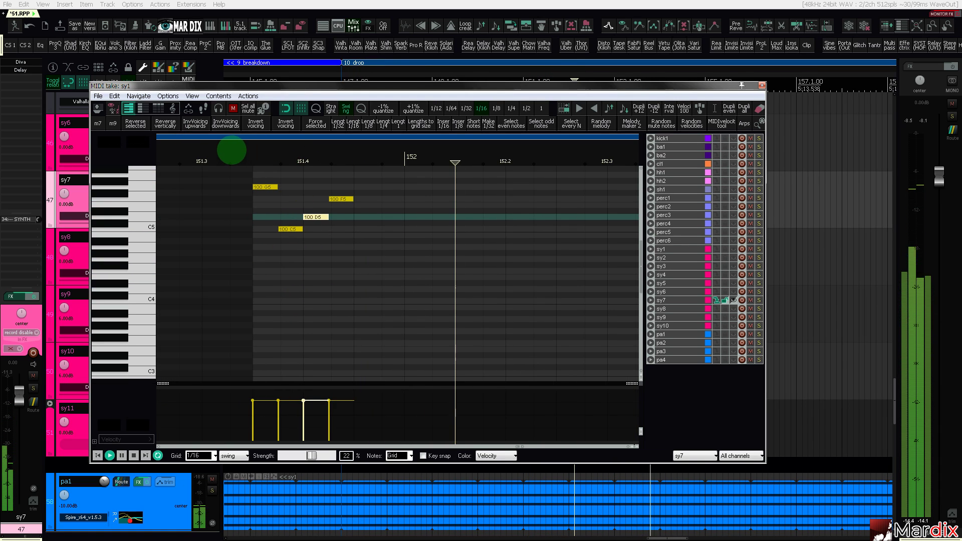
pyautogui.click(231, 150)
pyautogui.click(267, 185)
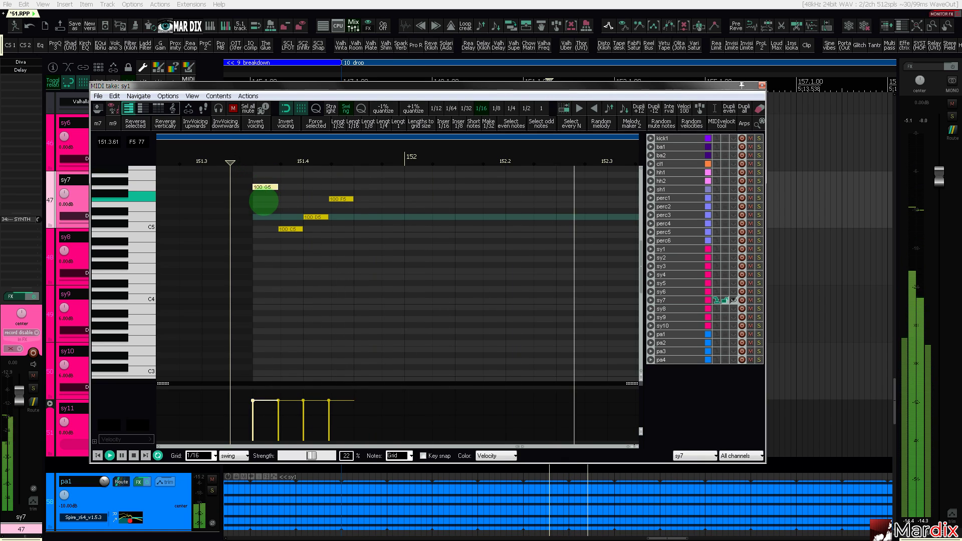
pyautogui.hotkey('ctrl', 'Down')
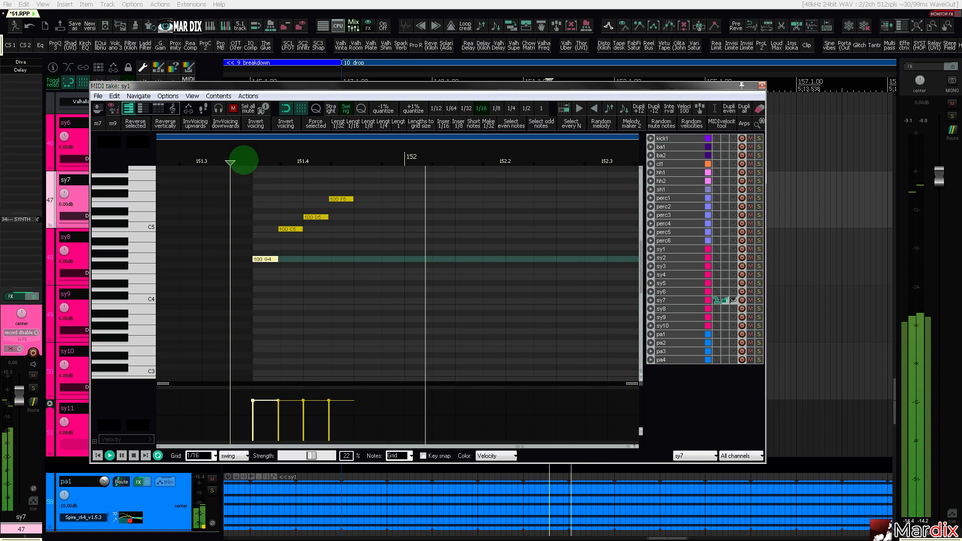
pyautogui.click(762, 86)
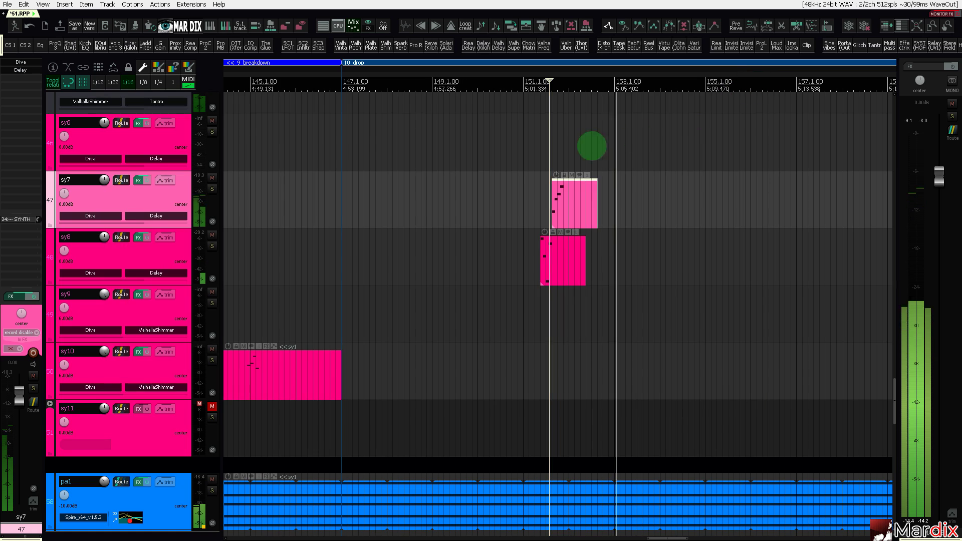
pyautogui.click(534, 166)
pyautogui.click(495, 85)
# Raise the D4 note to D5 in the sy8 fill four bars into drop 11.
pyautogui.scroll(-2, 549, 81)
pyautogui.scroll(-3, 549, 82)
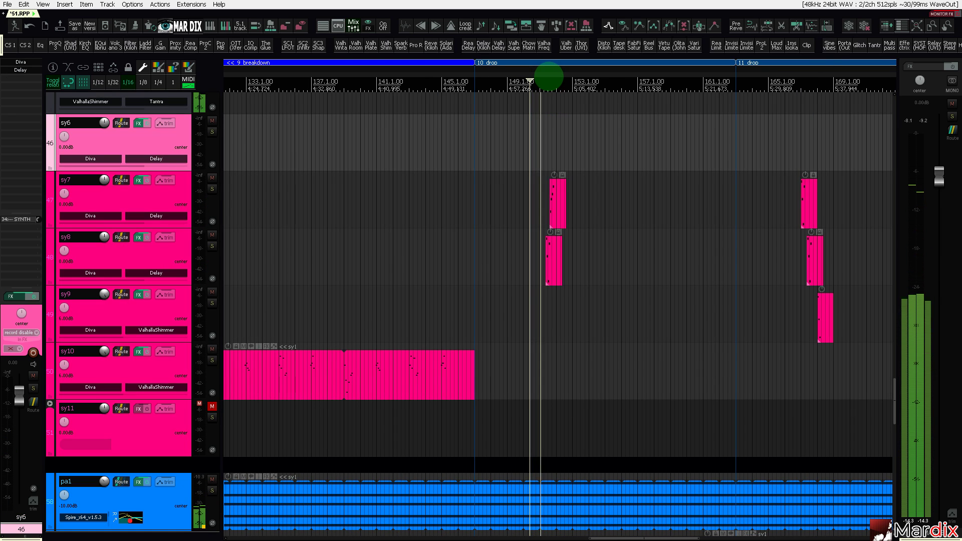
pyautogui.moveTo(549, 76); pyautogui.dragTo(457, 81)
pyautogui.moveTo(672, 78); pyautogui.dragTo(518, 78)
pyautogui.click(561, 152)
pyautogui.scroll(5, 565, 156)
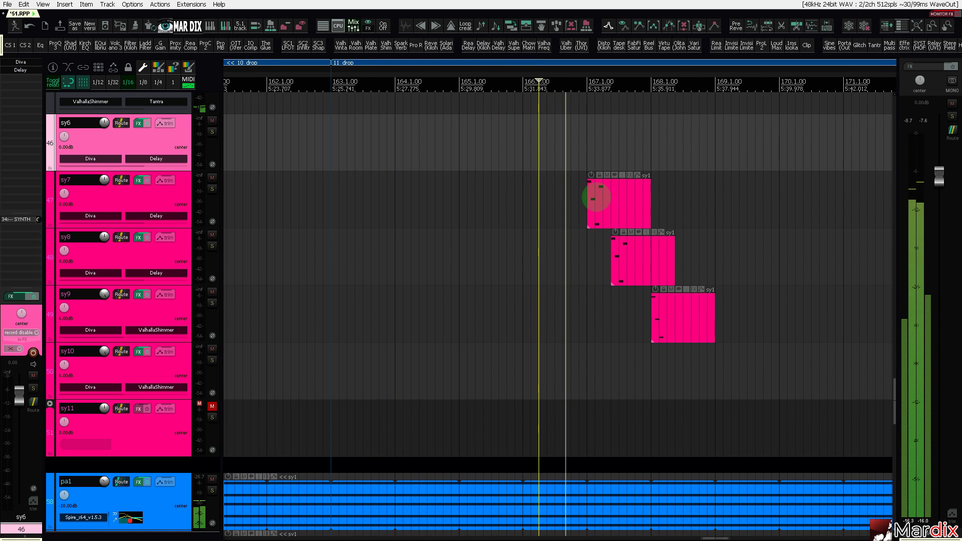
pyautogui.click(596, 197)
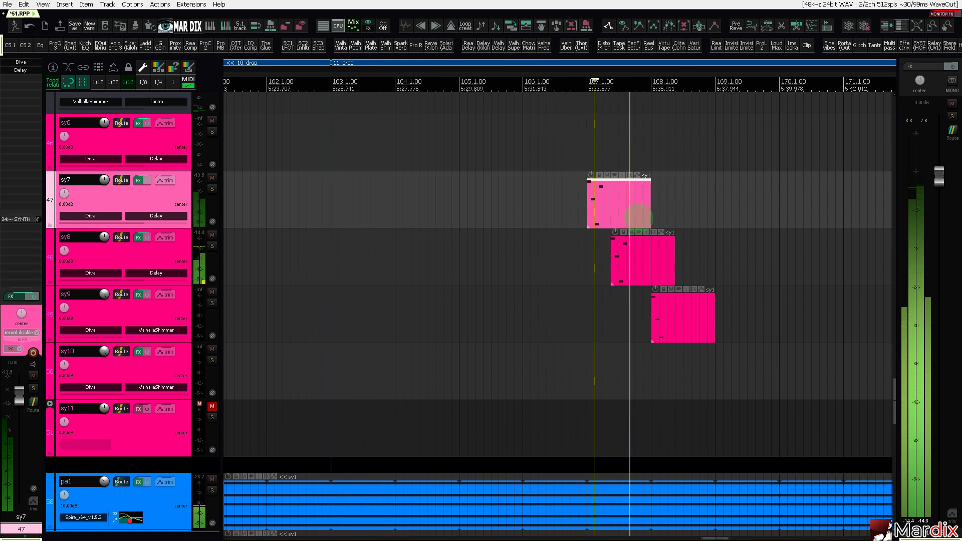
pyautogui.doubleClick(638, 250)
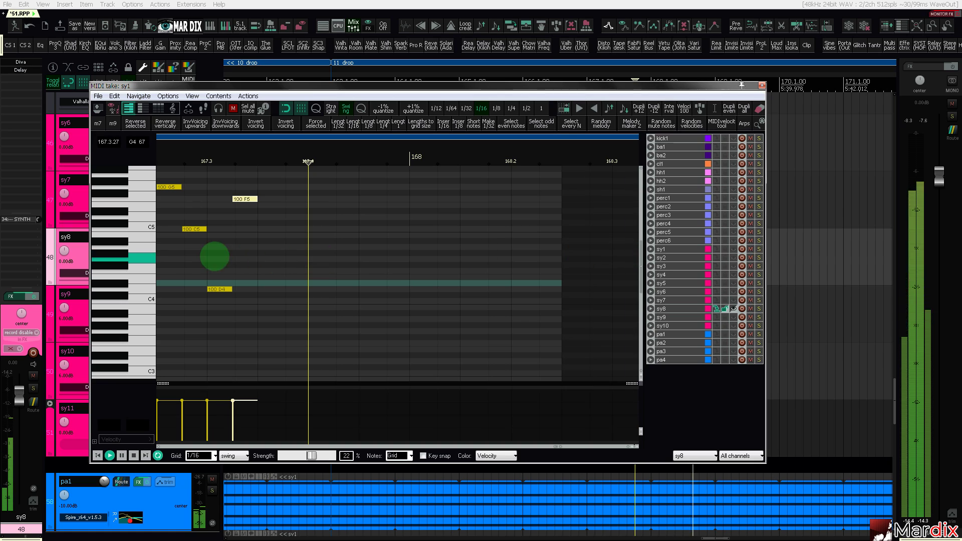
pyautogui.hotkey('ctrl', 'Up')
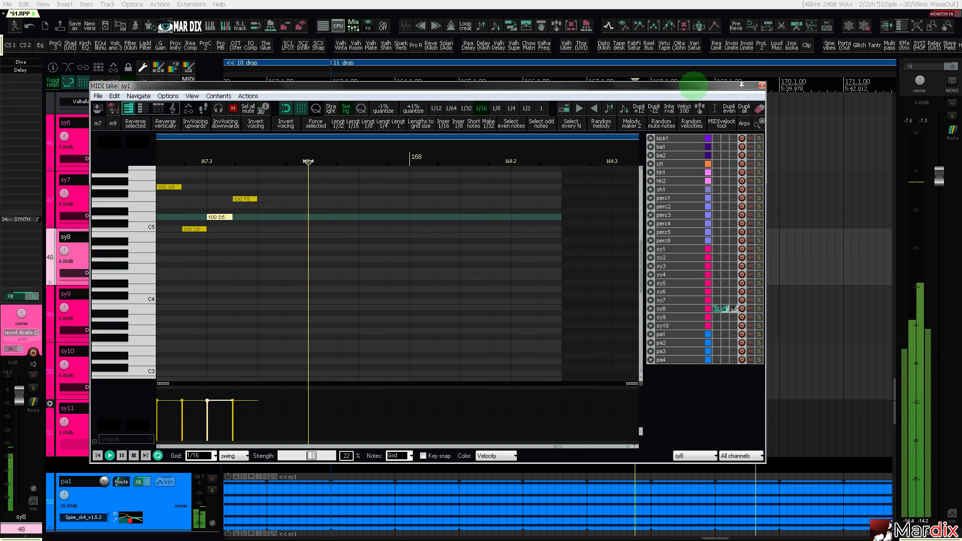
pyautogui.click(761, 85)
# Try the whole sy8 fill in drop 11 at a higher pitch, play it and return it to its original pitch.
pyautogui.click(640, 261)
pyautogui.click(584, 161)
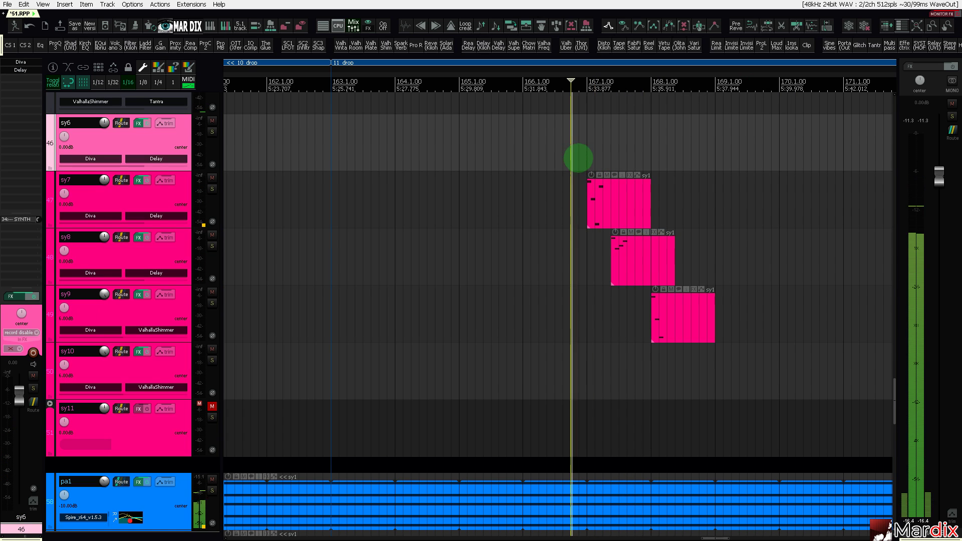
pyautogui.moveTo(661, 74); pyautogui.dragTo(605, 74)
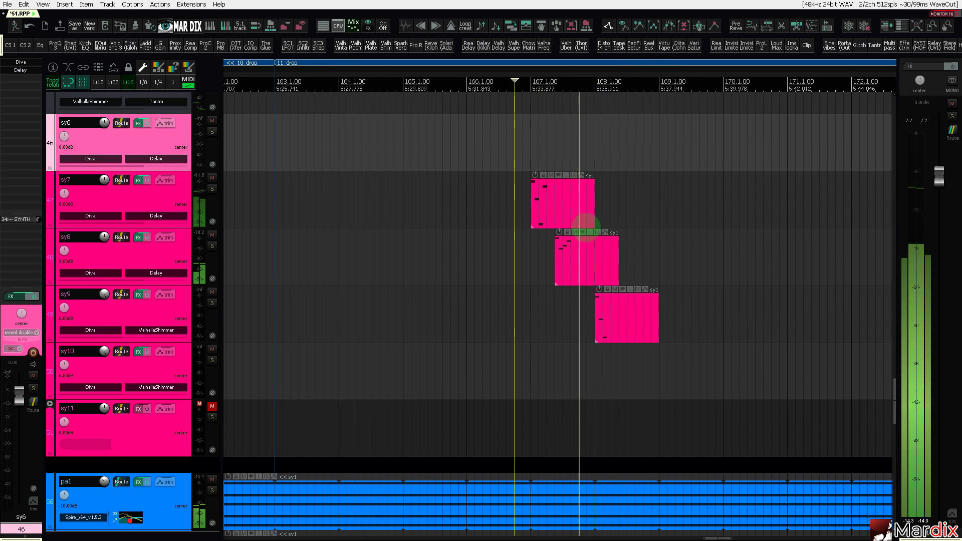
pyautogui.click(579, 257)
# Raise the pitch of the sy9 fill at 168.1.00 in drop 11 and play it.
pyautogui.click(608, 308)
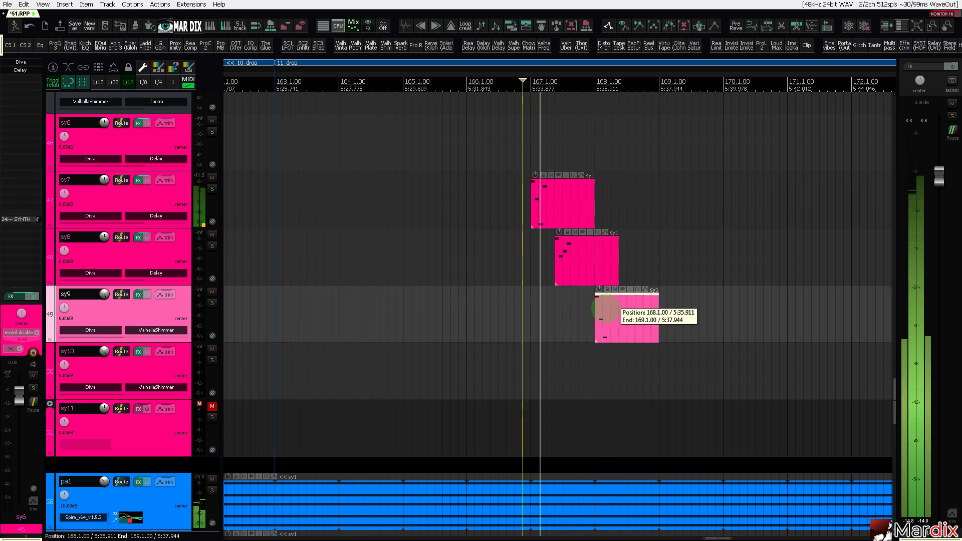
pyautogui.press('space')
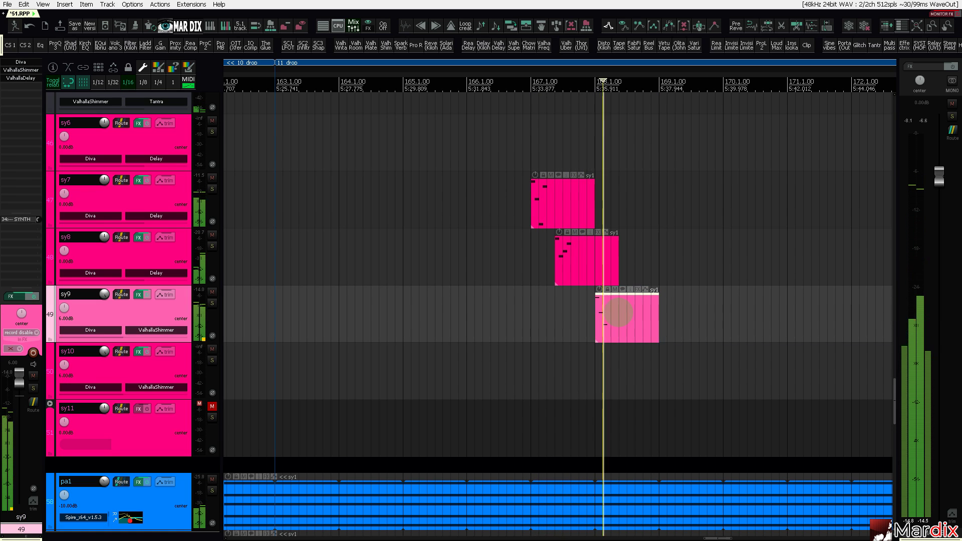
pyautogui.scroll(-2, 618, 263)
pyautogui.scroll(3, 617, 280)
# Copy the sy9 fill at 168.1.00 to halfway between 168.2.00 and 168.3.00, and trim the original to one beat.
pyautogui.click(615, 316)
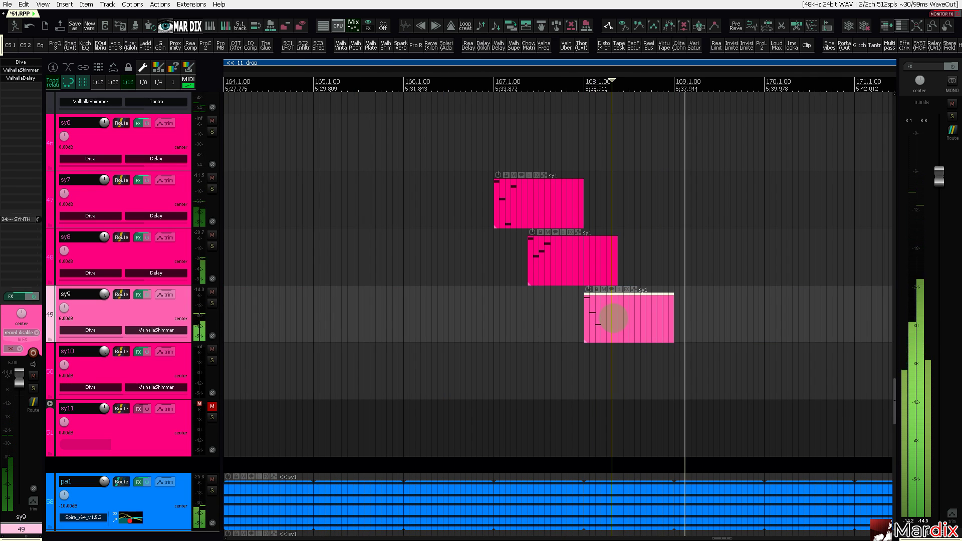
pyautogui.scroll(2, 615, 315)
pyautogui.scroll(3, 614, 314)
pyautogui.moveTo(573, 317); pyautogui.dragTo(635, 324)
pyautogui.moveTo(777, 292); pyautogui.dragTo(648, 315)
pyautogui.click(483, 294)
# Lower the pitch of the copied sy9 fill and trim its end to 169.1.00.
pyautogui.click(656, 310)
pyautogui.click(505, 316)
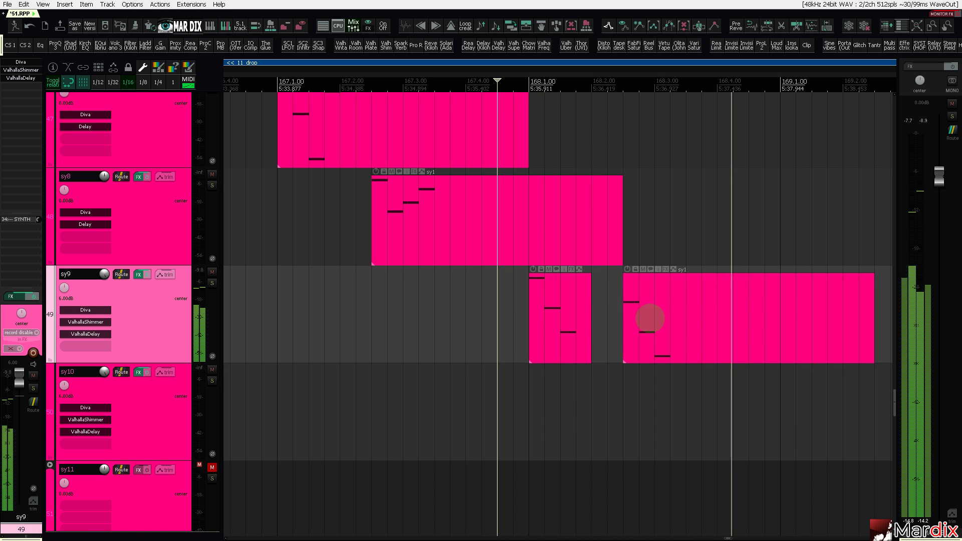
pyautogui.click(653, 318)
pyautogui.moveTo(872, 312); pyautogui.dragTo(779, 313)
pyautogui.click(506, 313)
pyautogui.click(466, 314)
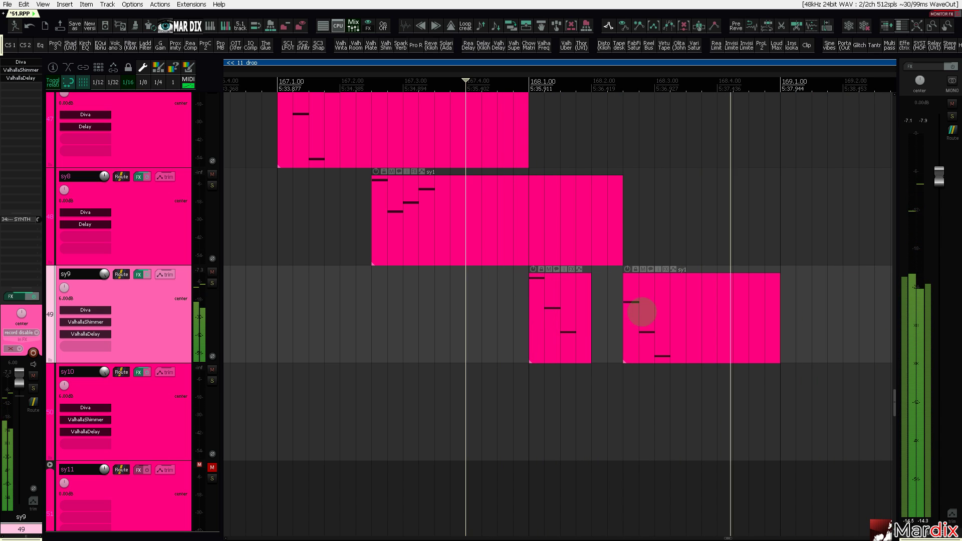
# Try the copied sy9 fill at an even lower pitch, play it and undo that pitch change.
pyautogui.click(640, 310)
pyautogui.click(512, 314)
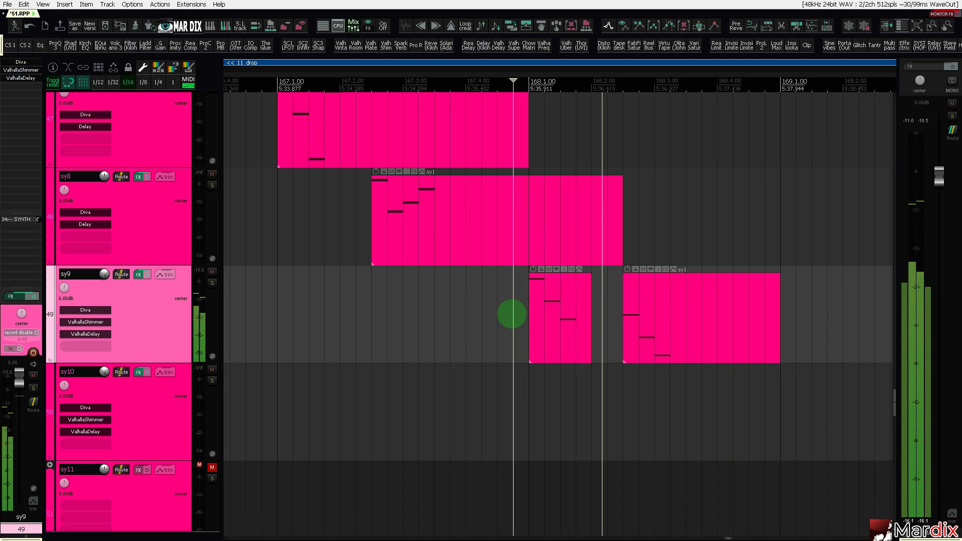
pyautogui.click(645, 317)
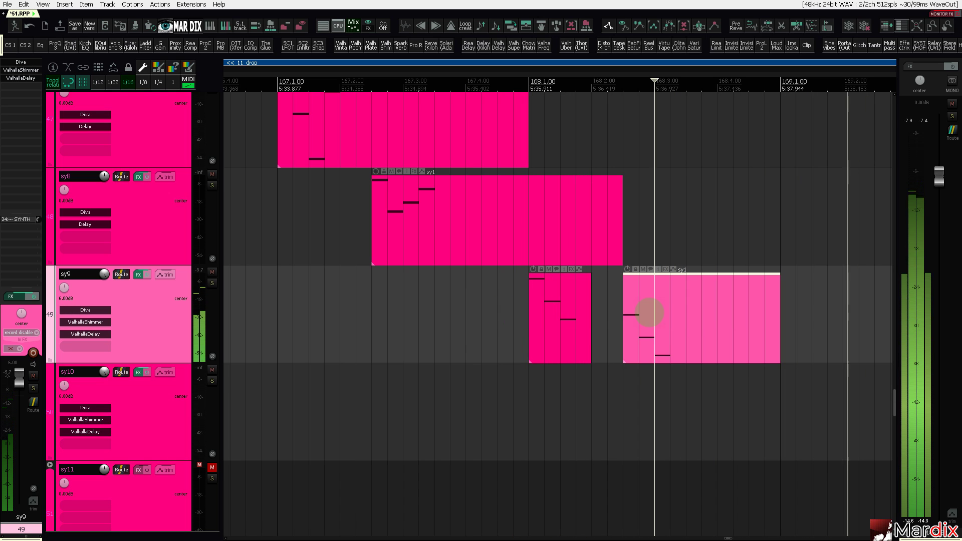
pyautogui.click(472, 311)
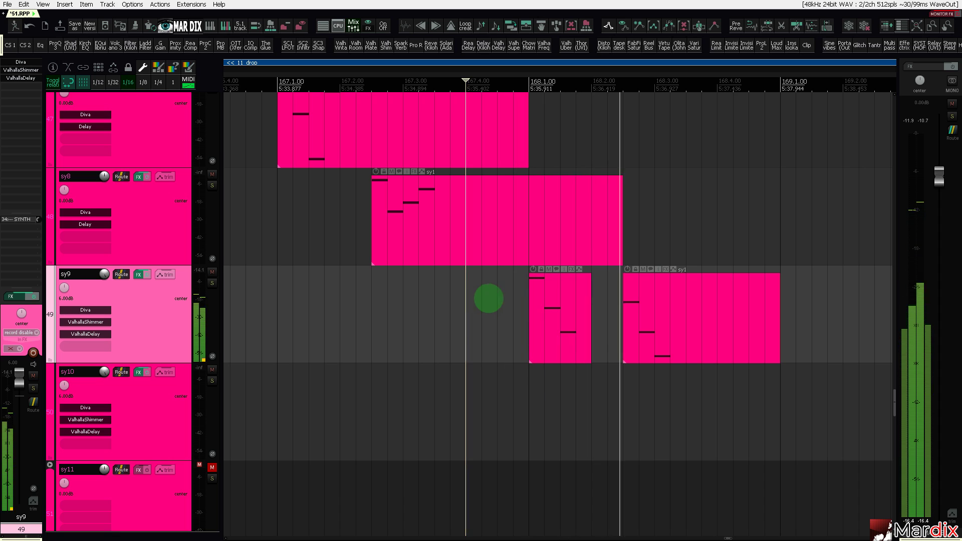
pyautogui.scroll(-4, 477, 274)
pyautogui.scroll(-3, 477, 273)
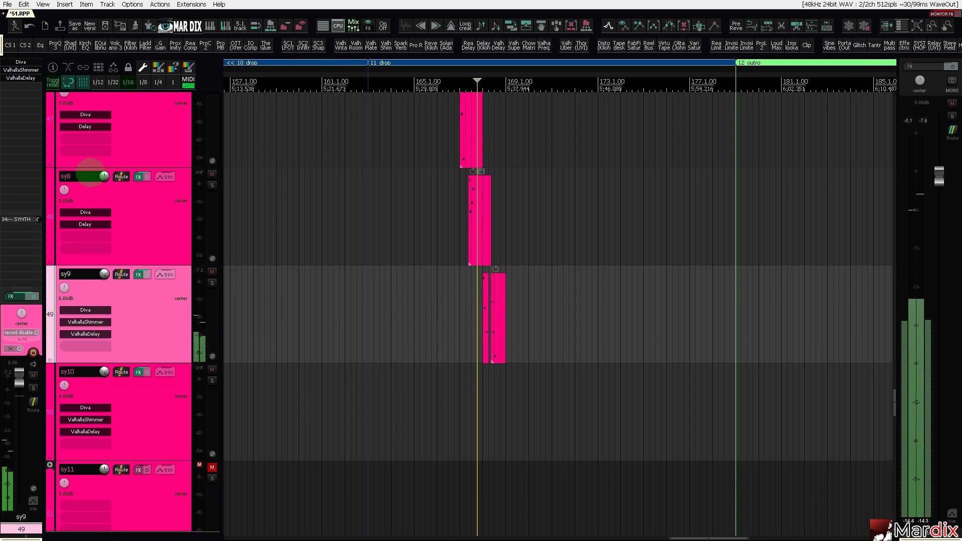
# Add ReaEQ to the sy9 track, raise its low-cut frequency to about 200 Hz and play the fill.
pyautogui.click(39, 46)
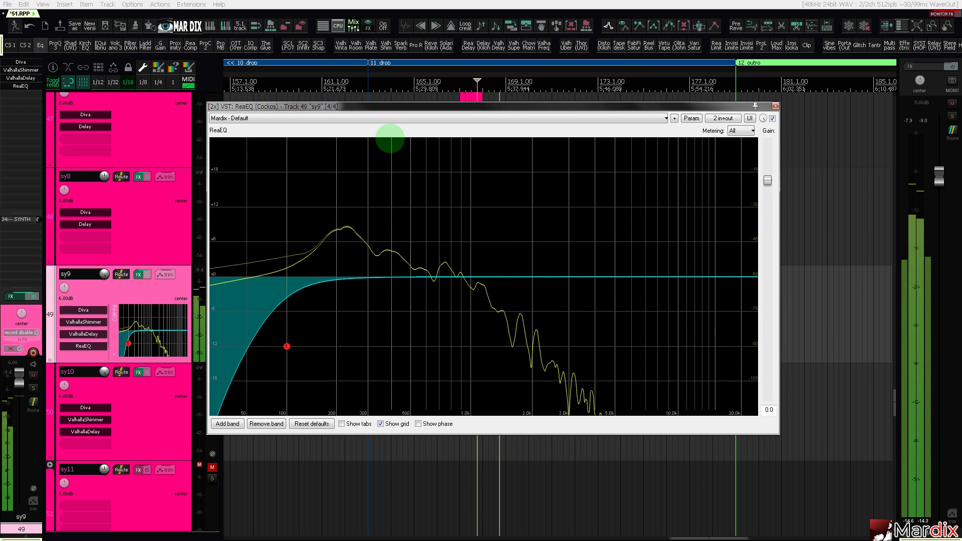
pyautogui.moveTo(286, 346); pyautogui.dragTo(330, 346)
pyautogui.press('space')
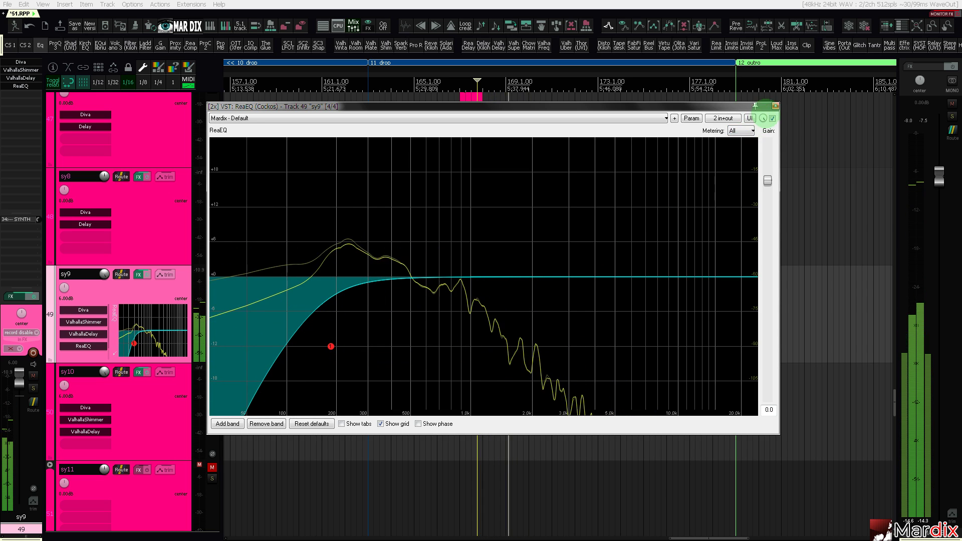
pyautogui.click(775, 106)
# Play the transition from the end of drop 11 into the outro.
pyautogui.scroll(-8, 508, 192)
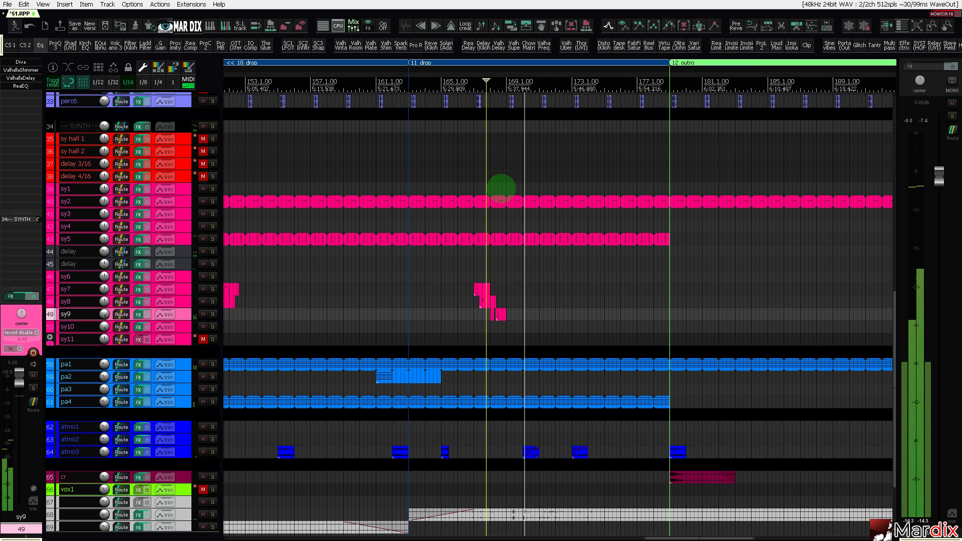
pyautogui.scroll(-2, 501, 189)
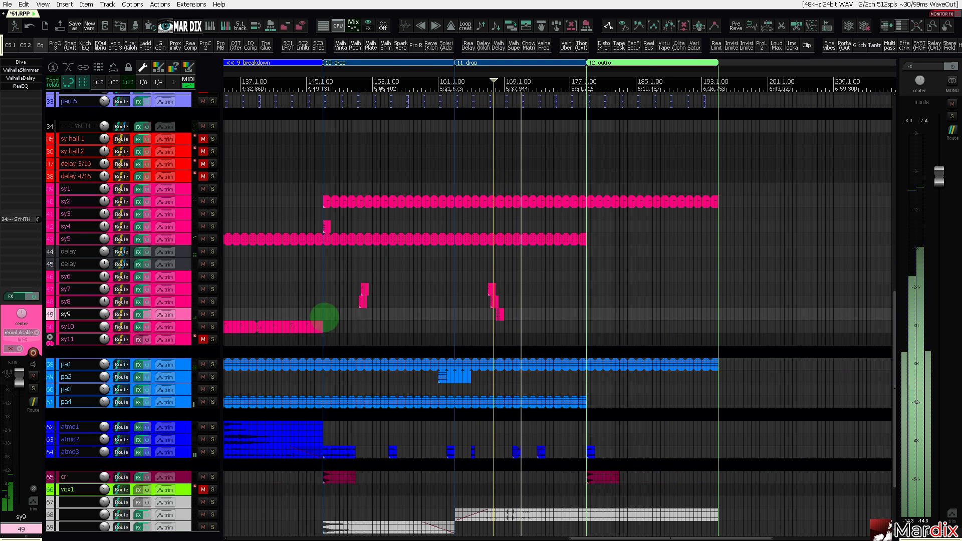
pyautogui.click(306, 327)
pyautogui.scroll(1, 560, 212)
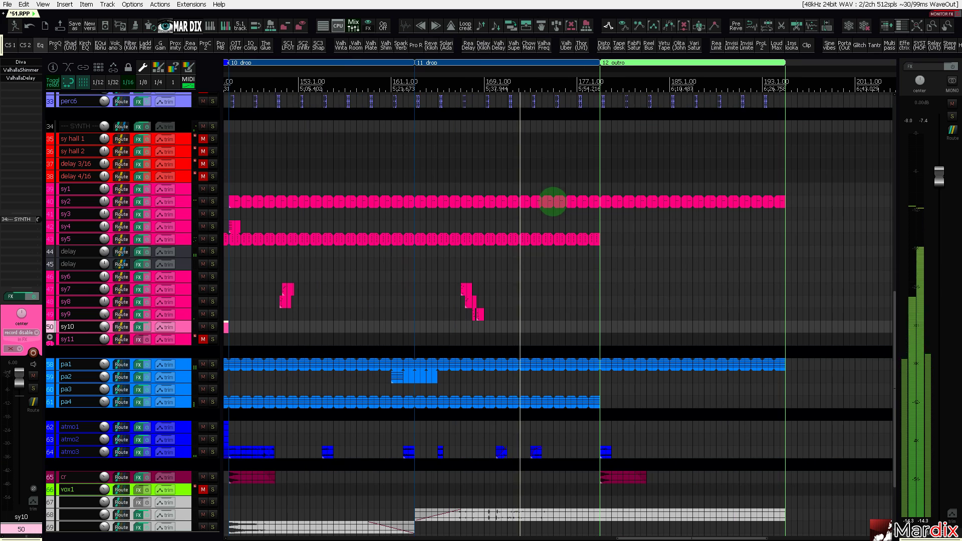
pyautogui.click(590, 85)
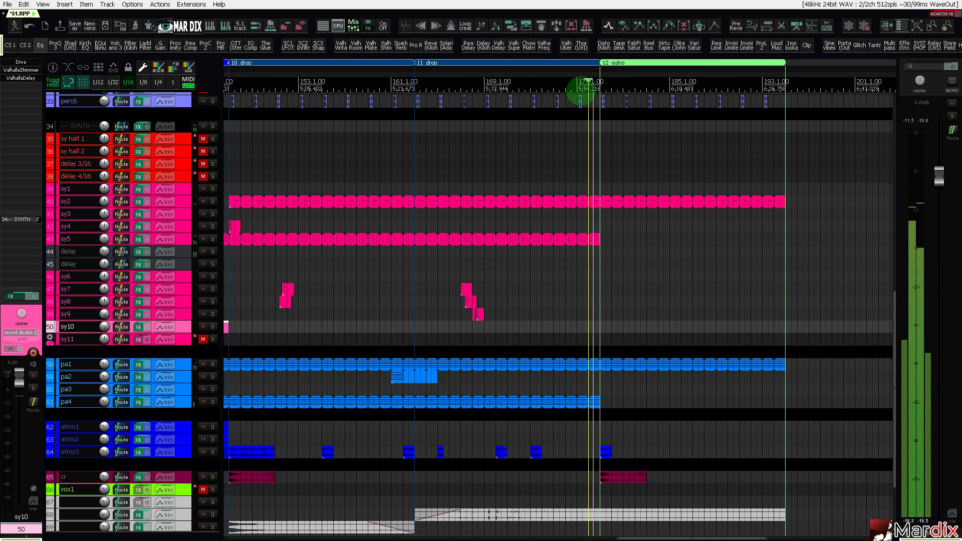
# Show the whole arrangement, save the project and look through all its tracks.
pyautogui.hotkey('ctrl', 'pagedown')
pyautogui.click(7, 4)
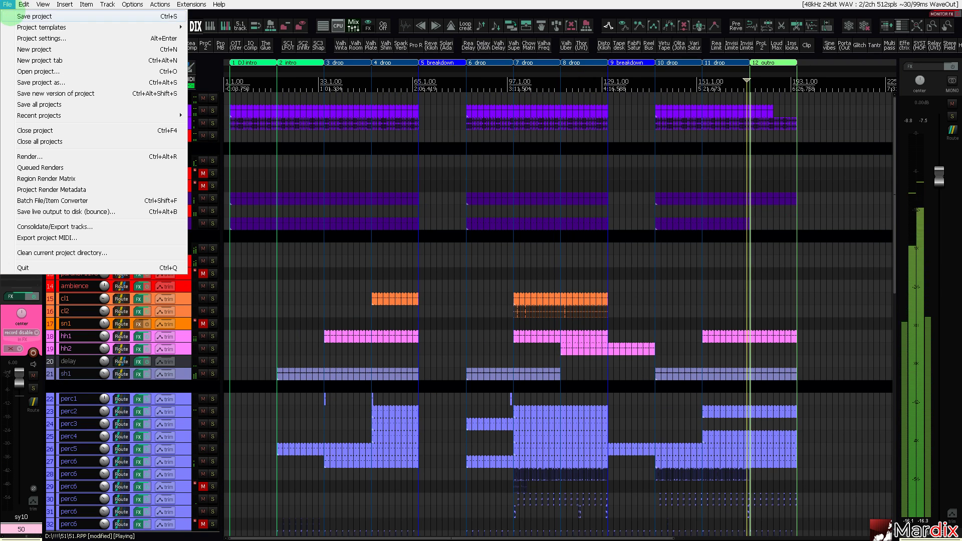
pyautogui.click(10, 16)
pyautogui.scroll(-15, 279, 230)
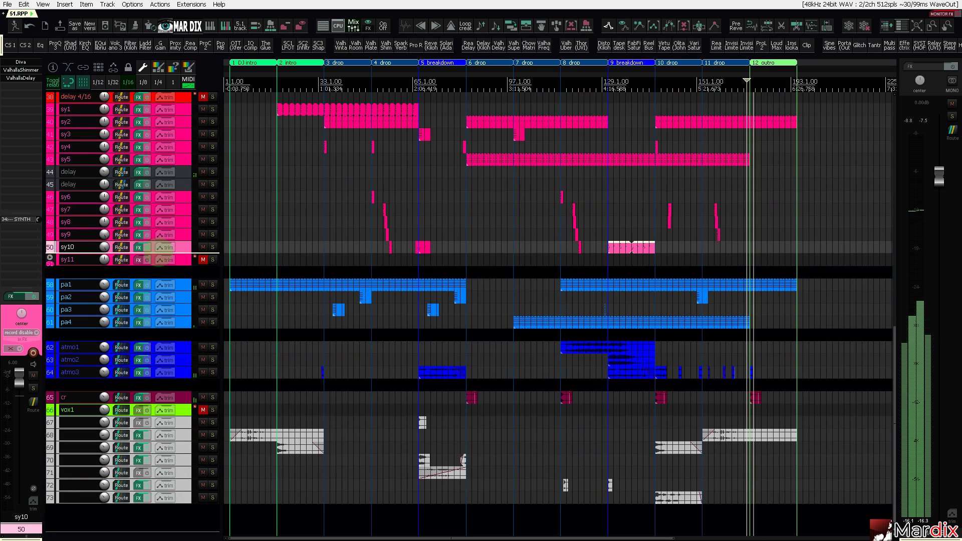
pyautogui.scroll(15, 162, 246)
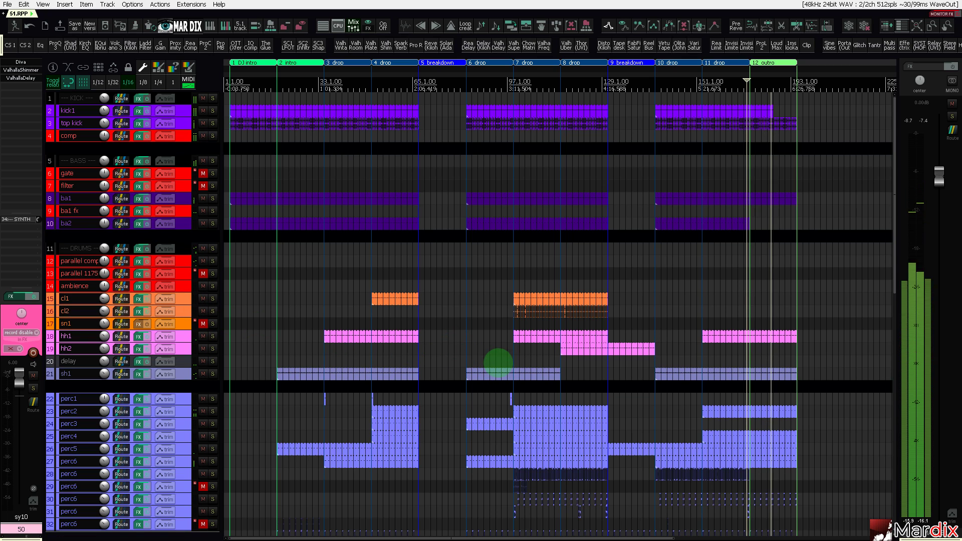
pyautogui.press('F11')
pyautogui.click(596, 528)
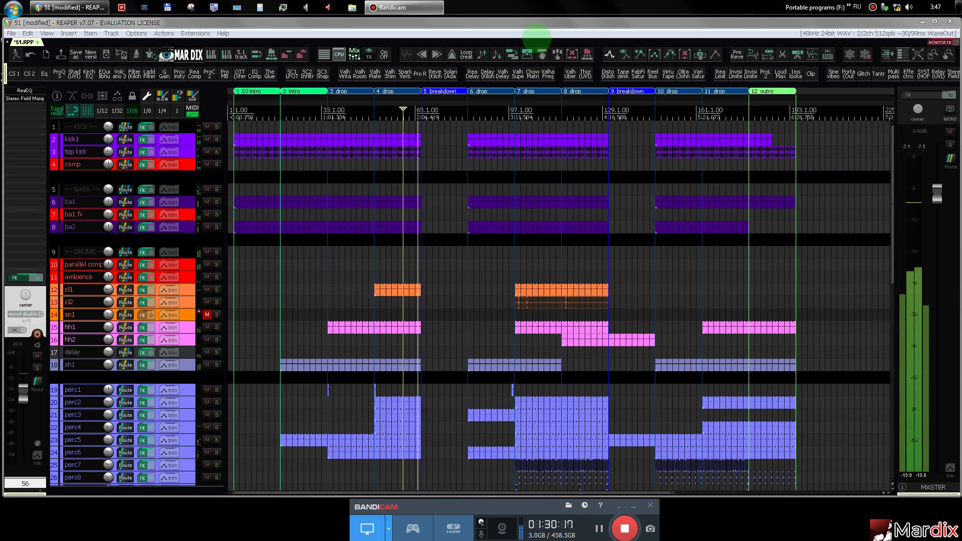
pyautogui.click(537, 24)
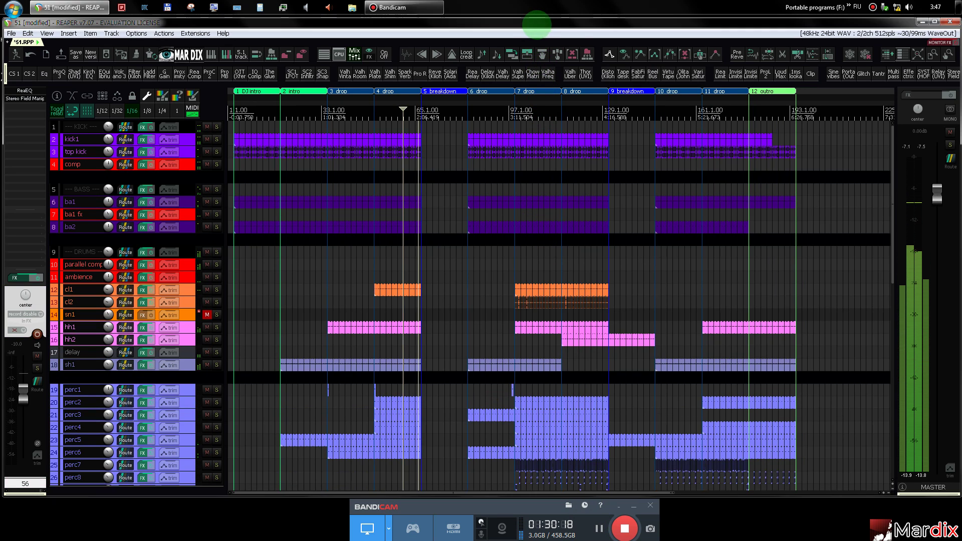
pyautogui.press('F11')
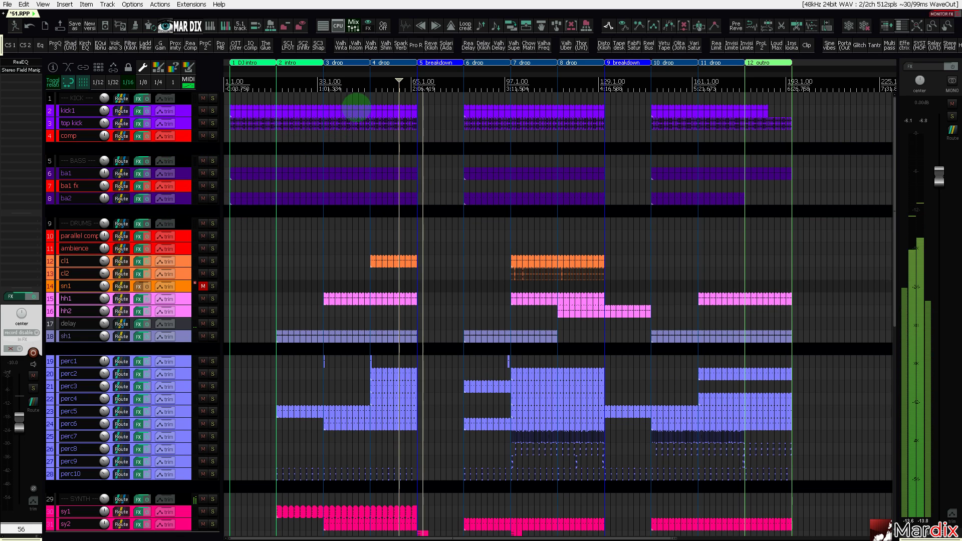
# Play the transition from breakdown 5 into drop 6.
pyautogui.scroll(5, 440, 89)
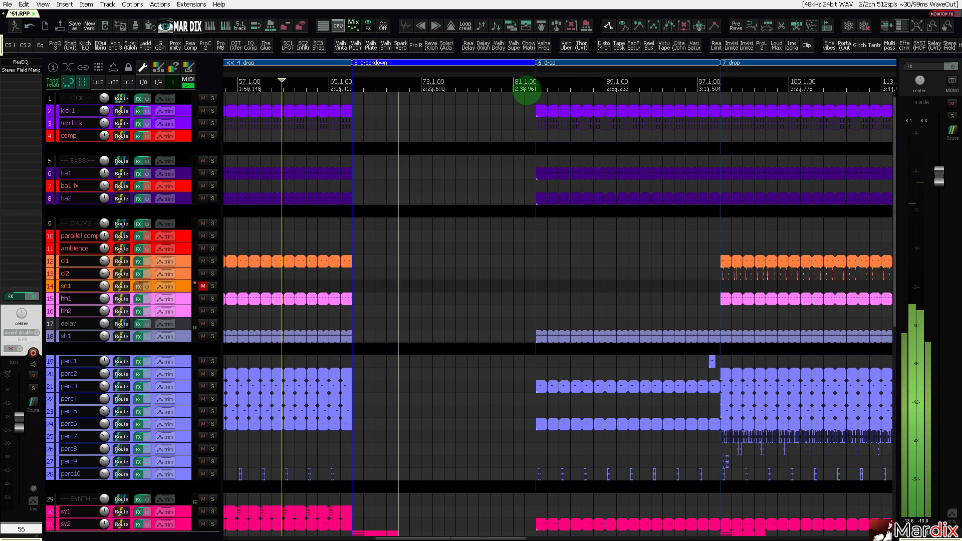
pyautogui.click(524, 85)
pyautogui.moveTo(597, 76); pyautogui.dragTo(495, 118)
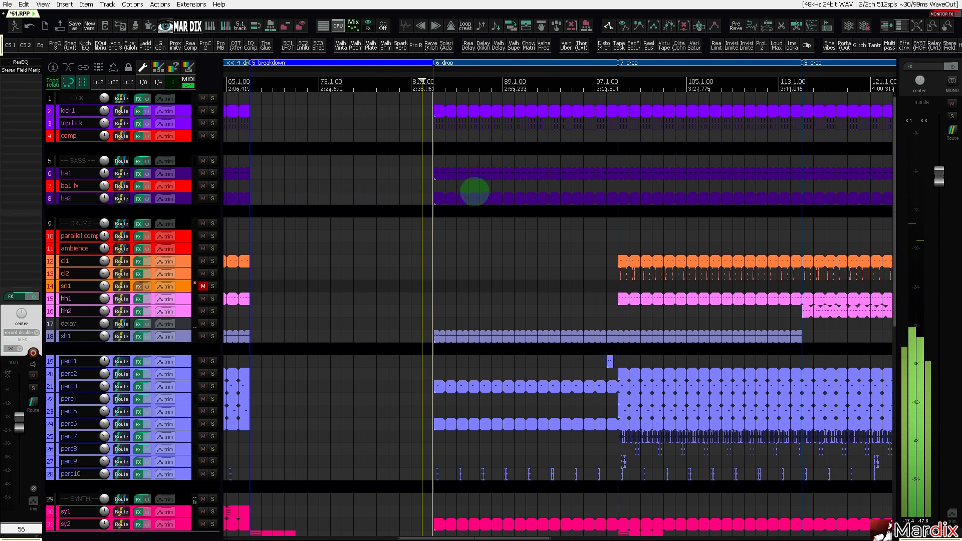
pyautogui.scroll(-3, 176, 268)
pyautogui.scroll(3, 176, 268)
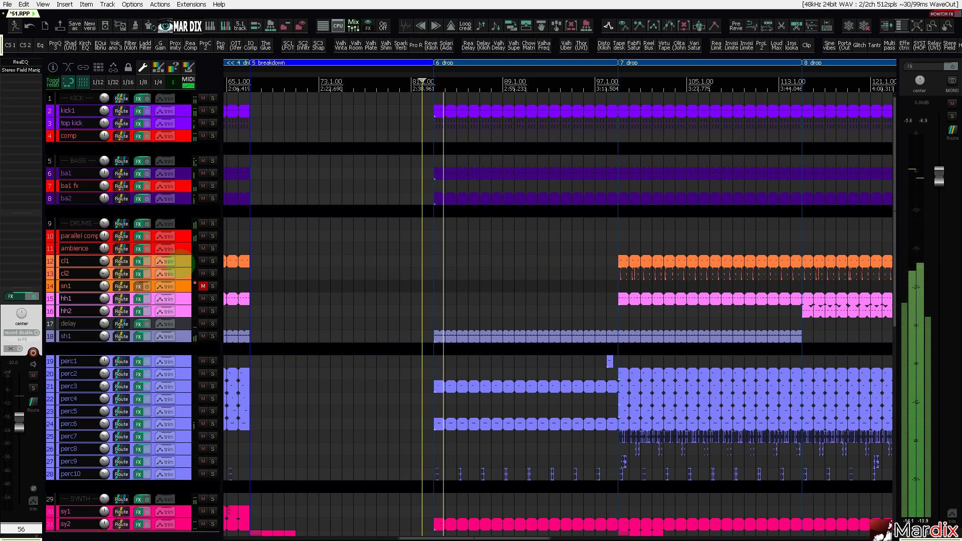
# Select the sn1 track and unmute it.
pyautogui.scroll(-5, 378, 274)
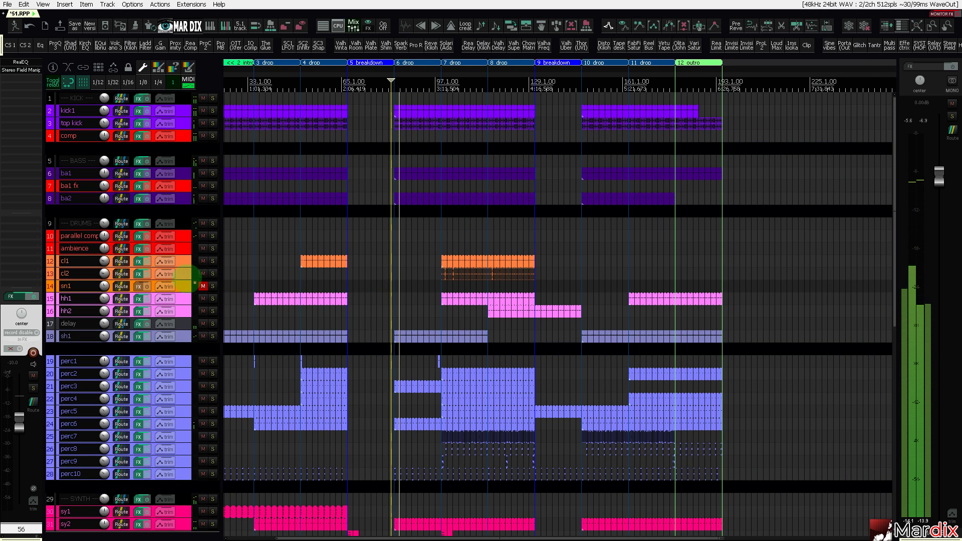
pyautogui.click(191, 288)
pyautogui.scroll(4, 378, 298)
pyautogui.scroll(-6, 378, 299)
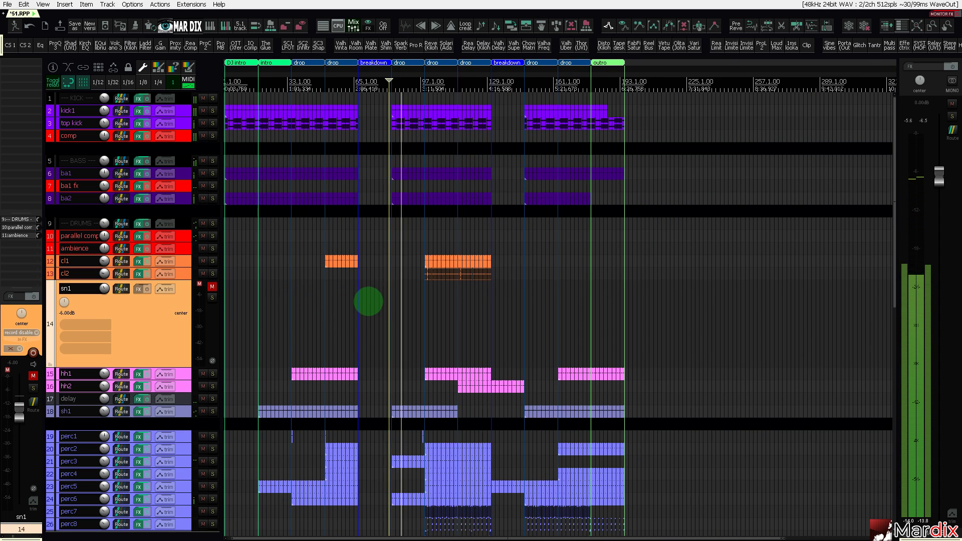
pyautogui.scroll(8, 389, 303)
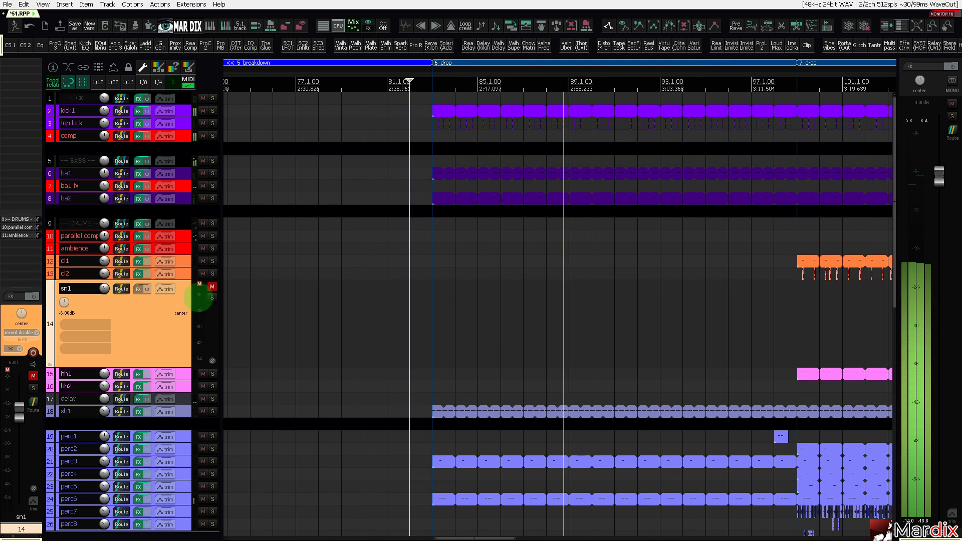
pyautogui.click(212, 287)
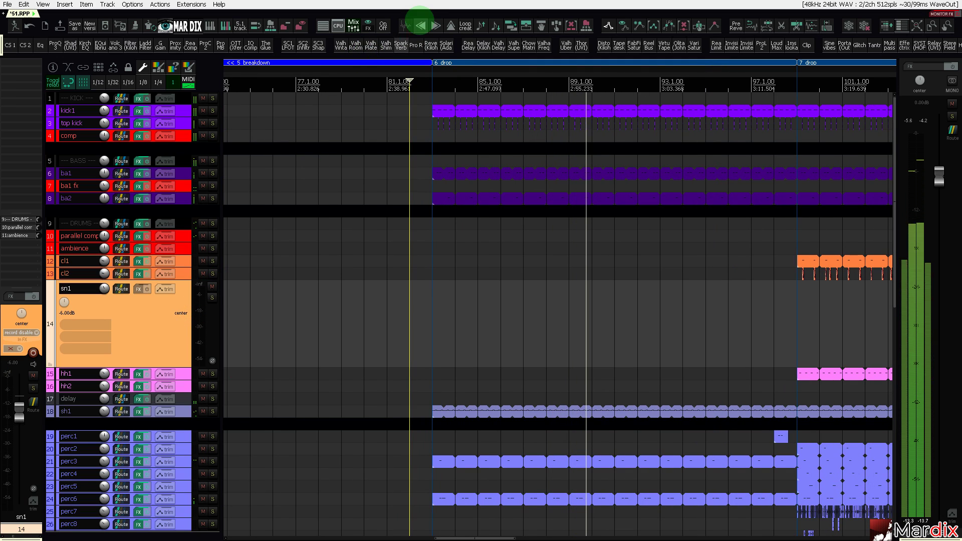
# Open the Media Explorer and browse to Loopmasters/Snares/Steve Lawler - Dark Percussive House & Techno.
pyautogui.click(404, 25)
pyautogui.press('BackSpace')
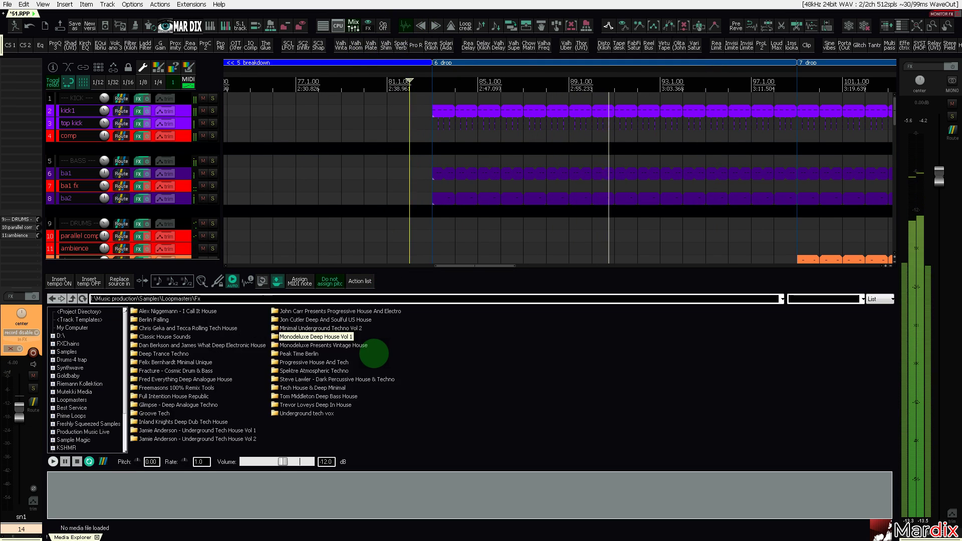
pyautogui.press('BackSpace')
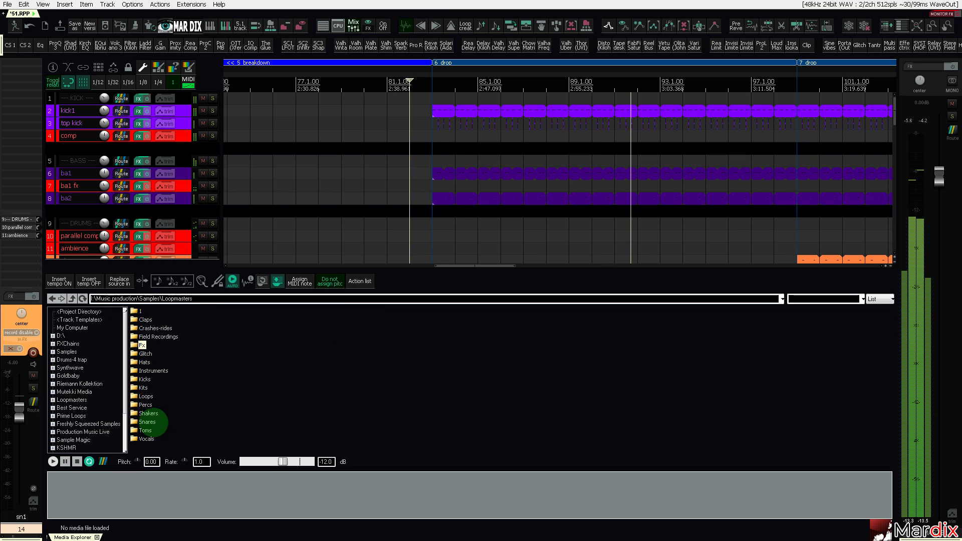
pyautogui.press('Return')
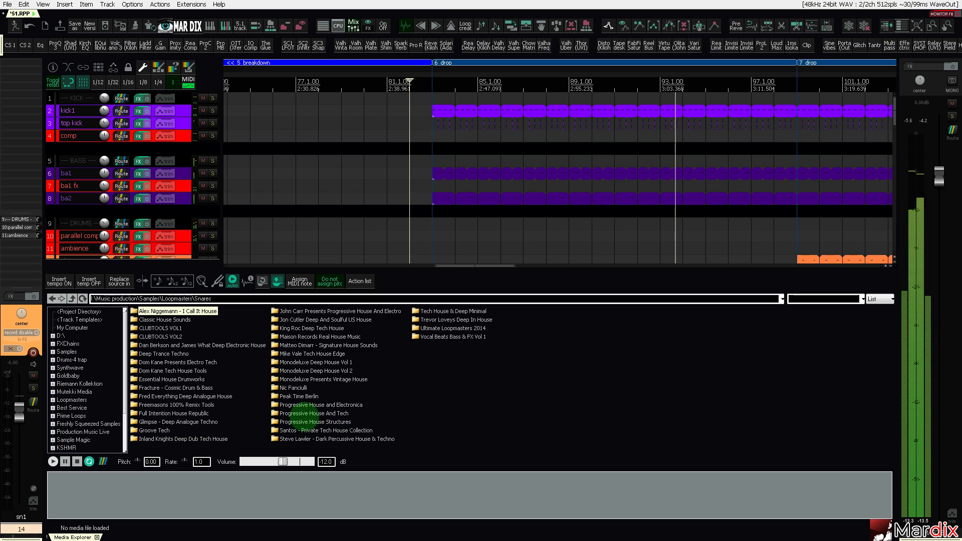
pyautogui.click(306, 439)
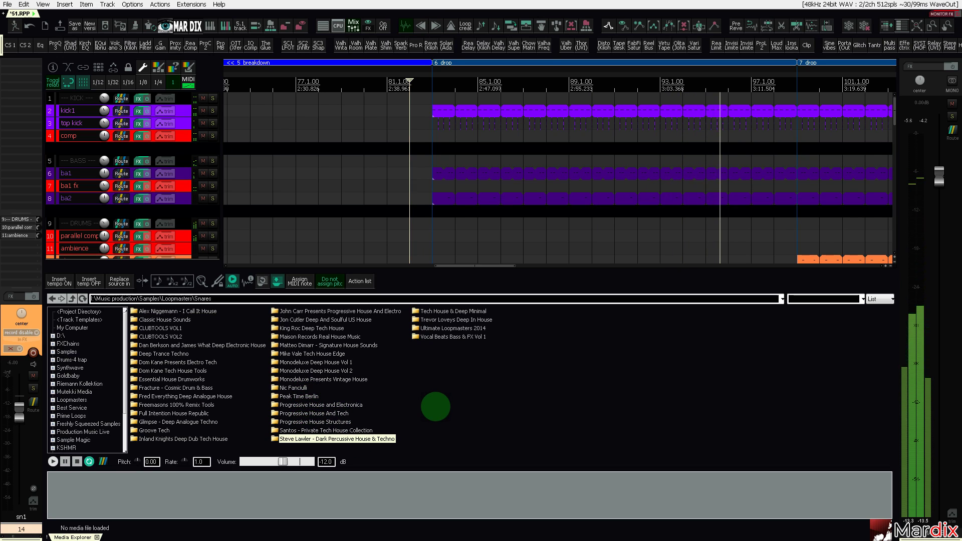
pyautogui.press('Return')
# Audition the first snare samples and insert SL_SNARE_4.wav on the sn1 track at 82.1.00.
pyautogui.press('Down')
pyautogui.press('Down')
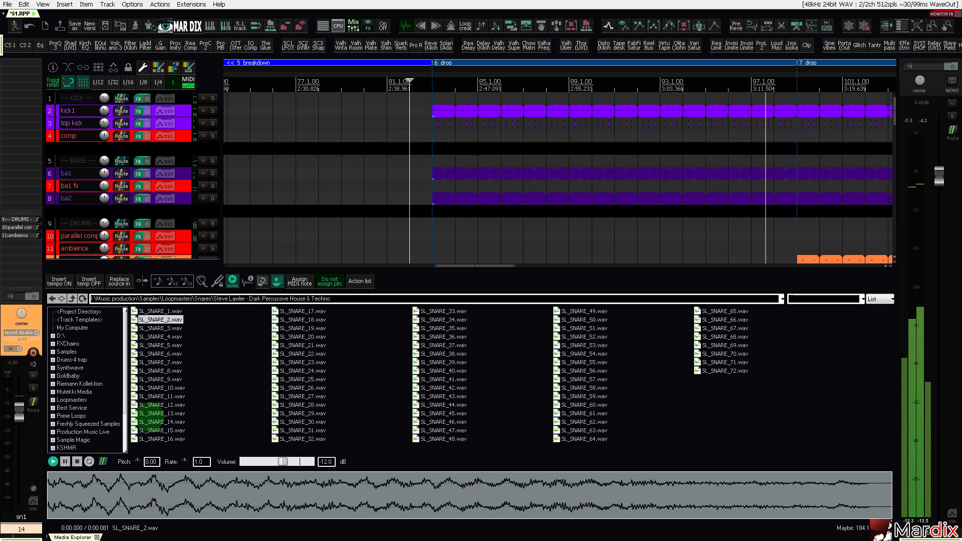
pyautogui.press('Down')
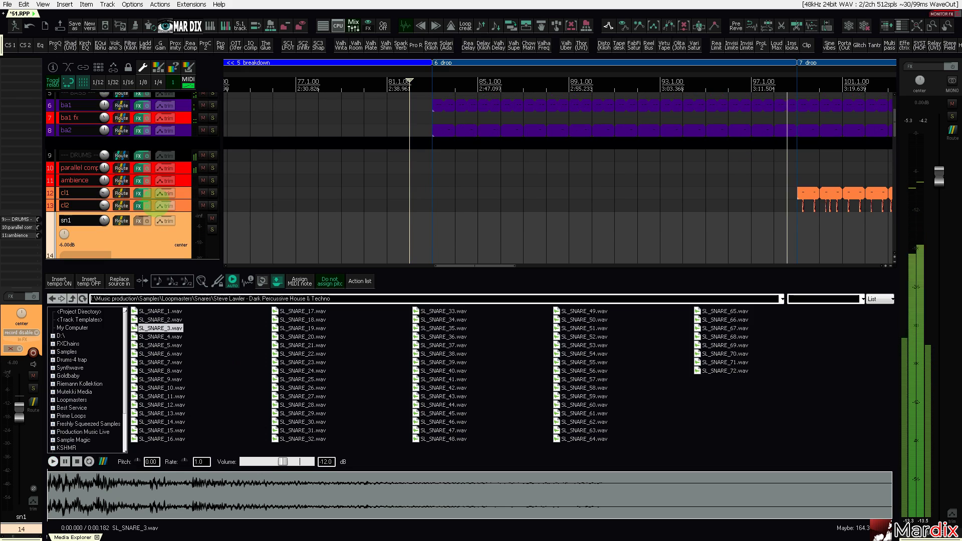
pyautogui.scroll(-2, 155, 201)
pyautogui.press('Down')
pyautogui.moveTo(178, 337); pyautogui.dragTo(414, 220)
# Arrange the snare as two consecutive sixteenth-note hits ending at 83.1.00 on sn1, and play them into drop 6.
pyautogui.scroll(5, 415, 219)
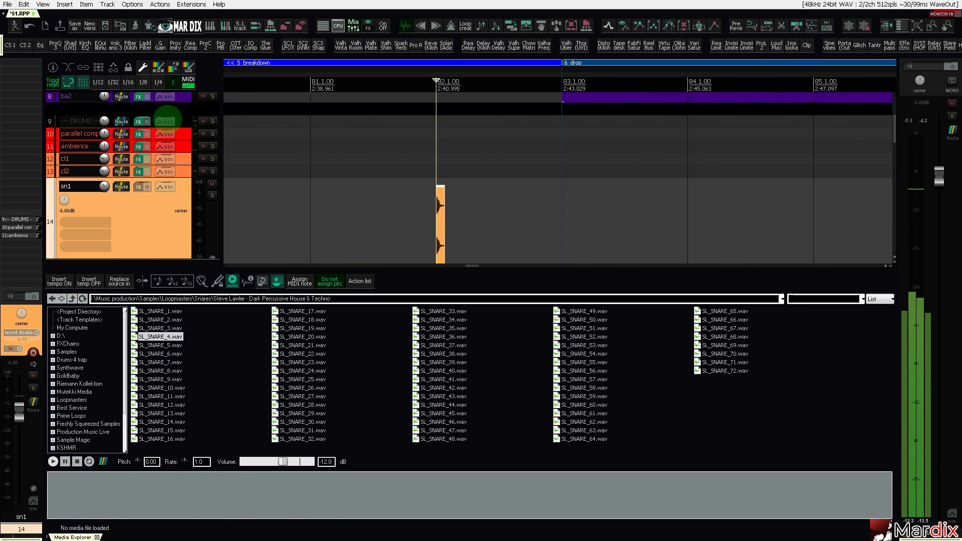
pyautogui.scroll(3, 436, 193)
pyautogui.moveTo(440, 206)
pyautogui.mouseDown()
pyautogui.moveTo(765, 213)
pyautogui.moveTo(734, 213)
pyautogui.mouseUp()
pyautogui.click(574, 220)
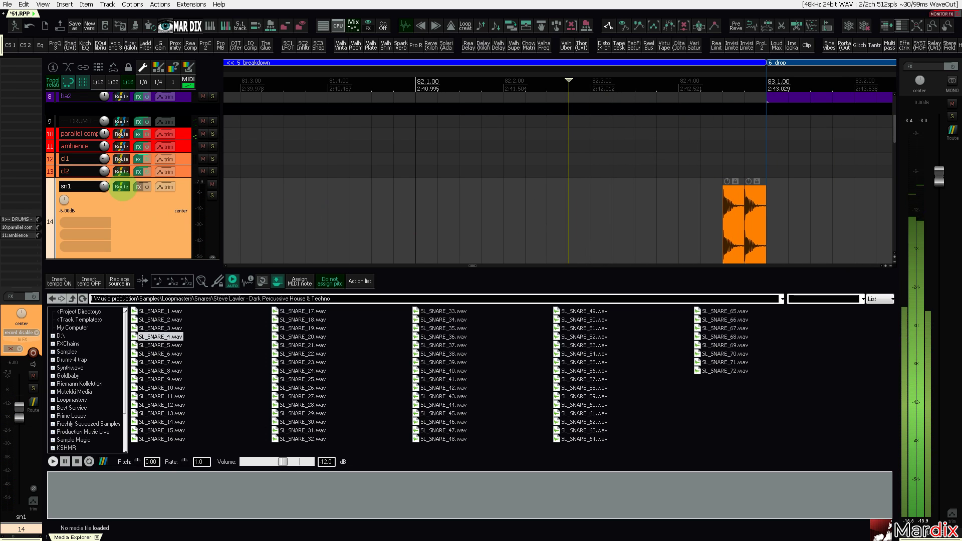
# Check the sn1 track's sends, add ValhallaDelay to the track and set its mode to Ghost.
pyautogui.click(122, 186)
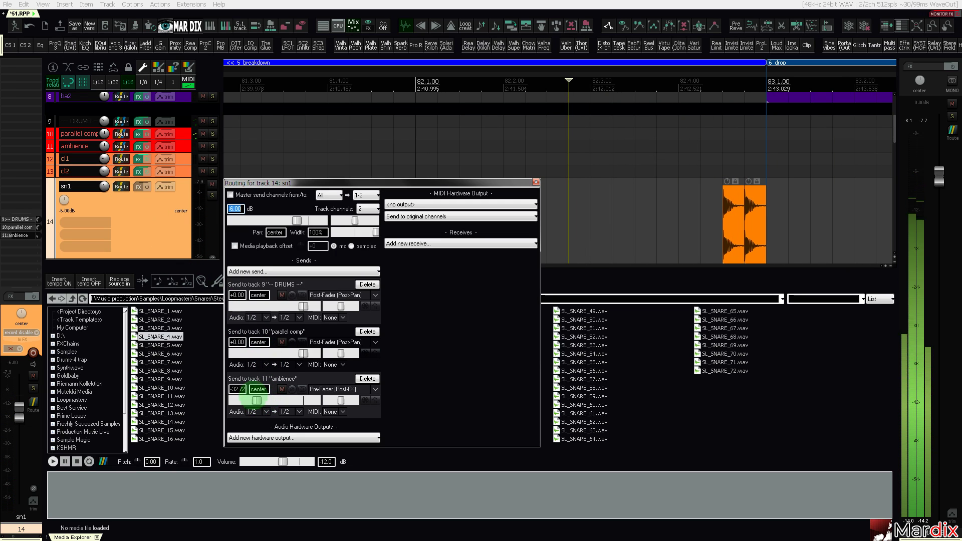
pyautogui.click(136, 229)
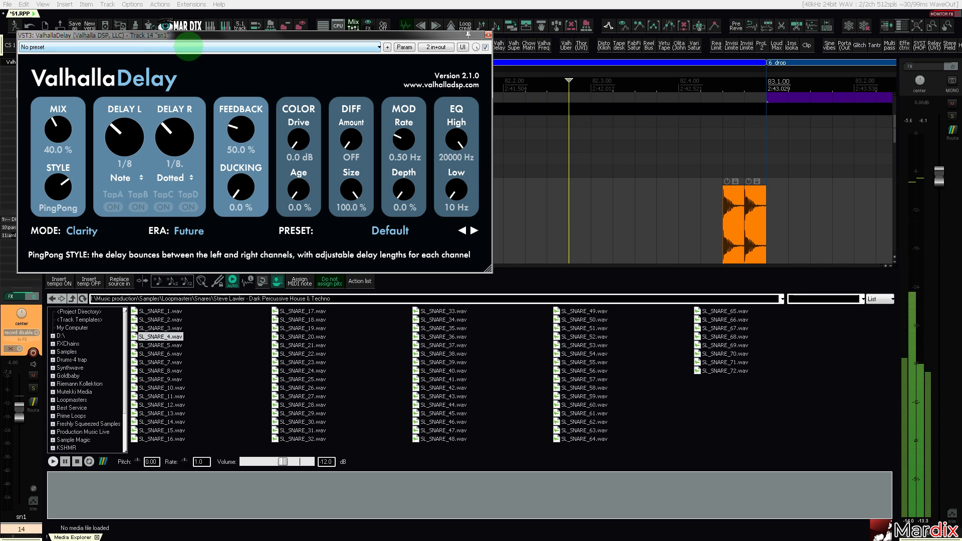
pyautogui.moveTo(193, 40); pyautogui.dragTo(417, 167)
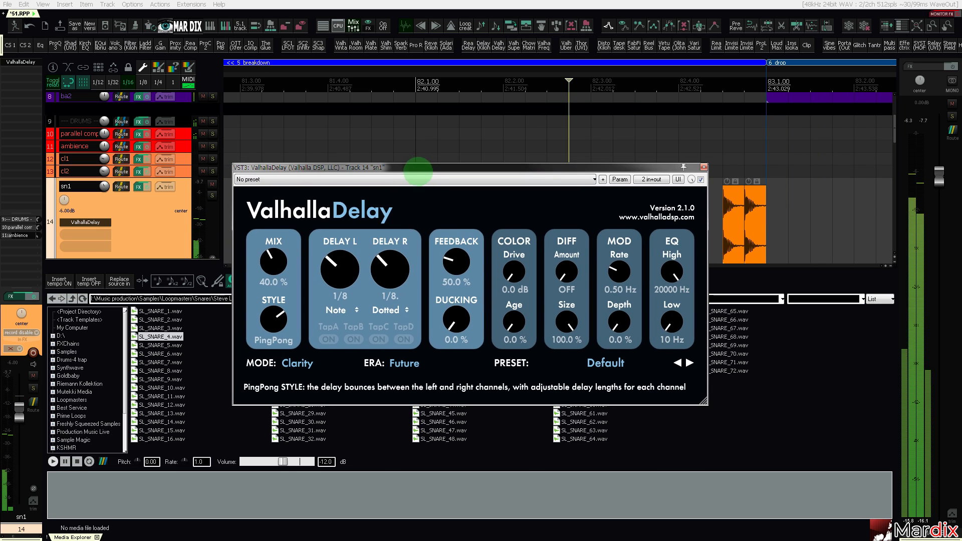
pyautogui.click(297, 363)
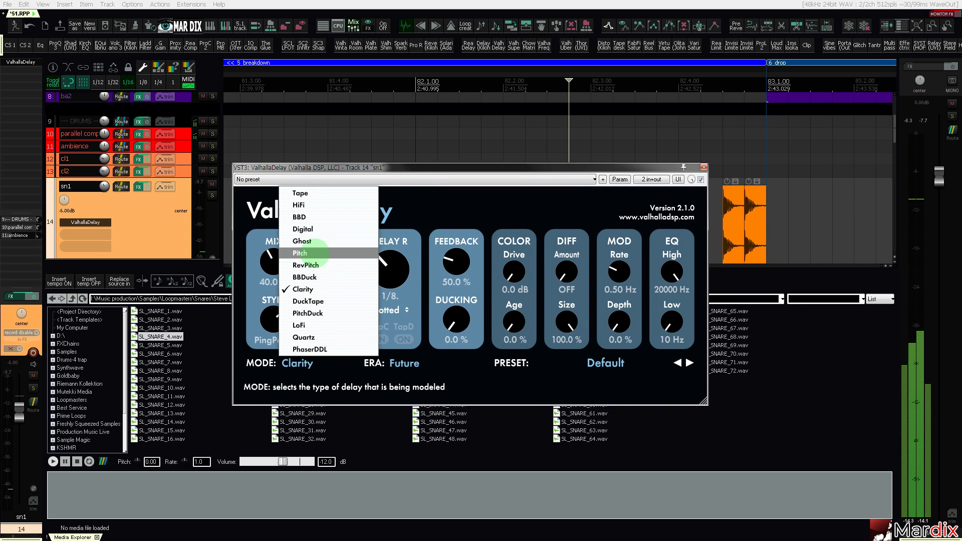
pyautogui.click(315, 242)
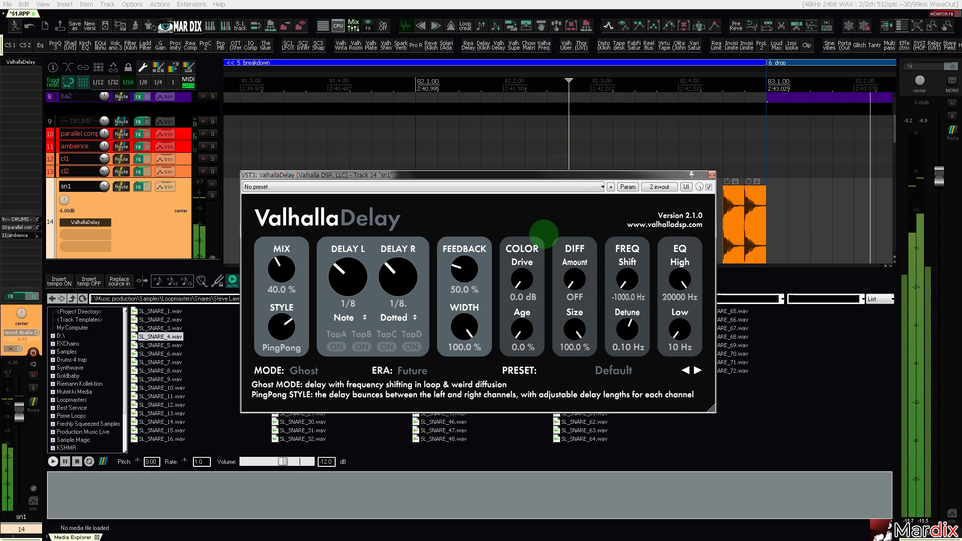
# Set the sn1 delay's feedback to 58% and its mix to 34.8%, playing the snare hits to check.
pyautogui.moveTo(457, 261); pyautogui.dragTo(457, 266)
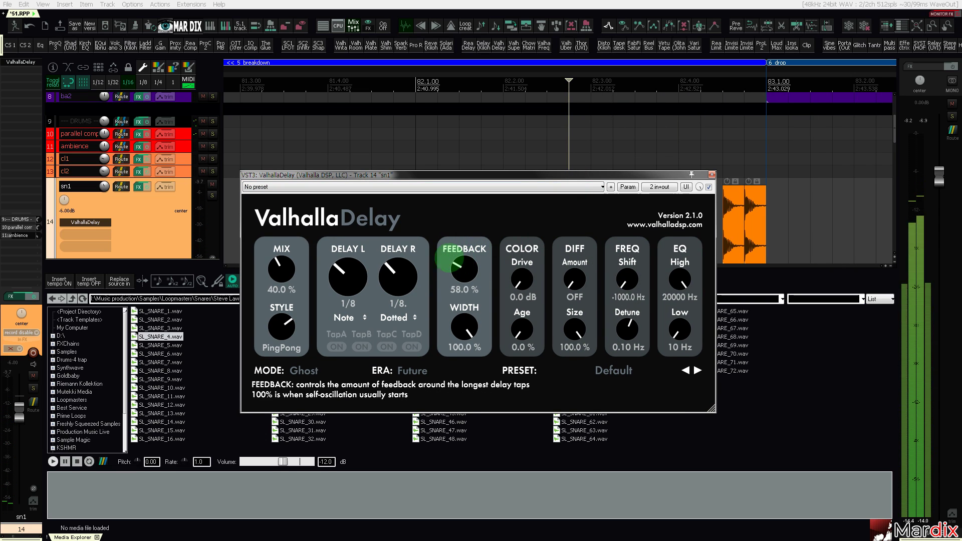
pyautogui.press('space')
pyautogui.press('space')
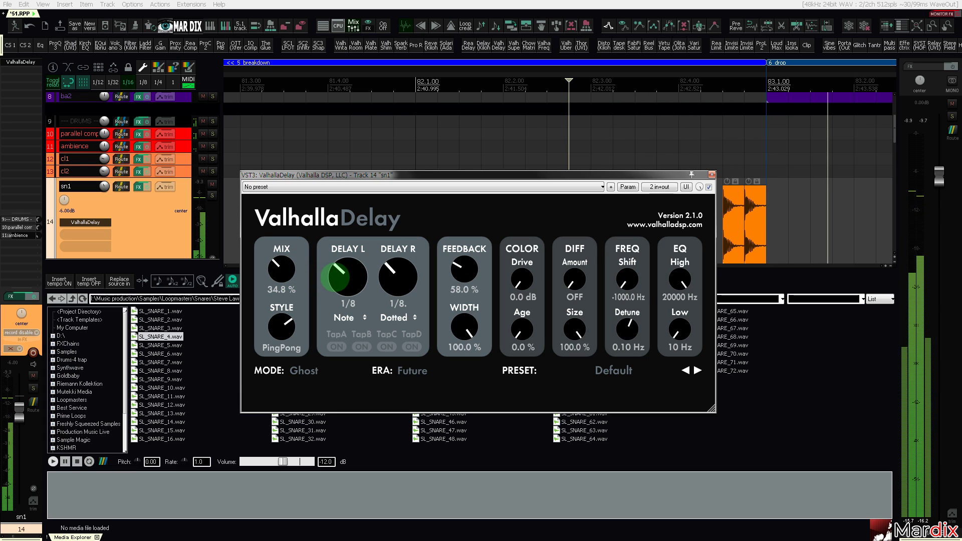
pyautogui.click(711, 174)
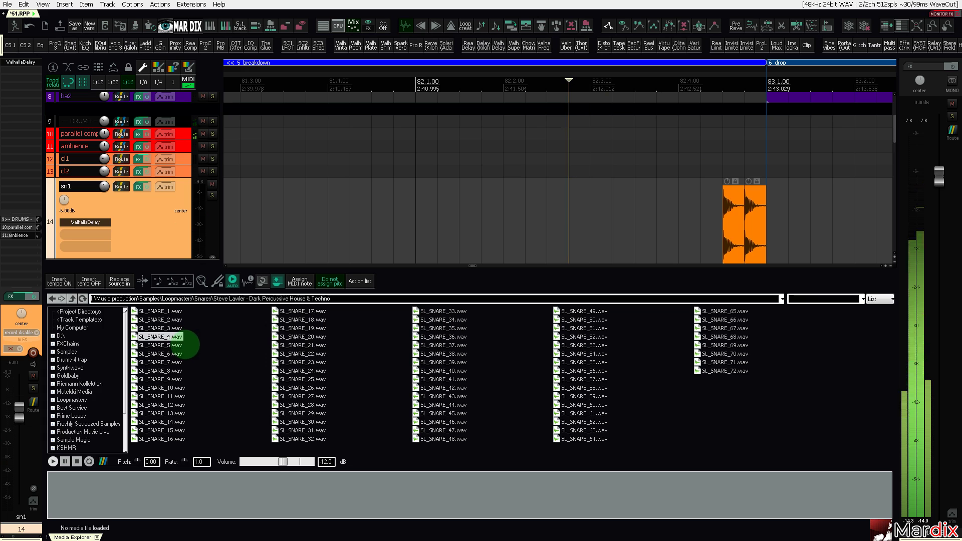
# Replay the snare hits before drop 6 and add the Solaris reverb followed by ReaEQ to the sn1 track.
pyautogui.scroll(-5, 532, 182)
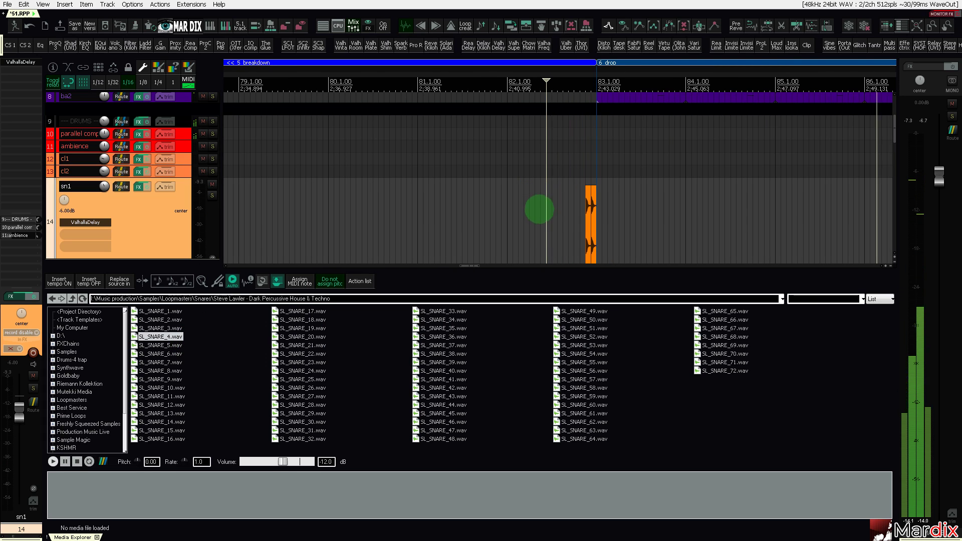
pyautogui.click(539, 209)
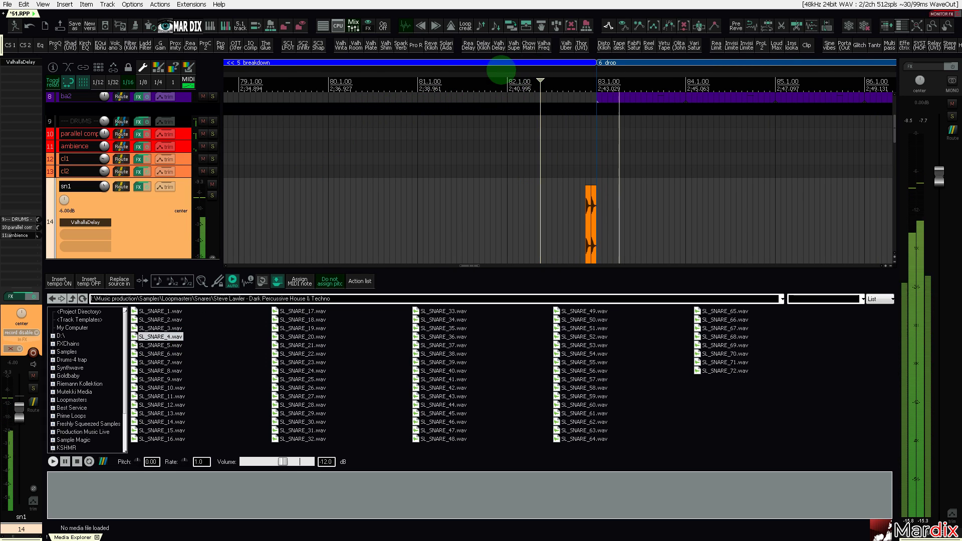
pyautogui.click(446, 46)
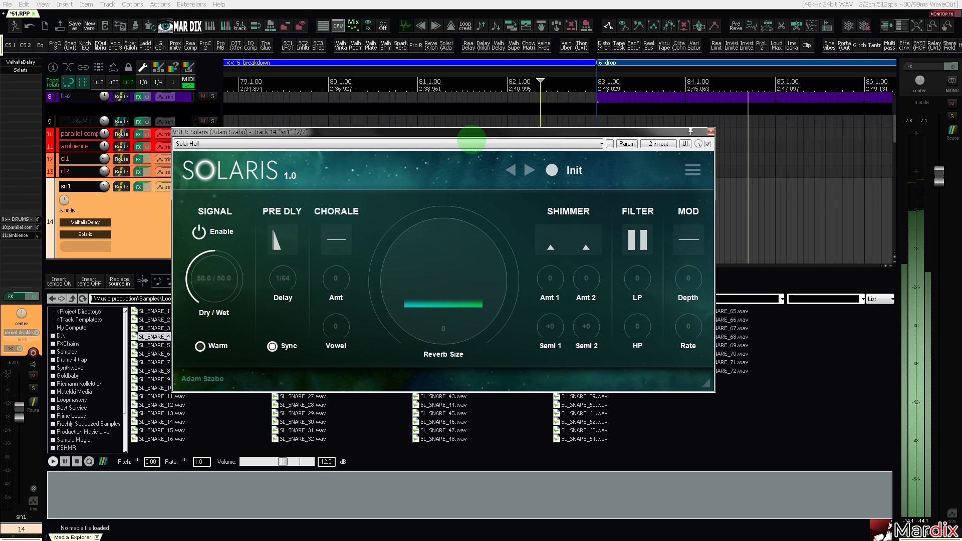
pyautogui.moveTo(471, 140); pyautogui.dragTo(481, 151)
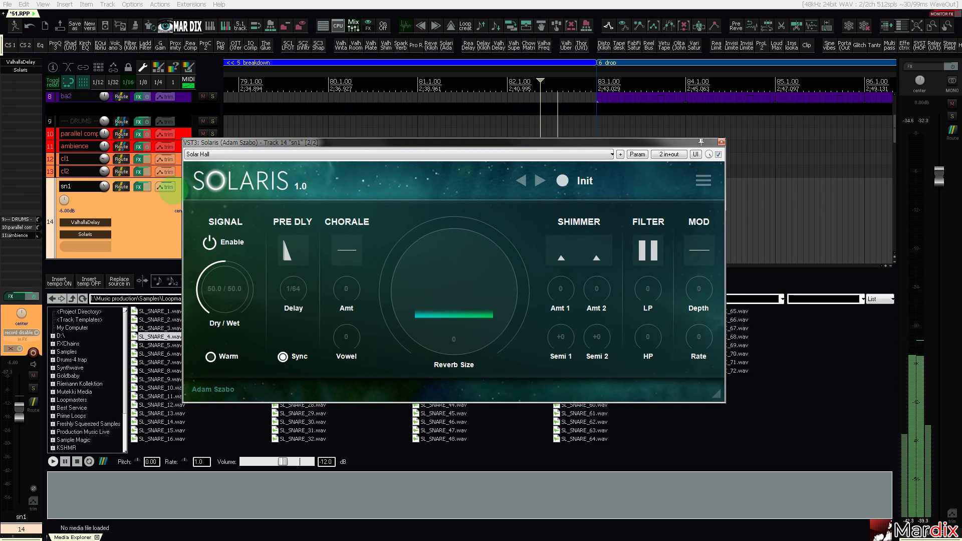
pyautogui.click(40, 45)
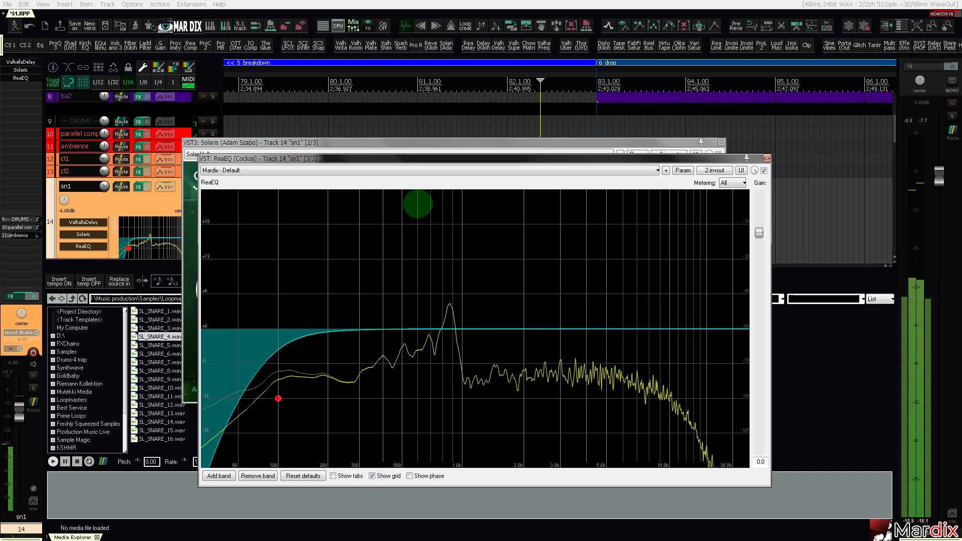
pyautogui.click(558, 142)
pyautogui.moveTo(562, 143); pyautogui.dragTo(586, 139)
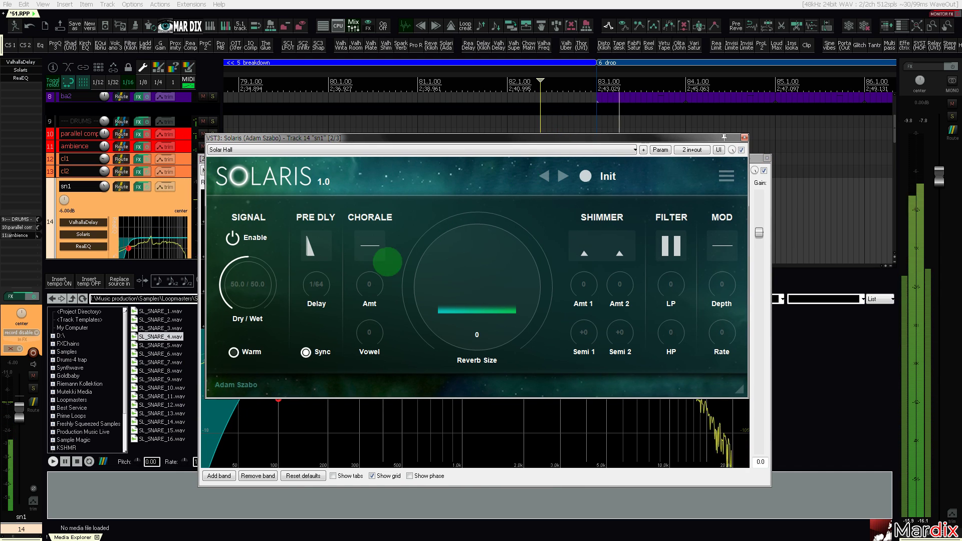
# Set the Solaris reverb size to 88 and dry/wet to 88.3 / 11.7, and turn off its pre-delay sync.
pyautogui.moveTo(268, 279); pyautogui.dragTo(272, 311)
pyautogui.moveTo(484, 312); pyautogui.dragTo(496, 208)
pyautogui.moveTo(258, 277); pyautogui.dragTo(254, 298)
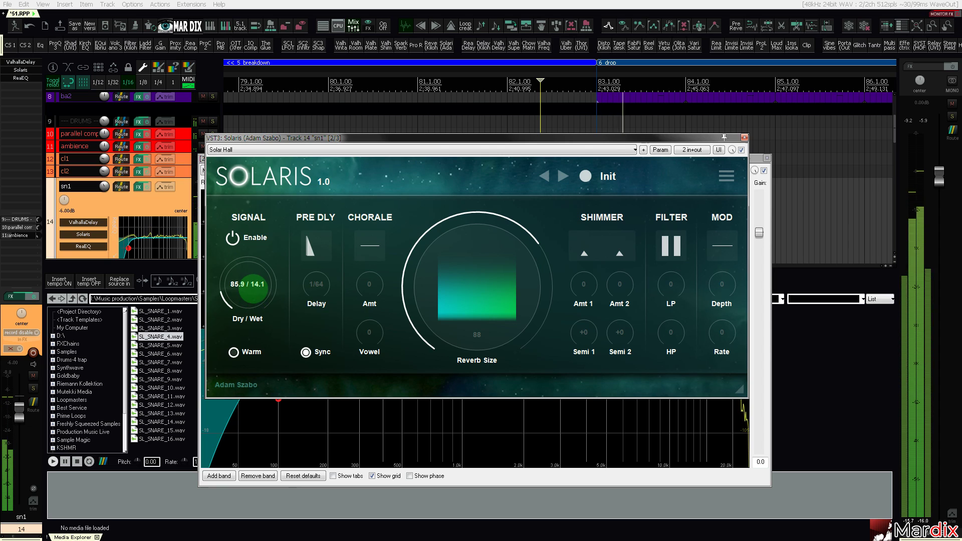
pyautogui.click(305, 352)
pyautogui.press('space')
pyautogui.press('space')
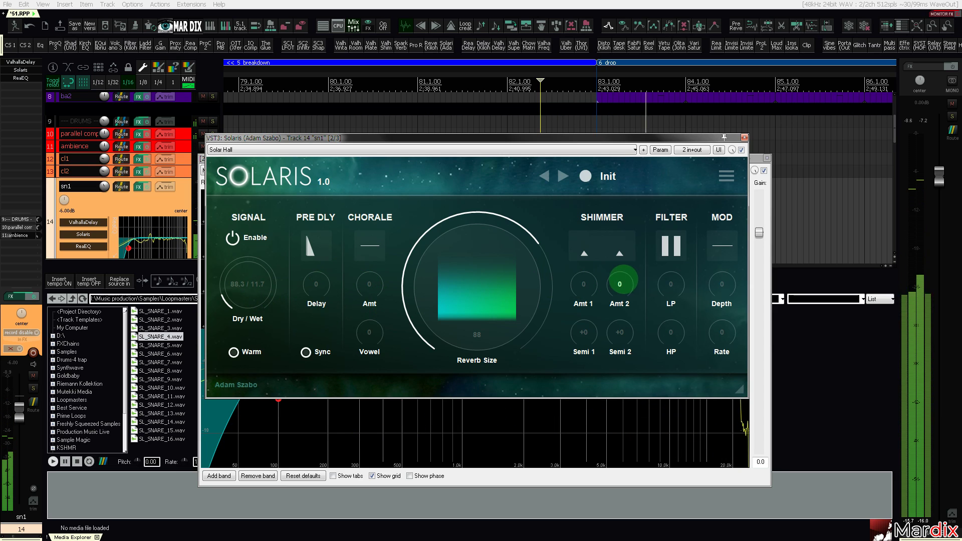
# Set the Solaris low-pass filter to 127, dry/wet to 93.0 / 7.0 and reverb size to 48, and close the plug-in windows.
pyautogui.moveTo(670, 284); pyautogui.dragTo(689, 235)
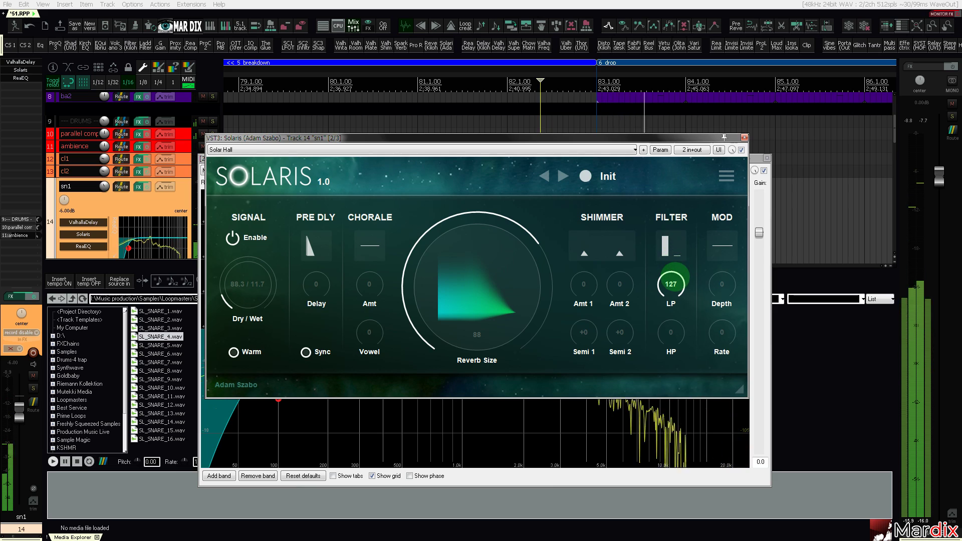
pyautogui.moveTo(516, 275); pyautogui.dragTo(494, 224)
pyautogui.moveTo(266, 278); pyautogui.dragTo(265, 287)
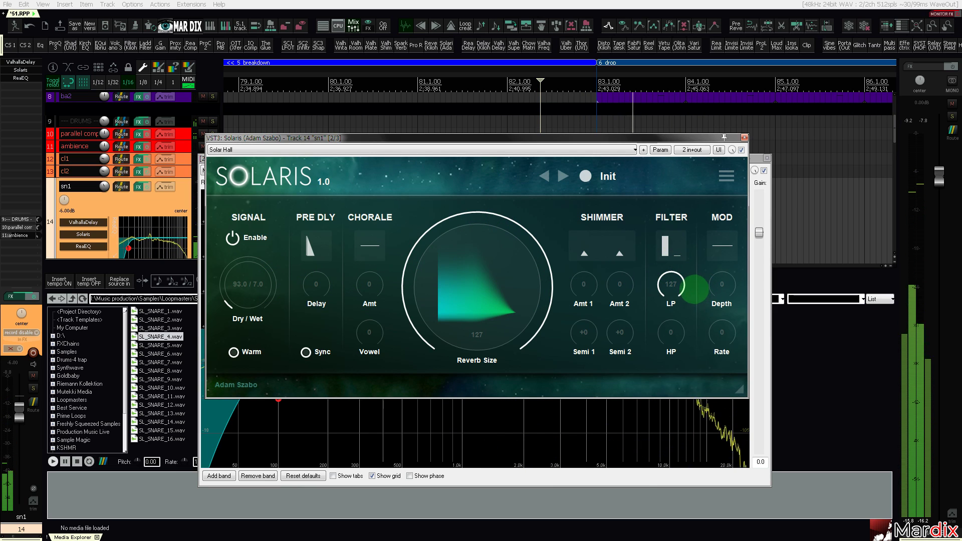
pyautogui.moveTo(498, 290); pyautogui.dragTo(491, 403)
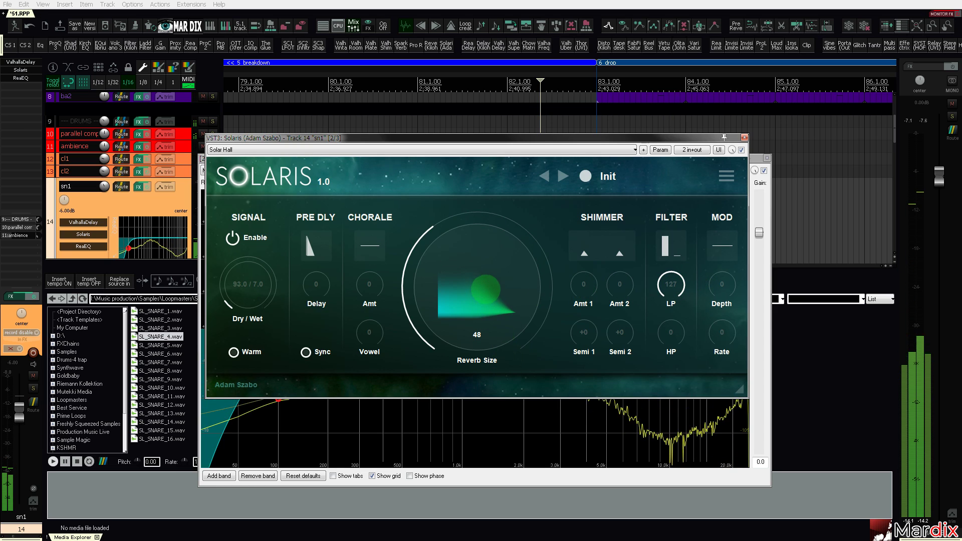
pyautogui.moveTo(485, 291); pyautogui.dragTo(487, 288)
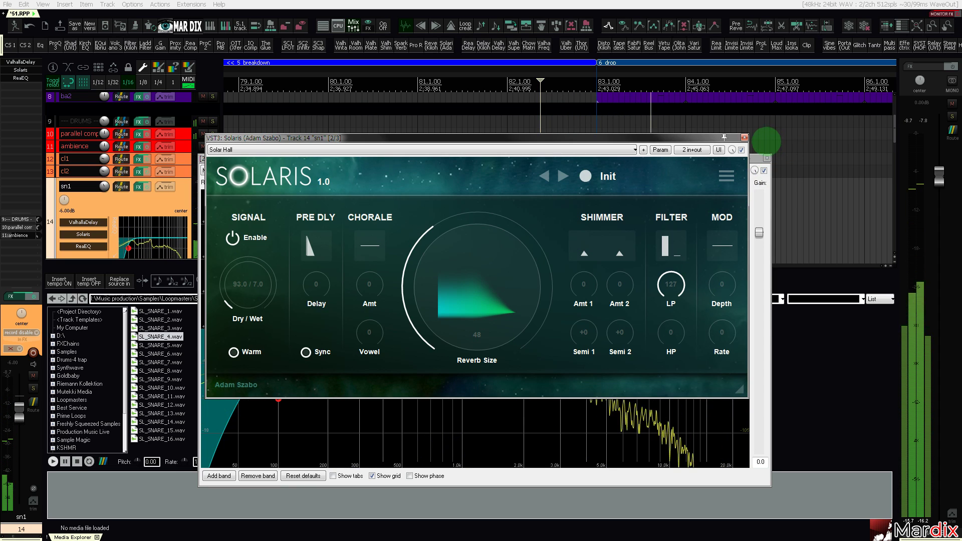
pyautogui.press('Escape')
# Play the reverberated snare hits on sn1 from bars 81 and 82 into drop 6 to judge the transition.
pyautogui.scroll(5, 596, 210)
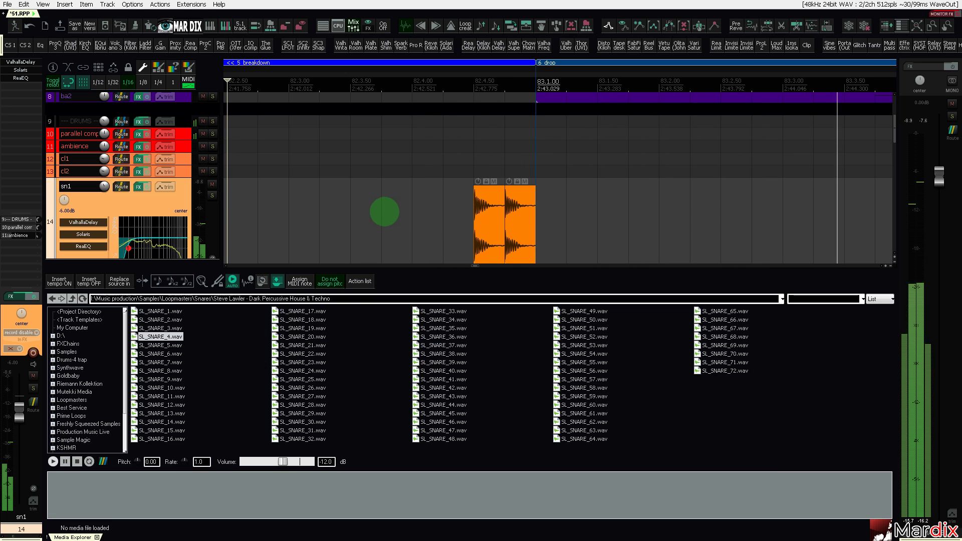
pyautogui.scroll(-10, 564, 187)
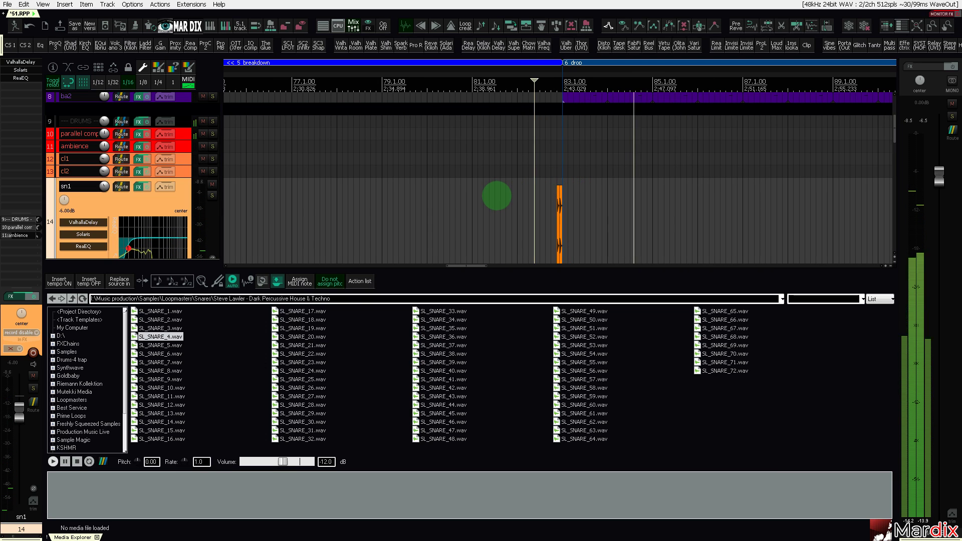
pyautogui.scroll(-2, 159, 191)
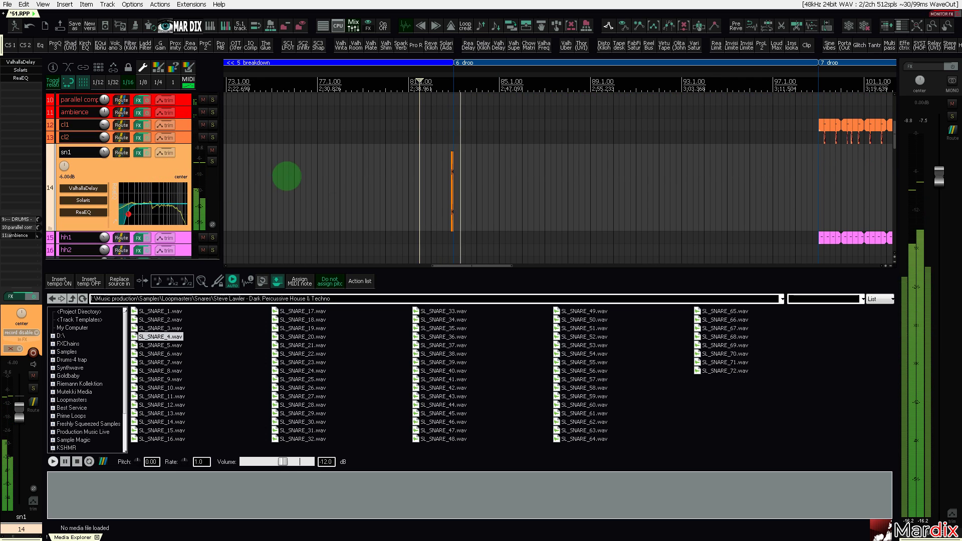
pyautogui.scroll(5, 451, 180)
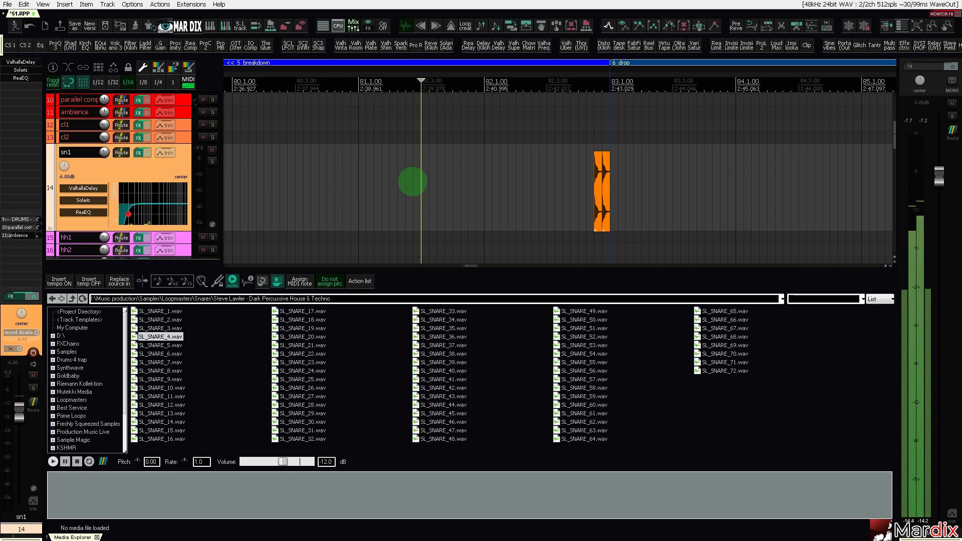
pyautogui.click(538, 182)
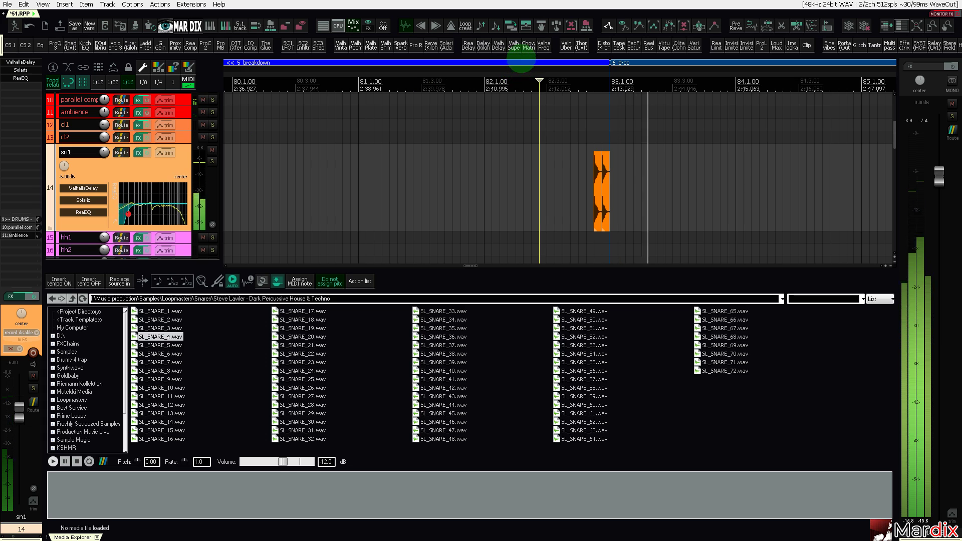
# Try ValhallaSupermassive on the sn1 track in Pisces mode with the mix at 32.4%, replaying the snare hits.
pyautogui.click(515, 46)
pyautogui.moveTo(150, 36); pyautogui.dragTo(418, 170)
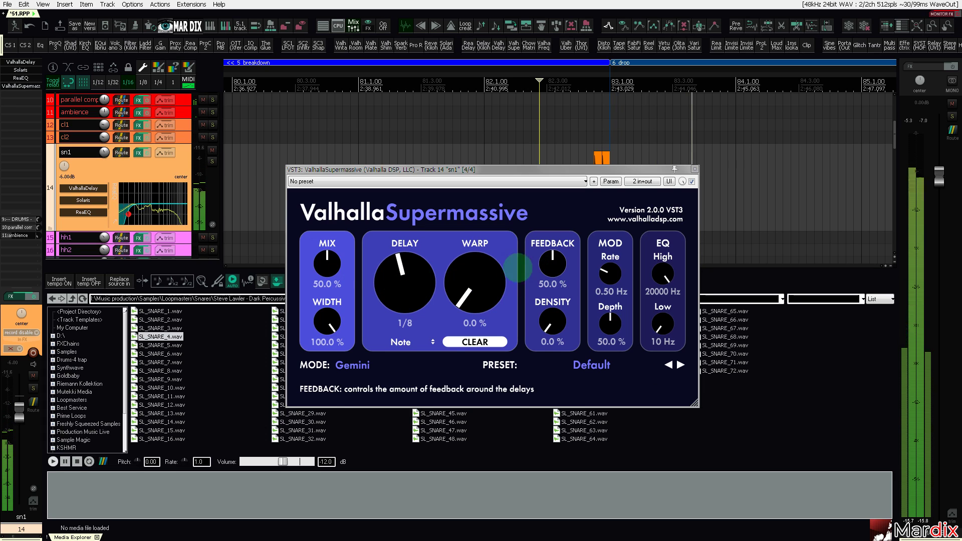
pyautogui.click(368, 366)
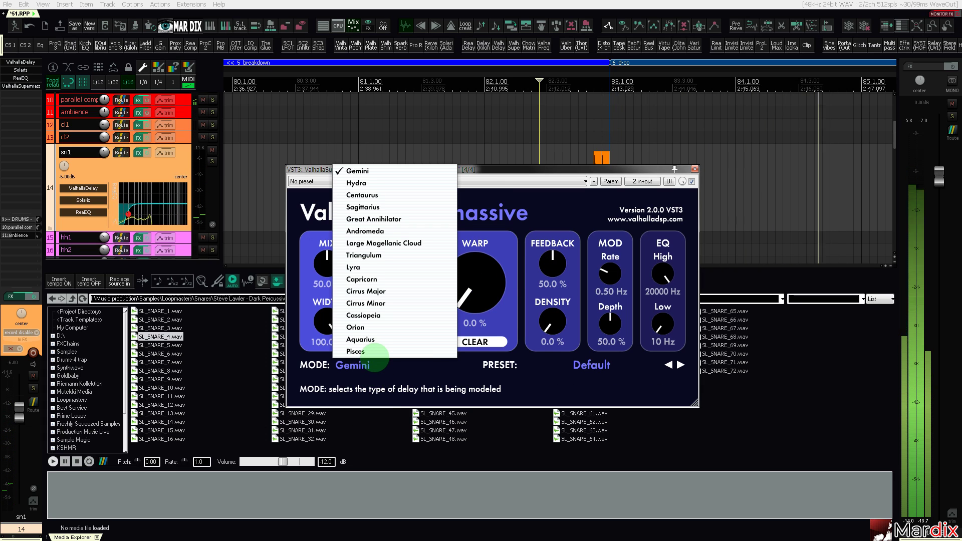
pyautogui.click(370, 351)
pyautogui.click(561, 126)
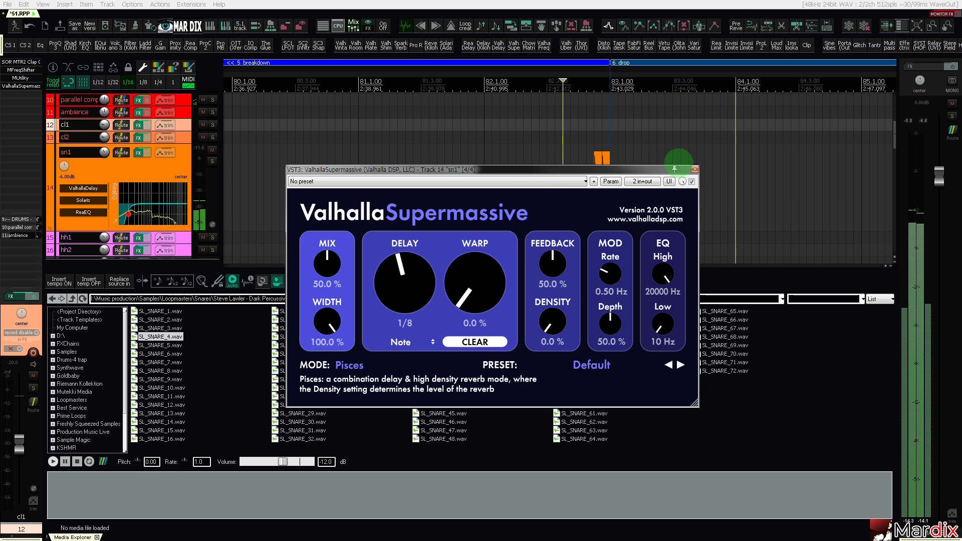
pyautogui.click(675, 169)
pyautogui.moveTo(328, 264); pyautogui.dragTo(327, 276)
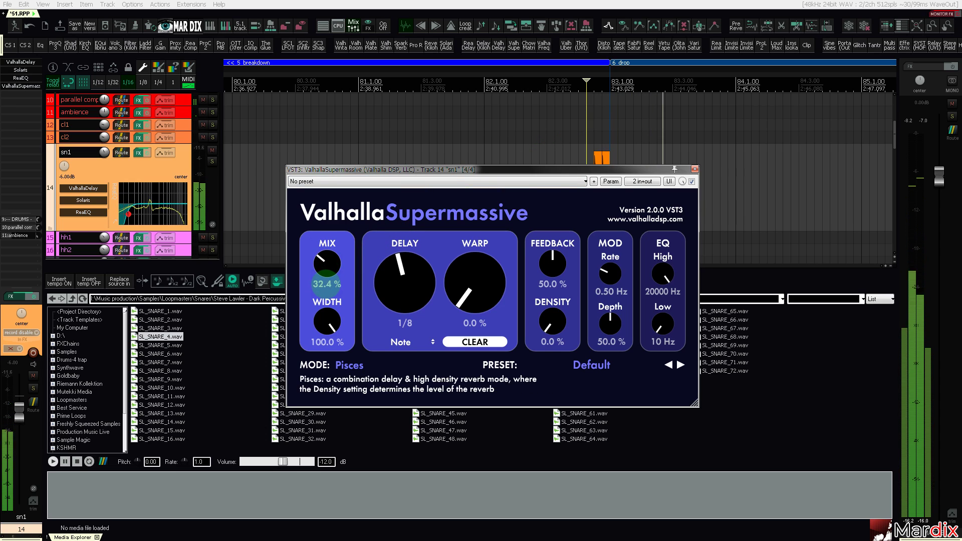
pyautogui.click(554, 151)
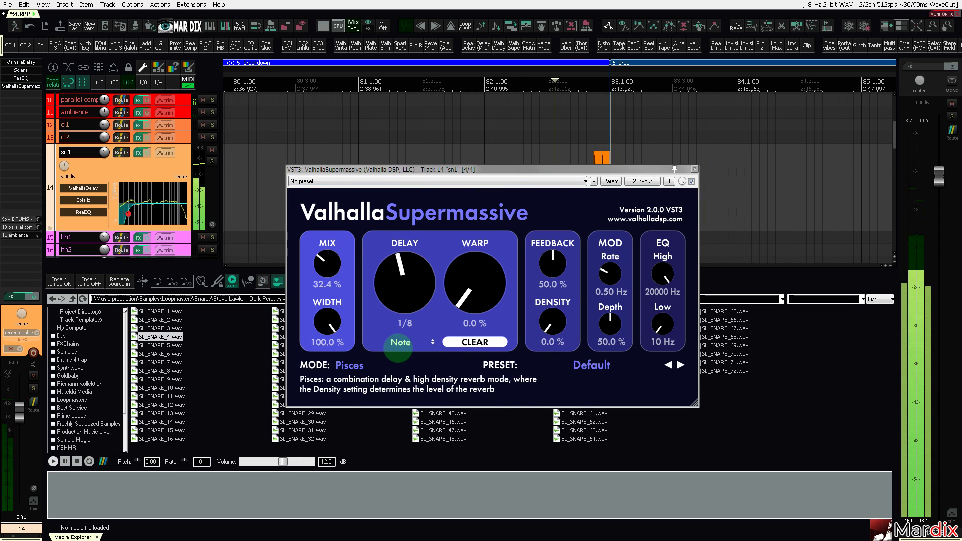
# Try Supermassive's Andromeda mode with a 1/16 note delay and 0.0% warp while replaying the snare hits.
pyautogui.click(400, 342)
pyautogui.click(482, 302)
pyautogui.click(571, 146)
pyautogui.moveTo(569, 169); pyautogui.dragTo(583, 178)
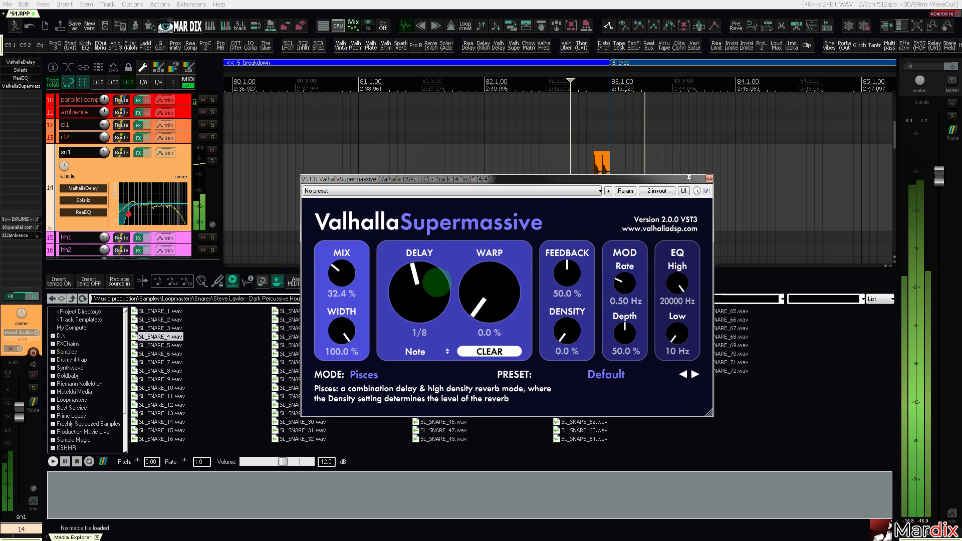
pyautogui.click(364, 374)
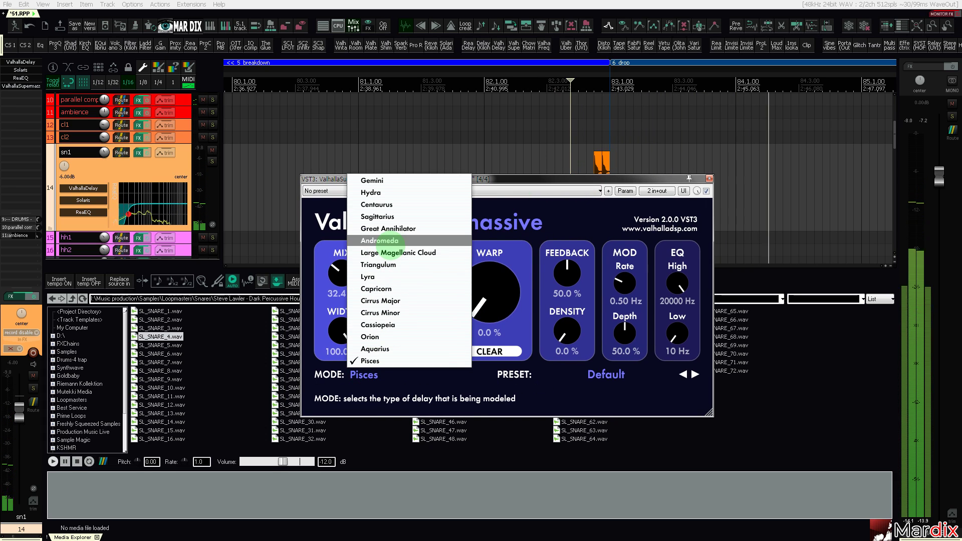
pyautogui.click(382, 242)
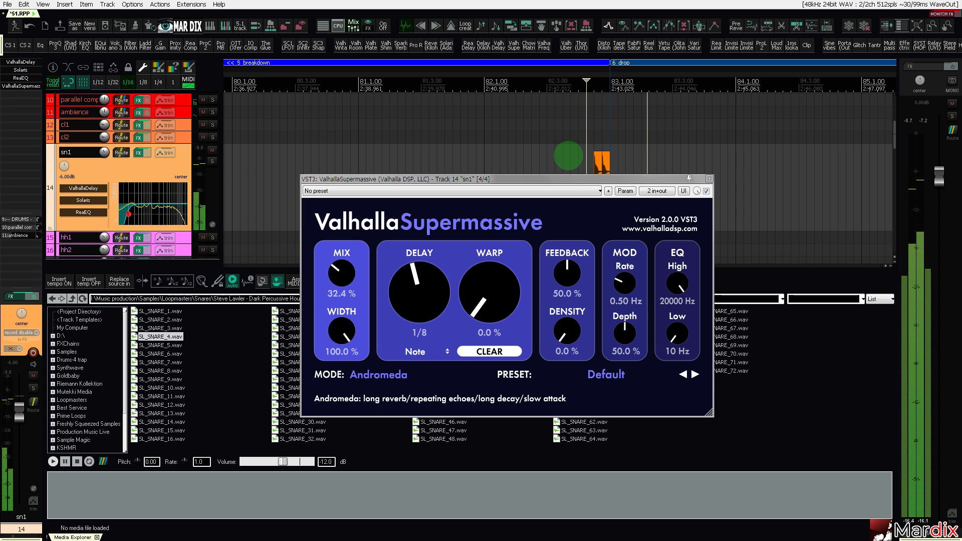
pyautogui.moveTo(496, 316); pyautogui.dragTo(496, 248)
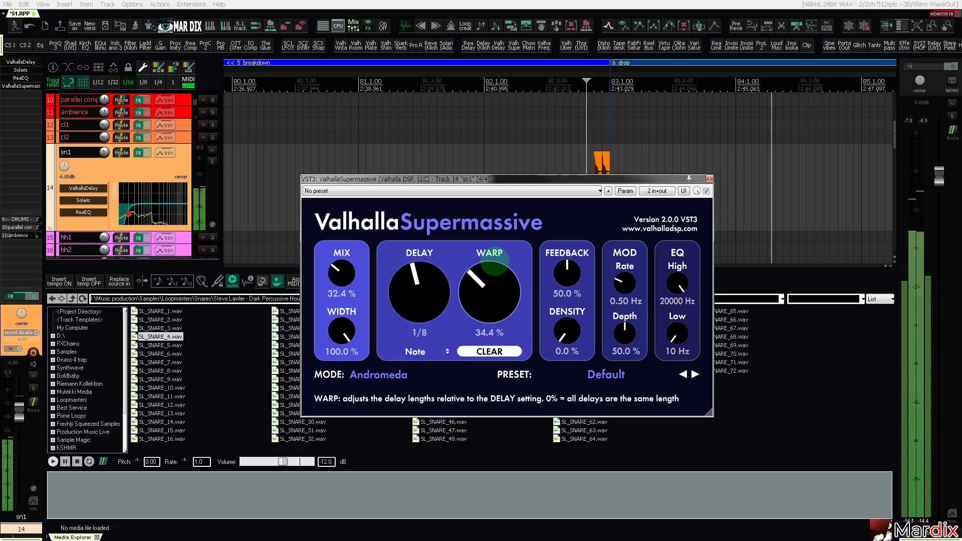
pyautogui.moveTo(426, 275); pyautogui.dragTo(426, 286)
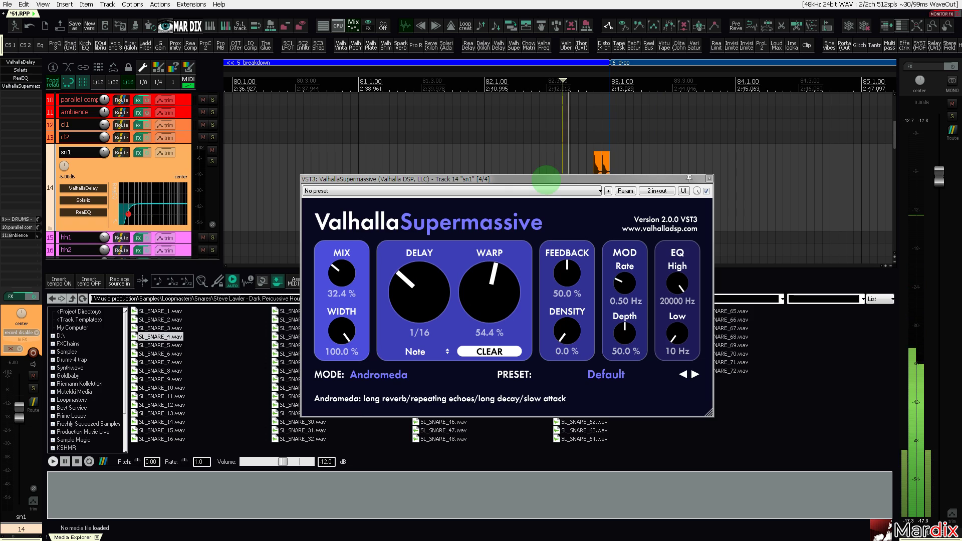
pyautogui.moveTo(547, 181); pyautogui.dragTo(544, 192)
pyautogui.moveTo(489, 300); pyautogui.dragTo(491, 331)
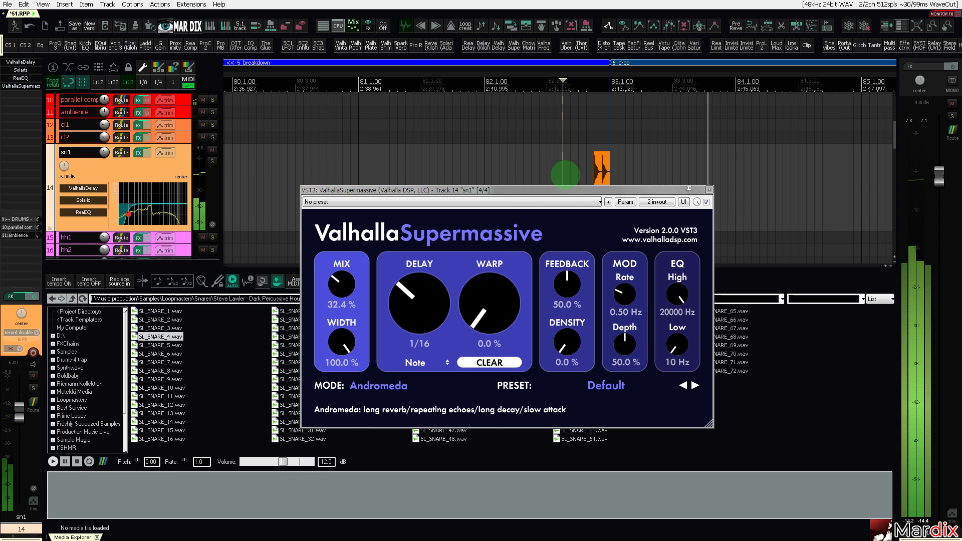
# Set Supermassive's modulation depth to 0.0% and rate to 0.01 Hz, and replay the snare hits.
pyautogui.moveTo(624, 343); pyautogui.dragTo(637, 451)
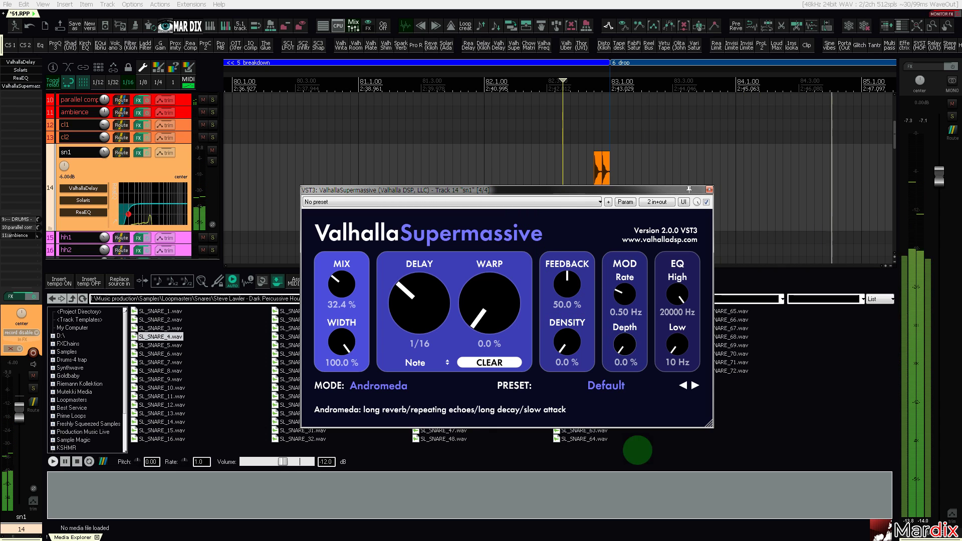
pyautogui.moveTo(627, 293); pyautogui.dragTo(635, 366)
pyautogui.click(564, 148)
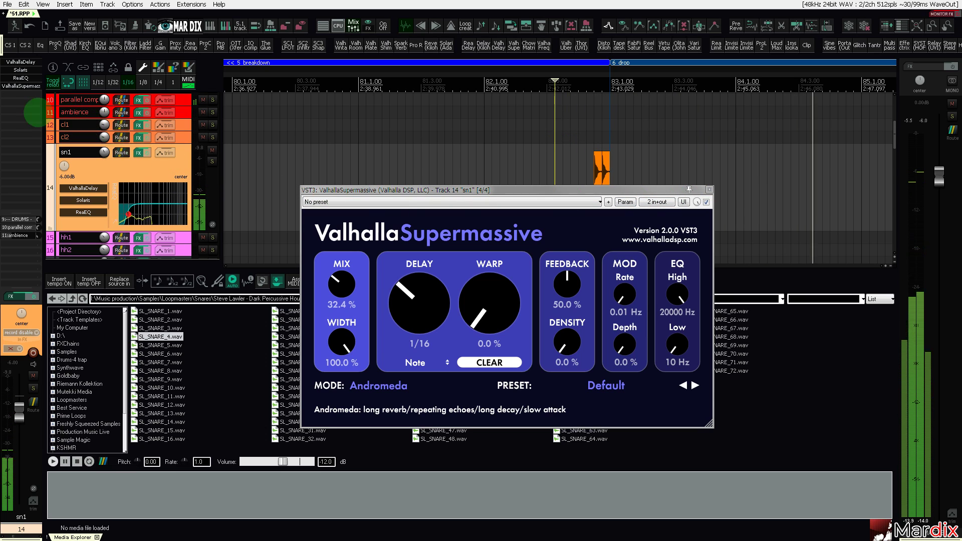
# Remove ValhallaSupermassive from the sn1 track and restart playback.
pyautogui.keyDown('alt'); pyautogui.click(27, 87); pyautogui.keyUp('alt')
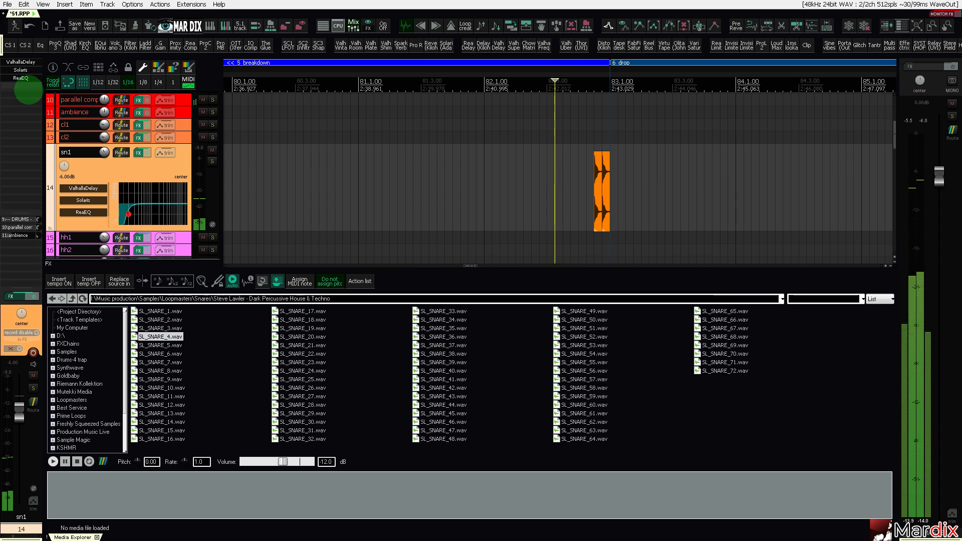
pyautogui.press('space')
pyautogui.press('space')
# Hide the Media Explorer, show the whole arrangement and play it from the starts of drops 7 and 8.
pyautogui.hotkey('ctrl', 'pageup')
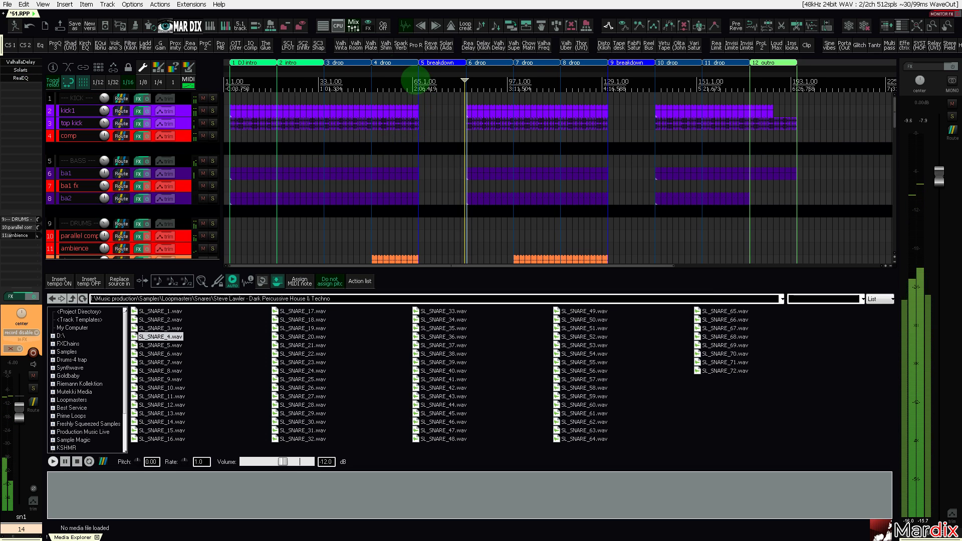
pyautogui.click(404, 25)
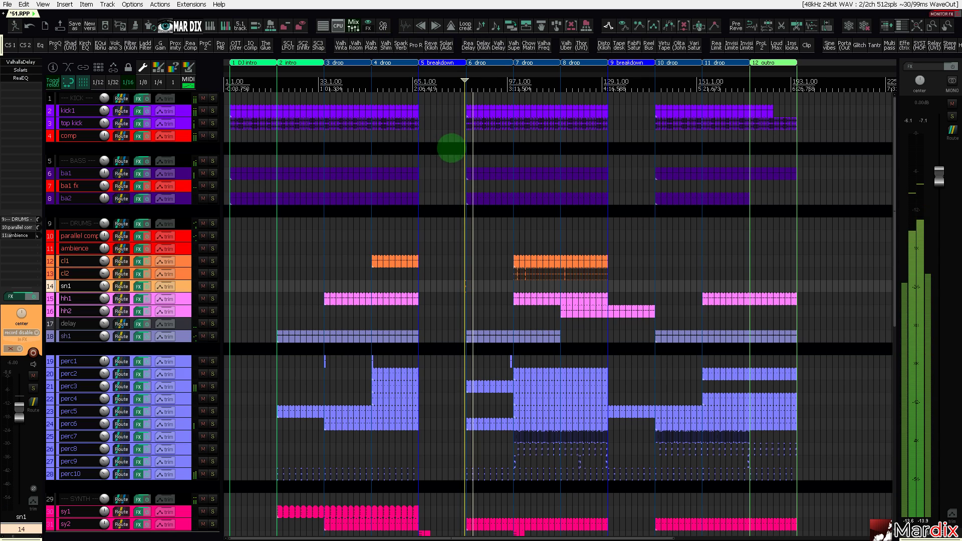
pyautogui.click(512, 85)
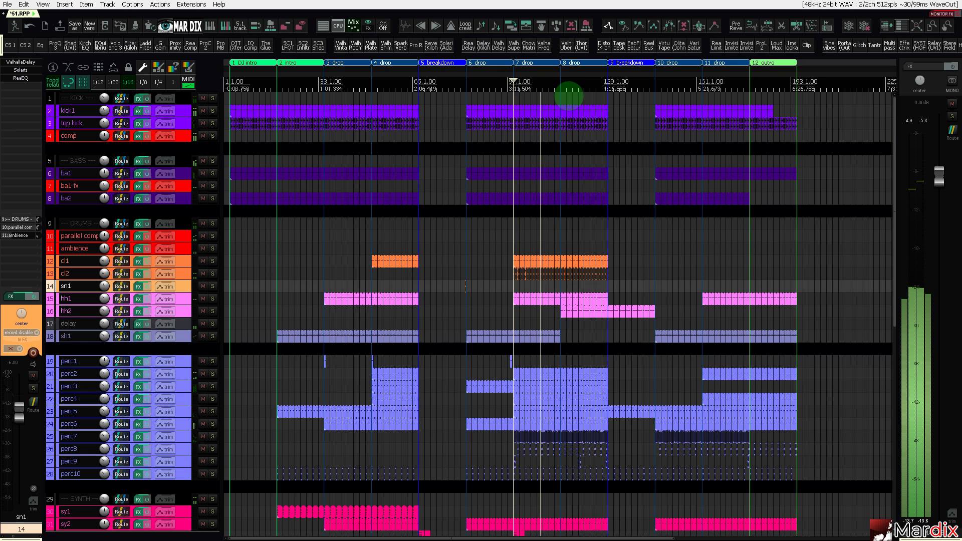
pyautogui.click(566, 85)
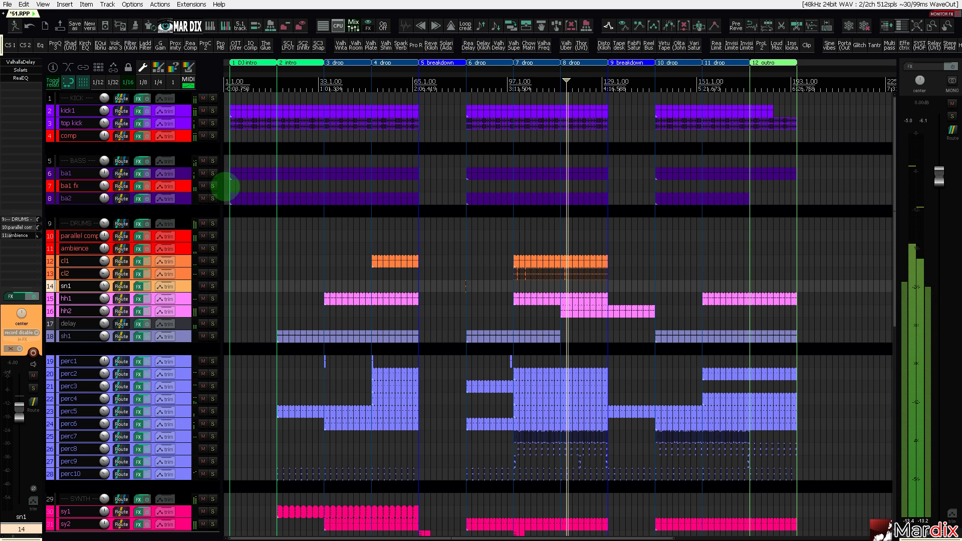
# Review the percussion, synth, pad and atmosphere tracks, and play the transition into drop 3 and its opening bars.
pyautogui.scroll(-5, 189, 199)
pyautogui.scroll(-3, 194, 223)
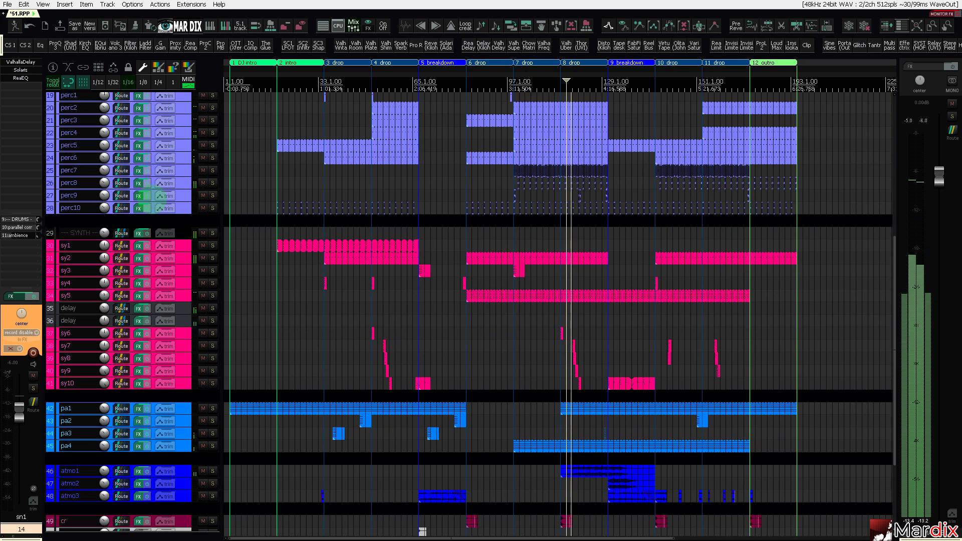
pyautogui.scroll(-4, 168, 207)
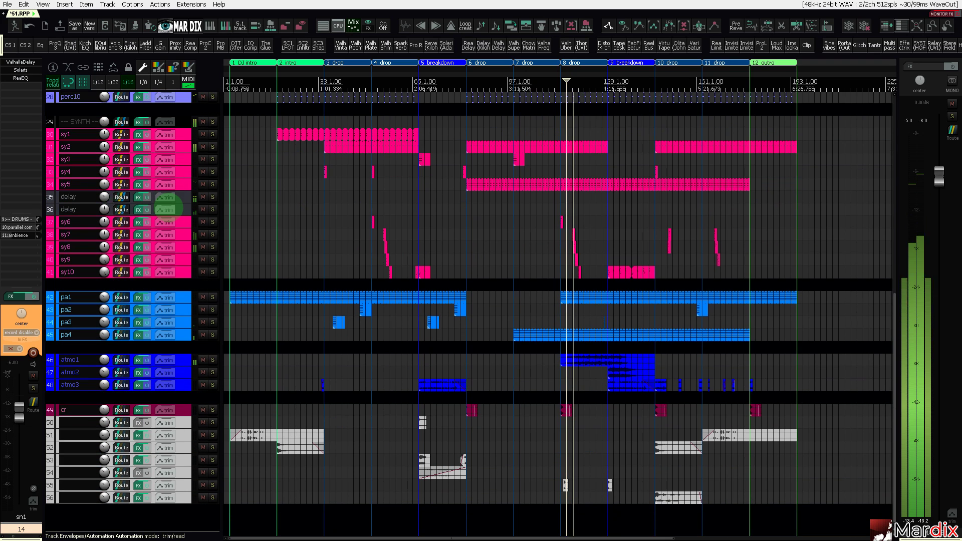
pyautogui.scroll(3, 326, 354)
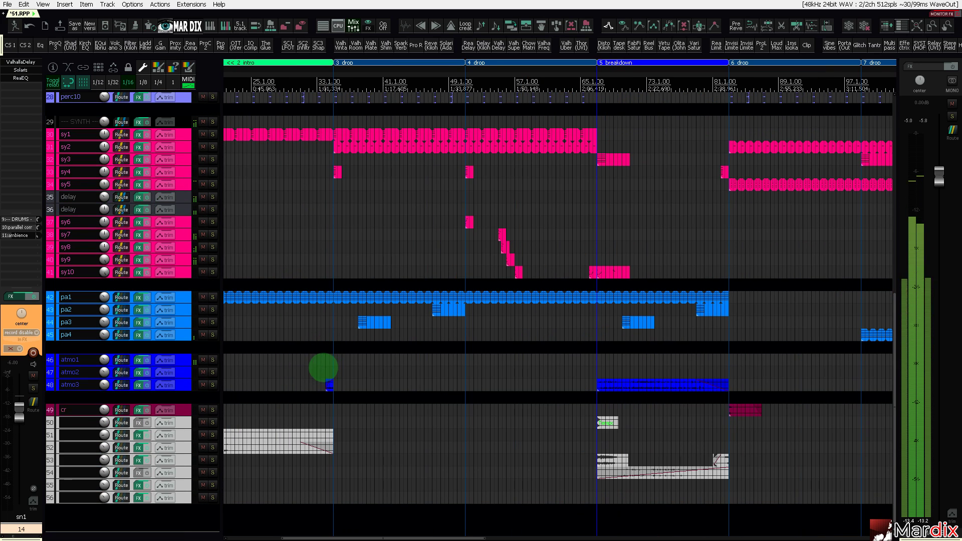
pyautogui.click(326, 371)
pyautogui.press('space')
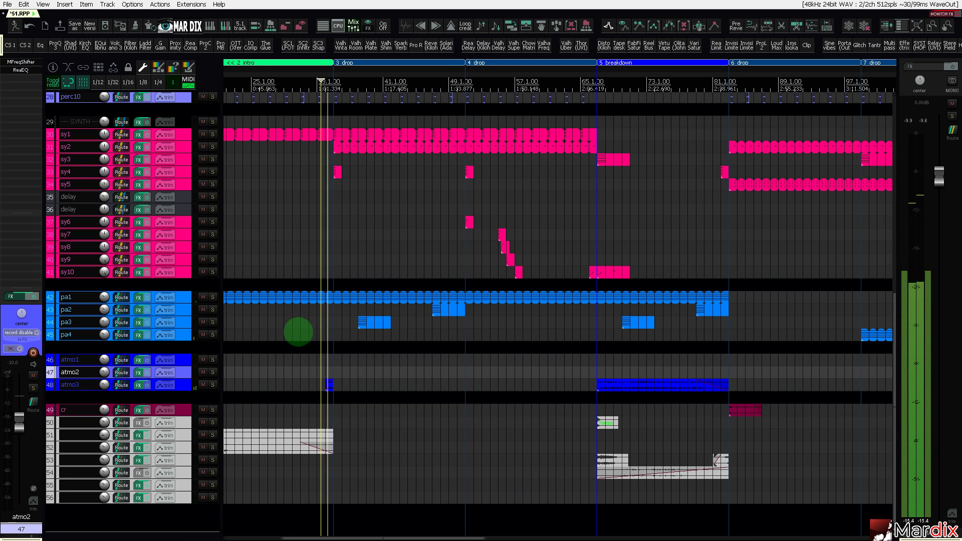
pyautogui.scroll(-3, 322, 350)
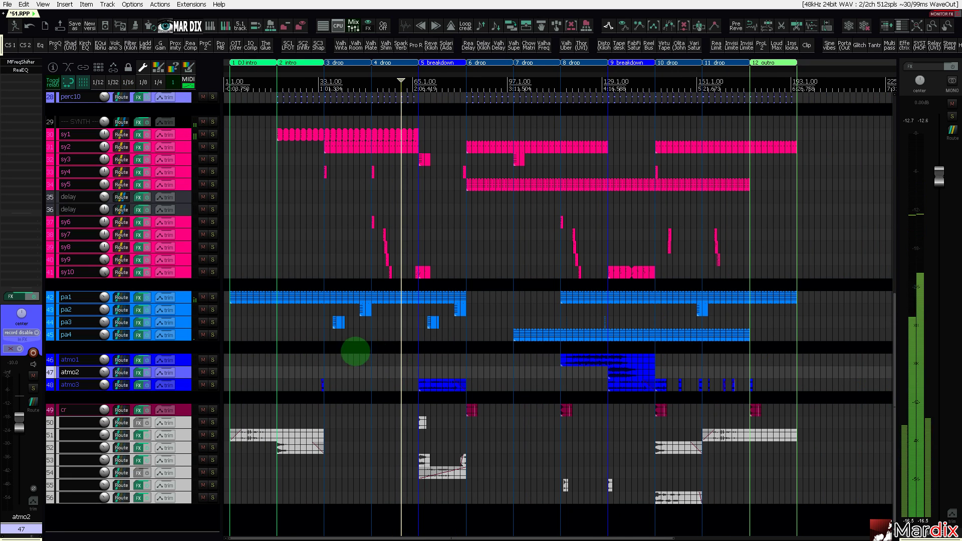
pyautogui.scroll(3, 322, 350)
pyautogui.click(326, 334)
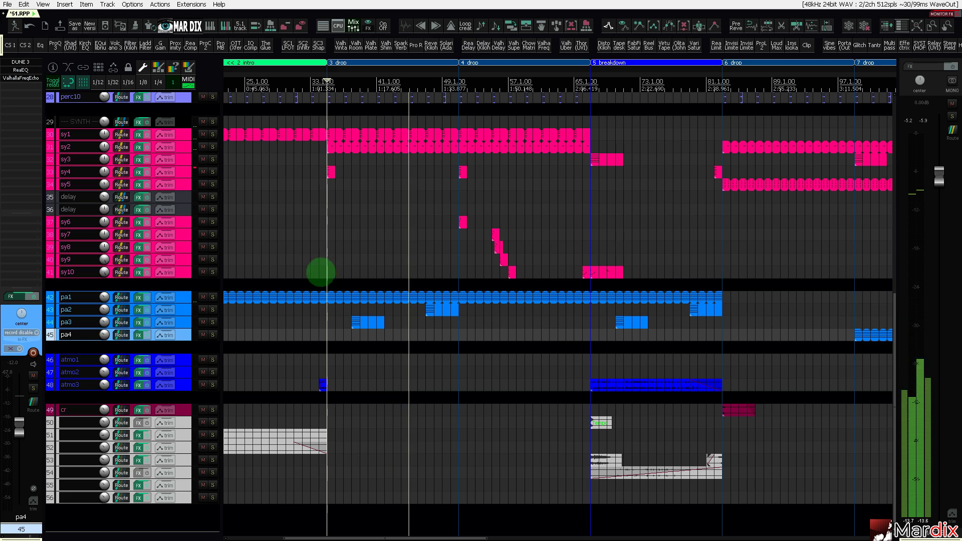
# Play the transition into breakdown 5 and the end of that breakdown leading into drop 6.
pyautogui.scroll(5, 180, 260)
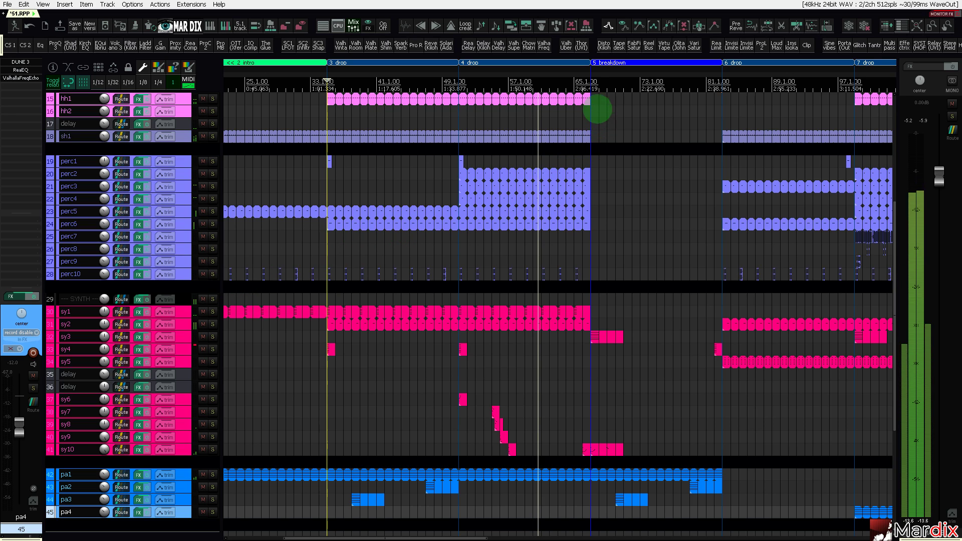
pyautogui.click(583, 80)
pyautogui.moveTo(662, 73); pyautogui.dragTo(634, 70)
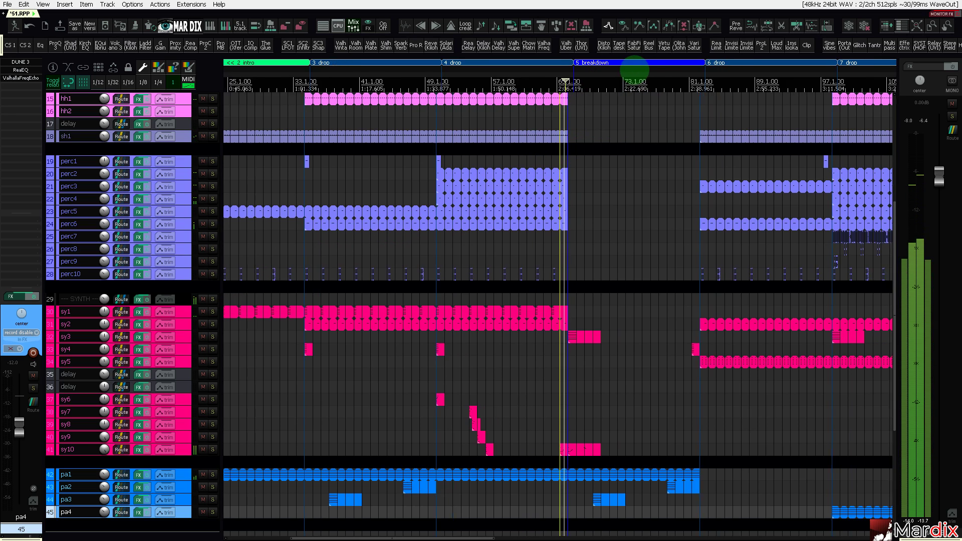
pyautogui.scroll(-5, 581, 298)
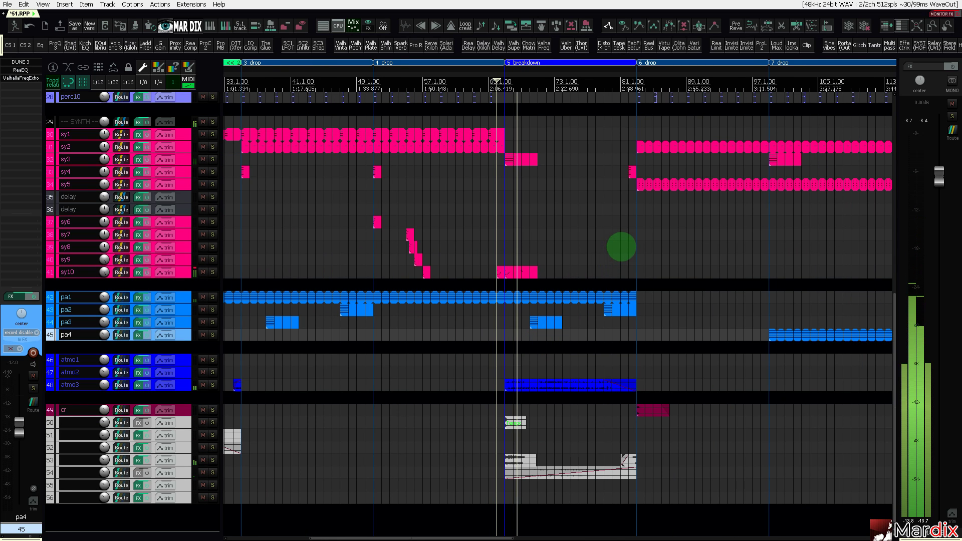
pyautogui.click(576, 243)
pyautogui.click(626, 251)
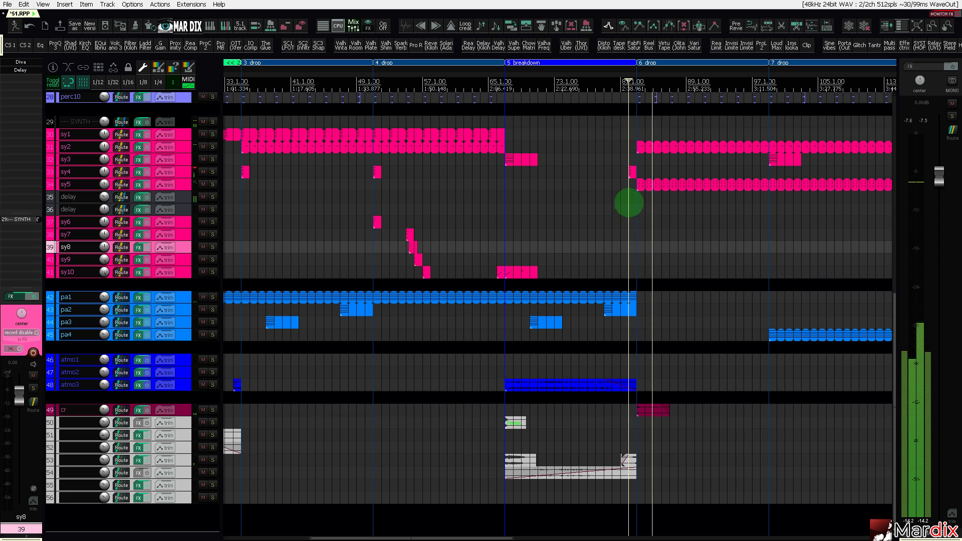
# Enlarge the sn1 track's height so that its effect slots and the snare hits' waveforms show.
pyautogui.scroll(3, 622, 202)
pyautogui.scroll(10, 206, 280)
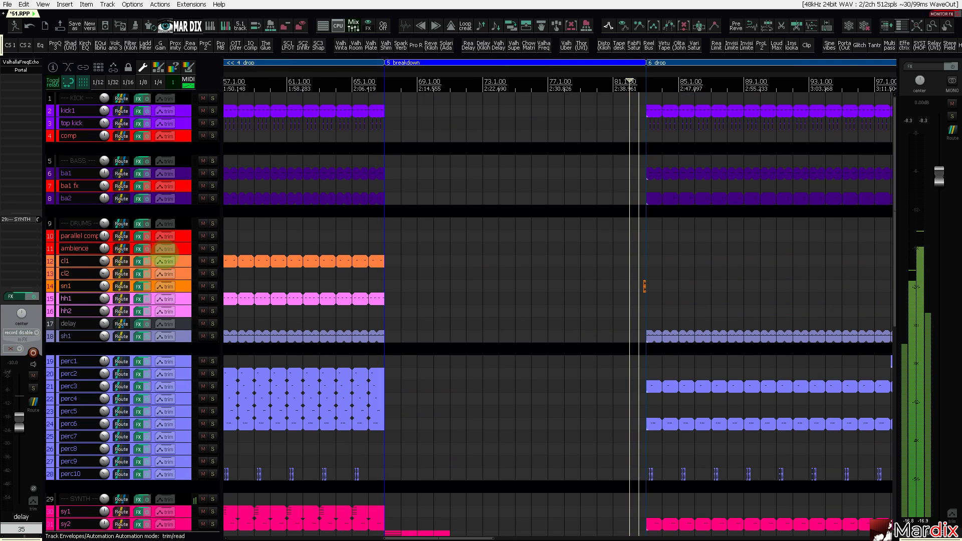
pyautogui.click(183, 286)
pyautogui.scroll(3, 183, 287)
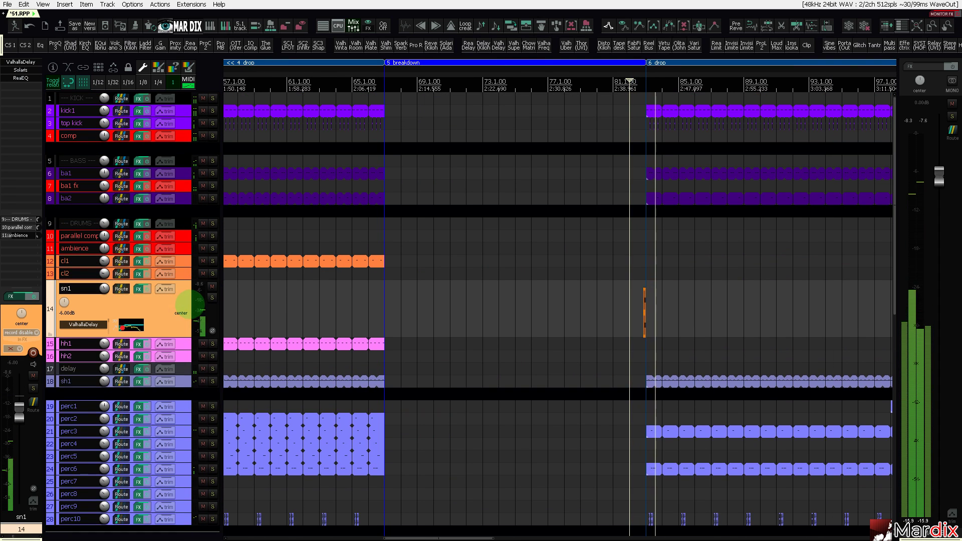
pyautogui.scroll(3, 683, 307)
pyautogui.scroll(-6, 578, 305)
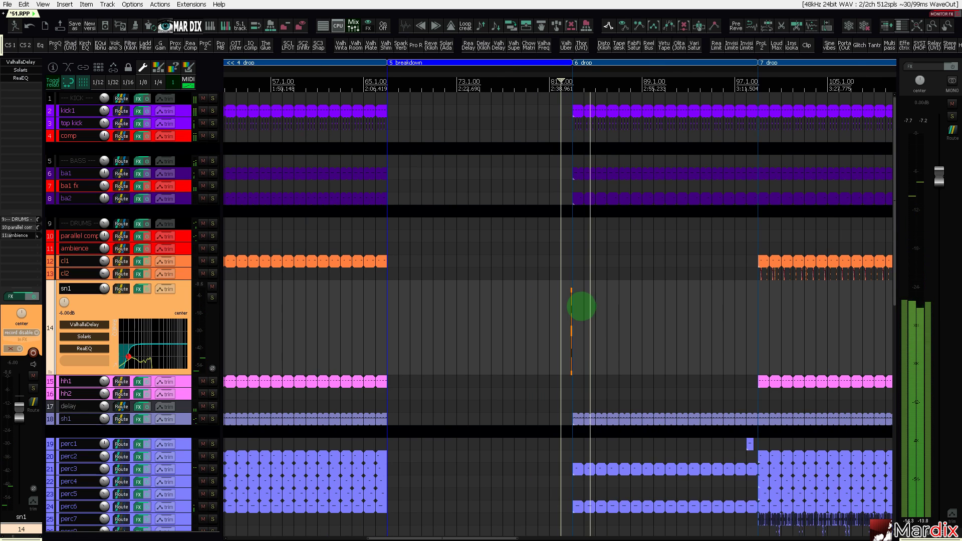
# Copy the sn1 snare hits from before drop 6 to the end of breakdown 9, directly before drop 10, and play them.
pyautogui.scroll(2, 586, 293)
pyautogui.moveTo(649, 78); pyautogui.dragTo(476, 78)
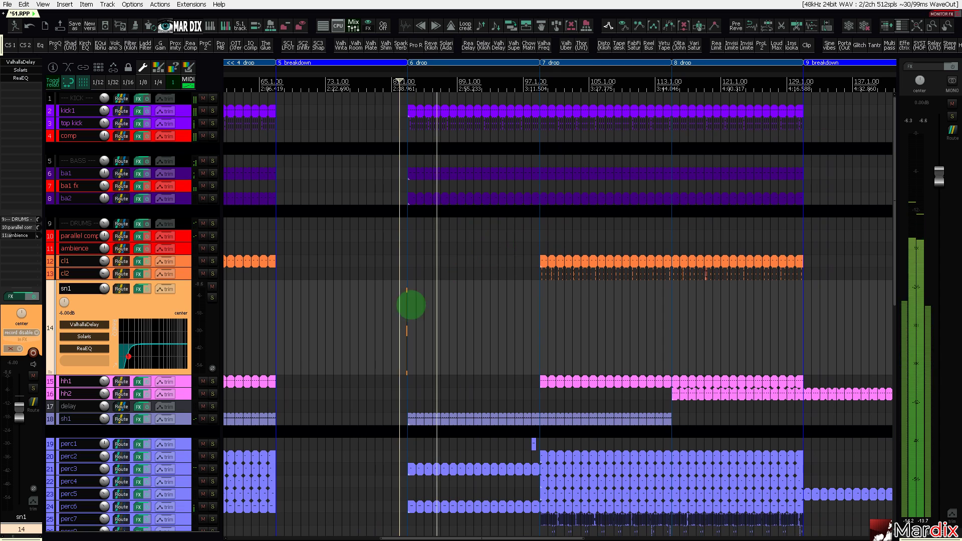
pyautogui.moveTo(391, 307); pyautogui.dragTo(737, 312)
pyautogui.scroll(5, 697, 311)
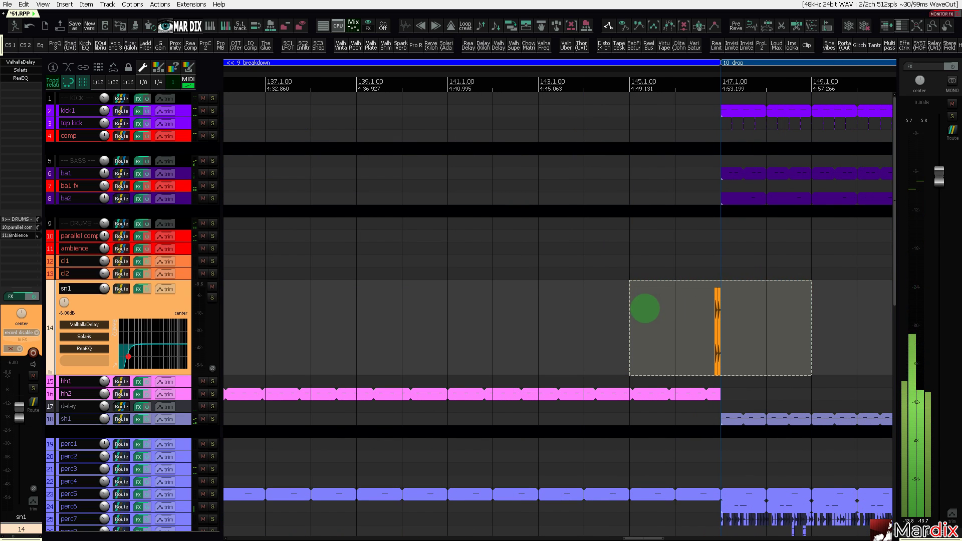
pyautogui.click(595, 311)
pyautogui.scroll(-4, 595, 315)
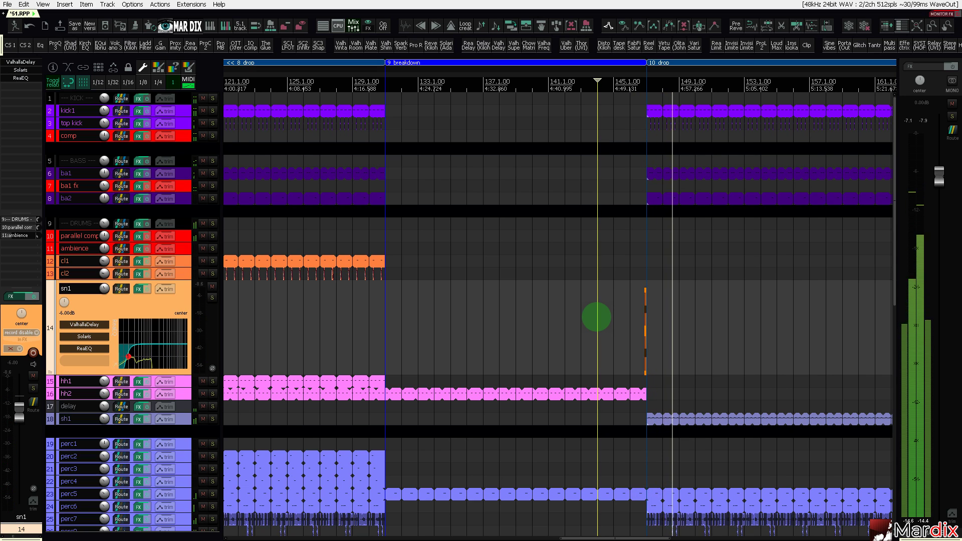
# Move the two copied snare hits before drop 10 to 146.4.00 and 146.4.50, and play the transition.
pyautogui.scroll(6, 635, 305)
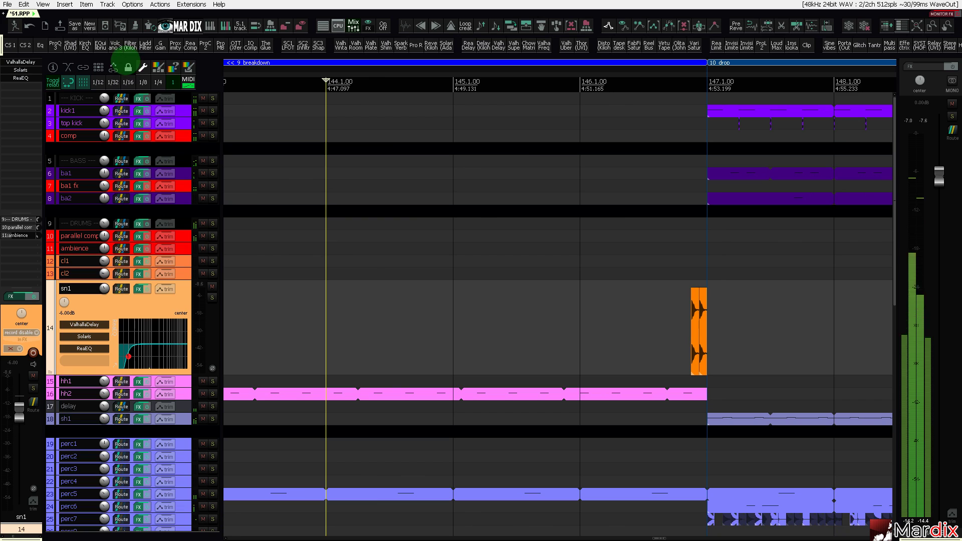
pyautogui.scroll(3, 714, 264)
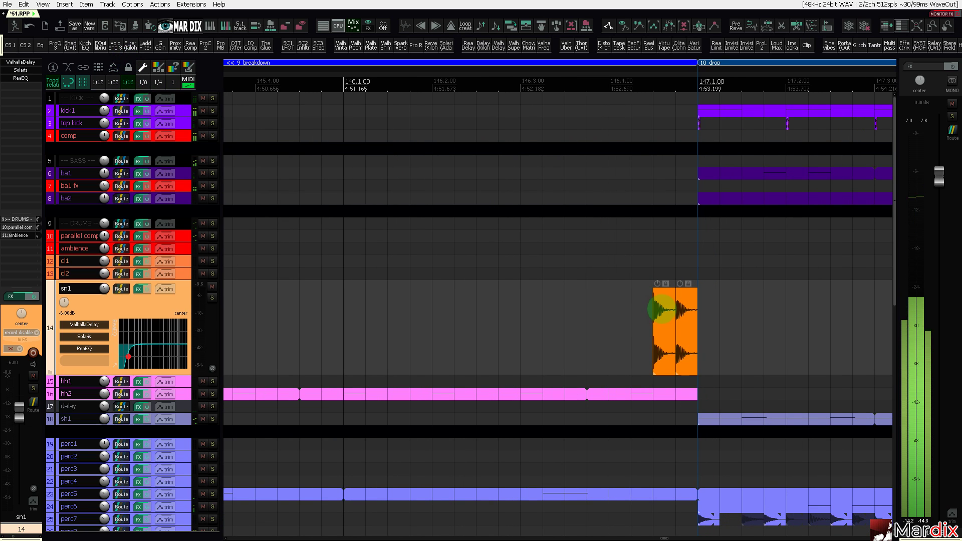
pyautogui.moveTo(661, 308); pyautogui.dragTo(610, 321)
pyautogui.click(401, 311)
pyautogui.moveTo(683, 320); pyautogui.dragTo(664, 316)
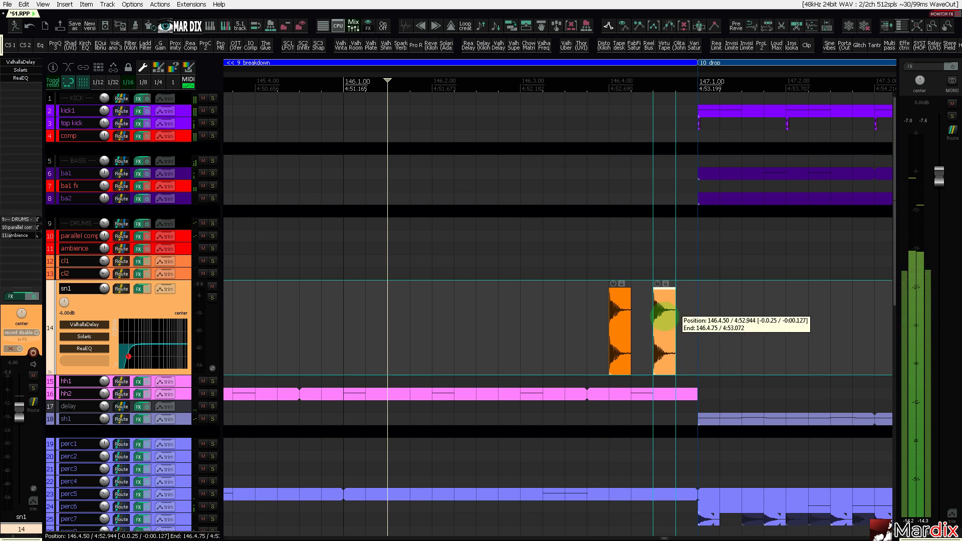
pyautogui.click(522, 318)
pyautogui.press('space')
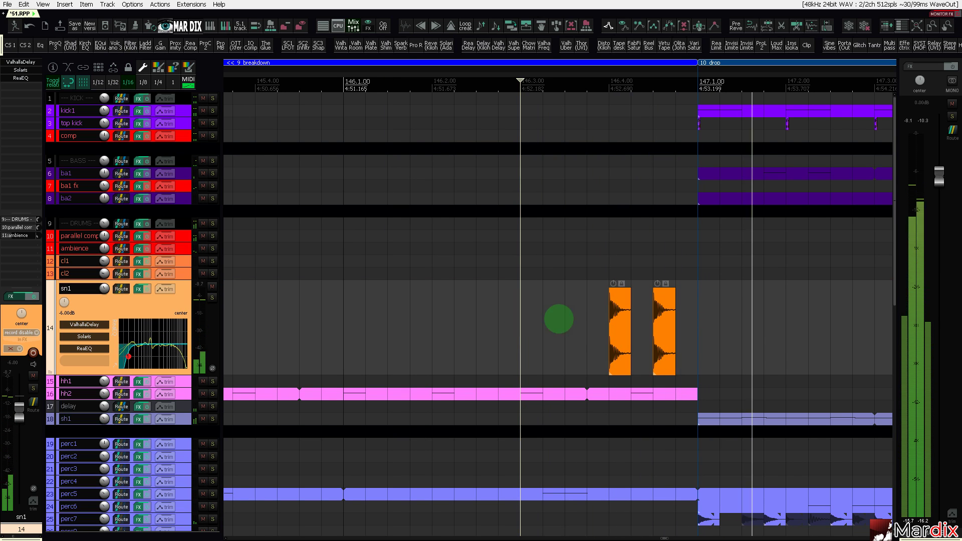
# Replay the transition from breakdown 9 into drop 10 to judge the repositioned snare hits.
pyautogui.scroll(-5, 601, 311)
pyautogui.moveTo(613, 77); pyautogui.dragTo(557, 74)
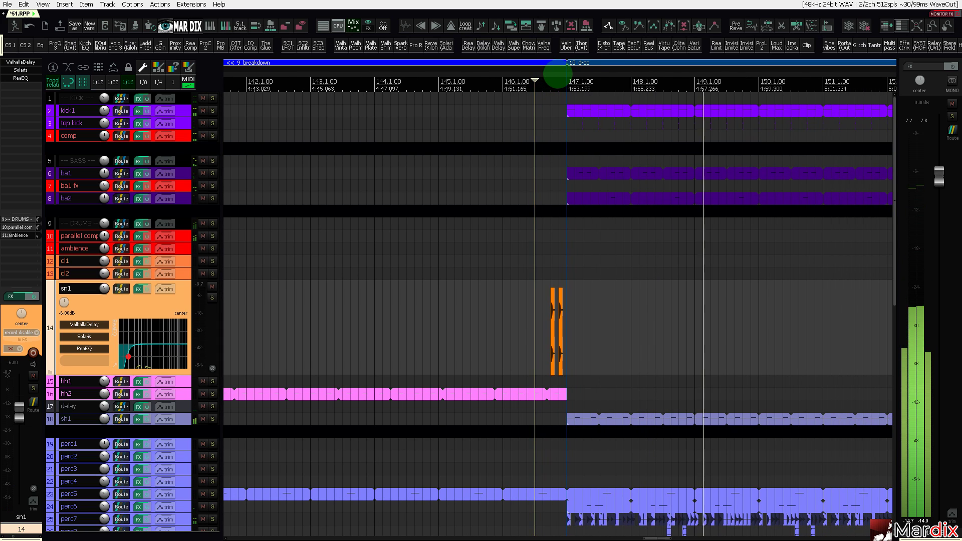
pyautogui.click(523, 298)
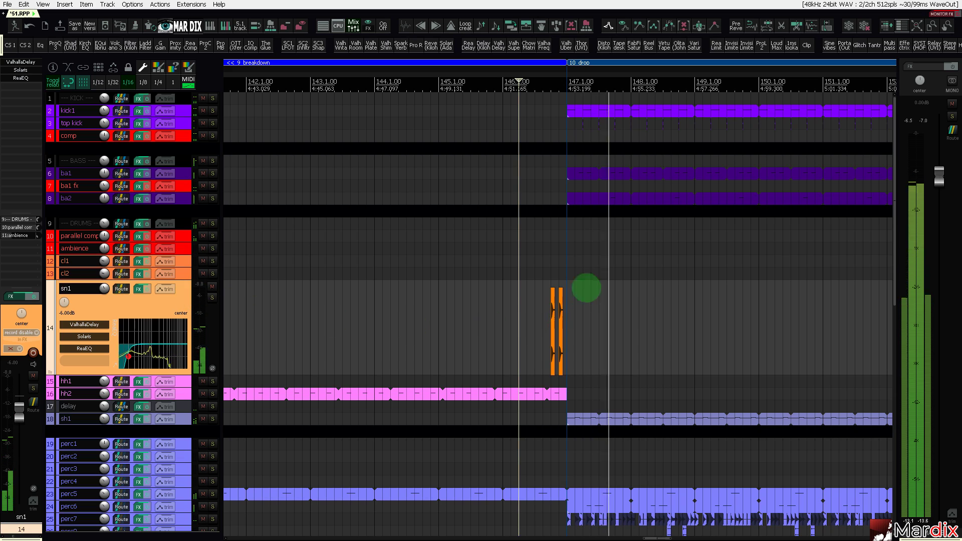
pyautogui.hscroll(2, 644, 62)
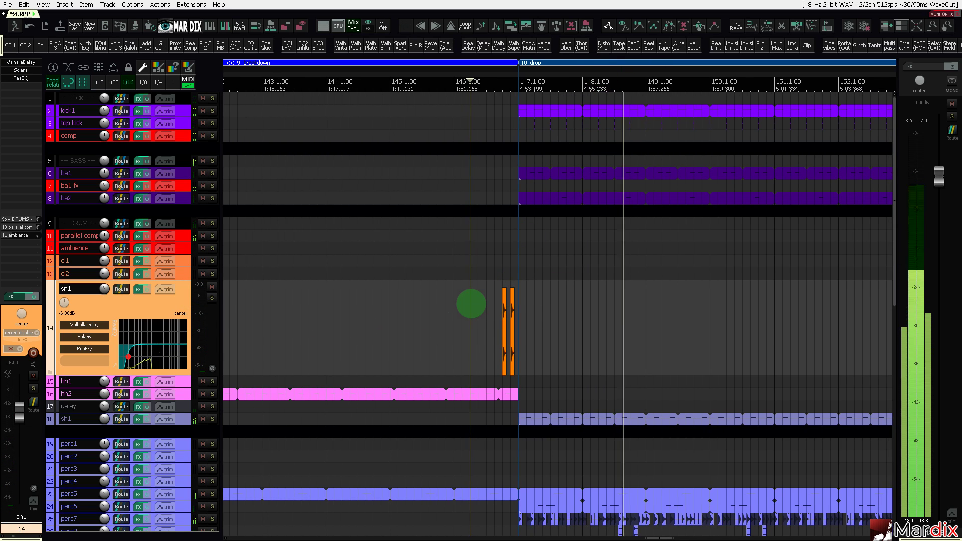
pyautogui.click(471, 303)
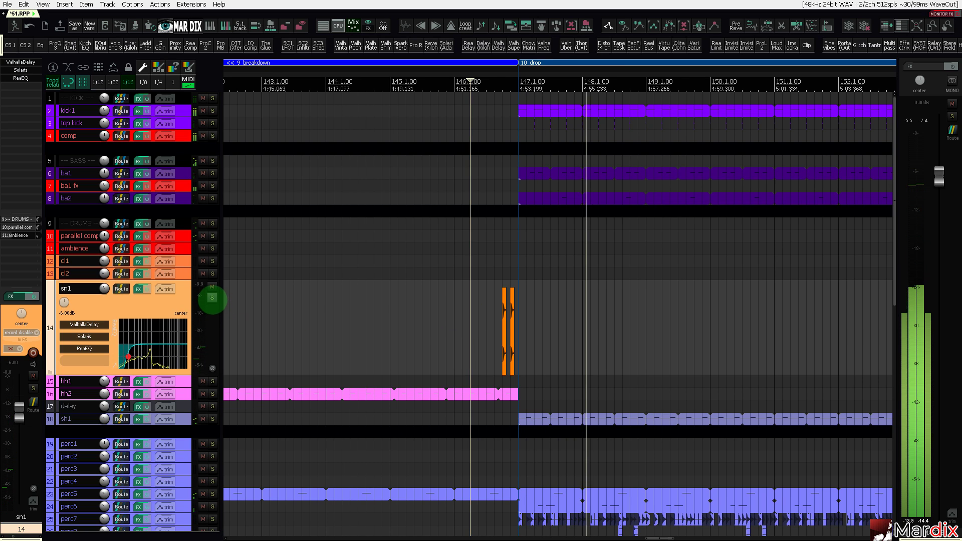
# Solo and audition sn1, and render its hits with effects to a new stem track from 146.4.00 to 147.3.00.
pyautogui.click(212, 298)
pyautogui.click(492, 328)
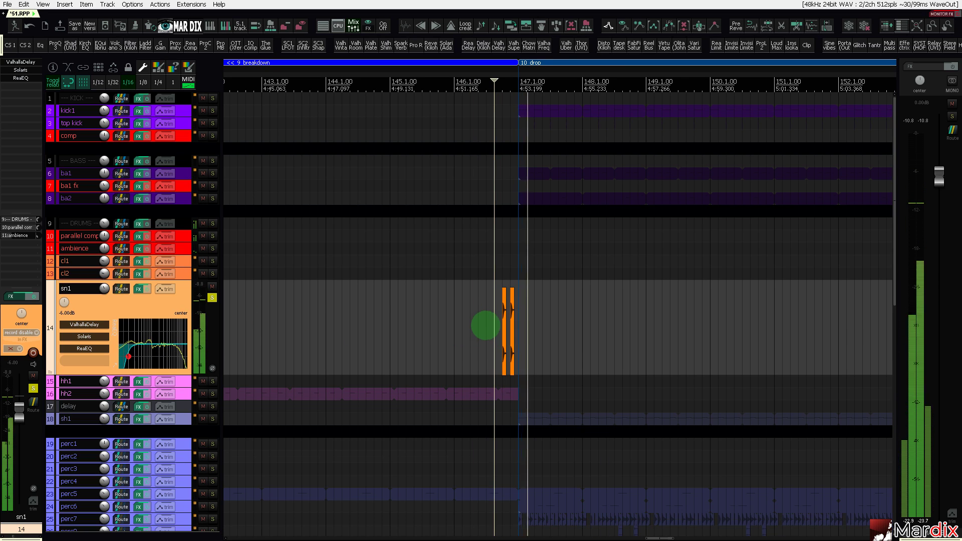
pyautogui.press('space')
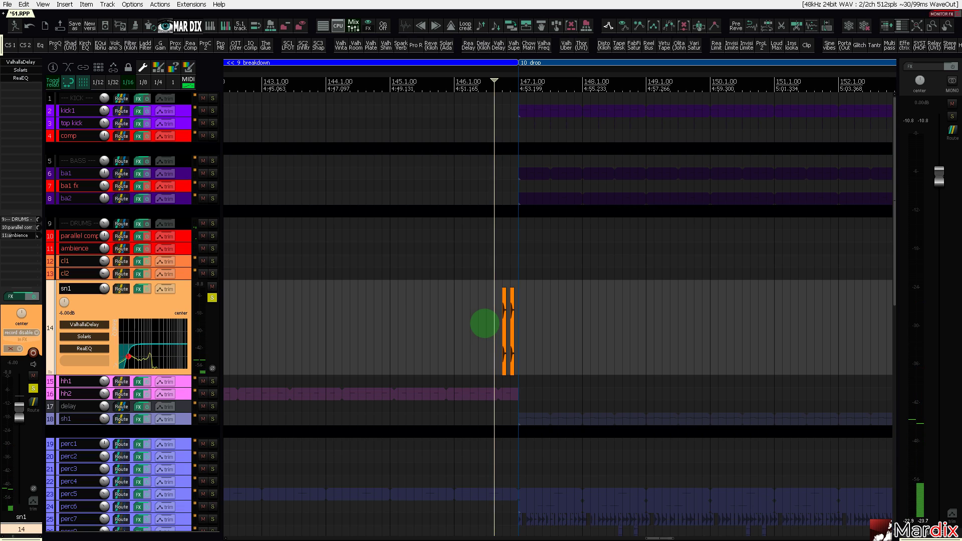
pyautogui.press('F11')
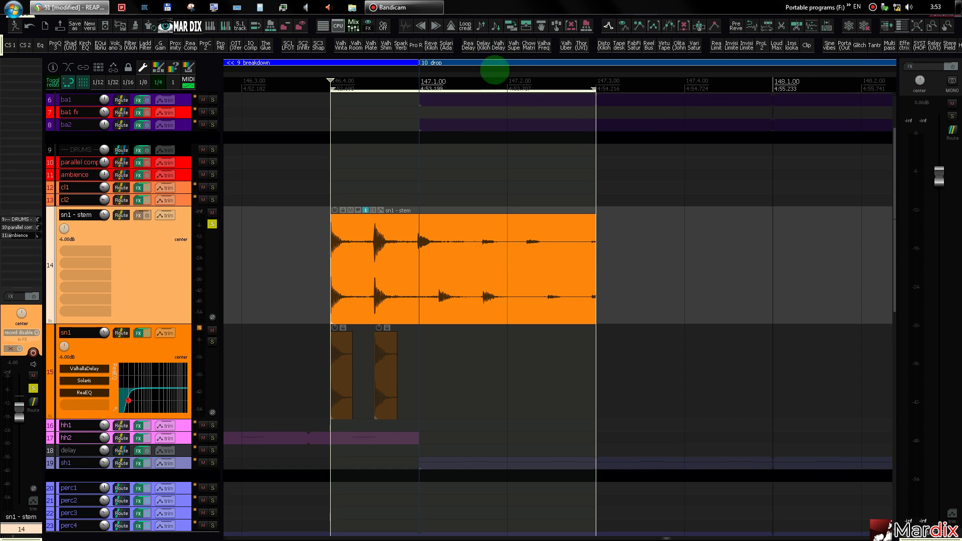
# Clear the time selection and move the rendered snare stem to 147.2.00 inside drop 10.
pyautogui.moveTo(478, 75); pyautogui.dragTo(562, 150)
pyautogui.click(532, 250)
pyautogui.press('Escape')
pyautogui.click(567, 246)
pyautogui.scroll(-2, 561, 237)
pyautogui.moveTo(547, 242); pyautogui.dragTo(543, 277)
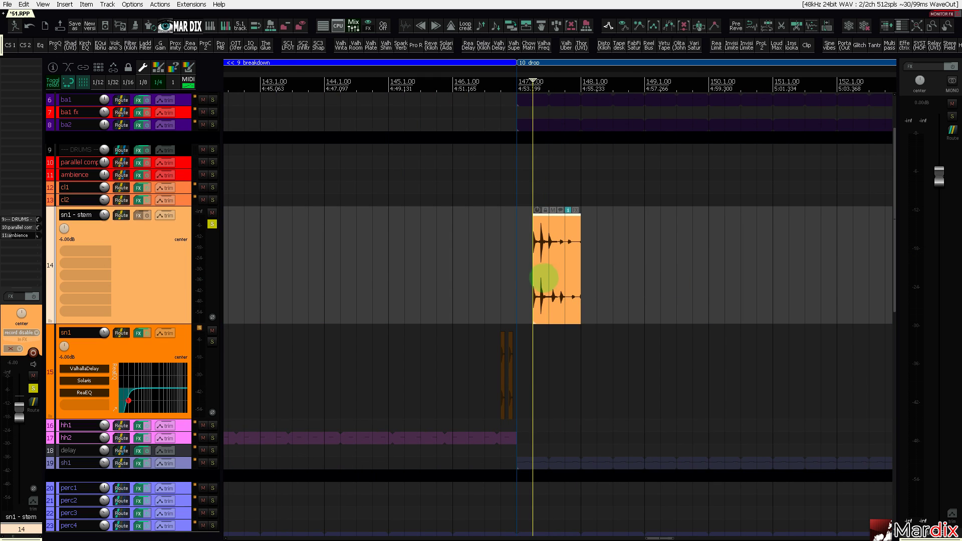
# Turn off solo on the stem track and play the full mix from just before drop 10.
pyautogui.click(212, 224)
pyautogui.click(504, 247)
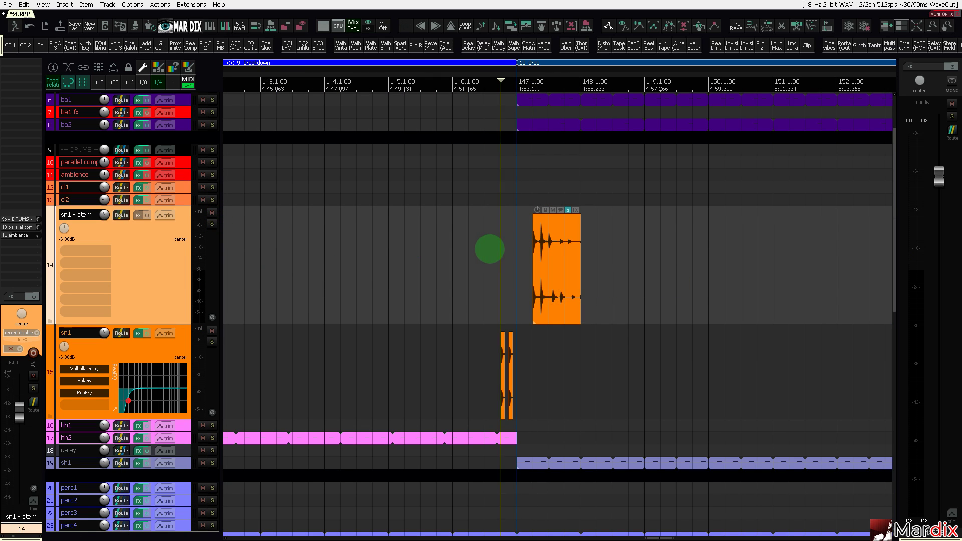
pyautogui.press('space')
# Trim the snare stem to its two-beat delay tail at 147.1.00, copy it to 147.3.00 and replay the transition.
pyautogui.scroll(4, 543, 258)
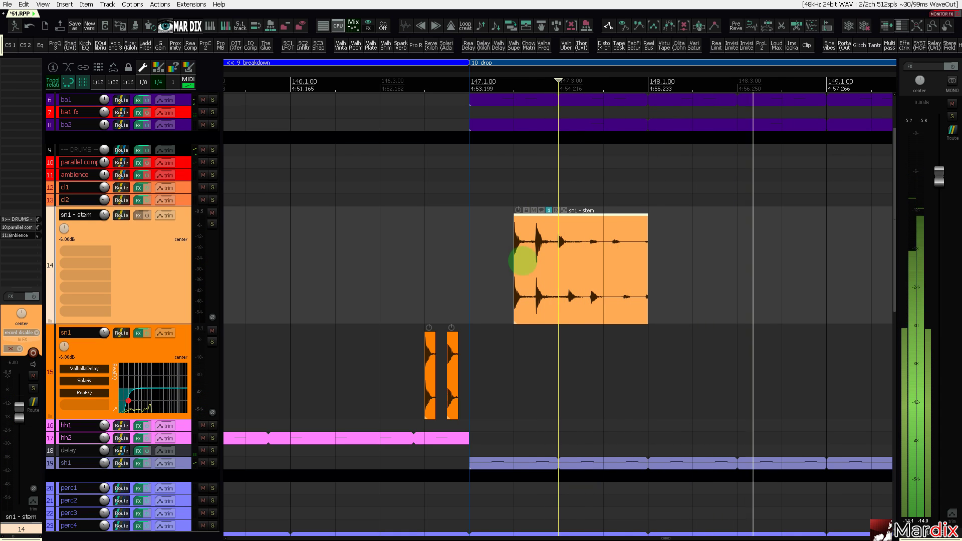
pyautogui.moveTo(516, 262); pyautogui.dragTo(584, 270)
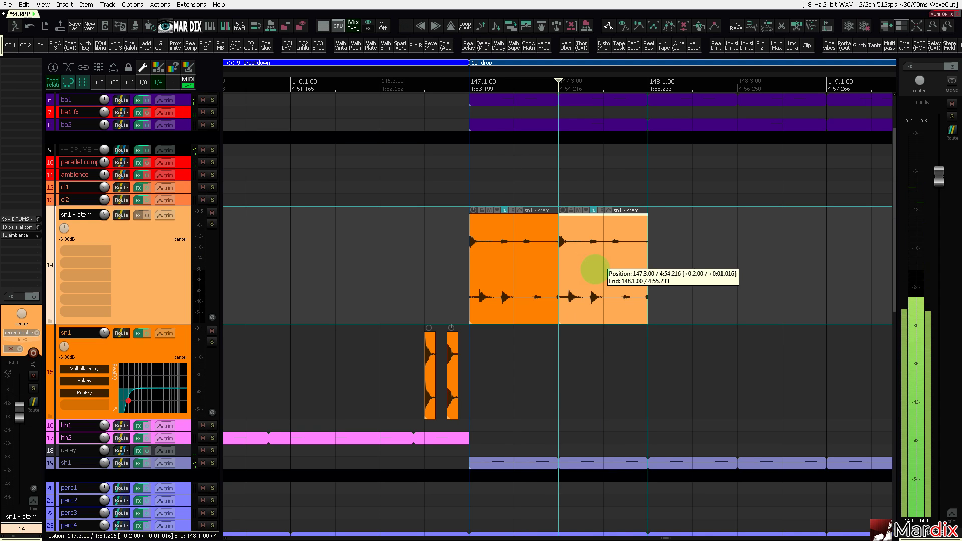
pyautogui.click(441, 255)
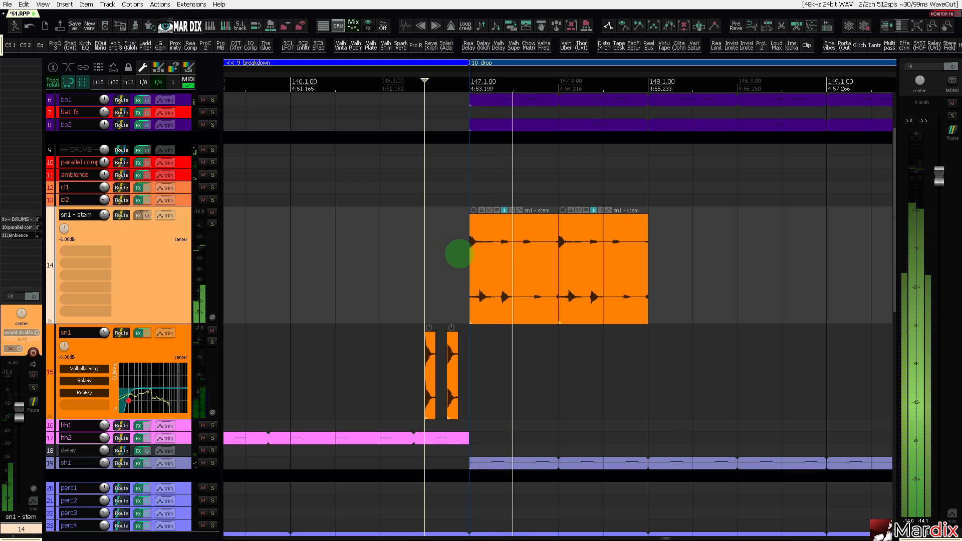
# Copy both delay-tail items to 148.1.00 and undo the accidental trim of the first item's end.
pyautogui.click(516, 258)
pyautogui.keyDown('ctrl'); pyautogui.click(586, 261); pyautogui.keyUp('ctrl')
pyautogui.moveTo(536, 264); pyautogui.dragTo(761, 262)
pyautogui.click(761, 263)
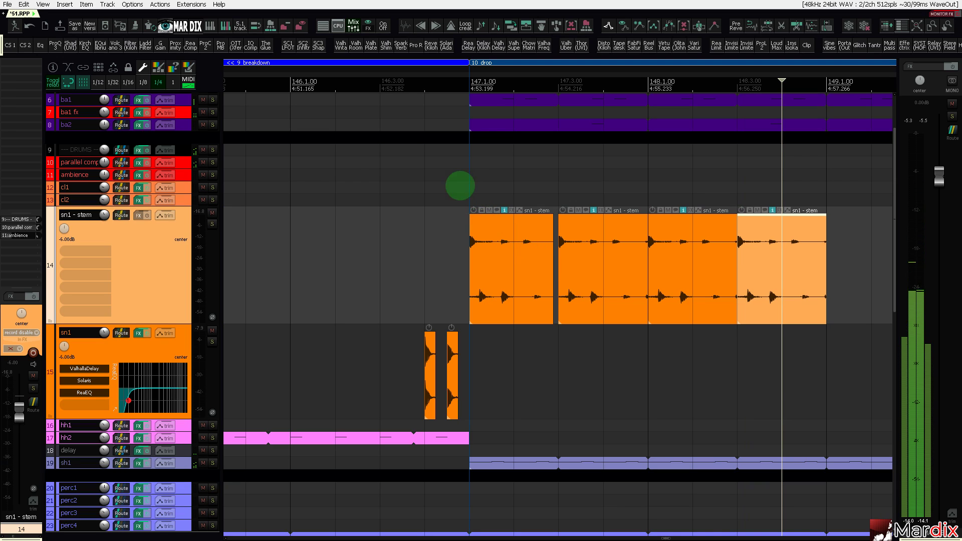
pyautogui.click(31, 29)
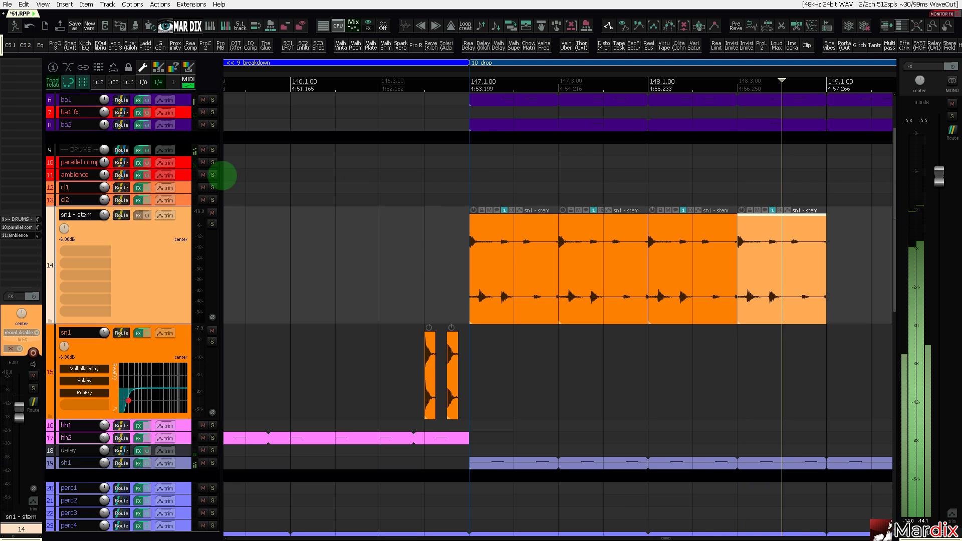
# Select the four delay-tail items on the stem track and copy them to 149.1.00.
pyautogui.scroll(-3, 399, 262)
pyautogui.moveTo(403, 262); pyautogui.dragTo(630, 285)
pyautogui.moveTo(464, 266); pyautogui.dragTo(644, 278)
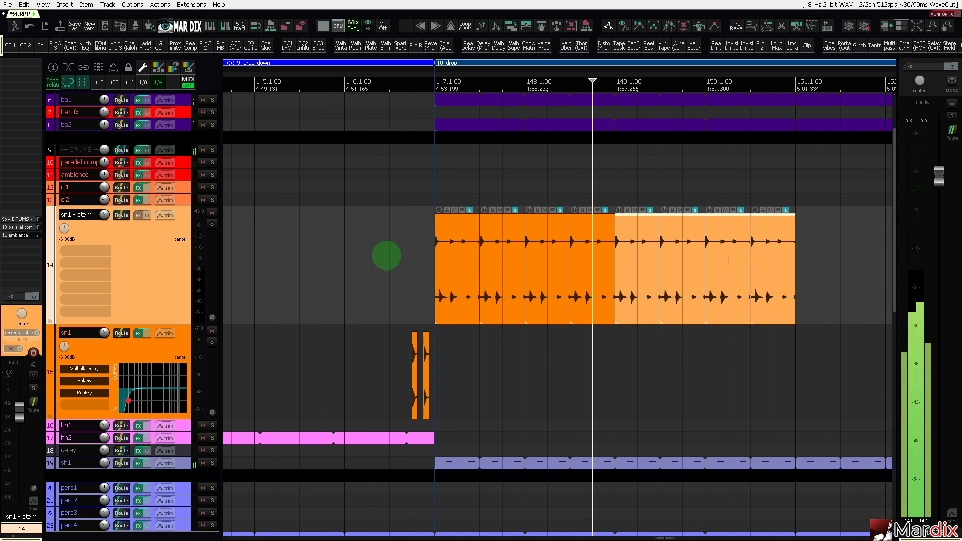
# Play the mix from just before drop 10 to check the copied delay-tail items in the transition.
pyautogui.click(408, 258)
pyautogui.press('space')
pyautogui.scroll(-4, 434, 264)
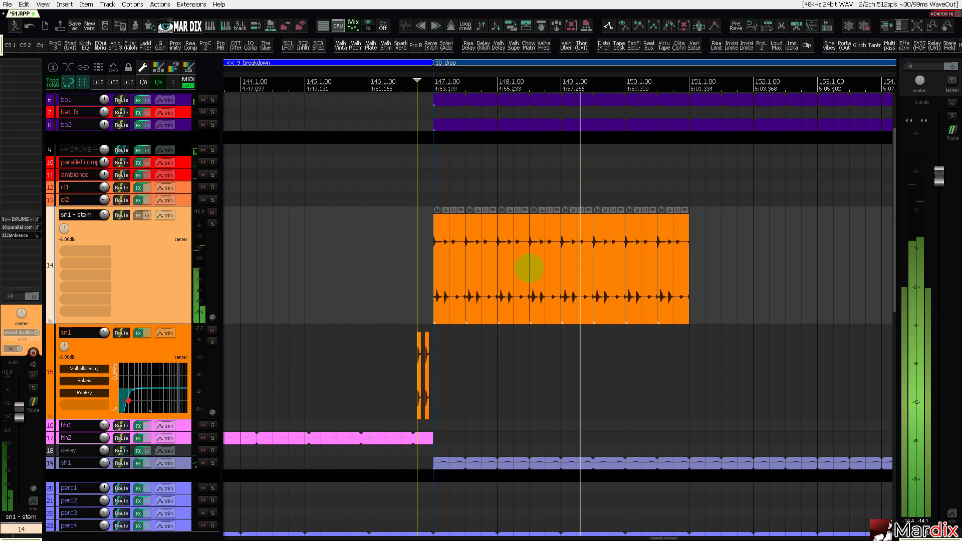
pyautogui.scroll(4, 434, 270)
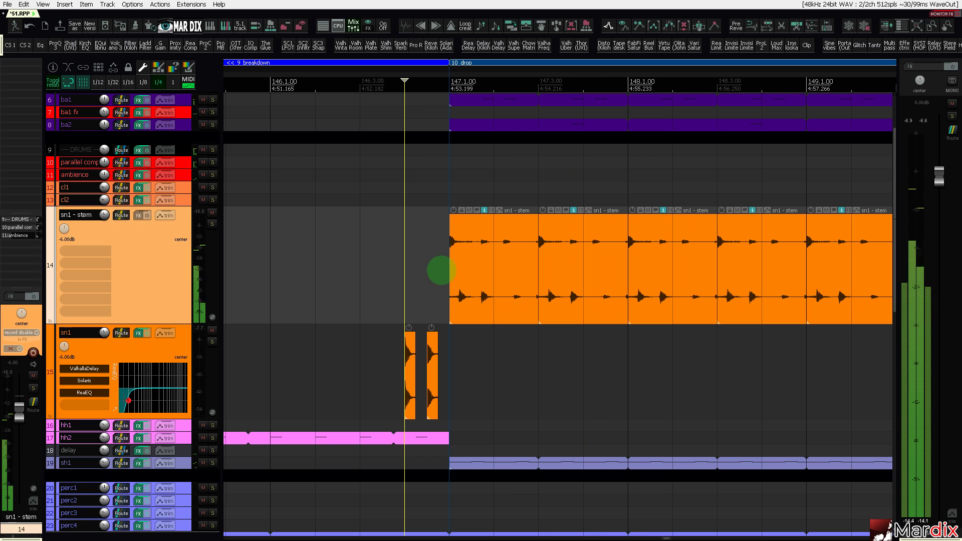
# Delete the surplus delay-tail items on the stem track and place one two-beat item at 155.1.00.
pyautogui.scroll(-4, 494, 272)
pyautogui.moveTo(786, 272); pyautogui.dragTo(524, 274)
pyautogui.press('Delete')
pyautogui.moveTo(494, 274); pyautogui.dragTo(595, 266)
pyautogui.scroll(-1, 855, 268)
pyautogui.scroll(4, 594, 266)
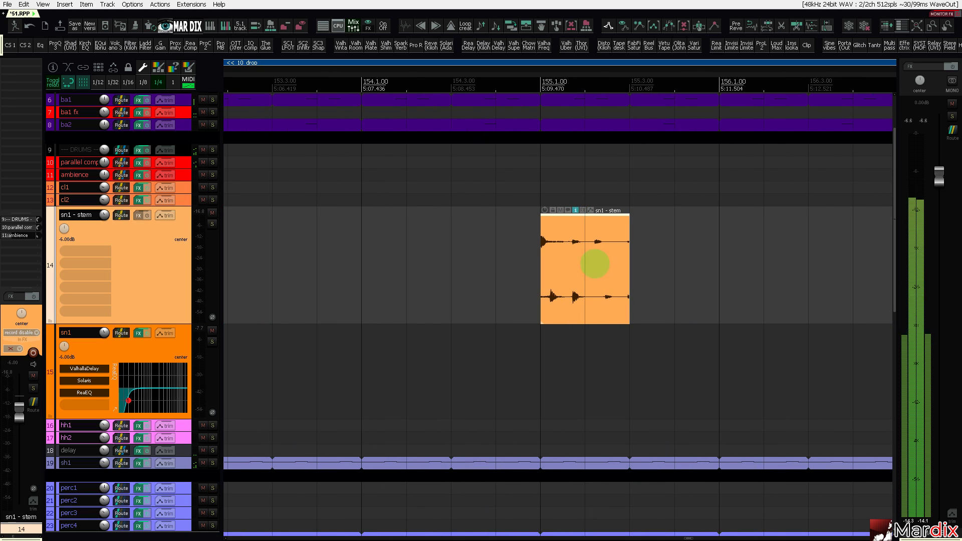
pyautogui.scroll(2, 587, 263)
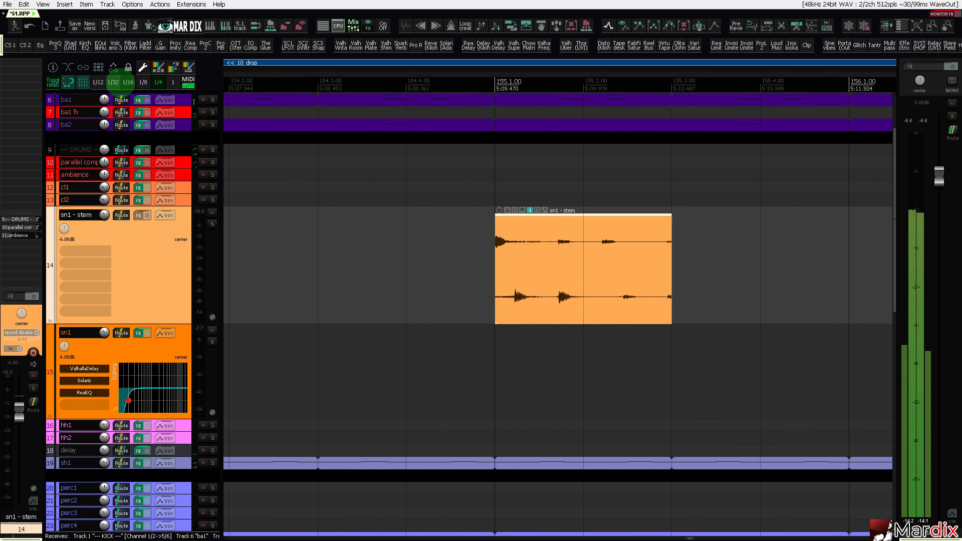
# Set the grid to 1/16, trim the item at 155.1.00 to three sixteenths and play from just before it.
pyautogui.click(128, 82)
pyautogui.moveTo(668, 260); pyautogui.dragTo(551, 259)
pyautogui.click(539, 259)
pyautogui.click(454, 259)
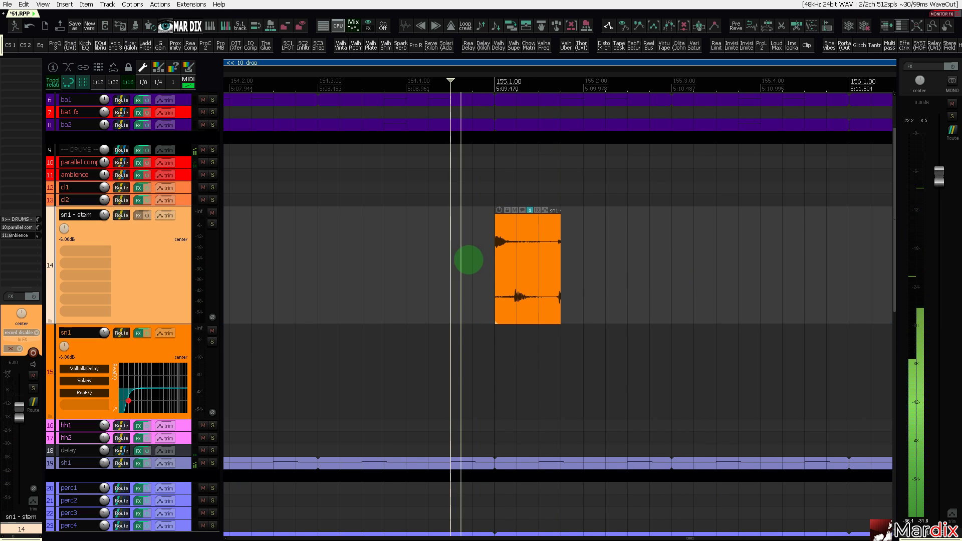
# Copy the three-sixteenth stem item directly after itself, slip the audio inside both items and listen to the pair.
pyautogui.click(473, 259)
pyautogui.moveTo(521, 259); pyautogui.dragTo(579, 262)
pyautogui.click(437, 261)
pyautogui.click(416, 267)
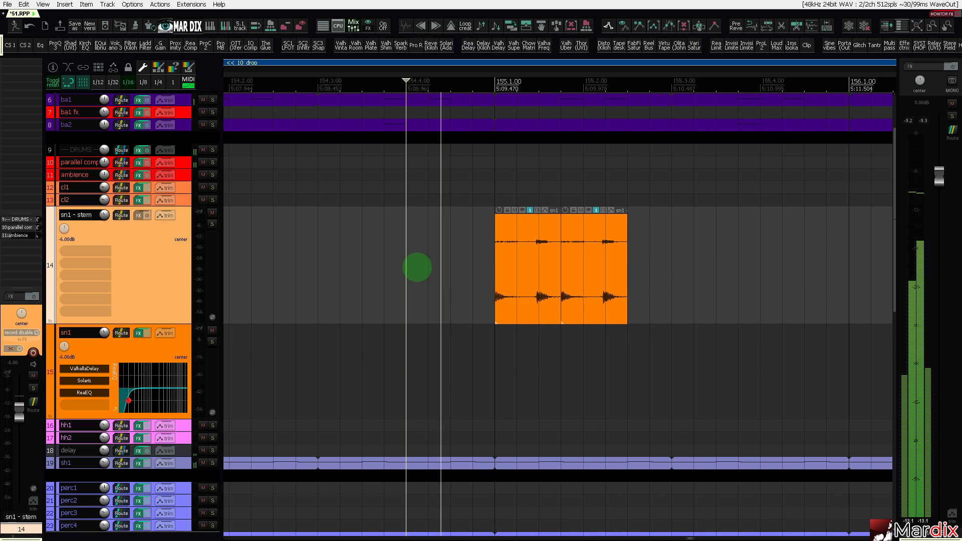
pyautogui.click(540, 268)
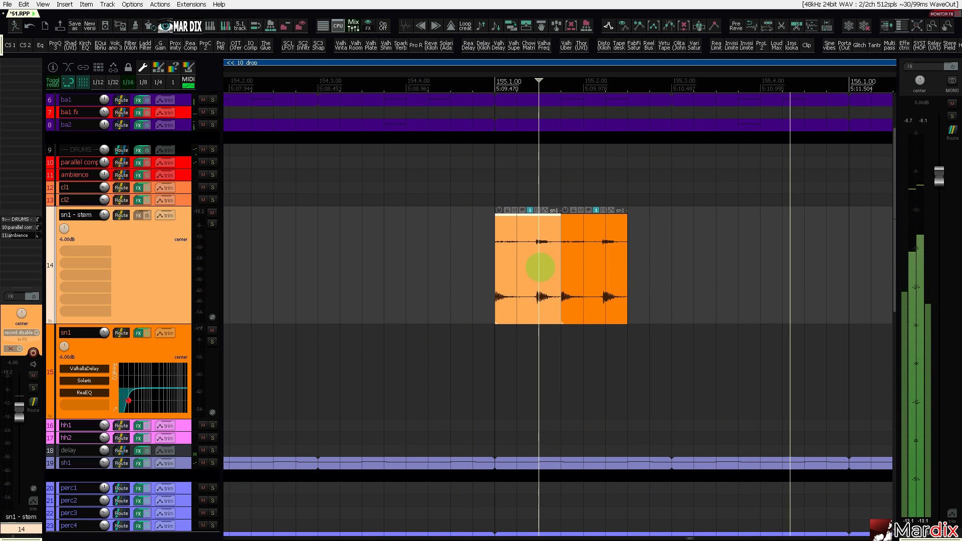
pyautogui.keyDown('ctrl'); pyautogui.click(587, 267); pyautogui.keyUp('ctrl')
pyautogui.moveTo(545, 268); pyautogui.dragTo(524, 270)
pyautogui.click(367, 272)
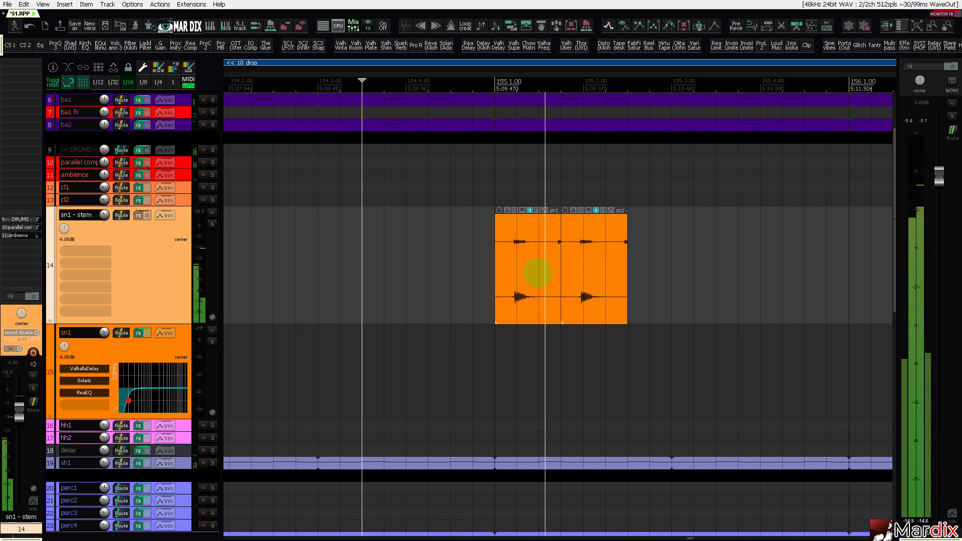
# Copy the pair of short stem items directly behind itself and play the resulting four-item pattern.
pyautogui.click(605, 269)
pyautogui.keyDown('ctrl'); pyautogui.click(538, 269); pyautogui.keyUp('ctrl')
pyautogui.moveTo(537, 269); pyautogui.dragTo(674, 273)
pyautogui.click(413, 272)
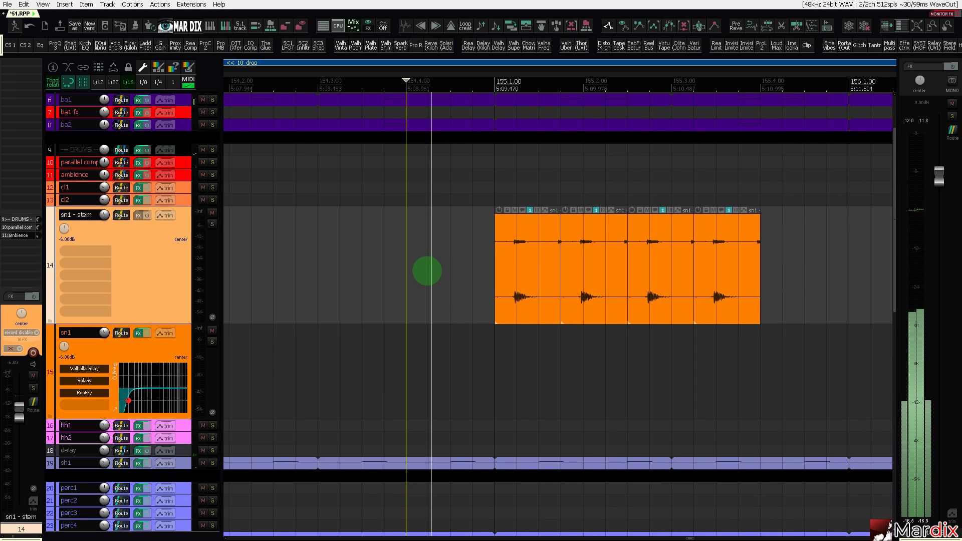
# Select all four short stem items, slip their audio to different delay echoes and play the pattern.
pyautogui.moveTo(462, 269); pyautogui.dragTo(716, 276)
pyautogui.click(450, 88)
pyautogui.moveTo(631, 76); pyautogui.dragTo(514, 76)
pyautogui.moveTo(592, 245); pyautogui.dragTo(574, 245)
pyautogui.press('space')
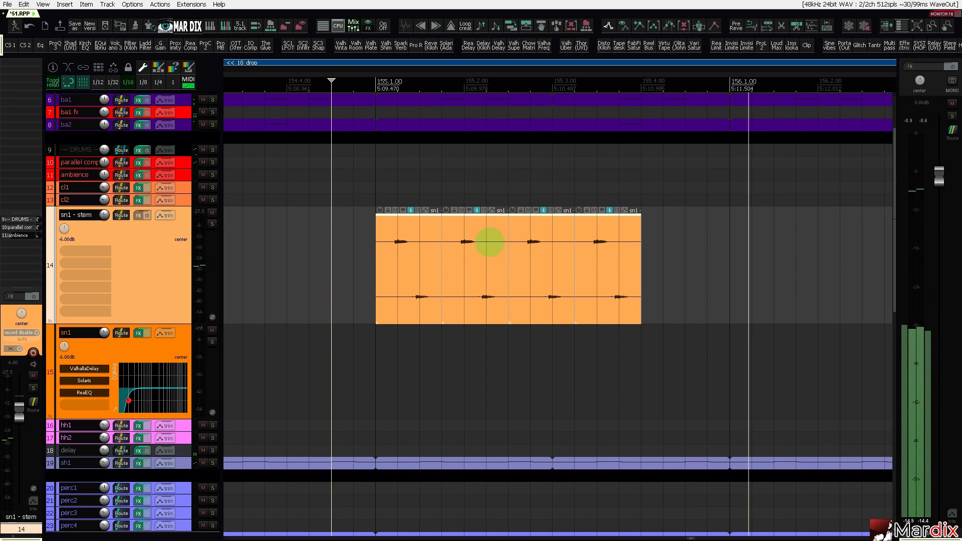
# Copy the four-item pattern after itself, then copy all eight items so the pattern runs from 155.1.00 to 158.1.00.
pyautogui.moveTo(419, 243); pyautogui.dragTo(688, 249)
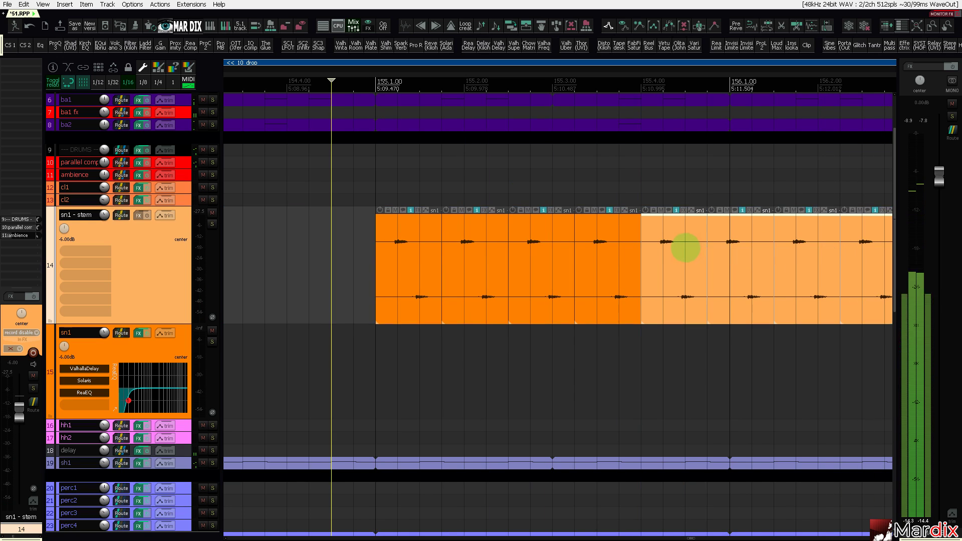
pyautogui.scroll(-3, 687, 249)
pyautogui.moveTo(670, 75); pyautogui.dragTo(560, 78)
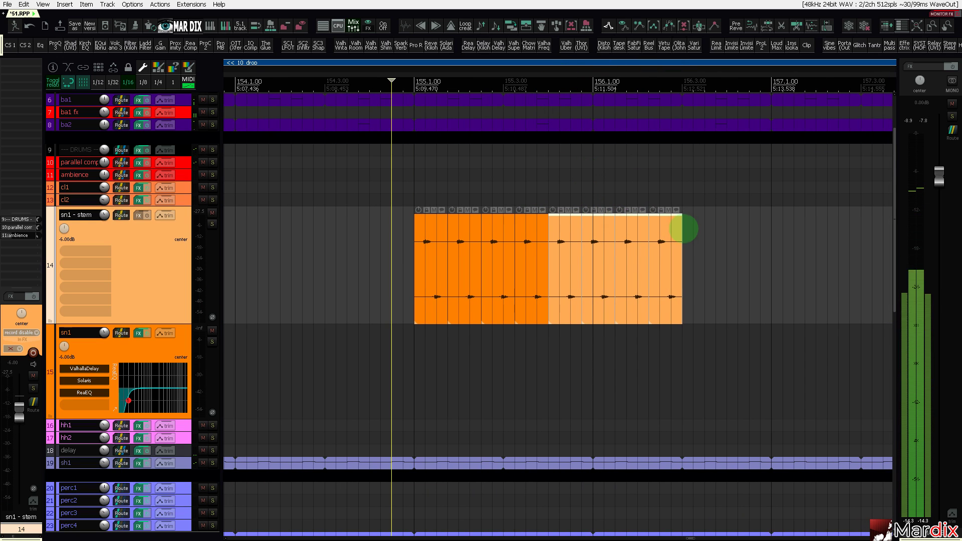
pyautogui.keyDown('ctrl'); pyautogui.click(414, 269); pyautogui.keyUp('ctrl')
pyautogui.moveTo(426, 270); pyautogui.dragTo(693, 273)
pyautogui.scroll(-6, 677, 258)
pyautogui.click(592, 84)
pyautogui.scroll(4, 565, 190)
pyautogui.scroll(-3, 564, 201)
# Slip the audio inside all selected pattern items until a loud snare hit falls at each item's start.
pyautogui.moveTo(486, 243); pyautogui.dragTo(753, 285)
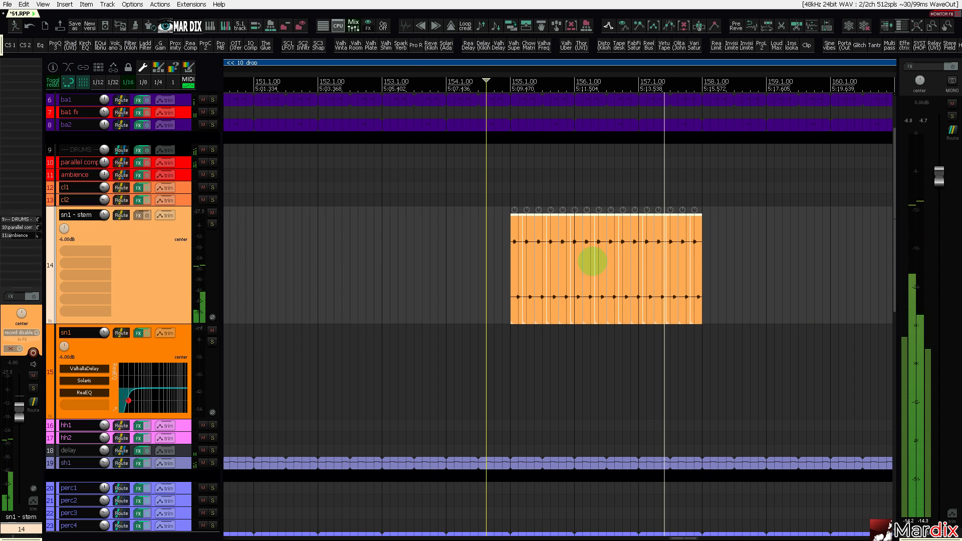
pyautogui.scroll(10, 592, 261)
pyautogui.moveTo(587, 256); pyautogui.dragTo(499, 263)
pyautogui.scroll(-6, 502, 262)
pyautogui.press('space')
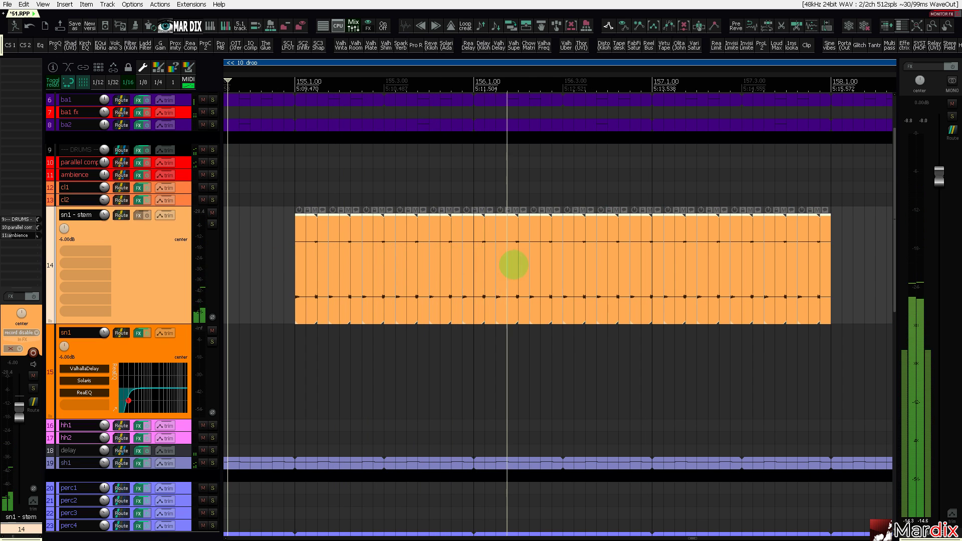
pyautogui.scroll(6, 508, 264)
pyautogui.moveTo(550, 260); pyautogui.dragTo(703, 273)
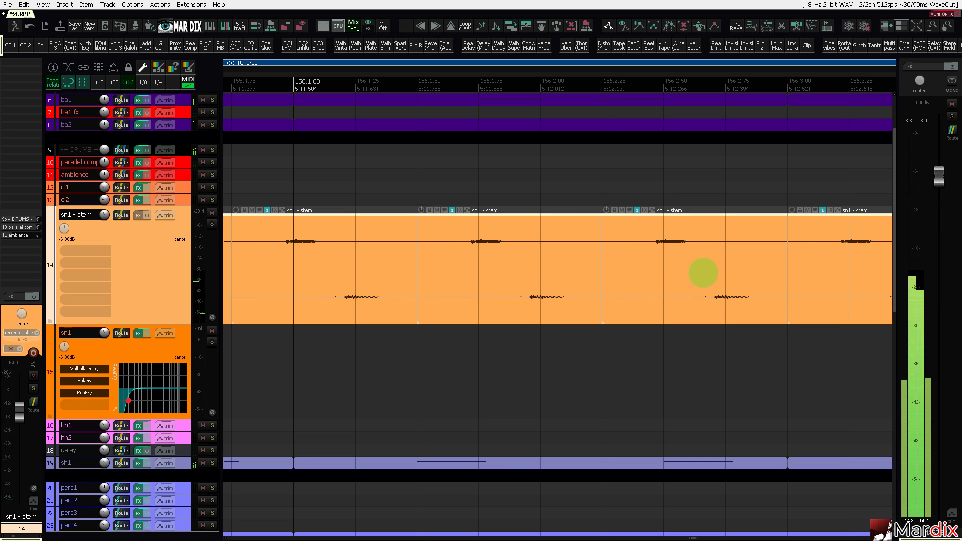
pyautogui.moveTo(511, 266); pyautogui.dragTo(637, 279)
pyautogui.moveTo(523, 271); pyautogui.dragTo(580, 279)
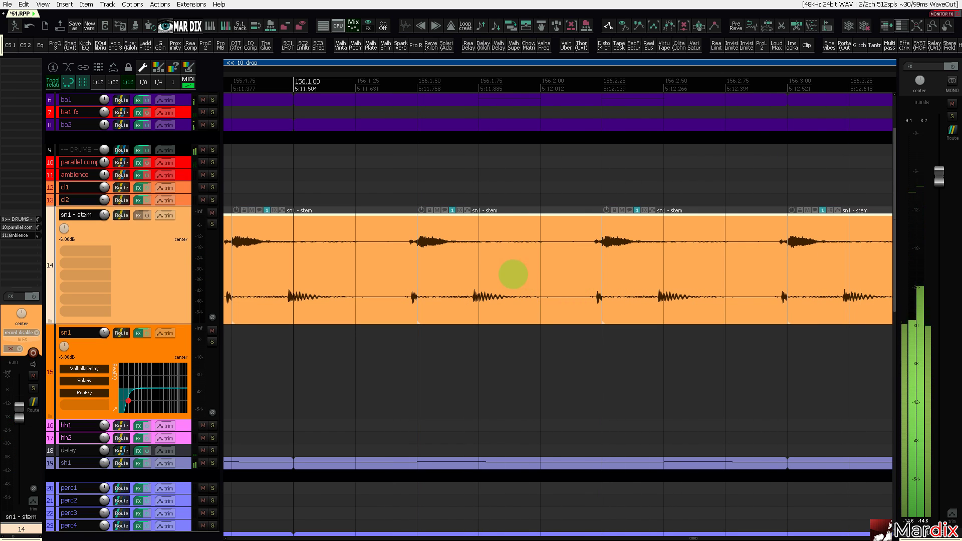
pyautogui.moveTo(516, 284)
pyautogui.mouseDown()
pyautogui.moveTo(516, 275)
pyautogui.moveTo(576, 289)
pyautogui.moveTo(515, 290)
pyautogui.mouseUp()
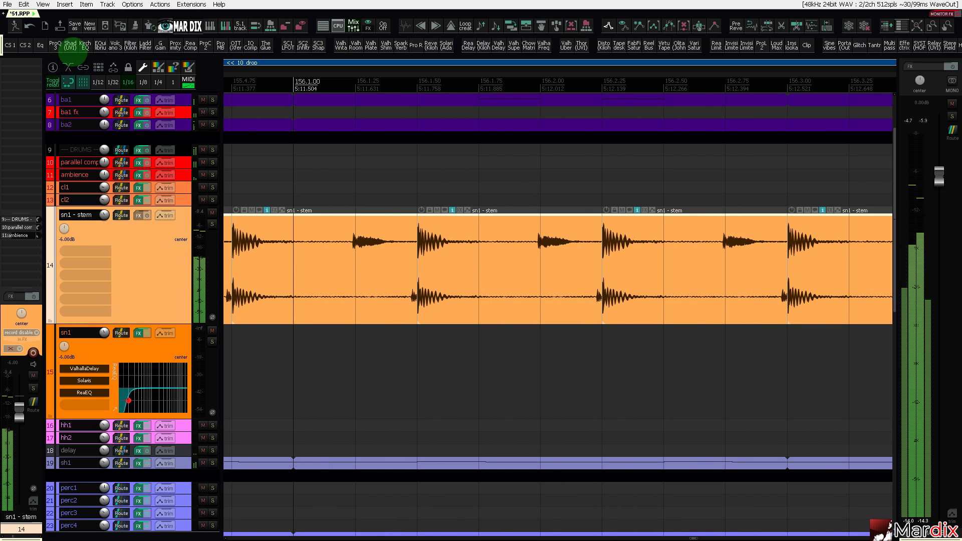
# Add the Shade (UVI) plug-in to the sn1 - stem track, maximize its window and expand the modulator area.
pyautogui.click(70, 45)
pyautogui.moveTo(97, 38); pyautogui.dragTo(349, 141)
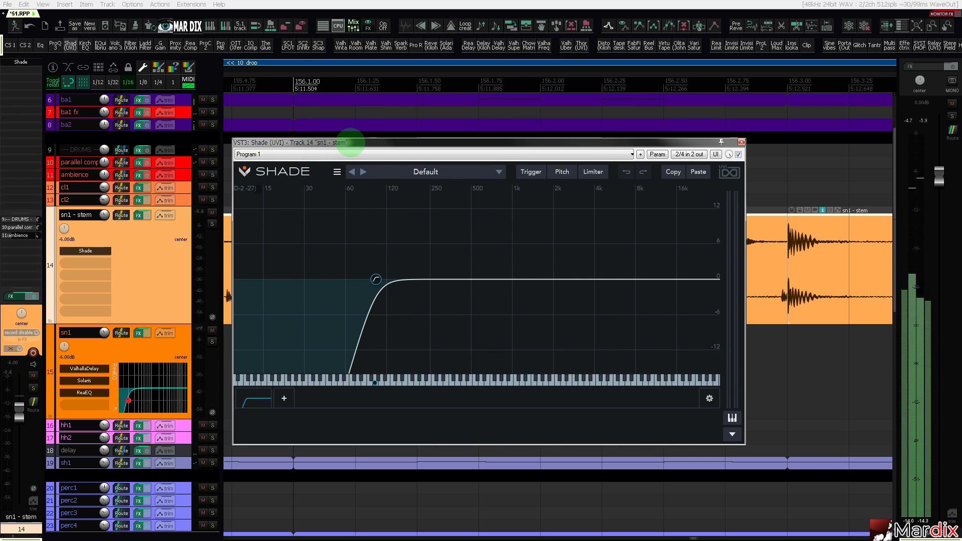
pyautogui.moveTo(498, 142); pyautogui.dragTo(498, 1)
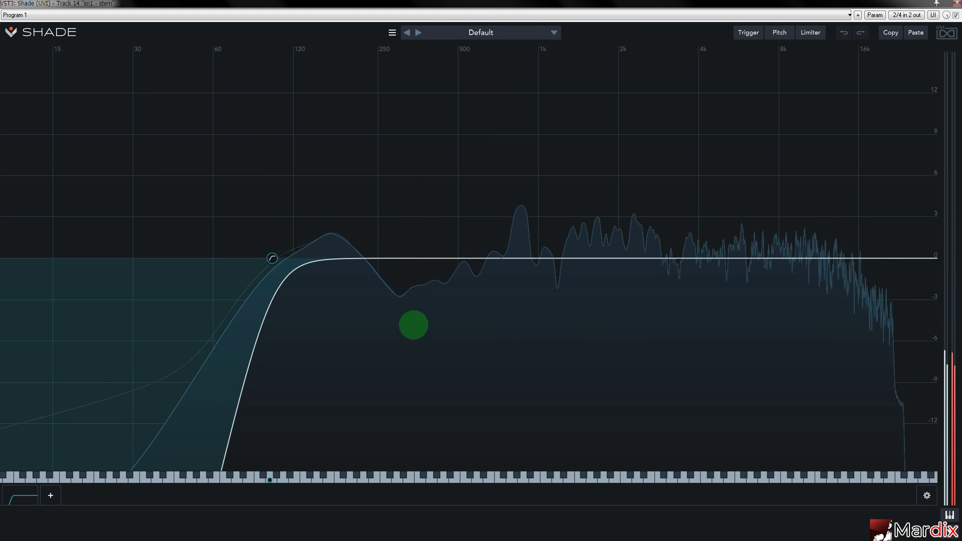
pyautogui.click(950, 530)
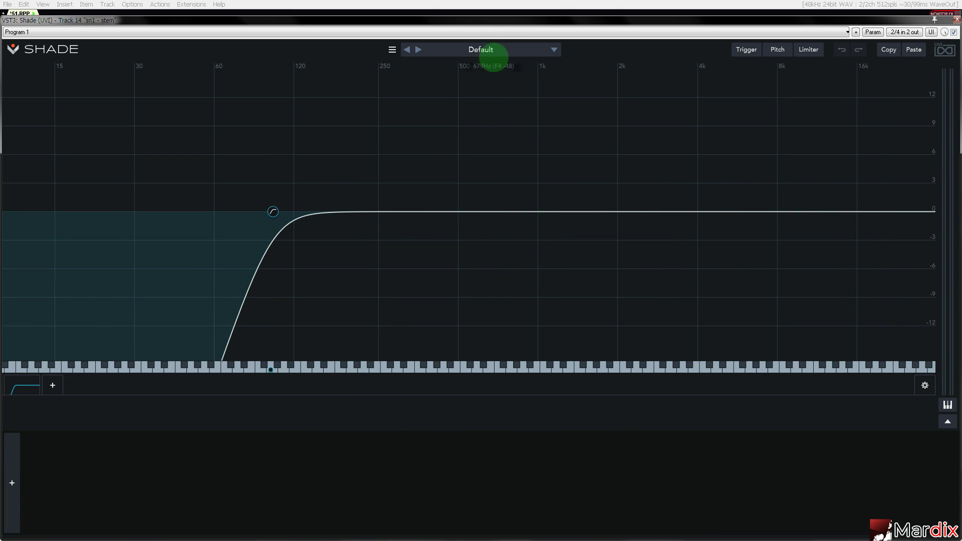
pyautogui.doubleClick(493, 22)
pyautogui.doubleClick(489, 2)
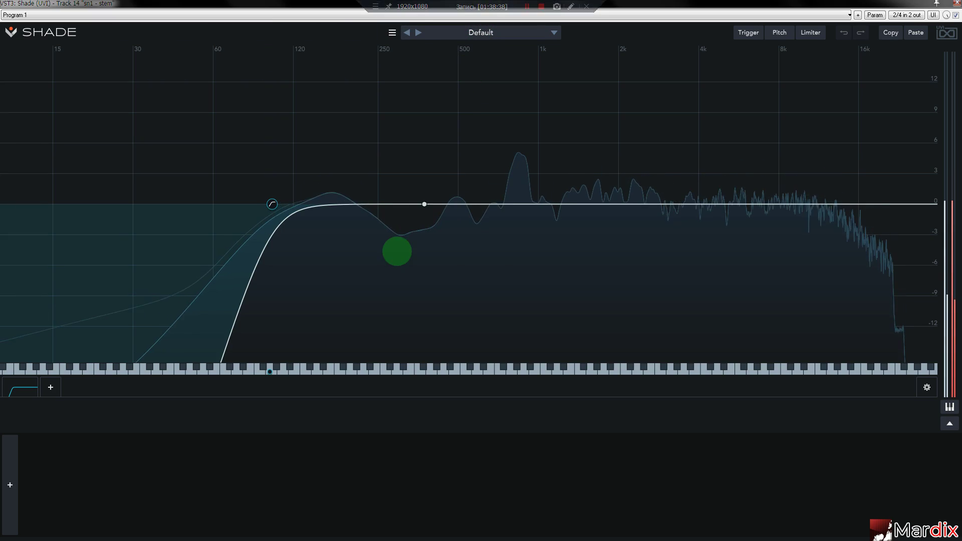
# Add a Figure modulator in Shade and assign its X1 output to the high-pass filter's frequency, set to 132 Hz.
pyautogui.click(13, 460)
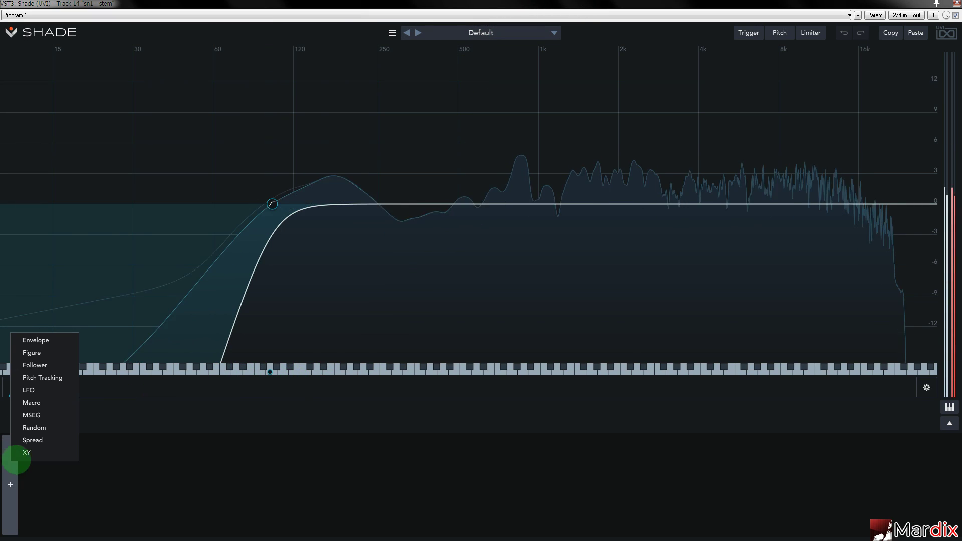
pyautogui.click(50, 353)
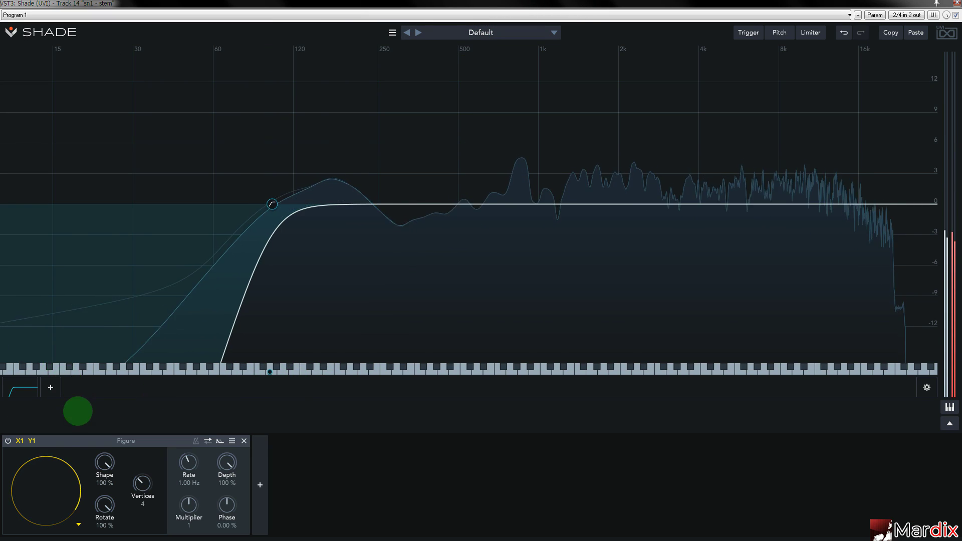
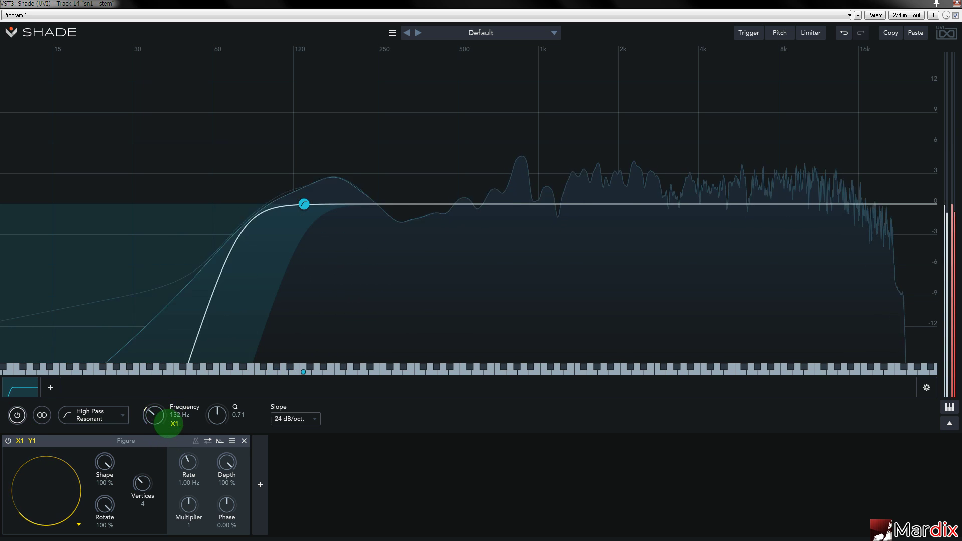
pyautogui.moveTo(181, 371); pyautogui.dragTo(184, 343)
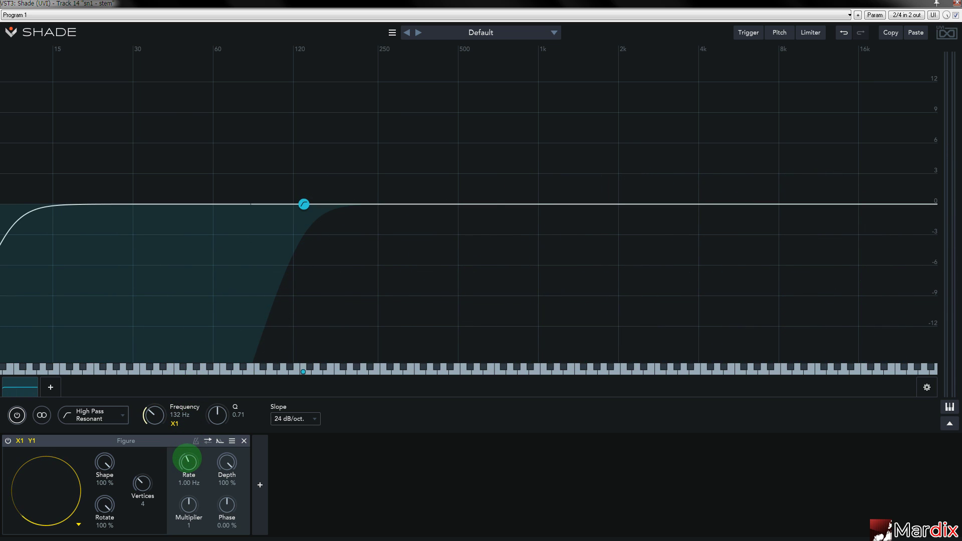
# Sync the Figure modulator to tempo with a rate of 1/1 t and set its shape to 61.4 %.
pyautogui.click(196, 441)
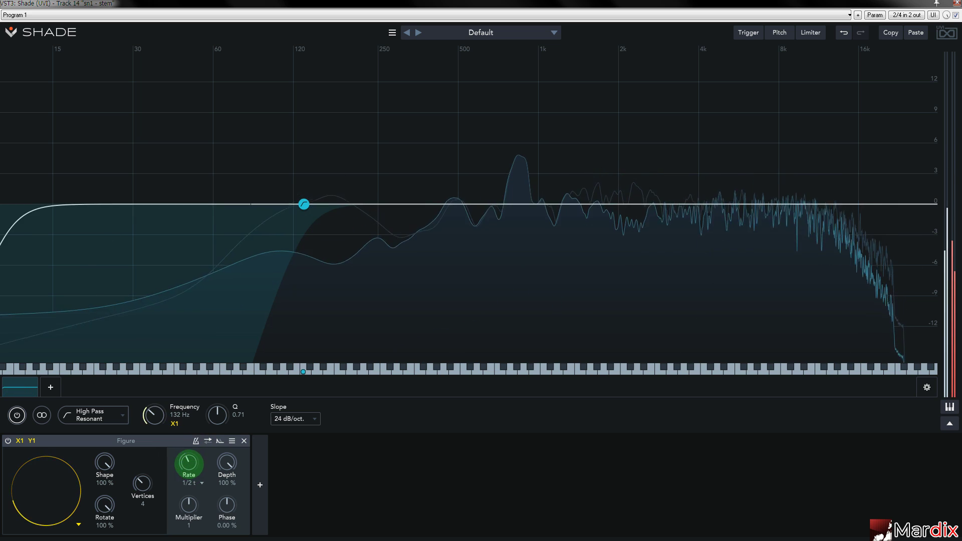
pyautogui.moveTo(189, 467); pyautogui.dragTo(188, 473)
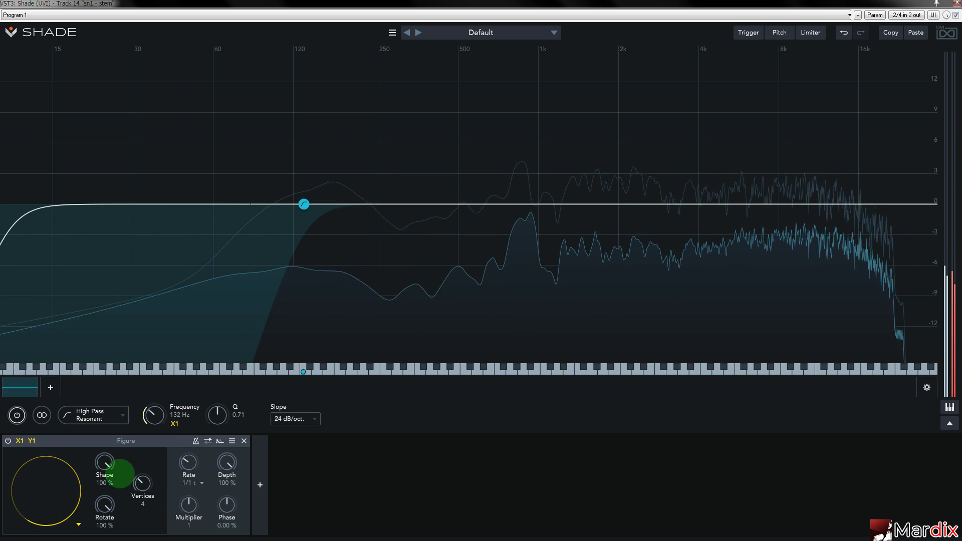
pyautogui.moveTo(109, 486); pyautogui.dragTo(109, 470)
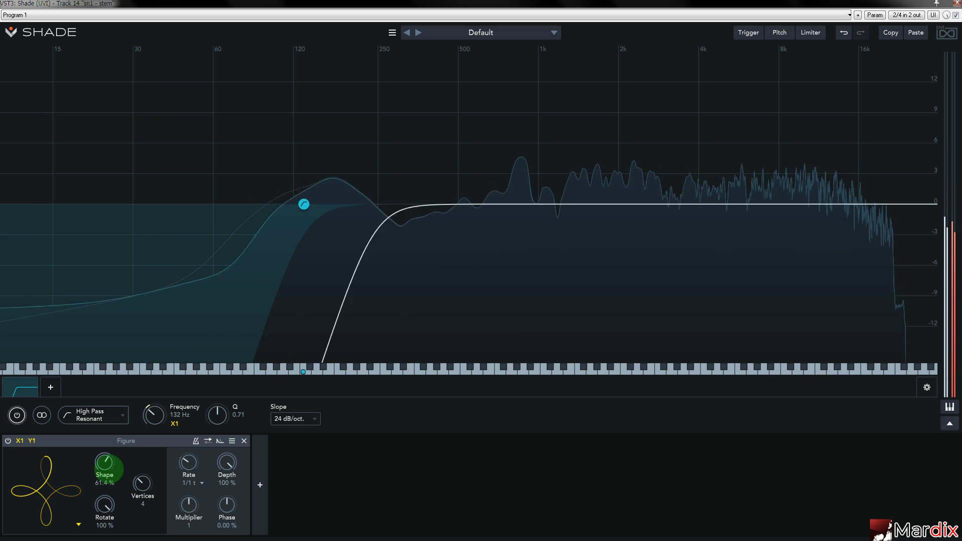
# Change the Shade filter to Band Pass Multi Resonant and set its frequency to 732 Hz.
pyautogui.moveTo(156, 414); pyautogui.dragTo(170, 371)
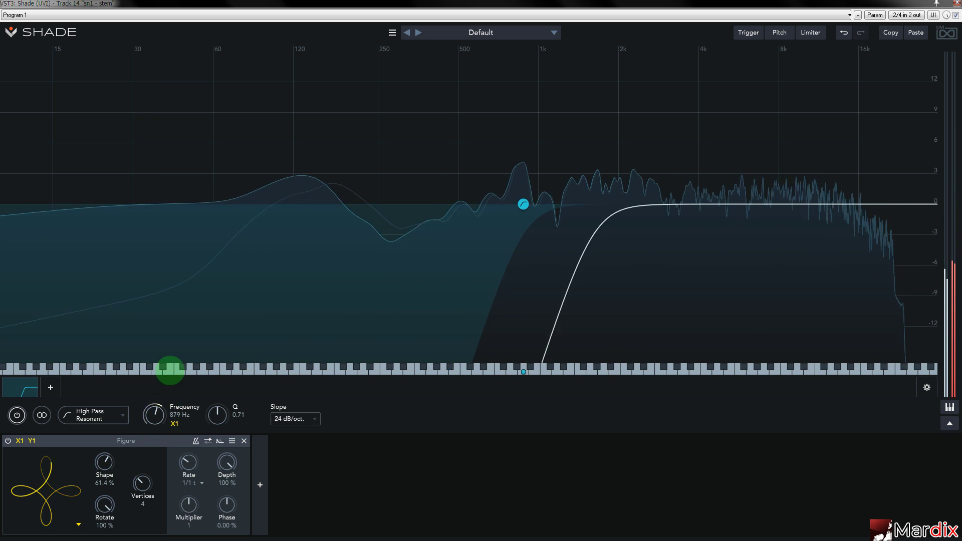
pyautogui.click(105, 410)
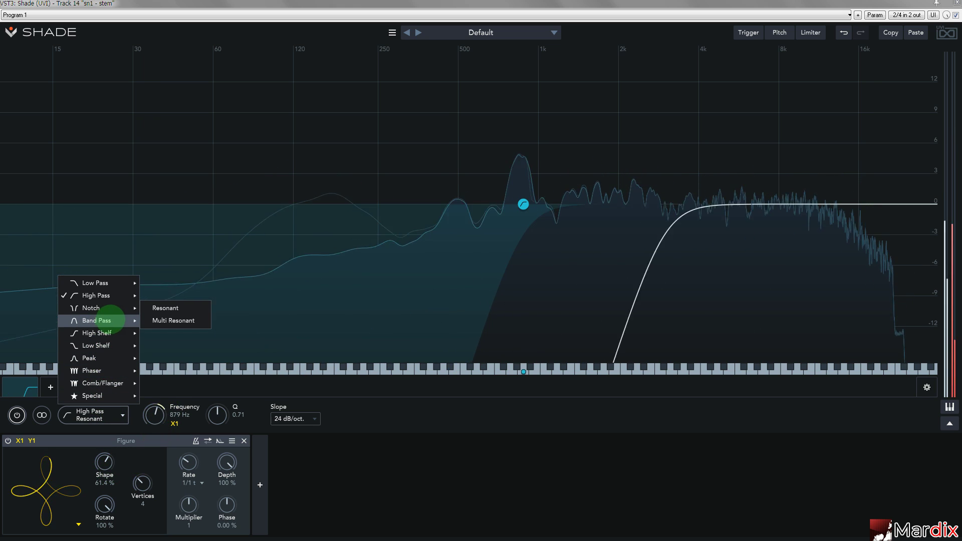
pyautogui.click(159, 321)
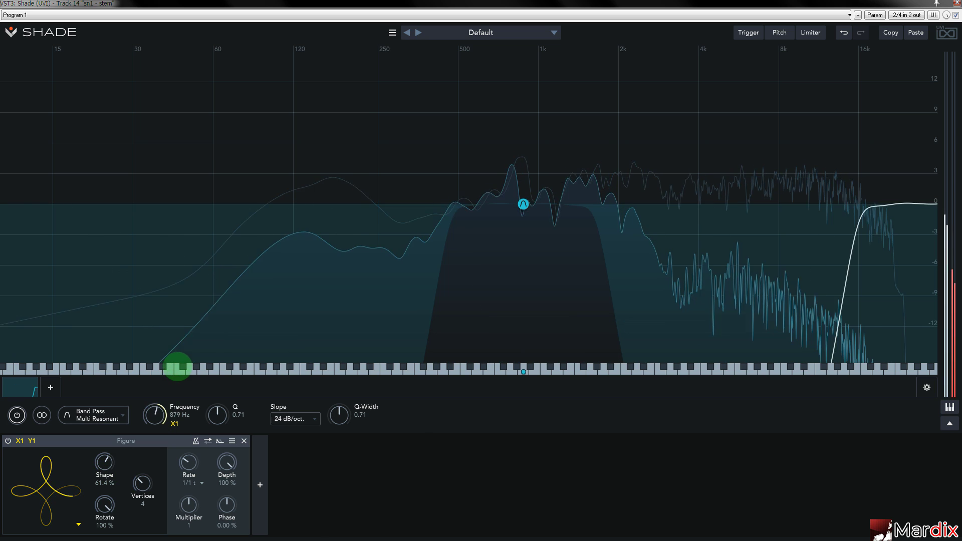
pyautogui.moveTo(155, 408); pyautogui.dragTo(155, 413)
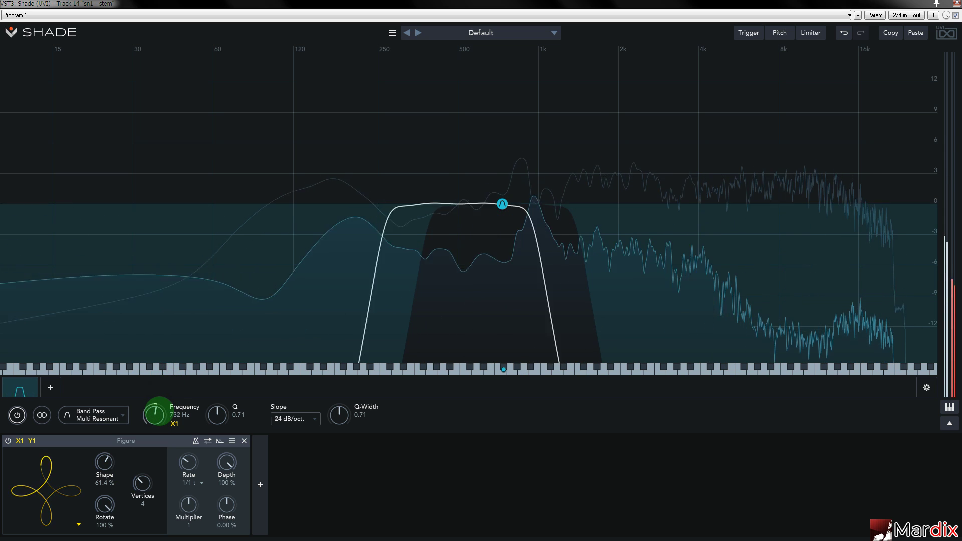
# Set the Figure modulator's rate to 2x and its shape to 59.1 %, and restore the plug-in window's smaller size.
pyautogui.moveTo(188, 461); pyautogui.dragTo(190, 462)
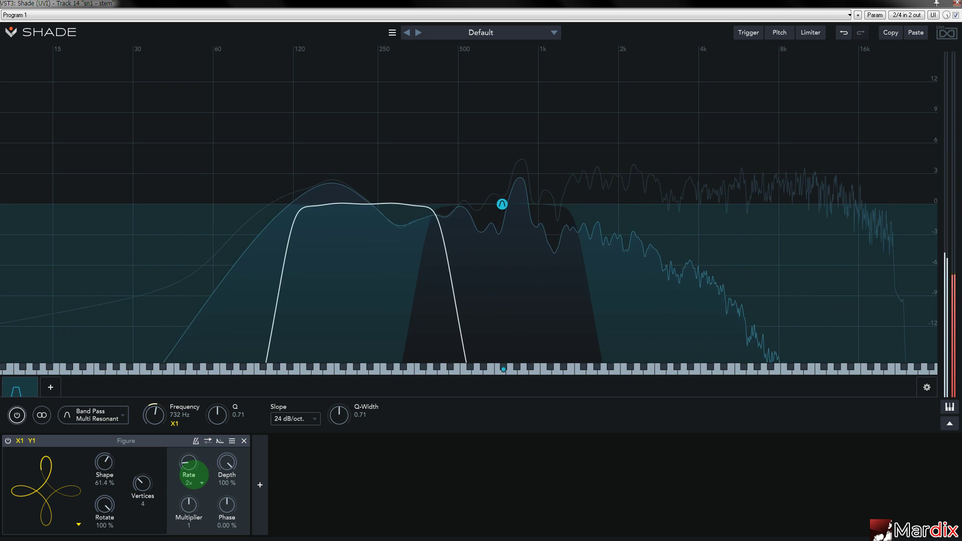
pyautogui.moveTo(110, 461); pyautogui.dragTo(110, 465)
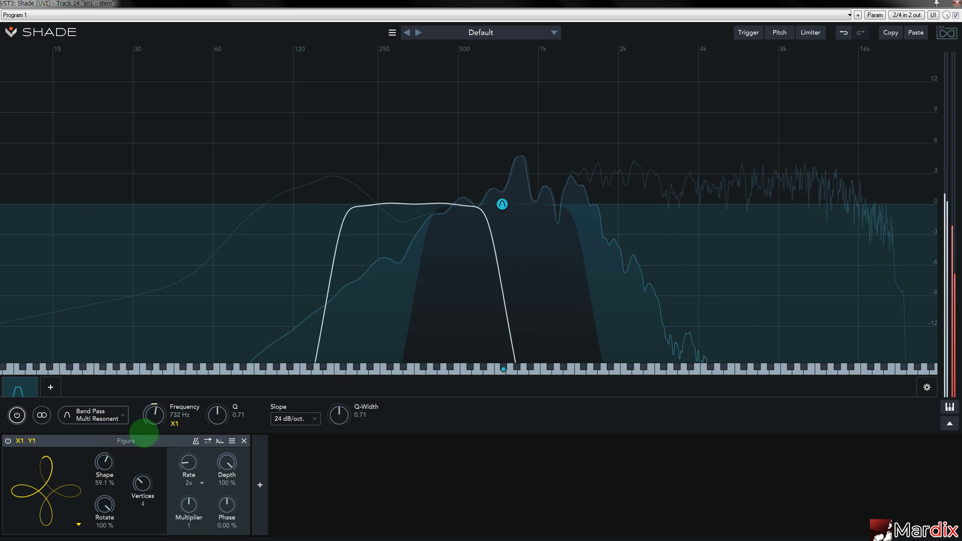
pyautogui.moveTo(731, 4); pyautogui.dragTo(613, 147)
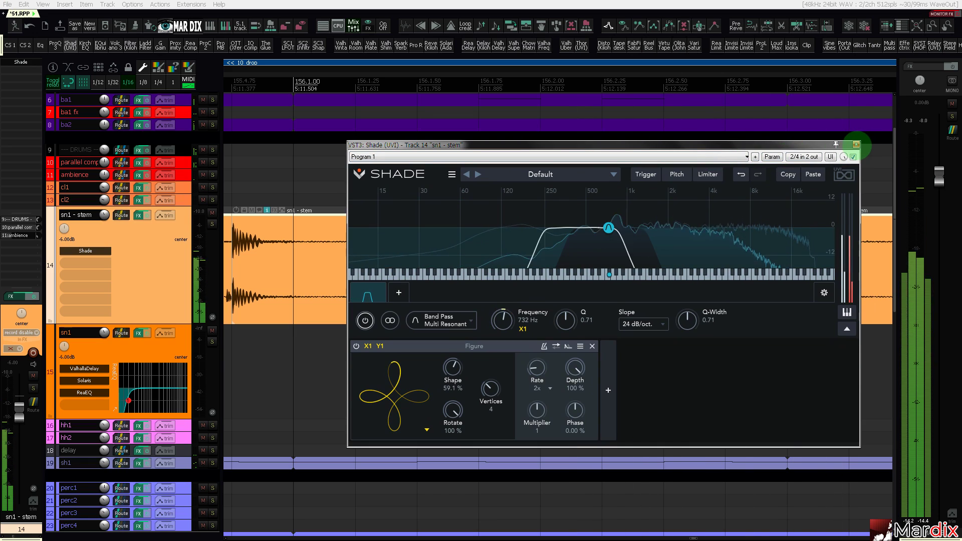
# Close Shade, add ValhallaFreqEcho to the sn1 - stem track, and set its shift to -1000 Hz and mix to 27.6 %.
pyautogui.click(856, 145)
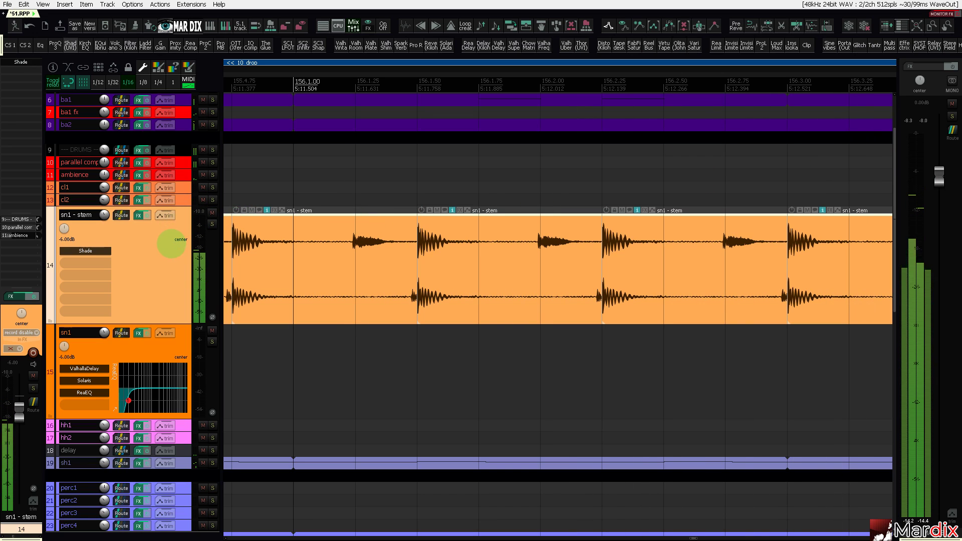
pyautogui.click(543, 44)
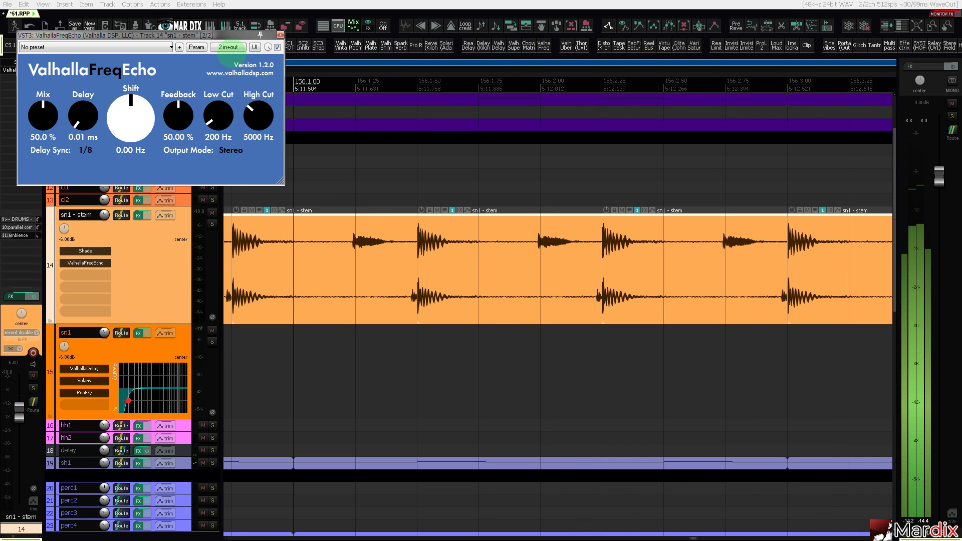
pyautogui.moveTo(230, 36); pyautogui.dragTo(474, 157)
pyautogui.moveTo(376, 236); pyautogui.dragTo(381, 325)
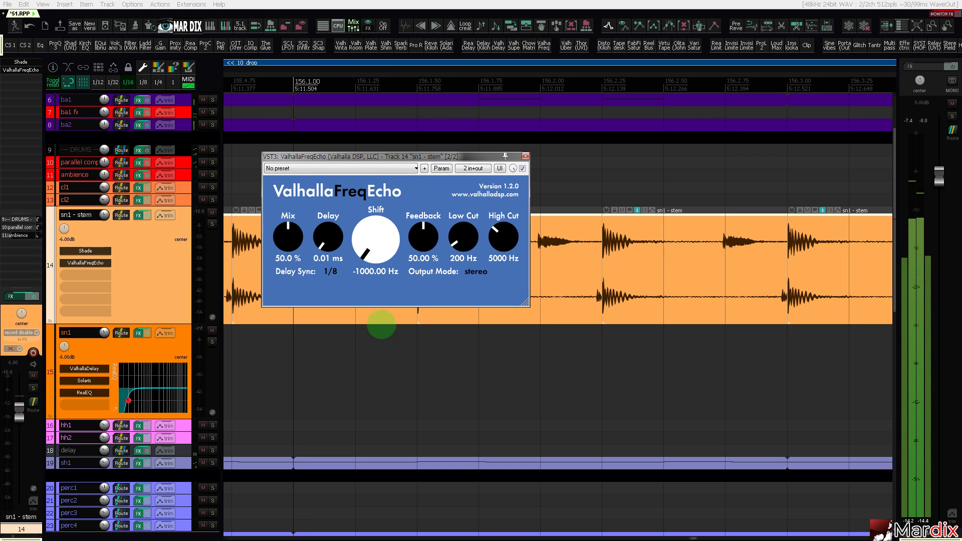
pyautogui.moveTo(288, 239); pyautogui.dragTo(287, 256)
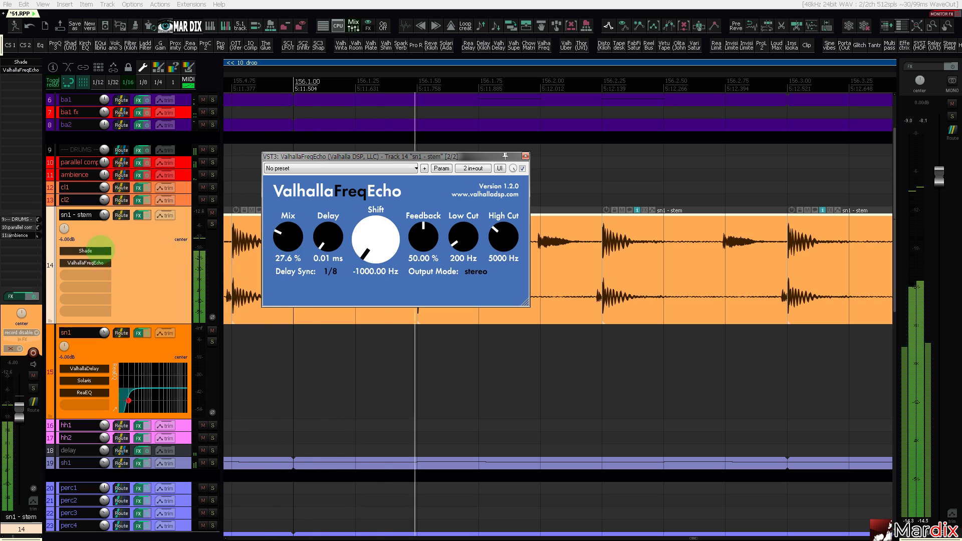
# Try placing ValhallaFreqEcho ahead of Shade in the sn1 - stem track's effects chain.
pyautogui.moveTo(100, 249); pyautogui.dragTo(103, 272)
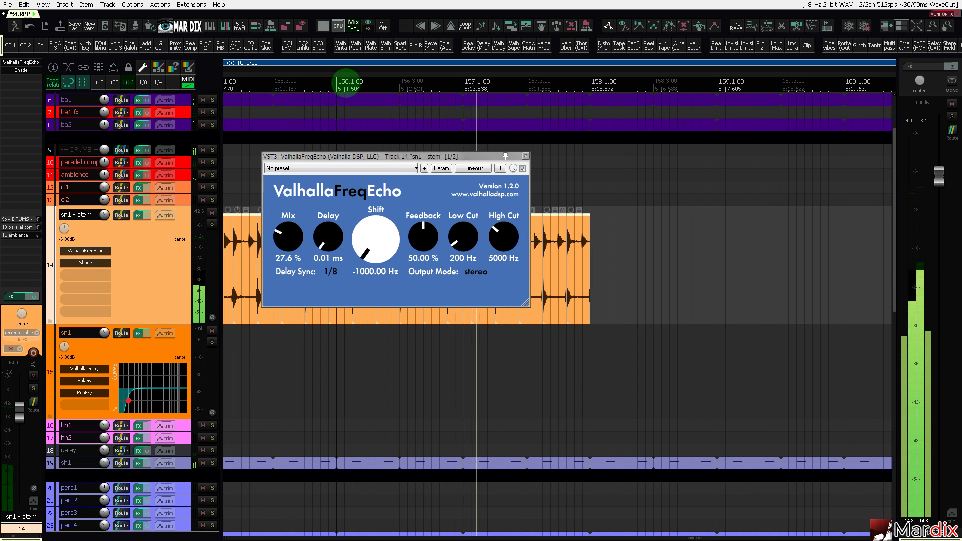
pyautogui.scroll(-4, 340, 82)
pyautogui.scroll(3, 107, 240)
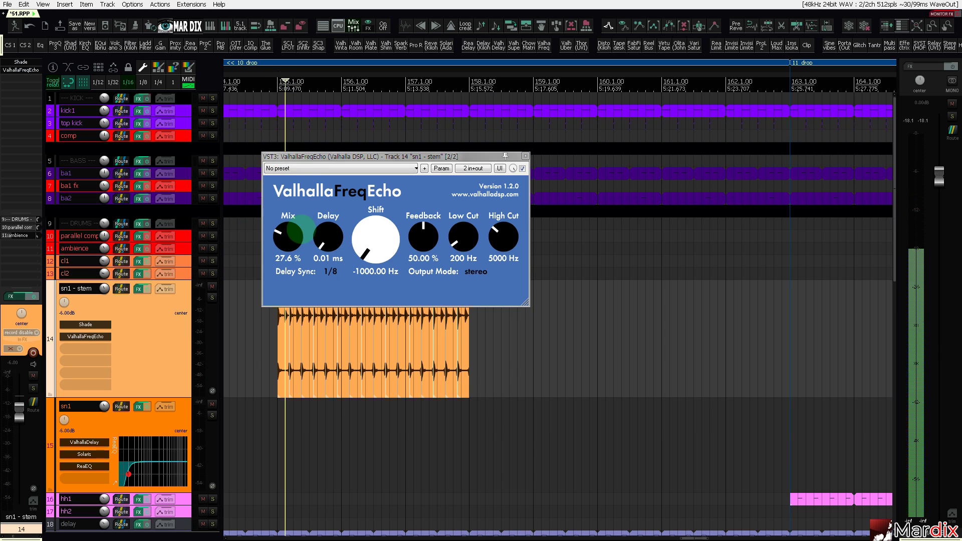
# Duplicate the sn1 - stem slices so the snare pattern extends from bar 155 to bar 167.
pyautogui.scroll(-2, 477, 316)
pyautogui.scroll(8, 338, 345)
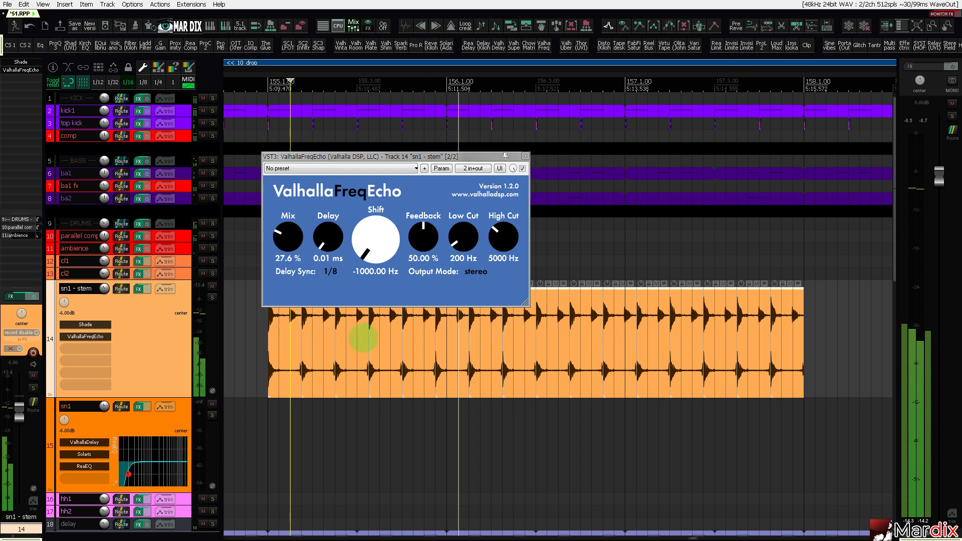
pyautogui.moveTo(343, 331); pyautogui.dragTo(755, 347)
pyautogui.scroll(-8, 700, 340)
pyautogui.moveTo(848, 327); pyautogui.dragTo(509, 342)
pyautogui.moveTo(572, 338); pyautogui.dragTo(961, 349)
pyautogui.click(30, 28)
pyautogui.scroll(5, 569, 339)
pyautogui.moveTo(890, 351); pyautogui.dragTo(647, 343)
# Slip the audio inside the sn1 - stem slices so the main snare hits land earlier.
pyautogui.scroll(-6, 646, 342)
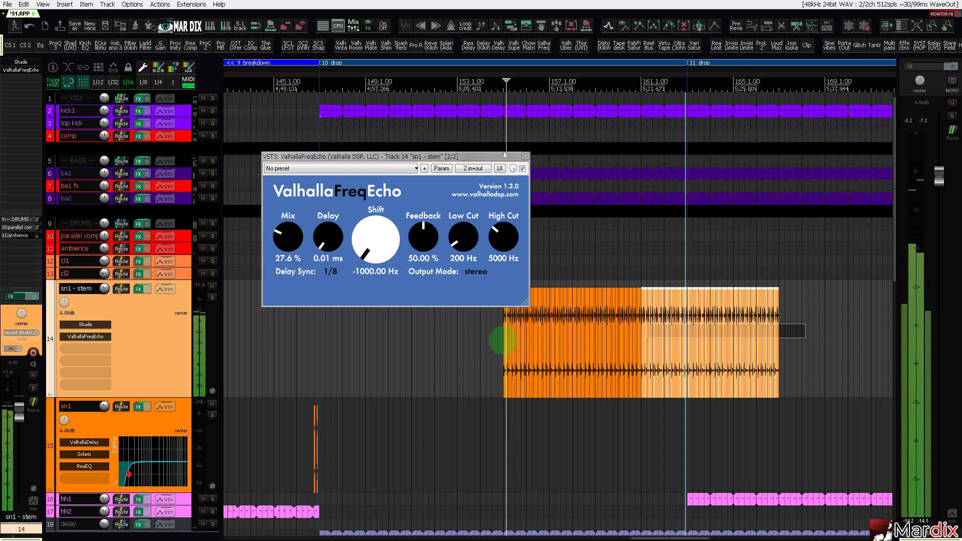
pyautogui.scroll(8, 623, 337)
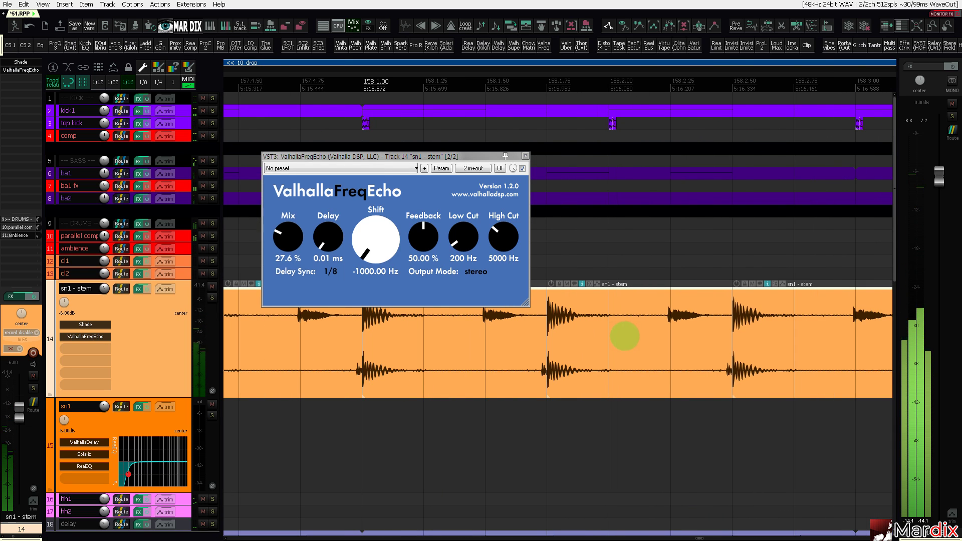
pyautogui.moveTo(651, 340); pyautogui.dragTo(679, 341)
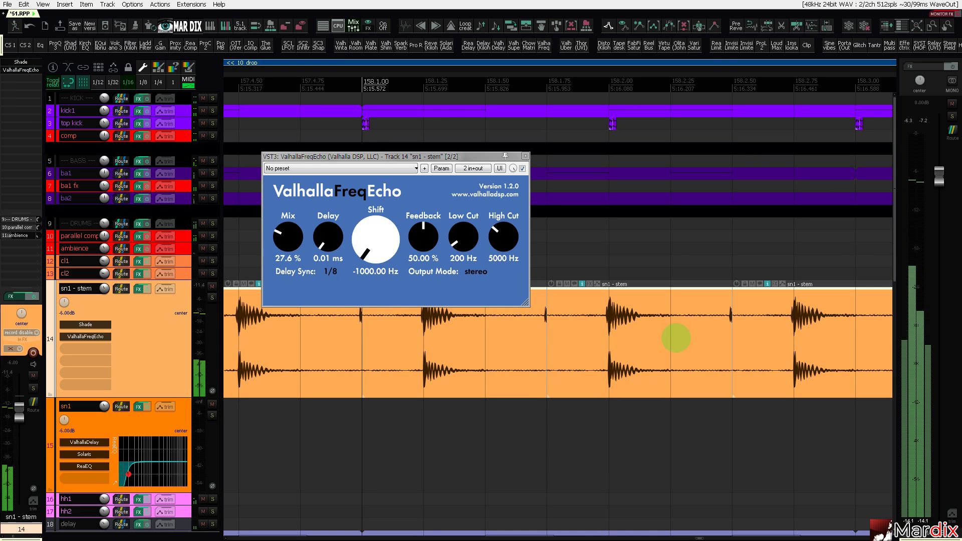
# Set ValhallaFreqEcho's delay sync to dotted 1/8 and its frequency shift to -47.64 Hz.
pyautogui.moveTo(427, 151); pyautogui.dragTo(574, 193)
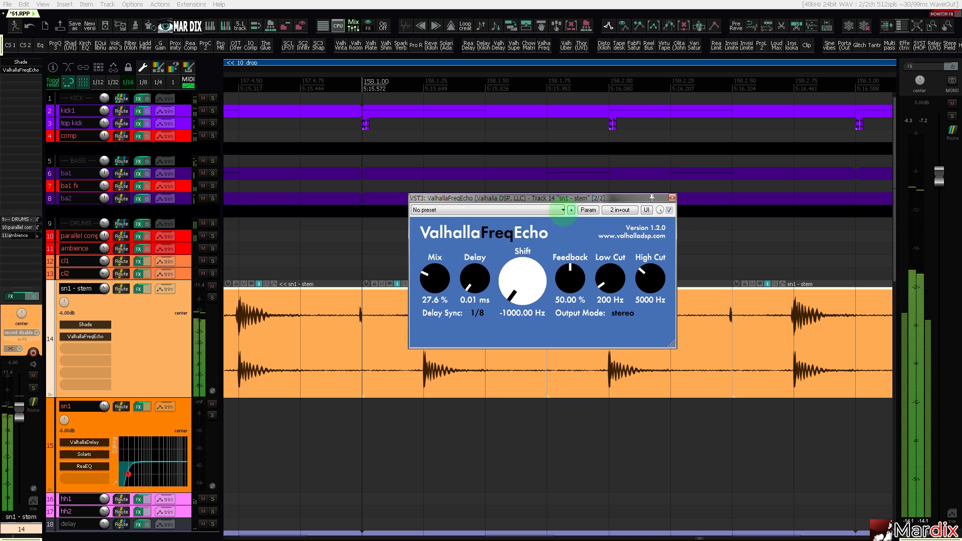
pyautogui.moveTo(519, 276)
pyautogui.mouseDown()
pyautogui.moveTo(522, 253)
pyautogui.moveTo(515, 271)
pyautogui.mouseUp()
pyautogui.click(327, 84)
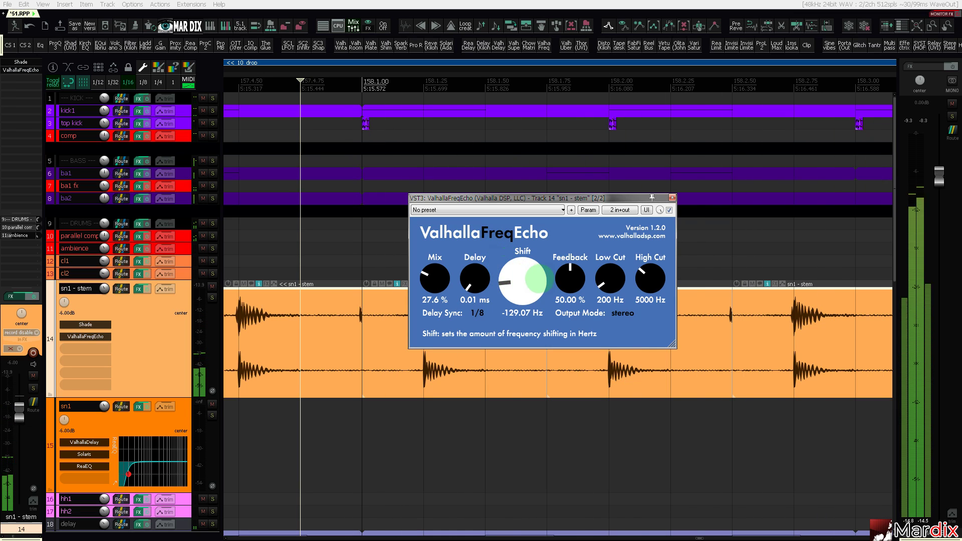
pyautogui.click(476, 313)
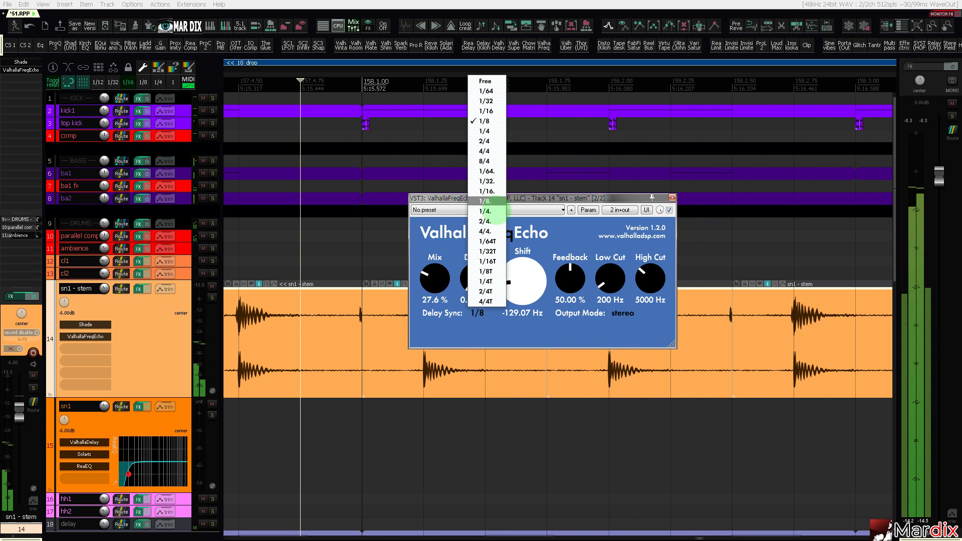
pyautogui.click(485, 201)
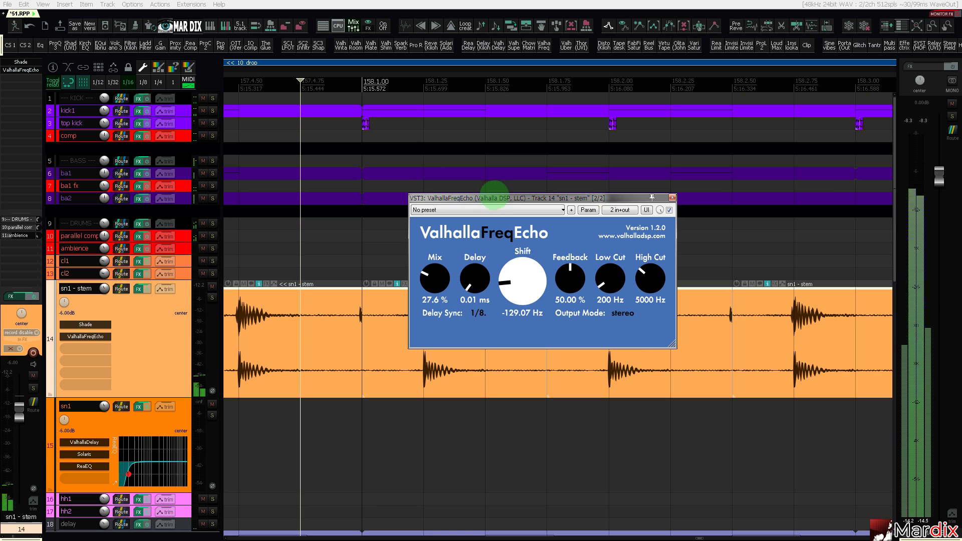
pyautogui.moveTo(494, 195); pyautogui.dragTo(495, 214)
pyautogui.moveTo(504, 296); pyautogui.dragTo(479, 183)
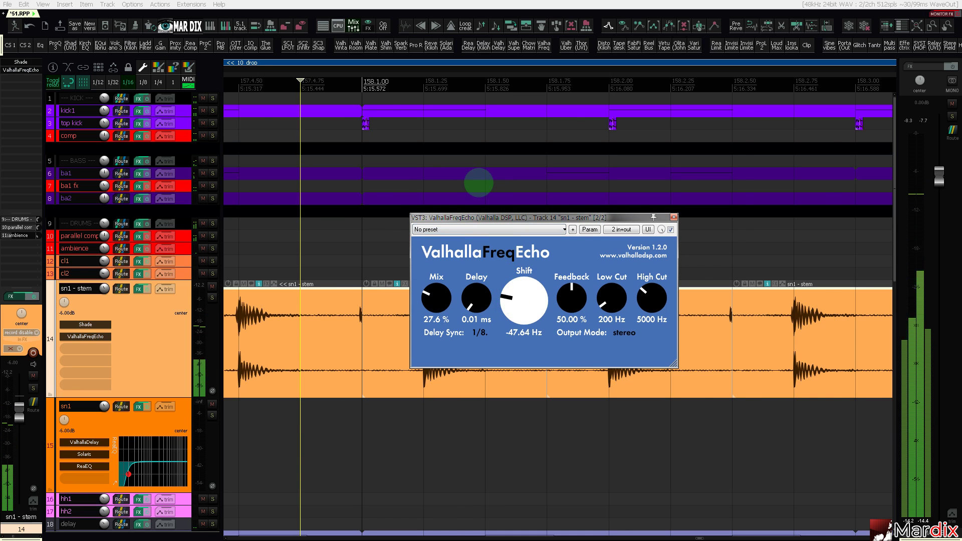
# Play drop 10 from just before the snare stem pattern and select all the sn1 - stem slices.
pyautogui.scroll(-10, 477, 181)
pyautogui.click(407, 94)
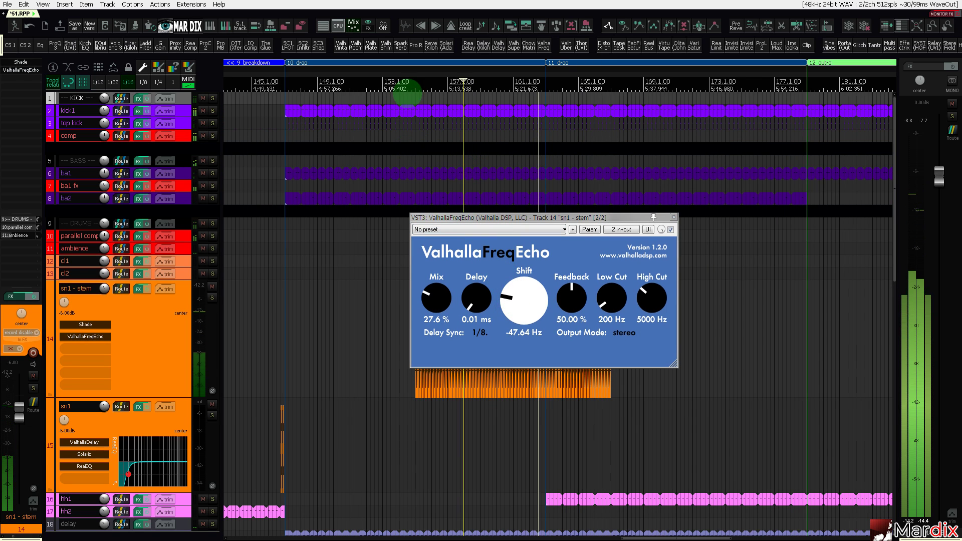
pyautogui.moveTo(461, 216); pyautogui.dragTo(479, 113)
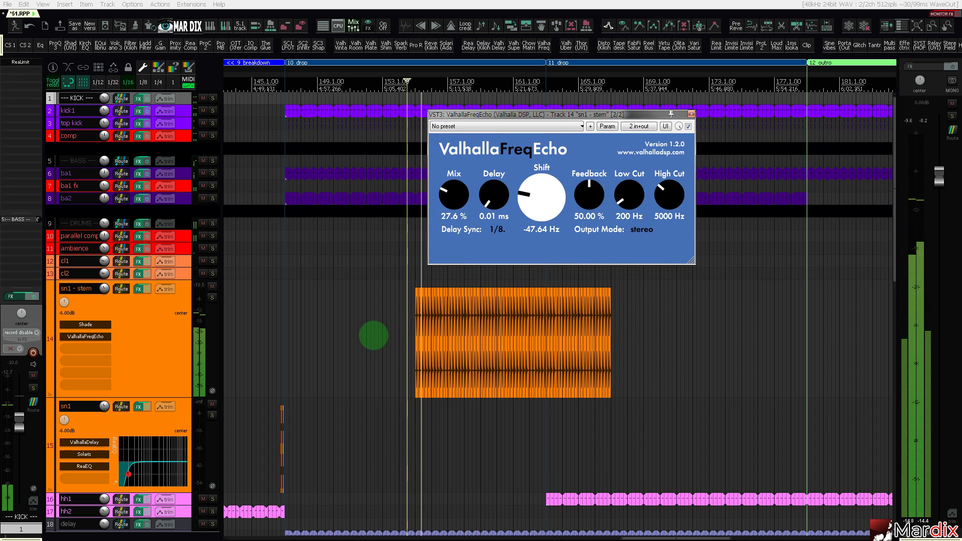
pyautogui.click(601, 354)
pyautogui.scroll(4, 526, 338)
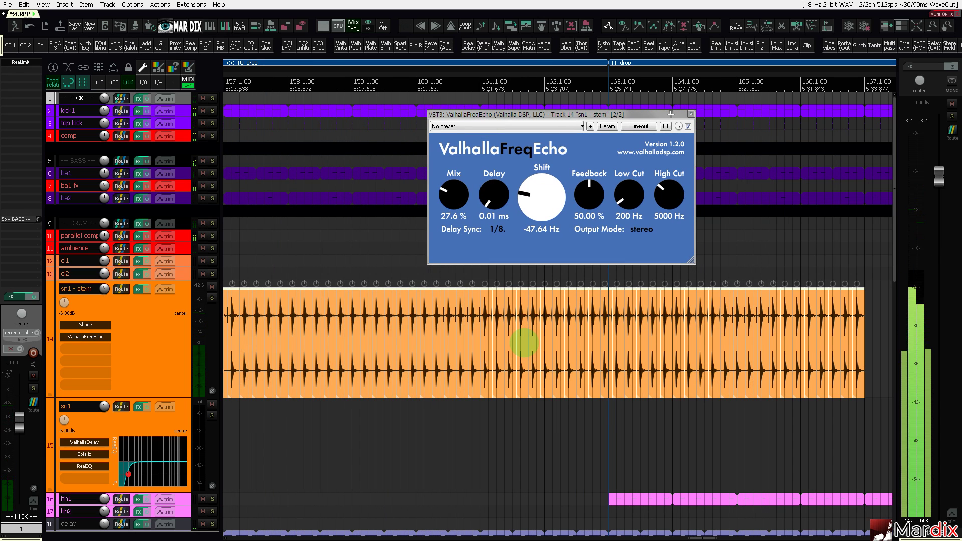
pyautogui.scroll(4, 523, 342)
# Set ValhallaFreqEcho's shift to -193.49 Hz, feedback to 0 % and mix to 81.6 %.
pyautogui.moveTo(540, 227); pyautogui.dragTo(533, 208)
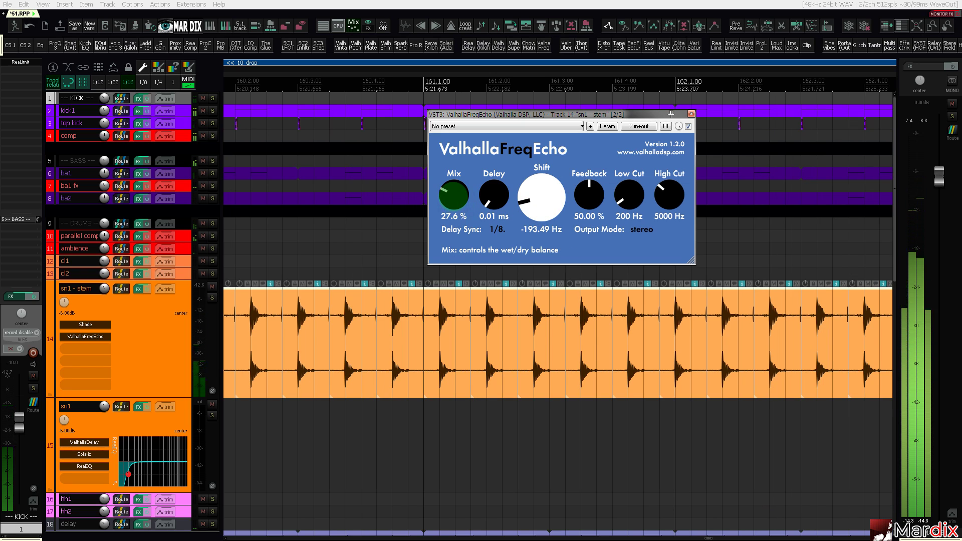
pyautogui.moveTo(456, 181); pyautogui.dragTo(464, 149)
pyautogui.moveTo(587, 203); pyautogui.dragTo(584, 257)
pyautogui.moveTo(464, 150); pyautogui.dragTo(464, 134)
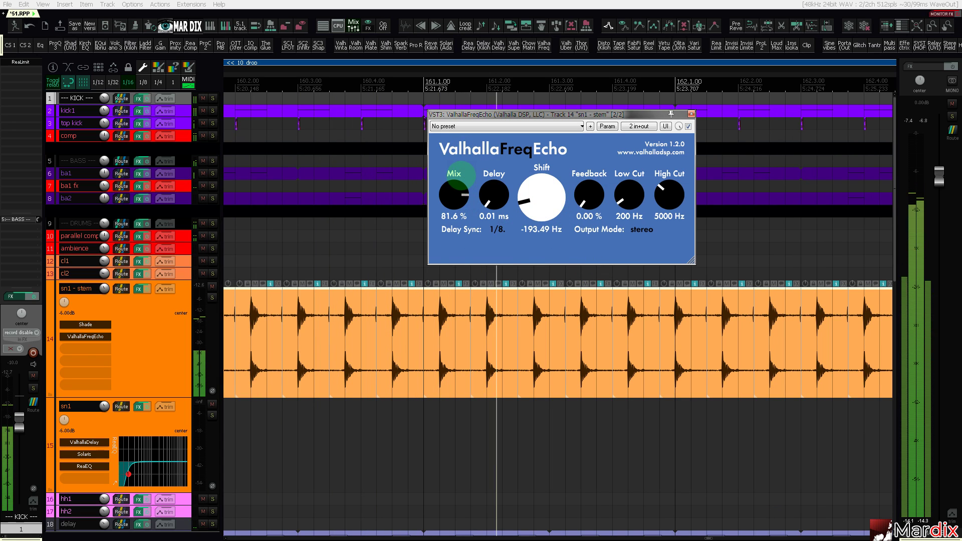
# Slip the audio inside the selected sn1 - stem slices during playback to change the rhythm of the snare hits.
pyautogui.moveTo(514, 311)
pyautogui.mouseDown()
pyautogui.moveTo(547, 314)
pyautogui.moveTo(530, 314)
pyautogui.mouseUp()
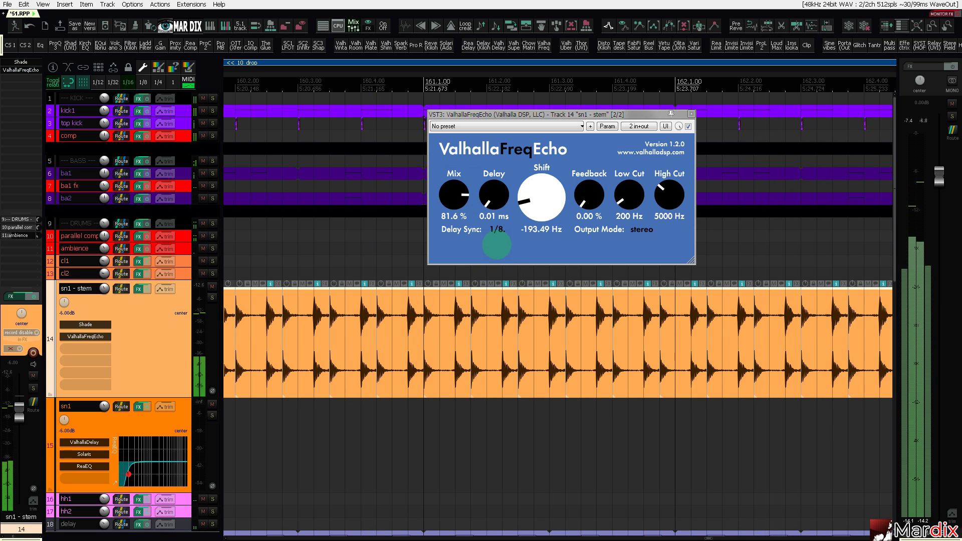
pyautogui.scroll(-5, 328, 160)
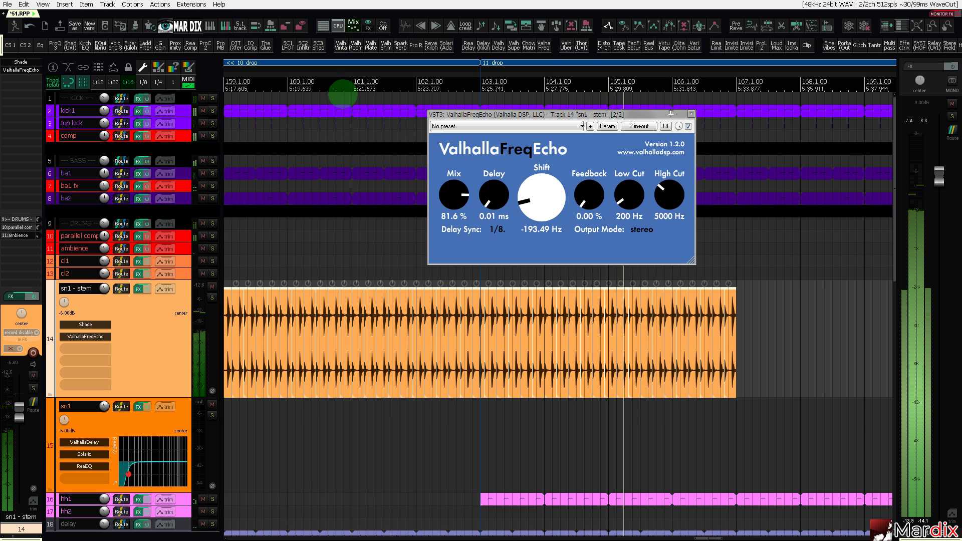
pyautogui.moveTo(345, 76); pyautogui.dragTo(462, 81)
pyautogui.scroll(8, 498, 326)
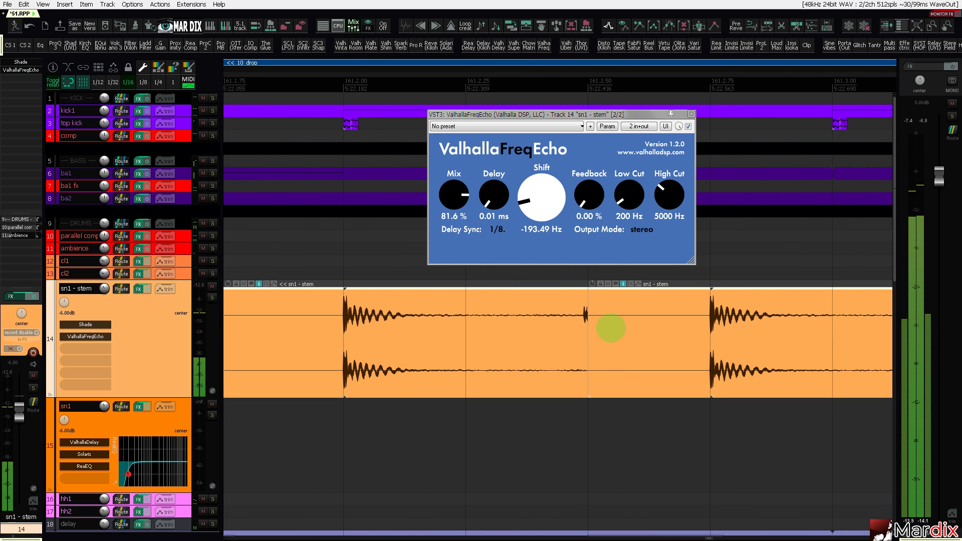
pyautogui.scroll(-8, 564, 327)
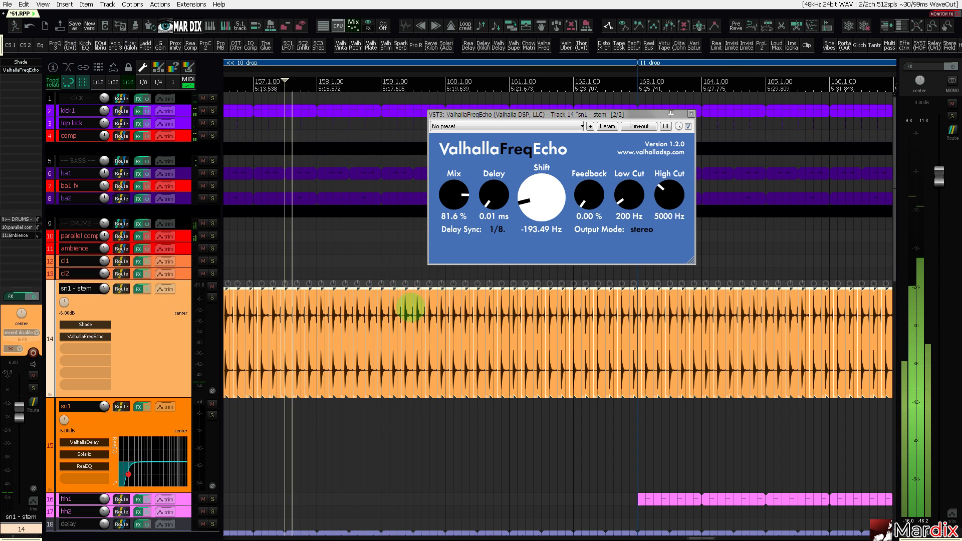
pyautogui.scroll(8, 473, 328)
pyautogui.moveTo(495, 325); pyautogui.dragTo(745, 336)
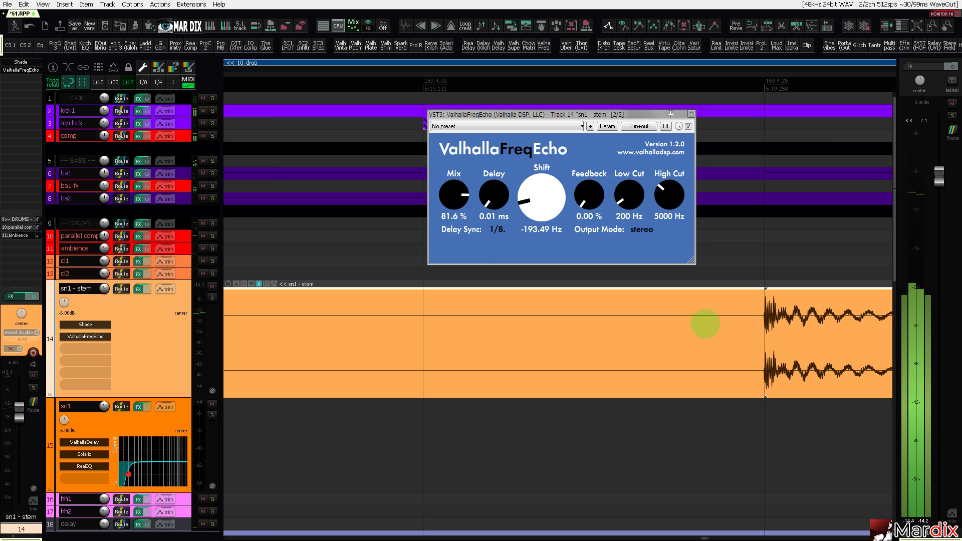
# Close ValhallaFreqEcho and slip the selected stem slices slightly to include a short extra hit in the pattern.
pyautogui.moveTo(589, 108); pyautogui.dragTo(569, 108)
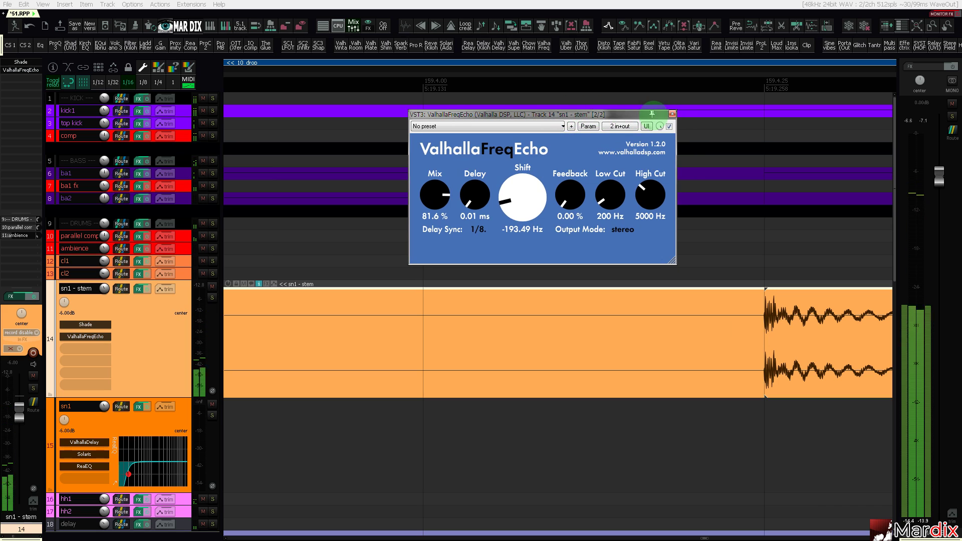
pyautogui.click(672, 114)
pyautogui.scroll(-10, 646, 225)
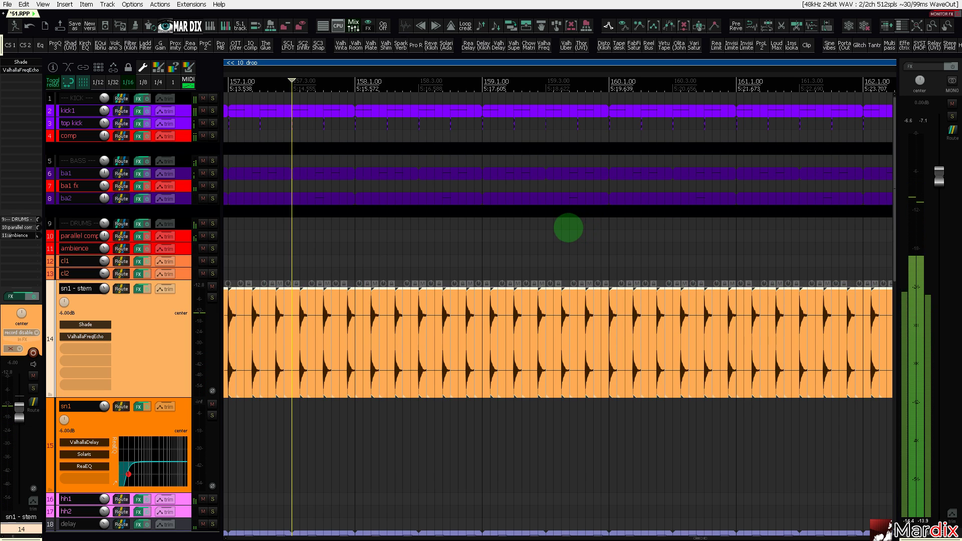
pyautogui.scroll(8, 331, 328)
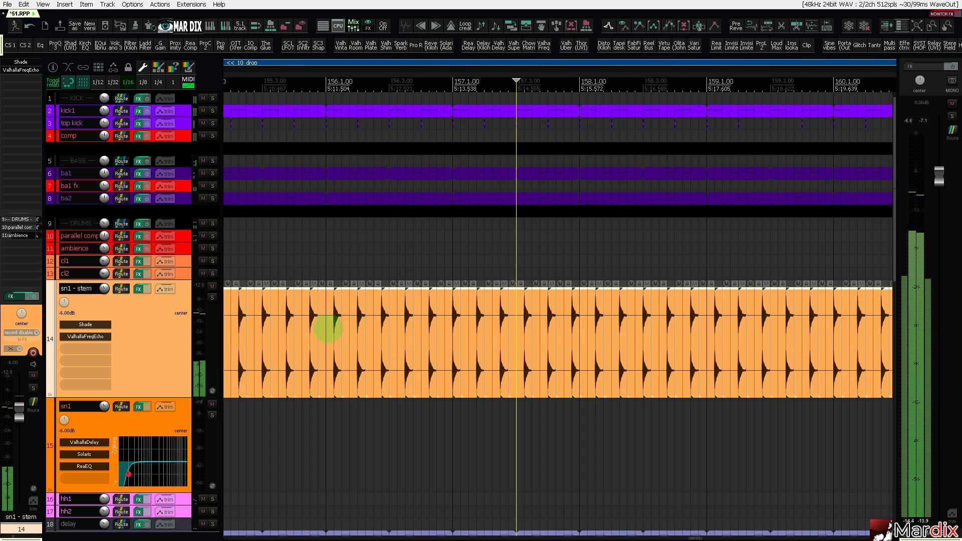
pyautogui.moveTo(273, 314); pyautogui.dragTo(279, 314)
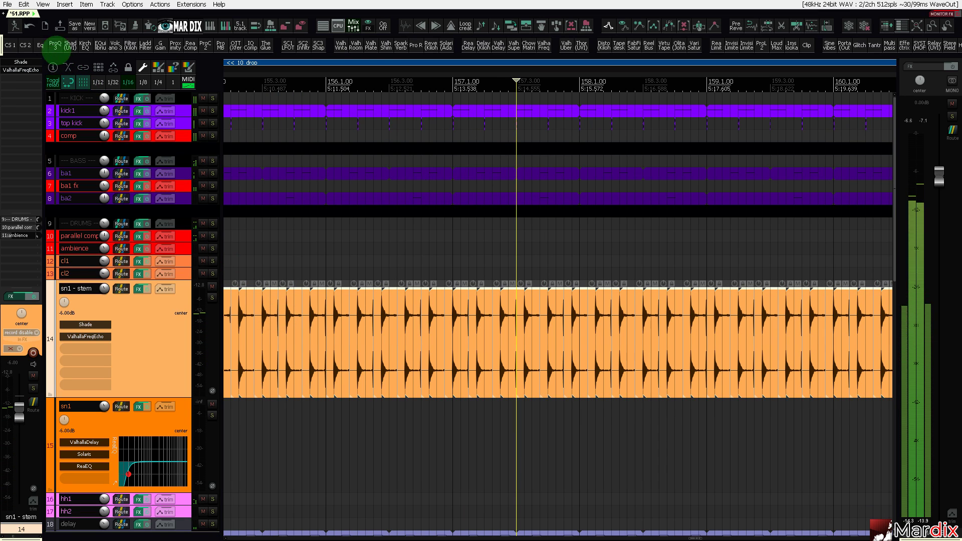
# Duplicate the entire sn1 - stem slice pattern from bar 167 up to the start of the outro at bar 179.
pyautogui.scroll(-5, 349, 260)
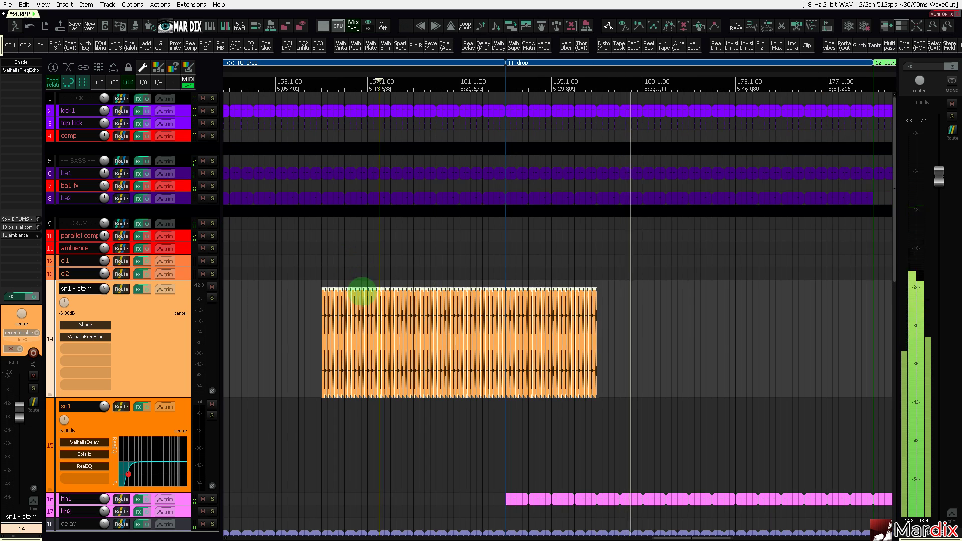
pyautogui.moveTo(653, 318); pyautogui.dragTo(276, 343)
pyautogui.moveTo(342, 327)
pyautogui.mouseDown()
pyautogui.moveTo(672, 326)
pyautogui.moveTo(440, 321)
pyautogui.mouseUp()
pyautogui.scroll(6, 655, 316)
pyautogui.scroll(6, 445, 322)
pyautogui.scroll(-12, 440, 320)
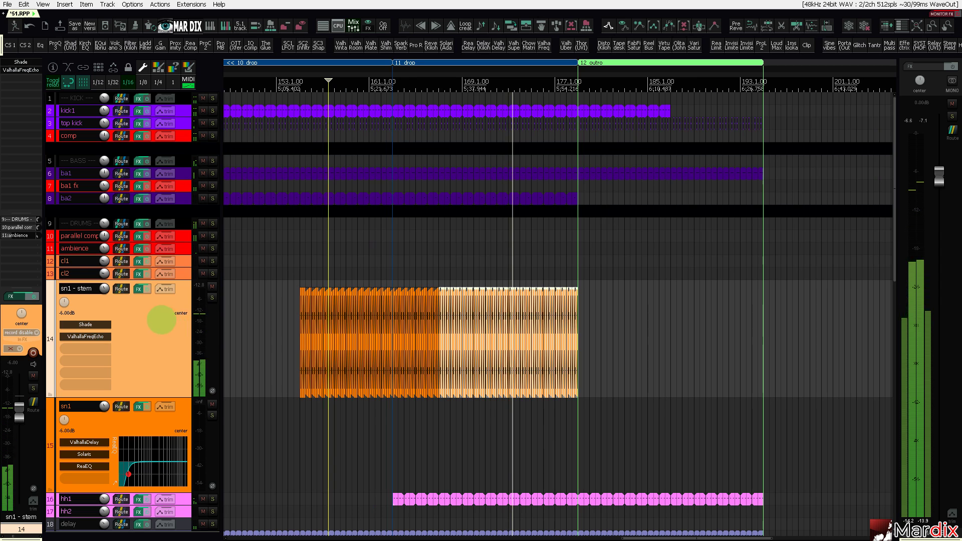
# Show the track volume envelope for sn1 - stem.
pyautogui.click(166, 289)
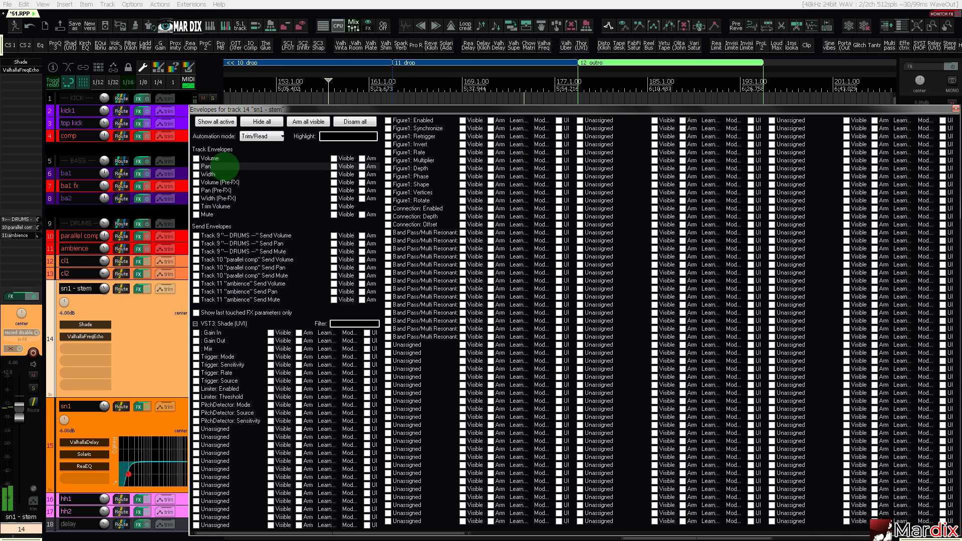
pyautogui.click(208, 159)
pyautogui.press('Escape')
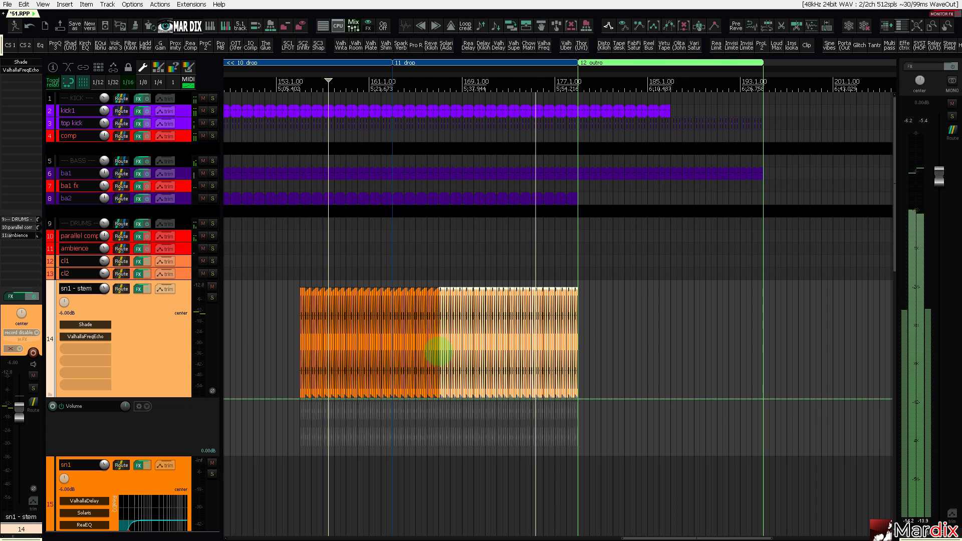
pyautogui.scroll(4, 439, 341)
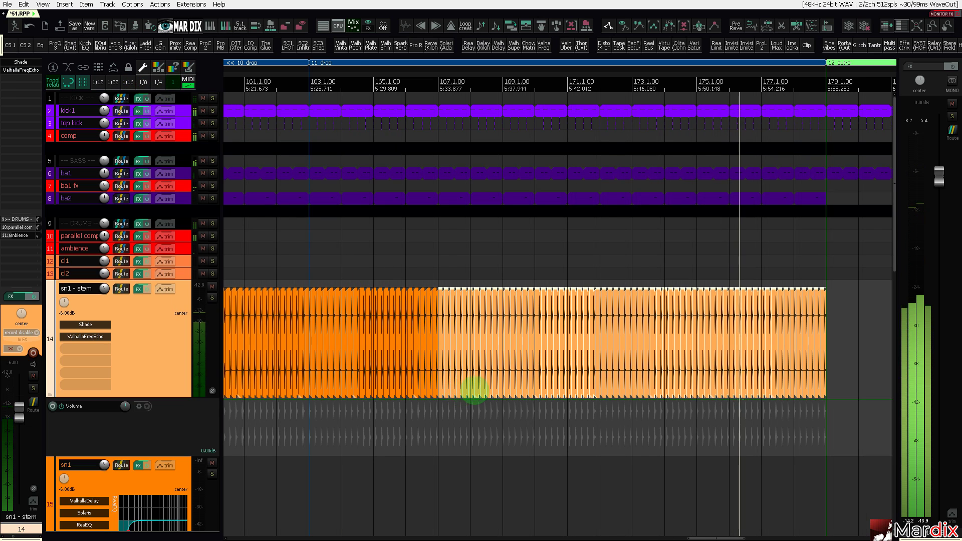
pyautogui.scroll(-2, 461, 386)
pyautogui.scroll(1, 572, 394)
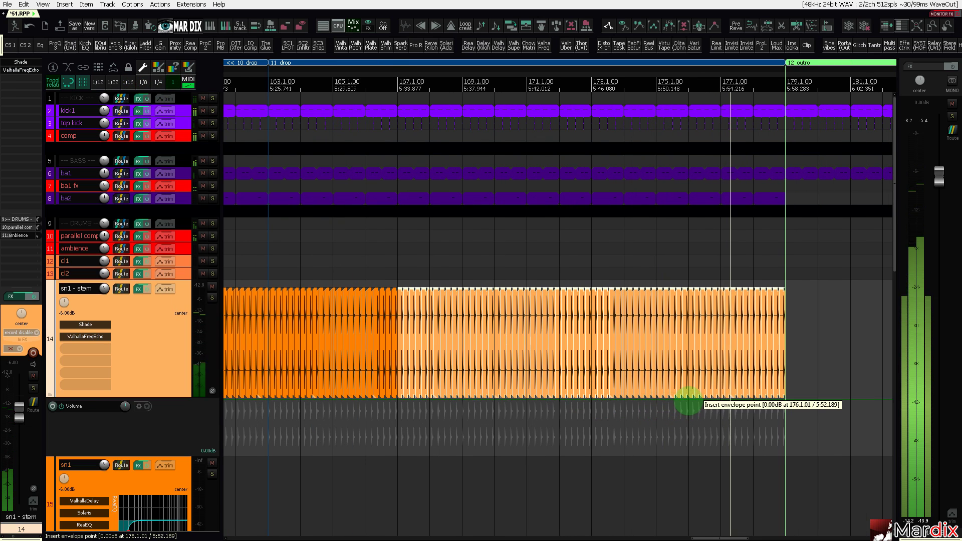
# Automate a curved volume fade-out on sn1 - stem from 0 dB at bar 171 down to the outro at bar 179.
pyautogui.click(689, 399)
pyautogui.moveTo(677, 399); pyautogui.dragTo(527, 366)
pyautogui.moveTo(773, 434); pyautogui.dragTo(777, 473)
pyautogui.click(541, 432)
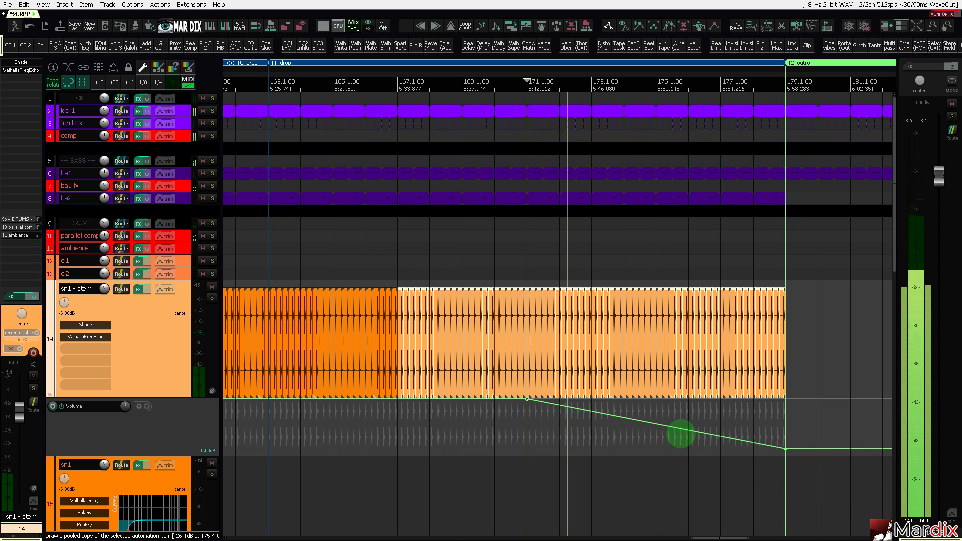
pyautogui.moveTo(679, 429); pyautogui.dragTo(714, 428)
pyautogui.scroll(-5, 672, 386)
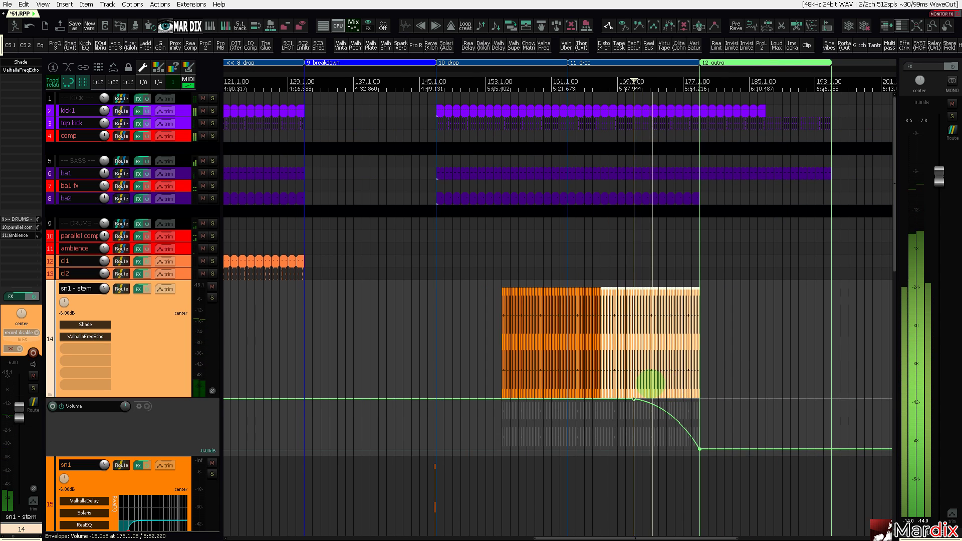
# Play the arrangement from late in drop 10 and examine the Shade filter movement on the sn1 - stem track.
pyautogui.scroll(-5, 644, 383)
pyautogui.click(542, 257)
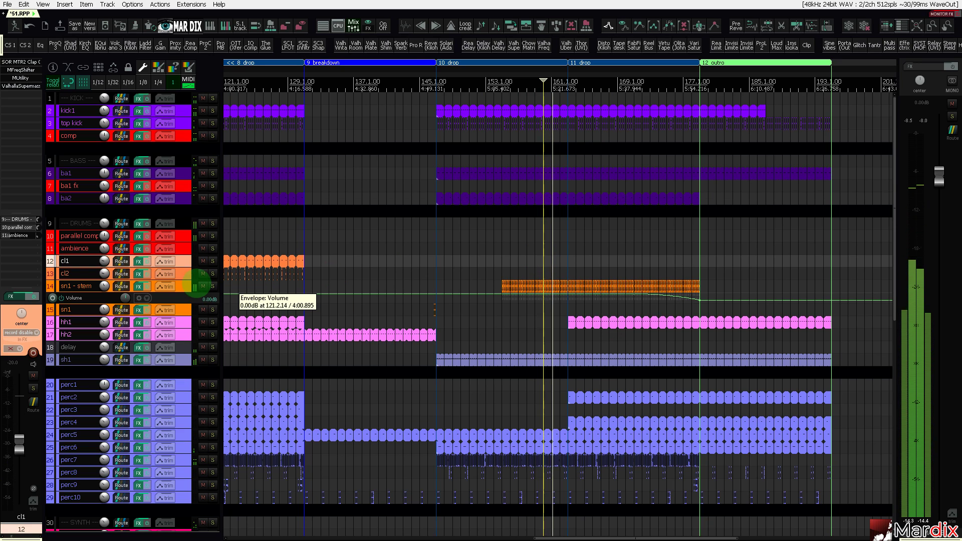
pyautogui.click(198, 283)
pyautogui.click(20, 65)
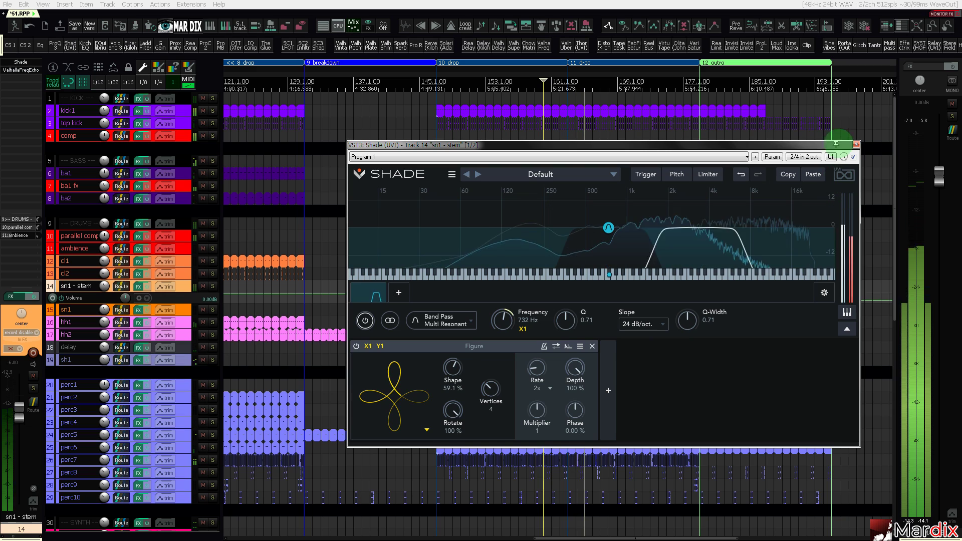
pyautogui.moveTo(801, 145); pyautogui.dragTo(782, 106)
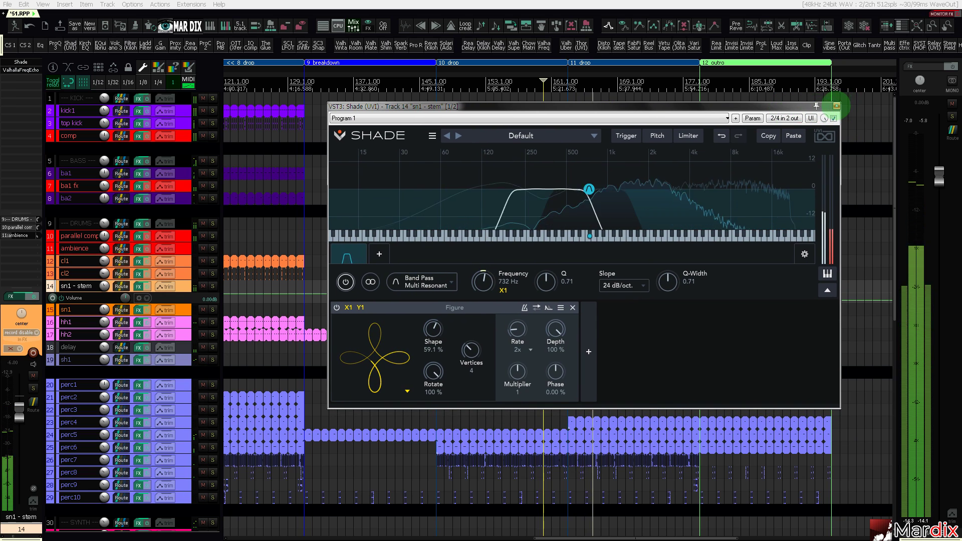
pyautogui.click(836, 106)
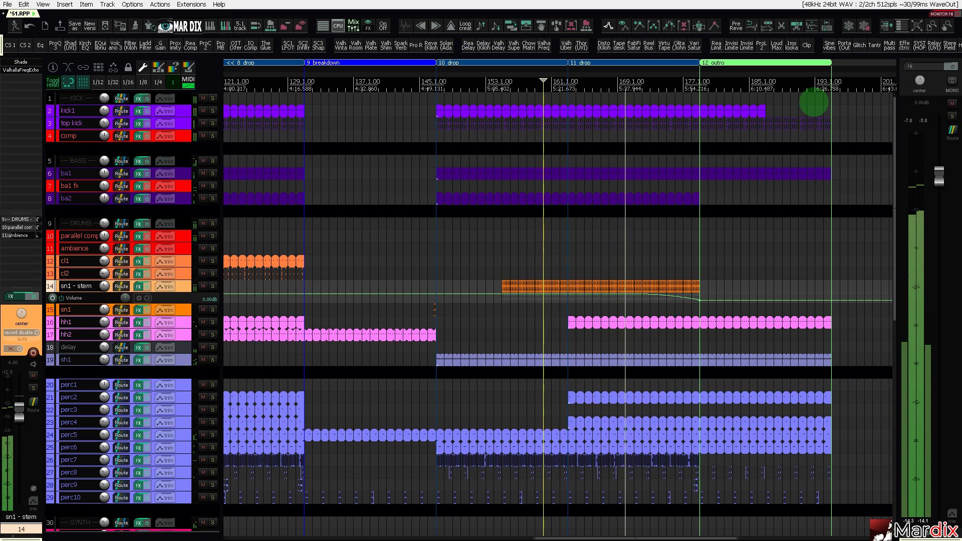
# Gradually lower the master volume to about -41 dB while the full arrangement plays.
pyautogui.scroll(-3, 814, 102)
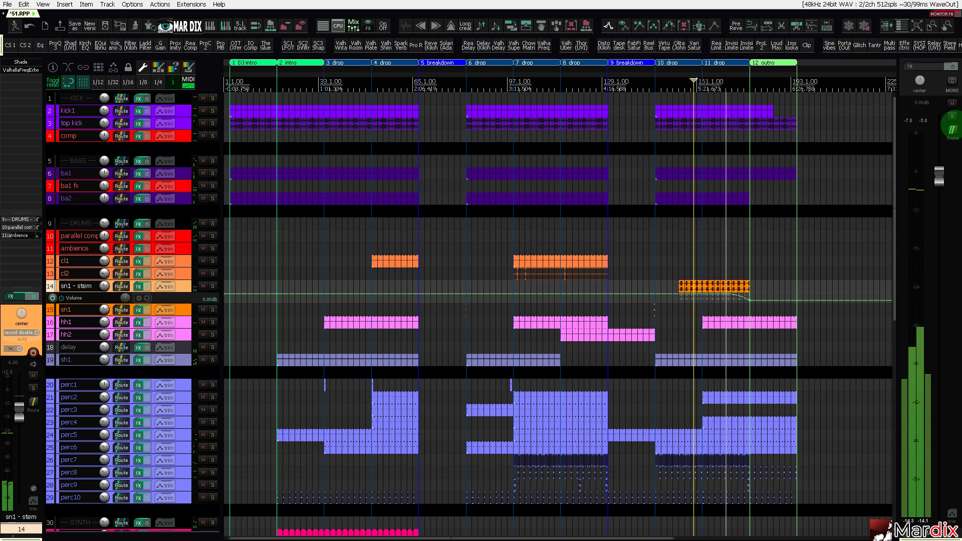
pyautogui.moveTo(942, 172); pyautogui.dragTo(941, 175)
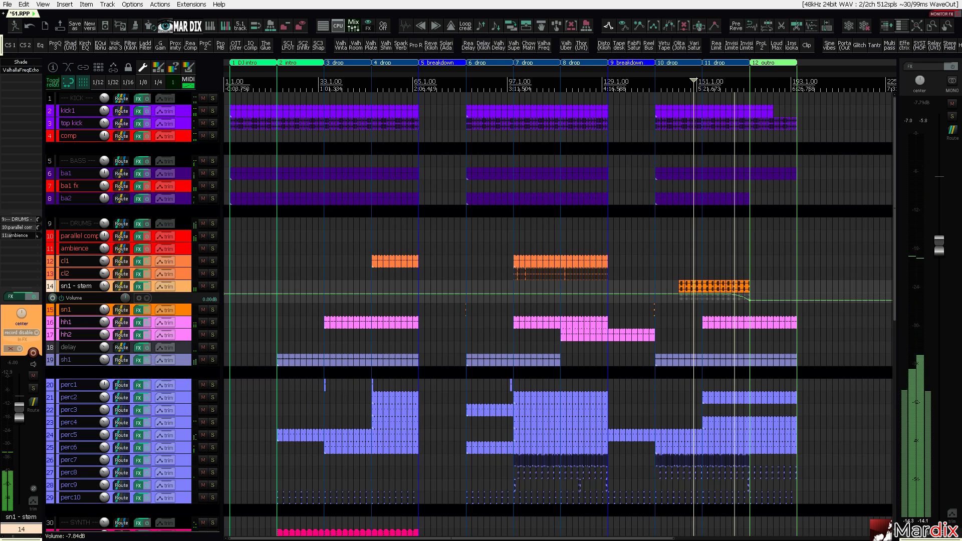
pyautogui.moveTo(917, 257); pyautogui.dragTo(939, 430)
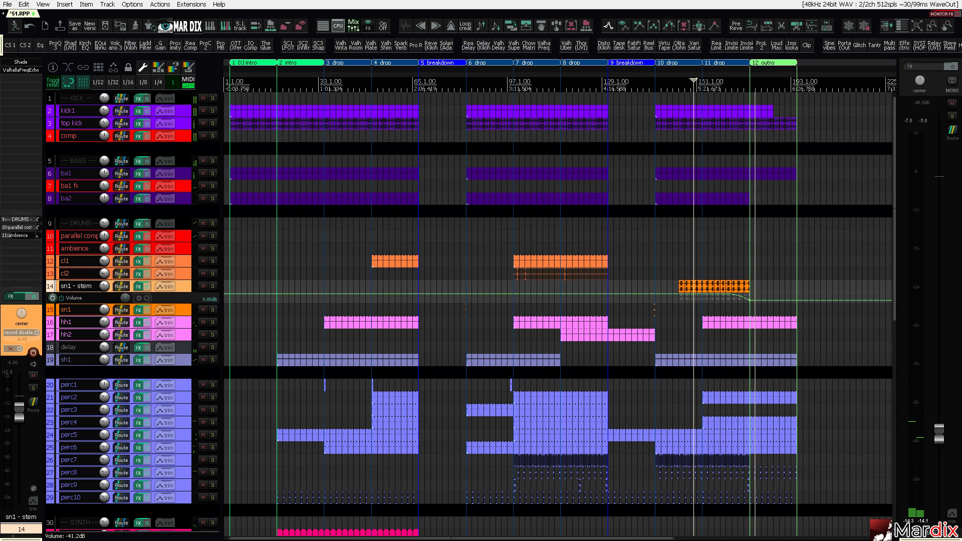